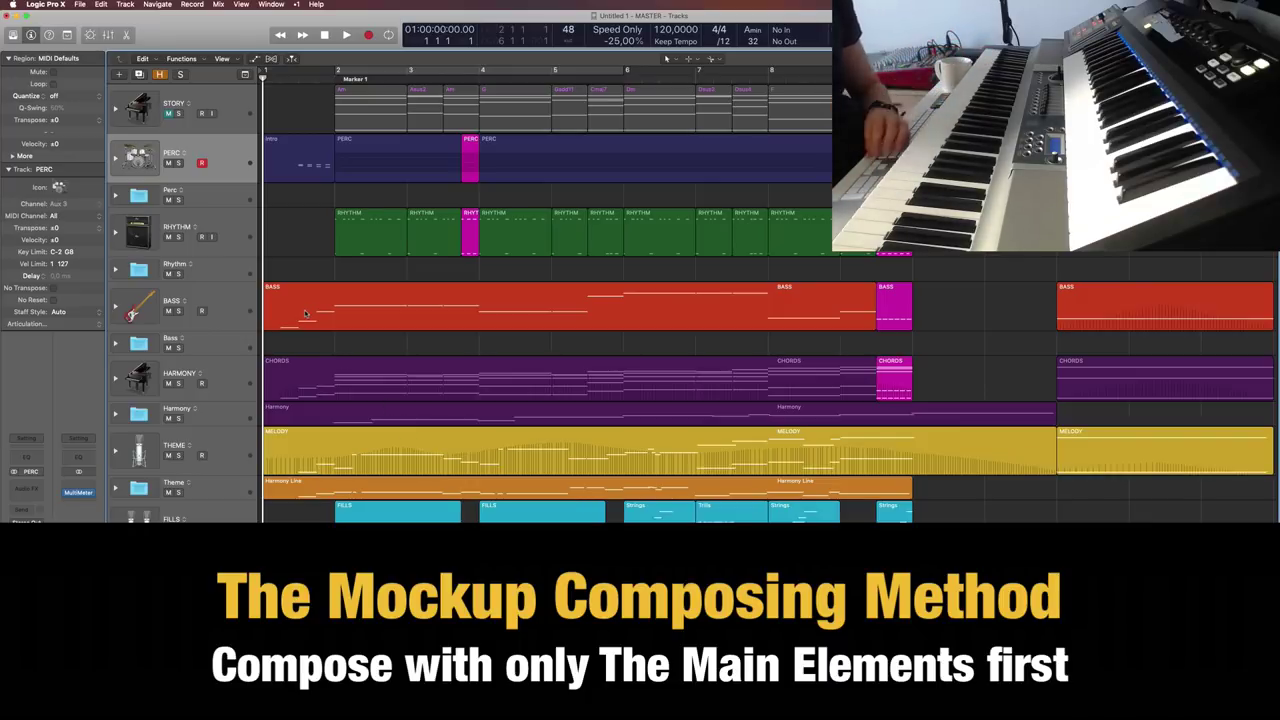
Step: Select the main element tracks one by one, from PERC through RHYTHM, BASS, HARMONY and THEME to FILLS
left_click(232, 161)
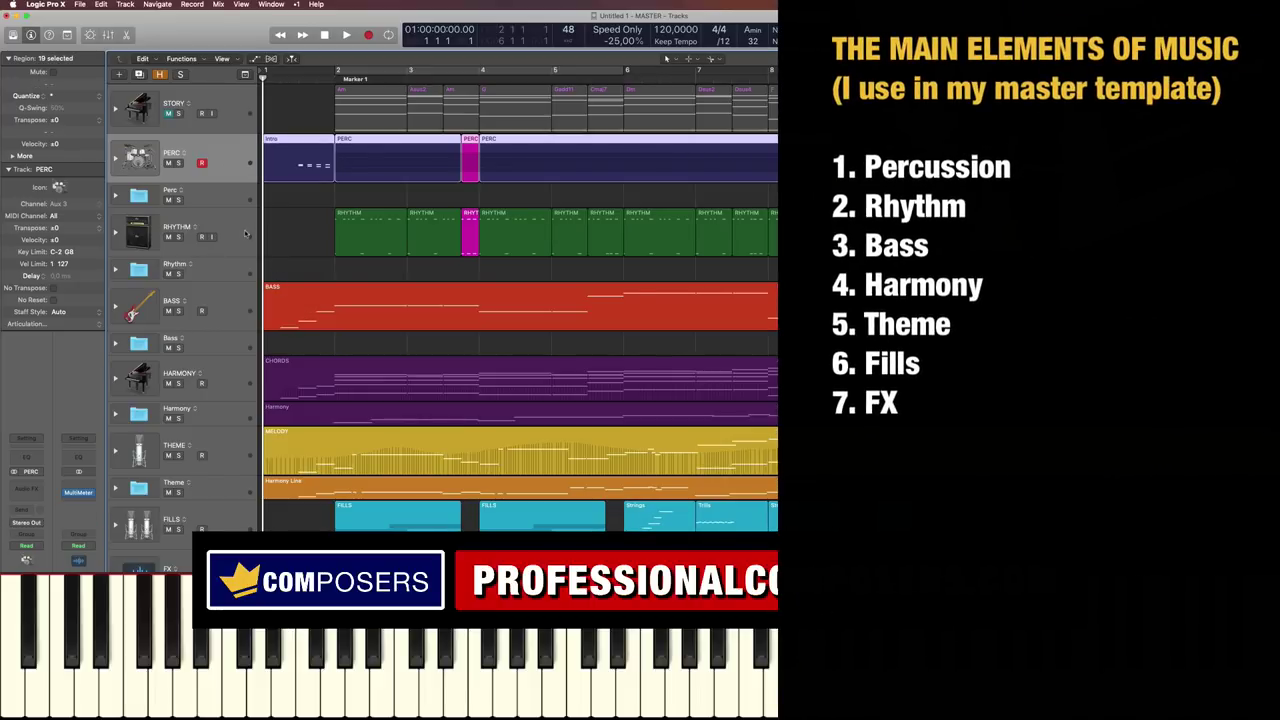
left_click(245, 233)
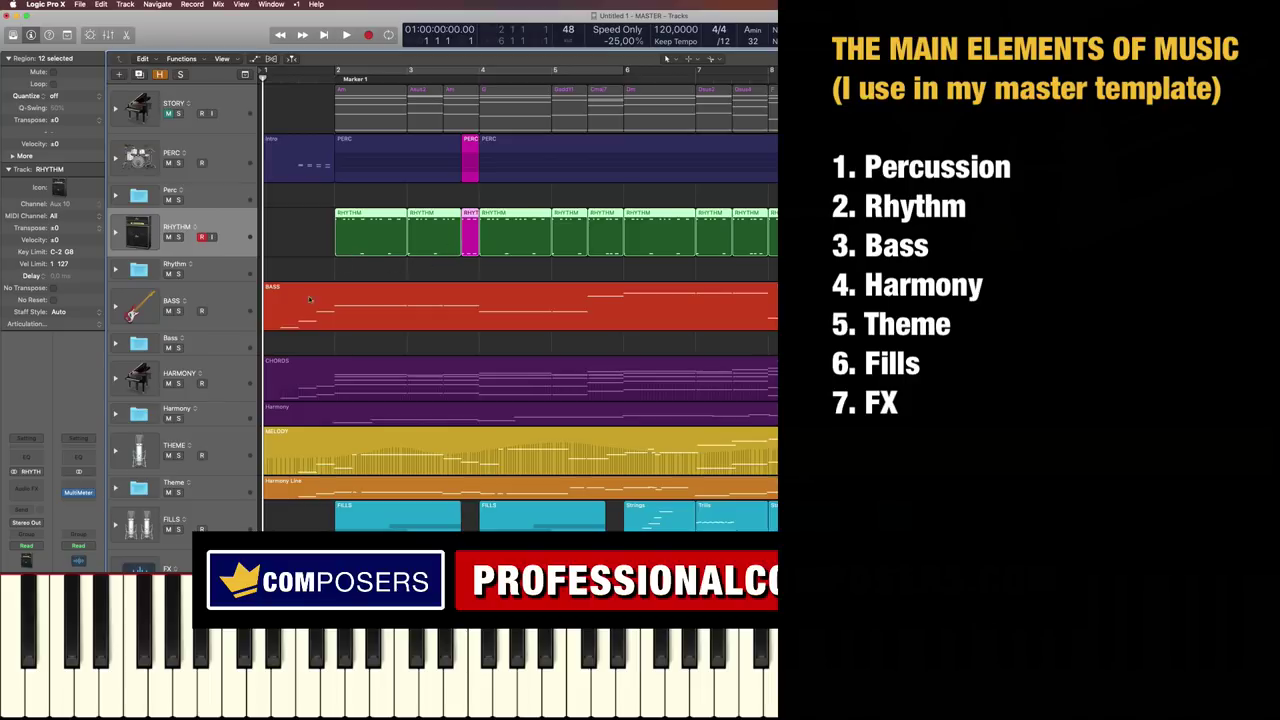
left_click(240, 316)
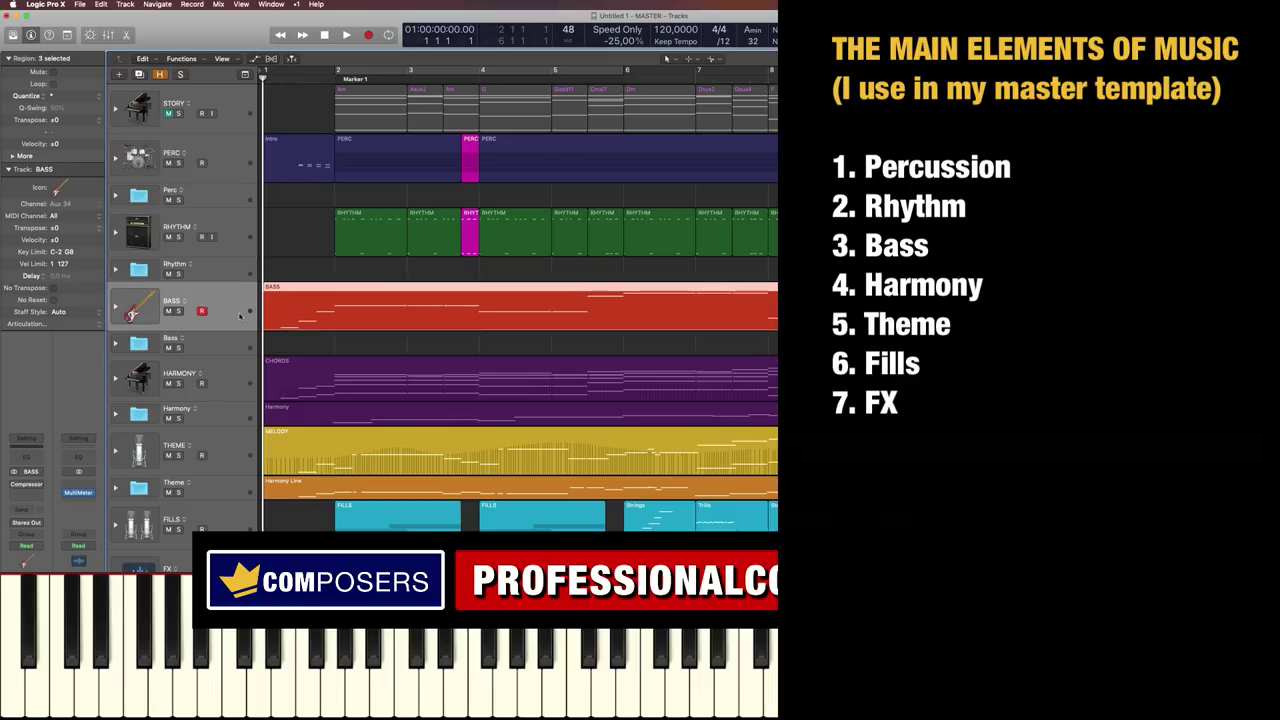
left_click(243, 375)
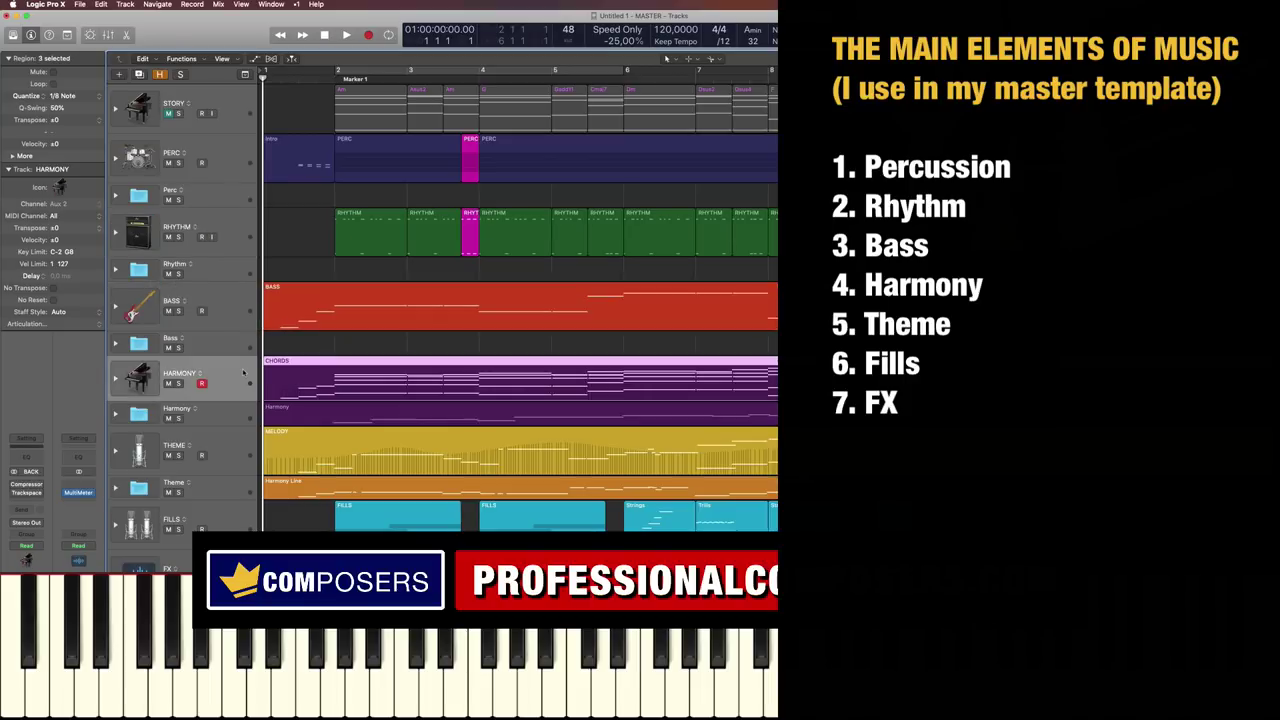
left_click(239, 453)
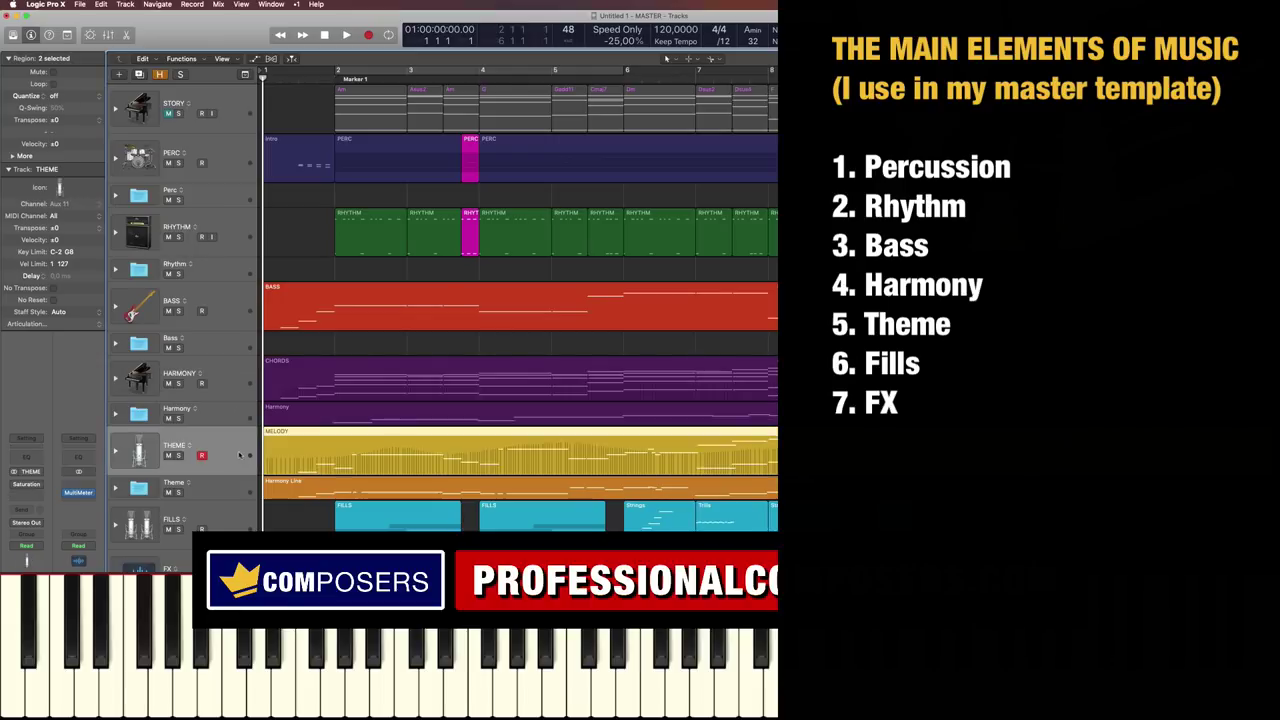
left_click(236, 519)
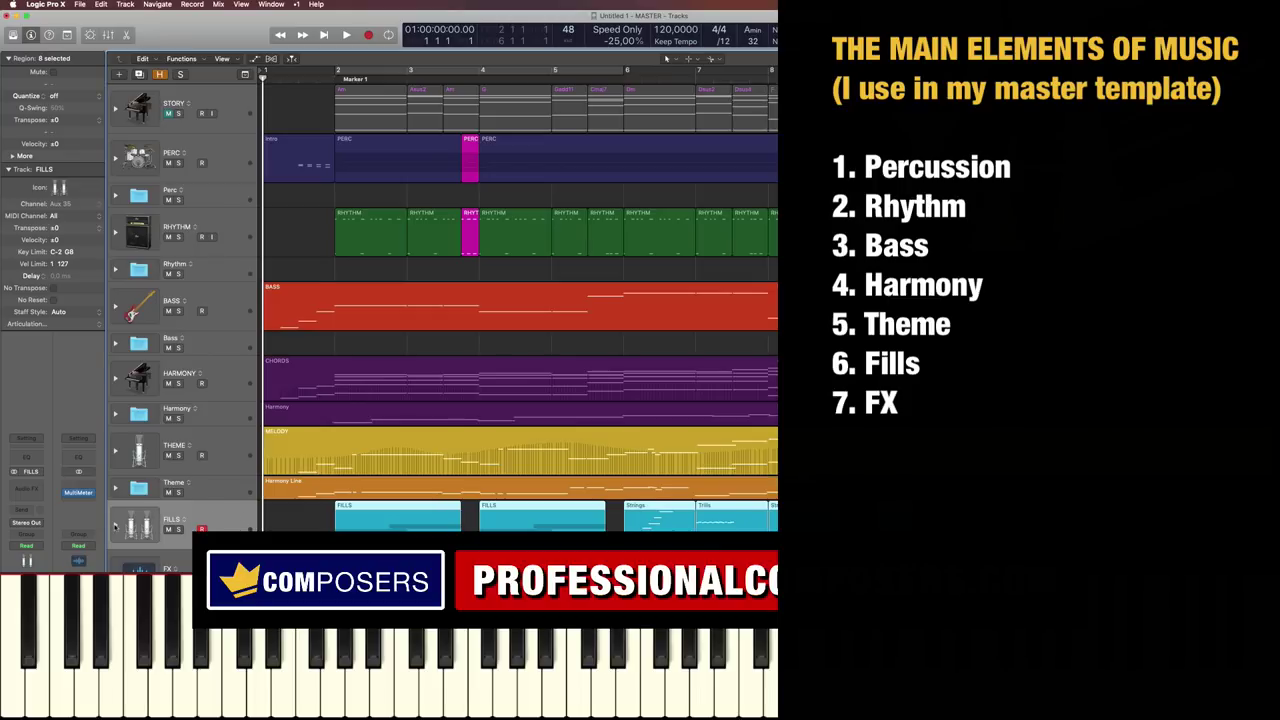
Step: Unfold the FILLS track stack to view its subtracks, fold it again and clear the region selection
left_click(116, 527)
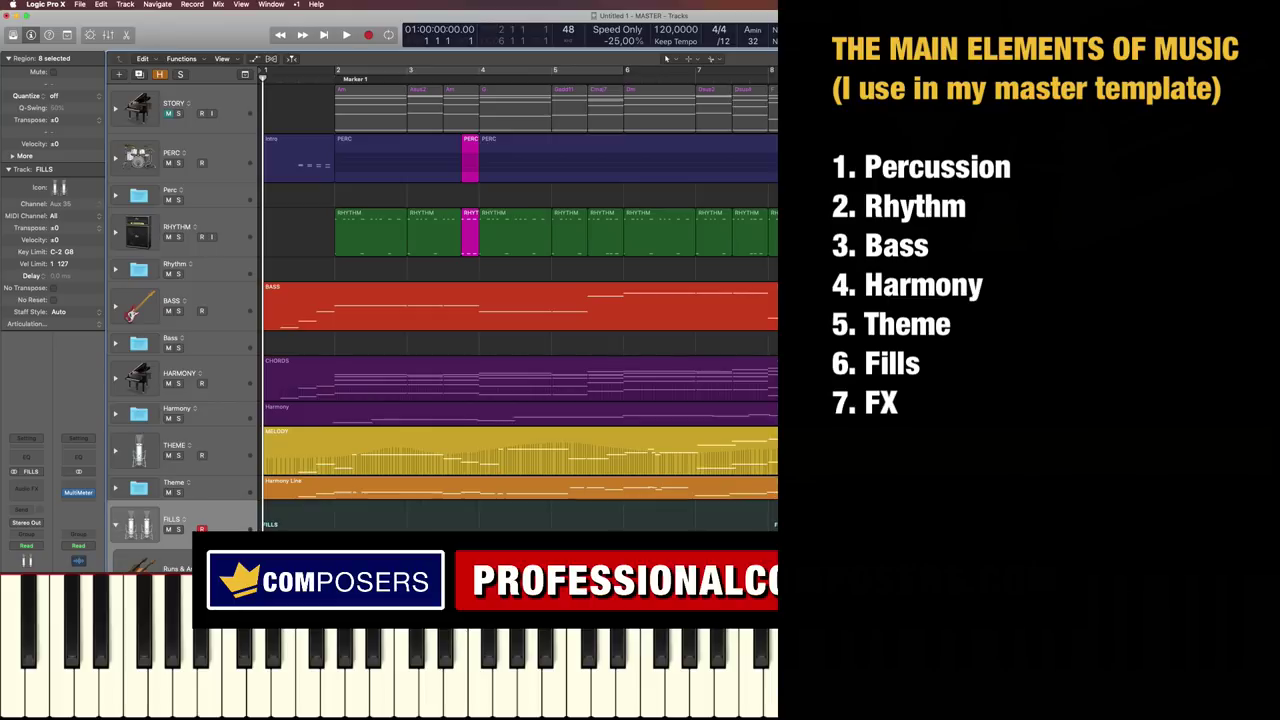
left_click(116, 527)
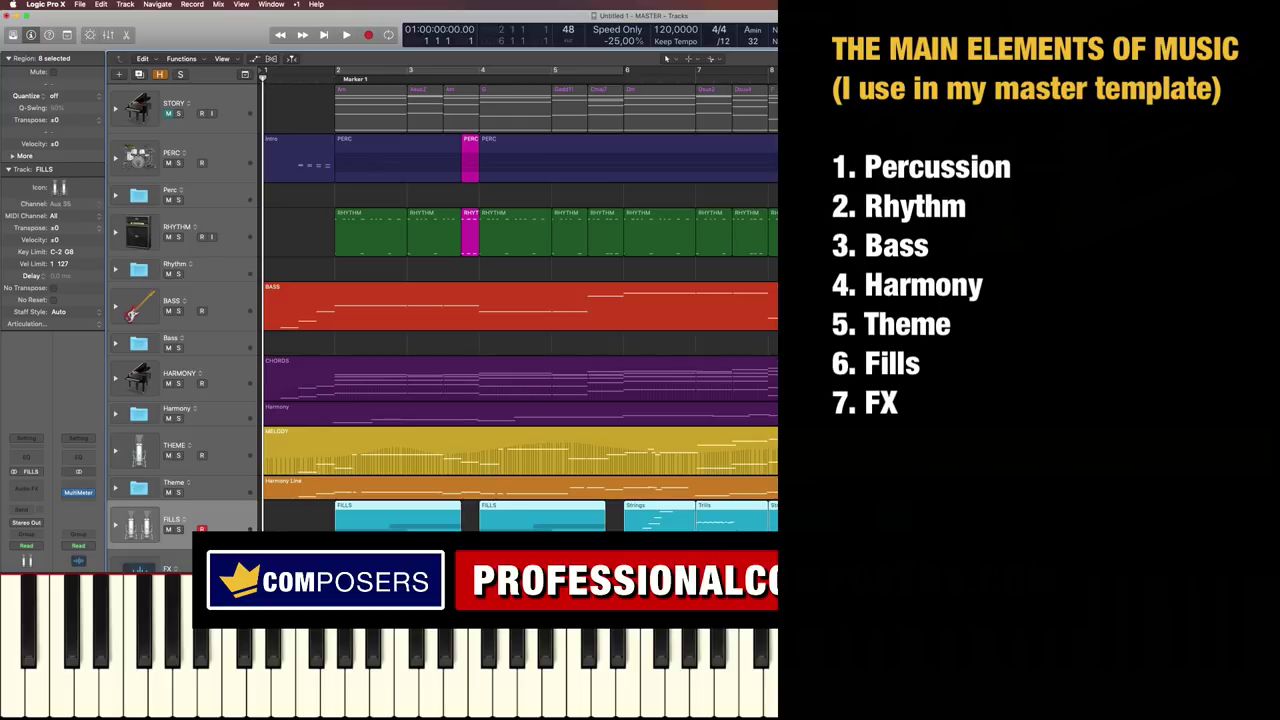
key("alt+shift+d")
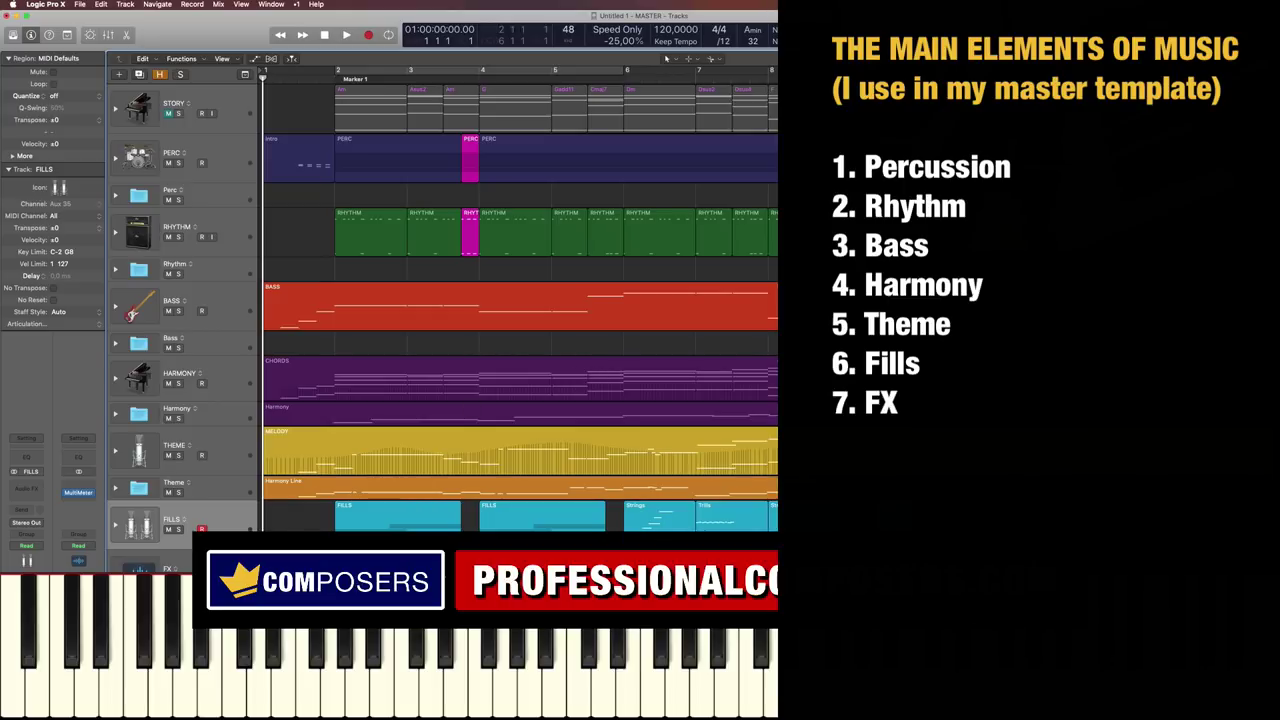
Step: Play the whole arrangement from the start, stop after the final regions and return the playhead to the beginning
key("space")
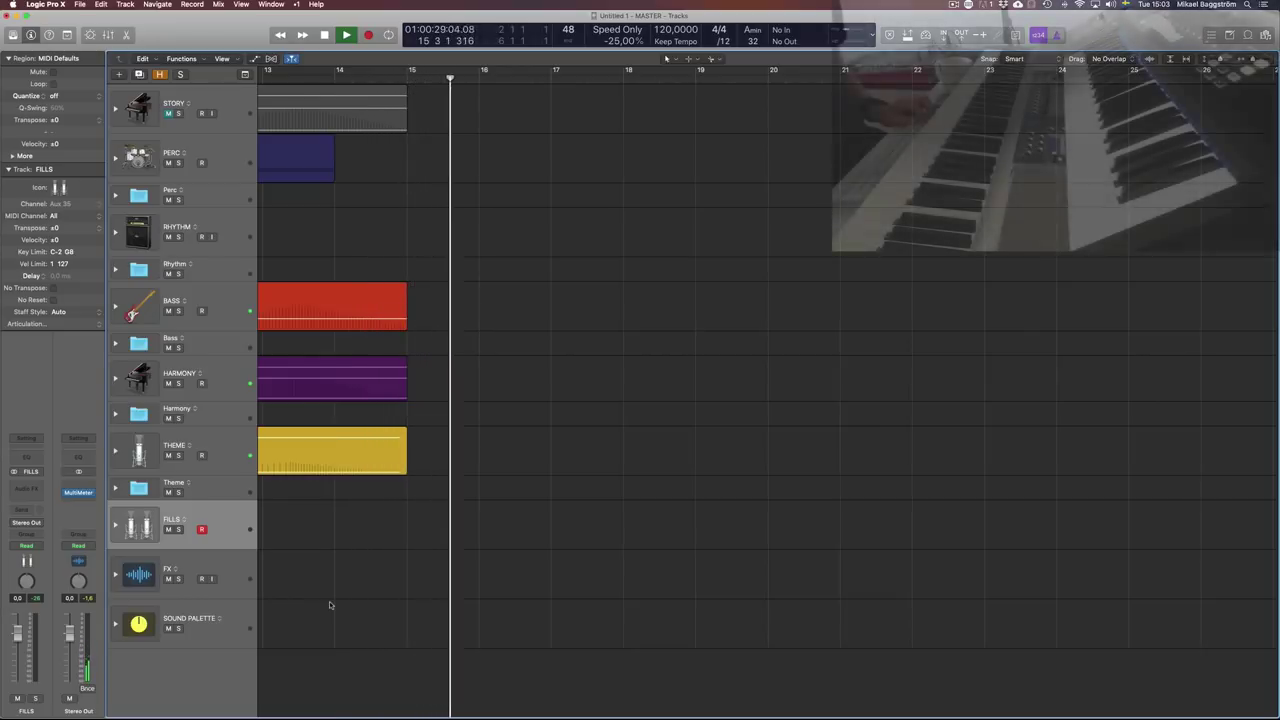
key("space")
key("Return")
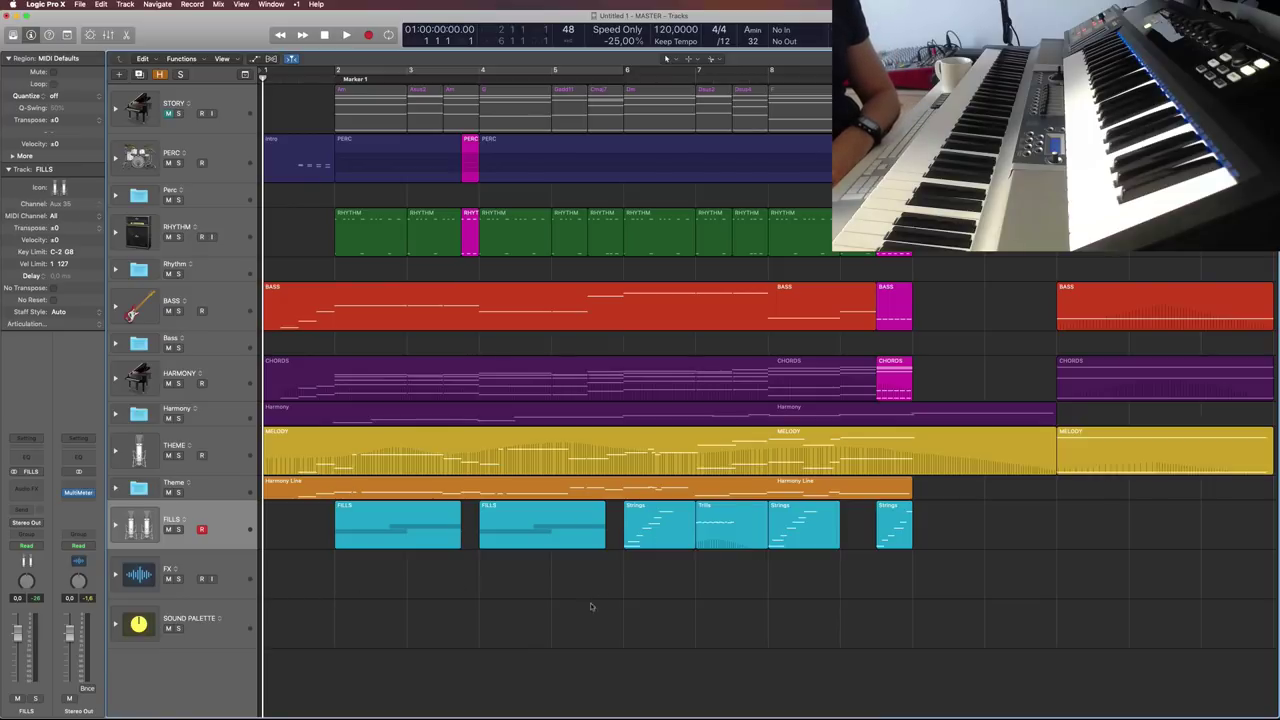
Step: Unfold the FX track stack to view its Samples, Audio FX and MIDI subtracks, and fold it again
left_click(242, 167)
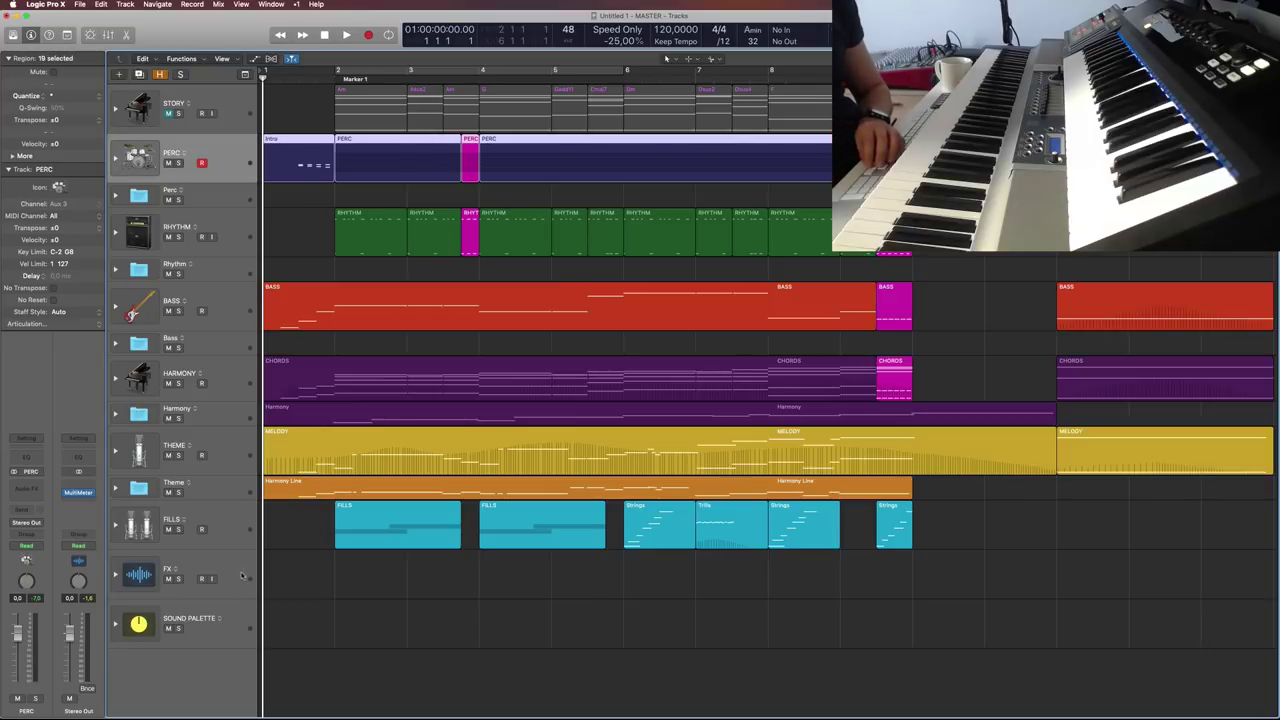
left_click(242, 578)
left_click(114, 576)
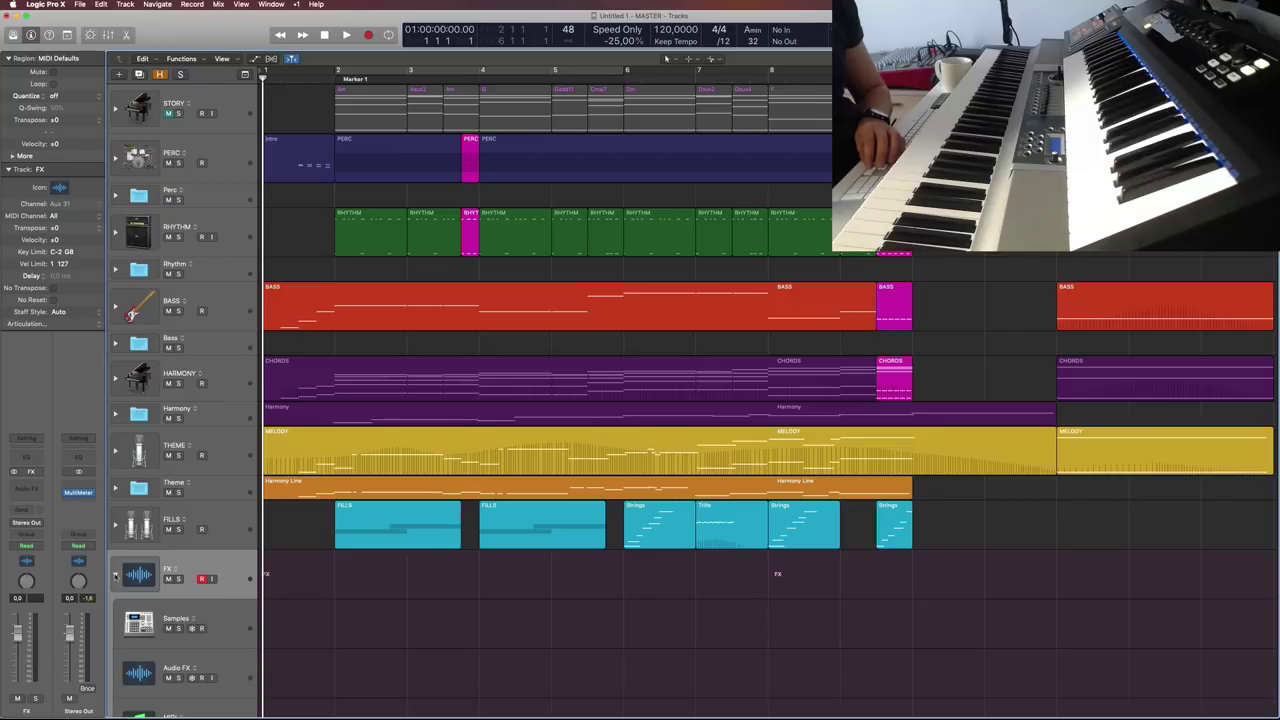
scroll(227, 606, "down", 3)
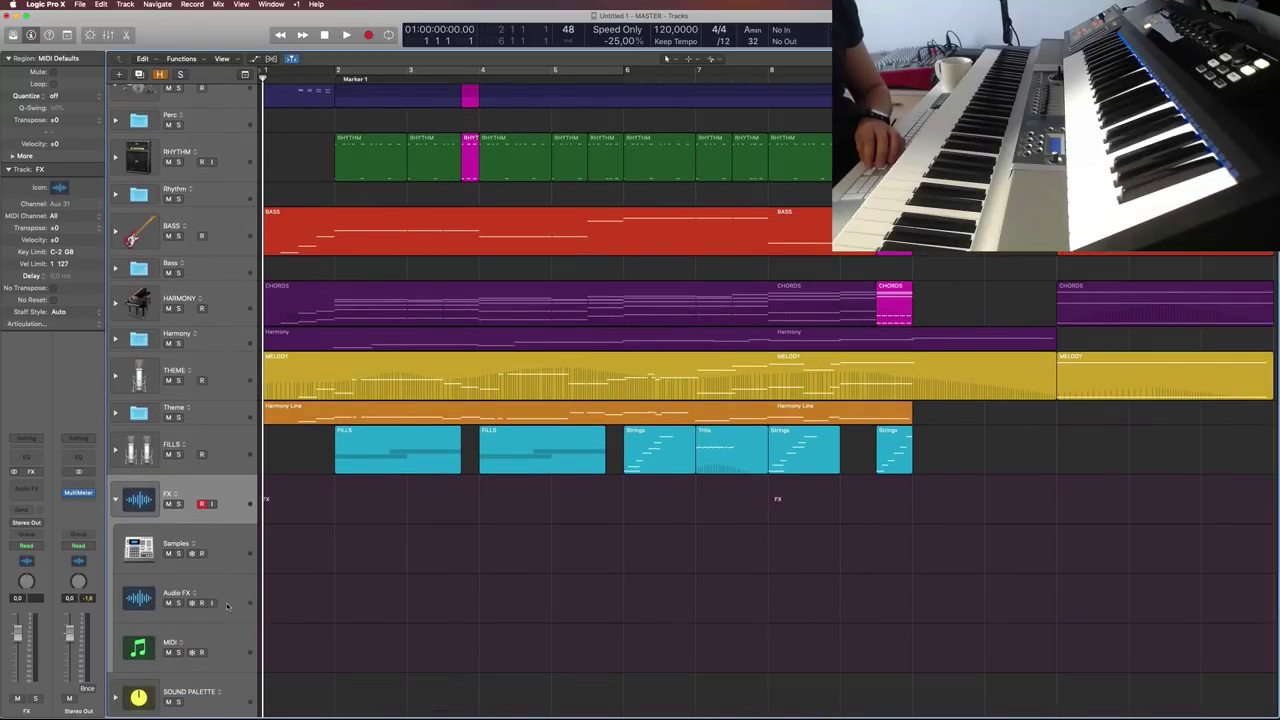
scroll(229, 604, "up", 2)
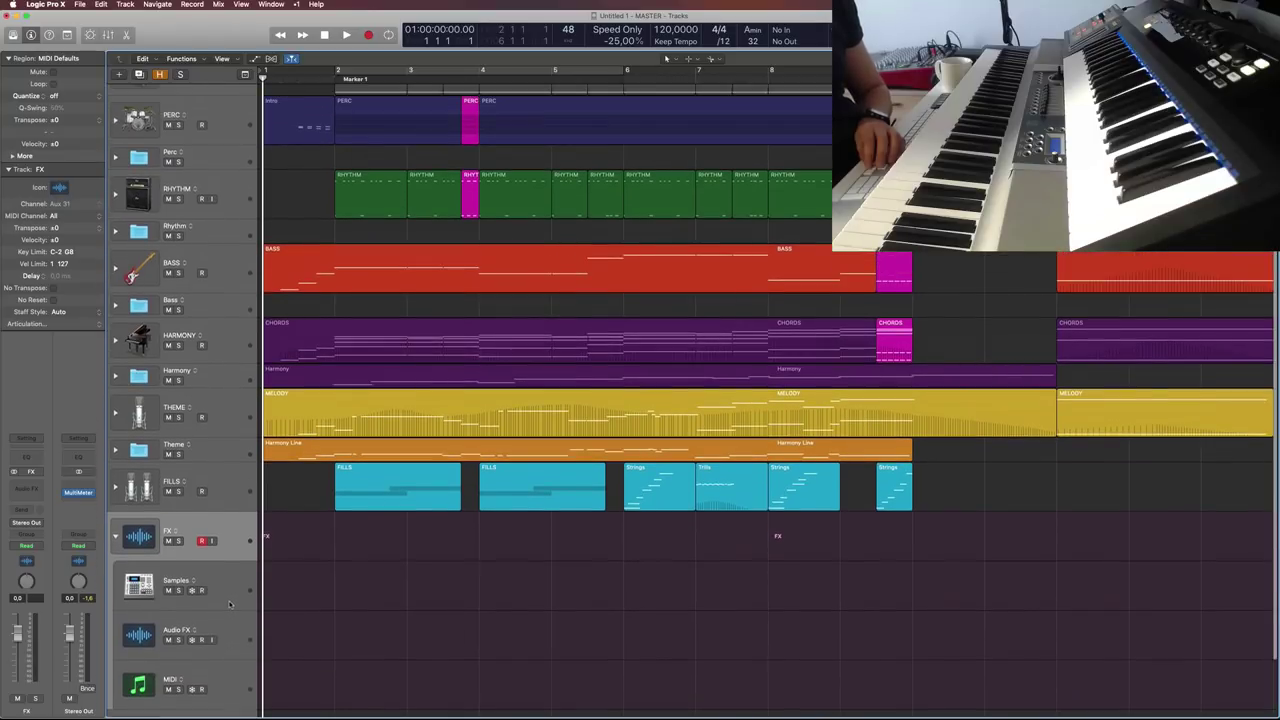
left_click(116, 538)
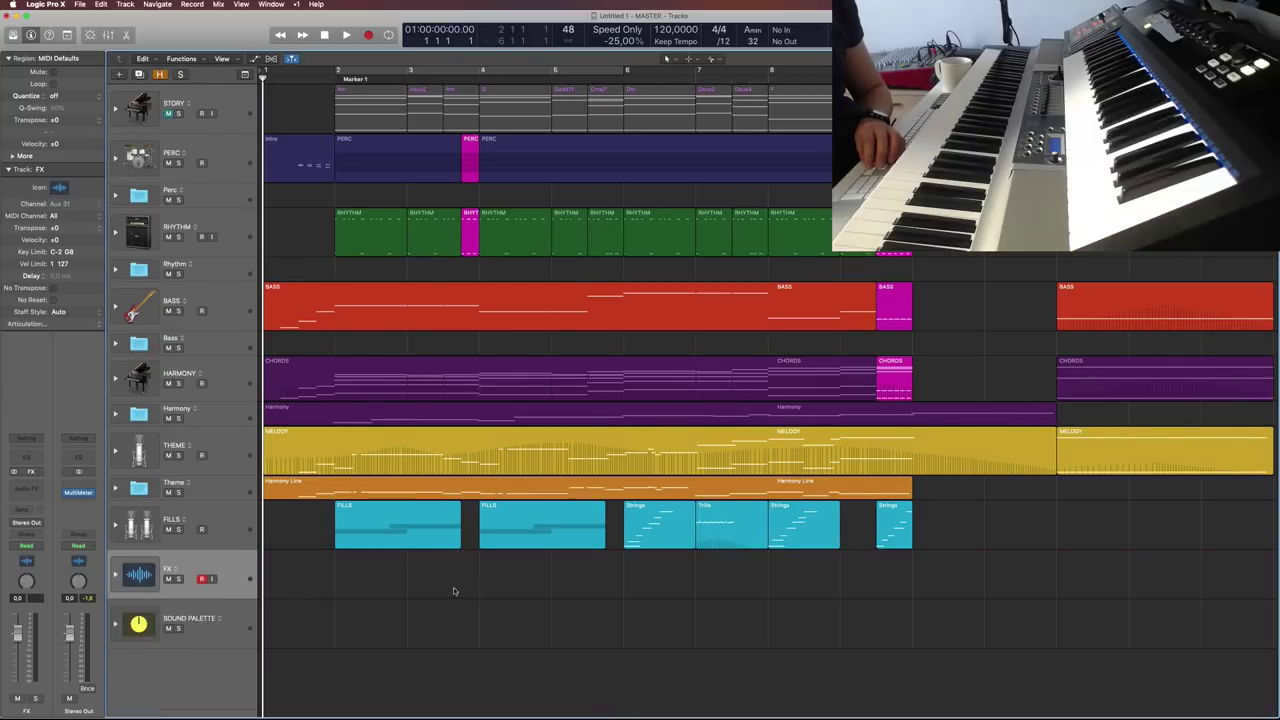
Step: Go through the PERC, RHYTHM, BASS, HARMONY and THEME tracks, the Theme folder and FILLS, highlighting each one's regions
left_click(229, 167)
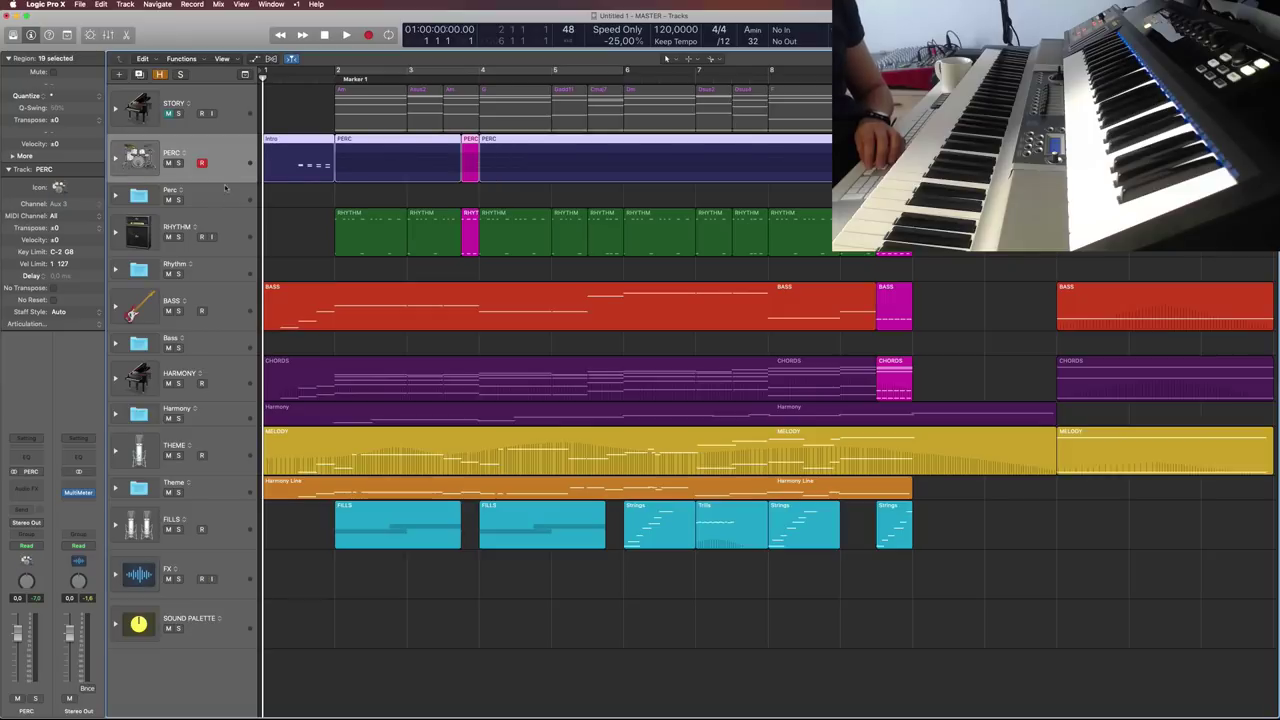
left_click(236, 230)
left_click(232, 305)
left_click(235, 378)
left_click(238, 450)
left_click(238, 490)
left_click(229, 526)
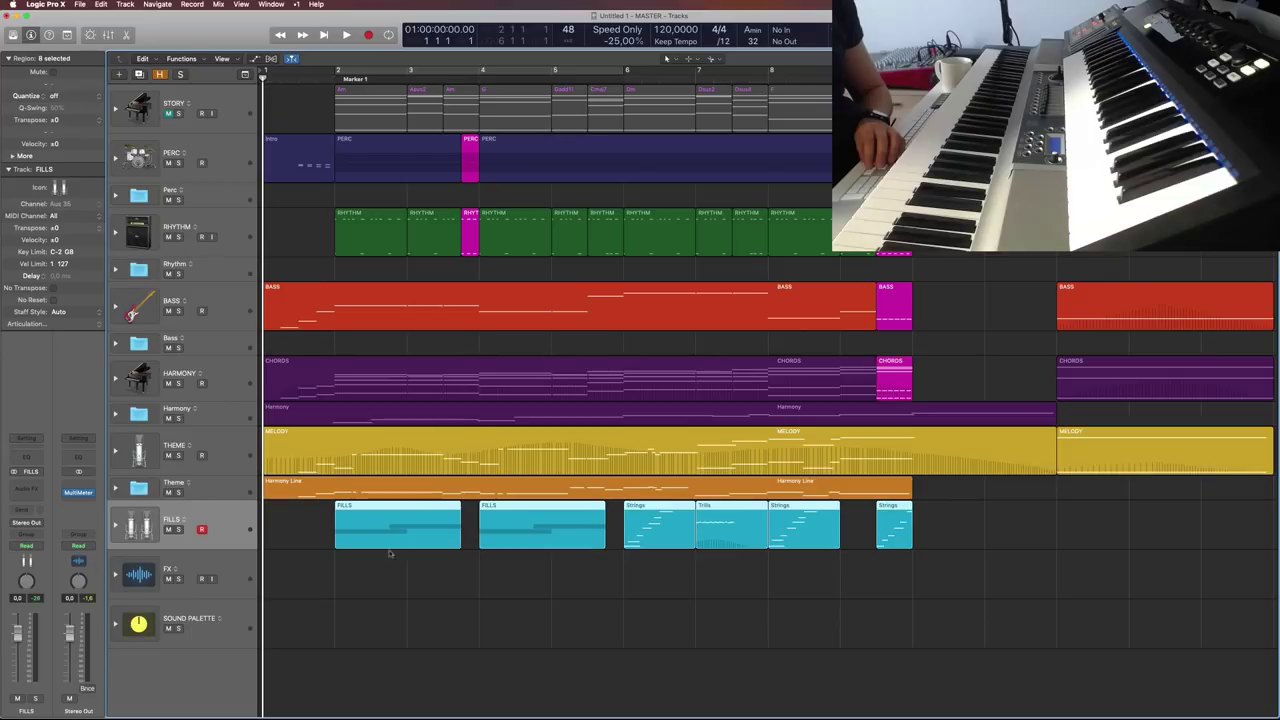
Step: Show the colour coding by selecting the blue PERC, green RHYTHM, red BASS, purple HARMONY and yellow THEME tracks in turn
left_click(236, 167)
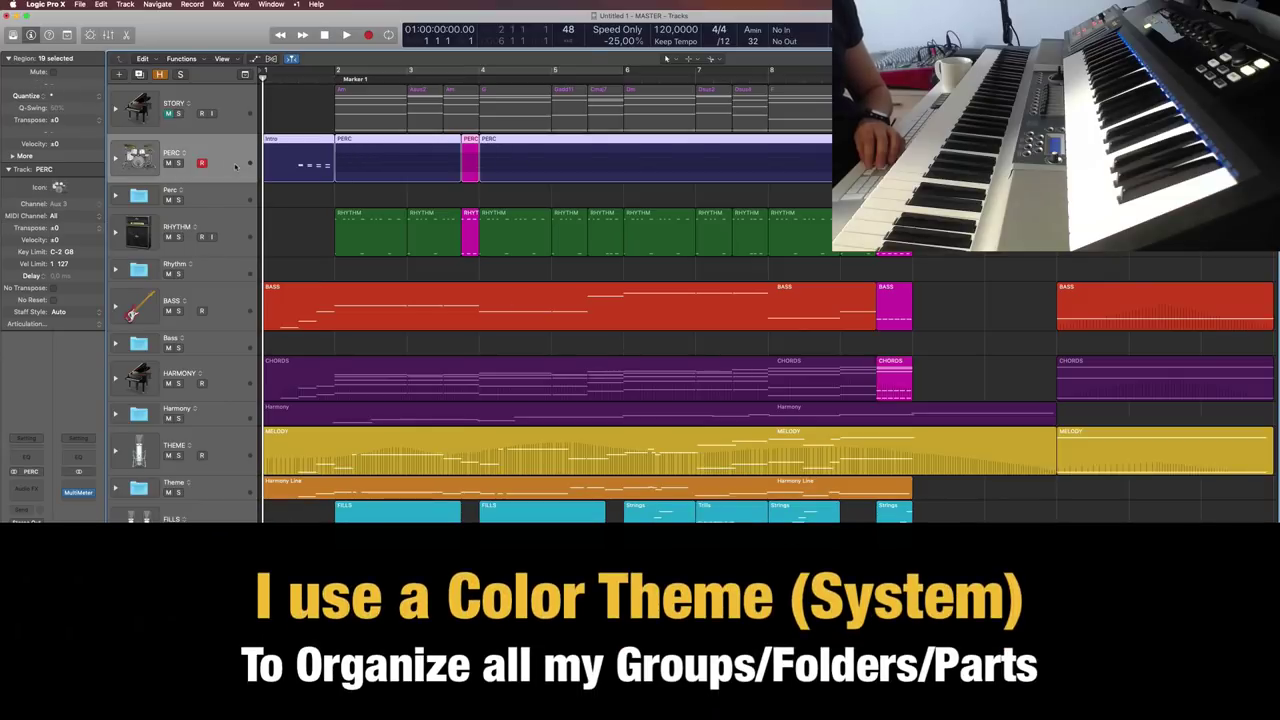
left_click(245, 220)
left_click(238, 307)
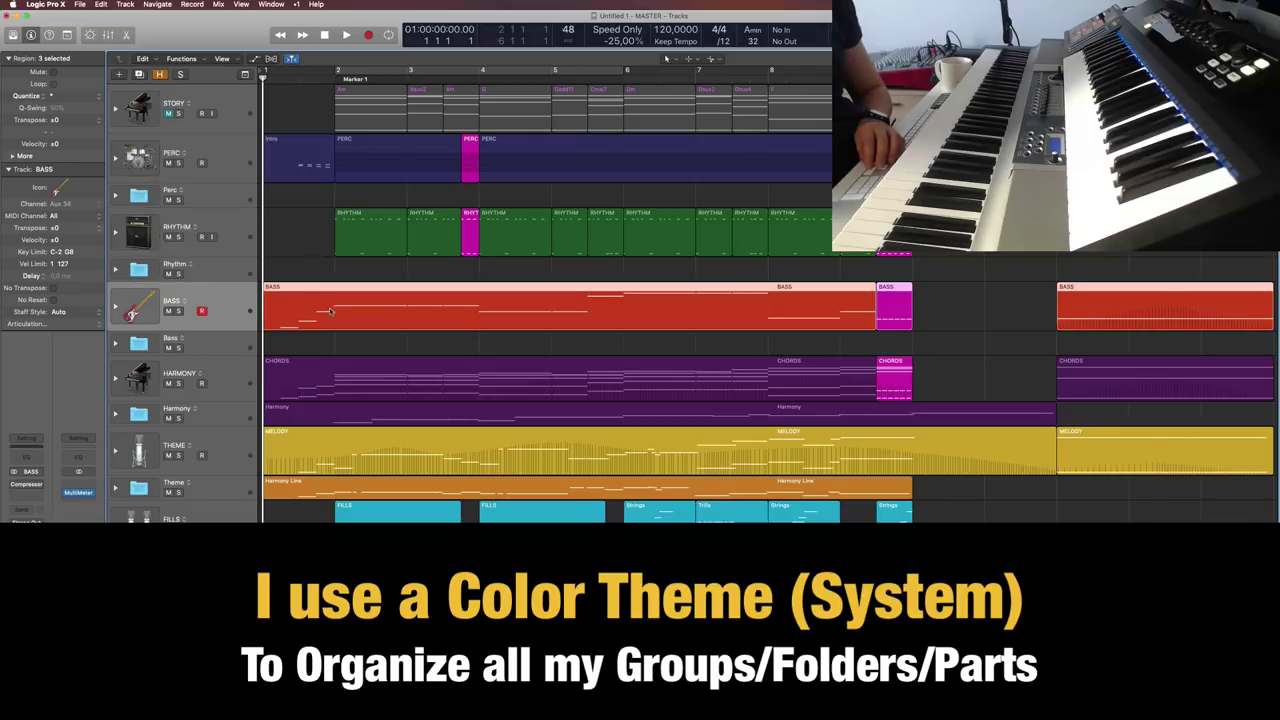
left_click(244, 381)
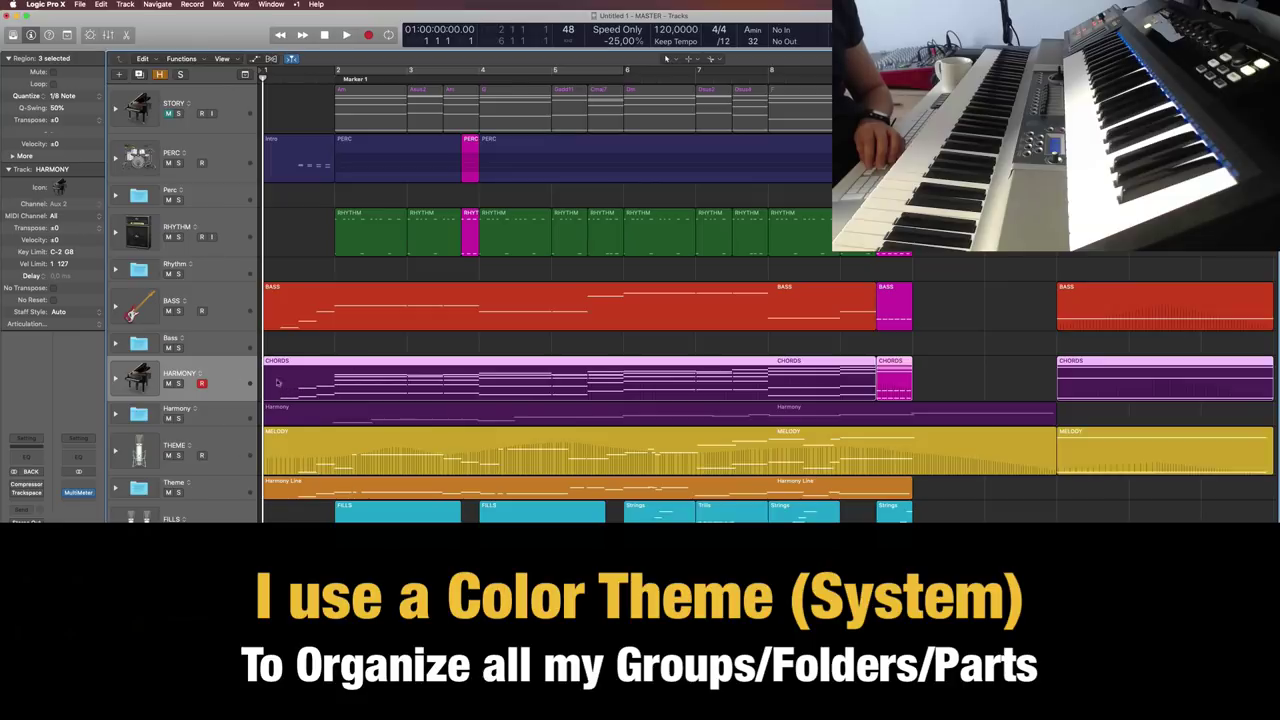
left_click(230, 456)
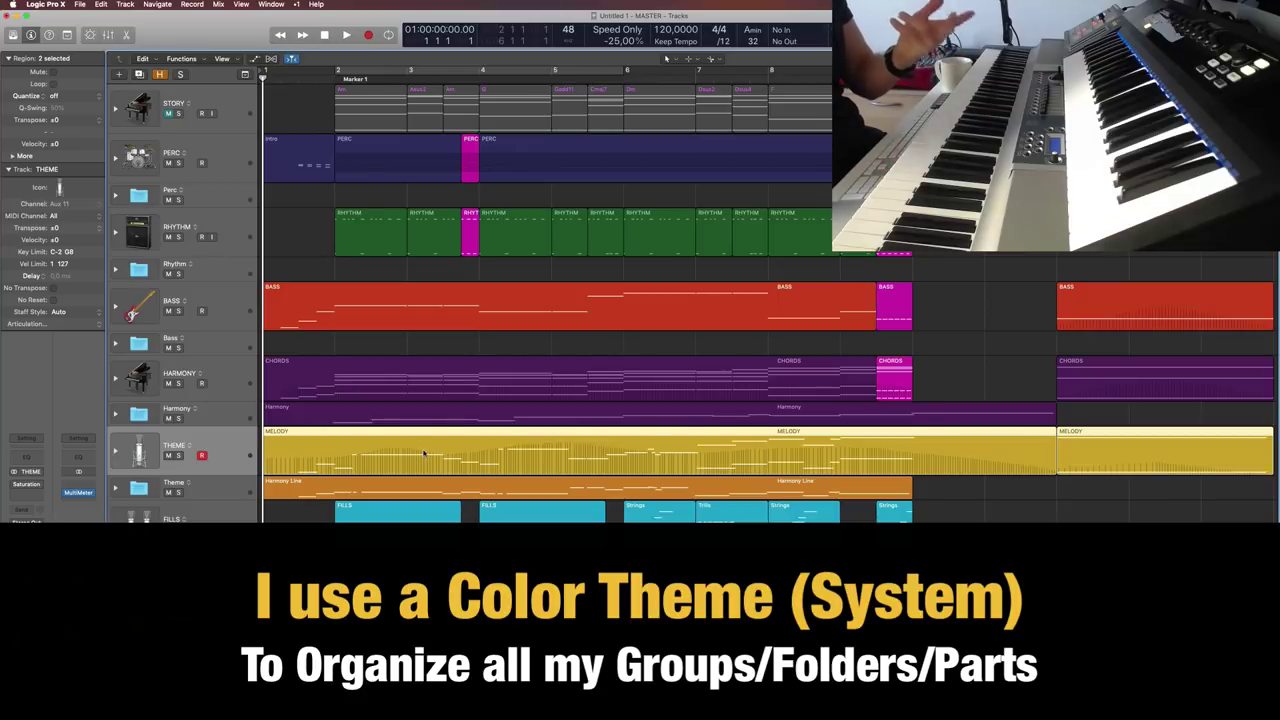
Step: Unfold the orange Theme folder, select its Harmony Line track and fold the folder again
left_click(237, 491)
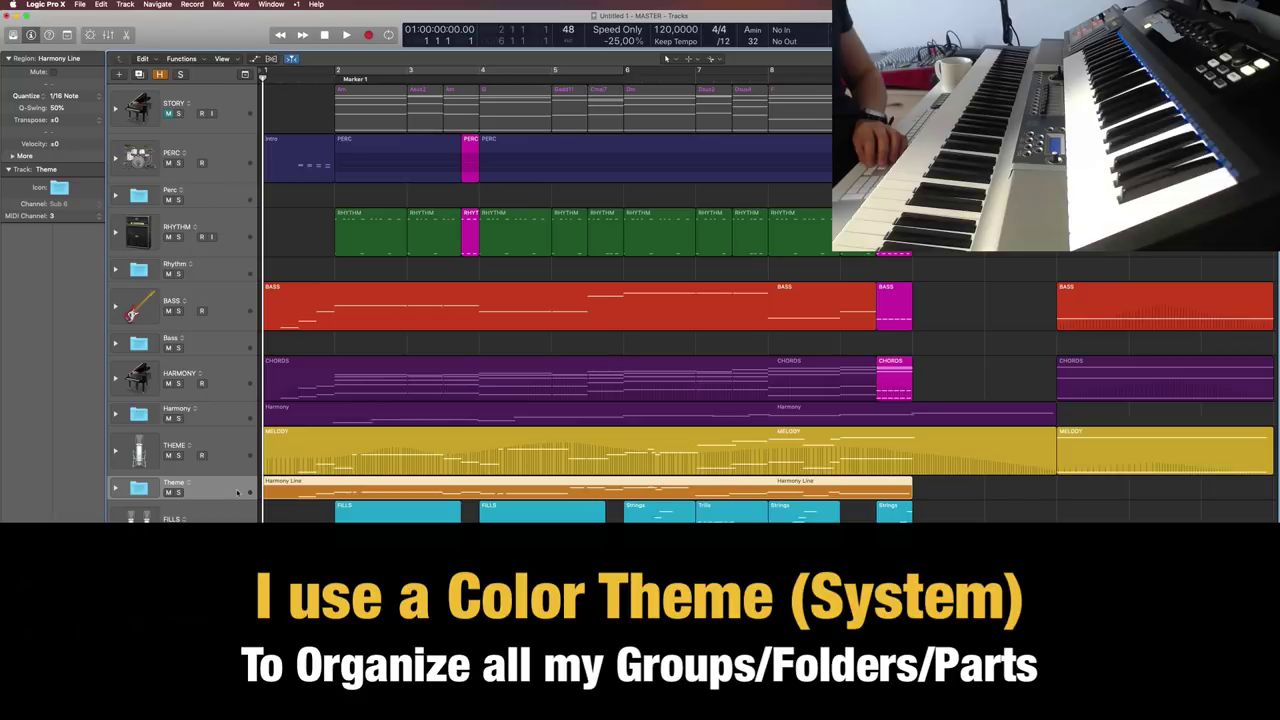
left_click(115, 489)
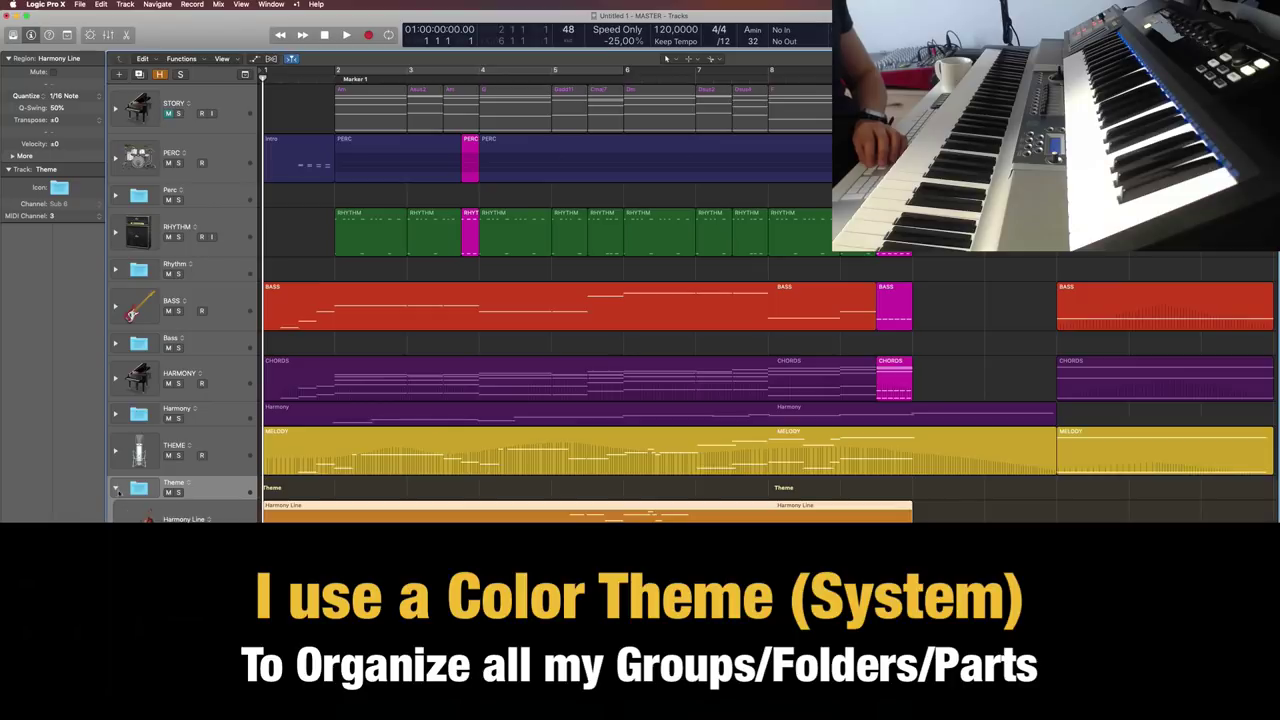
left_click(235, 519)
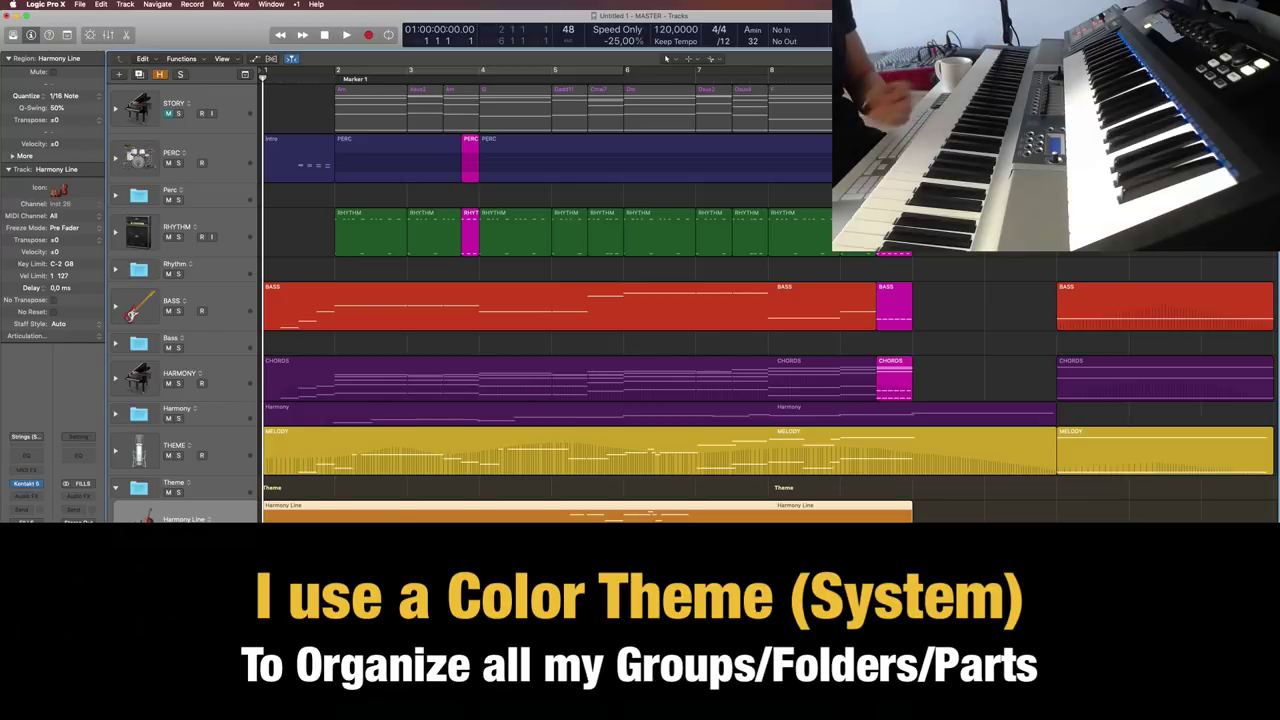
left_click(116, 489)
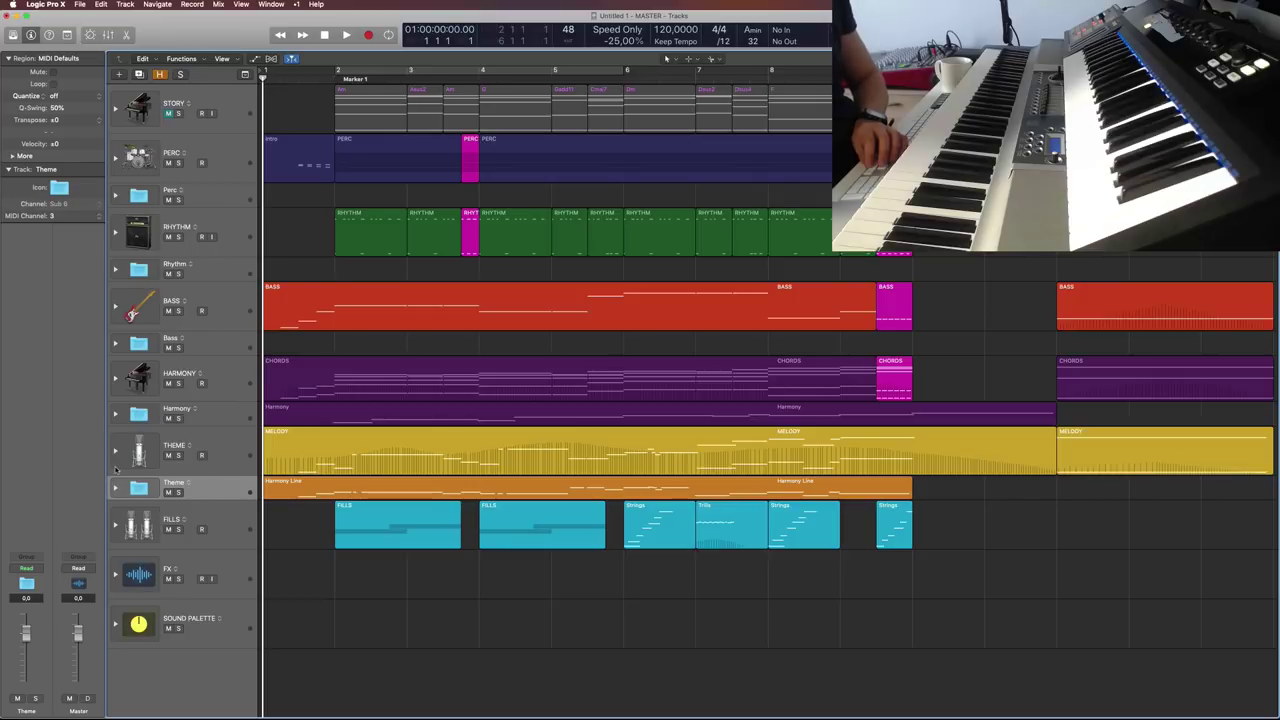
Step: Select the first MELODY region, view the contents of the Harmony folder and the HARMONY stack, and clear the selection
left_click(404, 457)
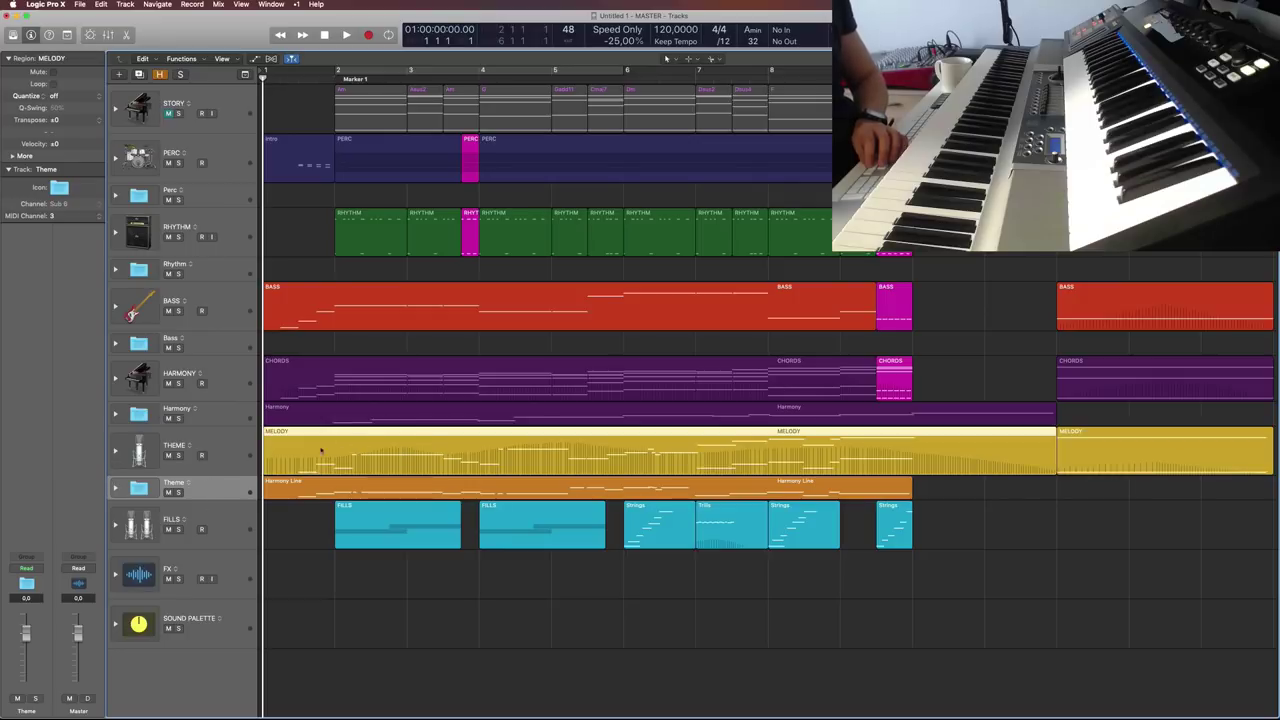
left_click(114, 412)
left_click(114, 413)
left_click(115, 380)
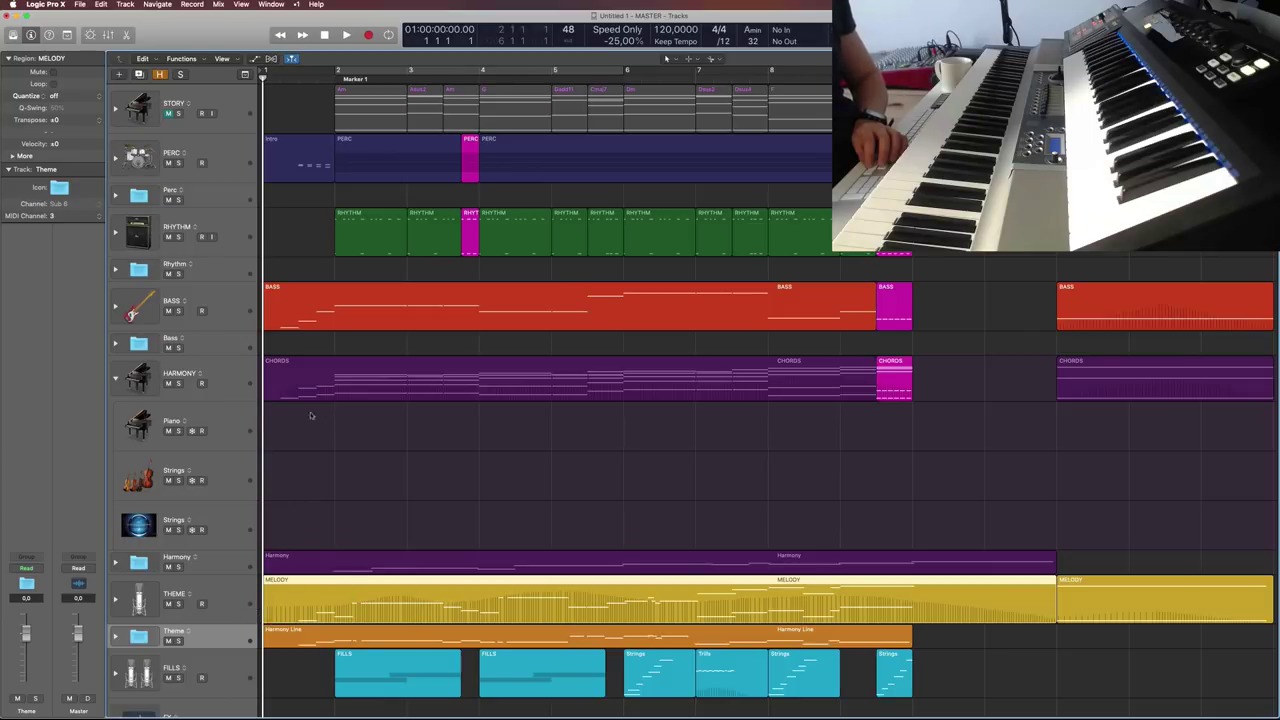
left_click(115, 382)
left_click(414, 629)
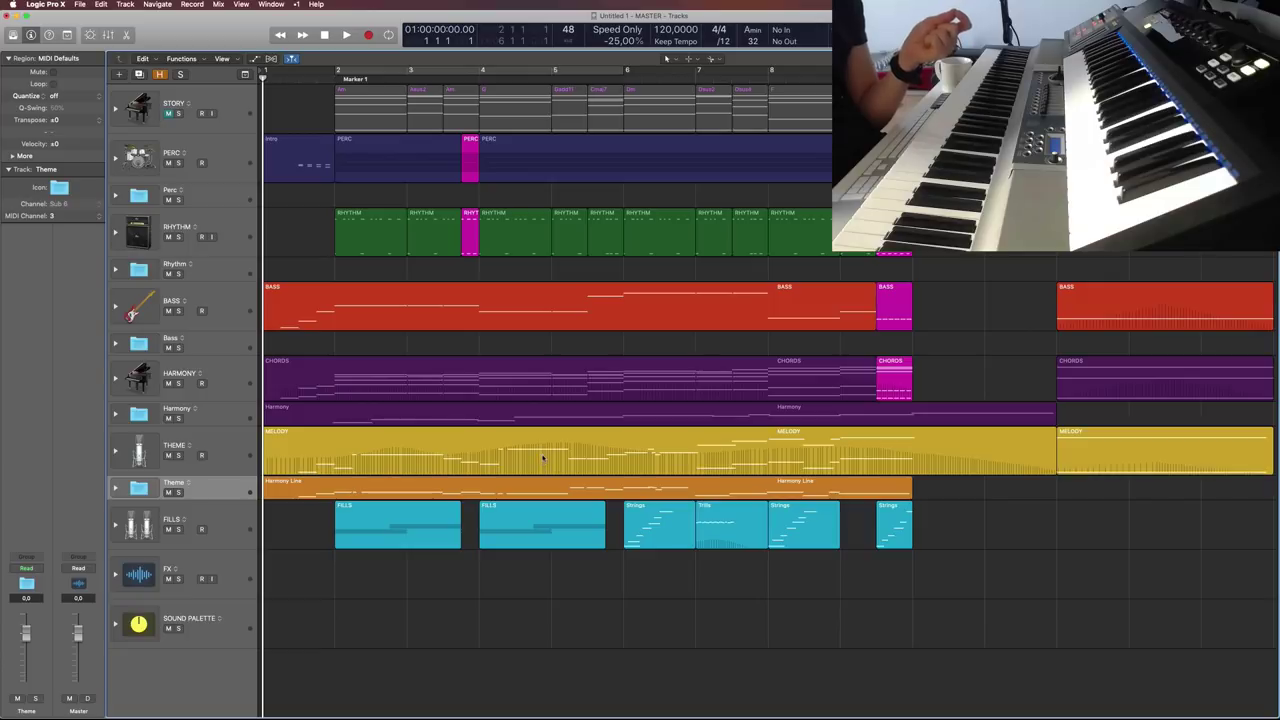
Step: Check the colour of the short magenta RHYTHM region before bar 4 in the colour palette, close it and deselect the region
left_click(471, 236)
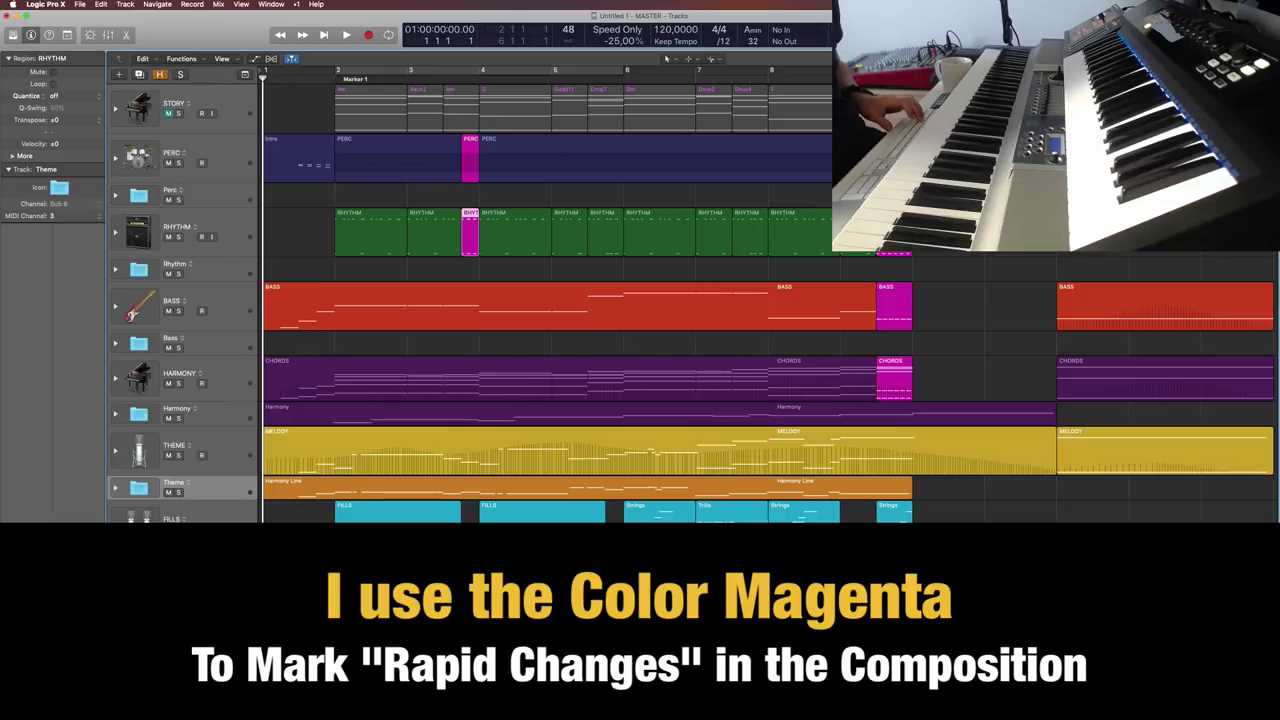
key("alt+c")
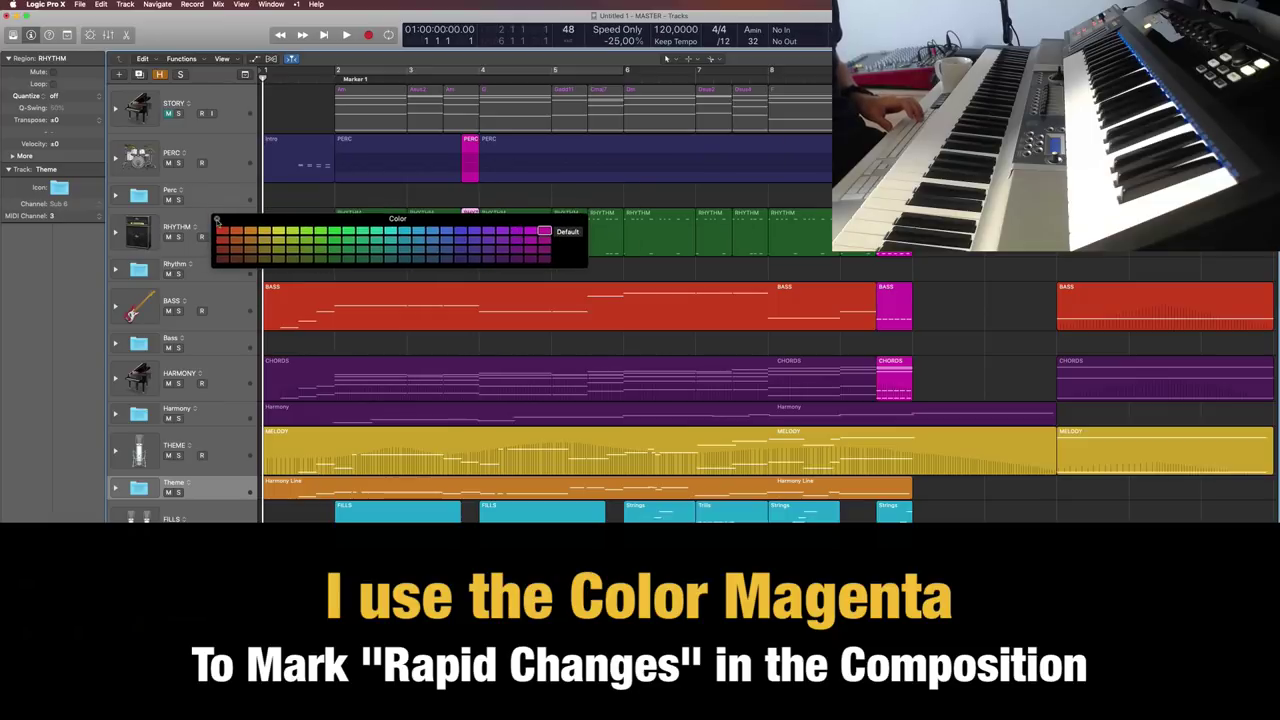
left_click(216, 218)
left_click(469, 274)
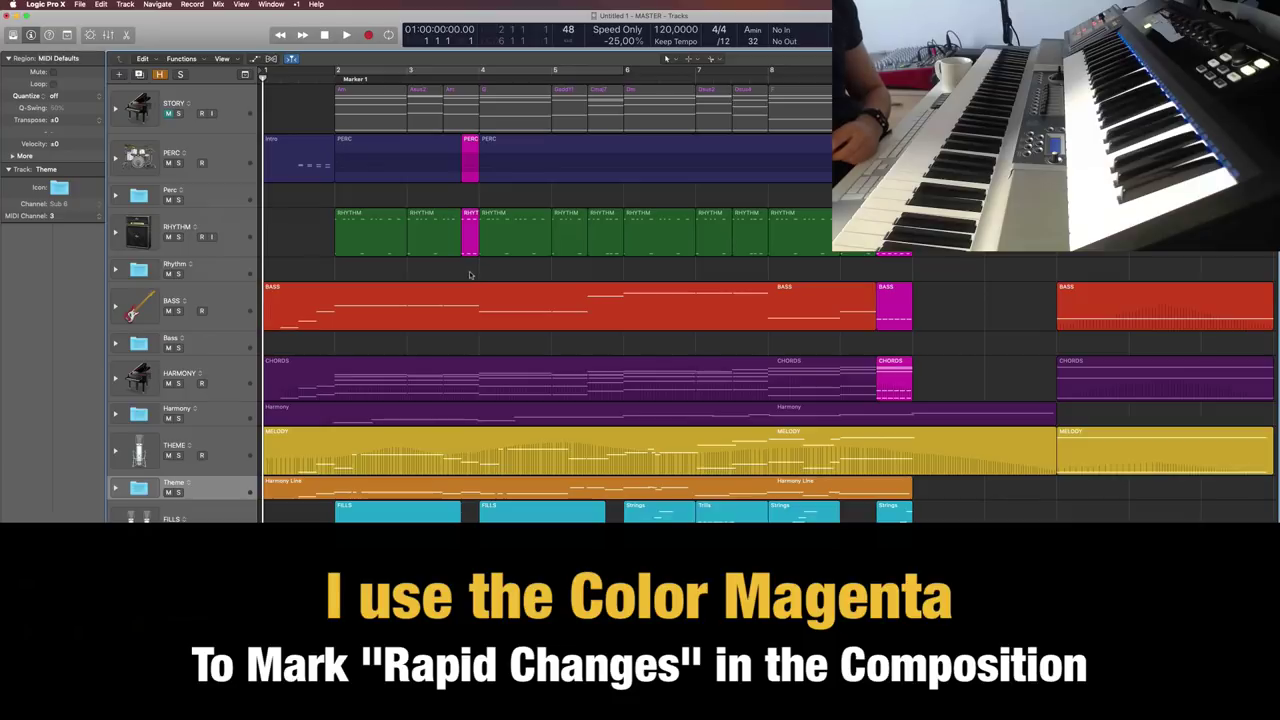
Step: Highlight the short magenta PERC and RHYTHM regions just before bar 4 together with a selection marquee
left_click_drag(469, 274, 469, 173)
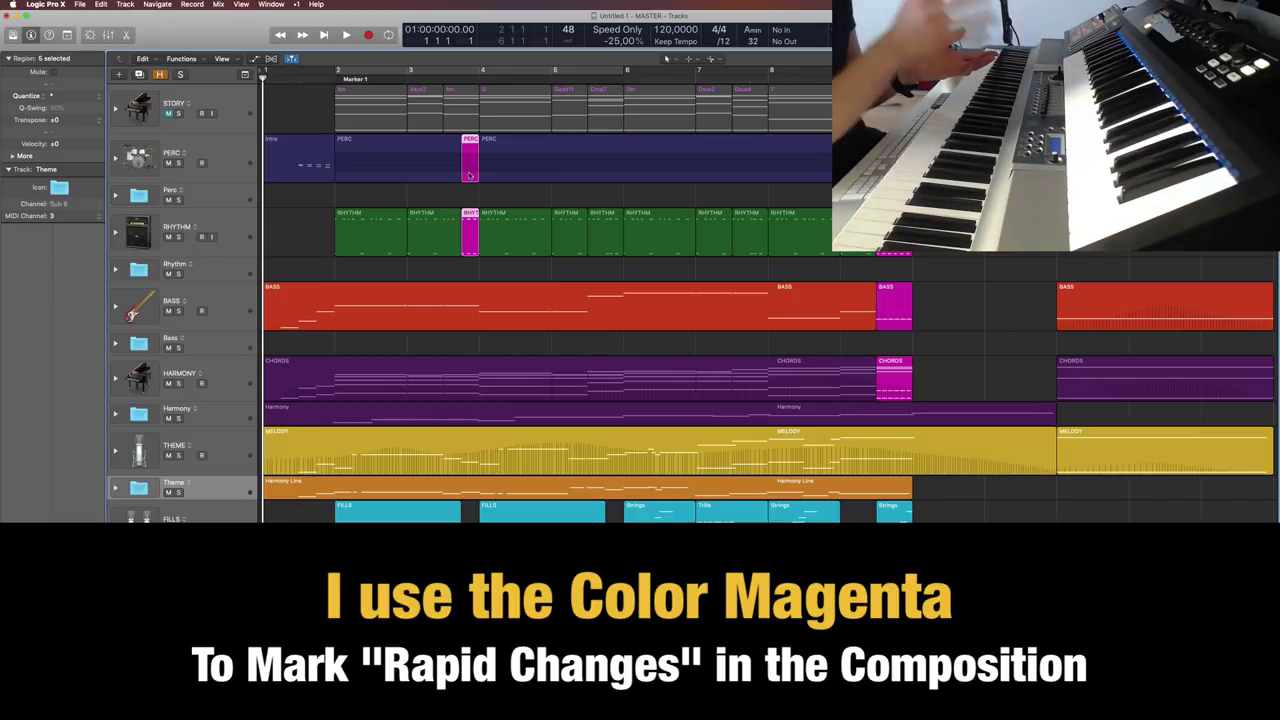
left_click(475, 266)
left_click_drag(475, 266, 470, 175)
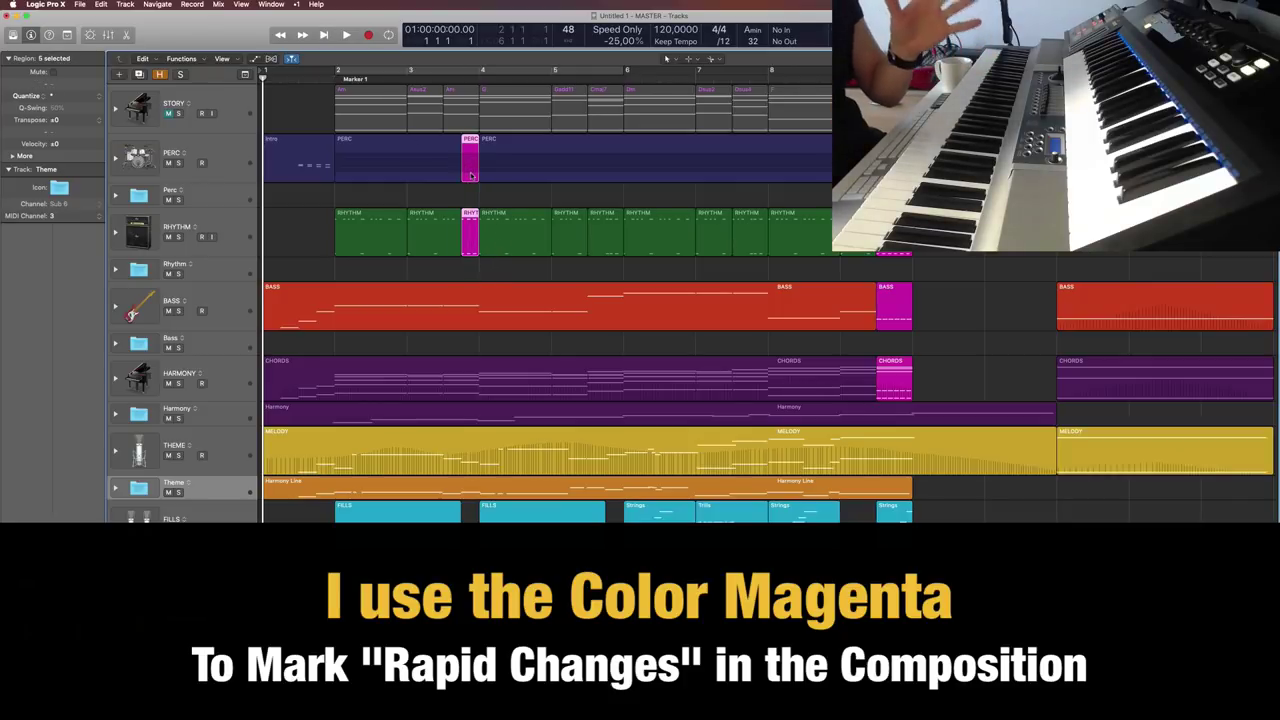
left_click(479, 273)
left_click_drag(475, 273, 474, 172)
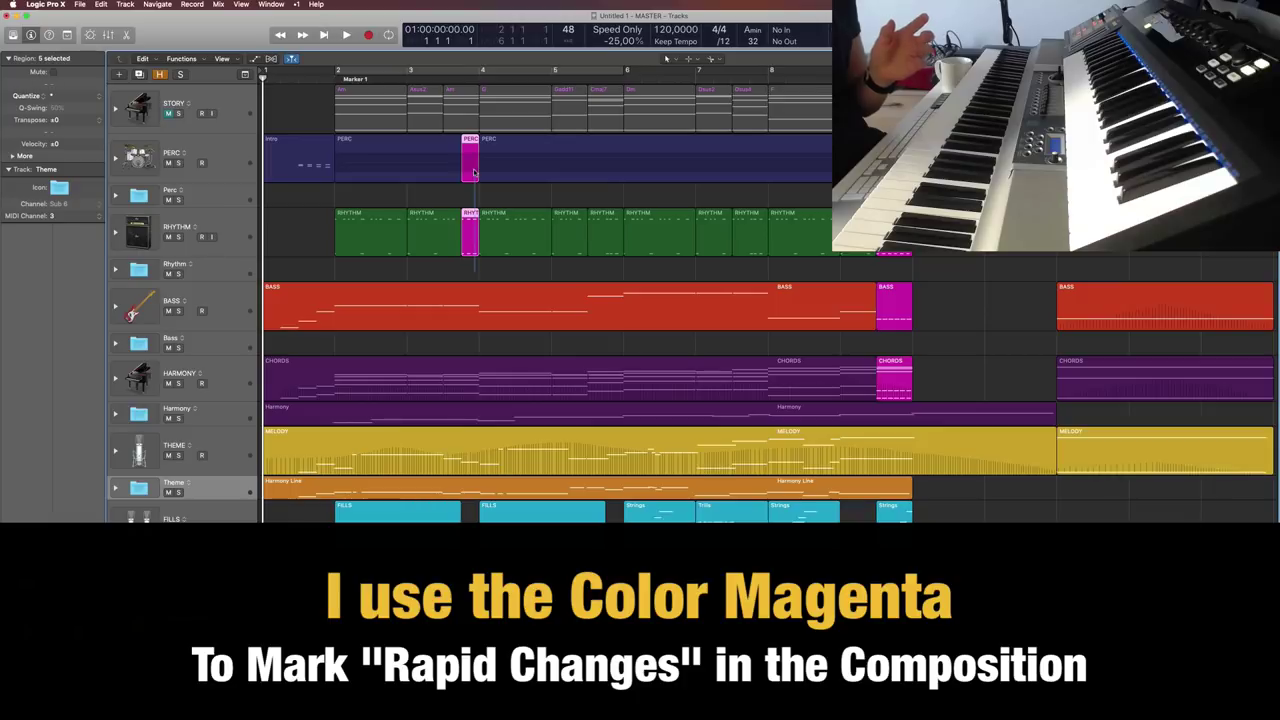
Step: Clear the region selection and select the PERC track followed by the RHYTHM track
left_click(481, 275)
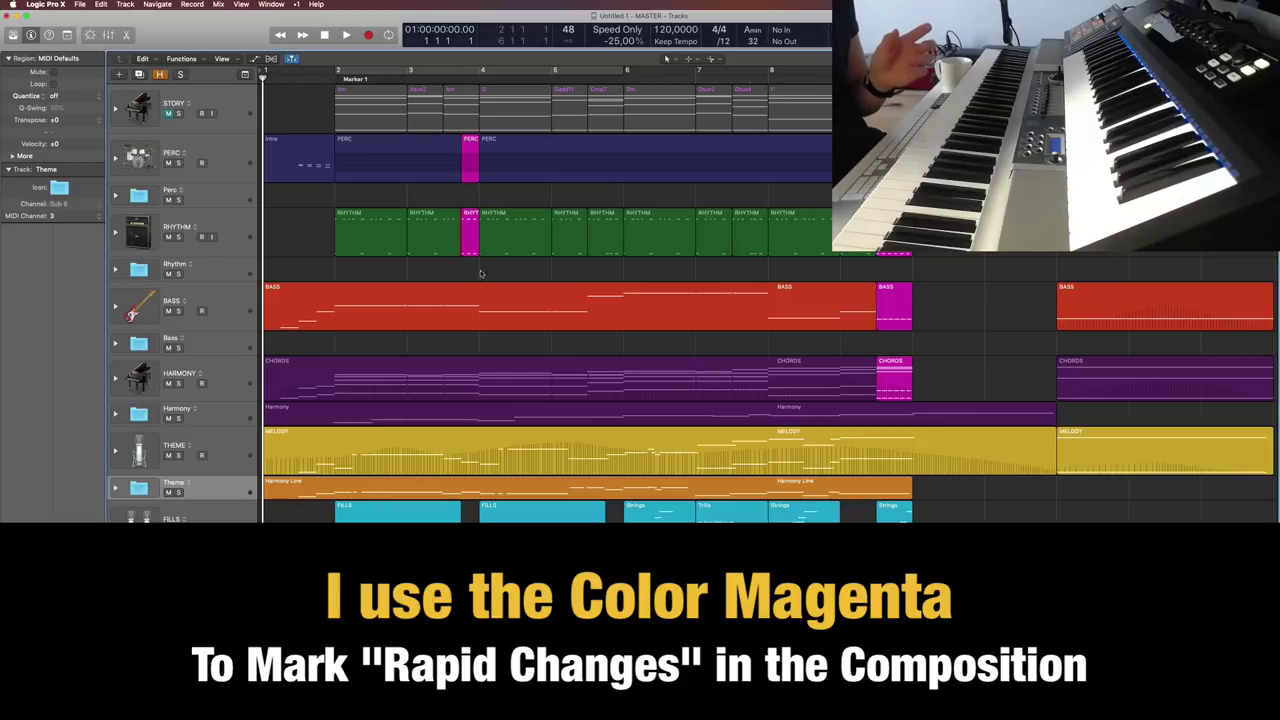
left_click(172, 152)
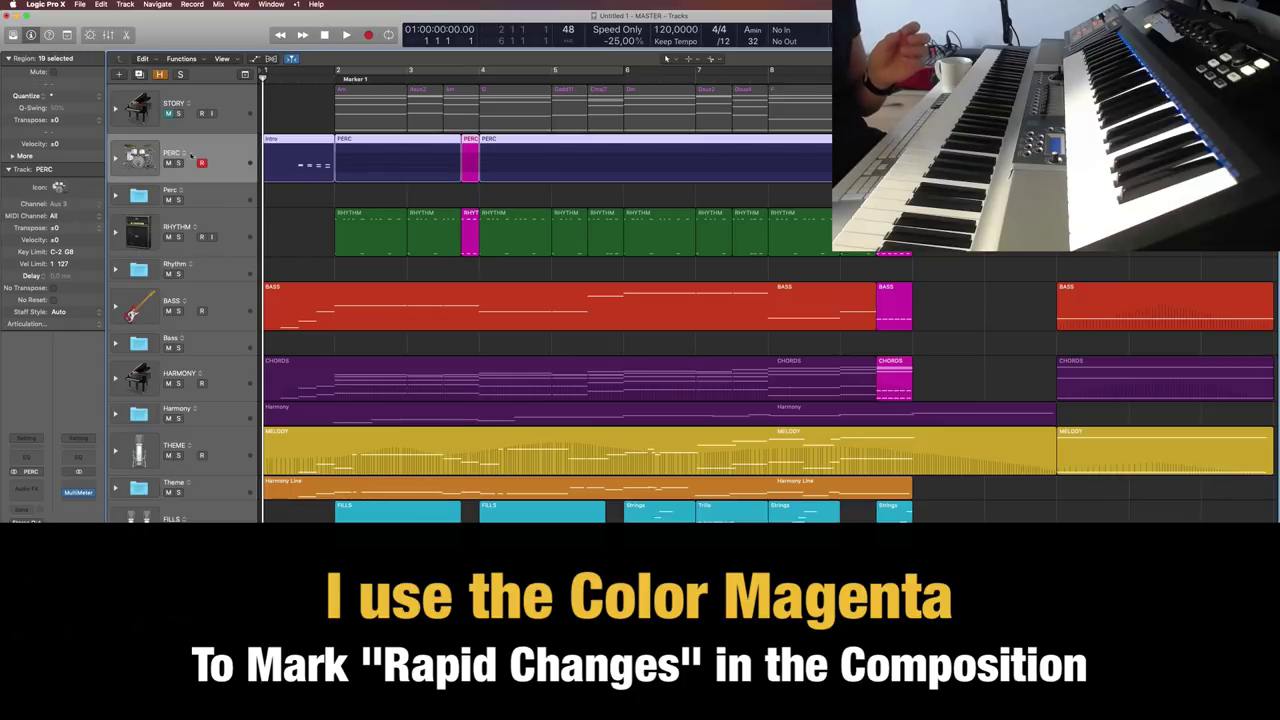
left_click(202, 242)
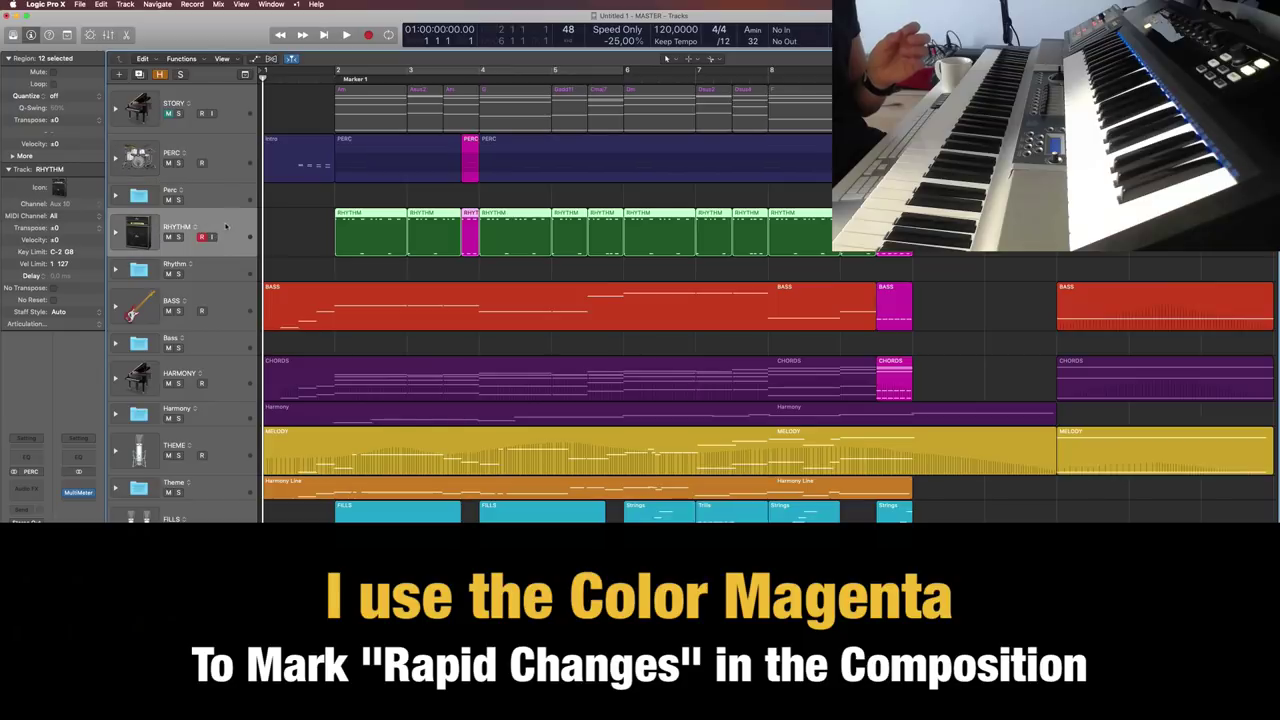
Step: Highlight the magenta BASS and CHORDS regions in the second half of bar 9 and clear the selection
left_click(465, 239)
left_click(894, 308, "shift")
left_click(896, 370, "shift")
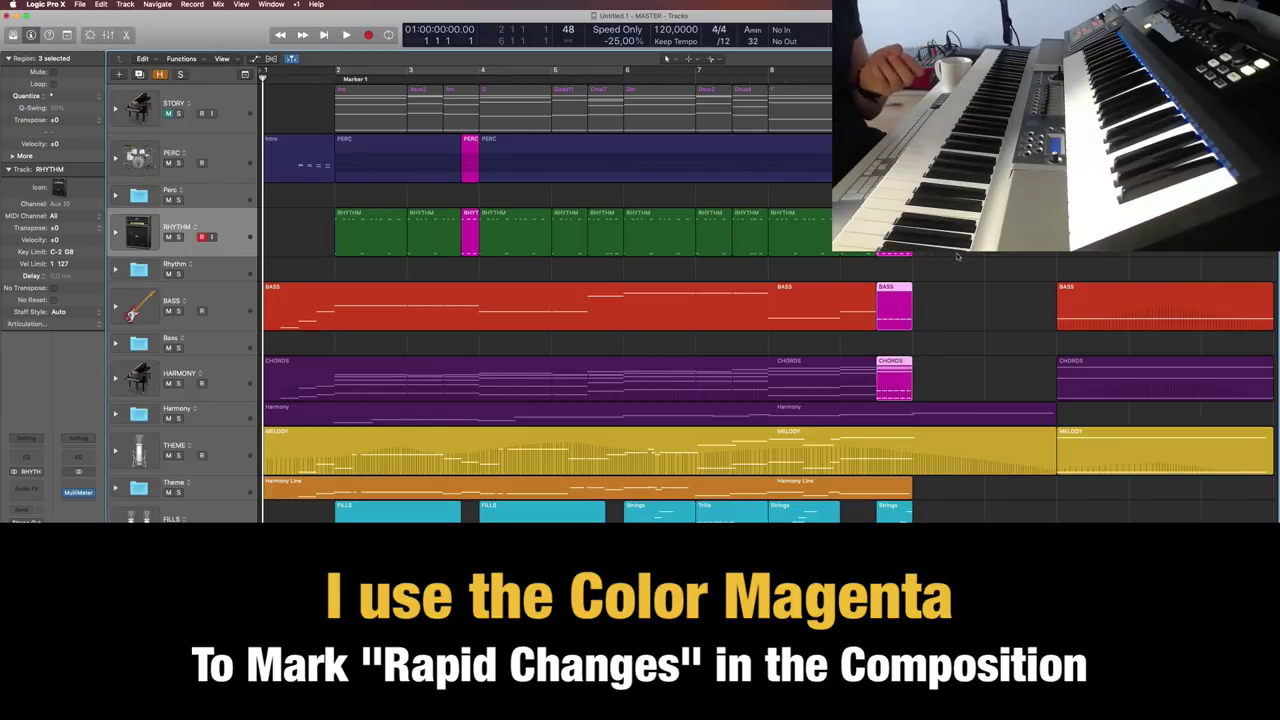
left_click(957, 257)
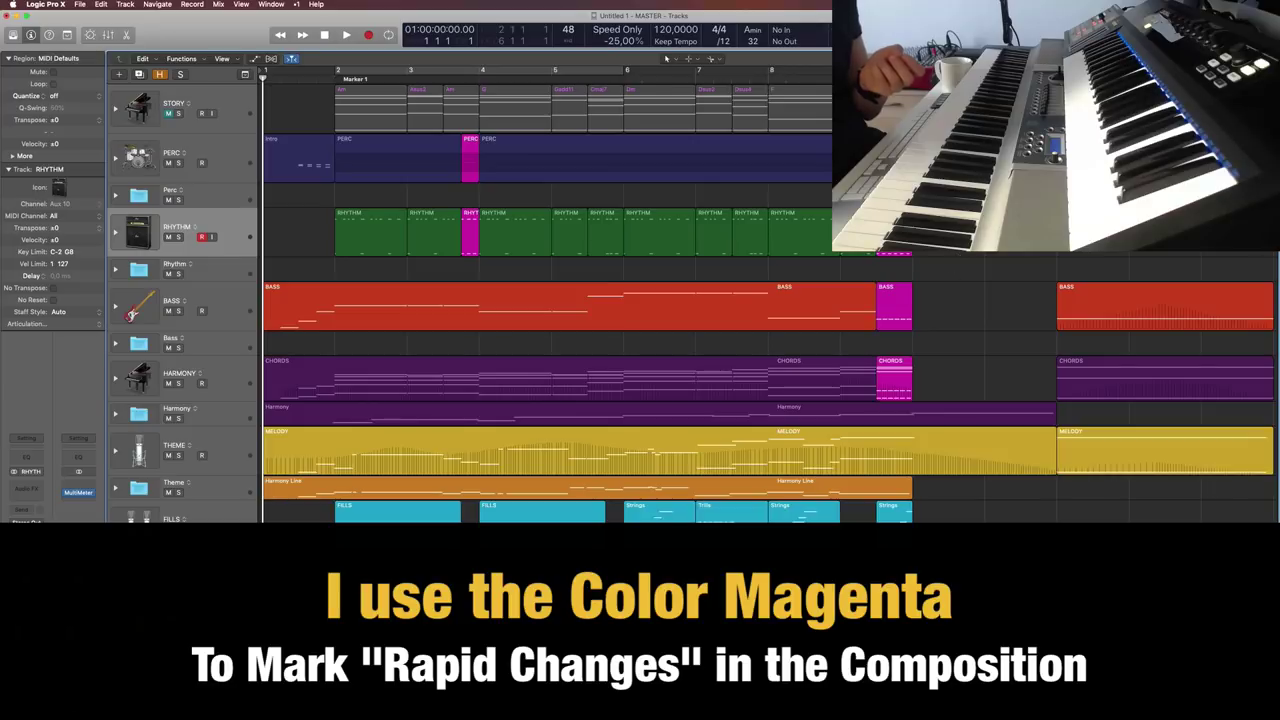
Step: Open the short blue Strings region just before bar 10 in the Piano Roll
left_click(894, 512)
left_click(944, 512)
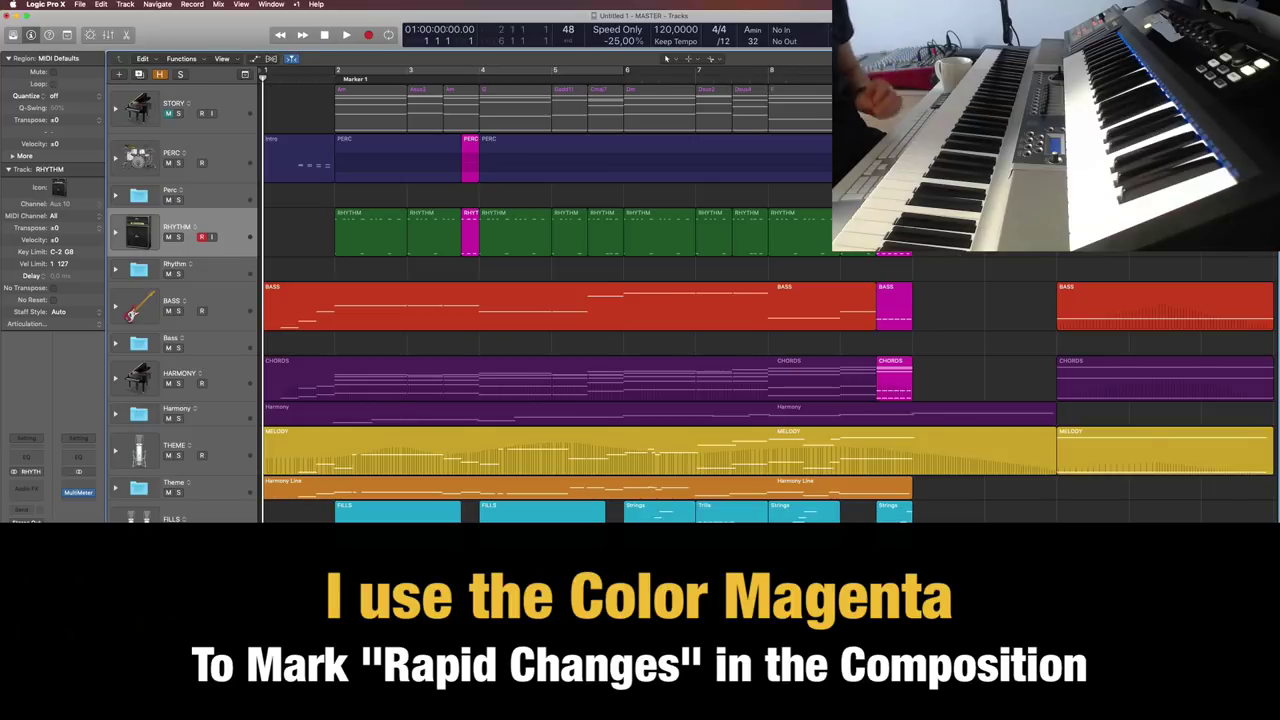
left_click(894, 512)
double_click(894, 512)
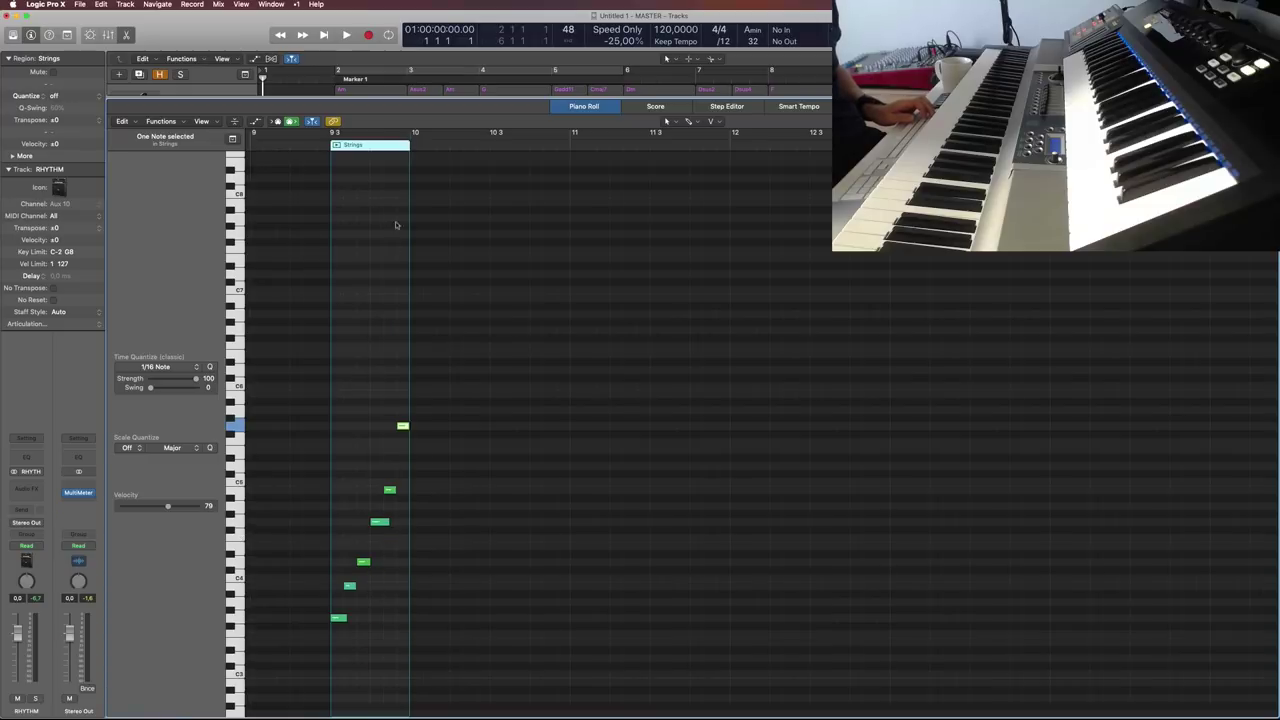
Step: Try quantizing the last Strings note to 1/16 Triplet and to 1/16 Note
key("ctrl+alt+Right")
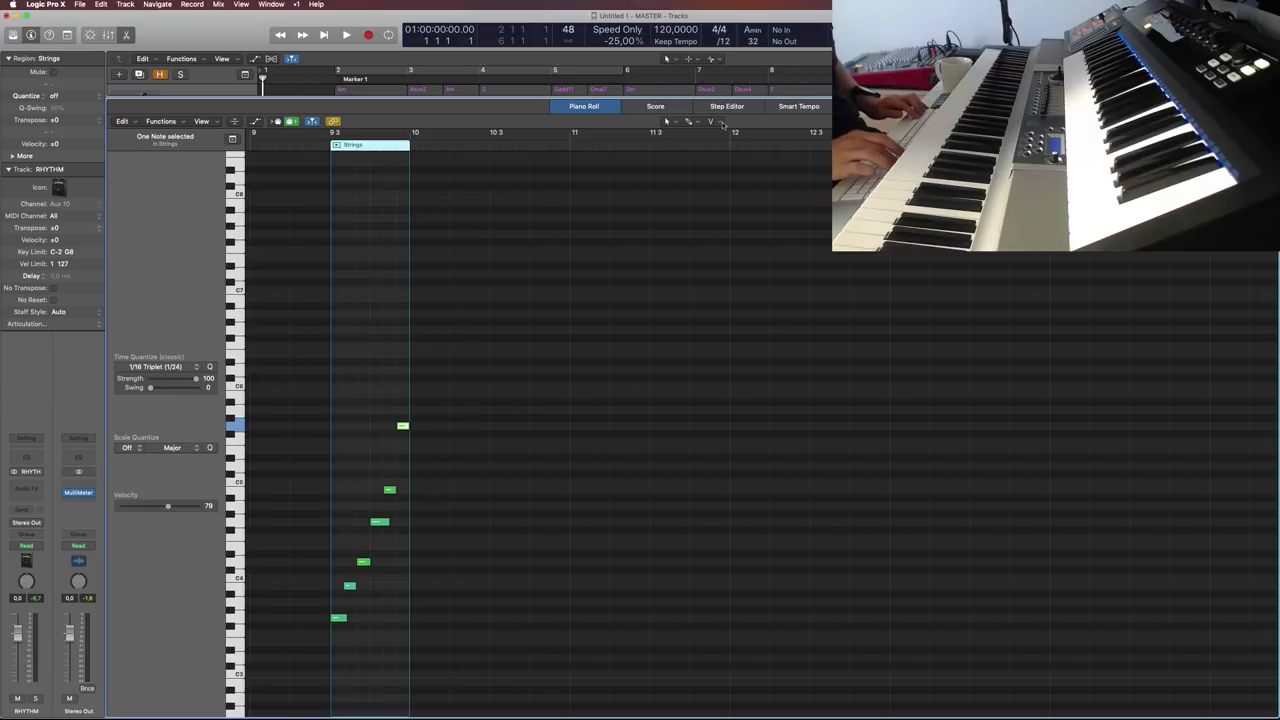
key("ctrl+alt+Right")
key("ctrl+alt+Right")
key("ctrl+alt+Left")
key("ctrl+alt+Left")
key("ctrl+alt+Left")
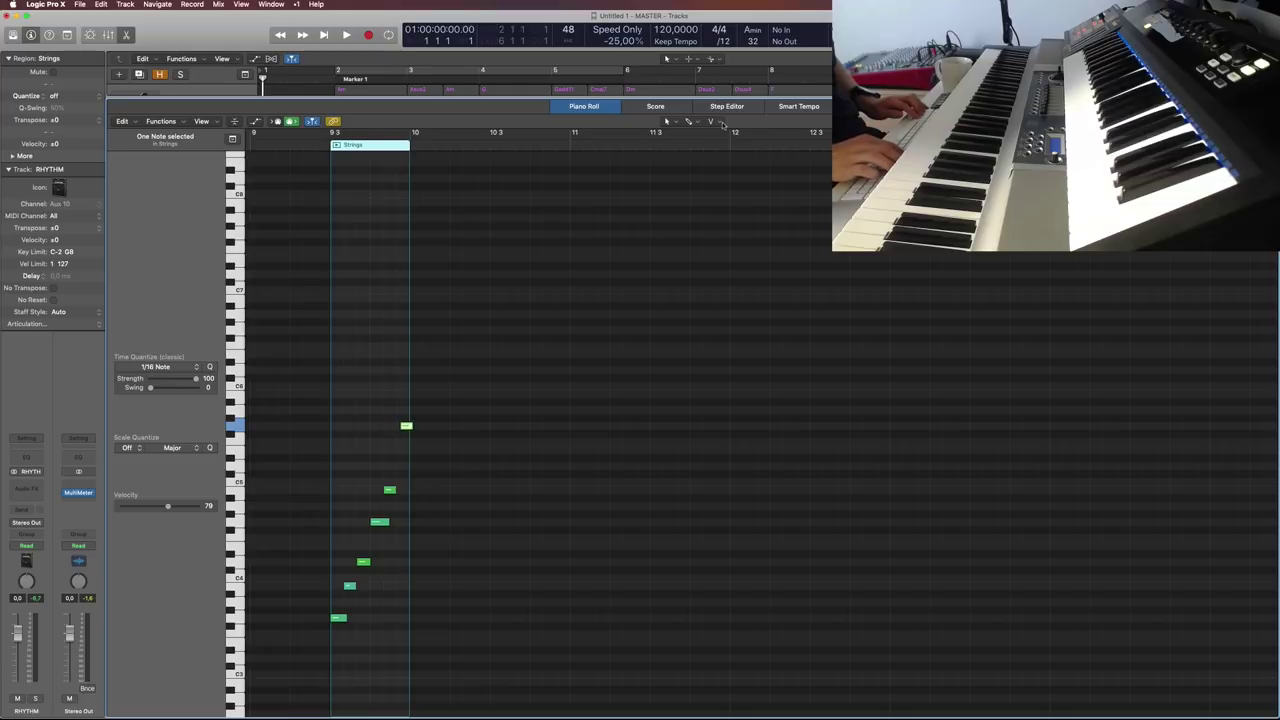
Step: Set the grid division to /16 and reopen the short Strings region before bar 10 in the Piano Roll
key("ctrl+f")
key("ctrl+g")
key("ctrl+g")
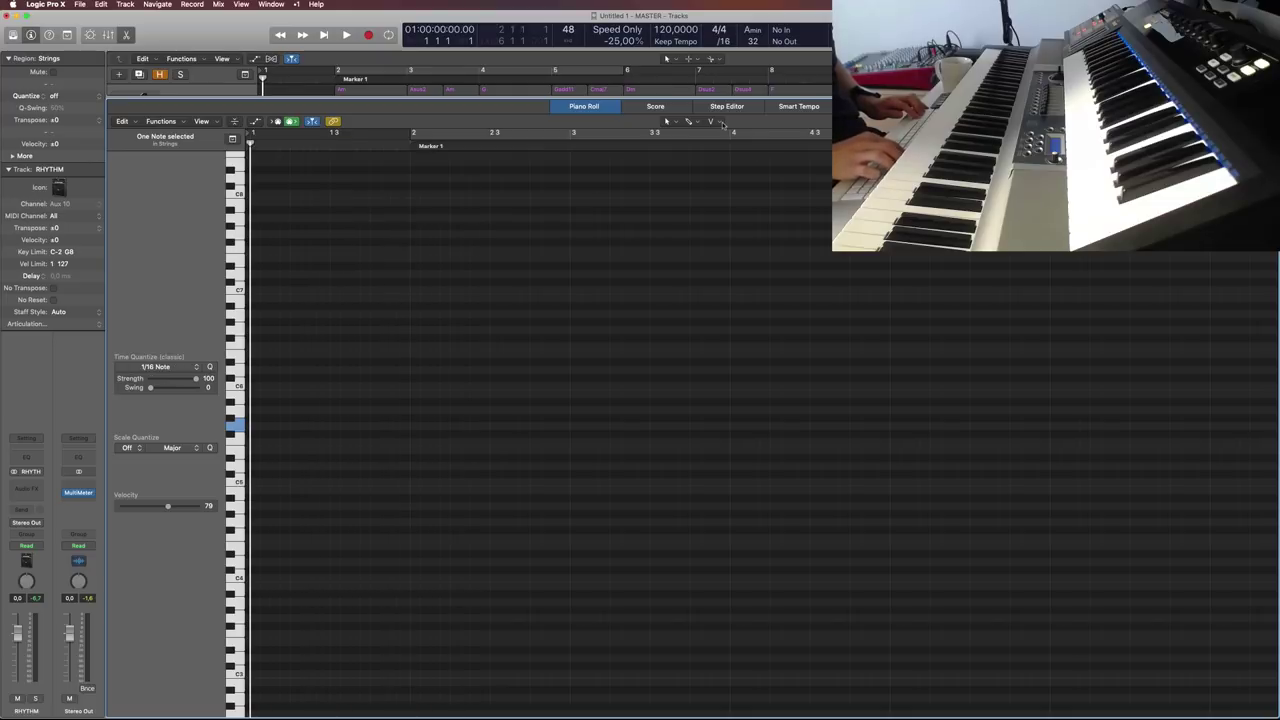
key("z")
key("z")
left_click(836, 479)
key("p")
key("z")
key("z")
key("p")
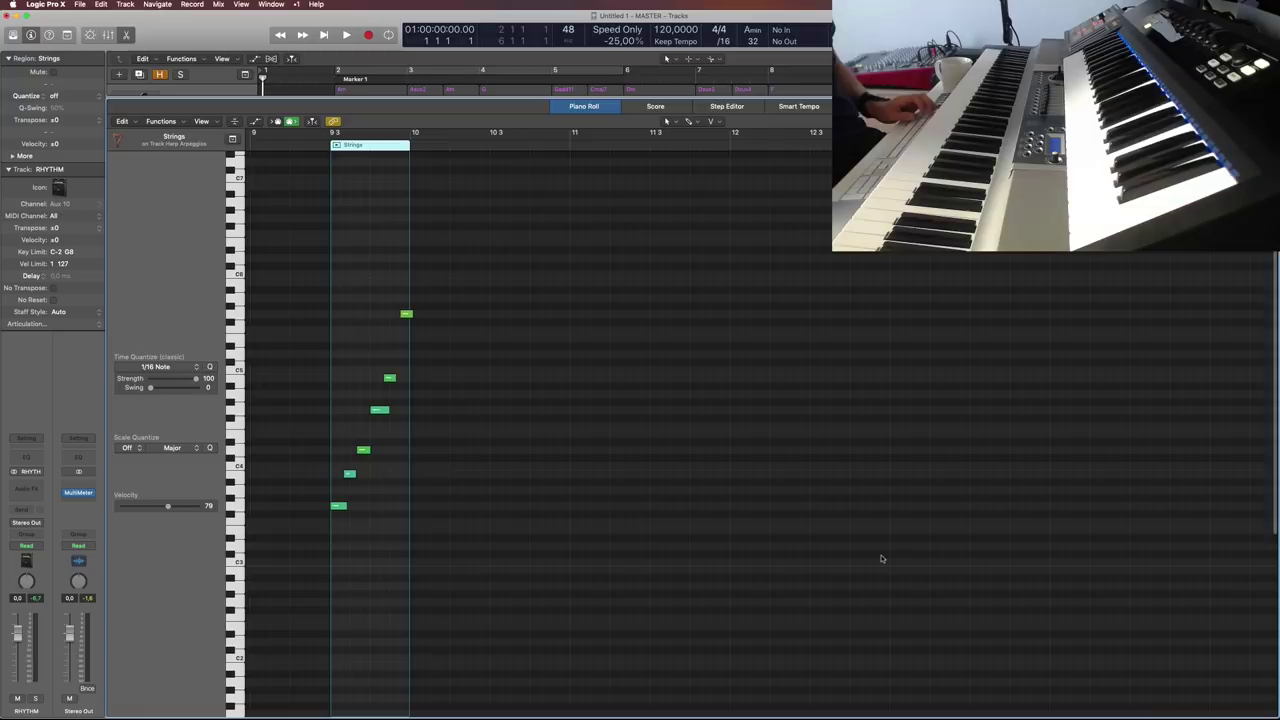
Step: Quantize all six notes of the Strings region to 1/8 Triplet (1/12) and deselect them
left_click_drag(460, 278, 304, 578)
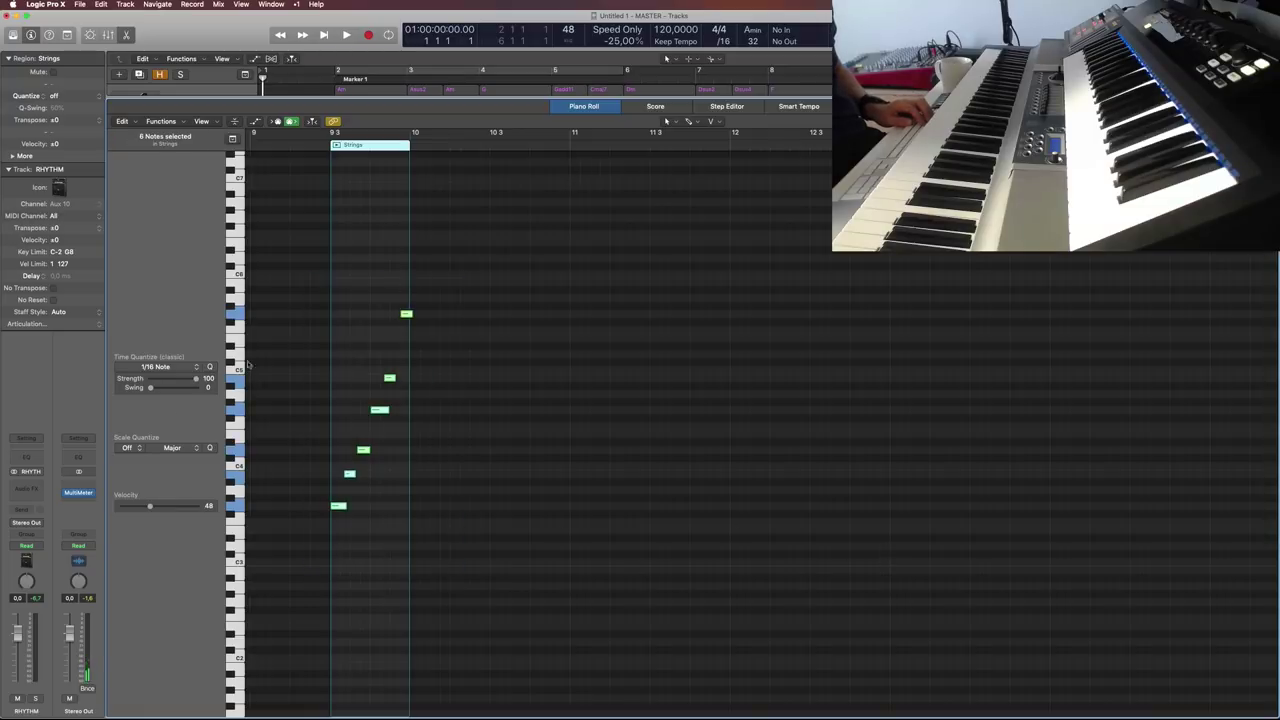
left_click(183, 368)
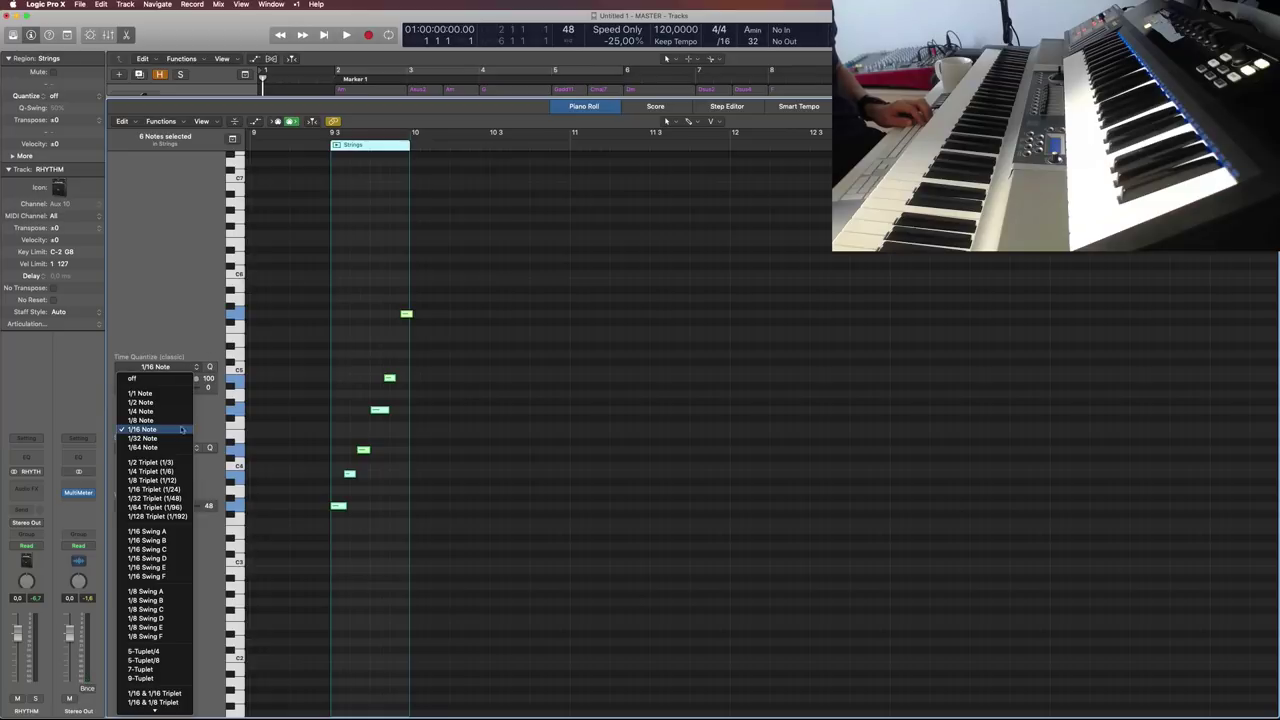
left_click(152, 481)
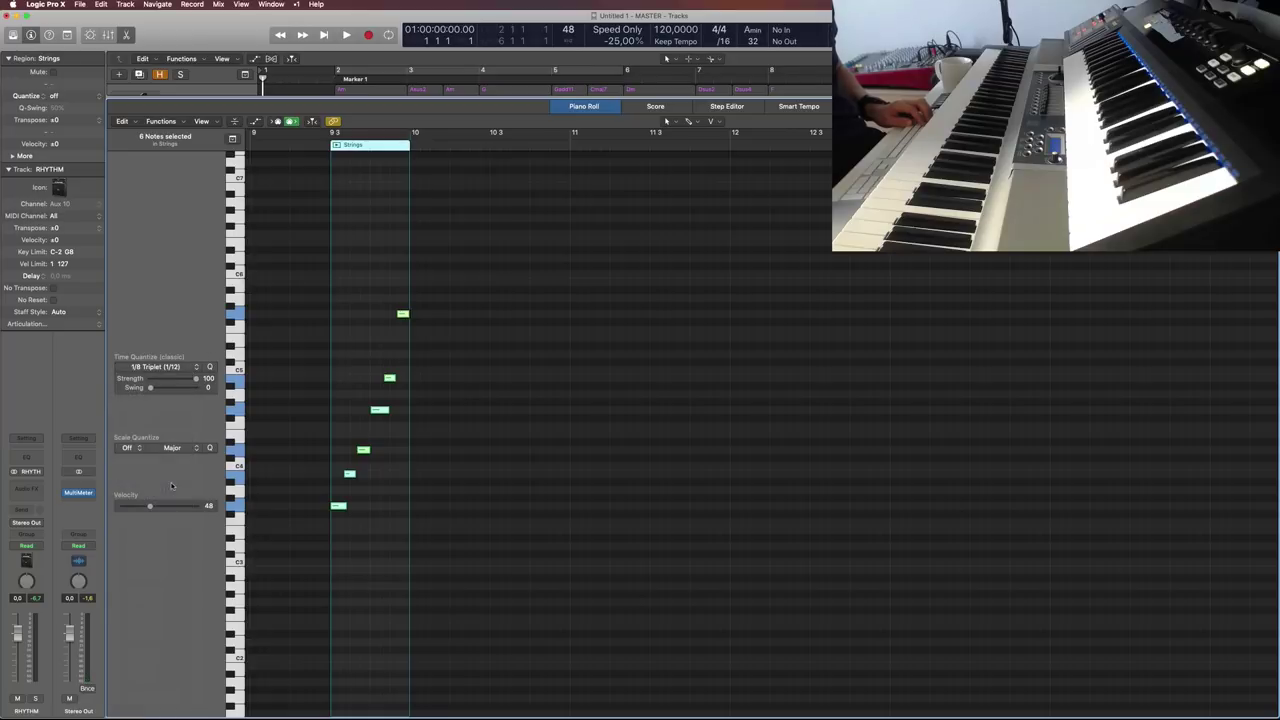
left_click(522, 393)
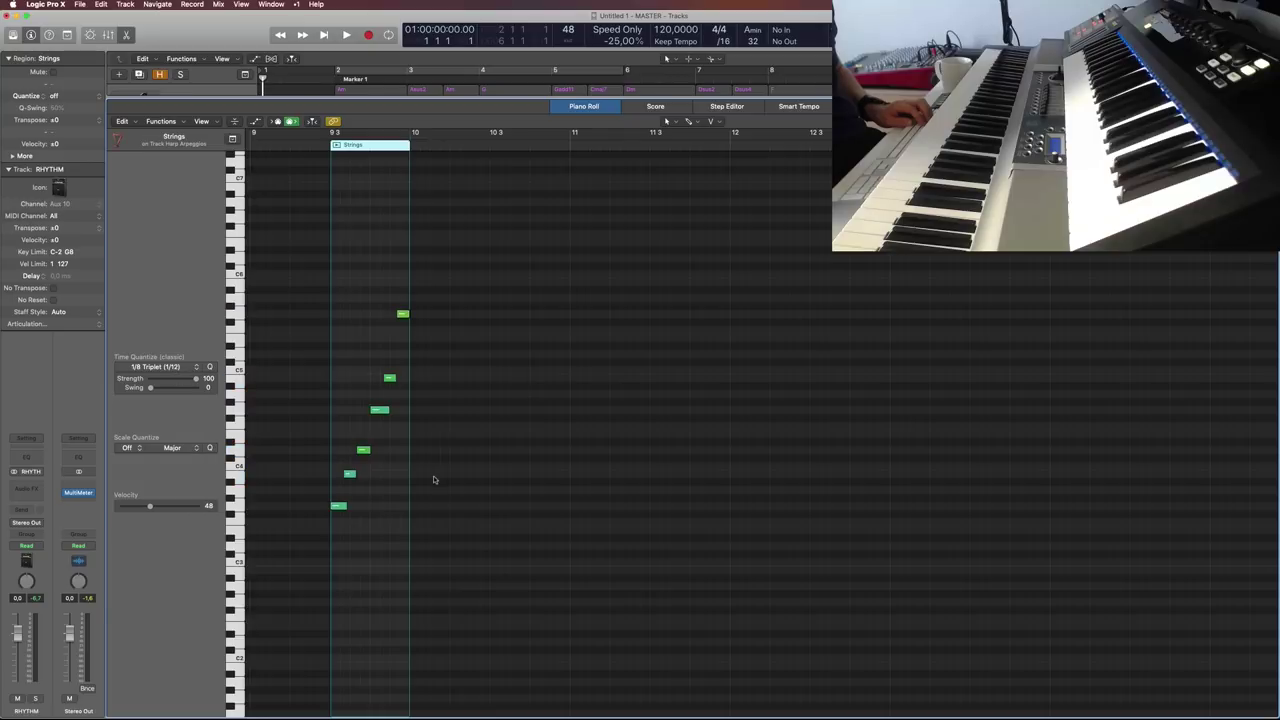
Step: View the notes of the magenta BASS region before bar 10 in the Piano Roll and close the editor
key("p")
left_click(893, 305)
key("p")
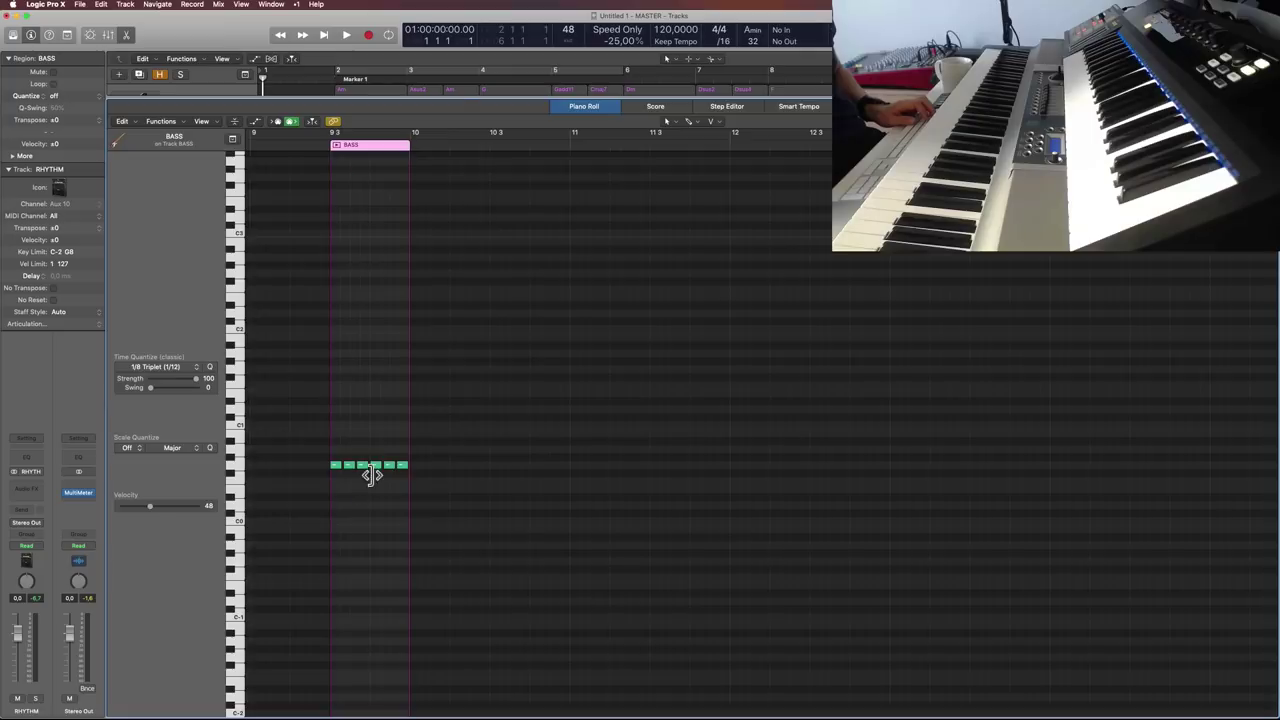
key("p")
Step: Colour the short Strings region before bar 10 magenta, close the colour palette and deselect the region
left_click(897, 530)
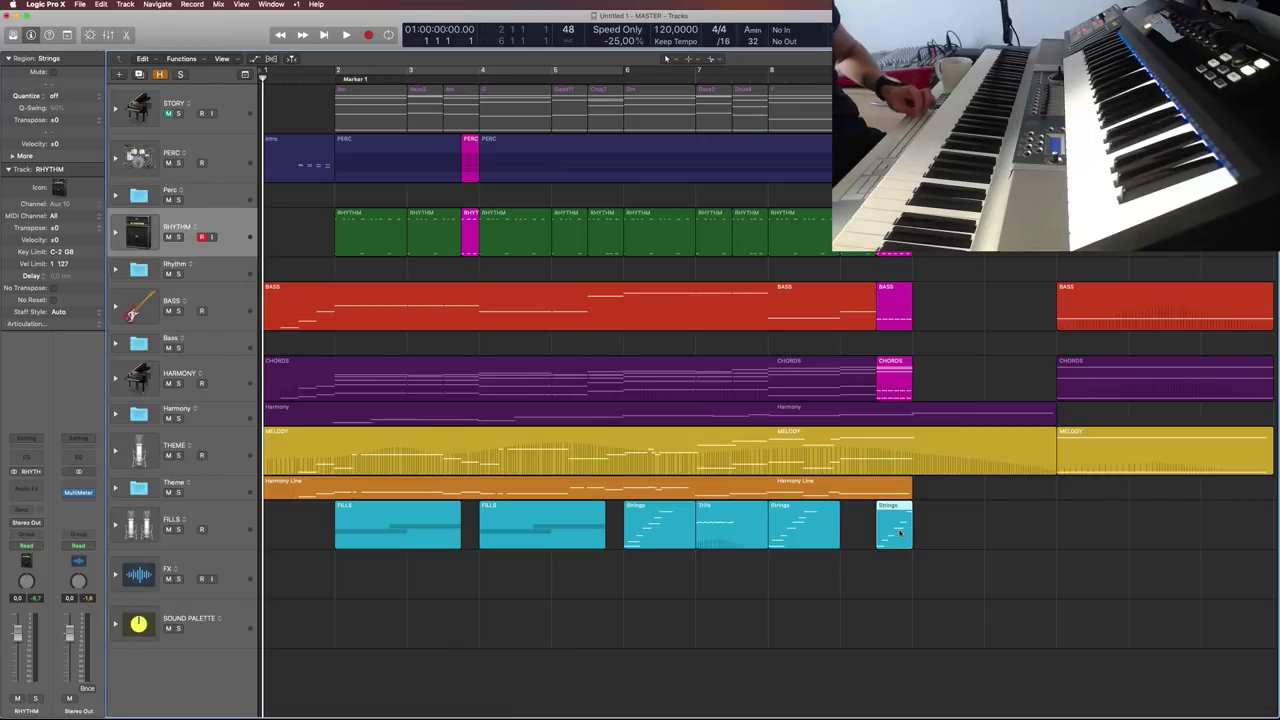
key("alt+c")
left_click(543, 231)
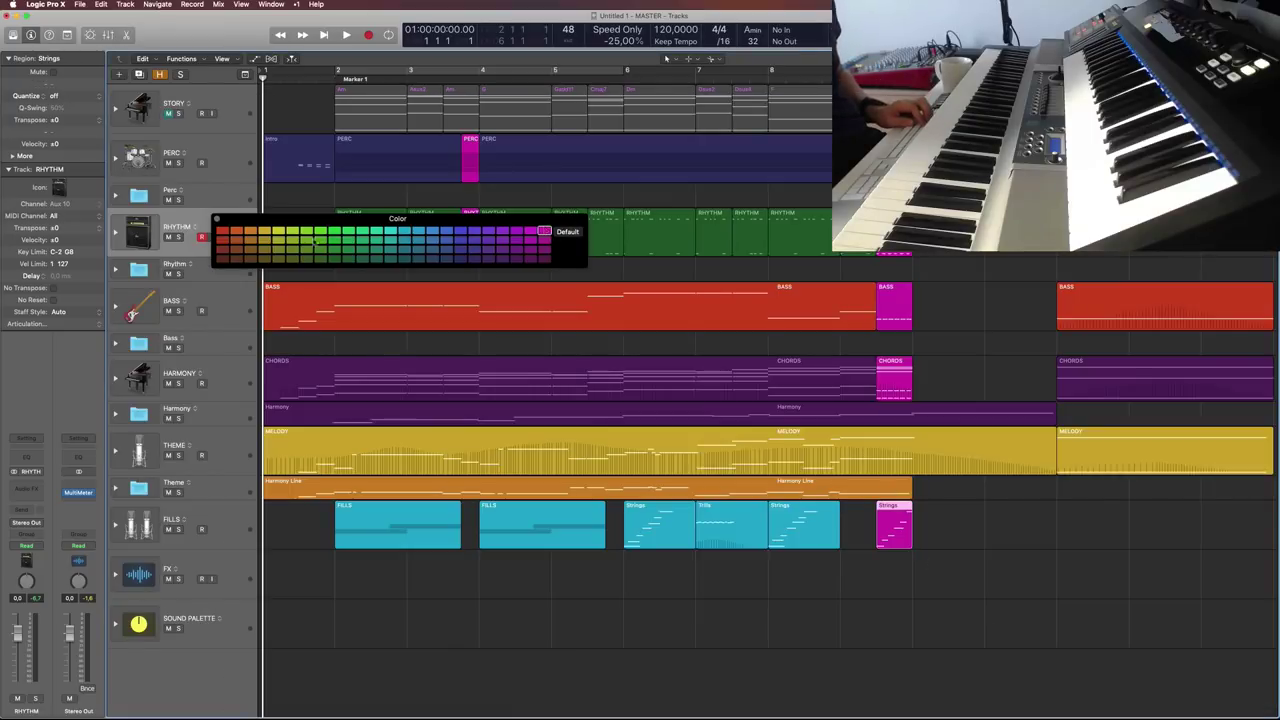
key("alt+c")
left_click(1017, 557)
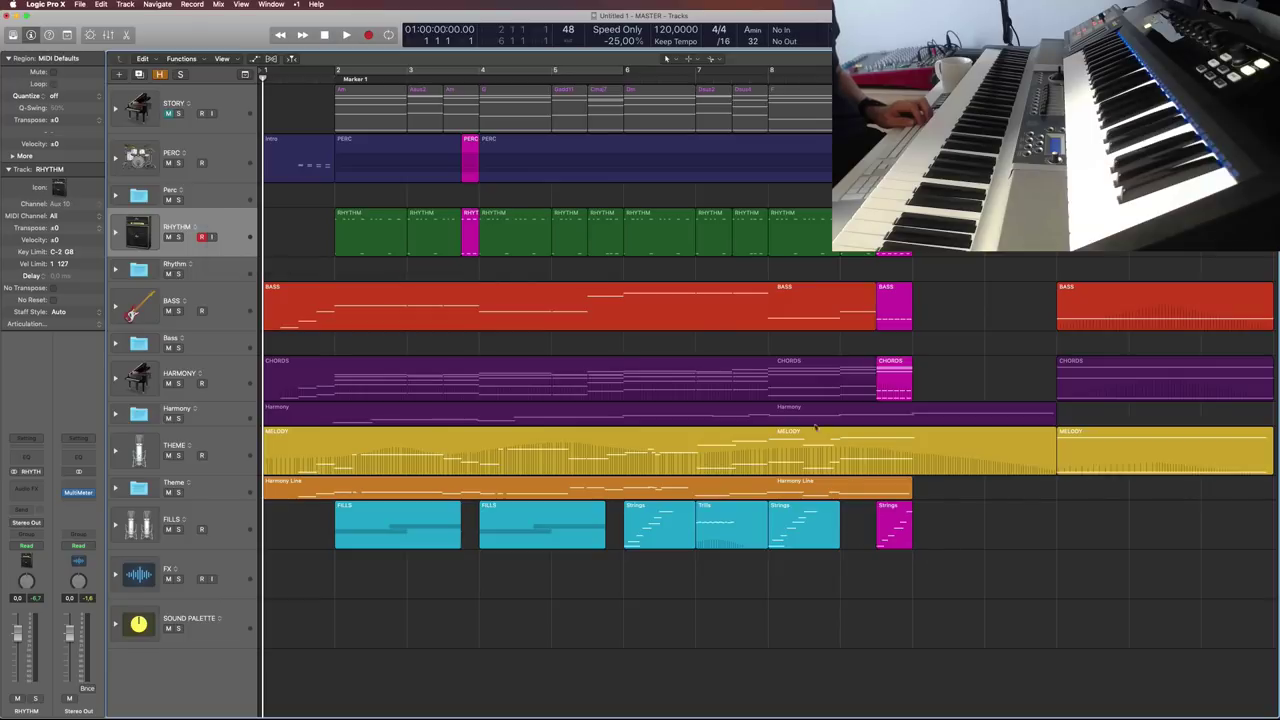
Step: Play the soloed PERC and RHYTHM tracks from bar 3 past the magenta regions, and turn both solos off
left_click(407, 72)
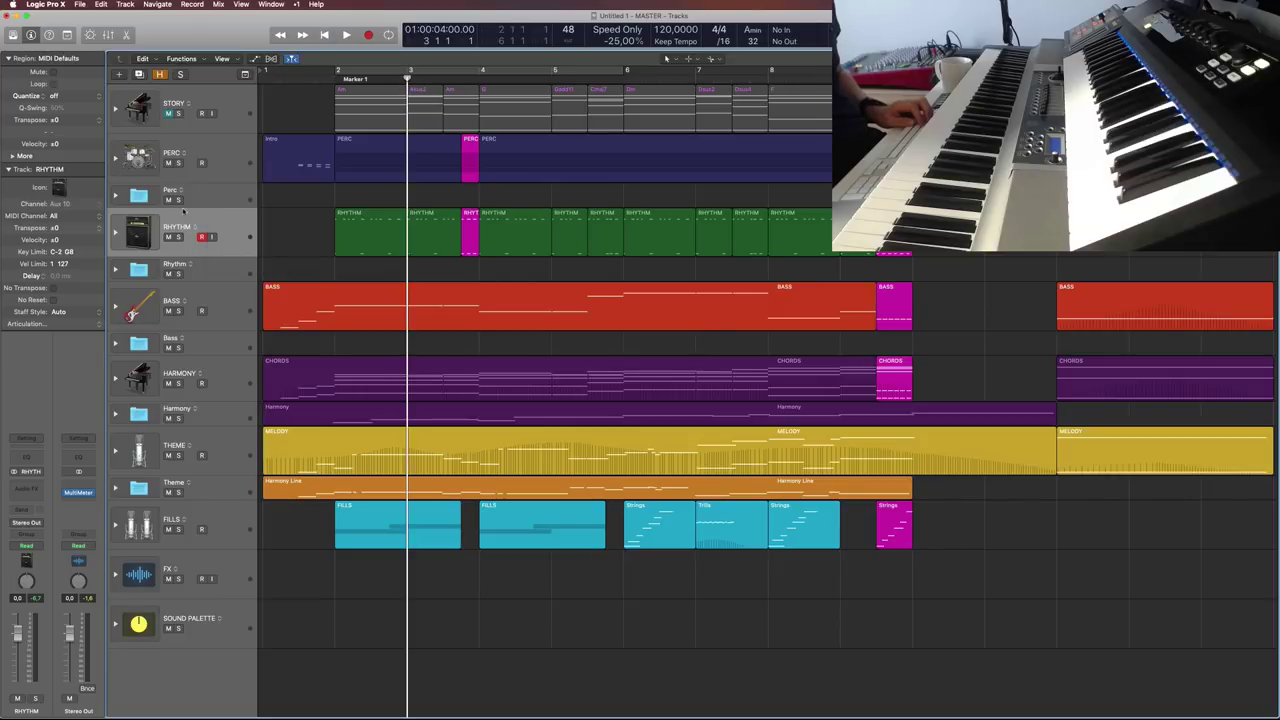
left_click(178, 163)
key("s")
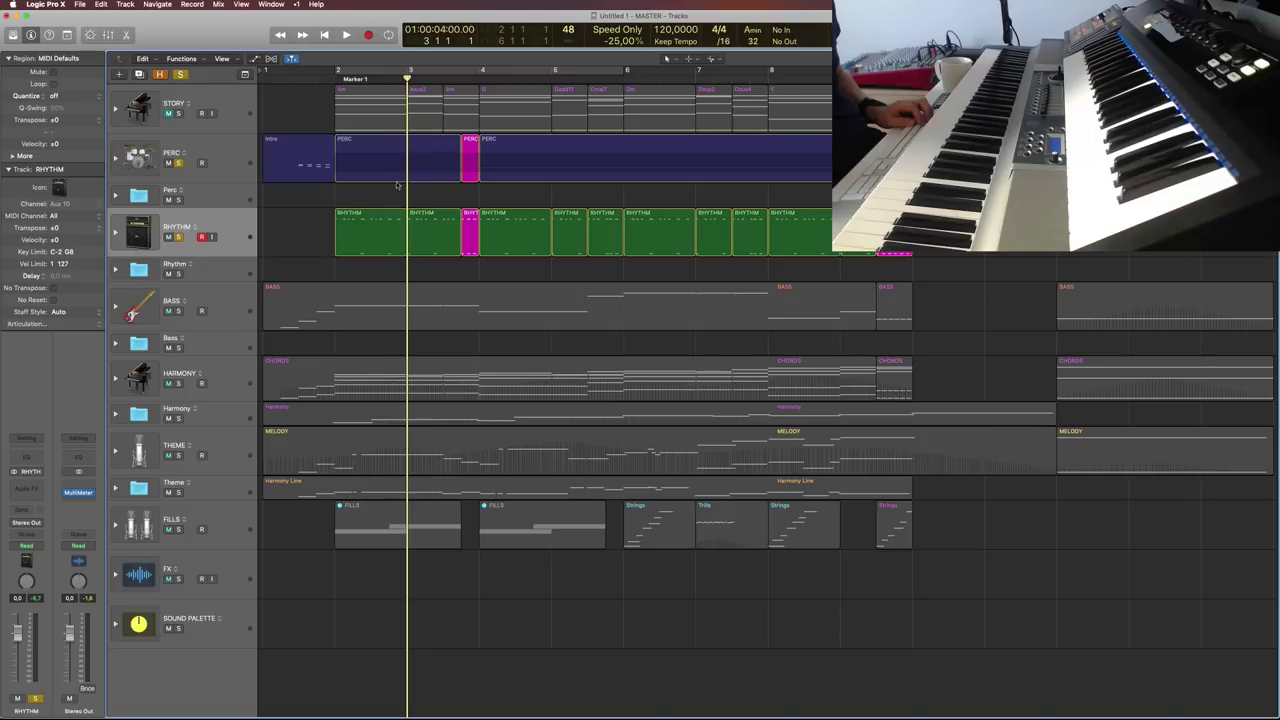
key("space")
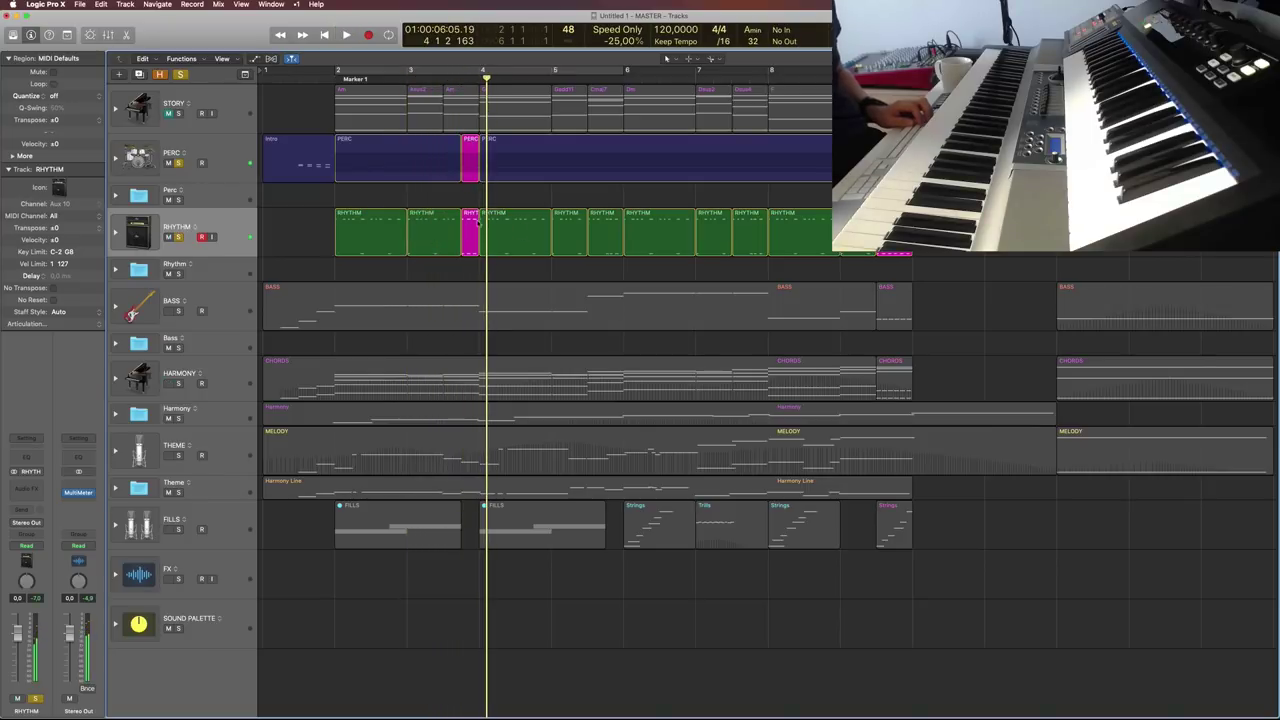
left_click(179, 237)
left_click(179, 163)
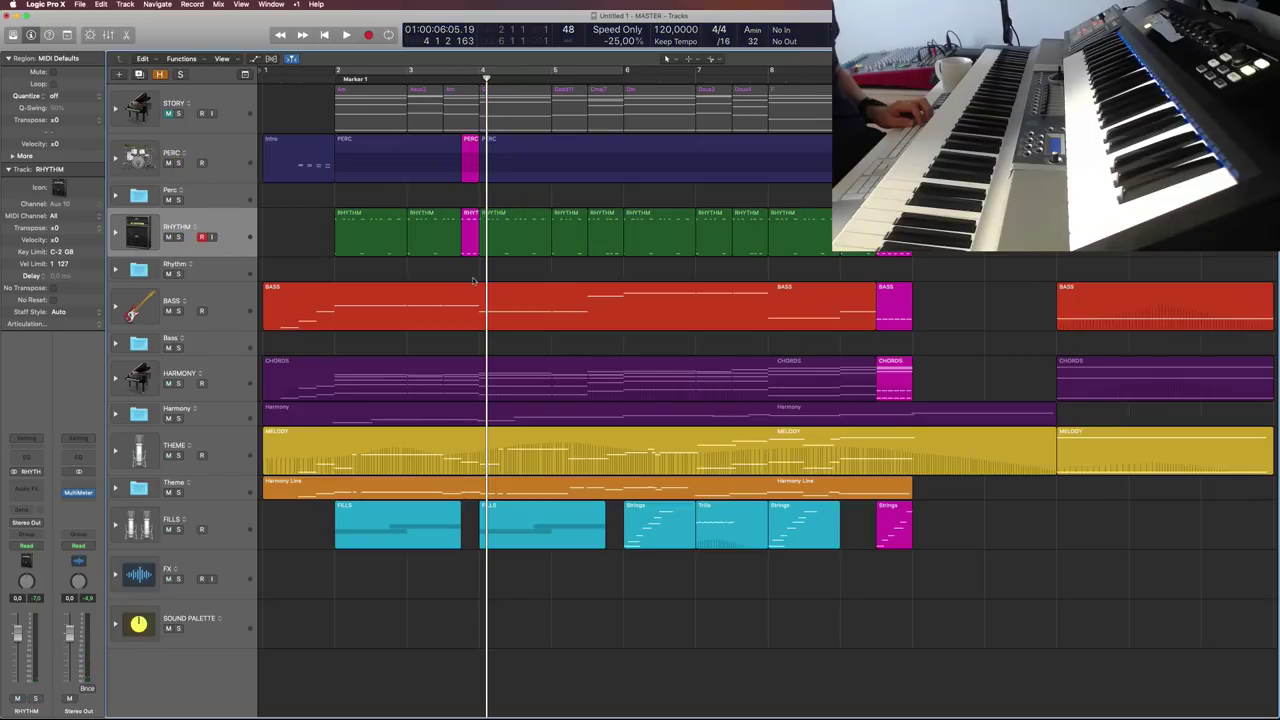
Step: Place the playhead at the start of the magenta regions before bar 4 and select the MELODY and CHORDS regions below in turn
left_click(471, 91)
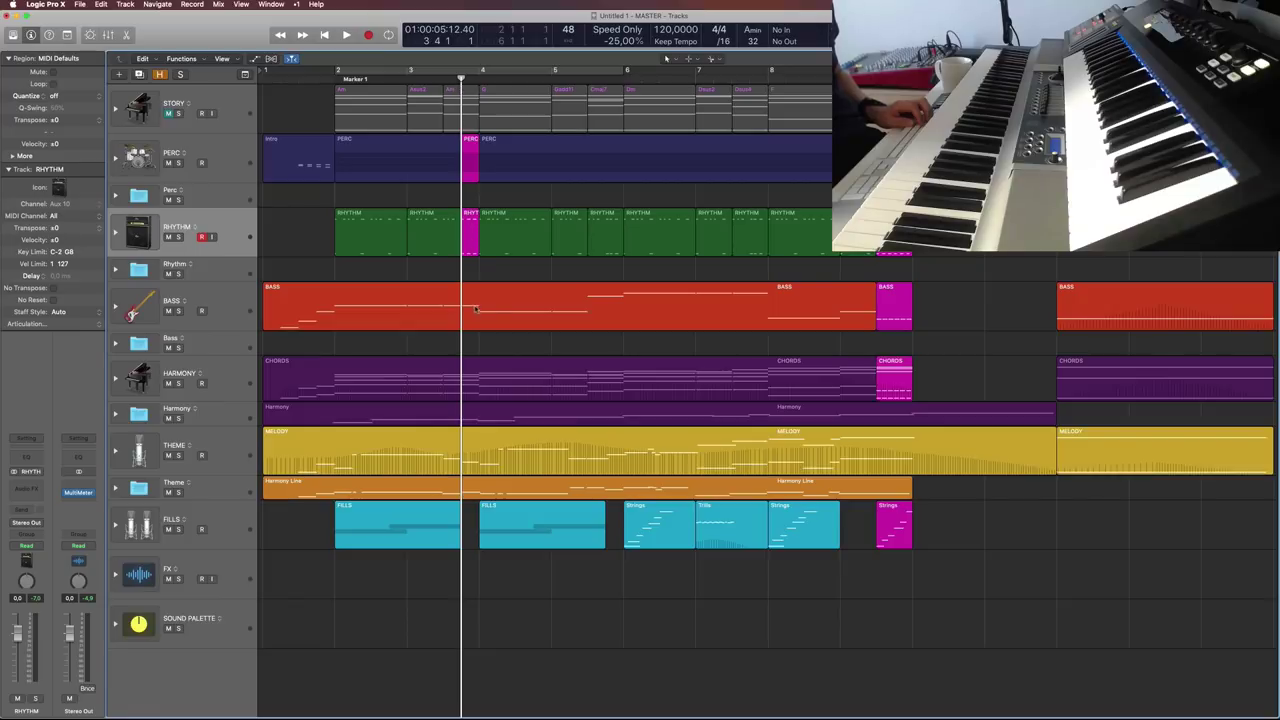
left_click(472, 456)
left_click(468, 386)
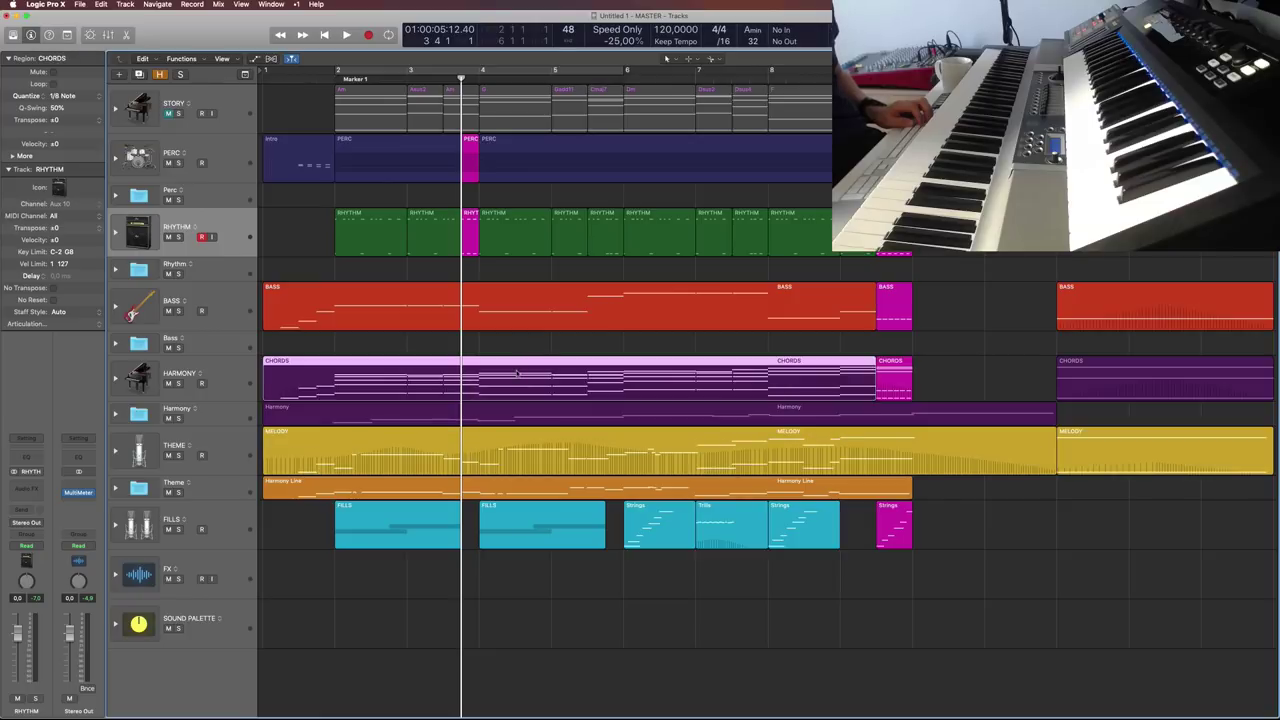
Step: Compare the notes of the magenta RHYTHM region before bar 4 with the long CHORDS region in the Piano Roll, and close it
left_click(472, 238)
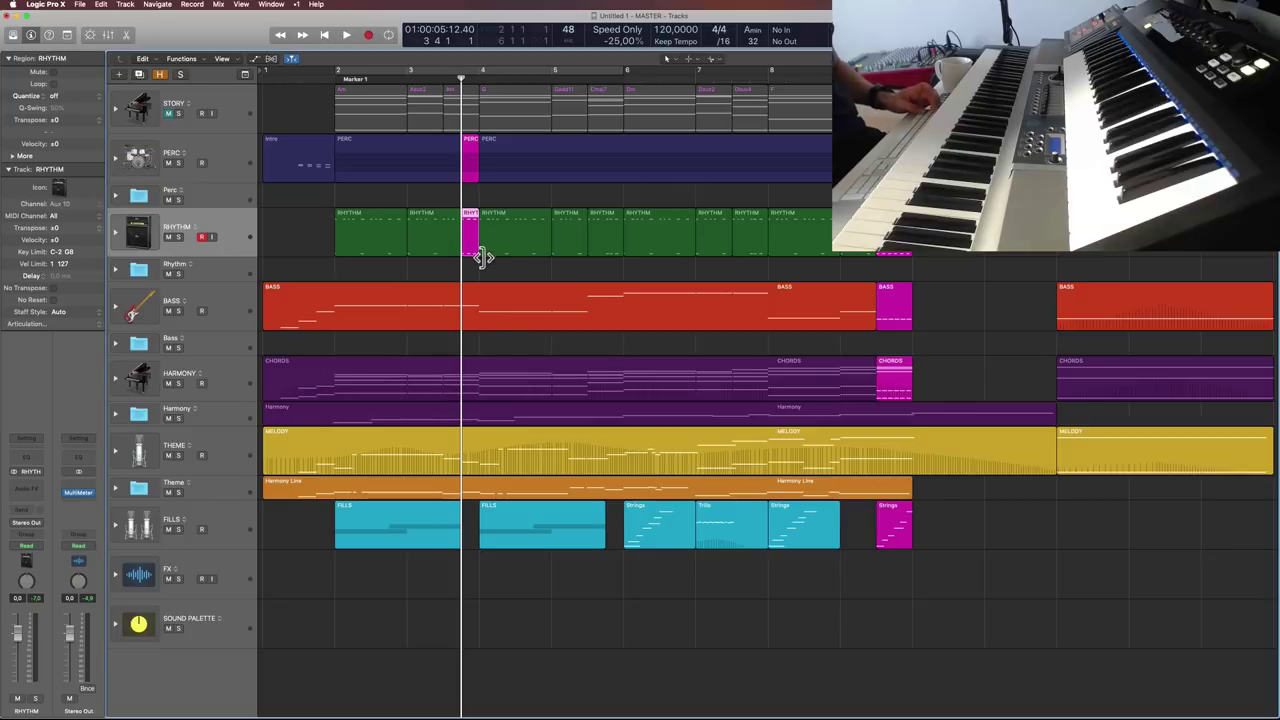
left_click(470, 393, "shift")
key("p")
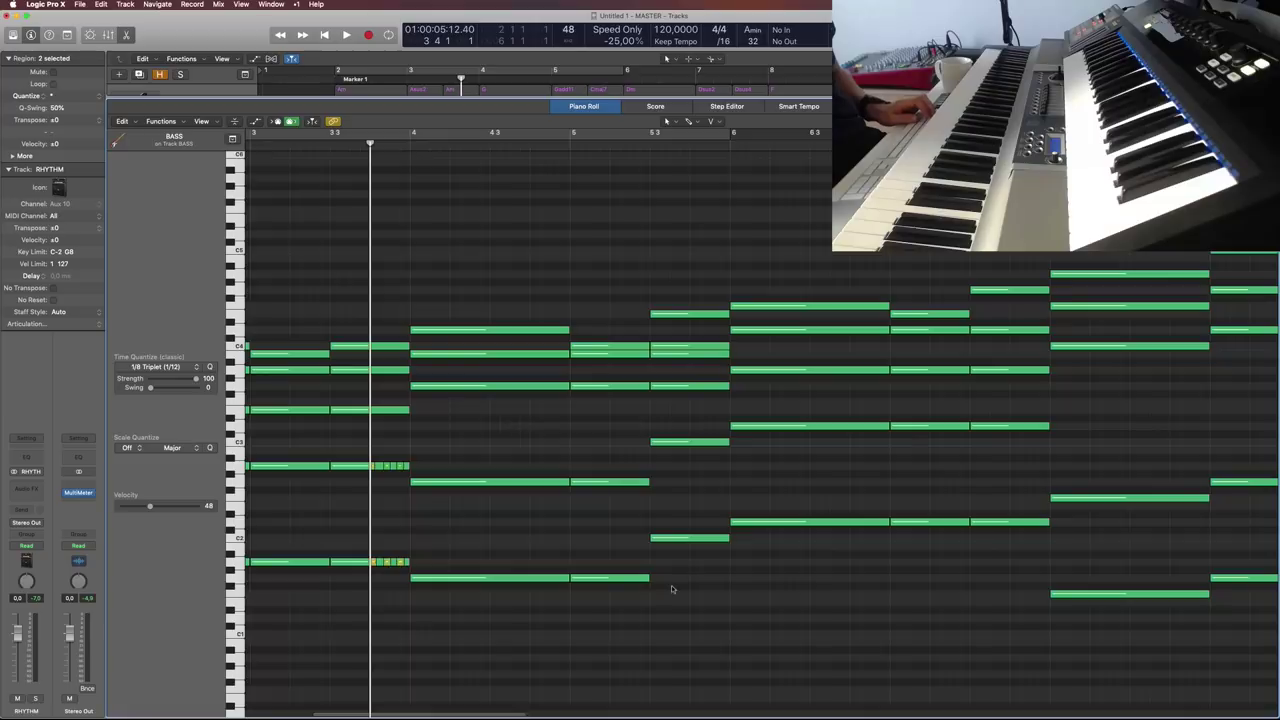
scroll(627, 483, "left", 5)
scroll(660, 470, "down", 5)
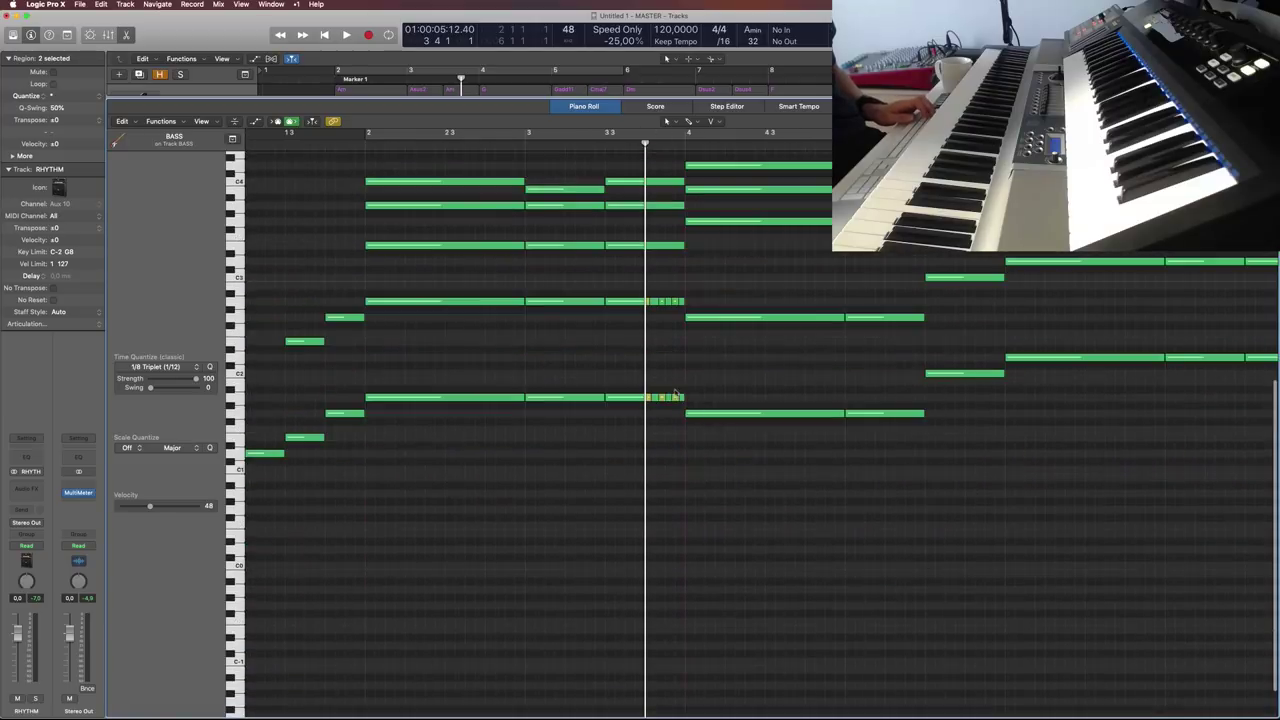
key("p")
left_click(657, 586)
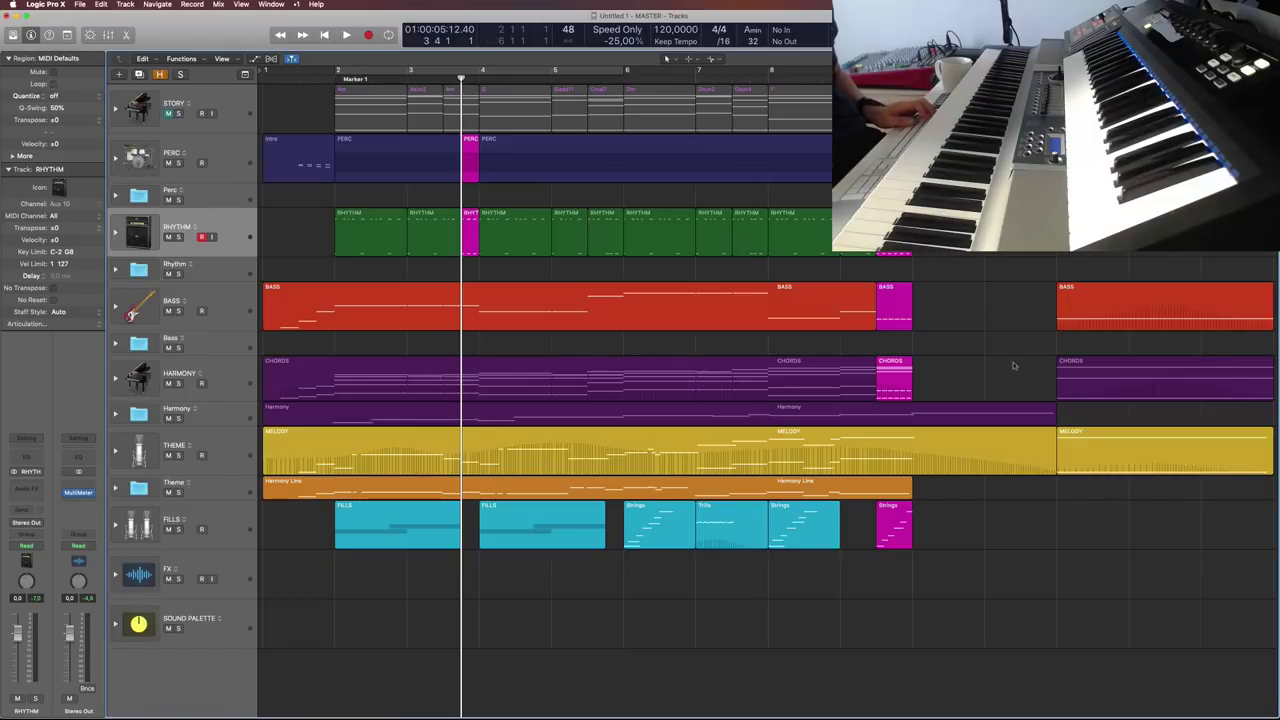
Step: Return the playhead to the start and select the Perc folder and the PERC track above it
key("Return")
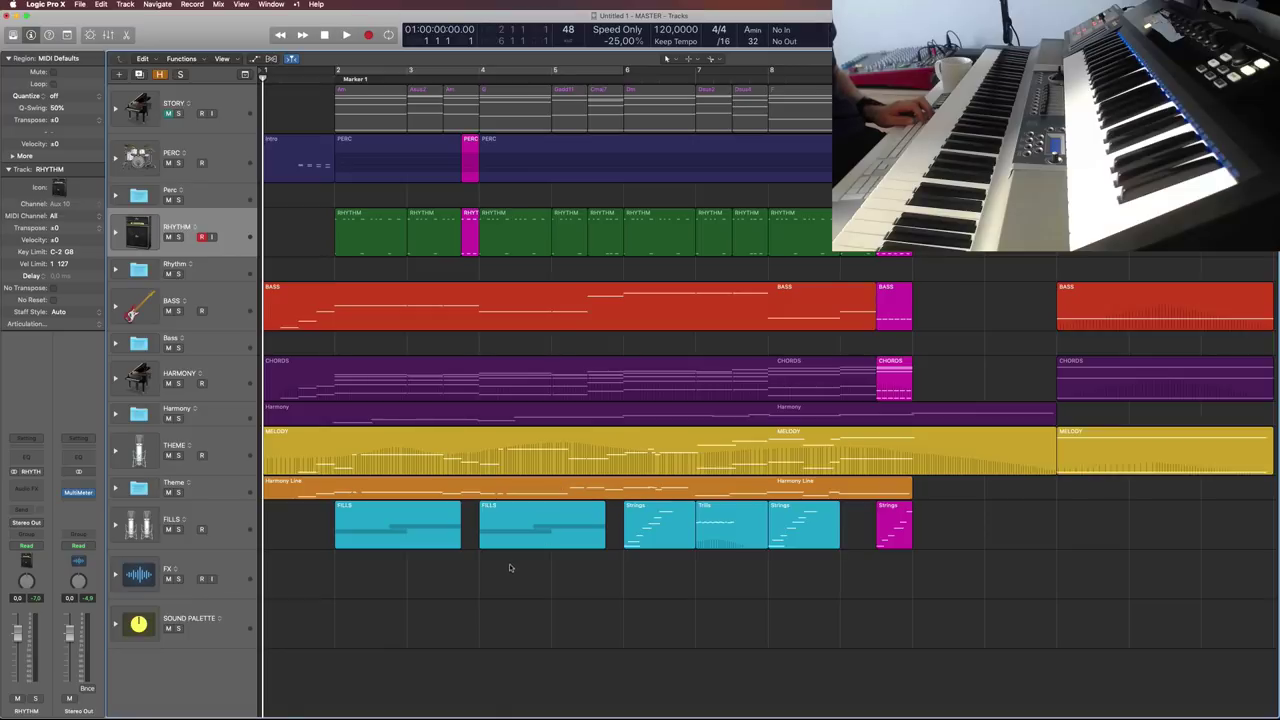
left_click(176, 172)
left_click(220, 197)
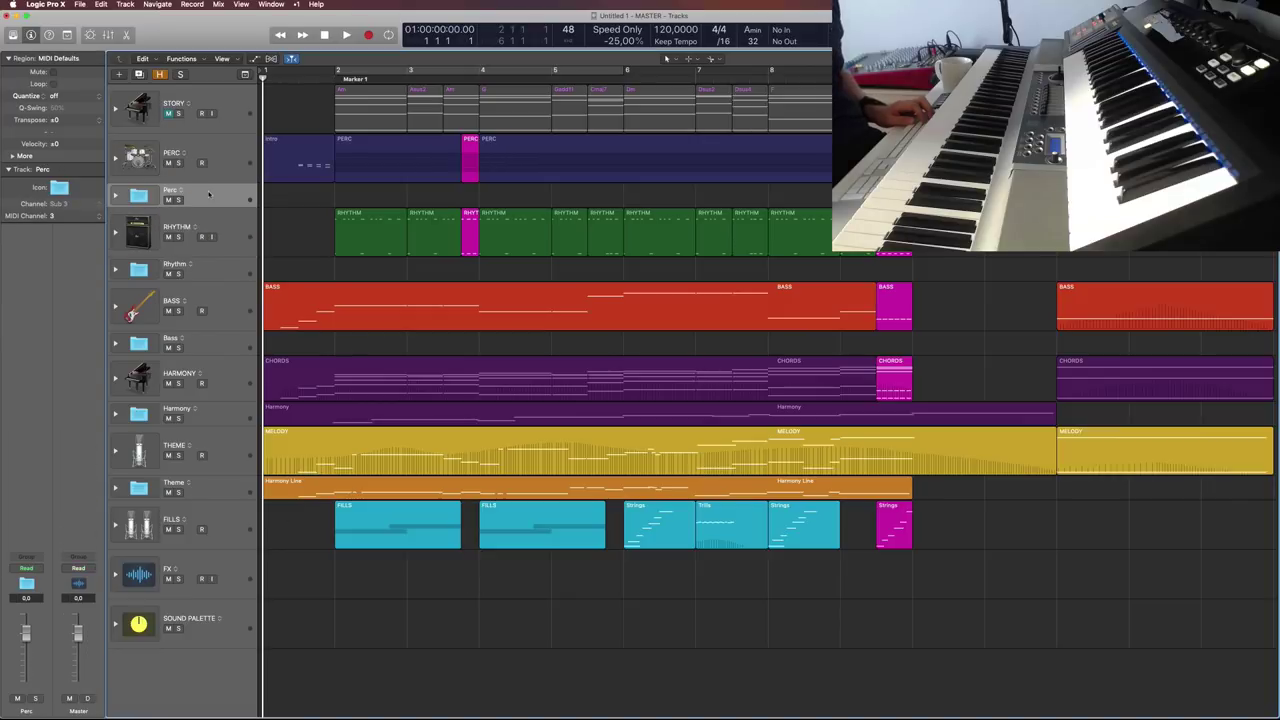
left_click(222, 169)
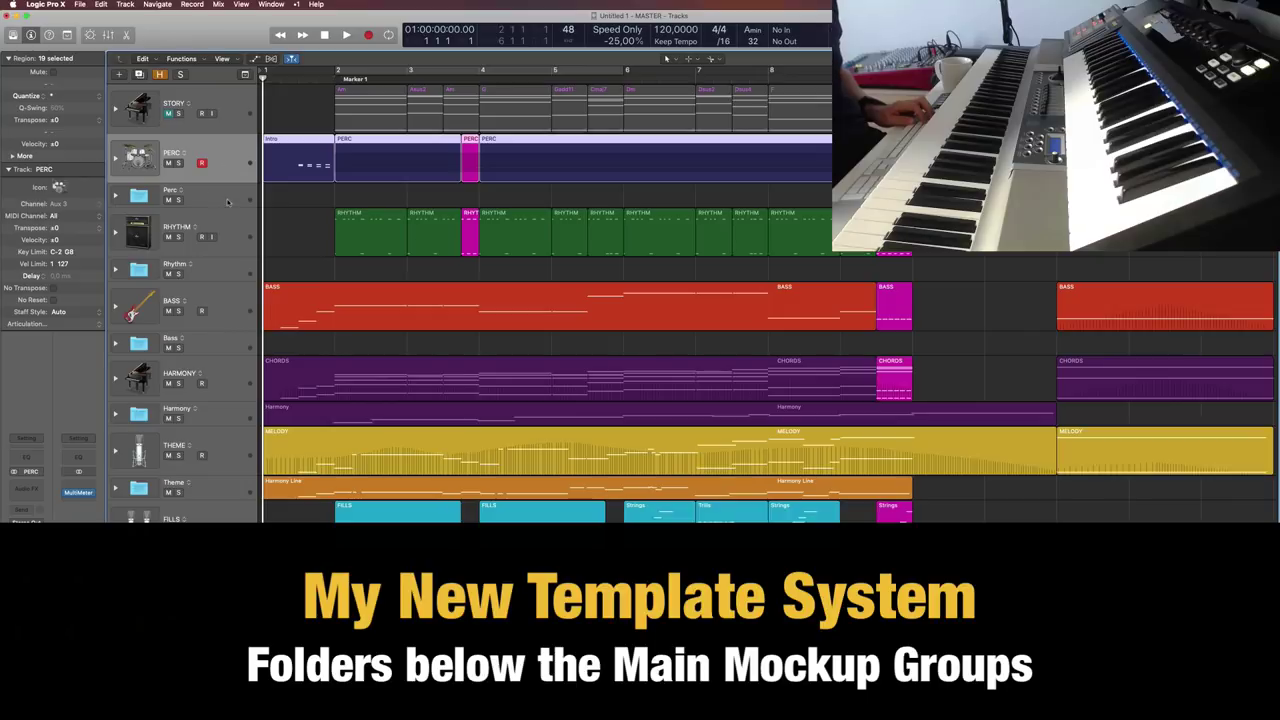
Step: Select the Perc, Rhythm, Bass, Harmony and Theme folders one after another, and return to the PERC track
left_click(232, 196)
left_click(240, 274)
left_click(231, 347)
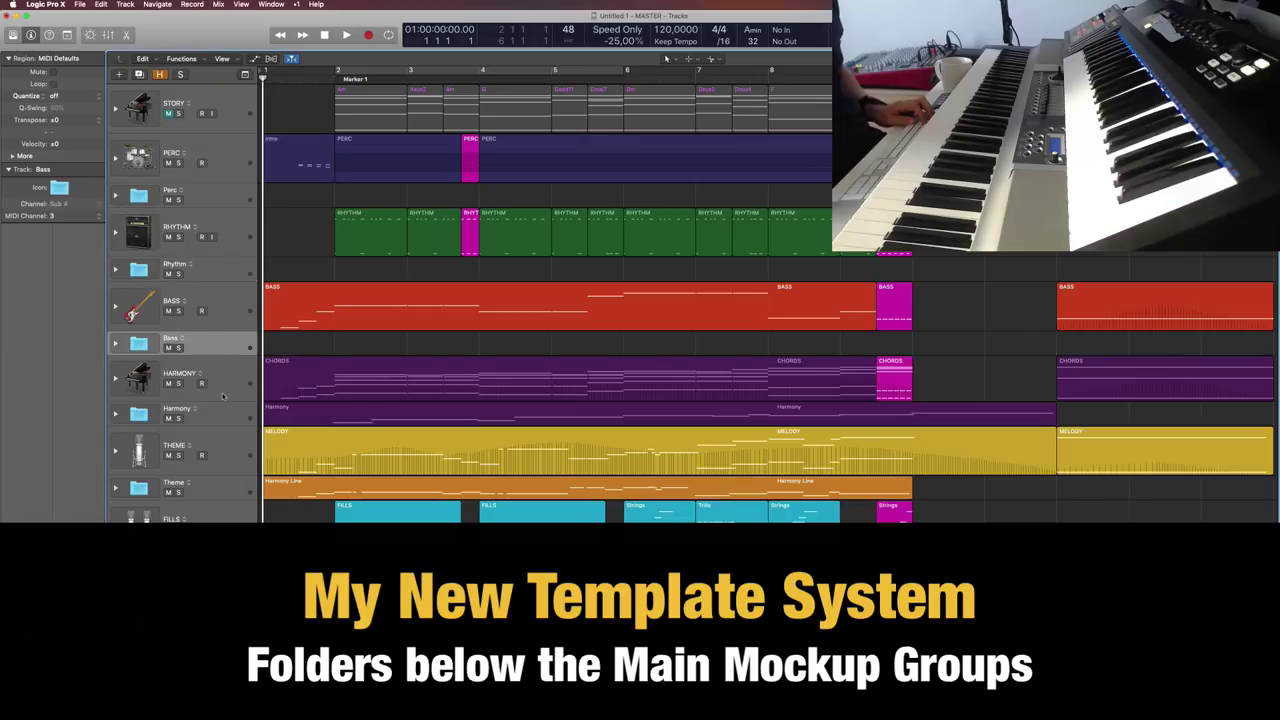
left_click(227, 413)
left_click(221, 491)
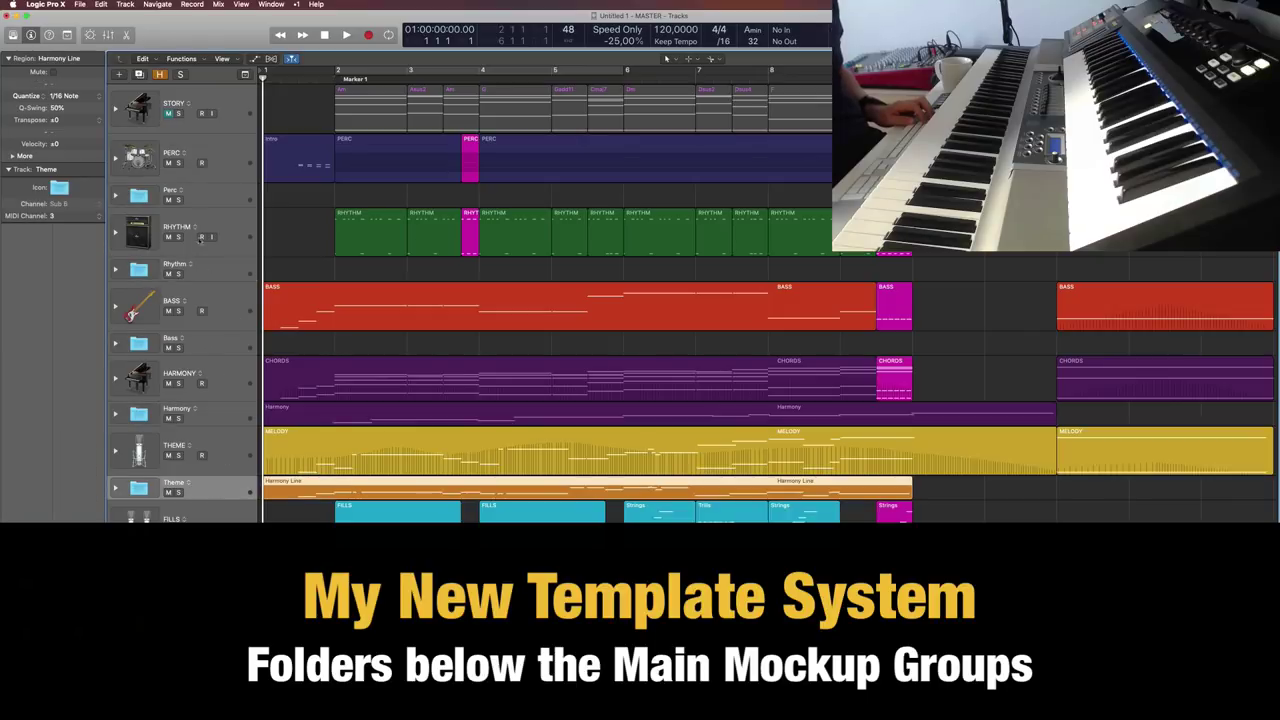
left_click(222, 154)
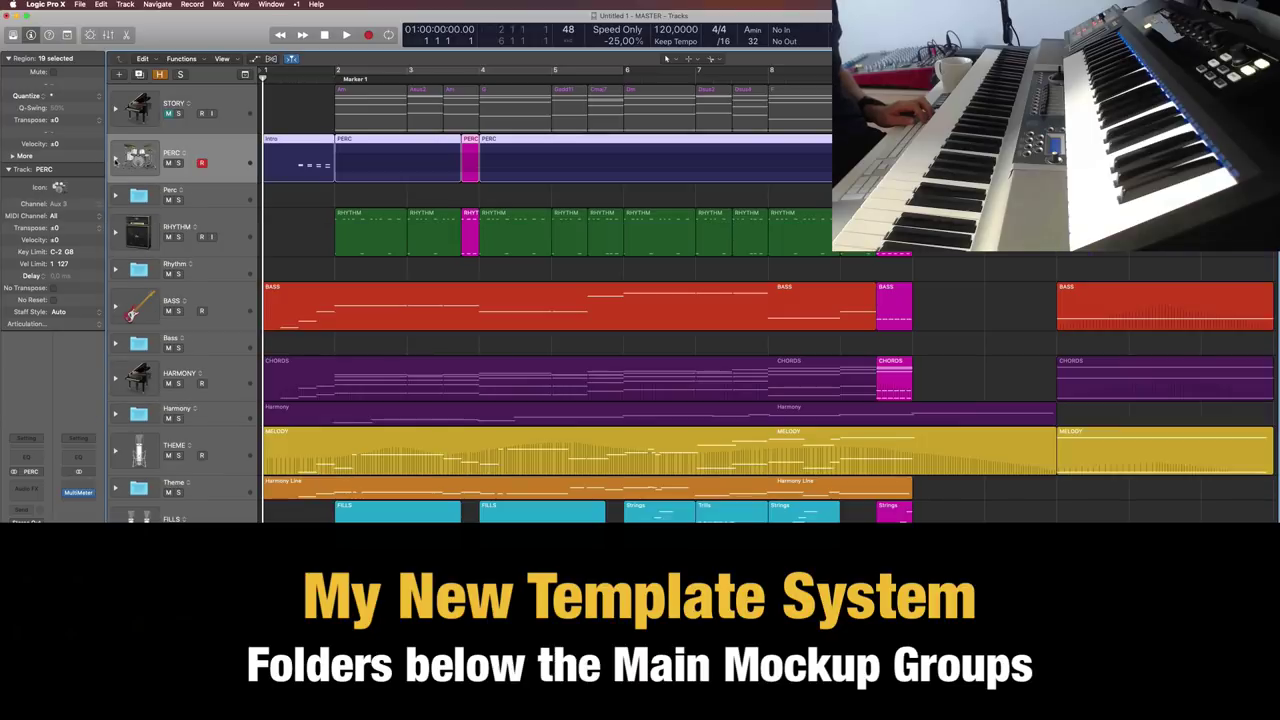
Step: Look inside the PERC track stack, close it, and select the THEME and FILLS tracks below in turn
left_click(115, 159)
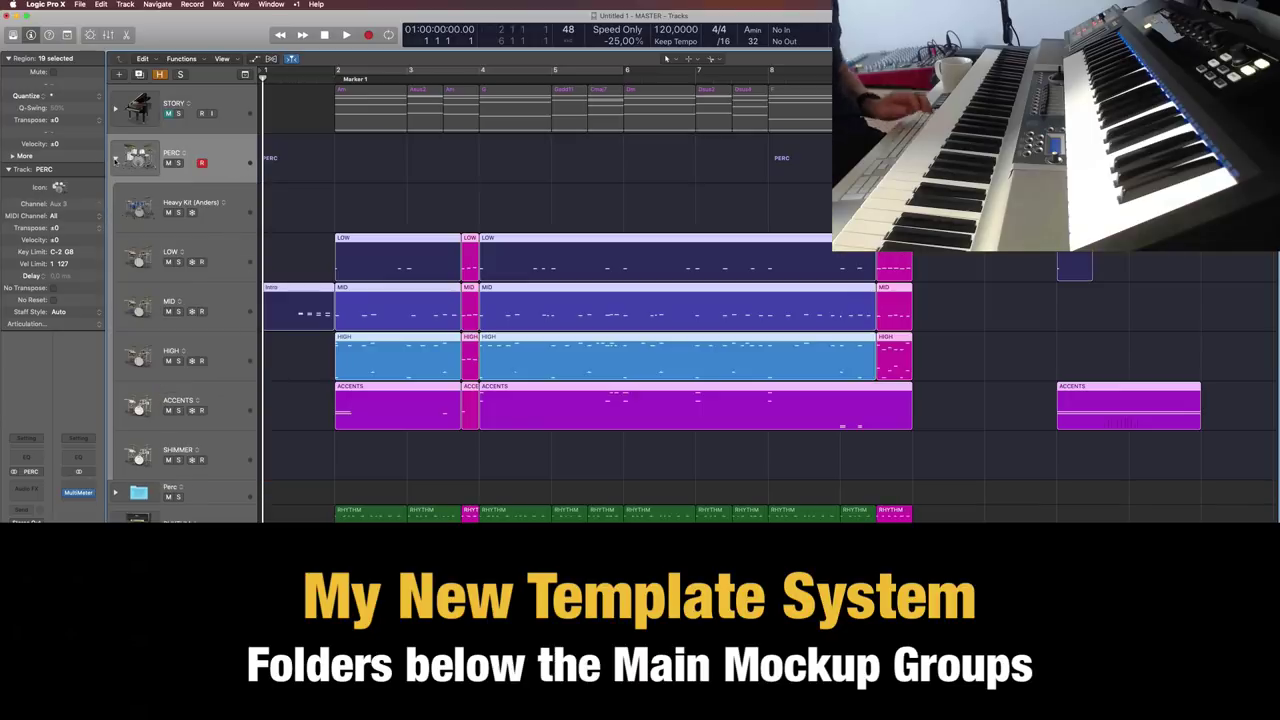
left_click(115, 159)
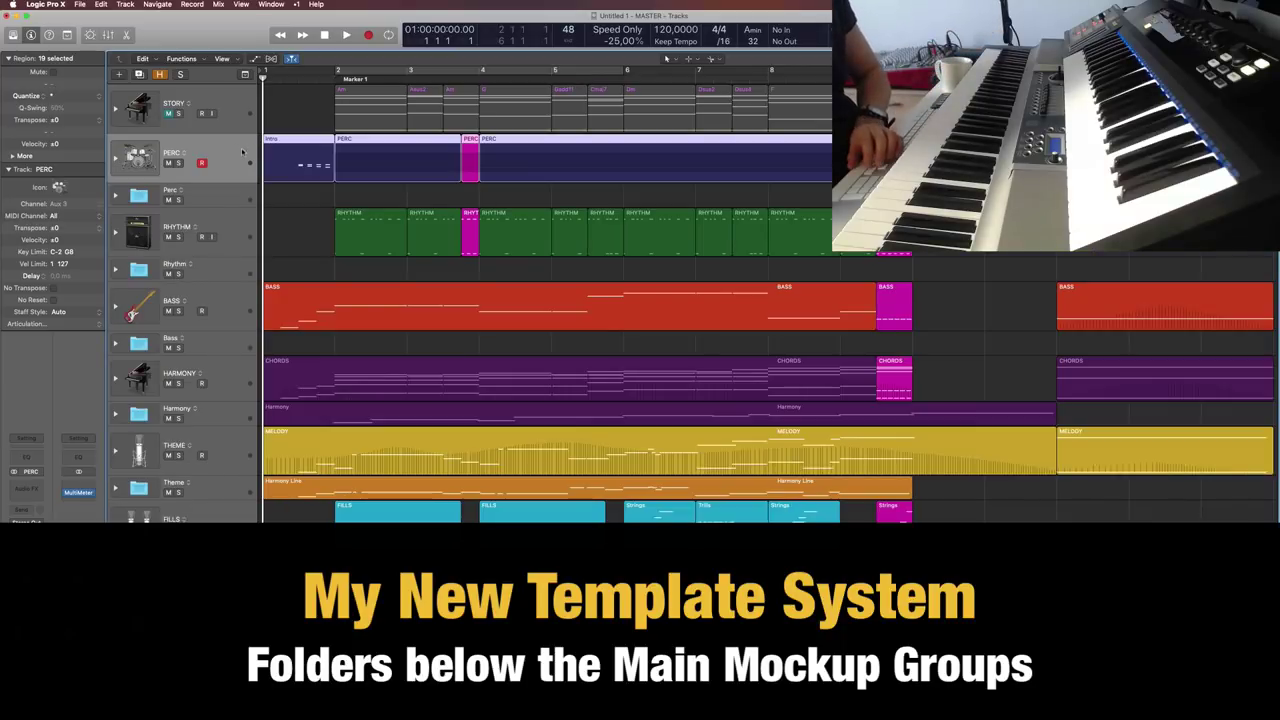
key("Down")
key("Down")
key("Down")
left_click(231, 455)
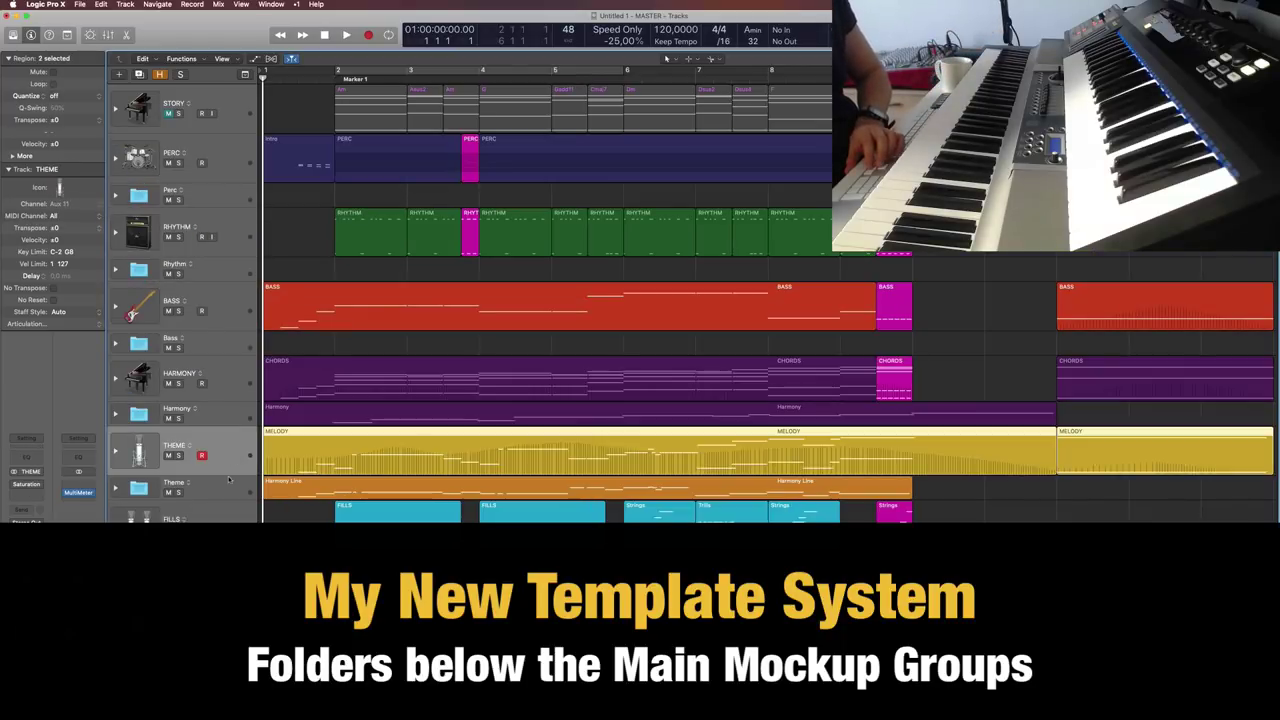
left_click(225, 515)
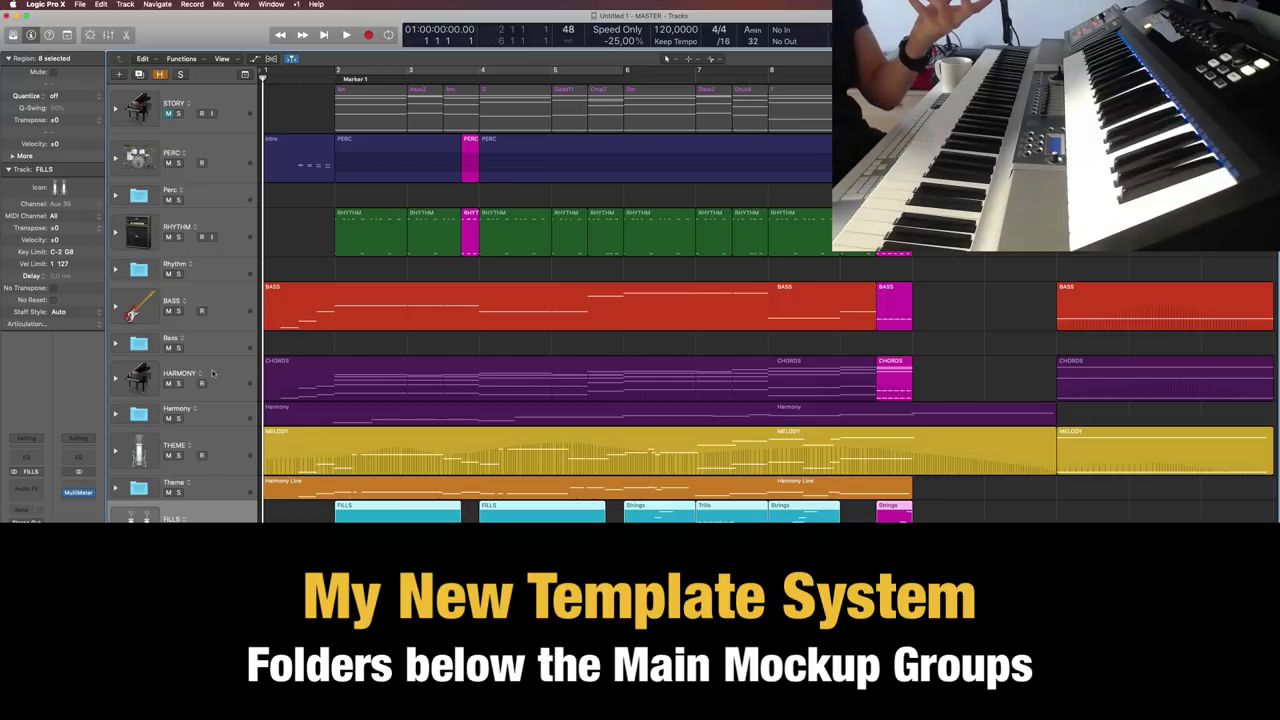
Step: Open the Theme folder, select its MIDI and Voice (Audio) tracks, close it and select the THEME track
left_click(115, 488)
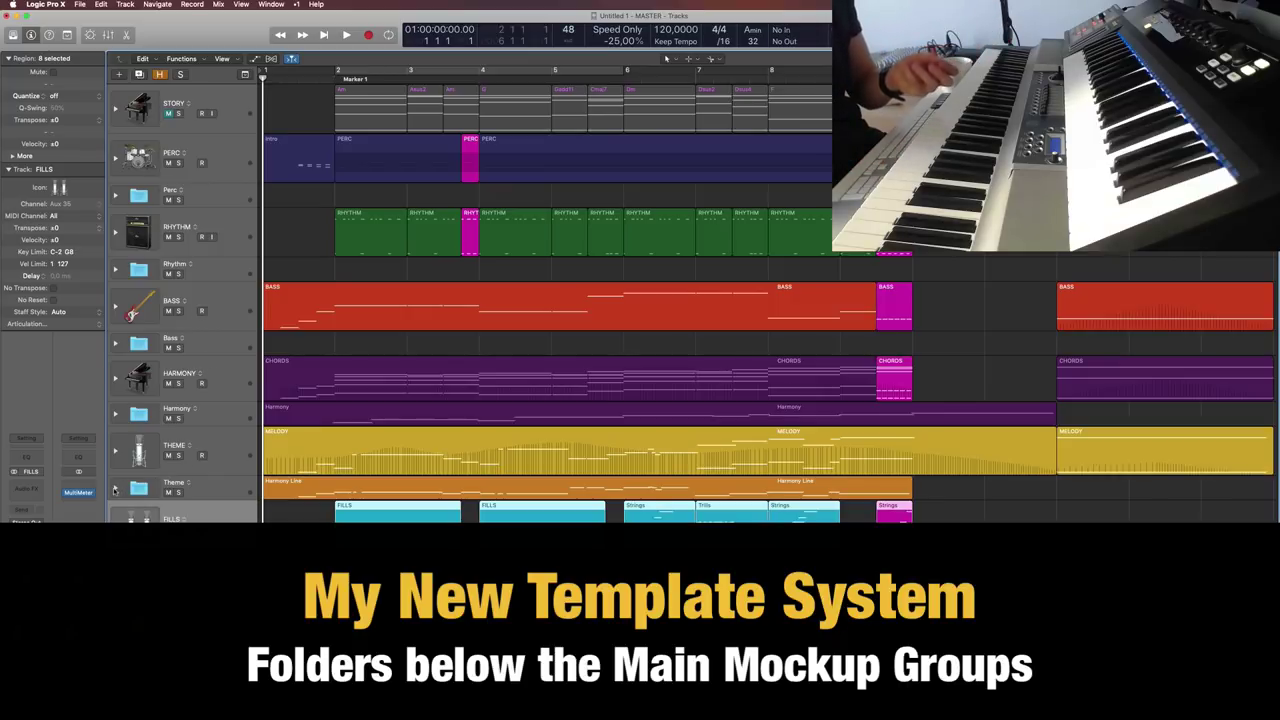
left_click(236, 535)
left_click(221, 579)
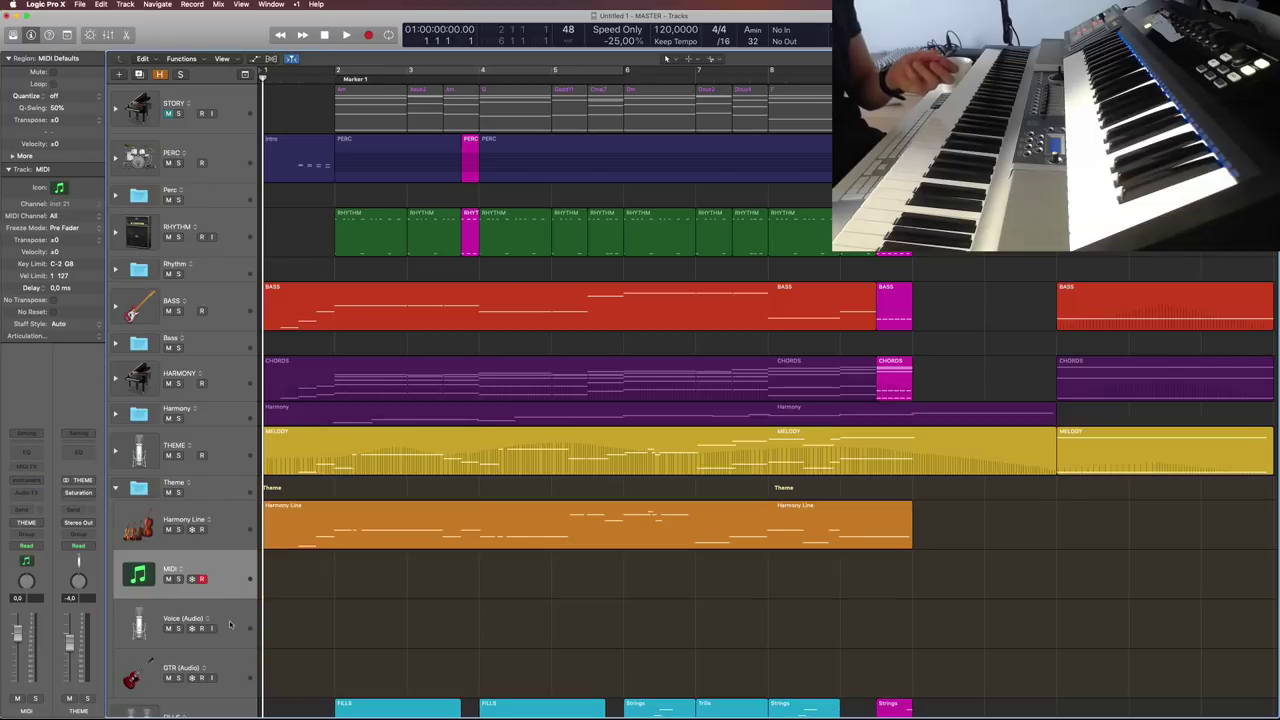
left_click(218, 626)
left_click(117, 488)
left_click(229, 444)
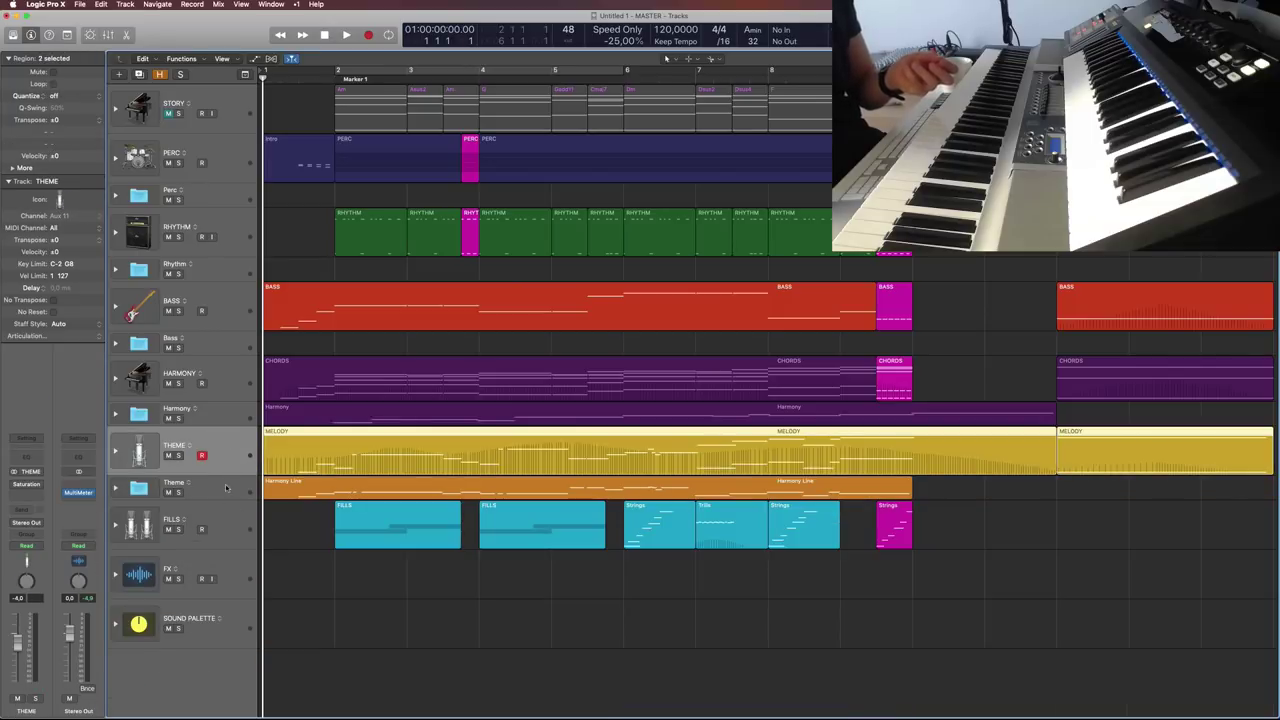
Step: Reopen the Theme folder to show its Harmony Line track, then close it with the THEME track selected
left_click(226, 488)
left_click(115, 488)
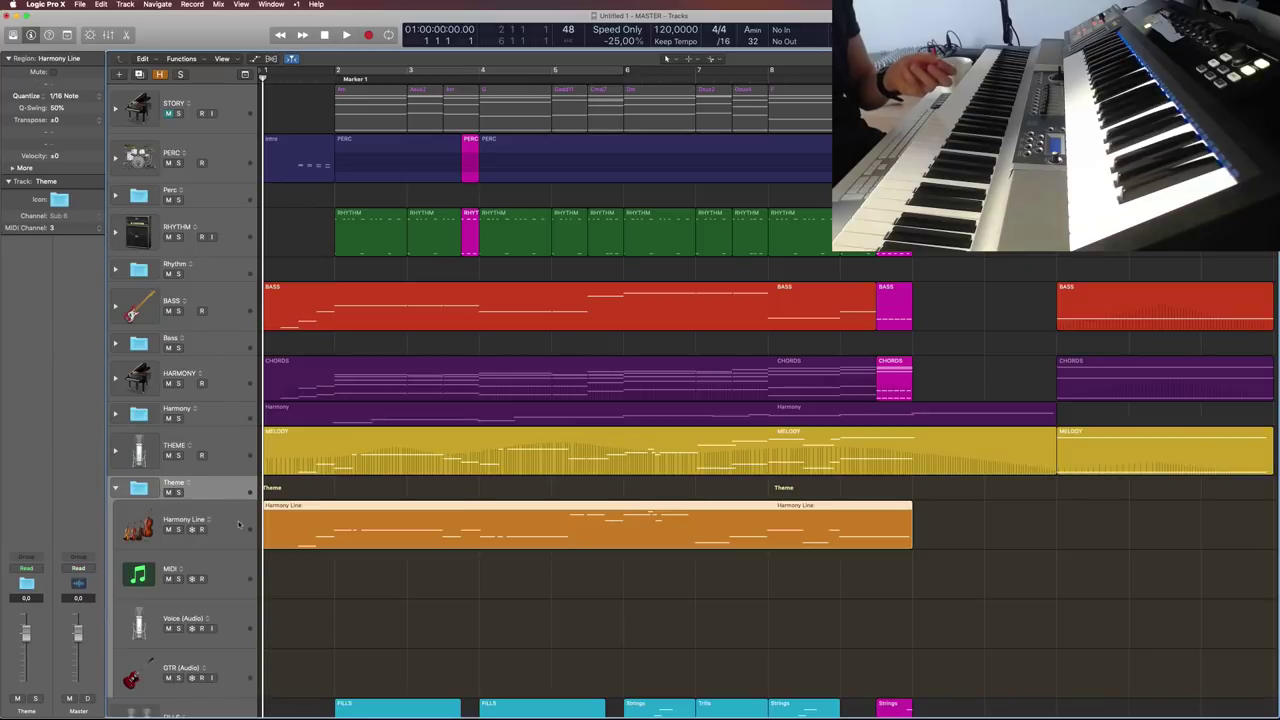
left_click(237, 579)
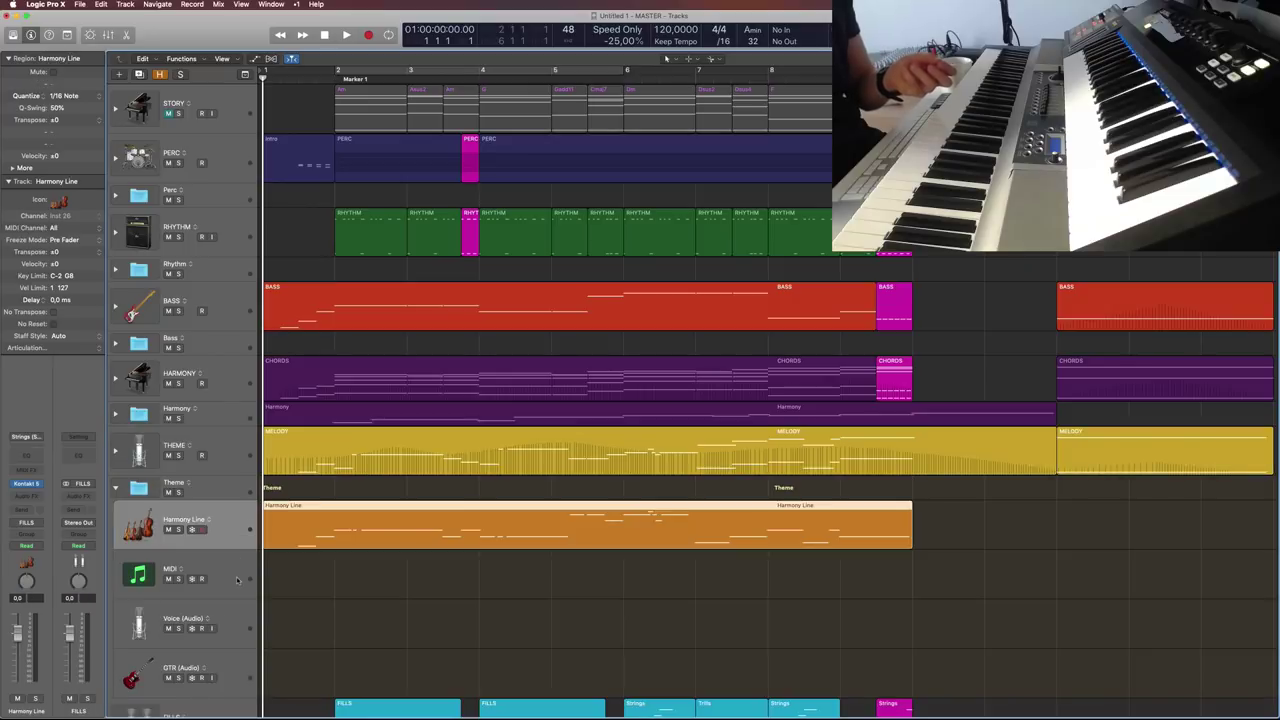
left_click(223, 445)
left_click(115, 488)
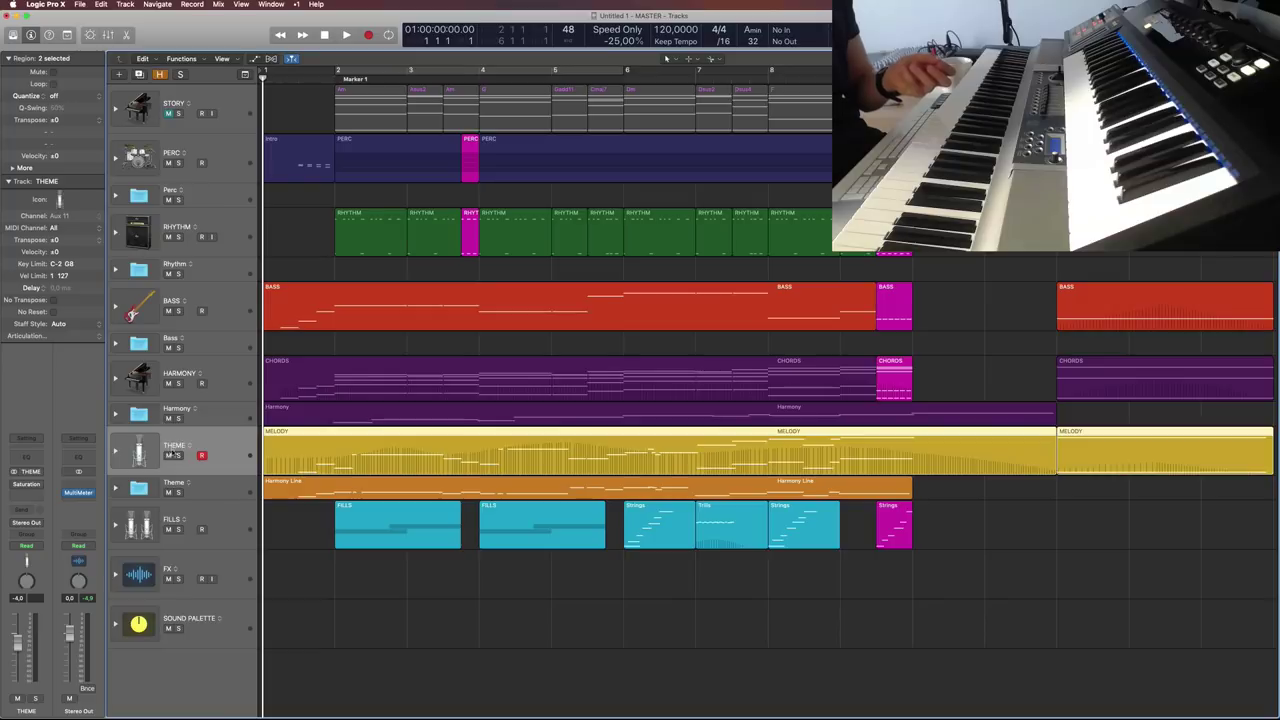
Step: Select the first MELODY region, the Harmony Line region below it, and the Theme folder in turn
left_click(417, 565)
left_click(384, 450)
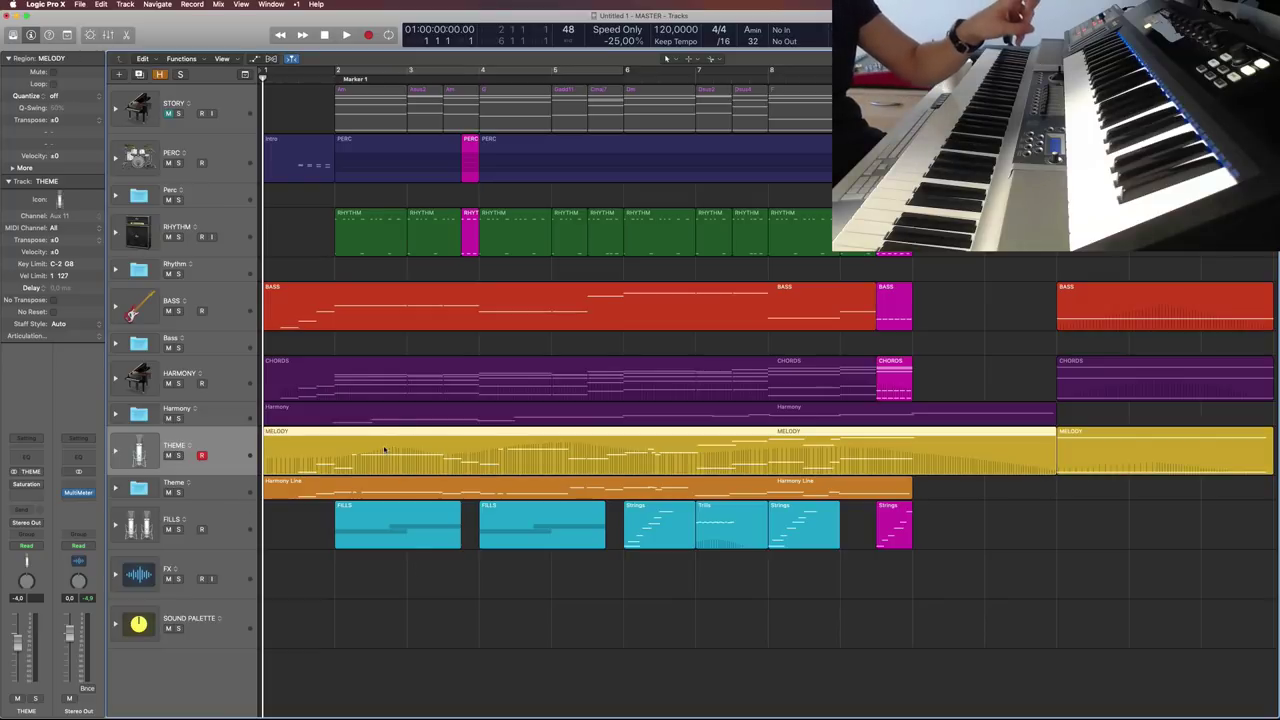
left_click(276, 487)
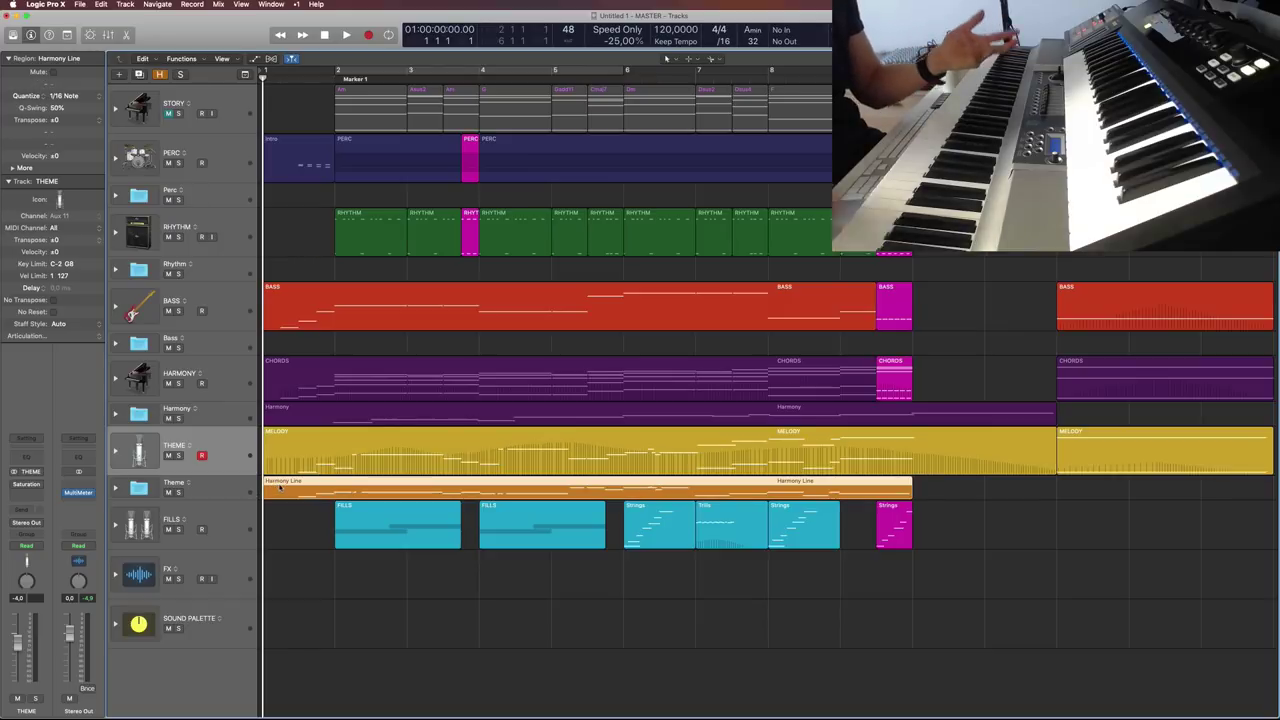
left_click(235, 491)
Step: Look inside the HARMONY stack and the Harmony folder below it, close both, and clear the region selection
left_click(229, 390)
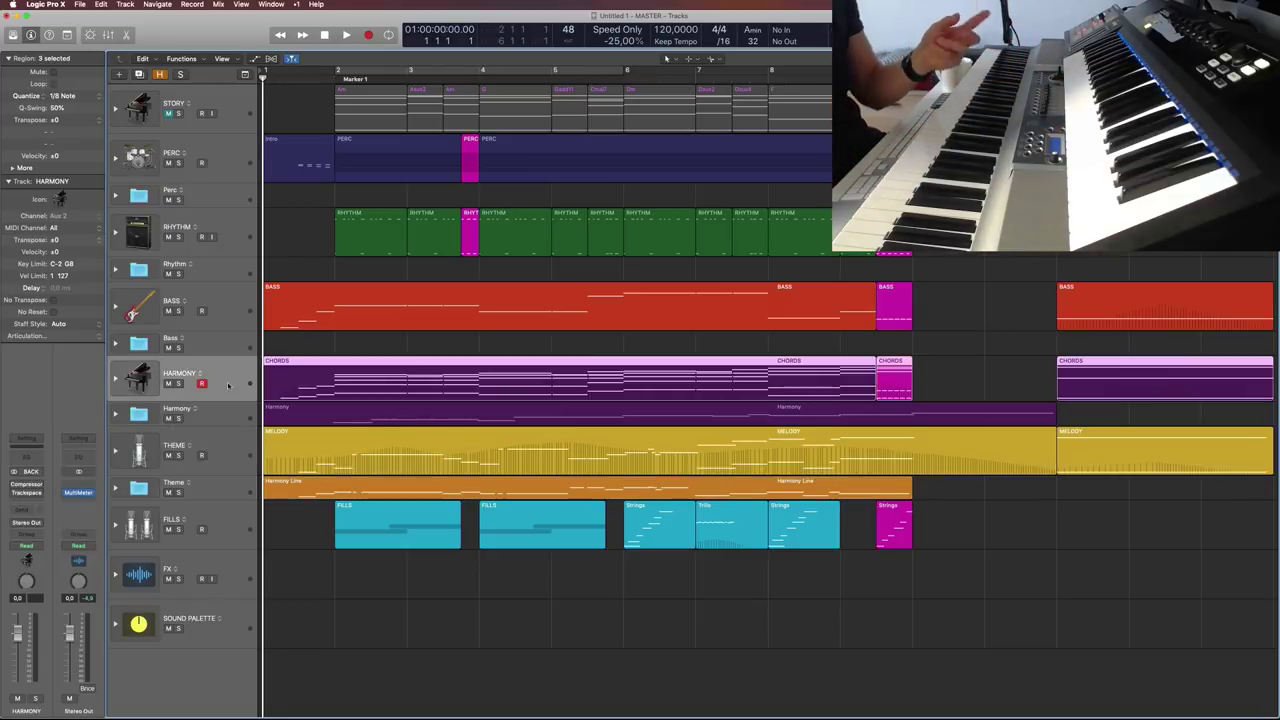
left_click(116, 379)
left_click(116, 379)
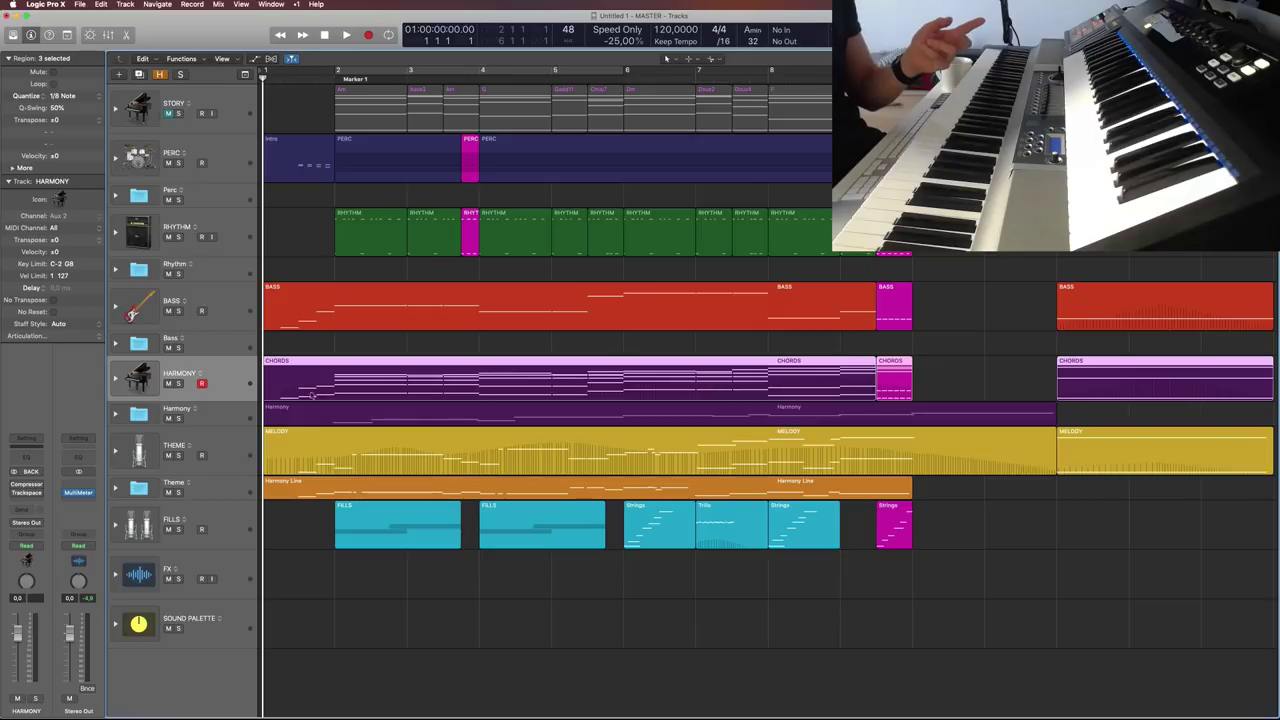
left_click(115, 413)
left_click(224, 445)
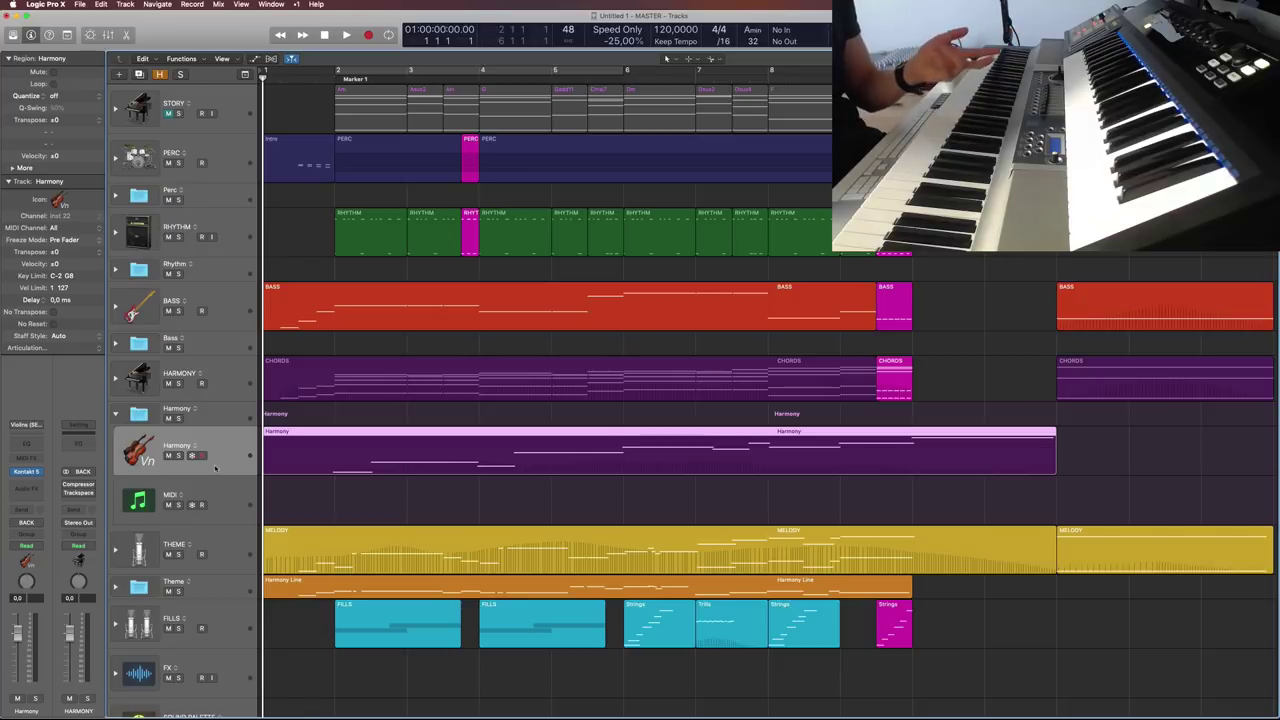
left_click(115, 414)
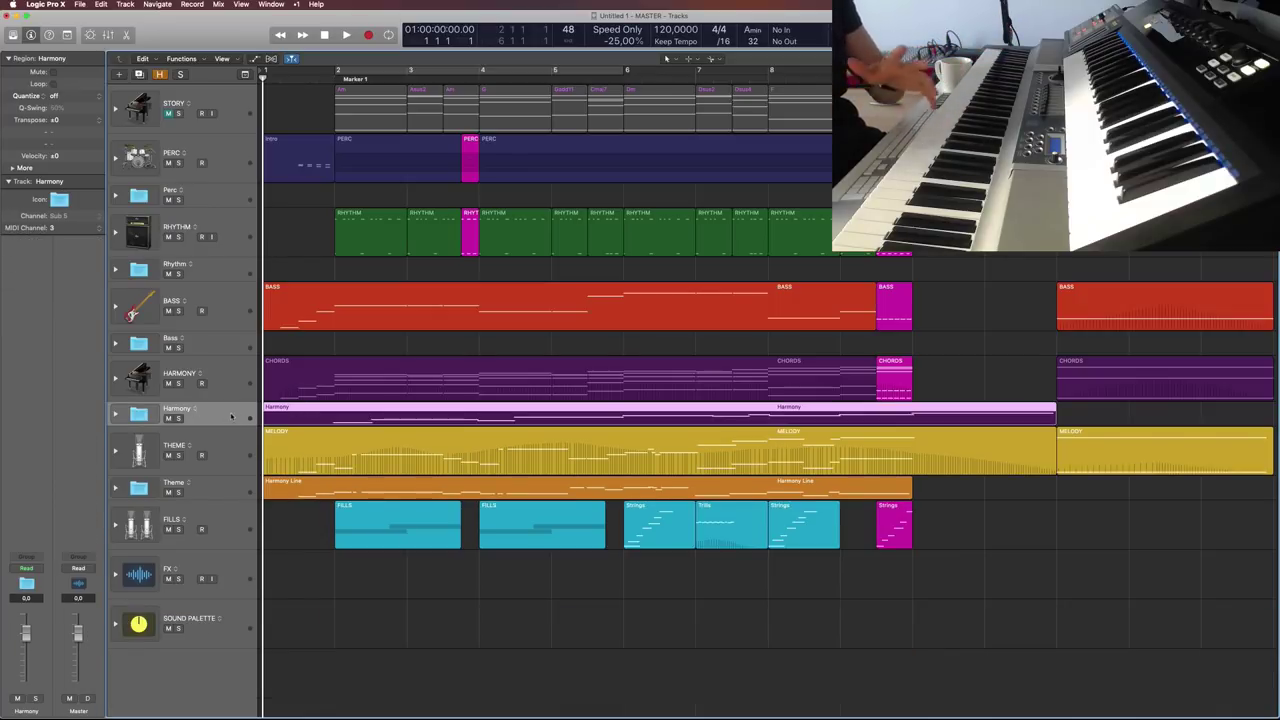
left_click(382, 596)
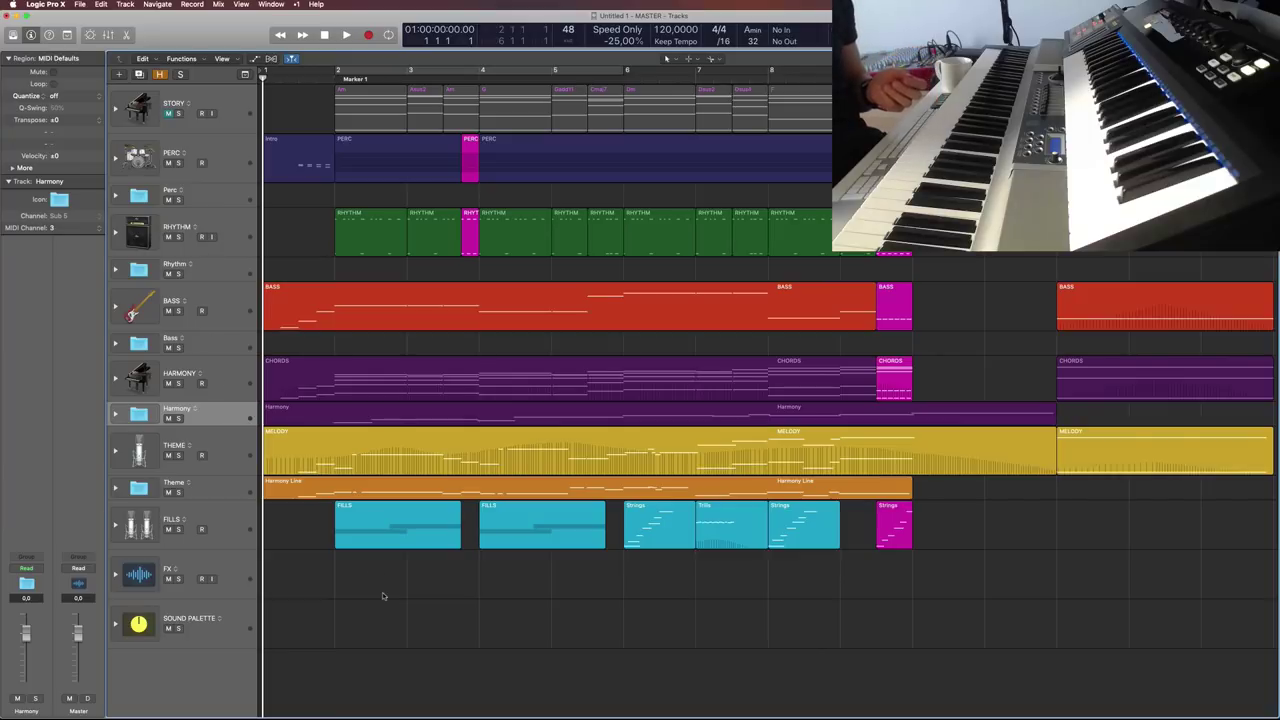
Step: Select the PERC, RHYTHM and BASS tracks and the Perc folder in turn, ending on PERC
left_click(230, 160)
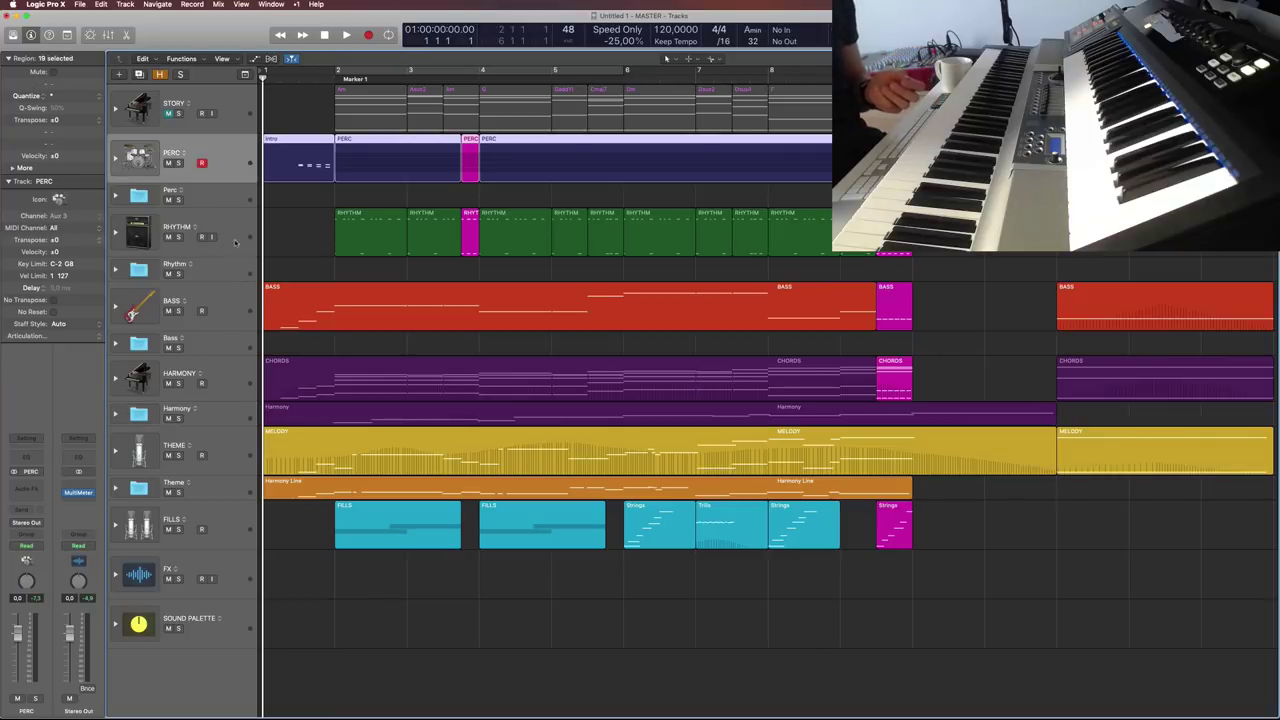
left_click(236, 247)
left_click(240, 308)
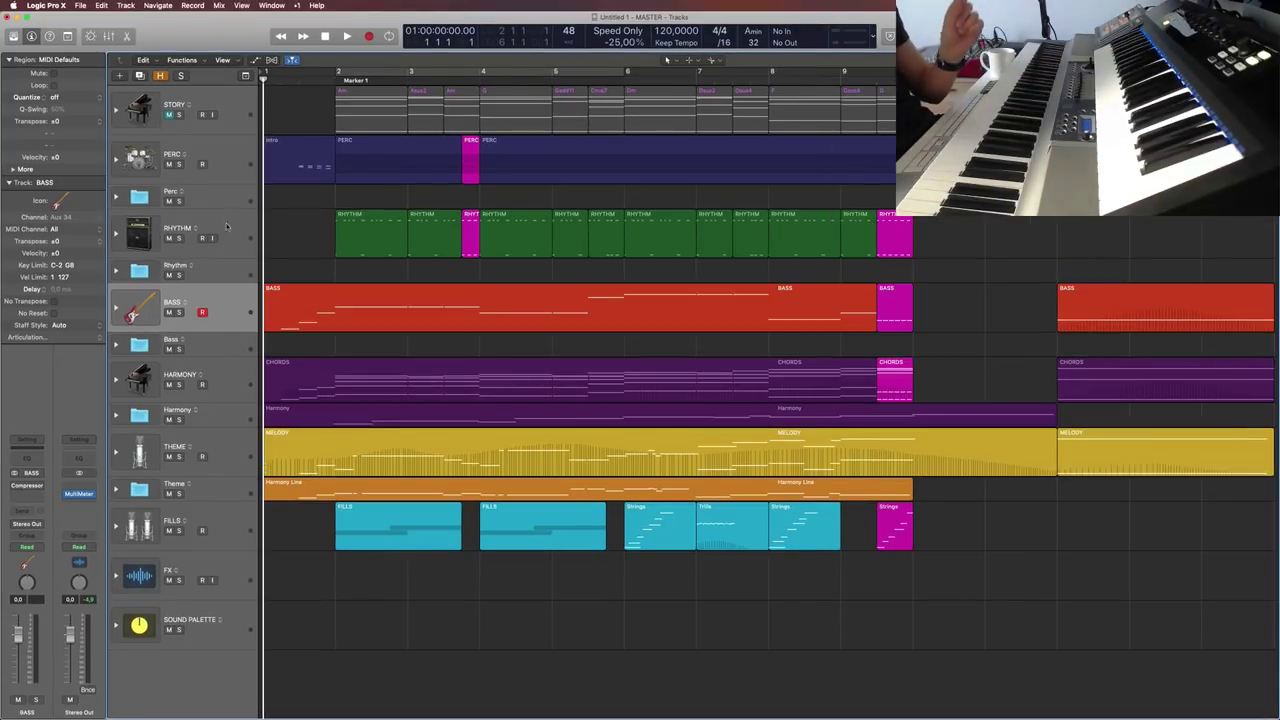
left_click(226, 198)
left_click(230, 163)
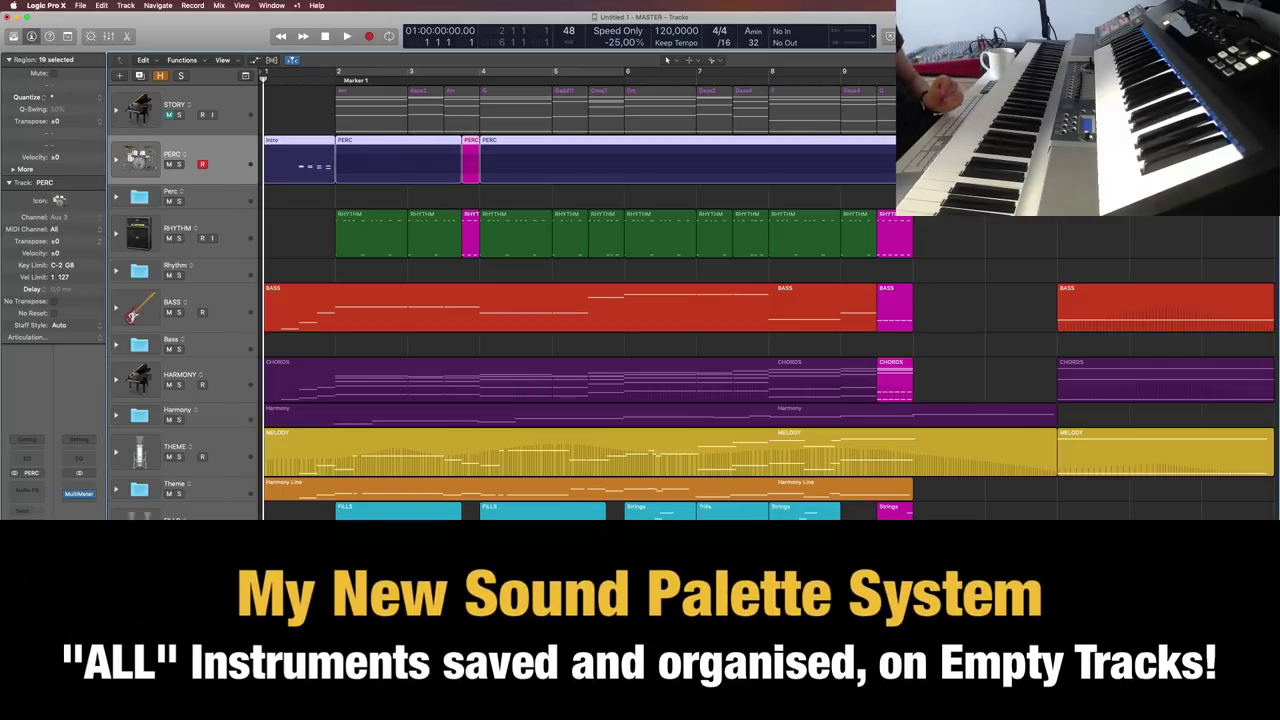
Step: Expand the SOUND PALETTE folder and bring its instrument groups into view
left_click(215, 640)
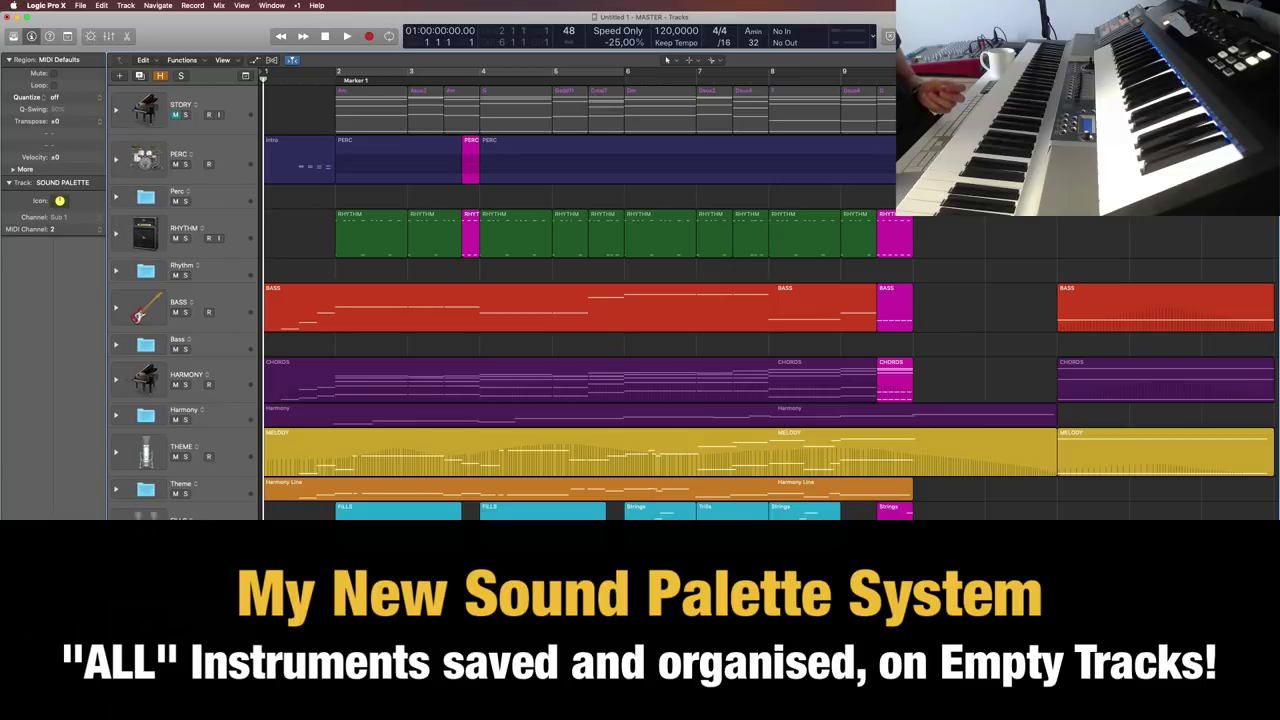
scroll(690, 300, "down", 5)
scroll(255, 233, "down", 10)
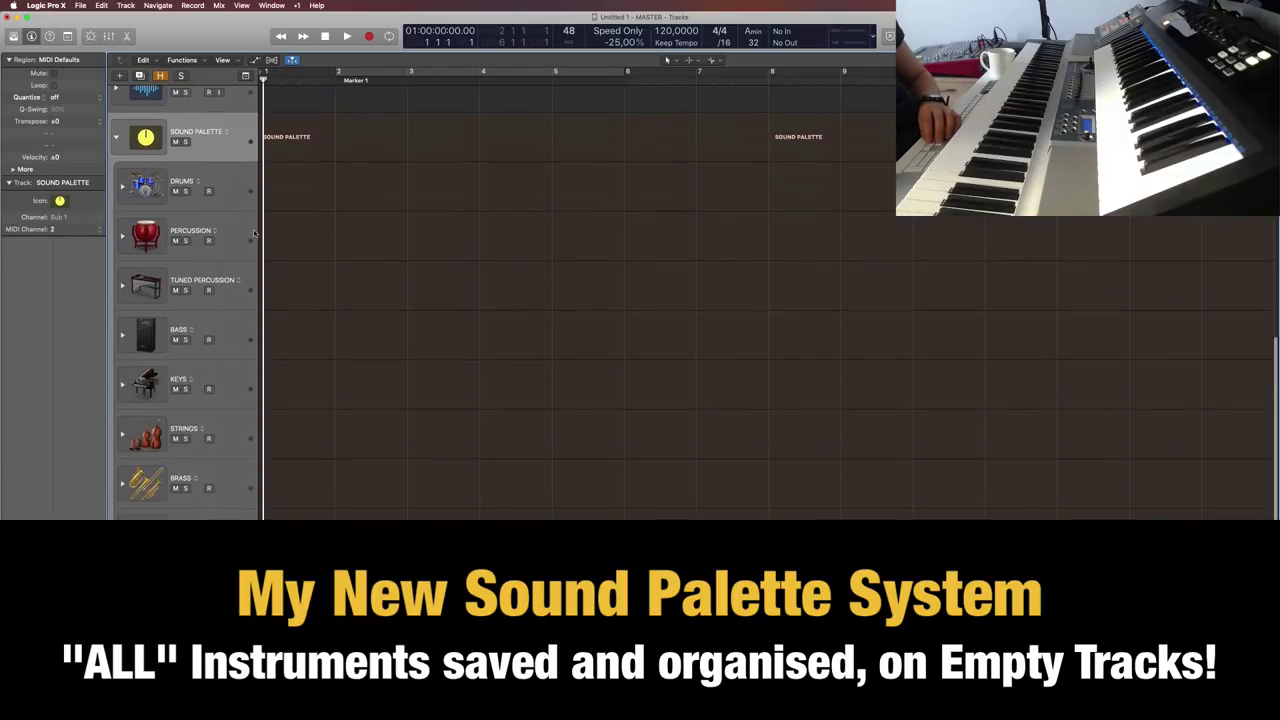
Step: Show the drum kit tracks inside the DRUMS group of the sound palette and close the group
left_click(124, 196)
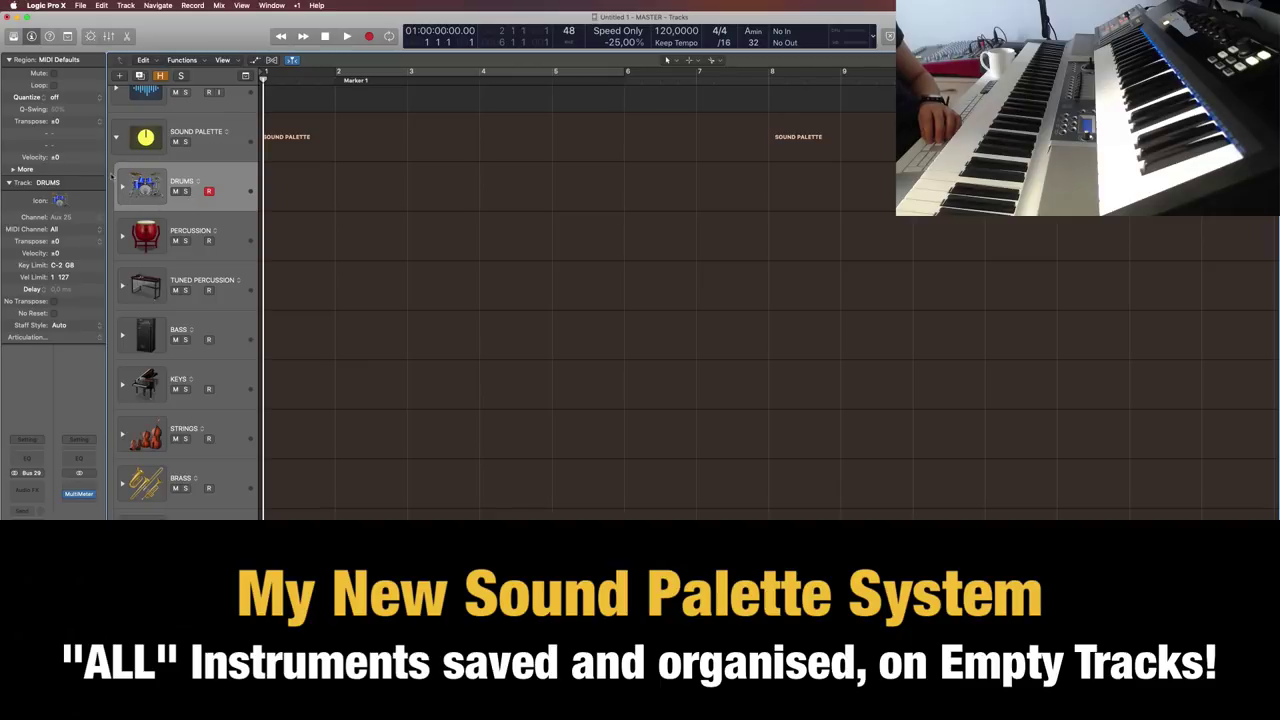
left_click(121, 187)
scroll(213, 172, "down", 1)
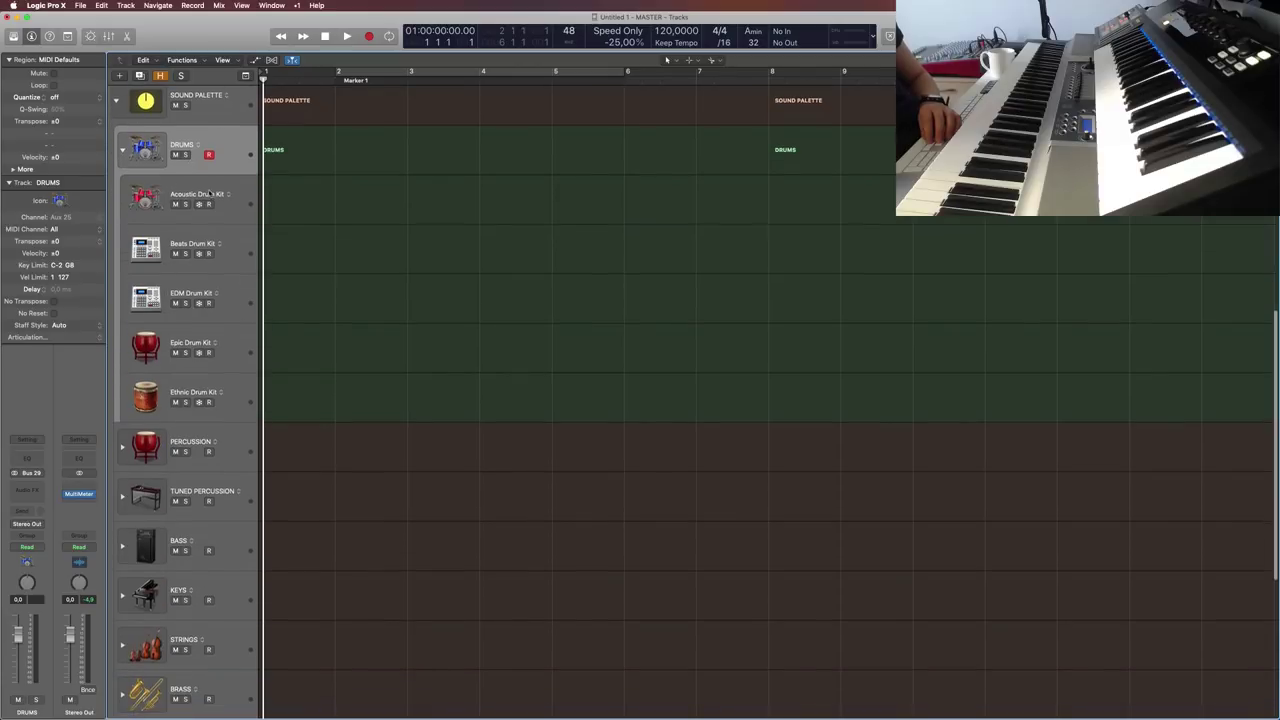
left_click(123, 150)
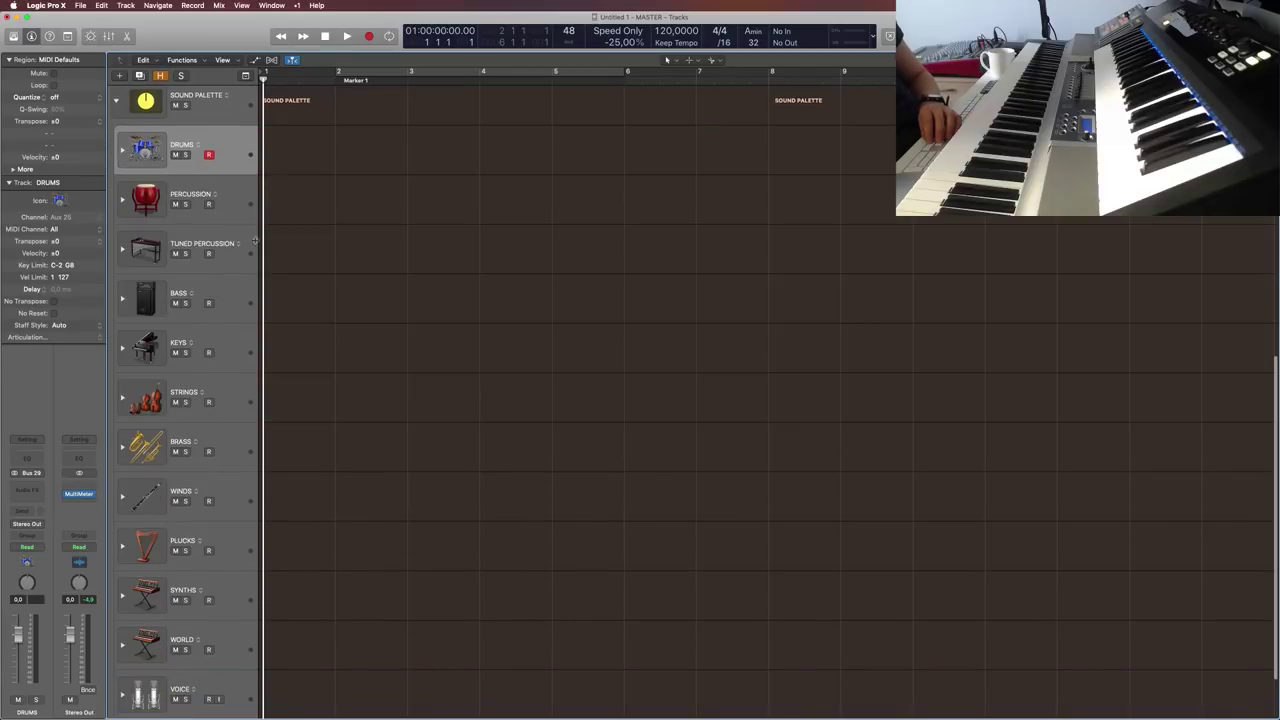
Step: Open the PERCUSSION group, step through its tracks from Bass Drum to Timpani, review the rest, and close it
scroll(236, 371, "down", 2)
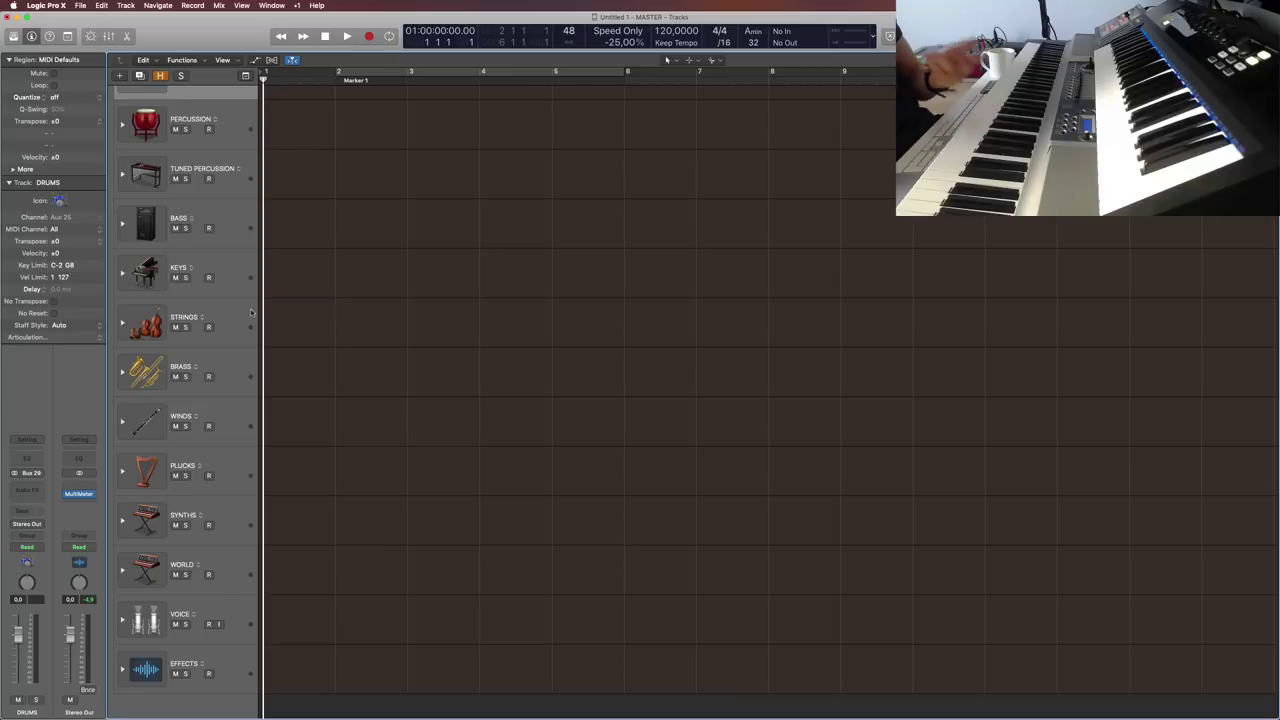
left_click(240, 128)
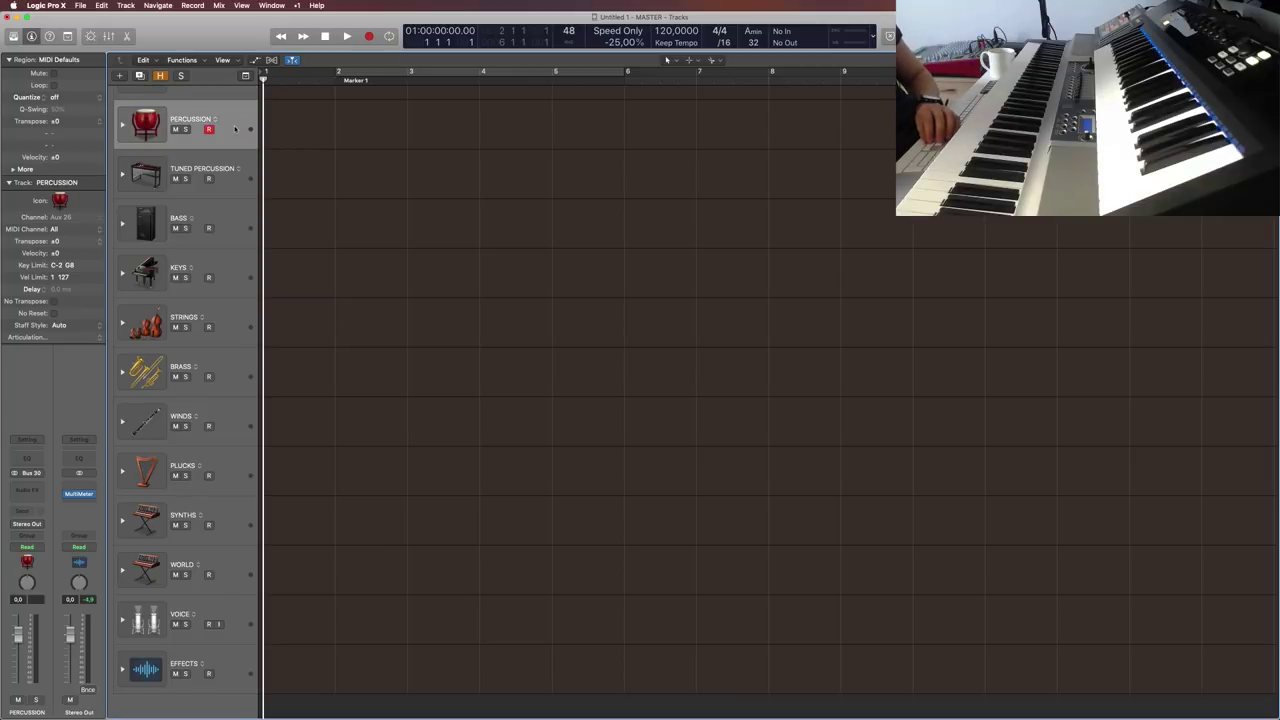
left_click(122, 127)
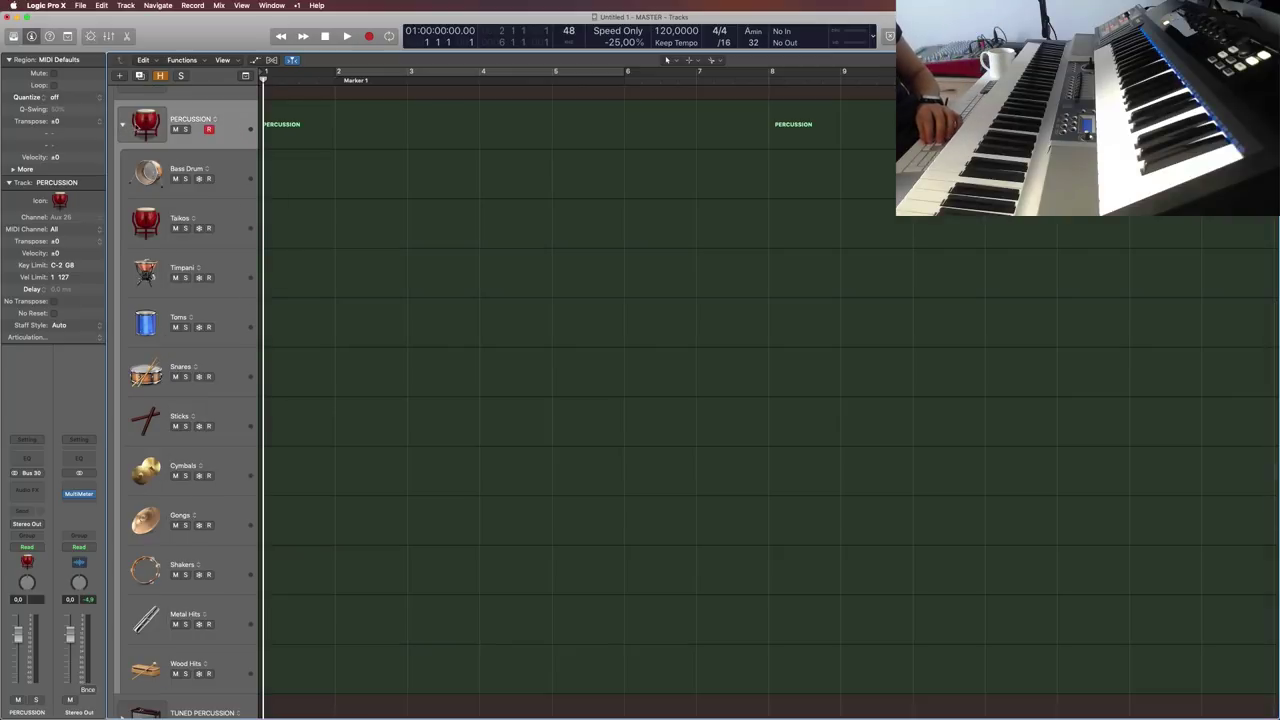
key("Down")
key("Down")
key("Down")
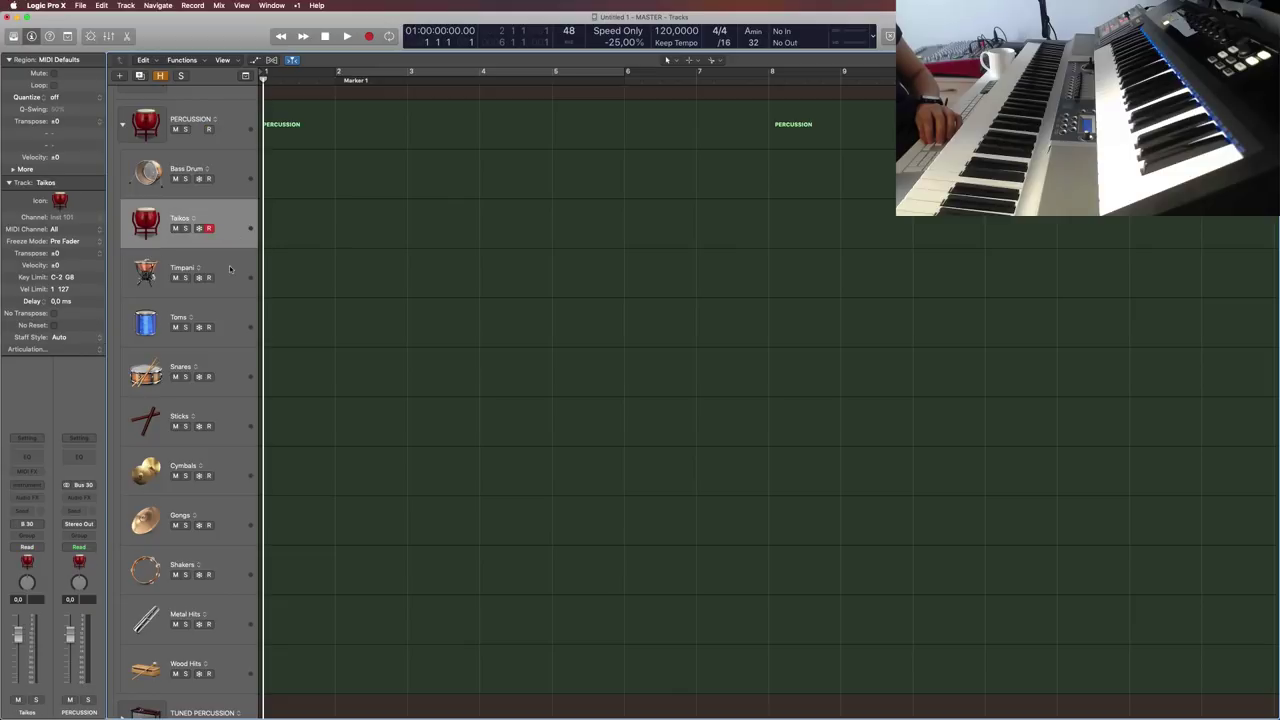
scroll(215, 328, "down", 3)
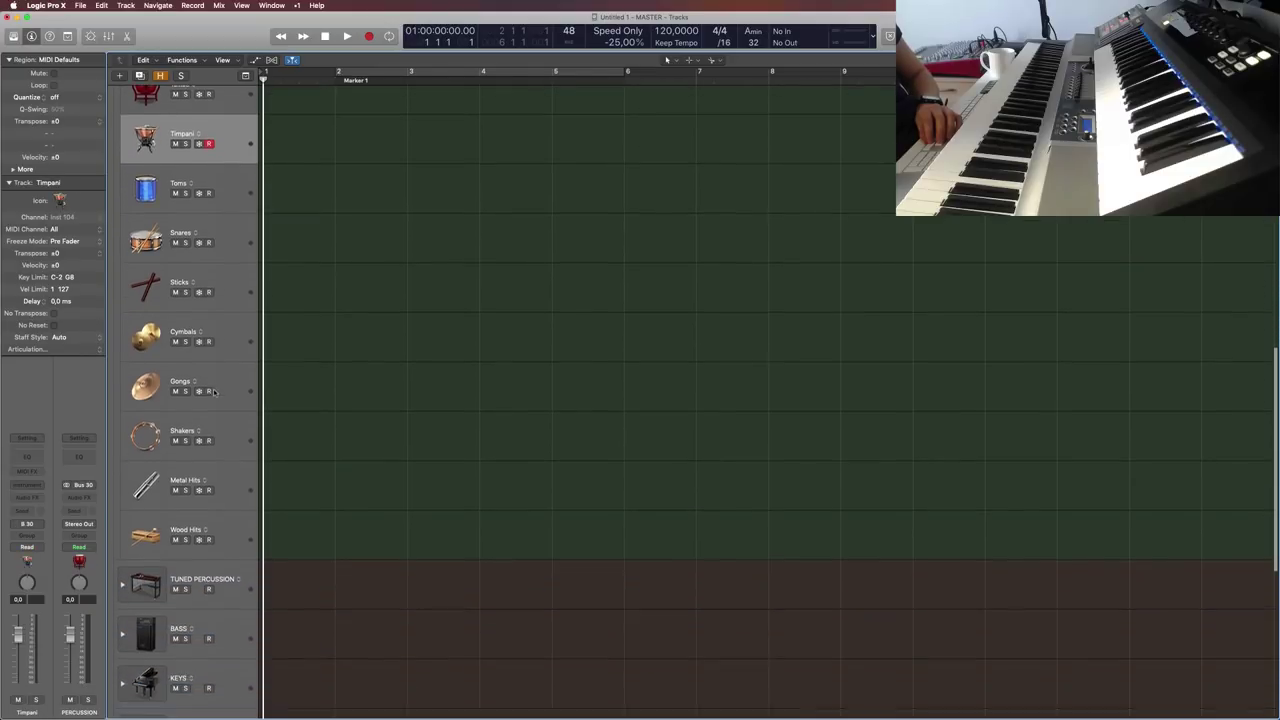
scroll(124, 140, "up", 3)
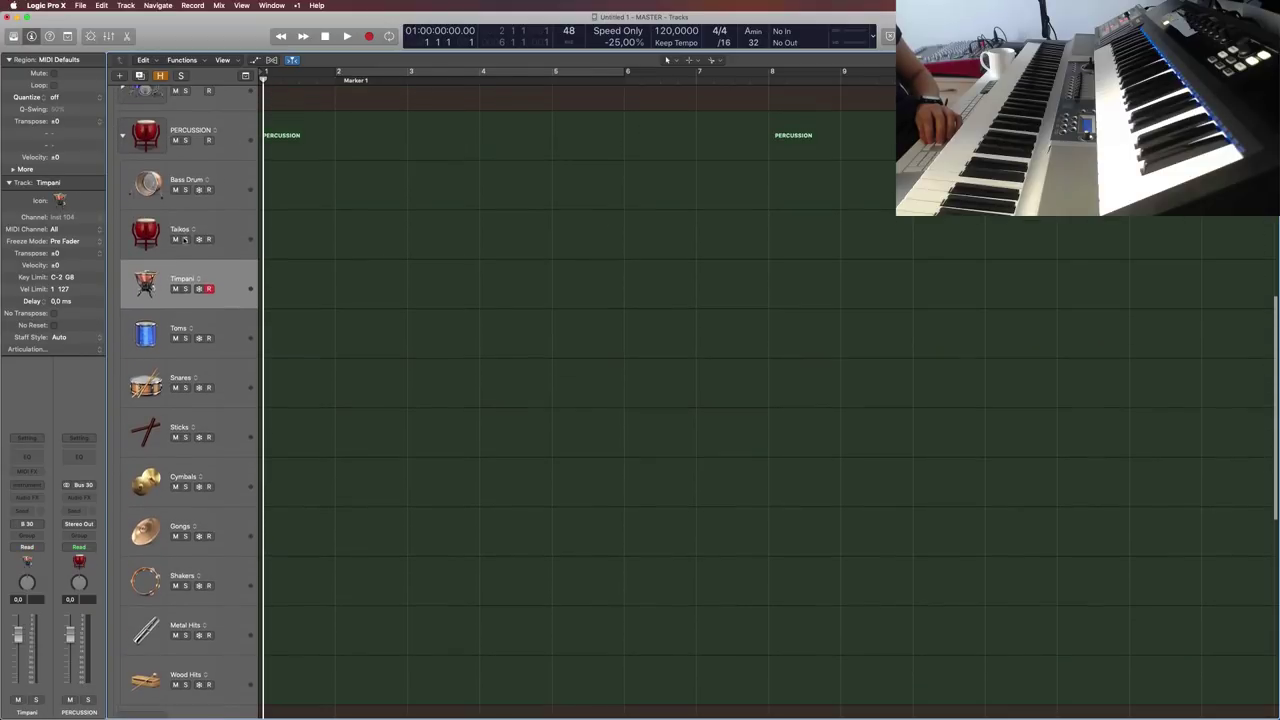
left_click(123, 137)
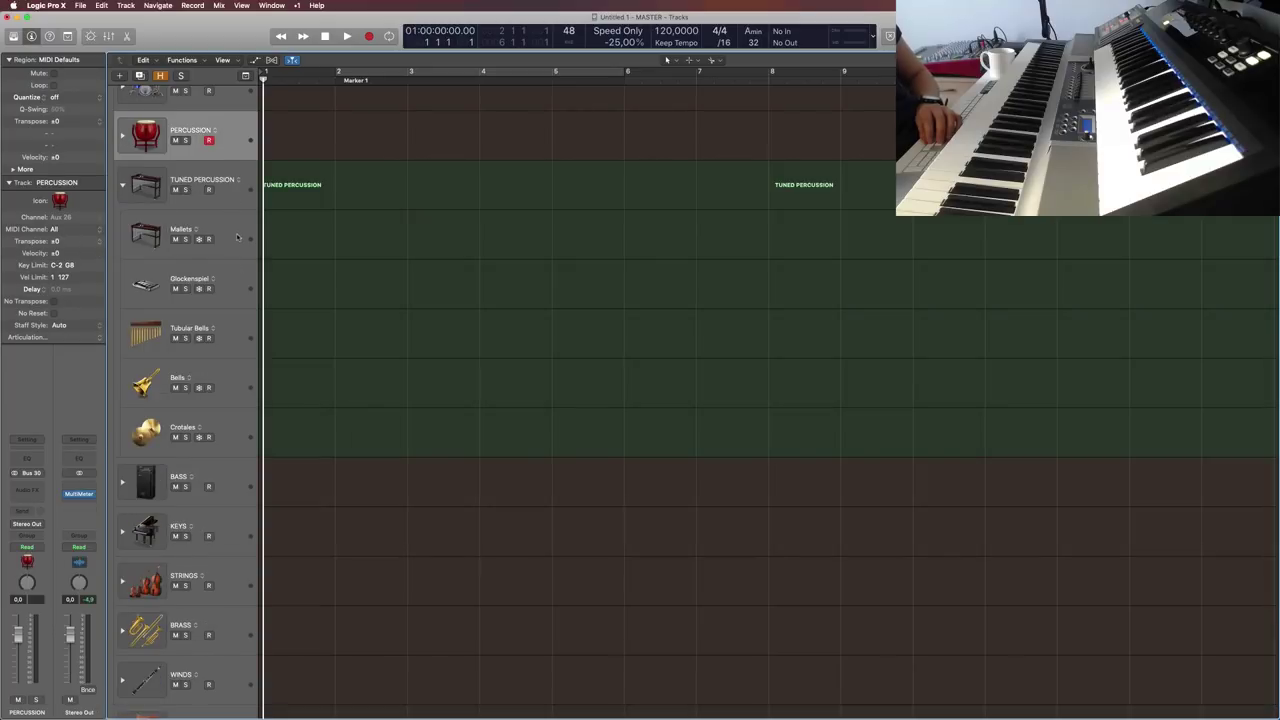
Step: Close the TUNED PERCUSSION group, then show the tracks inside the BASS group and close it
left_click(122, 185)
left_click(149, 228)
left_click(123, 235)
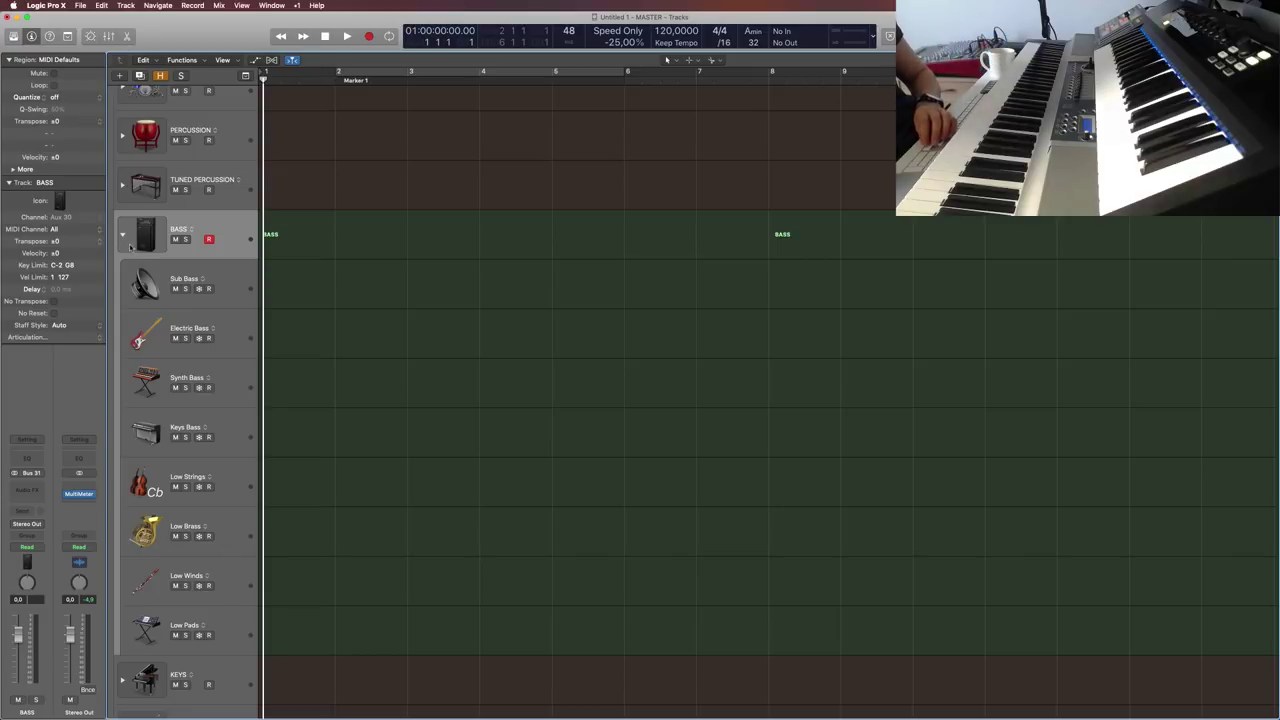
left_click(123, 235)
Step: Select the KEYS, STRINGS and BRASS groups of the sound palette one after another
left_click(225, 281)
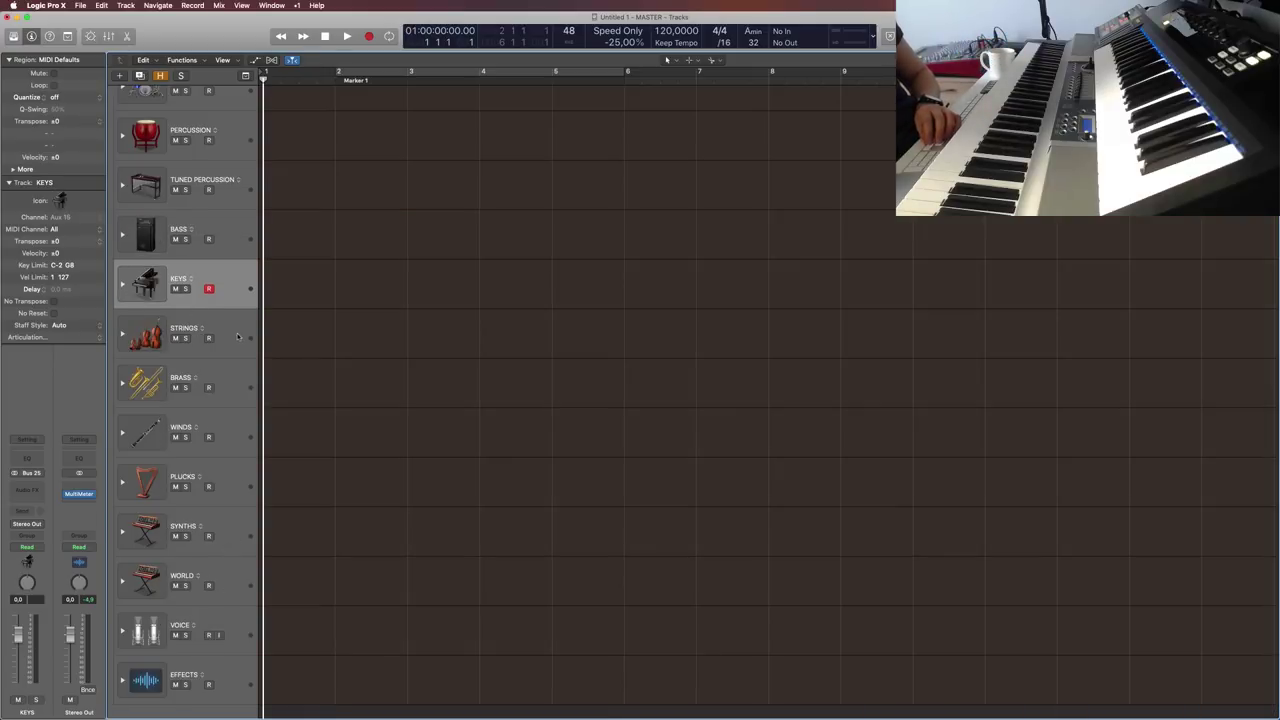
left_click(238, 337)
left_click(242, 365)
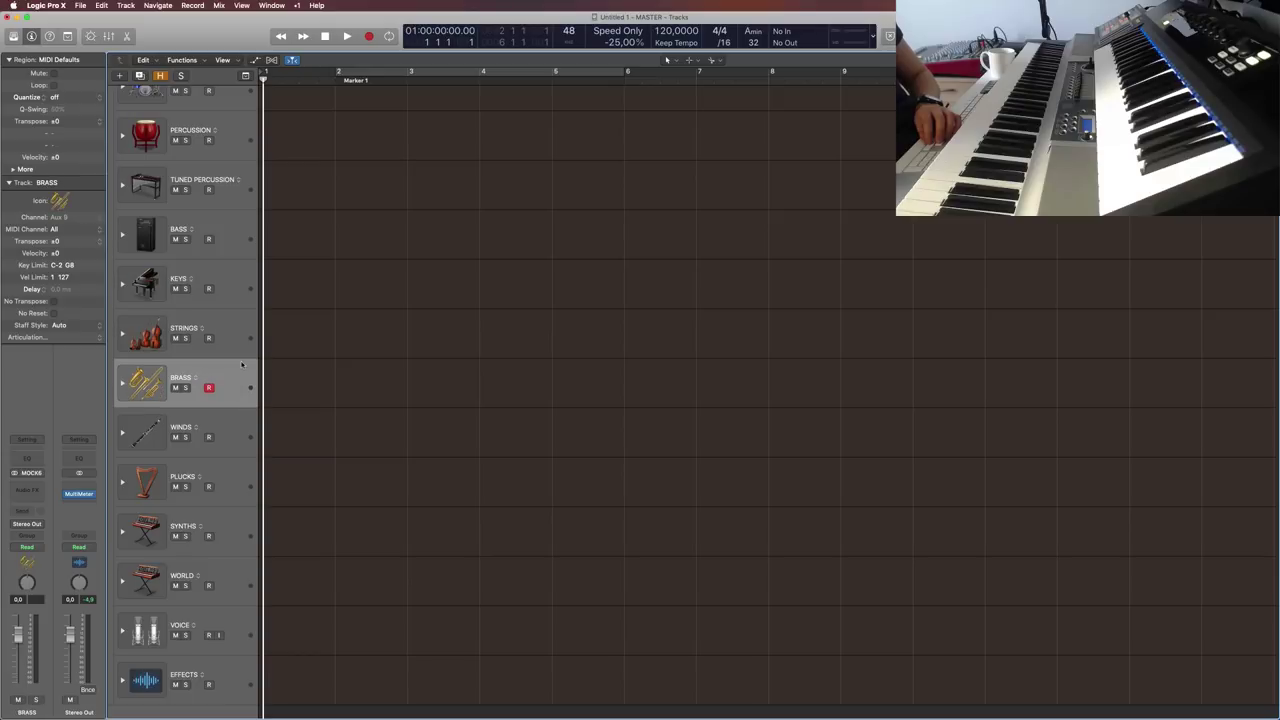
Step: Select the WINDS, PLUCKS, SYNTHS and WORLD groups of the sound palette one after another
left_click(238, 430)
left_click(236, 480)
left_click(235, 530)
left_click(233, 590)
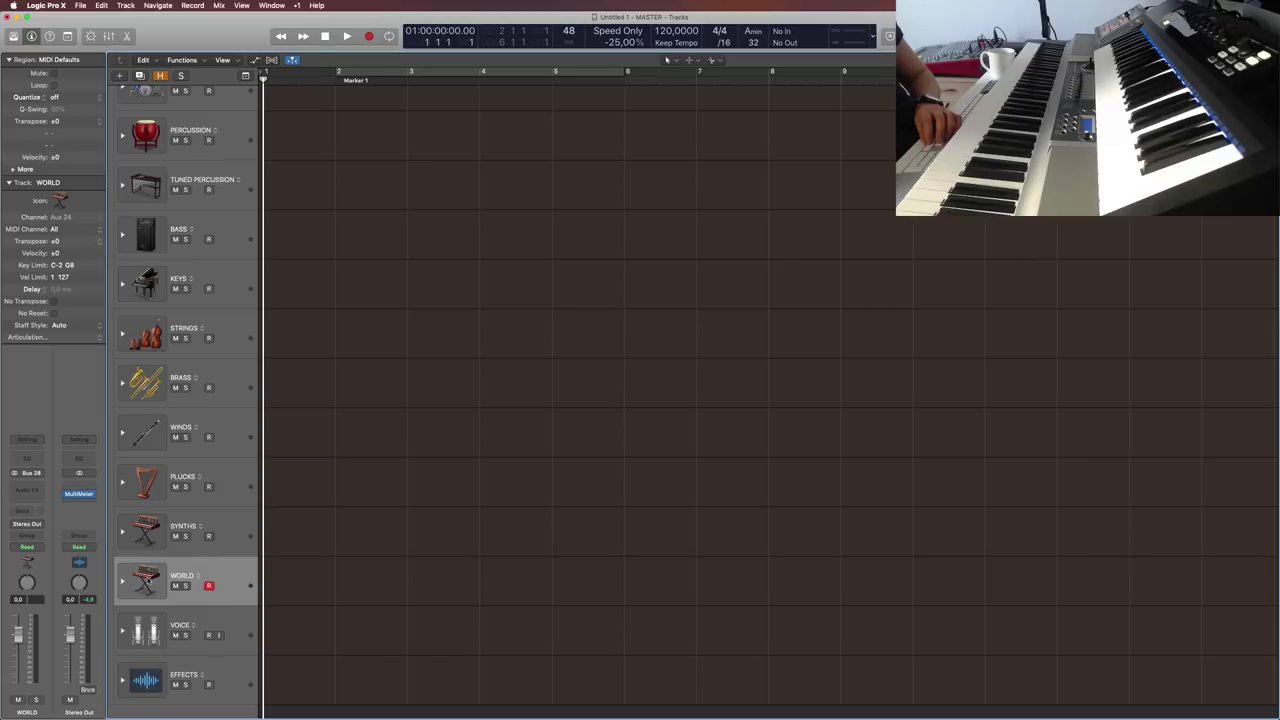
Step: Change the WORLD group's icon to the slim long-necked instrument from the Strings icon category, and select the VOICE group
left_click(146, 580)
left_click(206, 586)
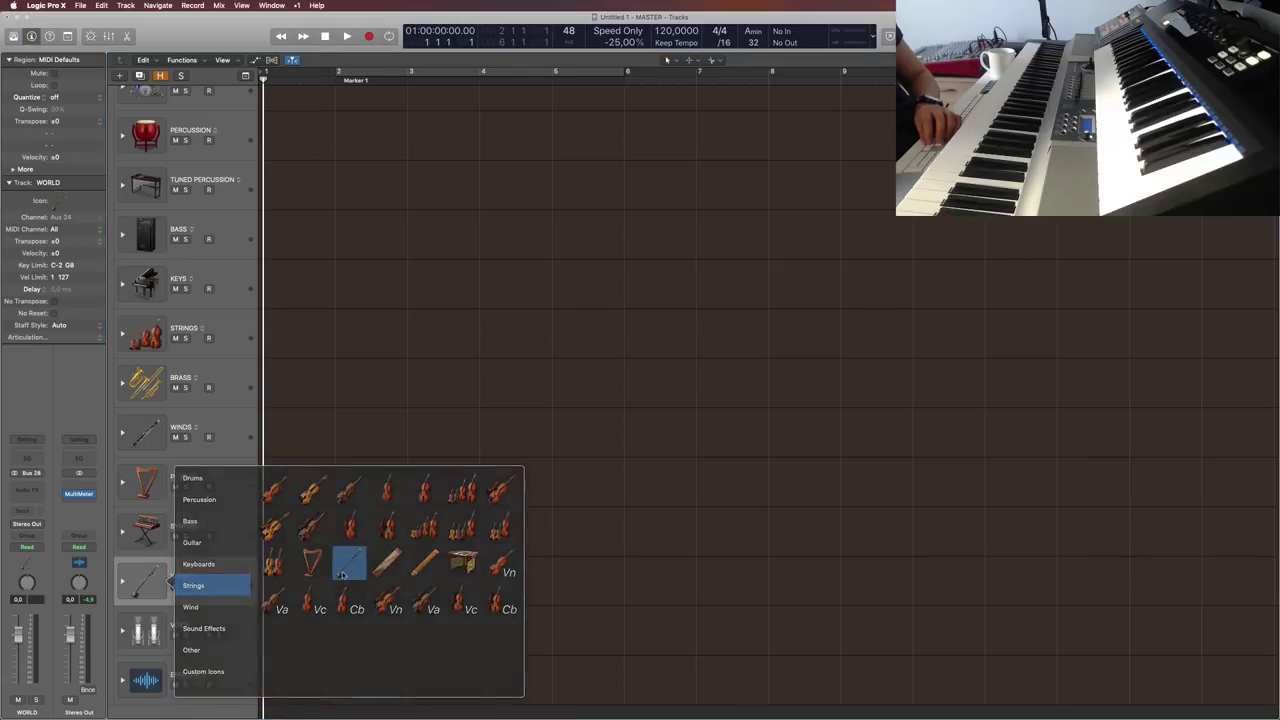
left_click(350, 565)
left_click(229, 621)
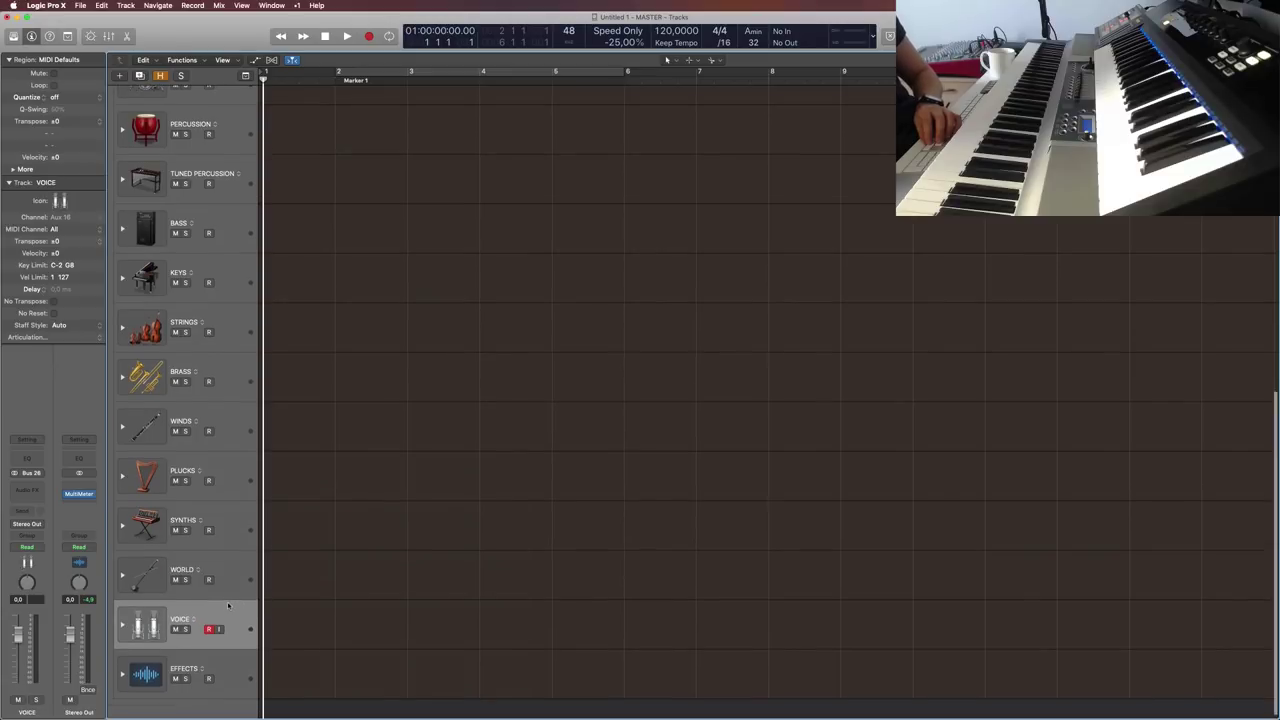
Step: Review the element tracks above the sound palette, then close the SOUND PALETTE group and reopen it
scroll(236, 590, "up", 6)
scroll(237, 559, "up", 1)
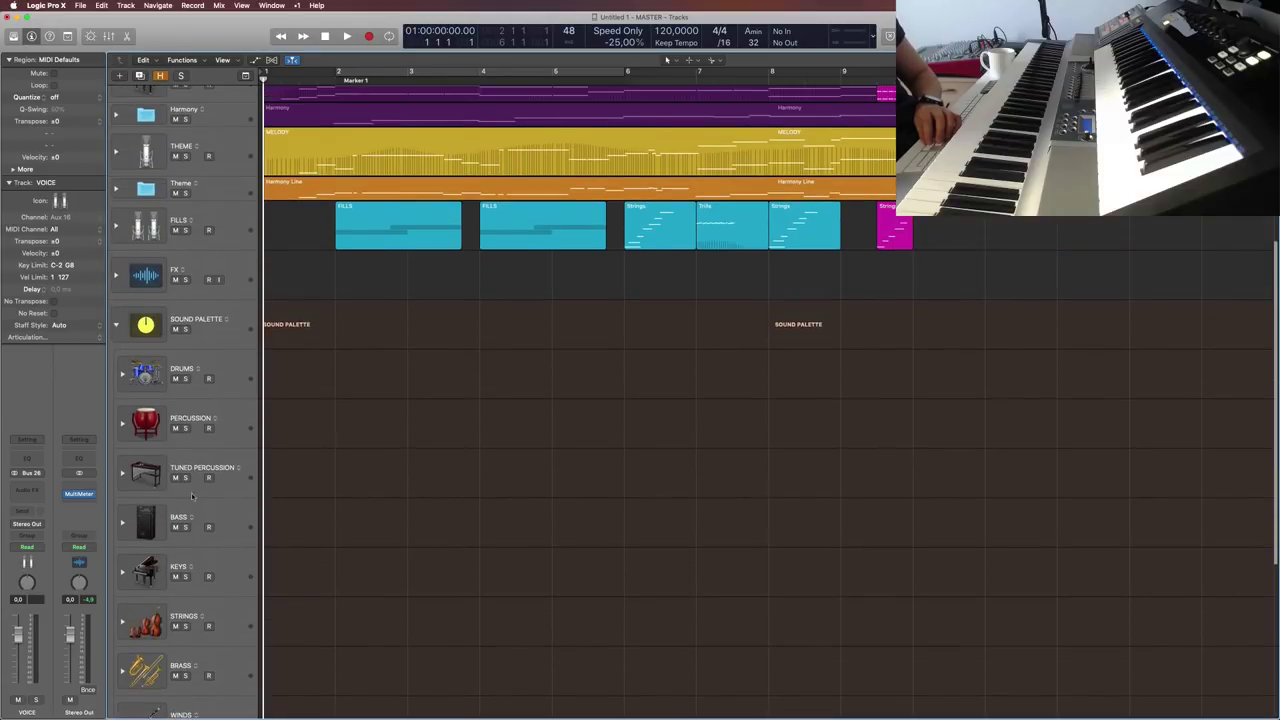
scroll(205, 449, "up", 1)
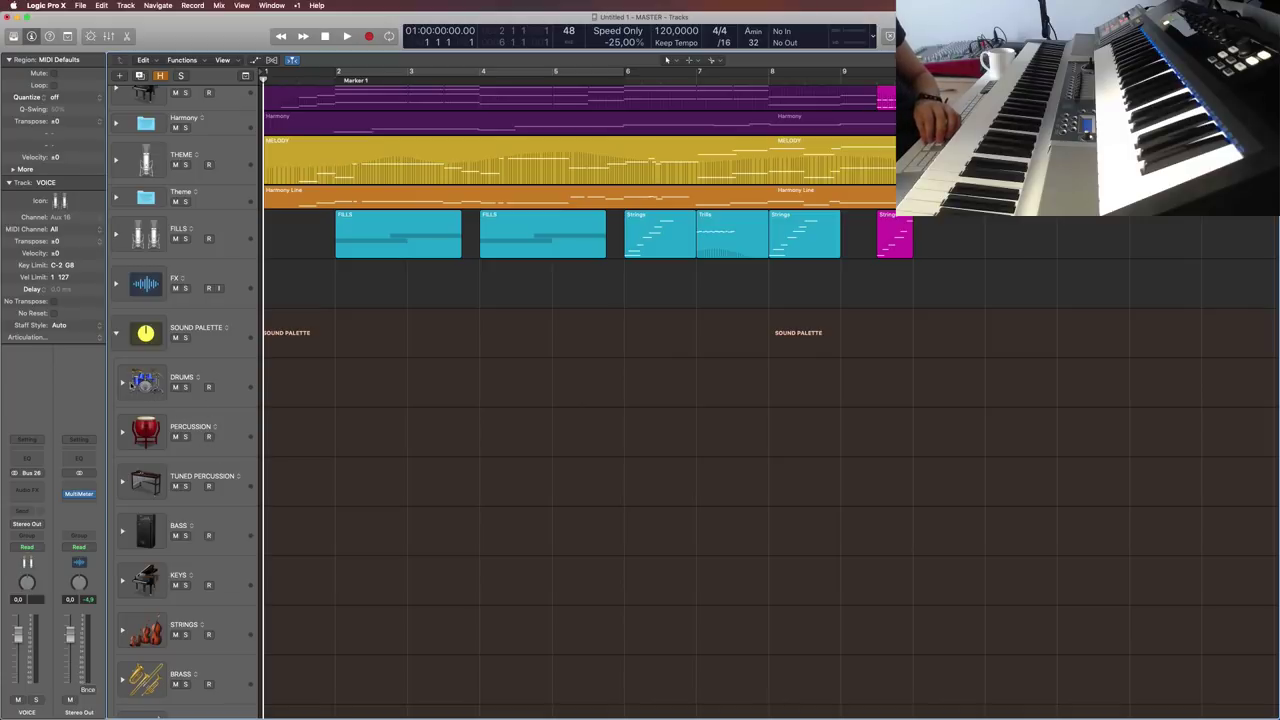
scroll(240, 388, "up", 6)
scroll(237, 544, "down", 10)
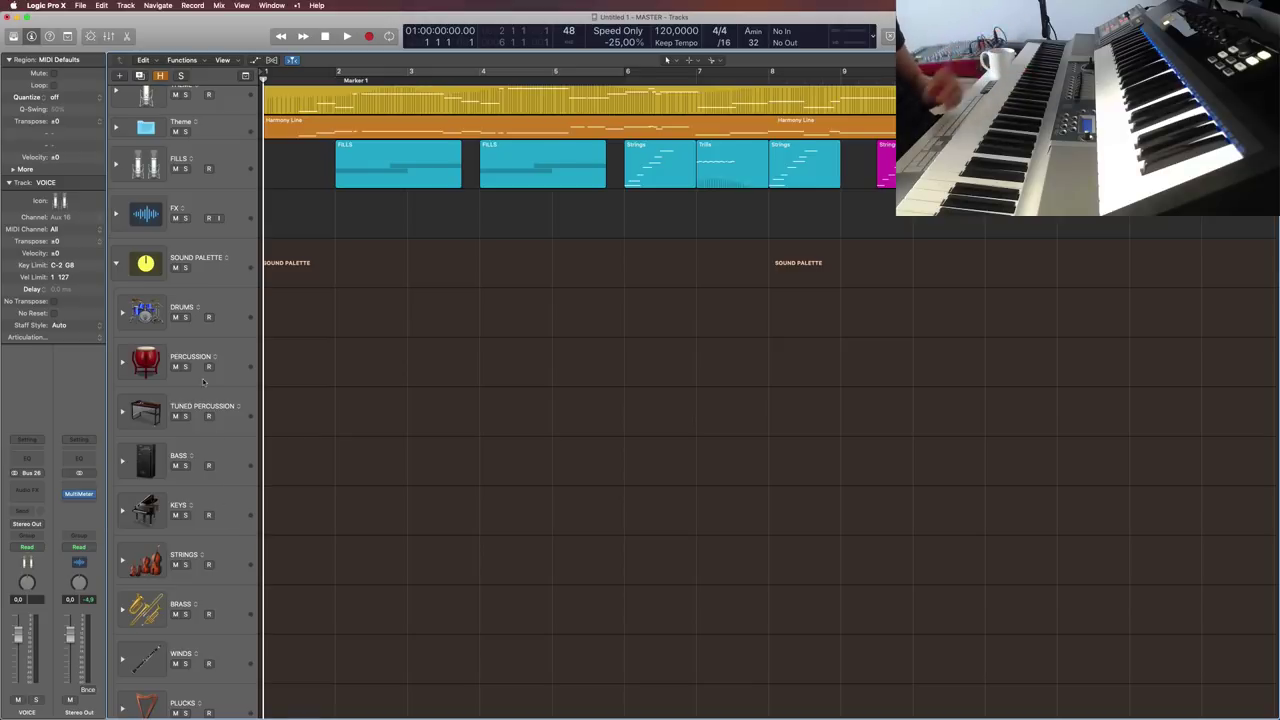
left_click(116, 265)
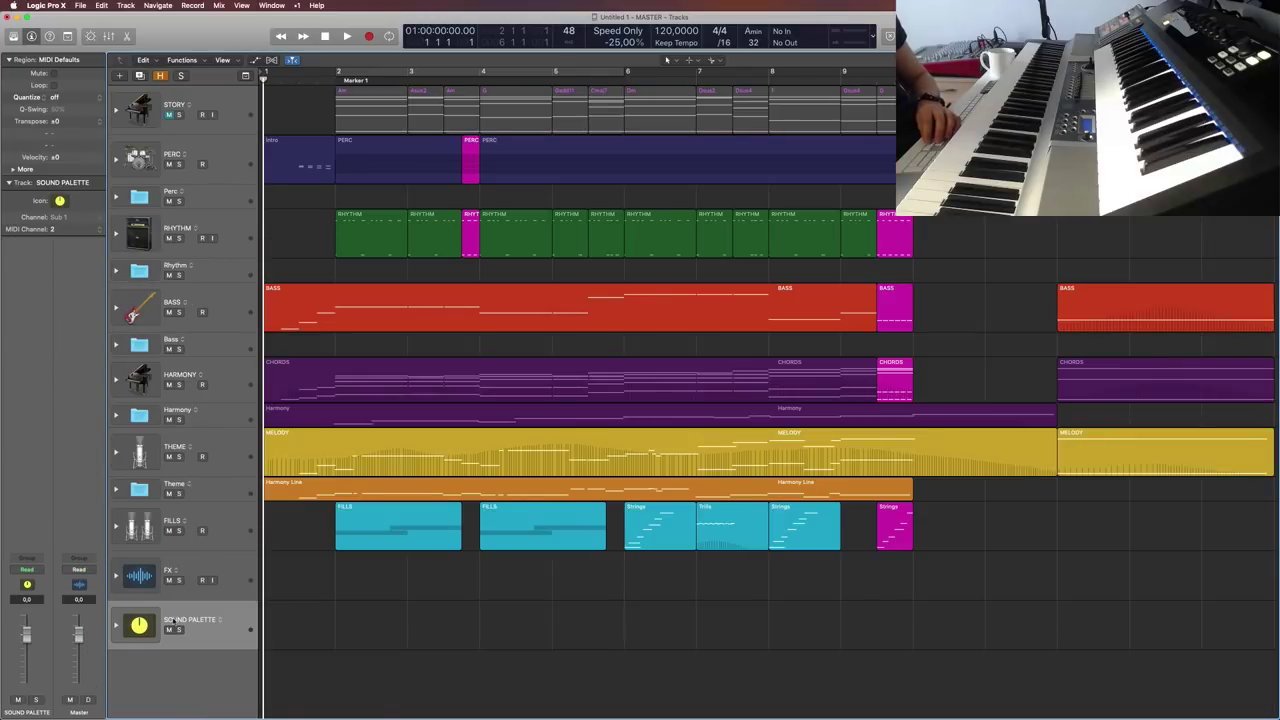
left_click(117, 626)
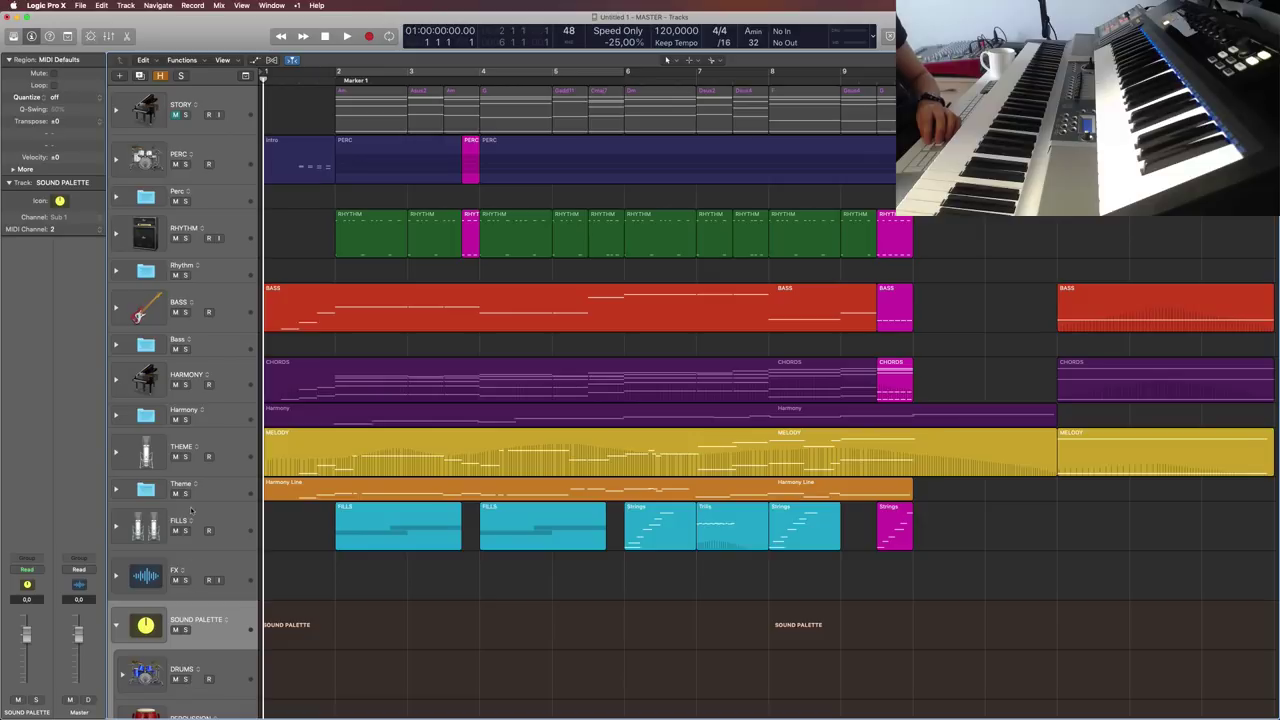
Step: Show the Bass Drum track inside the PERCUSSION group, close the group and review the remaining palette groups
scroll(196, 659, "down", 3)
left_click(122, 565)
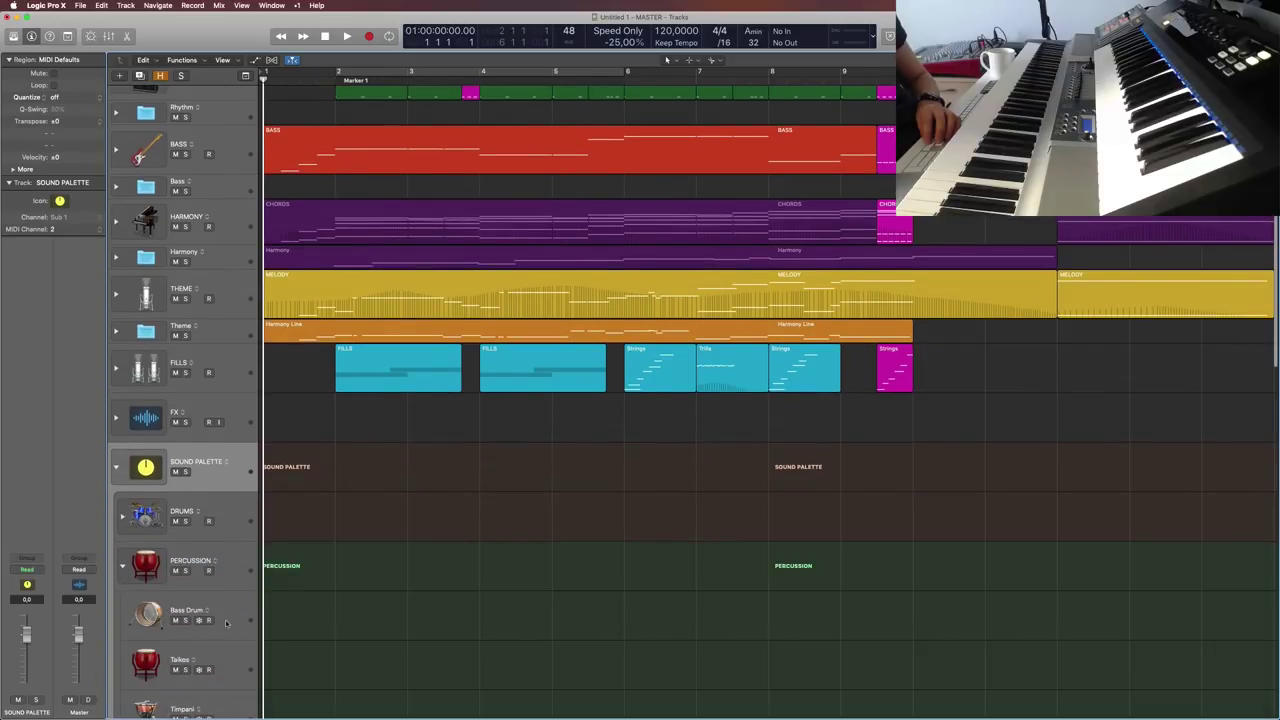
left_click(233, 623)
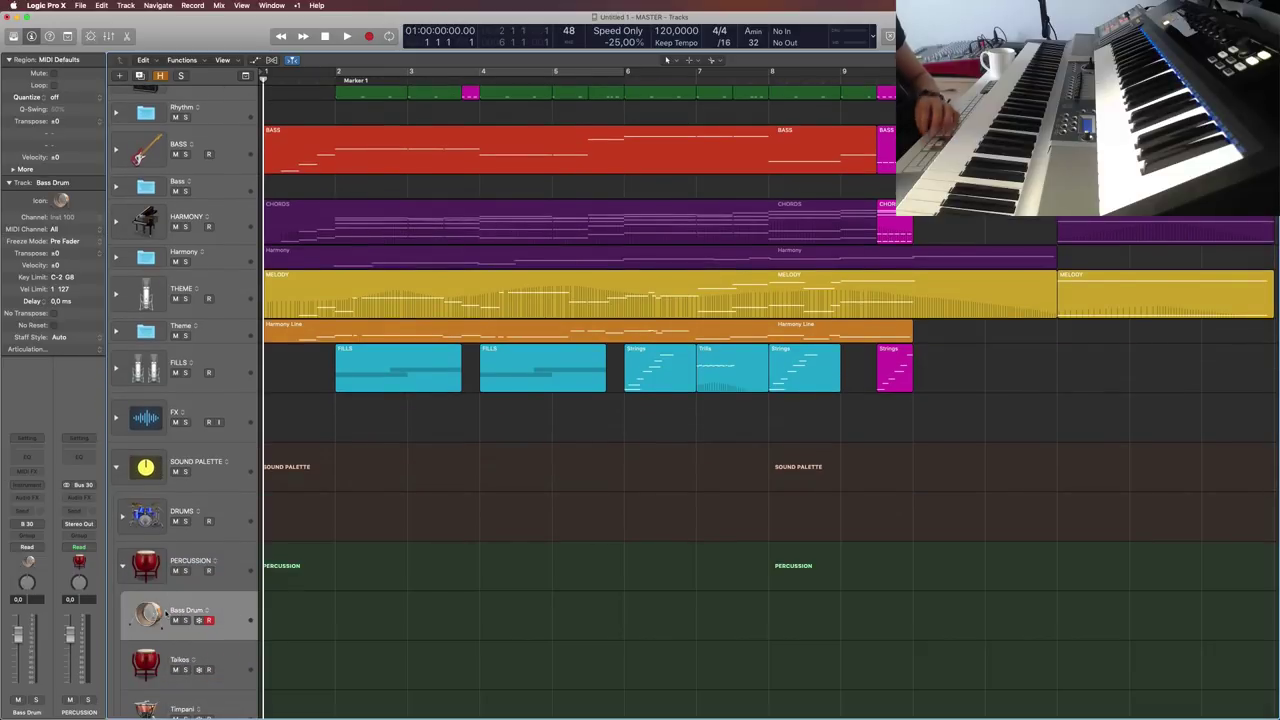
left_click(122, 566)
scroll(198, 567, "down", 10)
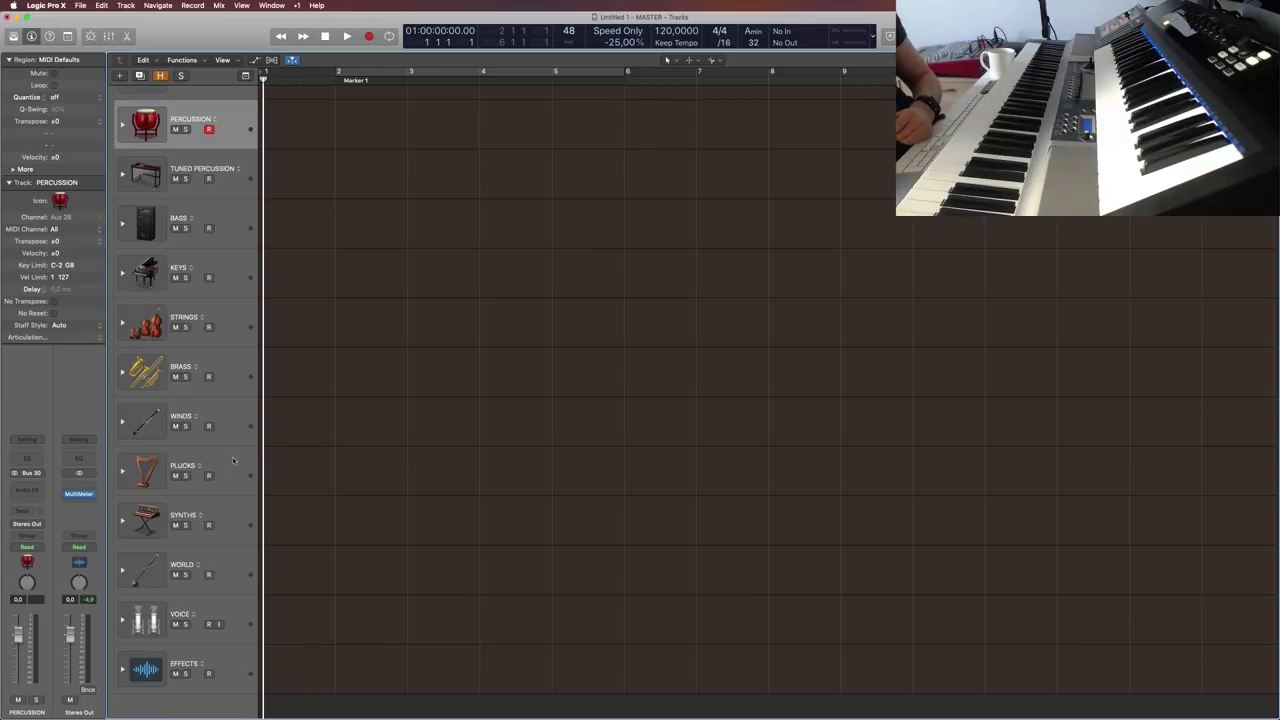
scroll(233, 459, "up", 6)
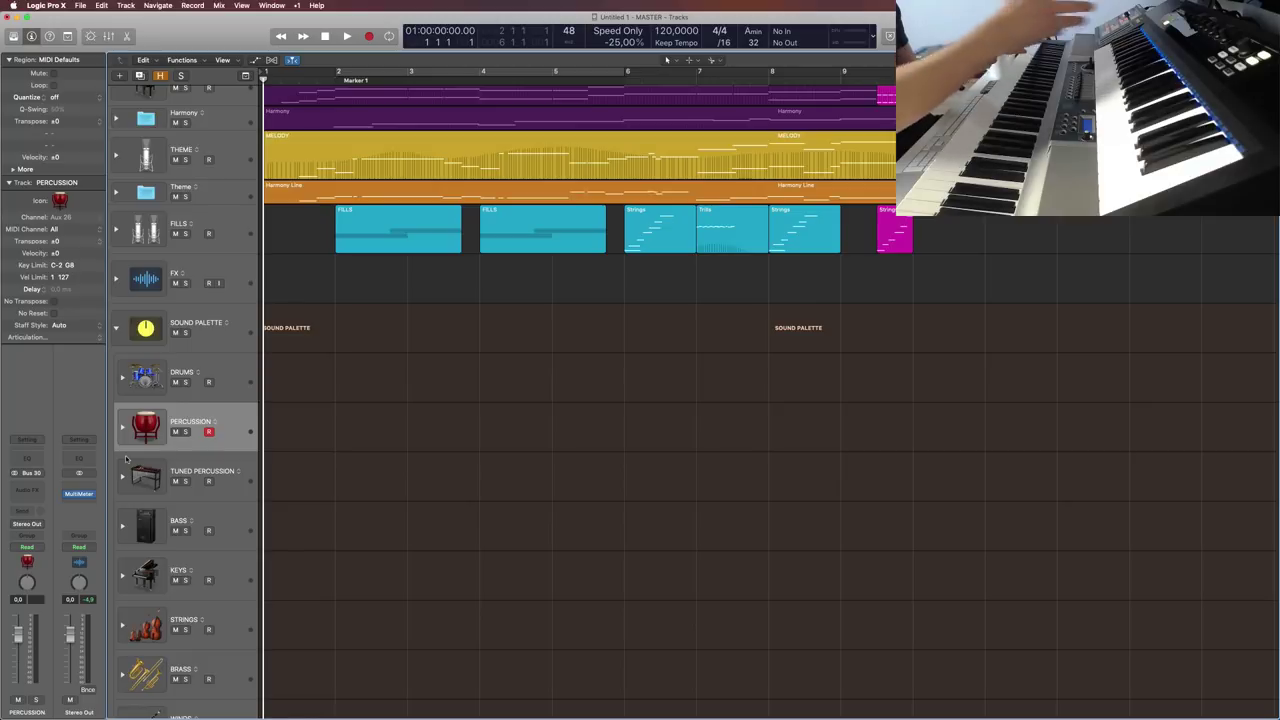
Step: Select the Bass Drum track in the PERCUSSION group, browse the Library's User Patches to 2) PERC > Bass Drum, and close the Library
left_click(122, 427)
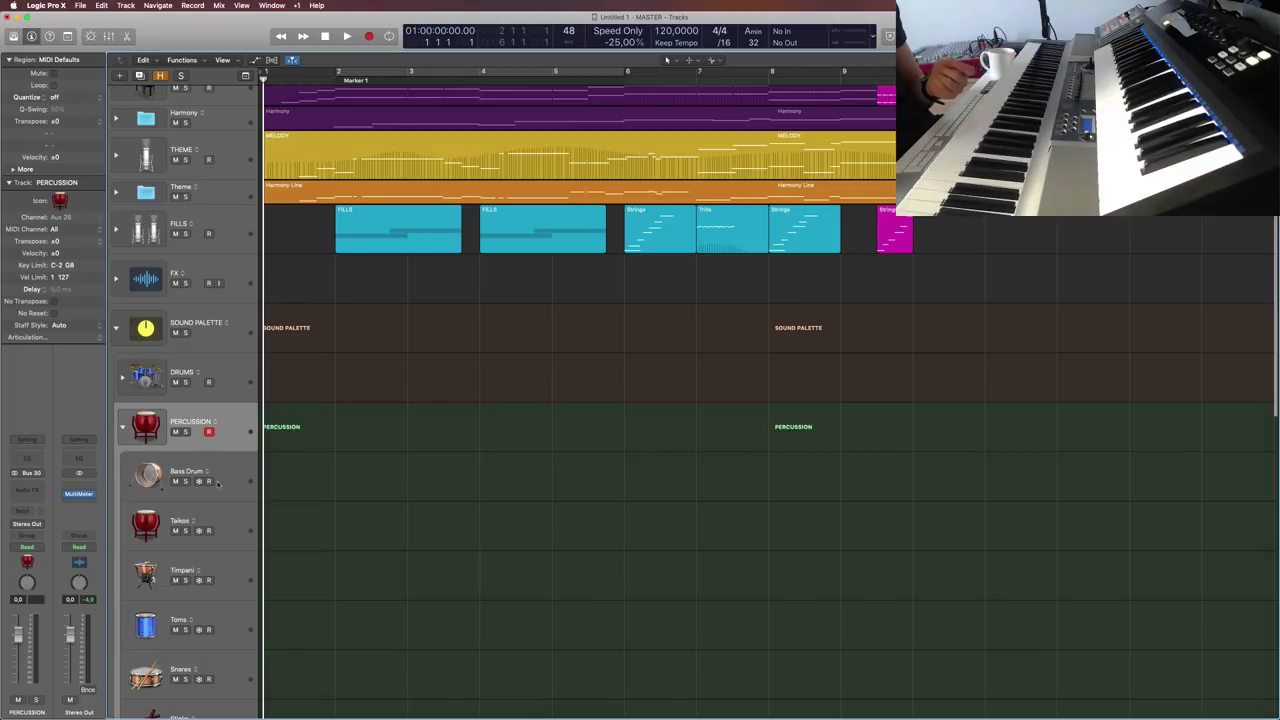
left_click(184, 479)
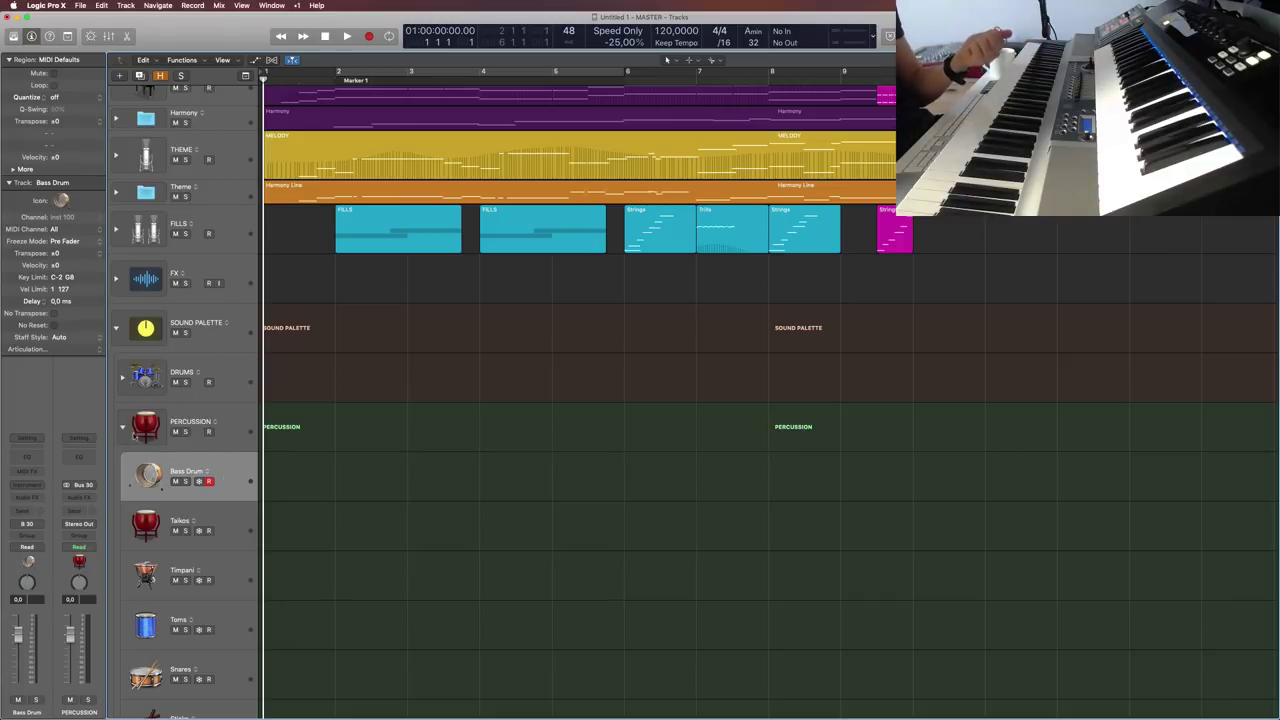
key("y")
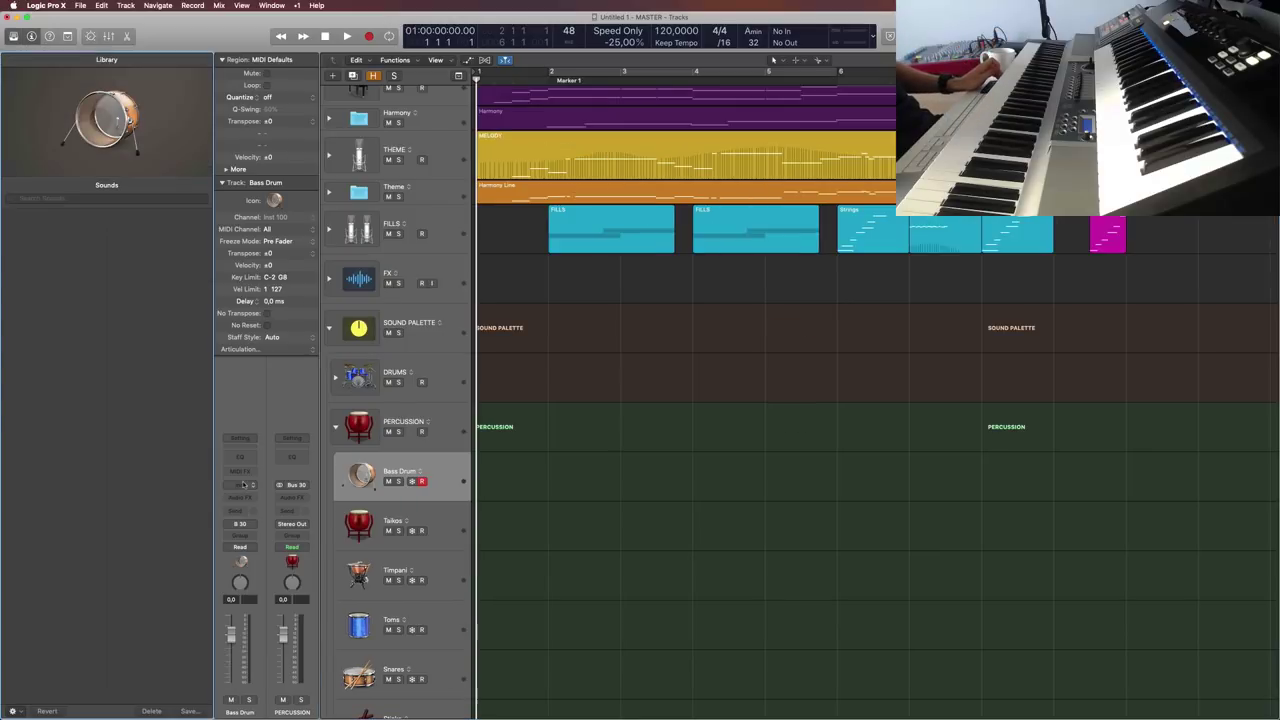
left_click(38, 215)
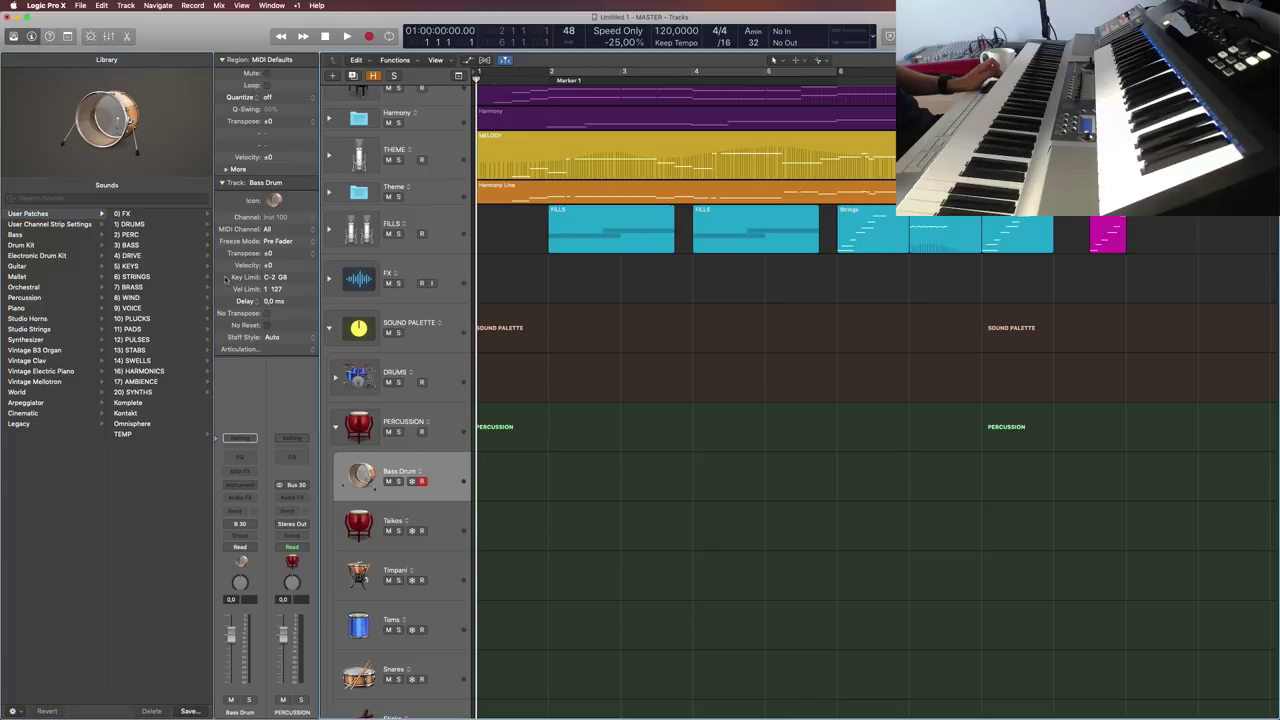
left_click(138, 235)
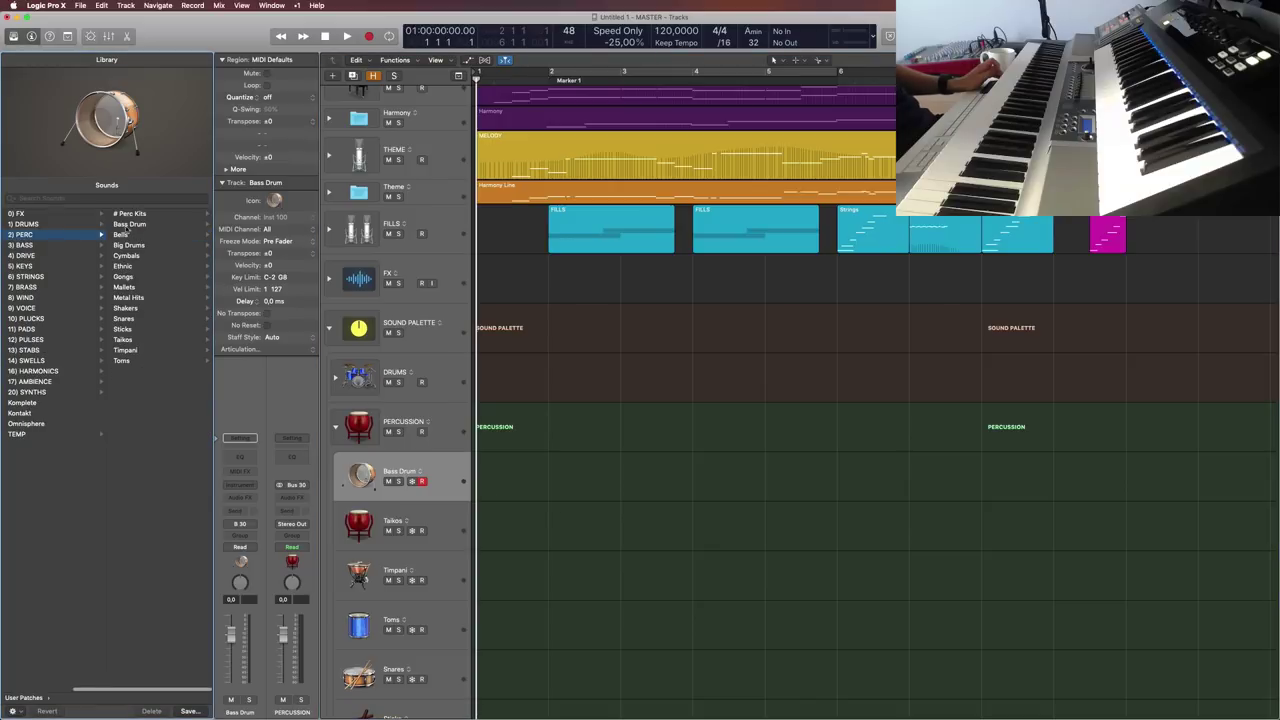
left_click(126, 227)
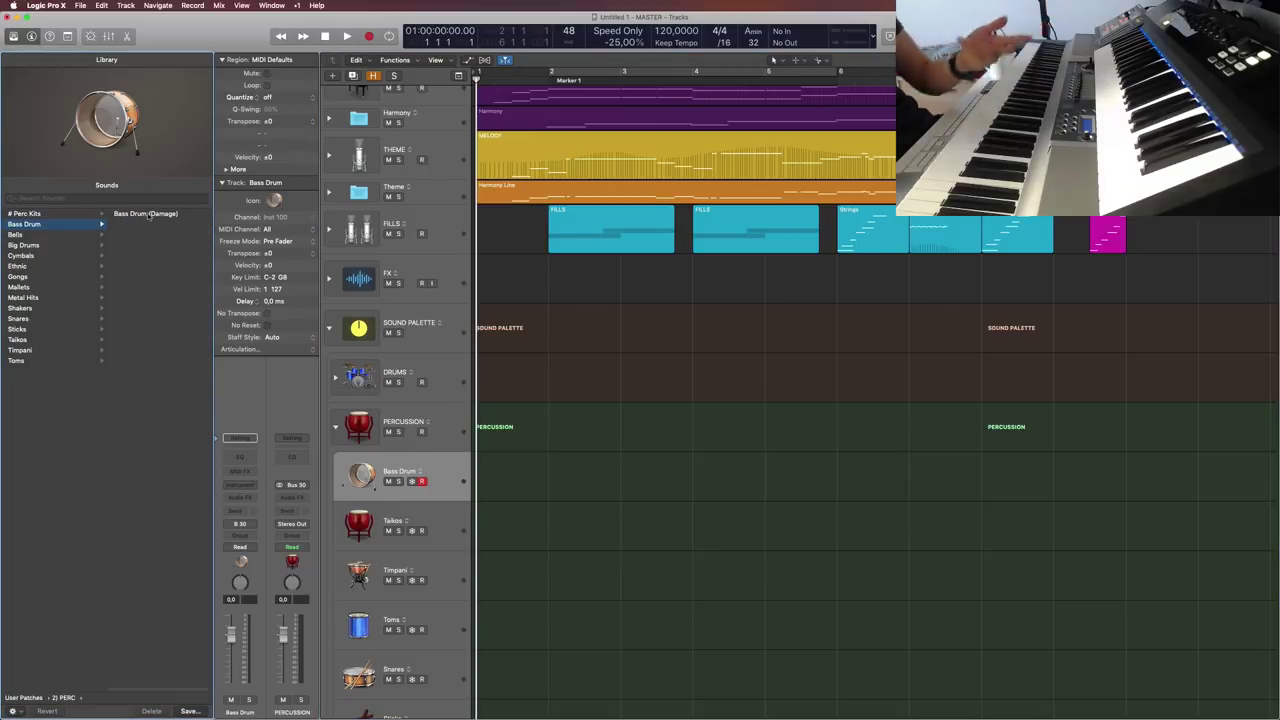
key("y")
key("y")
key("y")
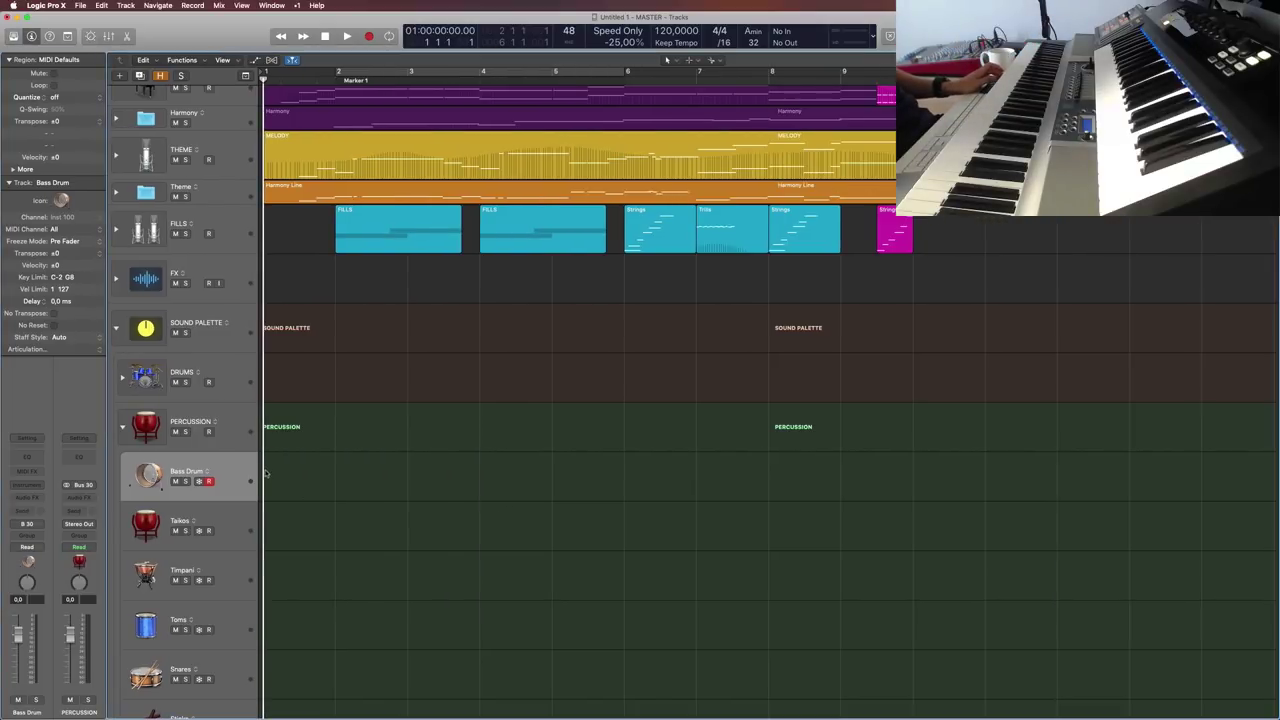
Step: Show the MIDI track inside the Perc folder below the PERC group, and close the folder
scroll(245, 460, "up", 5)
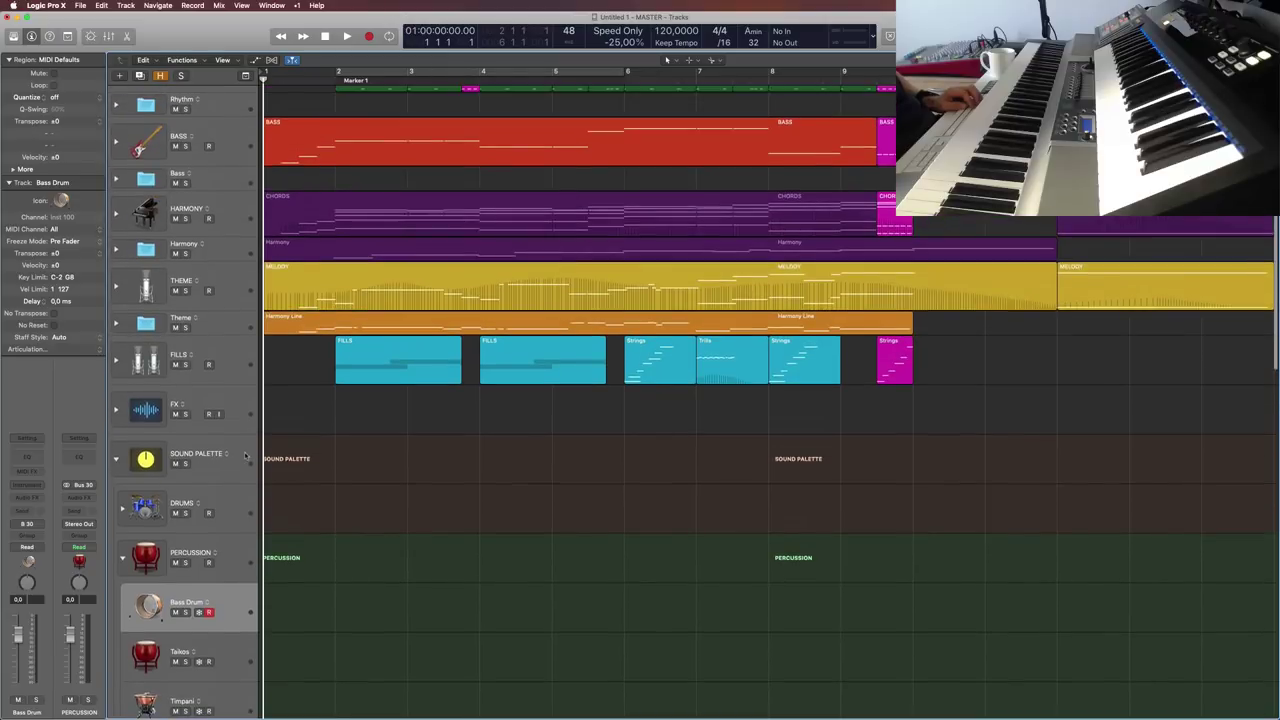
scroll(238, 610, "down", 7)
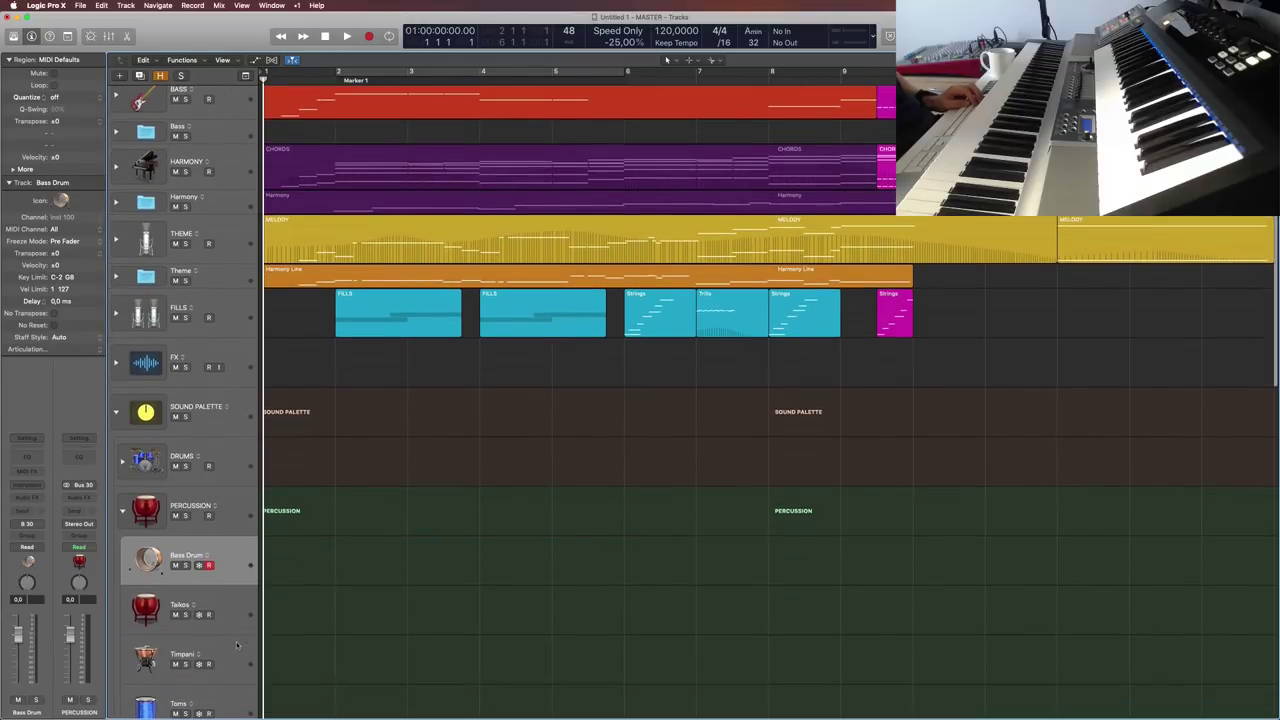
scroll(238, 574, "up", 10)
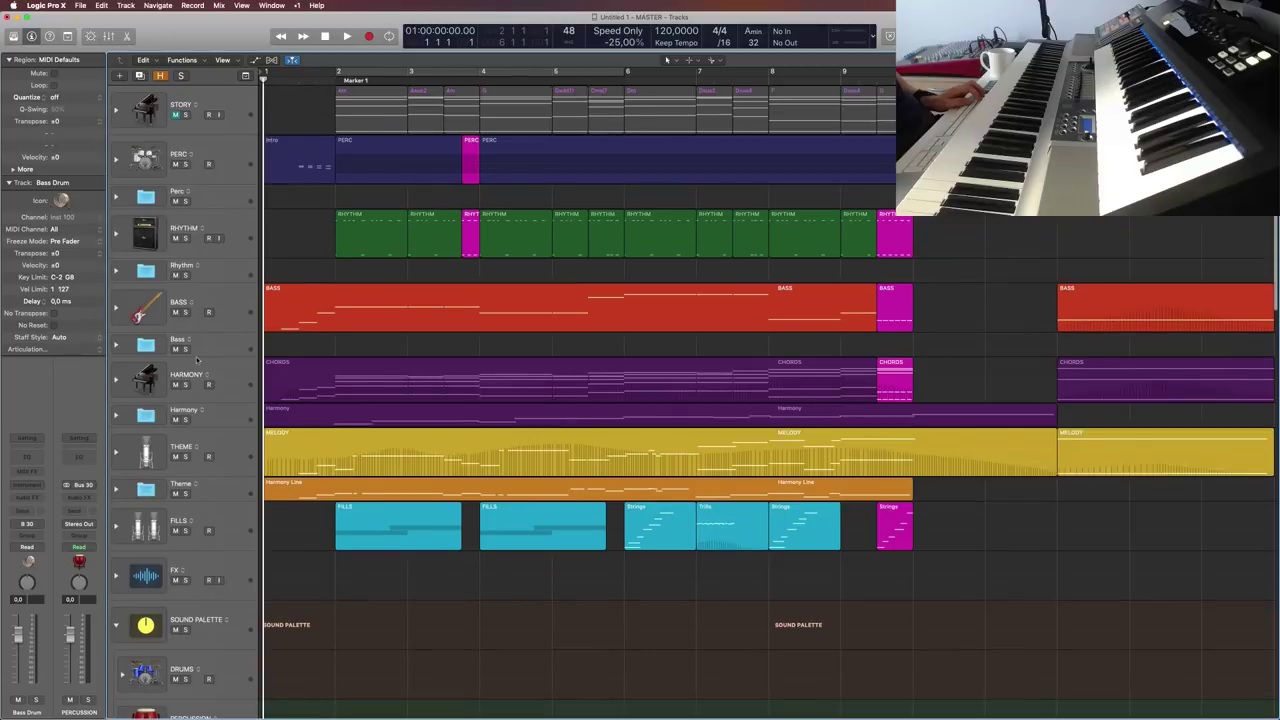
left_click(118, 199)
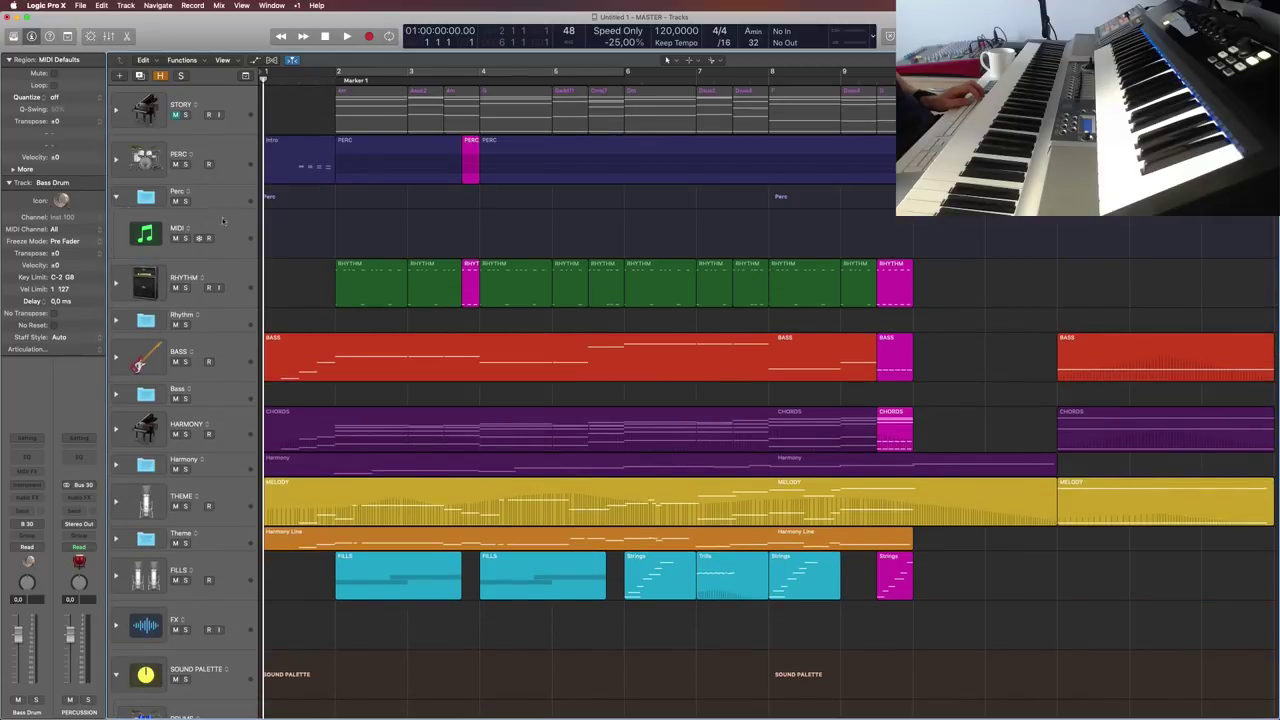
left_click(238, 225)
left_click(117, 199)
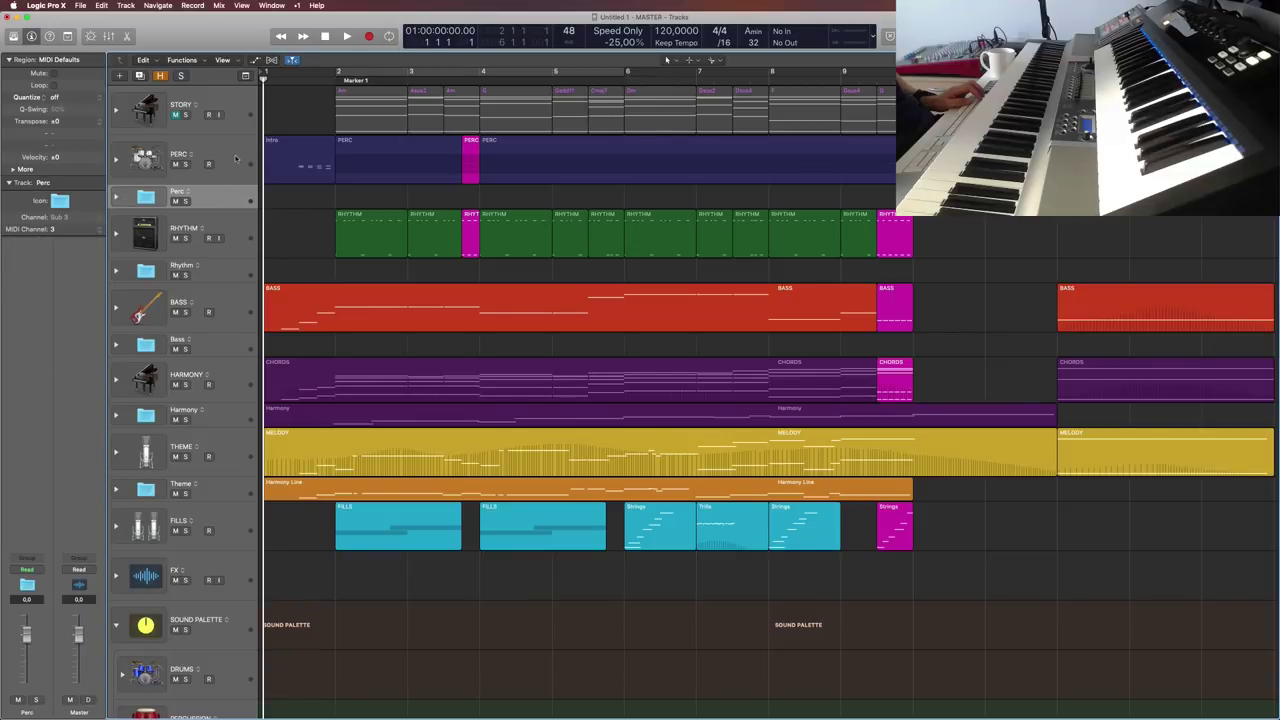
Step: Select the PERC group and the Perc folder in turn, then show the tracks inside PERC and close the group
left_click(238, 158)
left_click(236, 190)
left_click(239, 165)
left_click(291, 217)
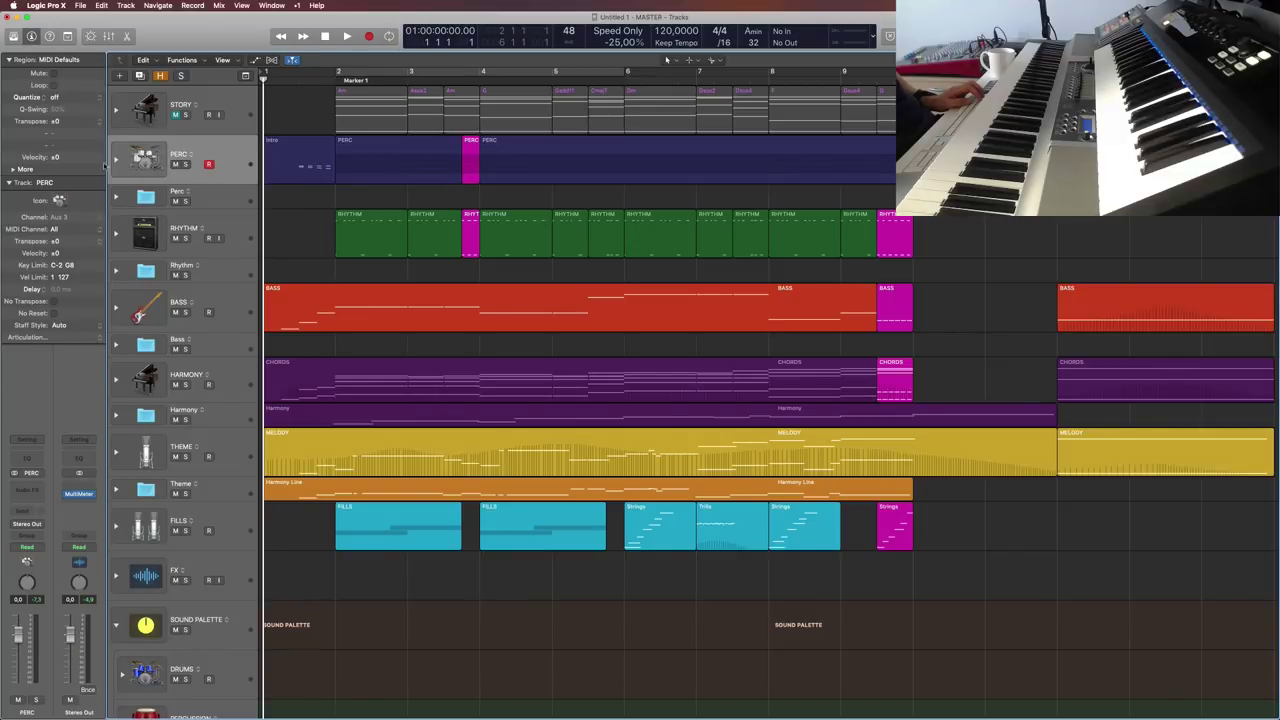
left_click(116, 159)
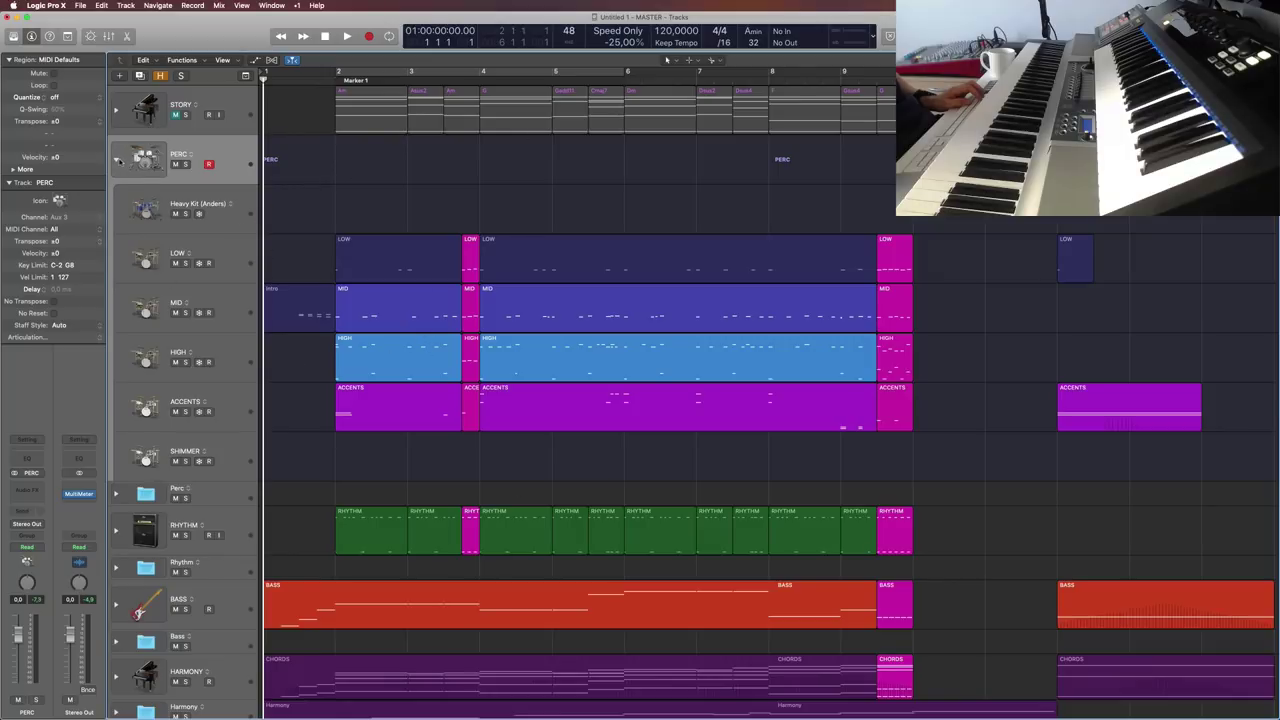
left_click(117, 160)
Step: Solo the PERC group and play a short passage from the middle of bar 1
left_click(185, 165)
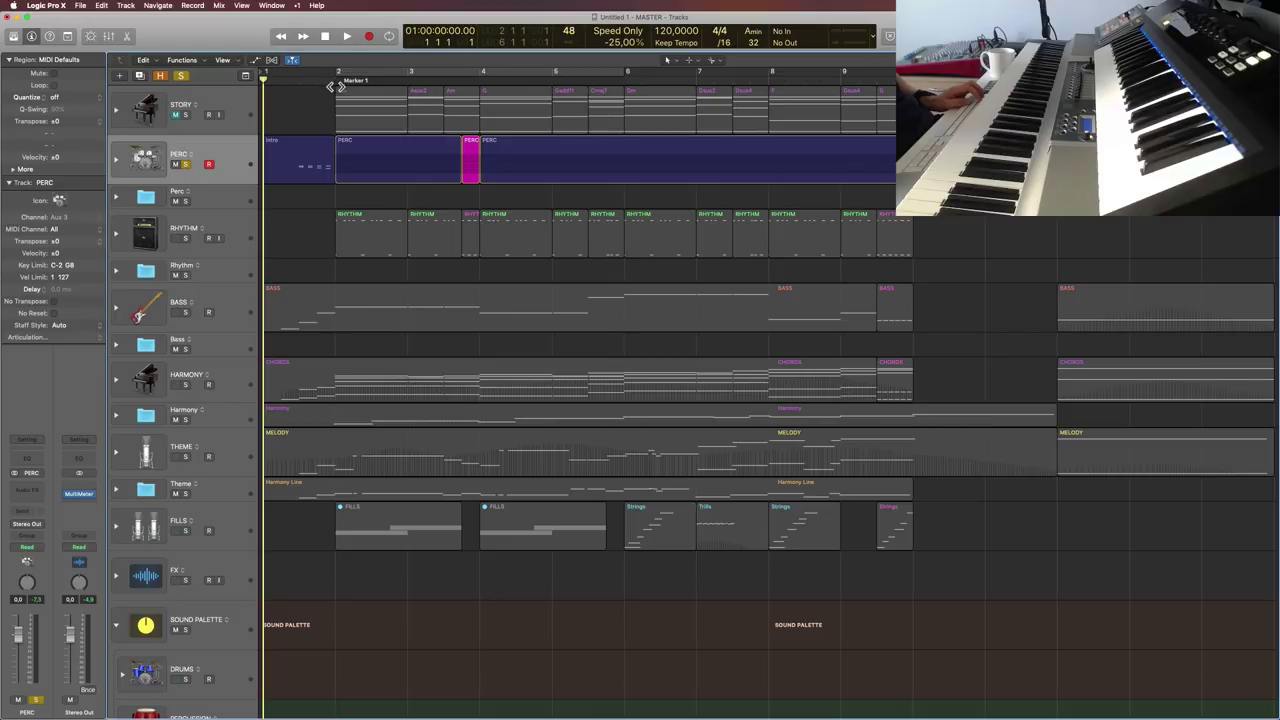
double_click(307, 87)
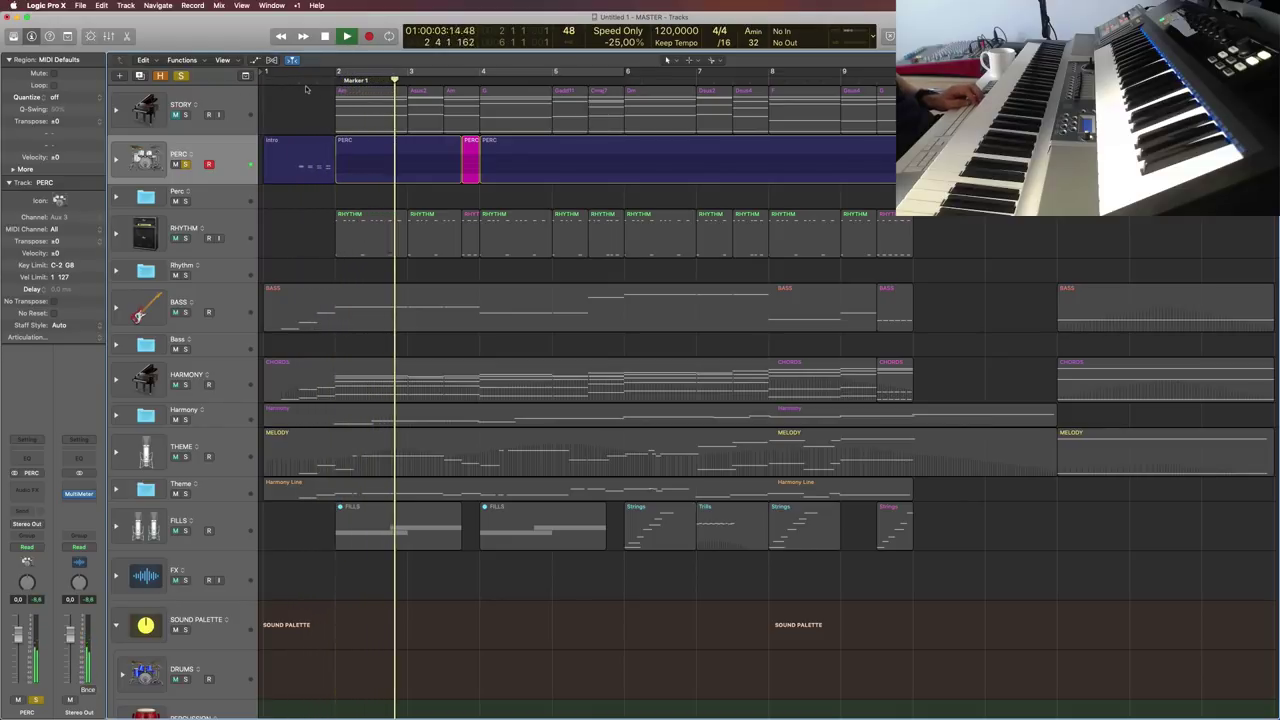
key("space")
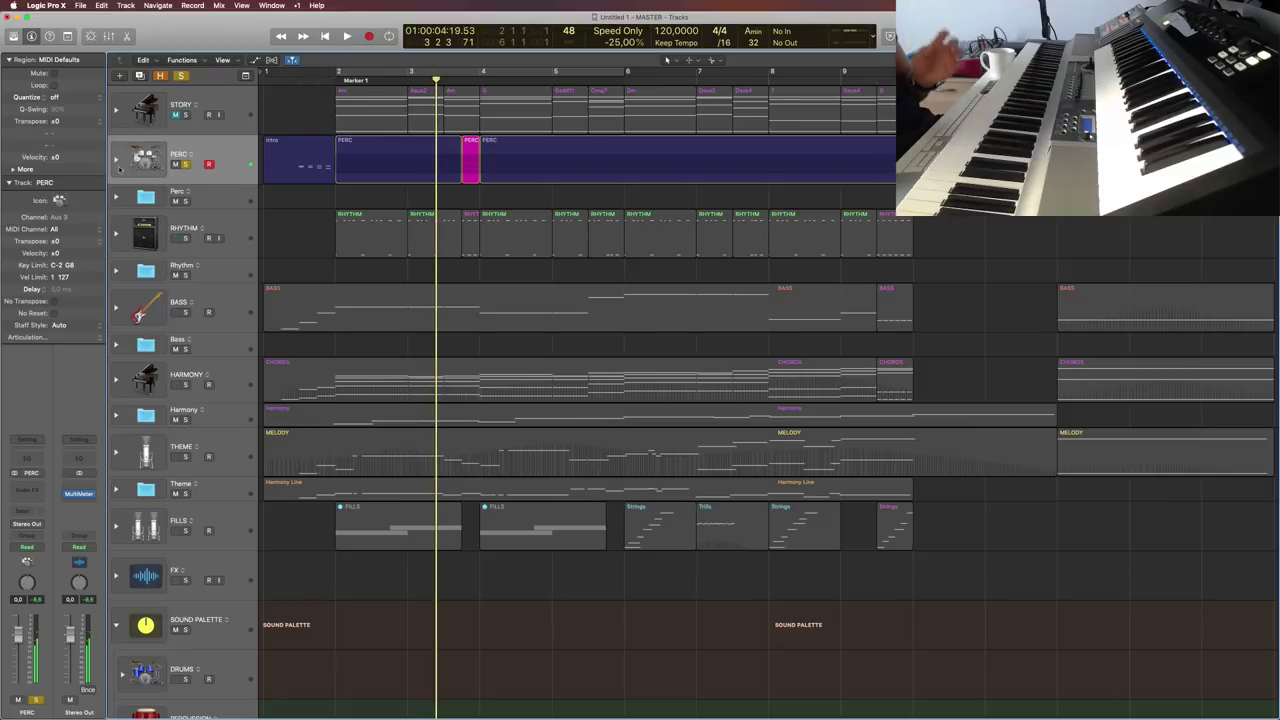
Step: Open the PERC group, step through its tracks from LOW to SHIMMER, then unsolo and close the group
left_click(116, 160)
left_click(230, 251)
left_click(232, 301)
left_click(234, 351)
left_click(235, 401)
left_click(237, 451)
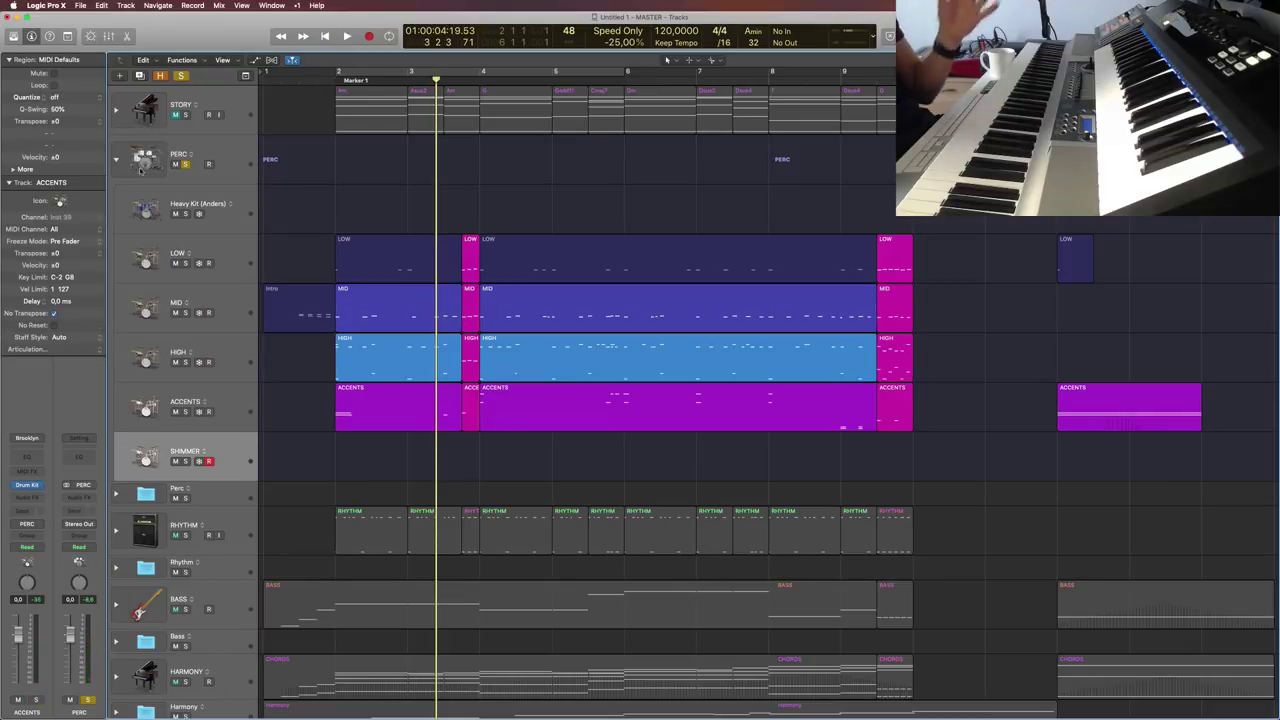
left_click(184, 163)
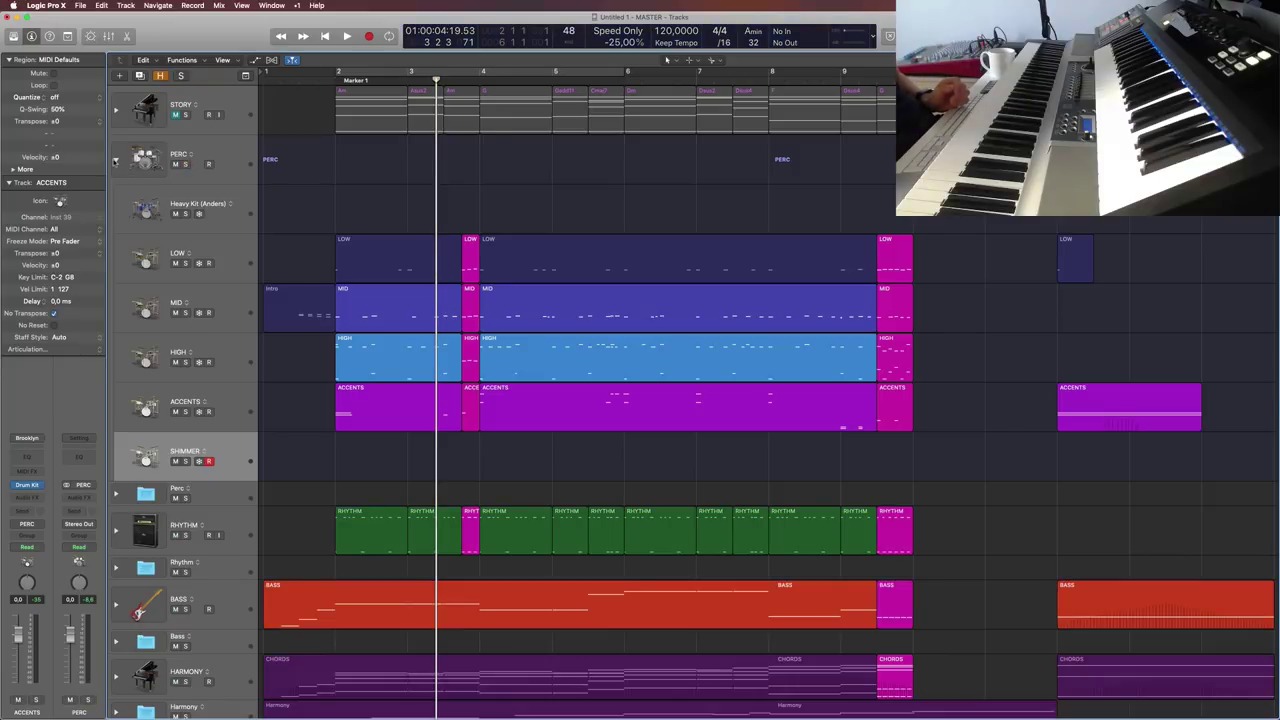
left_click(115, 160)
Step: Close the PERC group, open the Perc folder below it and select its MIDI track
left_click(160, 196)
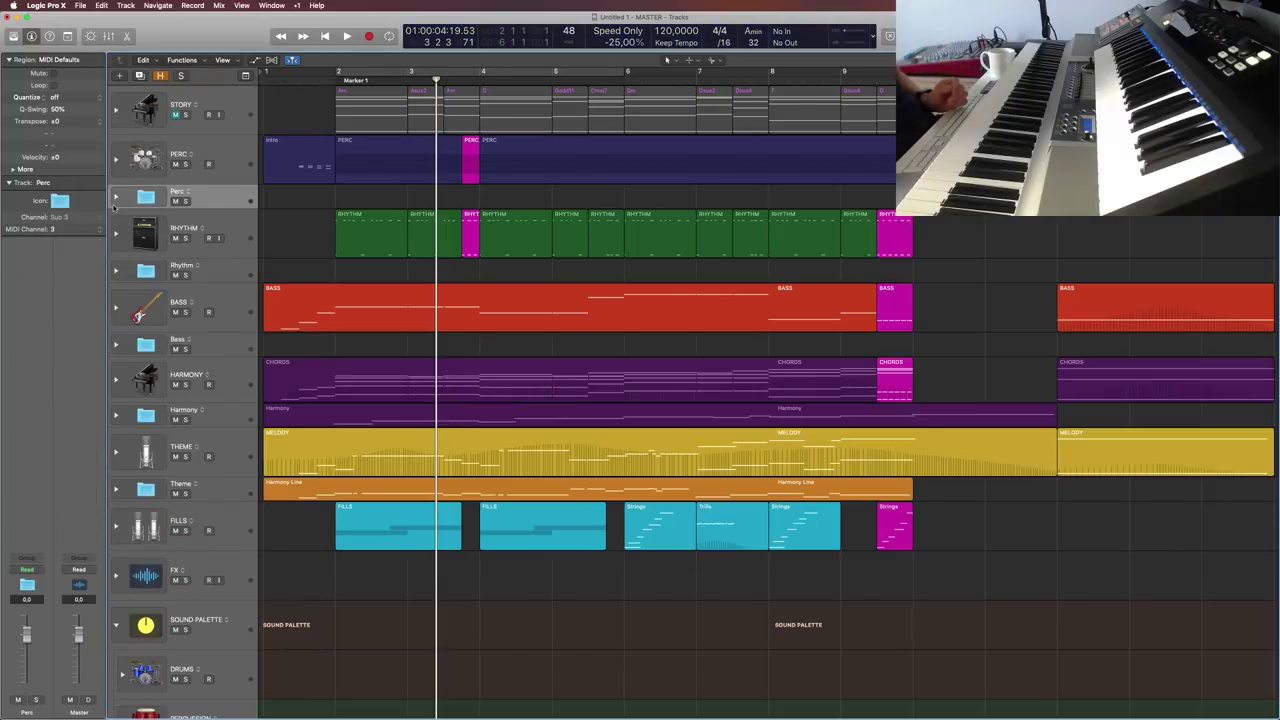
left_click(115, 198)
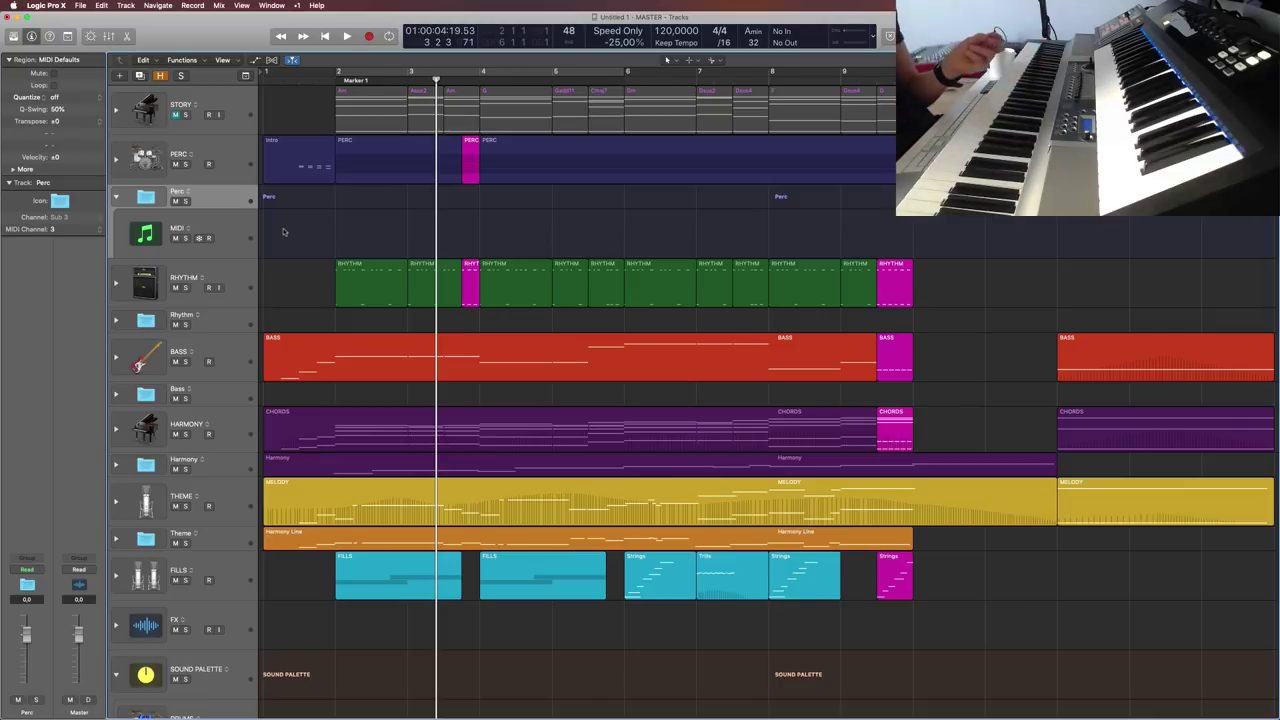
left_click(238, 232)
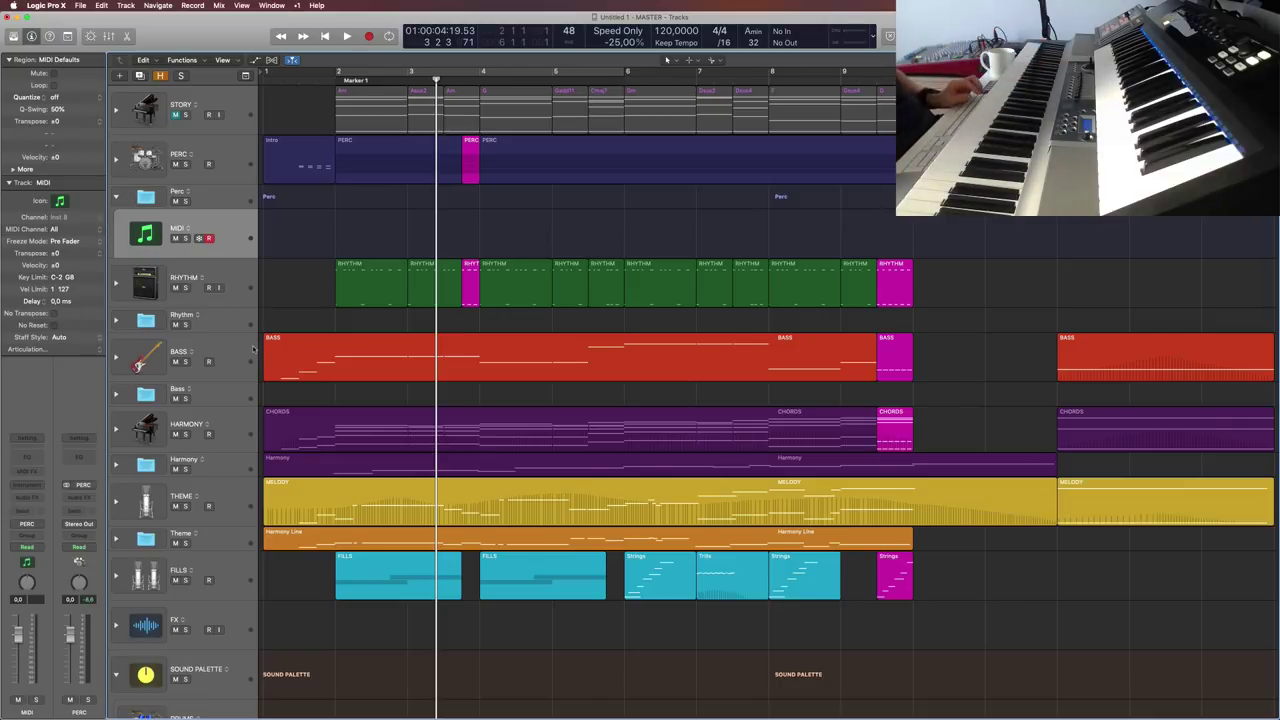
Step: Look over the PERCUSSION tracks in the sound palette, then select the Rhythm and Bass folders in turn
scroll(261, 476, "down", 2)
scroll(261, 476, "down", 10)
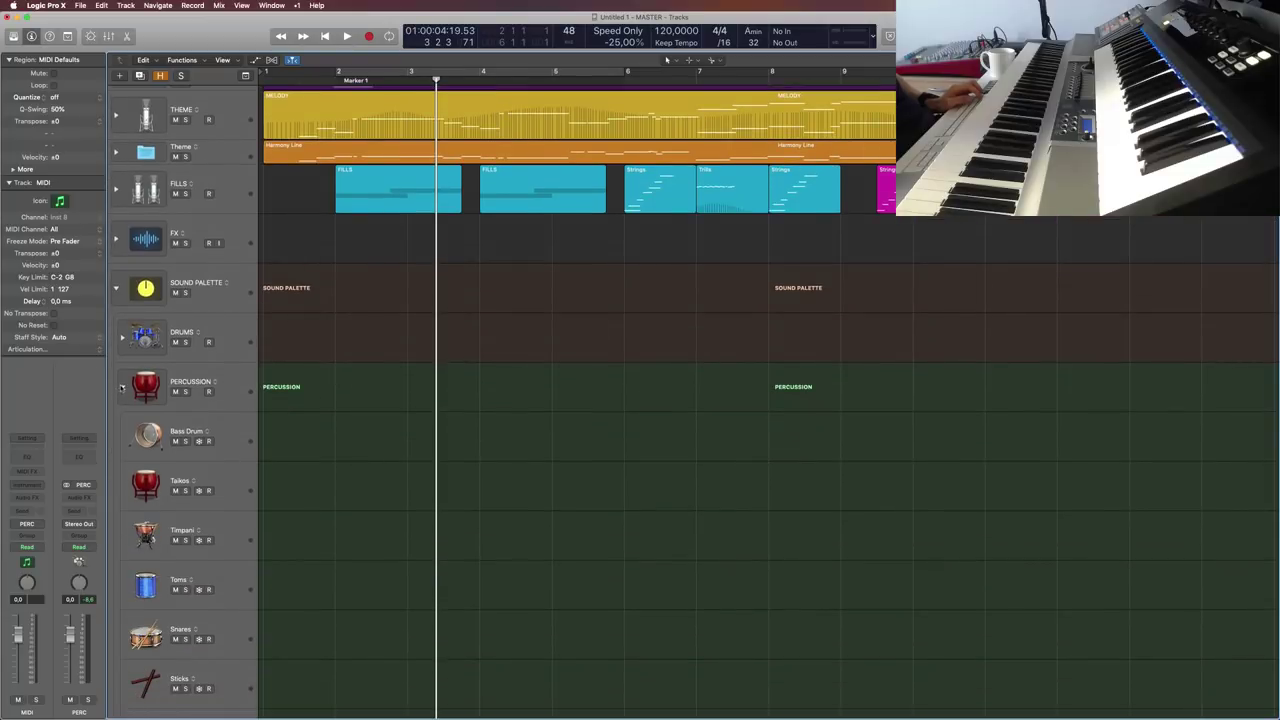
scroll(169, 438, "down", 7)
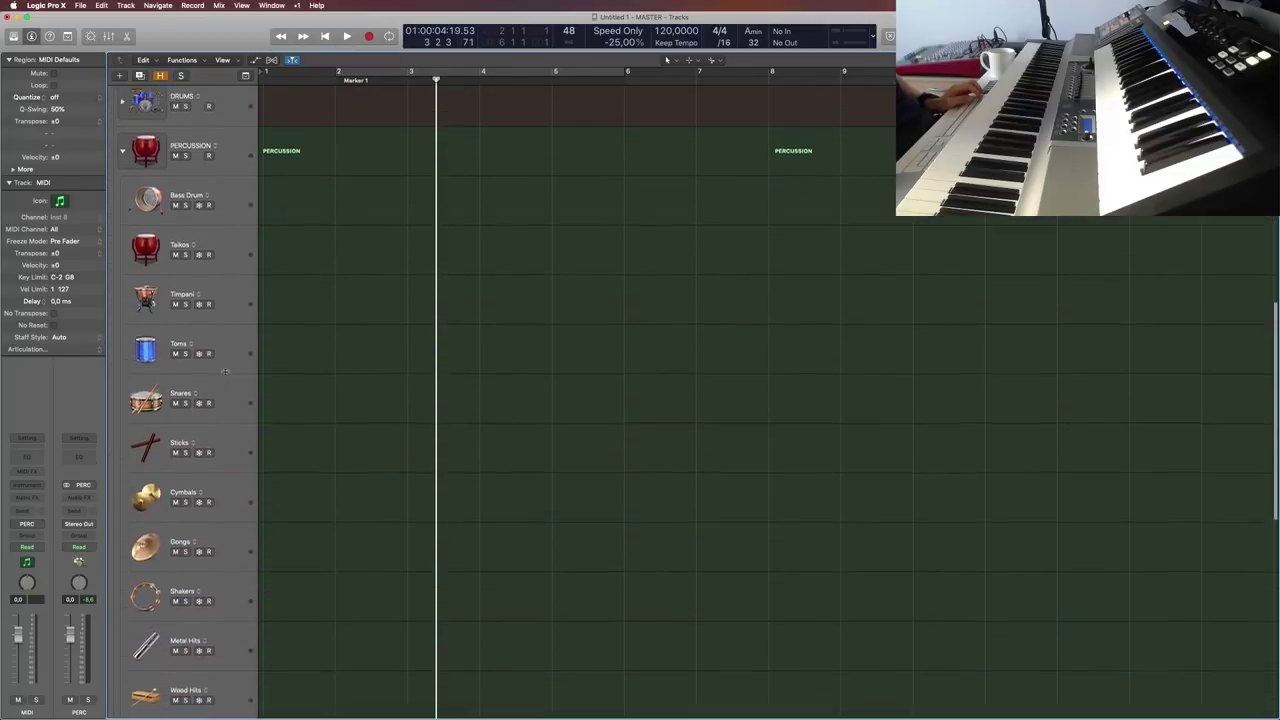
scroll(213, 208, "up", 17)
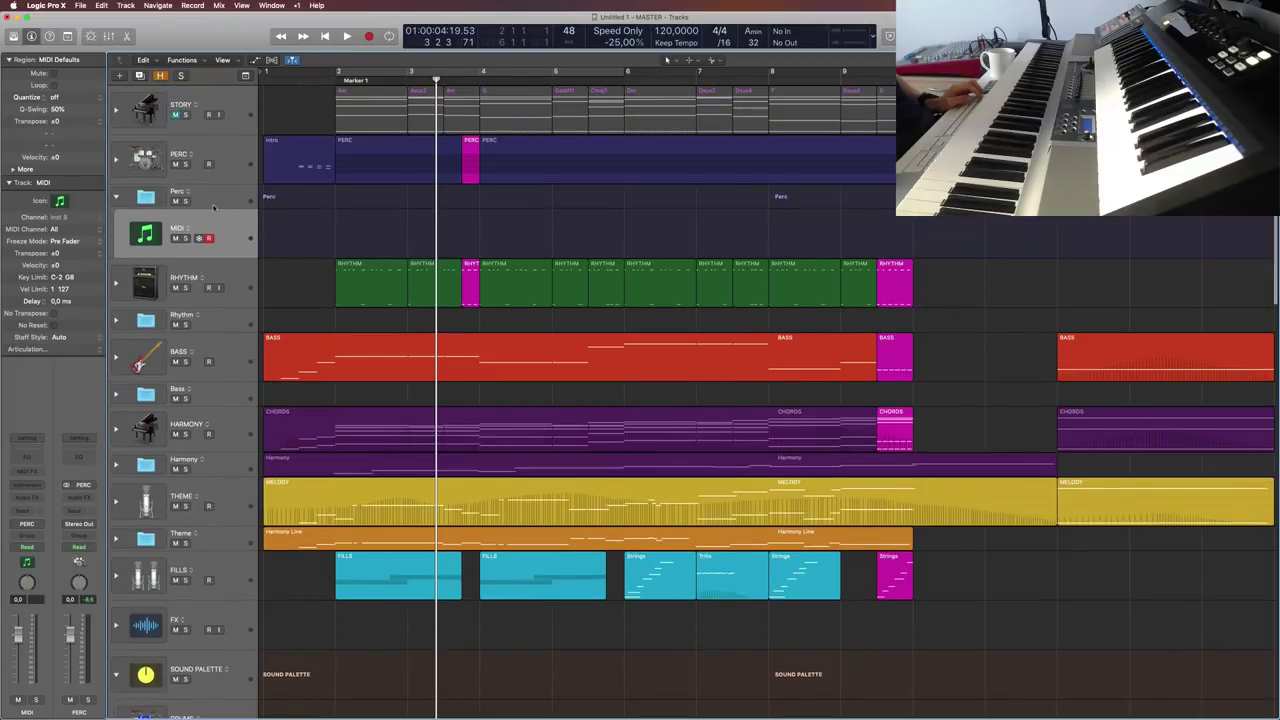
left_click(237, 323)
left_click(235, 397)
Step: Move the percussion tracks from Bass Drum to Wood Hits out of the sound palette into the Perc folder, above its MIDI track
scroll(235, 397, "down", 15)
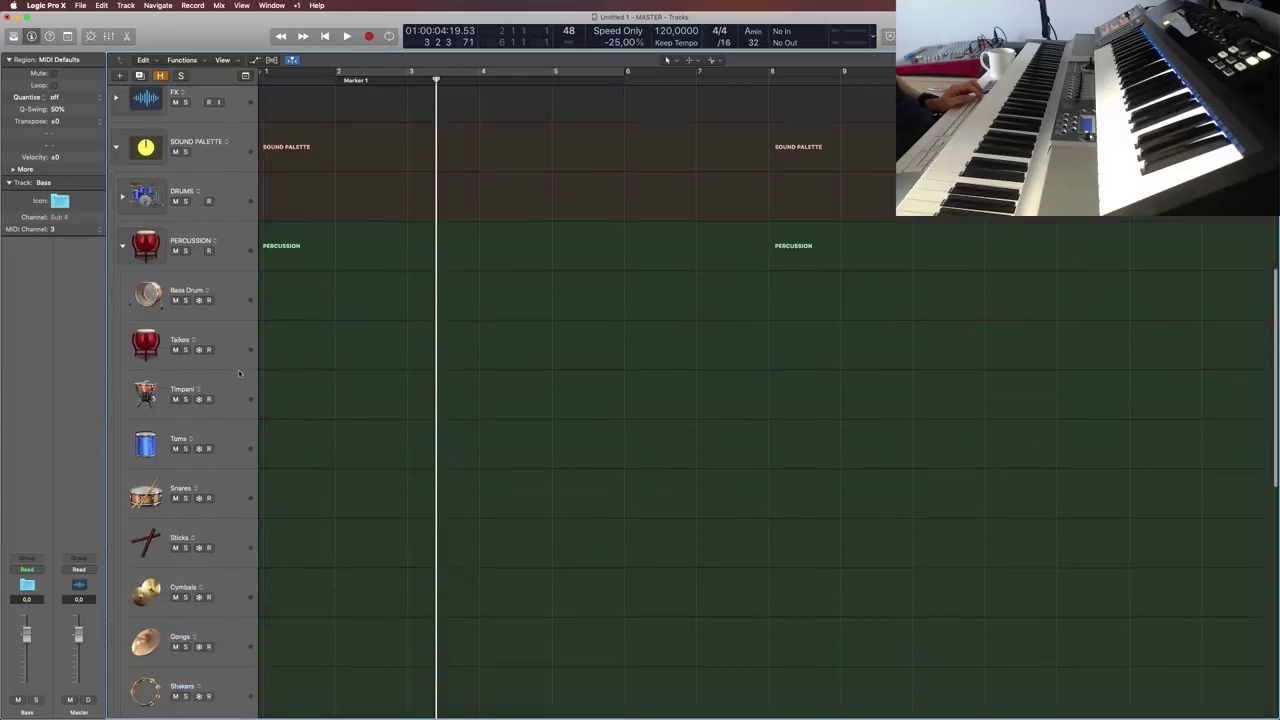
scroll(240, 330, "up", 1)
left_click(245, 311)
scroll(247, 312, "down", 4)
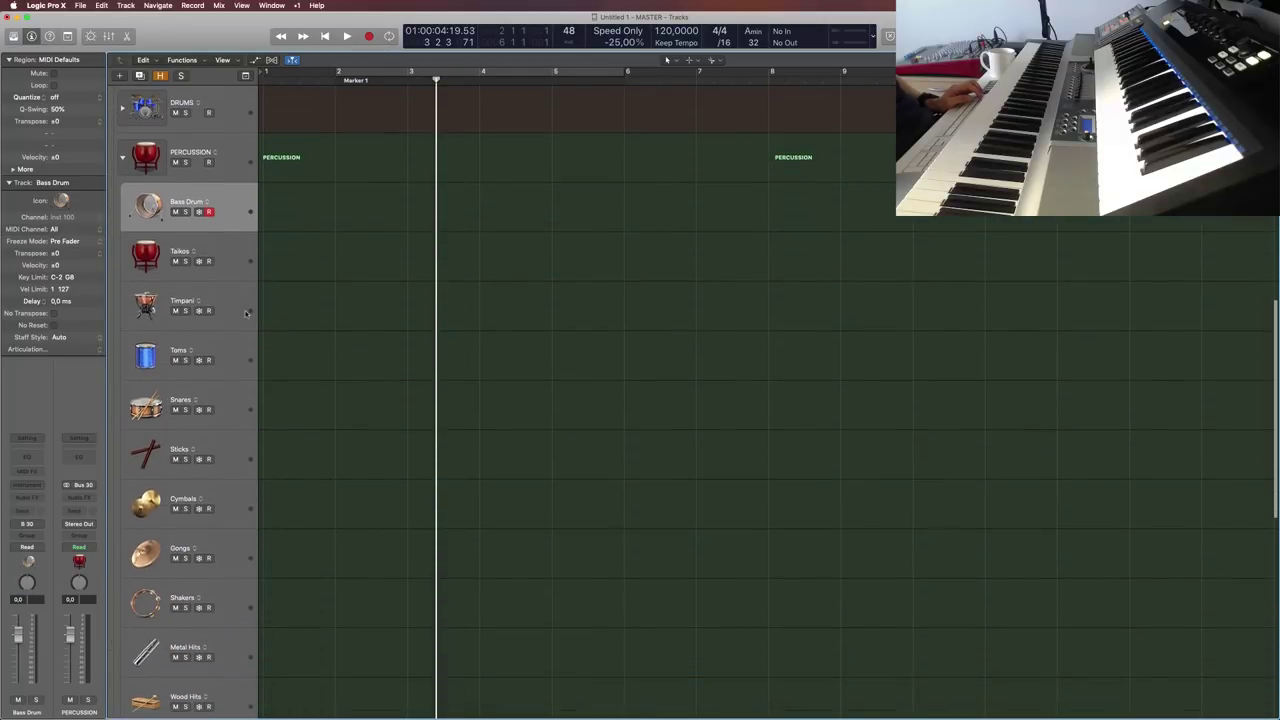
scroll(243, 436, "down", 6)
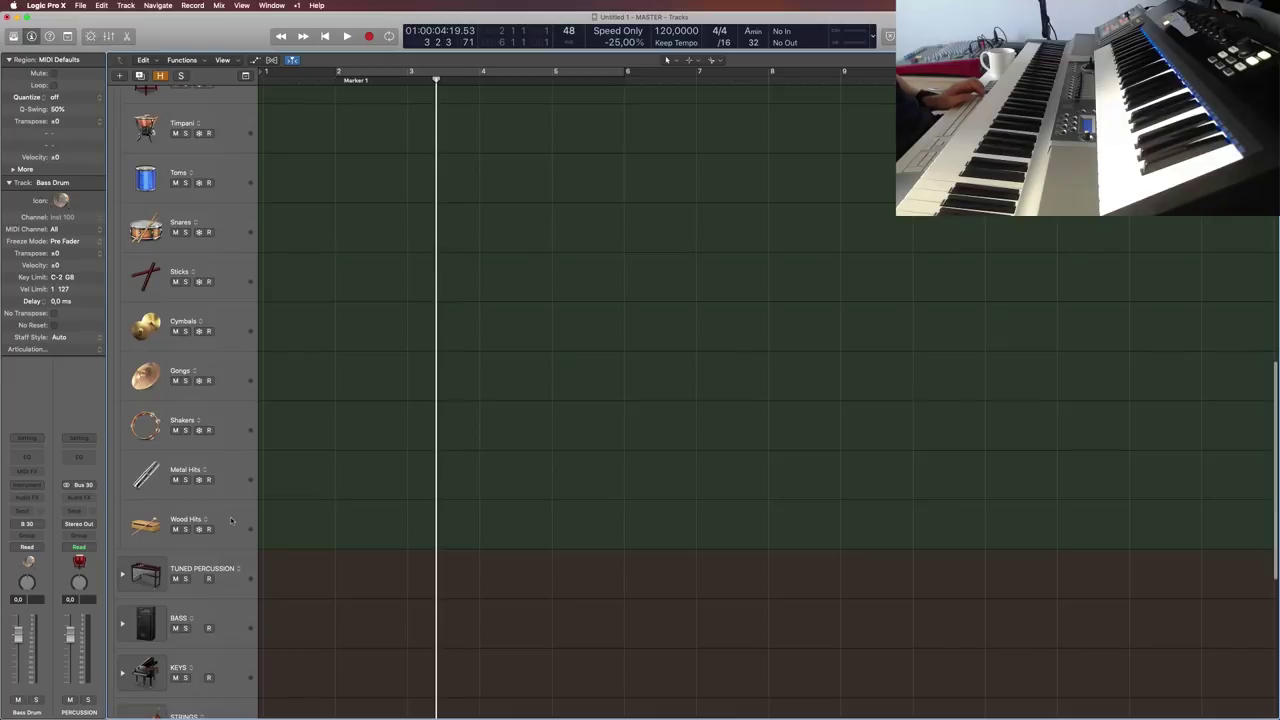
scroll(238, 500, "up", 18)
left_click_drag(236, 530, 236, 228)
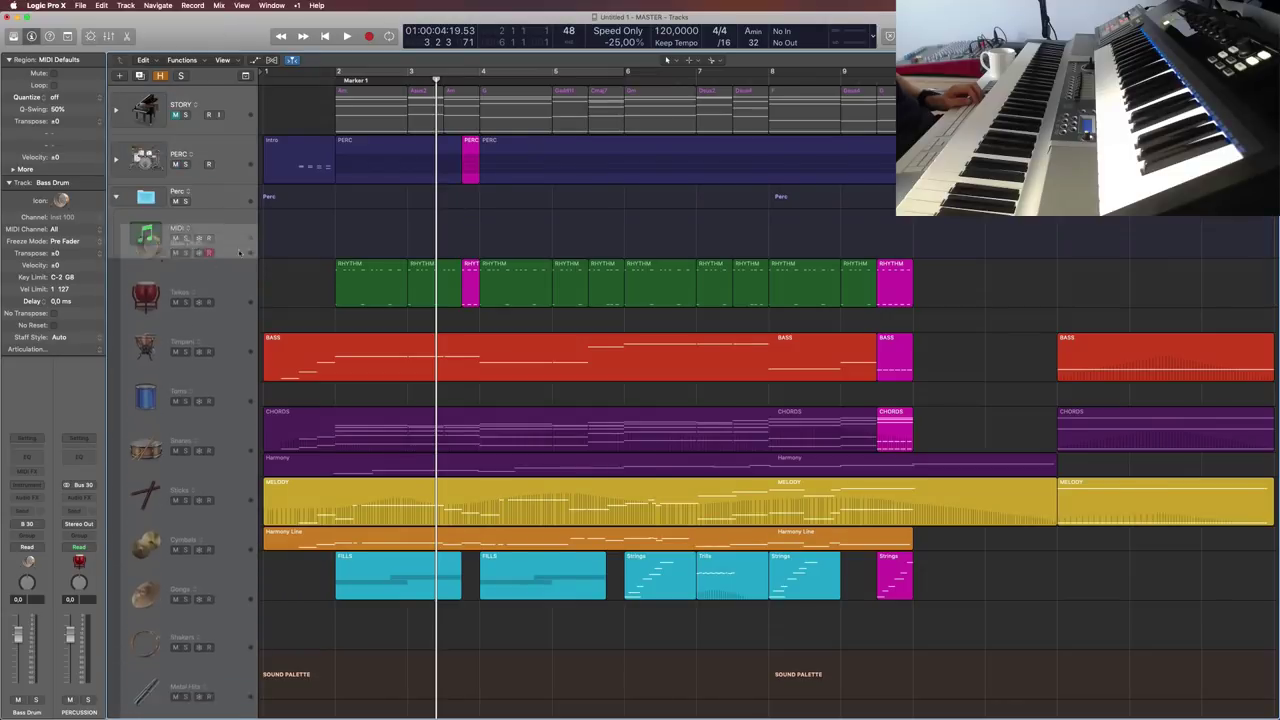
Step: Adjust the track heights and widen the track headers to review the percussion tracks inside the Perc folder
scroll(374, 357, "down", 3)
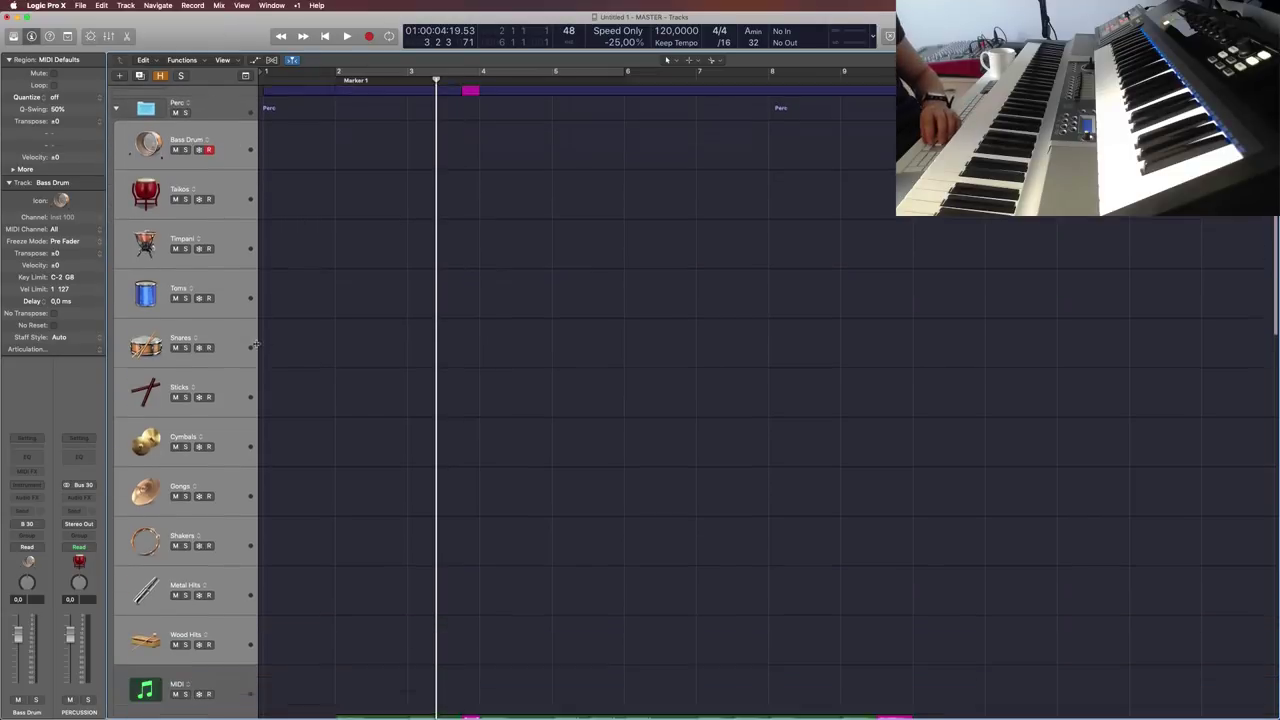
scroll(383, 362, "down", 4)
scroll(383, 362, "down", 3)
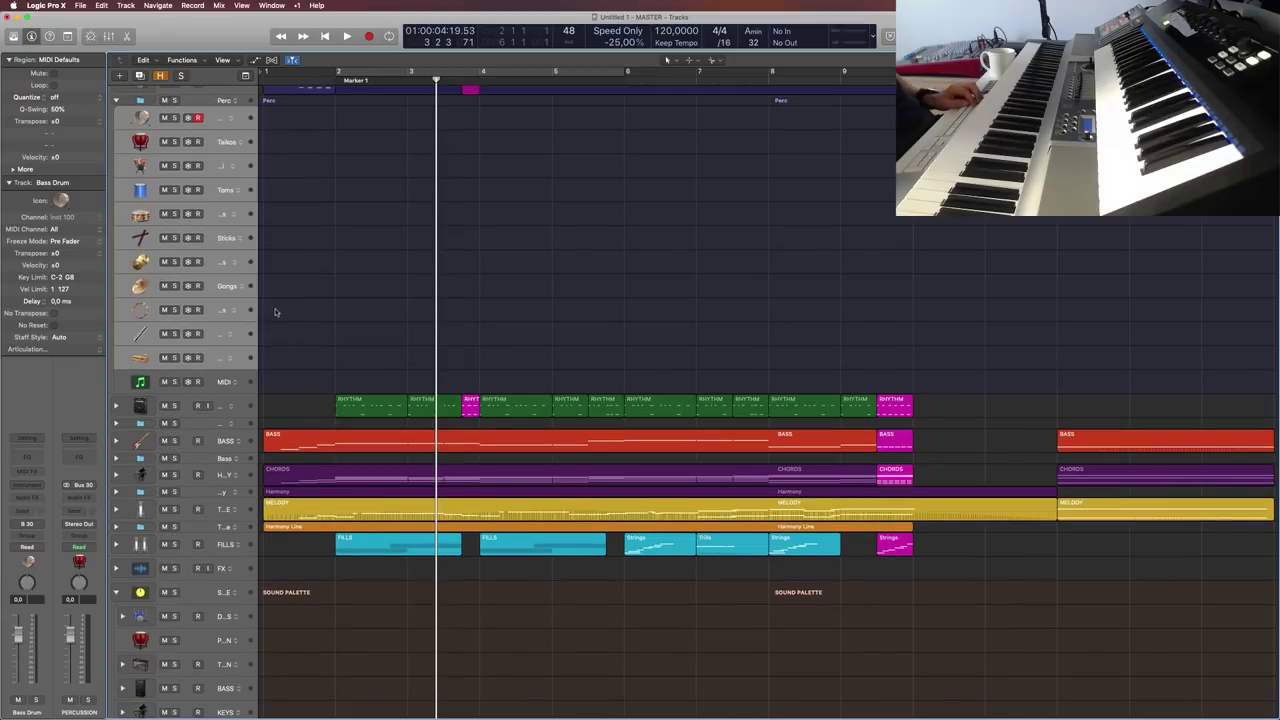
left_click_drag(257, 307, 459, 309)
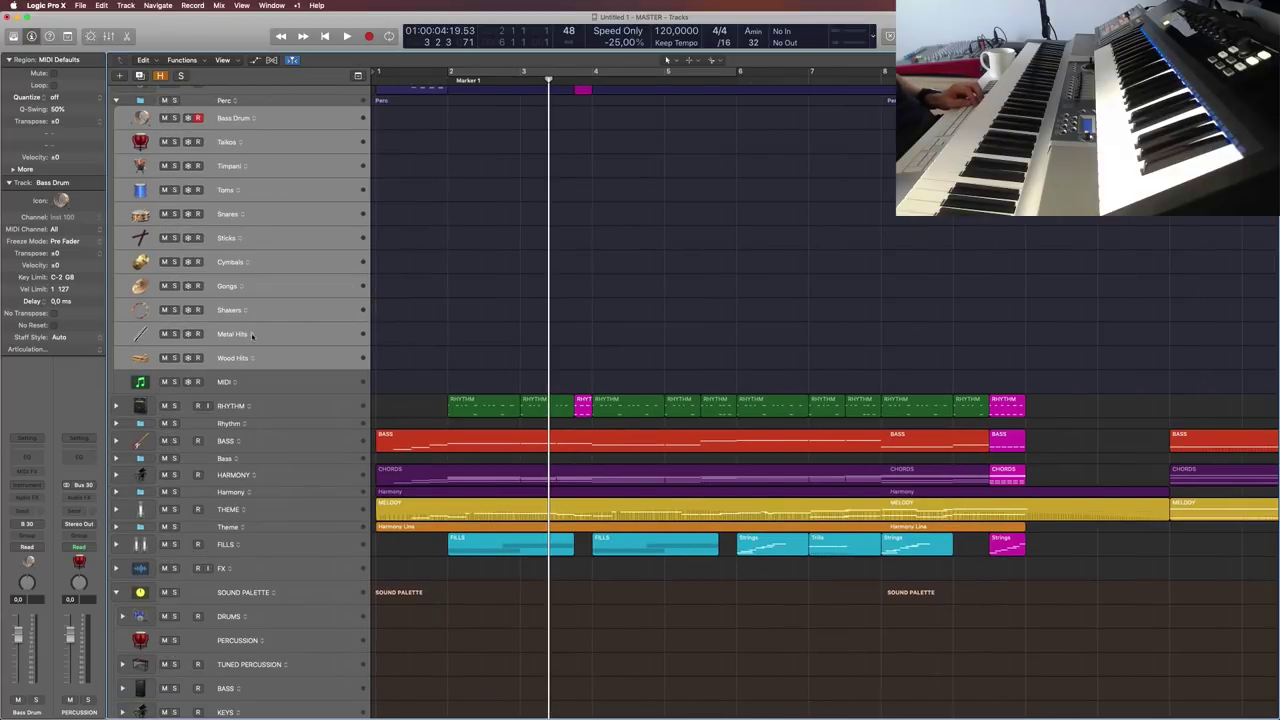
scroll(270, 310, "down", 3)
scroll(290, 285, "up", 4)
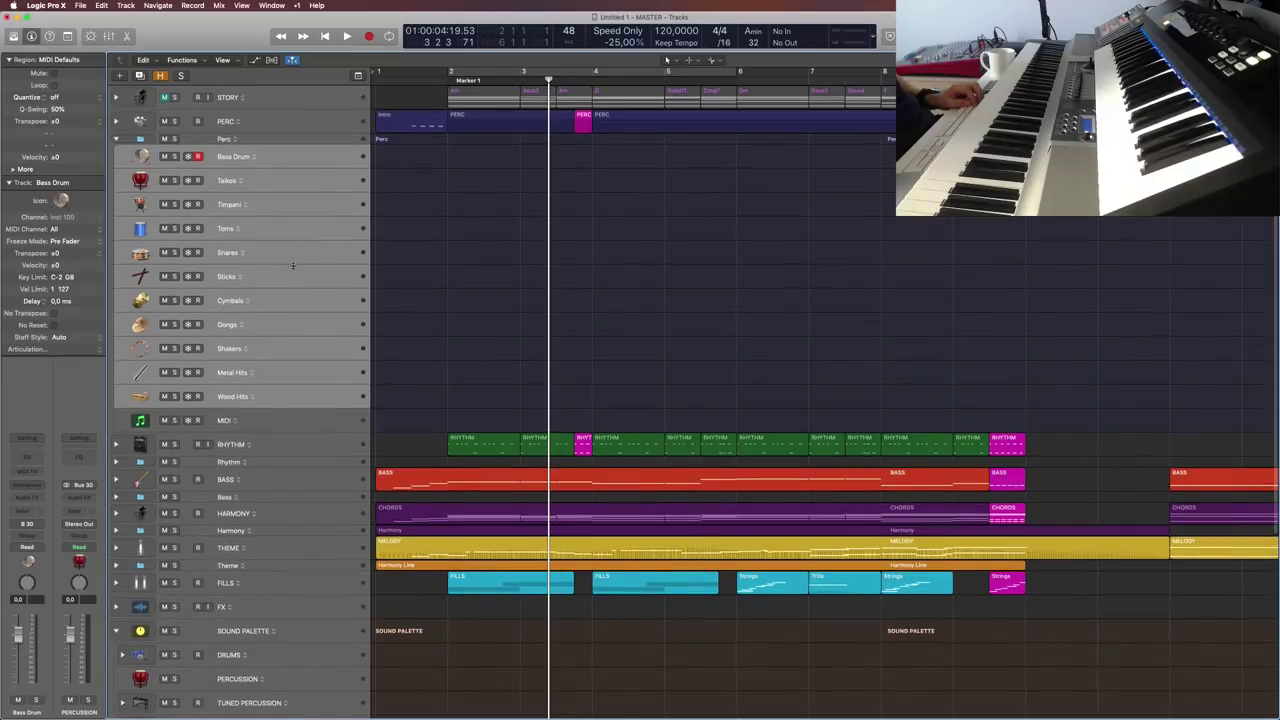
key("super+Up")
key("super+Down")
key("super+Down")
key("super+Down")
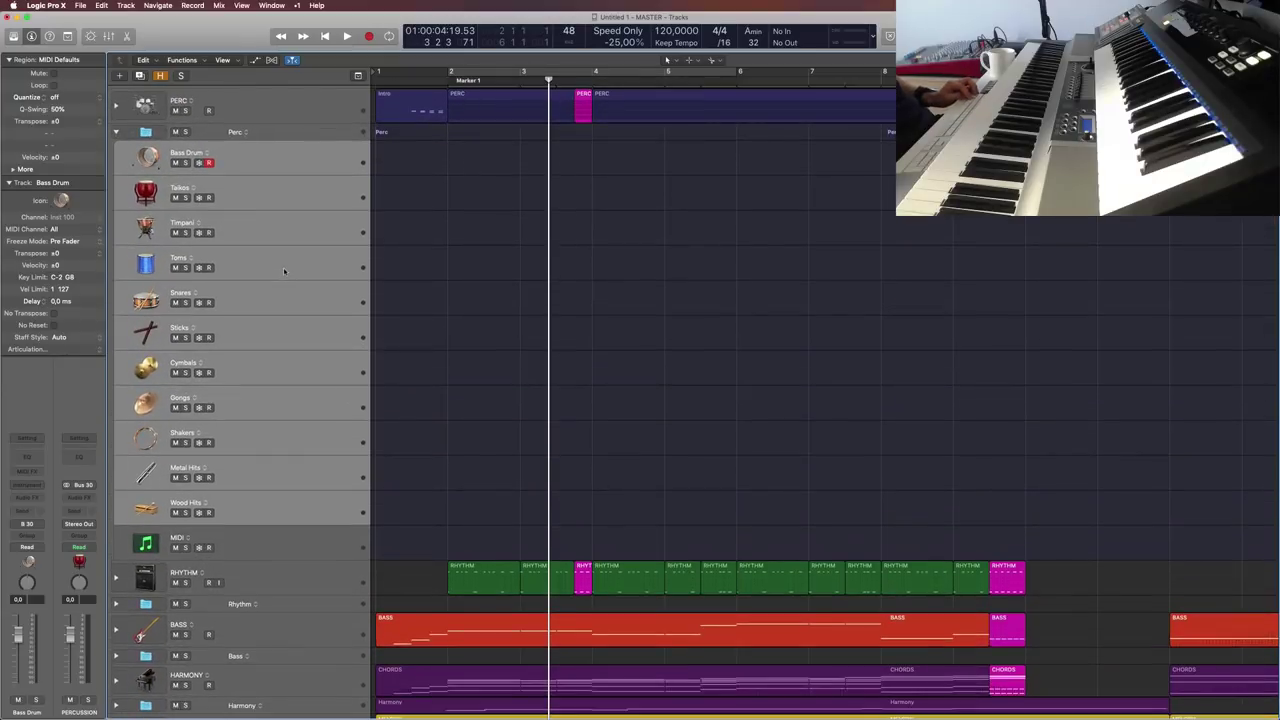
Step: Close the Perc folder, narrow the track headers and enlarge the track heights for the element groups
left_click(115, 132)
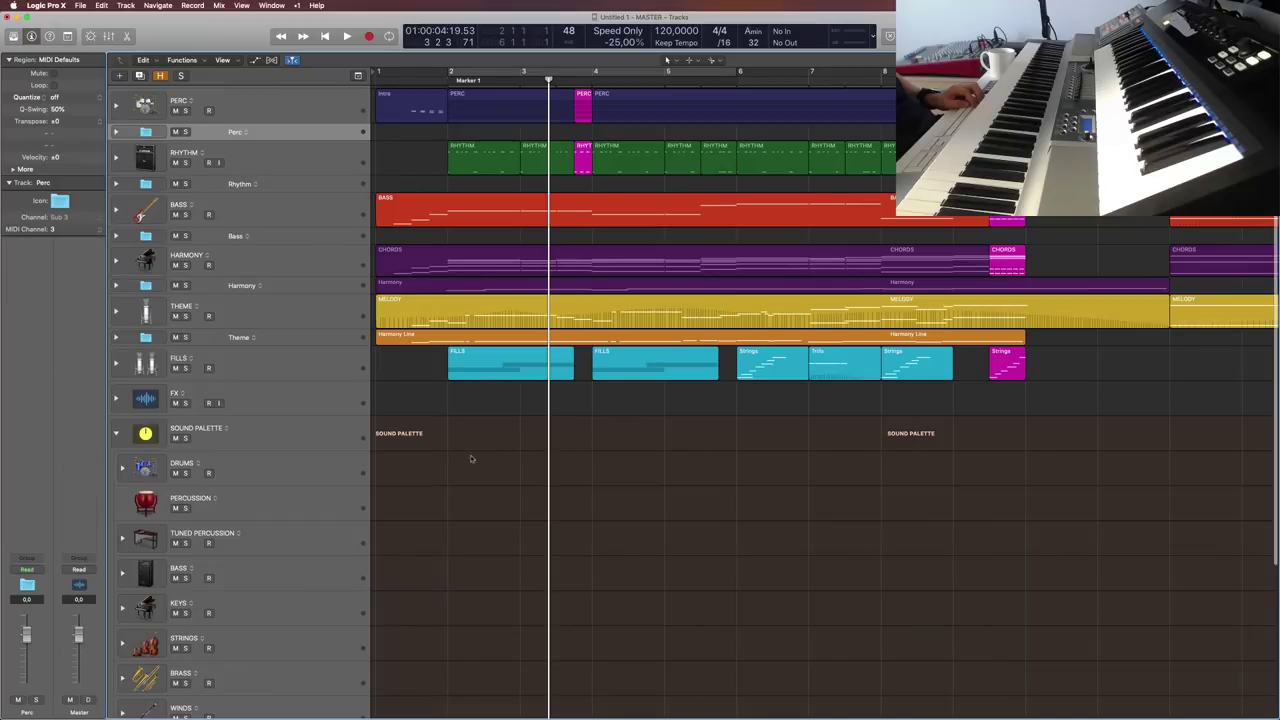
left_click_drag(367, 408, 304, 405)
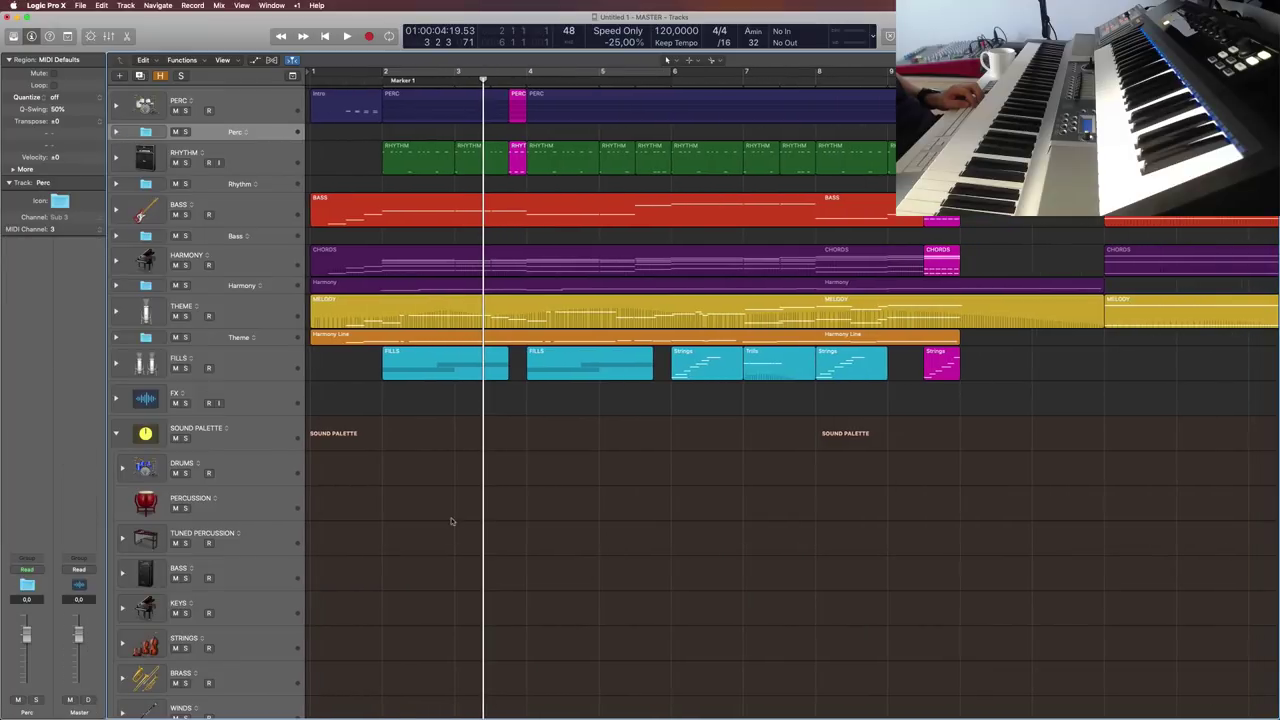
scroll(236, 265, "up", 2)
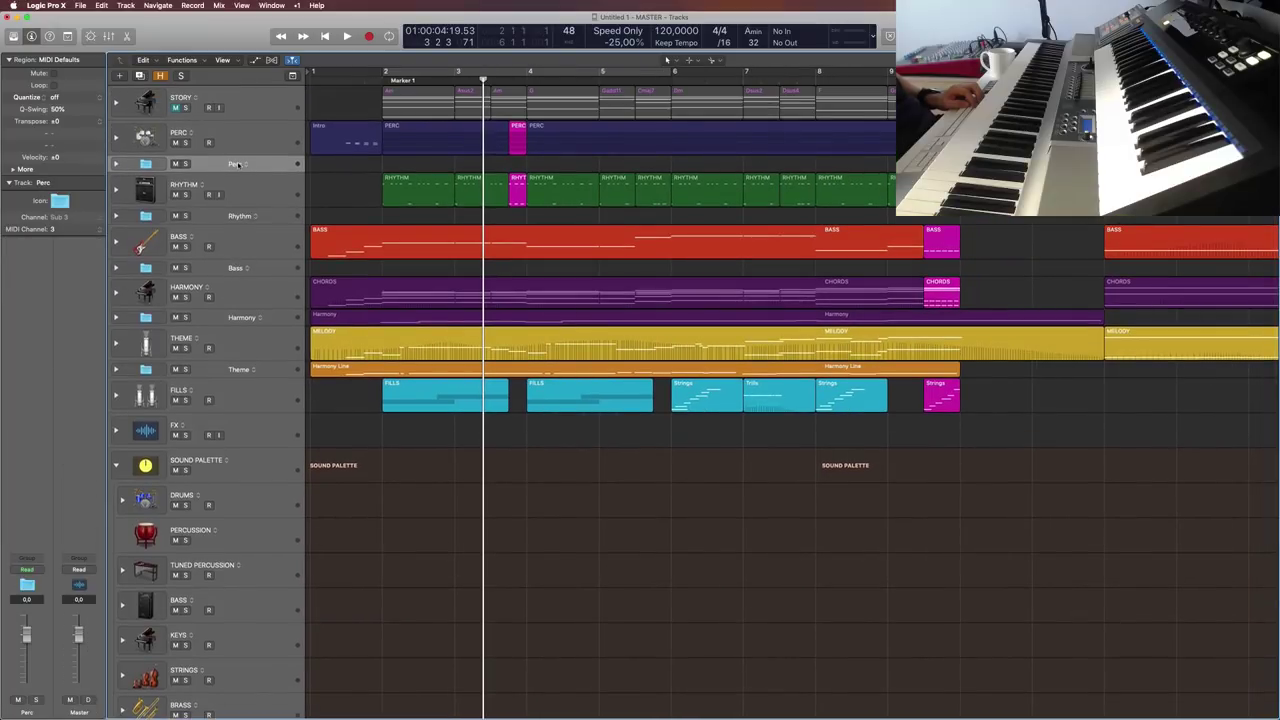
key("super+Down")
key("super+Down")
key("super+Down")
key("super+Down")
key("super+Down")
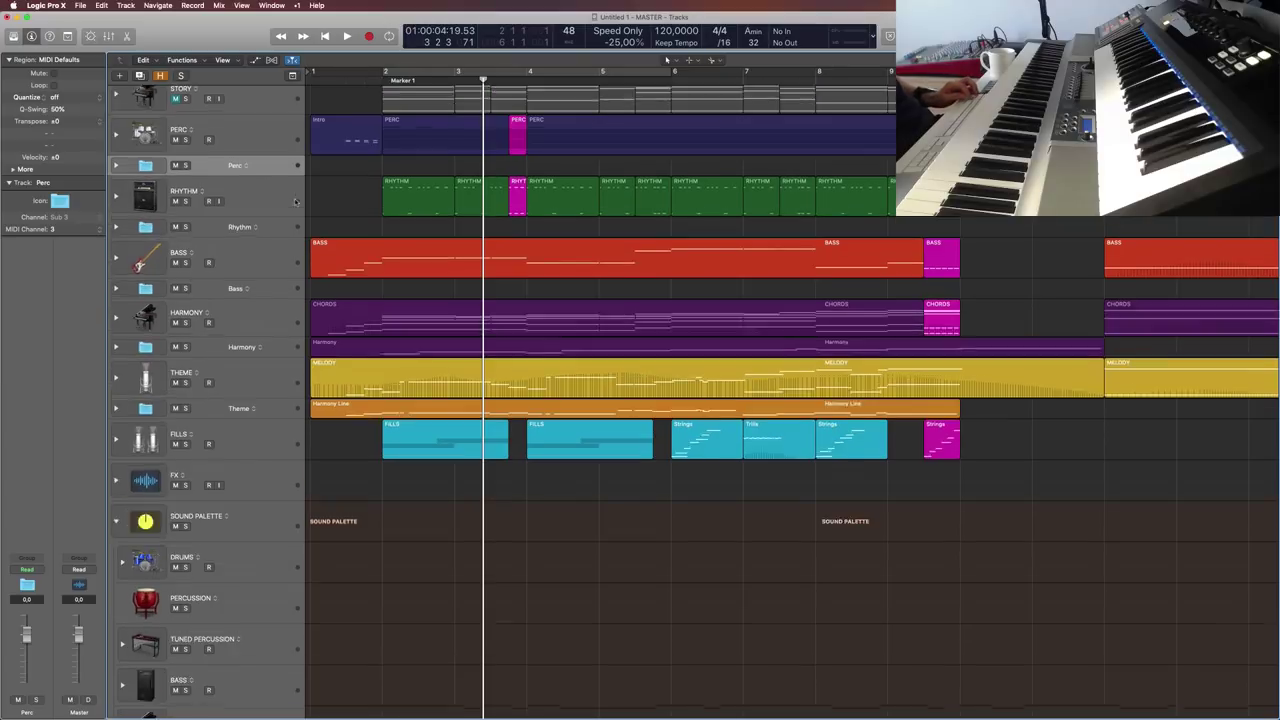
key("super+Up")
key("super+Up")
key("super+Up")
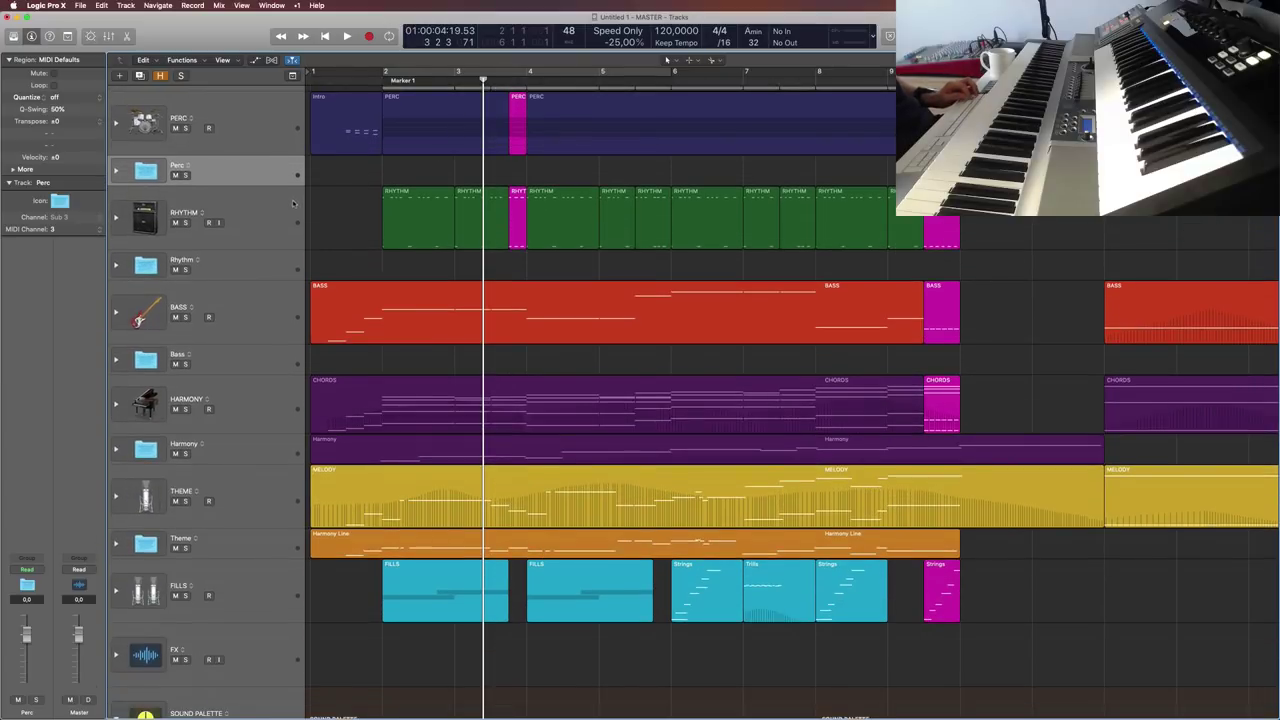
scroll(117, 174, "up", 3)
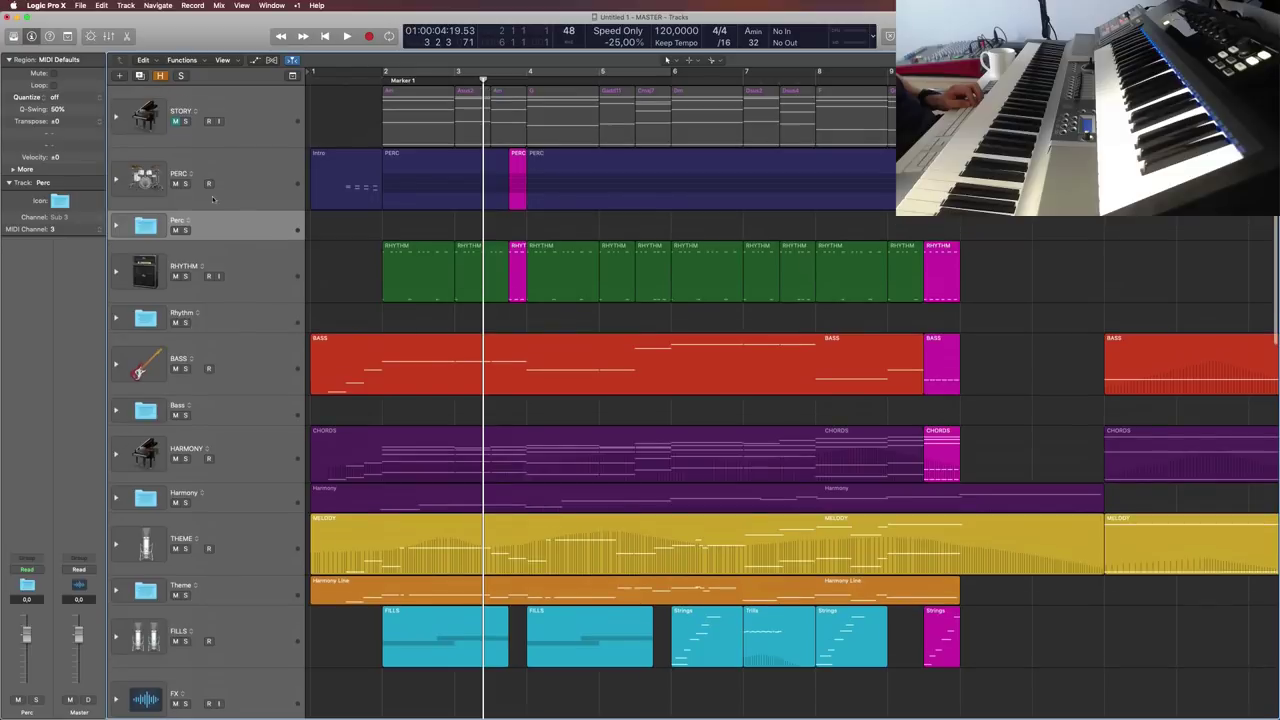
Step: Select the PERC group, open the Perc folder and step through its tracks from Bass Drum to Snares
left_click(262, 192)
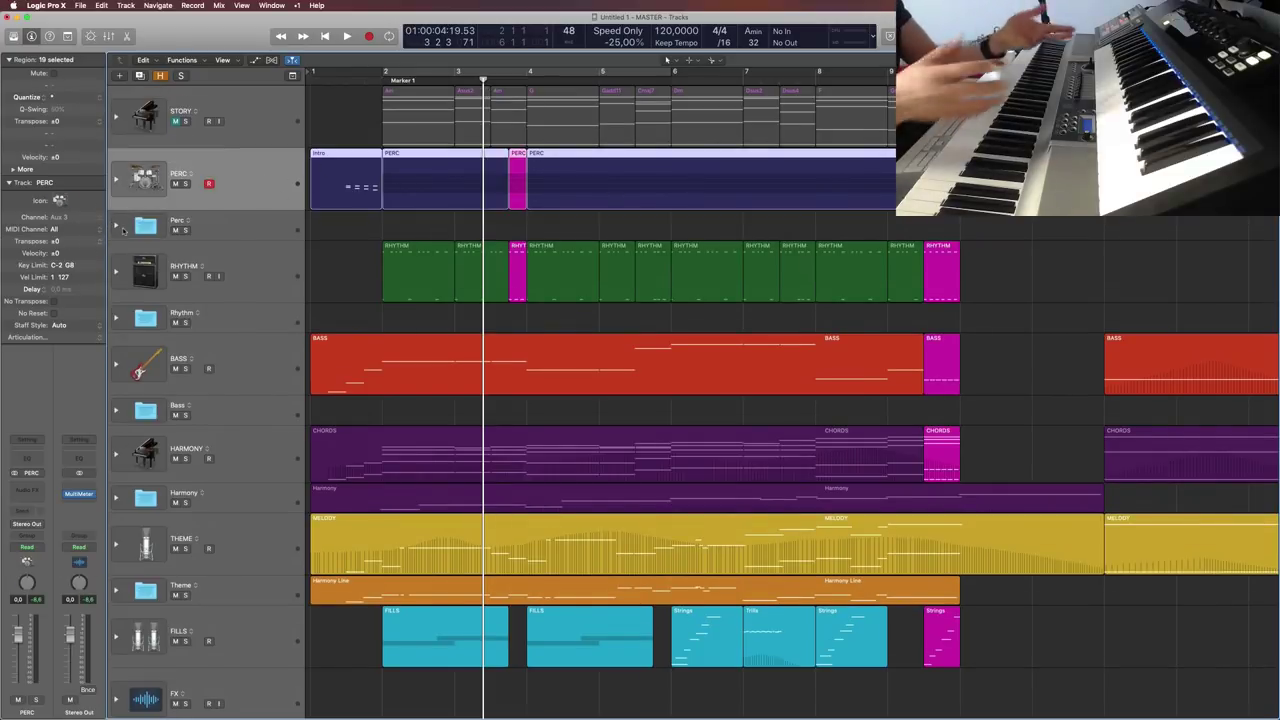
left_click(116, 226)
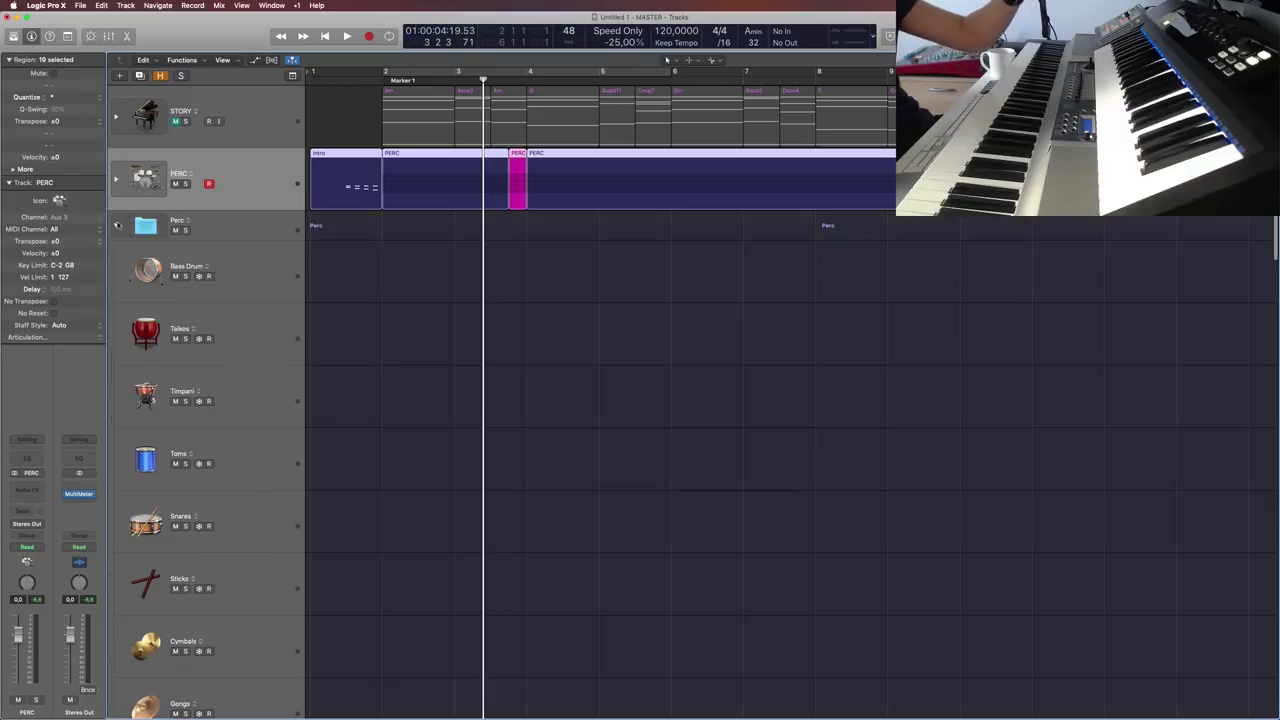
left_click(297, 233)
left_click(262, 277)
left_click(266, 330)
left_click(265, 392)
left_click(263, 444)
left_click(252, 518)
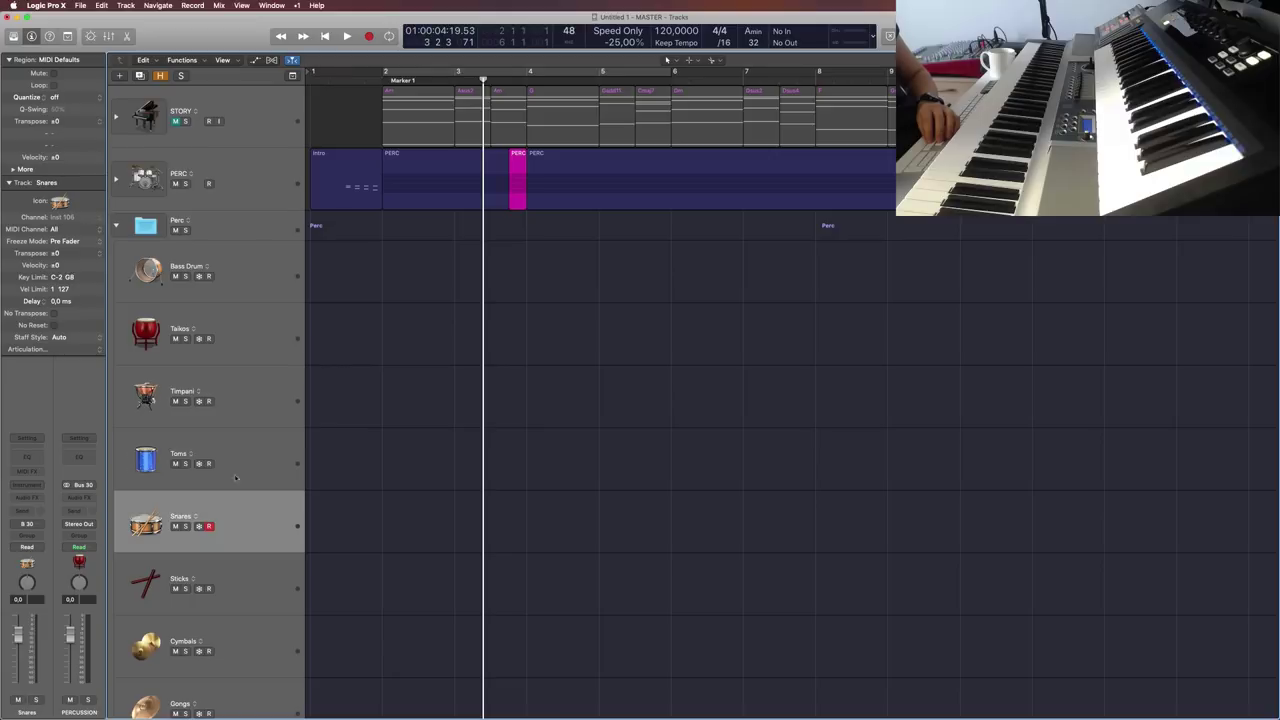
Step: Select the Bass Drum track, show the Library for it and look over the other tracks in the Perc folder
left_click(289, 287)
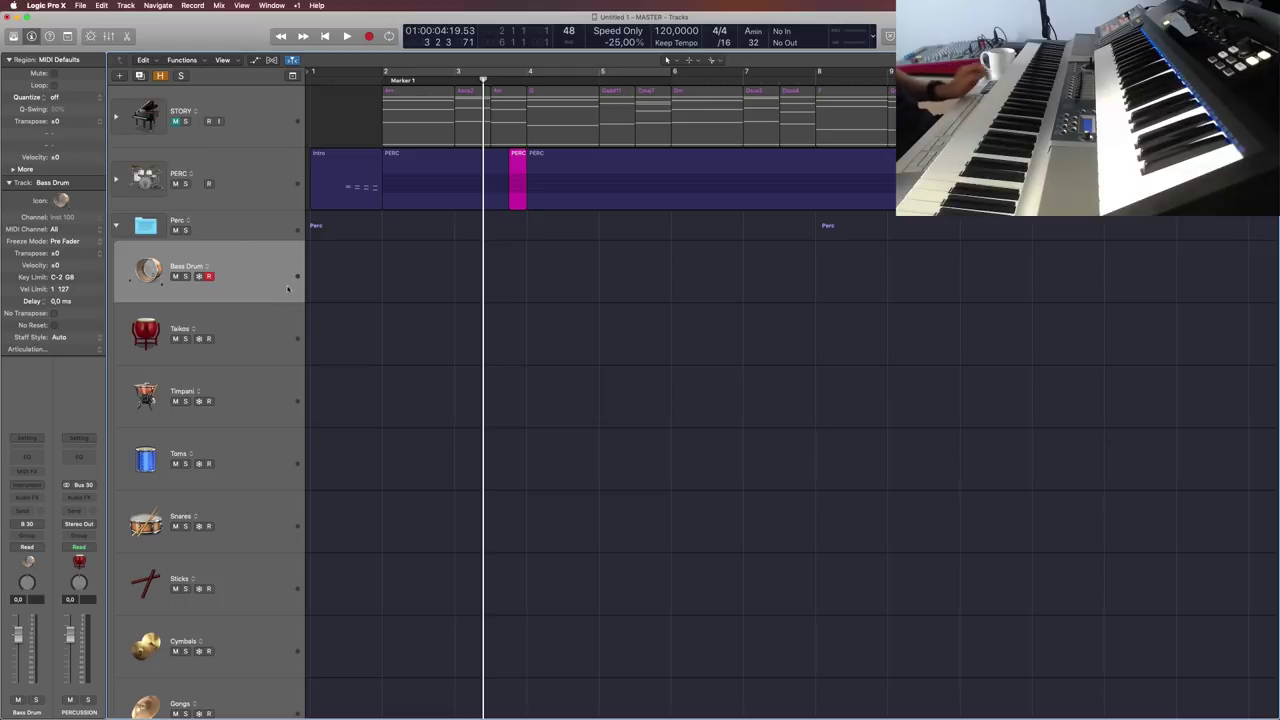
key("y")
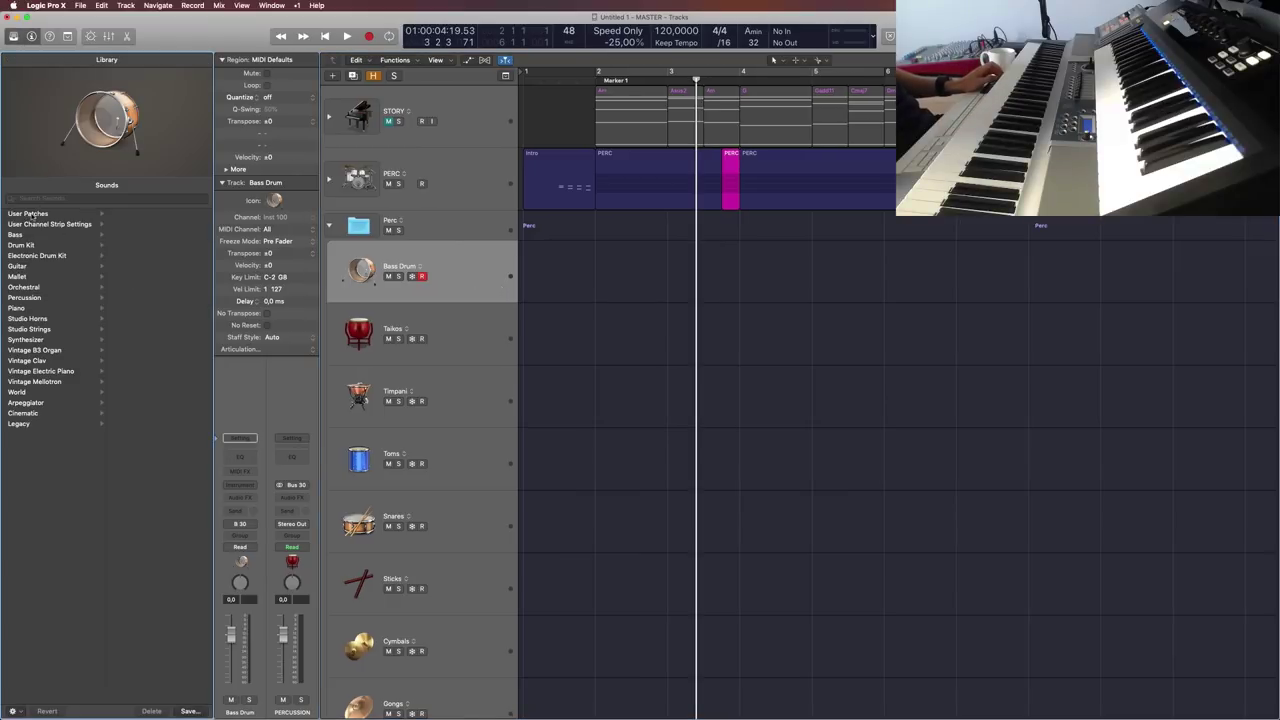
key("y")
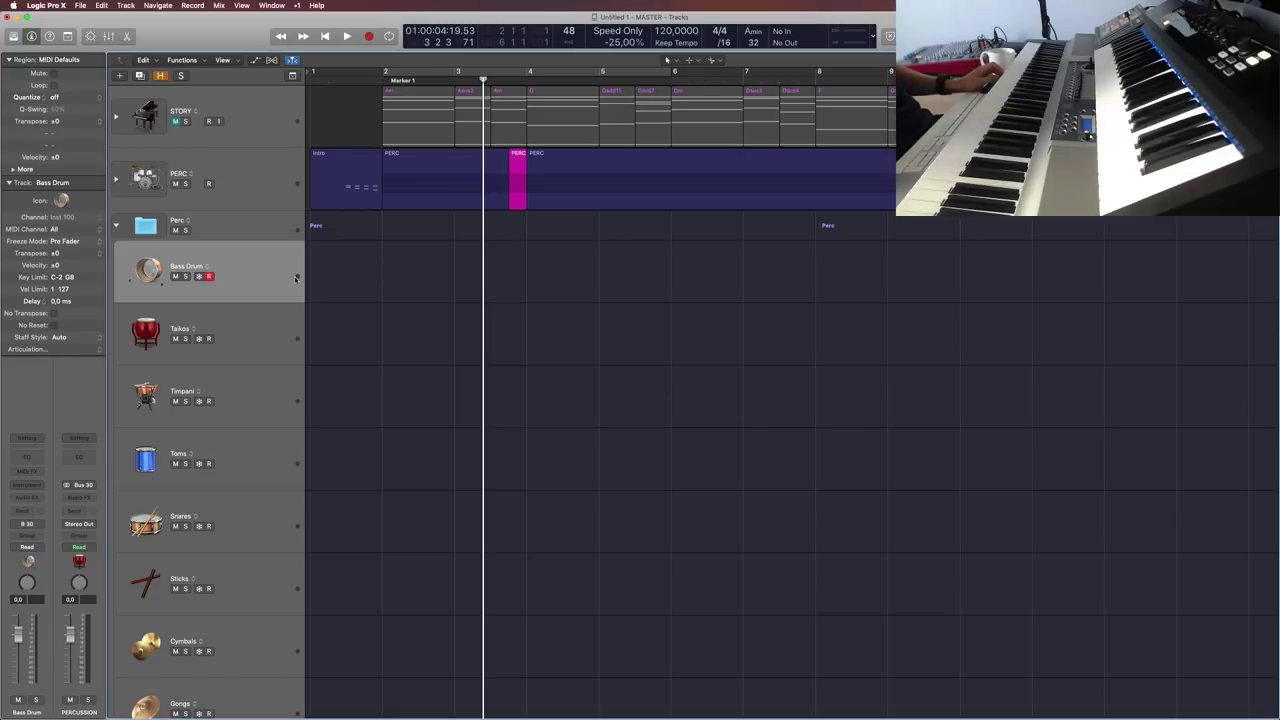
key("y")
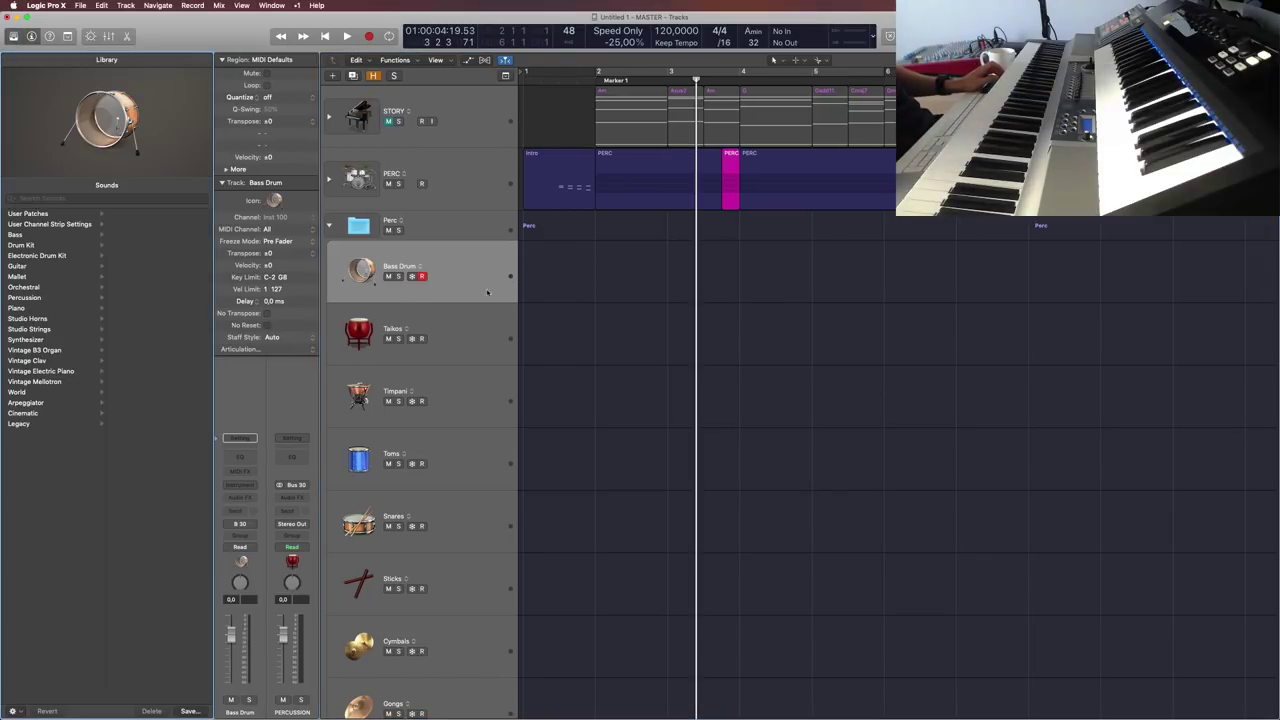
key("y")
key("y")
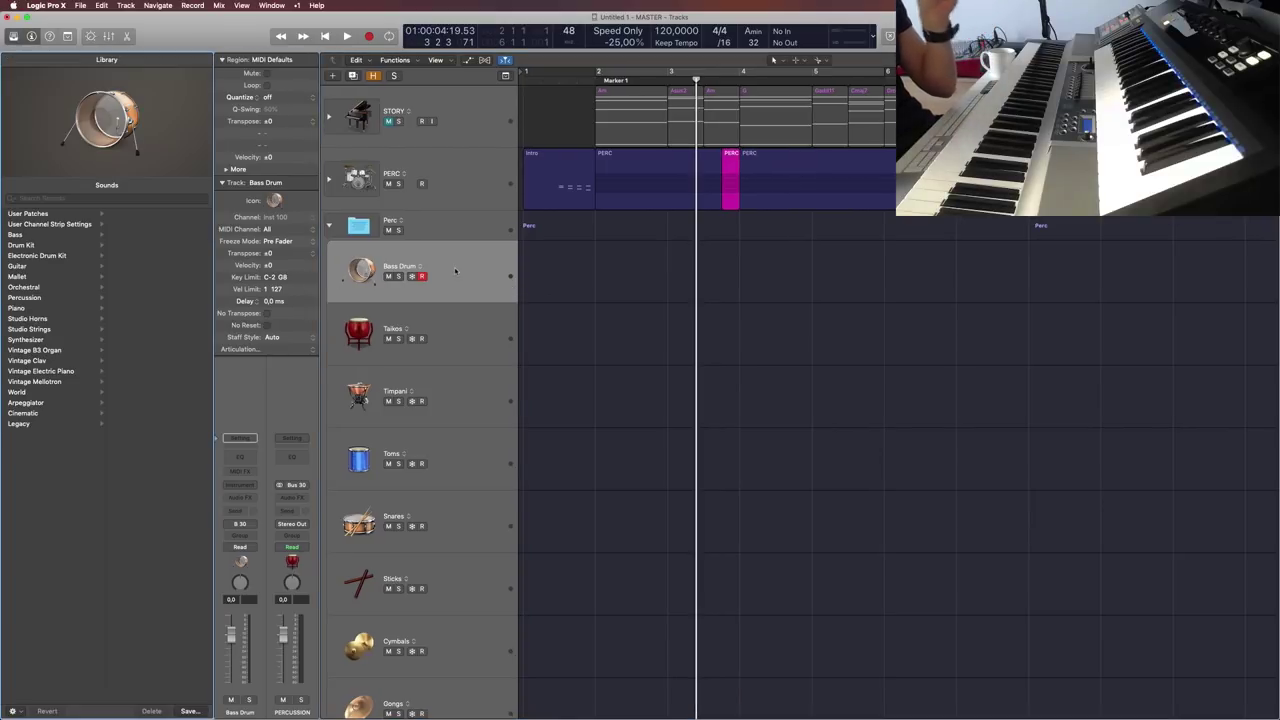
scroll(461, 342, "down", 5)
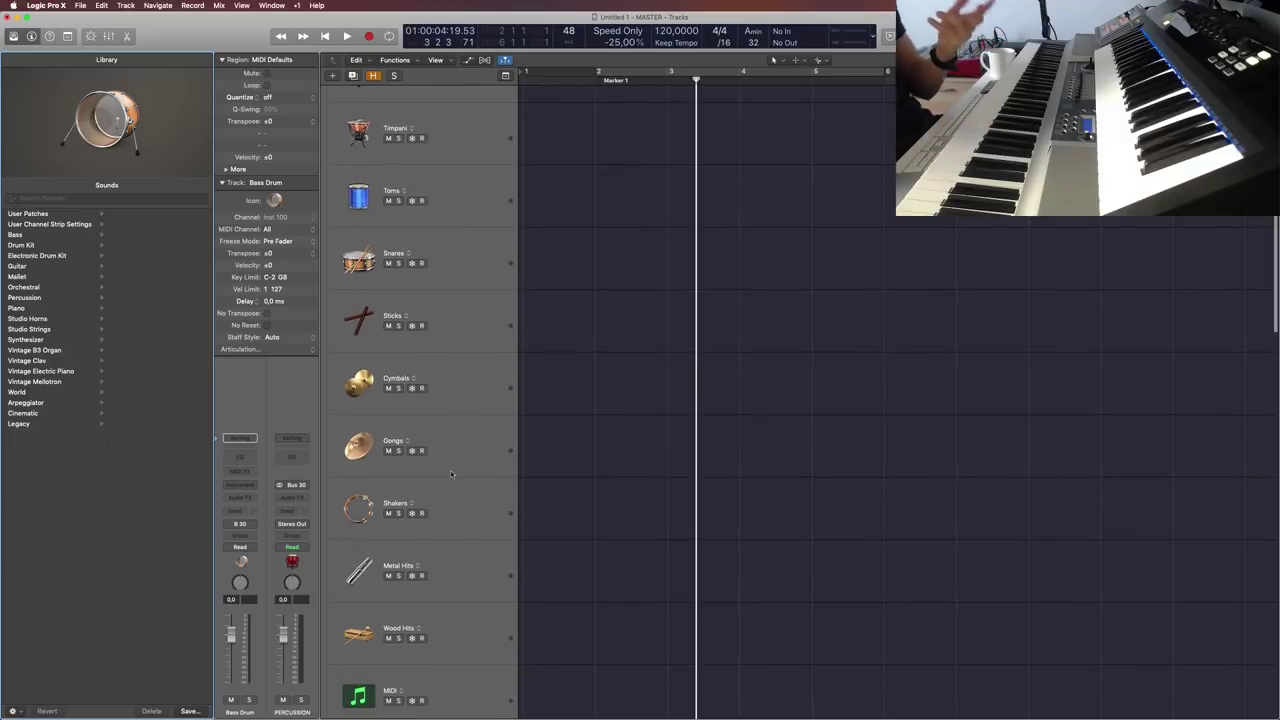
scroll(450, 472, "up", 5)
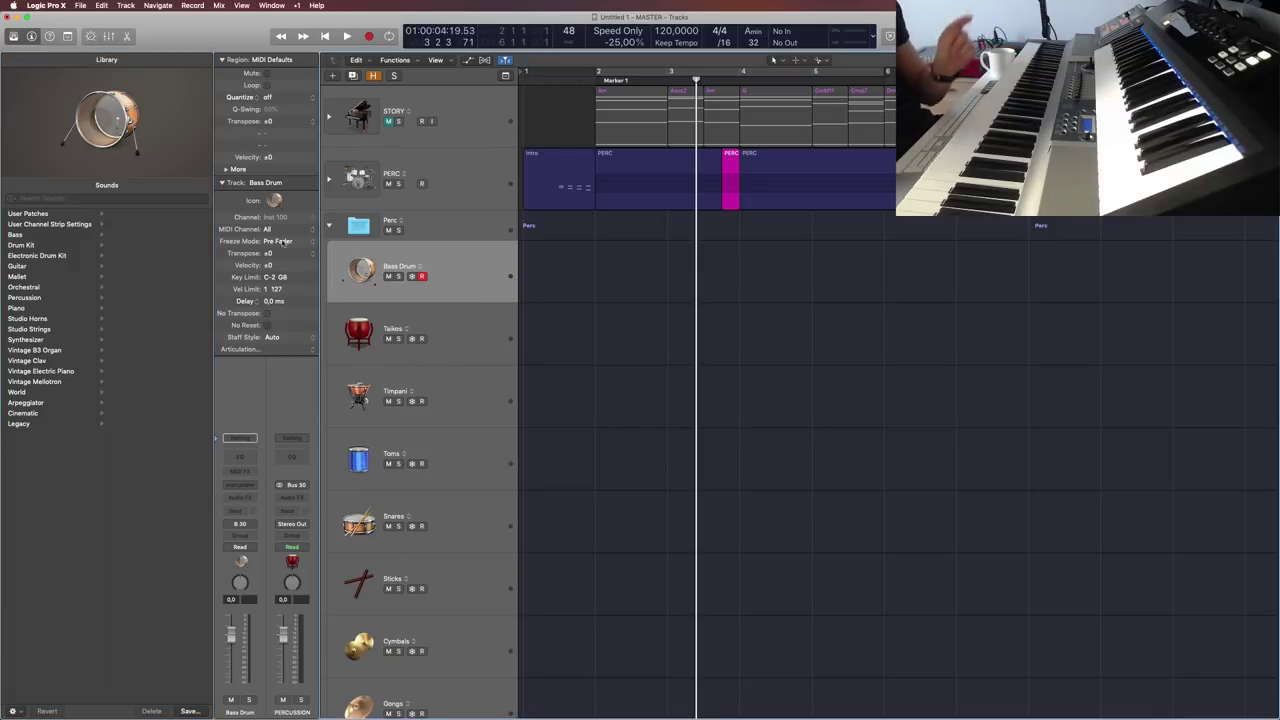
Step: Browse the user patches in the Library to the Bass Drum folder inside 2) PERC
left_click(54, 214)
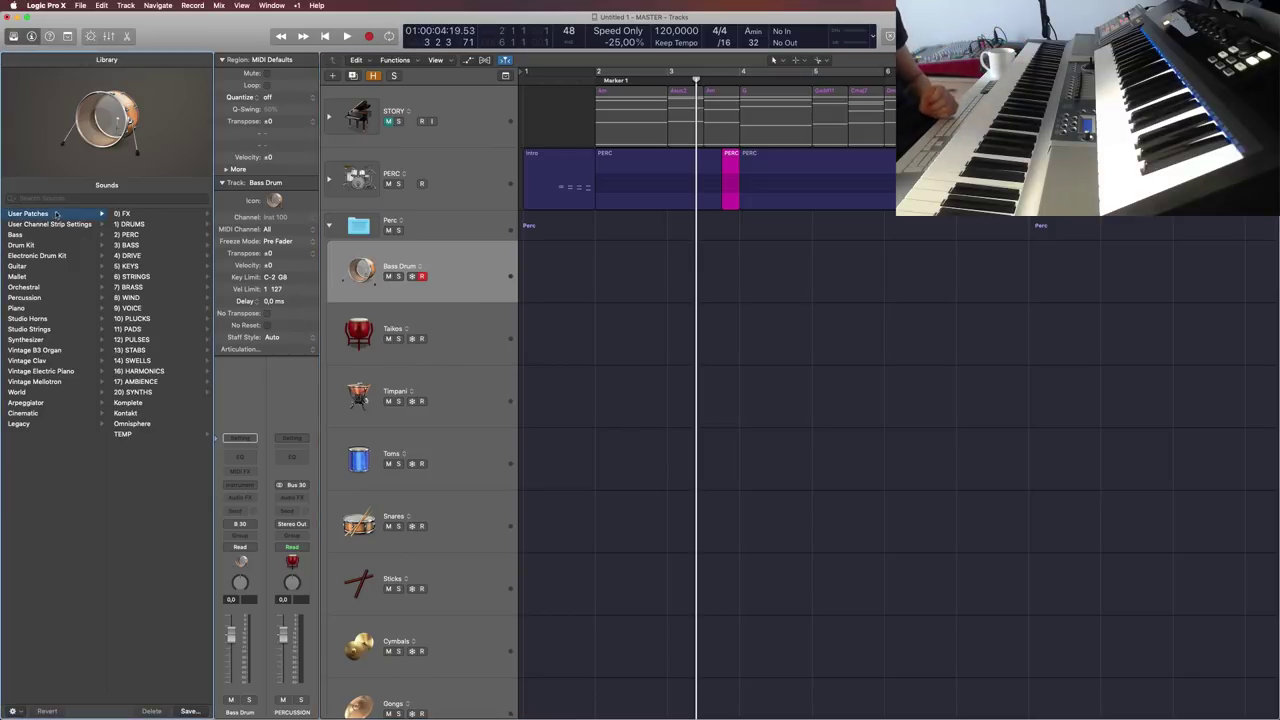
left_click(132, 234)
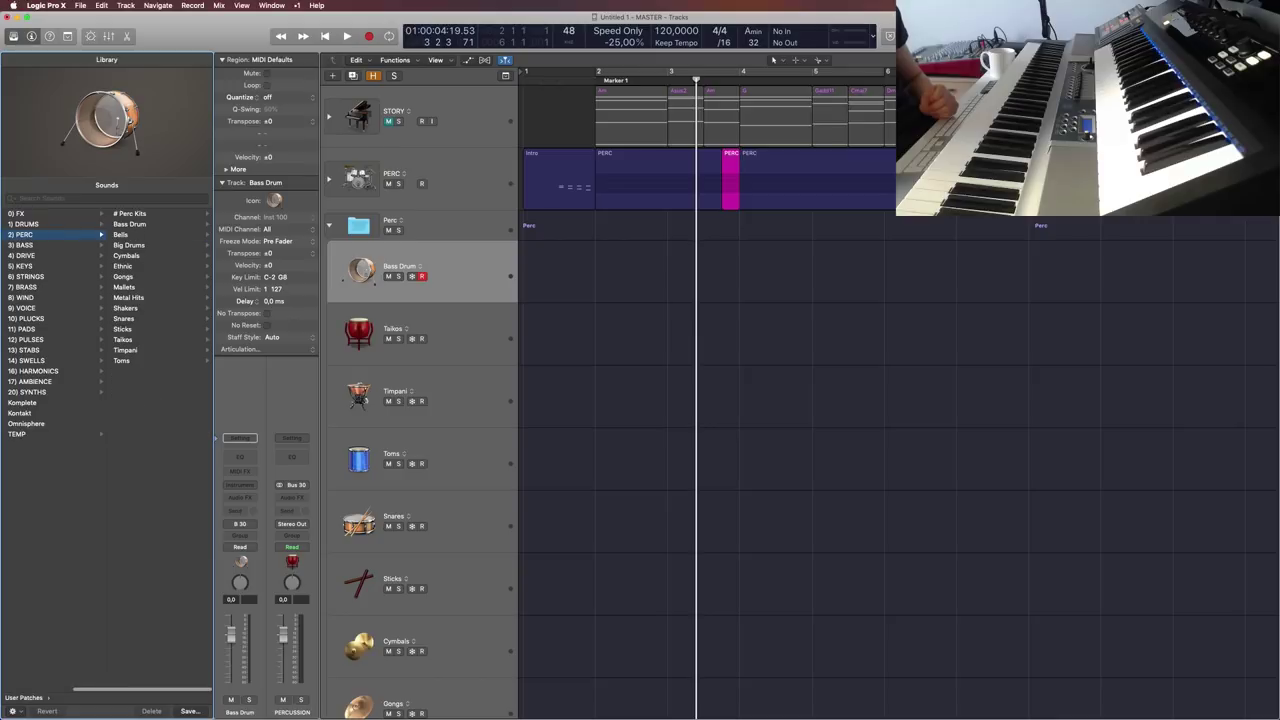
left_click(132, 225)
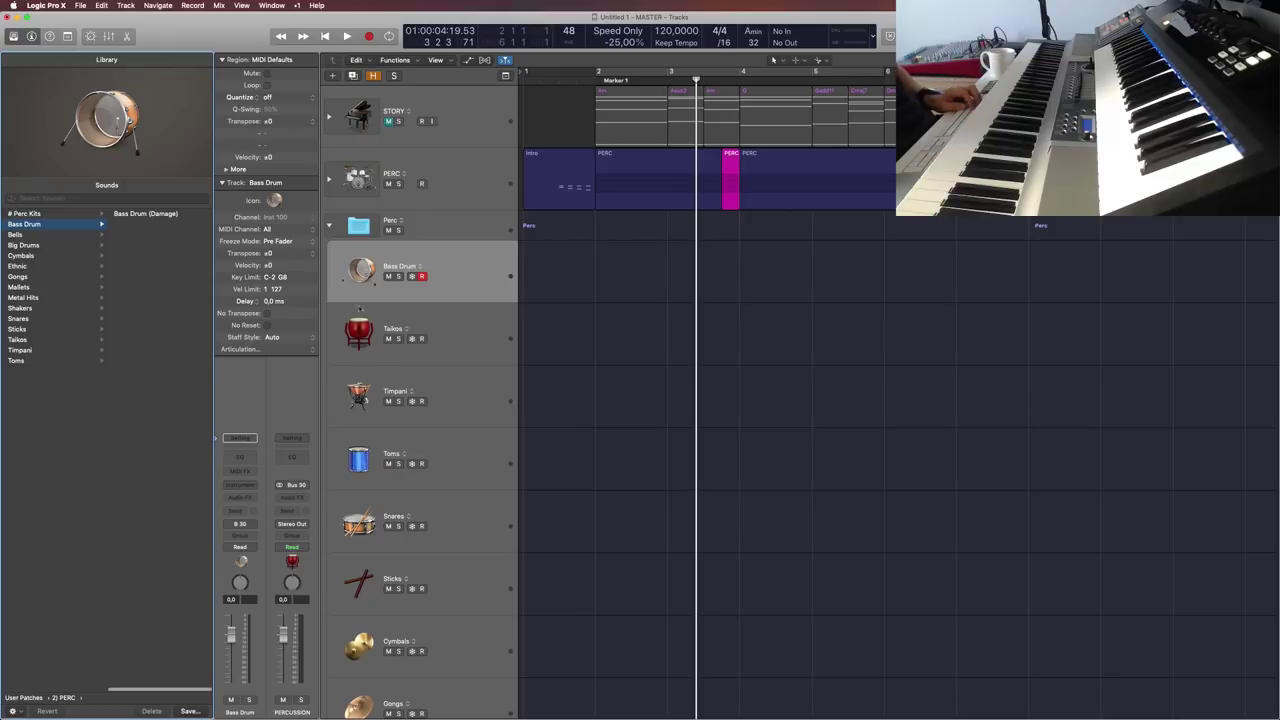
Step: Save the Bass Drum track's patch as "Bass Drum (empty)" in the Bass Drum folder inside 2) PERC
left_click(189, 710)
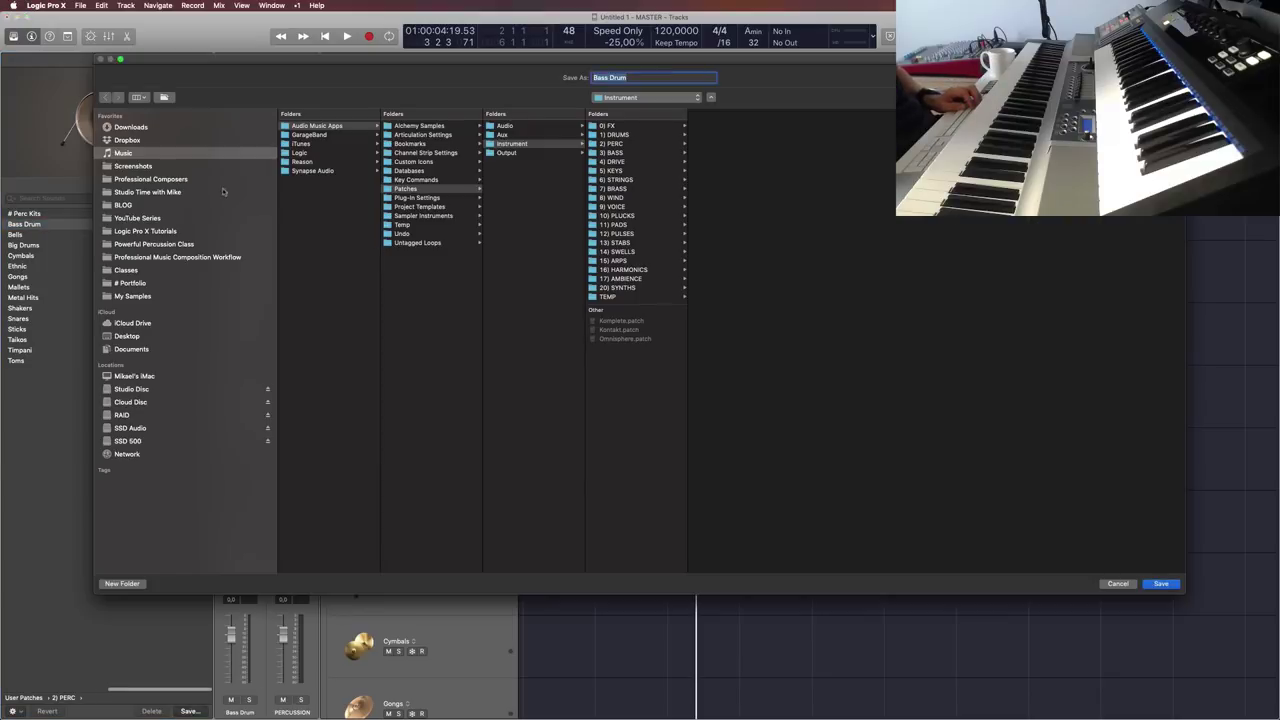
left_click_drag(832, 83, 768, 183)
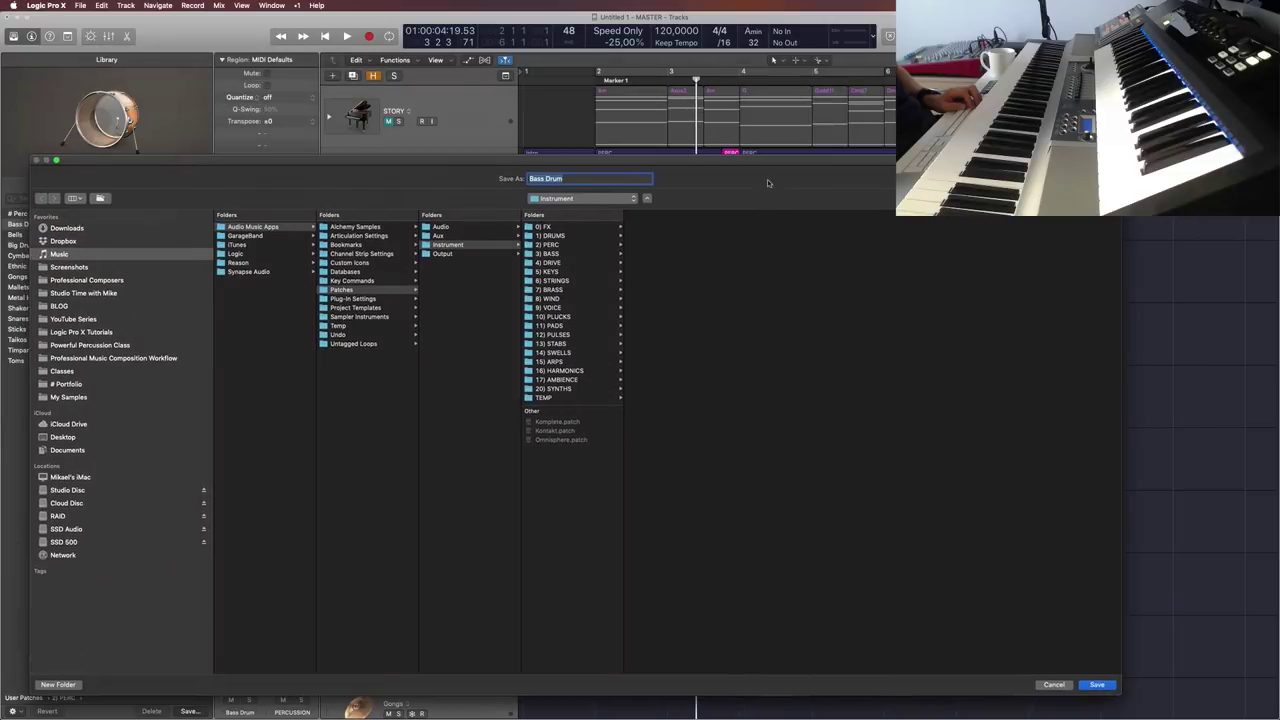
left_click(555, 245)
left_click(653, 236)
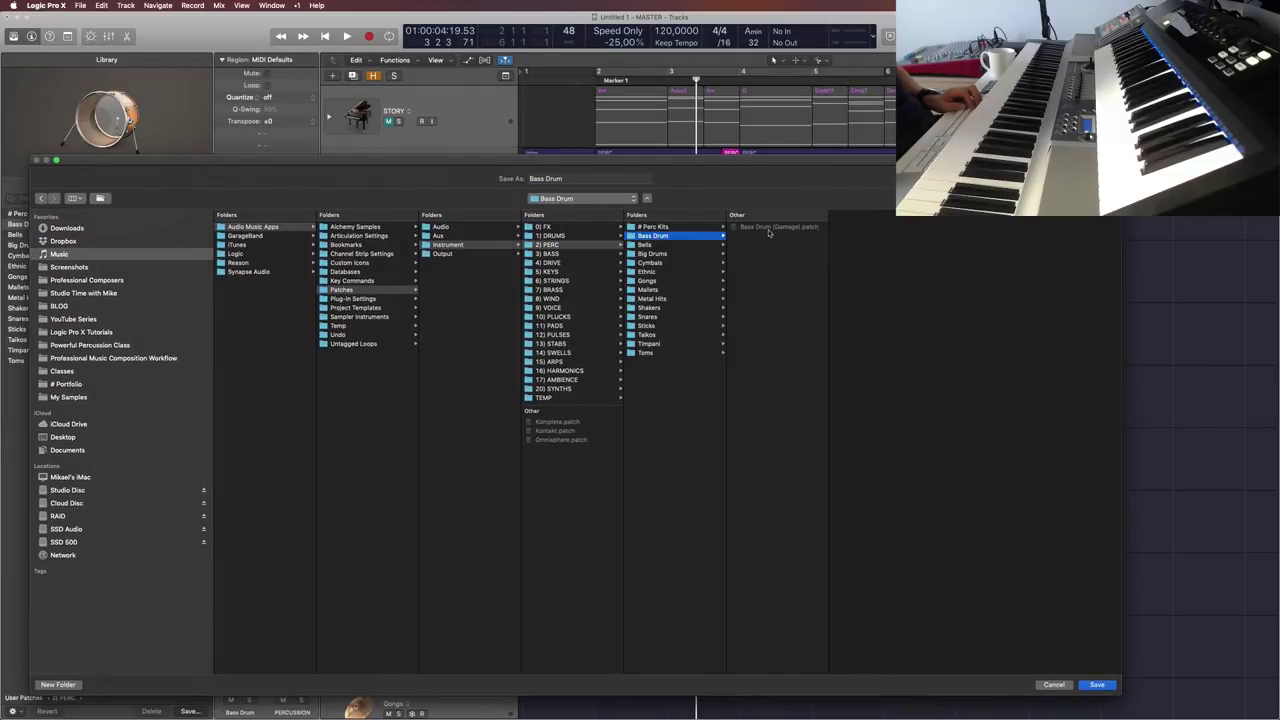
left_click(553, 182)
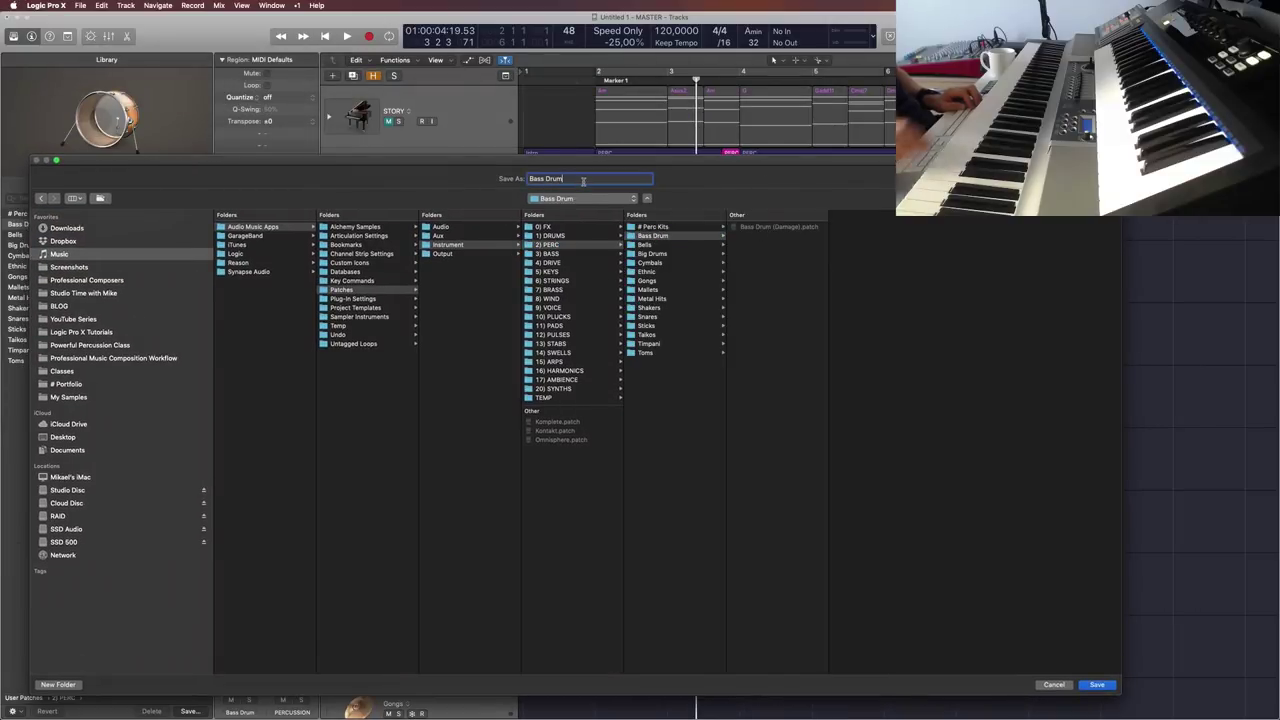
type("(empt")
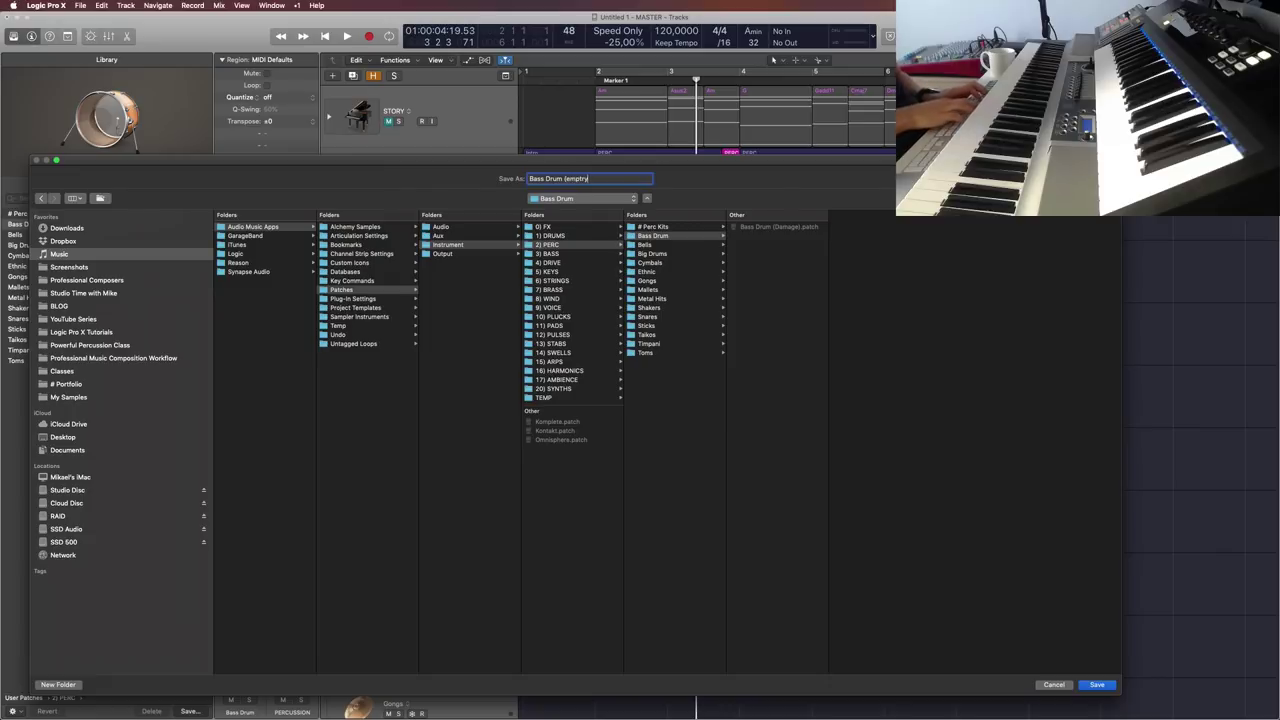
type("y)")
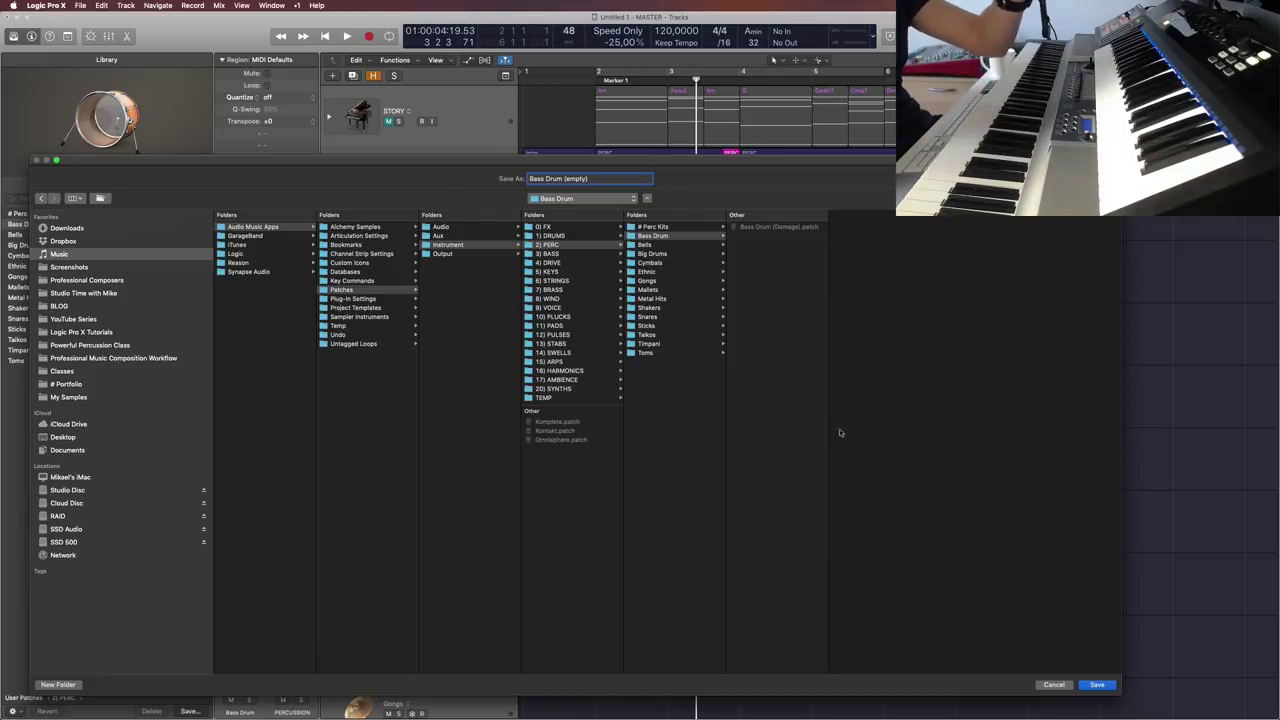
left_click(1096, 686)
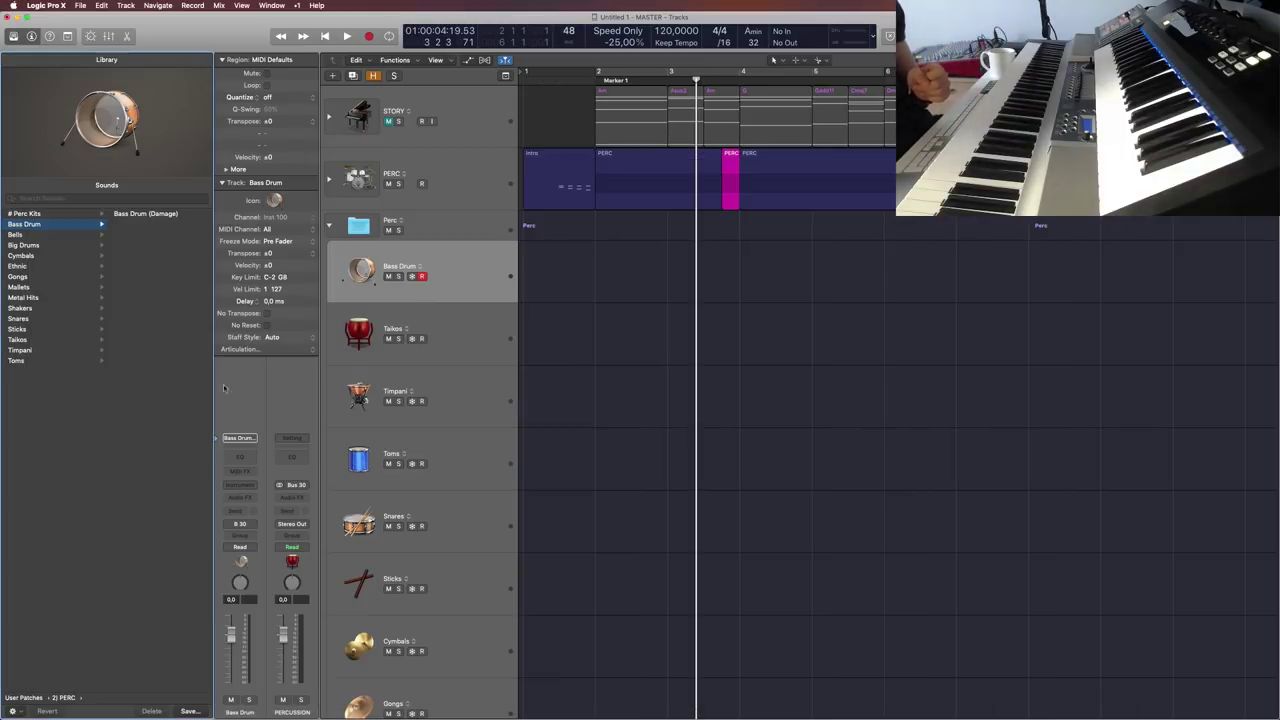
Step: Switch back and forth between the Taikos and Bass Drum tracks to compare their Library patches
left_click(449, 350)
left_click(461, 287)
left_click(478, 330)
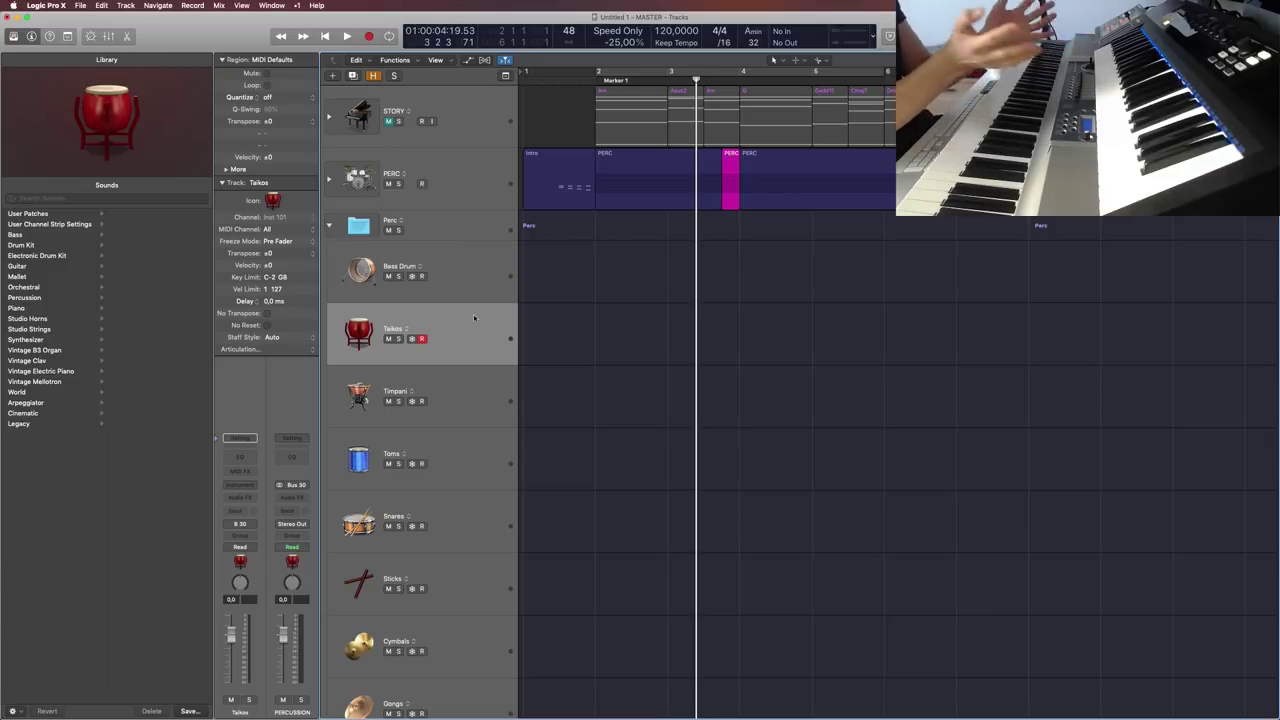
left_click(475, 295)
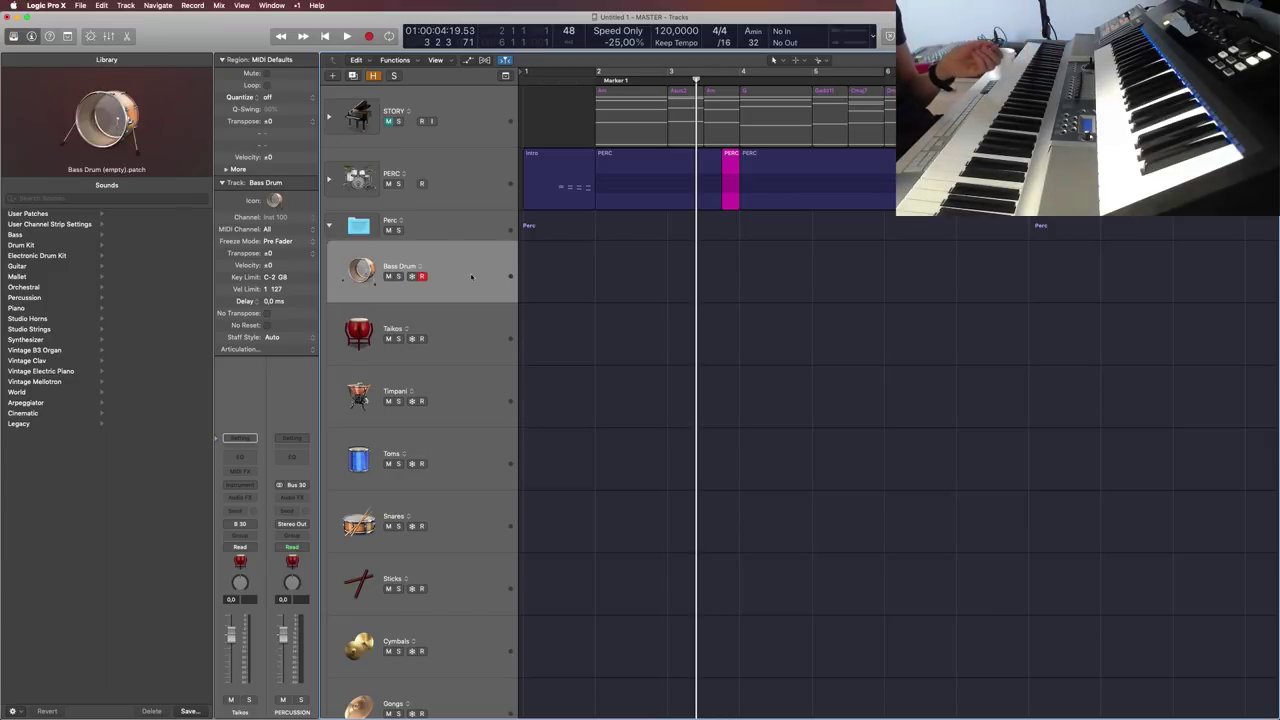
left_click(478, 319)
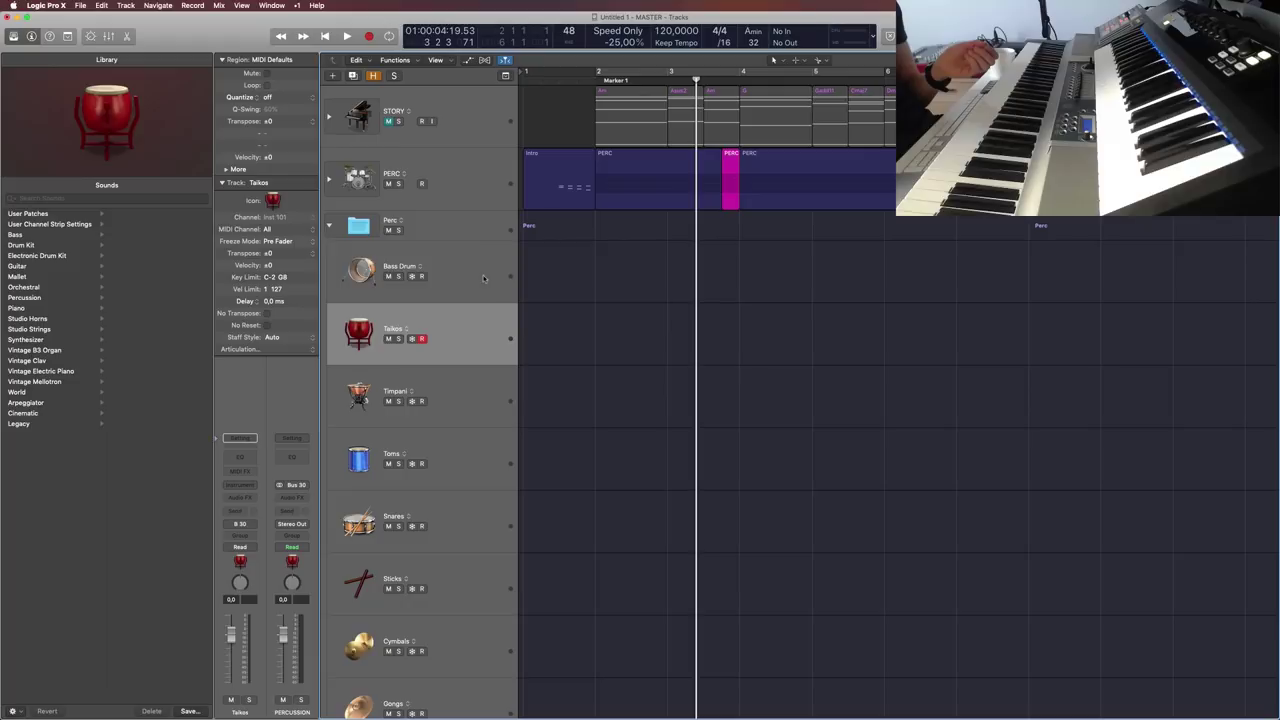
left_click(483, 280)
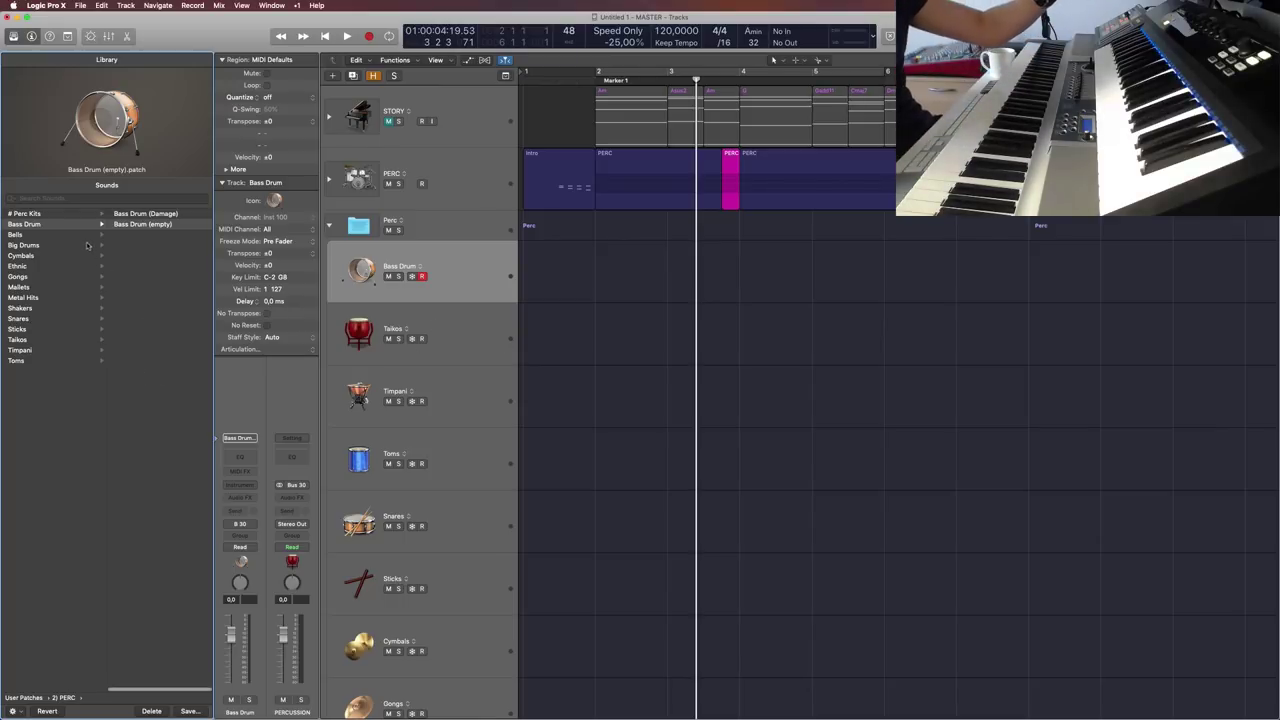
Step: Go back up the Library to User Patches and return to the Bass Drum folder inside 2) PERC
key("Left")
key("Left")
key("Left")
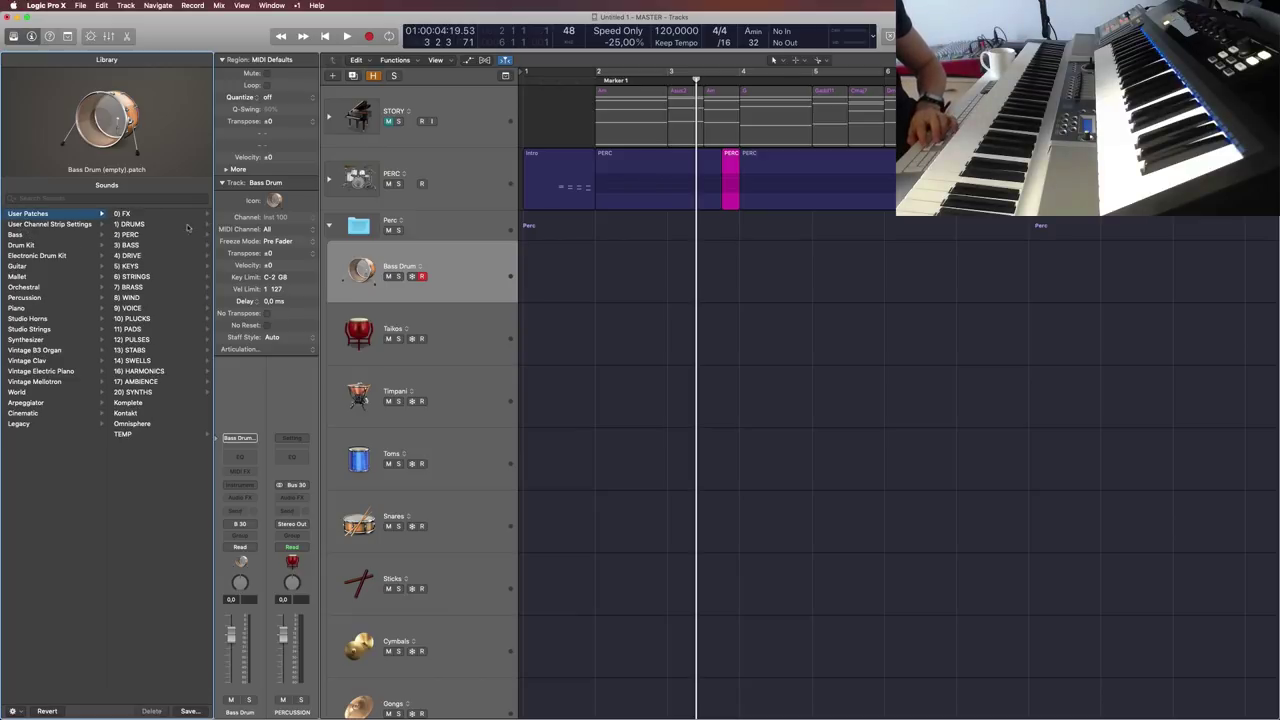
key("Right")
key("Right")
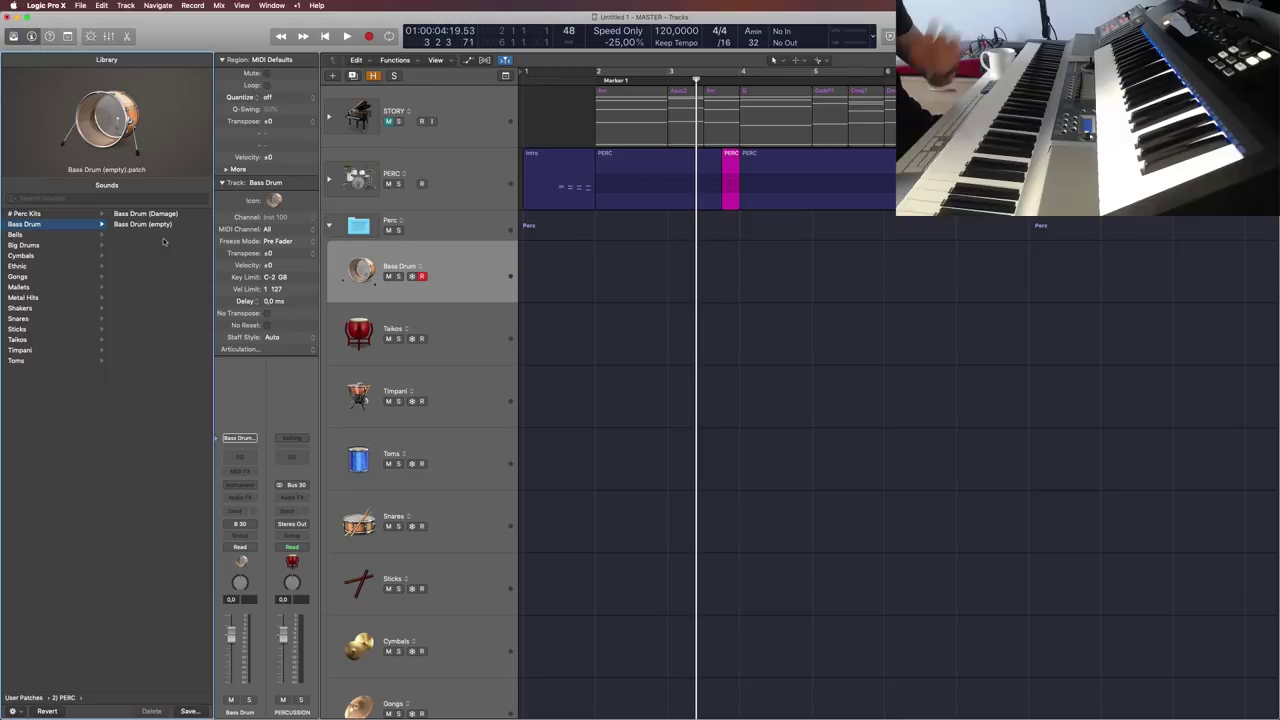
Step: Alternate between the Taikos and Bass Drum tracks and look over the element groups further down the track list
left_click(466, 332)
left_click(471, 271)
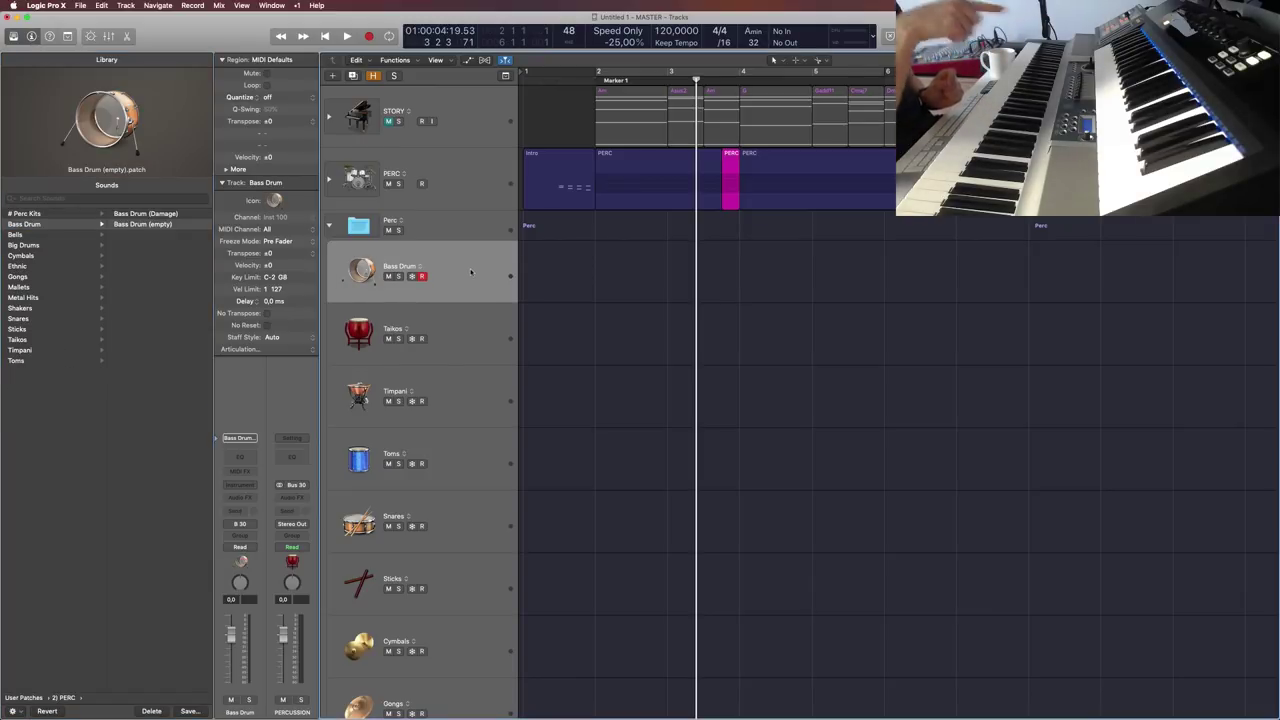
left_click(466, 335)
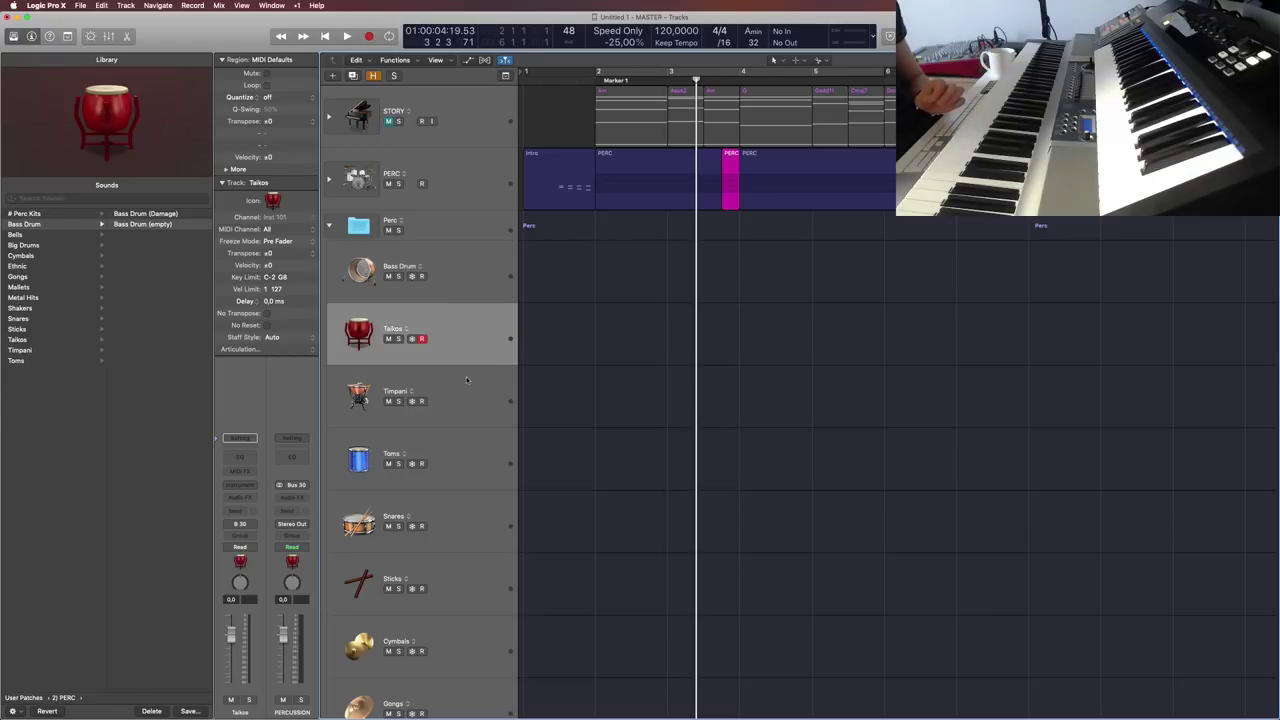
scroll(466, 373, "down", 6)
scroll(437, 708, "down", 5)
scroll(428, 499, "up", 15)
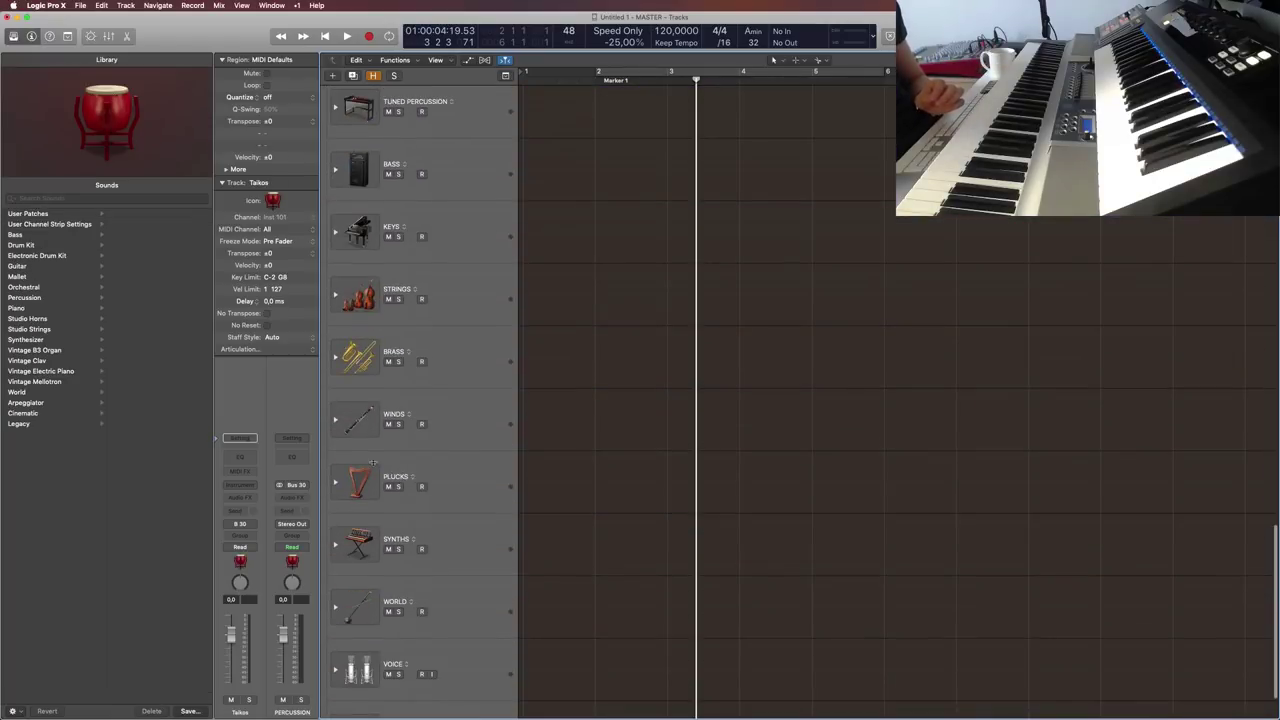
scroll(440, 450, "up", 2)
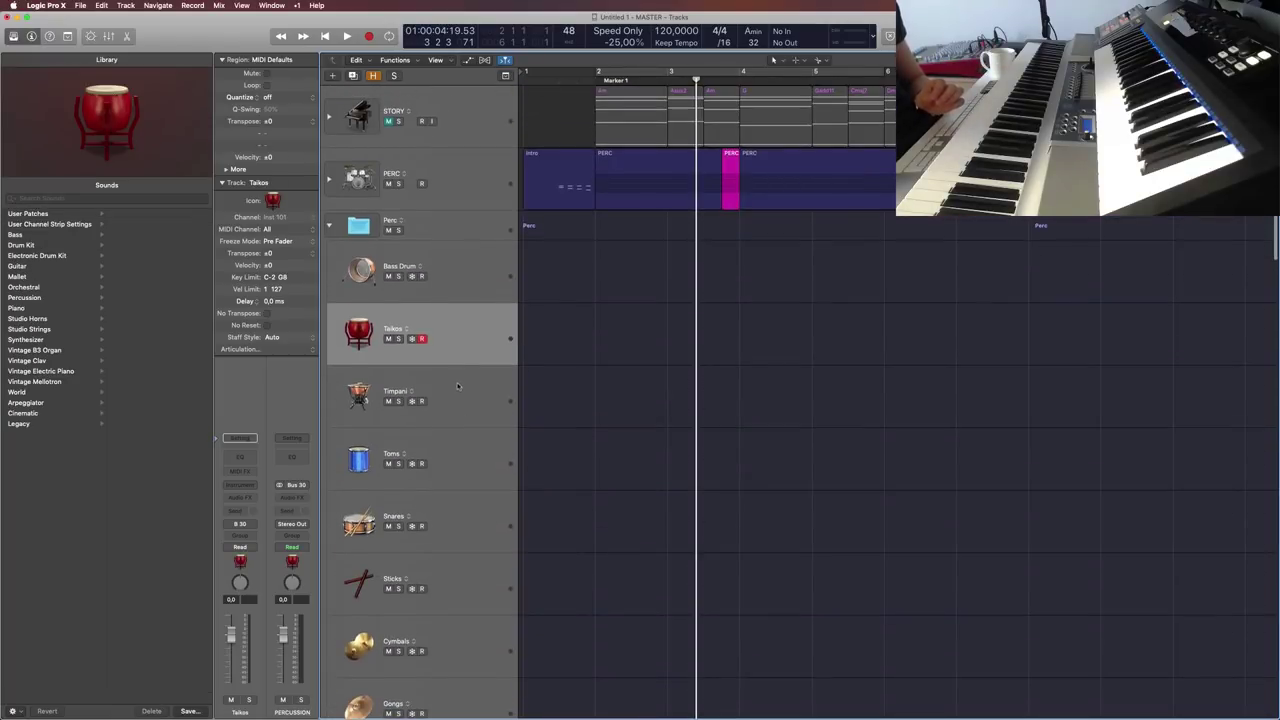
left_click(465, 265)
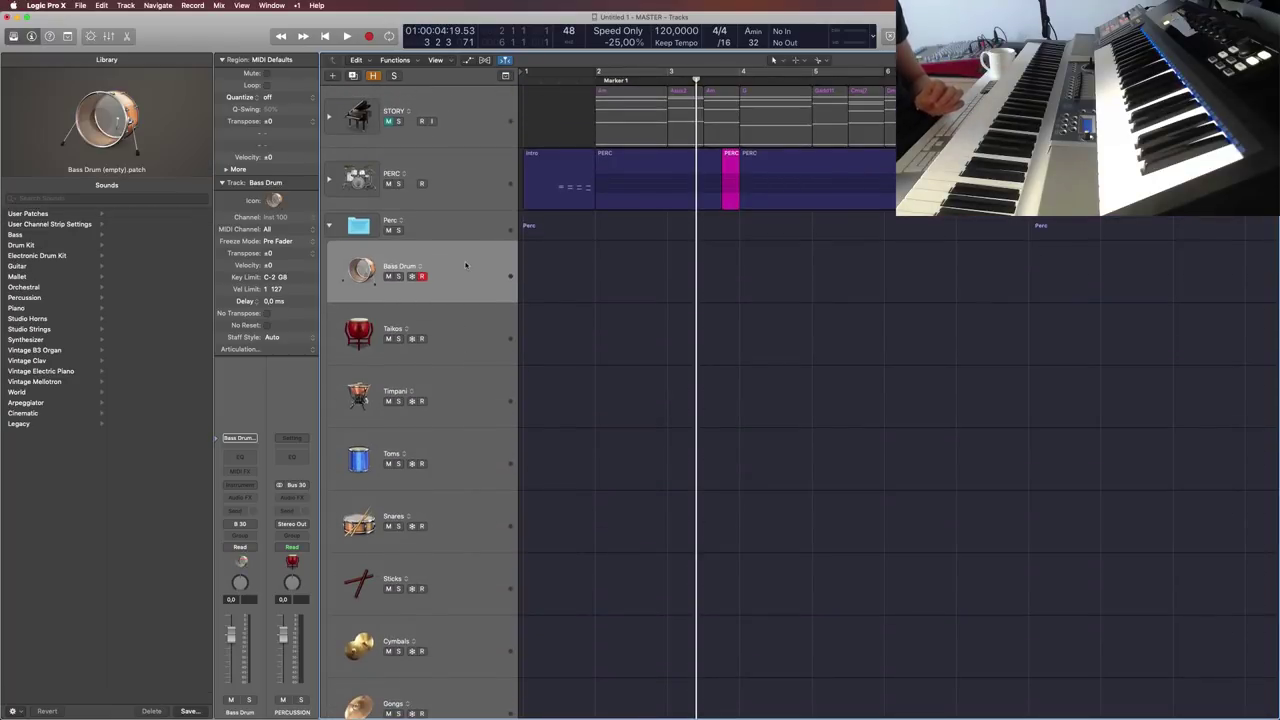
Step: Save the Taikos track's patch as "Taikos (empty)" in the Taikos folder inside 2) PERC
left_click(470, 335)
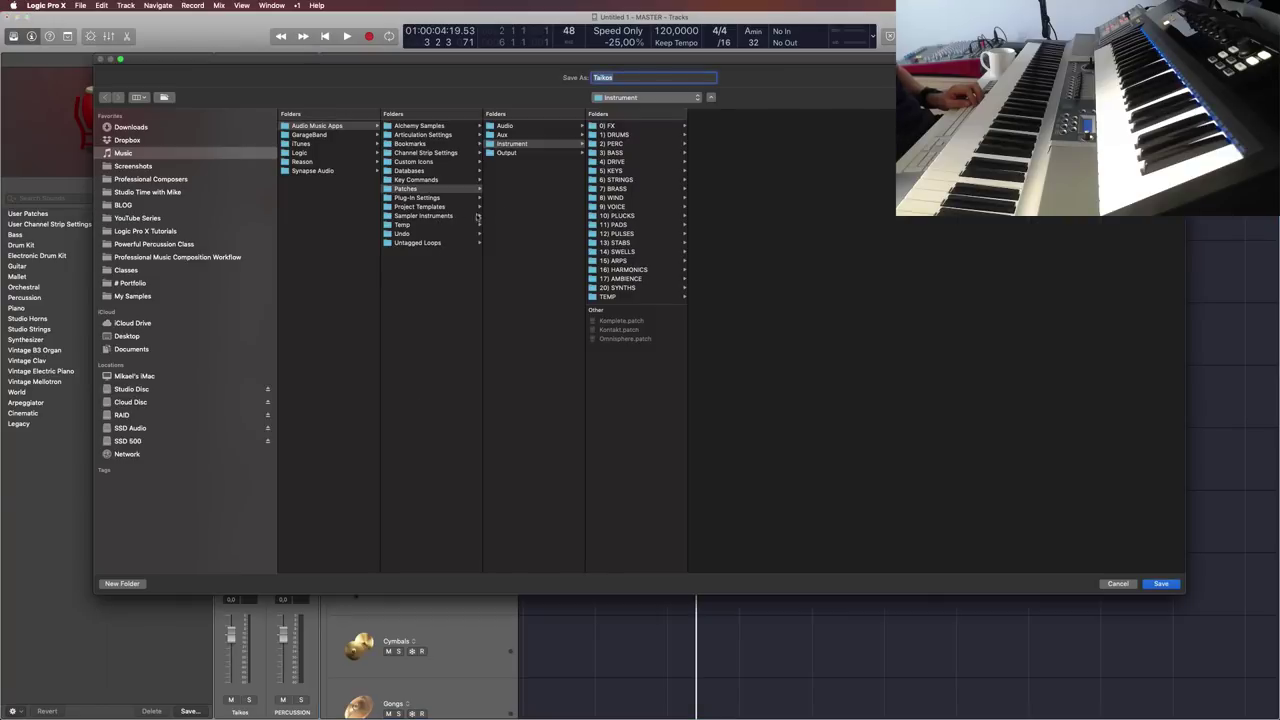
left_click(620, 144)
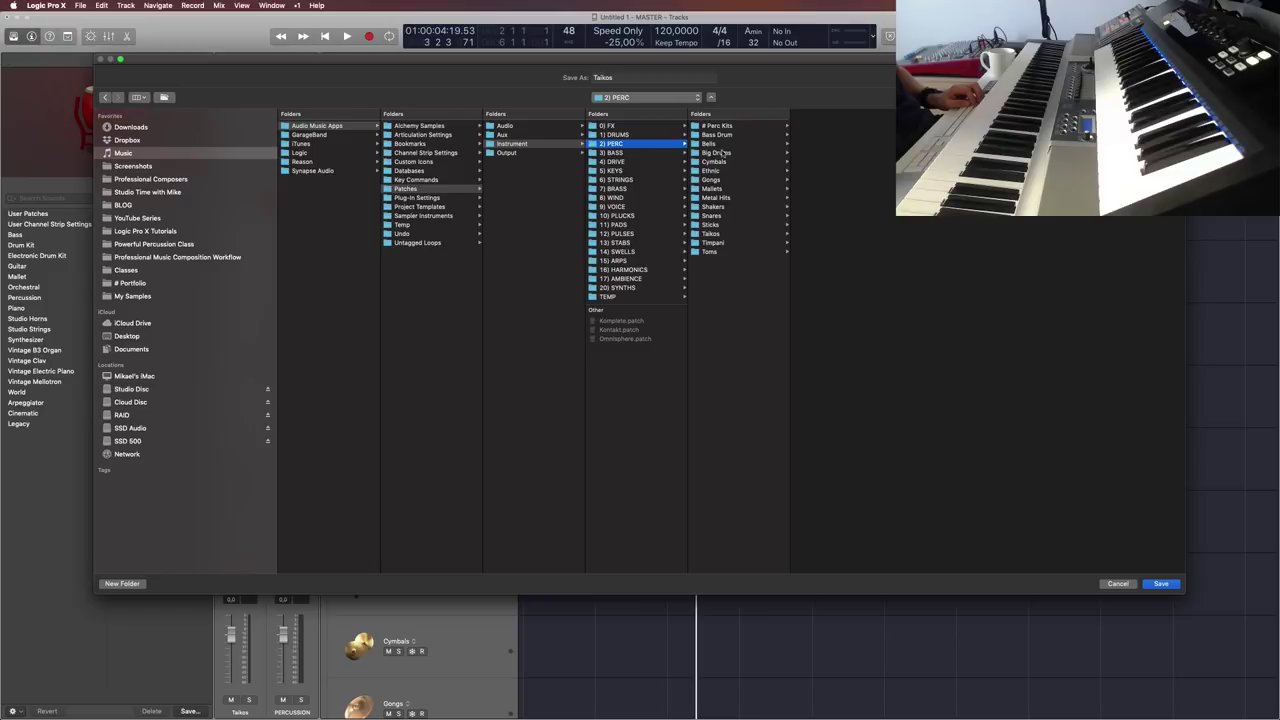
left_click(712, 234)
left_click(633, 77)
type("(empty)")
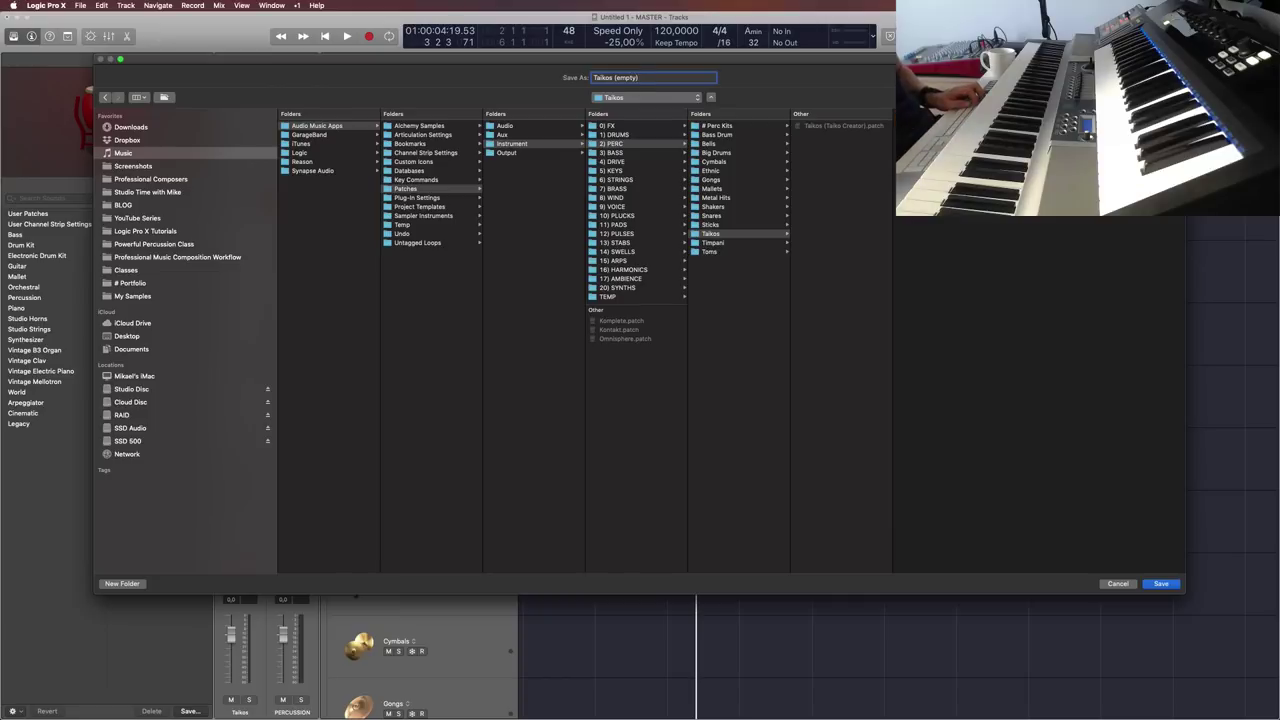
left_click(1161, 584)
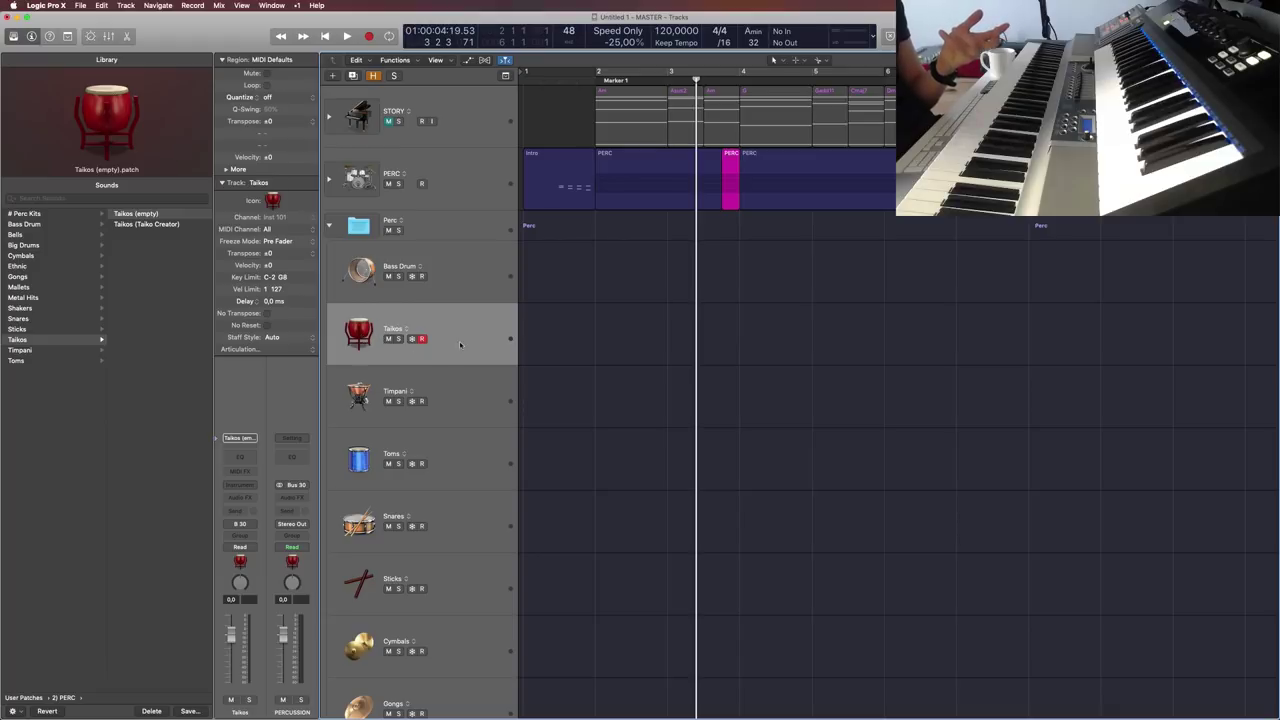
Step: Select the Bass Drum track to show its saved patch and look over the neighbouring percussion tracks
left_click(482, 289)
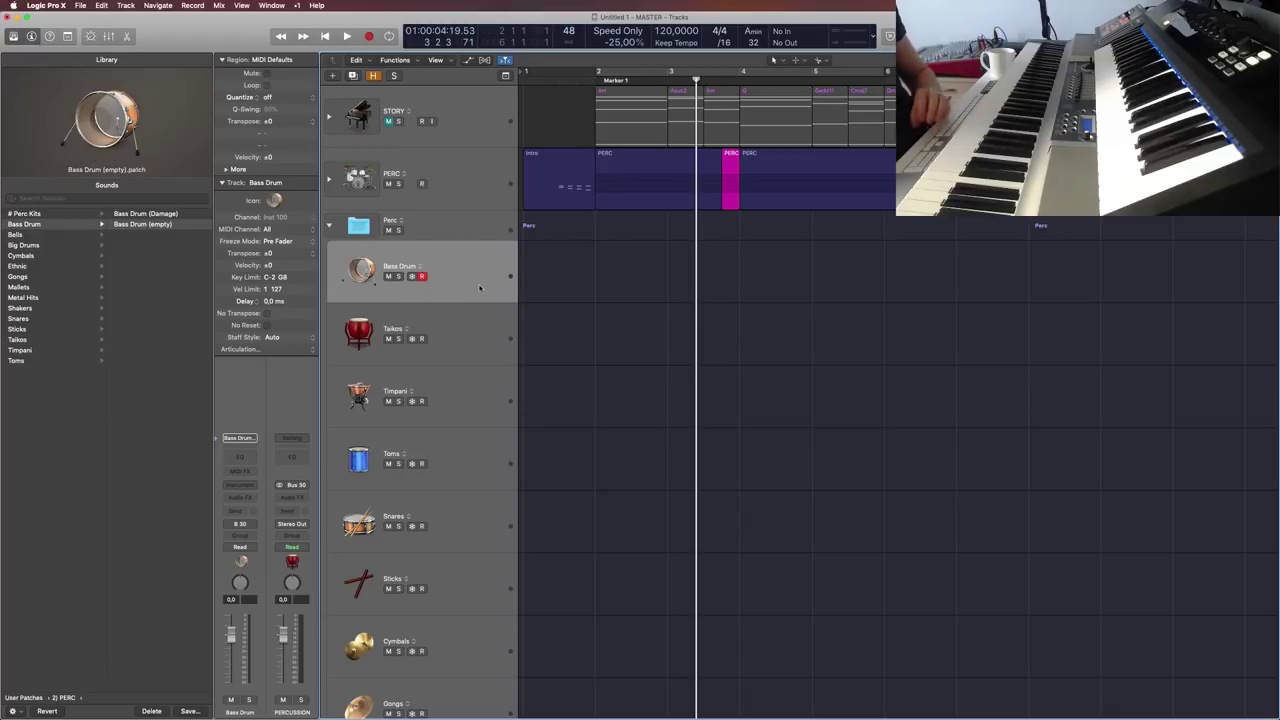
scroll(485, 369, "down", 2)
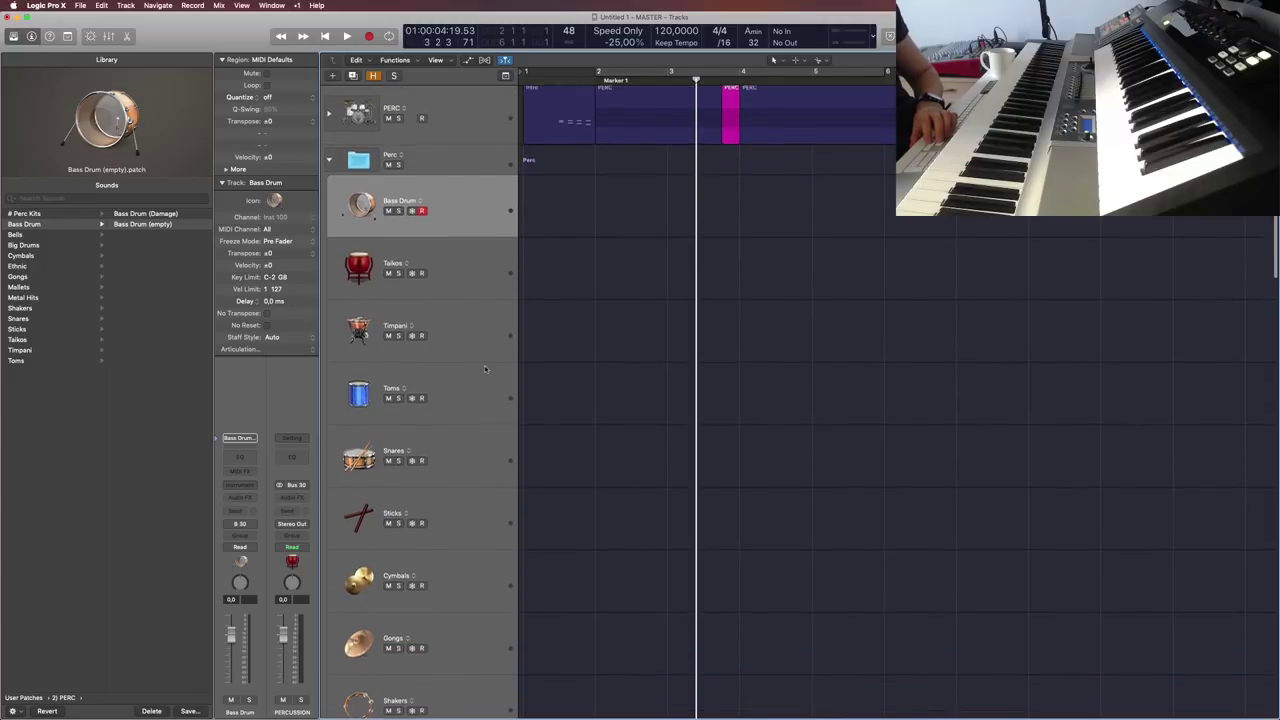
scroll(485, 369, "up", 1)
scroll(478, 259, "down", 3)
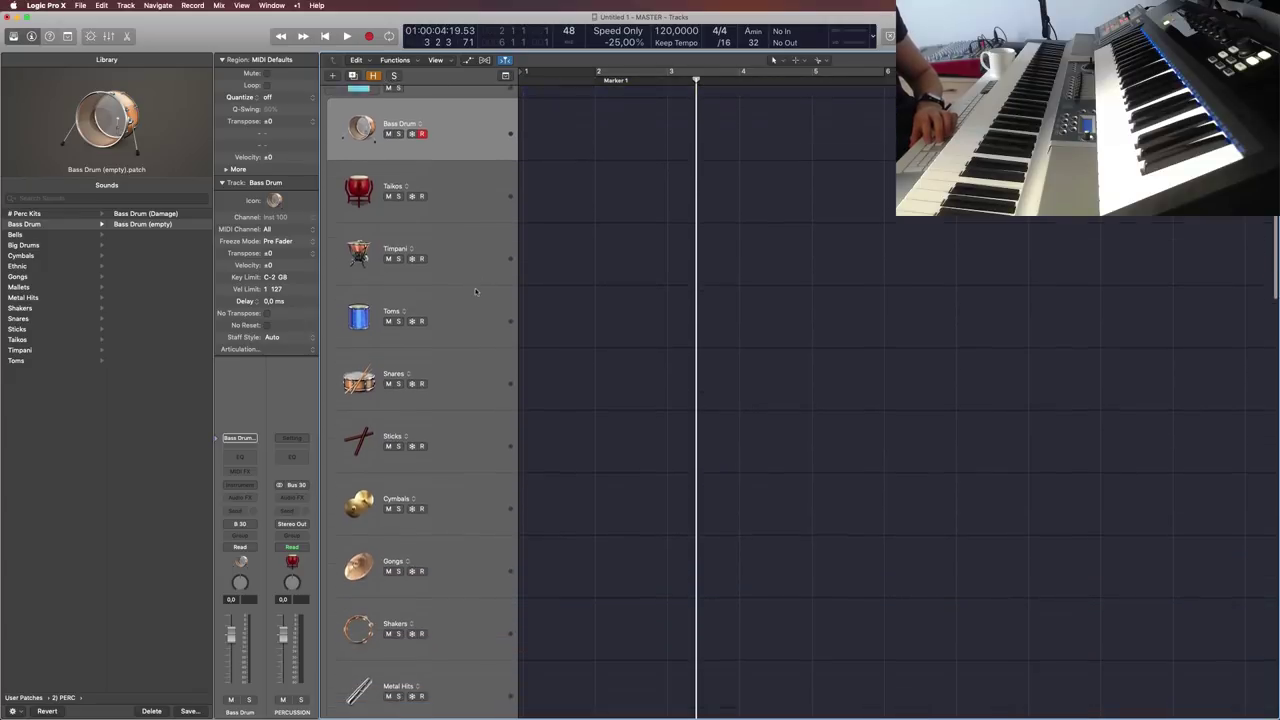
scroll(485, 305, "up", 2)
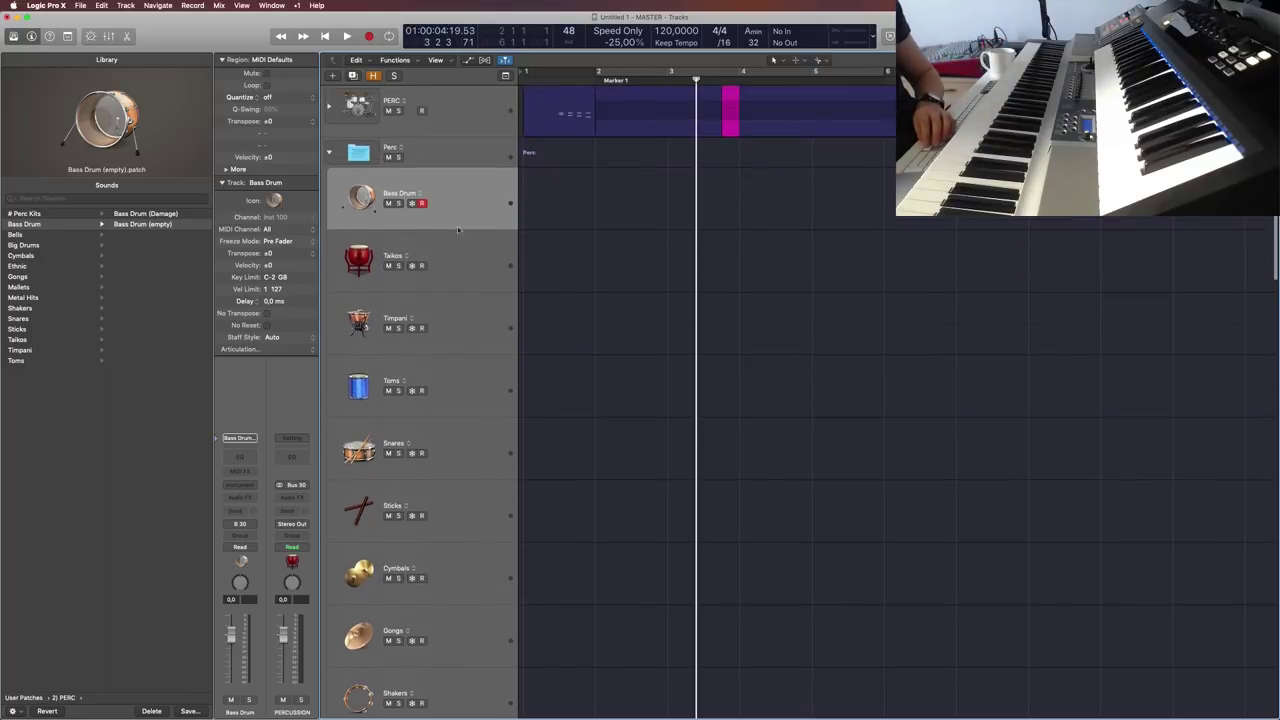
Step: Step through the Perc folder's tracks from Taikos down to Wood Hits to check the Library for each
left_click(466, 280)
left_click(472, 340)
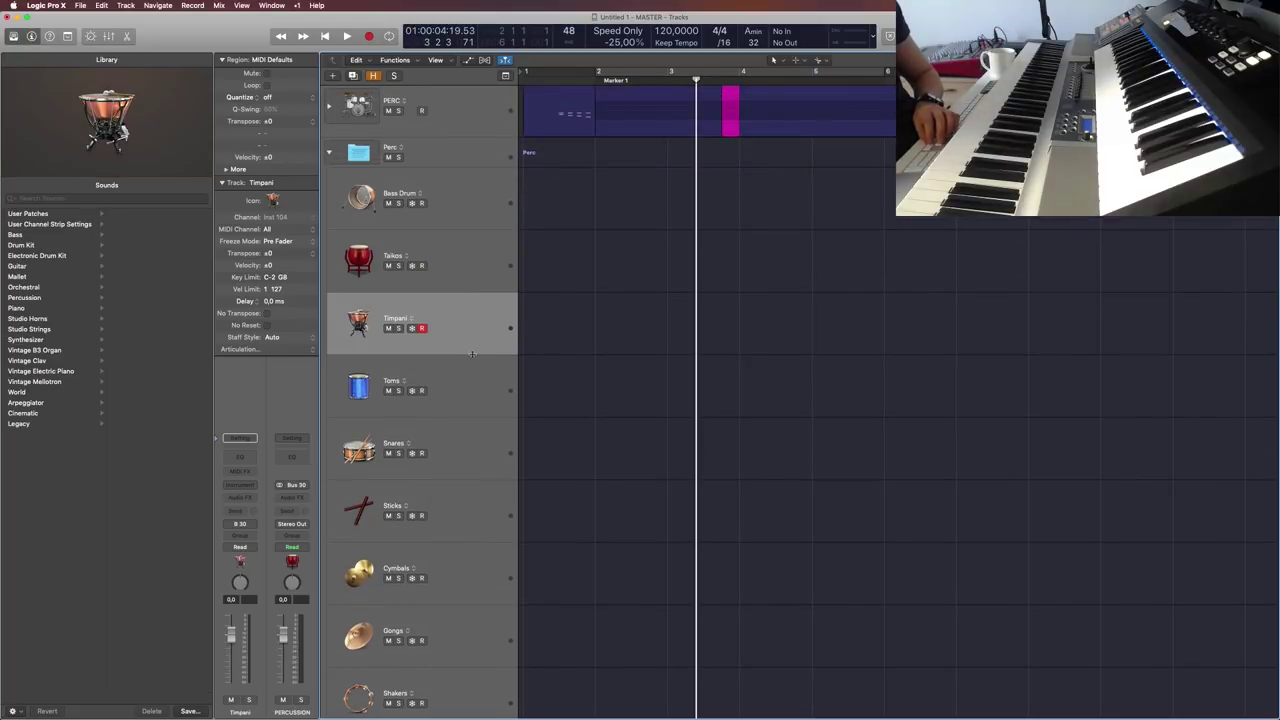
scroll(474, 363, "down", 1)
left_click(476, 352)
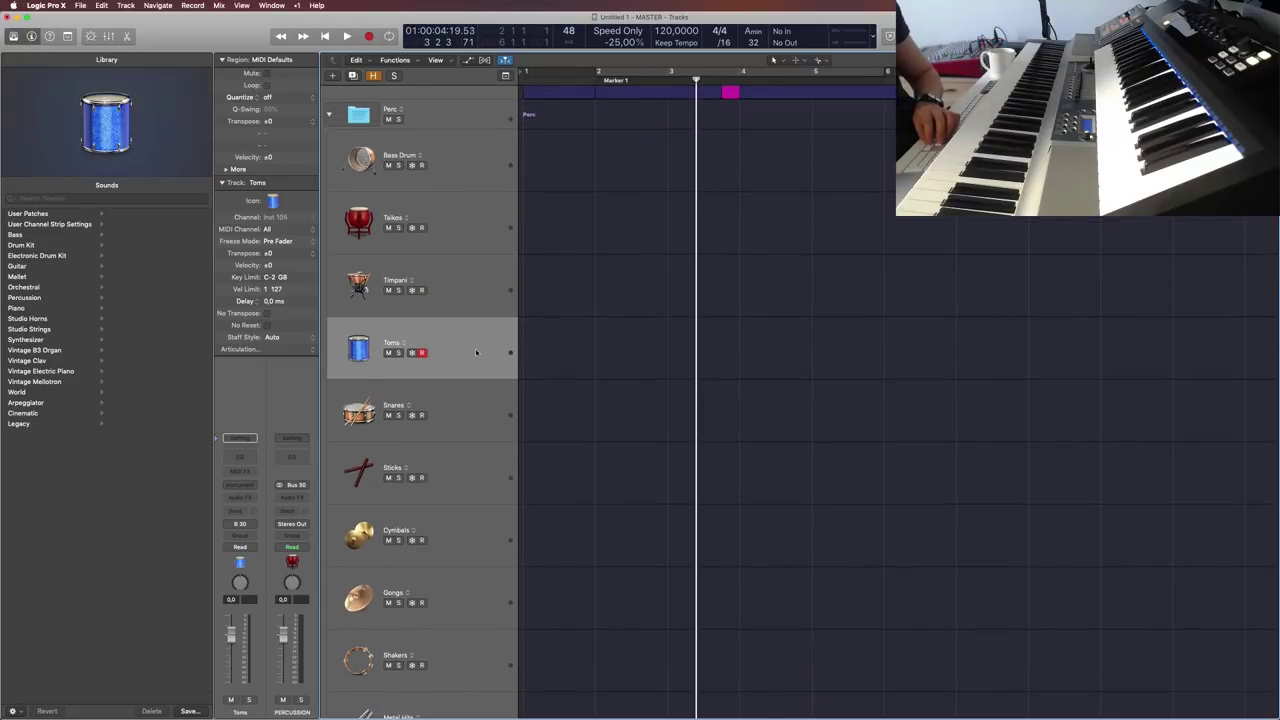
left_click(478, 407)
scroll(478, 407, "down", 2)
left_click(478, 395)
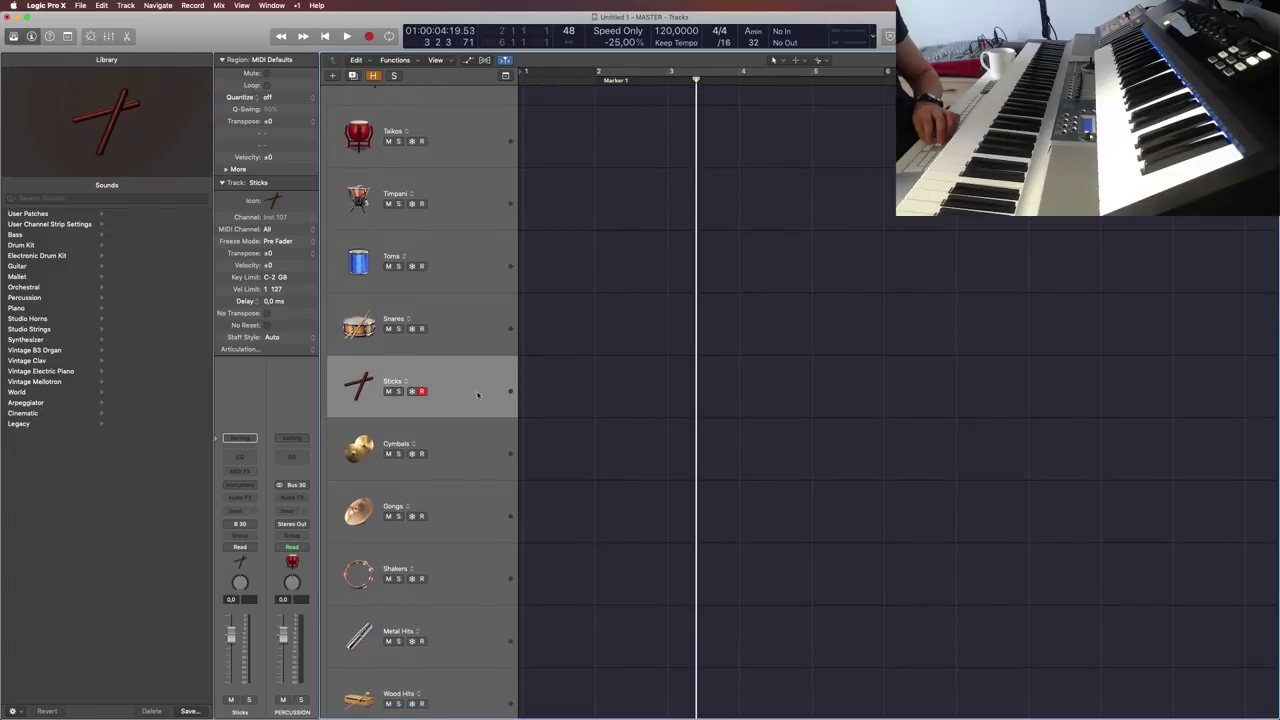
scroll(478, 390, "down", 1)
scroll(474, 350, "down", 3)
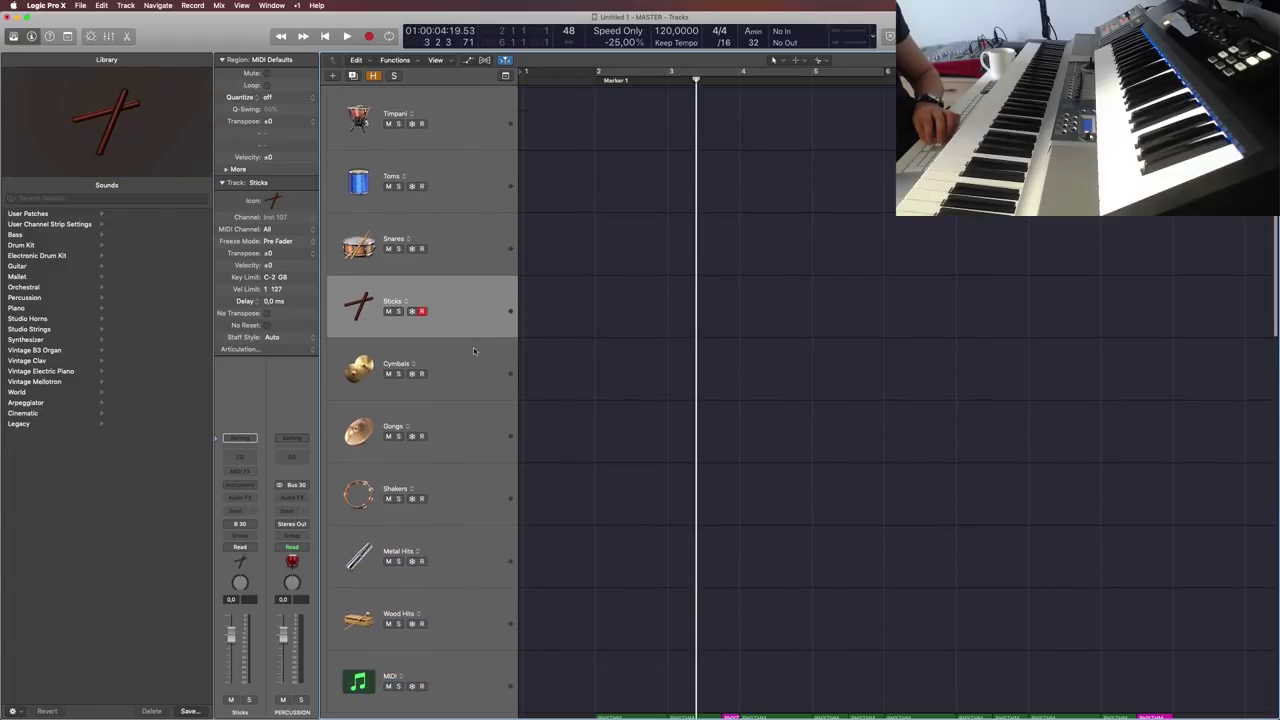
left_click(477, 320)
left_click(476, 380)
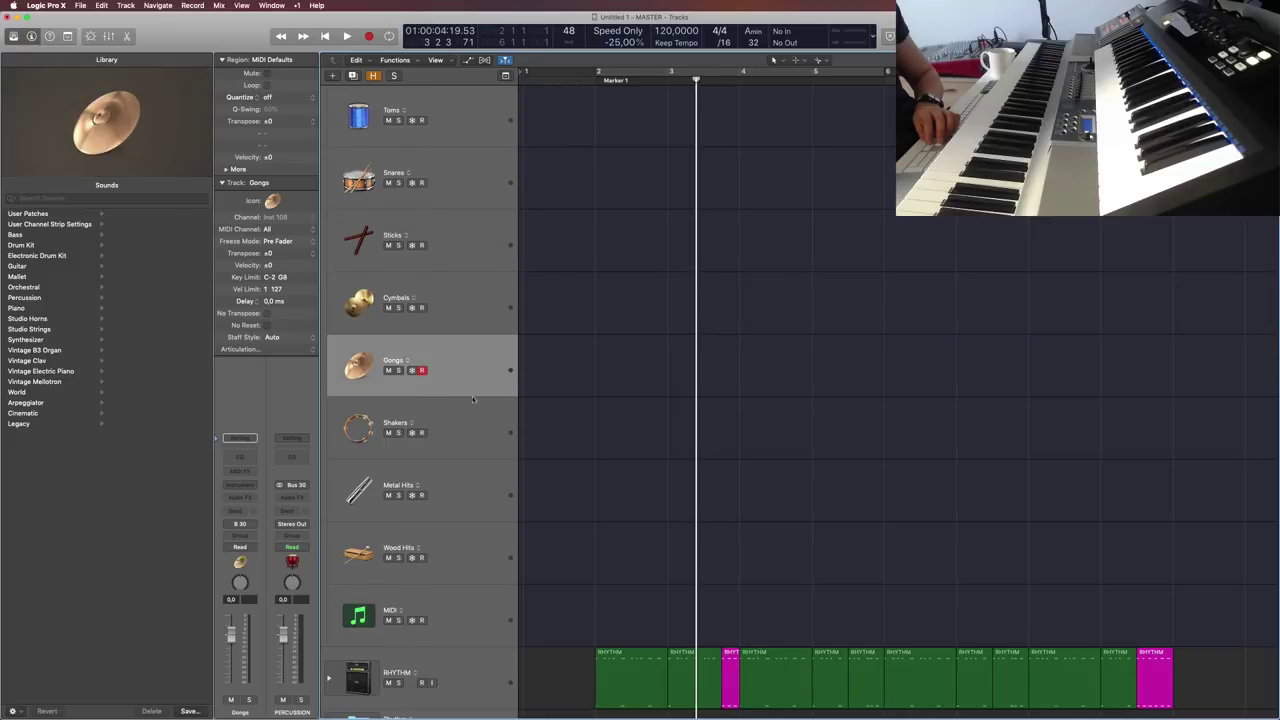
left_click(475, 442)
left_click(473, 502)
left_click(471, 559)
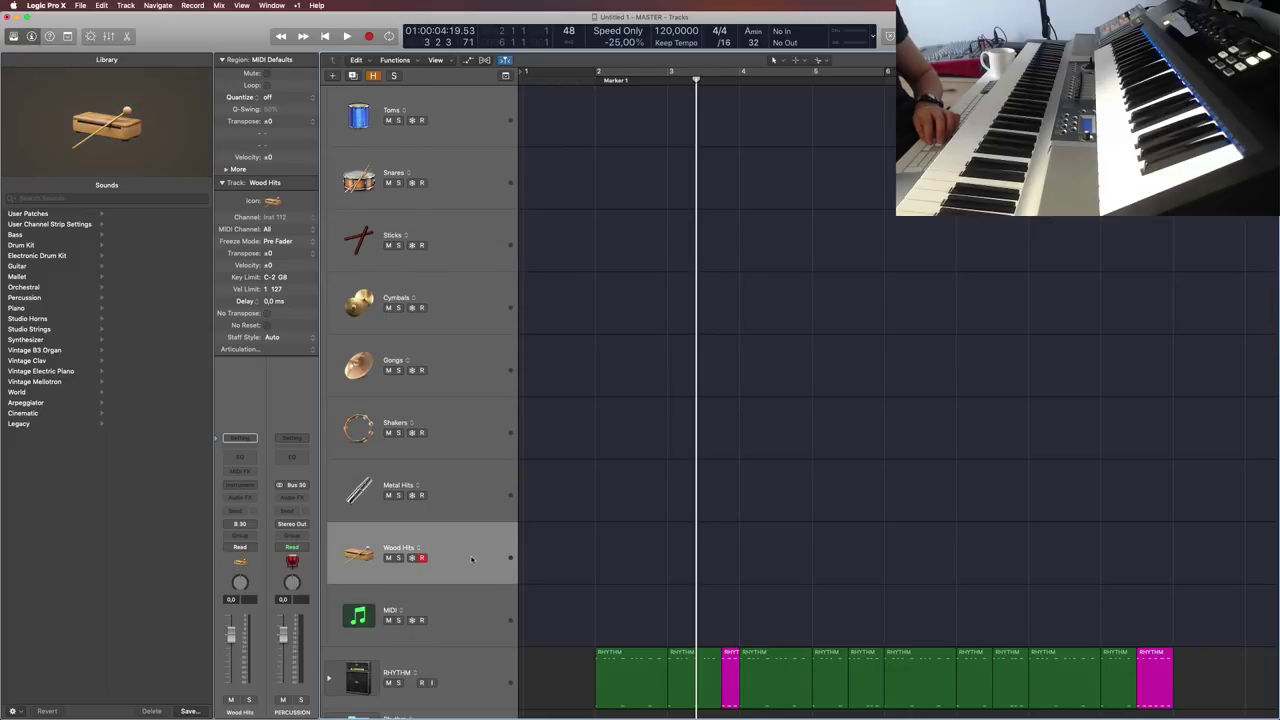
Step: Save the Timpani track's patch as "Timpani (empty)" in the Timpani folder inside 2) PERC and reselect the track to refresh its Library
scroll(472, 534, "up", 2)
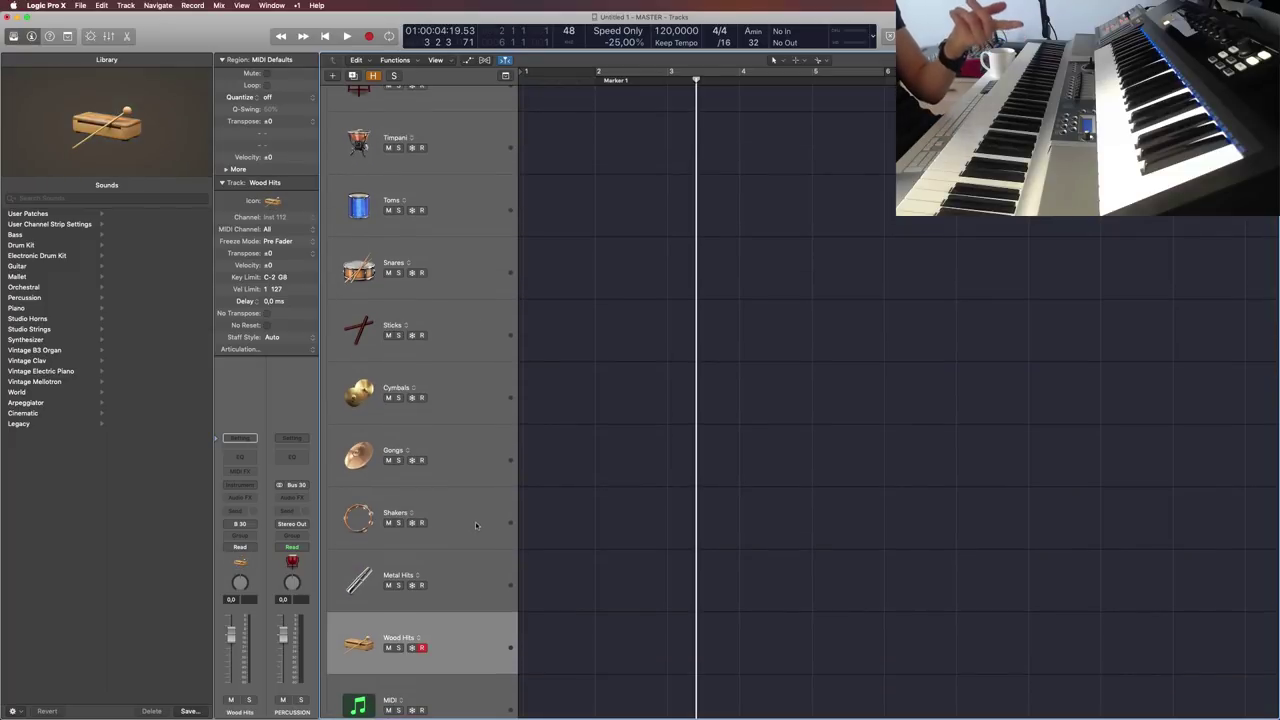
scroll(476, 524, "up", 5)
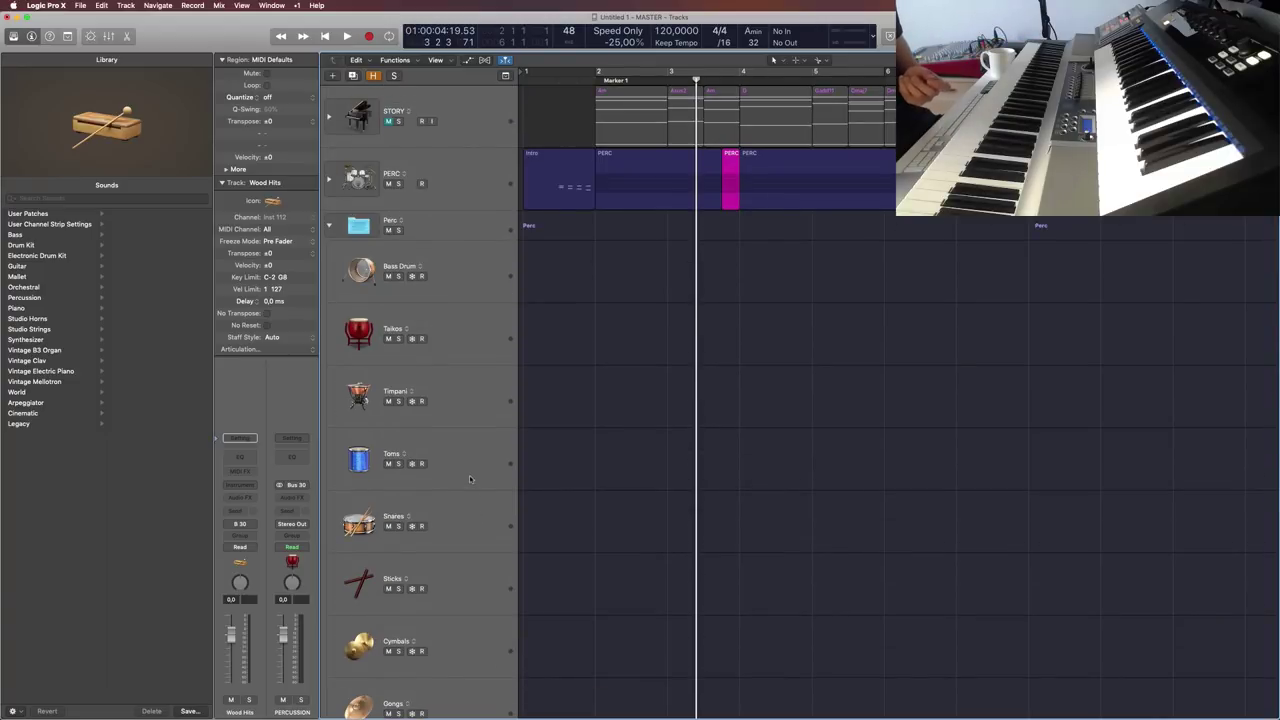
left_click(426, 318)
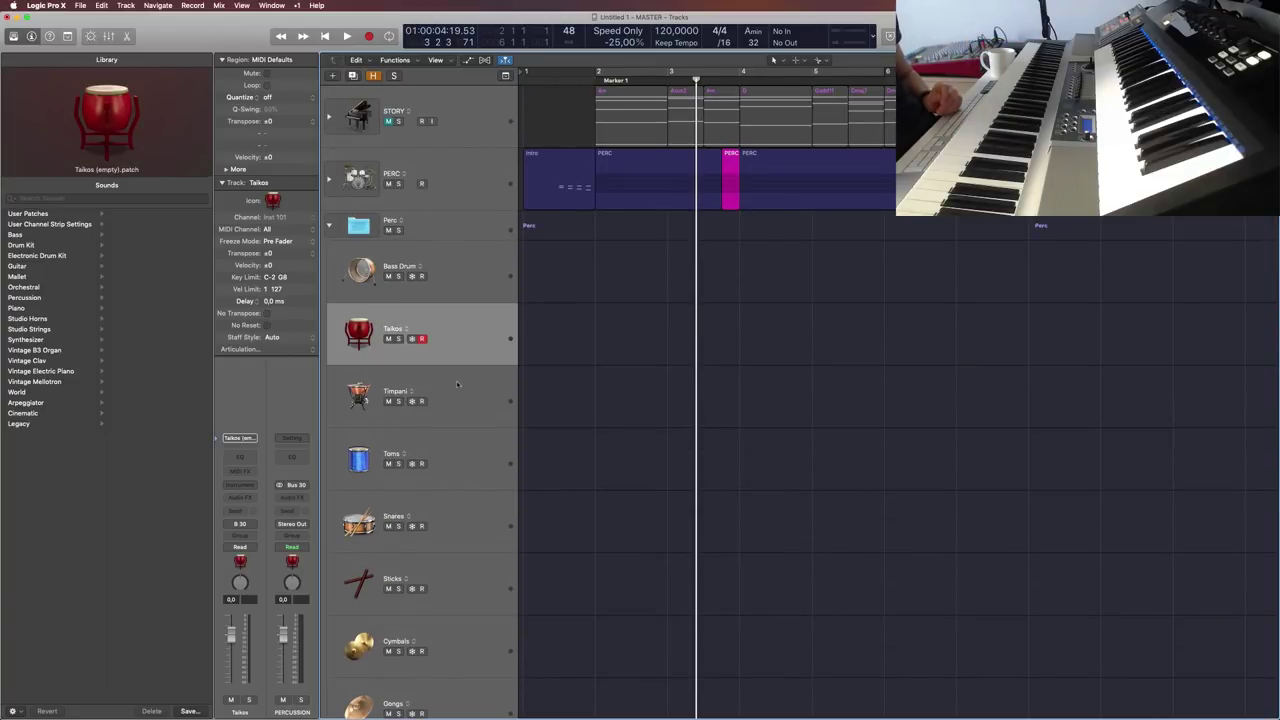
left_click(466, 414)
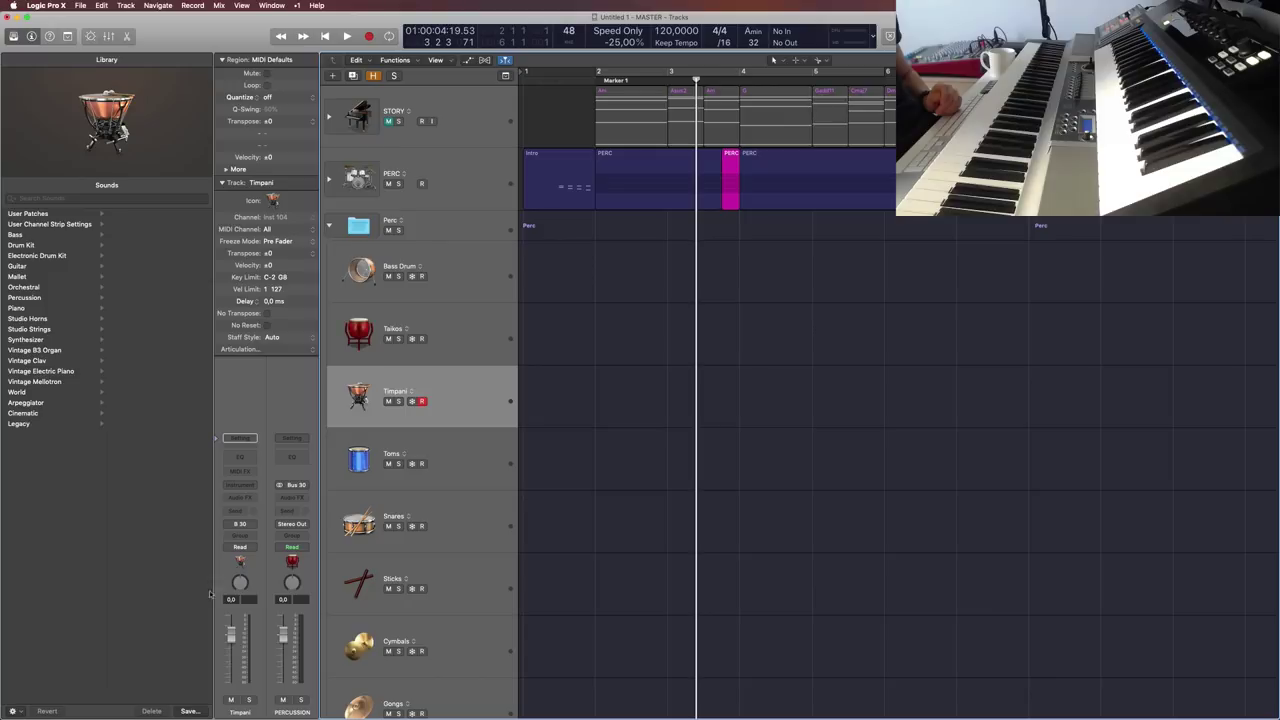
left_click(190, 711)
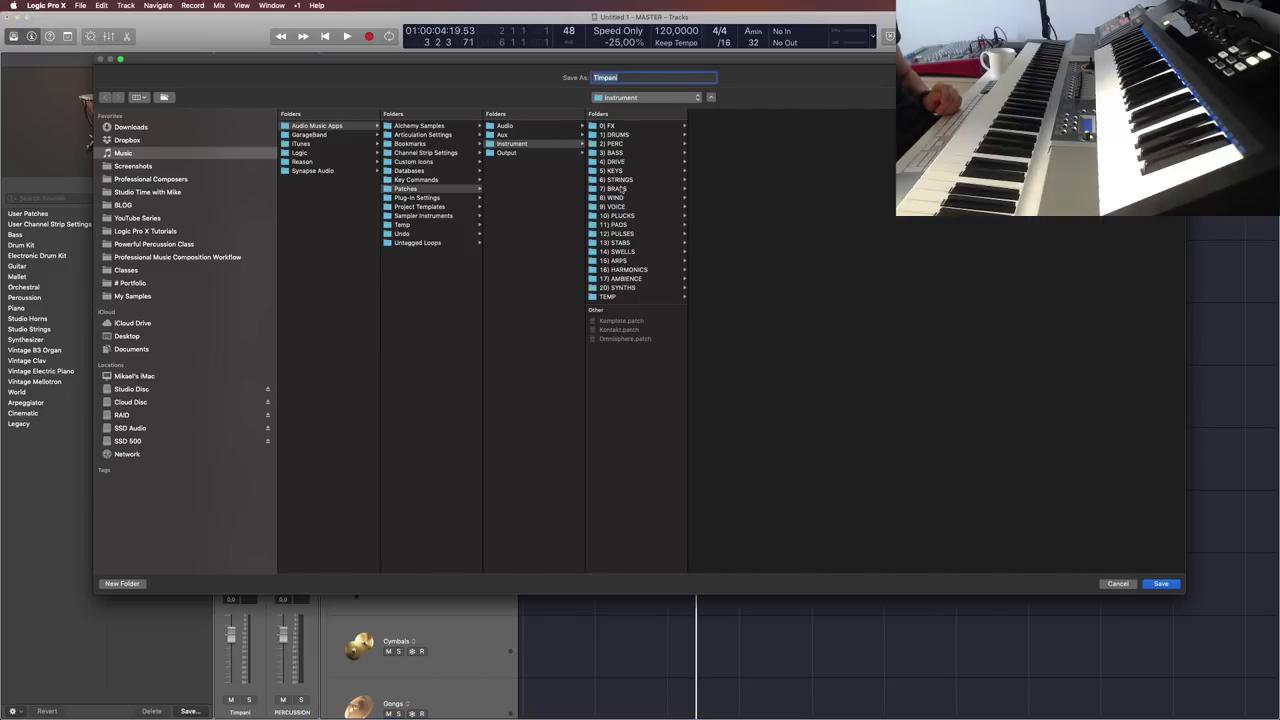
left_click(612, 144)
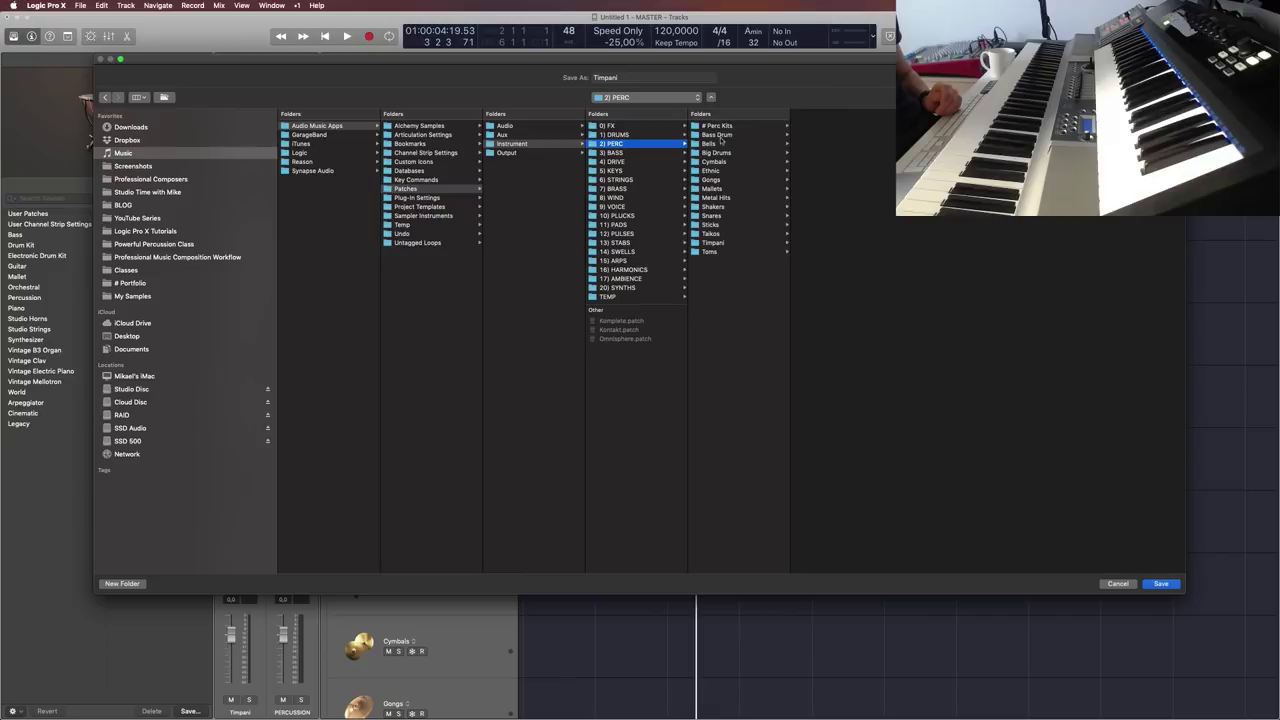
left_click(716, 243)
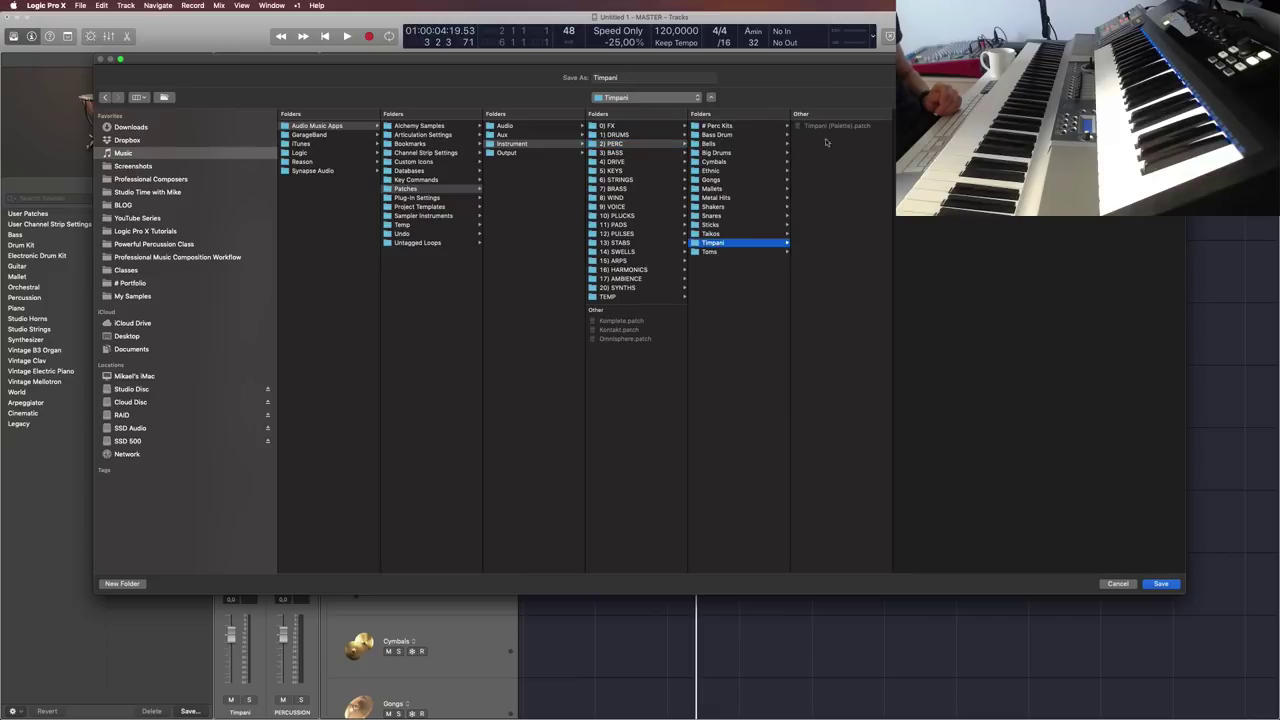
left_click(641, 77)
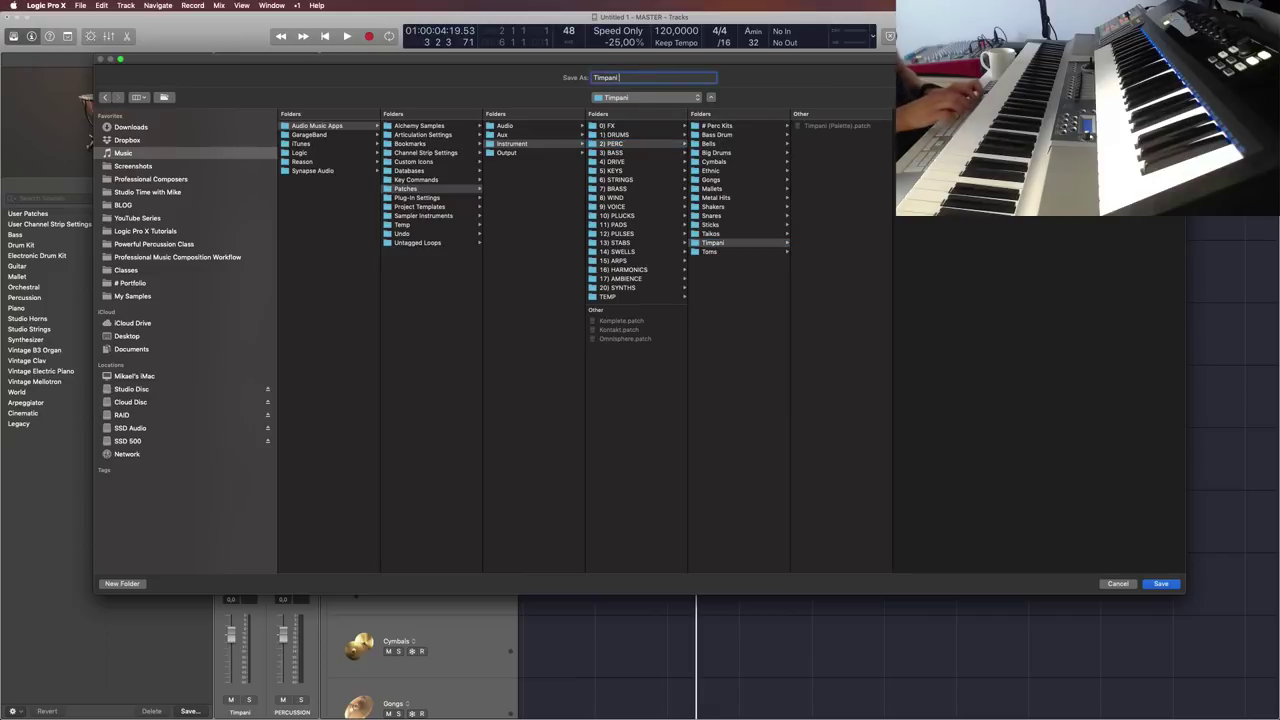
type("(empty)")
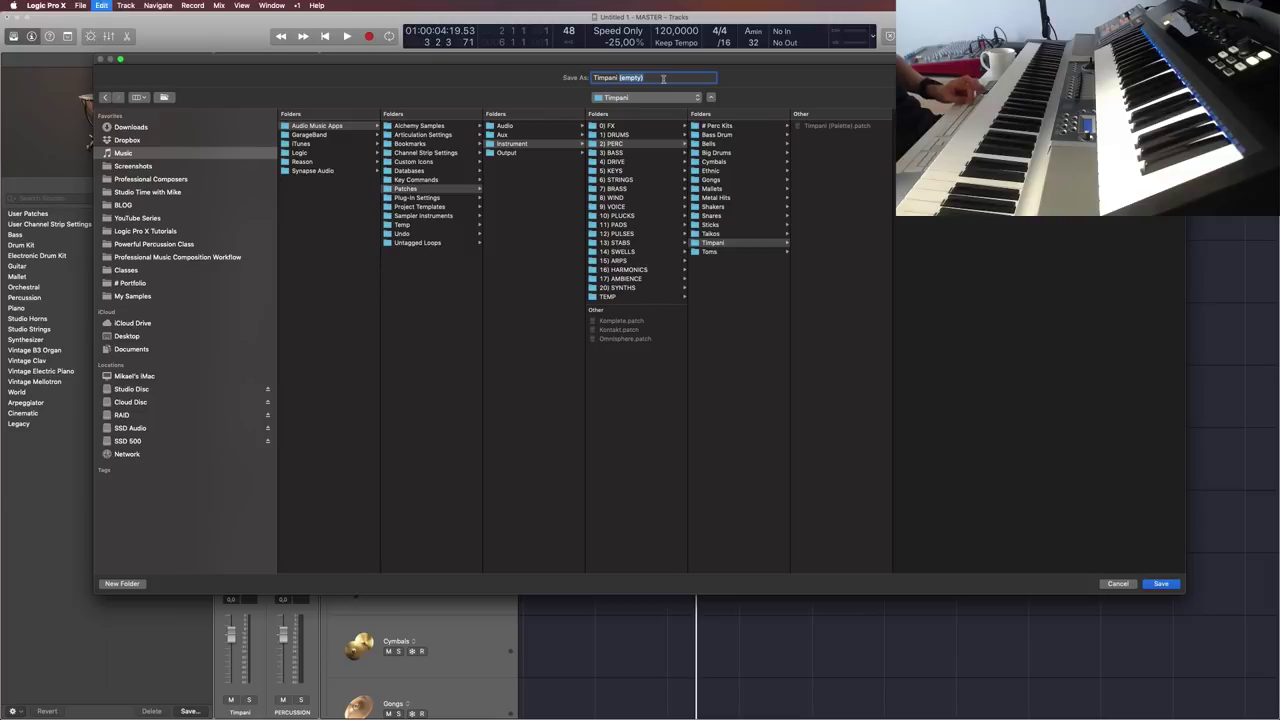
left_click(1159, 584)
left_click(489, 338)
left_click(488, 405)
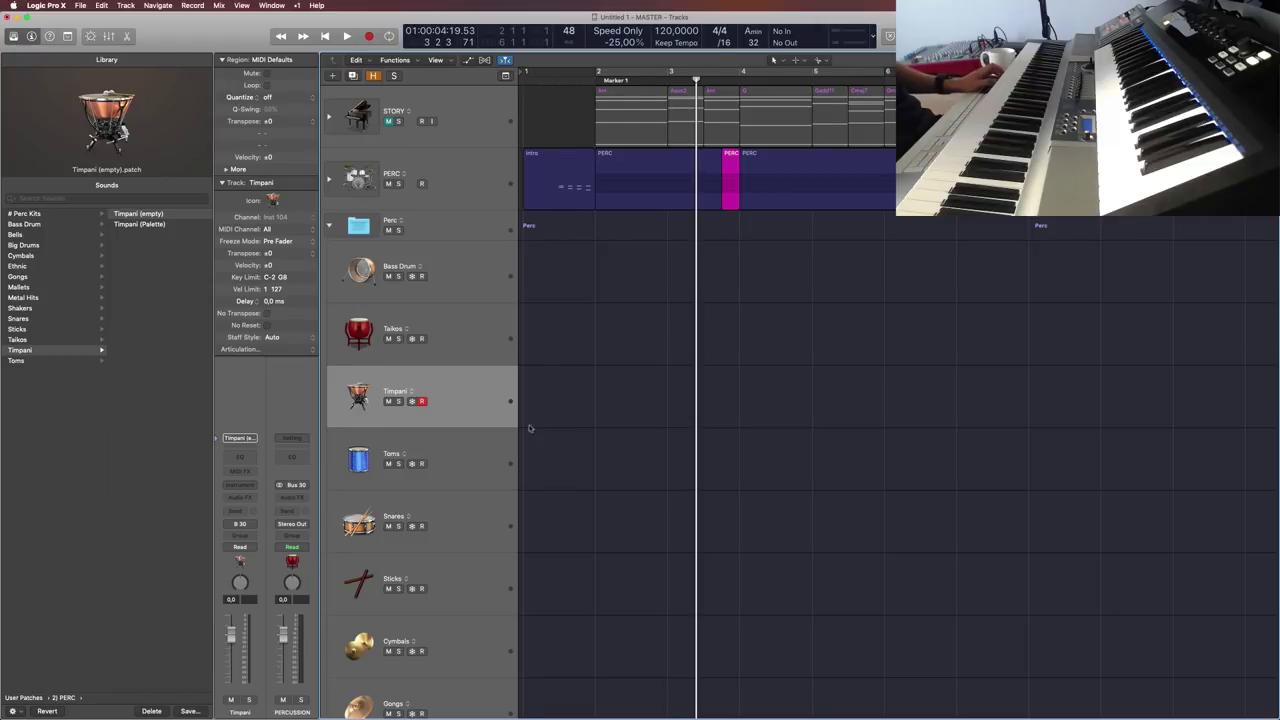
Step: Toggle the Library's visibility and compare the sound categories offered for the Timpani and Toms tracks
key("y")
scroll(563, 372, "down", 3)
scroll(563, 372, "up", 3)
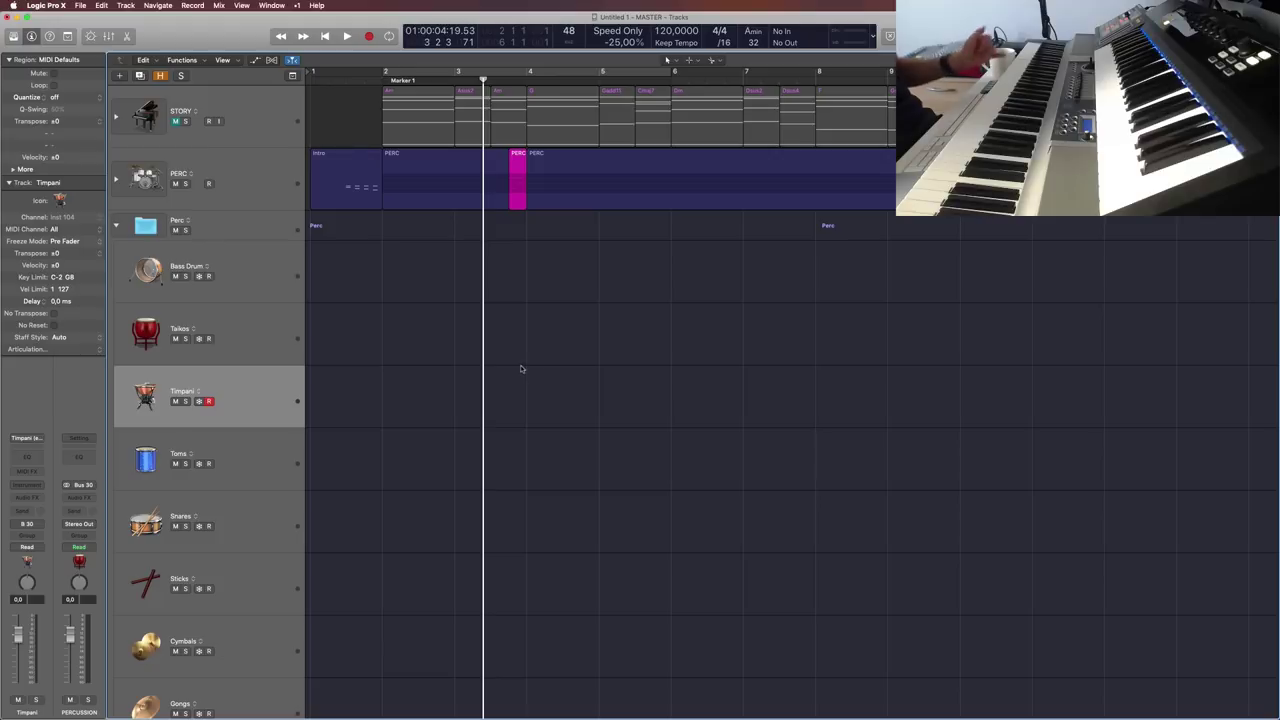
key("y")
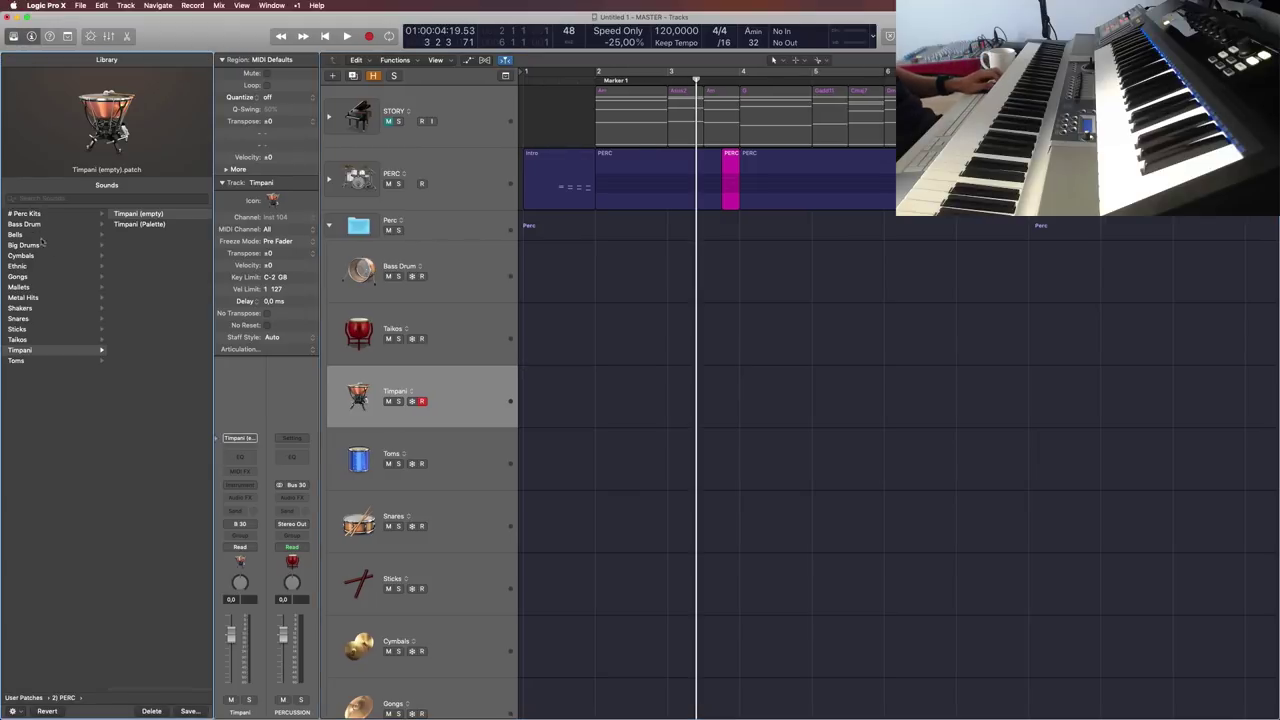
key("y")
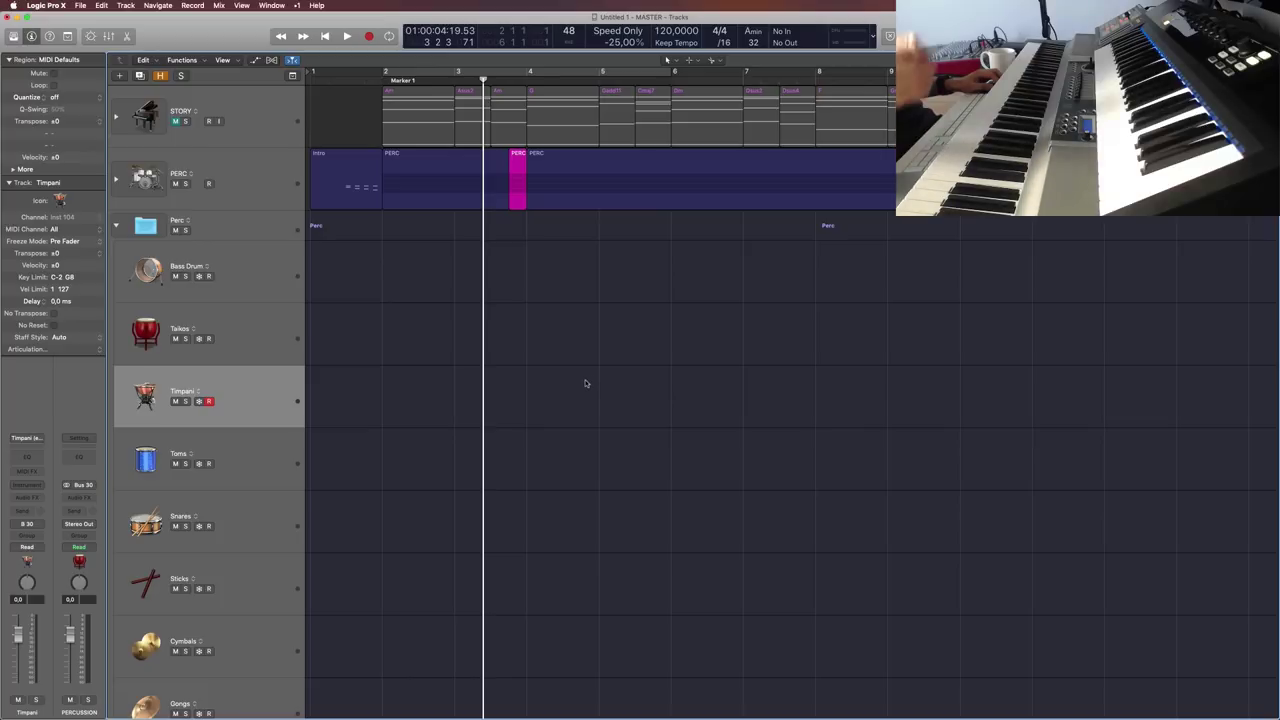
left_click(262, 457)
key("y")
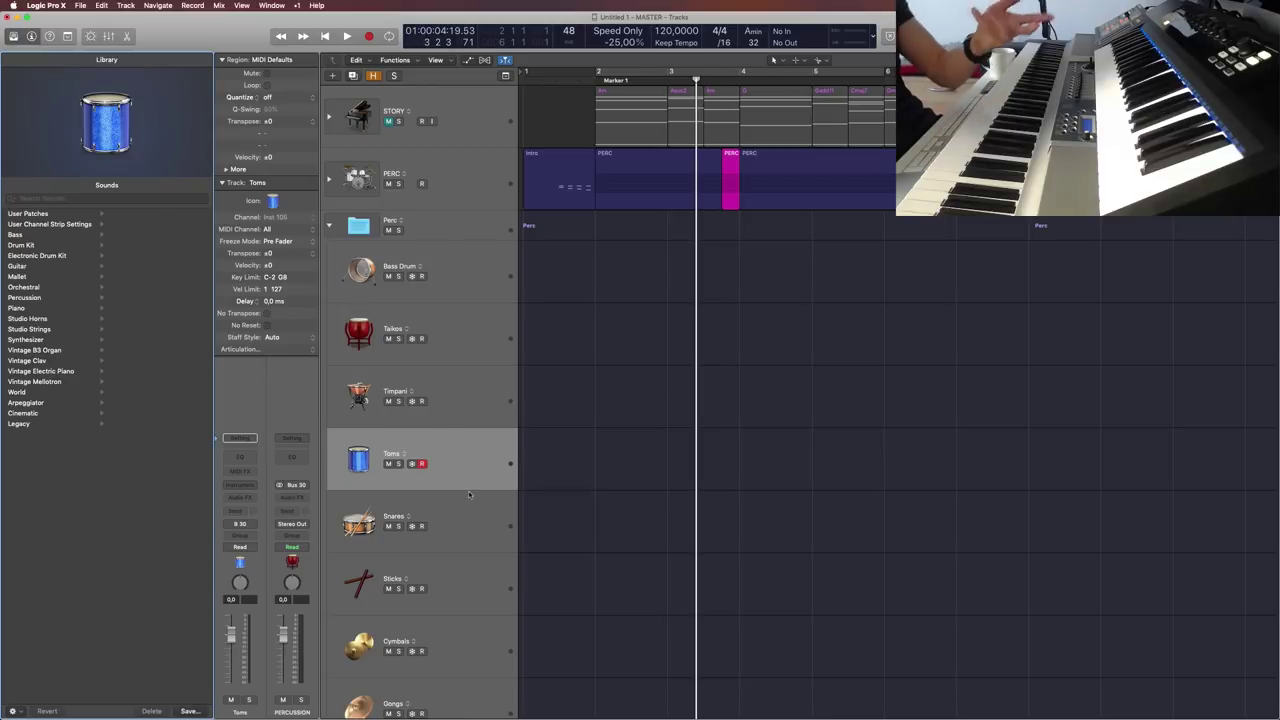
left_click(481, 384)
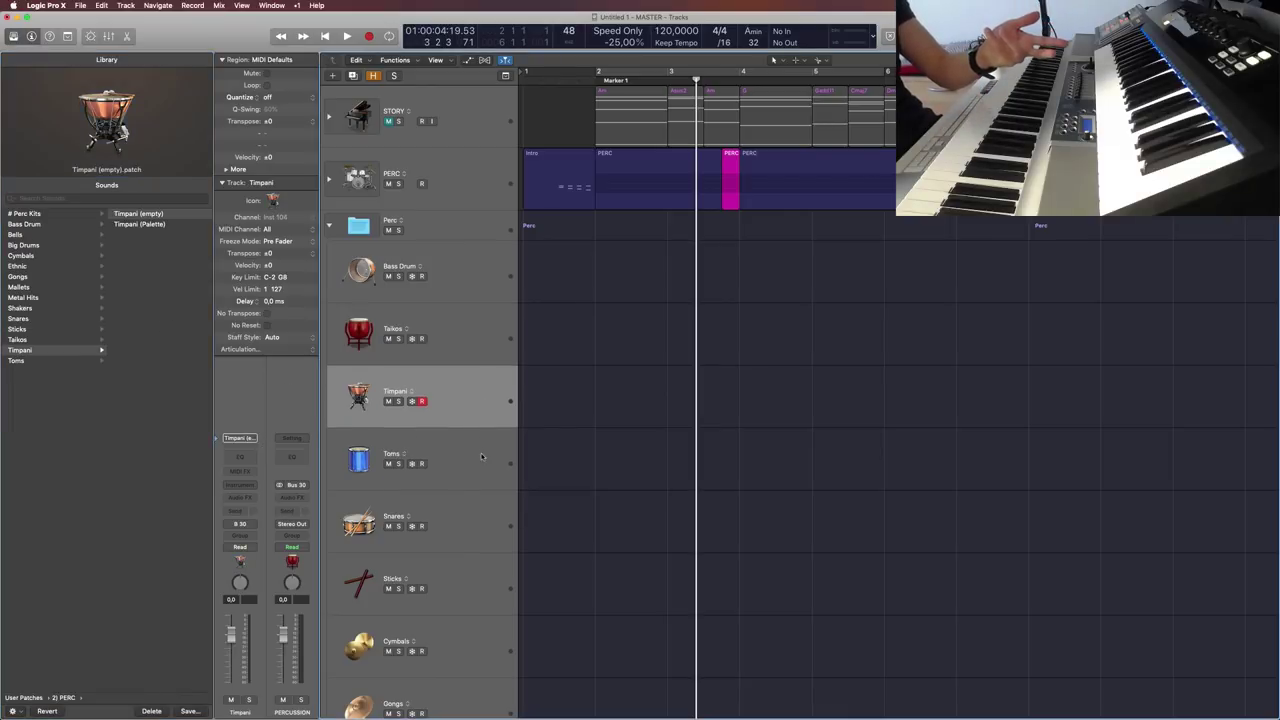
Step: Save the Toms track's patch as "Toms (empty)" in the Toms folder inside 2) PERC and reselect the track to refresh its Library
key("Down")
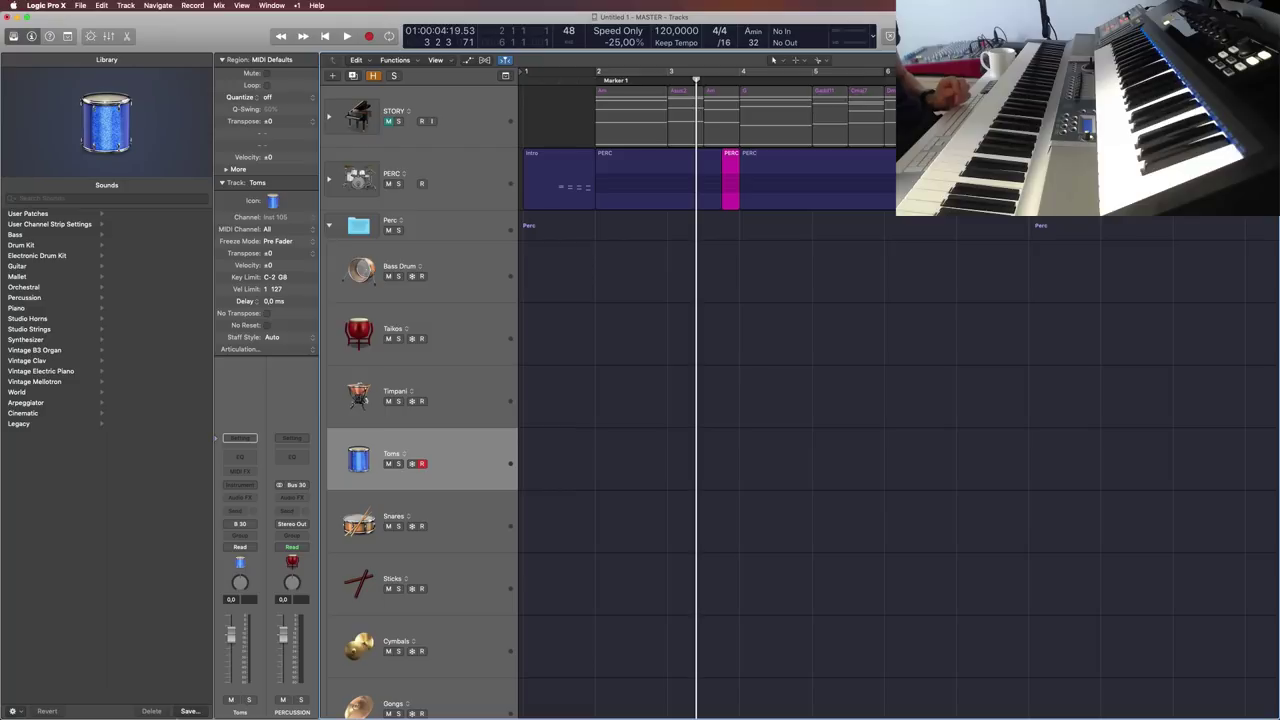
left_click(188, 711)
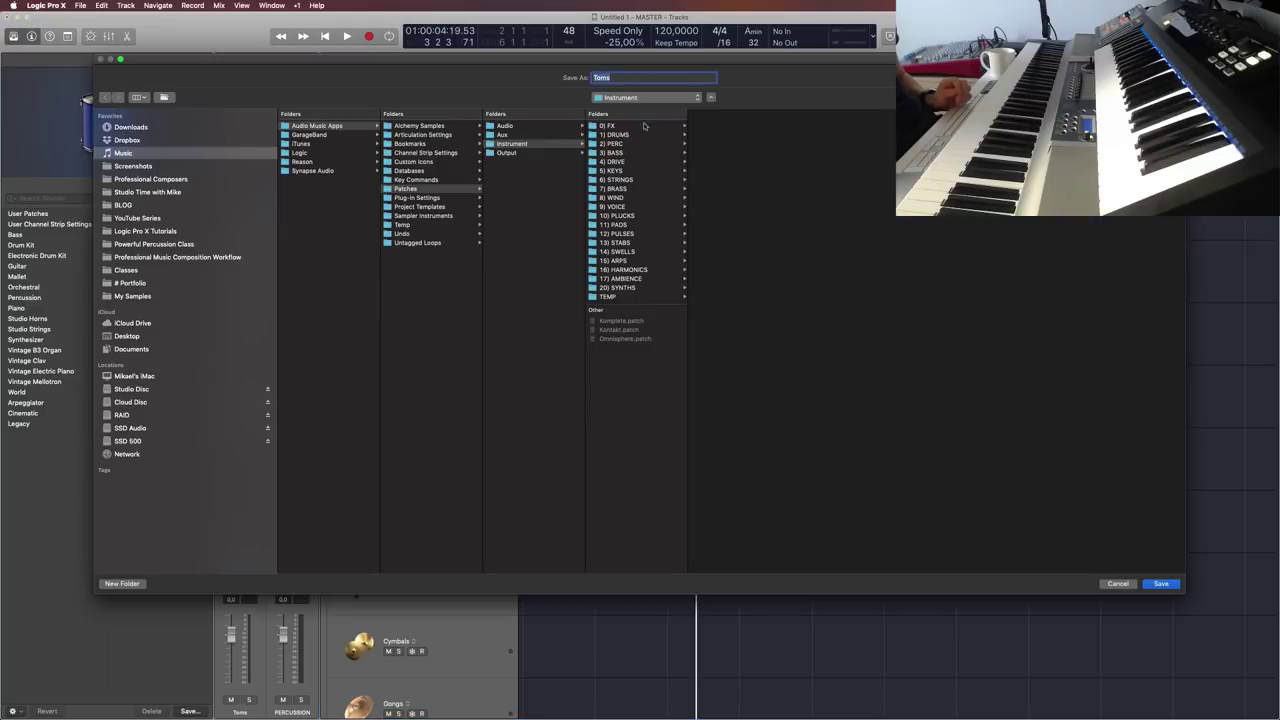
left_click(614, 143)
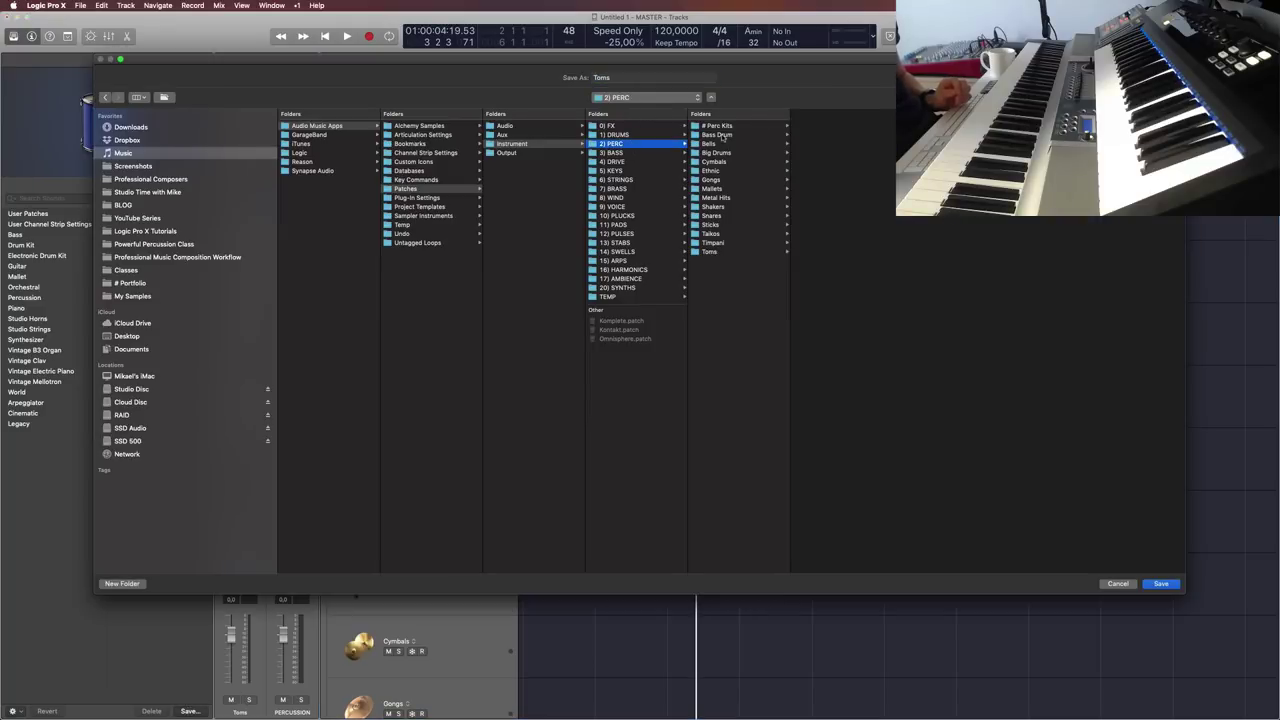
left_click(712, 251)
left_click(638, 76)
type("(")
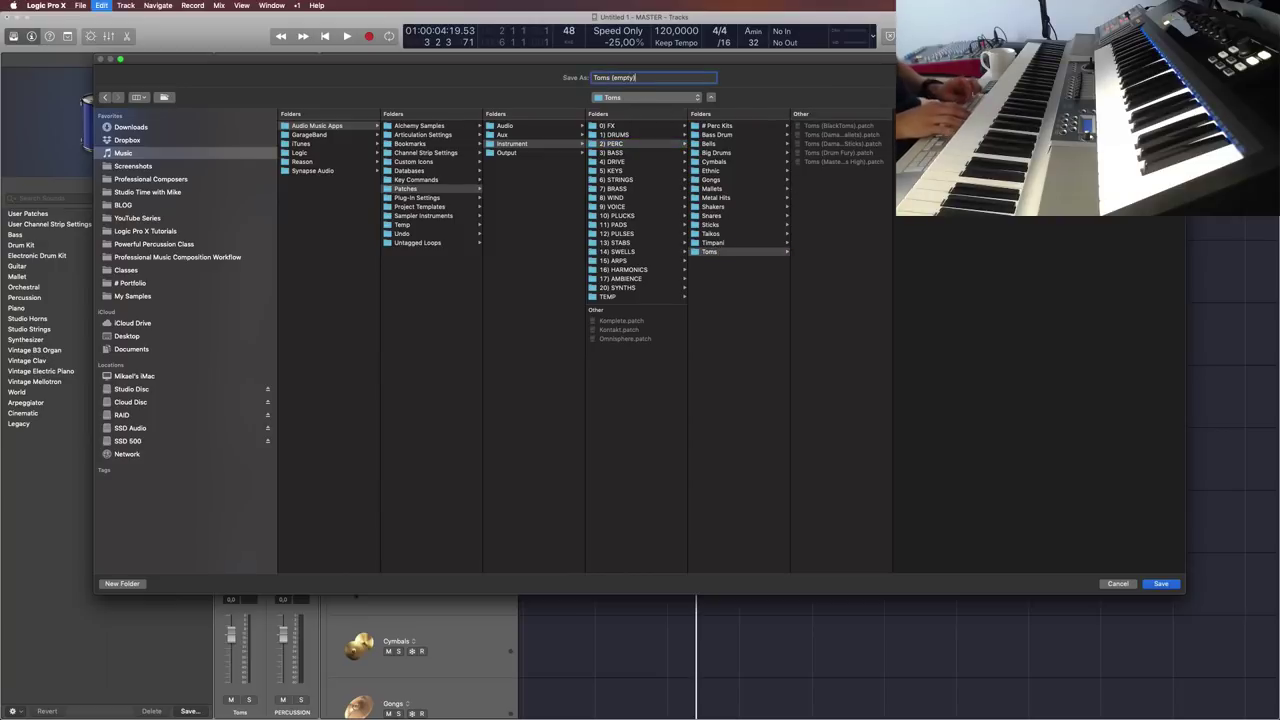
type("empty)")
left_click(1161, 584)
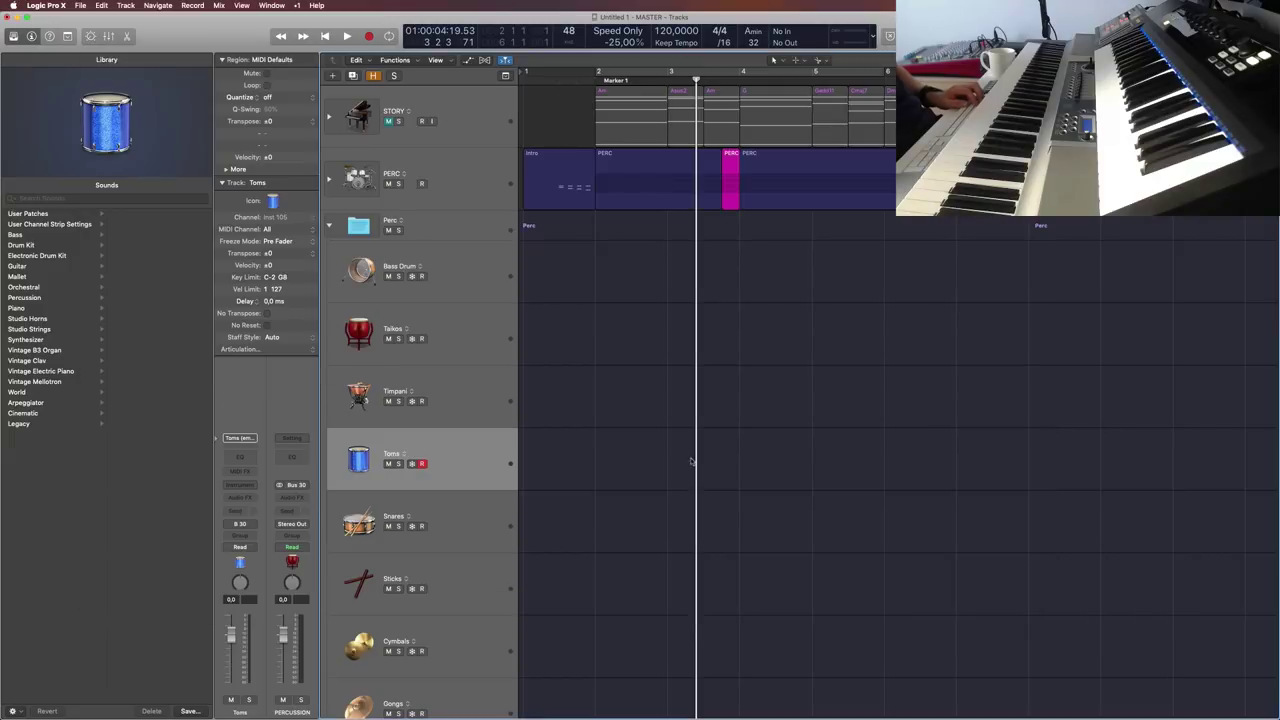
left_click(480, 403)
left_click(478, 451)
Step: Examine the Toms track's Library sounds against the Snares track, and look over the Sound Palette groups and the Perc folder's tracks
key("y")
key("y")
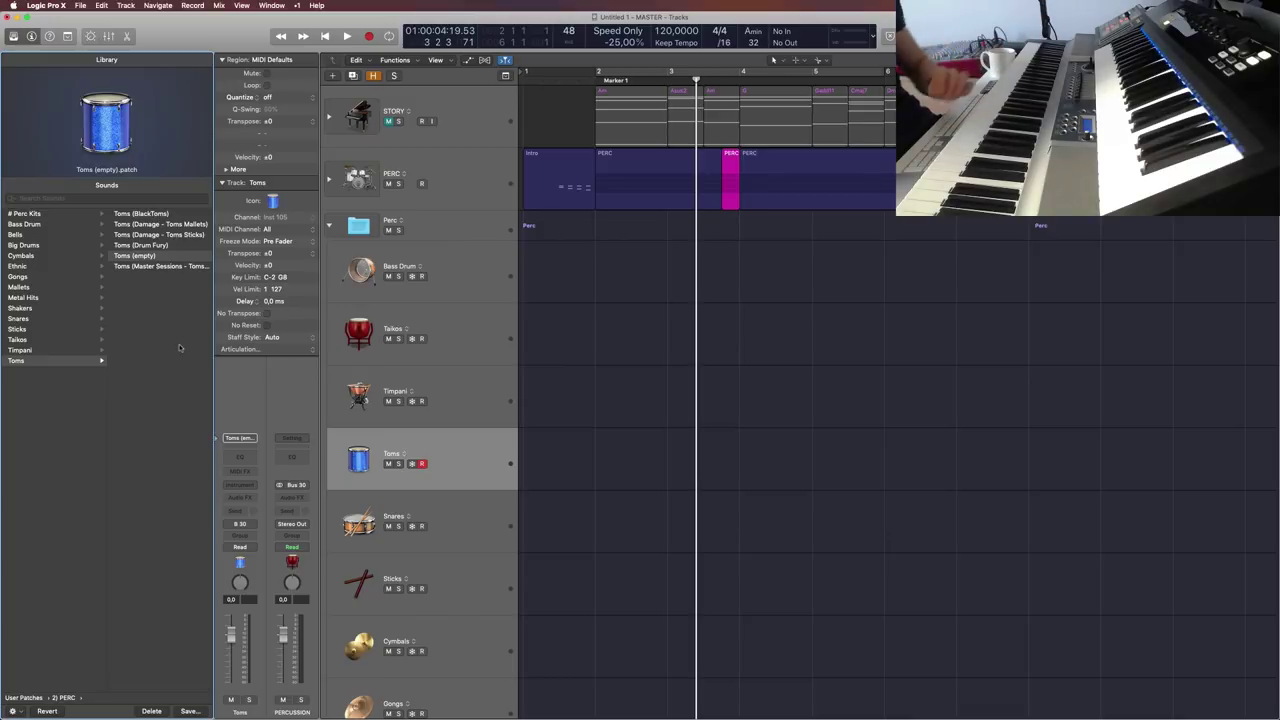
left_click(480, 505)
left_click(467, 459)
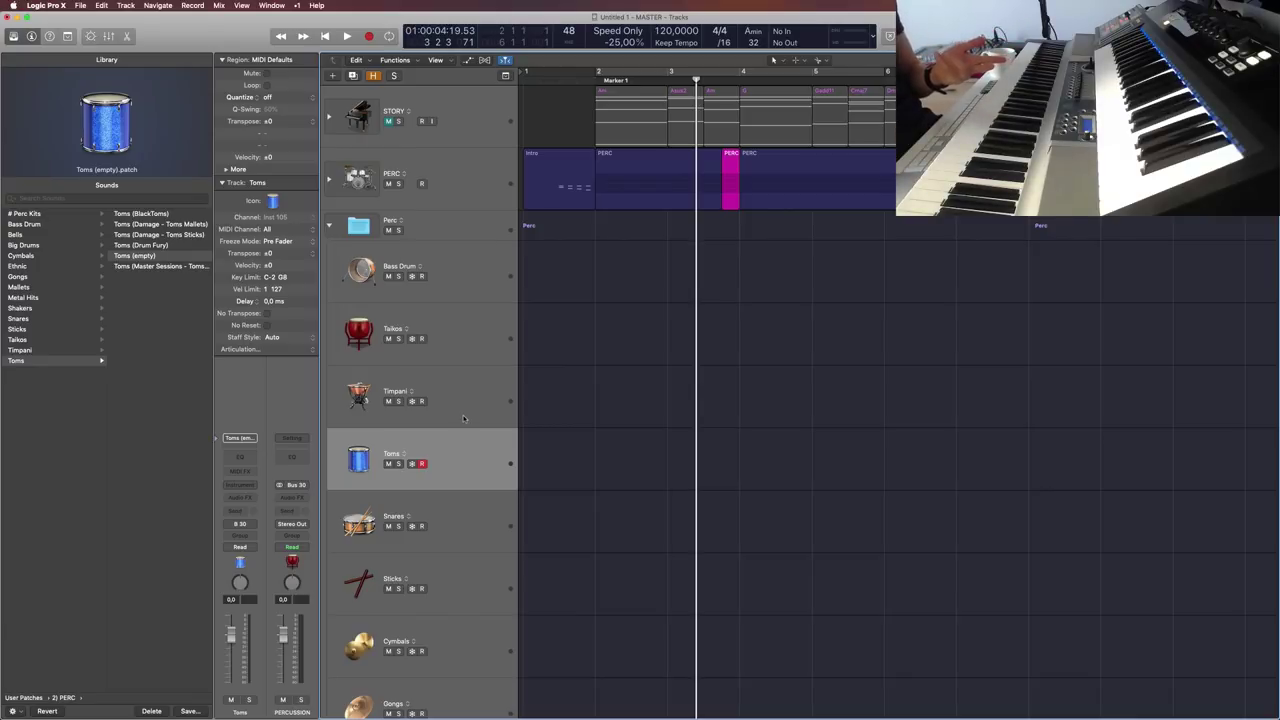
scroll(474, 428, "down", 20)
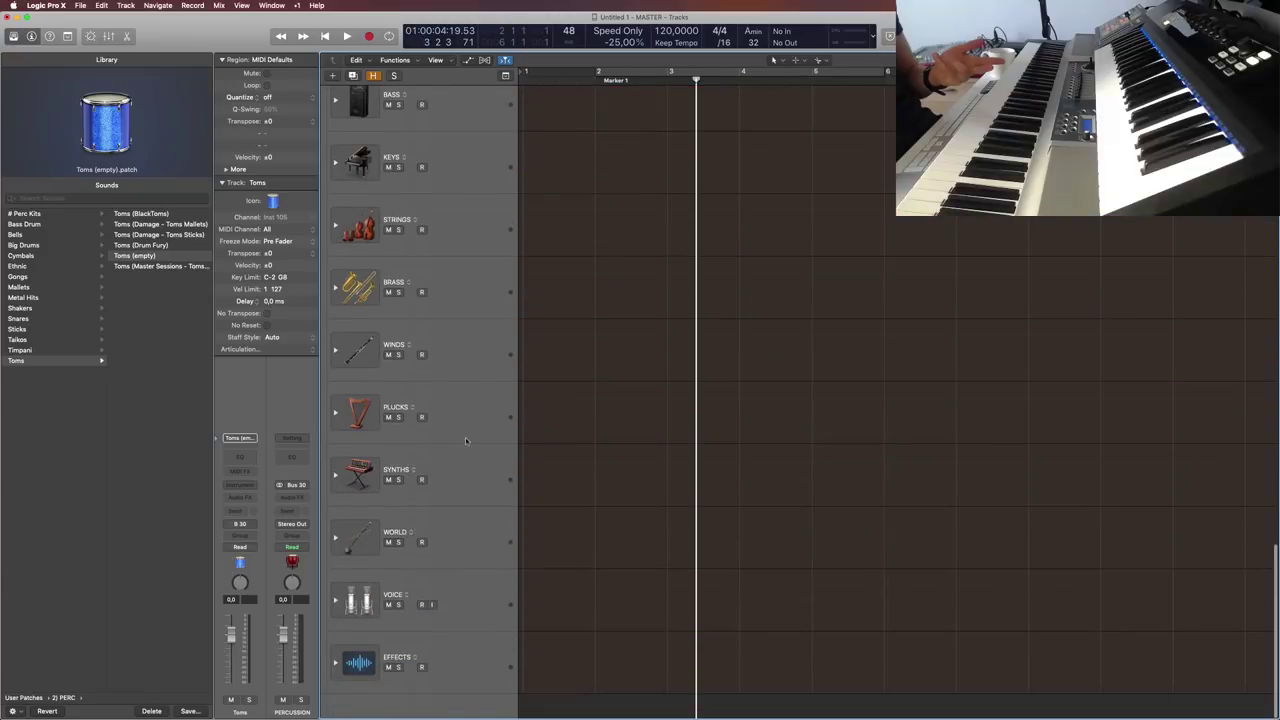
scroll(477, 604, "up", 10)
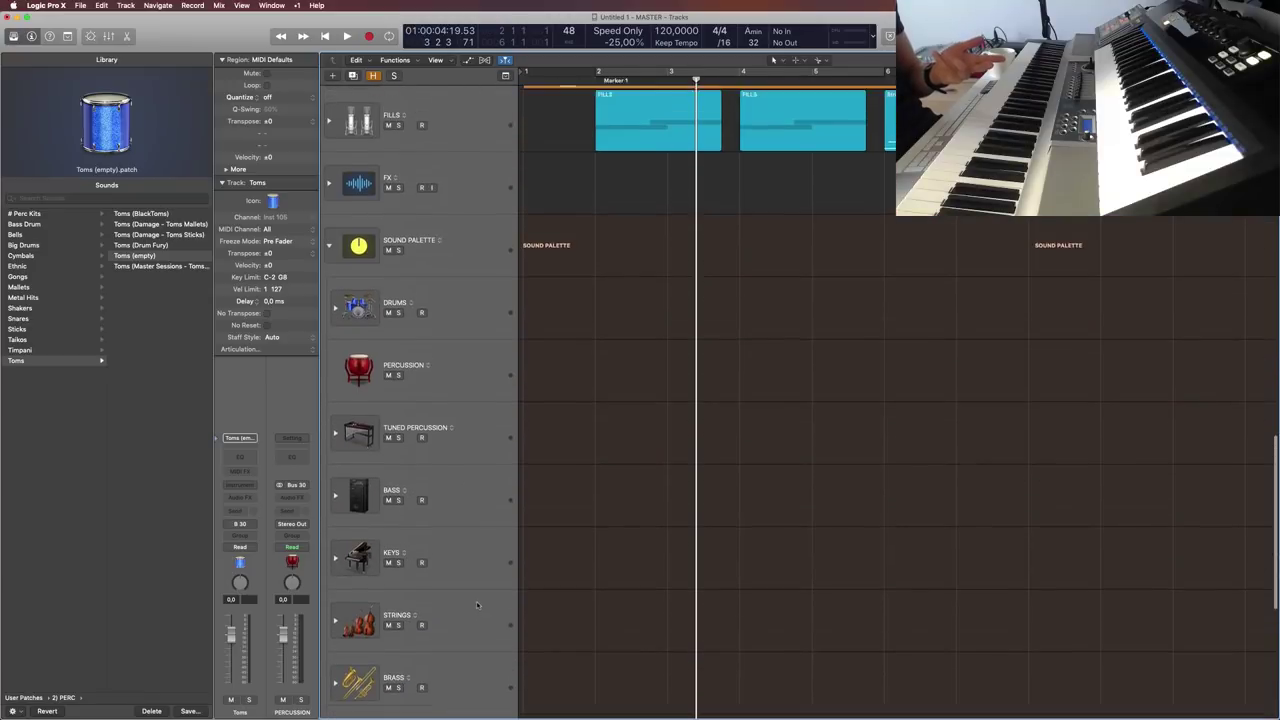
scroll(477, 604, "up", 15)
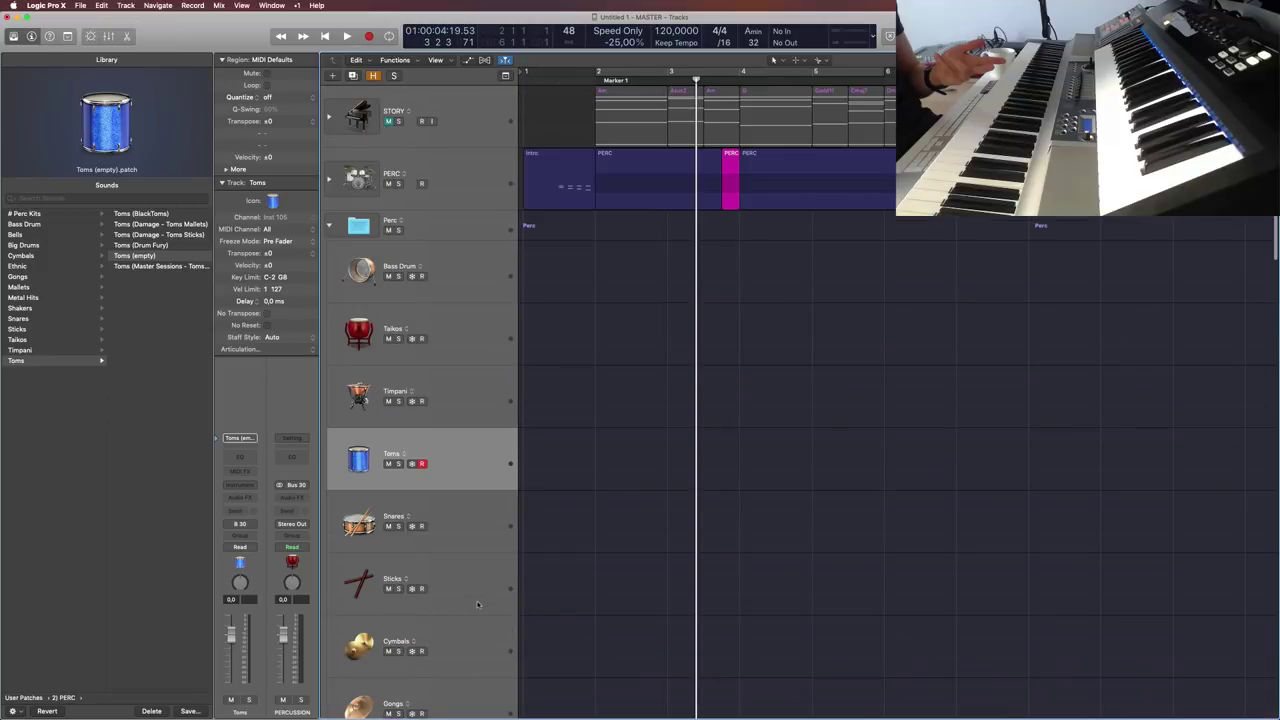
scroll(479, 602, "down", 1)
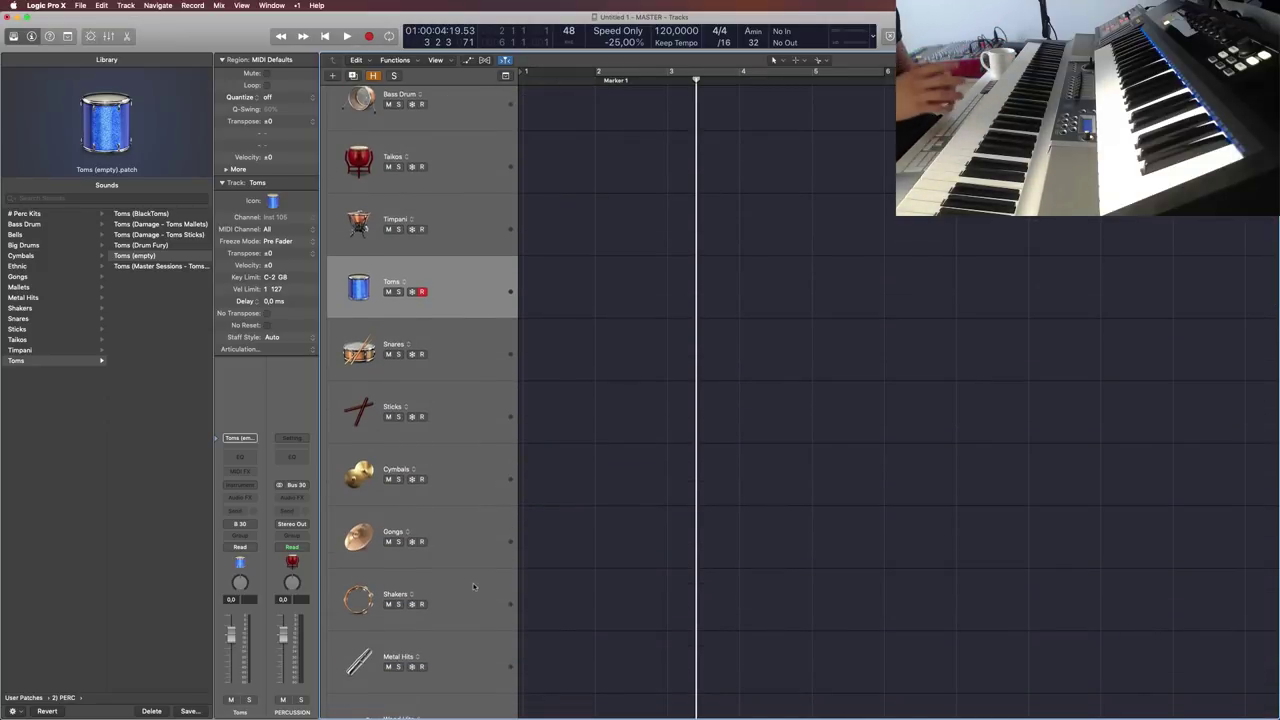
scroll(476, 580, "up", 6)
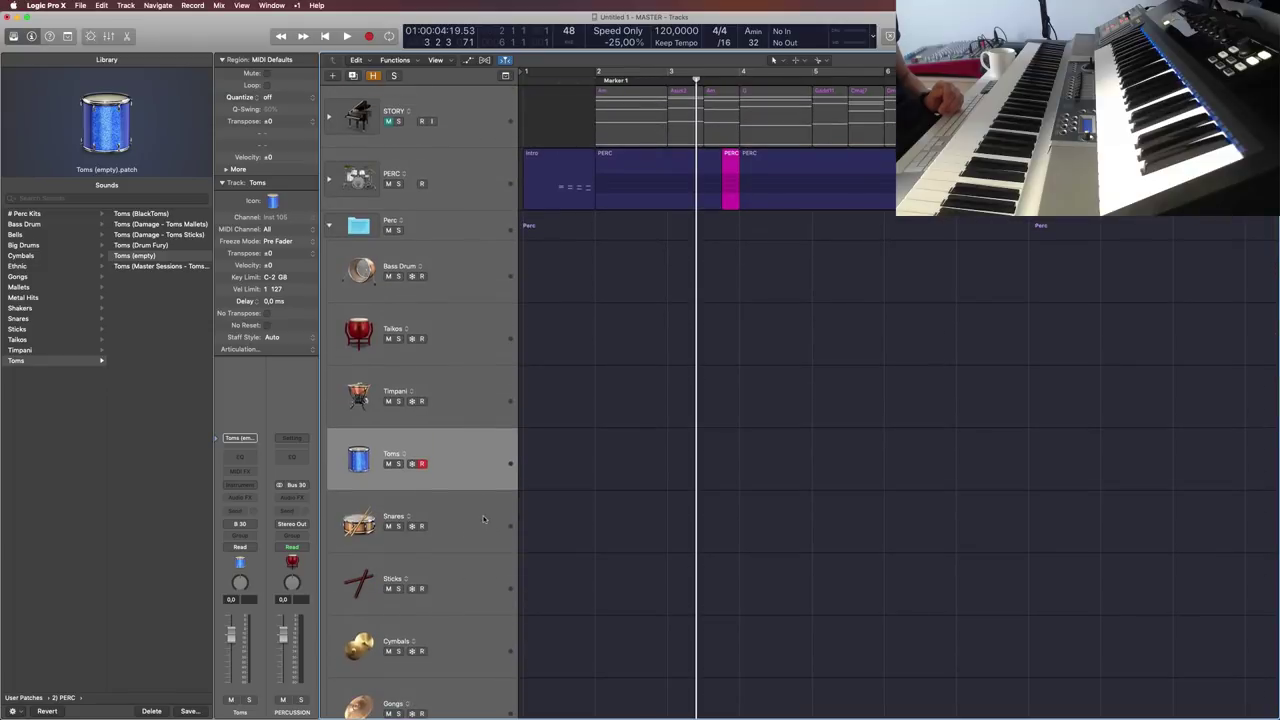
Step: Save the Snares track's patch as "Snares (empty)" in the Snares folder inside 2) PERC and reselect the track to check its Library
left_click(483, 518)
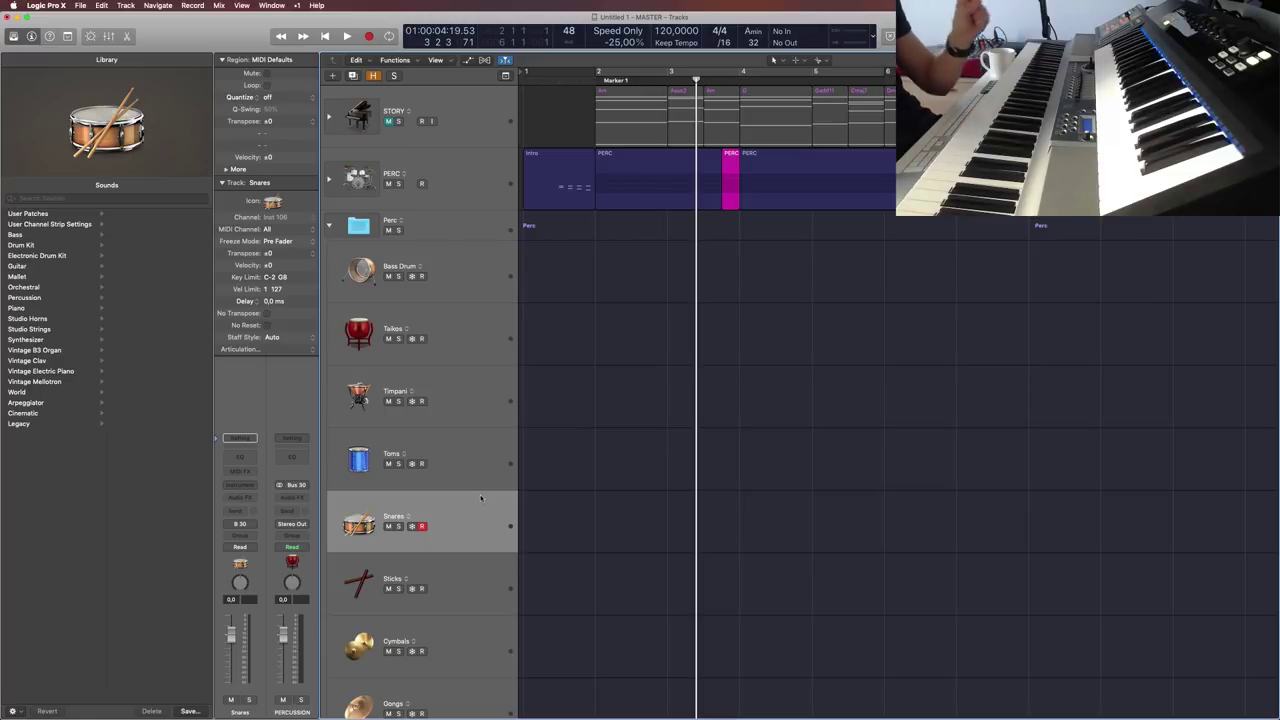
left_click(189, 711)
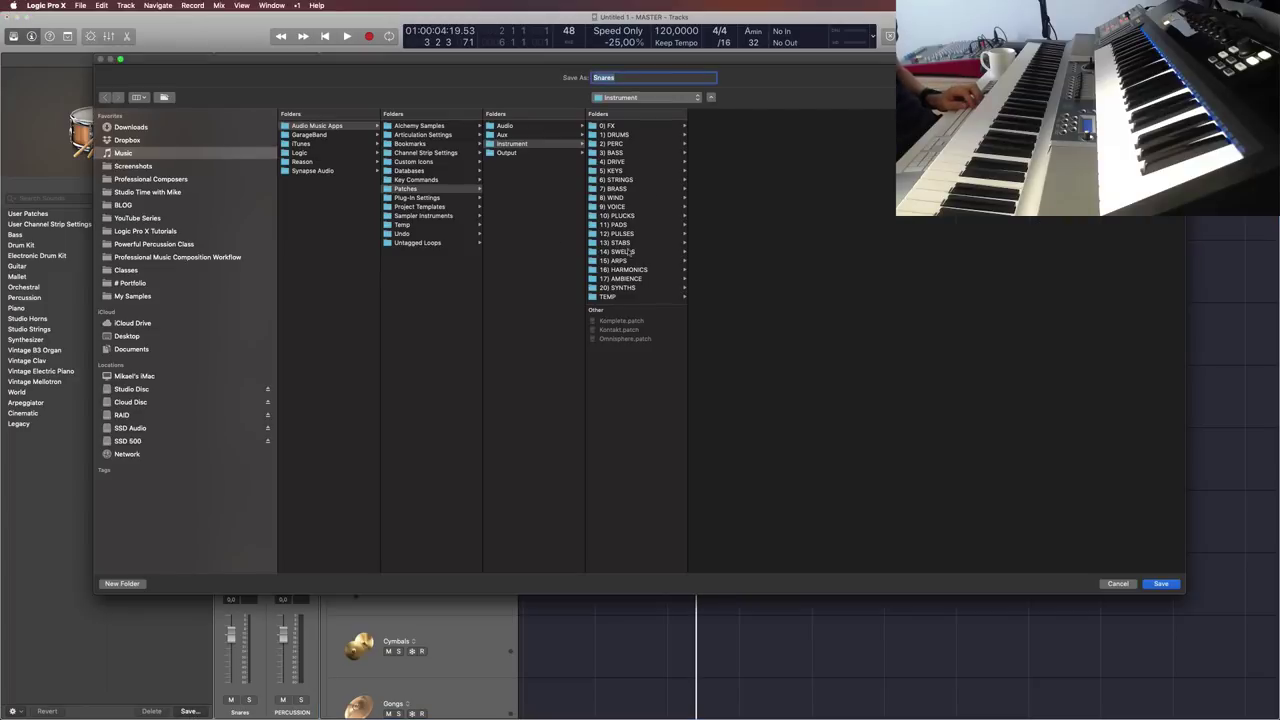
left_click(624, 143)
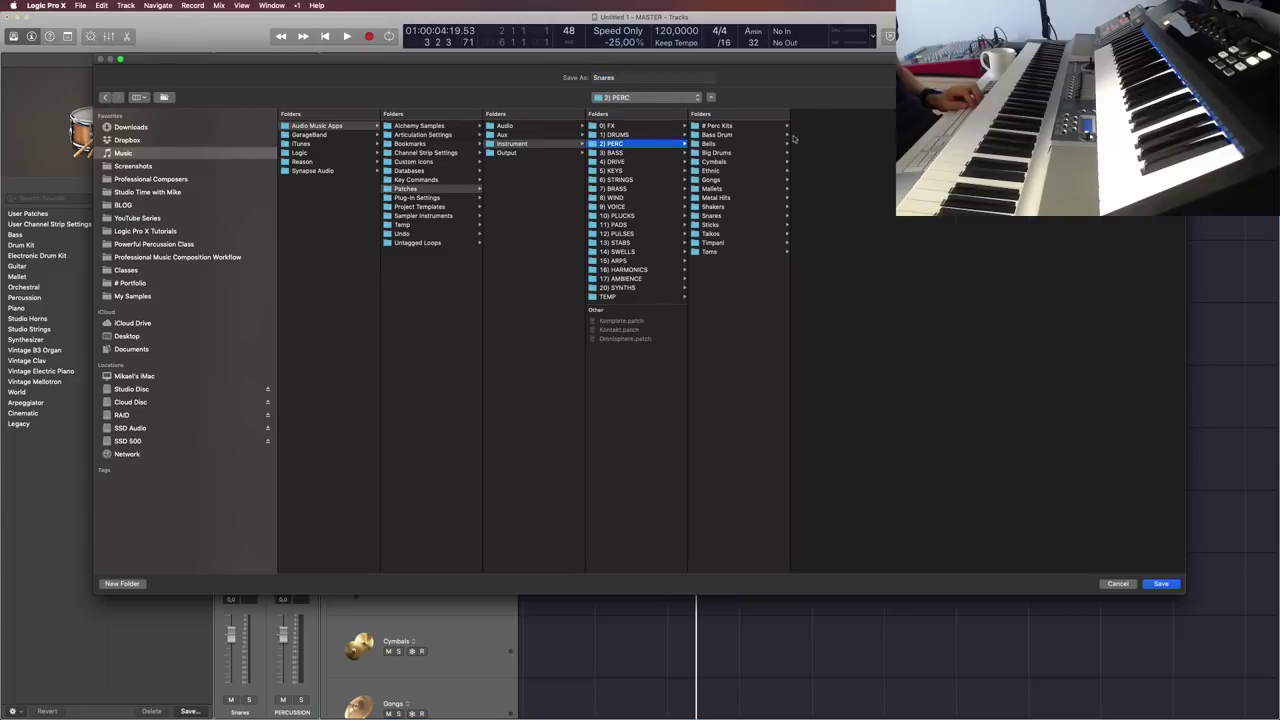
left_click(712, 215)
left_click(639, 77)
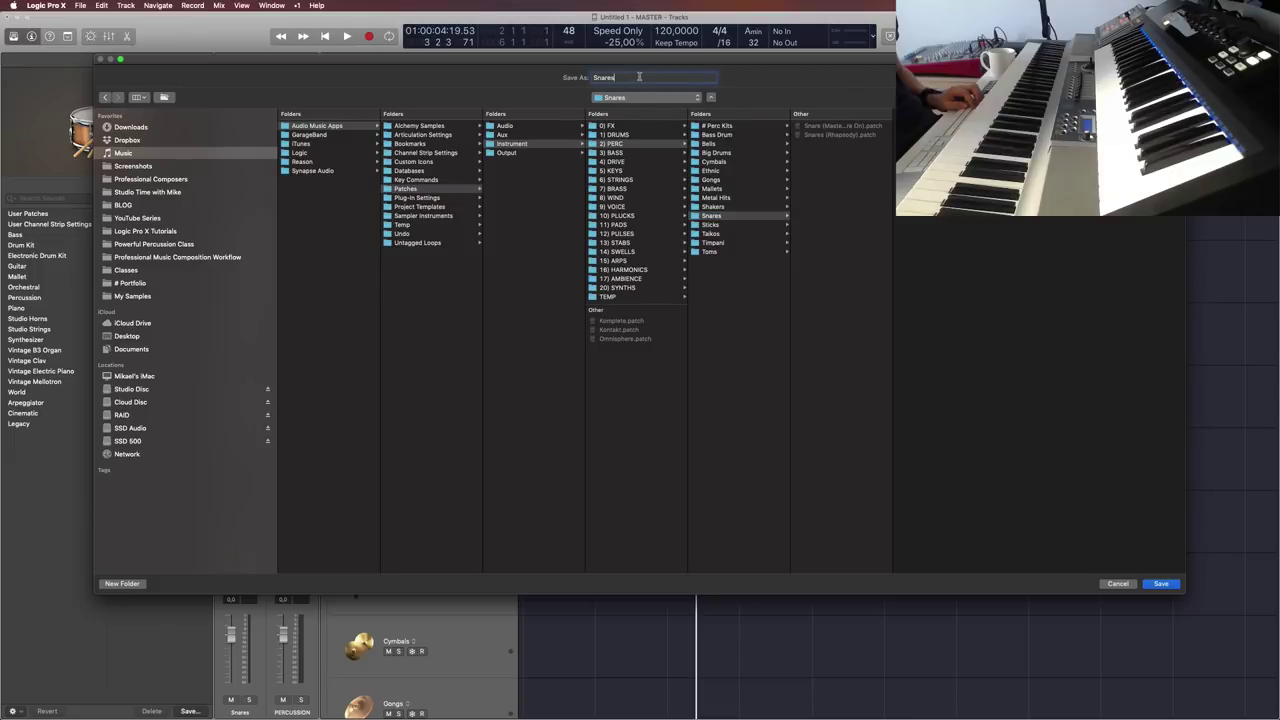
type("(empty)")
left_click(1161, 584)
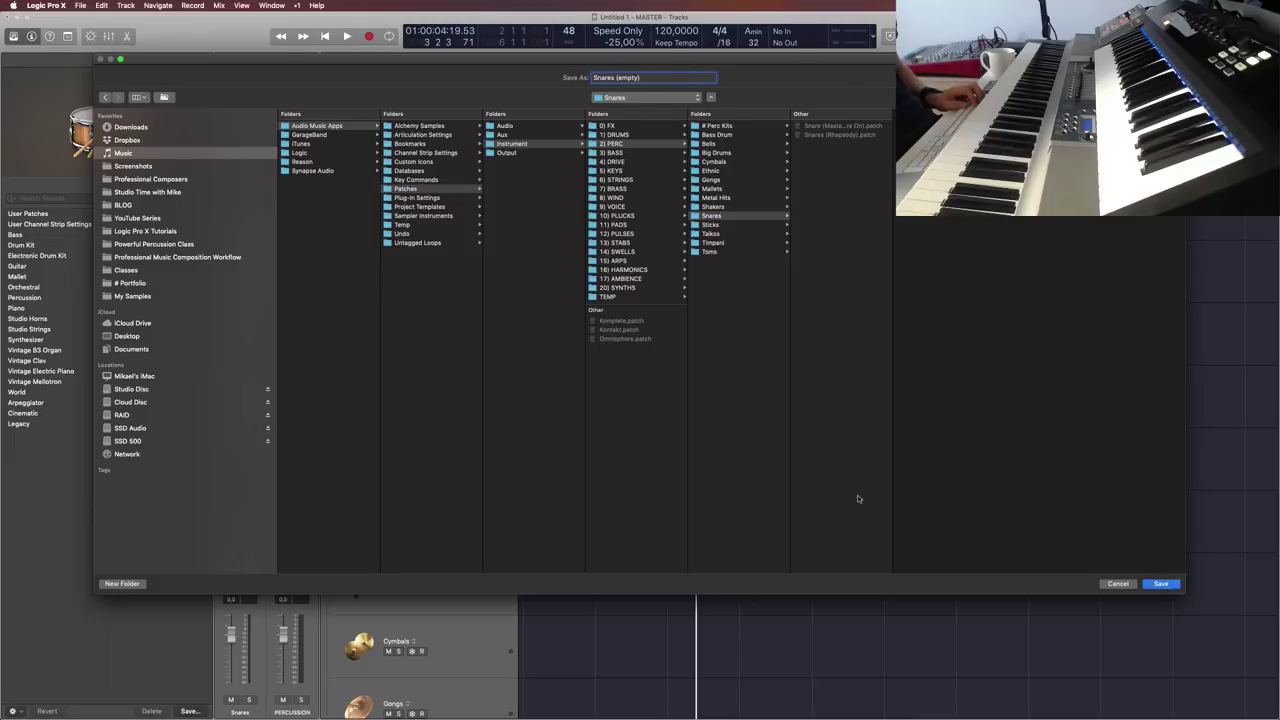
left_click(458, 465)
left_click(465, 523)
key("y")
key("y")
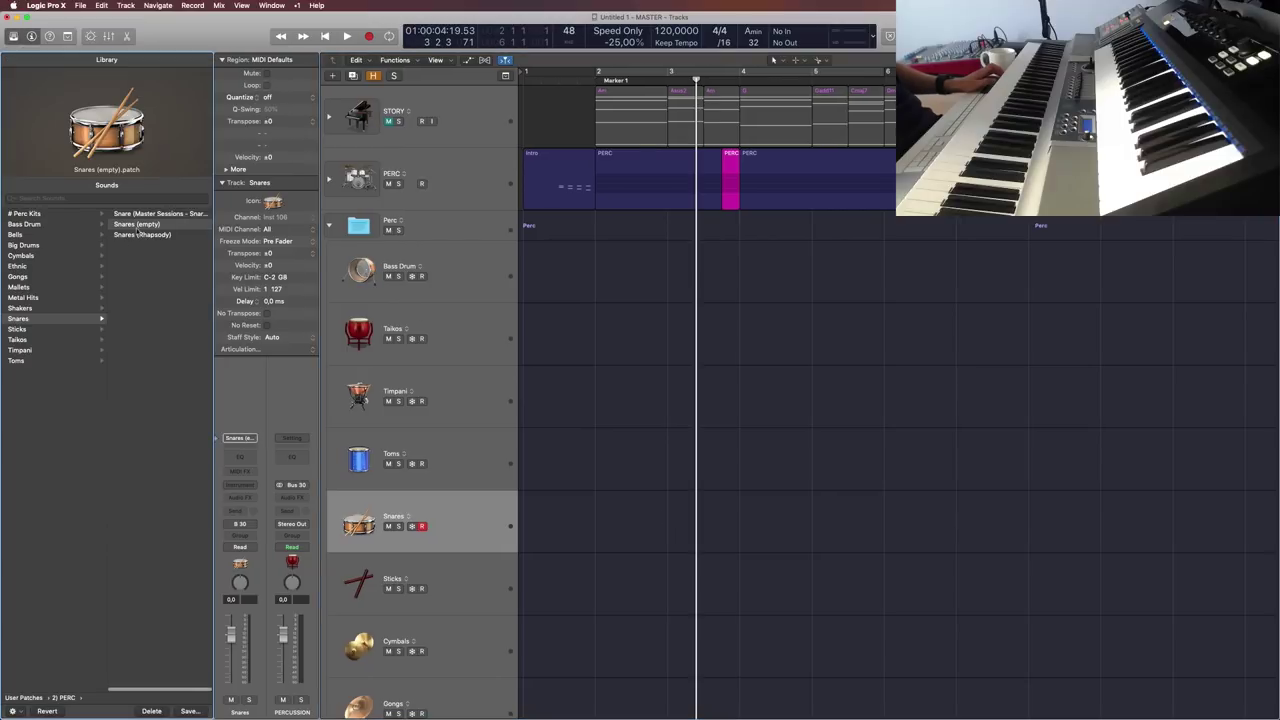
Step: Save the Sticks track's patch as "Sticks (empty)" in the Sticks folder inside 2) PERC and toggle the Library to refresh it
left_click(465, 590)
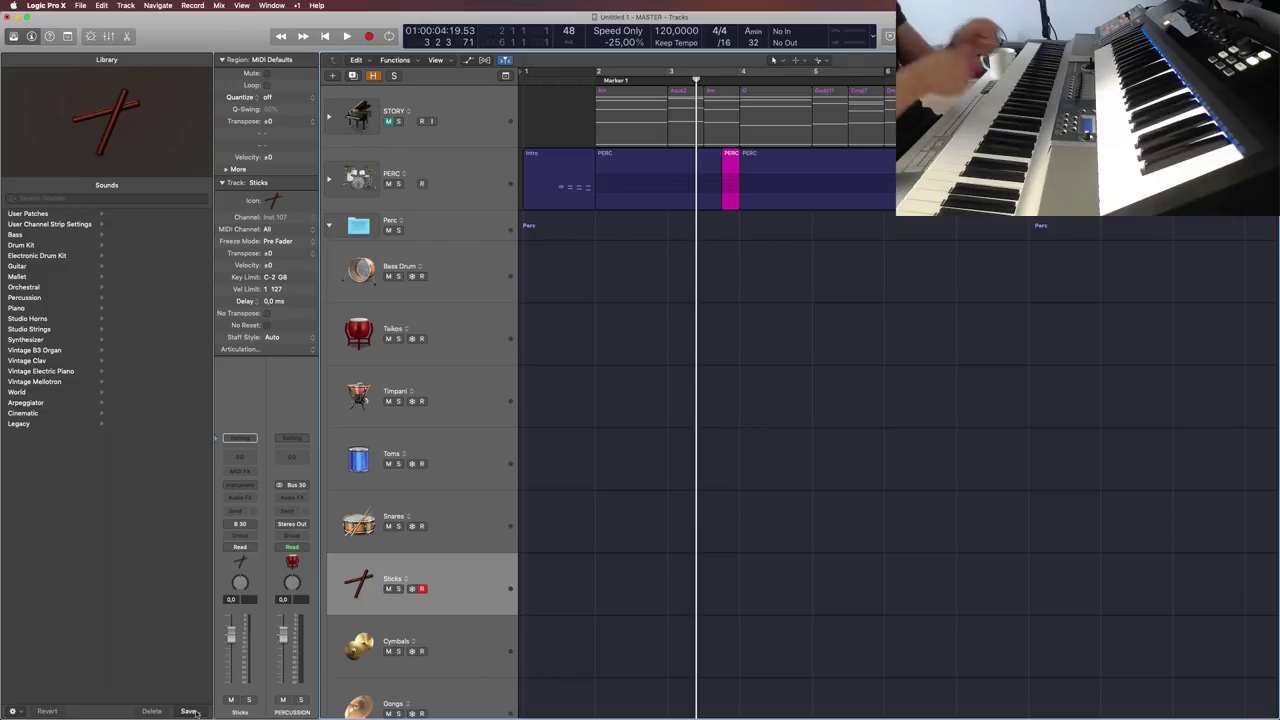
left_click(190, 711)
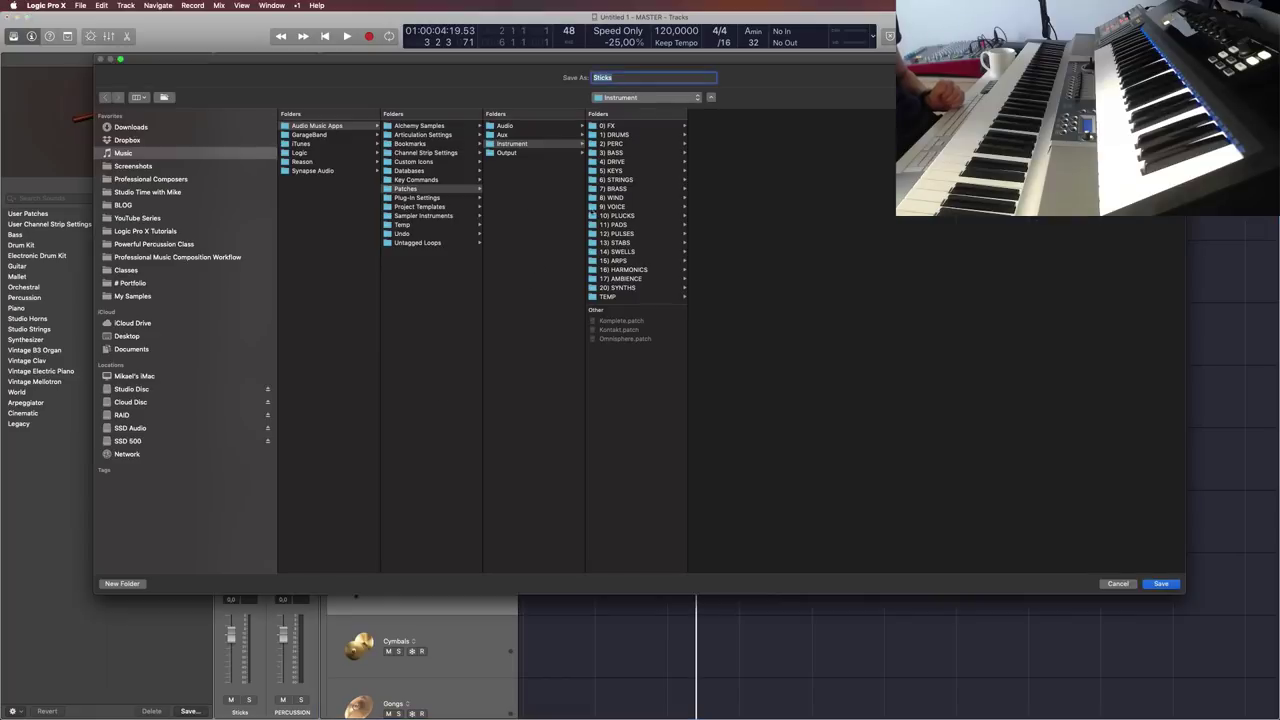
left_click(617, 144)
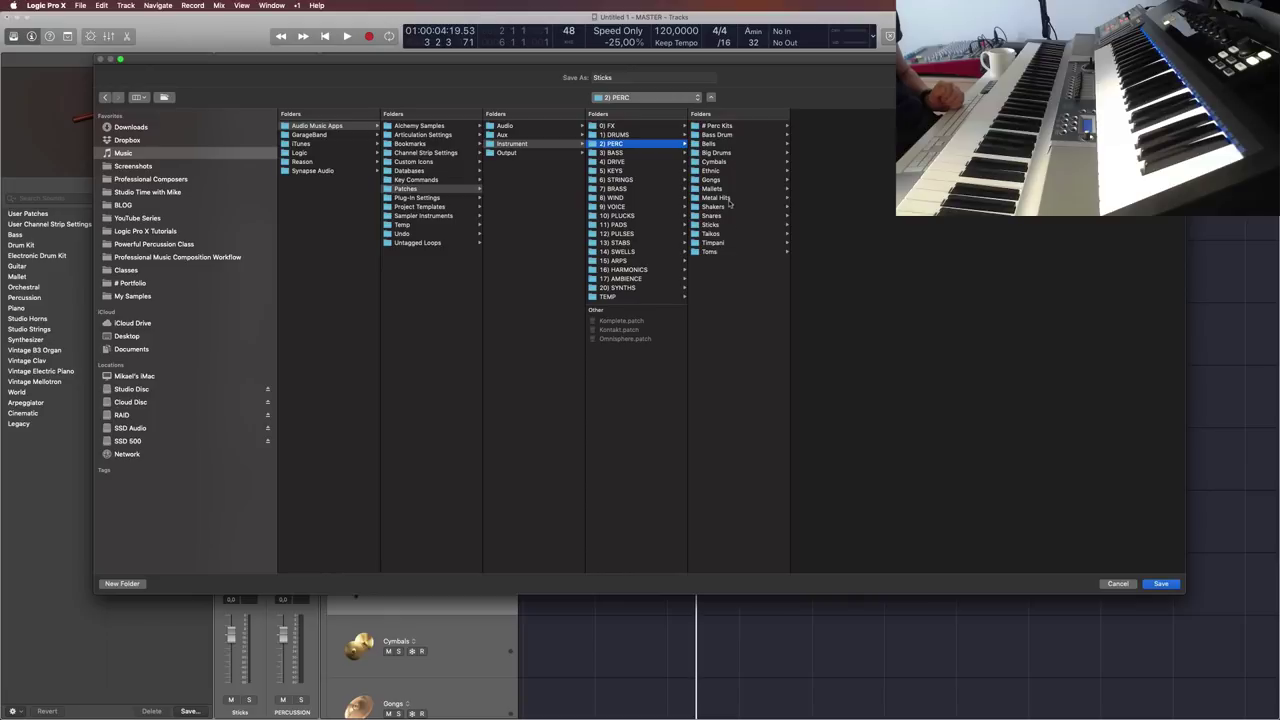
left_click(724, 225)
left_click(623, 79)
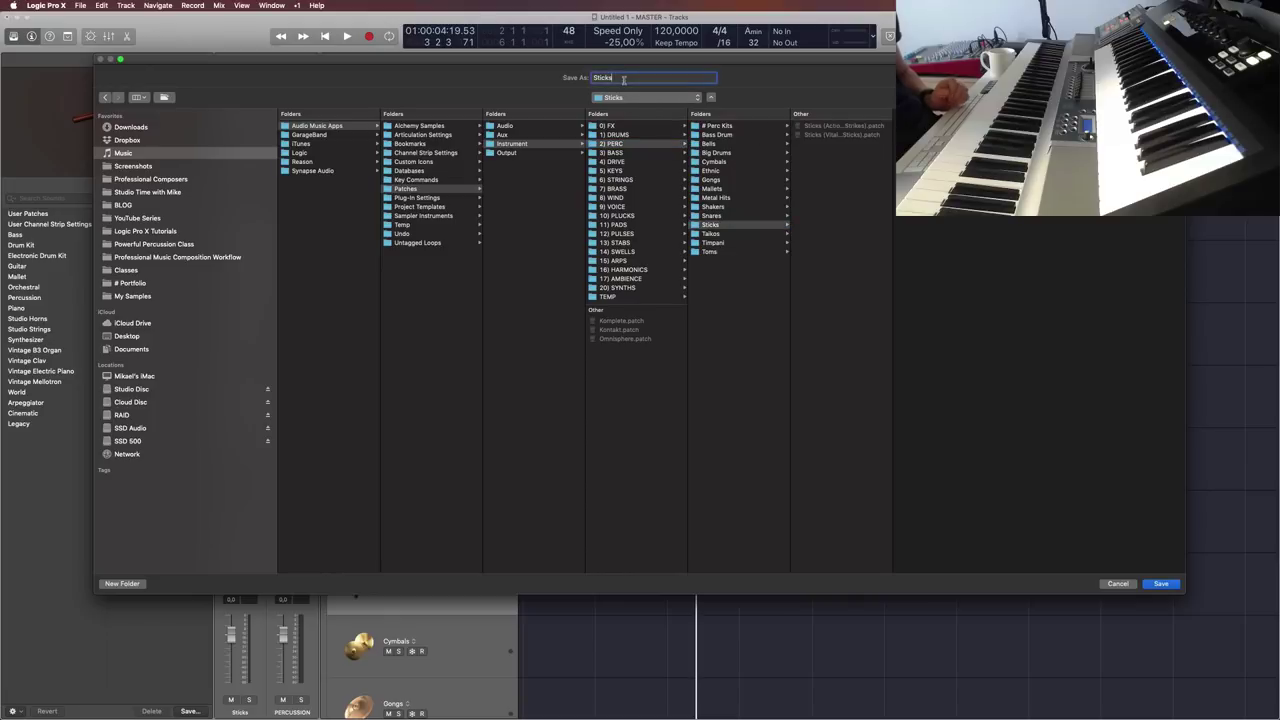
type("(empty)")
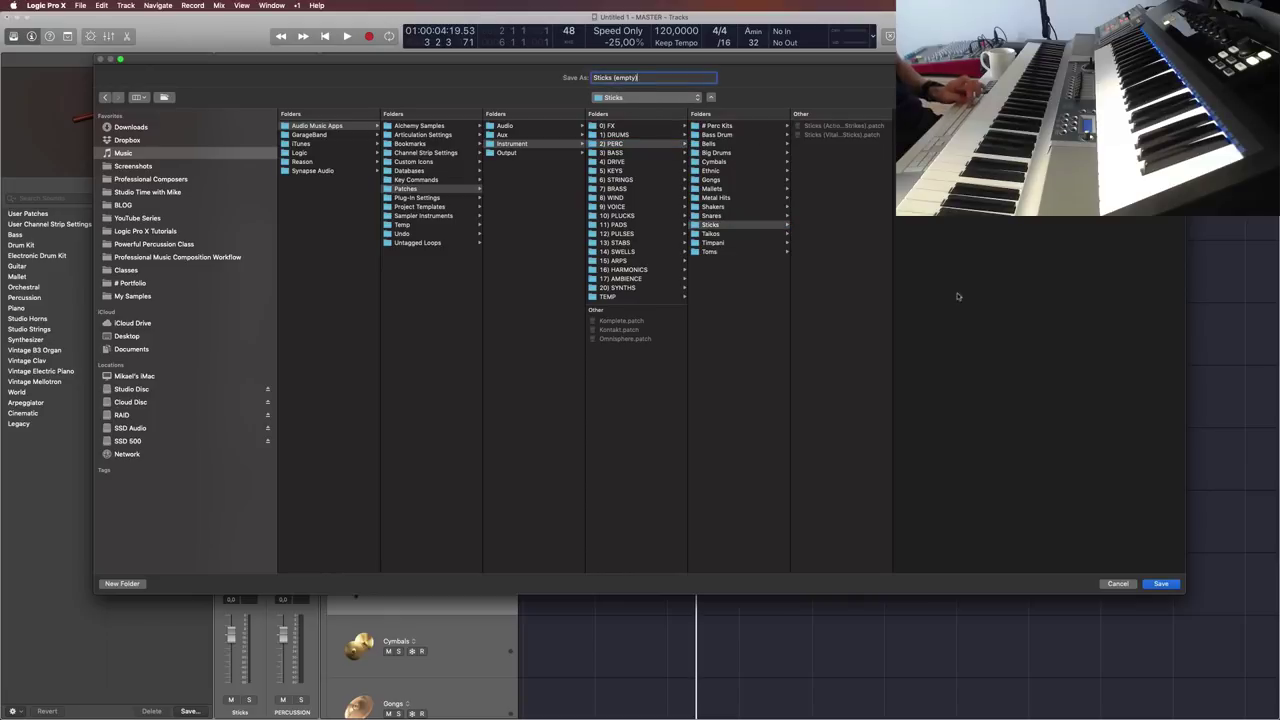
left_click(1159, 585)
key("y")
key("y")
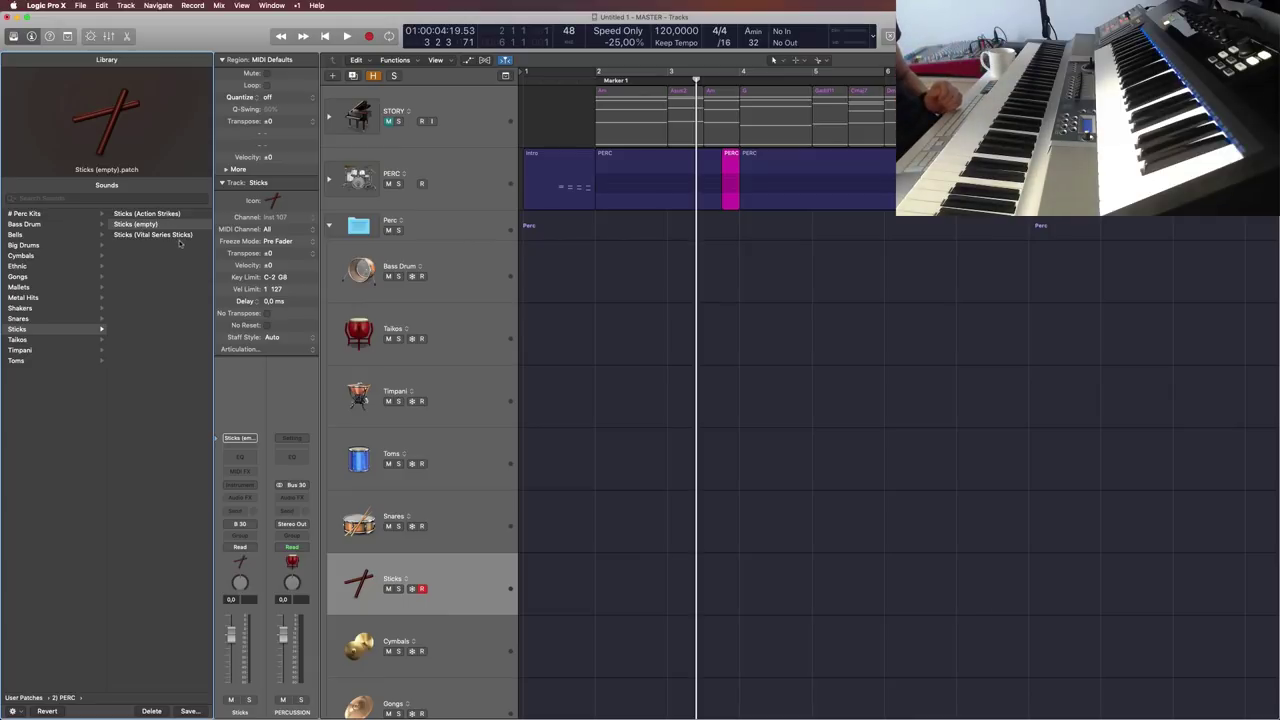
Step: Save the Cymbals track's patch as "Cymbals (empty)" in the Cymbals folder inside 2) PERC and widen the Library to show its parent categories
scroll(500, 534, "down", 3)
left_click(451, 547)
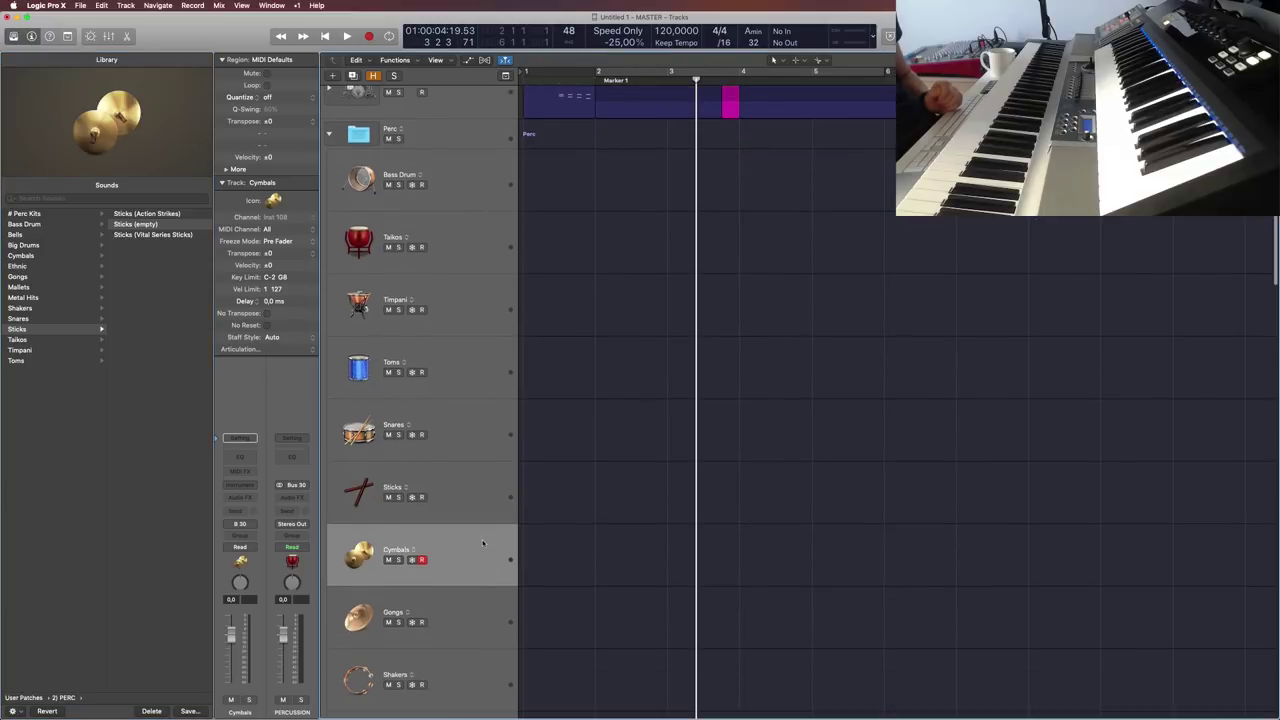
left_click(190, 711)
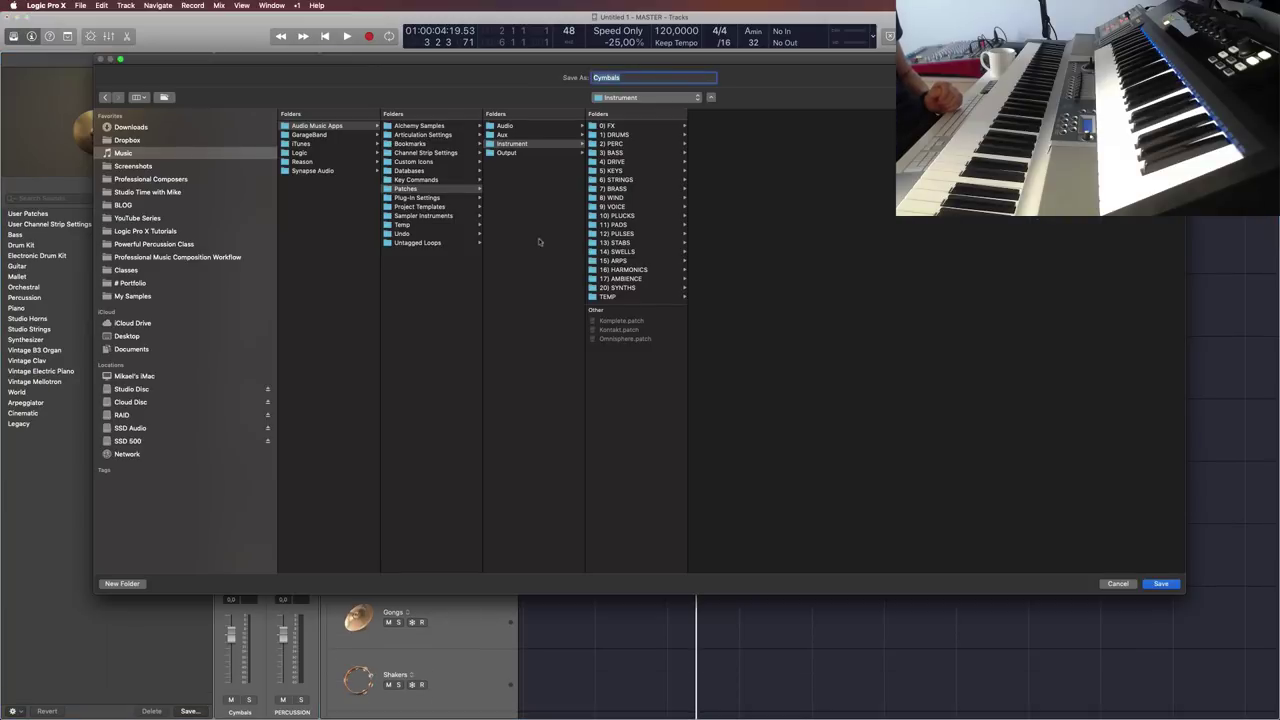
left_click(1116, 584)
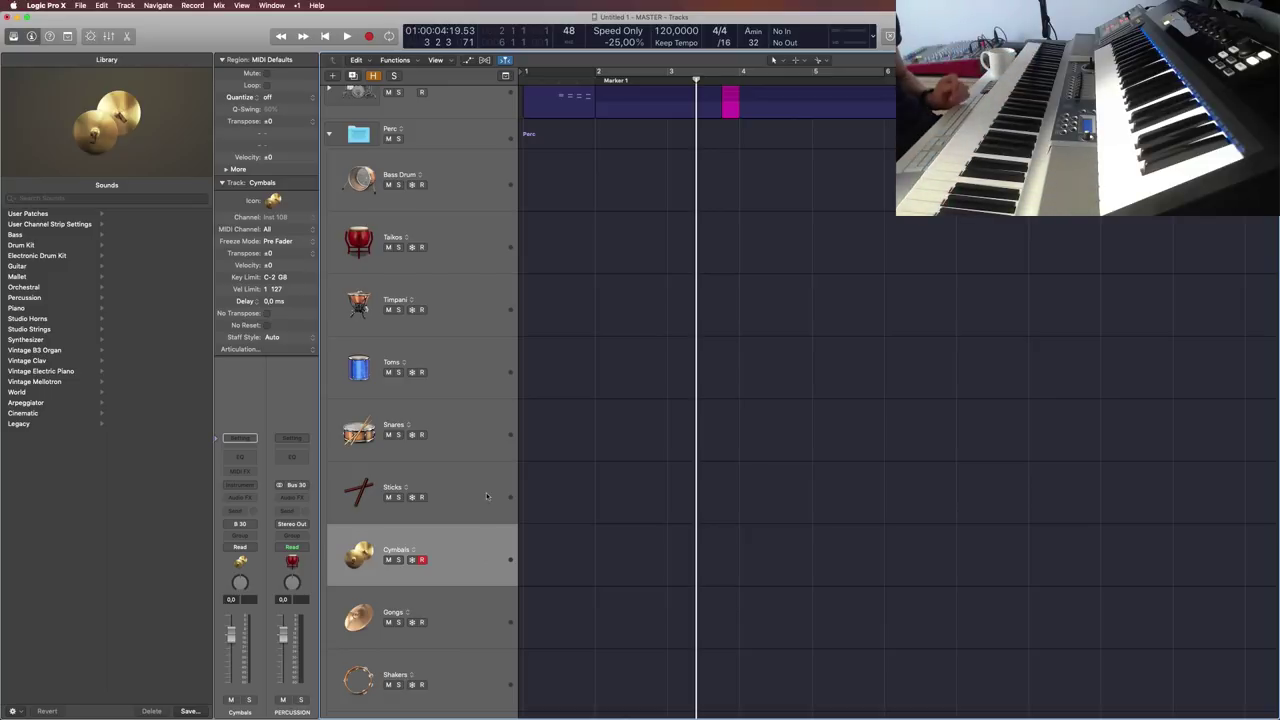
left_click(189, 711)
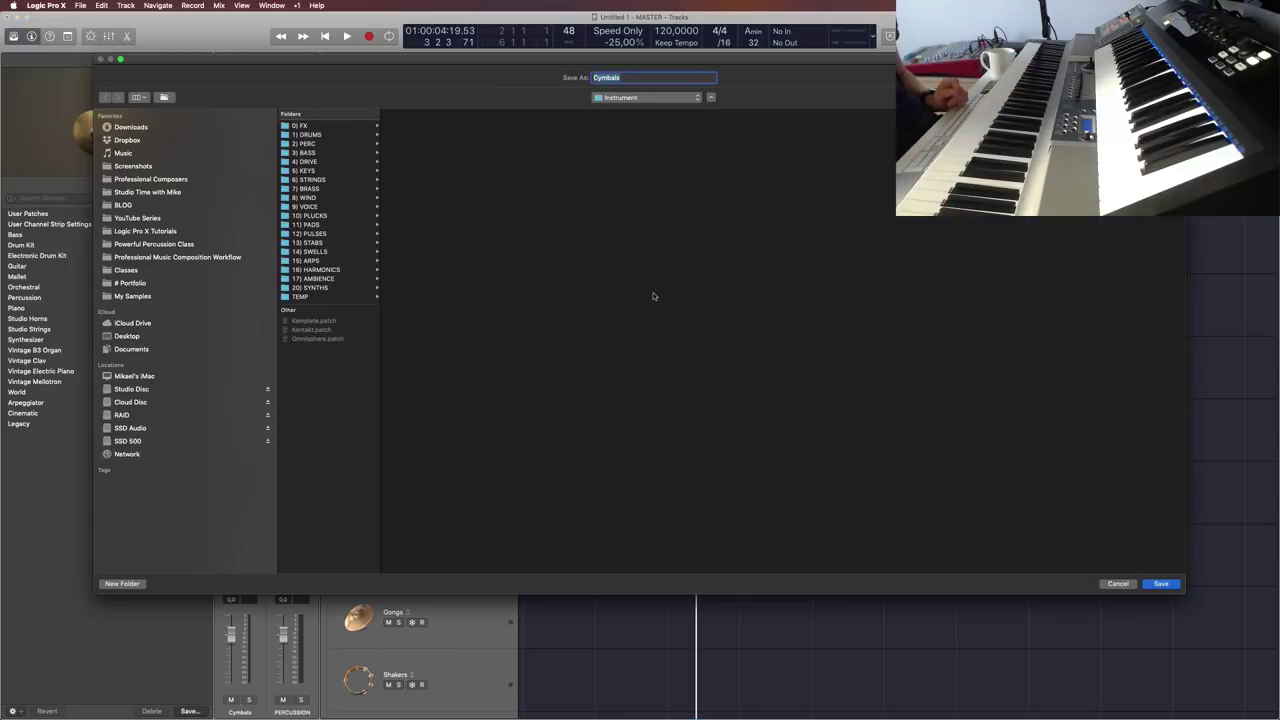
left_click(326, 144)
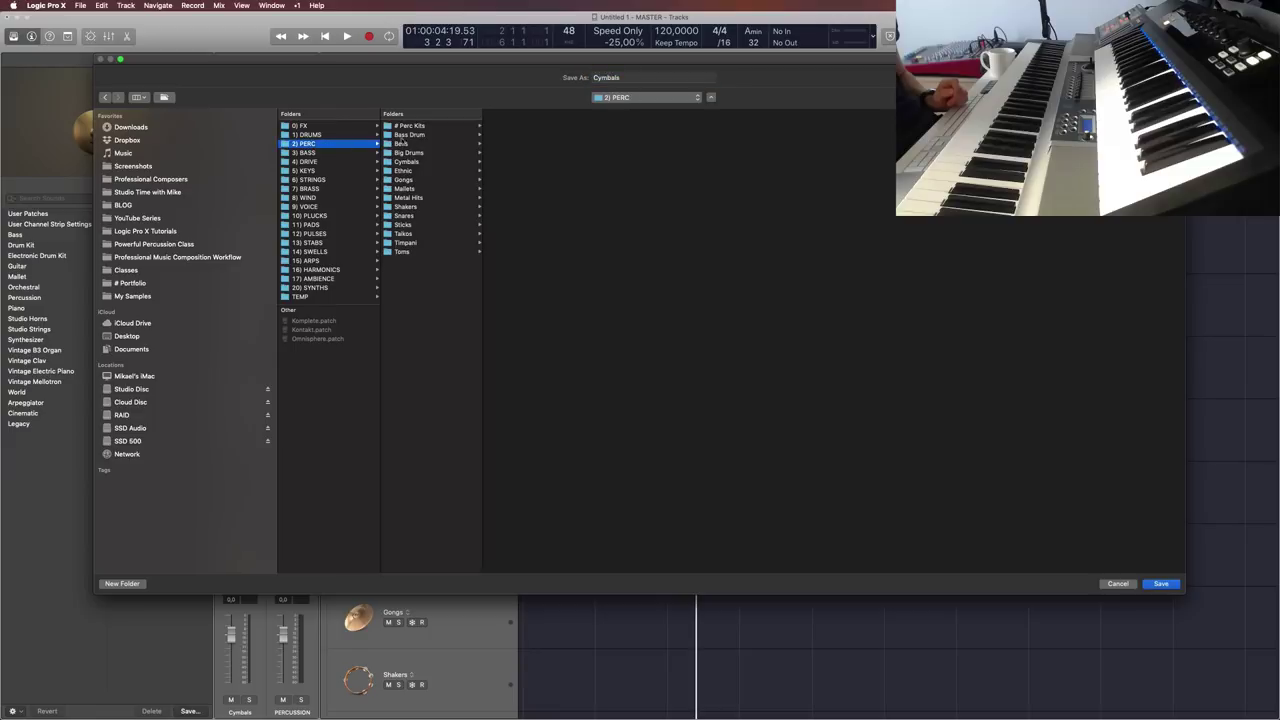
left_click(408, 162)
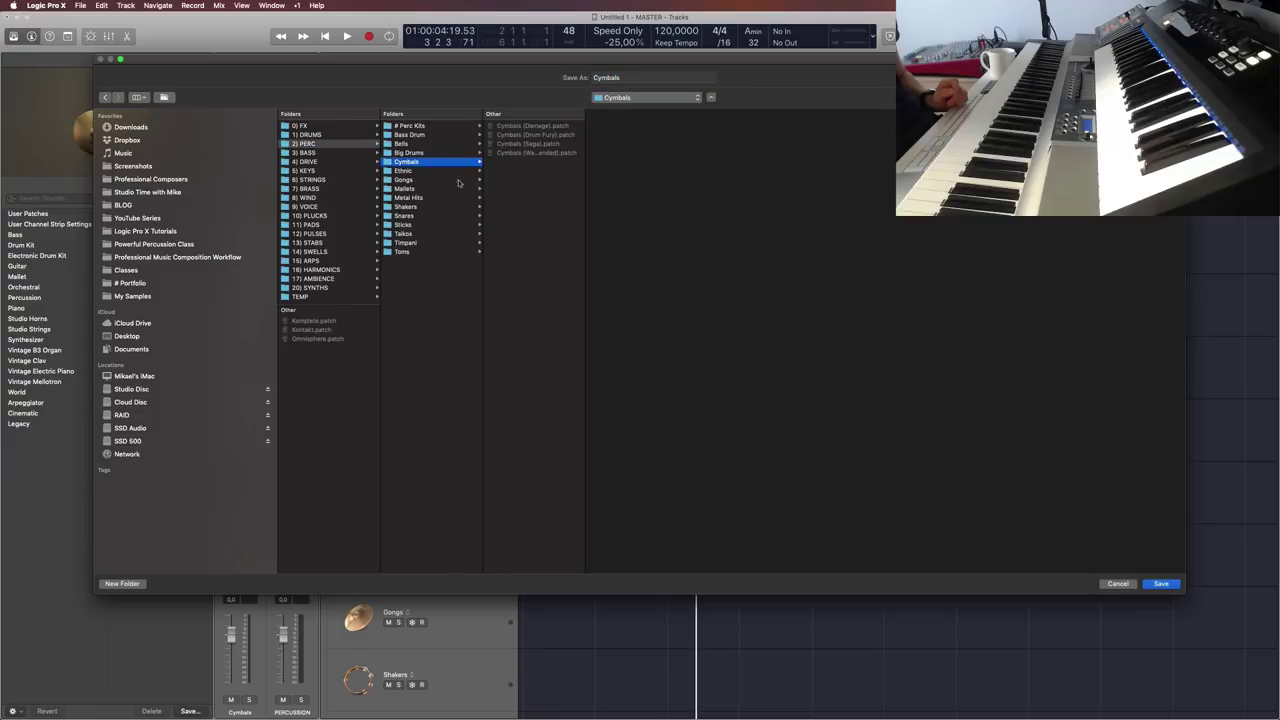
left_click(642, 80)
type("(empty)")
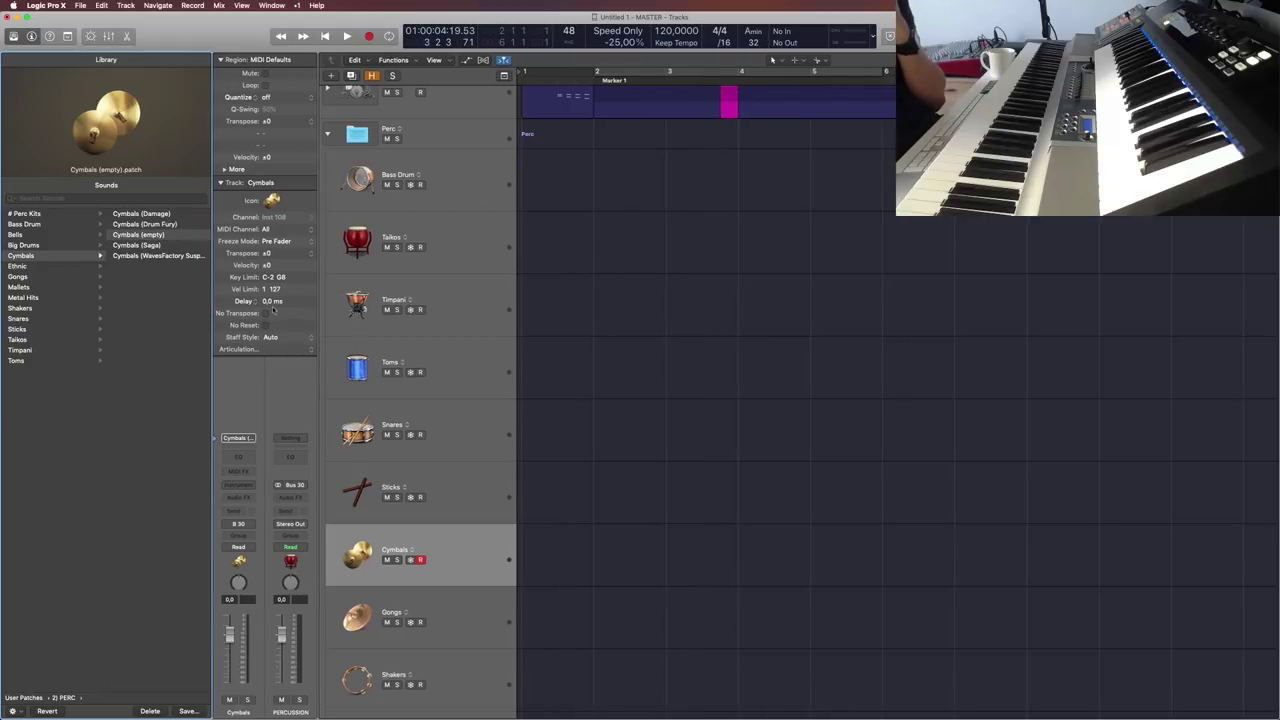
left_click_drag(213, 302, 394, 321)
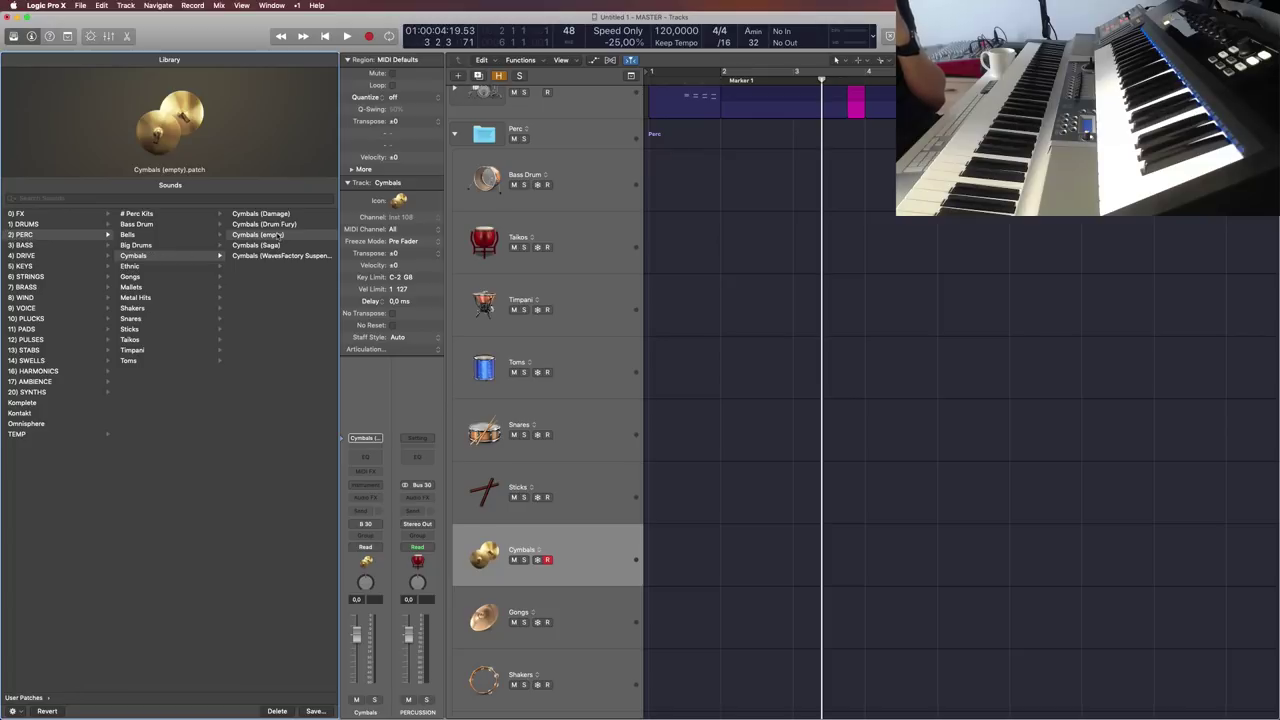
Step: Narrow the Library and save the Gongs track's patch as "Gongs (empty)" in the Gongs folder inside 2) PERC
left_click(604, 628)
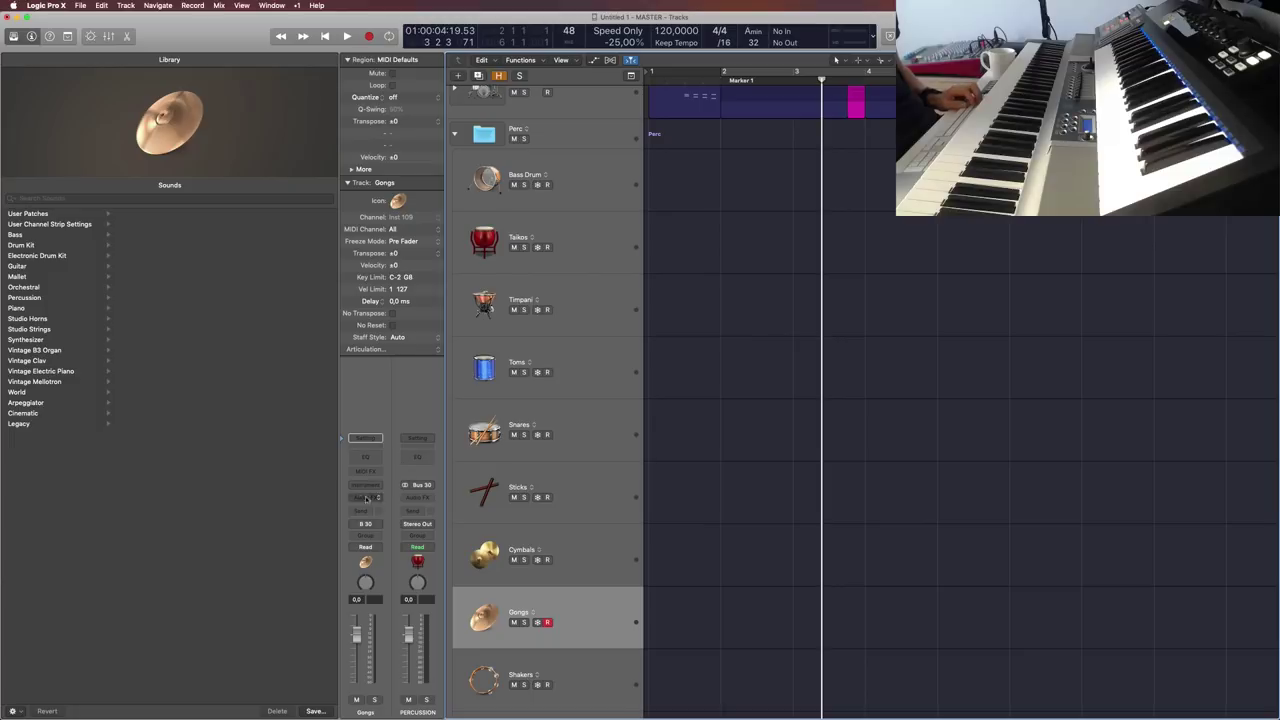
left_click_drag(336, 484, 236, 495)
left_click(212, 711)
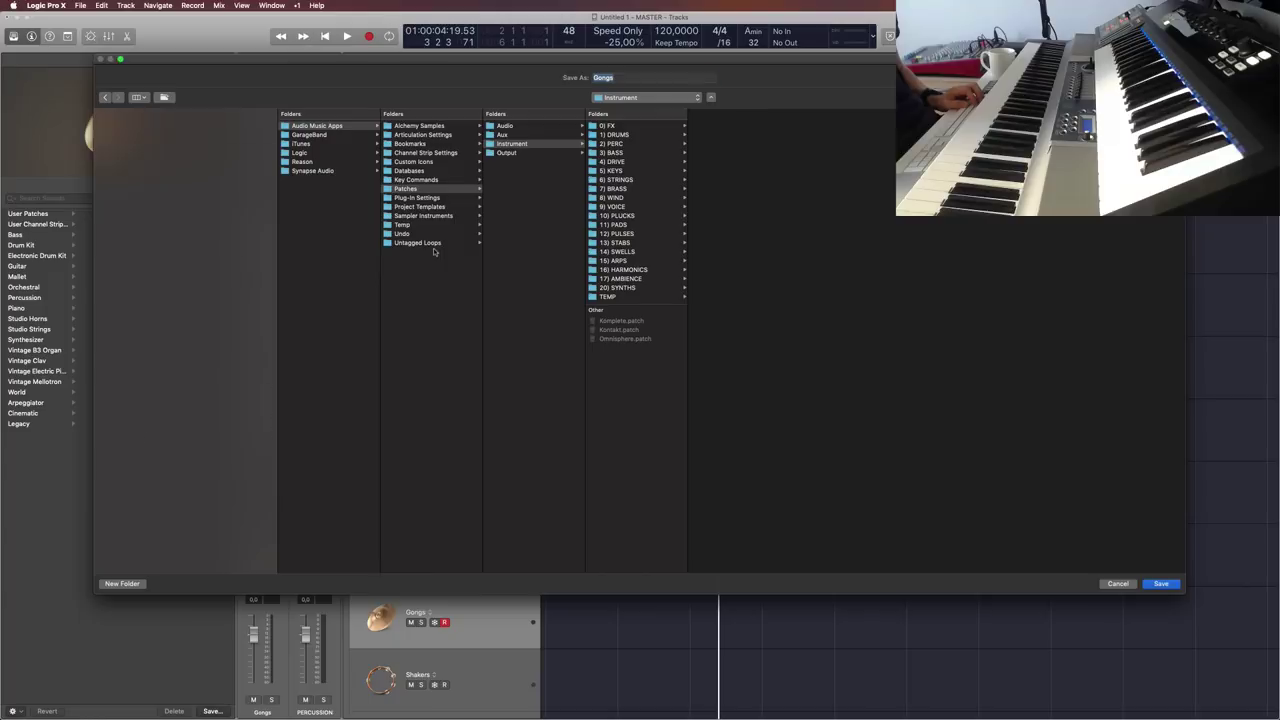
left_click(614, 143)
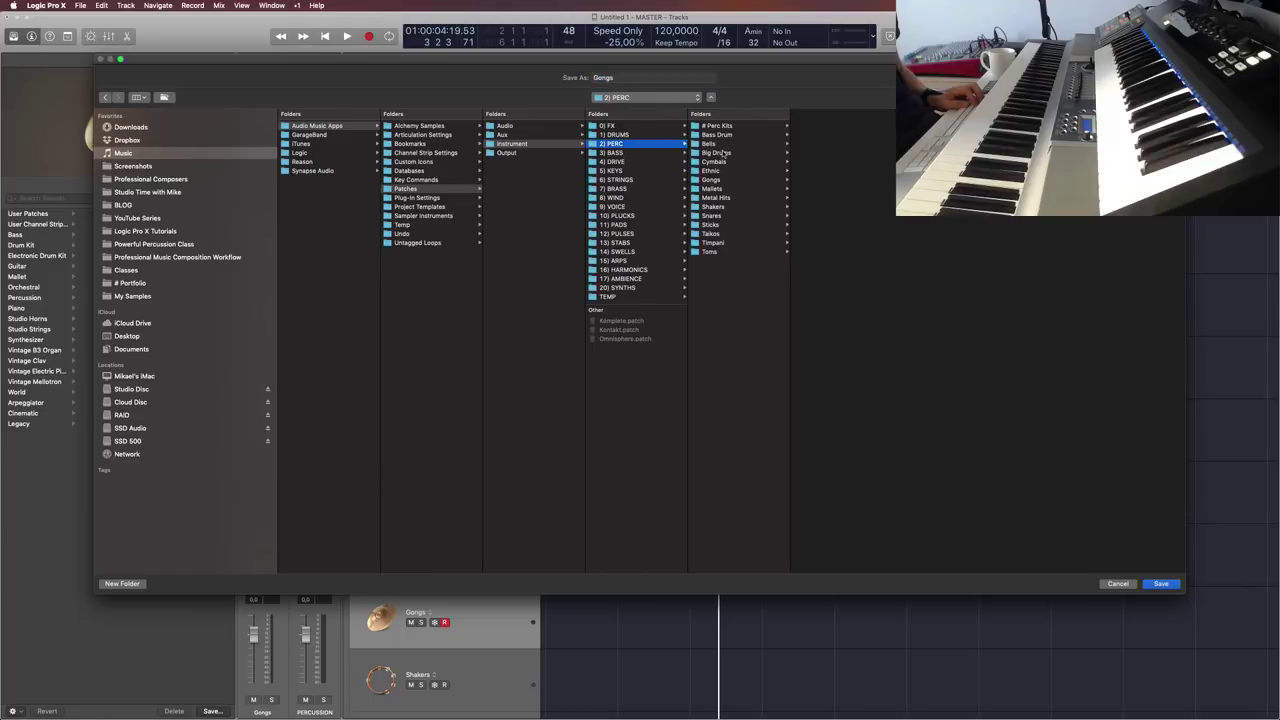
left_click(720, 179)
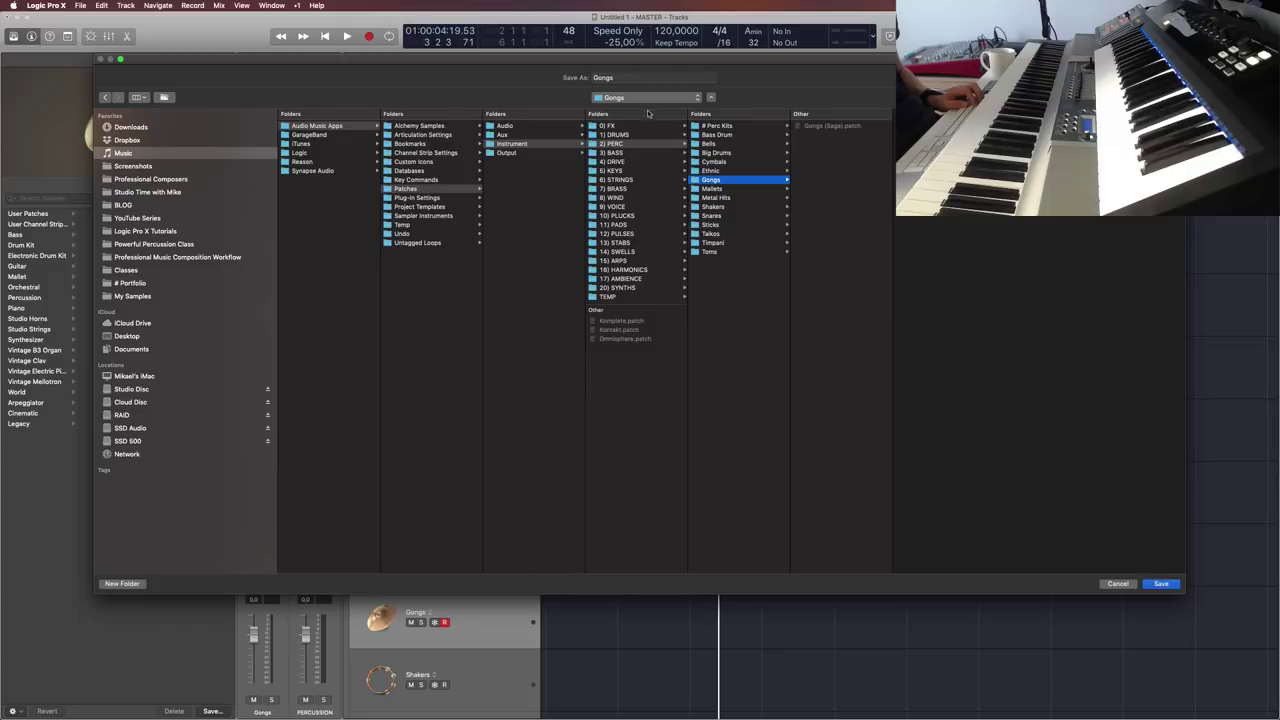
left_click(641, 77)
type("(empty)")
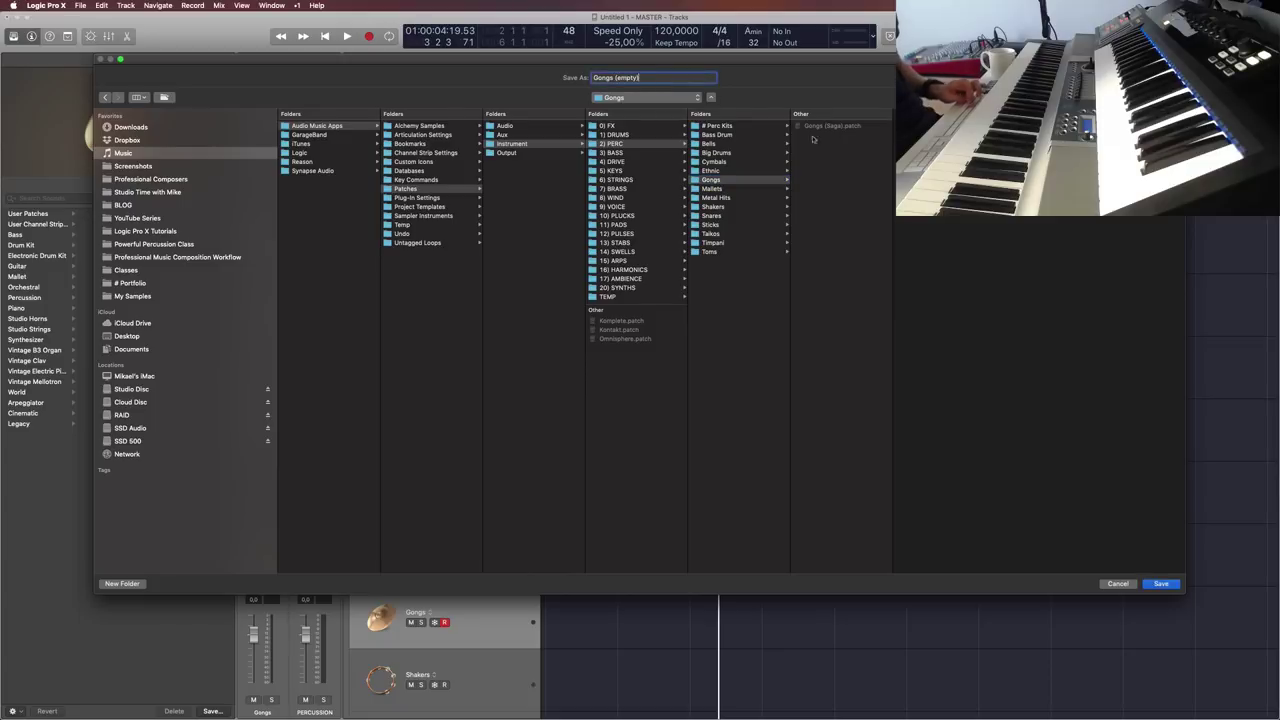
left_click(1163, 584)
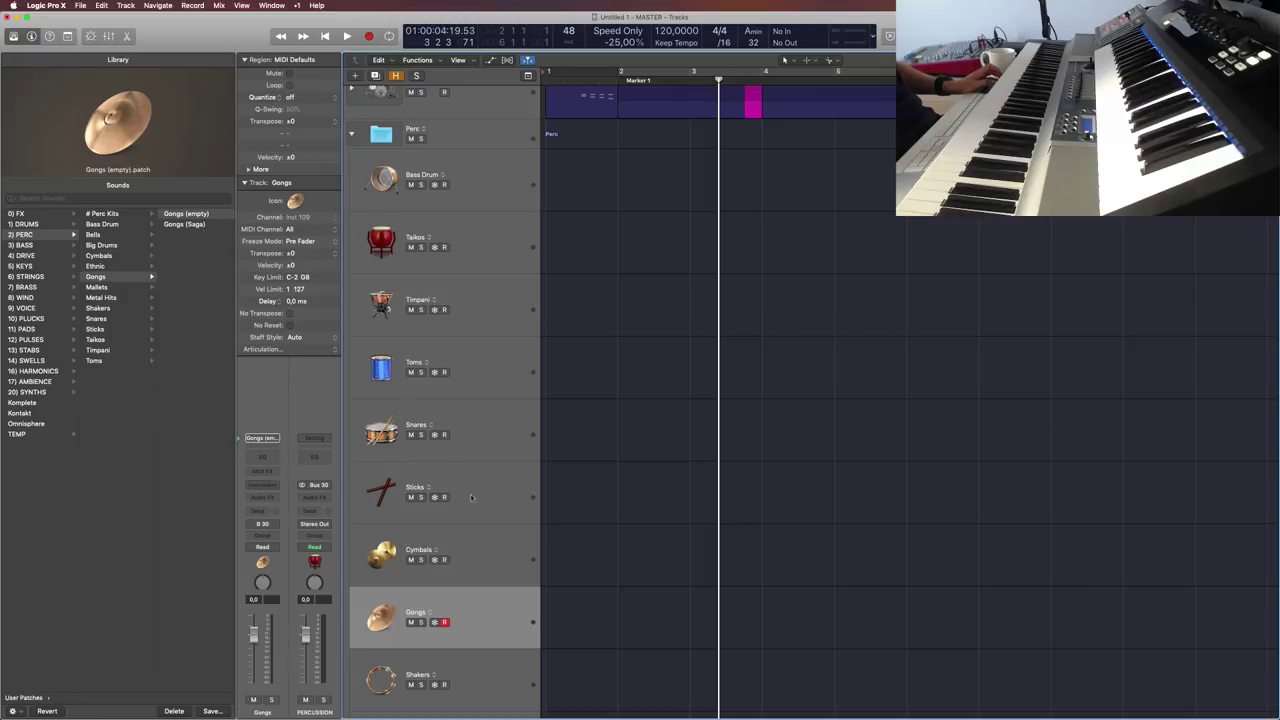
Step: Save the Shakers track's patch as "Shakers (empty)" in the Shakers folder inside 2) PERC, widening the file column to read the existing patch names
left_click(491, 685)
scroll(491, 685, "down", 5)
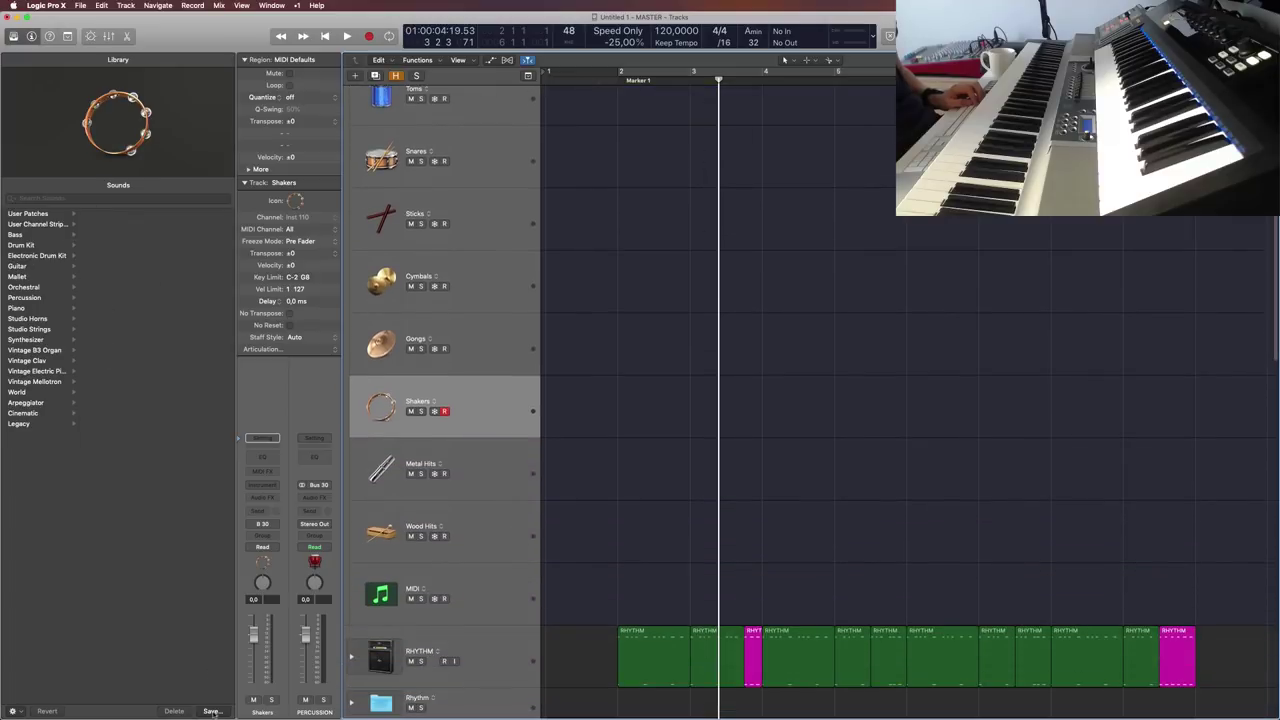
left_click(211, 711)
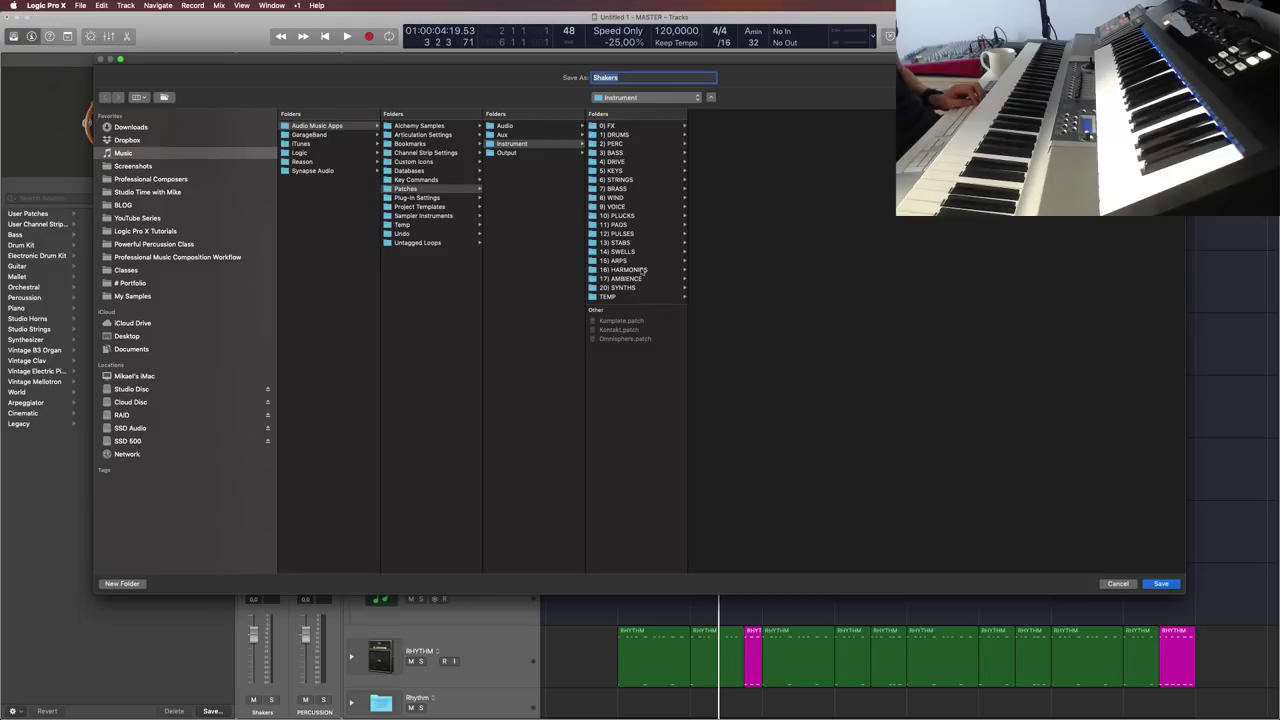
left_click(625, 145)
left_click(715, 207)
left_click(641, 78)
type("(empty)")
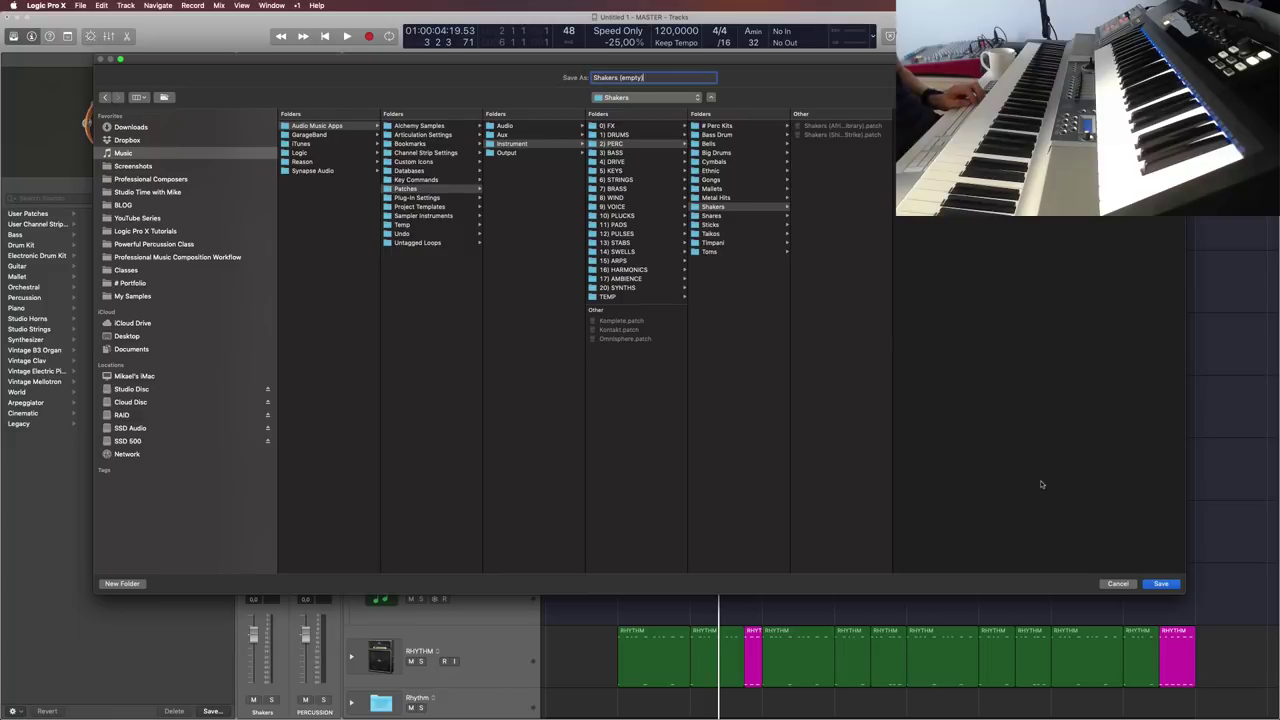
left_click_drag(891, 155, 975, 155)
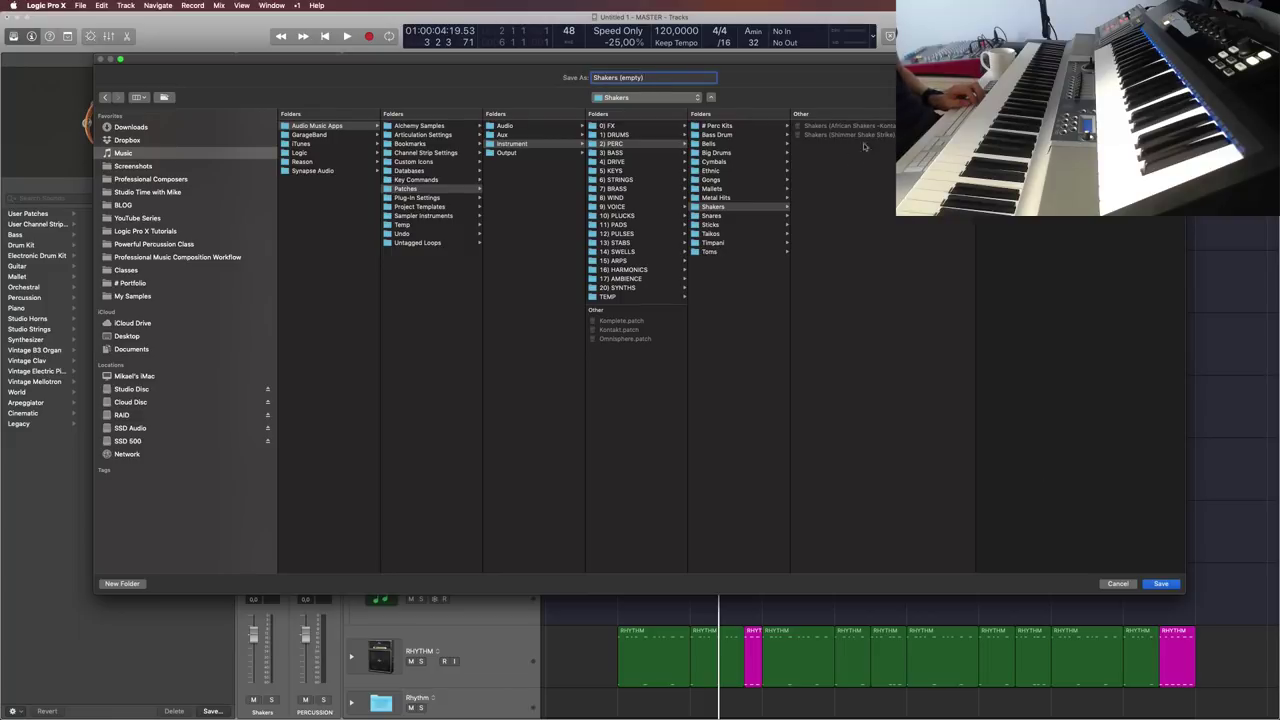
left_click(1166, 587)
left_click(1166, 587)
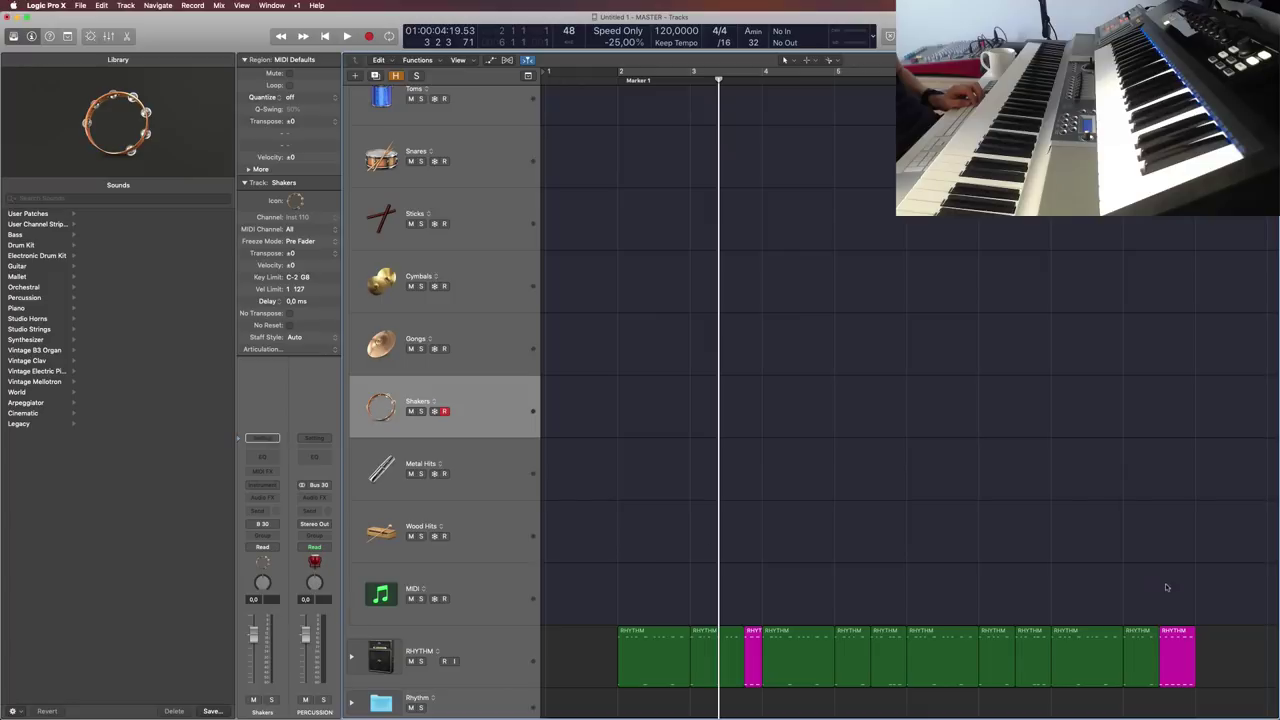
left_click(507, 482)
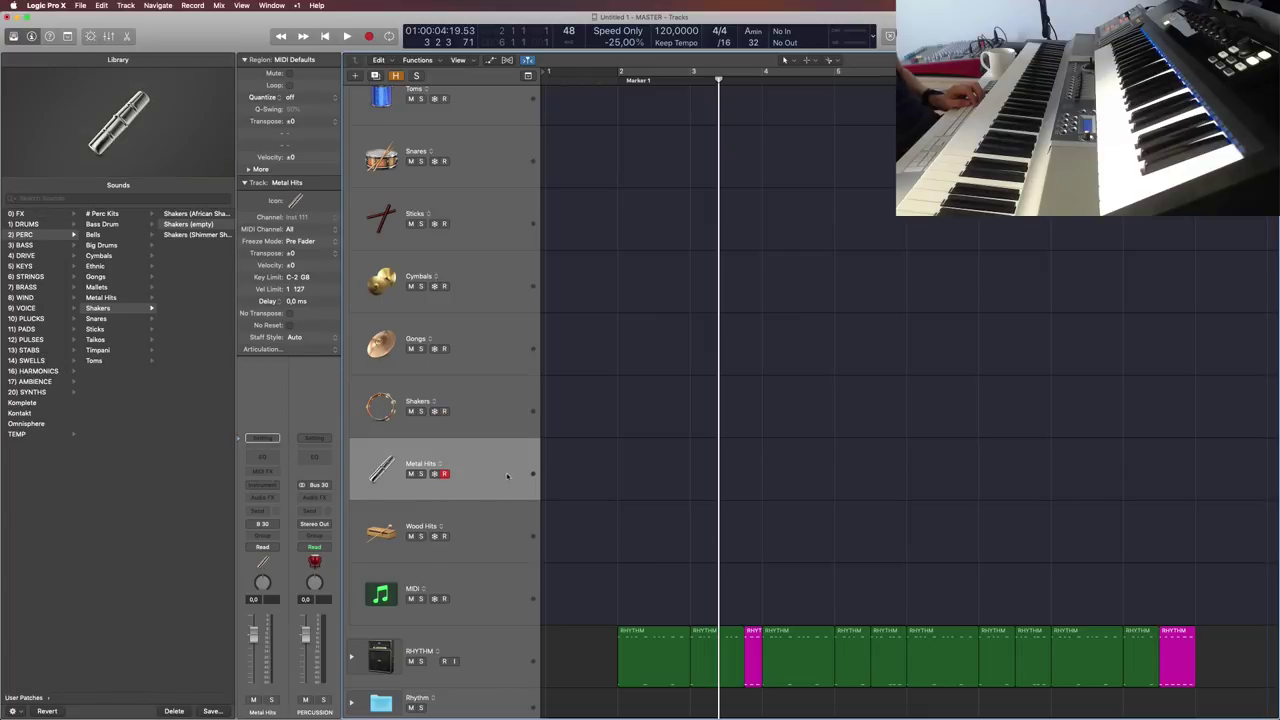
left_click(213, 710)
left_click(1140, 583)
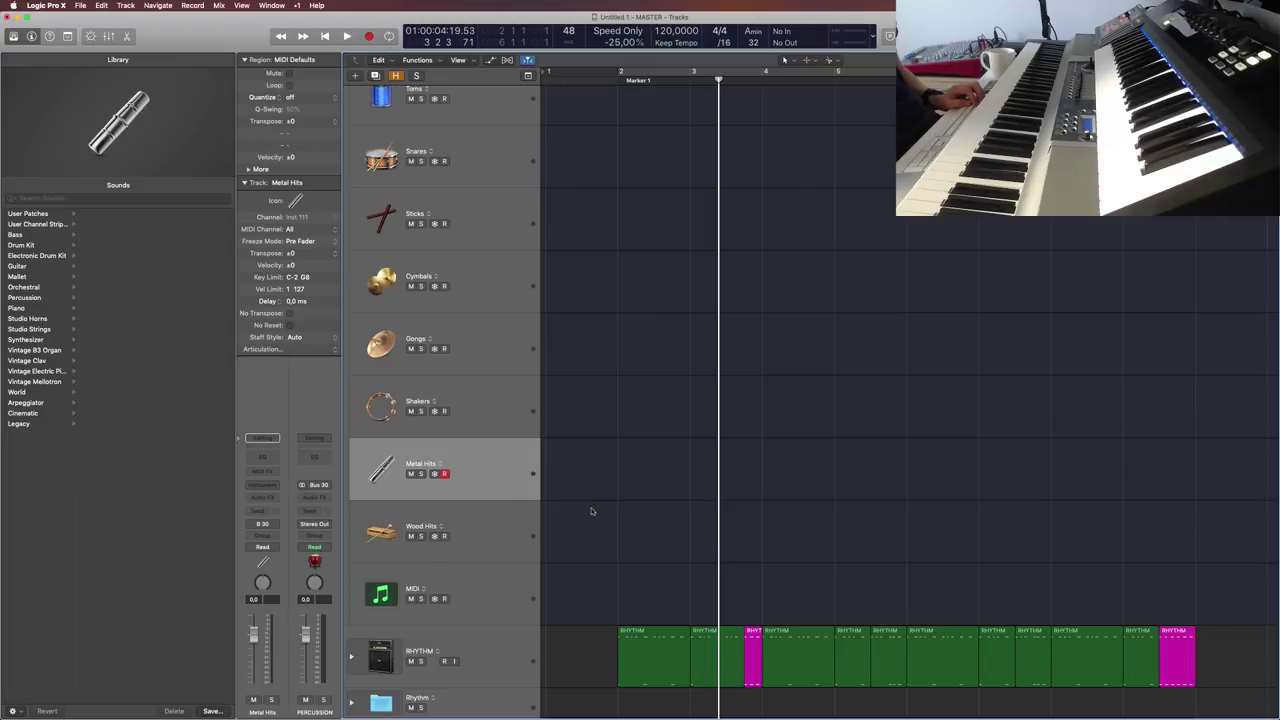
left_click(497, 511)
Step: Save the Metal Hits track's patch in the Metal Hits folder inside 2) PERC, widening the file column to read the existing patch names
left_click(502, 483)
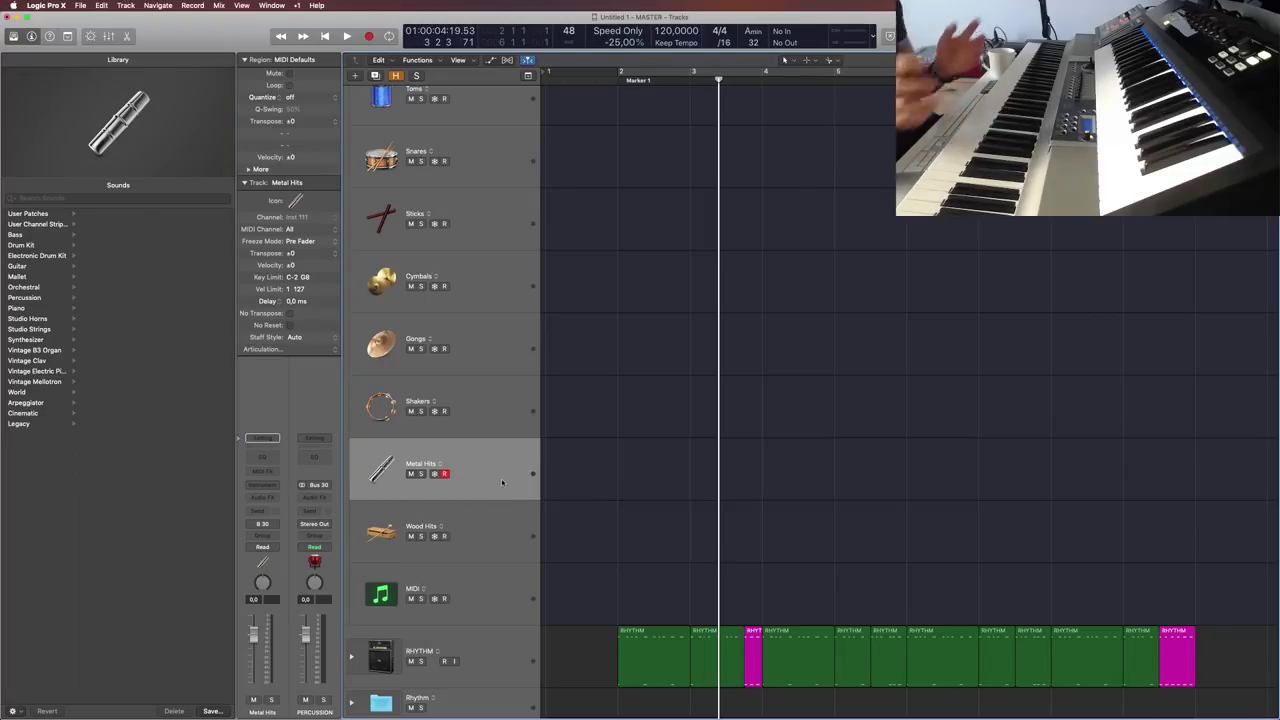
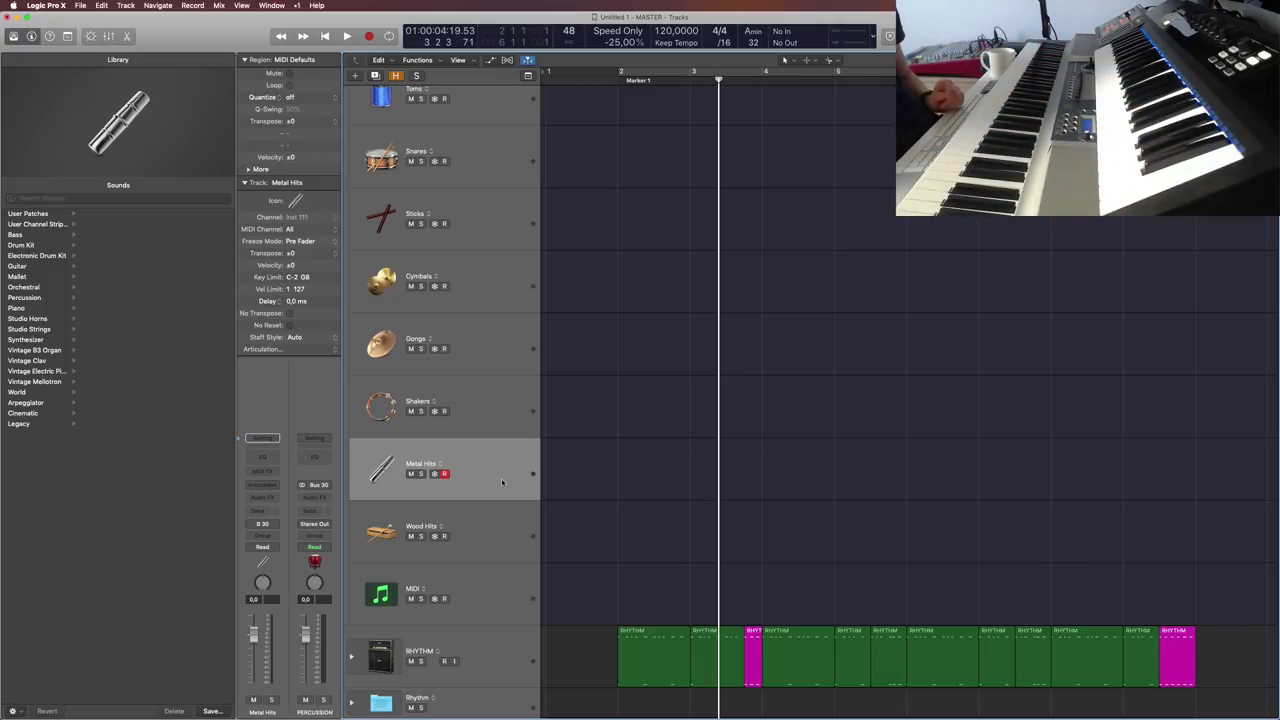
left_click(212, 711)
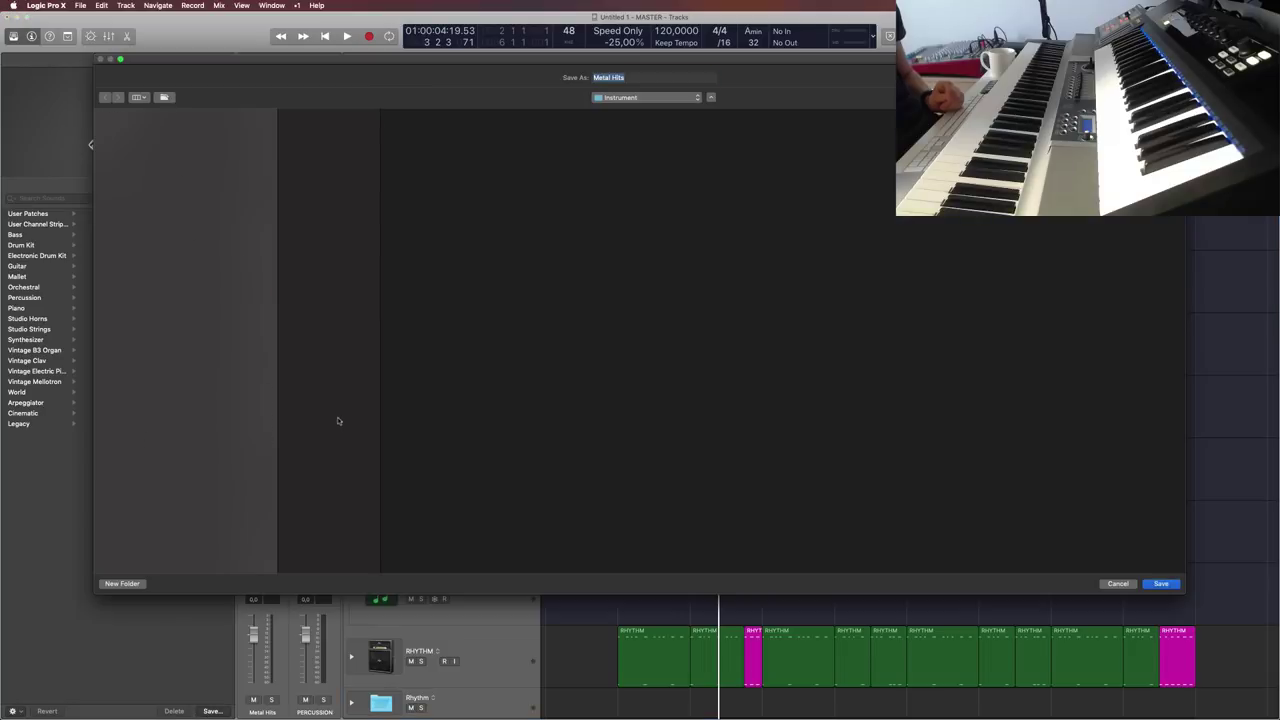
left_click(331, 145)
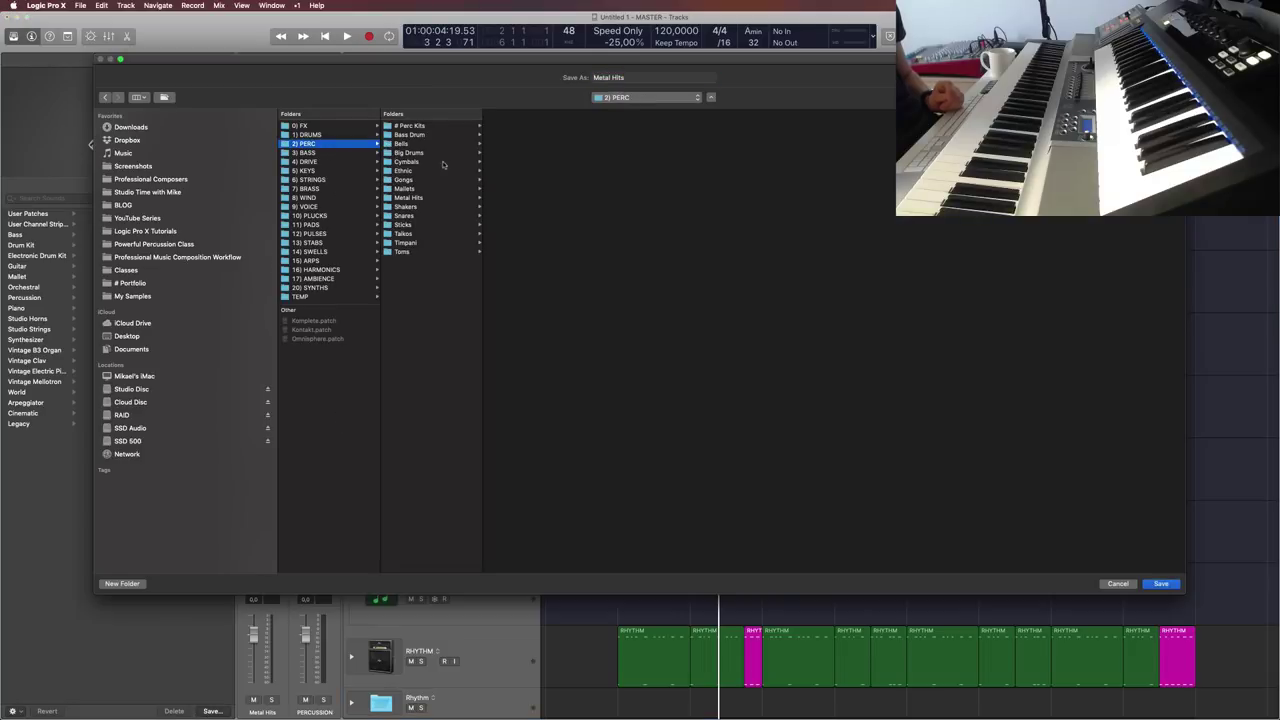
left_click(415, 197)
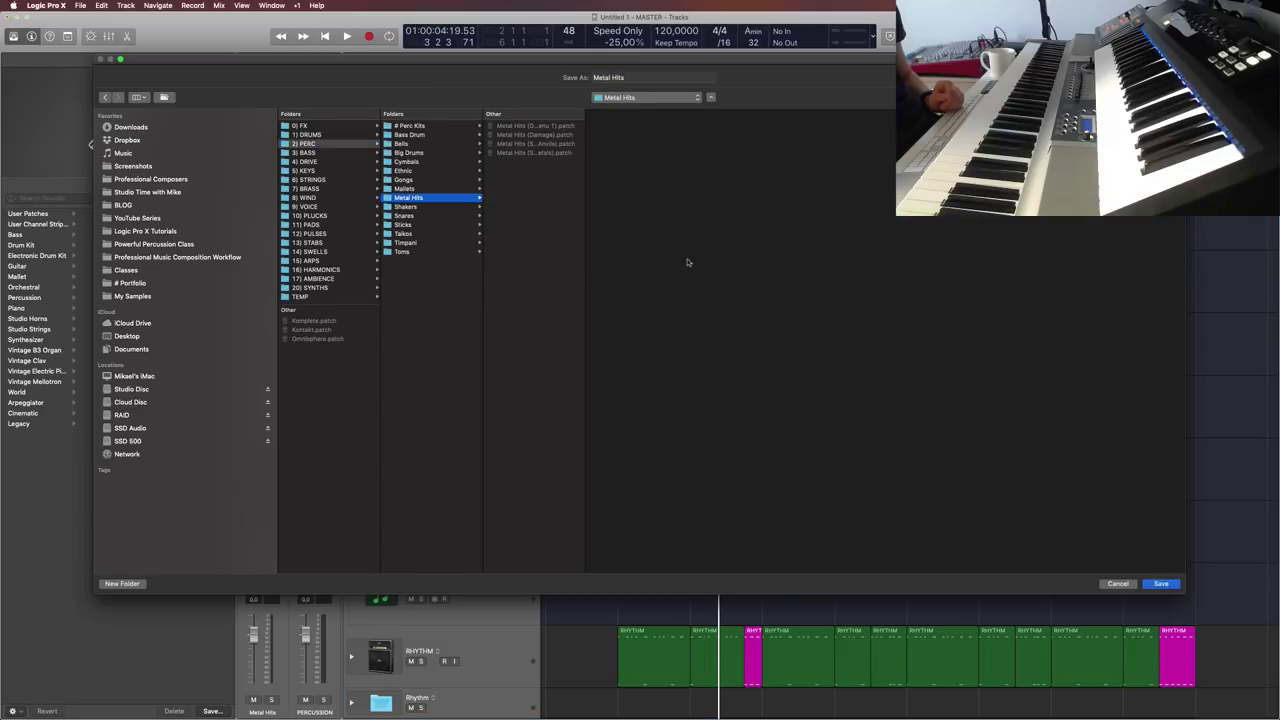
double_click(585, 232)
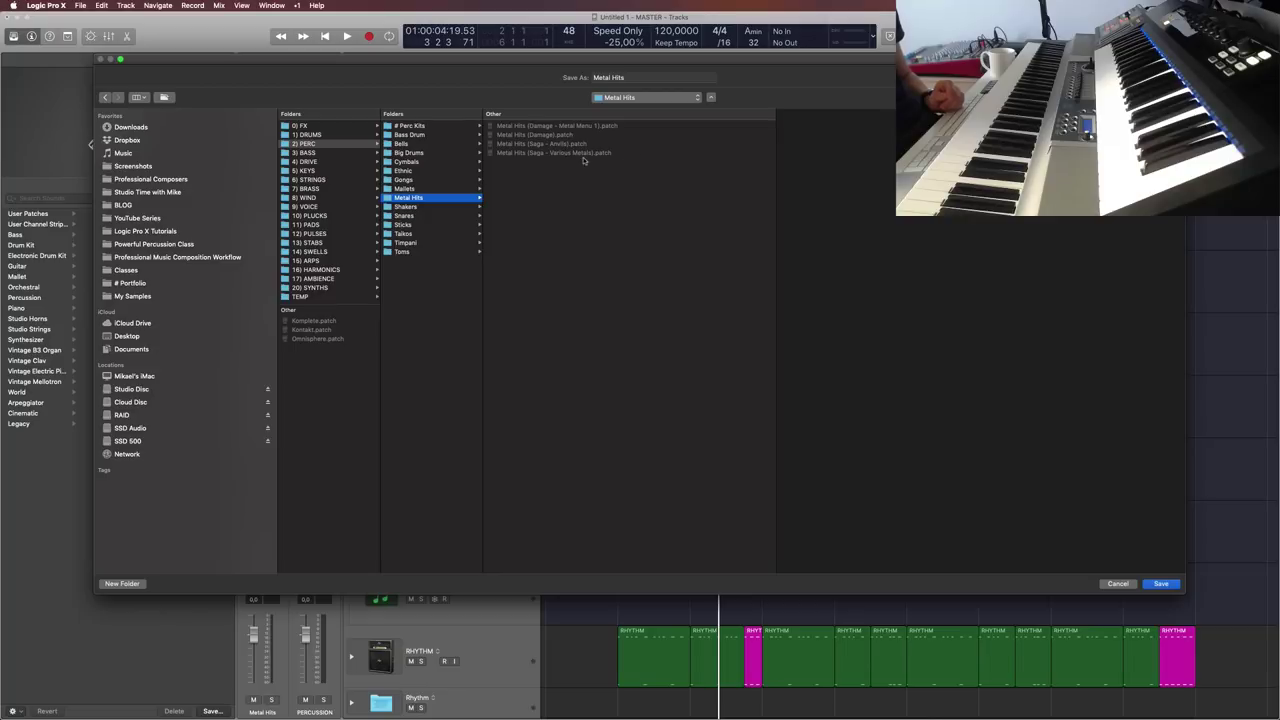
left_click(644, 80)
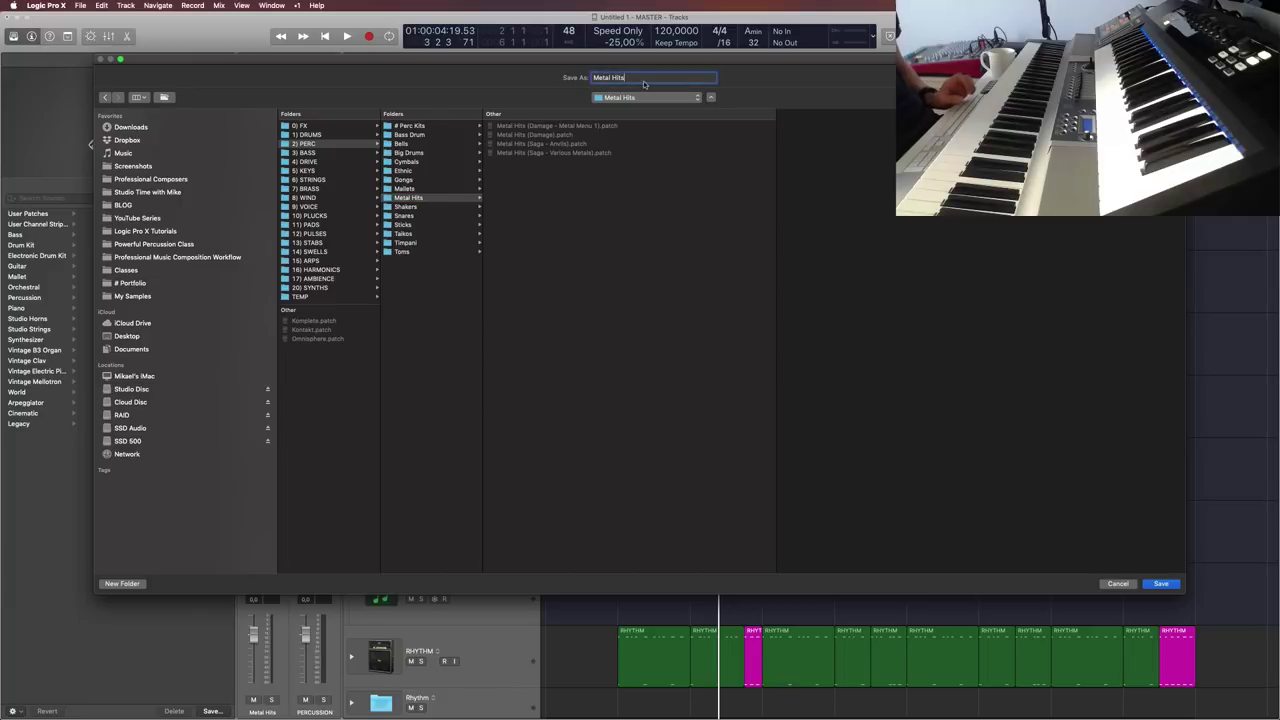
left_click(1162, 584)
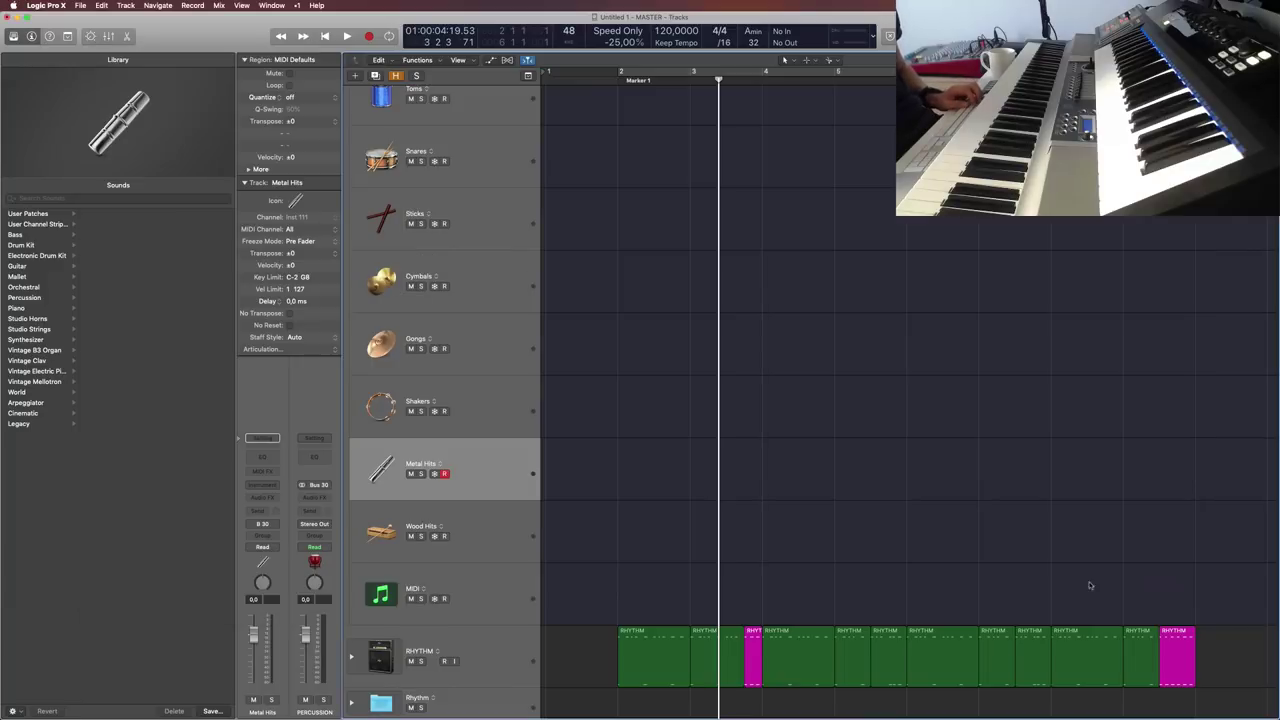
Step: Start saving the Wood Hits track's patch and create a "Wood Hits" folder inside 2) PERC
left_click(469, 536)
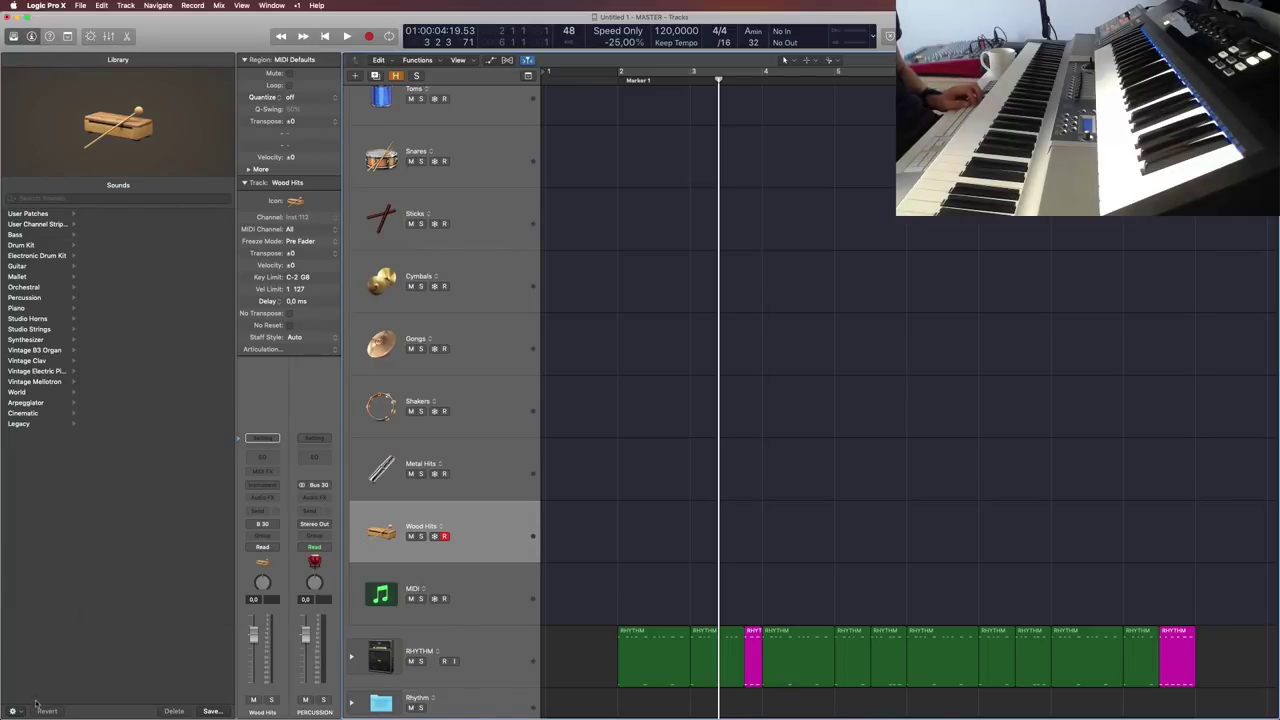
left_click(211, 711)
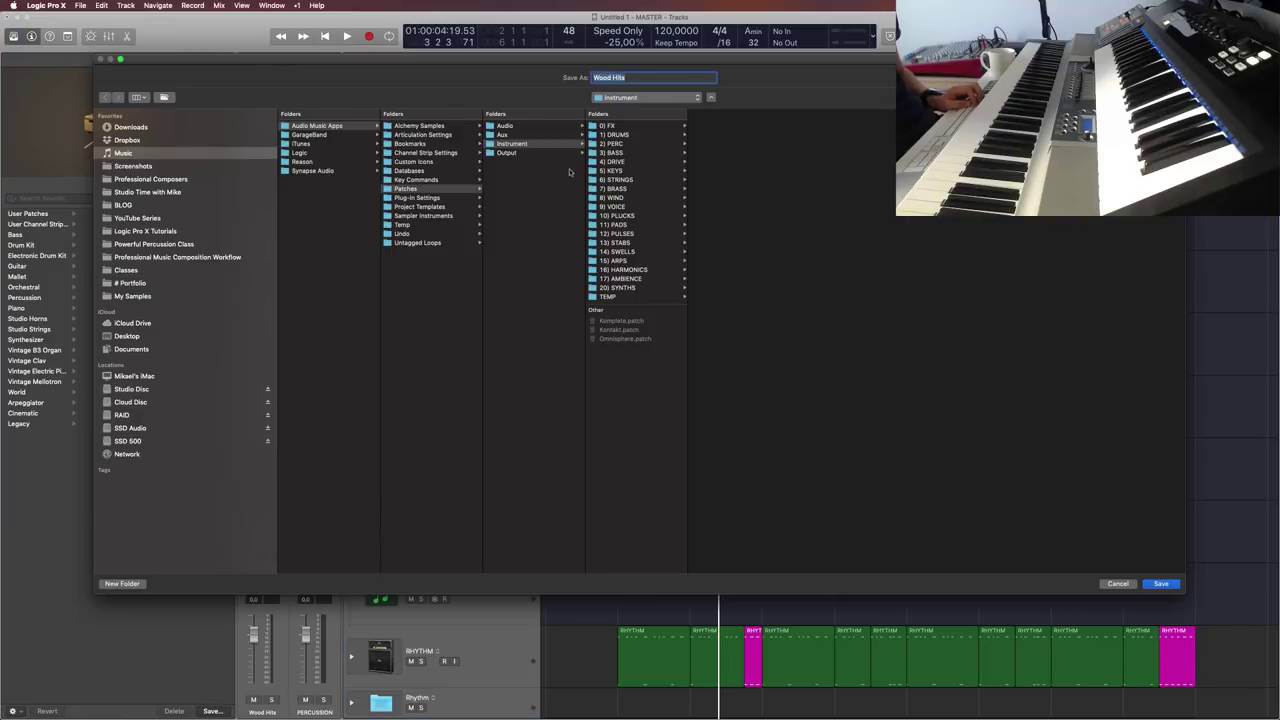
left_click(614, 145)
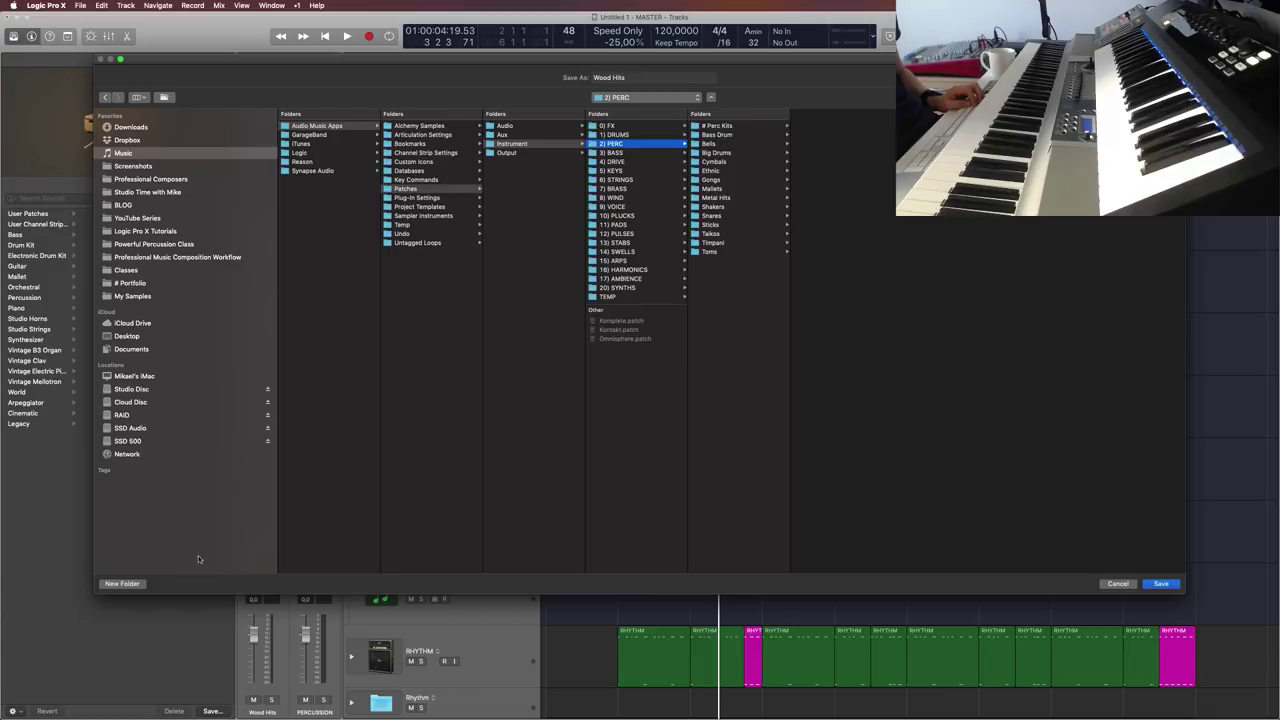
left_click(122, 584)
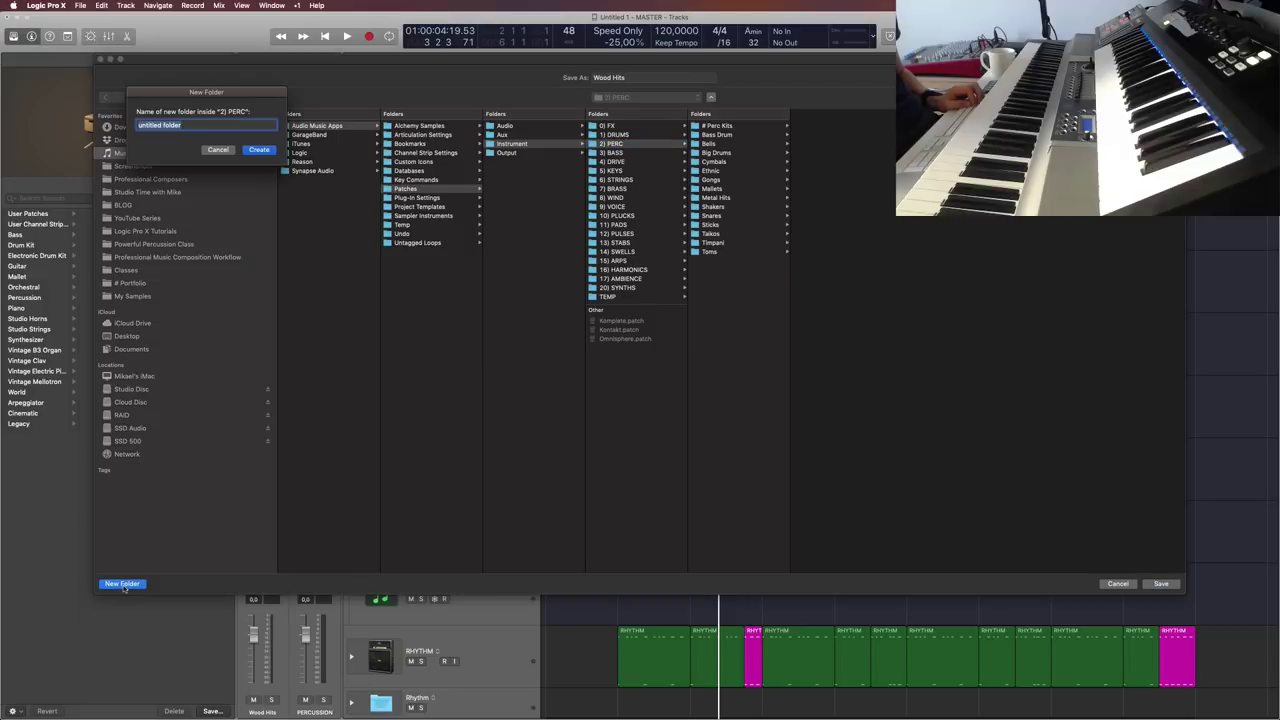
type("Wood Hits")
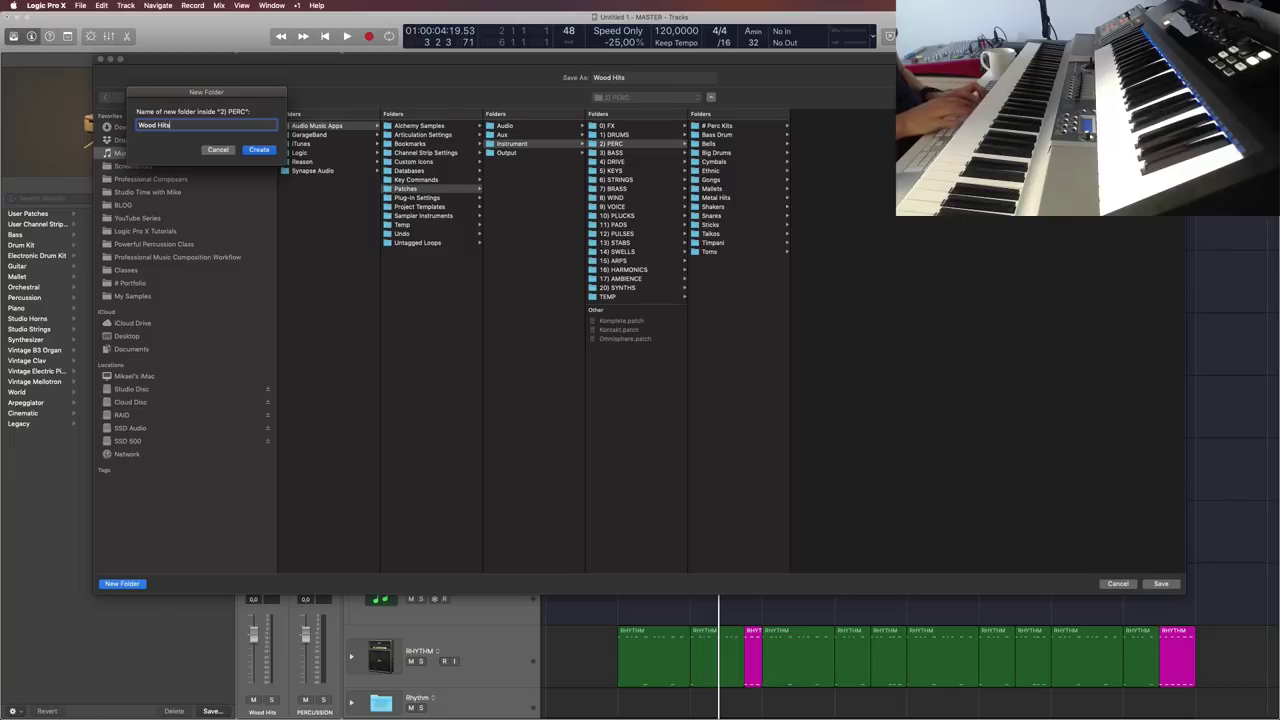
left_click(259, 150)
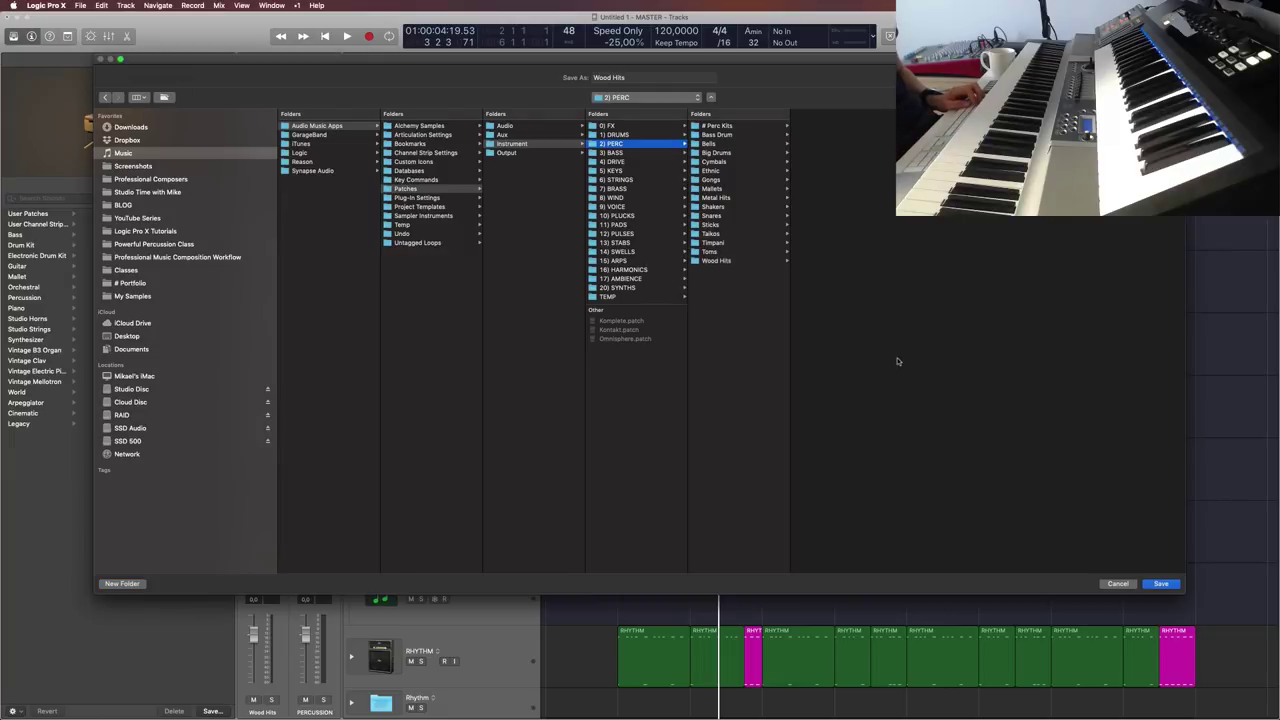
Step: Name the patch "Wood Hits (empty)" and save it in the new Wood Hits folder
left_click(637, 74)
type("(empty)")
left_click(1158, 584)
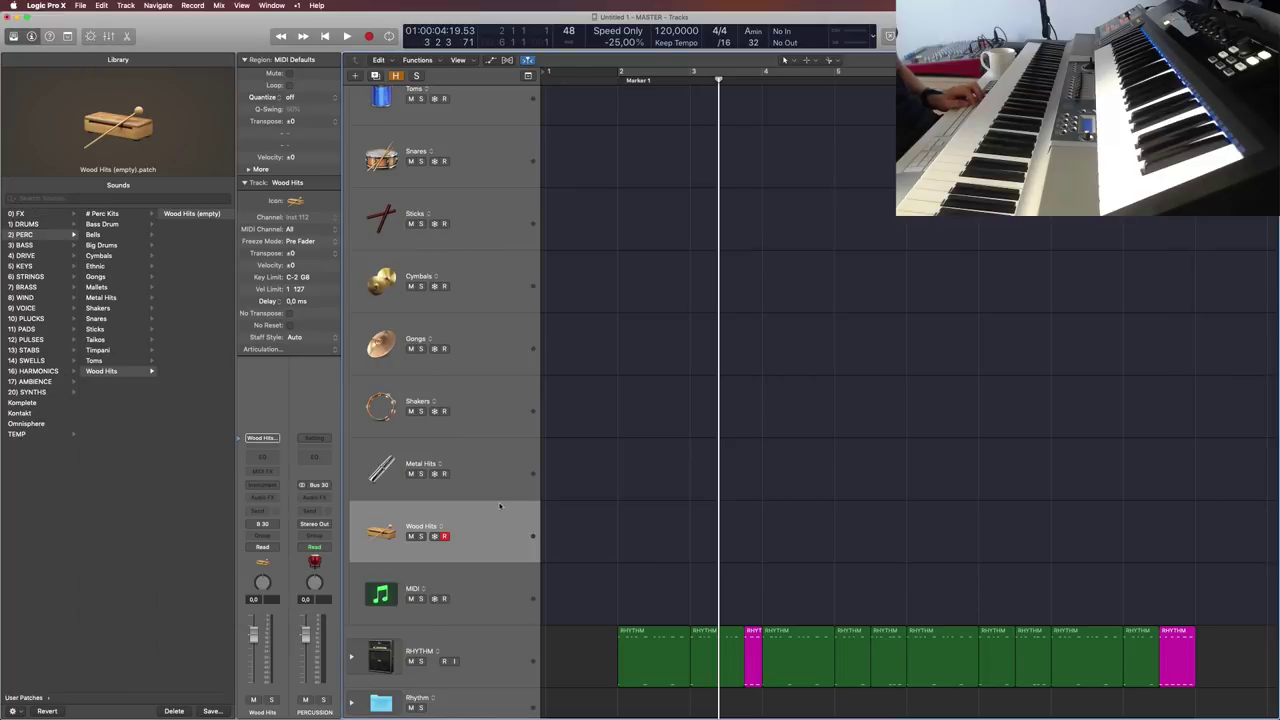
Step: Select the Timpani track in the Perc folder to check which category the Library opens
scroll(500, 506, "down", 3)
scroll(490, 490, "up", 8)
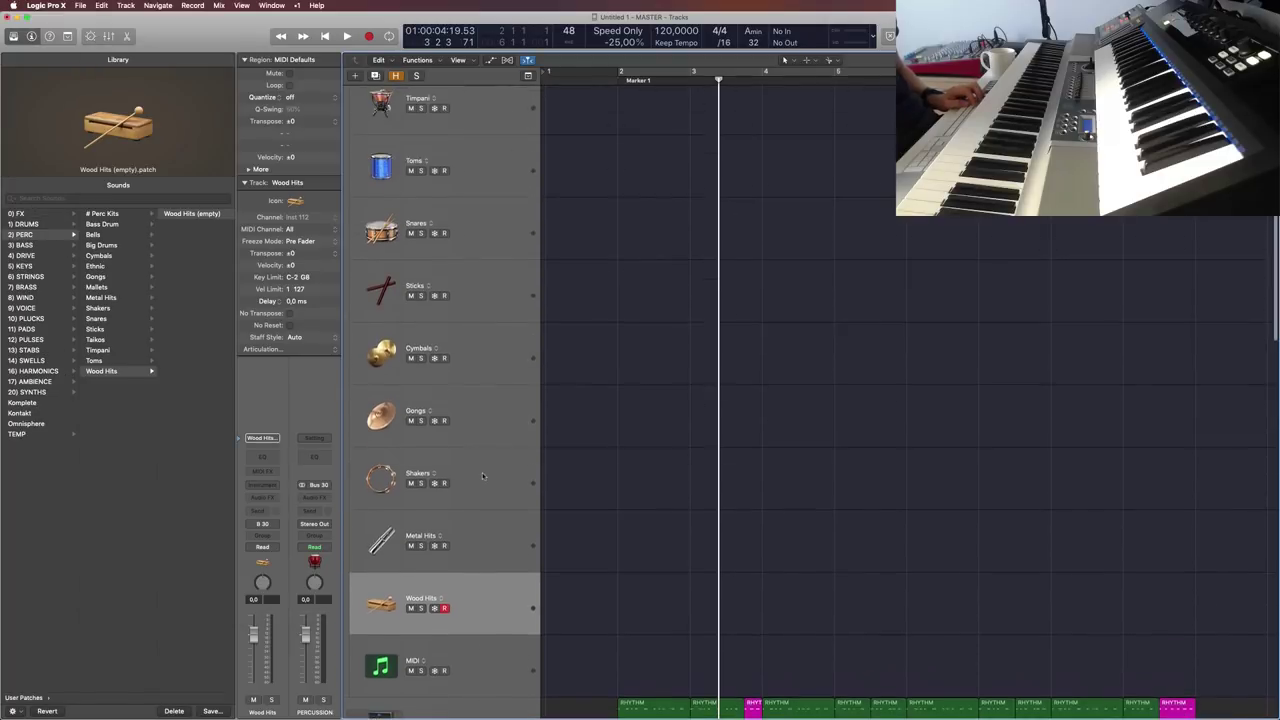
scroll(488, 465, "up", 2)
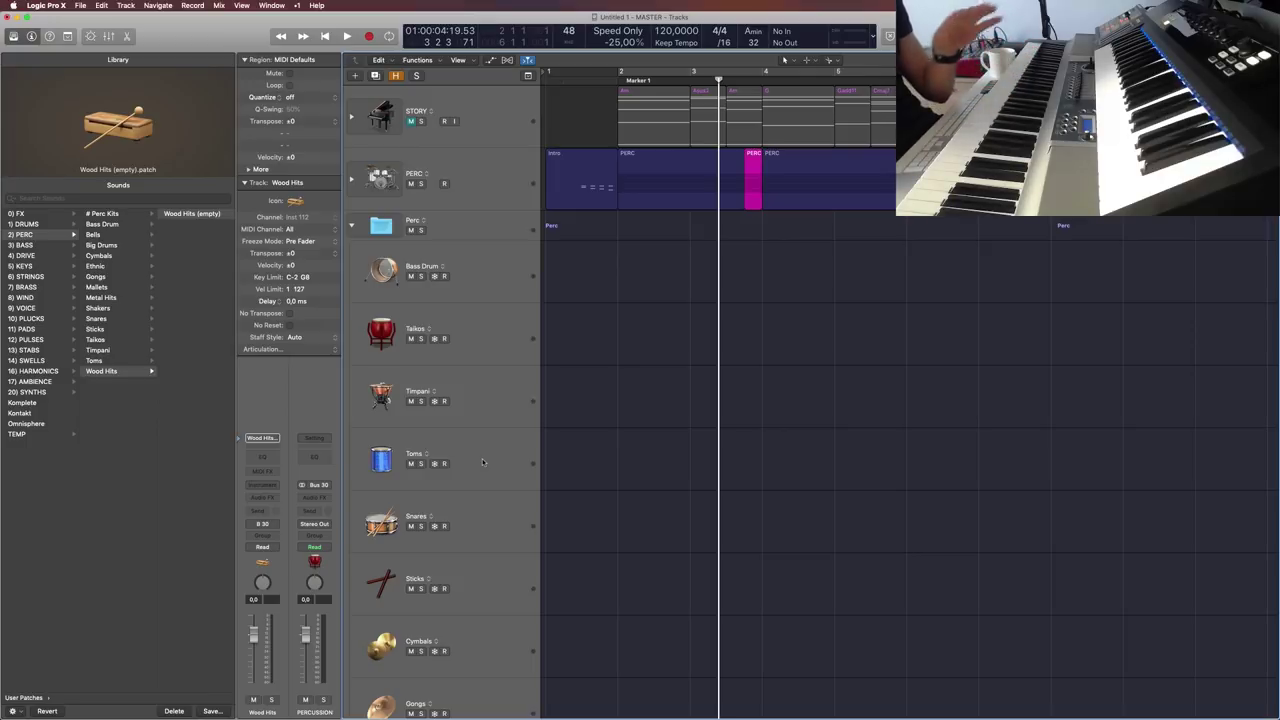
left_click(506, 404)
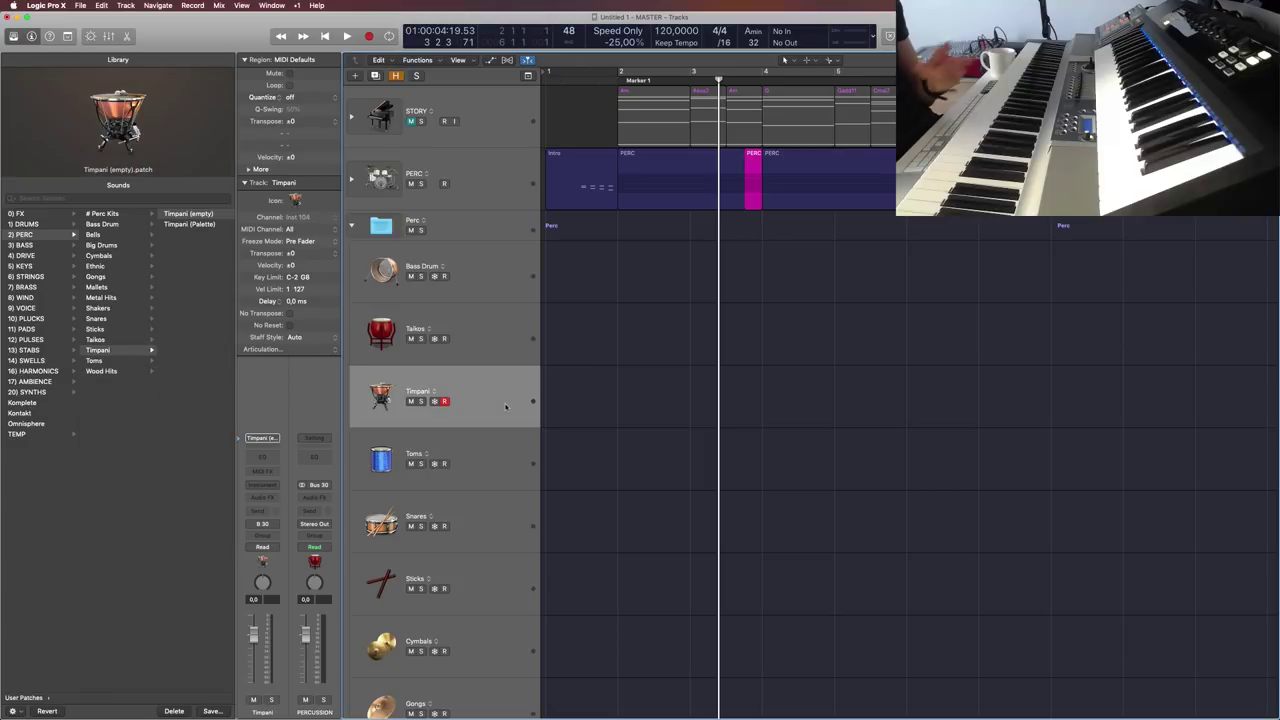
Step: Expand the TUNED PERCUSSION stack in the SOUND PALETTE and select its Mallets track
scroll(505, 435, "down", 3)
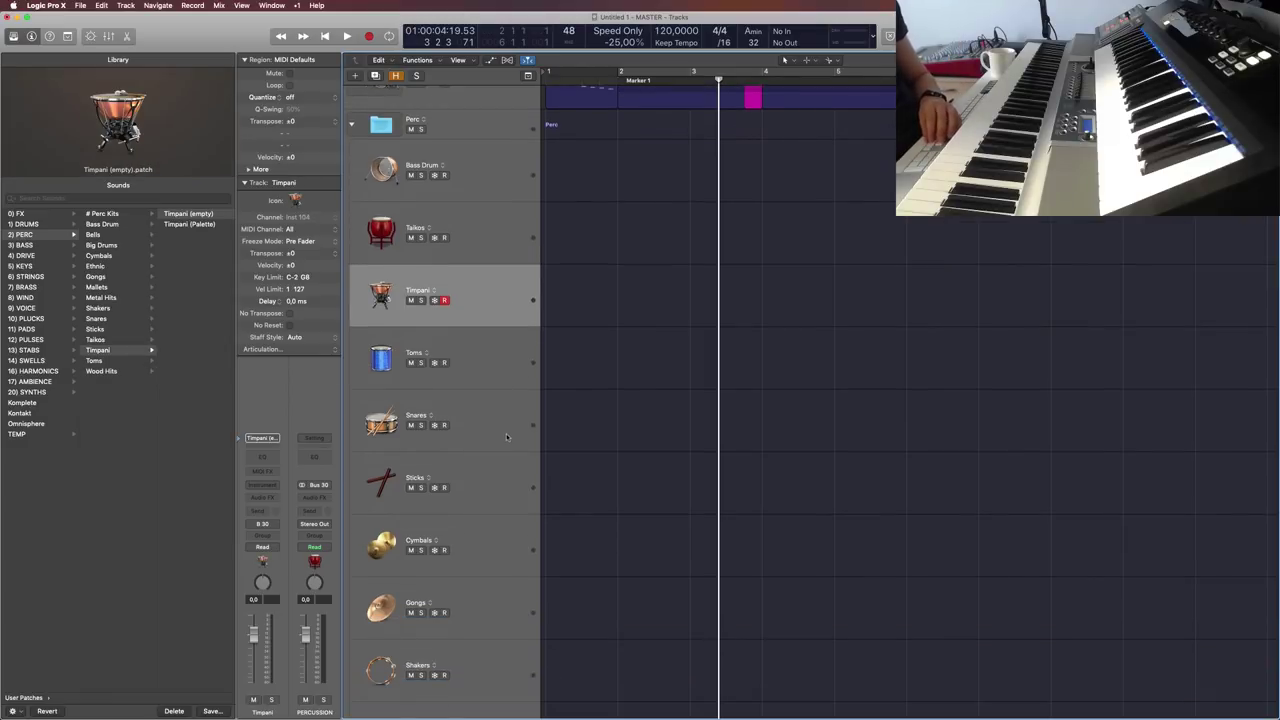
scroll(506, 433, "down", 7)
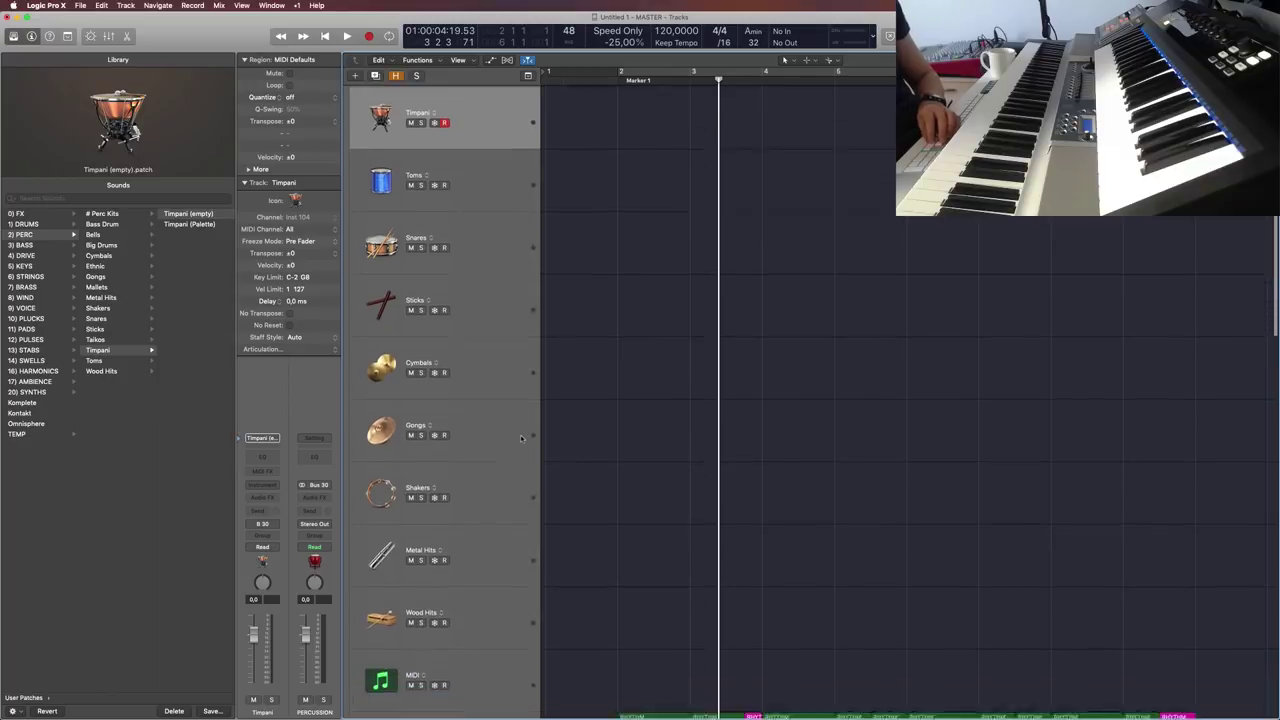
scroll(524, 435, "down", 4)
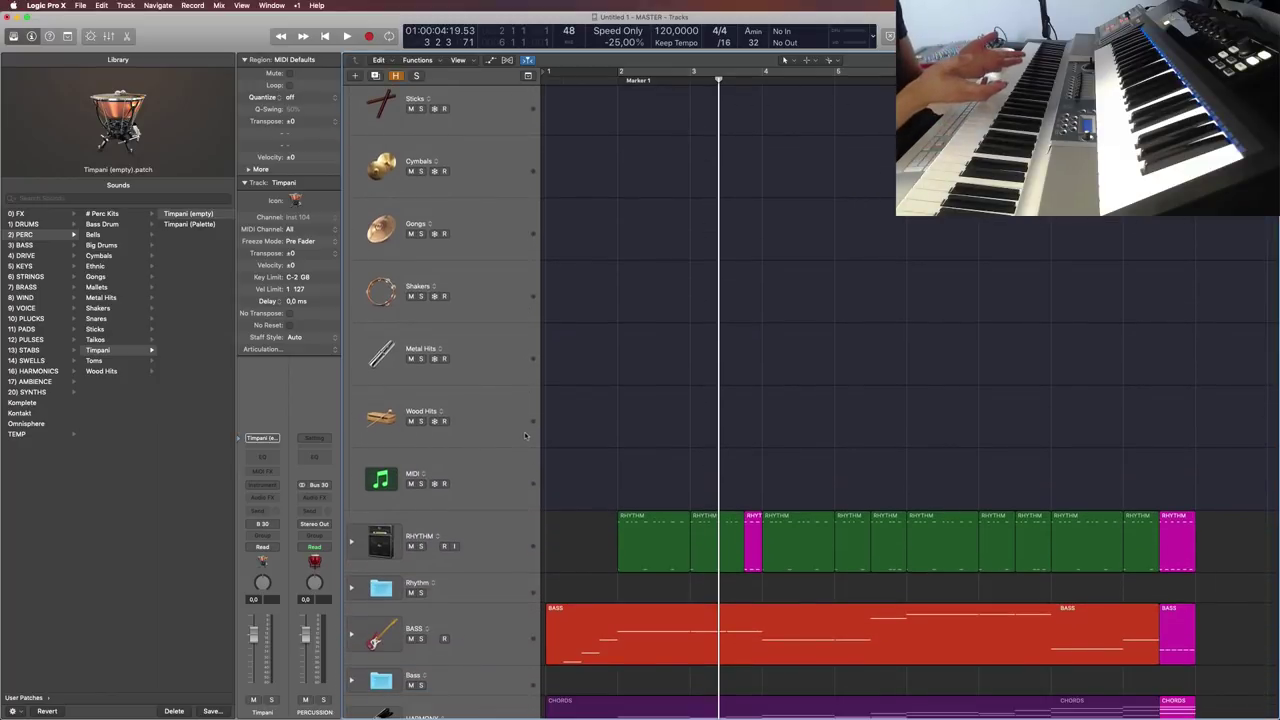
scroll(525, 435, "down", 4)
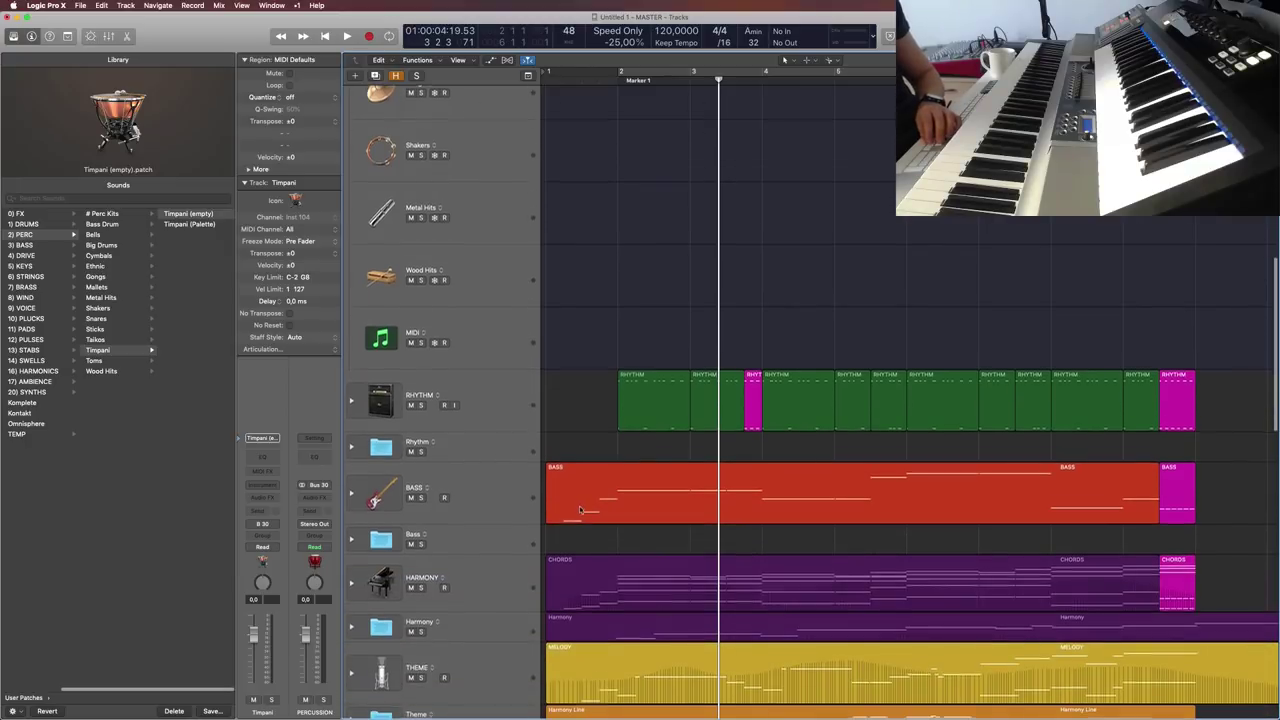
scroll(500, 537, "down", 13)
scroll(500, 537, "down", 4)
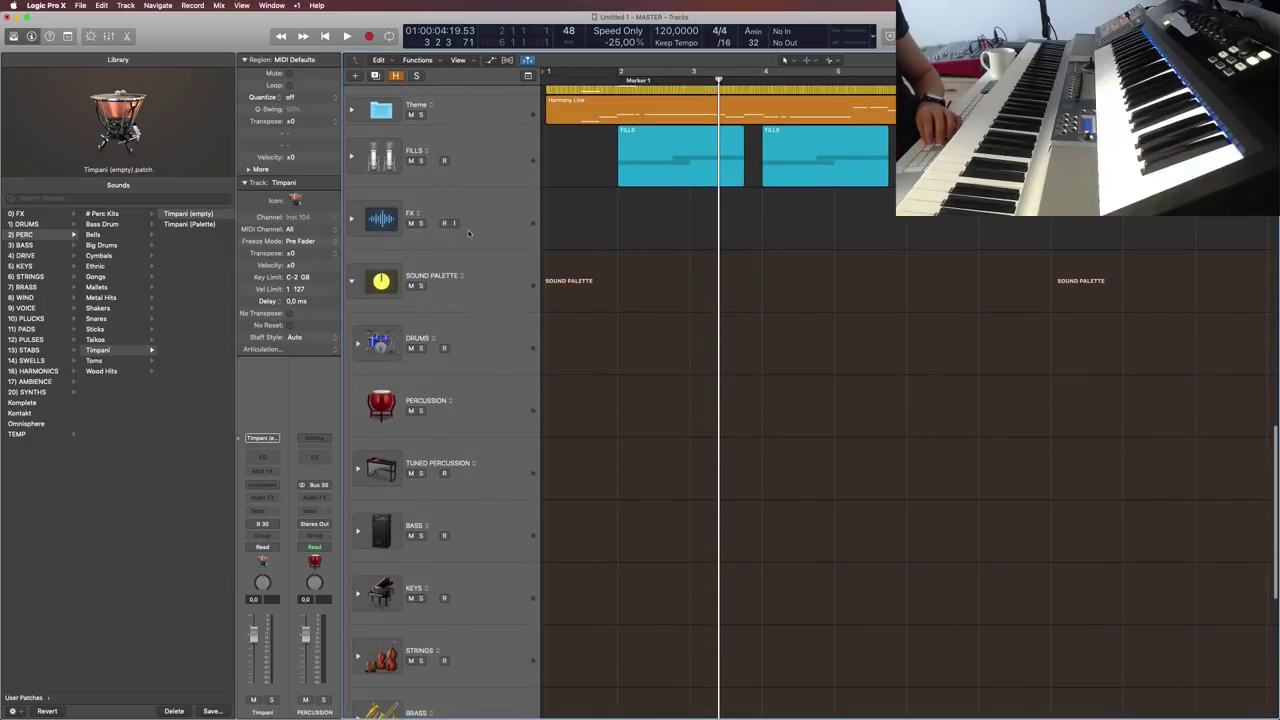
left_click(416, 419)
left_click(357, 468)
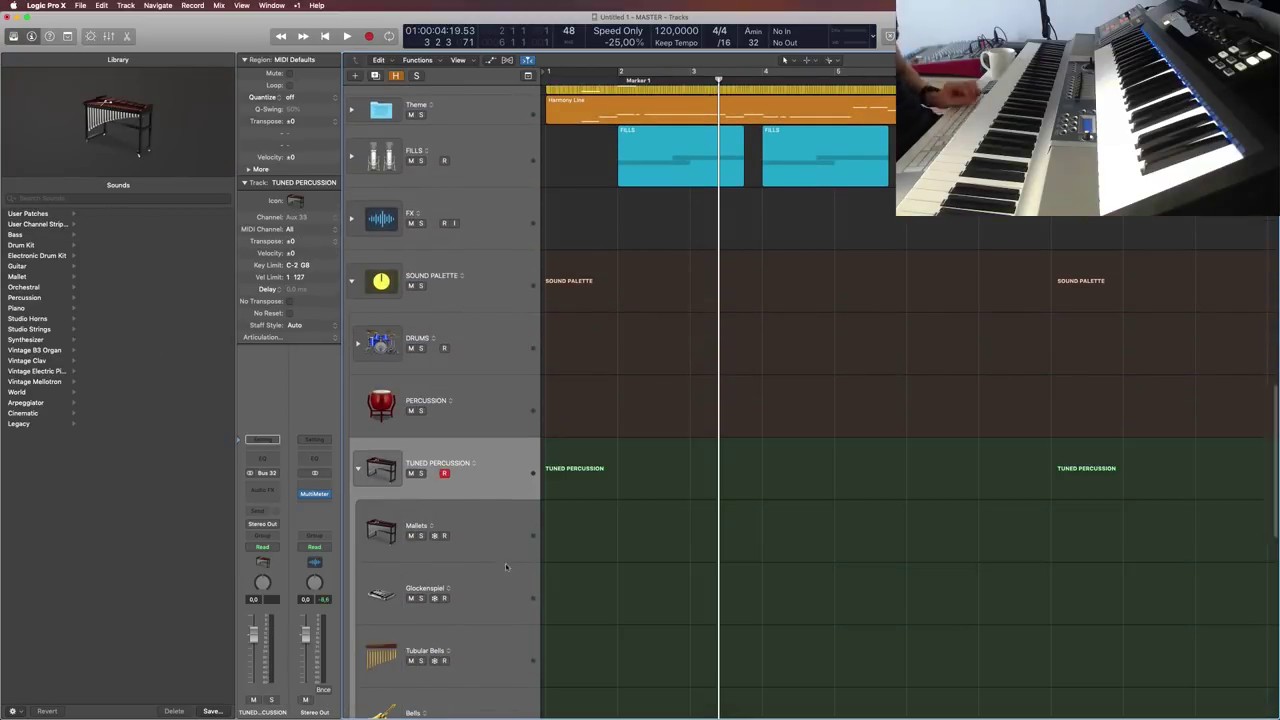
left_click(500, 525)
scroll(500, 531, "down", 6)
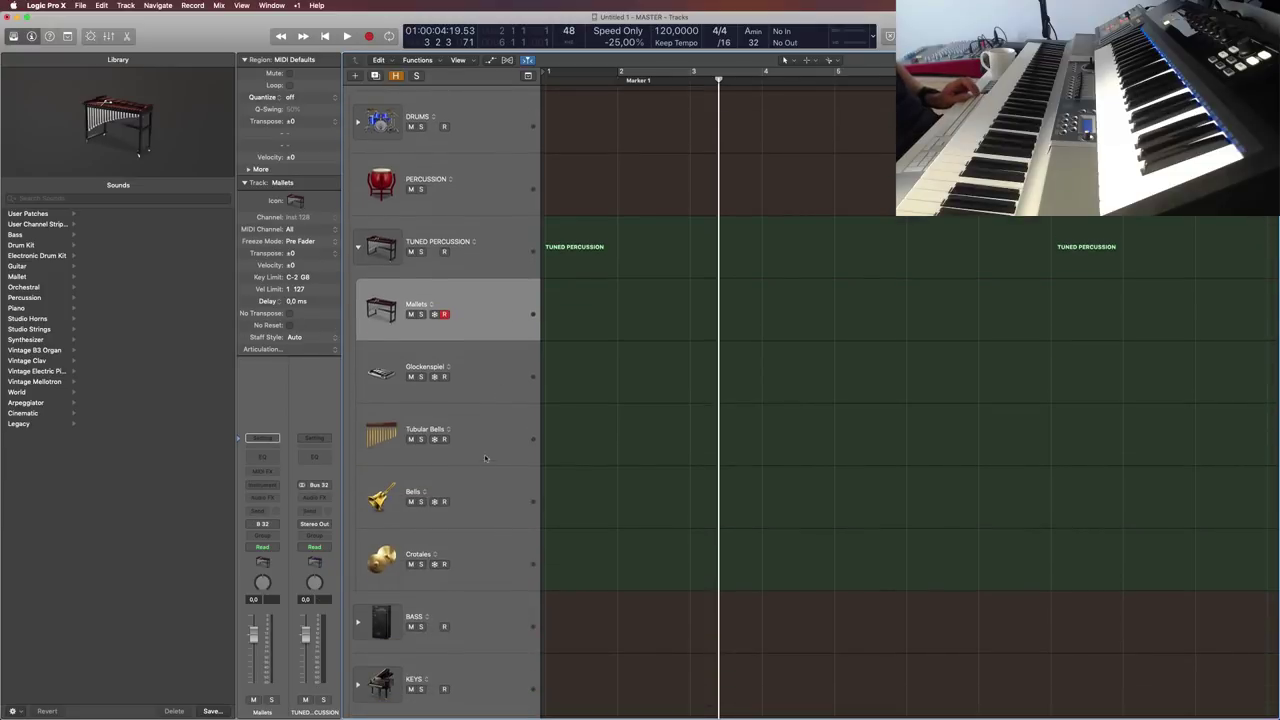
Step: Move the Mallets, Glockenspiel, Tubular Bells, Bells and Crotales tracks together into the Perc folder, directly below Wood Hits
left_click(480, 558)
left_click(499, 327)
left_click(485, 541, "shift")
left_click_drag(469, 486, 475, 657)
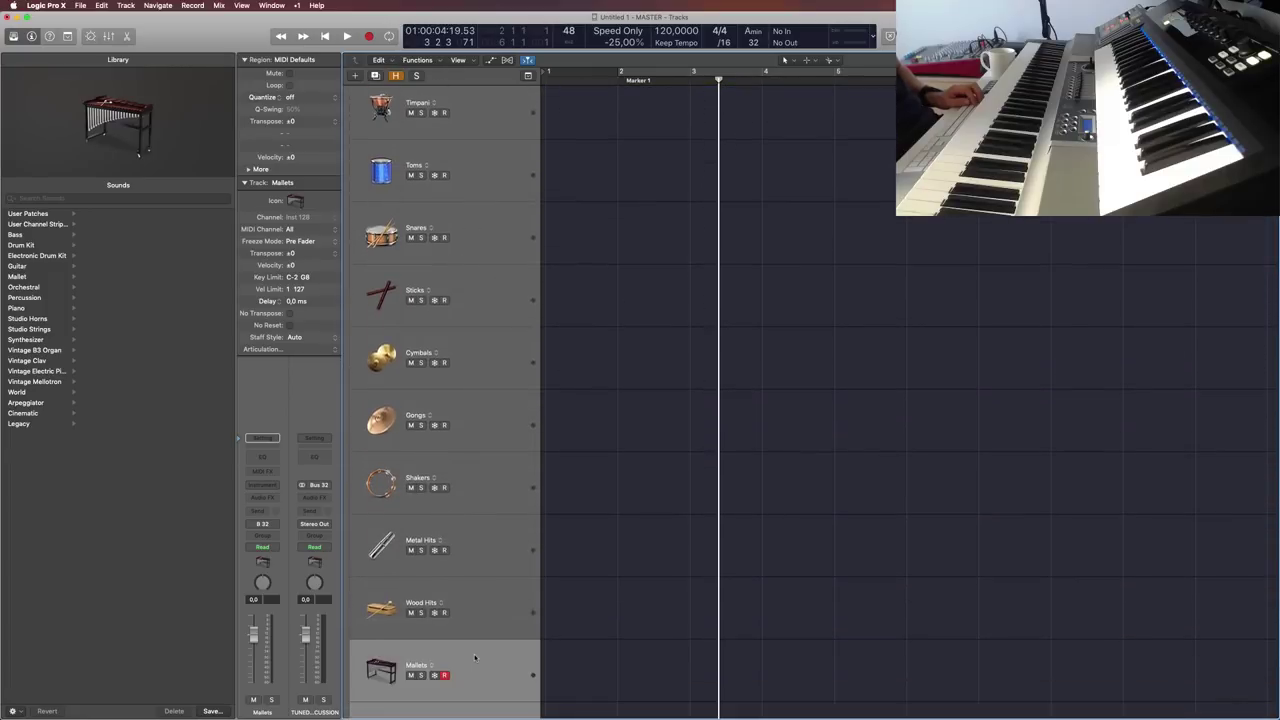
scroll(475, 575, "up", 2)
scroll(475, 571, "down", 9)
scroll(460, 400, "down", 3)
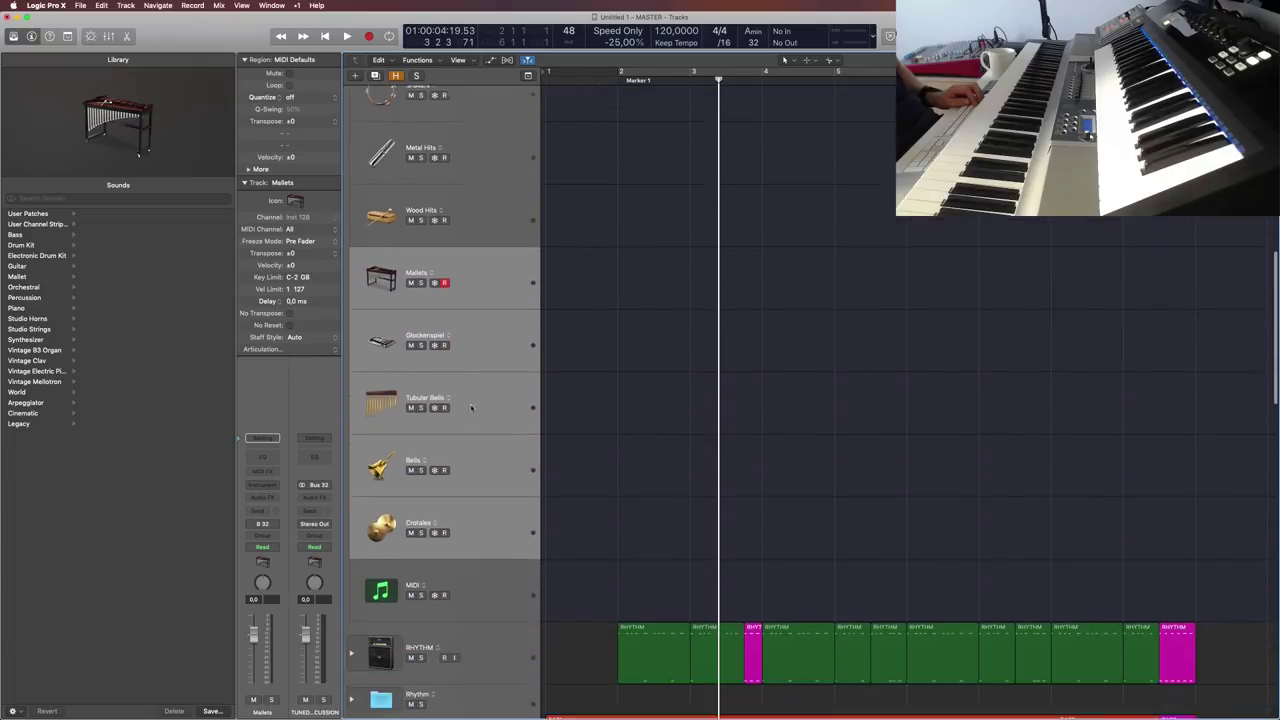
left_click(478, 583)
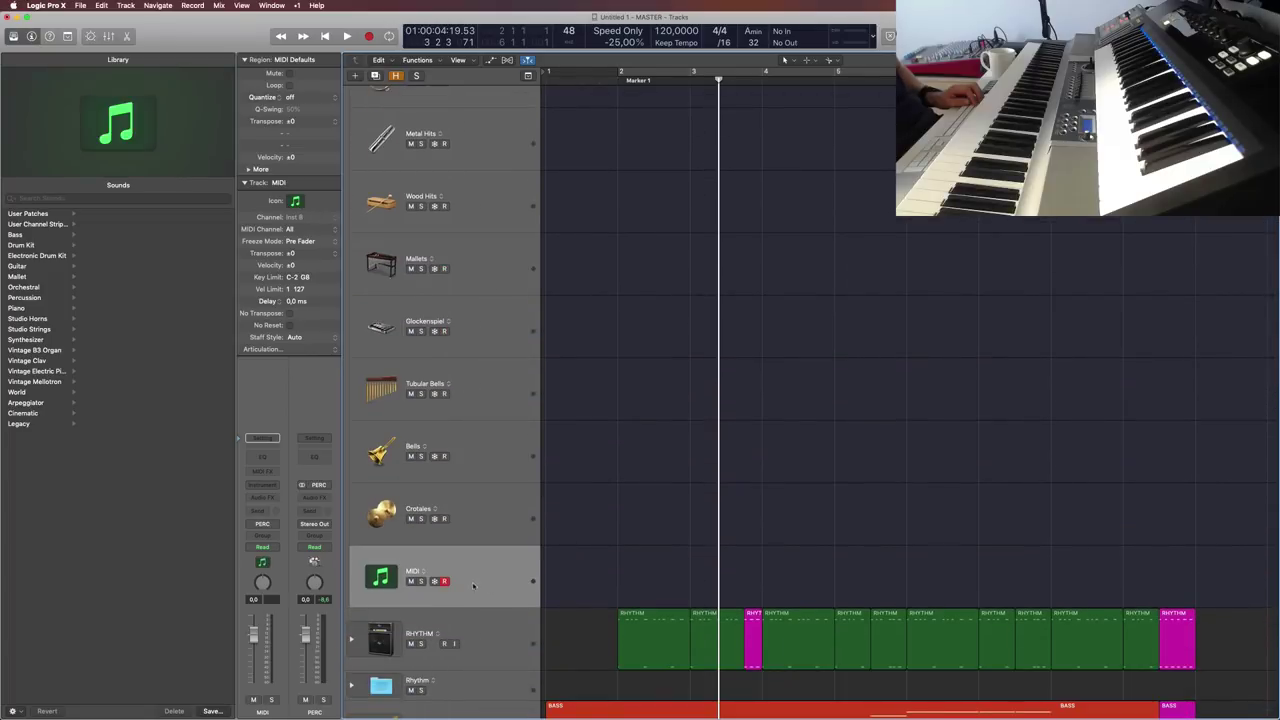
left_click(498, 521)
left_click(489, 580)
Step: Save the Mallets track's patch as "Mallets (empty)" in the Mallets folder inside 2) PERC
scroll(489, 579, "up", 3)
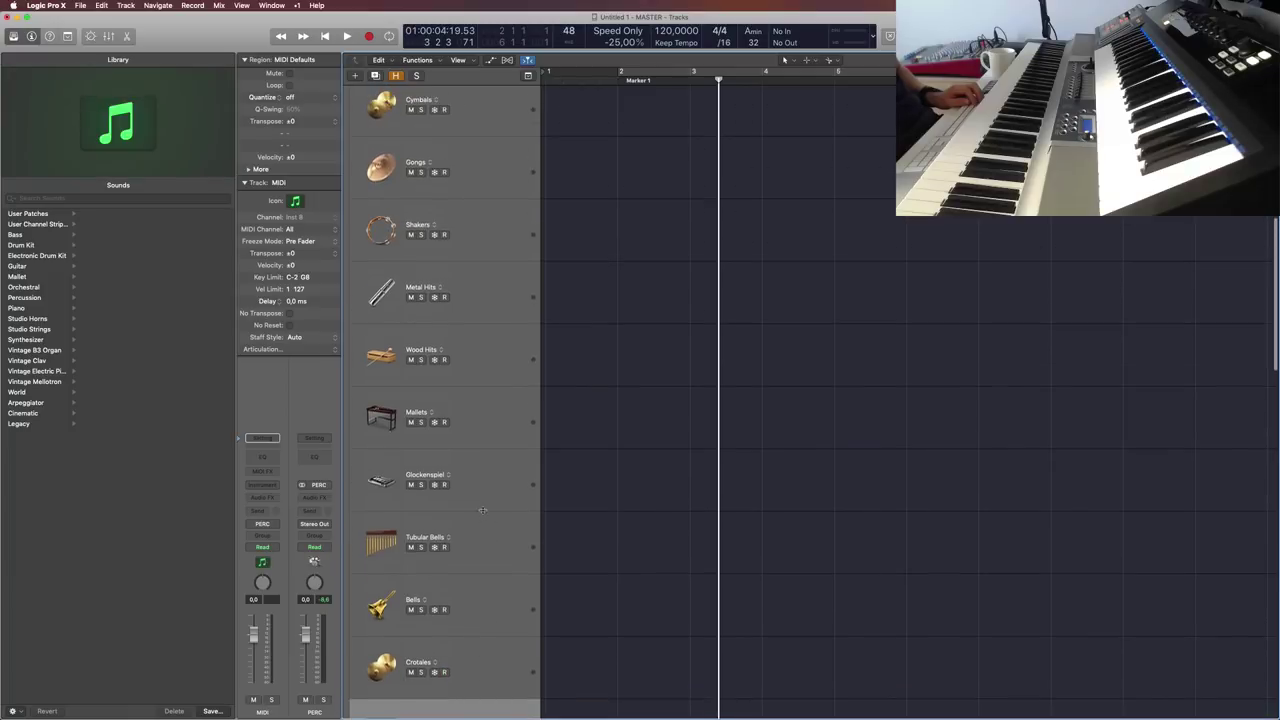
left_click(492, 416)
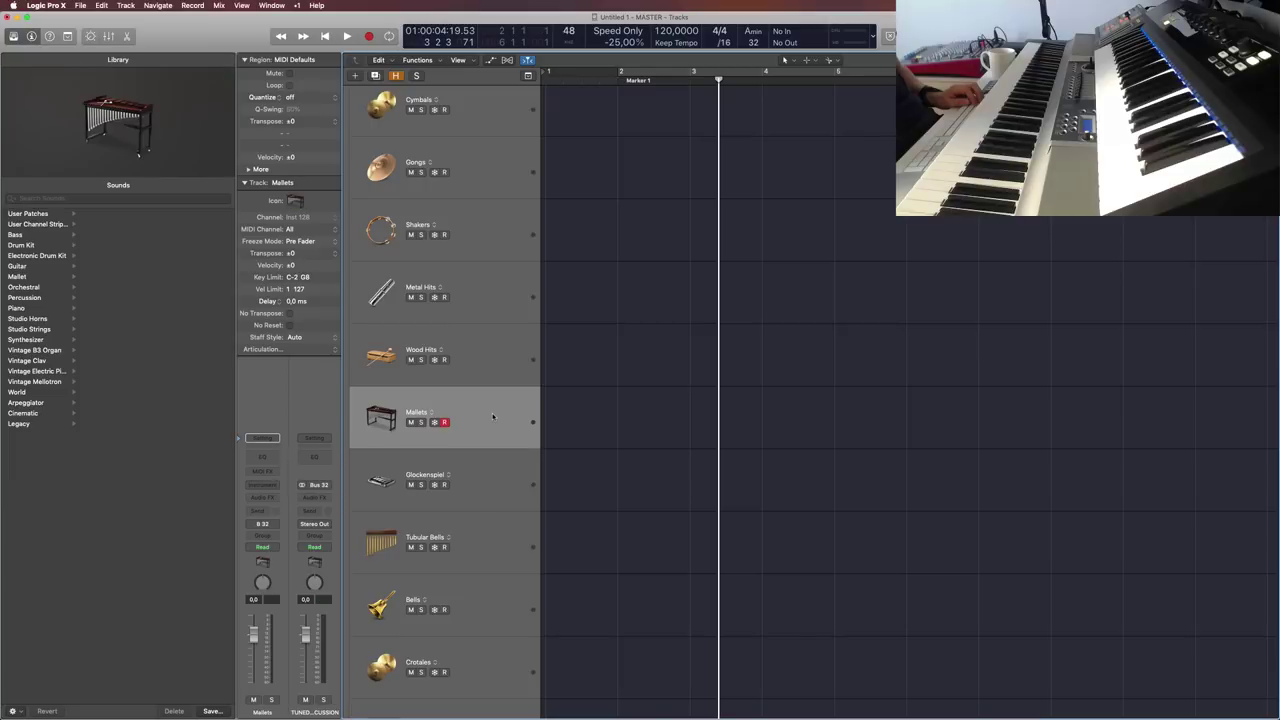
left_click(211, 711)
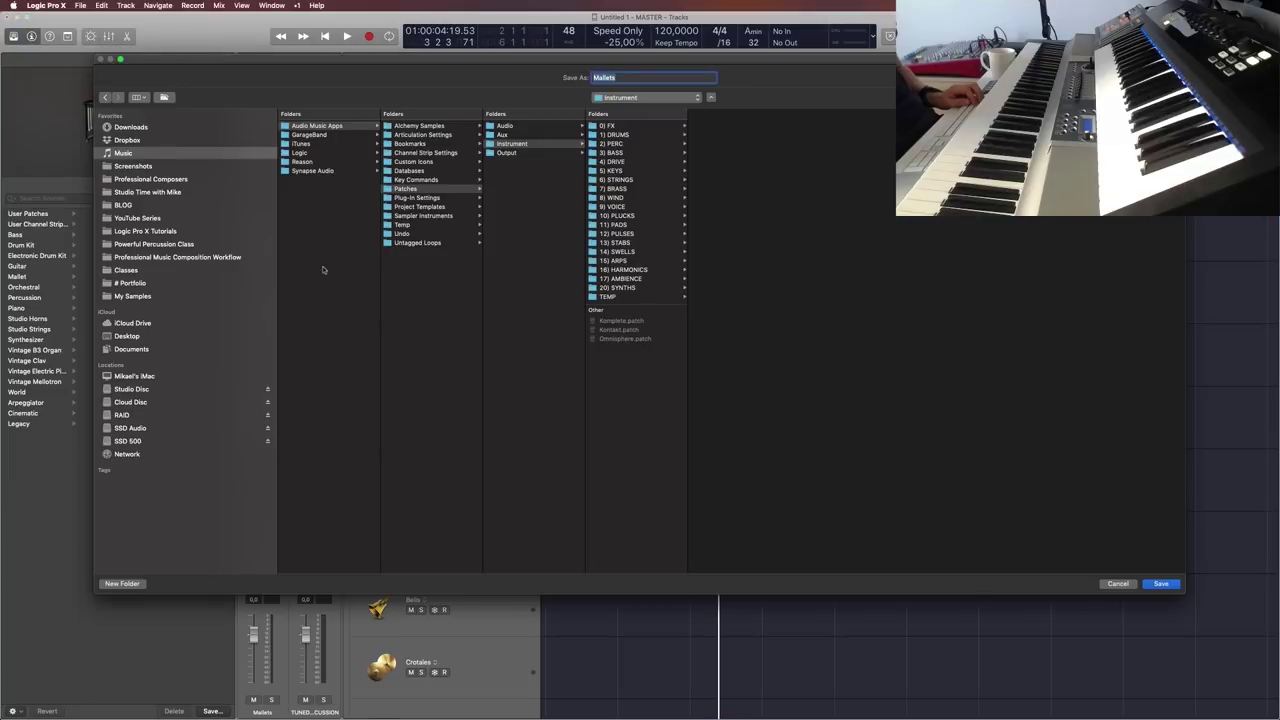
left_click(634, 146)
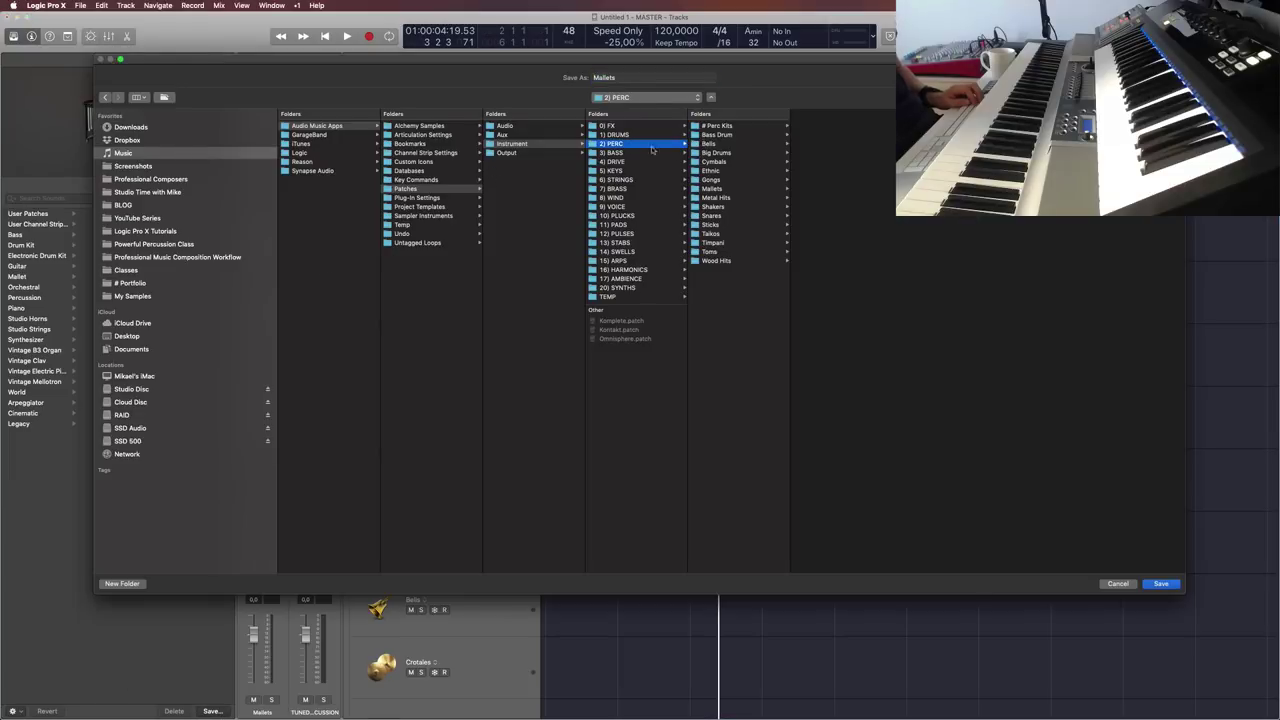
left_click(706, 188)
left_click(649, 77)
type("(empty)")
left_click(1152, 585)
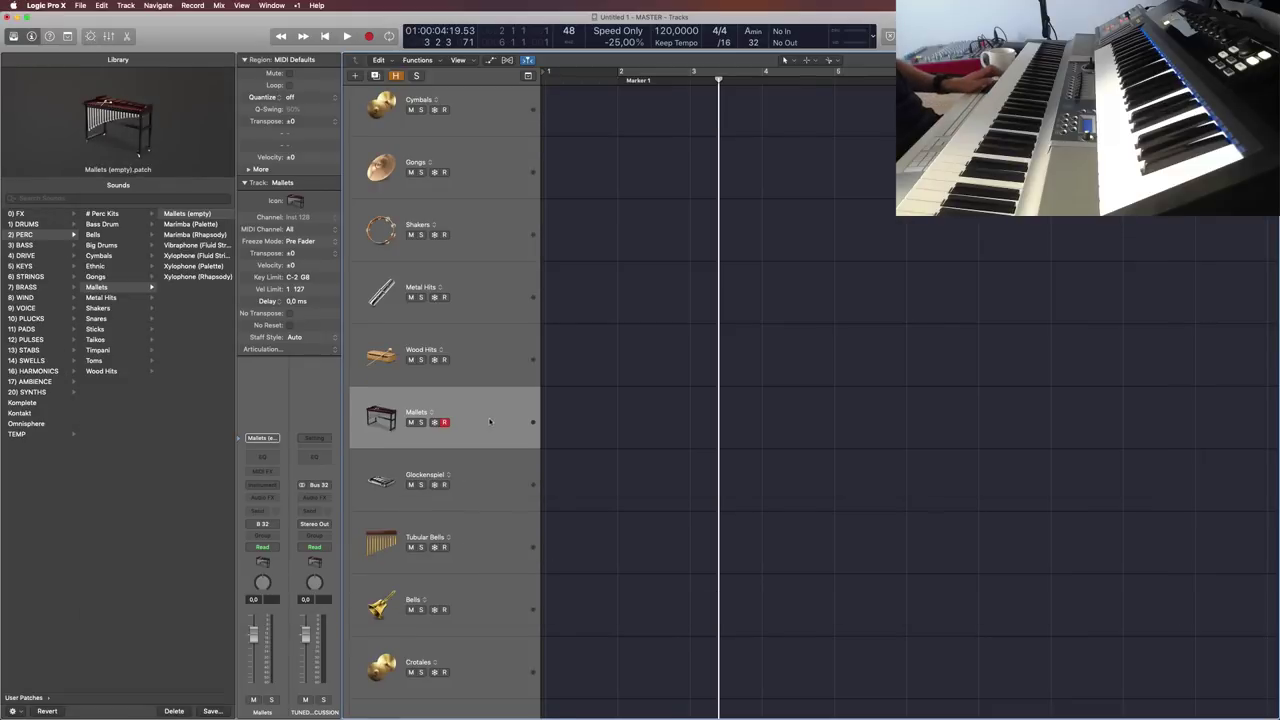
Step: Widen the Library until the full names of the patches in the Mallets folder are readable
key("y")
key("y")
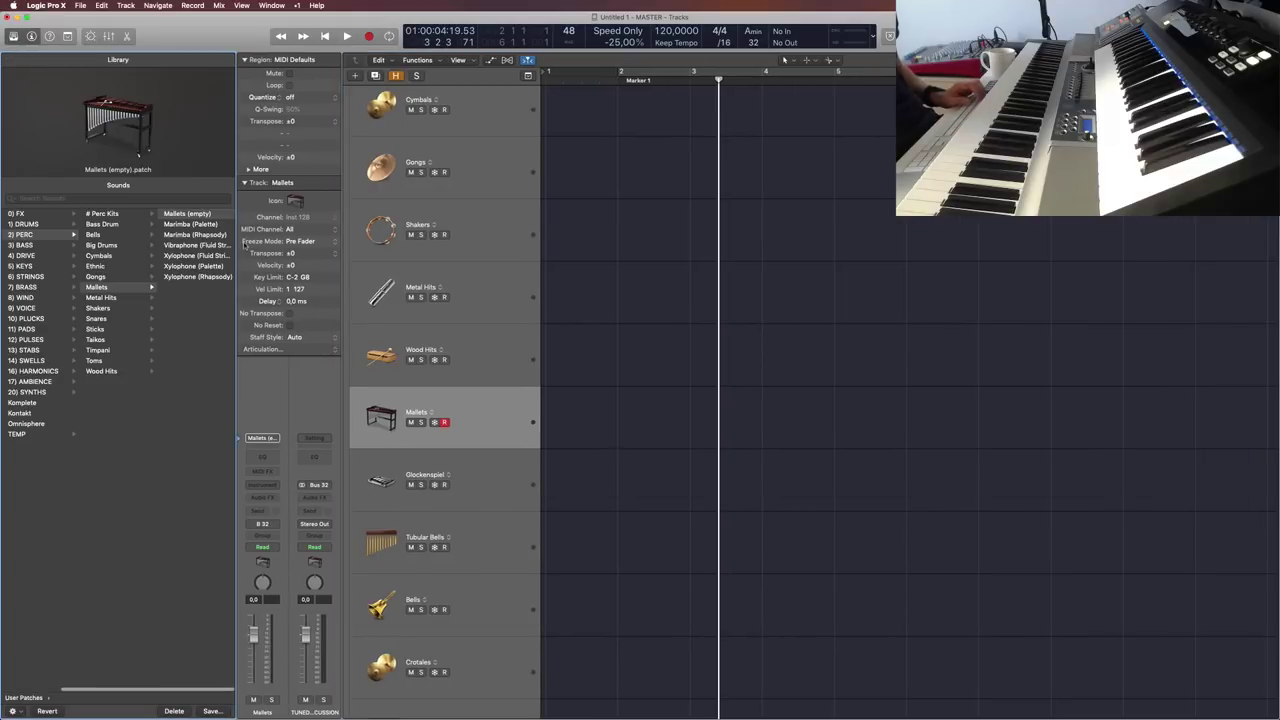
left_click_drag(236, 244, 291, 252)
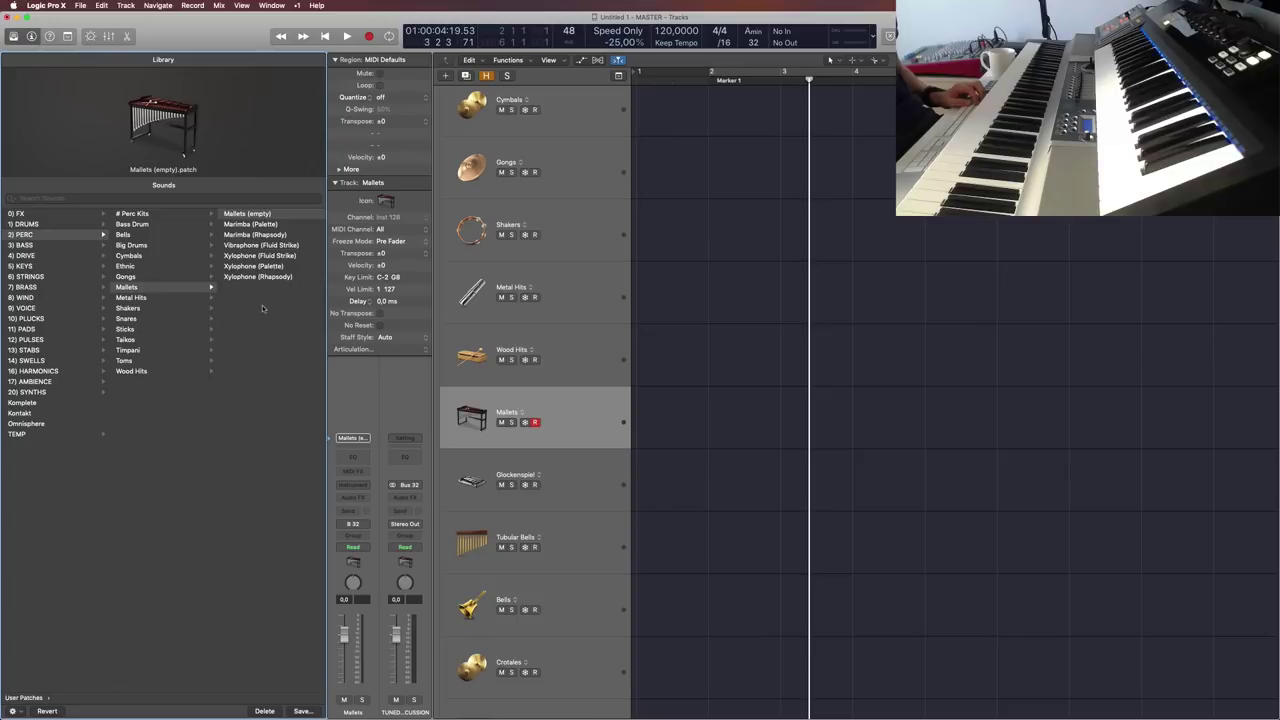
left_click(600, 467)
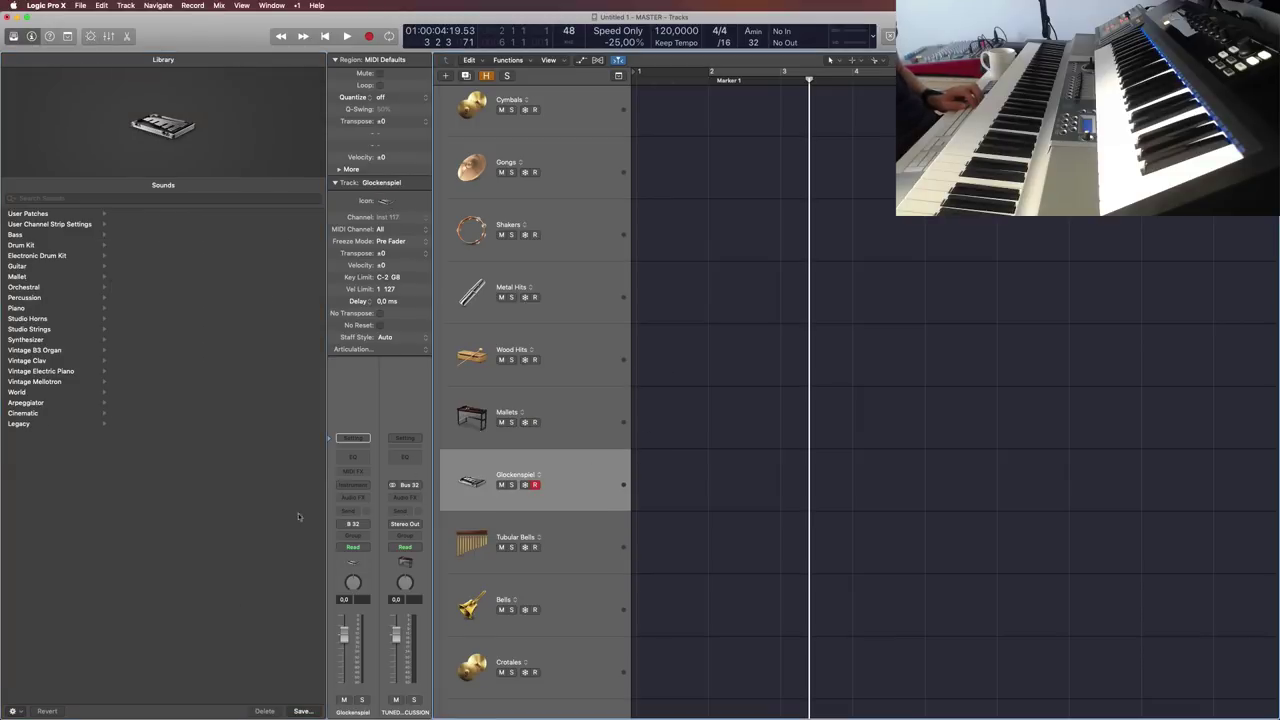
left_click(301, 711)
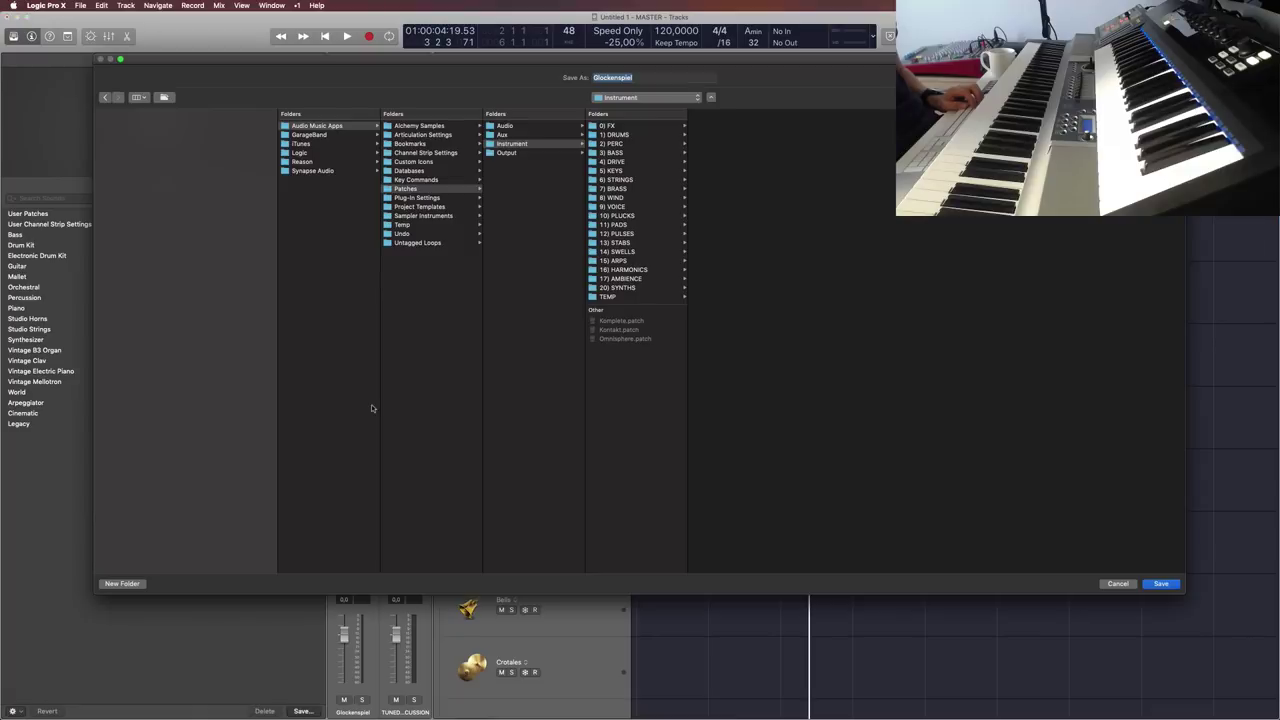
left_click(1158, 584)
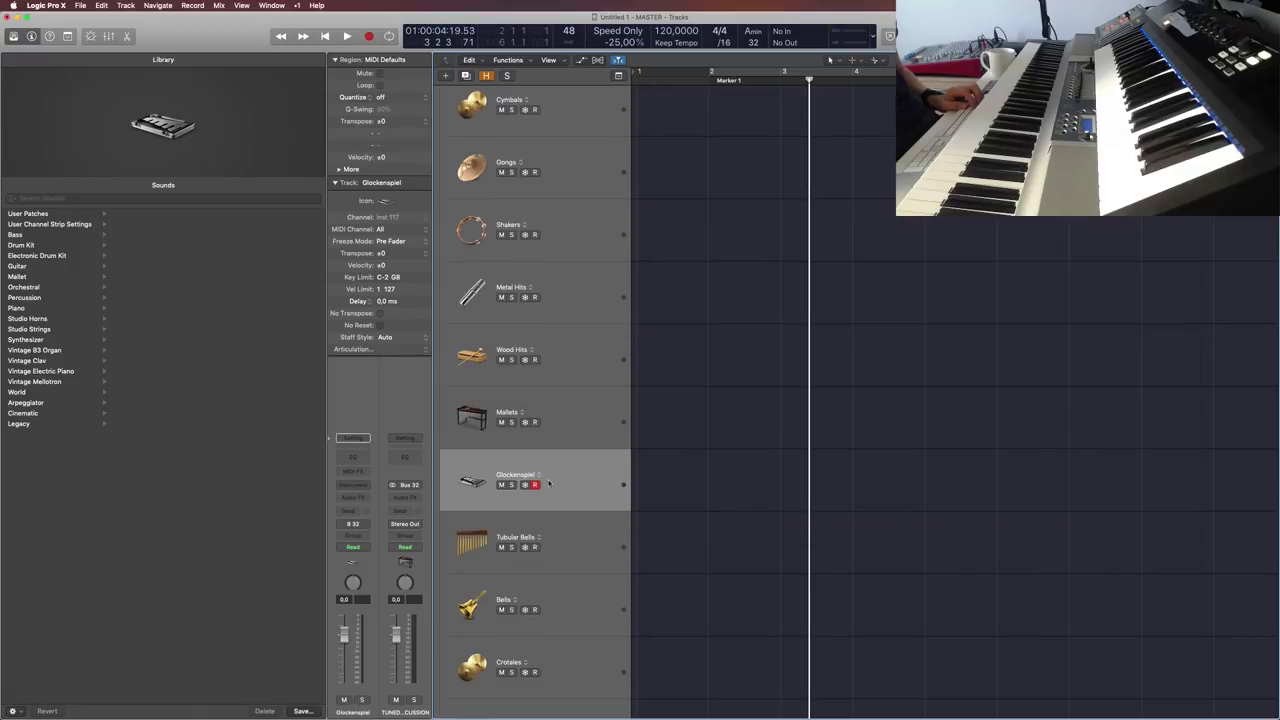
Step: Look over the percussion tracks in the Perc folder from Bass Drum down to Wood Hits
scroll(586, 484, "up", 6)
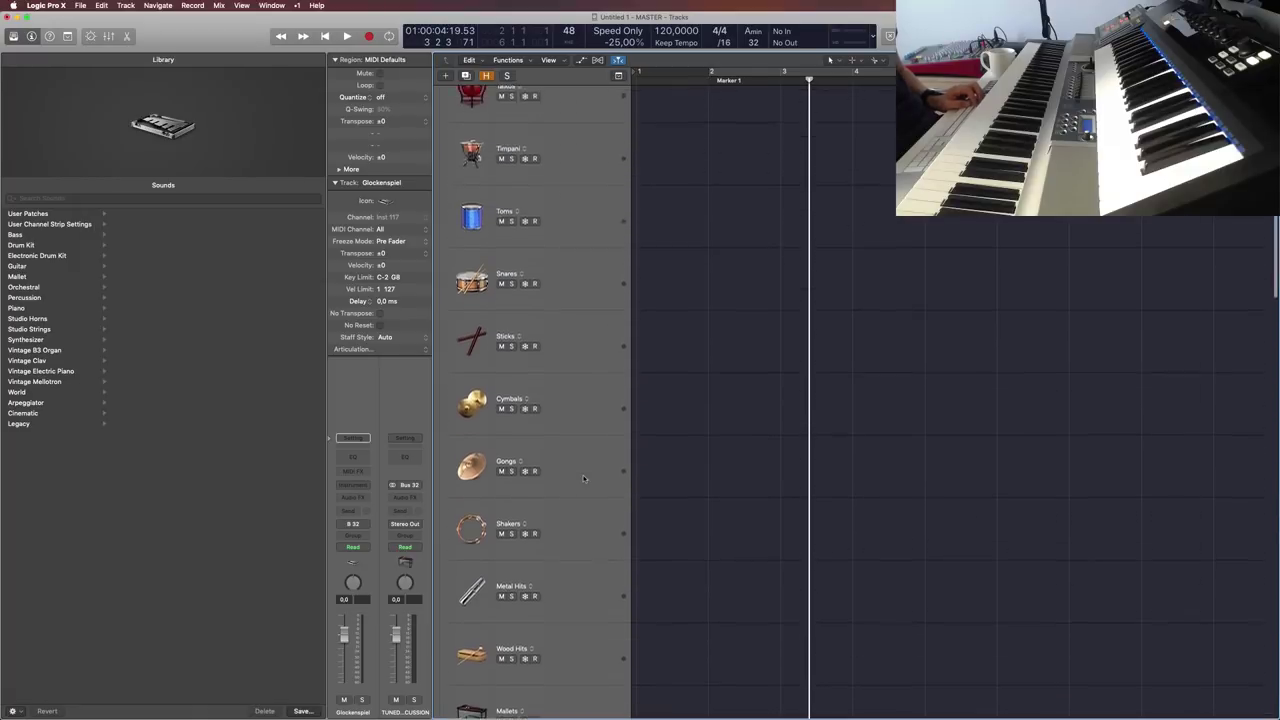
scroll(586, 479, "up", 3)
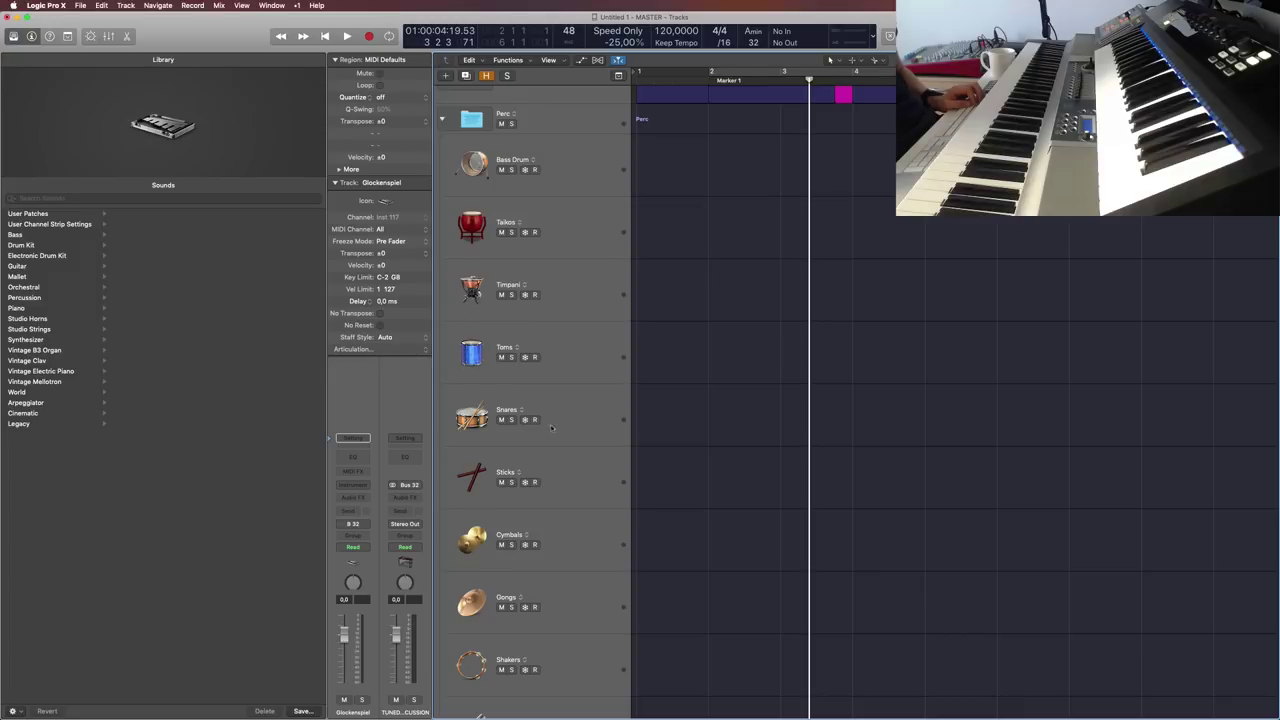
scroll(560, 422, "up", 3)
scroll(603, 425, "down", 5)
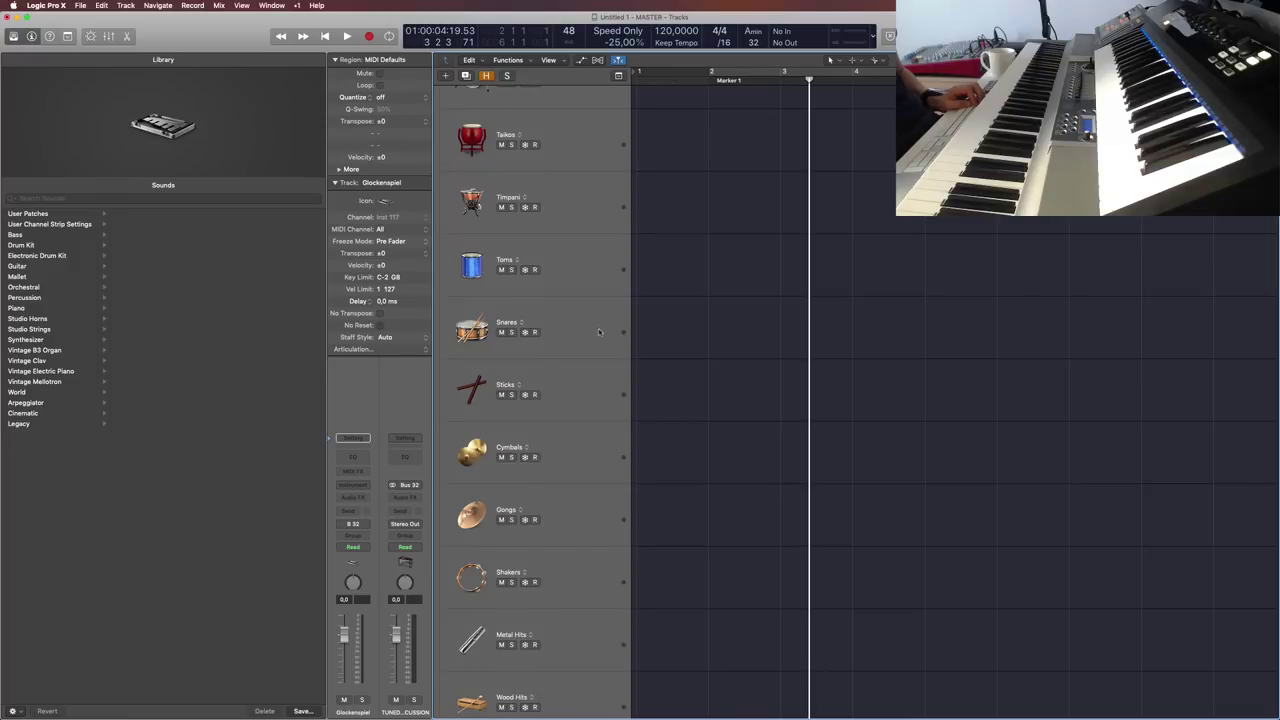
Step: Examine the library patches of the Snares and Metal Hits tracks and the percussion icons available for Metal Hits
left_click(465, 320)
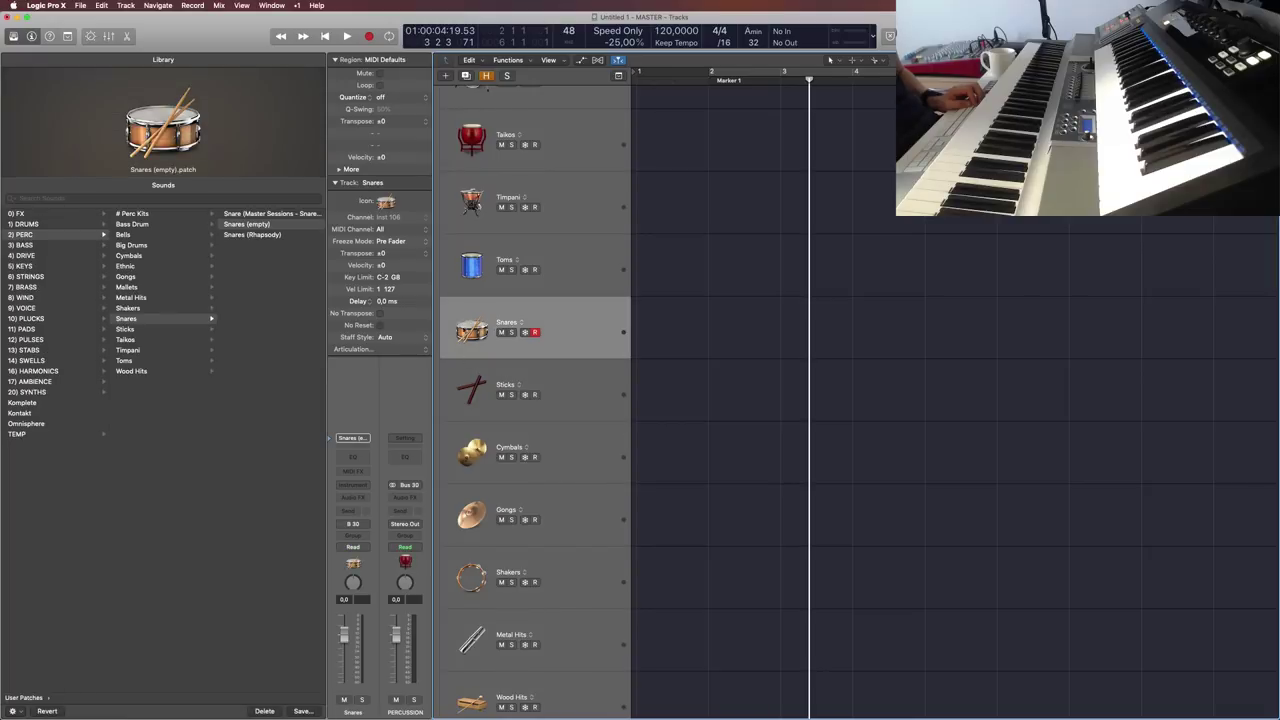
scroll(485, 430, "down", 2)
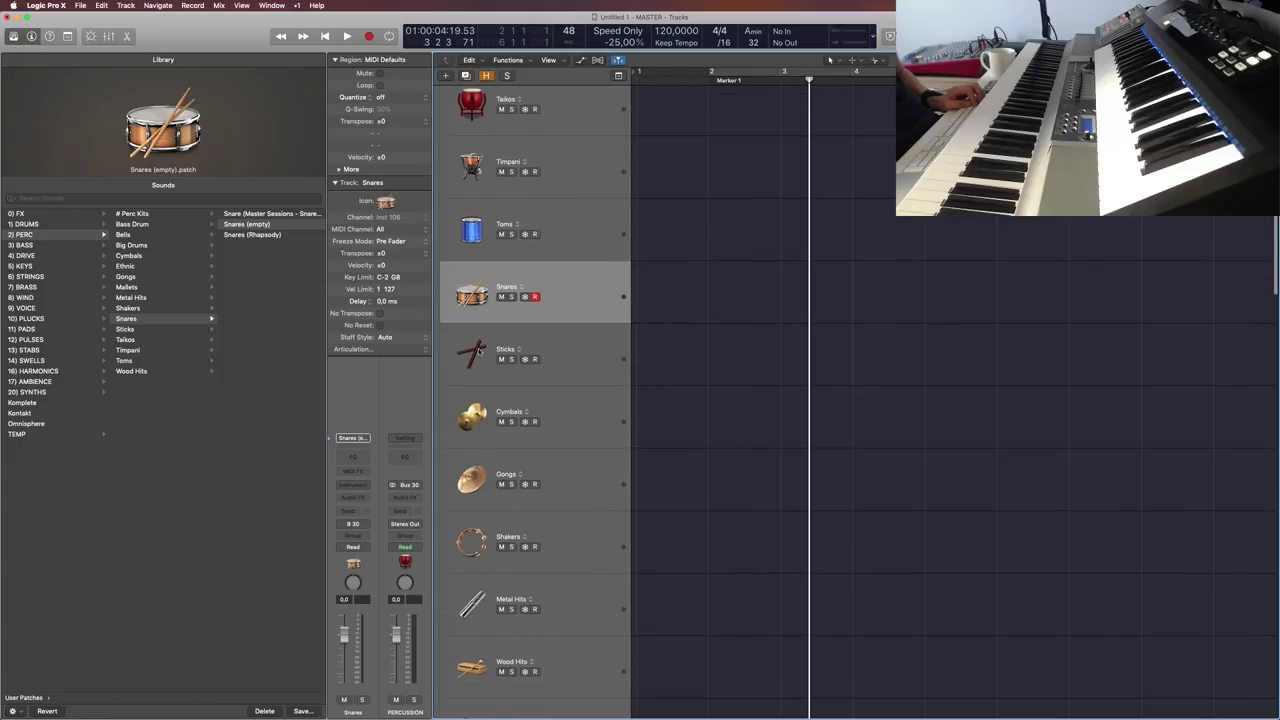
scroll(582, 475, "down", 2)
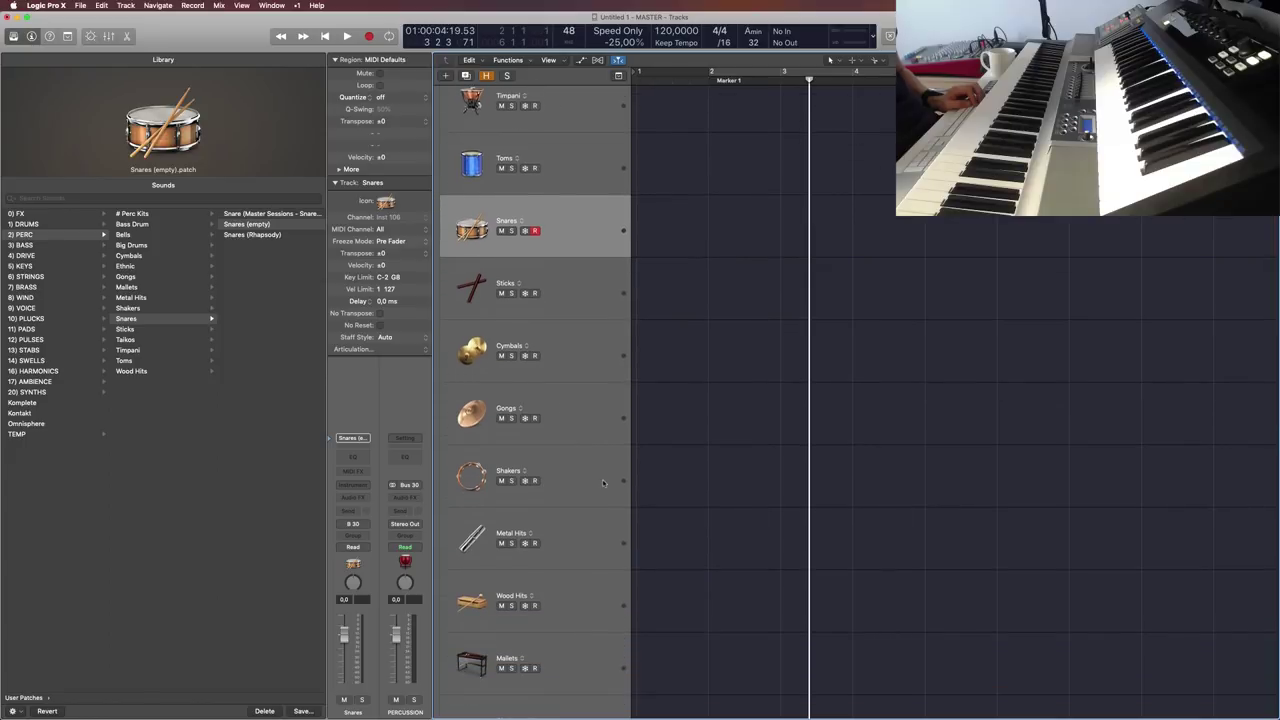
left_click(519, 562)
scroll(519, 562, "down", 2)
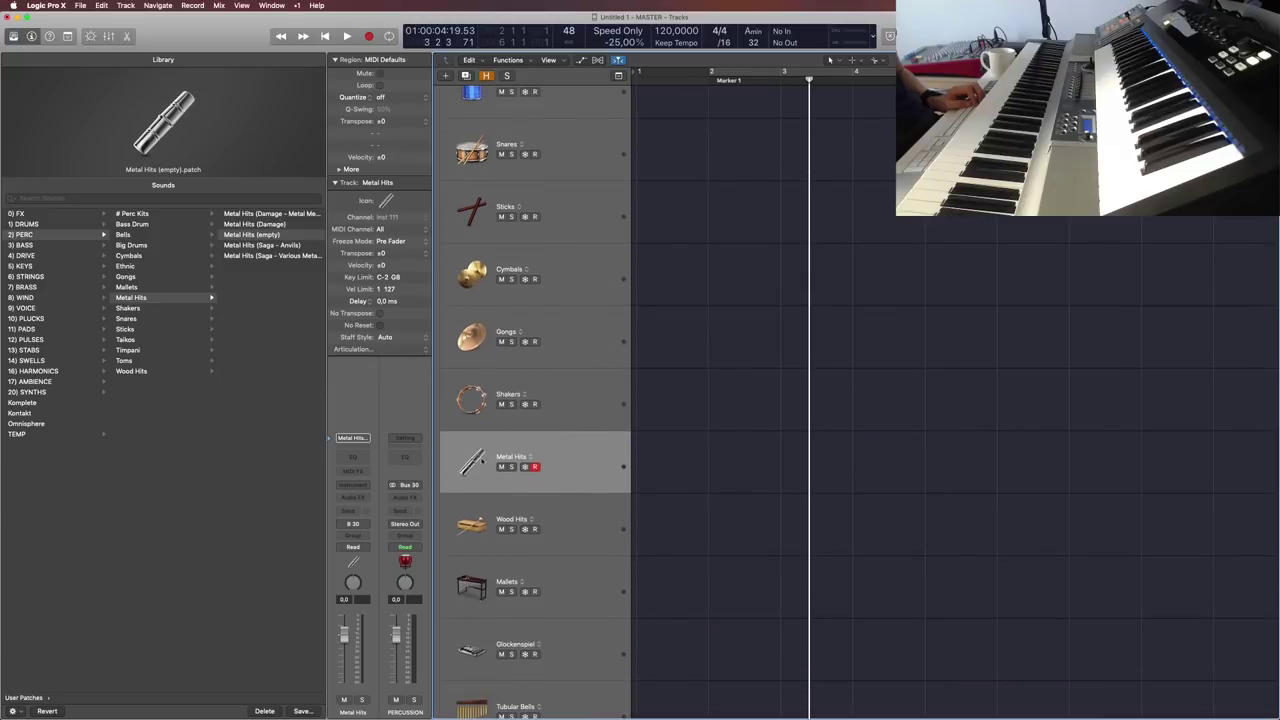
scroll(645, 490, "down", 2)
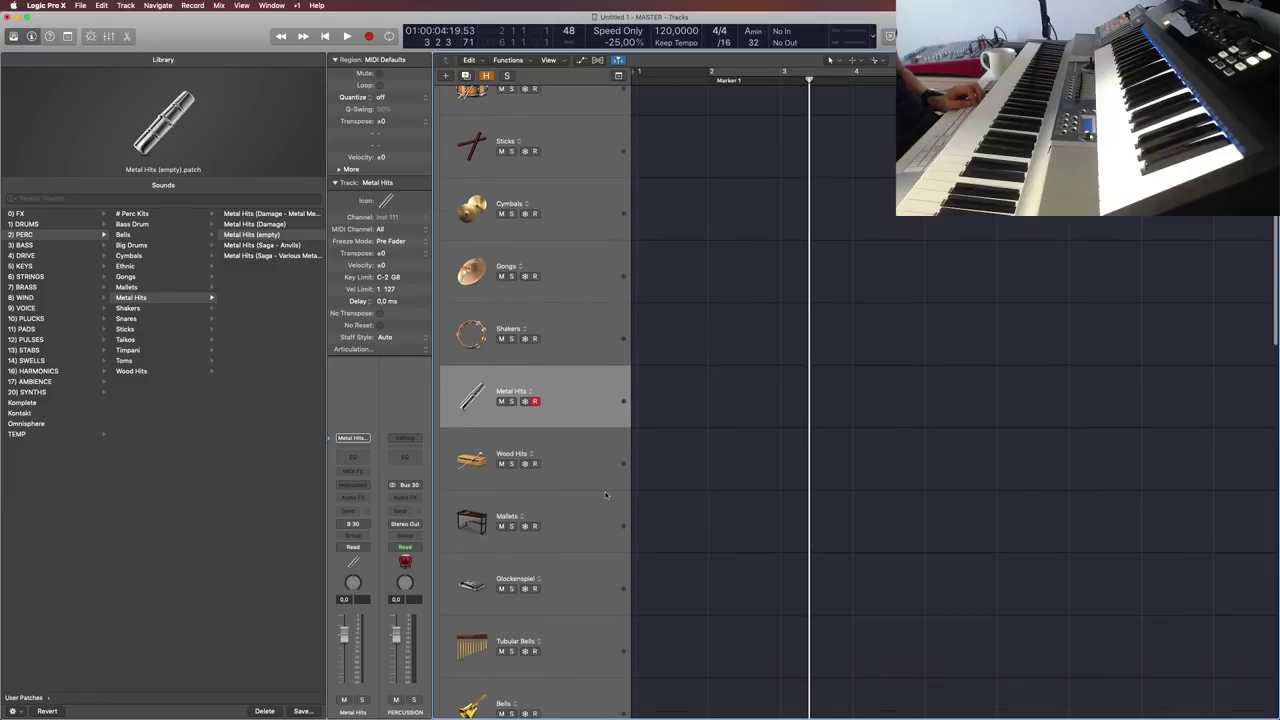
scroll(606, 493, "down", 1)
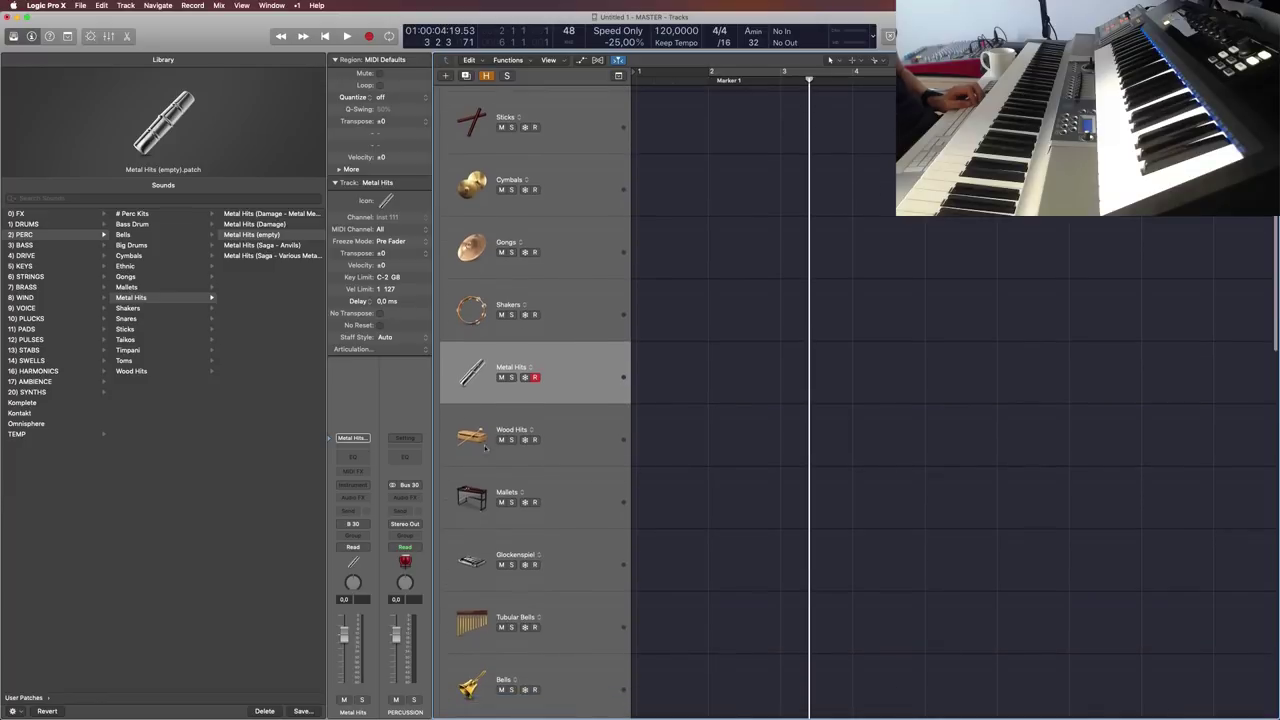
left_click(471, 373)
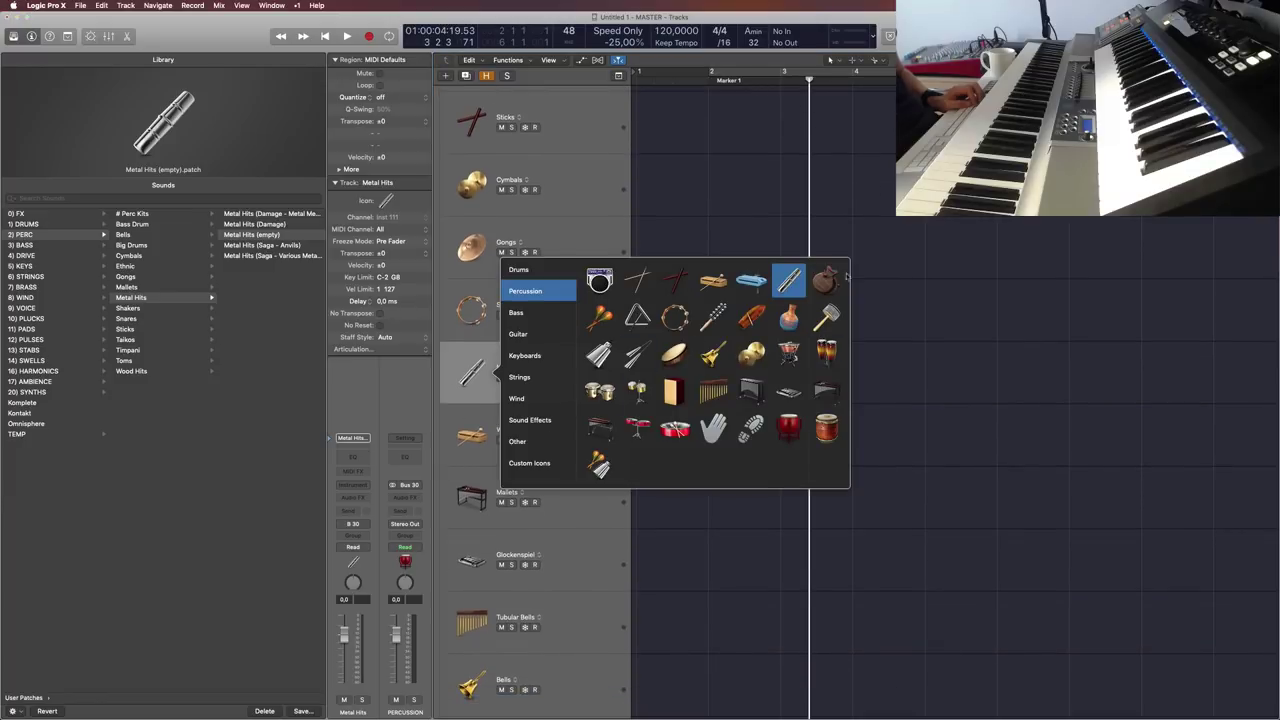
left_click(678, 512)
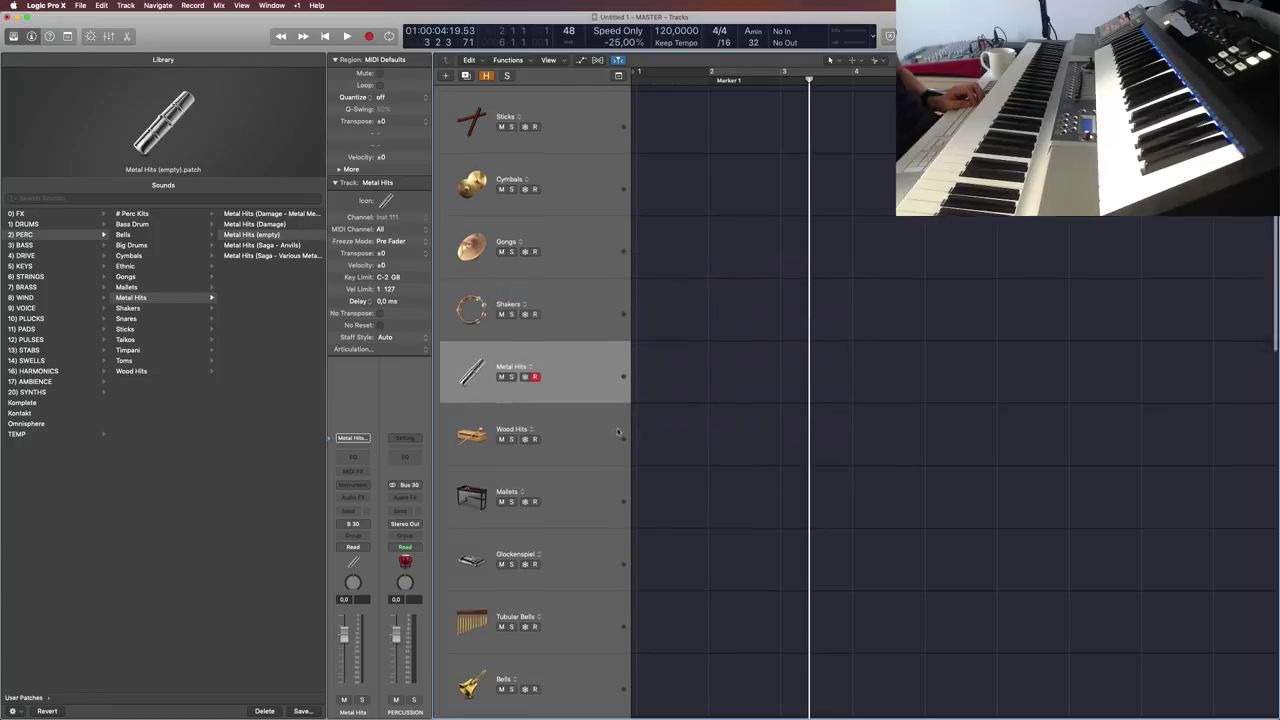
Step: Select the Glockenspiel track below Mallets
scroll(620, 440, "down", 2)
left_click(588, 457)
left_click(591, 522)
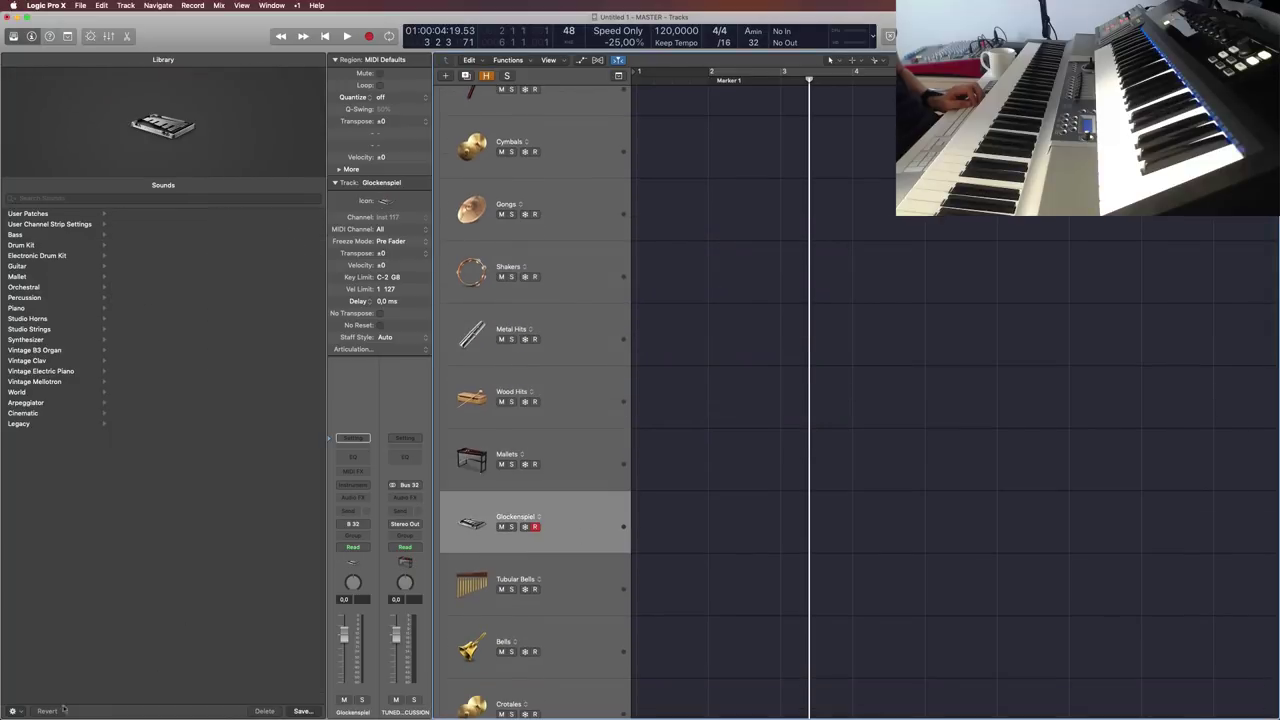
left_click(302, 711)
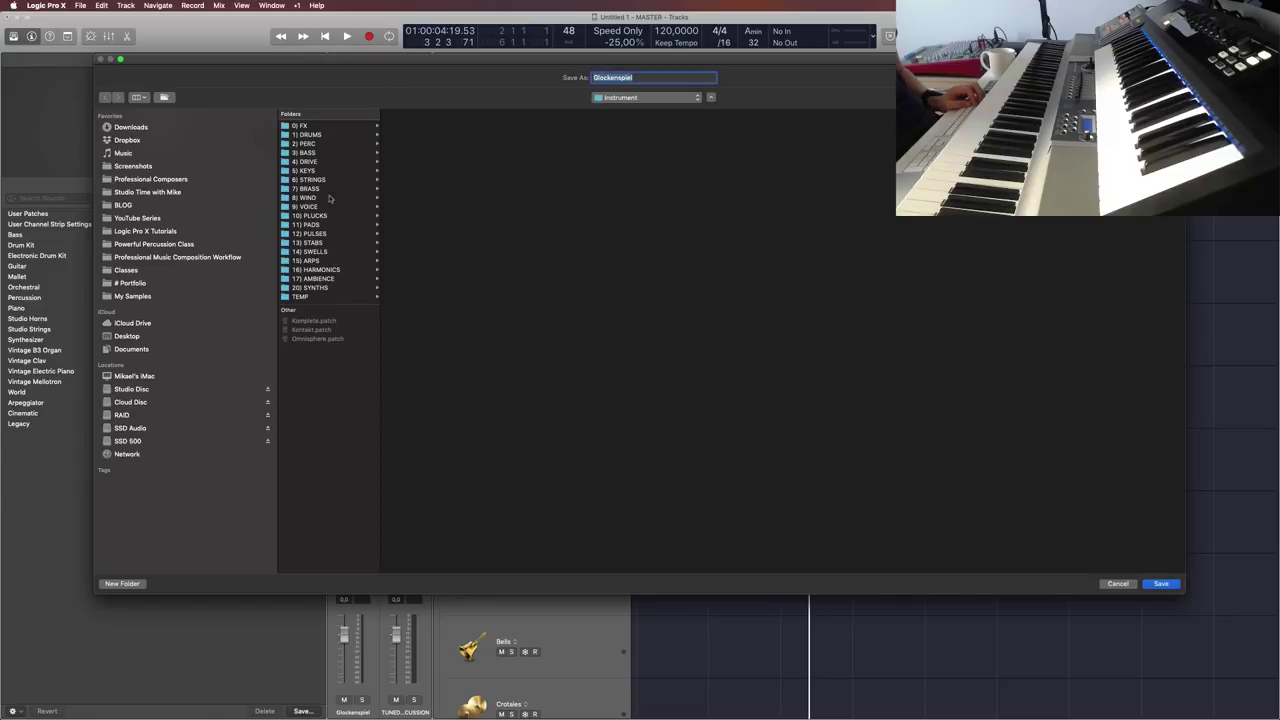
left_click(323, 143)
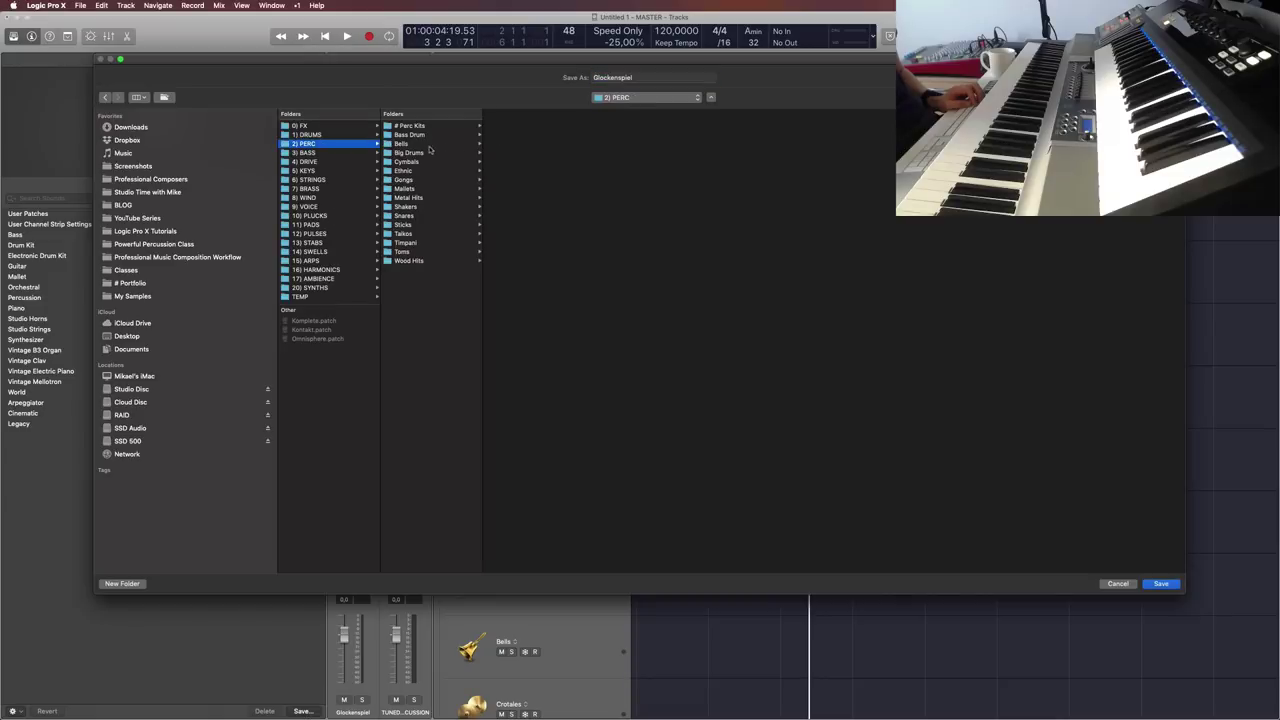
left_click(418, 127)
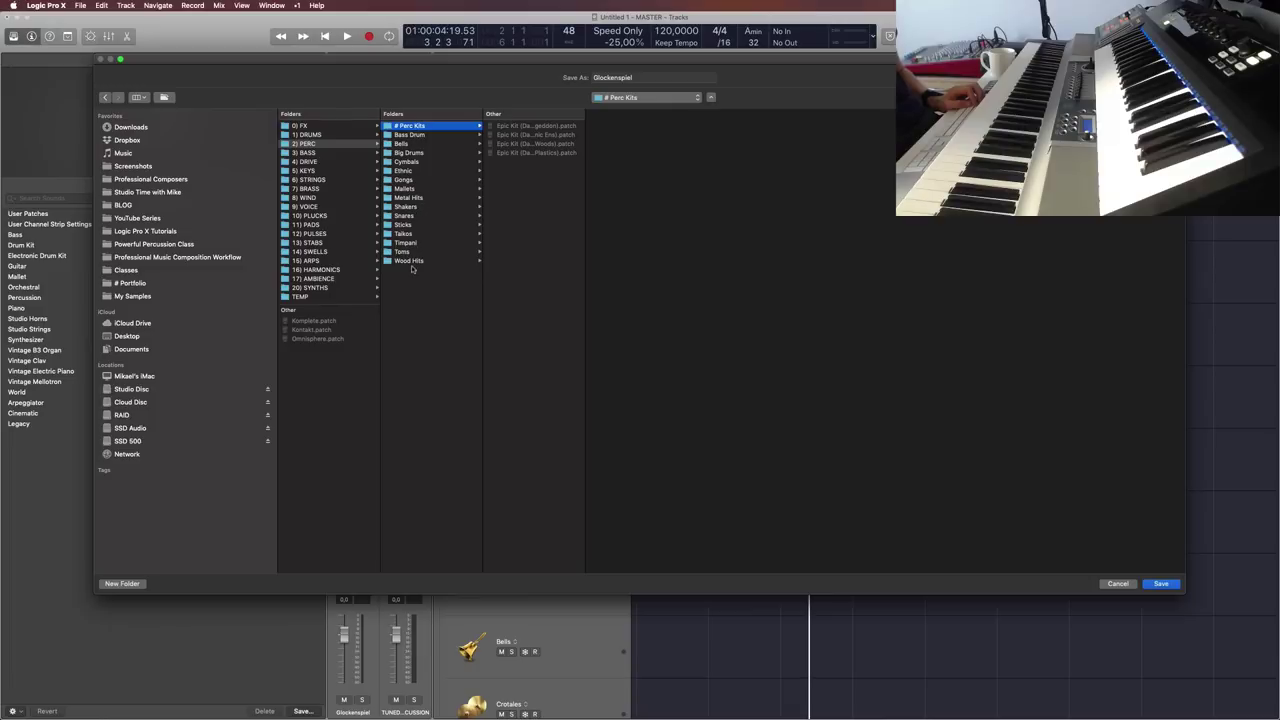
left_click(410, 143)
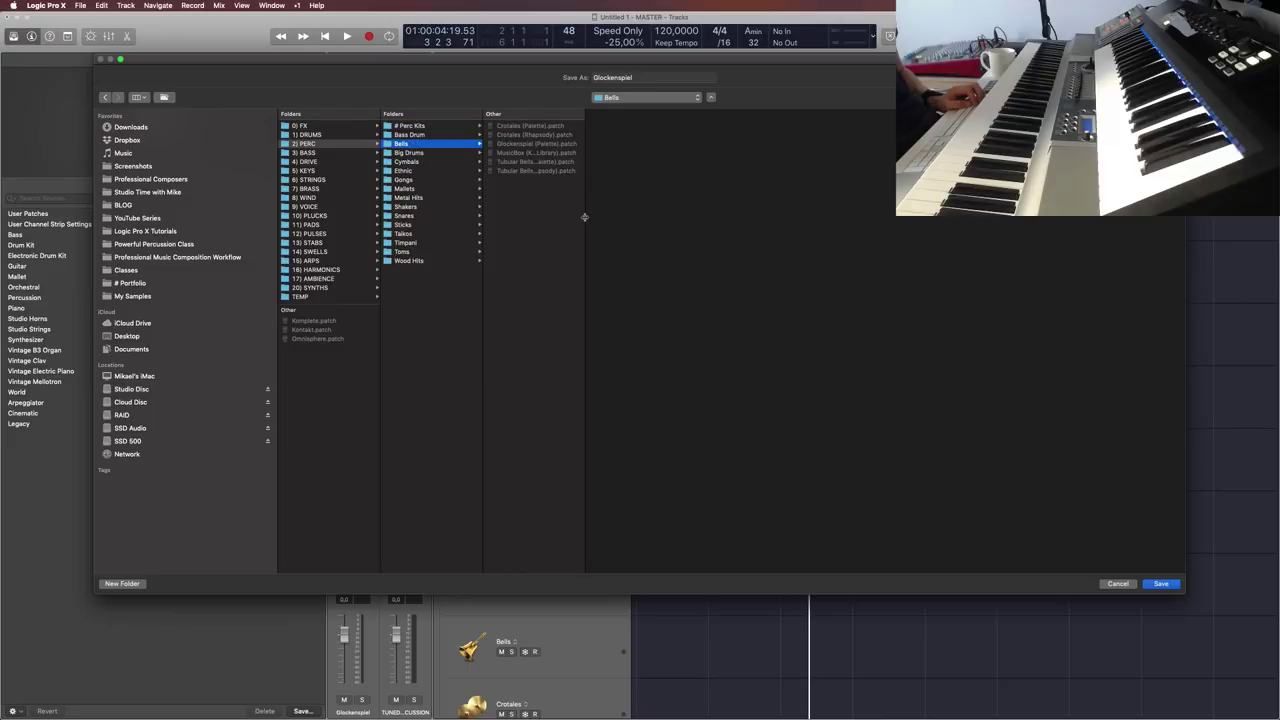
left_click_drag(585, 217, 668, 232)
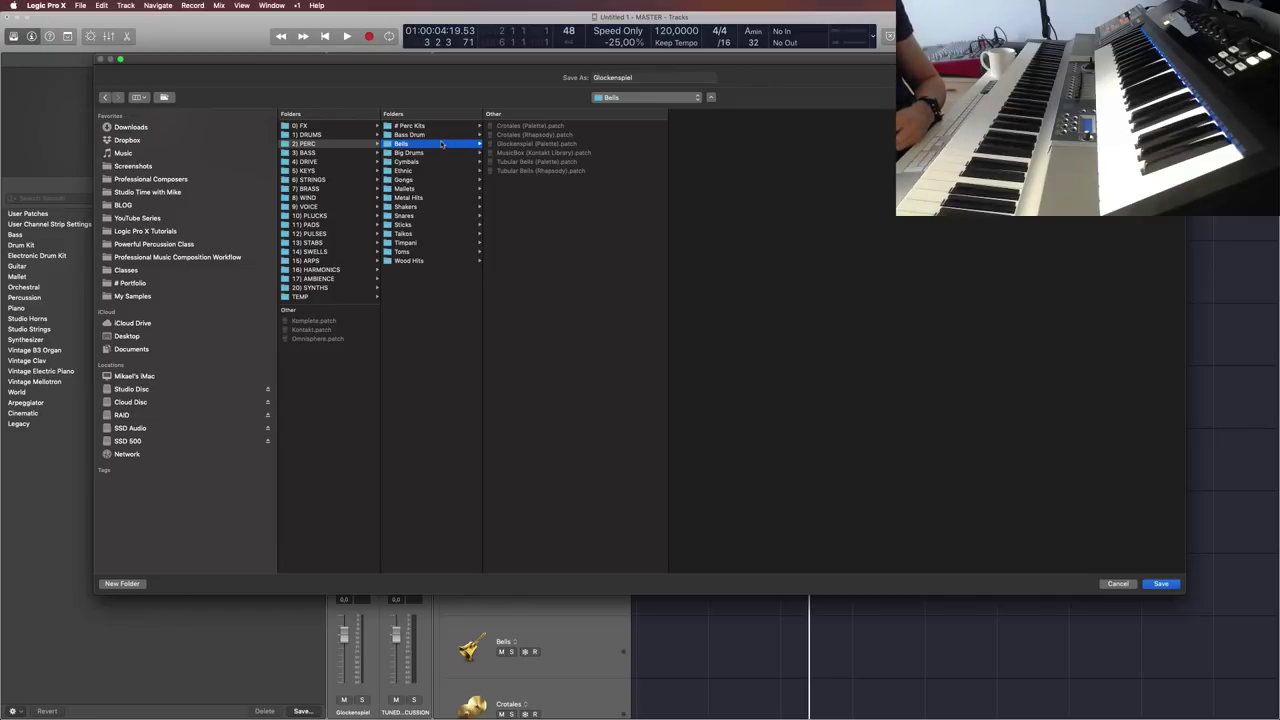
left_click(1169, 584)
left_click(1116, 584)
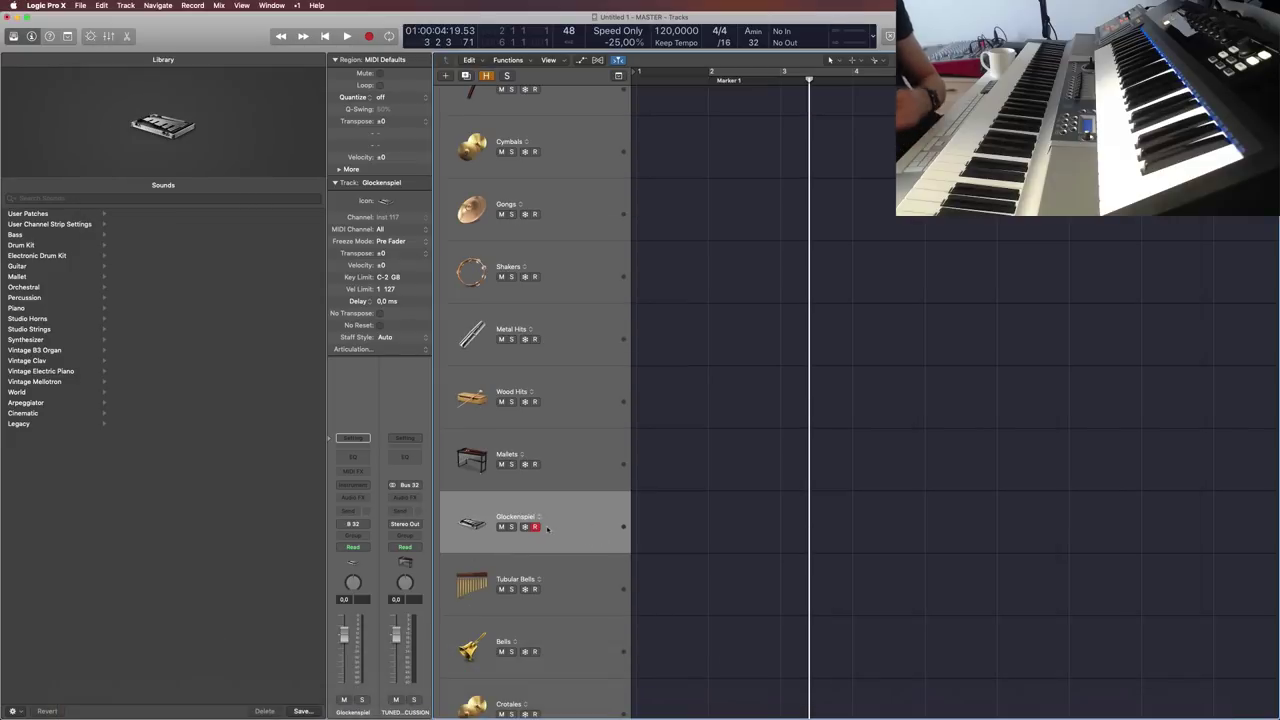
Step: Save the Glockenspiel track's patch under the name Glockenspiel in the Bells folder of 2) PERC
scroll(575, 531, "down", 2)
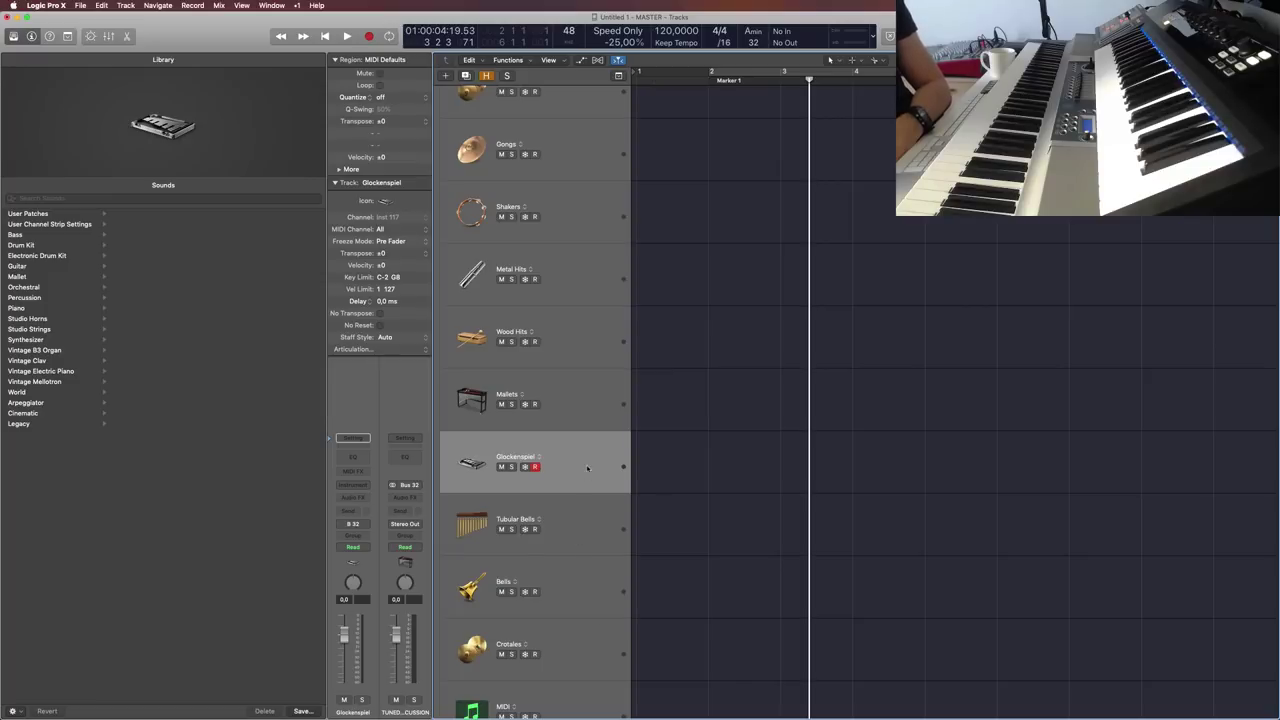
left_click(302, 711)
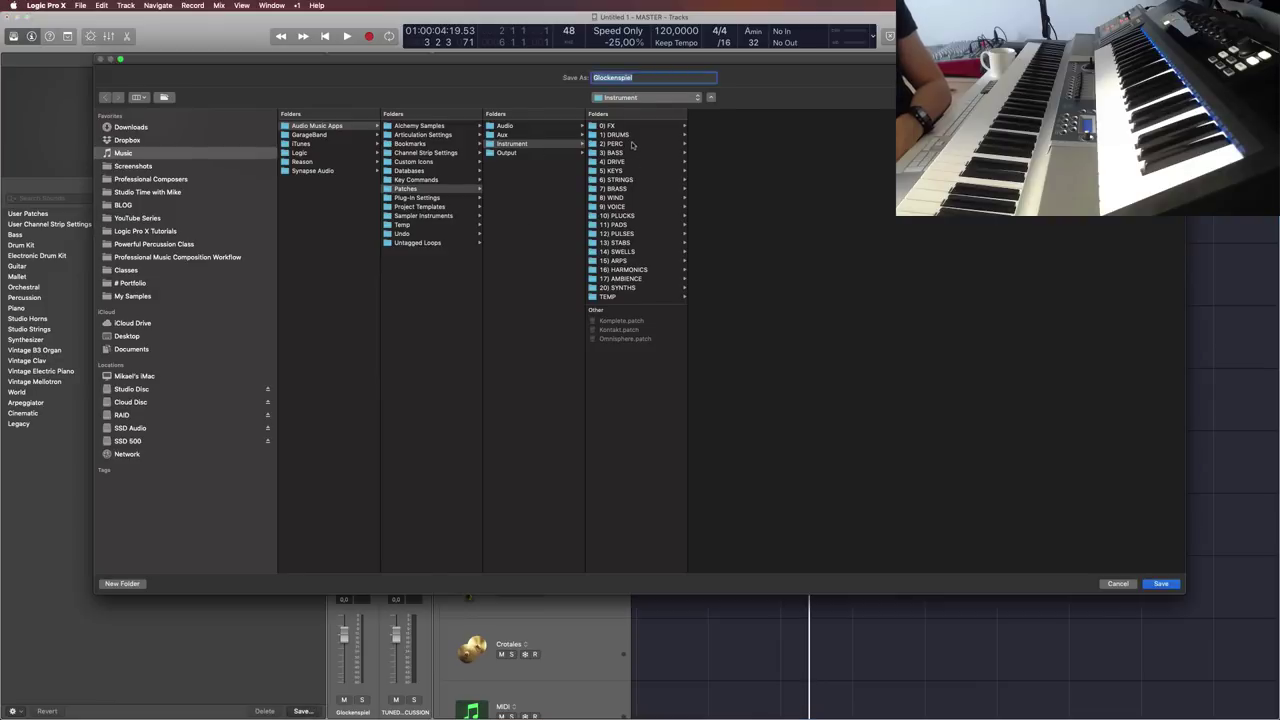
left_click(634, 143)
left_click(726, 145)
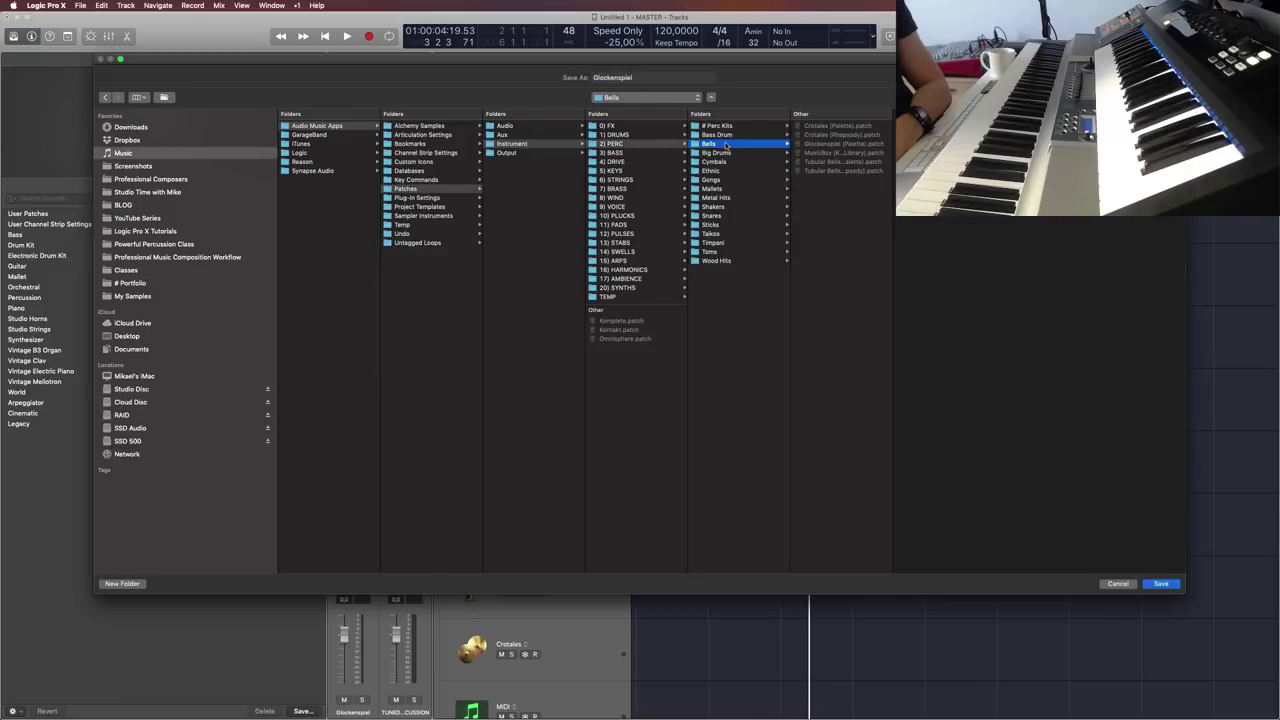
left_click_drag(892, 225, 966, 233)
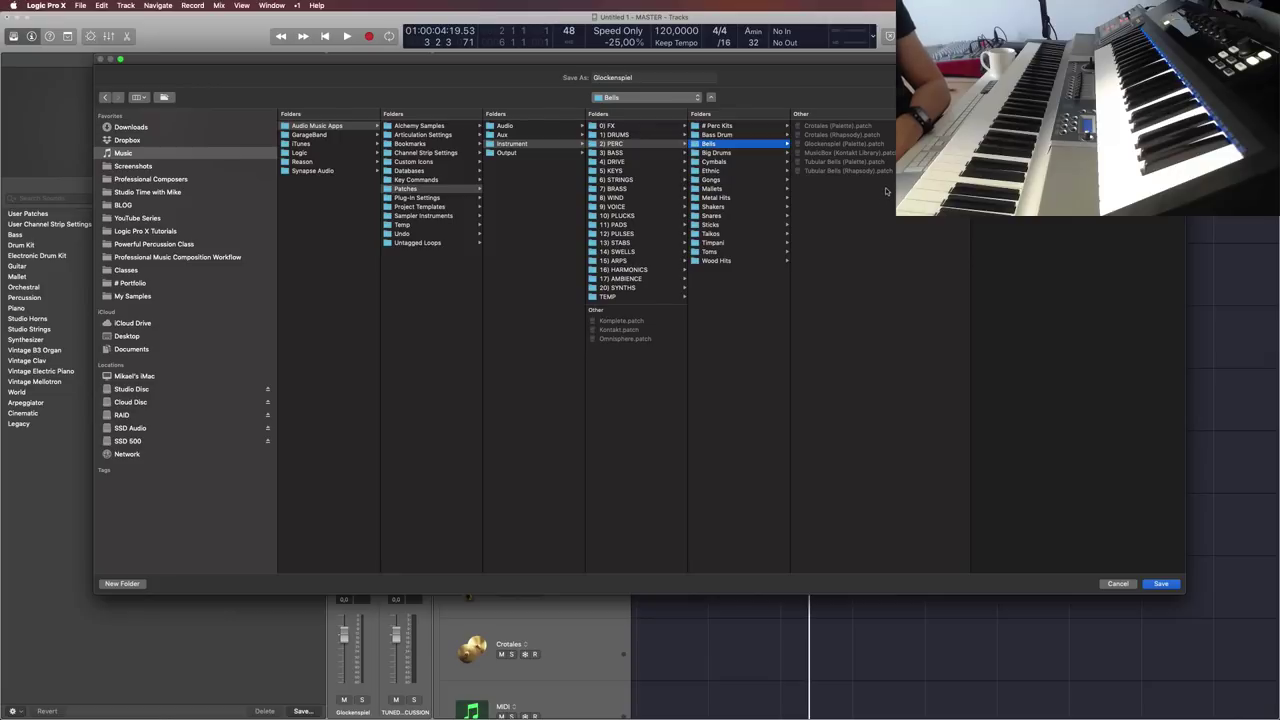
left_click(1158, 583)
Step: Switch to Finder and open the Instrument patches folder inside Music, Audio Music Apps, Patches
mouse_move(206, 717)
left_click(86, 688)
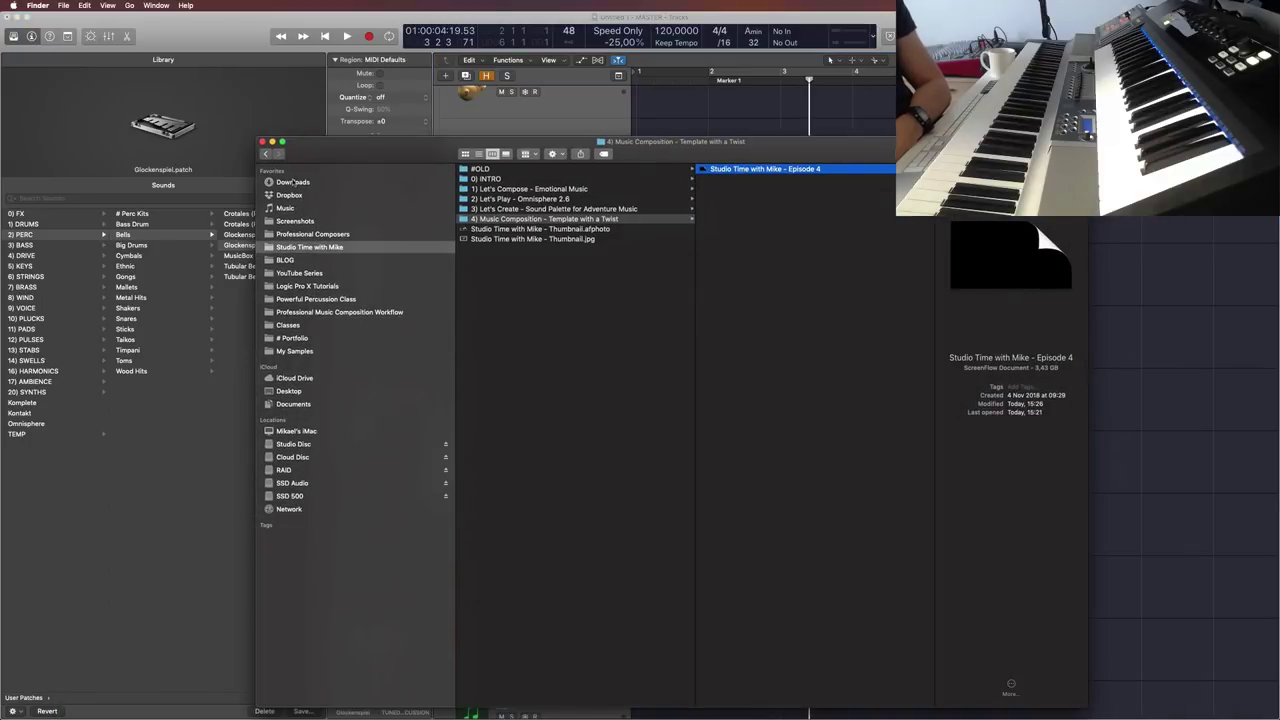
left_click(295, 207)
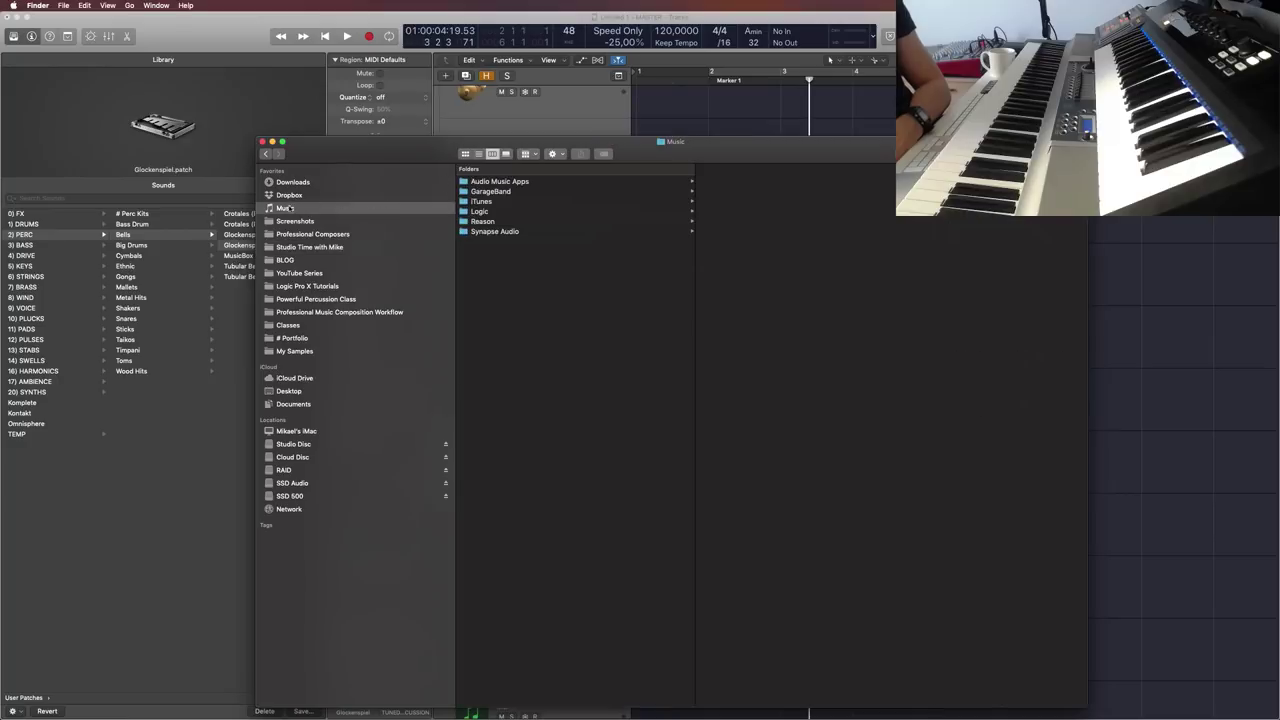
left_click_drag(409, 153, 220, 92)
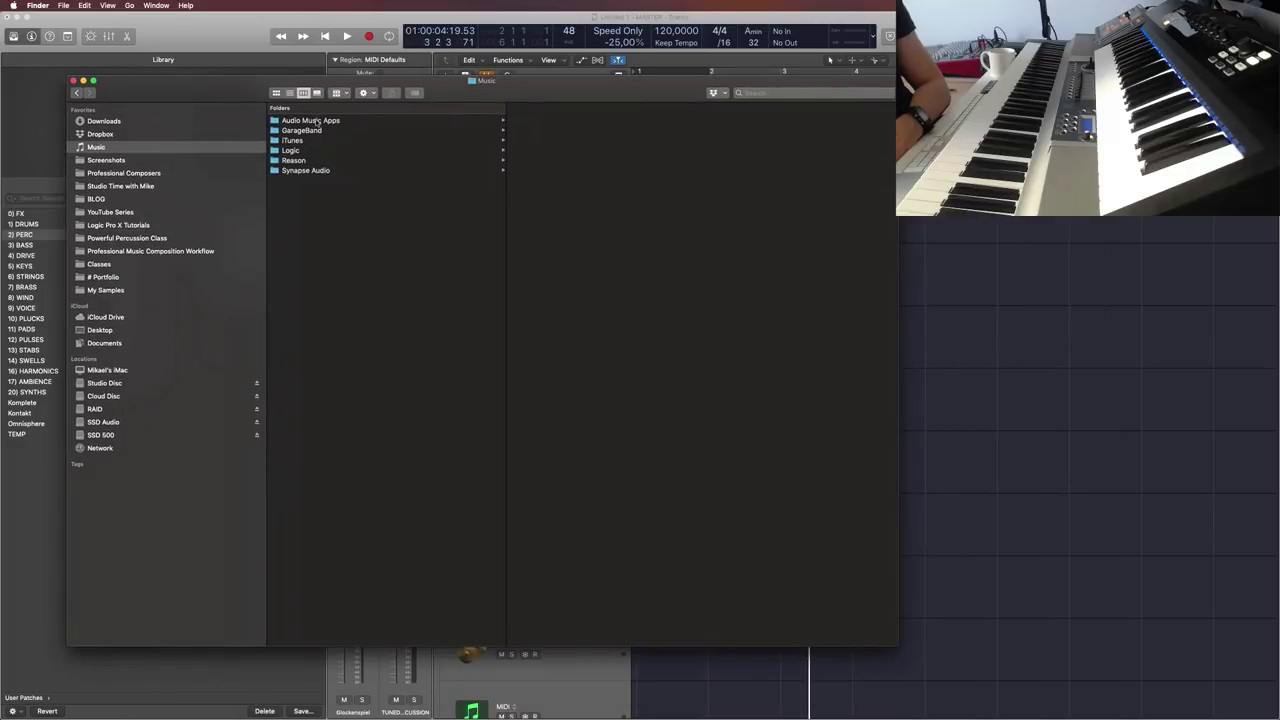
left_click(314, 120)
left_click(556, 189)
left_click(692, 140)
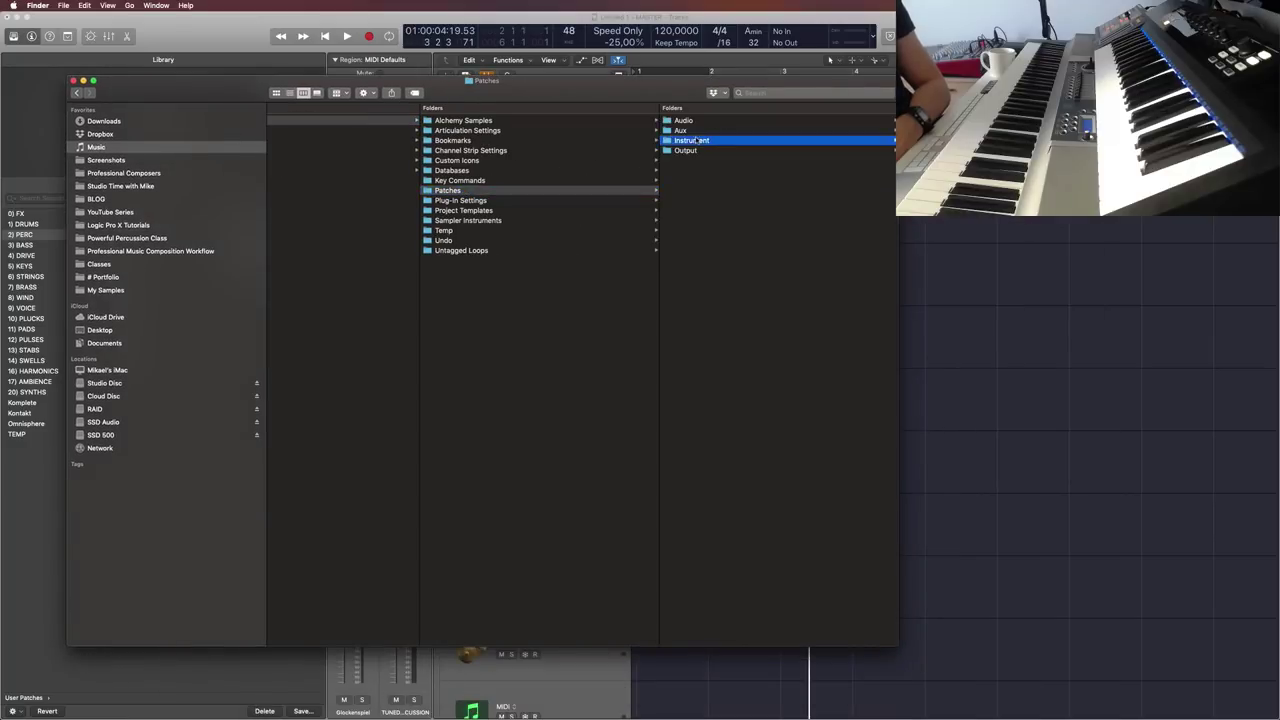
left_click_drag(636, 92, 610, 100)
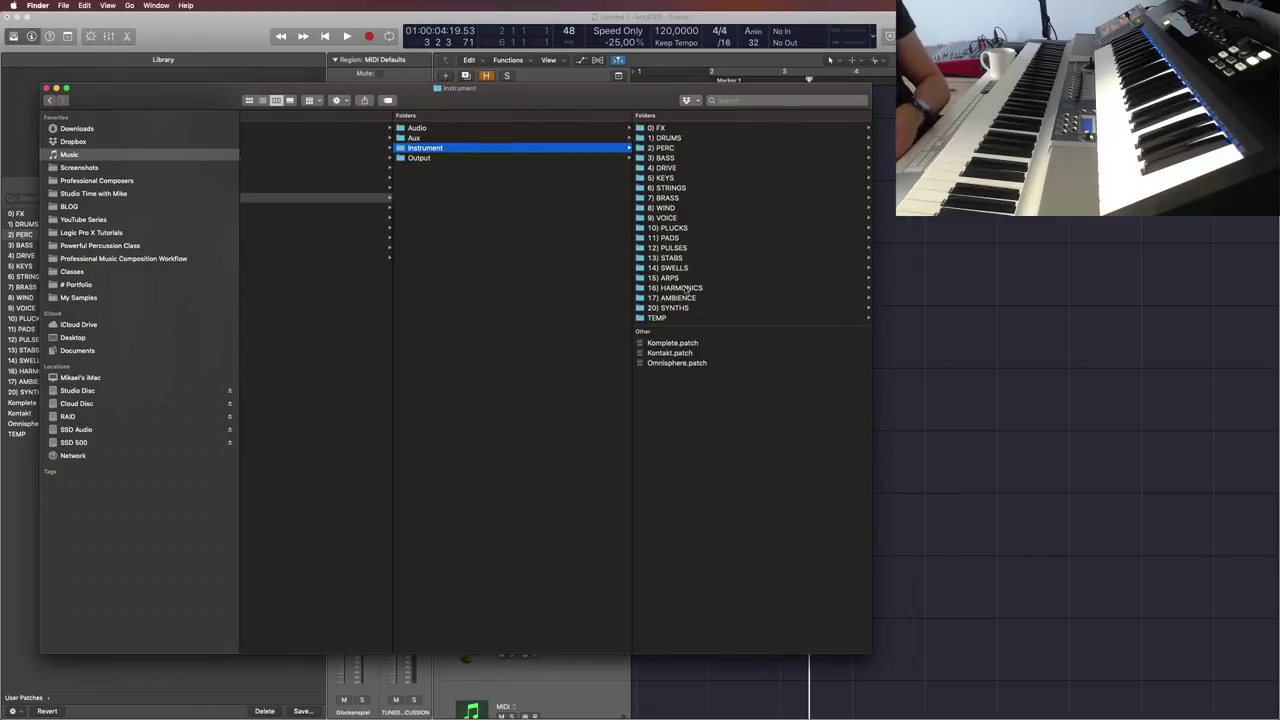
Step: Delete Glockenspiel.patch from the Bells folder in 2) PERC and close the Finder window
left_click(696, 150)
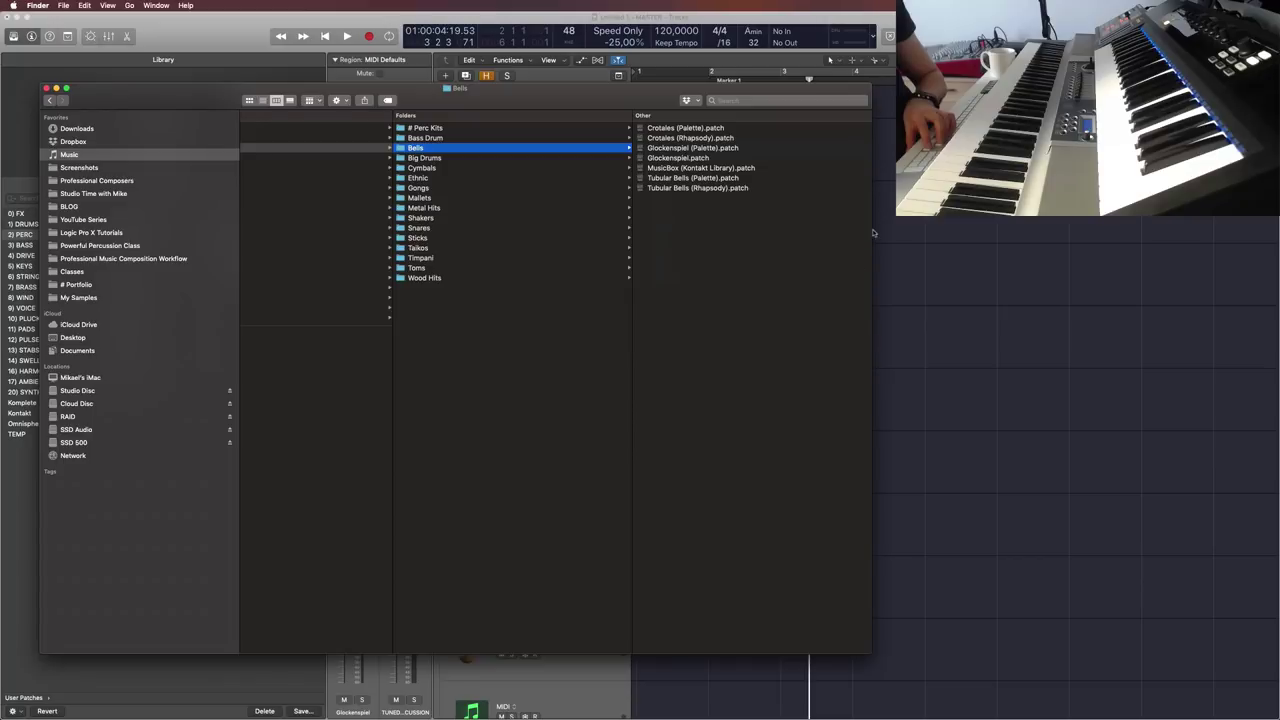
left_click_drag(608, 108, 753, 125)
left_click(848, 178)
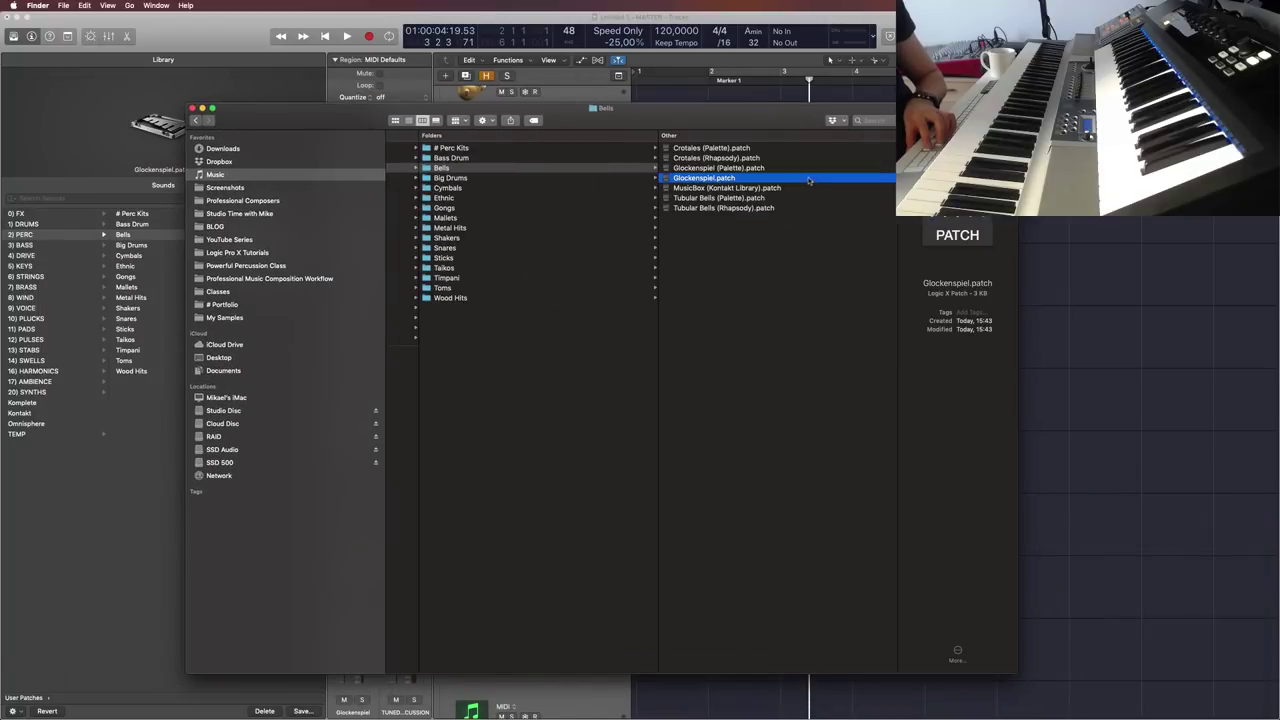
right_click(714, 182)
left_click(758, 217)
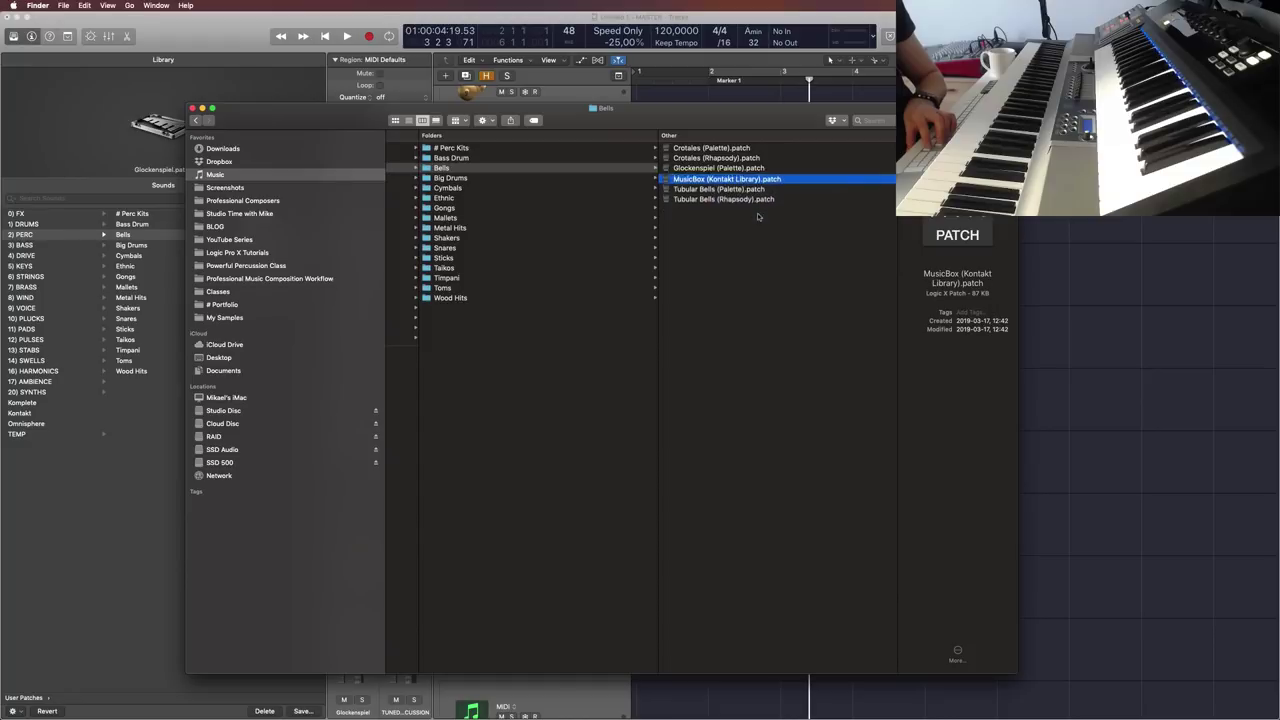
left_click(193, 107)
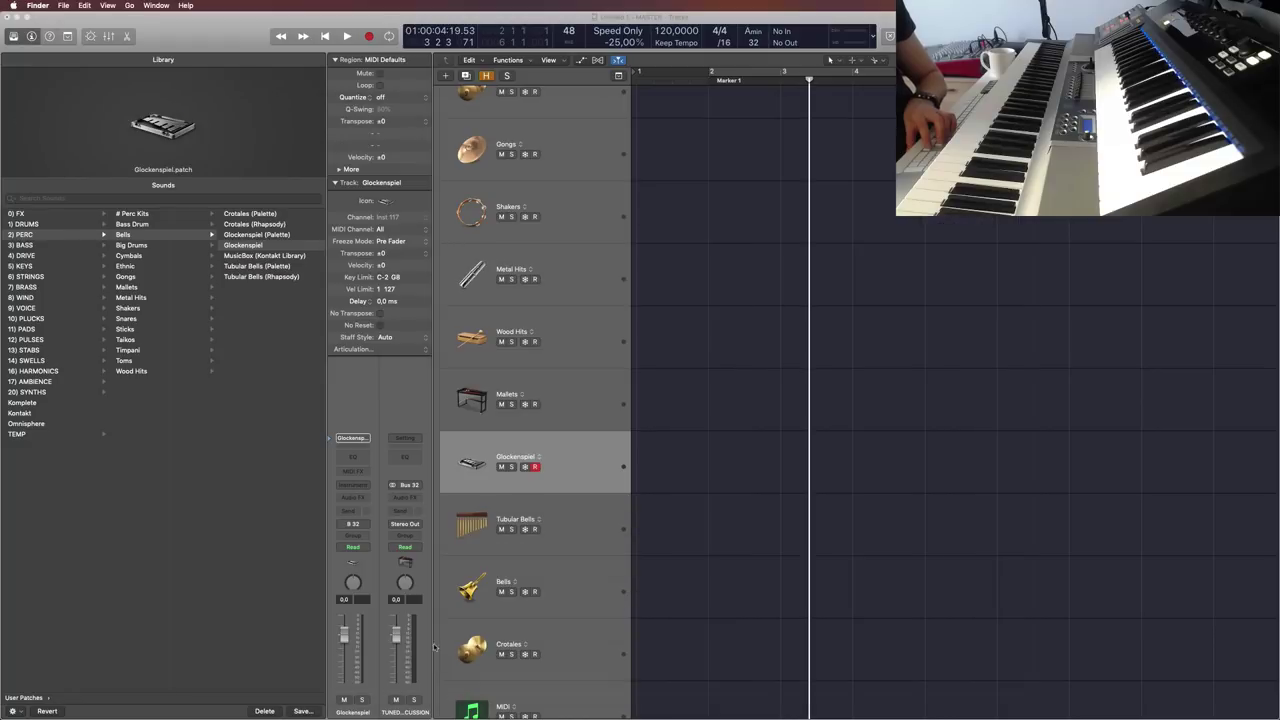
Step: Save the Glockenspiel track's patch as "Glockenspiel (empty)" directly in the Instrument folder
left_click(302, 711)
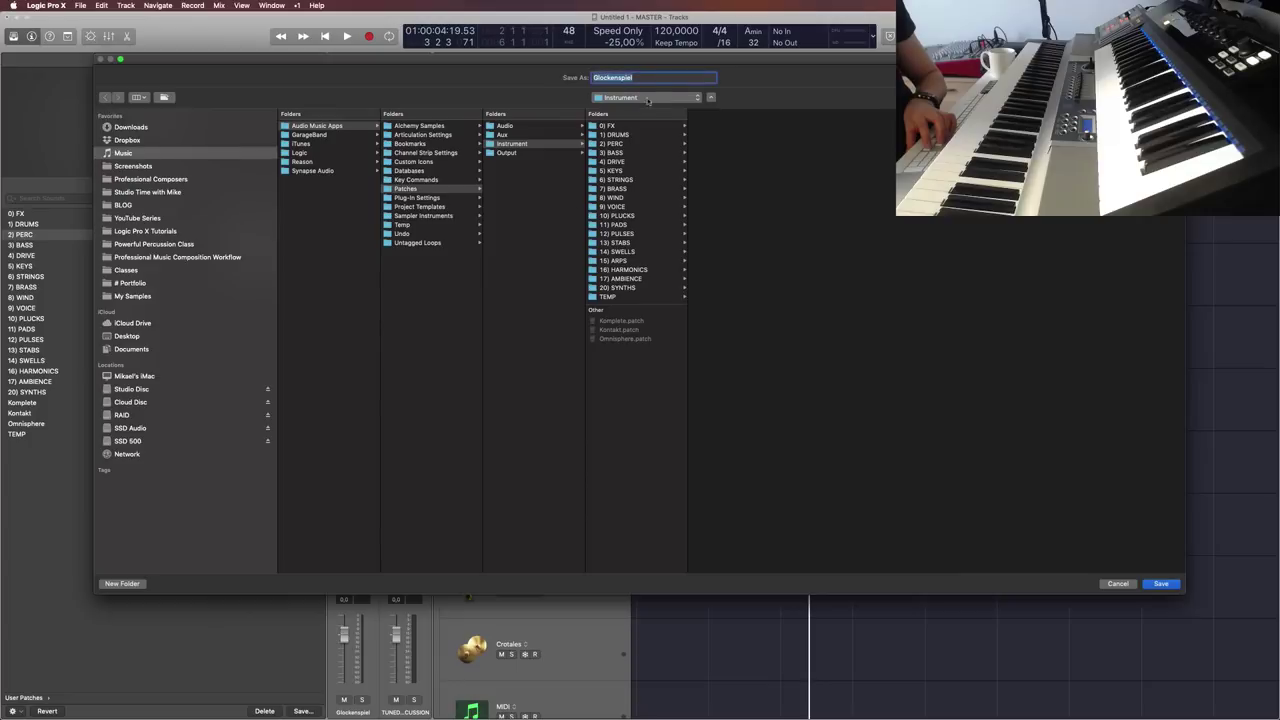
key("Right")
type("(empty)")
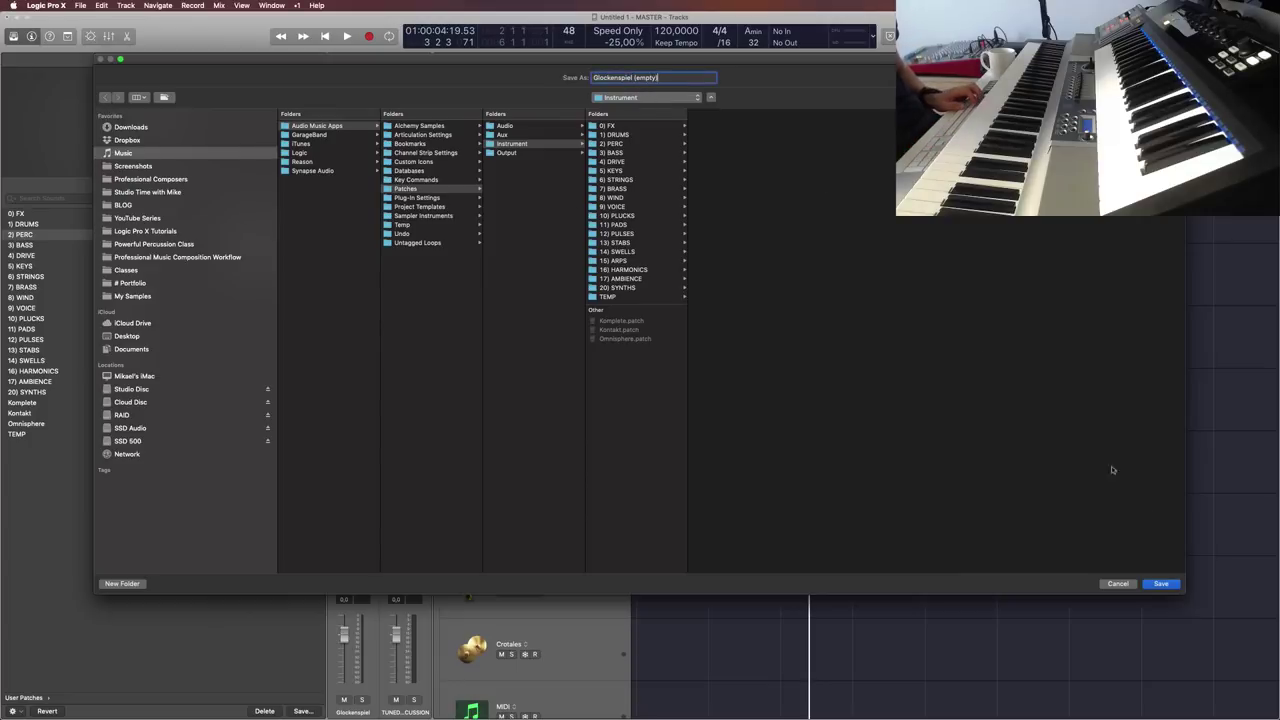
left_click(1166, 584)
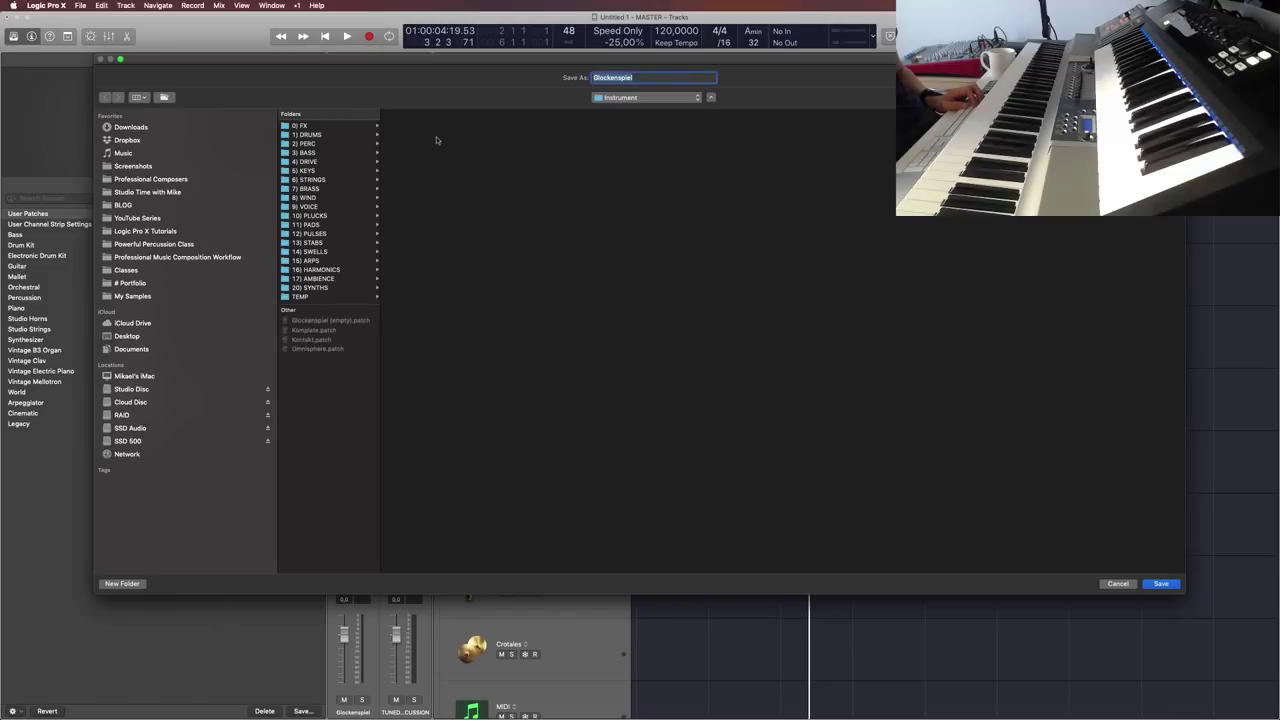
Step: Save the track's patch as "Glockenspiel (empty)" in the Bells folder of 2) PERC
left_click(323, 144)
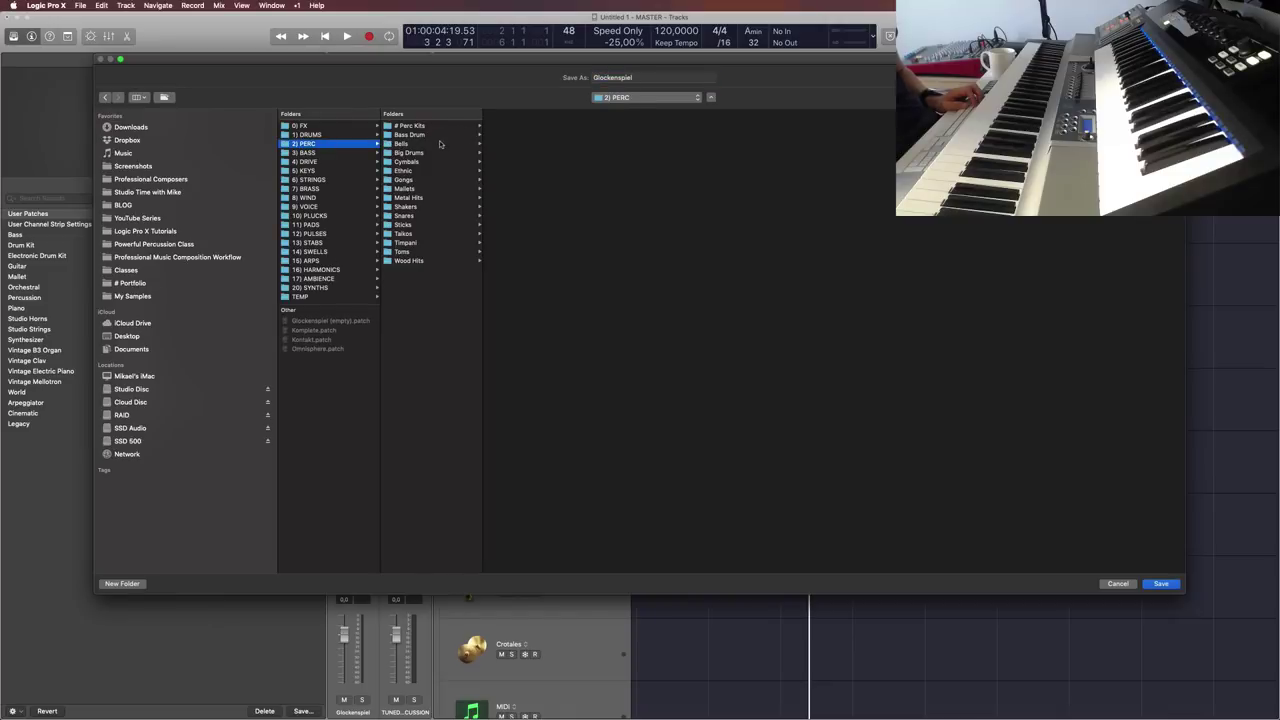
left_click(402, 143)
left_click(668, 78)
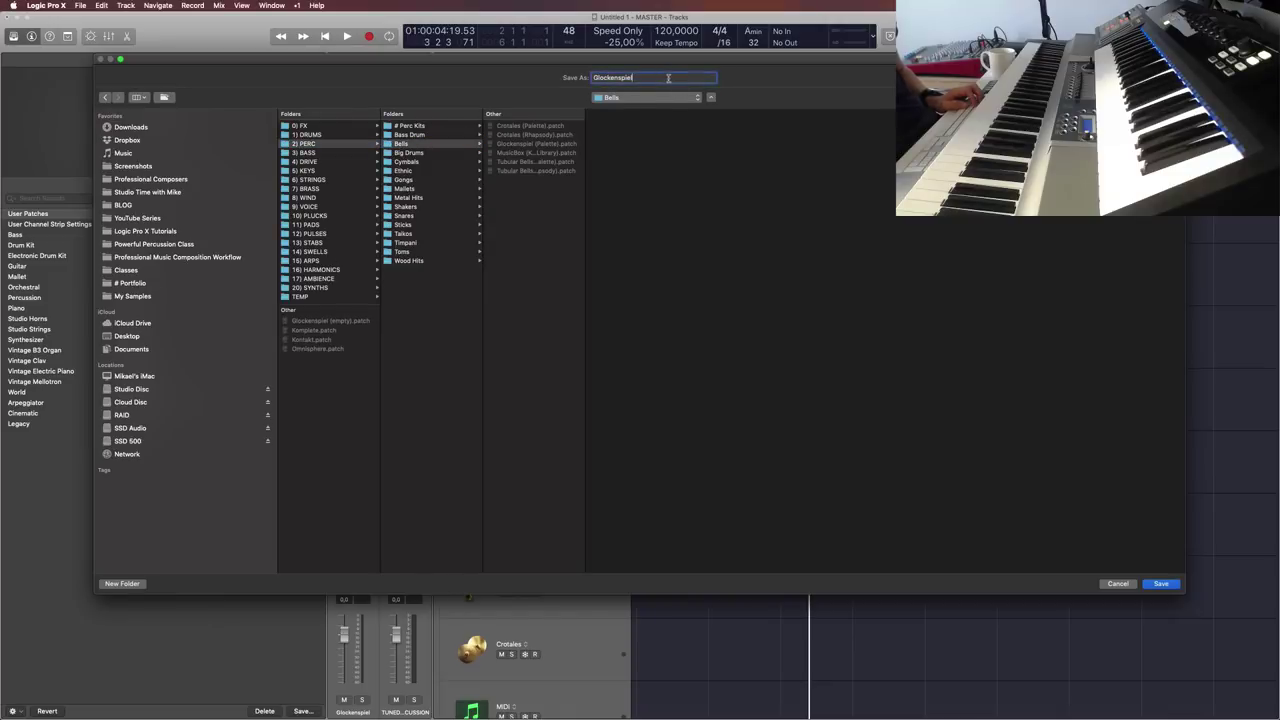
type("(empty)")
left_click(1146, 586)
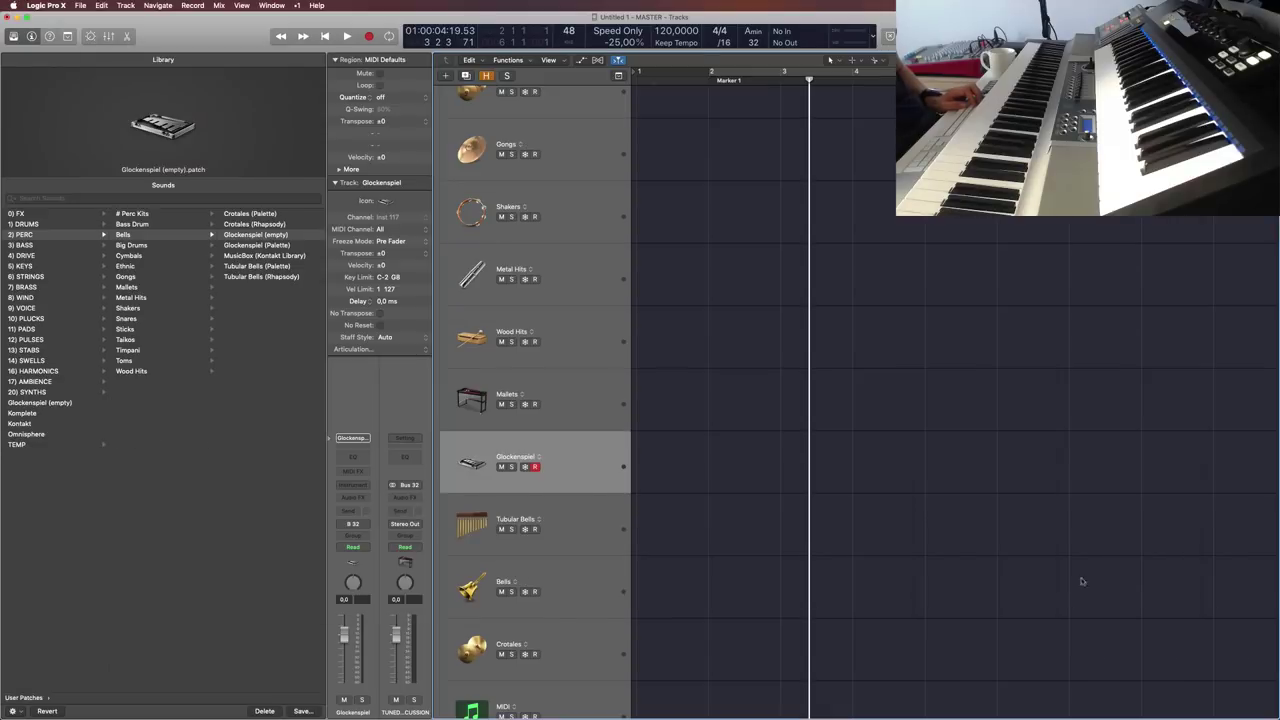
left_click(600, 413)
left_click(598, 449)
key("y")
key("y")
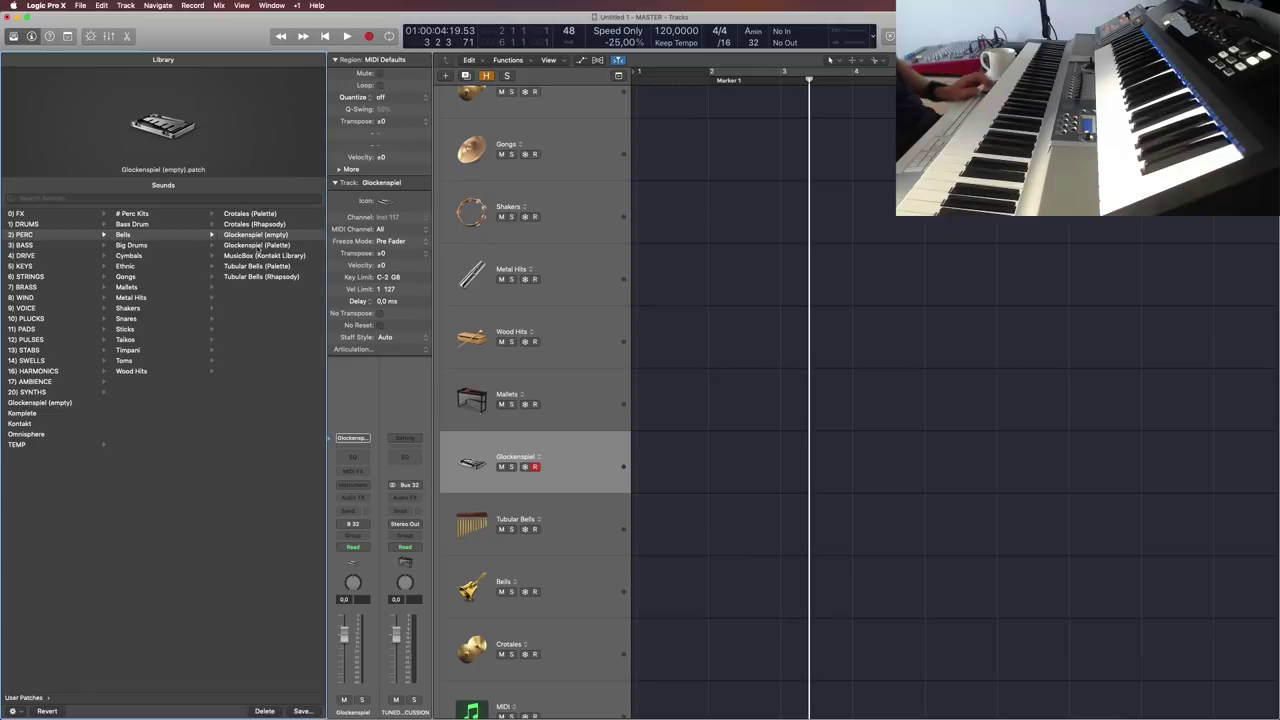
Step: Save the Tubular Bells track's patch as "Tubular Bells (empty)" in the Bells folder of 2) PERC
key("Down")
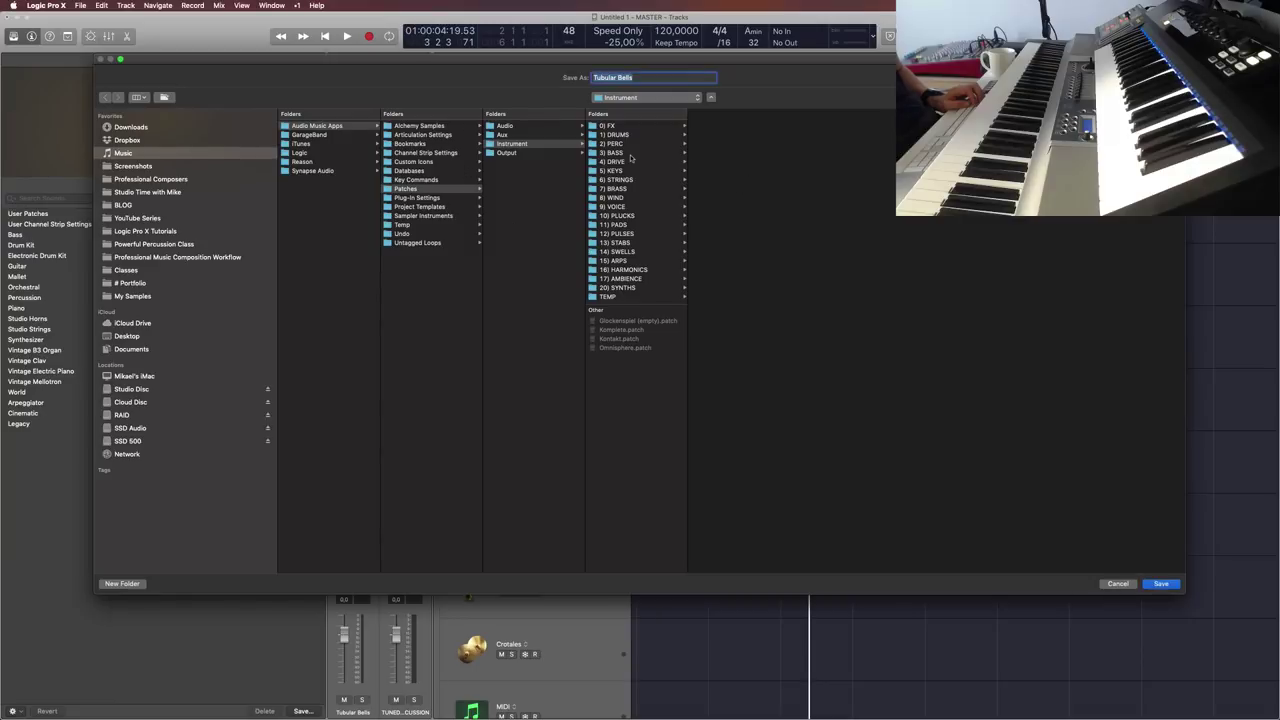
left_click(612, 143)
left_click(708, 143)
left_click(639, 78)
type("(empty)")
key("Return")
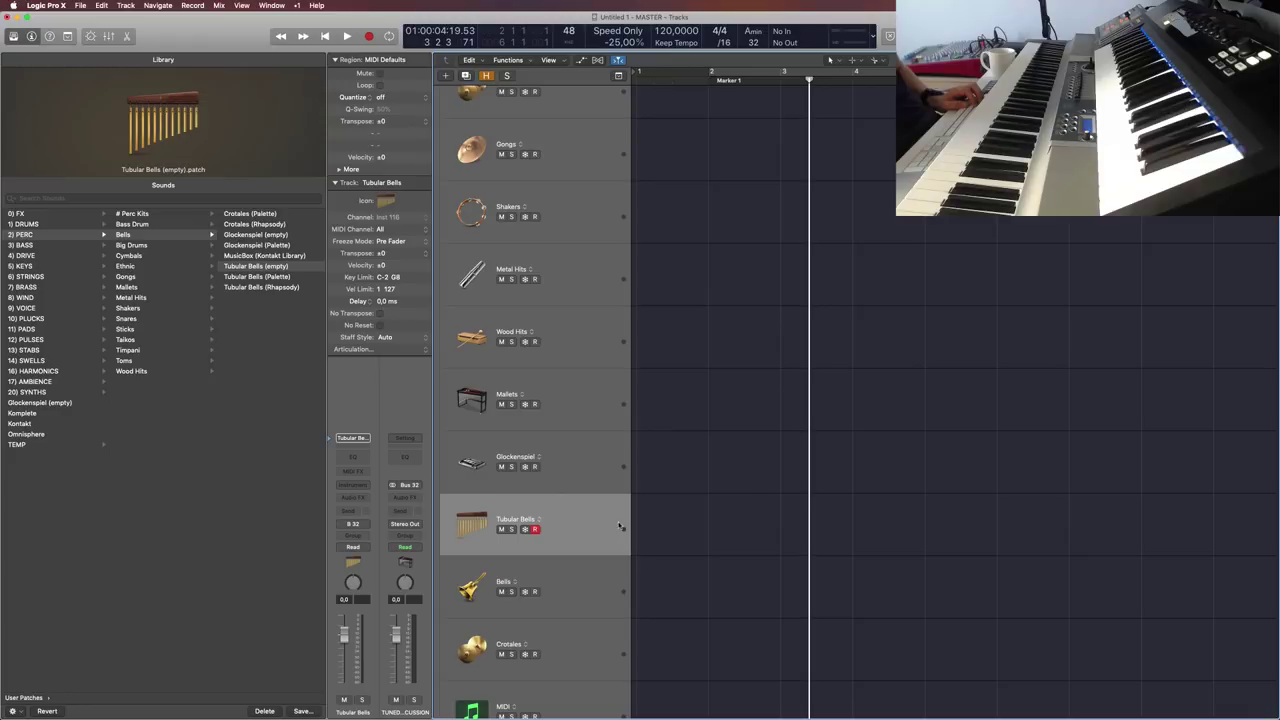
Step: Save the Bells track's patch as "Bells (empty)" in the Bells folder of 2) PERC
scroll(560, 530, "down", 3)
left_click(556, 492)
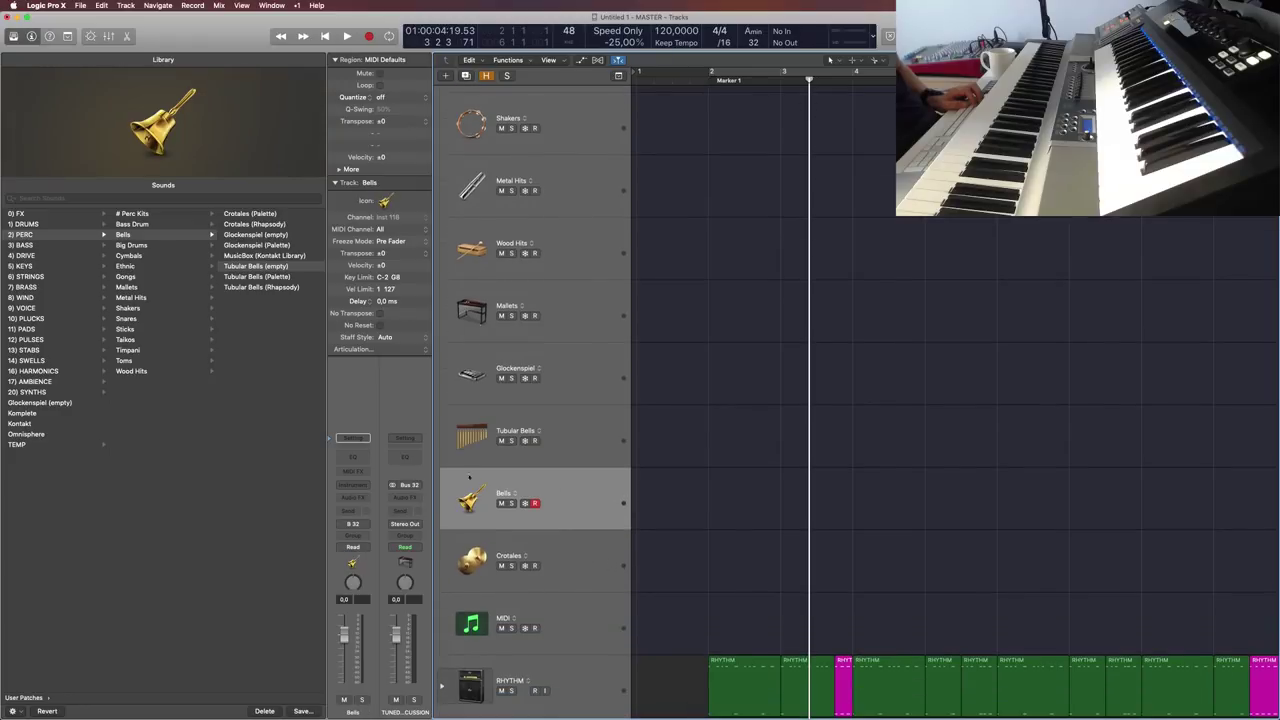
left_click(302, 711)
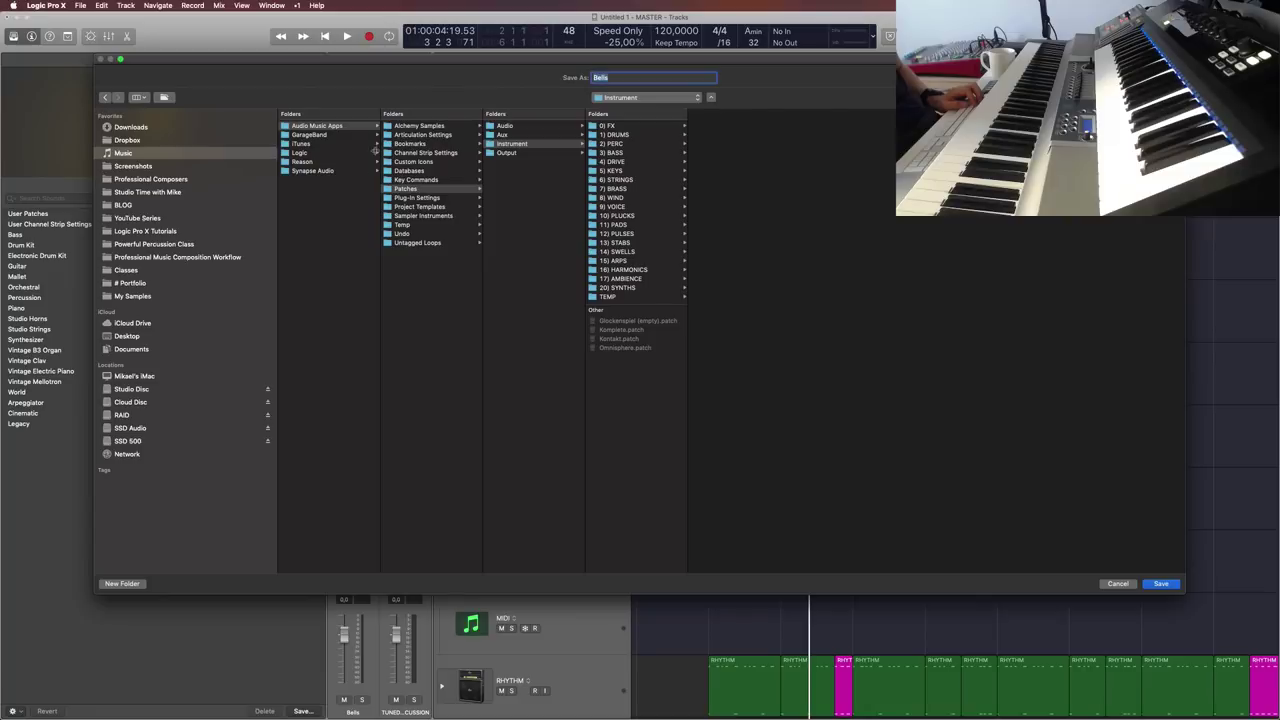
left_click(630, 144)
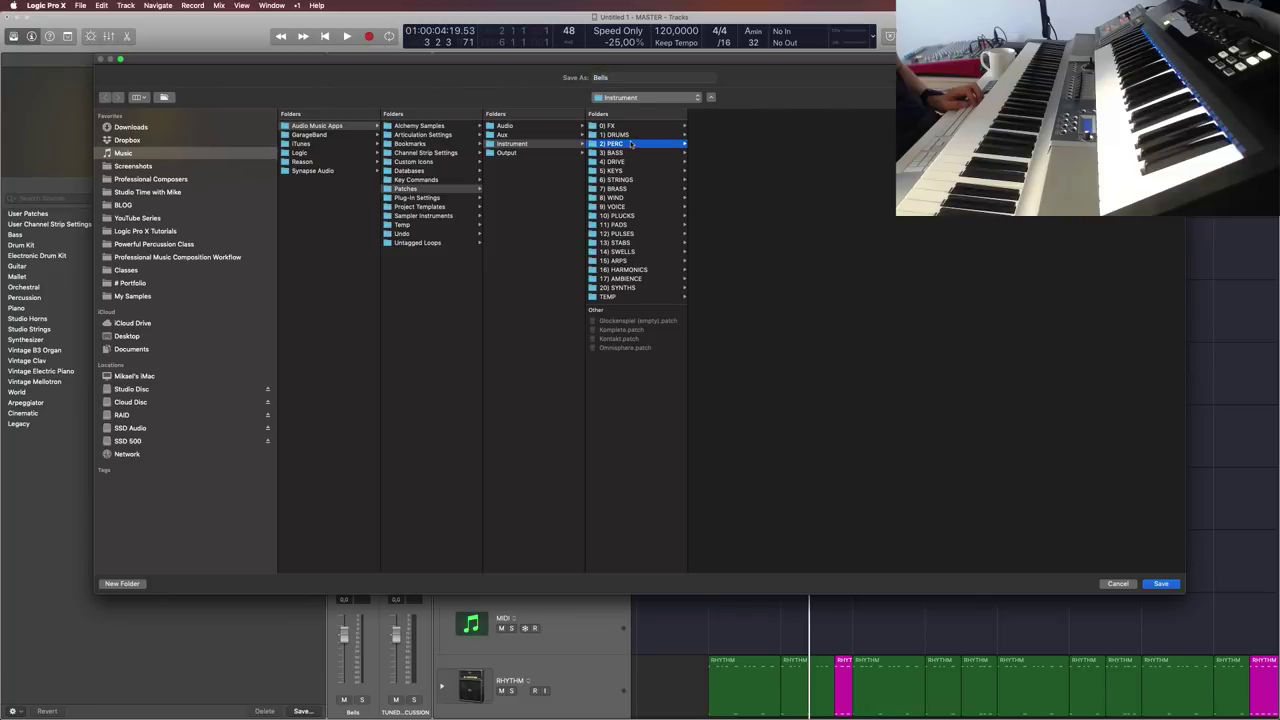
left_click(740, 144)
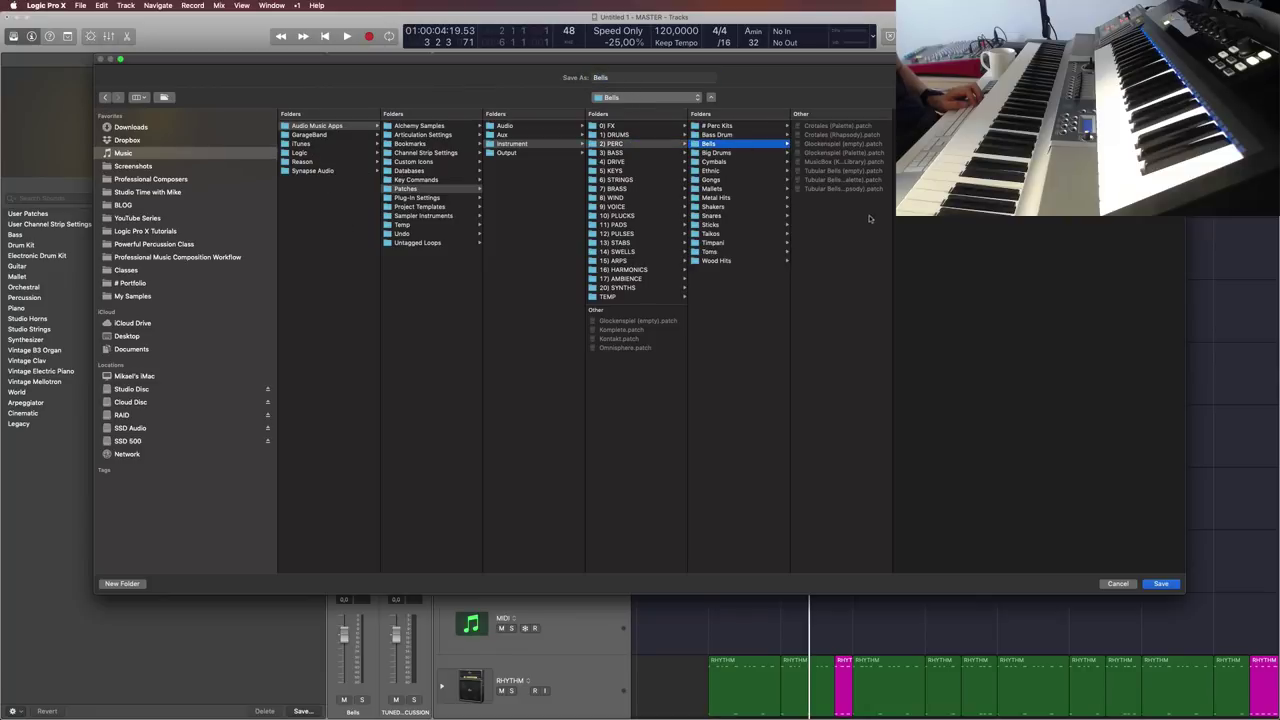
left_click_drag(895, 225, 955, 225)
left_click(615, 79)
type("(empty)")
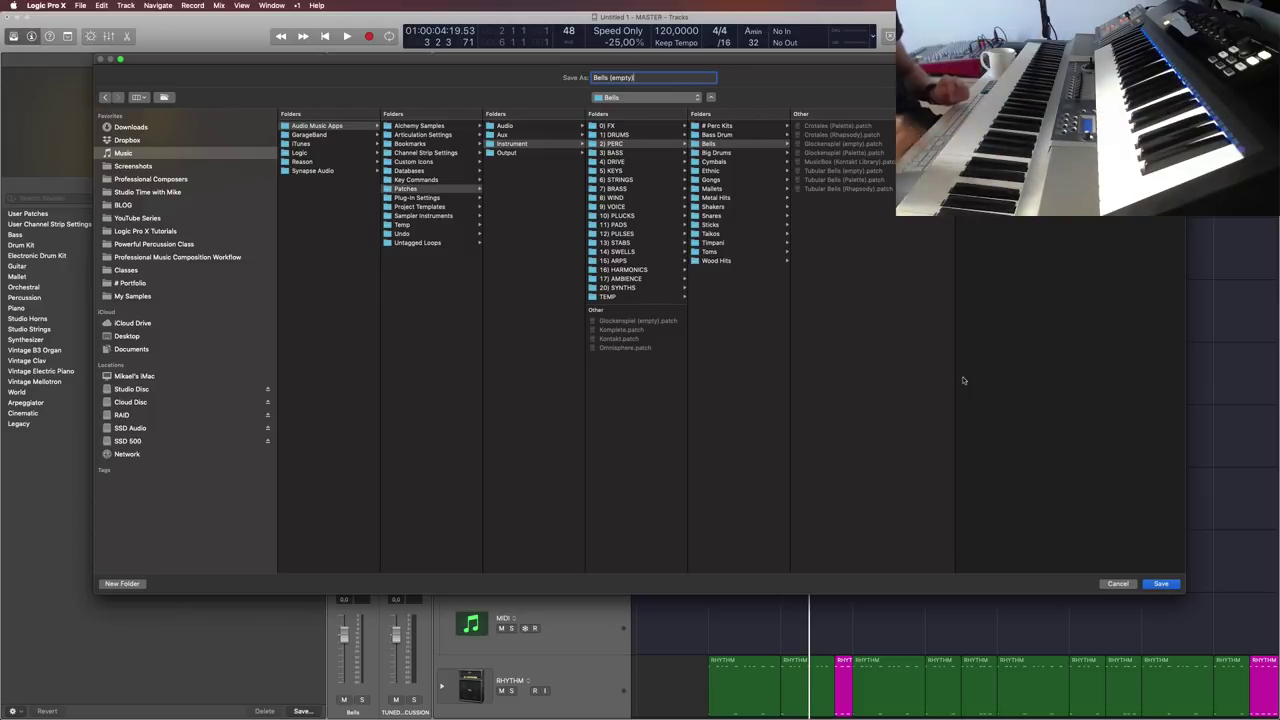
left_click(1176, 585)
left_click(1176, 585)
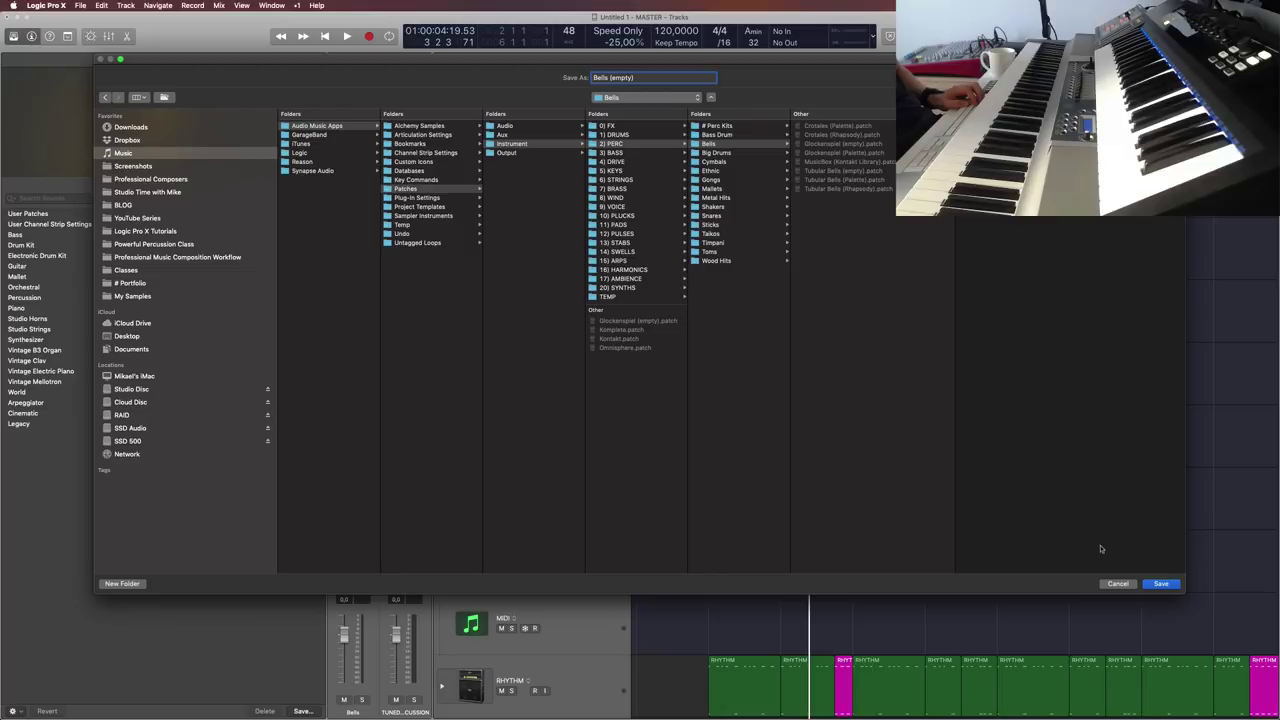
Step: Save the Crotales track's patch as "Crotales (empty)" in the Bells folder of 2) PERC
key("Down")
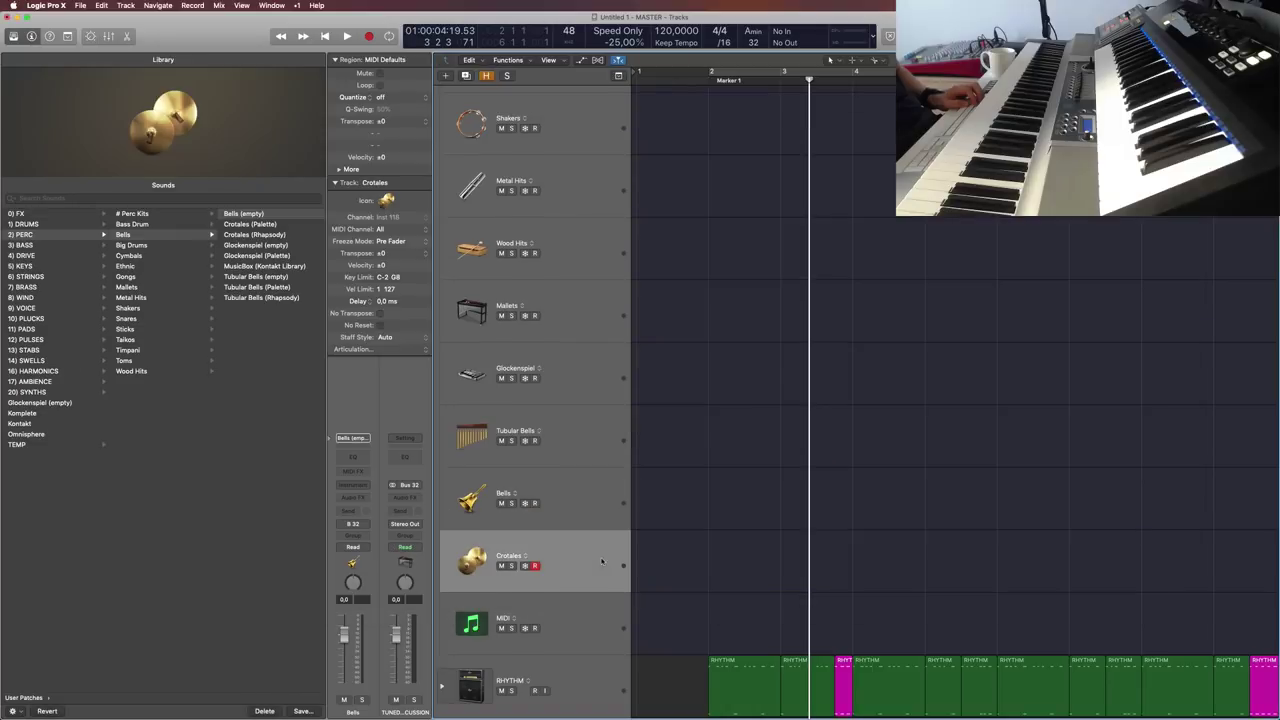
left_click(309, 711)
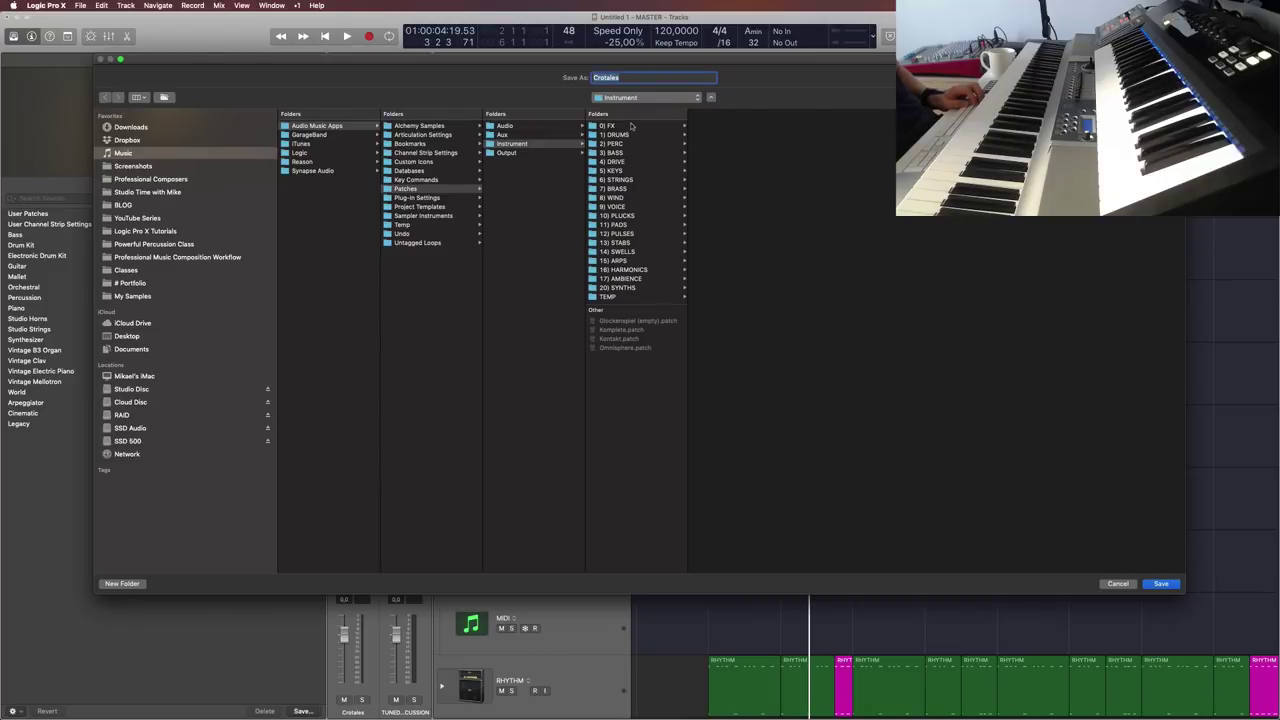
left_click(622, 145)
left_click(716, 145)
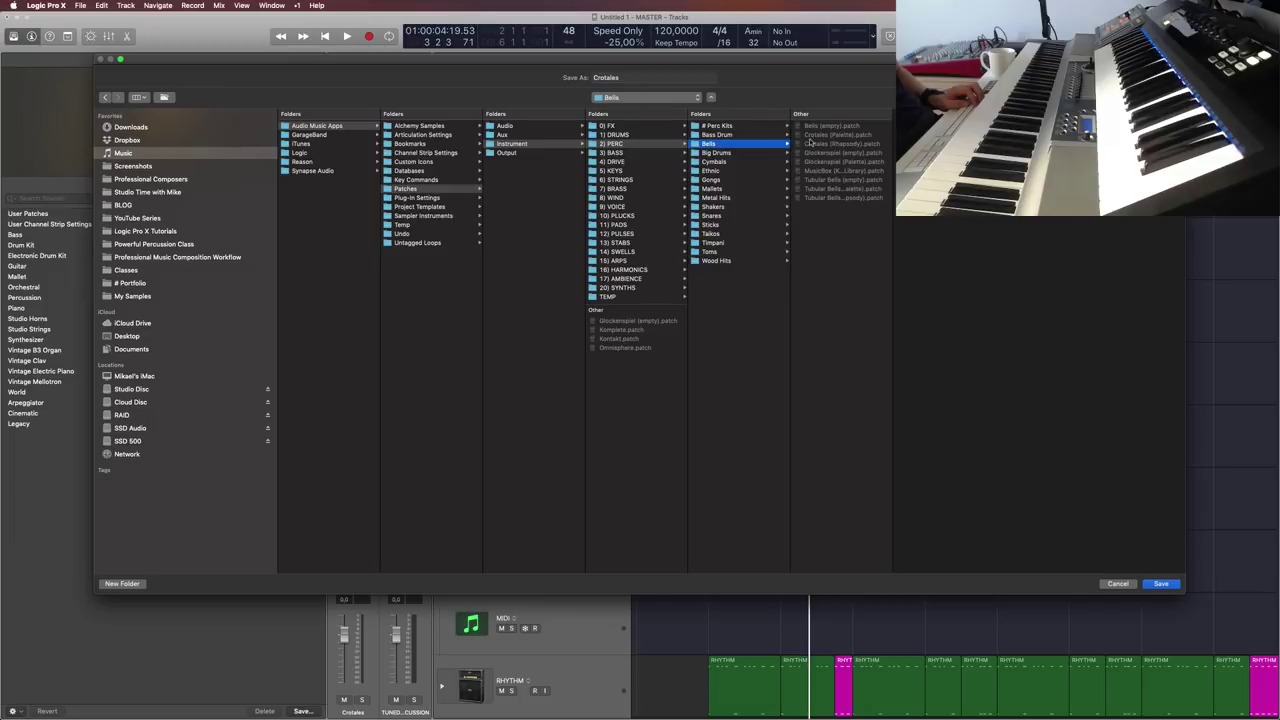
left_click(631, 77)
type("(empty)")
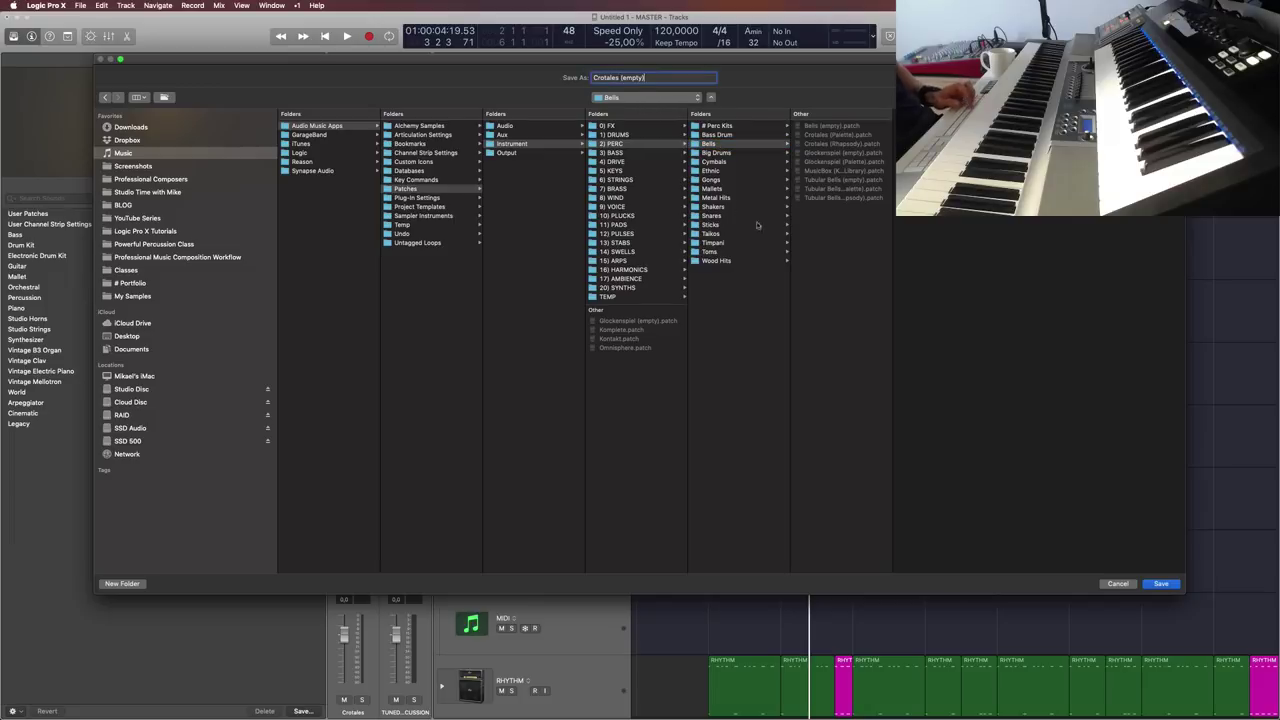
left_click(1161, 585)
Step: Collapse the Perc folder stack and hide the Library
scroll(615, 545, "up", 10)
left_click(442, 207)
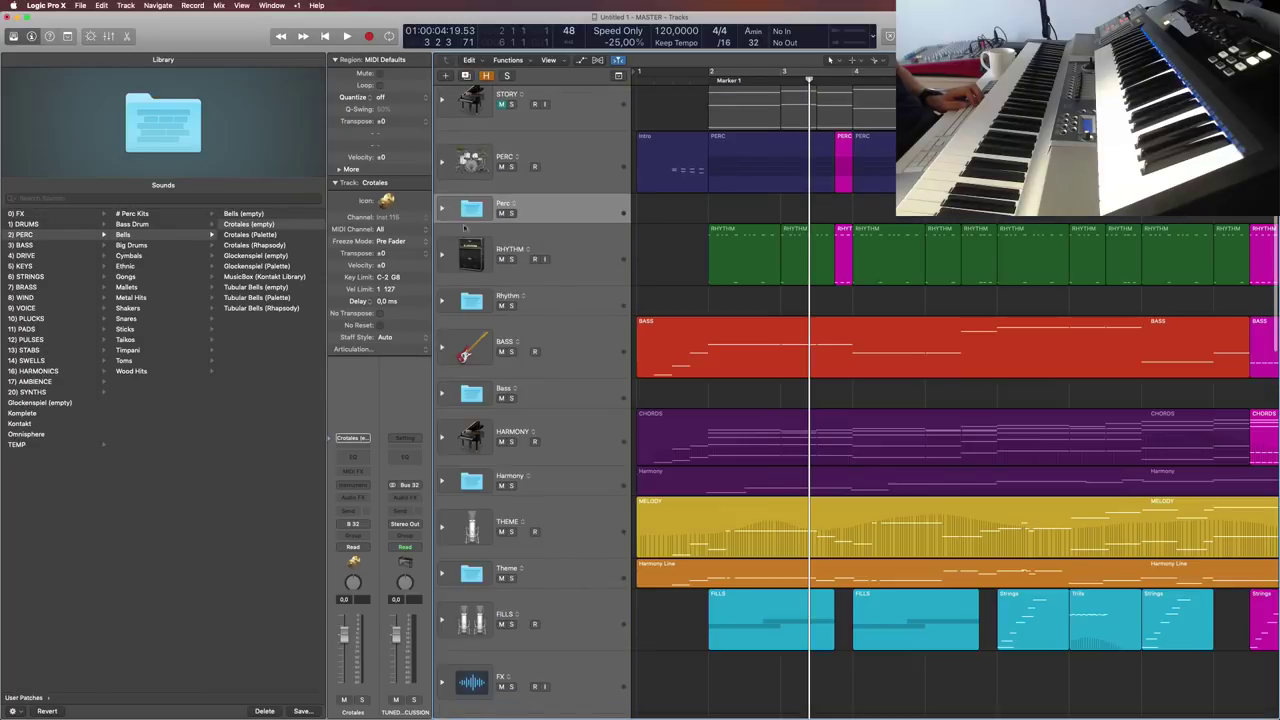
key("y")
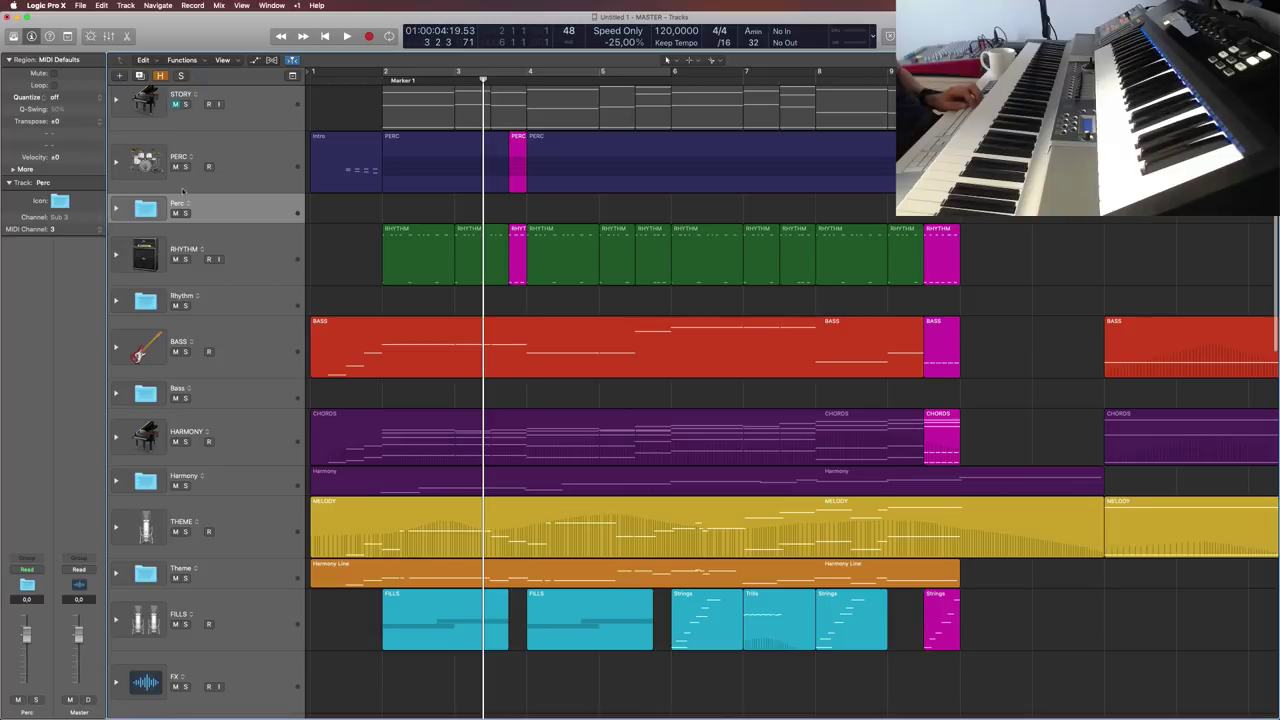
Step: Listen briefly to the PERC sketch track on its own, playing from the project start, and turn its solo off
left_click(231, 171)
left_click(185, 166)
key("Return")
key("space")
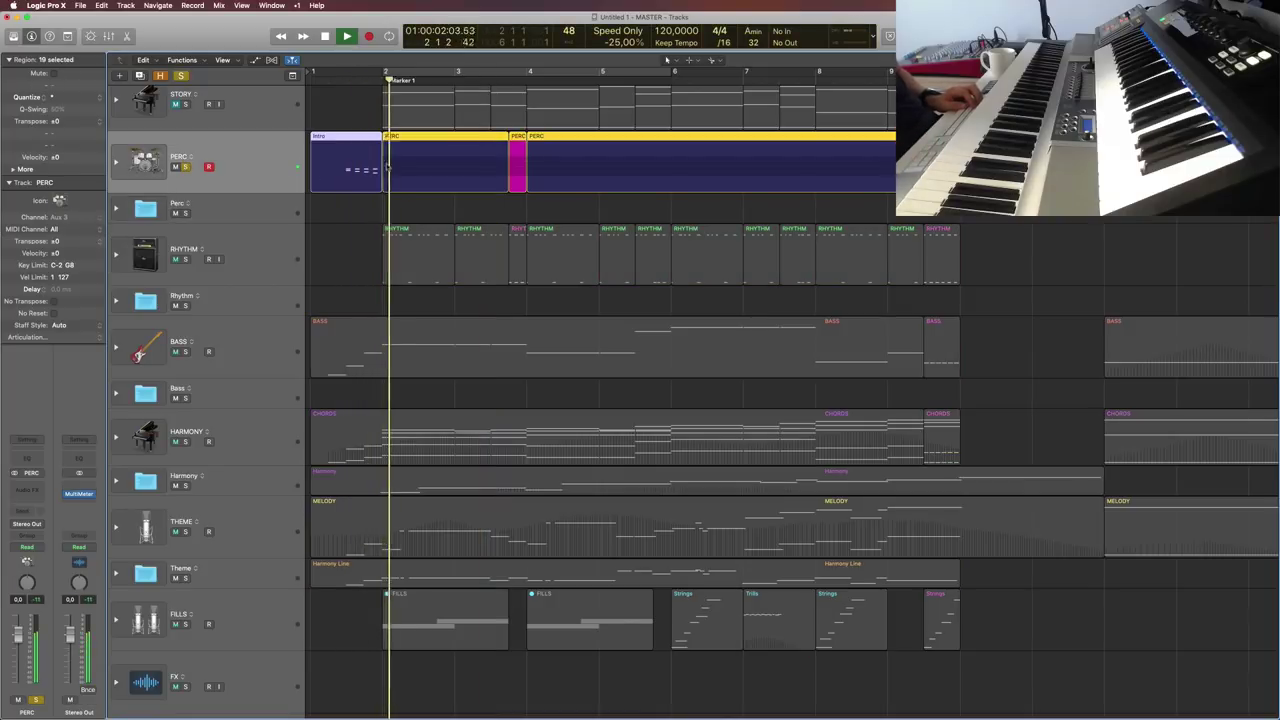
key("space")
left_click(185, 166)
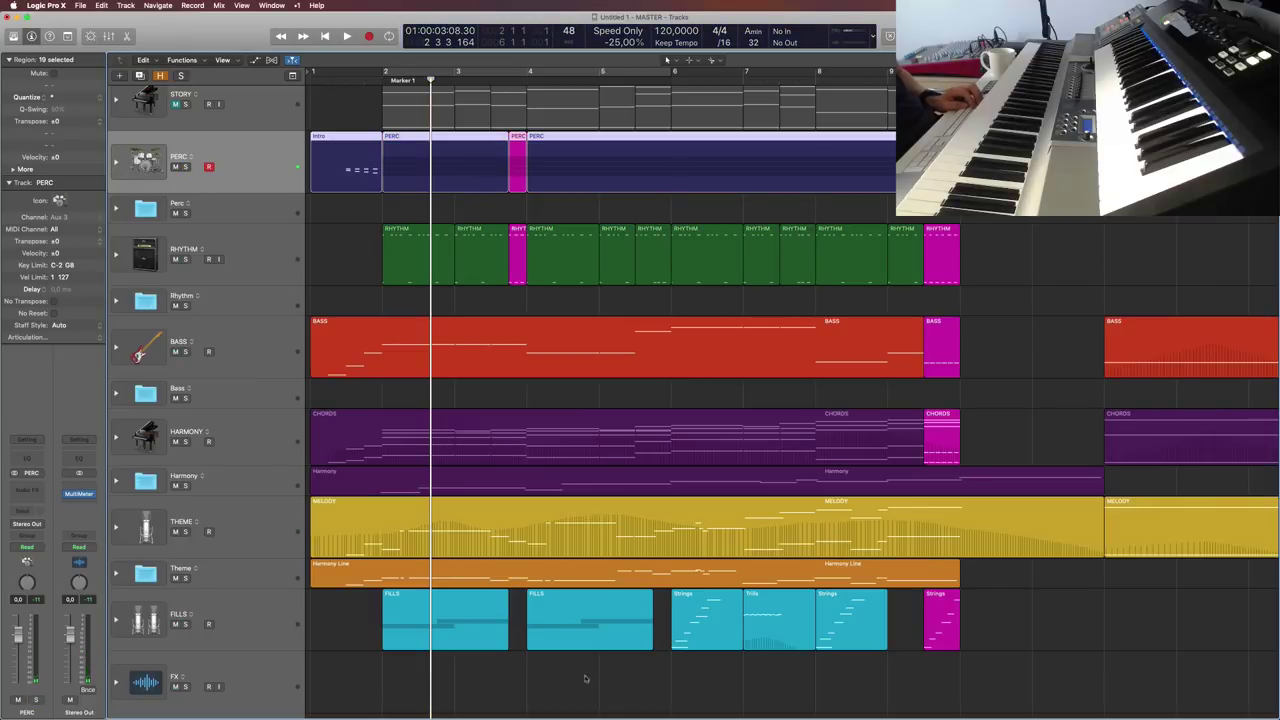
Step: Go through the main sketch tracks one by one: PERC, RHYTHM, BASS, HARMONY, THEME, FILLS and FX
left_click(140, 255)
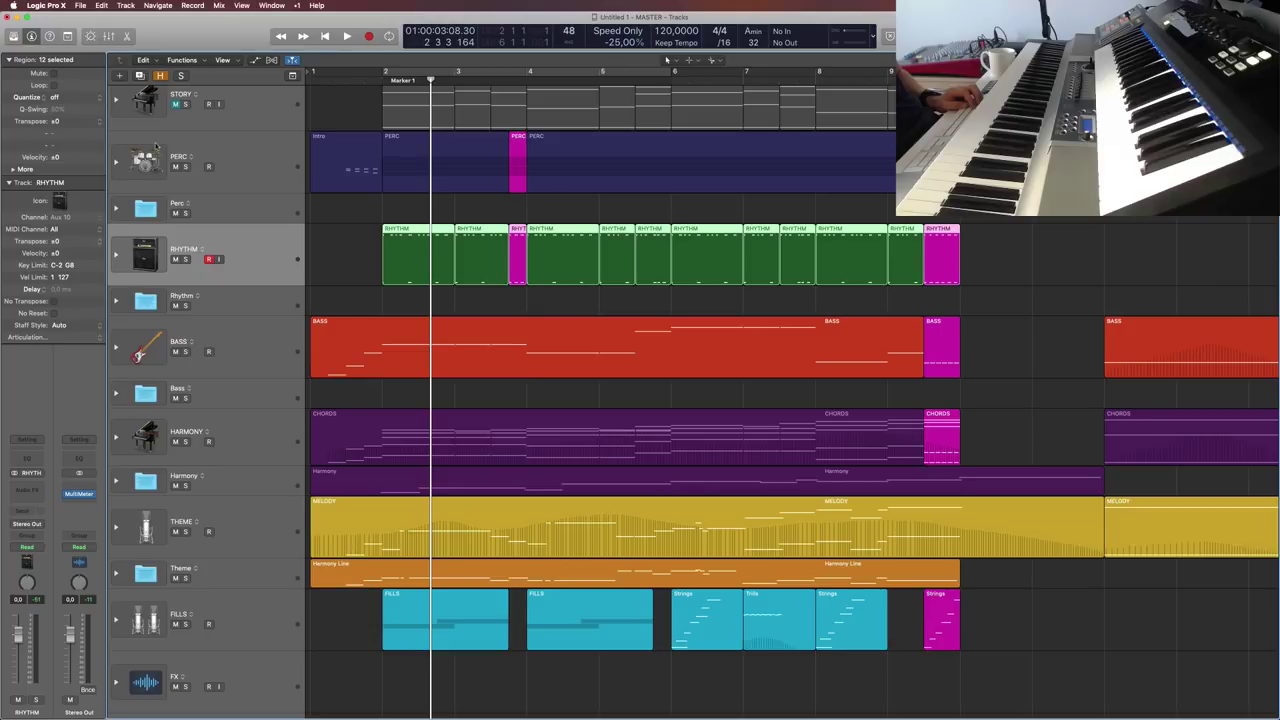
left_click(258, 171)
left_click(263, 245)
left_click(266, 168)
left_click(265, 250)
left_click(264, 350)
left_click(264, 428)
left_click(268, 547)
left_click(266, 620)
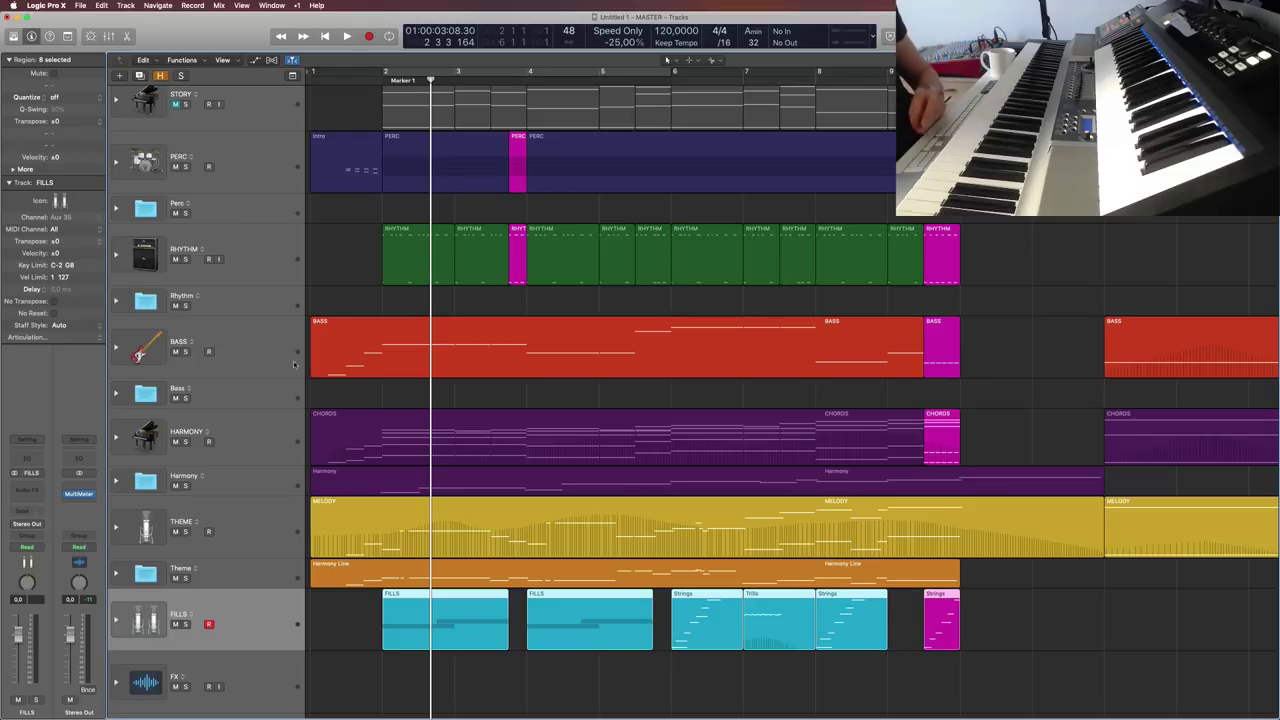
left_click(254, 675)
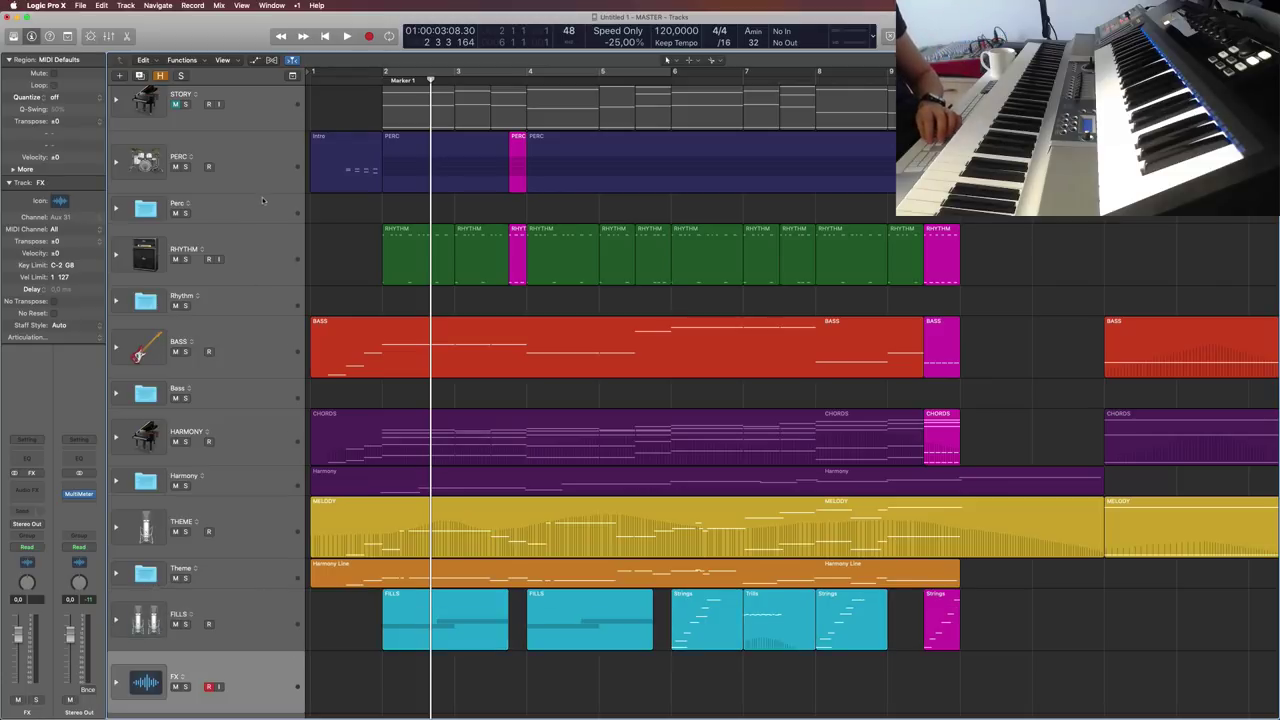
Step: Expand the Perc folder stack and examine the notes of the PERC regions in the Piano Roll, closing it when done
left_click(256, 176)
left_click(116, 209)
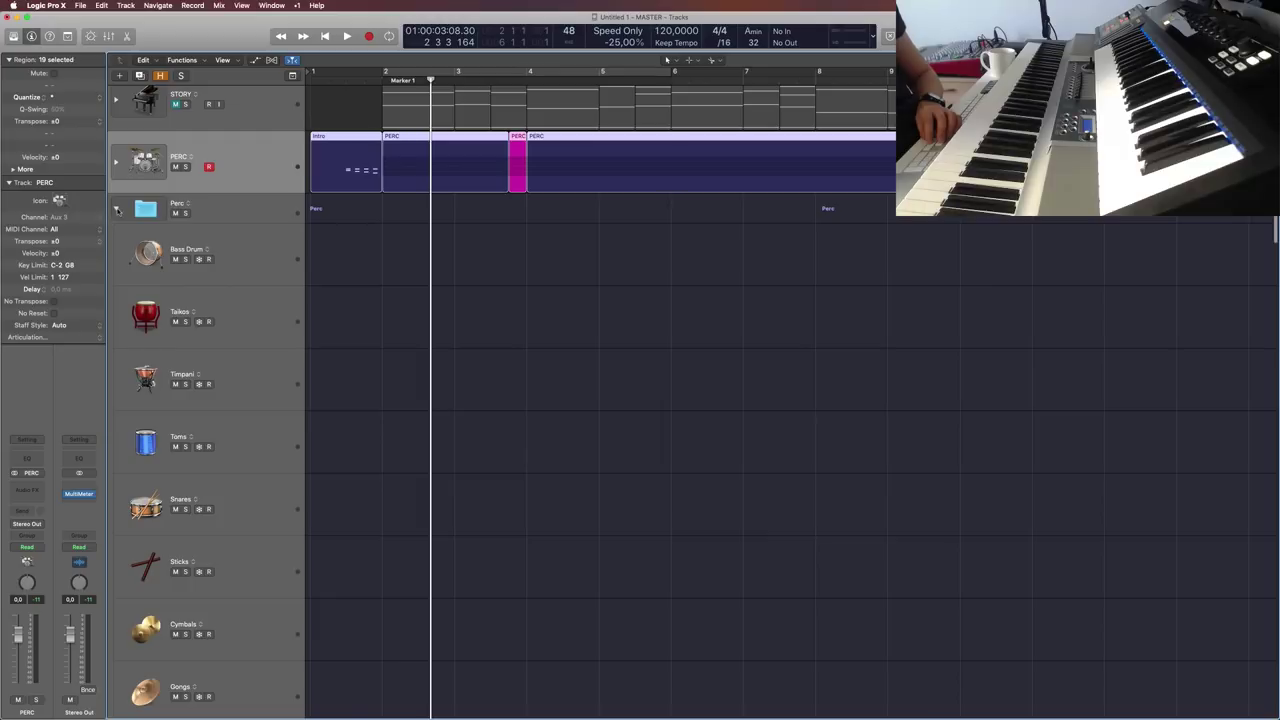
left_click_drag(971, 263, 337, 160)
key("p")
scroll(651, 350, "up", 3)
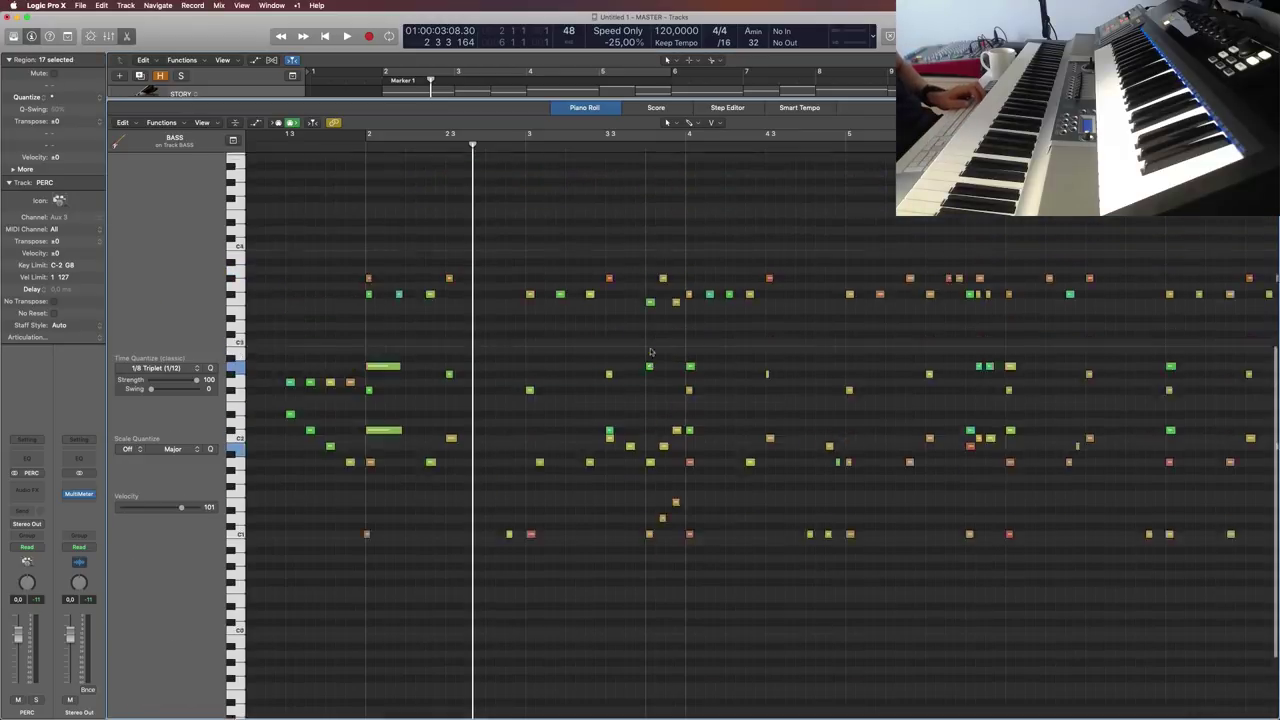
scroll(651, 350, "up", 3)
key("p")
left_click(557, 424)
scroll(463, 588, "down", 5)
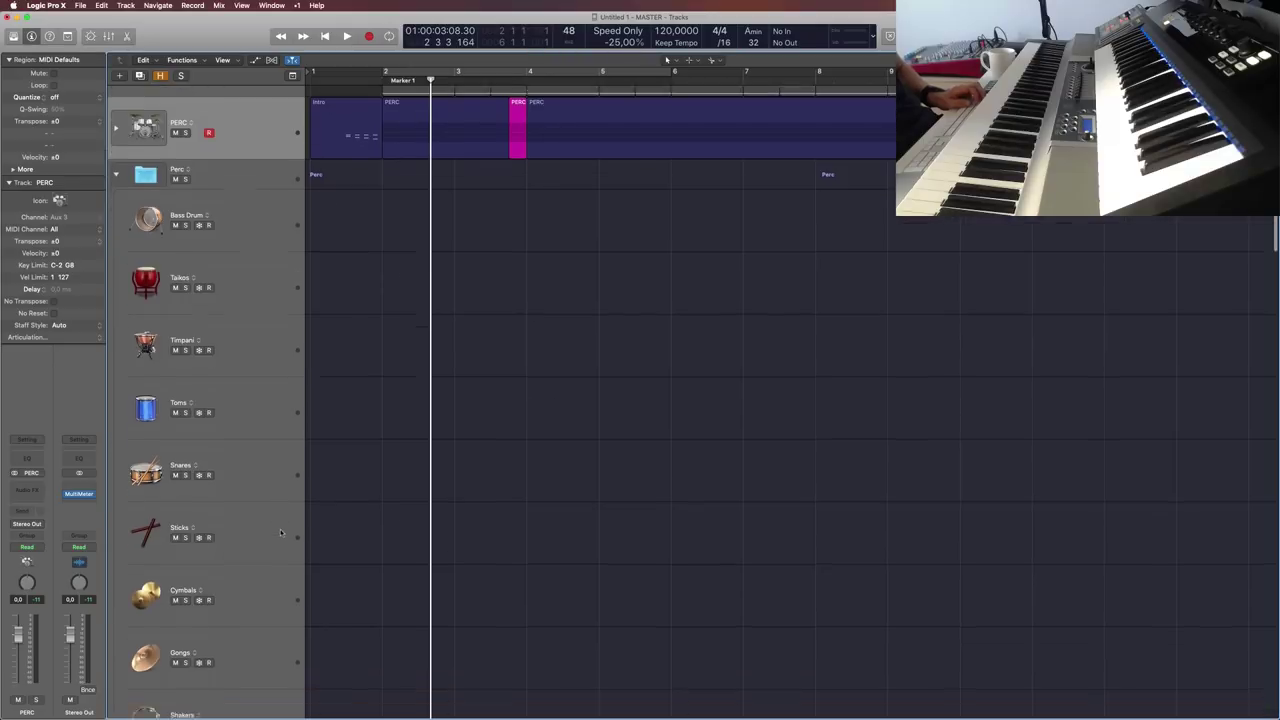
Step: Check in the Library which patches the Bass Drum and Taikos tracks link to, hiding the Library after each
scroll(263, 262, "up", 4)
left_click(263, 262)
key("y")
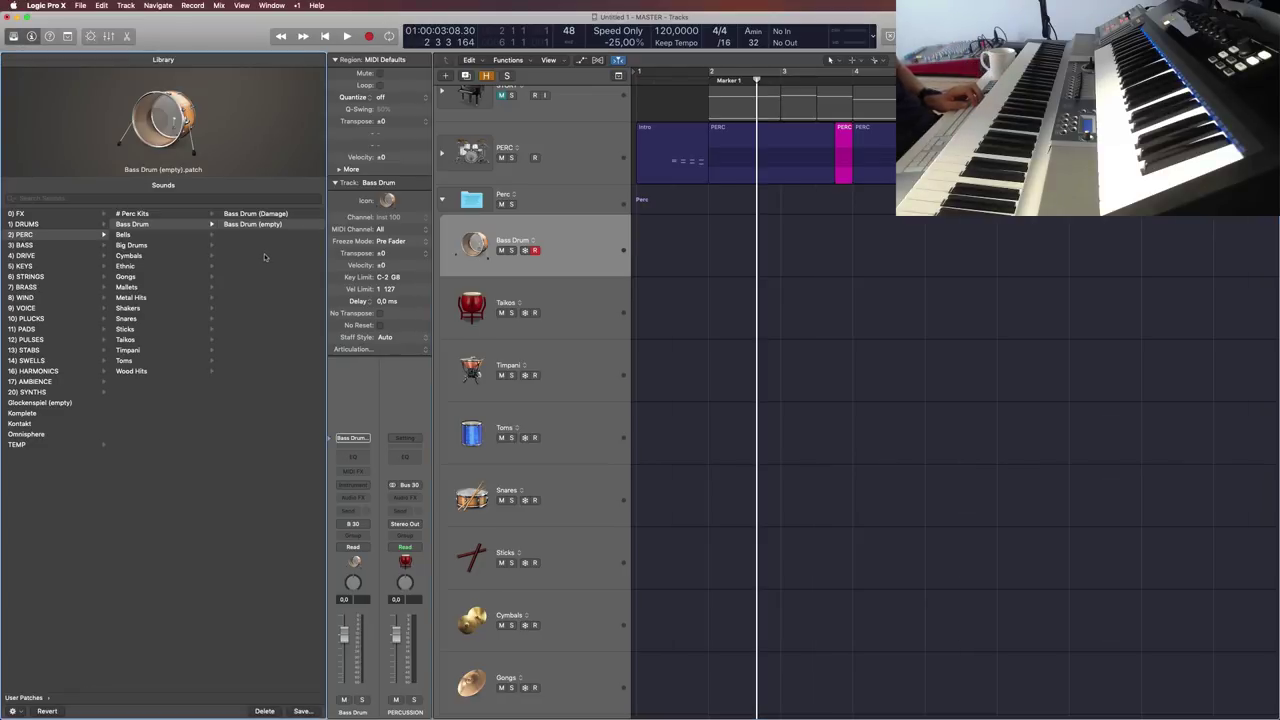
key("y")
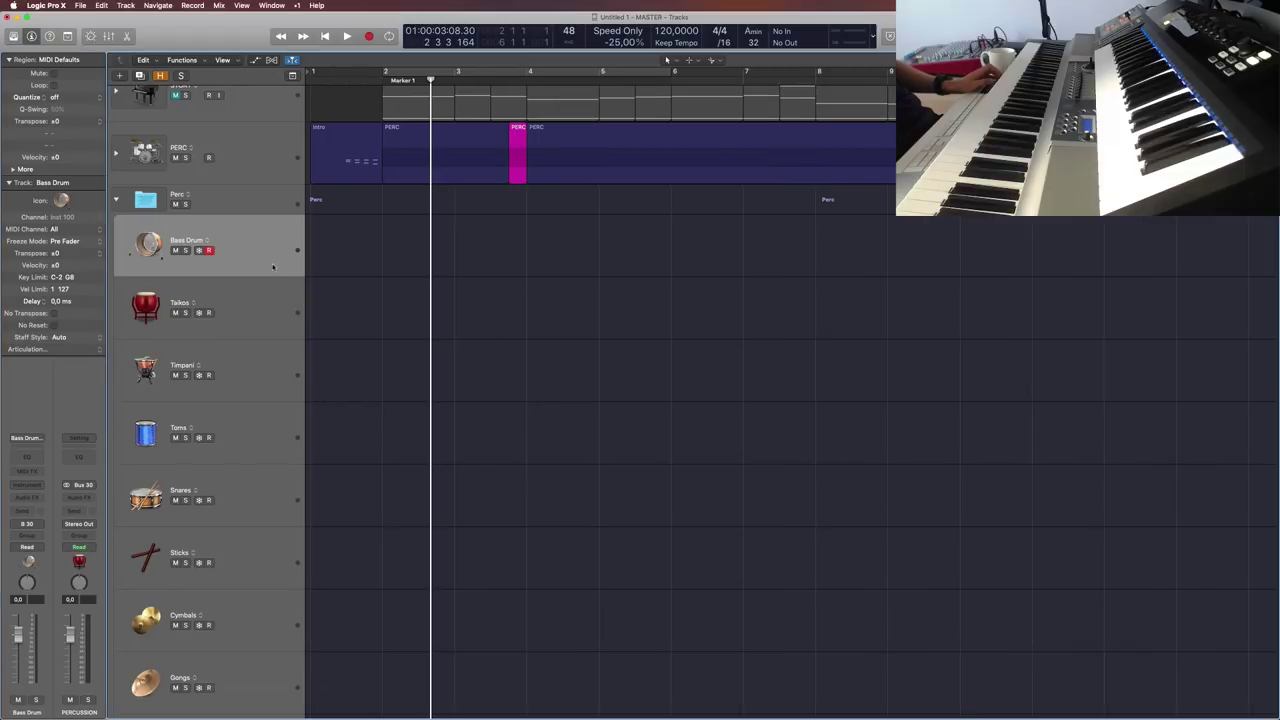
left_click(266, 315)
key("y")
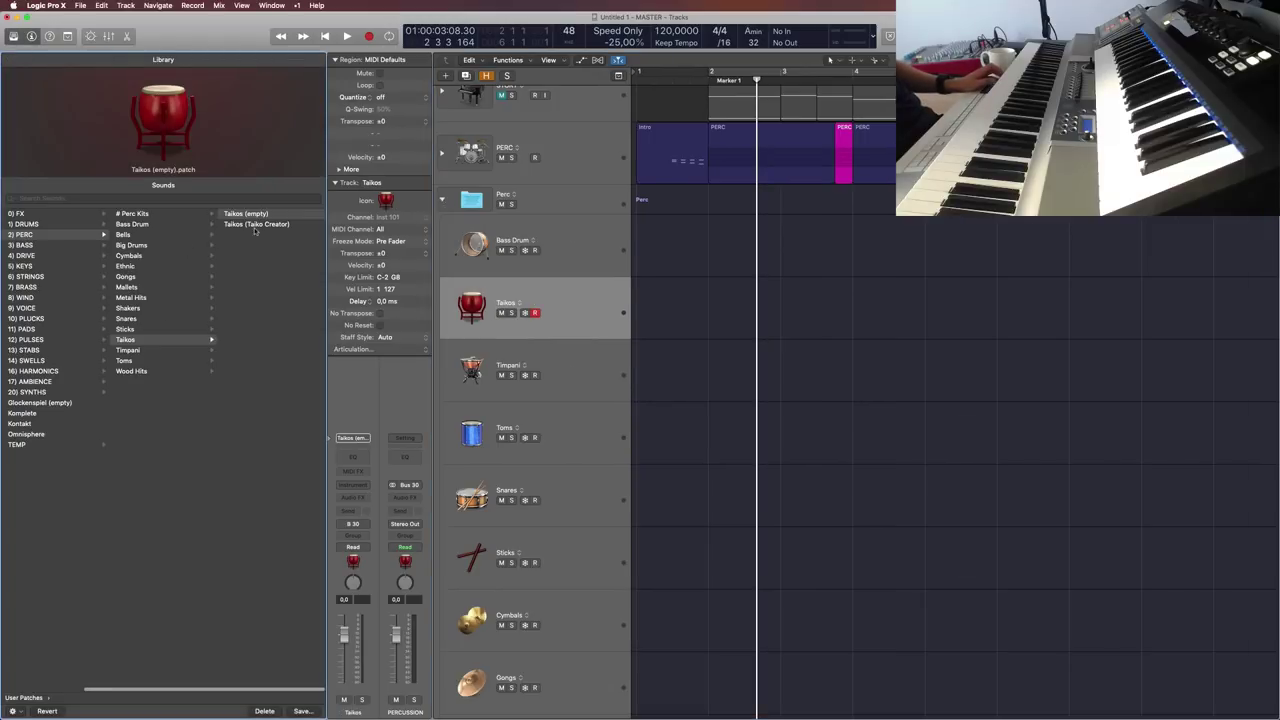
key("y")
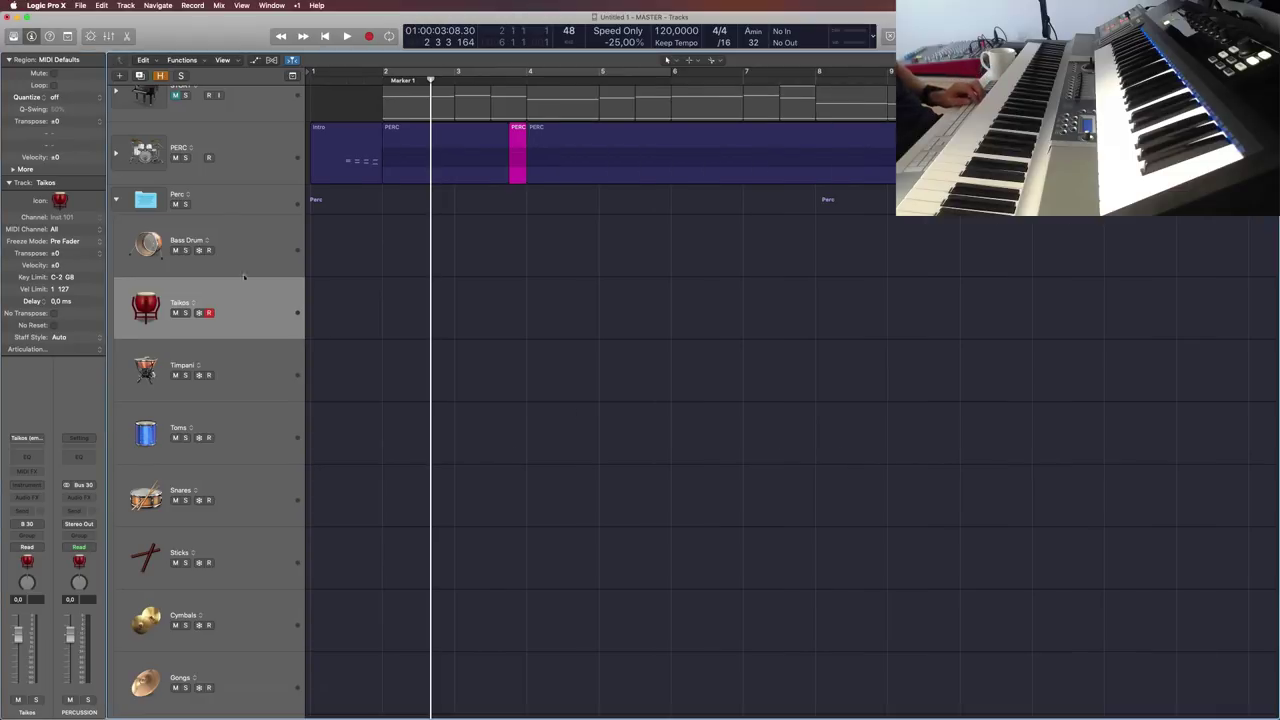
Step: Collapse the Perc folder stack and expand the DRUMS stack inside SOUND PALETTE
left_click(116, 201)
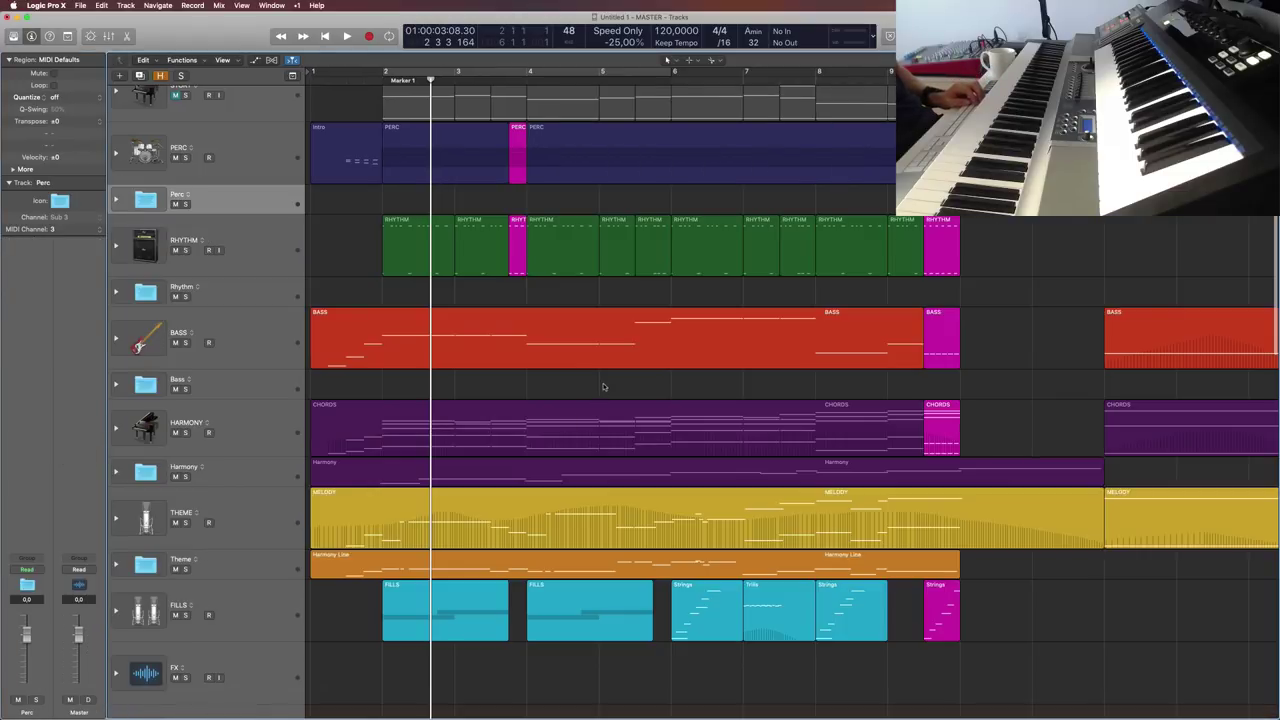
scroll(494, 576, "down", 5)
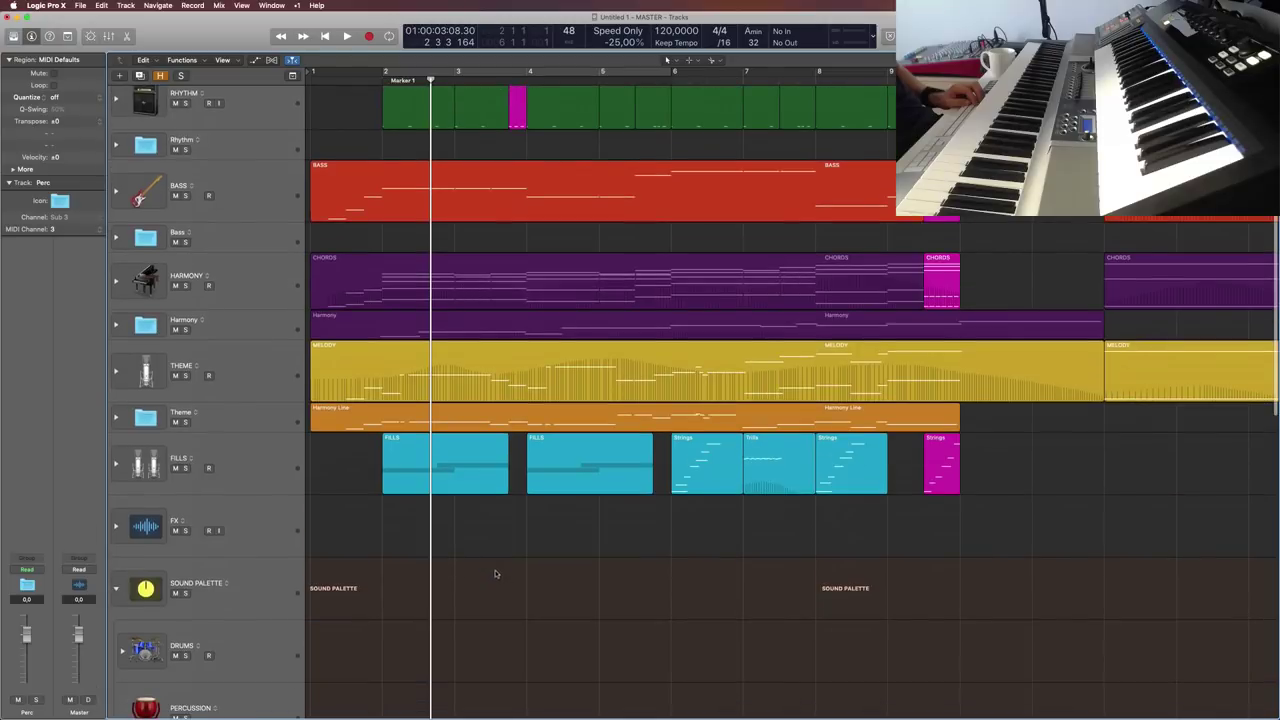
scroll(397, 568, "down", 3)
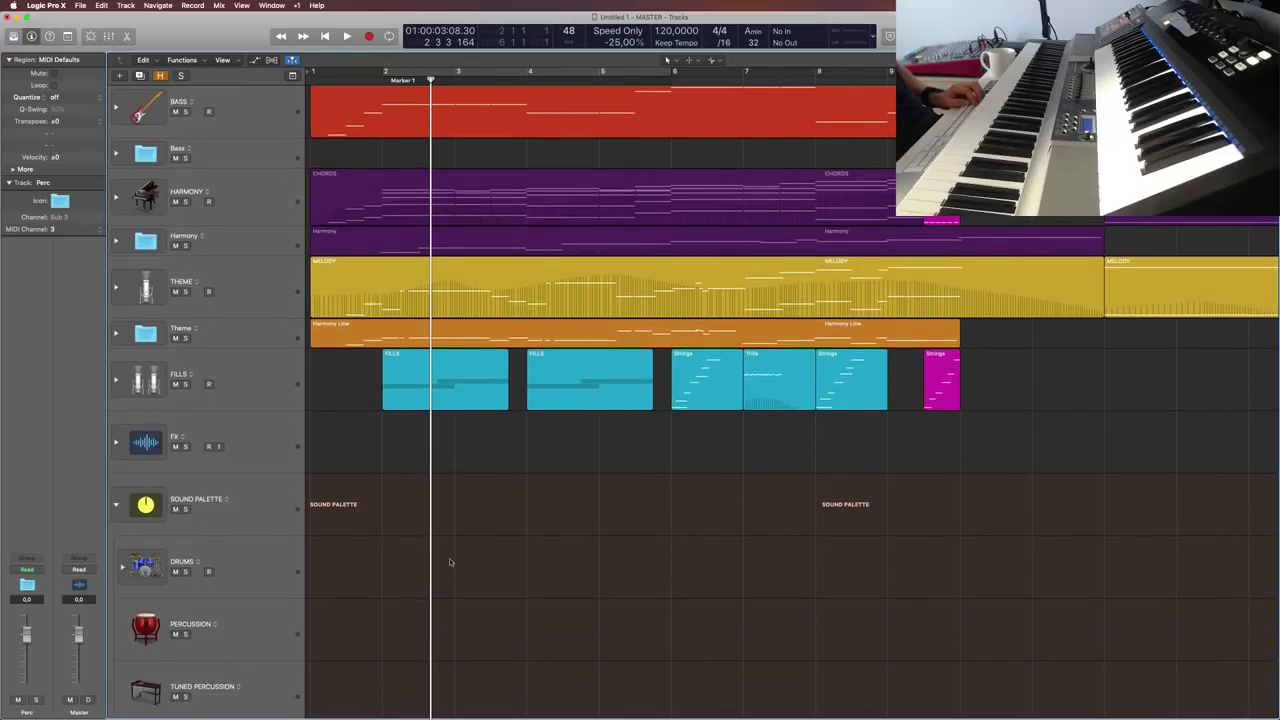
scroll(558, 563, "up", 7)
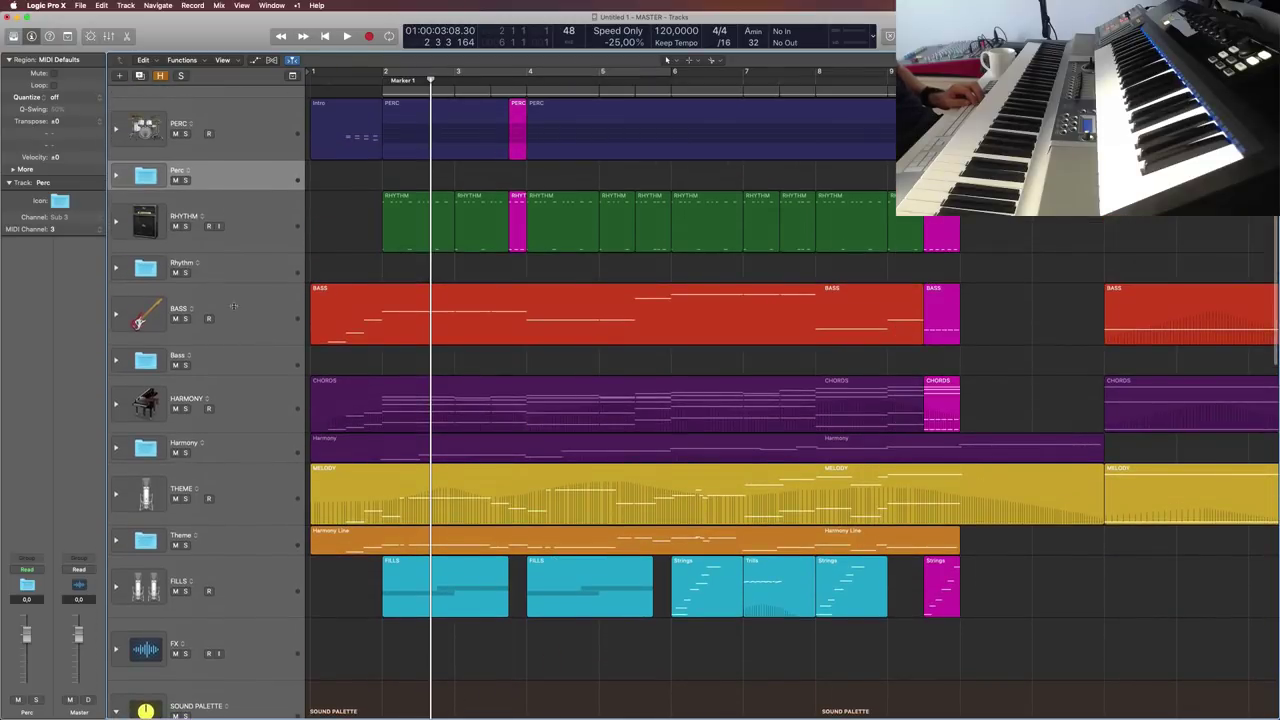
scroll(258, 477, "down", 13)
scroll(258, 477, "down", 4)
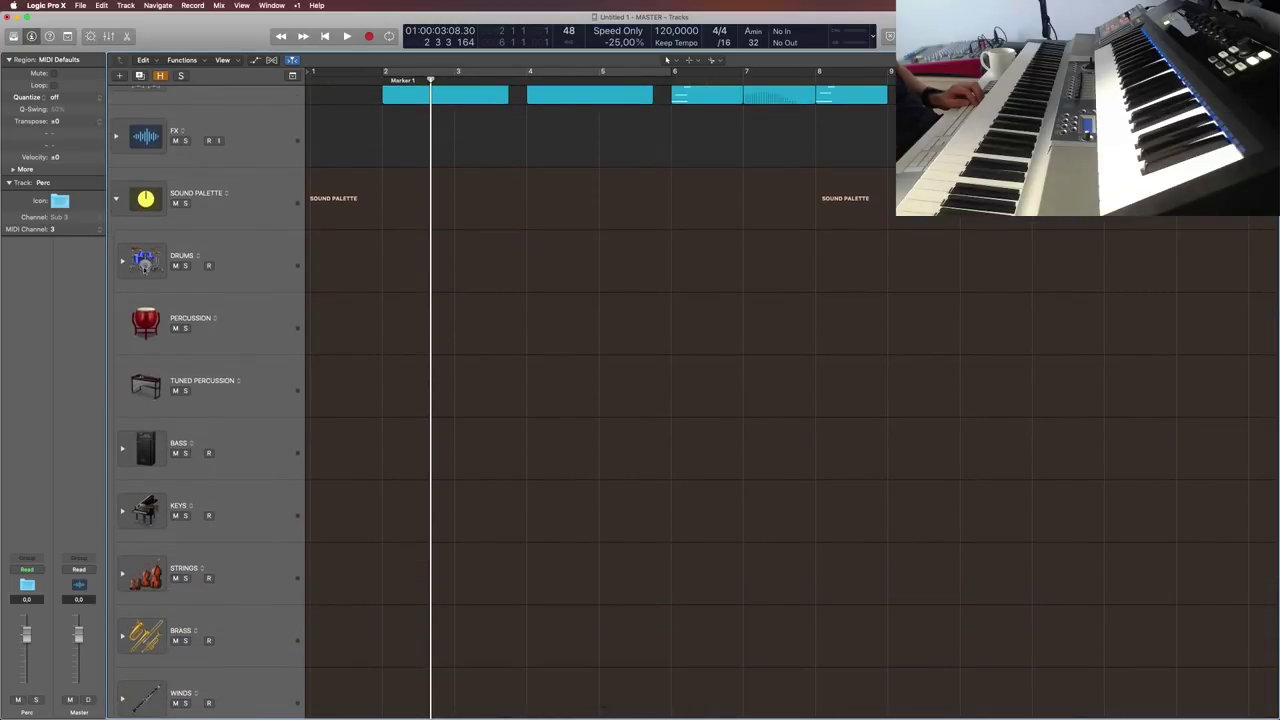
left_click(121, 264)
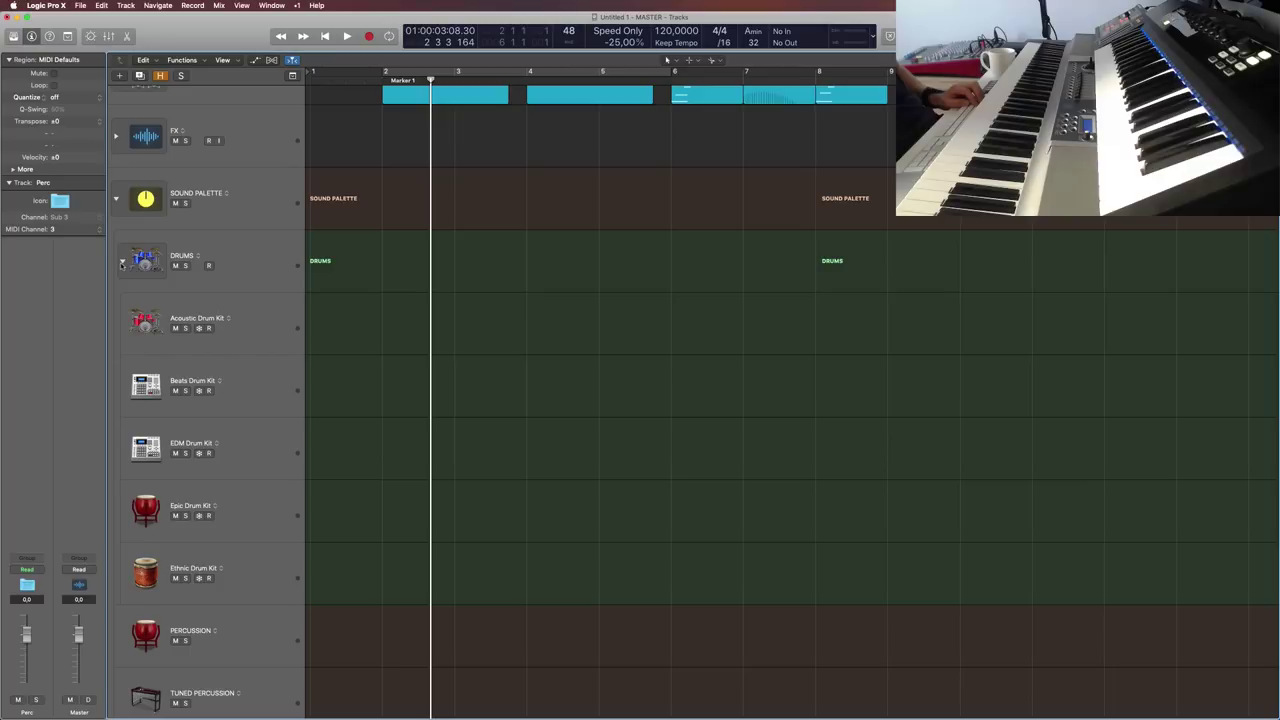
Step: Look through the kit tracks of the DRUMS stack, selecting Acoustic, Beats and Epic Drum Kit and Acoustic again
left_click(210, 304)
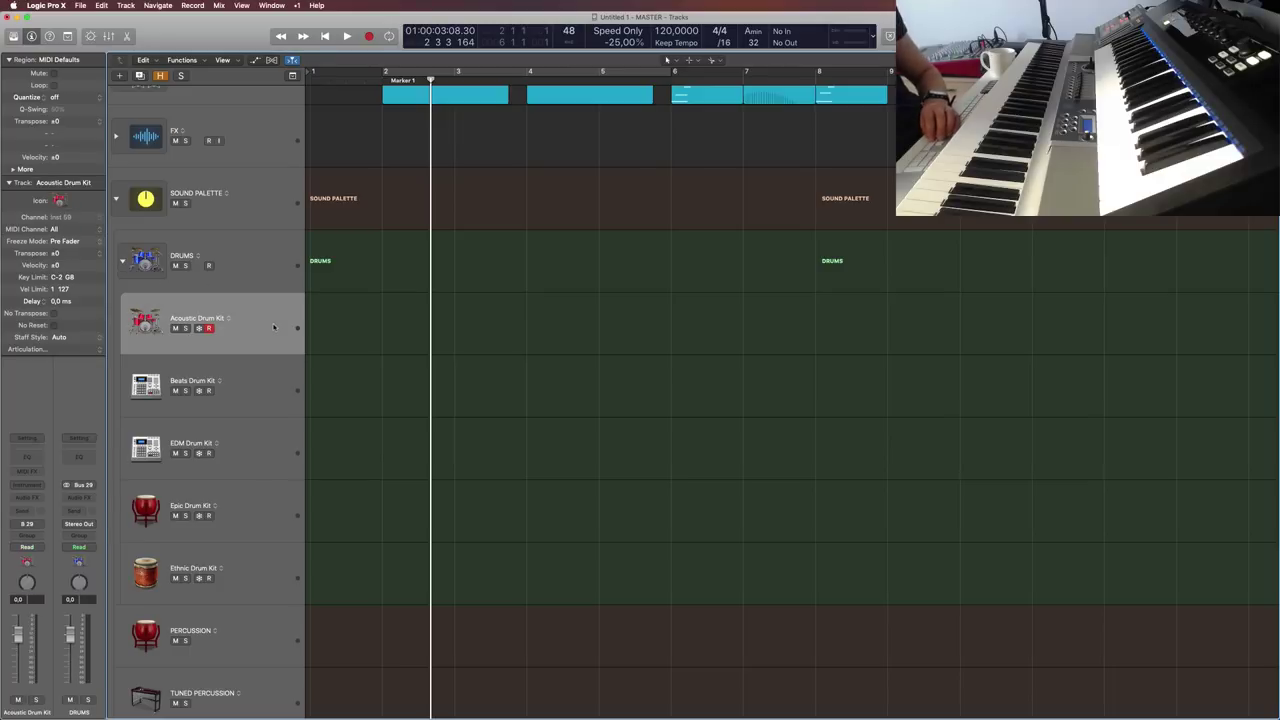
left_click(280, 396)
left_click(265, 520)
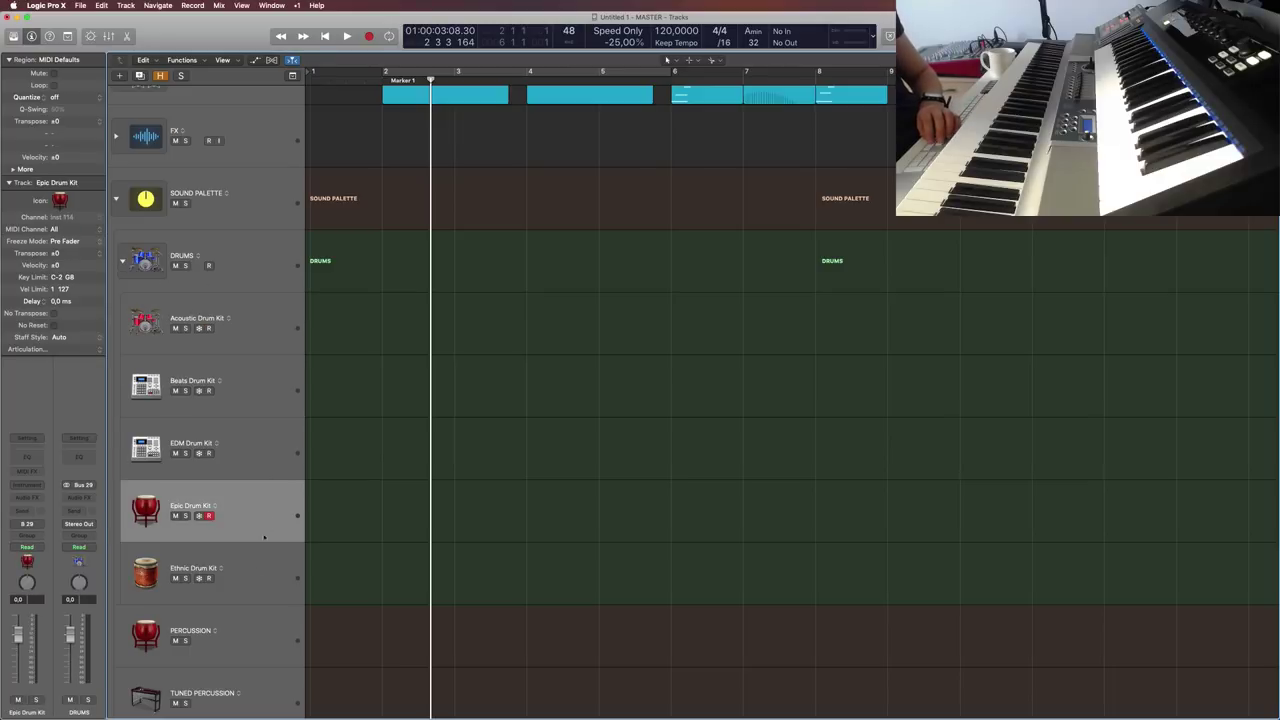
left_click(278, 330)
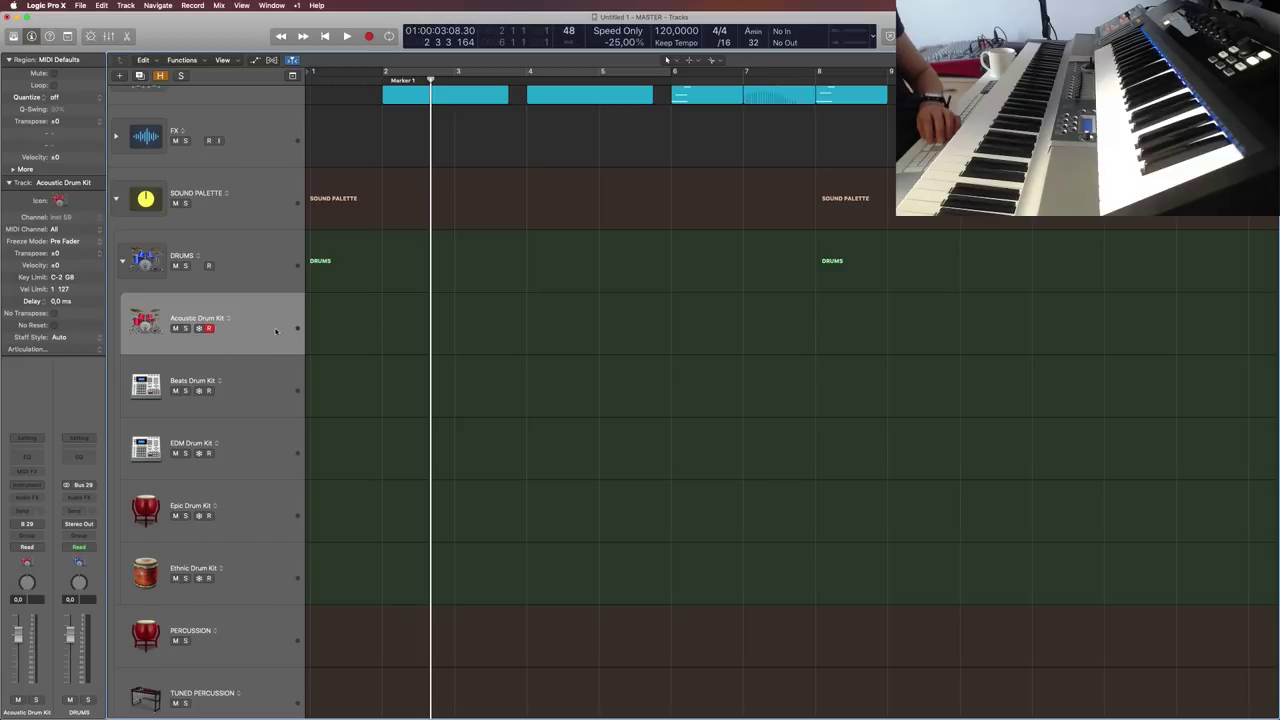
Step: Move the Acoustic Drum Kit track out of the DRUMS stack to the first position inside the Perc folder stack
left_click_drag(275, 325, 324, 264)
left_click(117, 227)
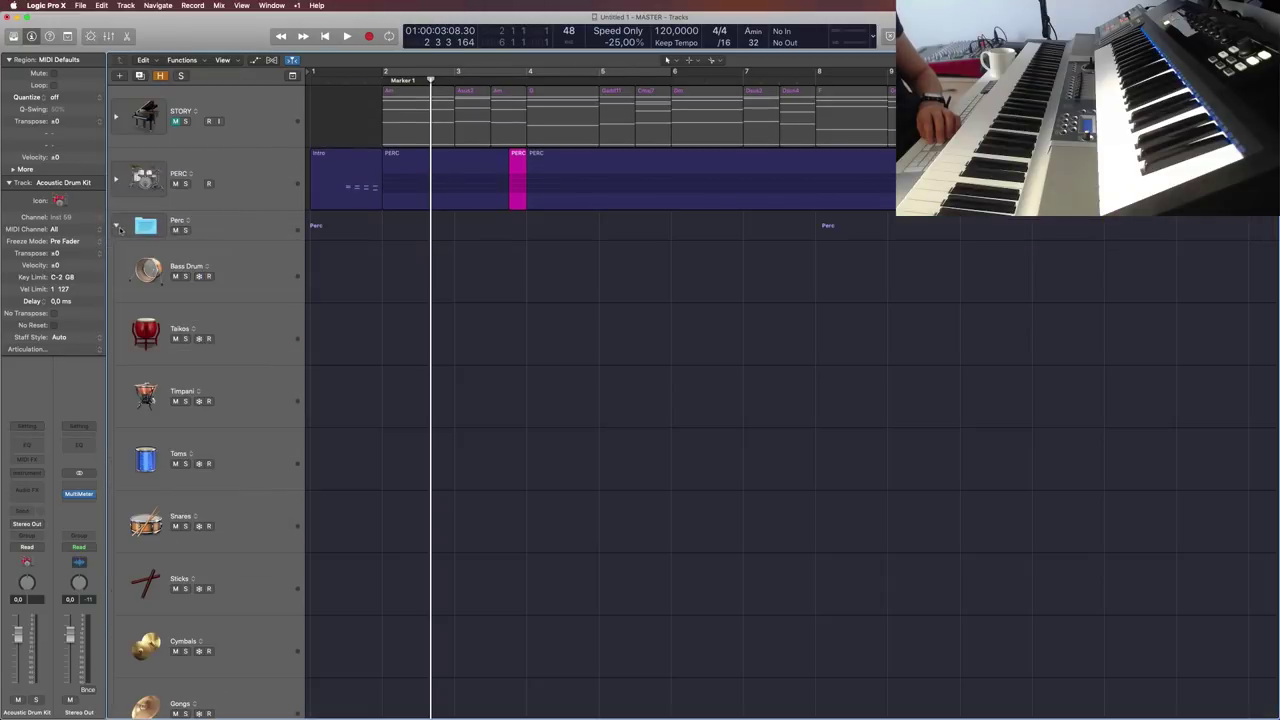
scroll(307, 388, "down", 10)
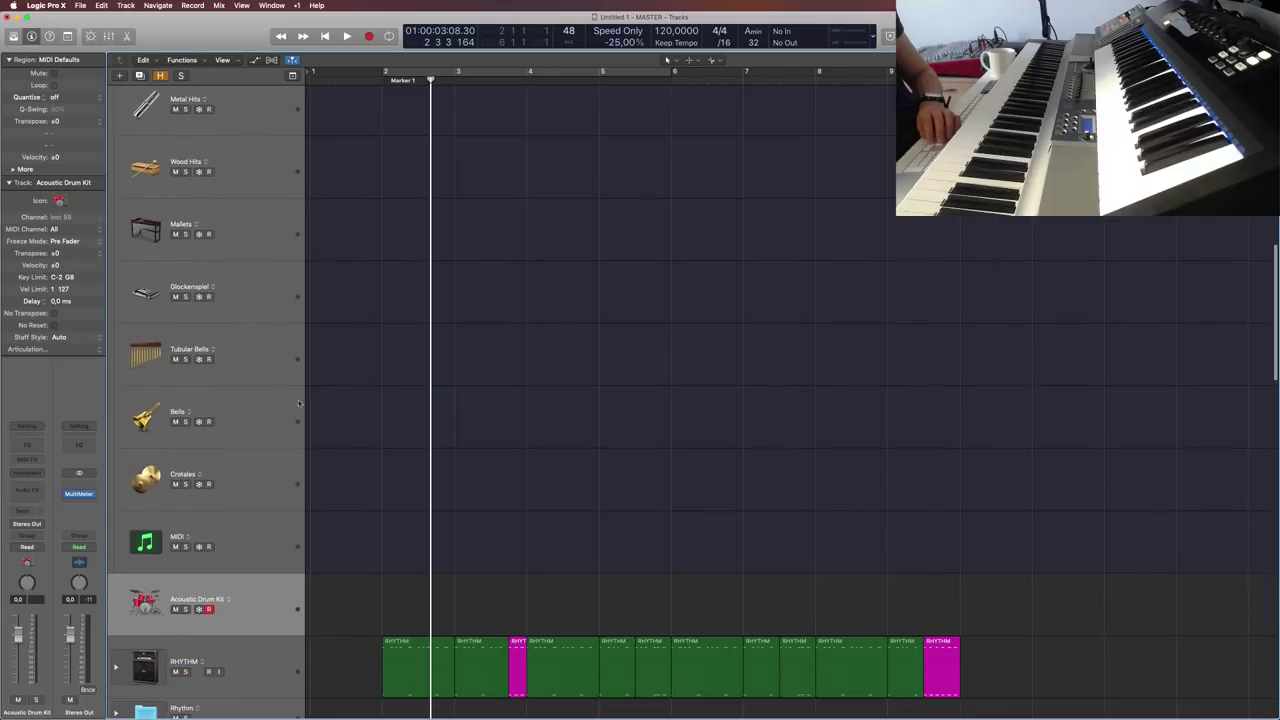
left_click_drag(257, 588, 269, 251)
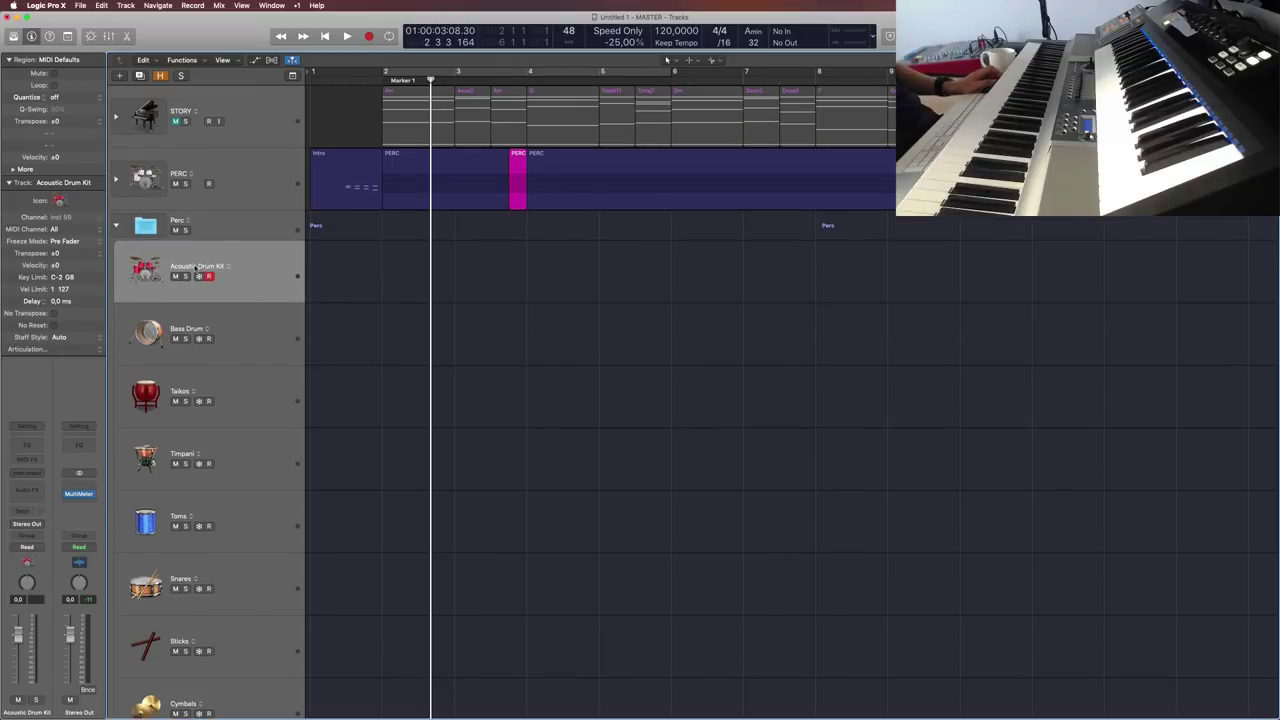
Step: Rename the moved Acoustic Drum Kit track as Drum Kit
double_click(196, 268)
type("Drum Kit")
key("Return")
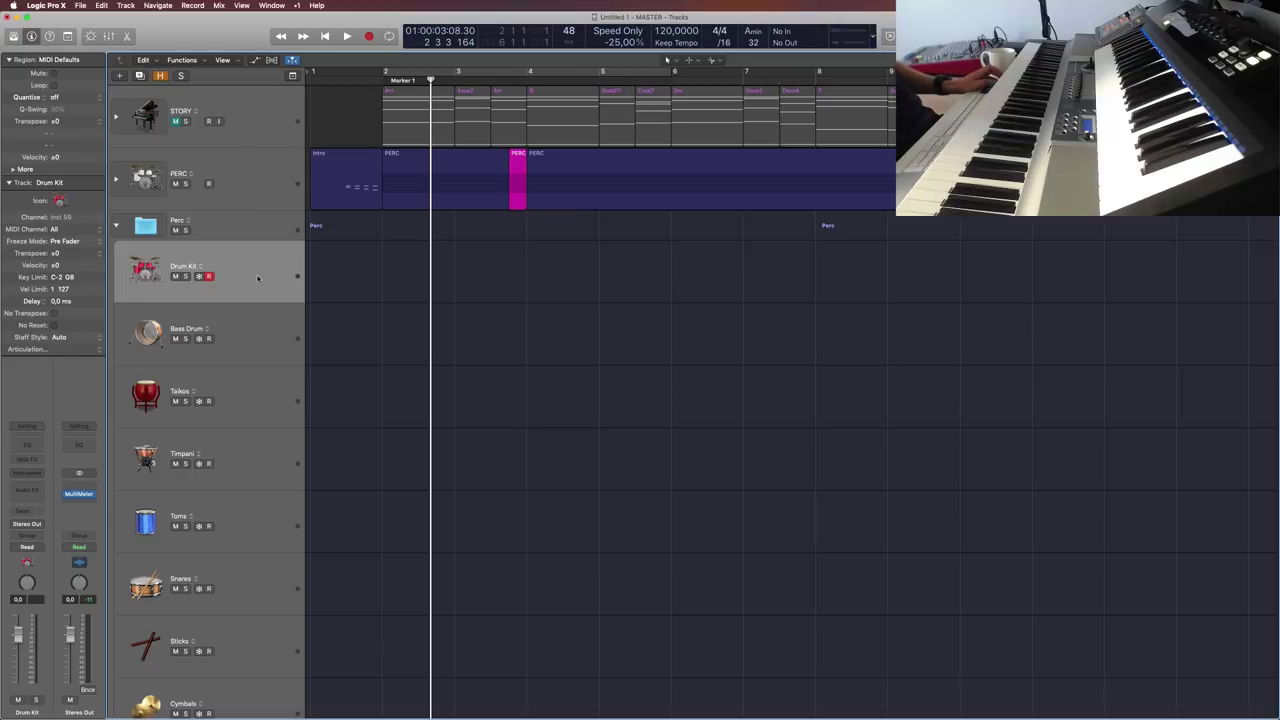
Step: Save the Drum Kit track's patch as "Drum Kit (empty)" in the 1) DRUMS folder of the instrument patches
key("y")
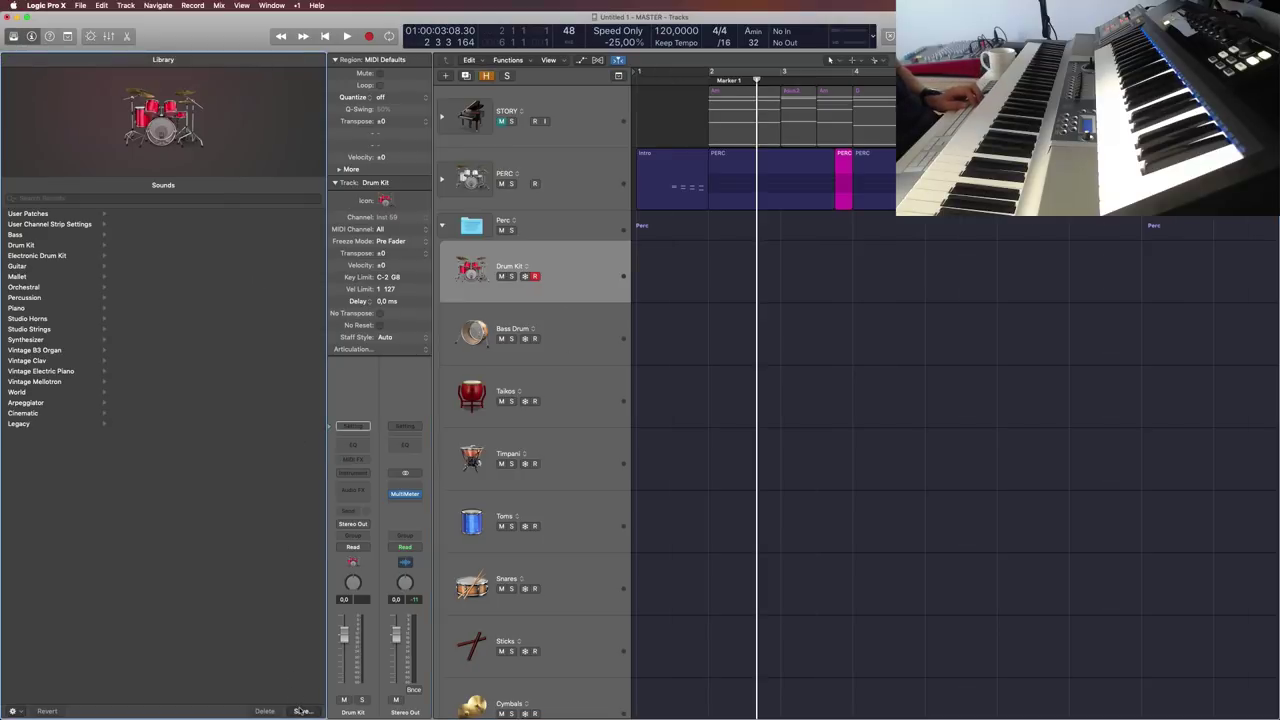
left_click(302, 711)
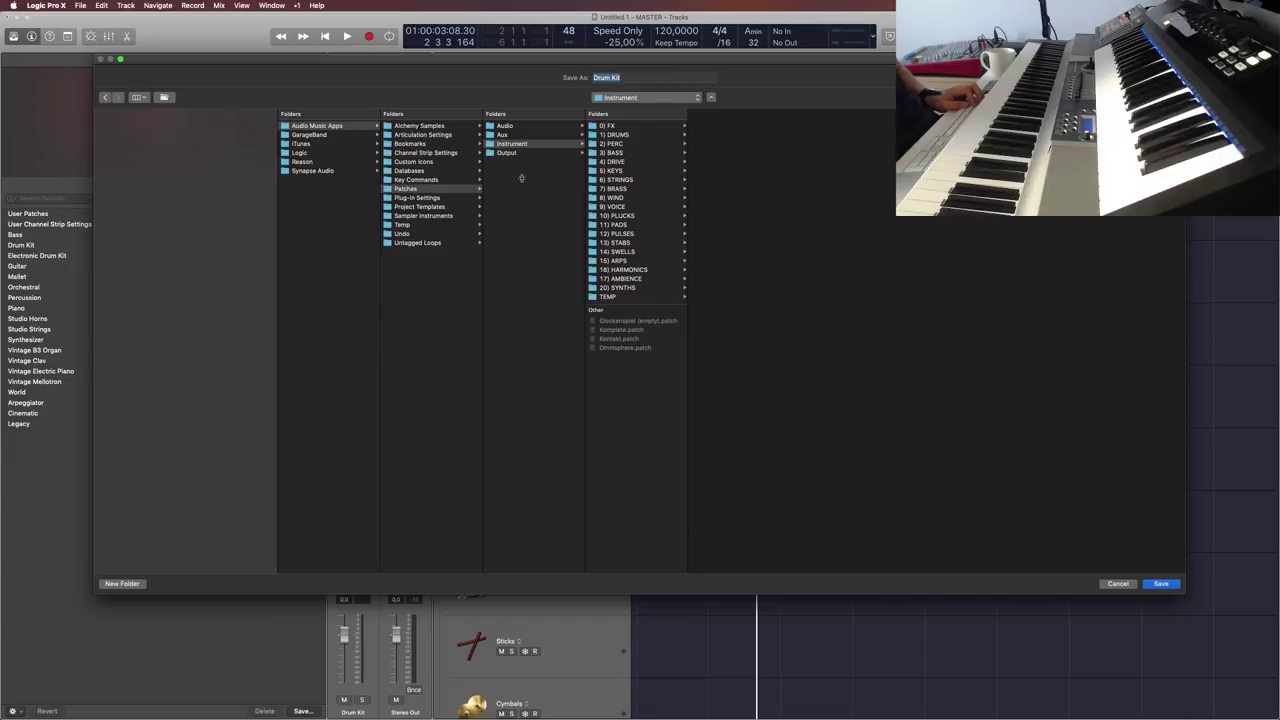
left_click(632, 145)
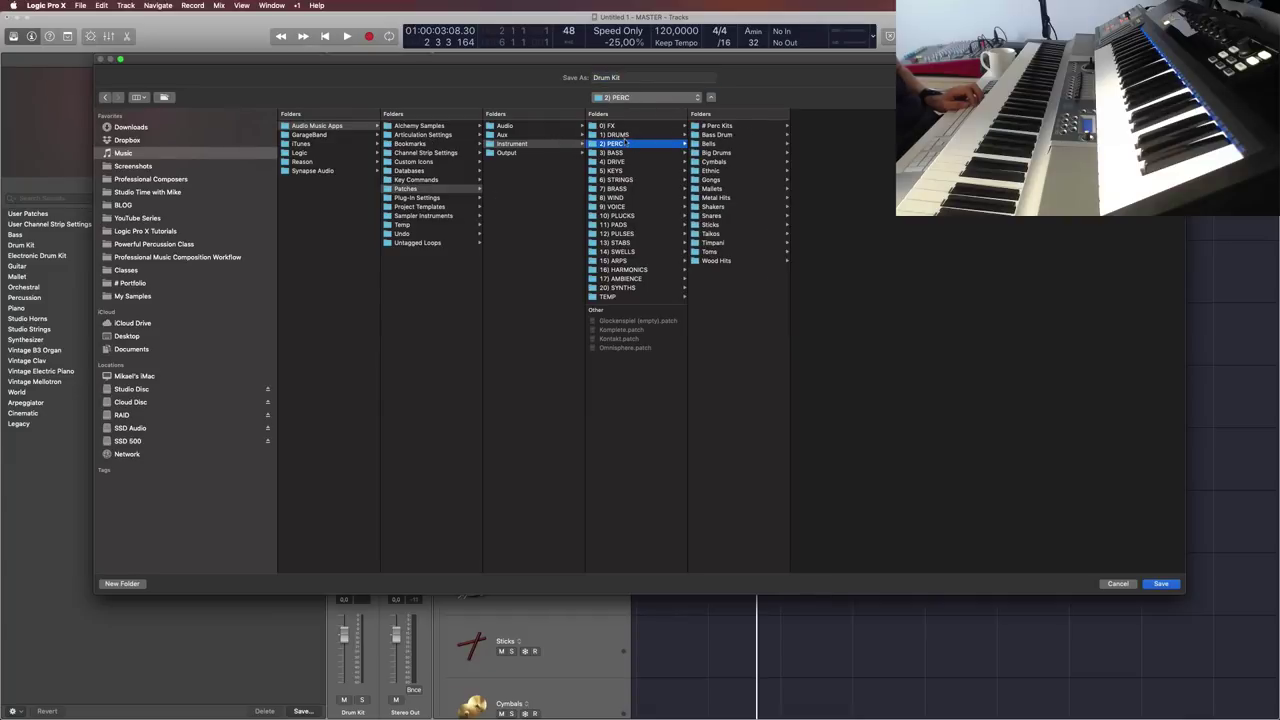
left_click(640, 134)
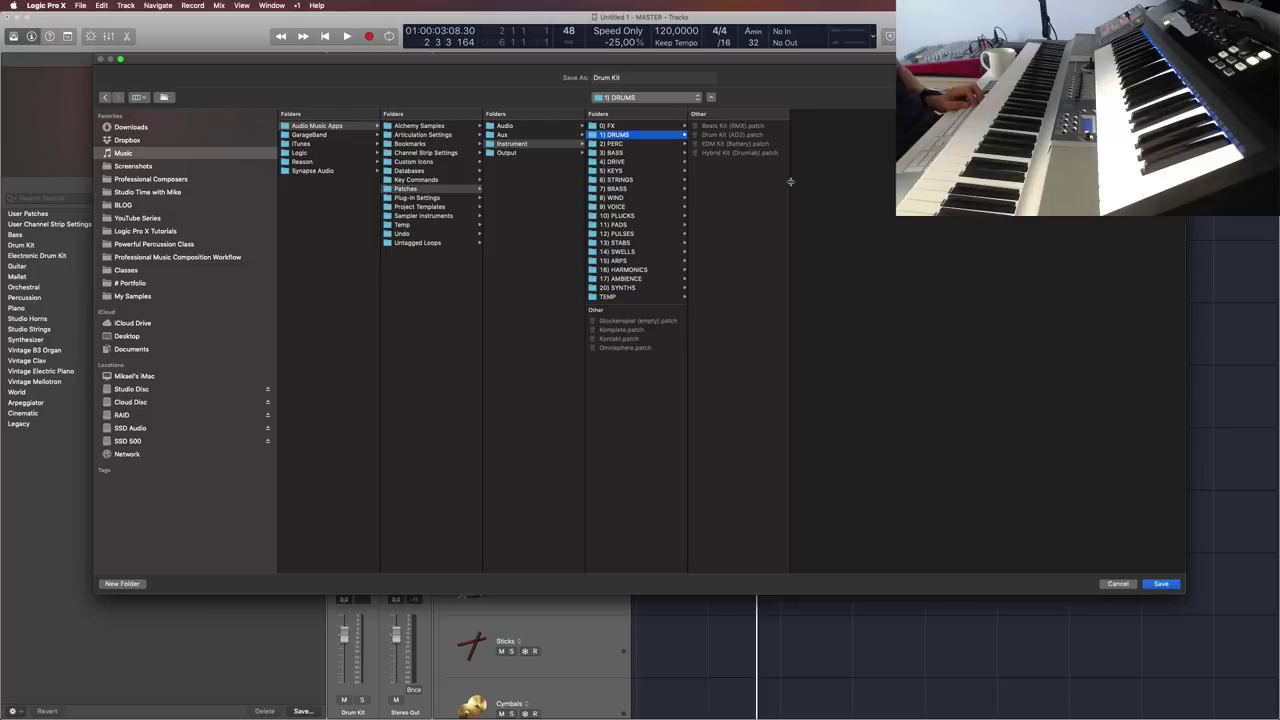
left_click_drag(790, 182, 888, 187)
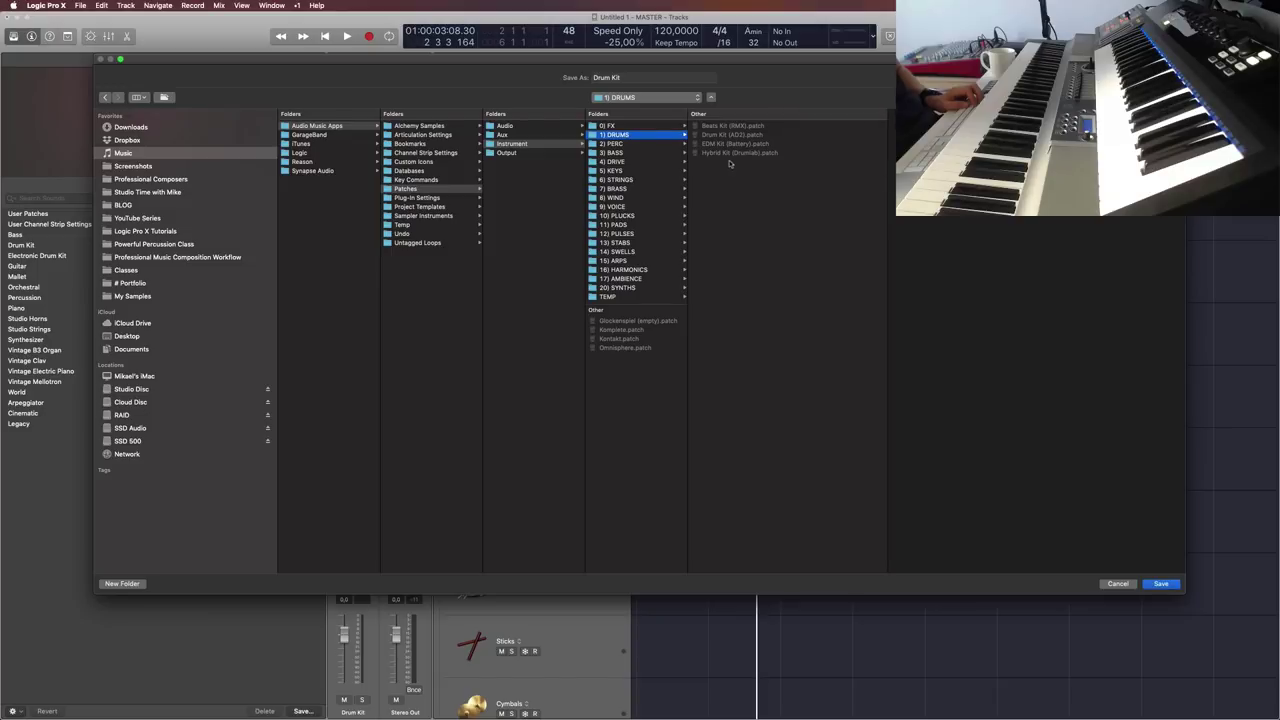
left_click(638, 78)
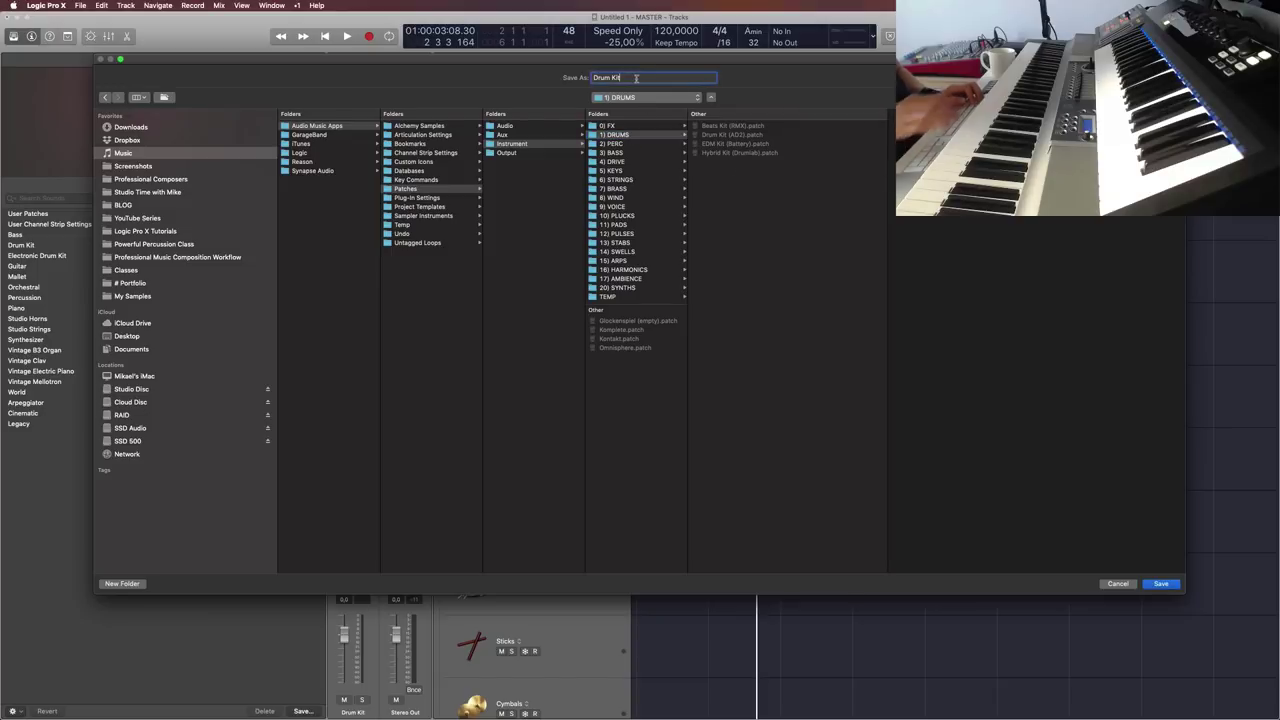
type("(empty)")
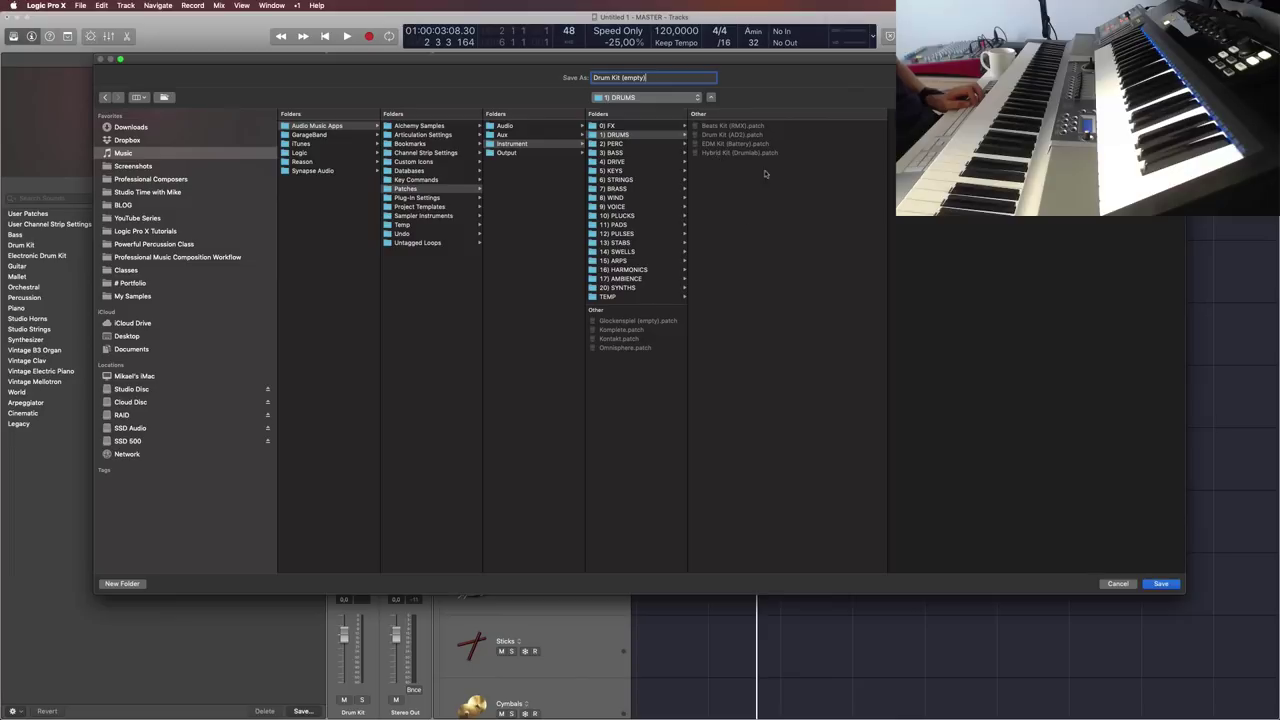
left_click(1162, 584)
Step: Switch to Finder and open Music > Audio Music Apps > Patches > Instrument
left_click(87, 686)
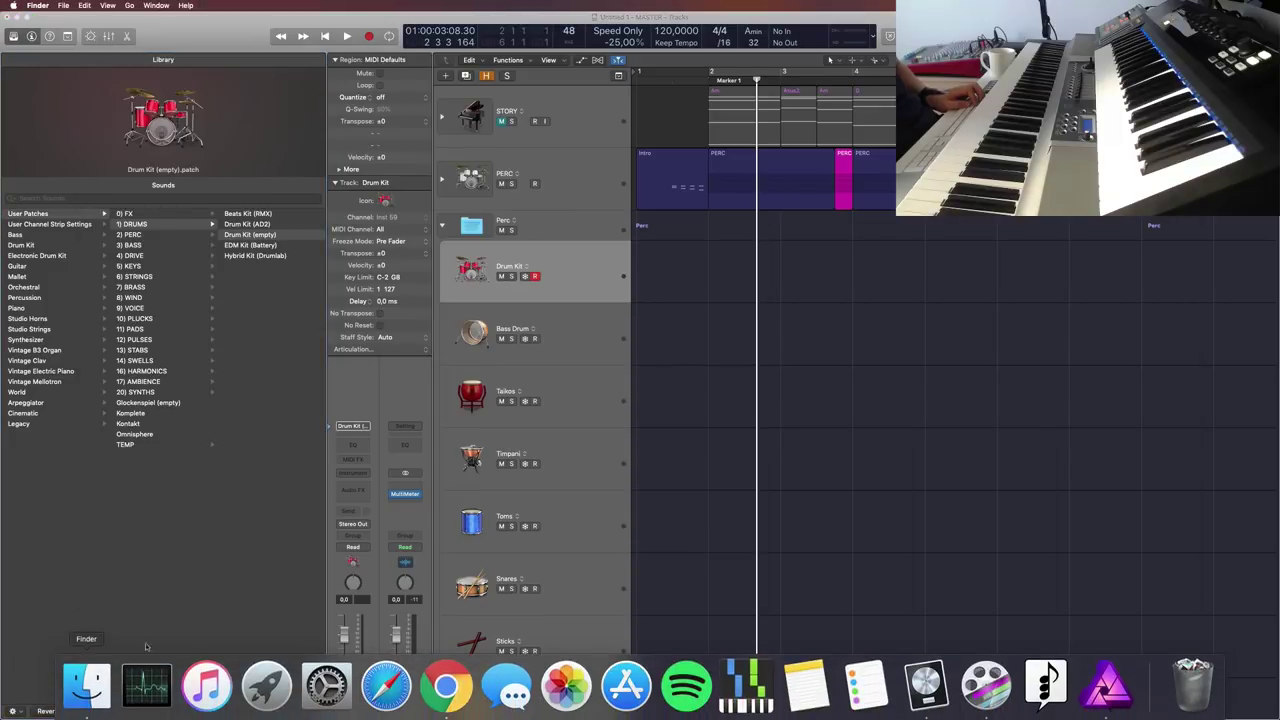
left_click_drag(257, 77, 428, 107)
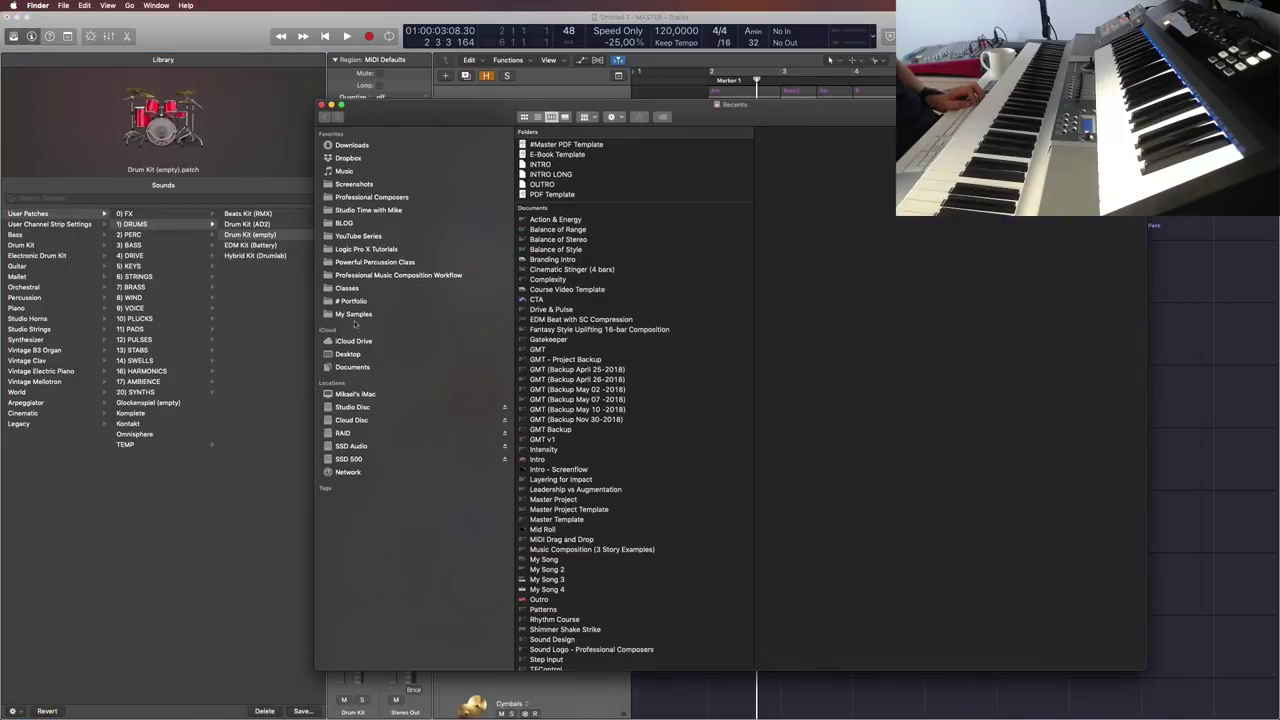
left_click(346, 171)
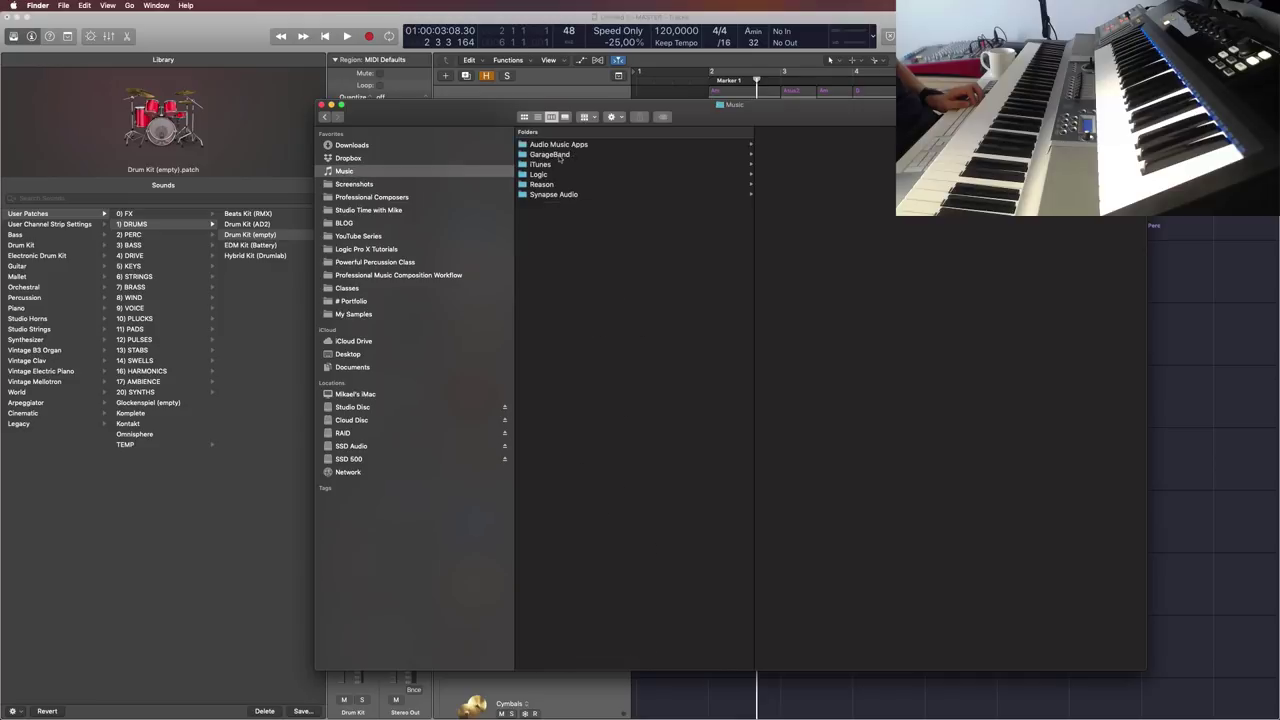
left_click(614, 147)
left_click(799, 213)
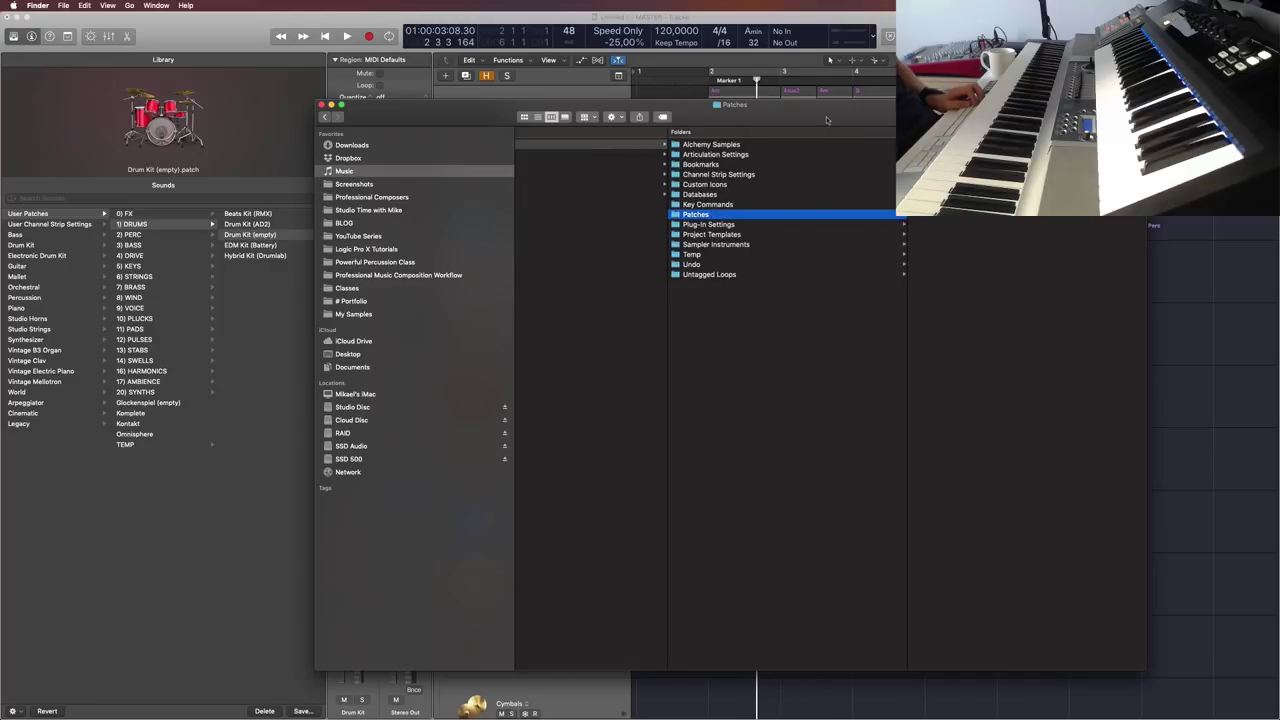
left_click_drag(834, 120, 488, 139)
left_click(593, 184)
left_click_drag(585, 140, 631, 136)
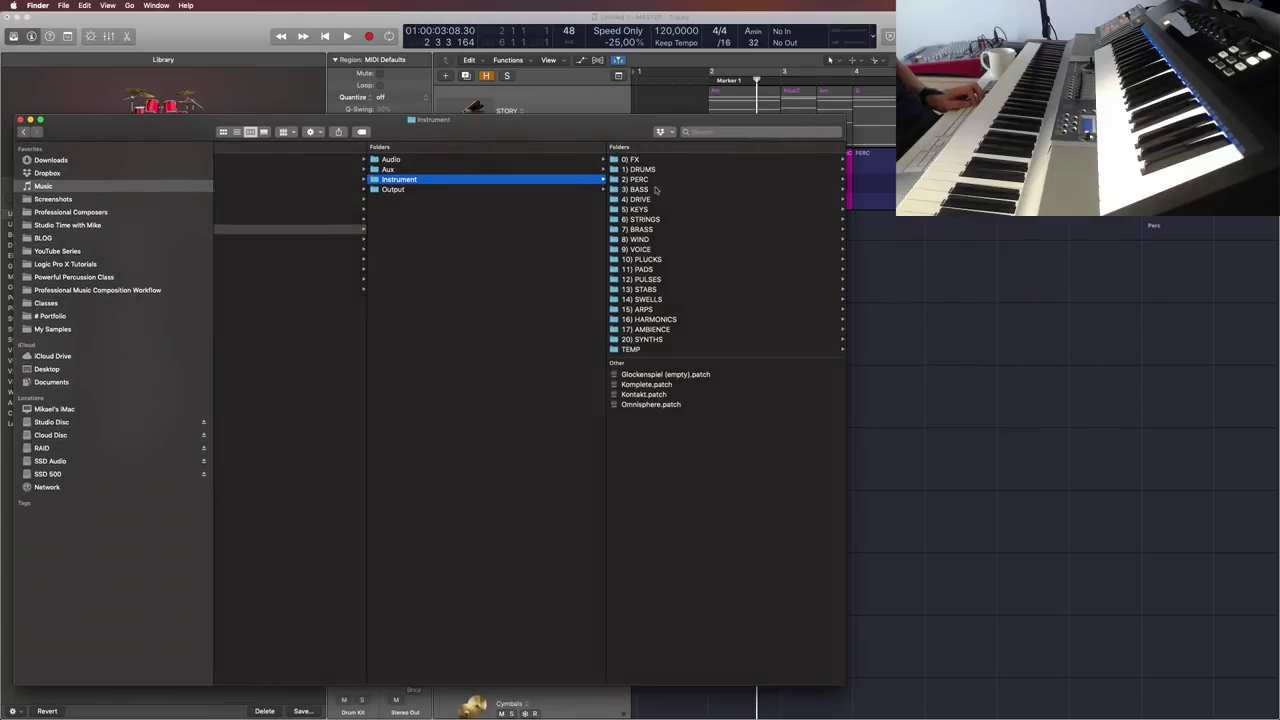
Step: Open the # Perc Kits folder inside 2) PERC and widen the Finder window to show the instrument category folders alongside it
left_click(638, 179)
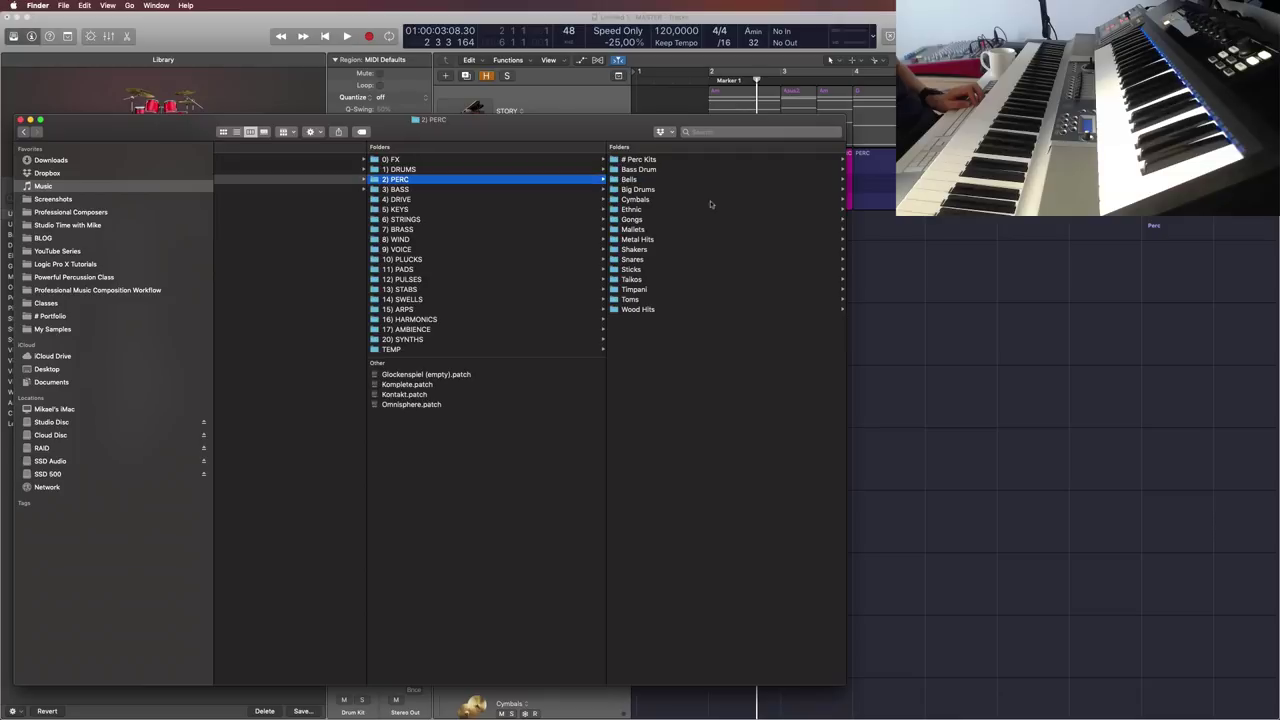
left_click(644, 163)
left_click(735, 277)
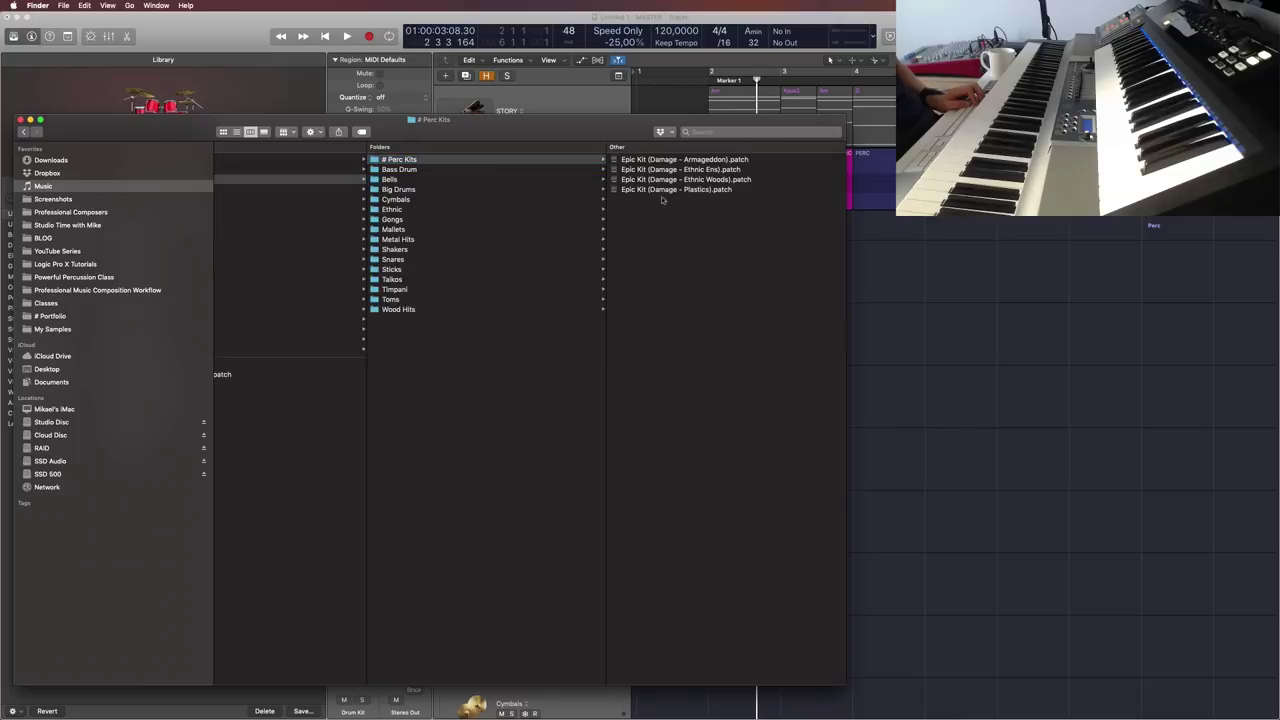
key("super+a")
left_click_drag(450, 137, 574, 141)
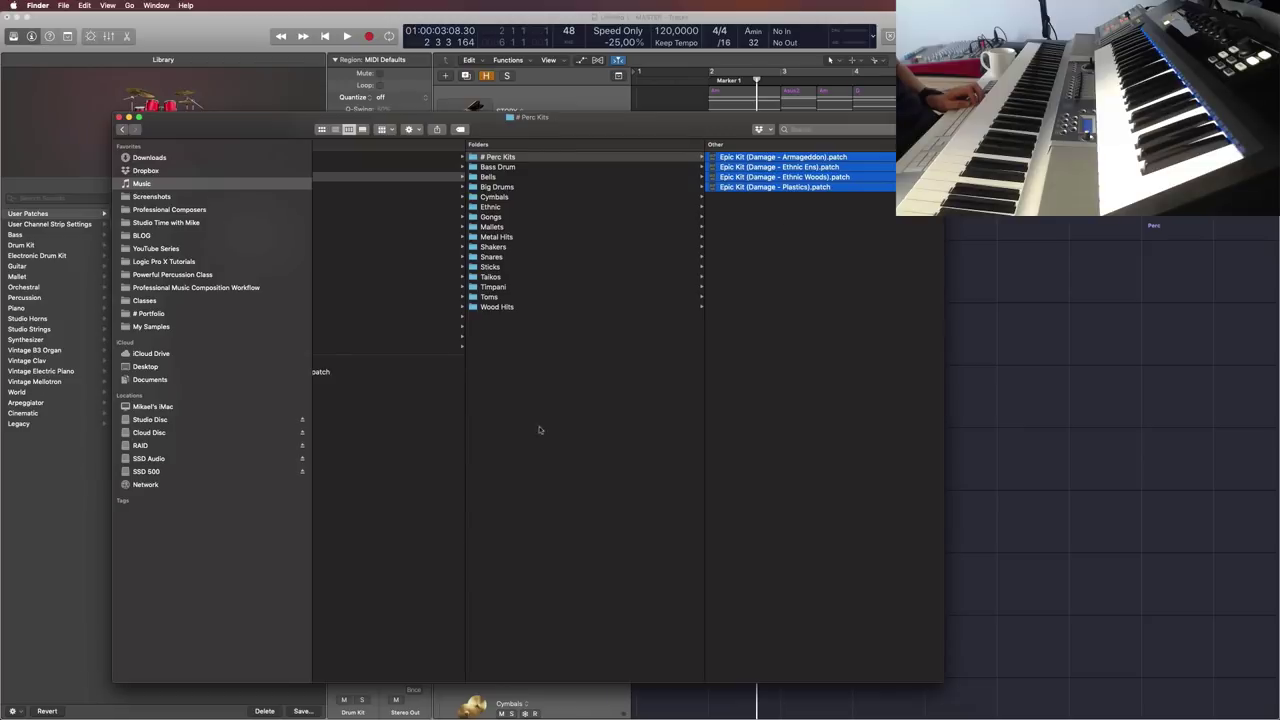
left_click_drag(464, 615, 486, 551)
left_click(838, 302)
key("super+a")
left_click_drag(780, 166, 808, 186)
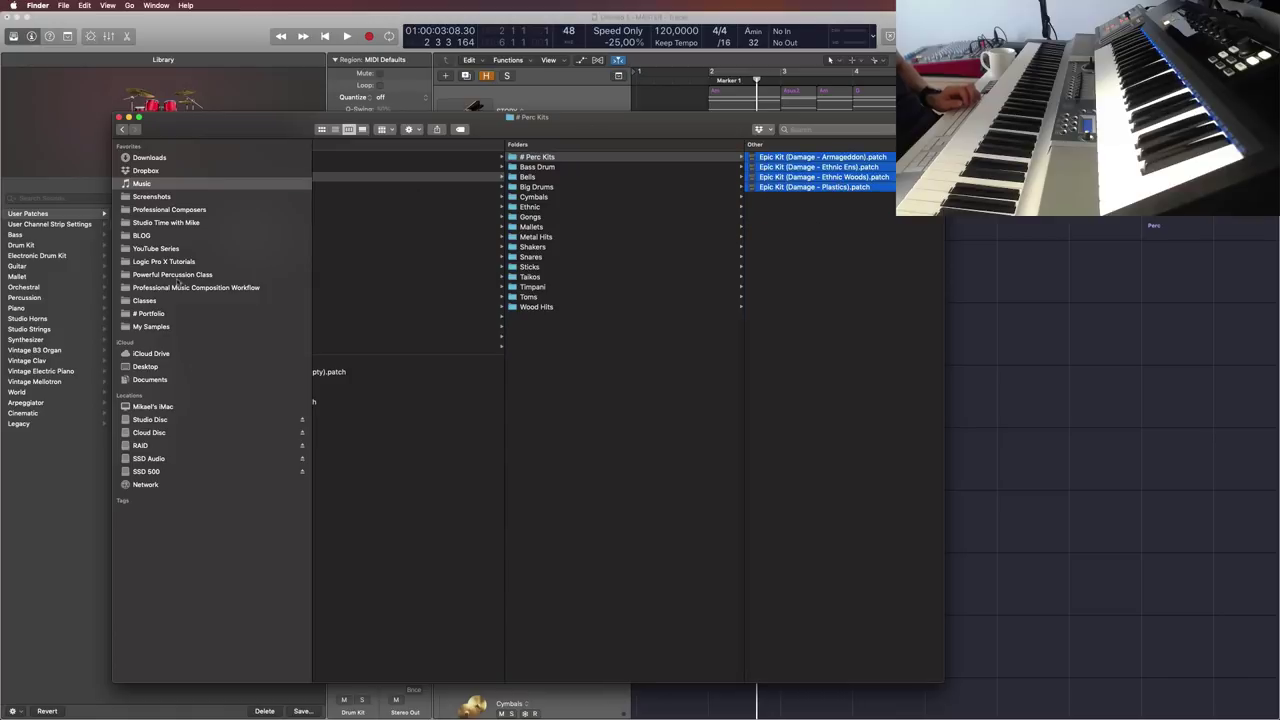
left_click_drag(937, 681, 1208, 582)
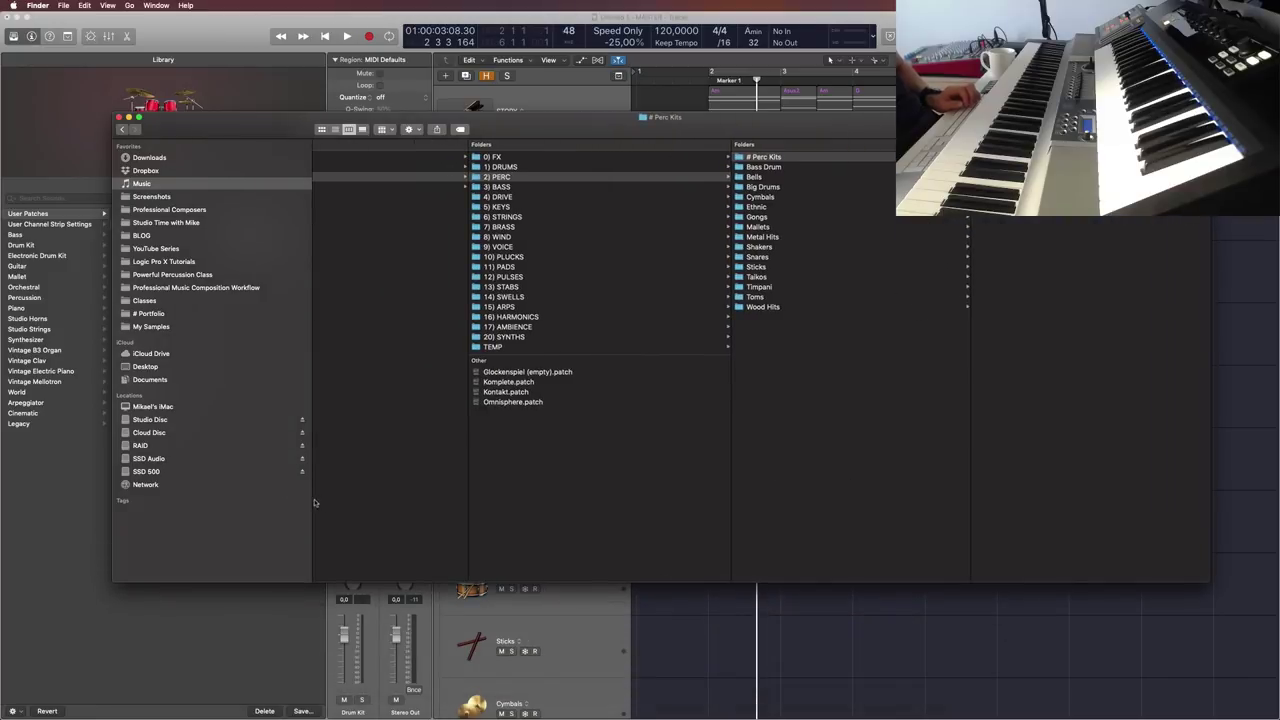
left_click_drag(311, 499, 240, 500)
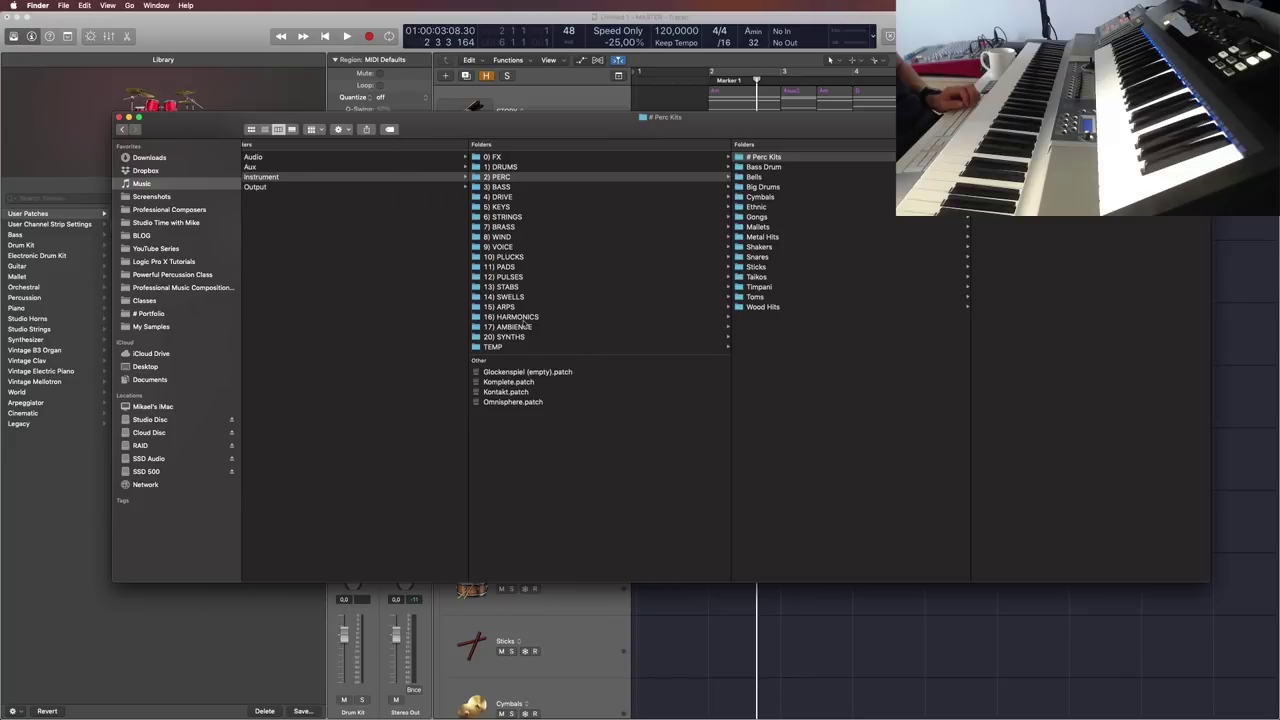
Step: Move all four Epic Kit (Damage) patches from # Perc Kits into the 1) DRUMS folder
left_click(766, 157)
left_click_drag(645, 124, 593, 78)
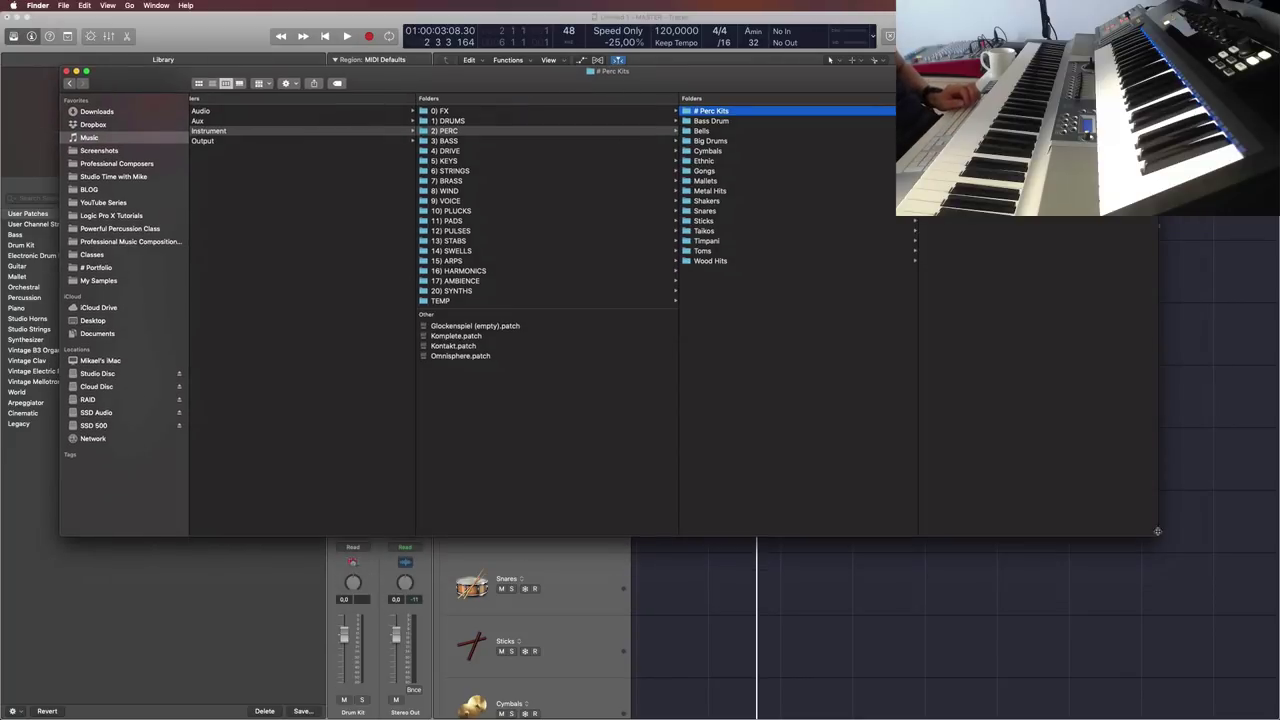
left_click_drag(1157, 538, 1253, 664)
left_click_drag(1180, 185, 557, 122)
left_click(864, 272)
Step: Delete the emptied # Perc Kits folder from 2) PERC and close the Finder window
left_click(546, 131)
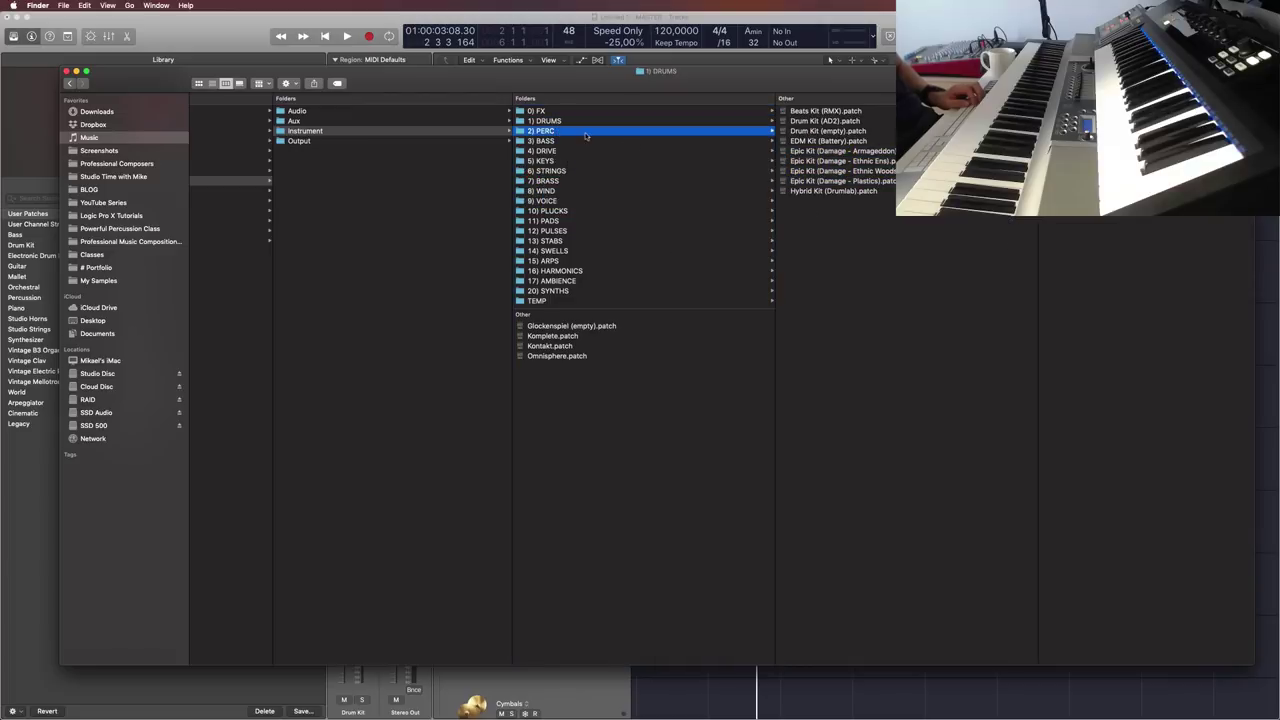
left_click(815, 113)
right_click(815, 113)
left_click(855, 129)
key("Left")
key("Up")
left_click(68, 72)
Step: Check the Drum Kit track's linked patch and the 1) DRUMS user patches in Logic Pro X's Library, hiding the Library when done
left_click(655, 295)
left_click(600, 321)
left_click(596, 266)
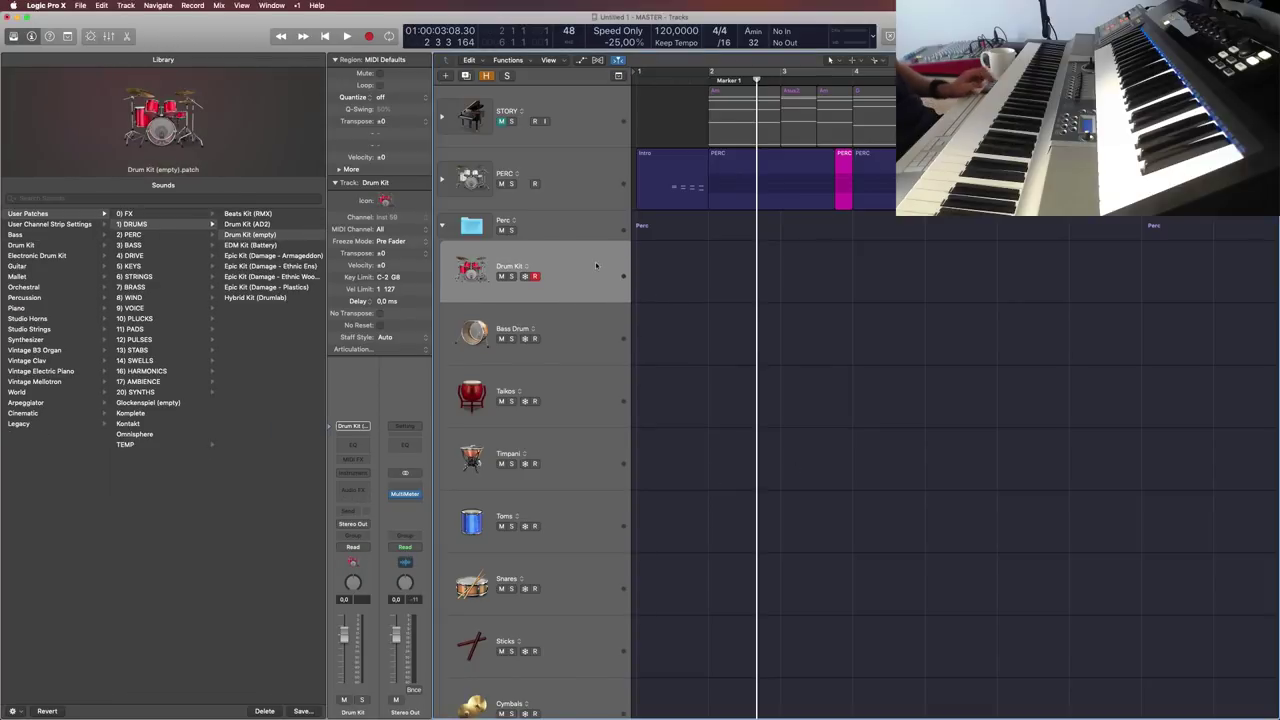
key("y")
key("y")
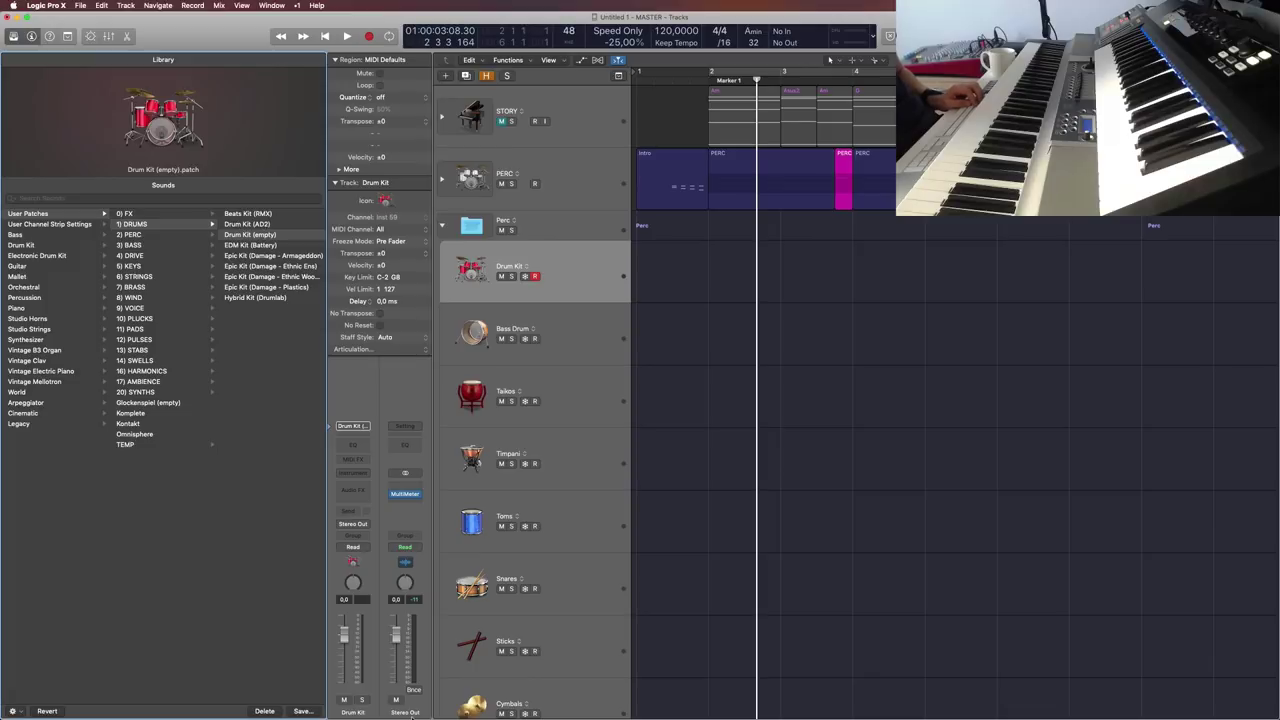
mouse_move(68, 717)
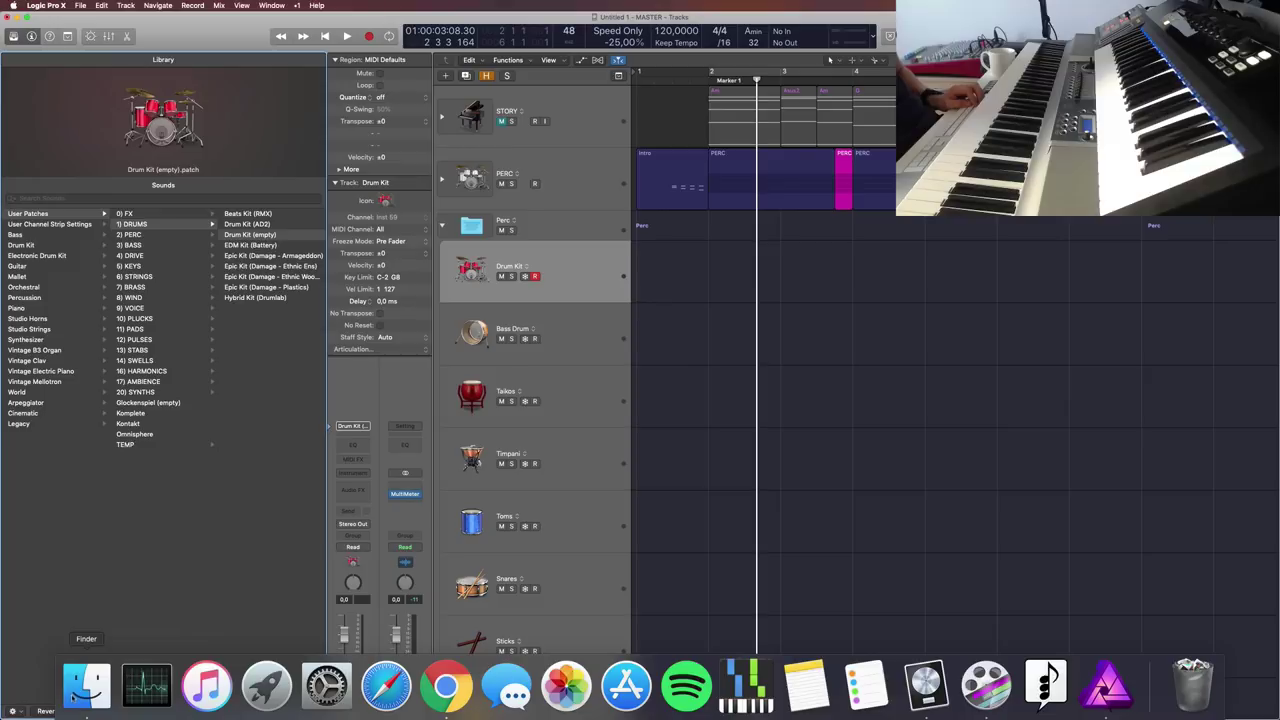
right_click(272, 237)
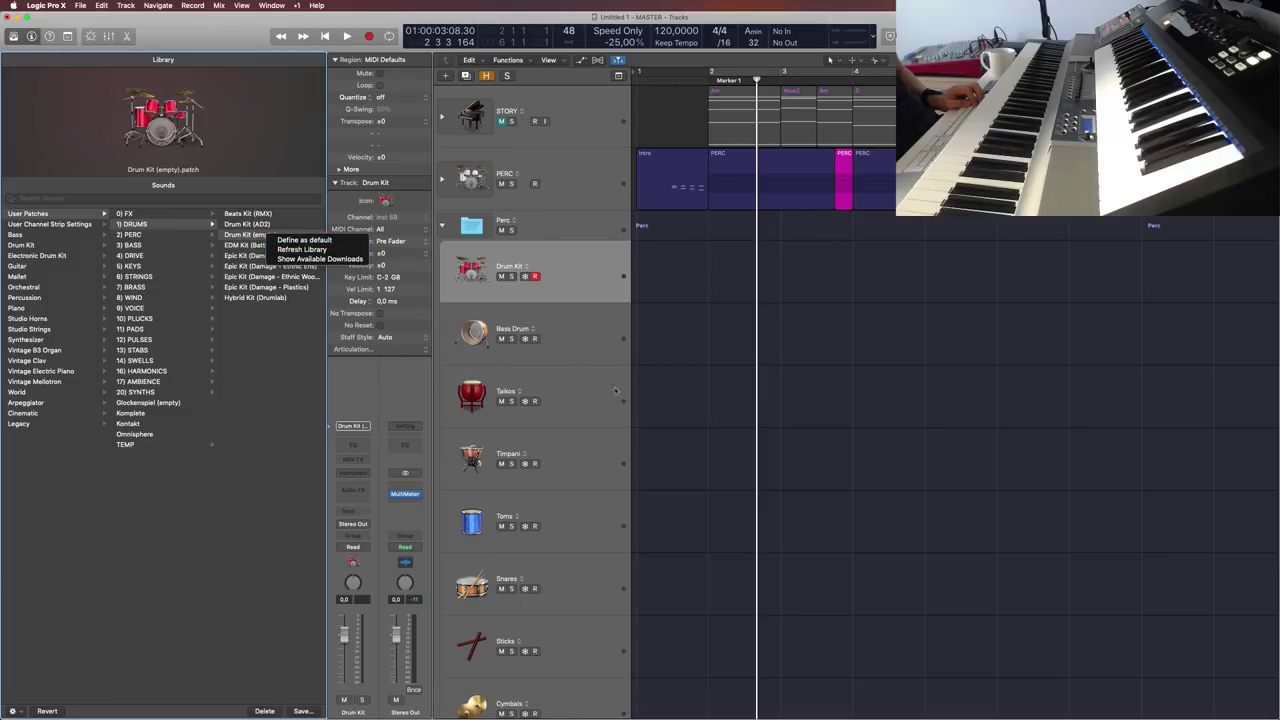
left_click(727, 395)
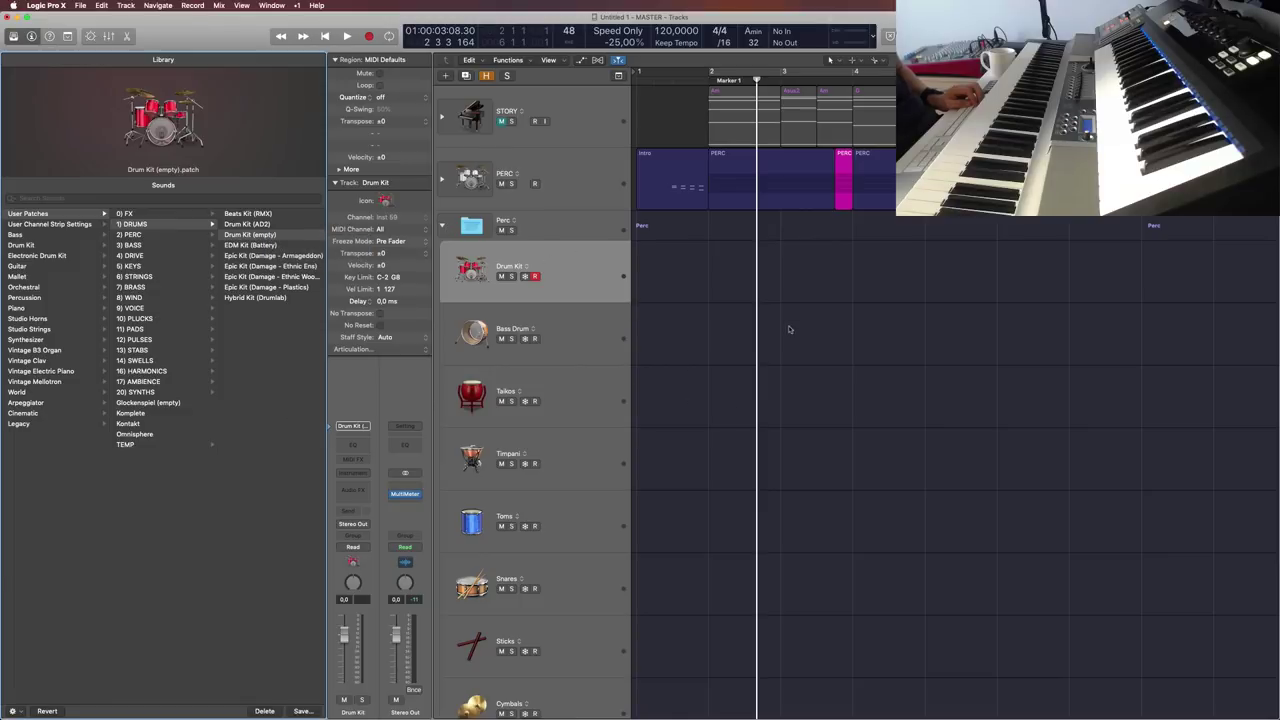
key("y")
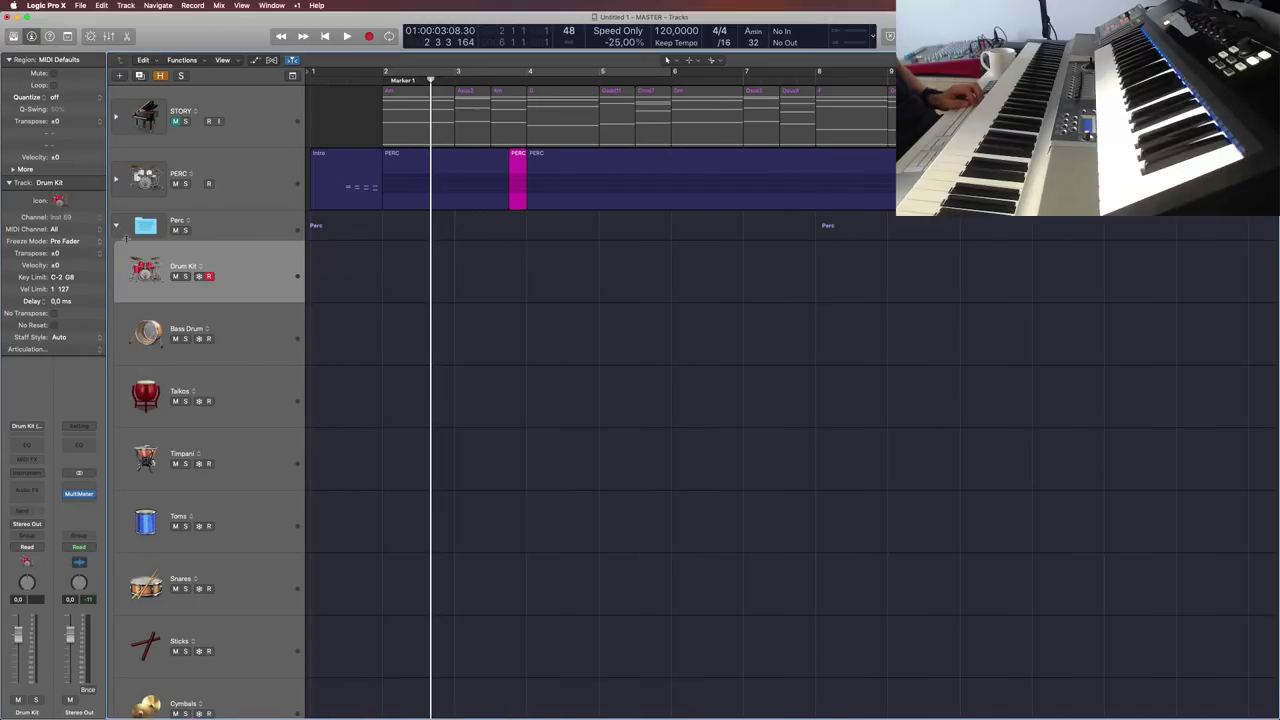
Step: Collapse the Perc folder stack and look through the remaining kit tracks of the DRUMS stack, selecting Beats Drum Kit
left_click(117, 228)
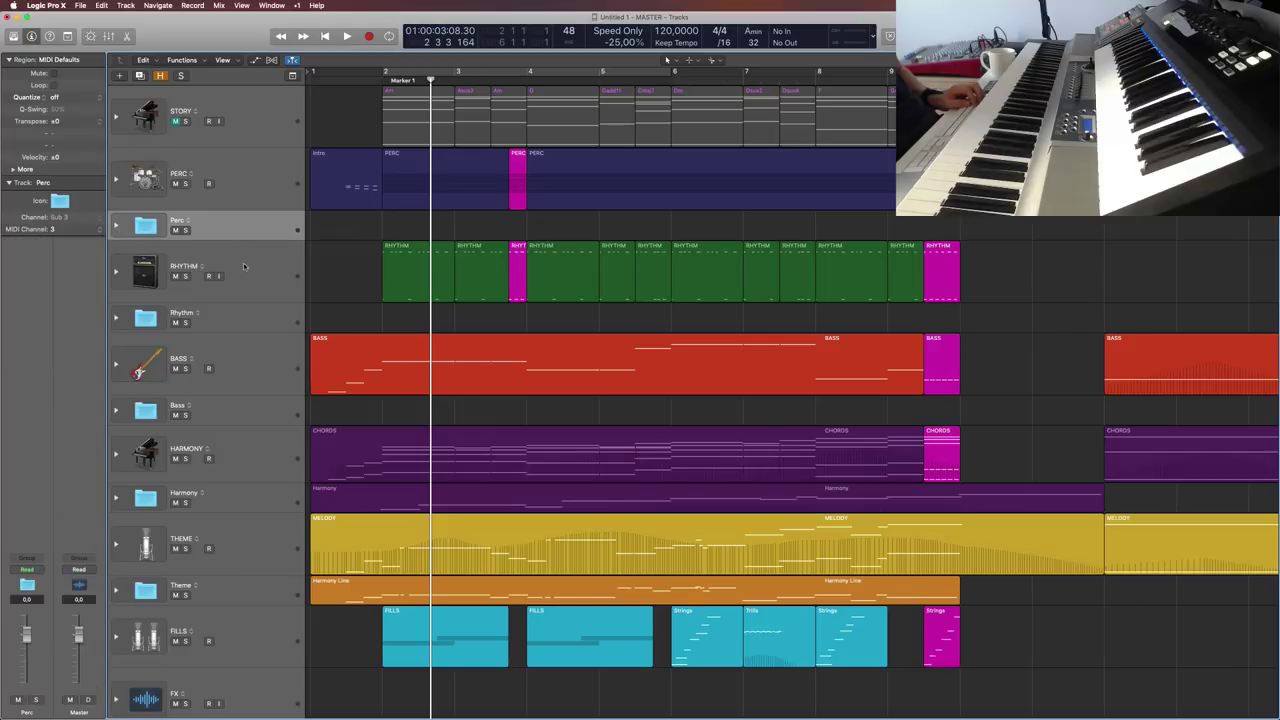
scroll(251, 266, "down", 8)
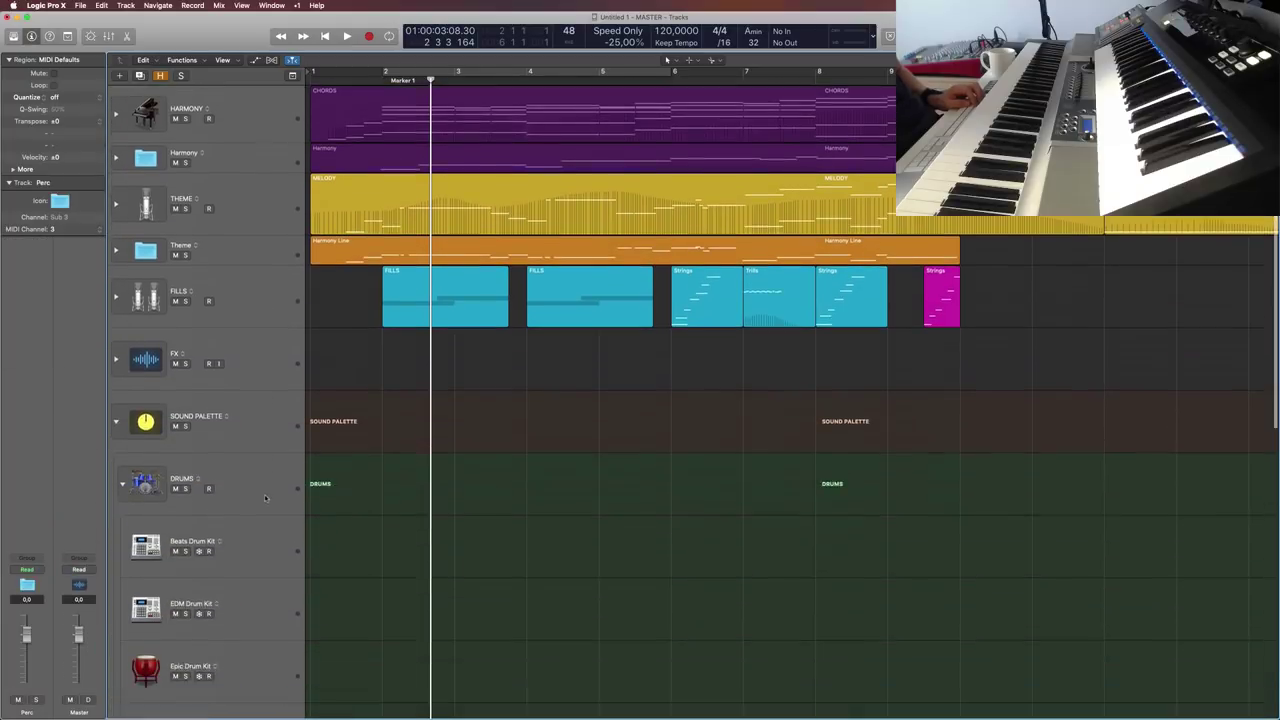
scroll(265, 498, "down", 2)
left_click(265, 495)
scroll(268, 450, "down", 4)
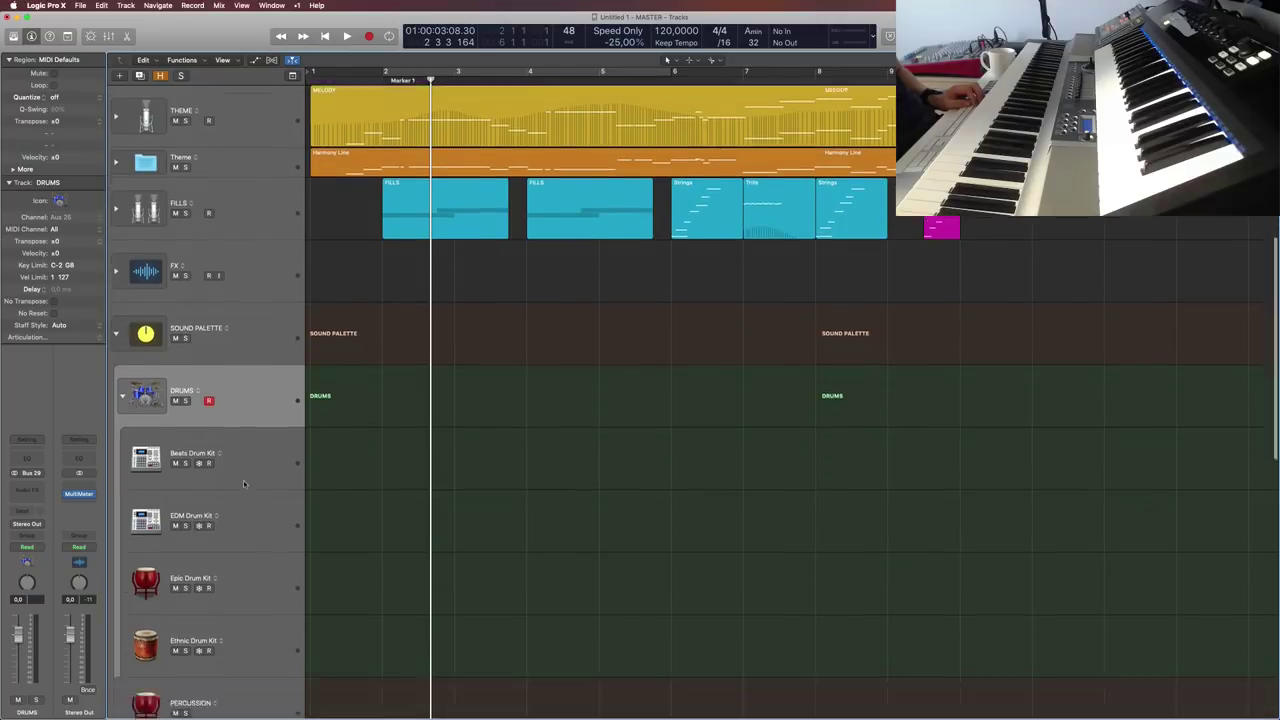
scroll(272, 418, "down", 3)
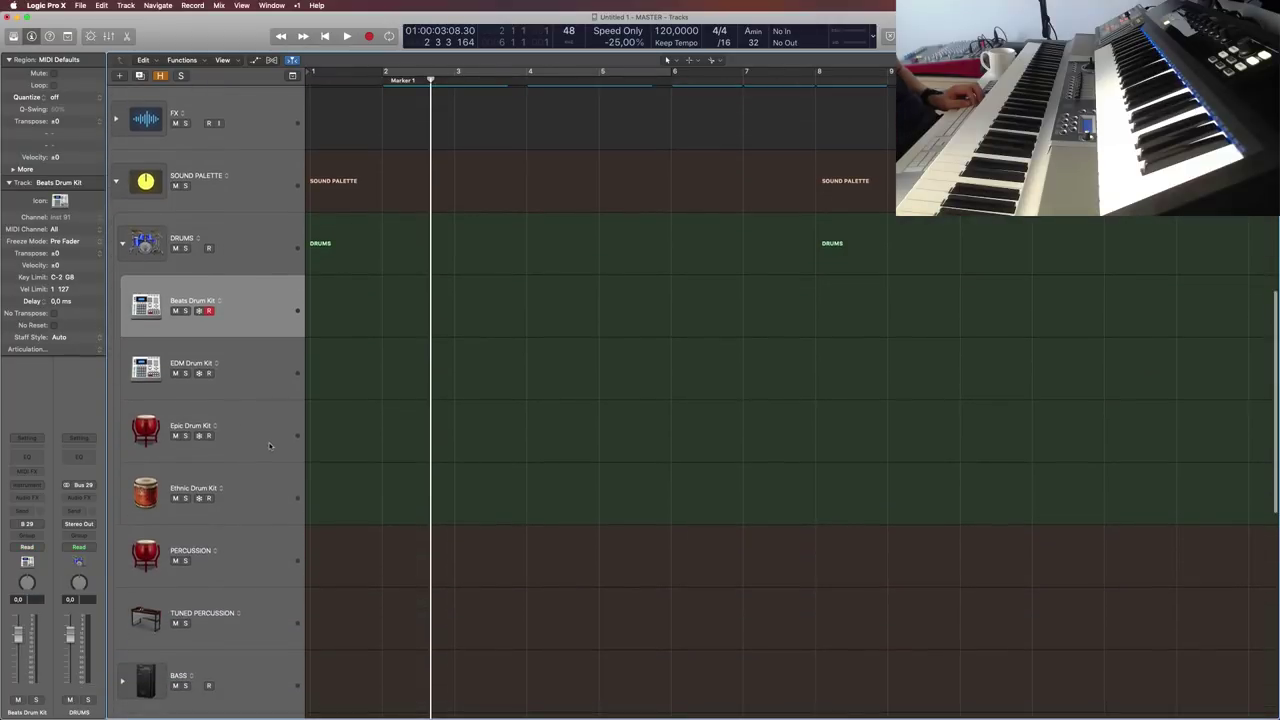
scroll(270, 440, "down", 1)
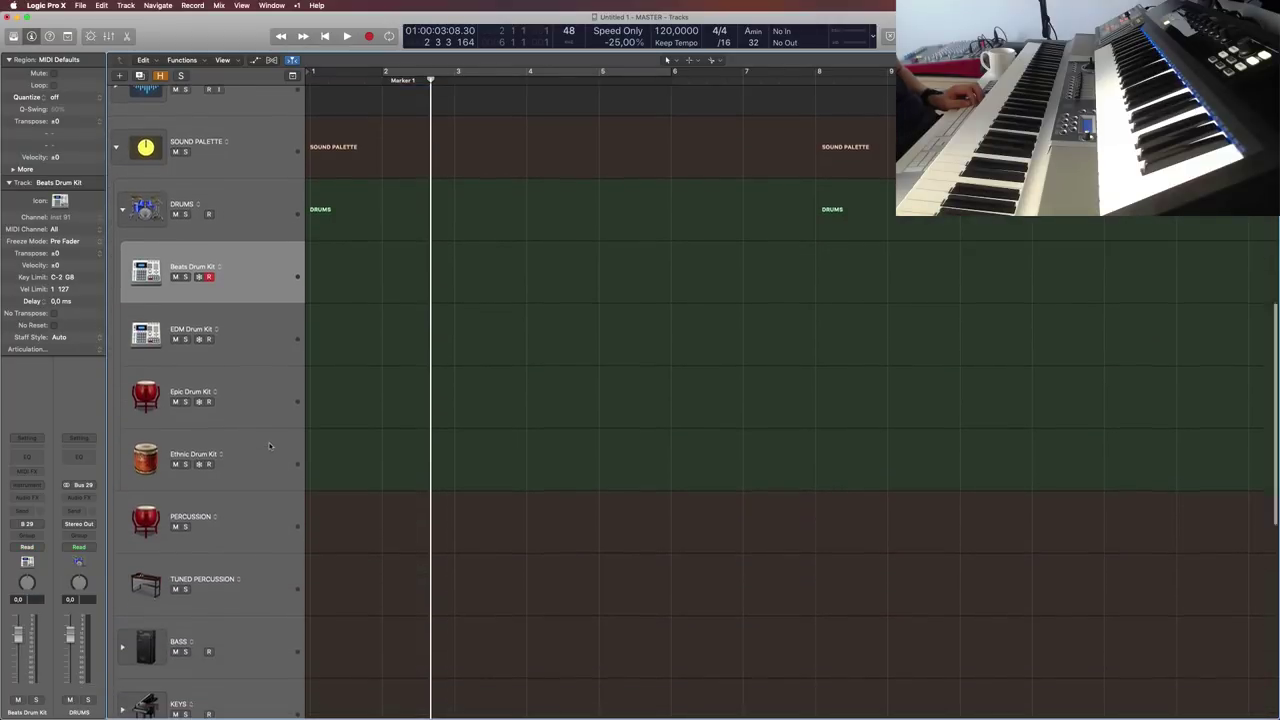
Step: Expand the sketch's Perc folder stack and open the Library on the Drum Kit track's patch
scroll(269, 446, "down", 1)
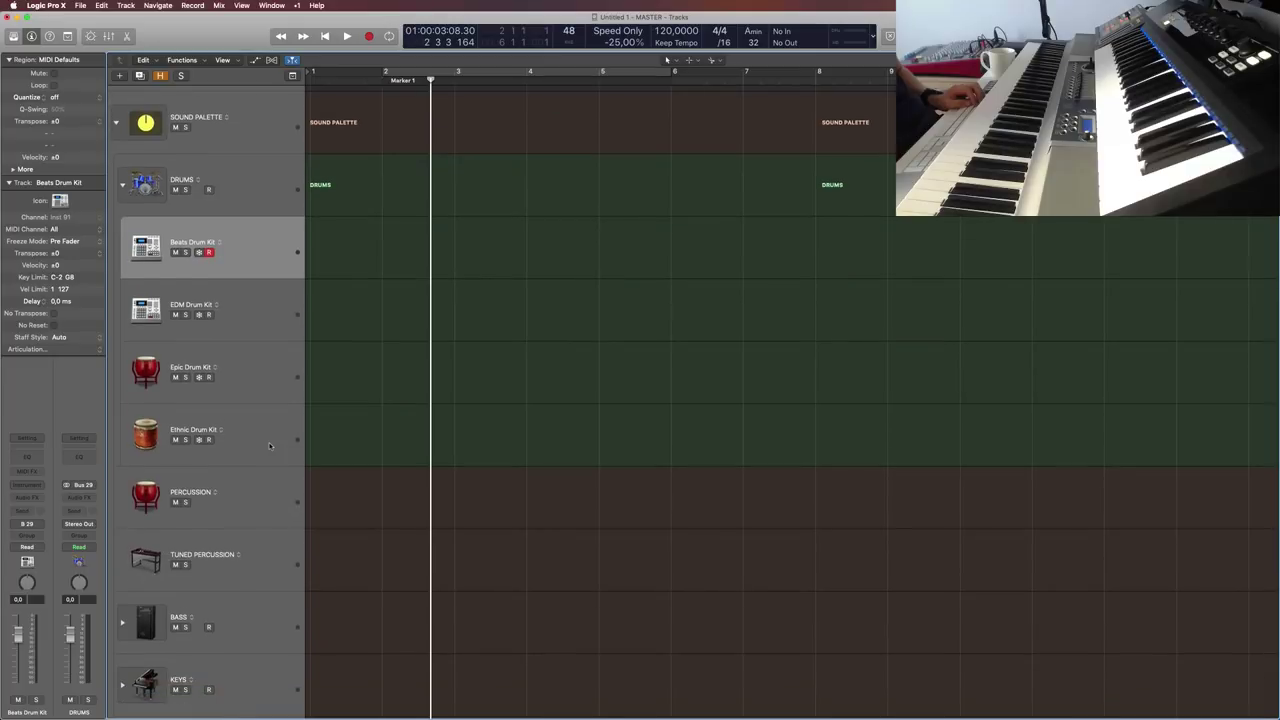
scroll(269, 446, "up", 10)
left_click(264, 231)
key("ctrl+super+Right")
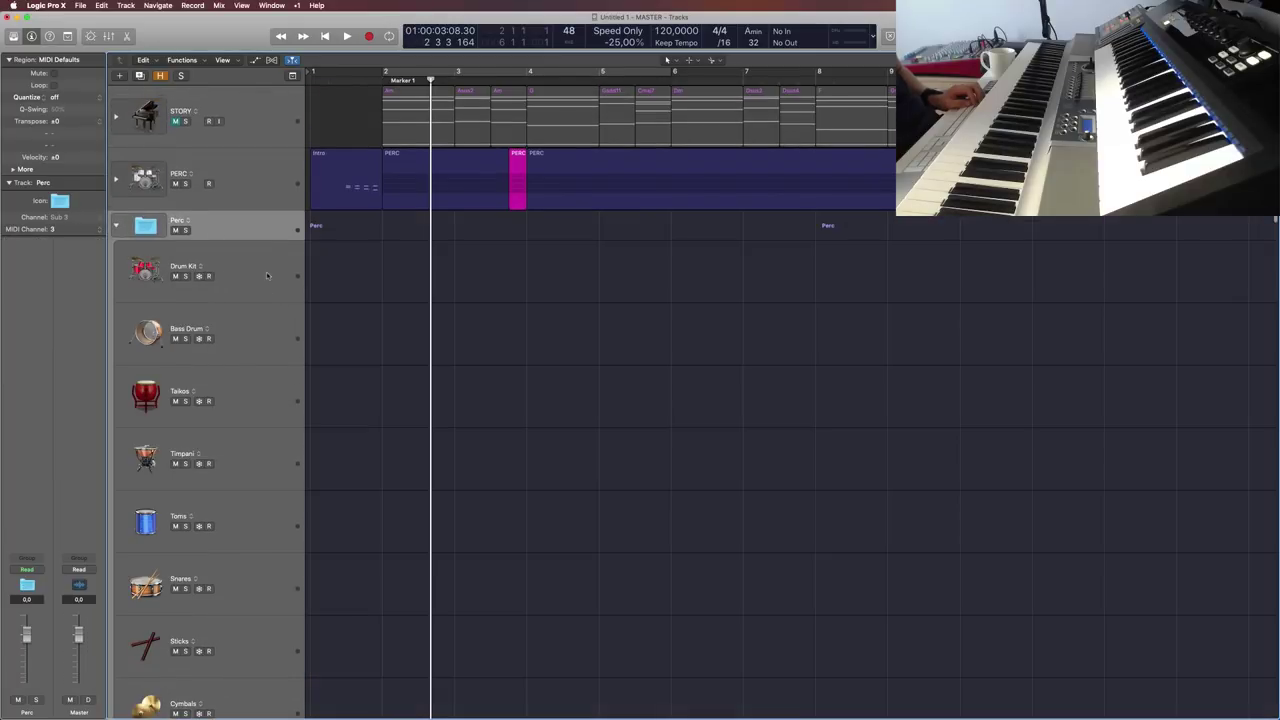
left_click(267, 276)
key("y")
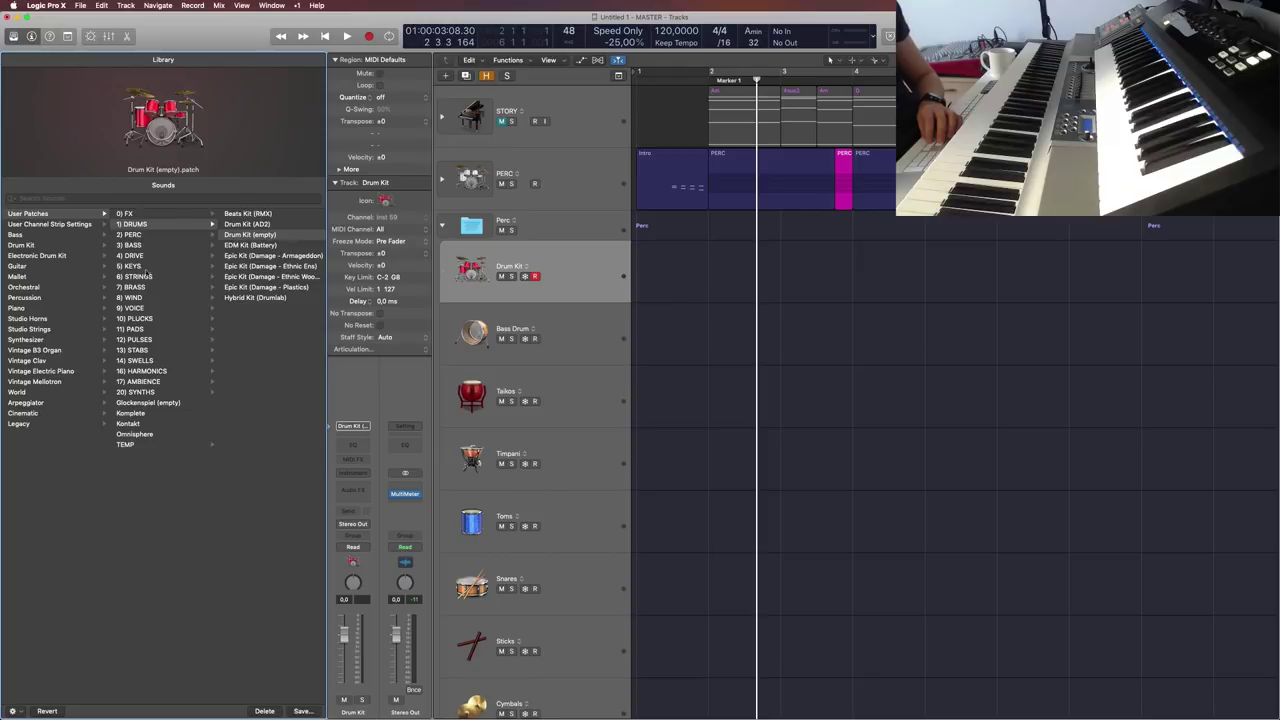
Step: Load the Beats Kit (RMX) patch on the Drum Kit track, switch back to Drum Kit (empty), and hide the Library
left_click(232, 214)
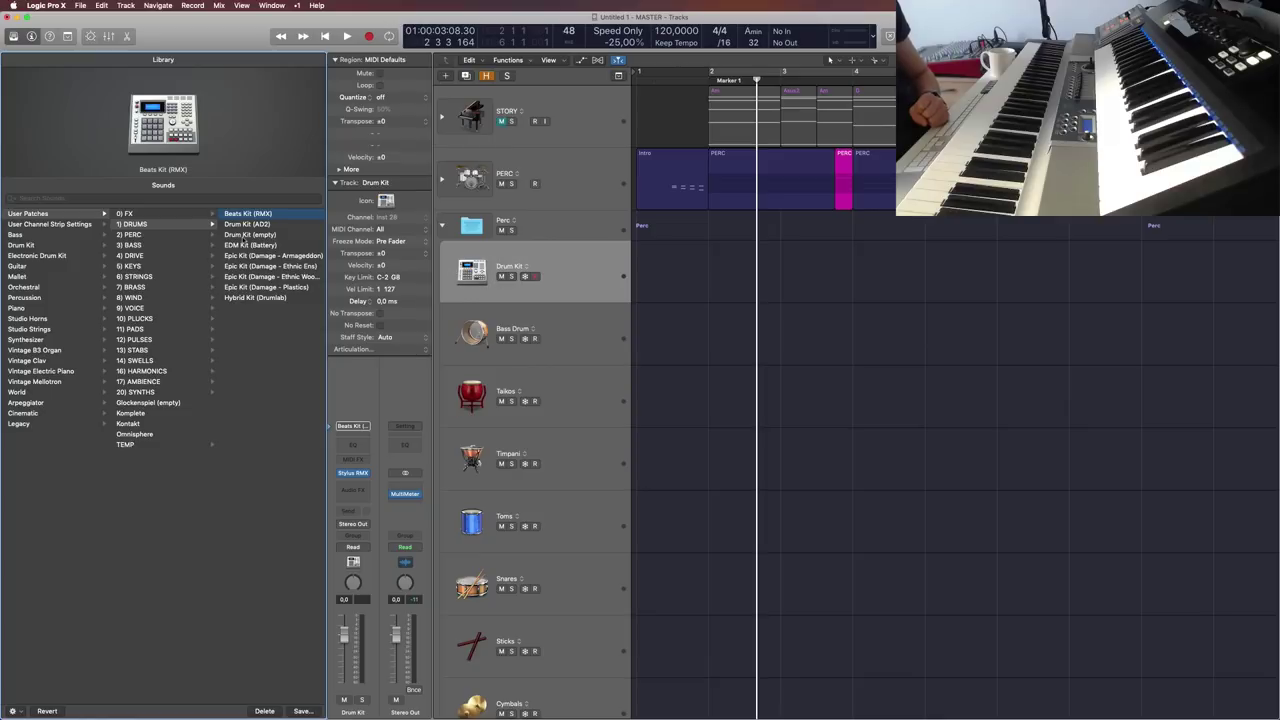
left_click(248, 235)
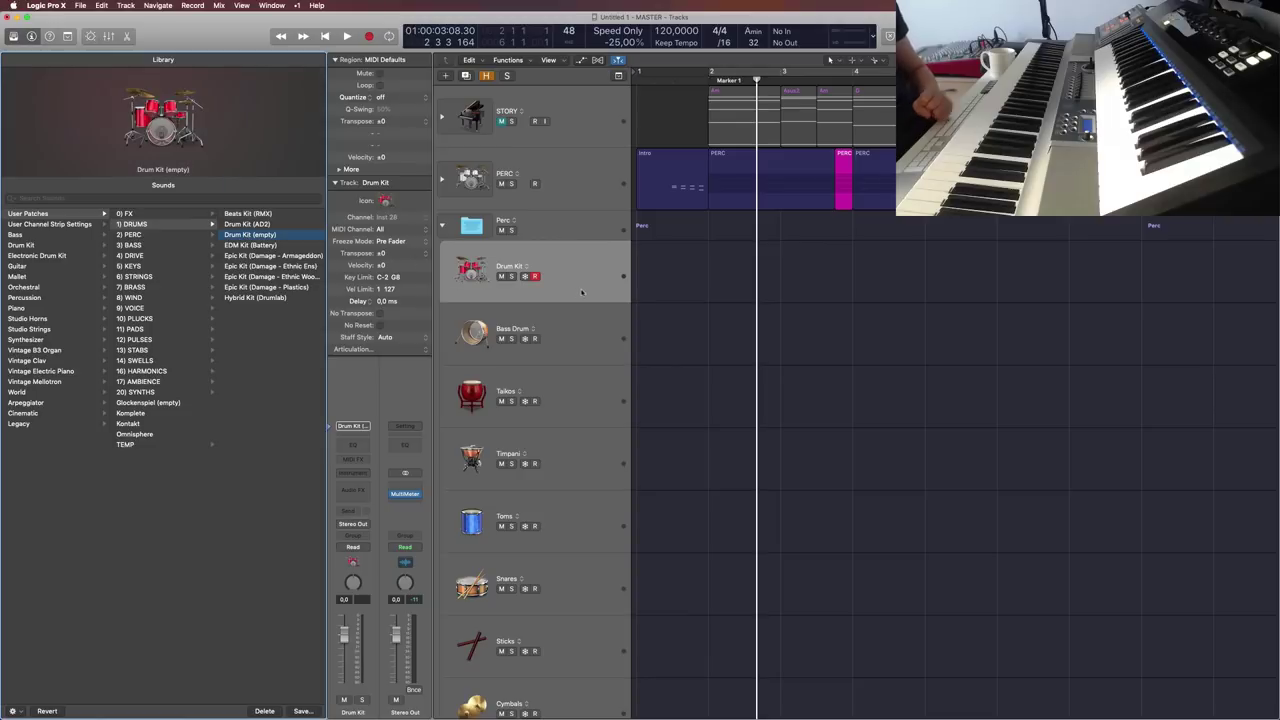
key("y")
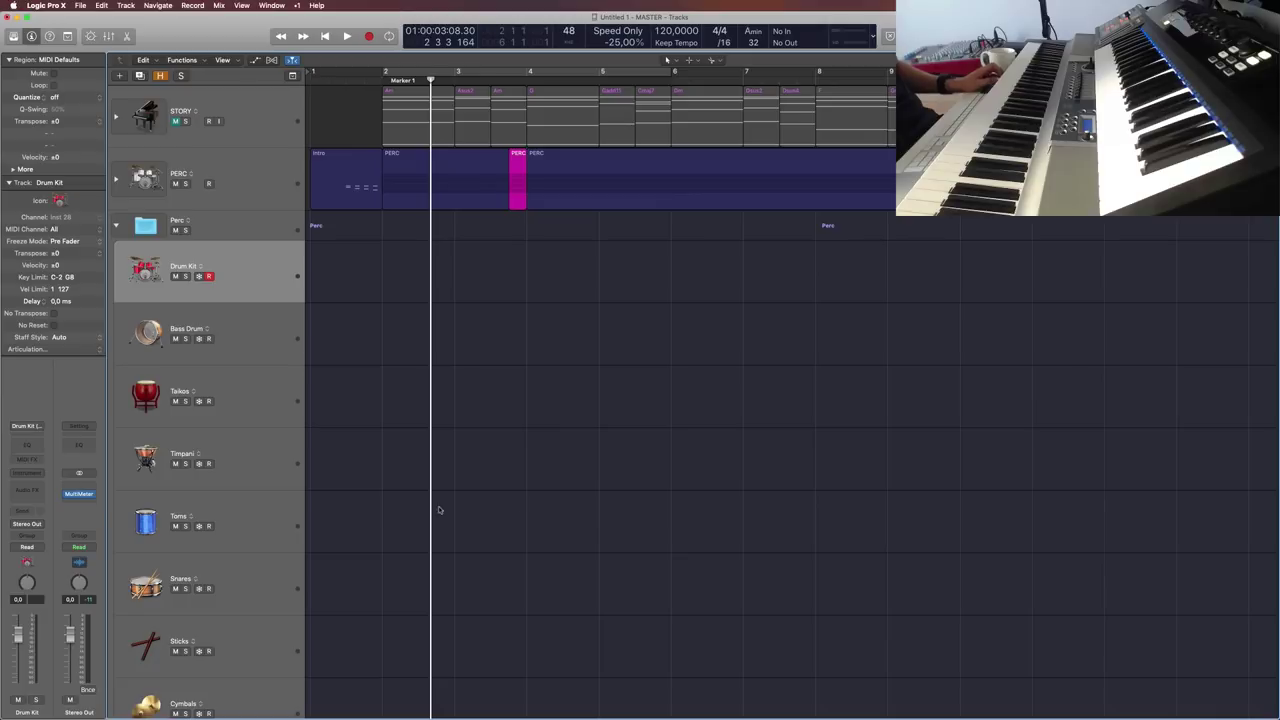
scroll(437, 494, "down", 3)
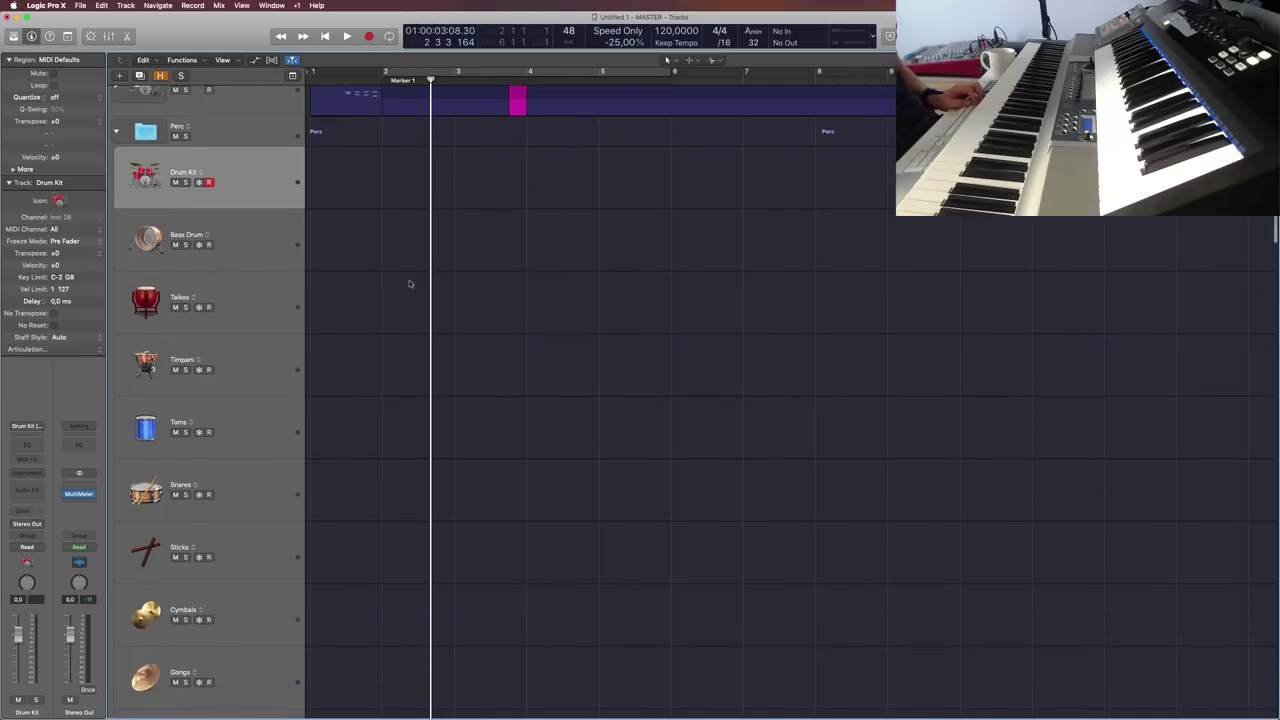
Step: Show the Library again and collapse the Perc folder stack
key("y")
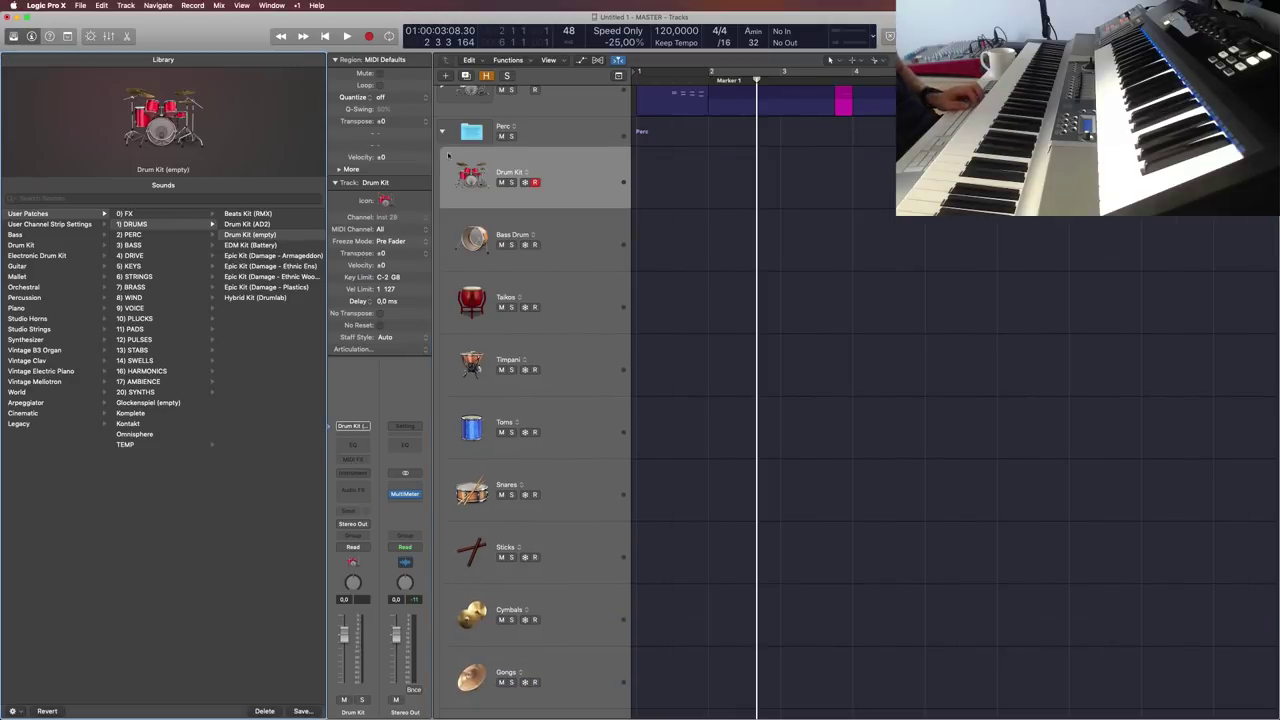
left_click(442, 132)
scroll(586, 447, "down", 10)
Step: Delete the DRUMS stack and the PERCUSSION and TUNED PERCUSSION tracks from the SOUND PALETTE
left_click(586, 321)
scroll(572, 399, "down", 3)
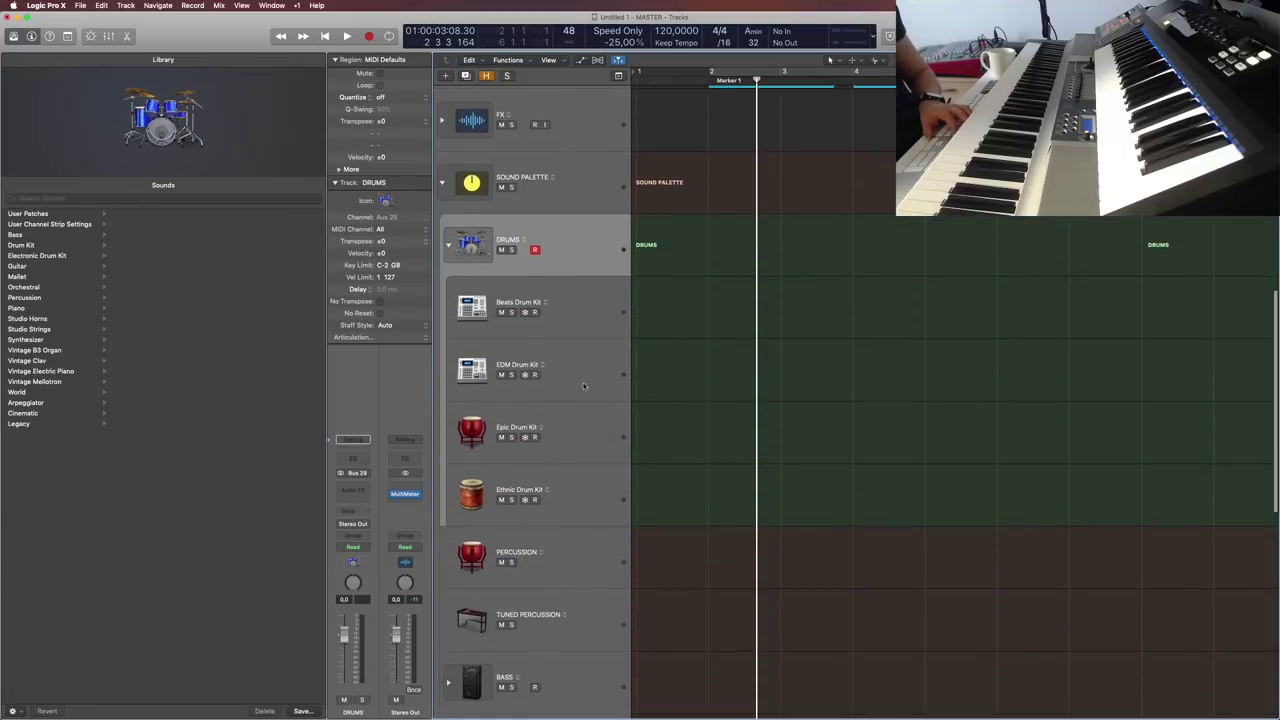
scroll(584, 386, "down", 2)
left_click(597, 277)
left_click(578, 493)
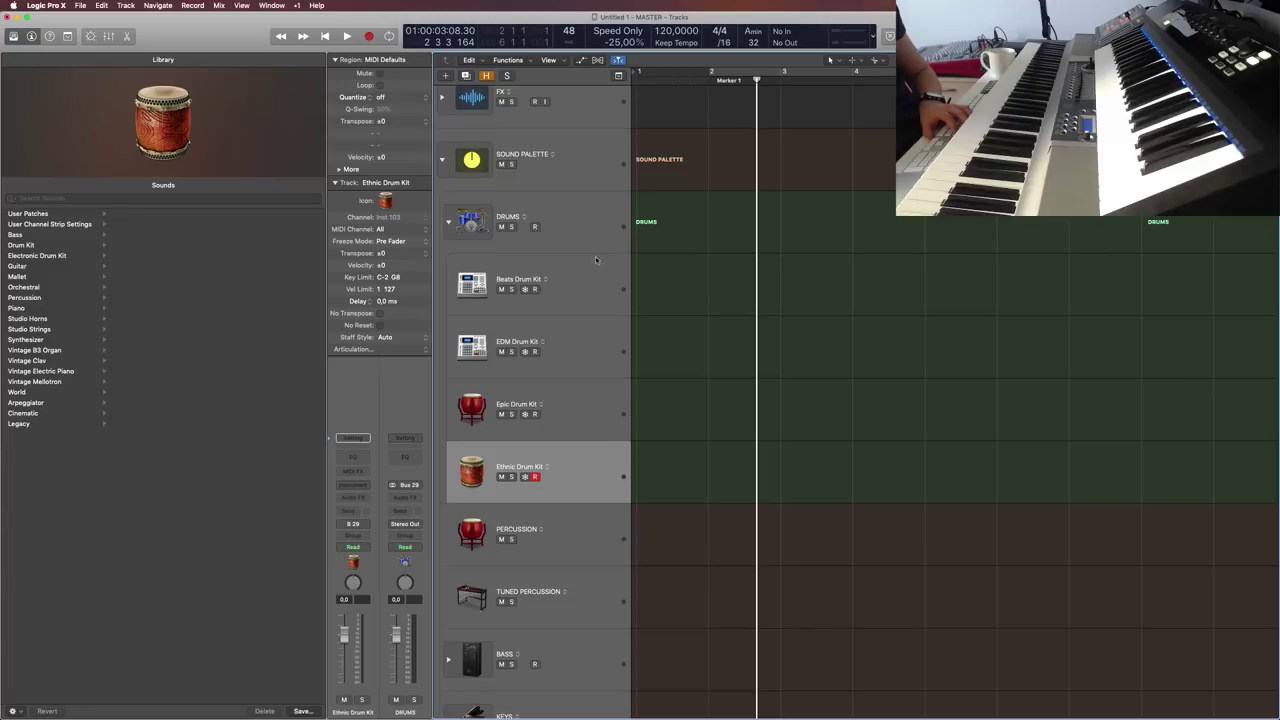
left_click(593, 234)
key("super+BackSpace")
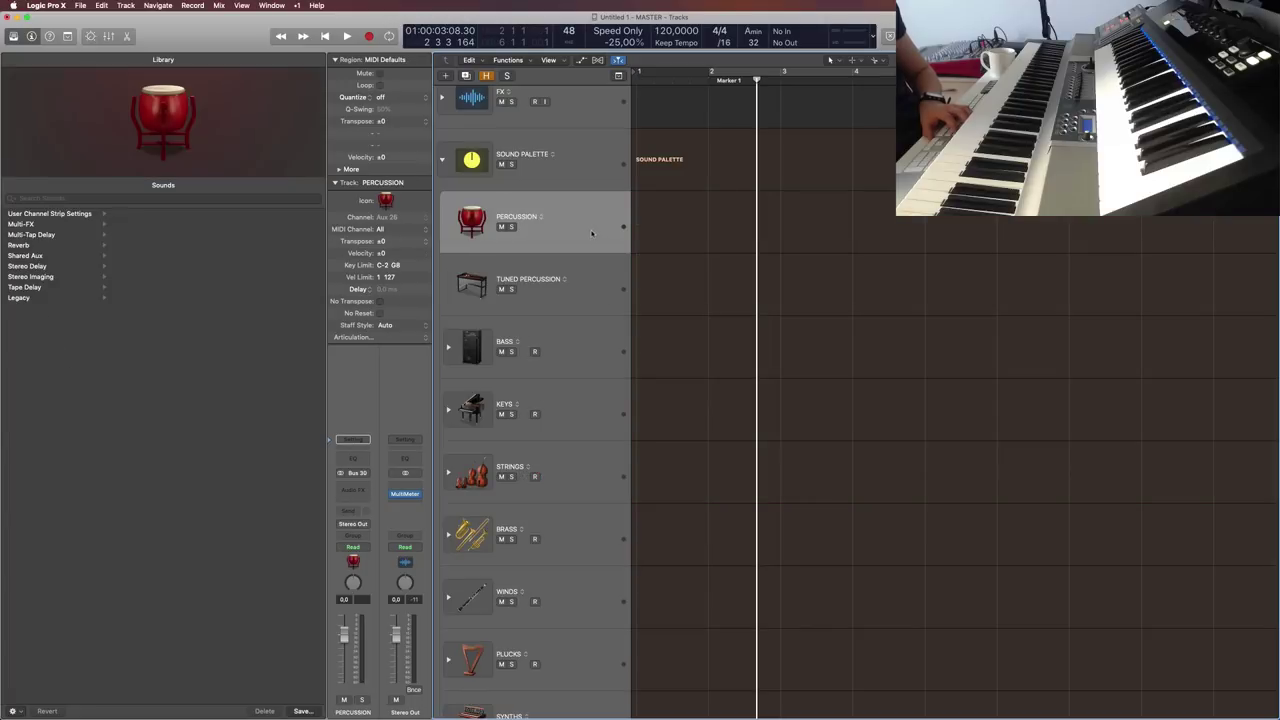
key("super+BackSpace")
key("super+BackSpace")
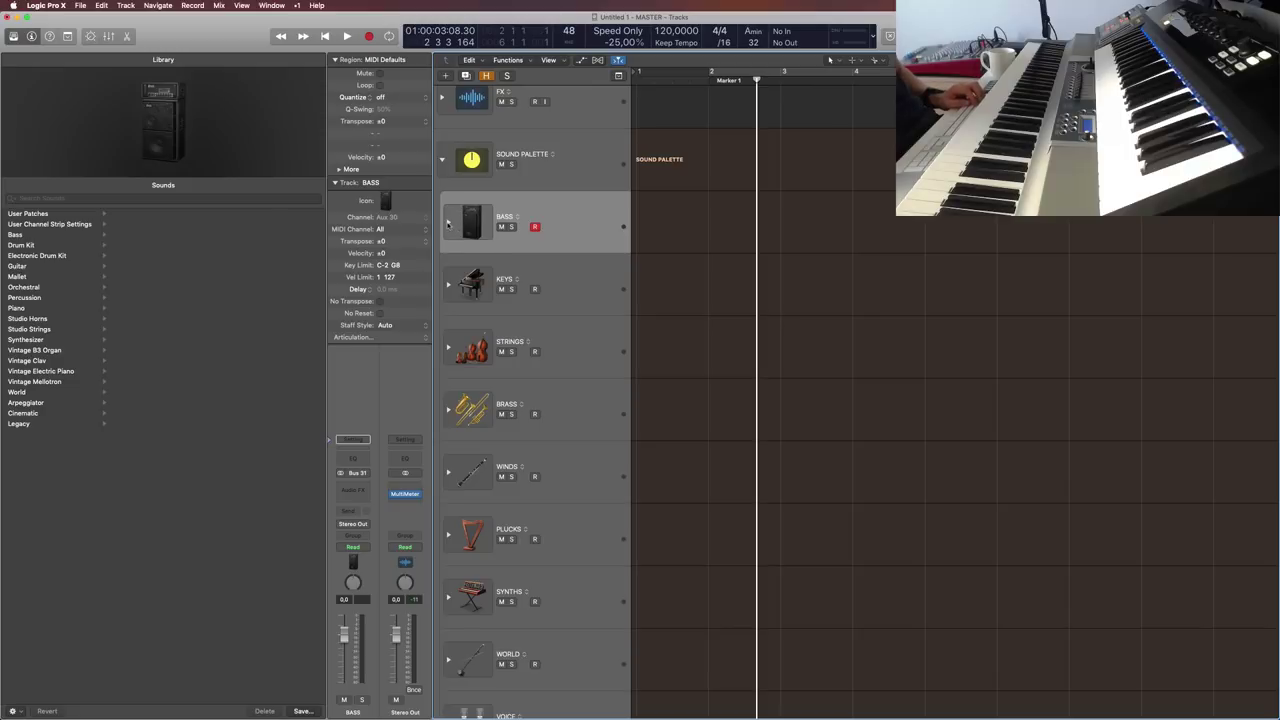
Step: Expand the BASS stack in the SOUND PALETTE, select Sub Bass and review the tracks it contains
left_click(448, 223)
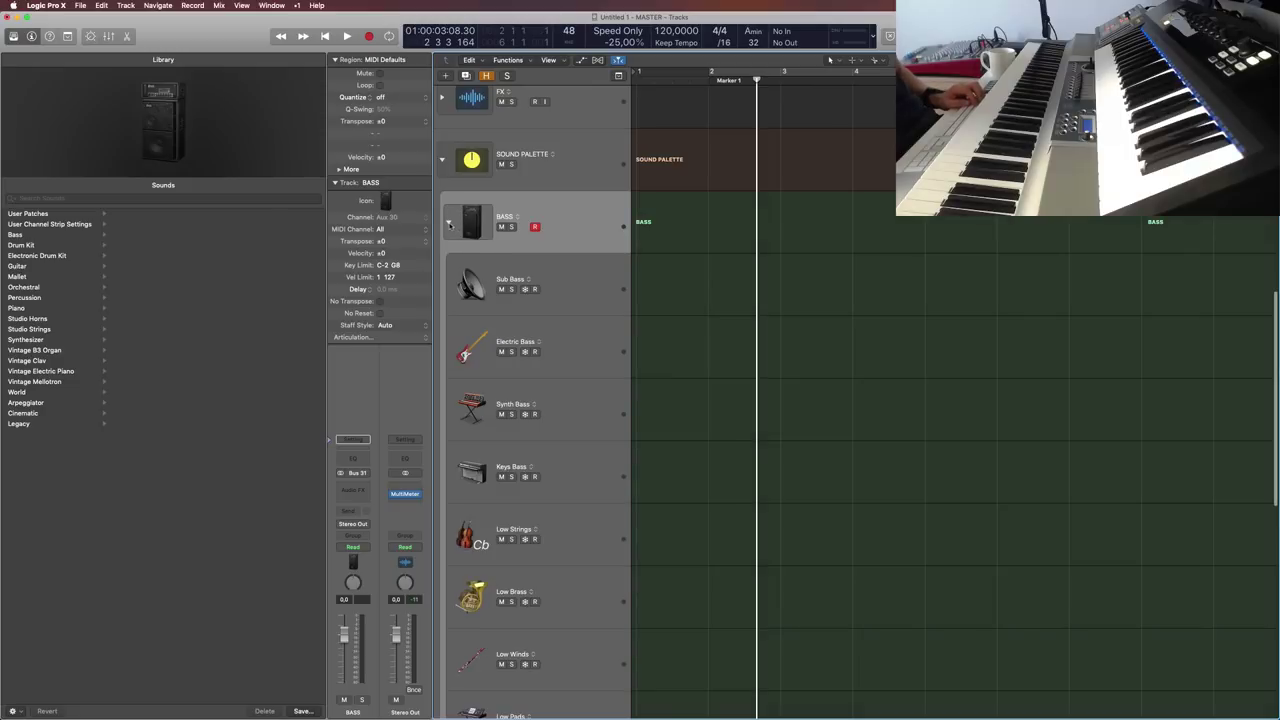
left_click(612, 312)
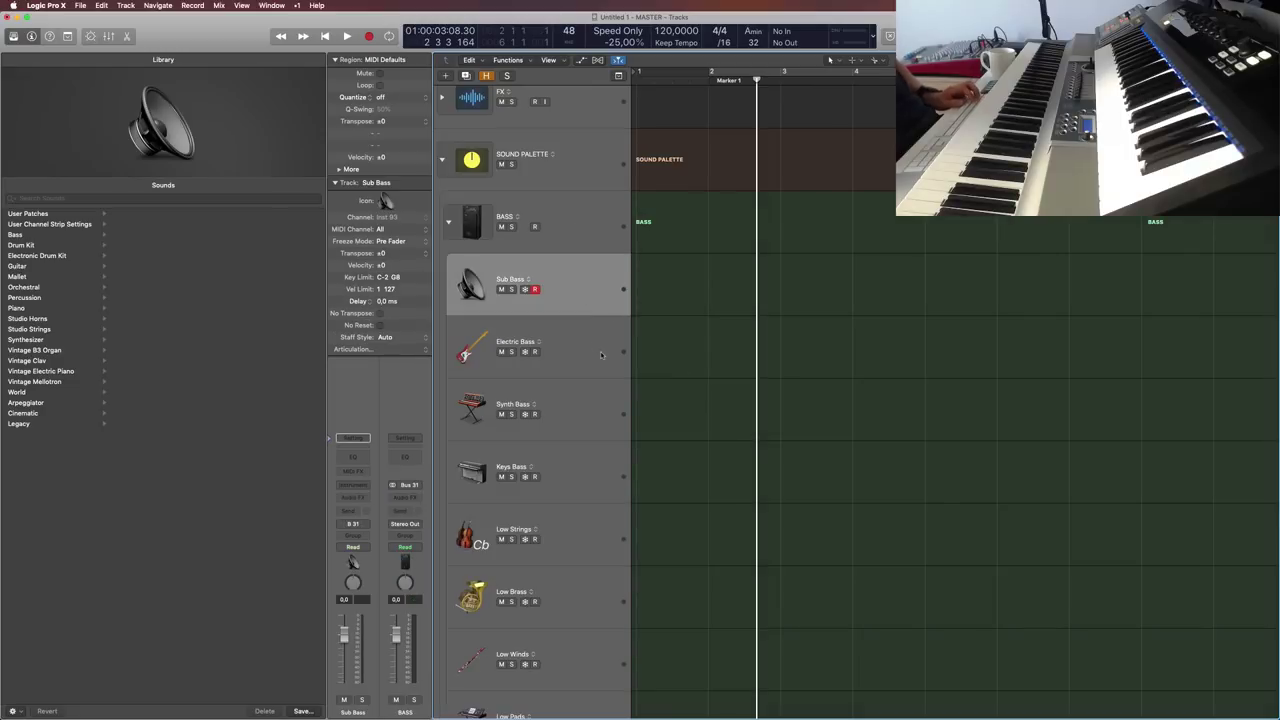
scroll(600, 350, "down", 3)
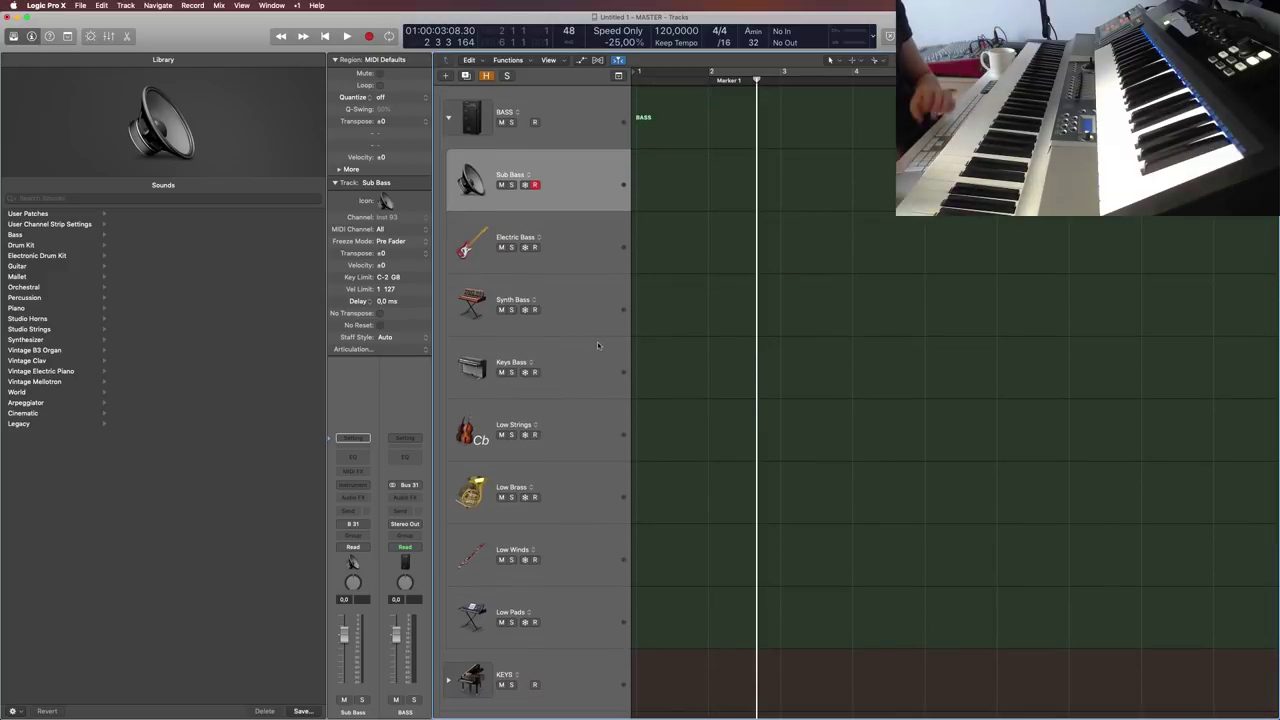
scroll(577, 456, "down", 1)
scroll(577, 456, "down", 4)
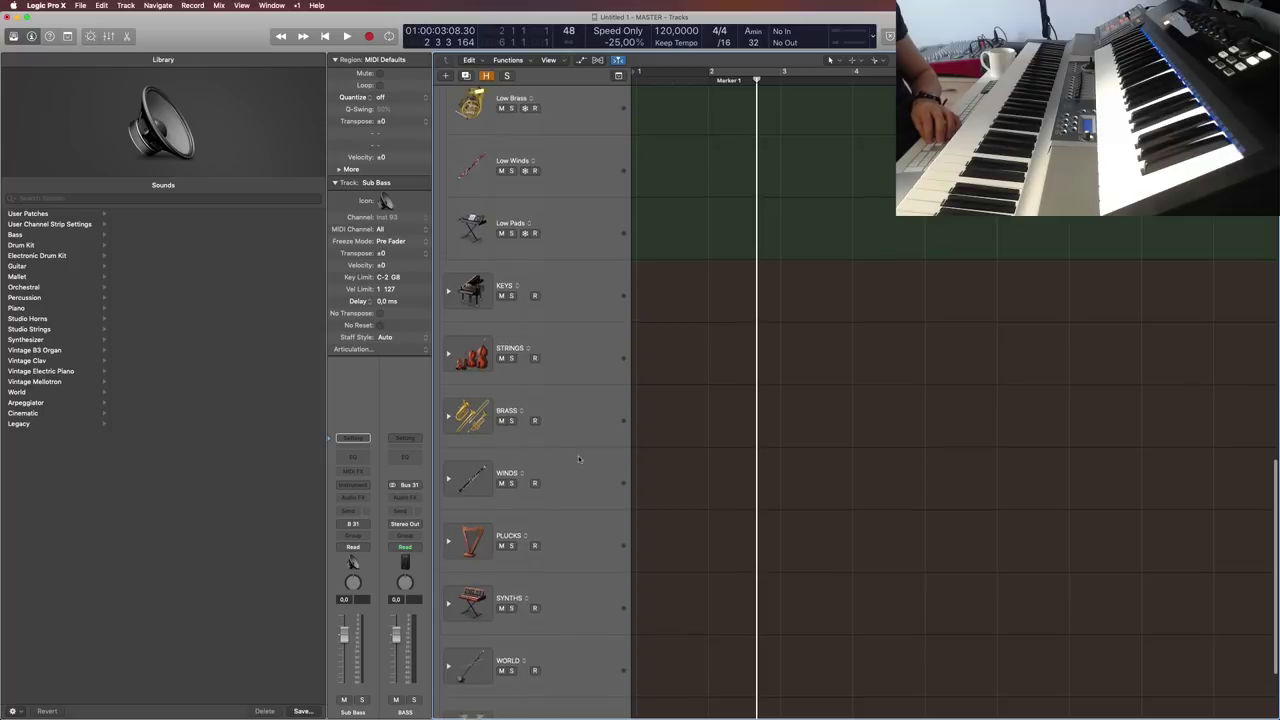
scroll(579, 457, "up", 5)
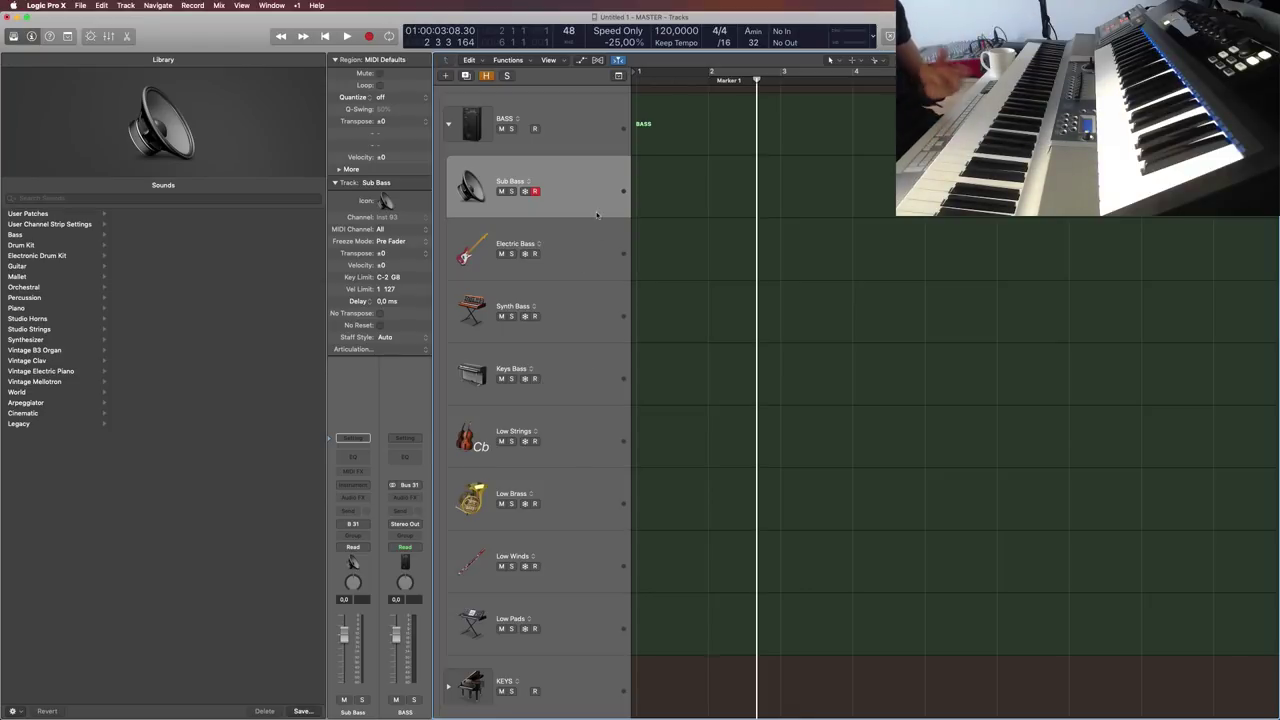
Step: Look through the BASS stack's tracks one by one, from Electric Bass to Low Pads
left_click(598, 252)
left_click(605, 320)
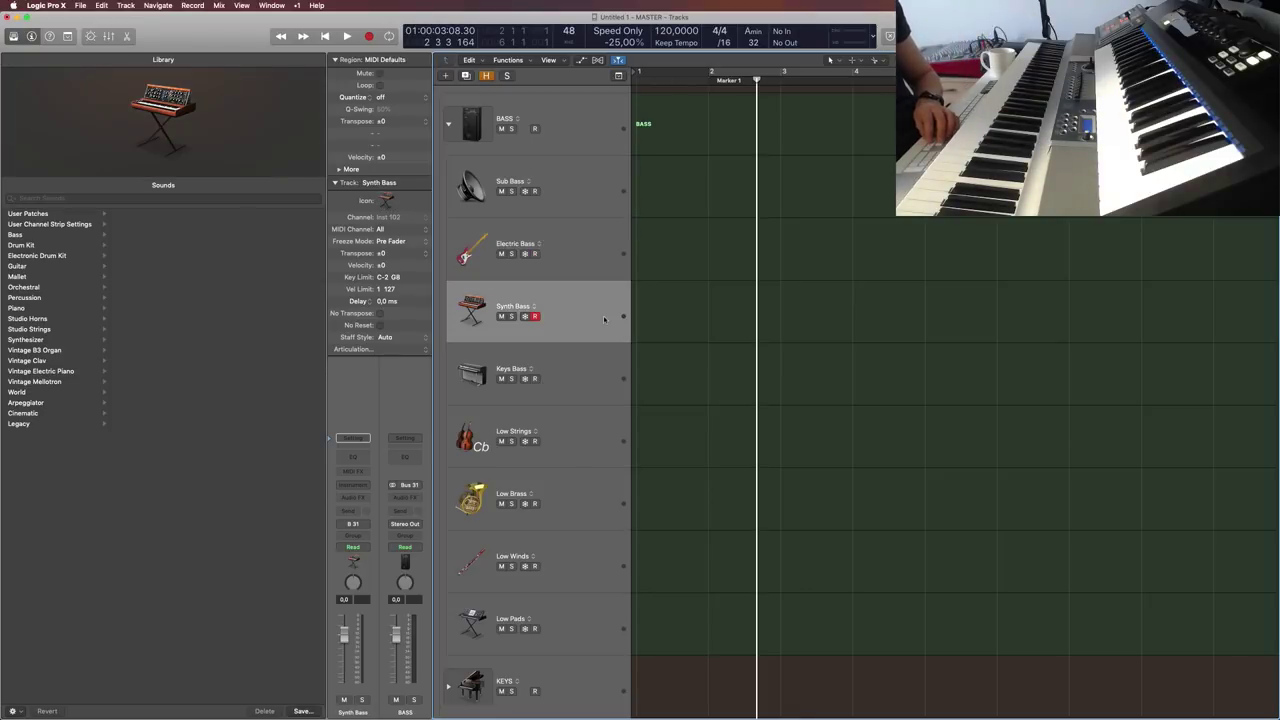
left_click(592, 378)
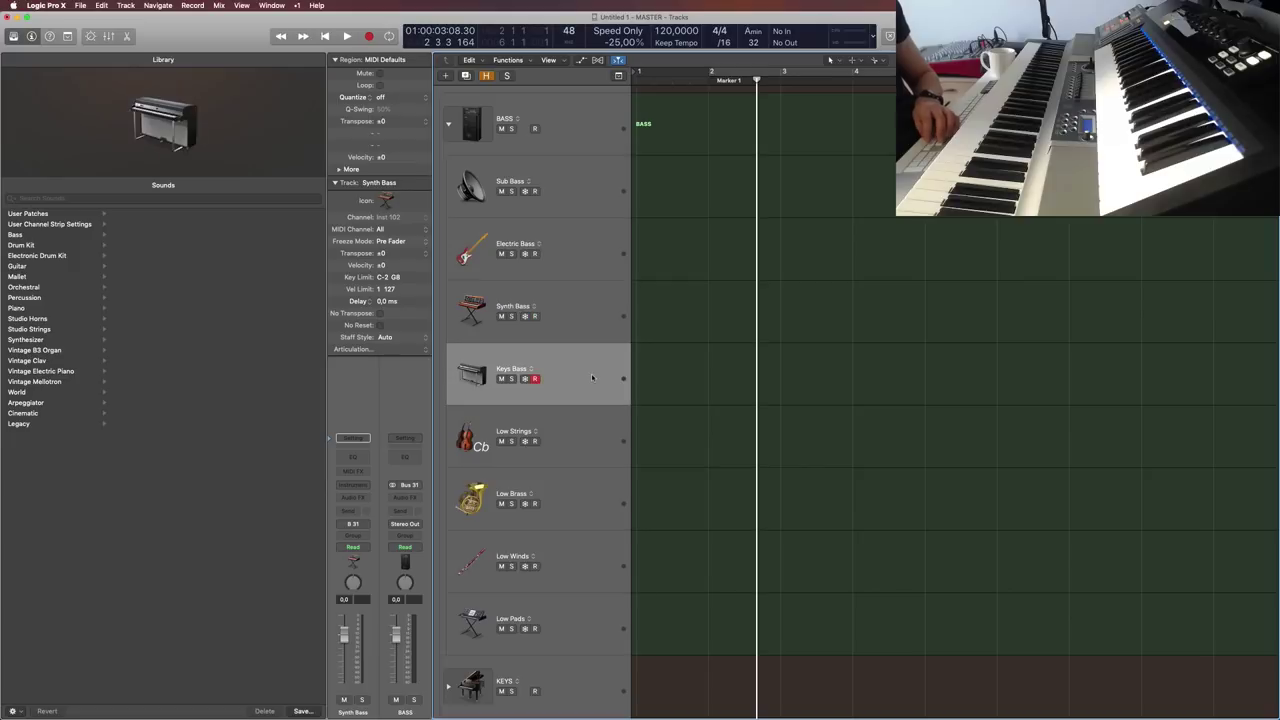
left_click(590, 445)
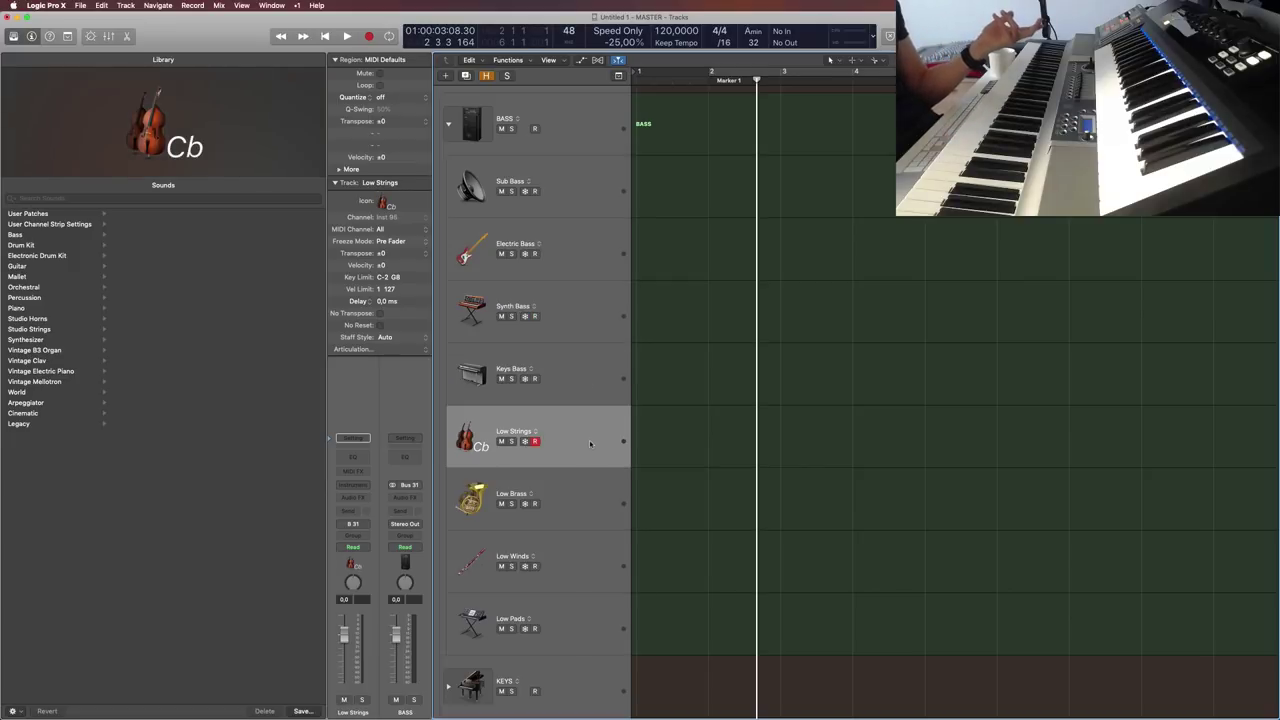
left_click(592, 499)
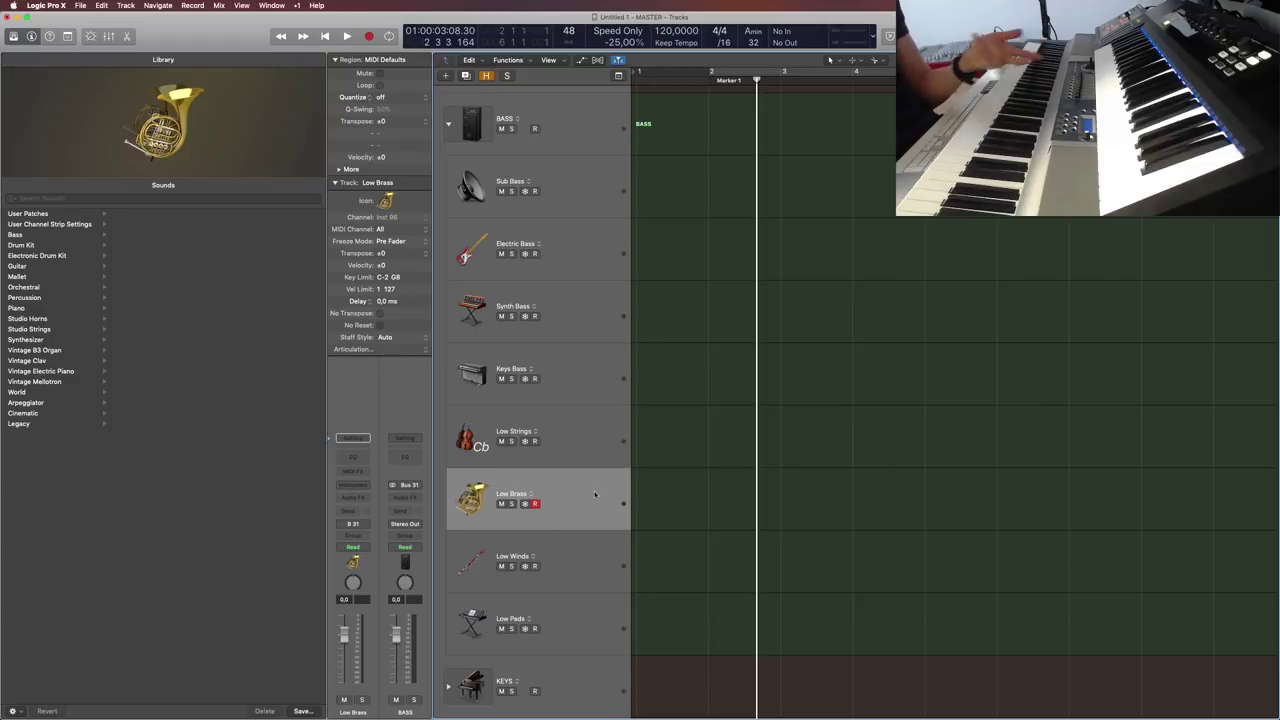
left_click(588, 556)
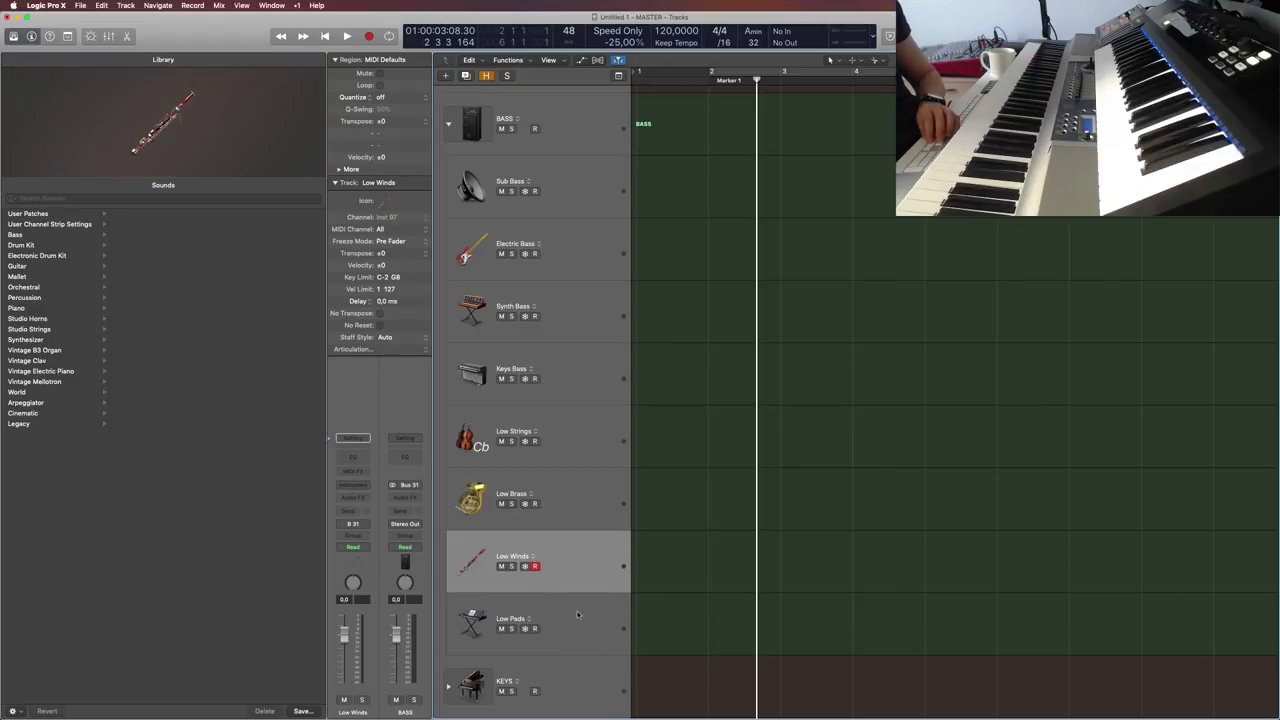
left_click(577, 614)
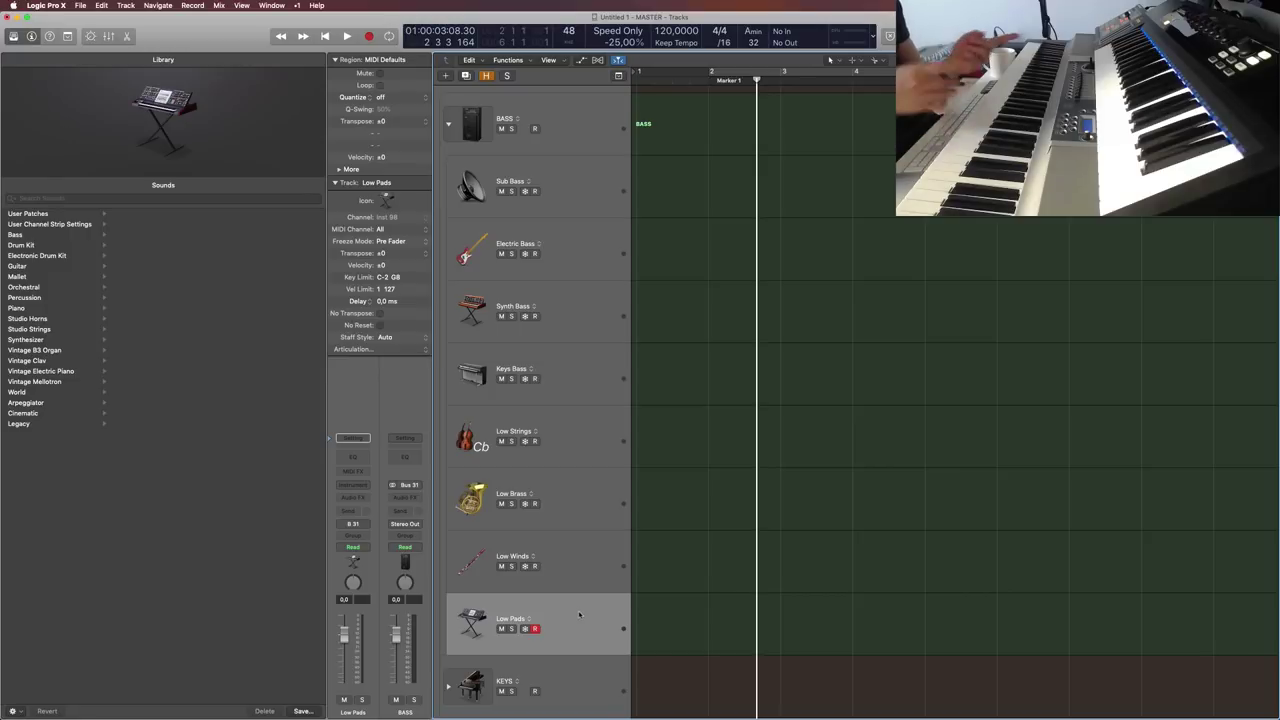
left_click(547, 316)
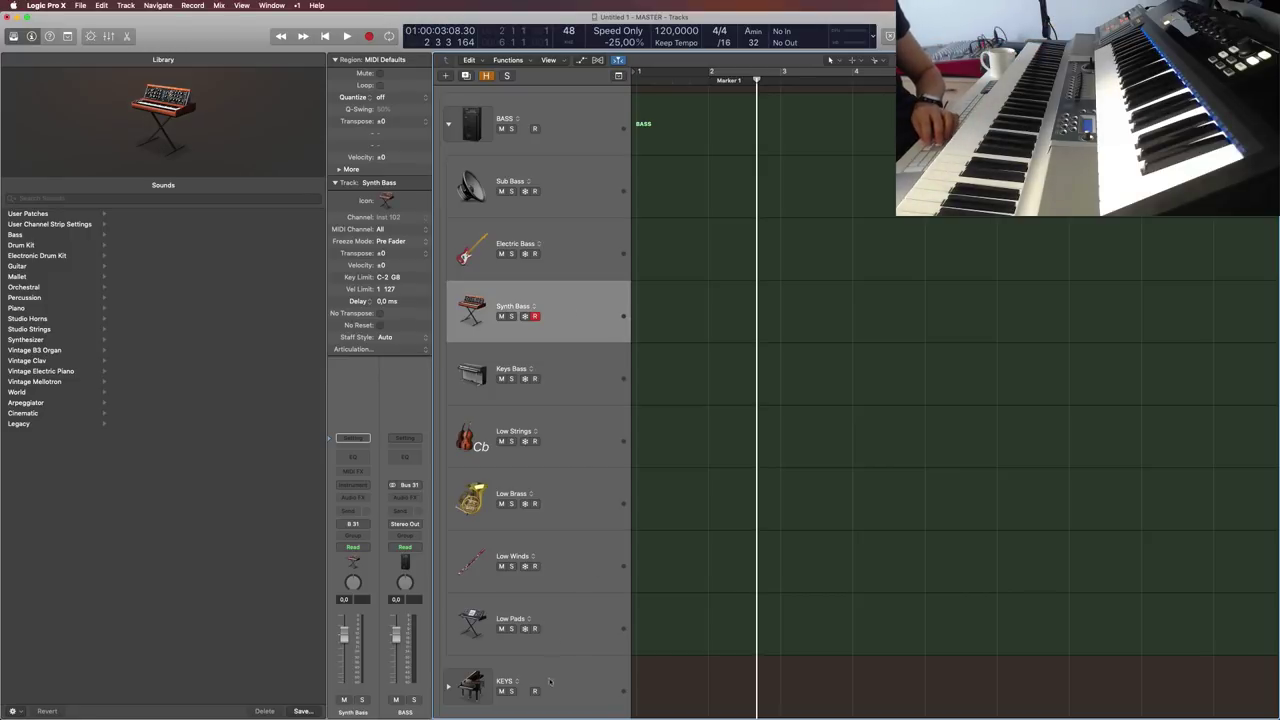
Step: Move the seven tracks from Electric Bass to Low Pads out of the BASS stack into the sketch's Bass folder stack
left_click(590, 627)
left_click(566, 264, "shift")
left_click_drag(566, 257, 539, 400)
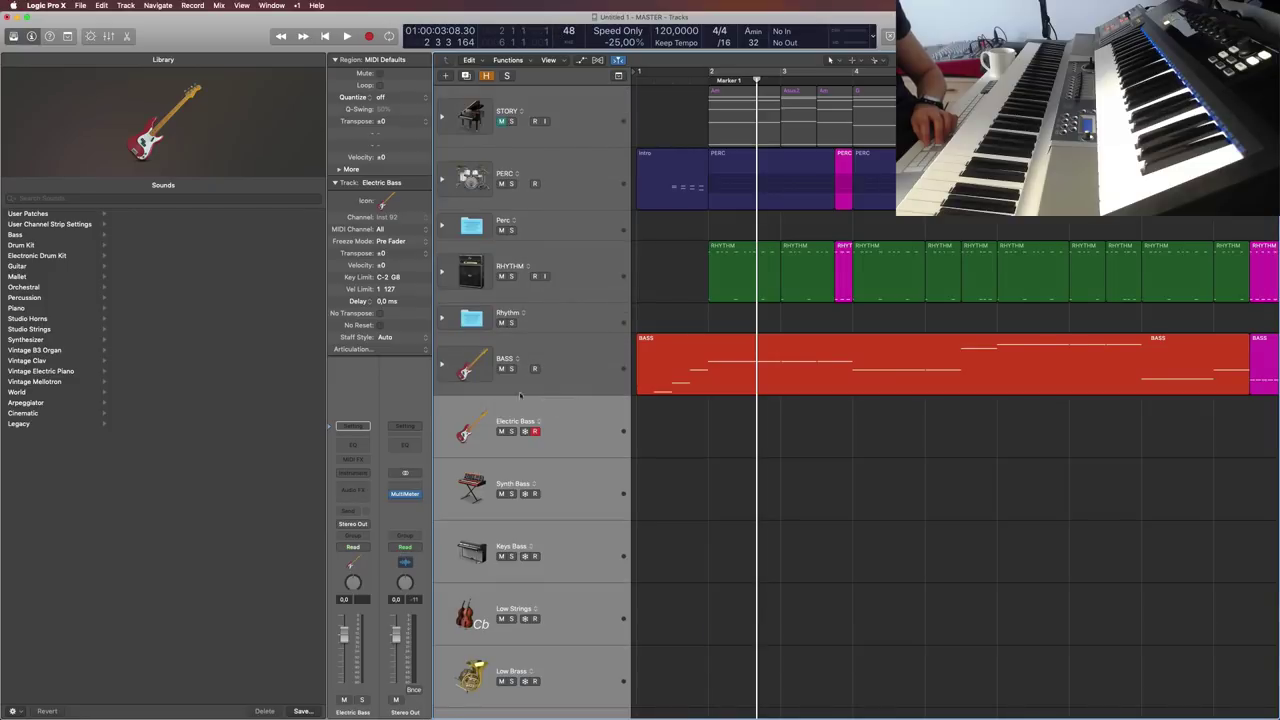
scroll(632, 508, "down", 5)
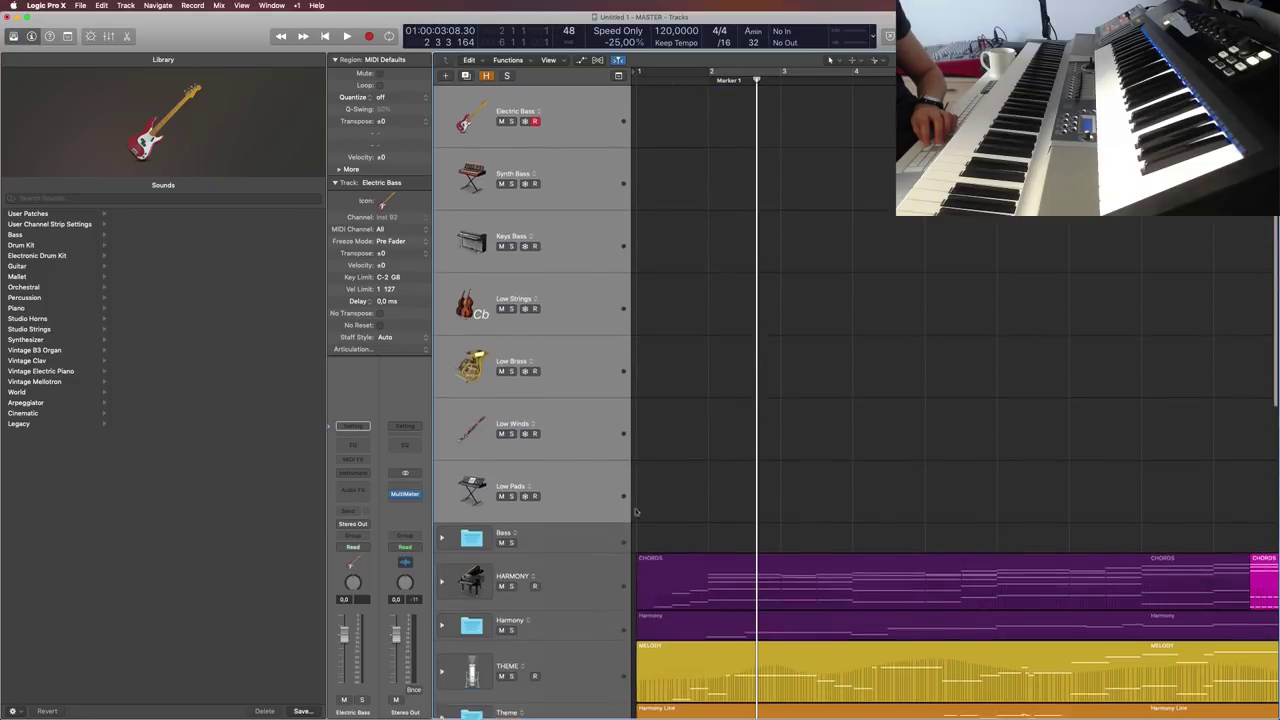
left_click(441, 534)
left_click_drag(555, 488, 570, 548)
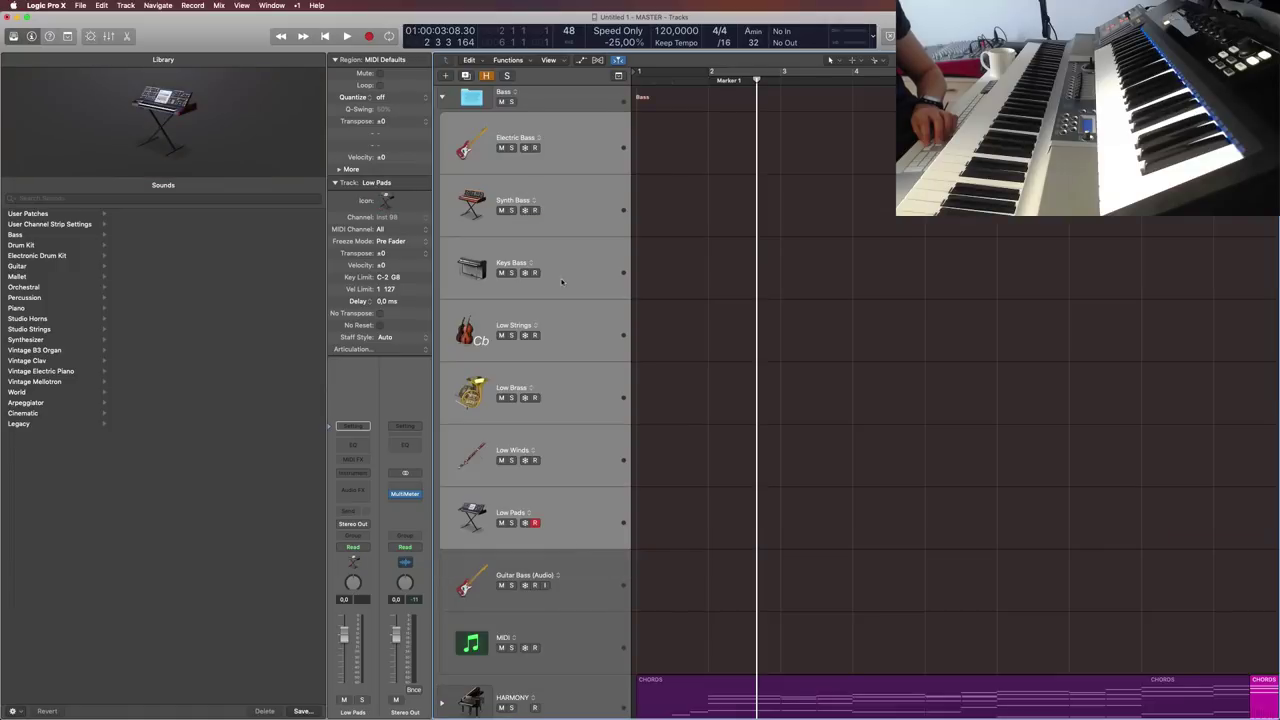
scroll(489, 206, "up", 1)
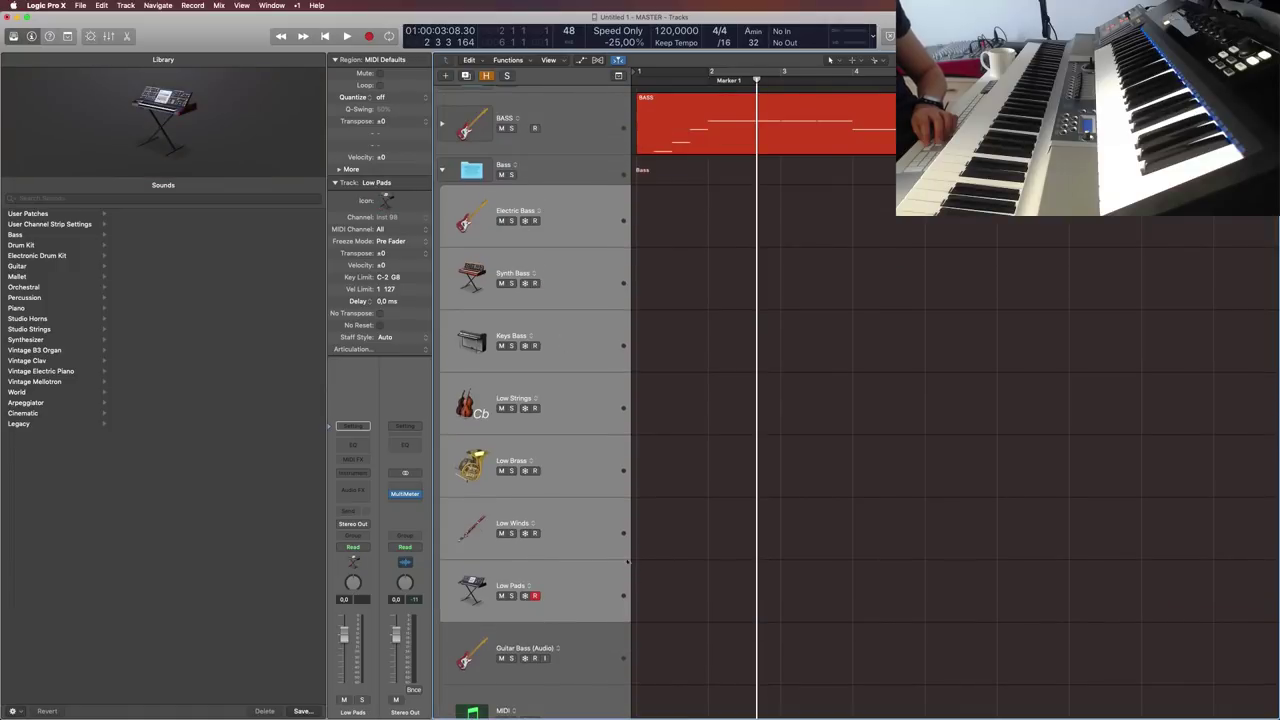
Step: Move the Guitar Bass (Audio) track to the top of the Bass folder stack, above Electric Bass
left_click(585, 652)
left_click_drag(600, 272, 594, 182)
left_click(601, 277)
left_click(588, 216)
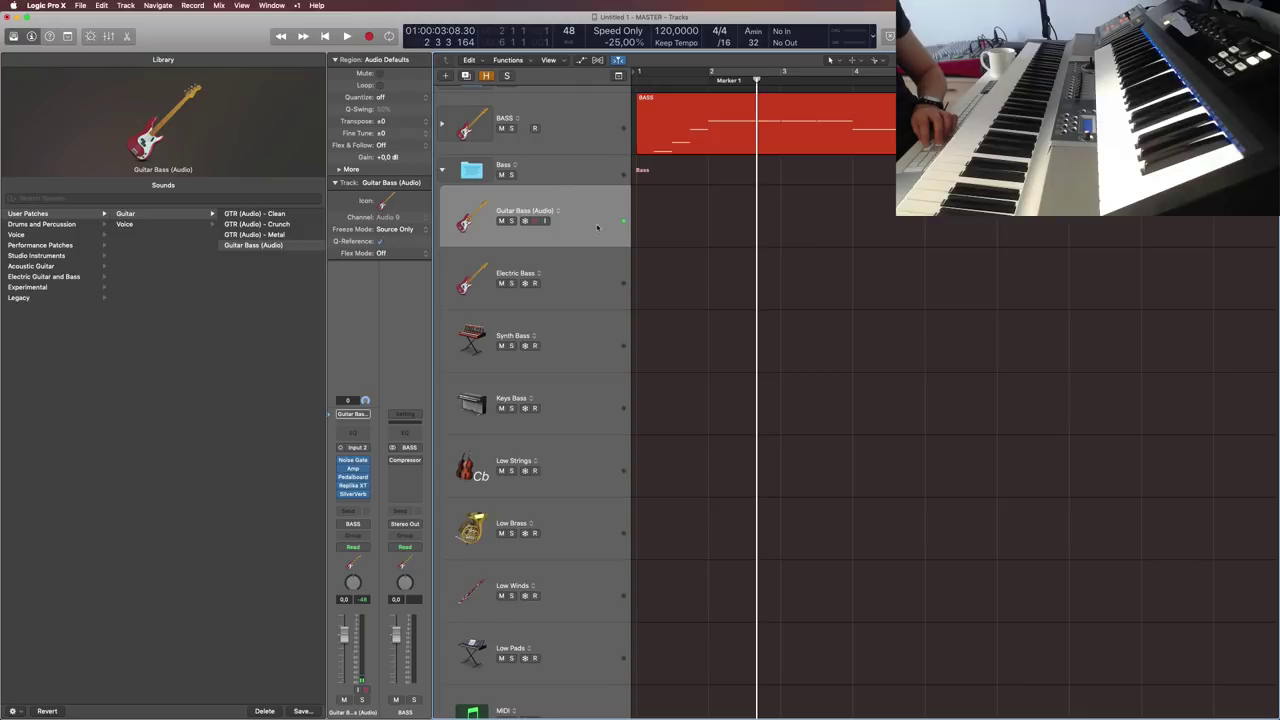
scroll(567, 294, "down", 3)
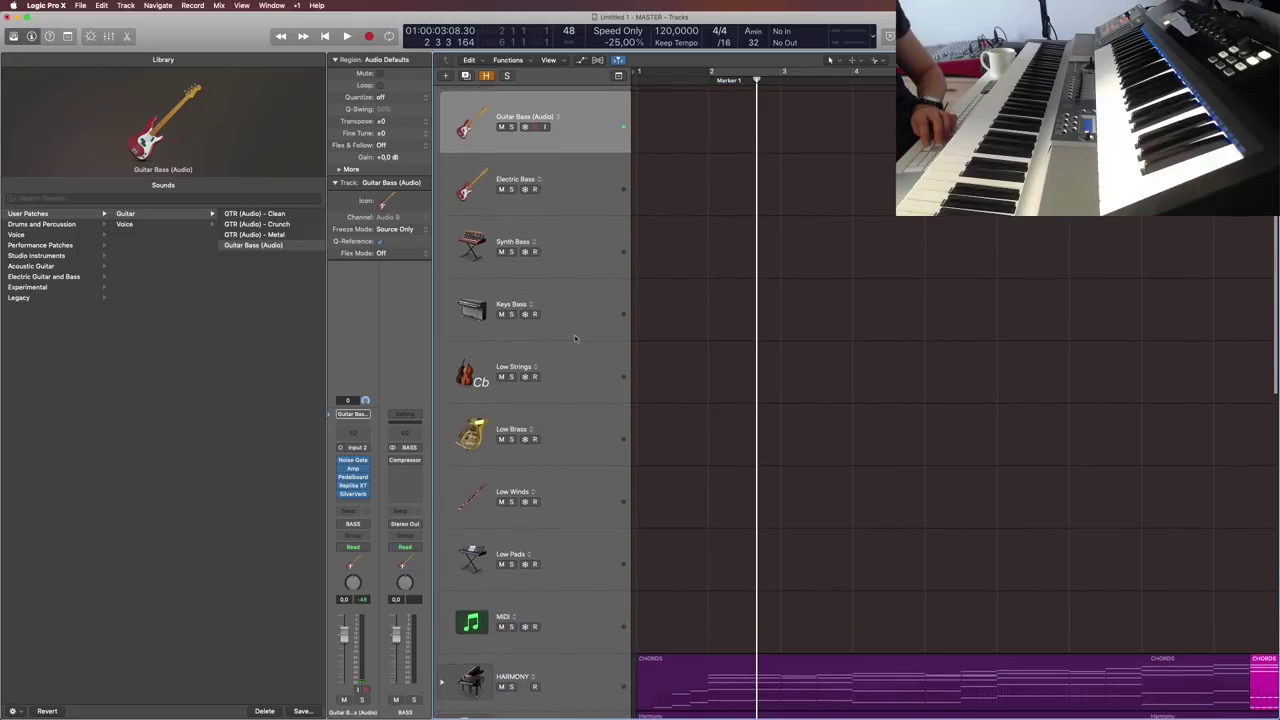
scroll(581, 523, "up", 5)
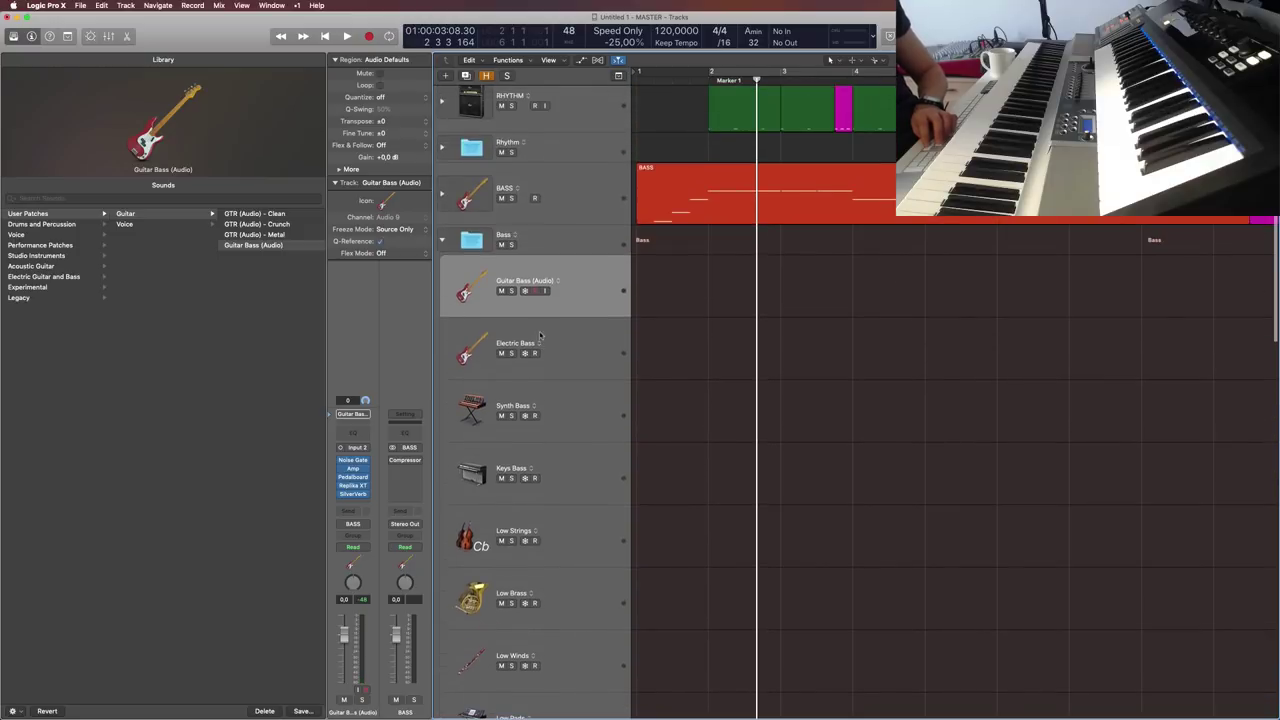
Step: Save the Electric Bass track as the patch "Electric Bass (empty)" in the 3) BASS instrument patch folder
left_click(443, 365)
left_click(300, 711)
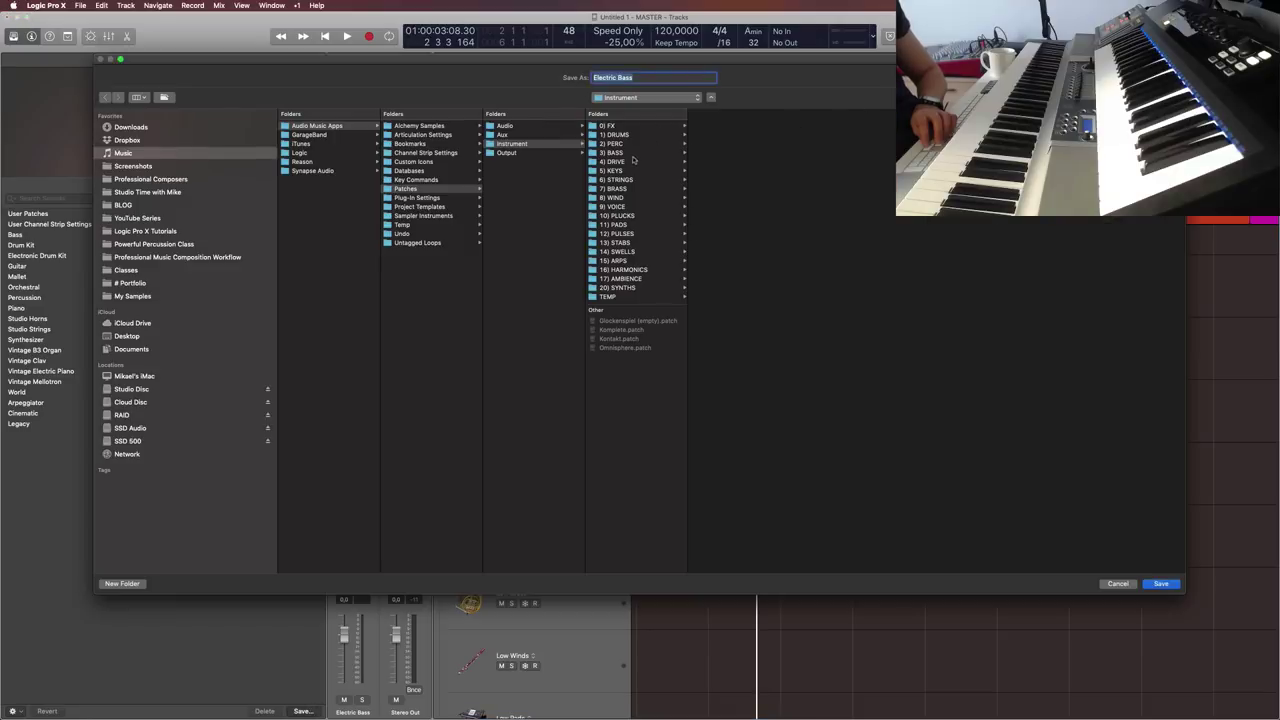
left_click(613, 152)
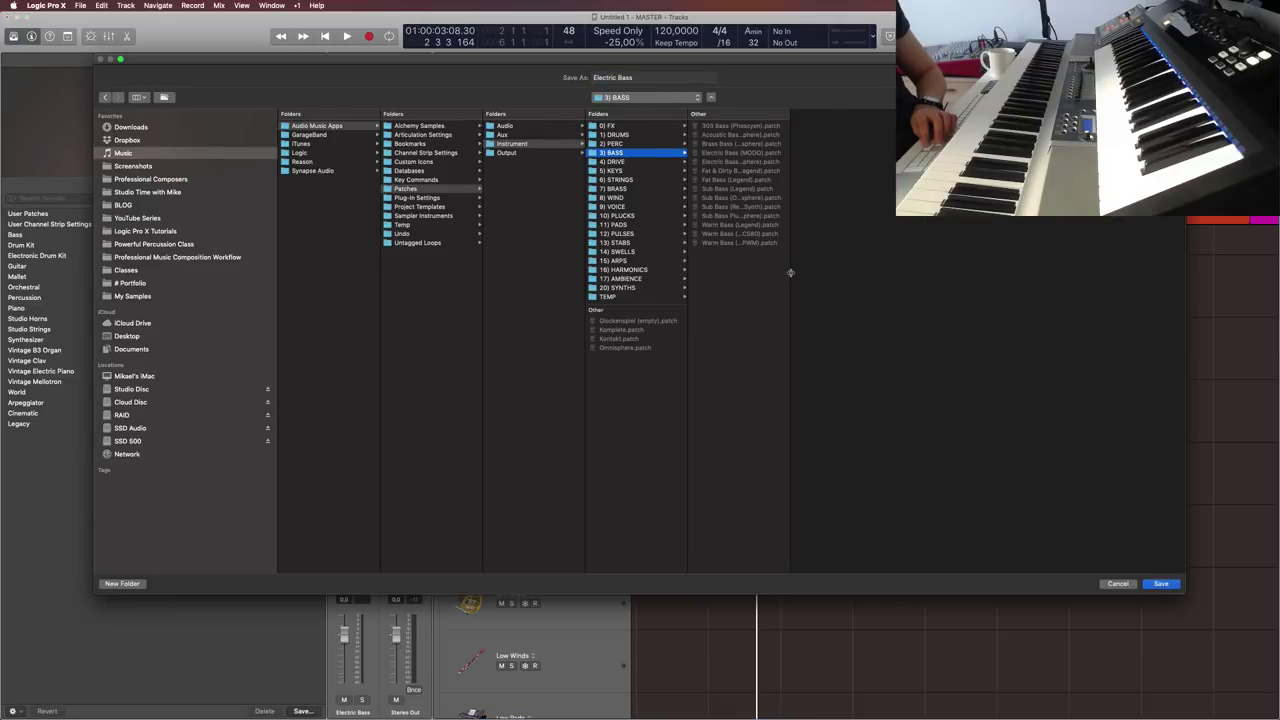
left_click_drag(790, 272, 920, 274)
left_click(664, 77)
type("(empty")
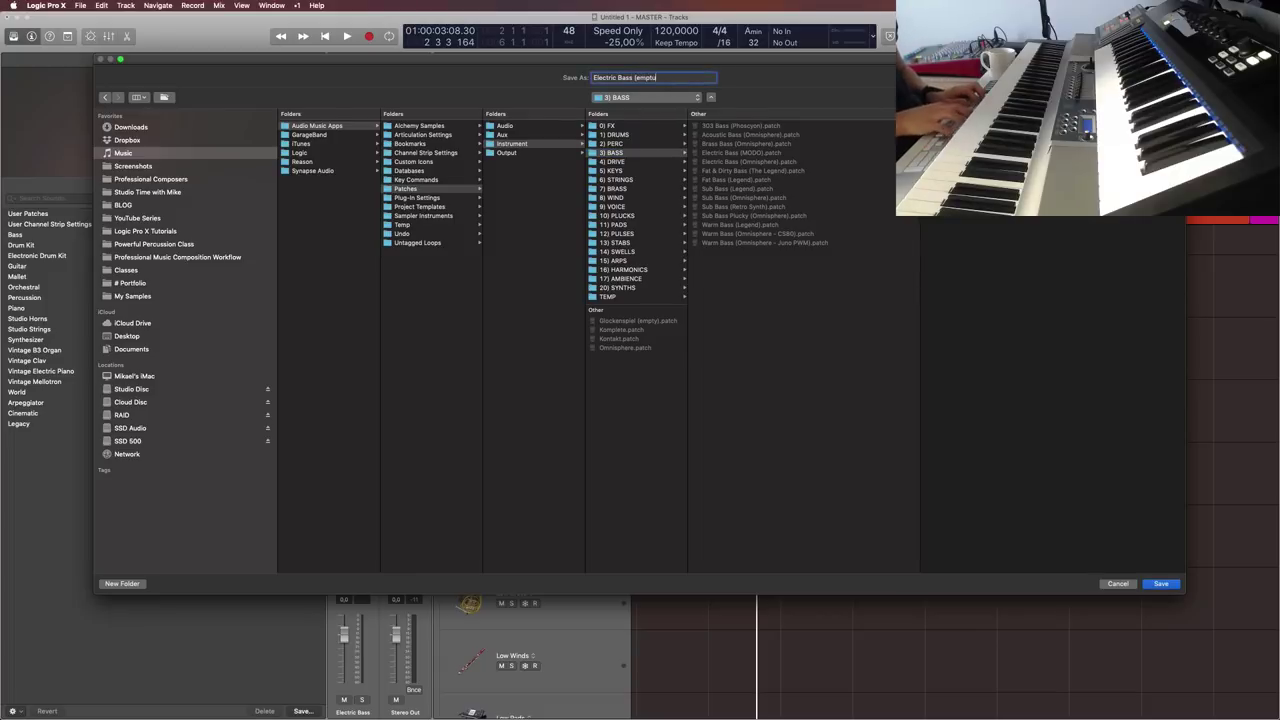
type(")")
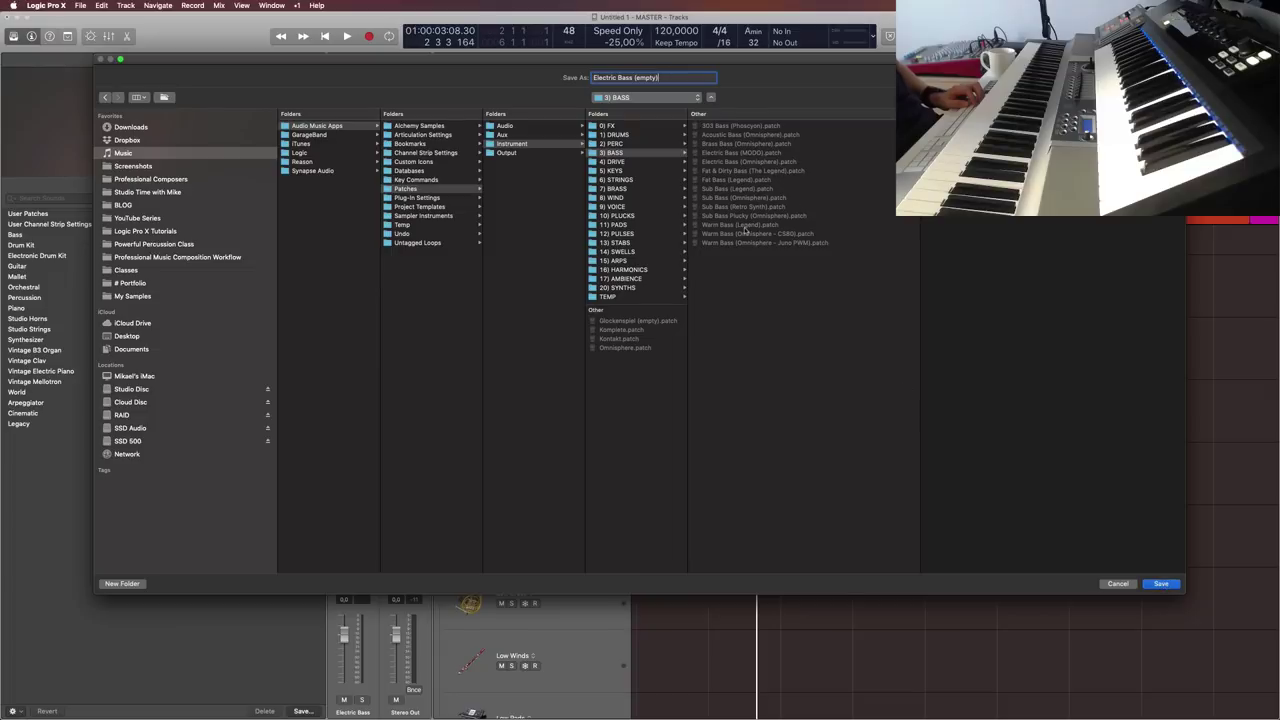
left_click(1174, 585)
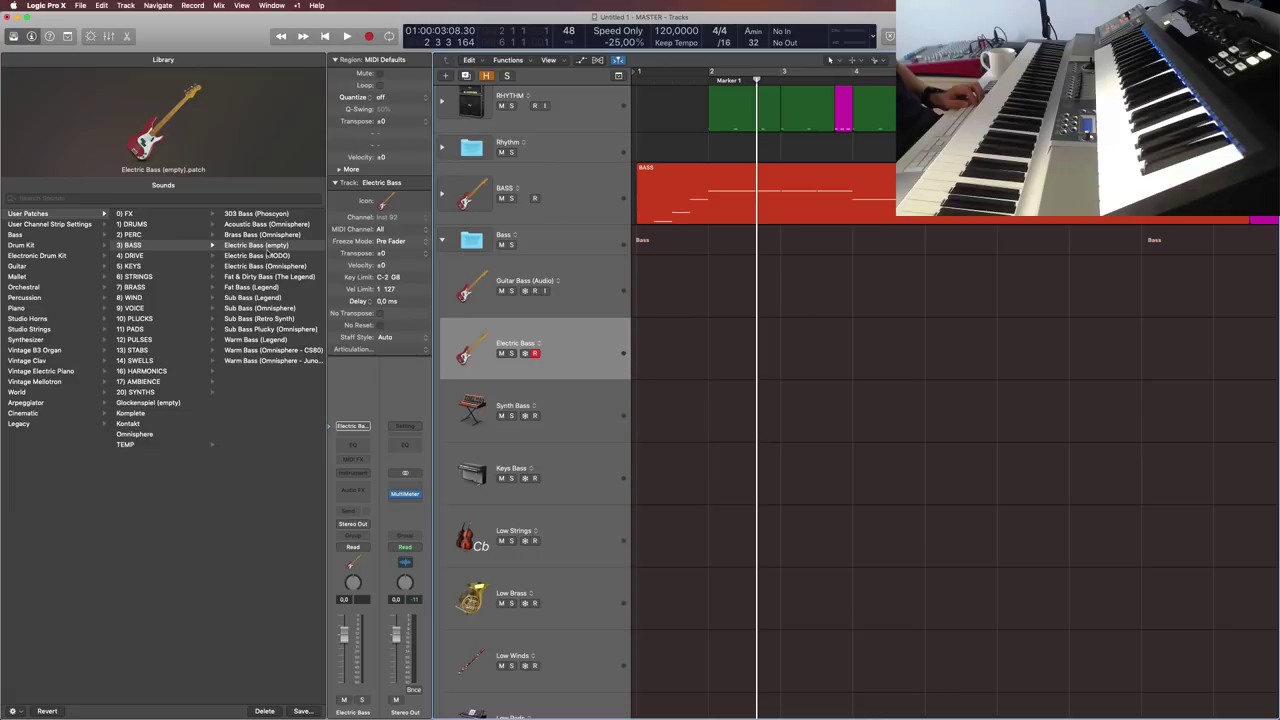
Step: Save the Synth Bass track as the patch "Synth Bass (empty)" in the 3) BASS folder
left_click(607, 407)
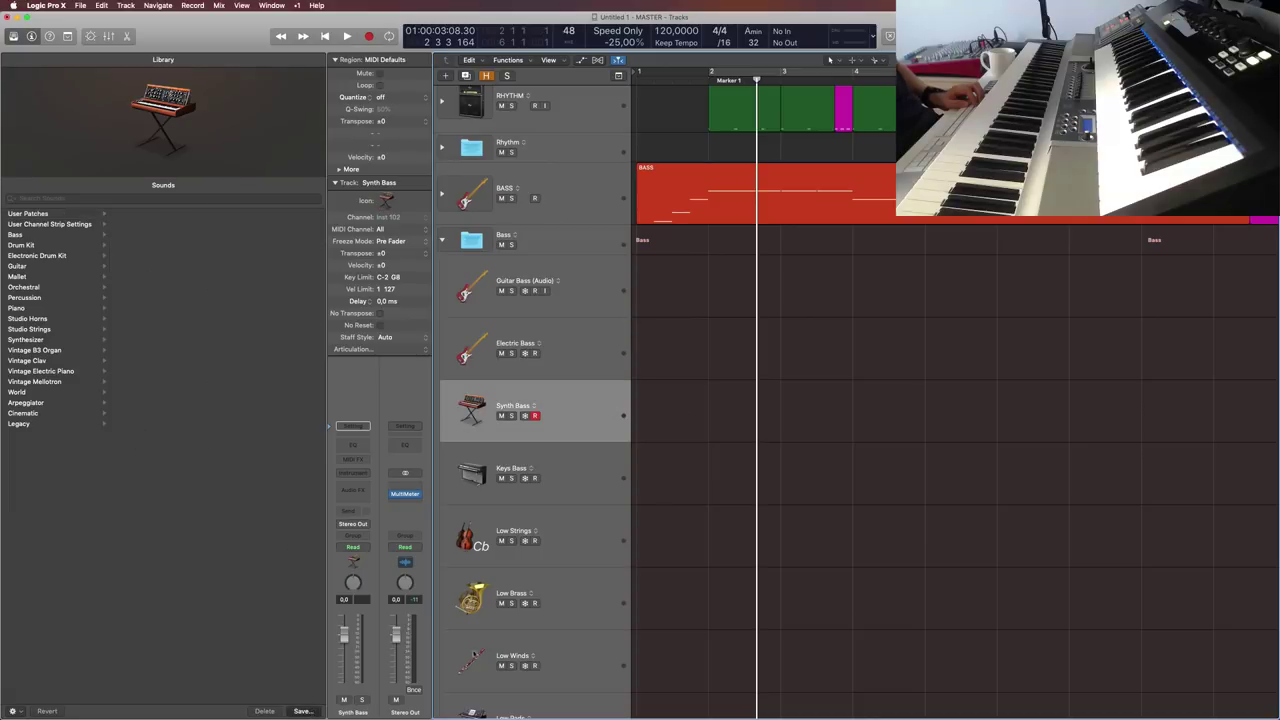
left_click(302, 711)
left_click(614, 152)
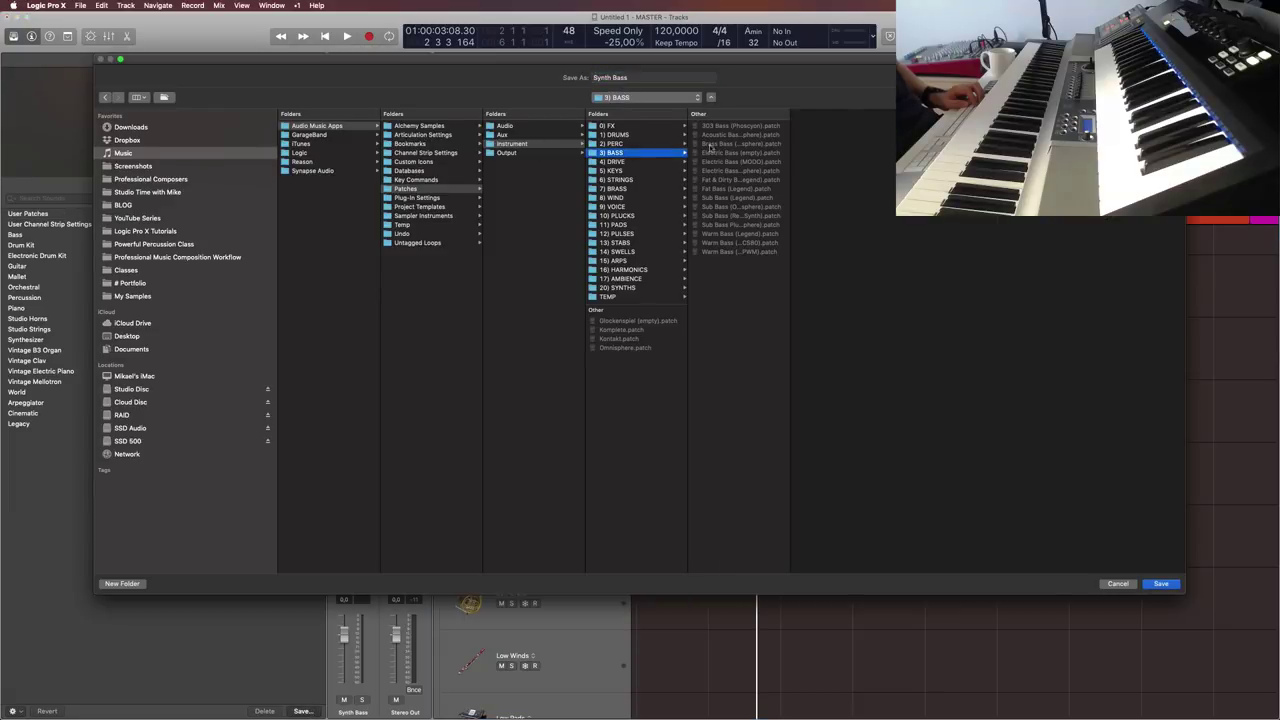
left_click(638, 78)
type("(empty)")
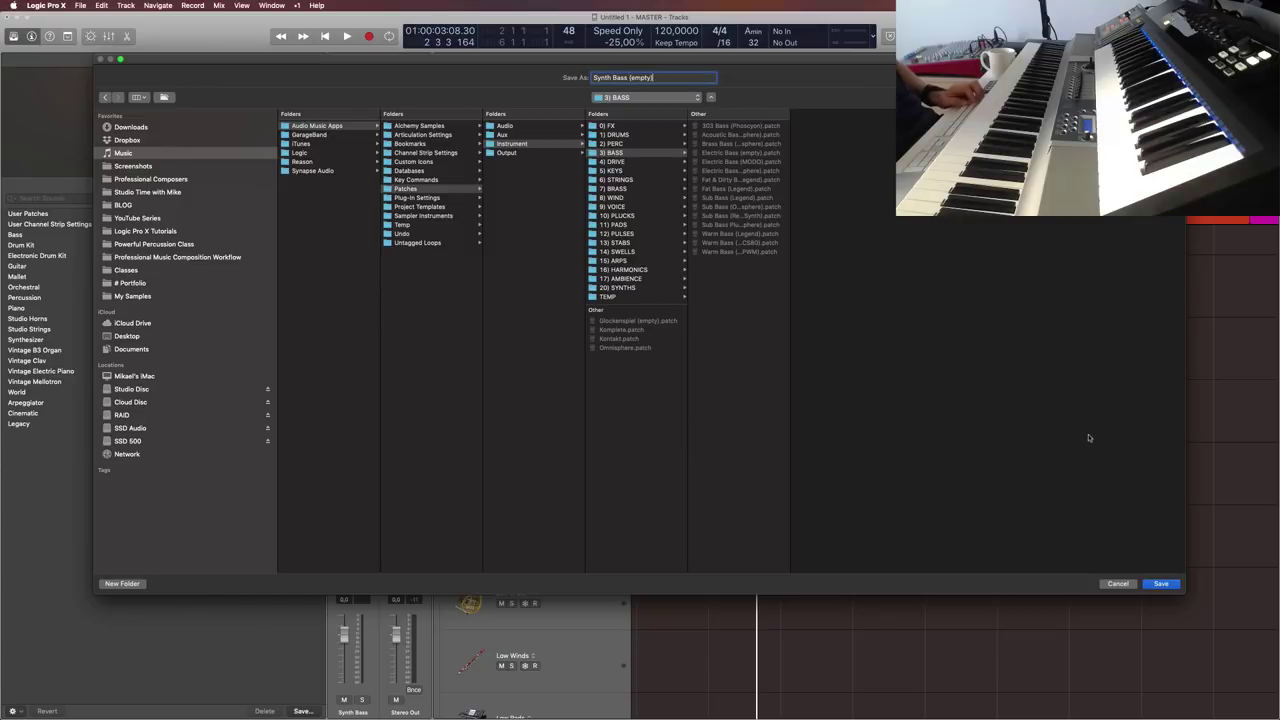
left_click(1160, 584)
Step: Save the Keys Bass track as the patch "Keys Bass (empty)" in the 3) BASS folder
key("Down")
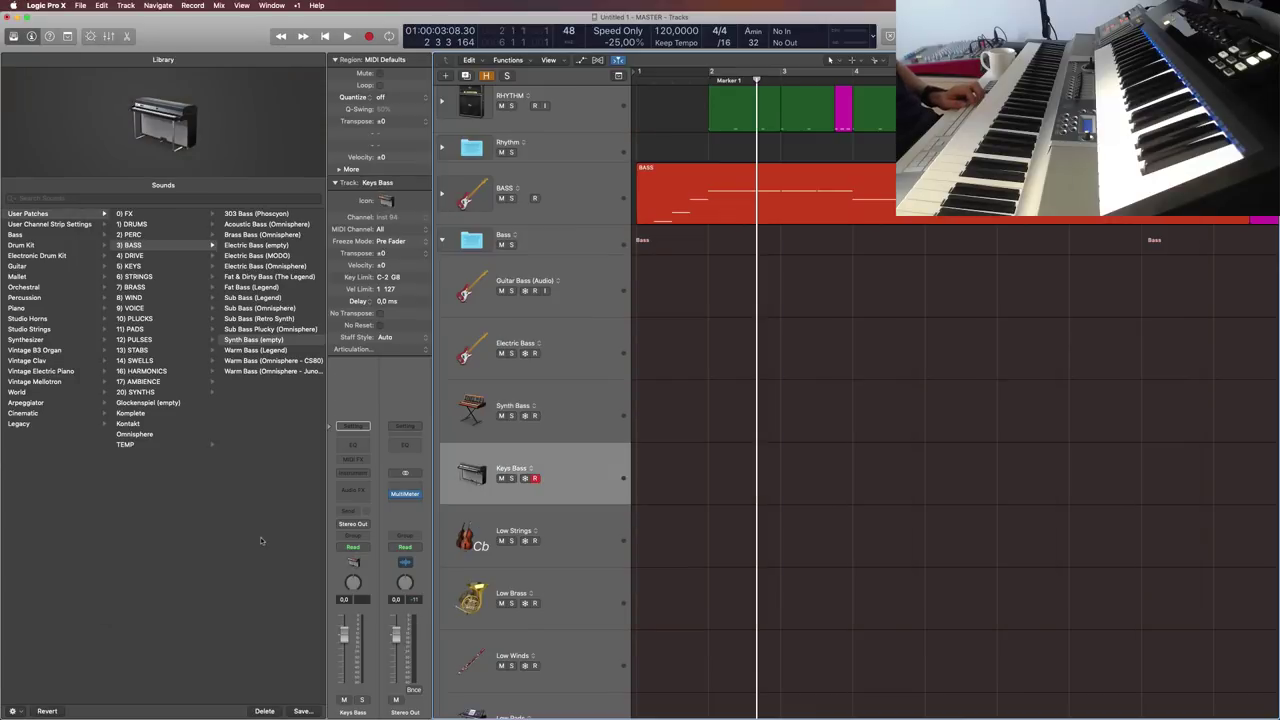
left_click(302, 711)
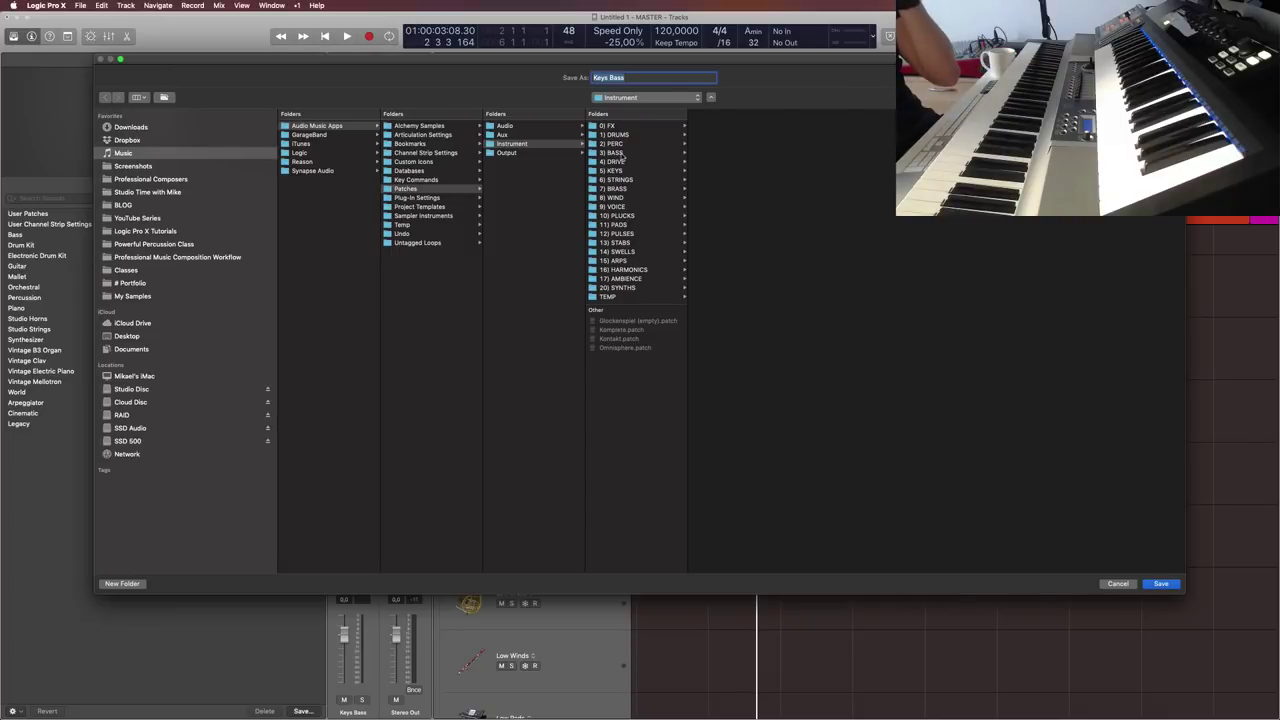
left_click(625, 152)
left_click(660, 77)
type("(empty)")
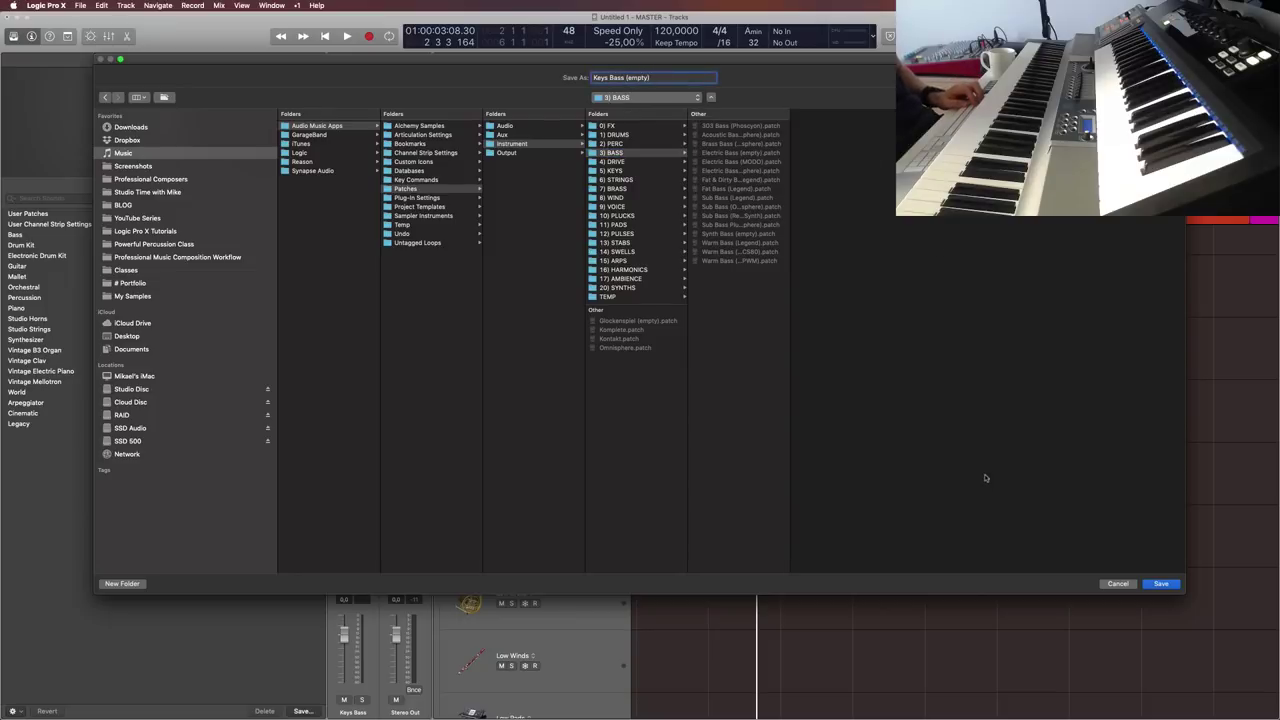
left_click(1168, 585)
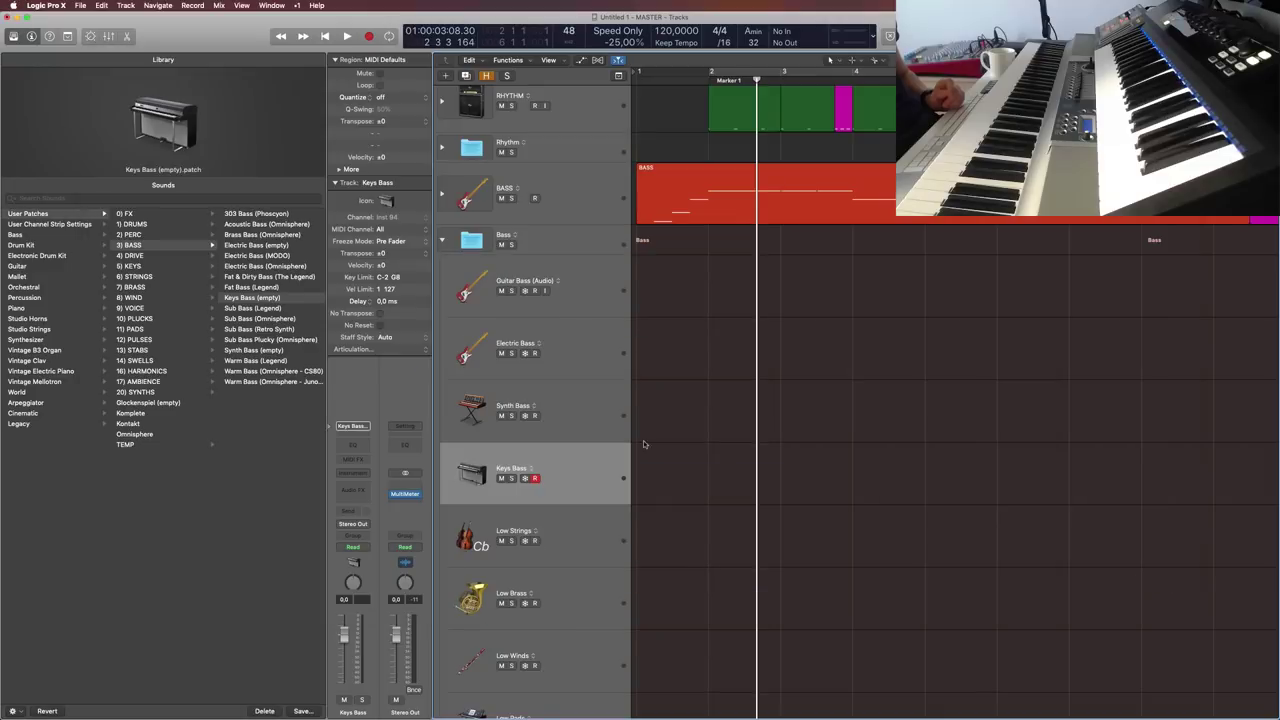
left_click(590, 535)
left_click(302, 711)
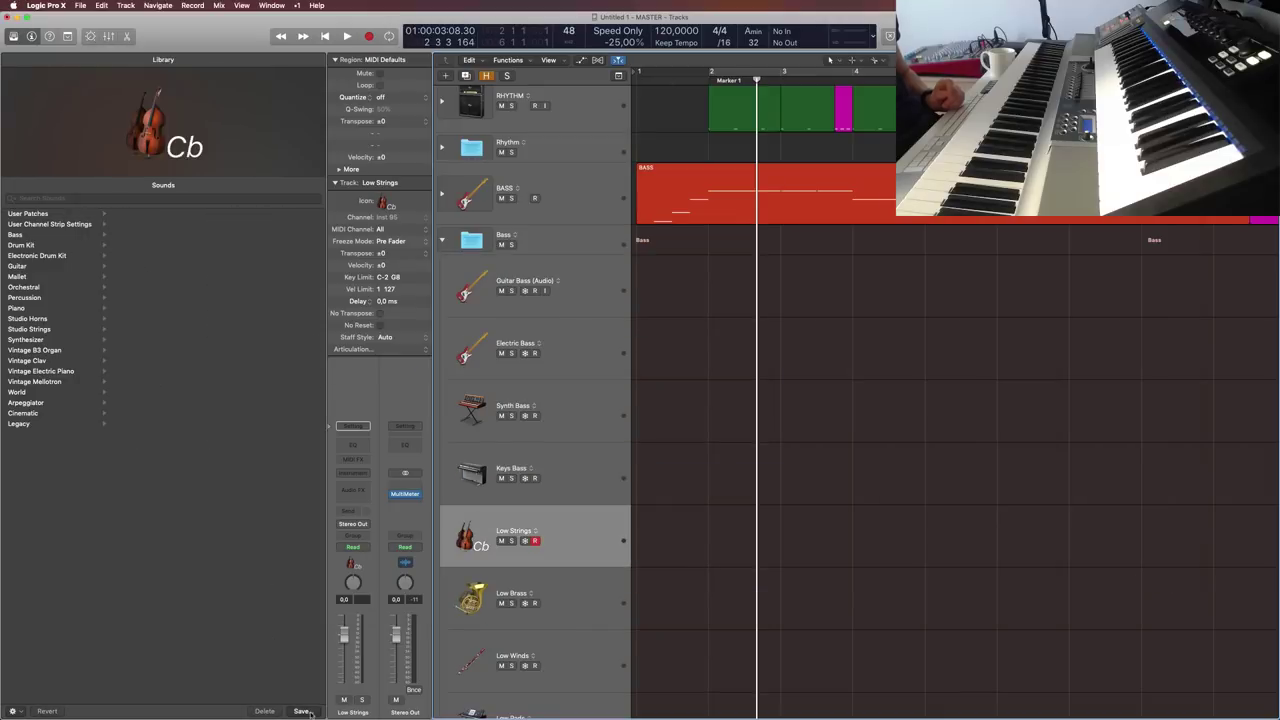
left_click(1117, 584)
scroll(605, 557, "down", 5)
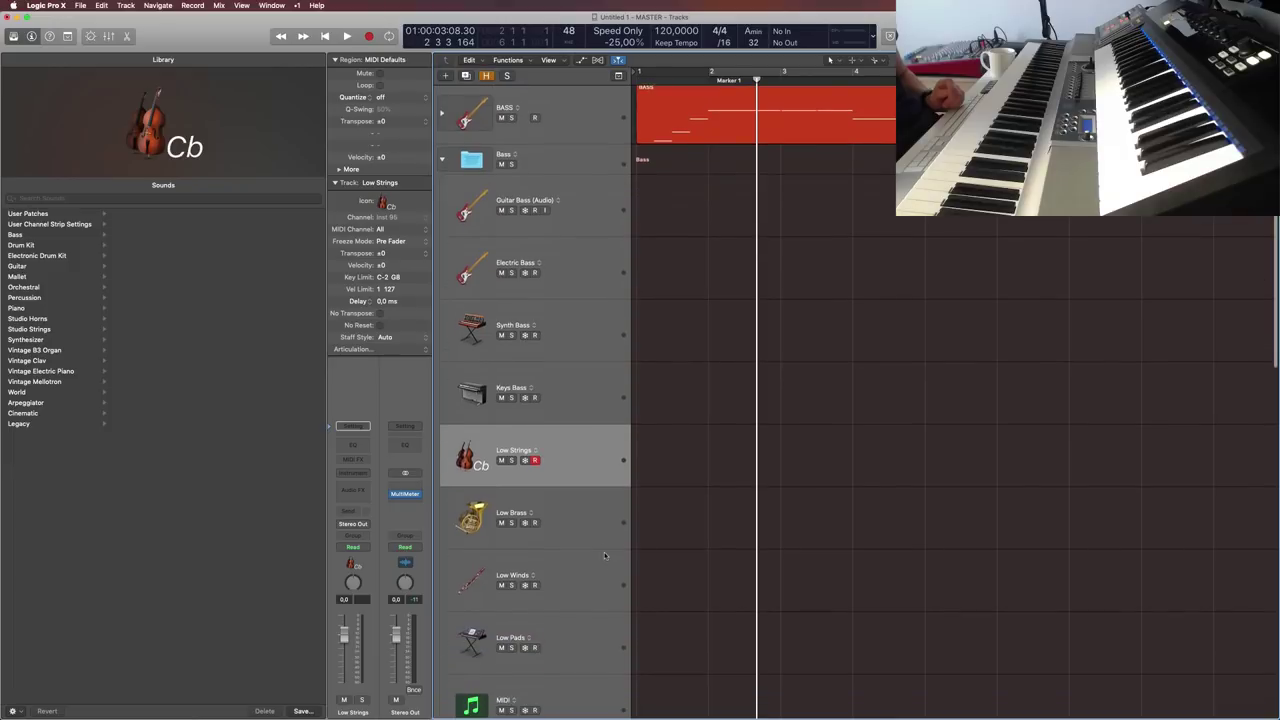
right_click(473, 420)
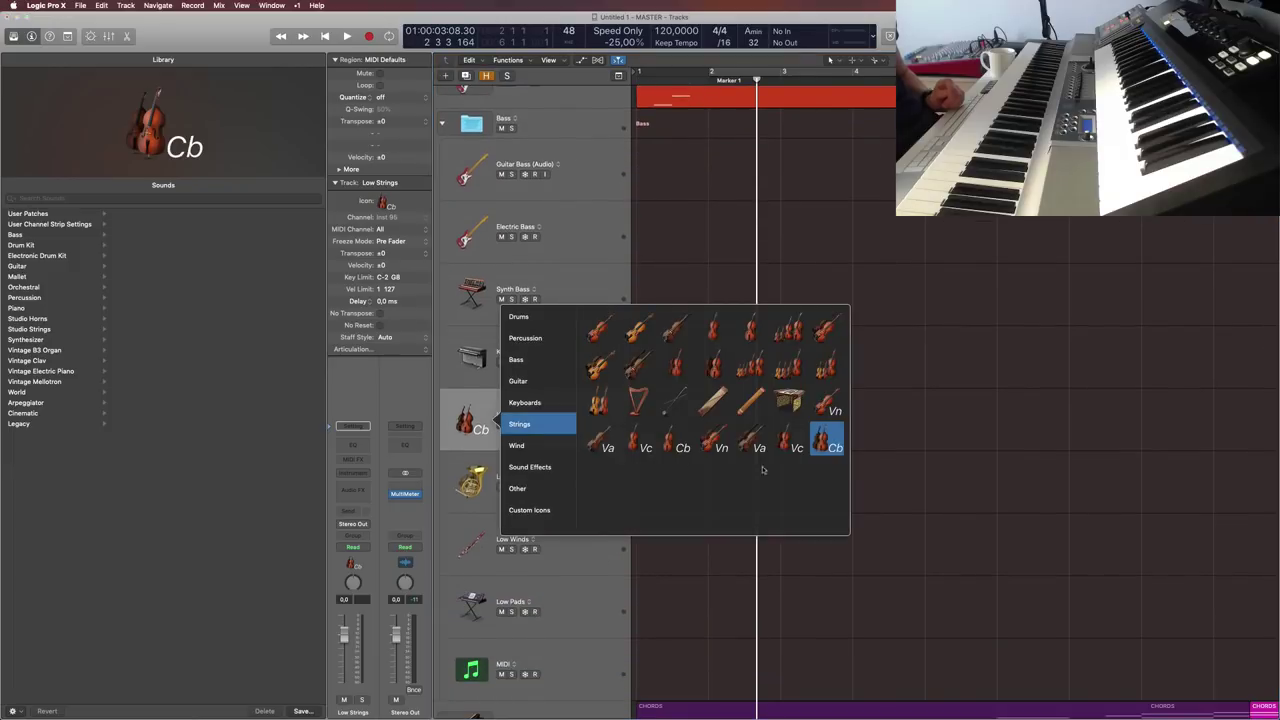
left_click(957, 467)
left_click(597, 488)
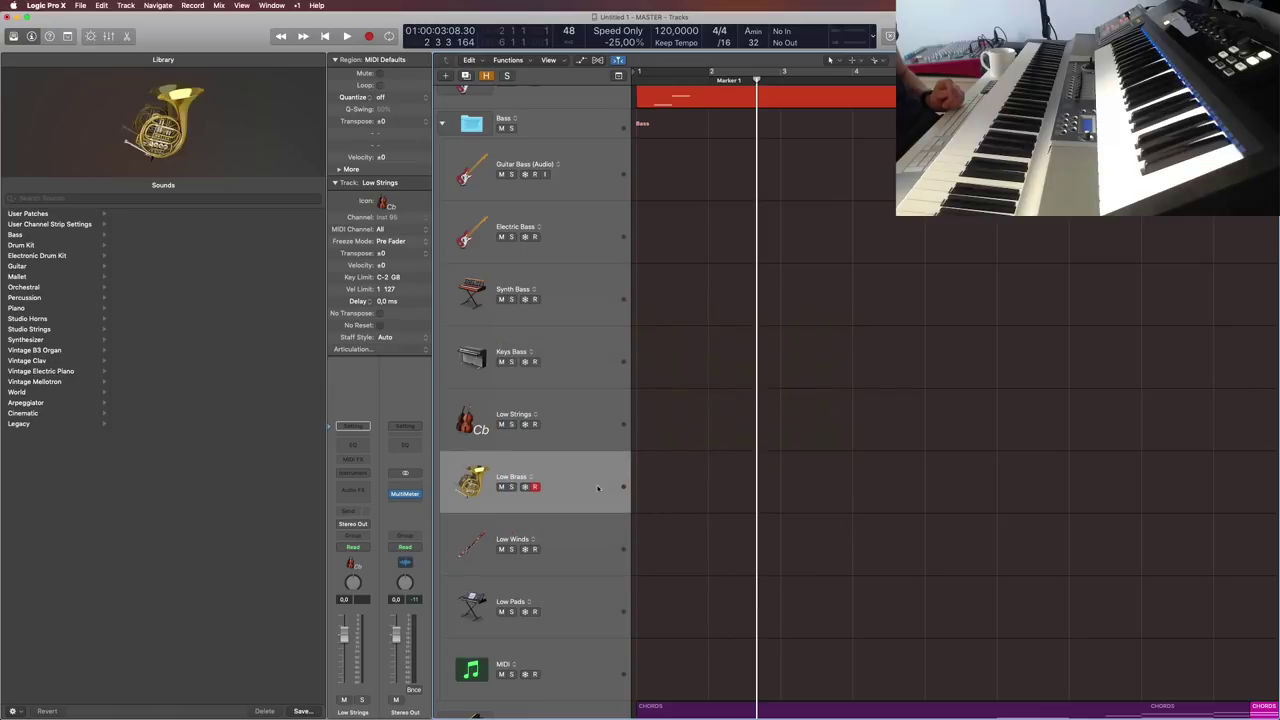
left_click(585, 433)
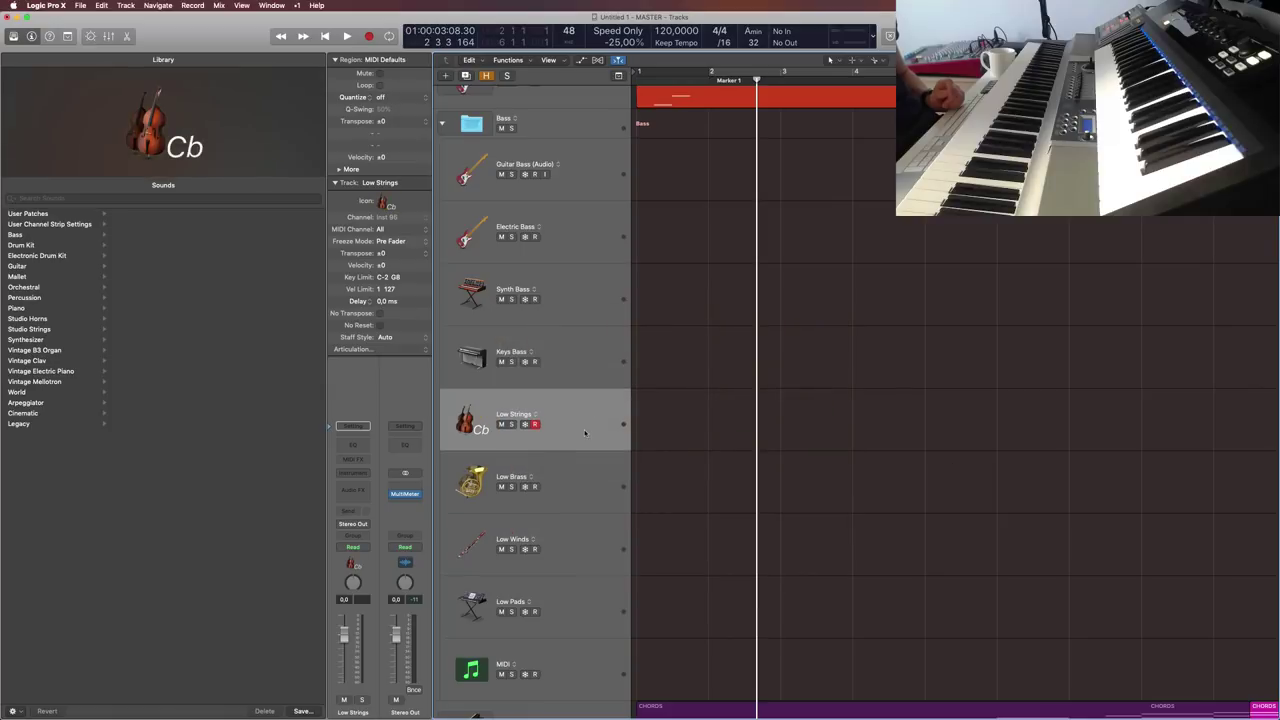
left_click(598, 370)
Step: Save the Low Strings track as the patch "Low Strings (empty)" in the 3) BASS folder
left_click(604, 434)
left_click(301, 711)
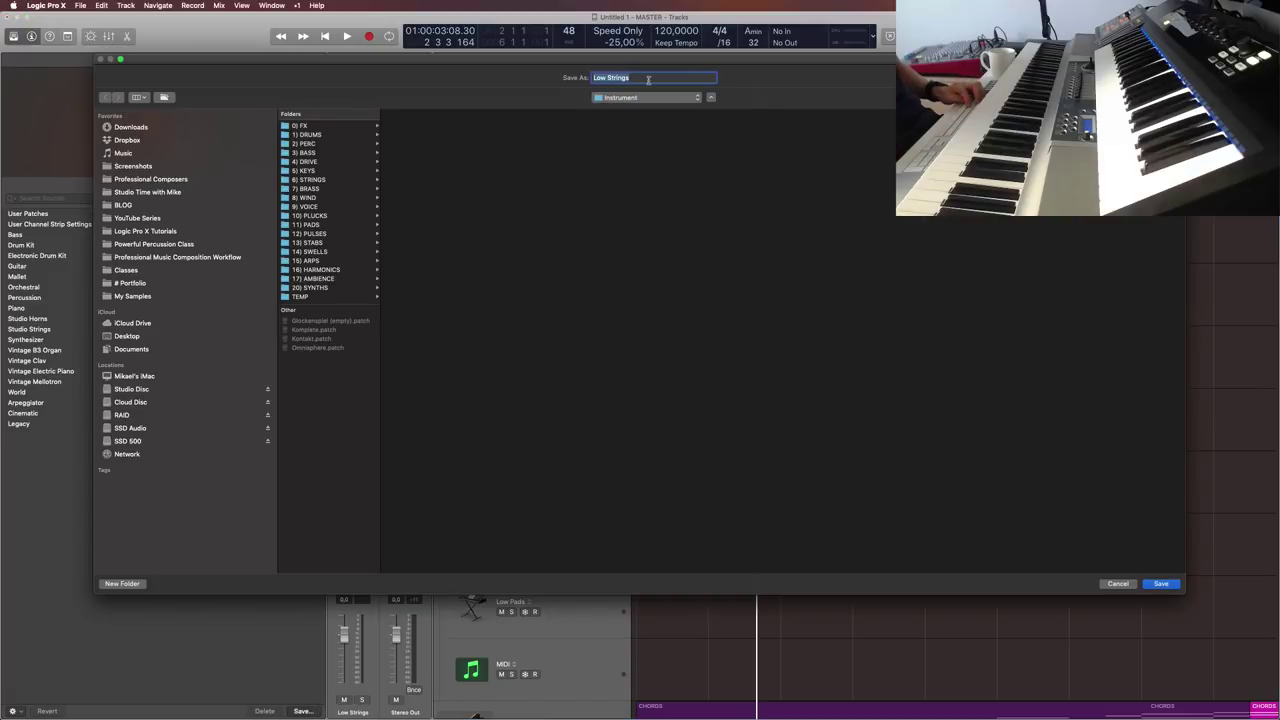
left_click(325, 153)
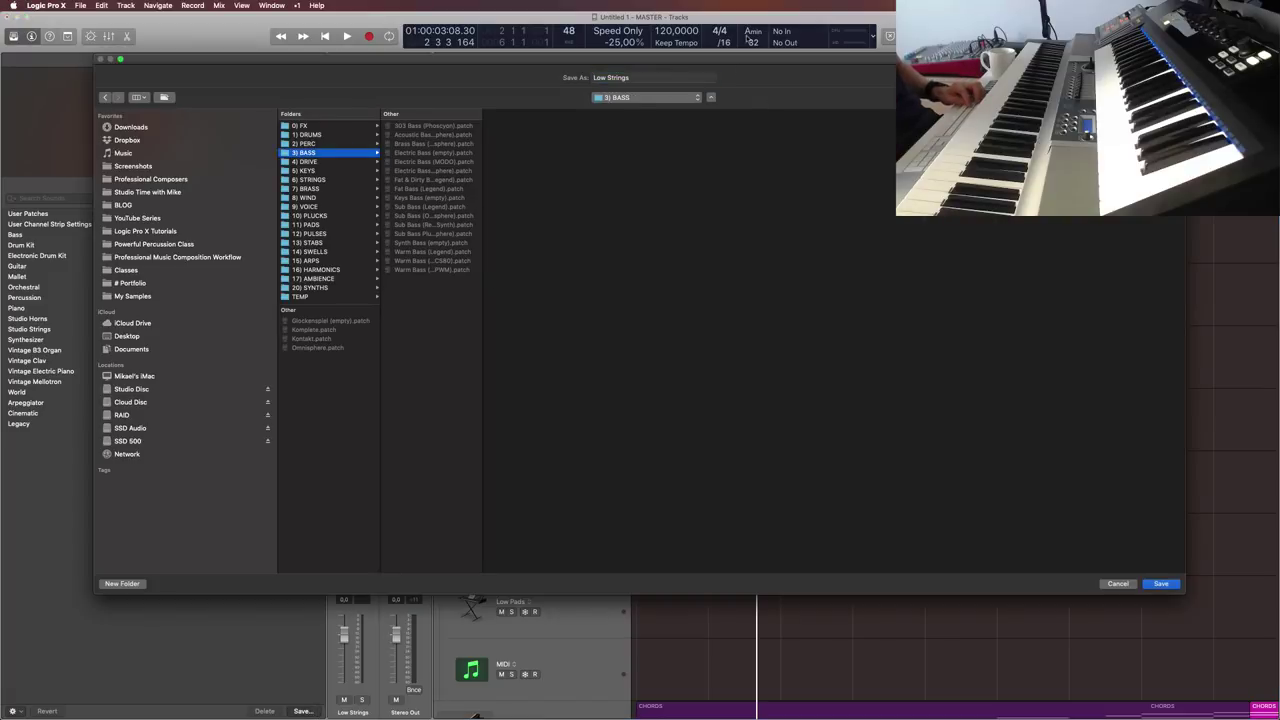
left_click(653, 78)
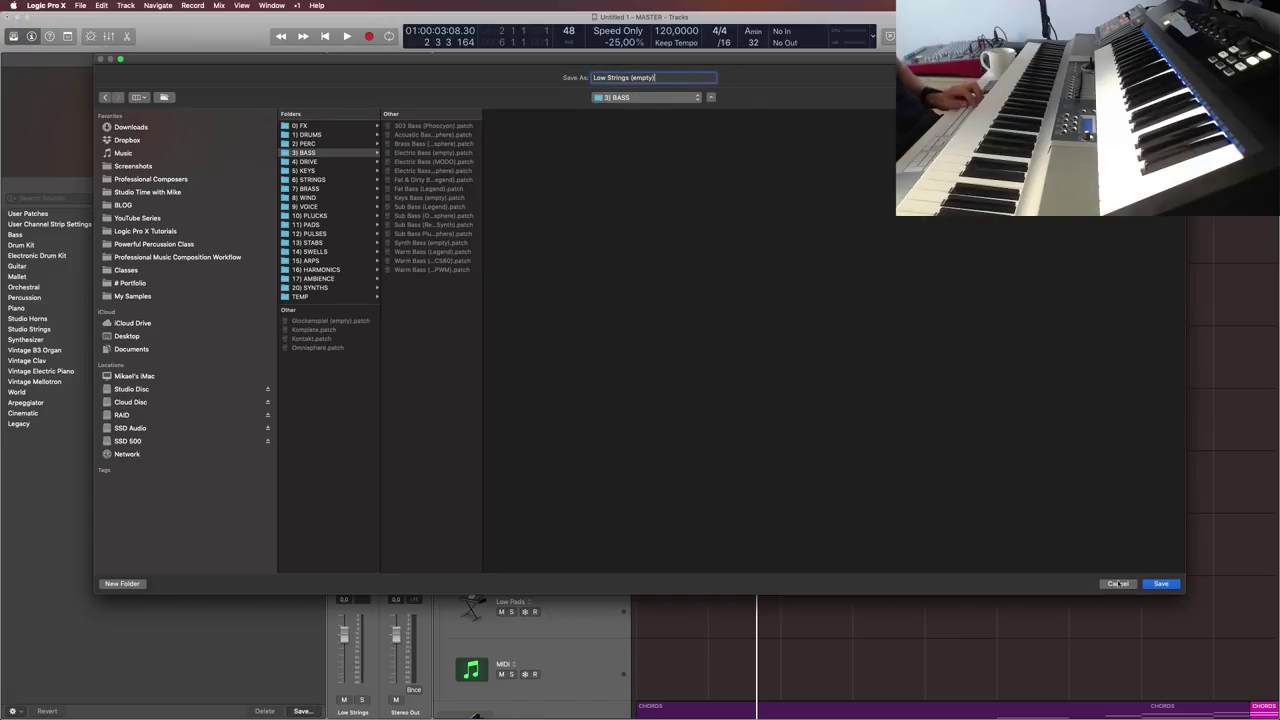
left_click(1158, 583)
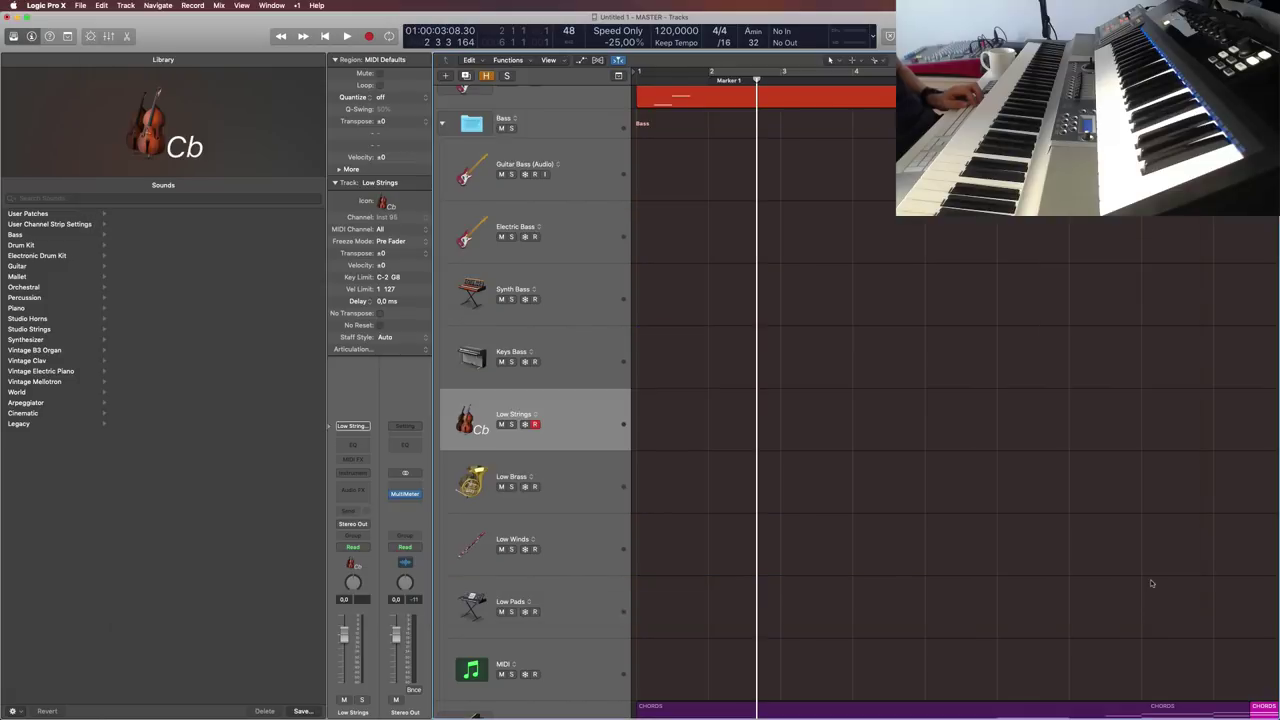
Step: Save the Low Brass track as the patch "Low Brass (empty)" in the 3) BASS folder
left_click(605, 476)
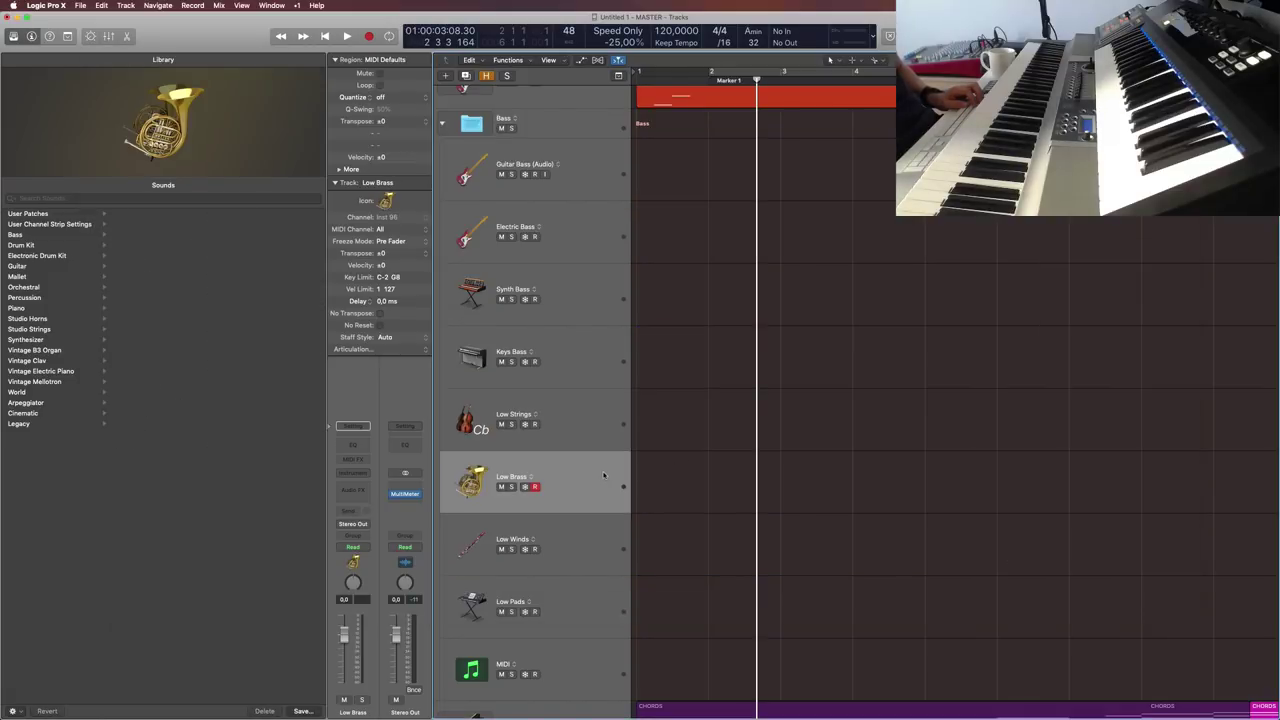
left_click(302, 711)
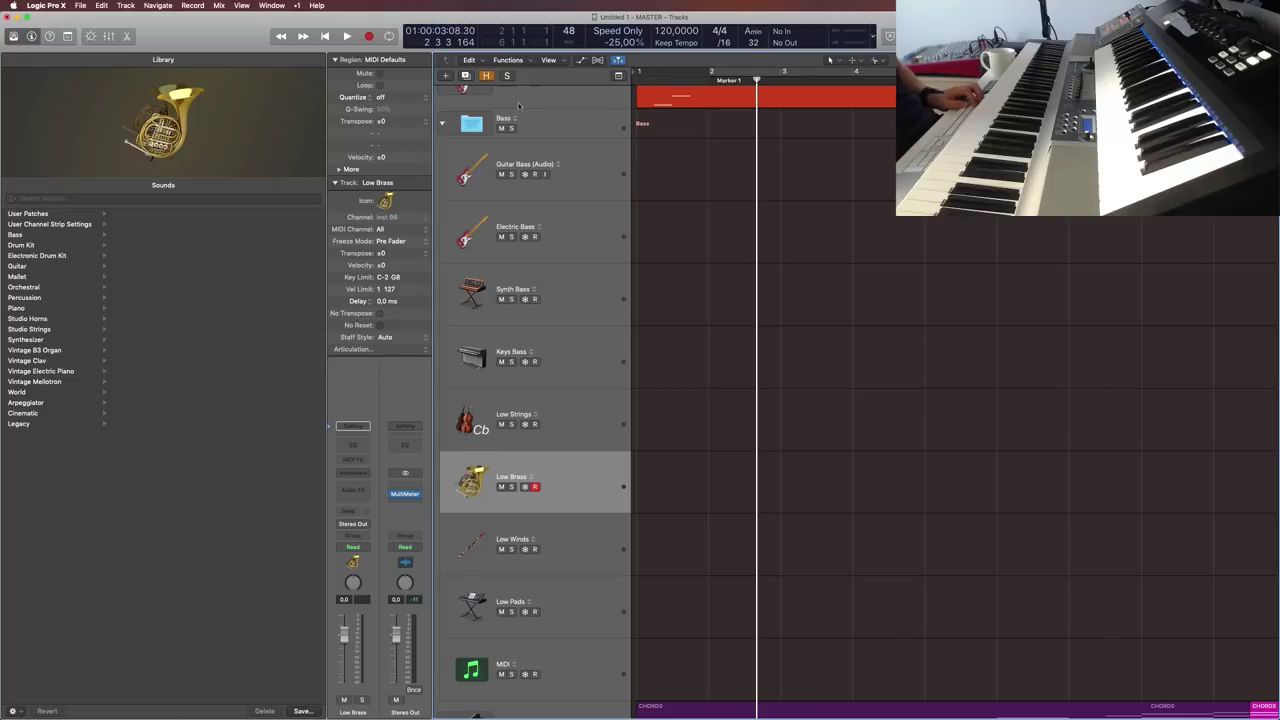
left_click(623, 155)
left_click(655, 77)
type("(empty)")
left_click(1152, 586)
Step: Save the Low Winds track as the patch "Low Winds (empty)" directly in the Instrument patches folder
key("Down")
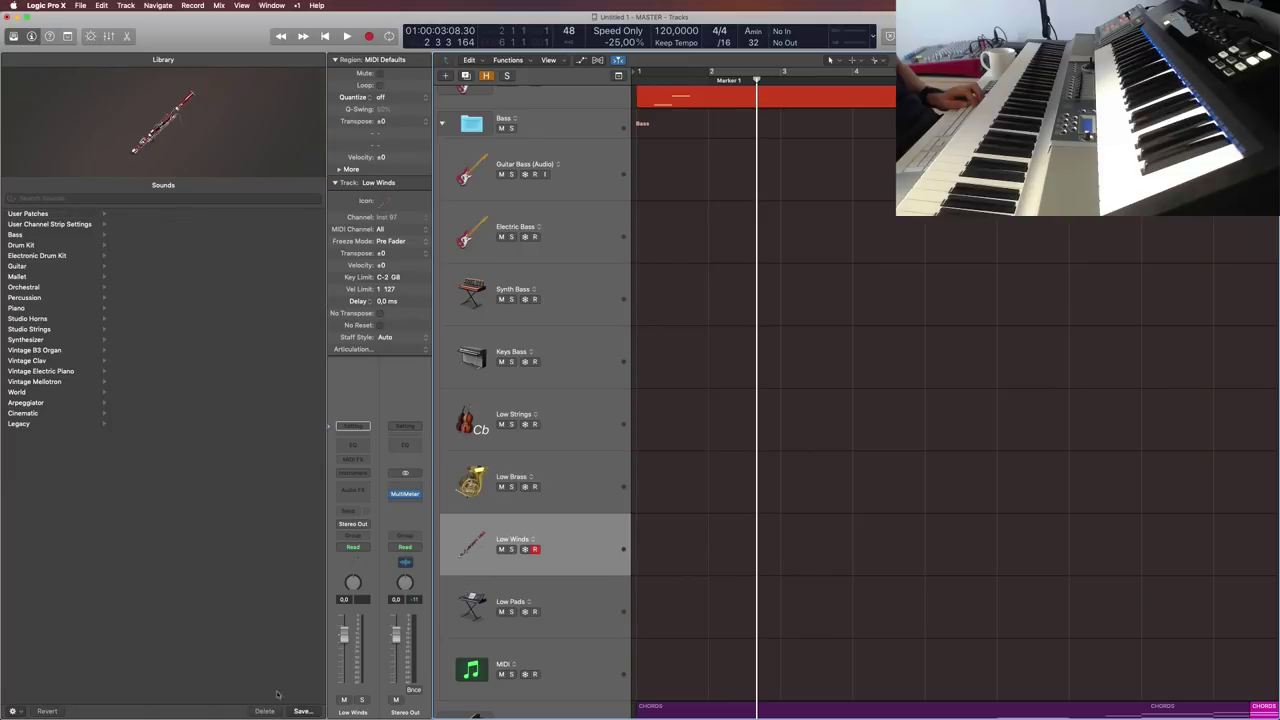
left_click(302, 711)
left_click(655, 77)
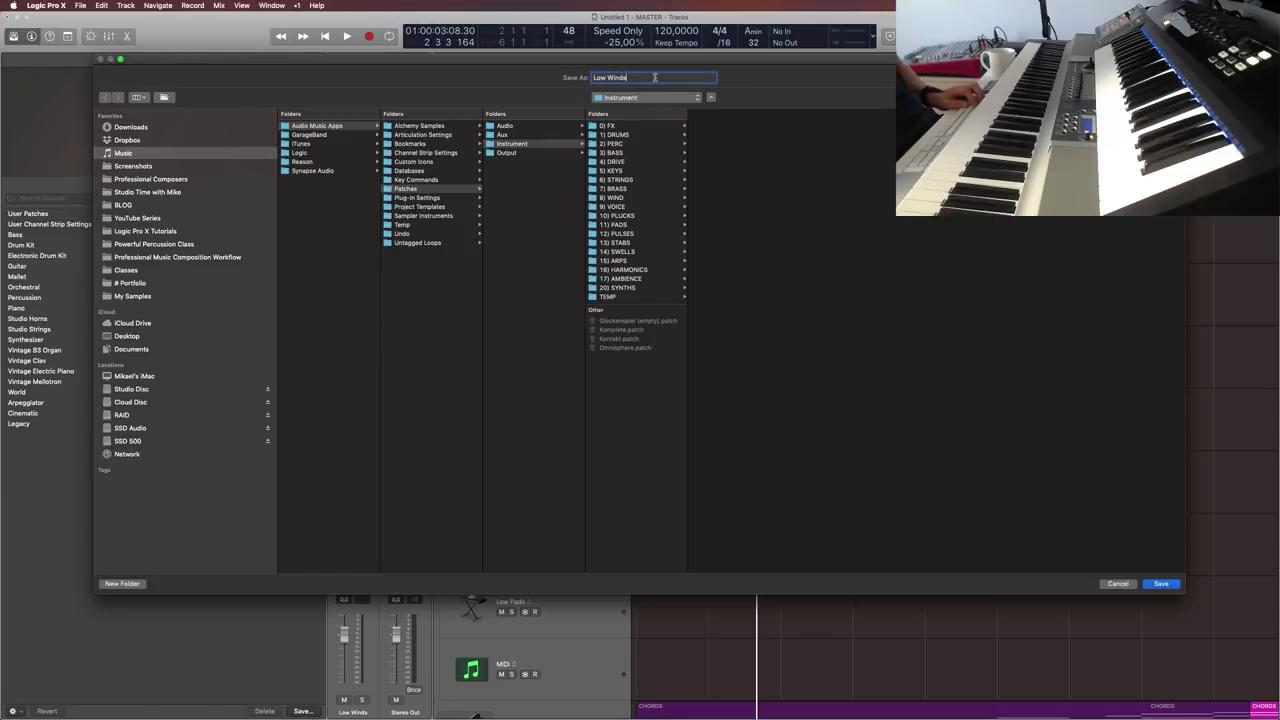
type("(empty)")
left_click(1161, 584)
Step: Save the Low Pads track as the patch "Low Pads (empty)" in the 3) BASS folder
left_click(465, 623)
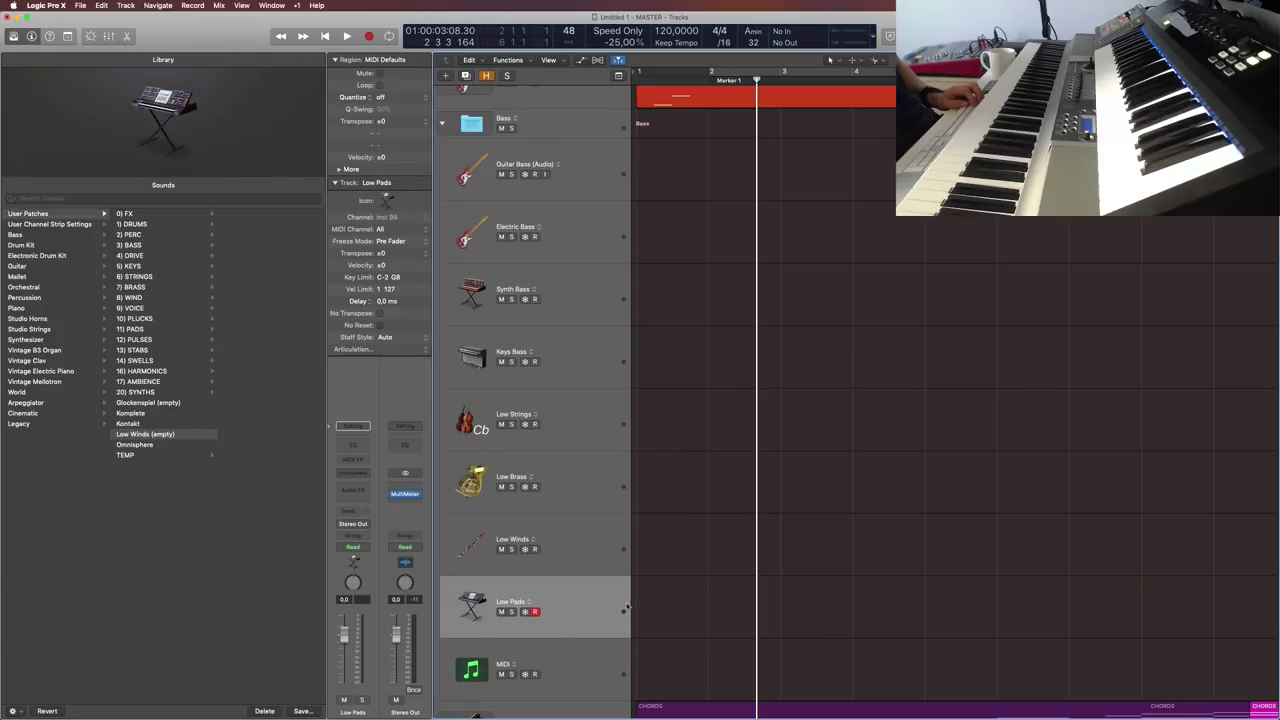
left_click(302, 711)
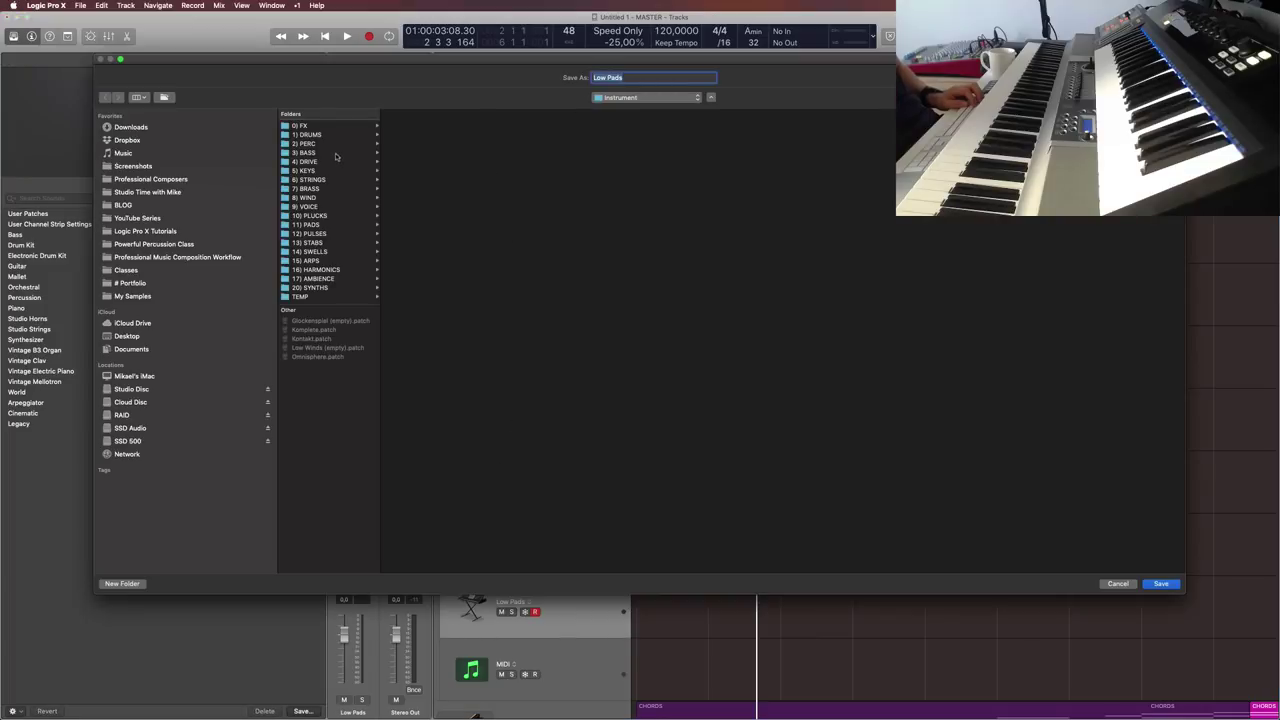
left_click(336, 153)
left_click(661, 78)
type("(empty)")
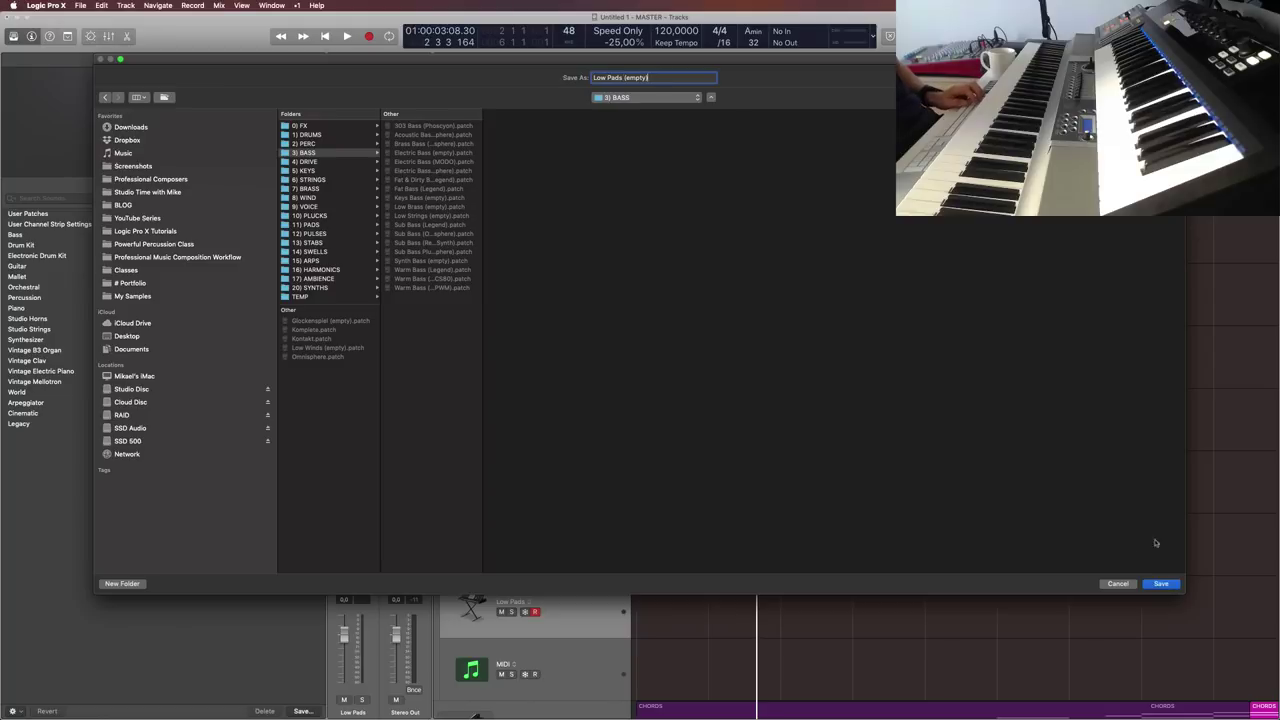
left_click(1161, 583)
Step: Check which library patch and folder the Guitar Bass (Audio), Electric Bass and Synth Bass tracks each link to
scroll(599, 257, "up", 1)
left_click(593, 290)
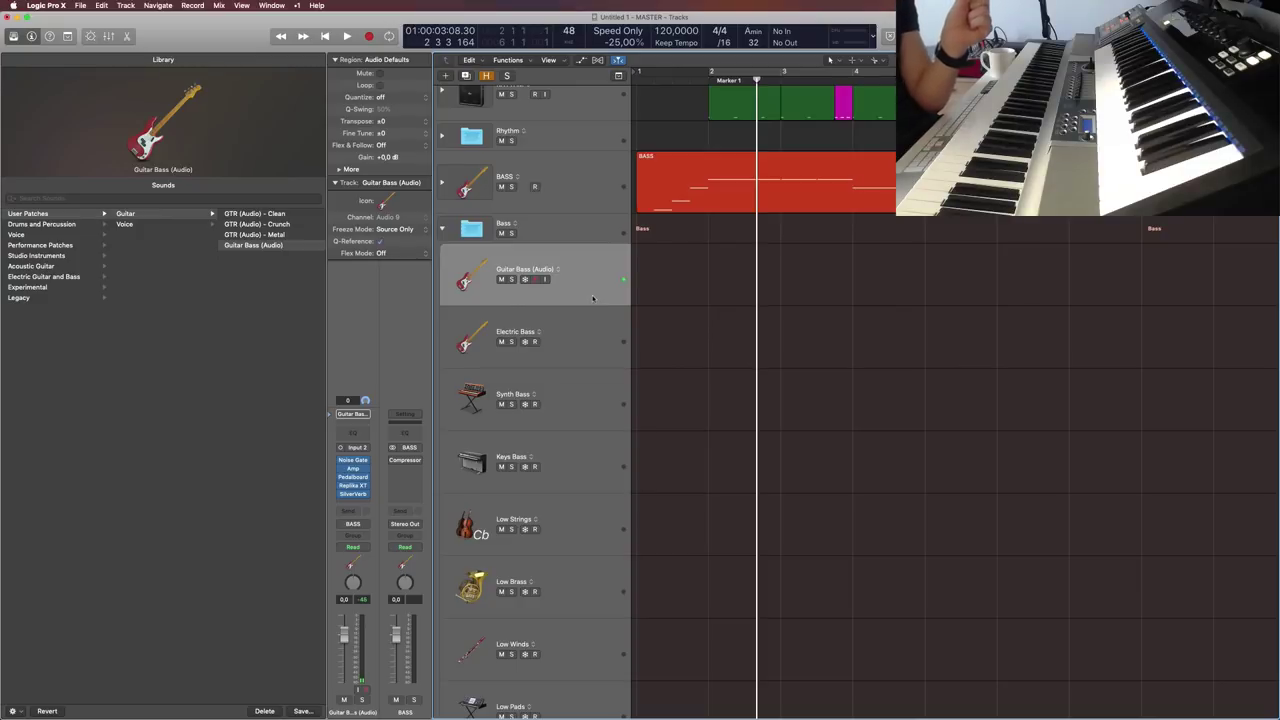
key("Down")
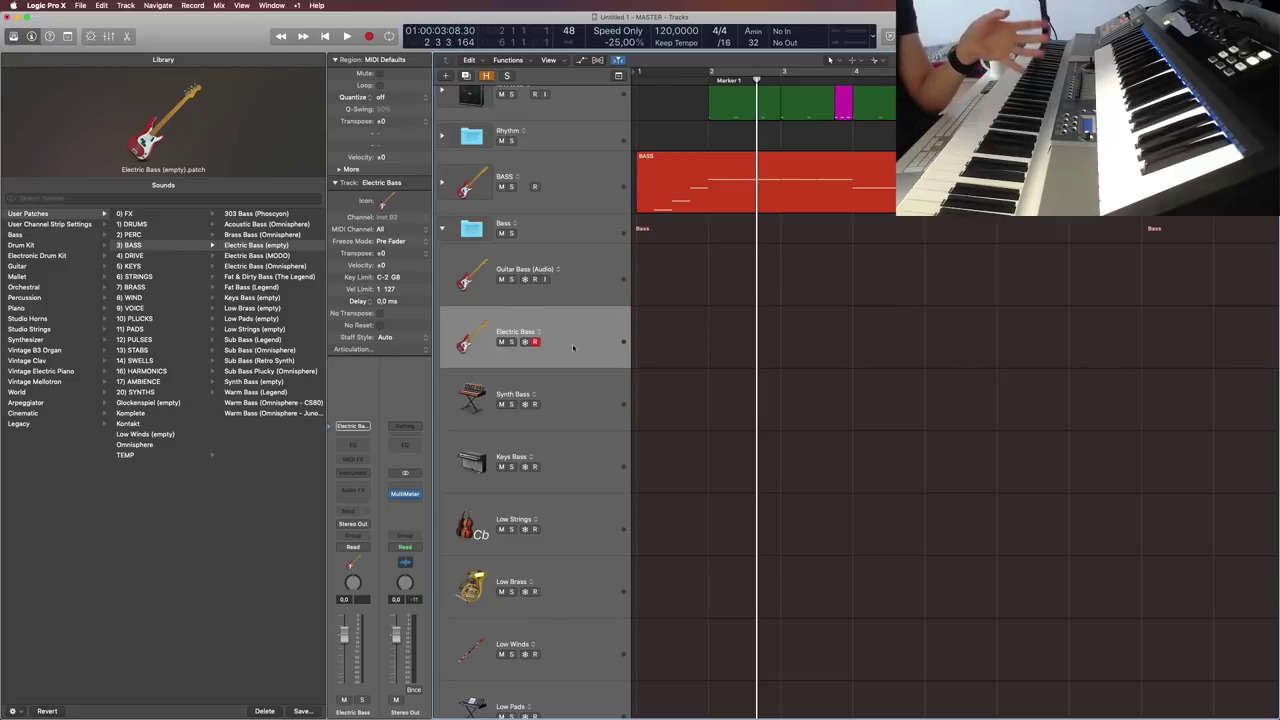
left_click(588, 296)
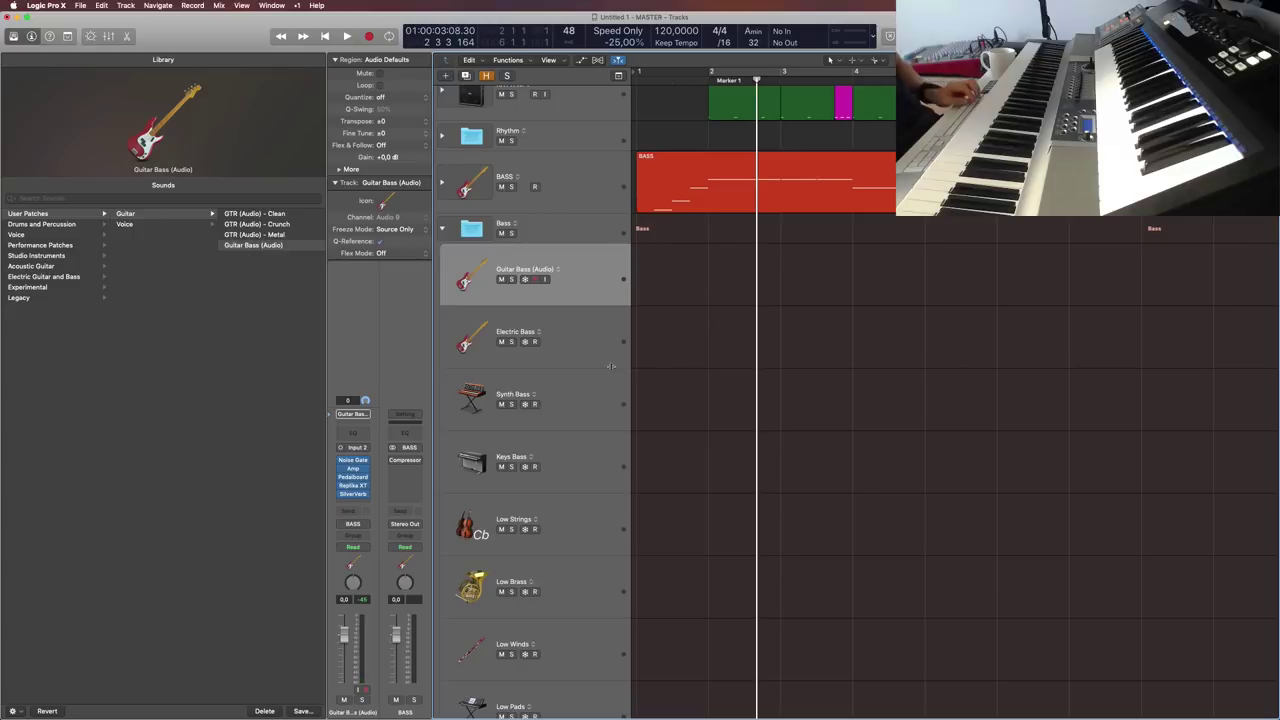
scroll(588, 364, "down", 1)
scroll(588, 364, "down", 3)
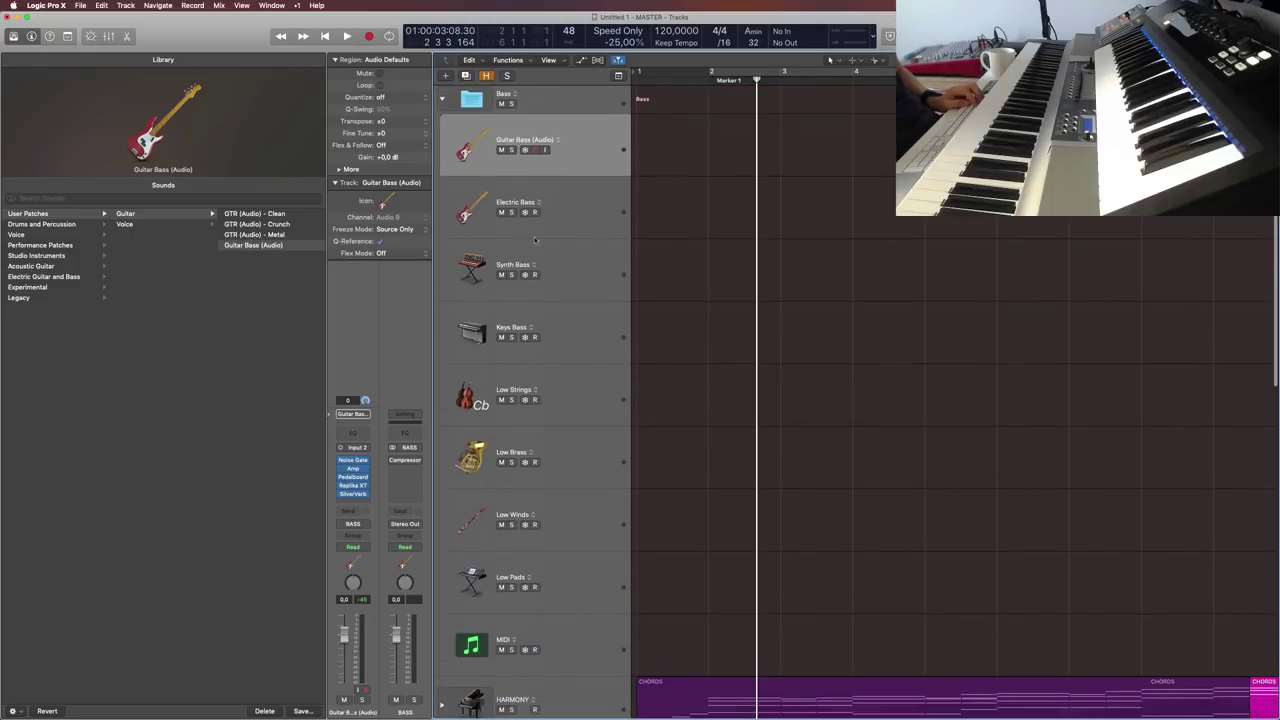
left_click(605, 220)
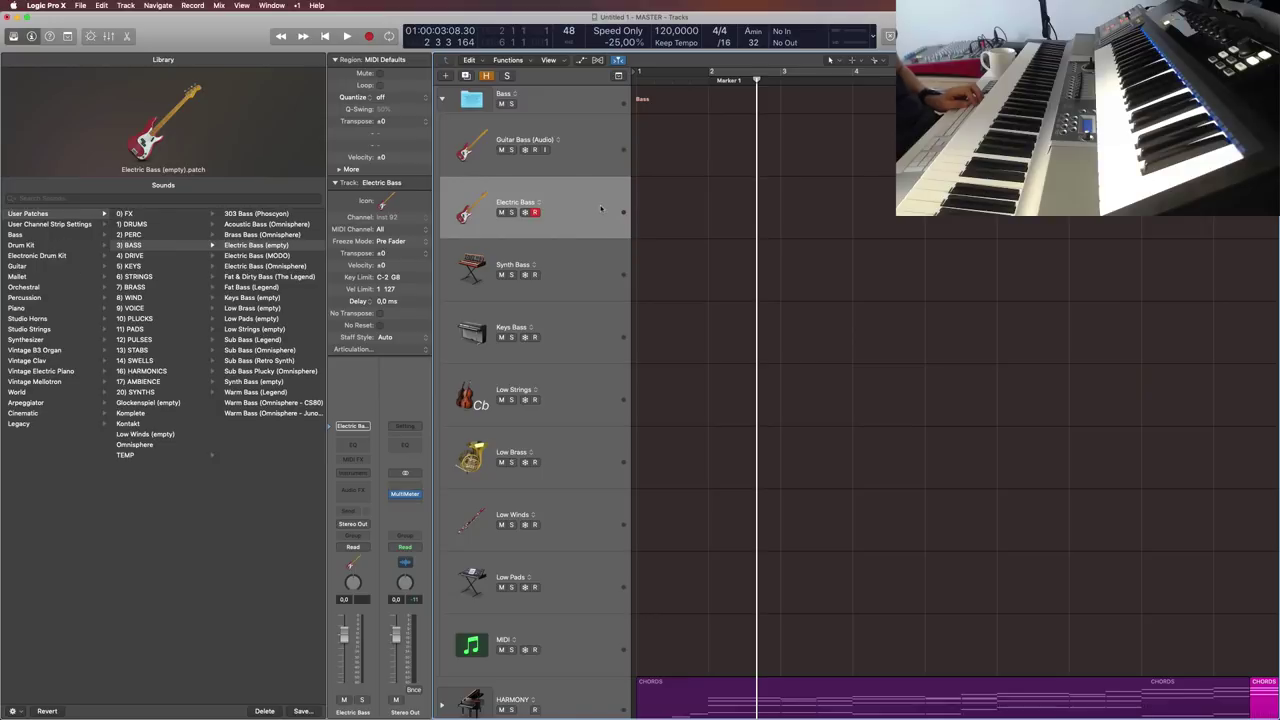
key("y")
key("y")
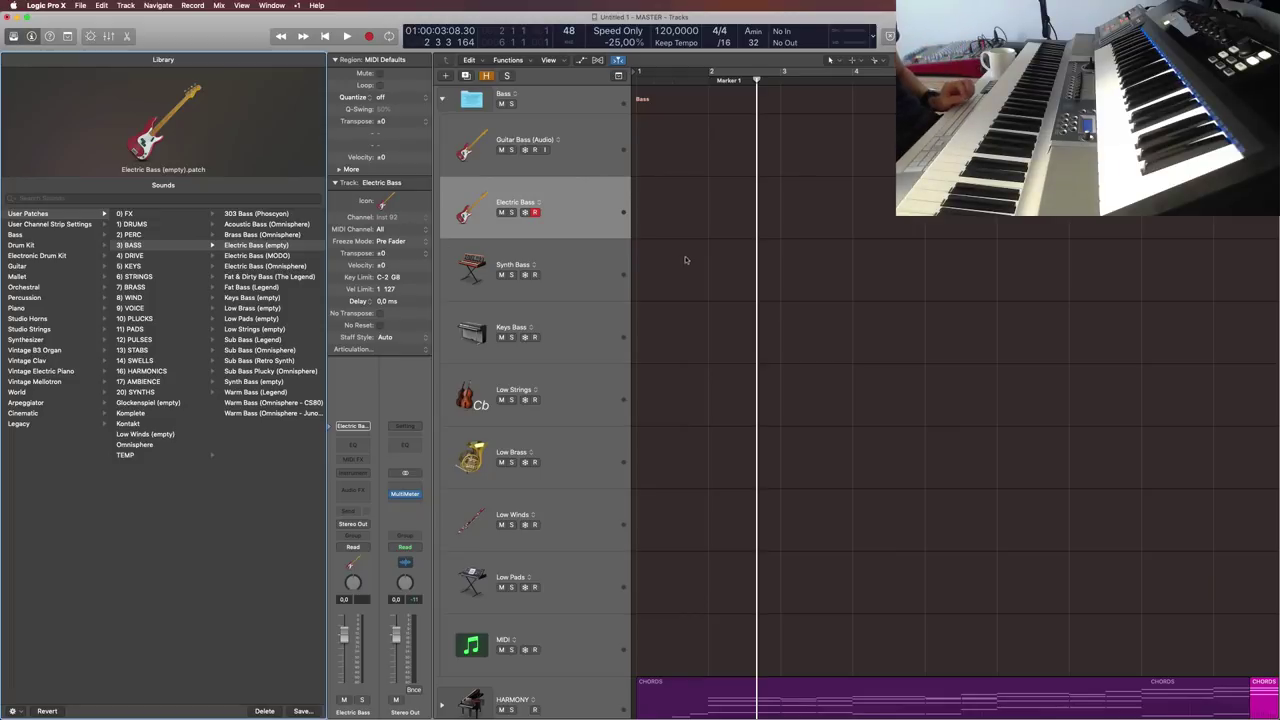
left_click(590, 274)
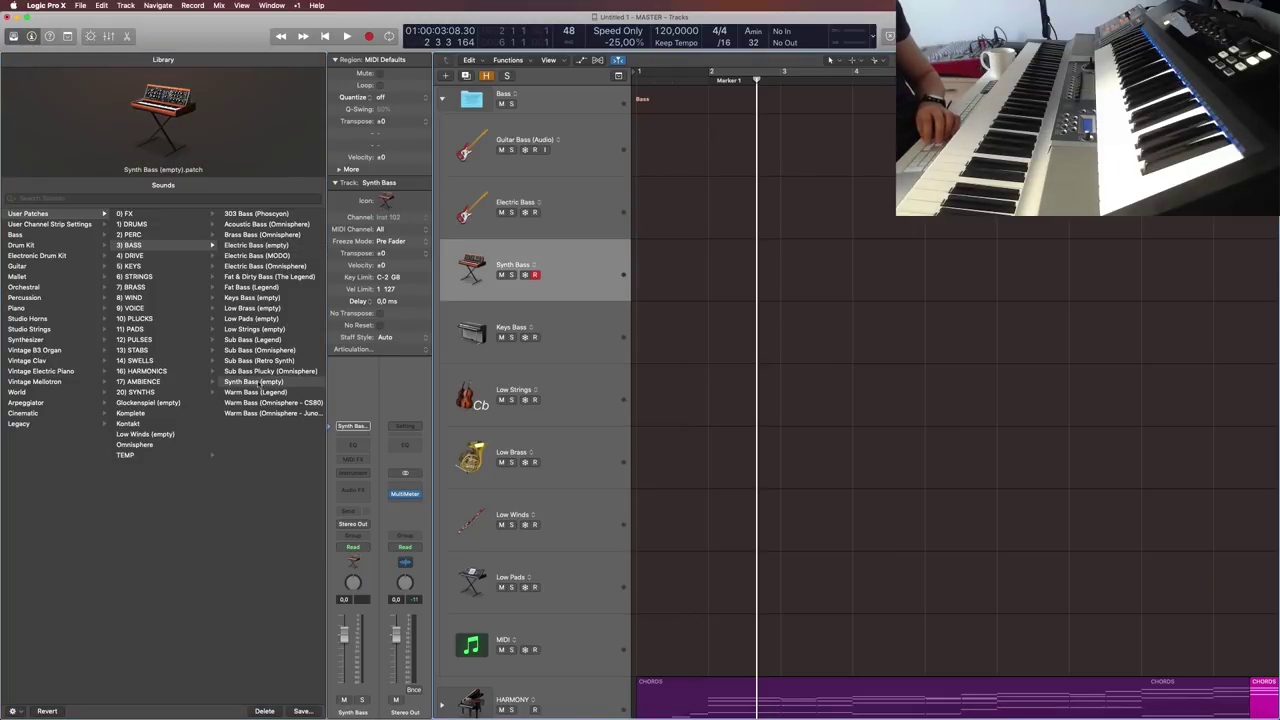
Step: Check which library patch and folder the Keys Bass, Low Strings and Low Brass tracks each link to
left_click(565, 335)
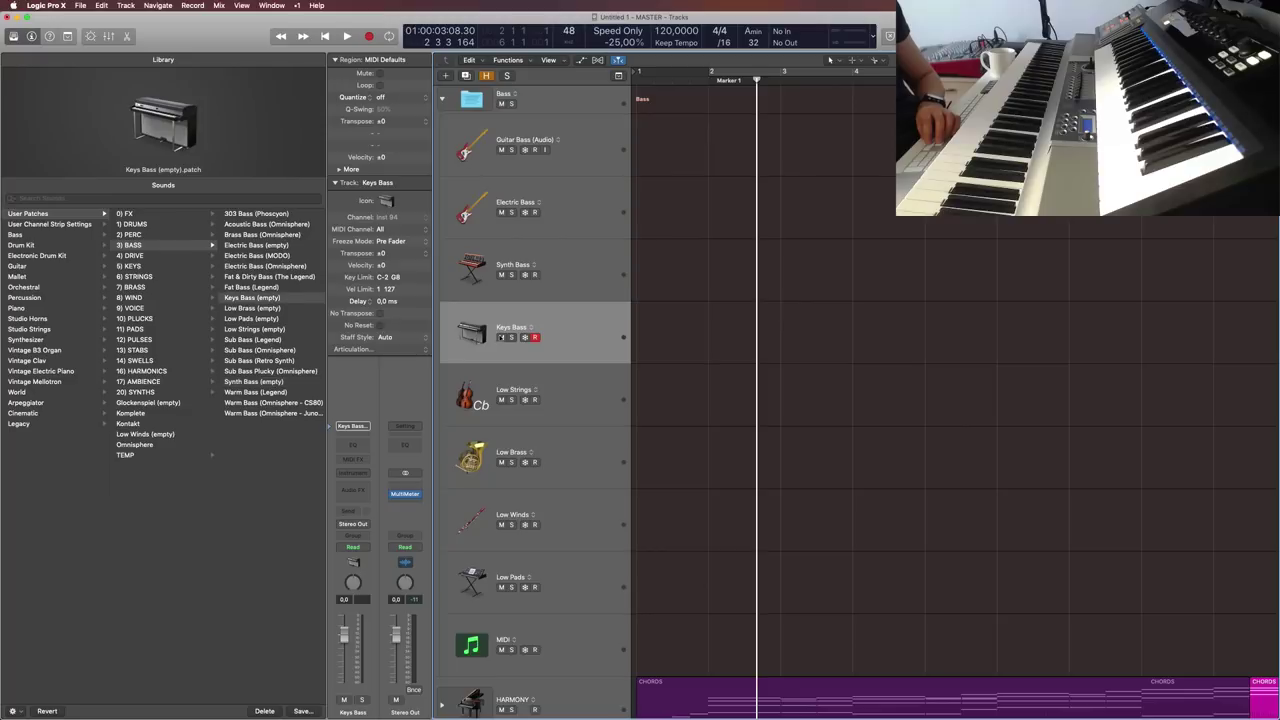
left_click(580, 387)
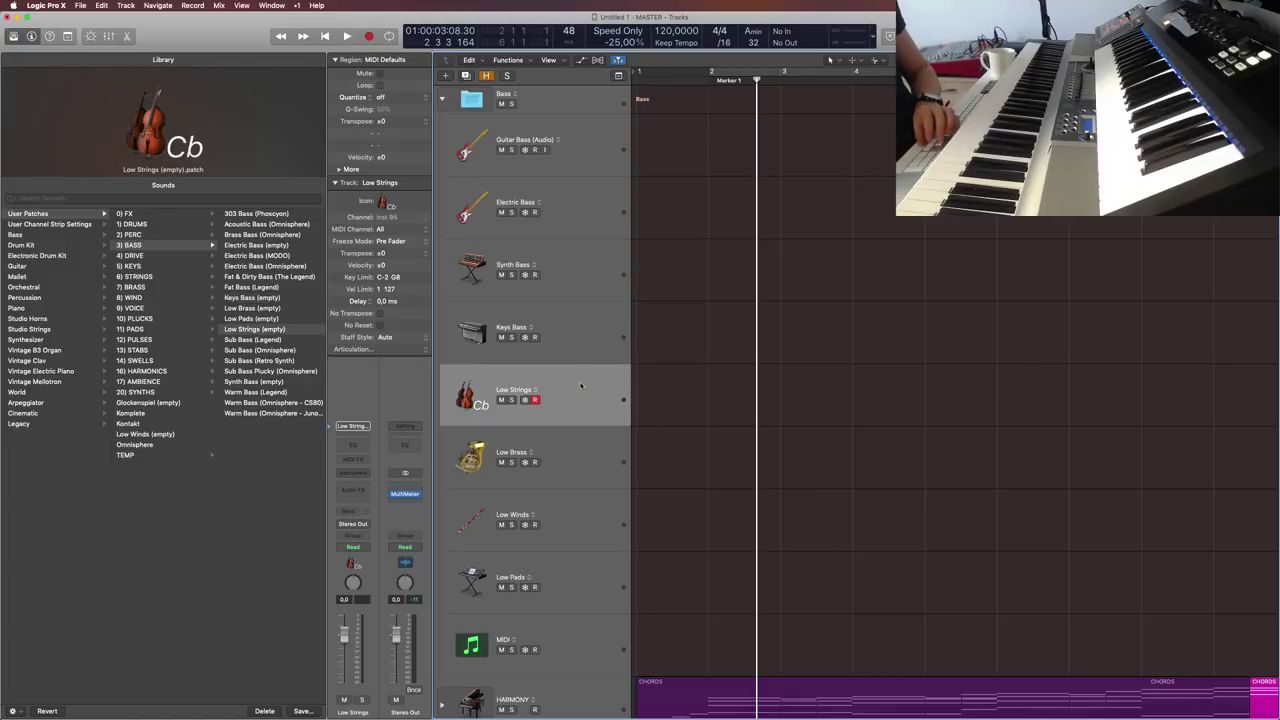
left_click(592, 455)
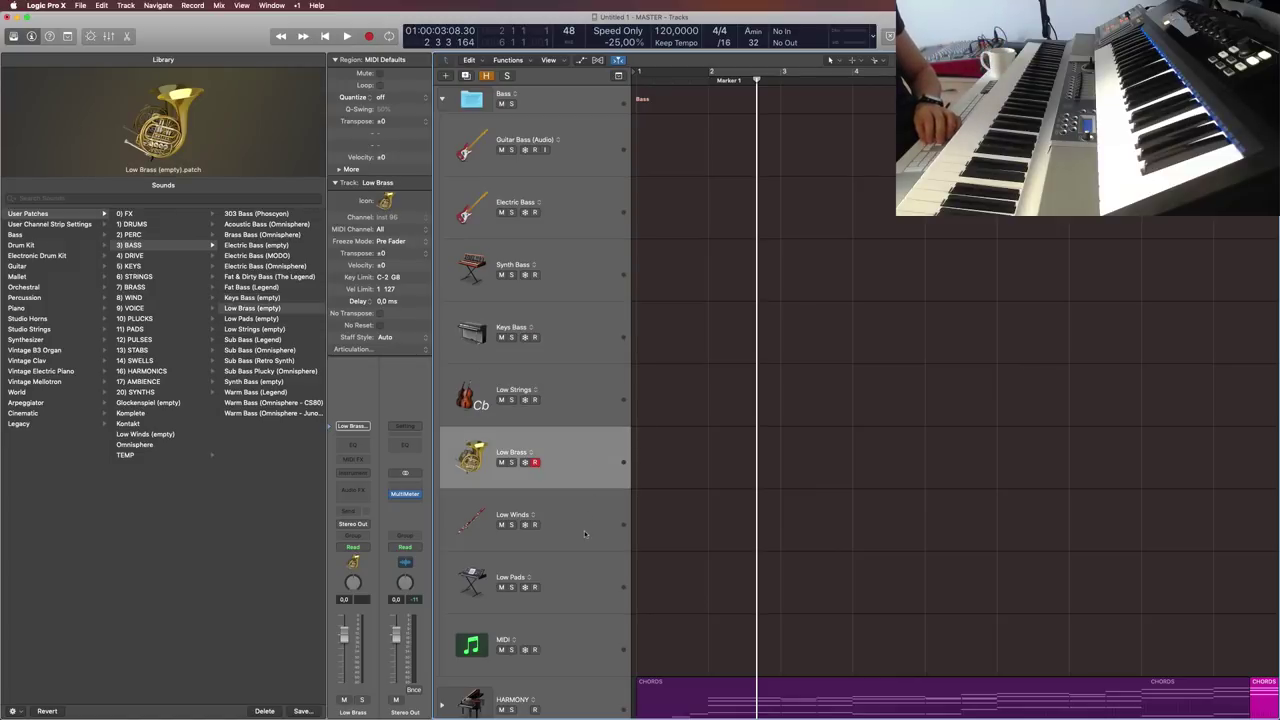
Step: Save the Low Winds track as the patch "Low Winds (empty)" in the 3) BASS folder and check the Low Pads track's patch link
left_click(590, 521)
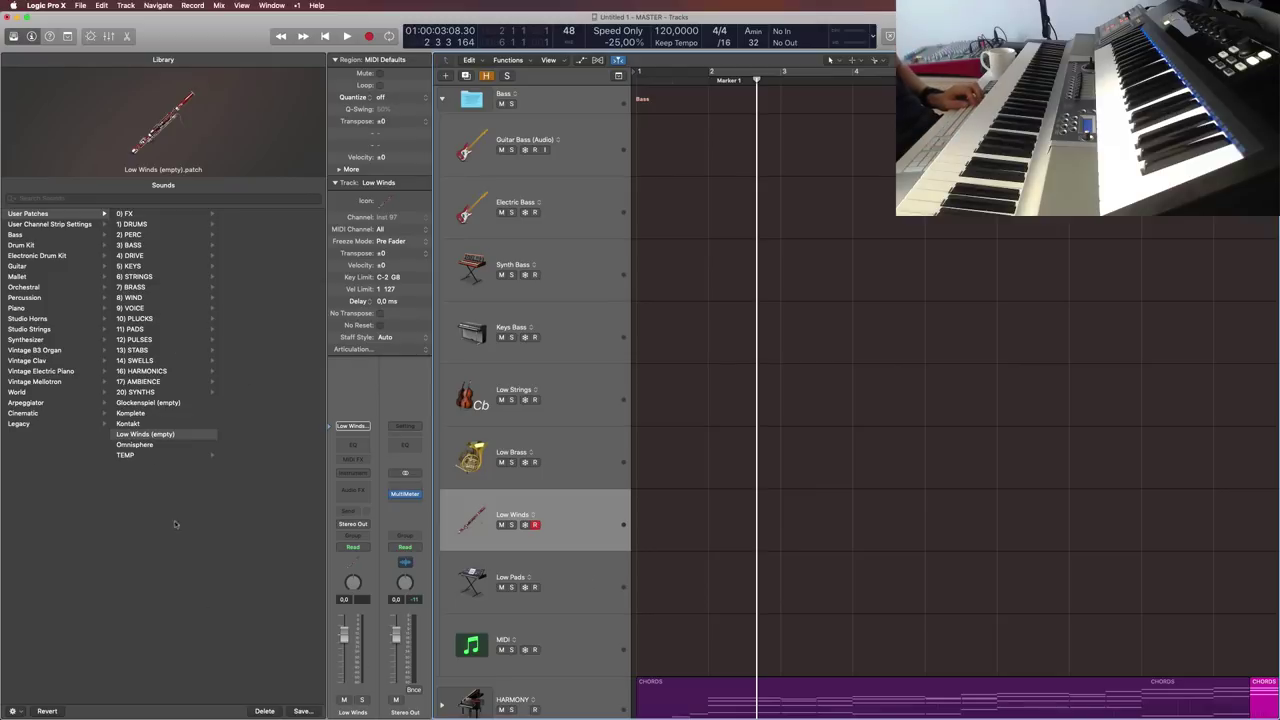
left_click(301, 711)
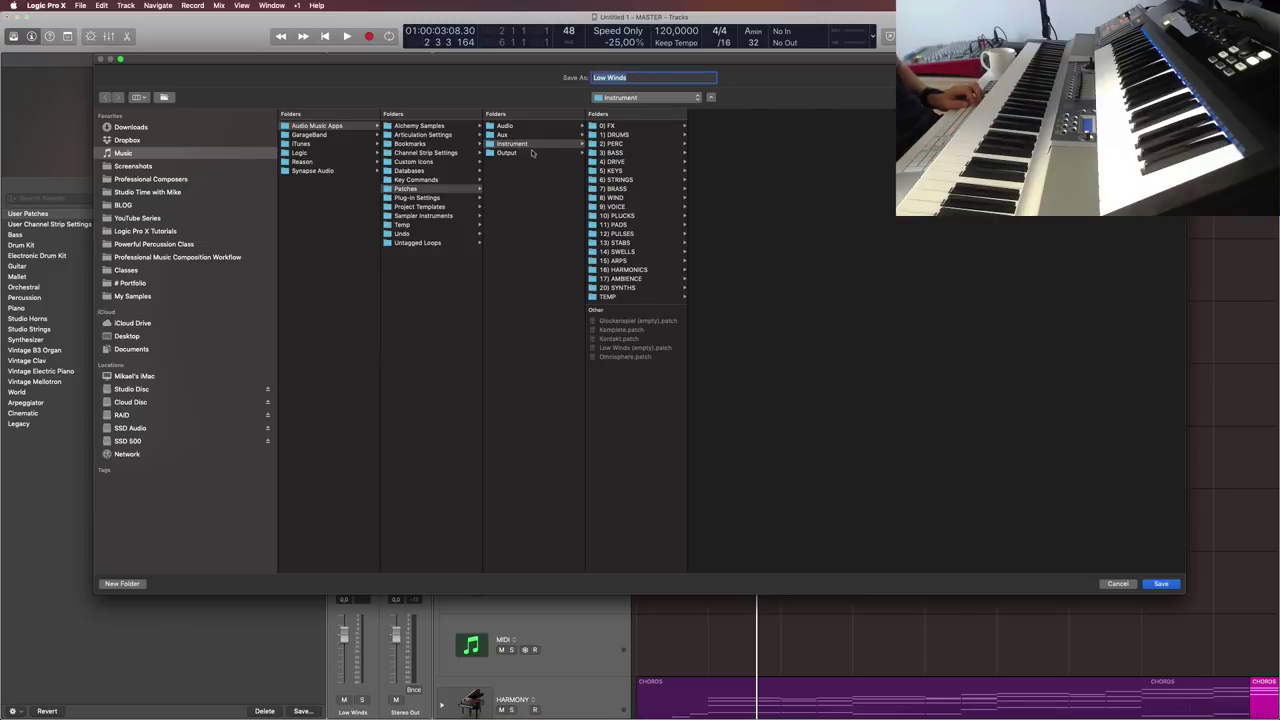
left_click(640, 153)
left_click(643, 77)
type("(empty)")
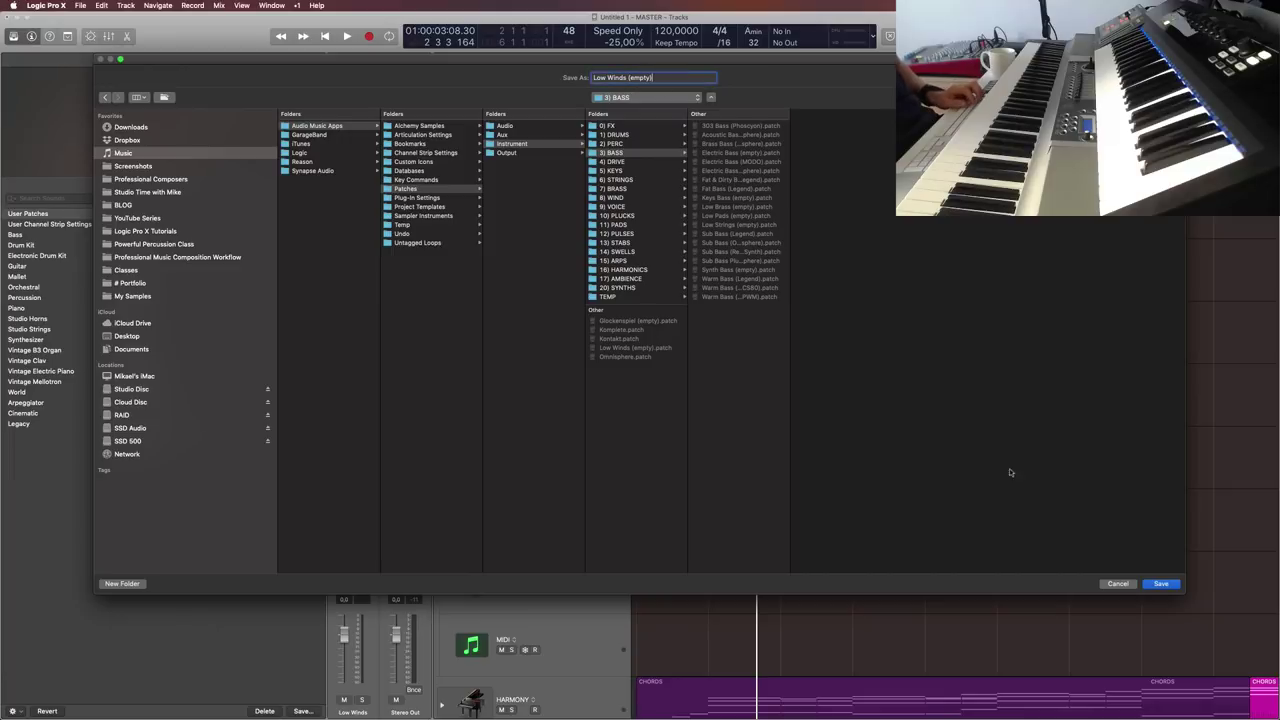
left_click(1160, 583)
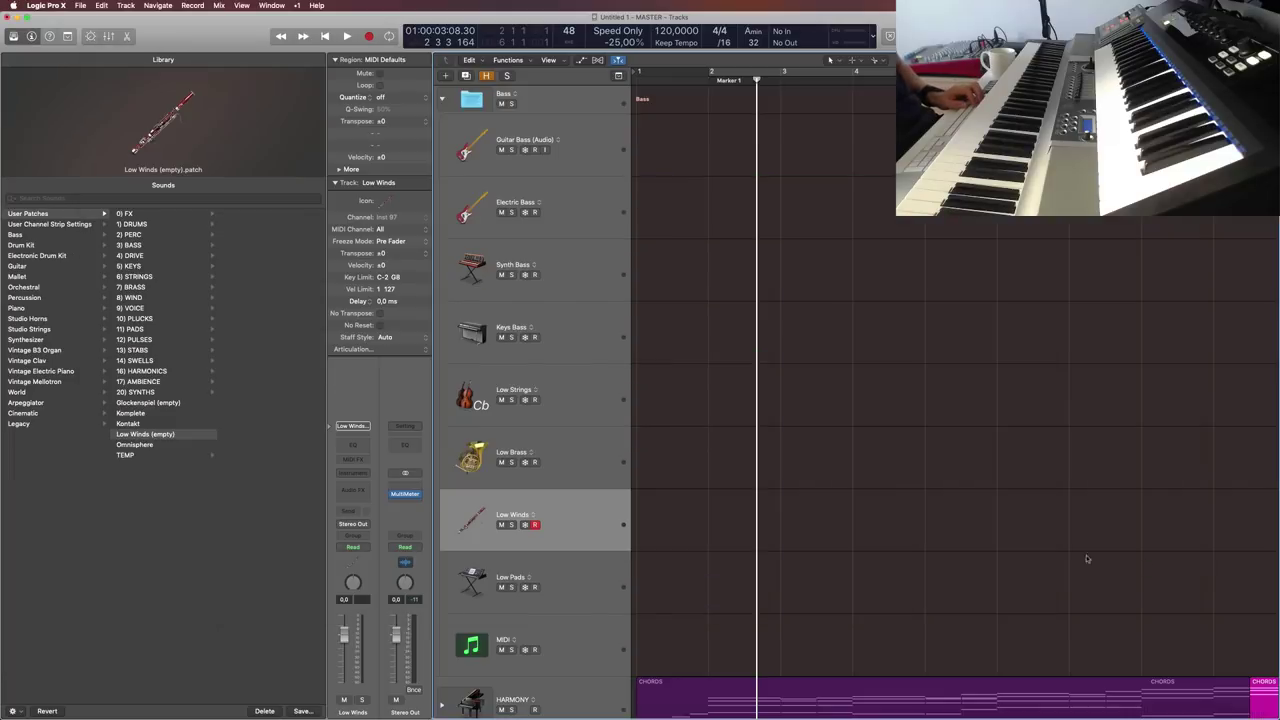
left_click(579, 584)
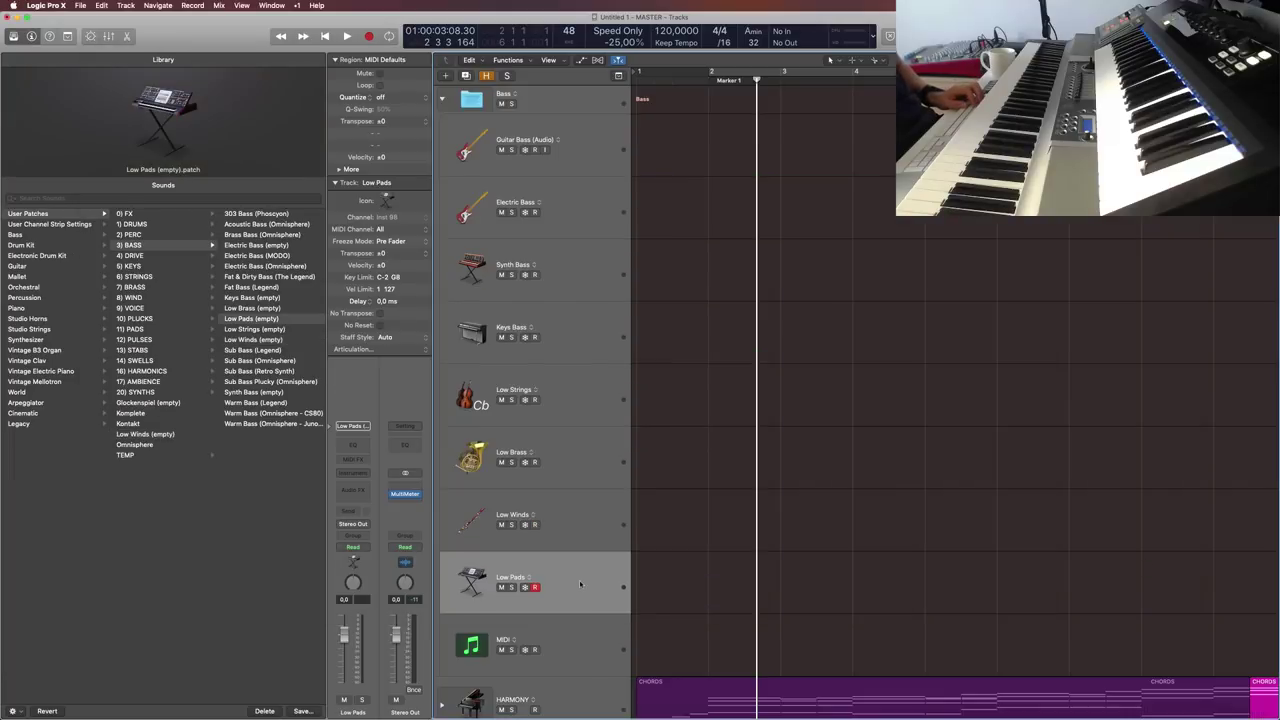
Step: Move the Sub Bass track from the SOUND PALETTE's BASS stack into the Bass folder, between Guitar Bass (Audio) and Electric Bass
left_click(443, 99)
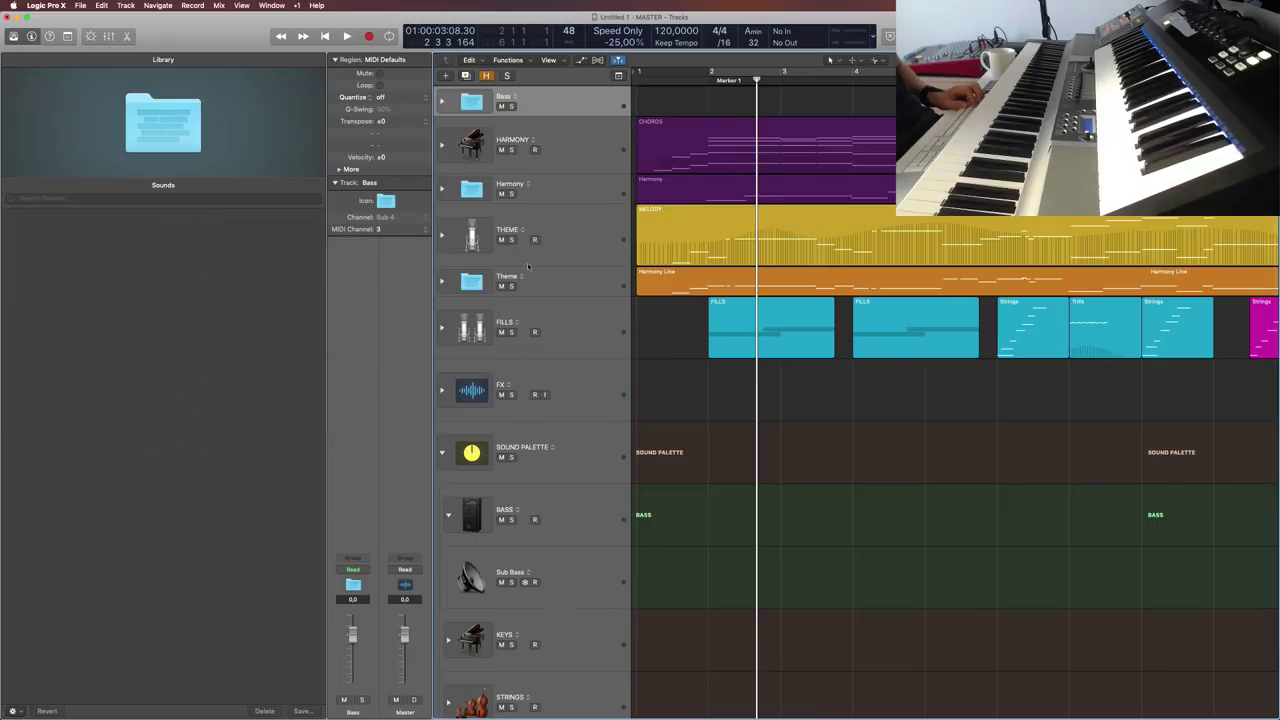
scroll(580, 413, "down", 4)
left_click(579, 413)
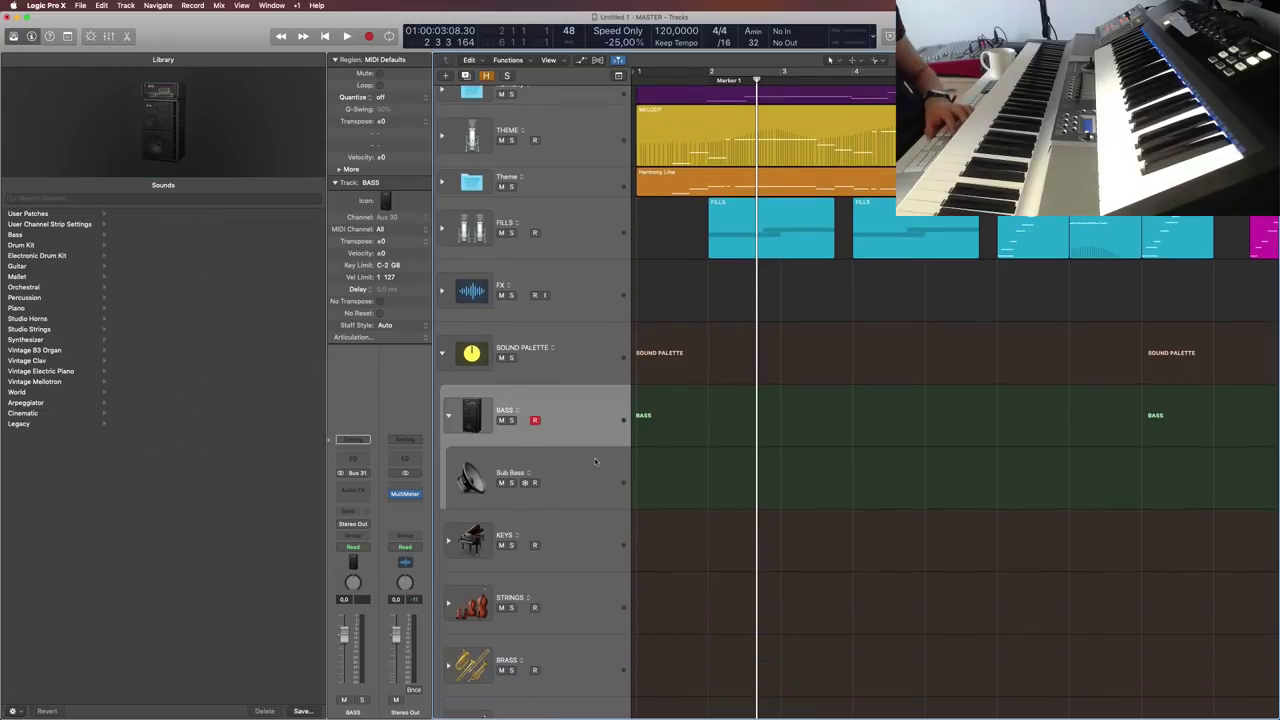
scroll(594, 458, "down", 8)
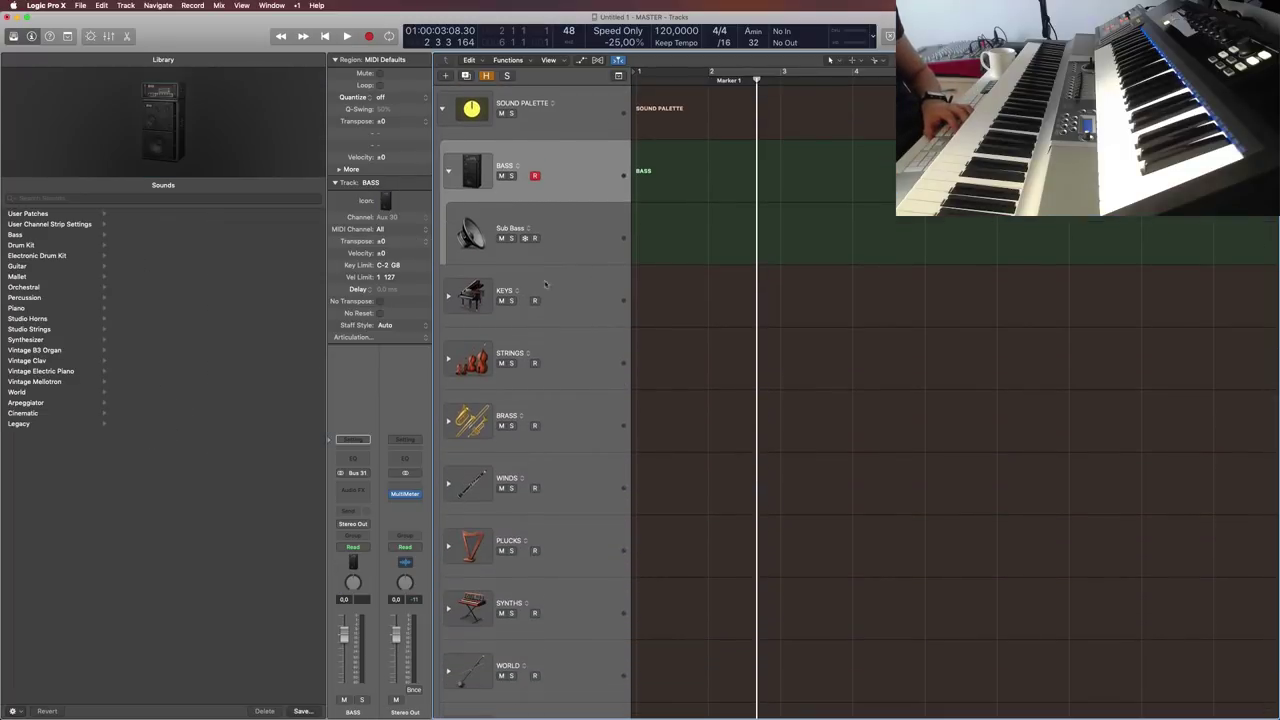
left_click(588, 231)
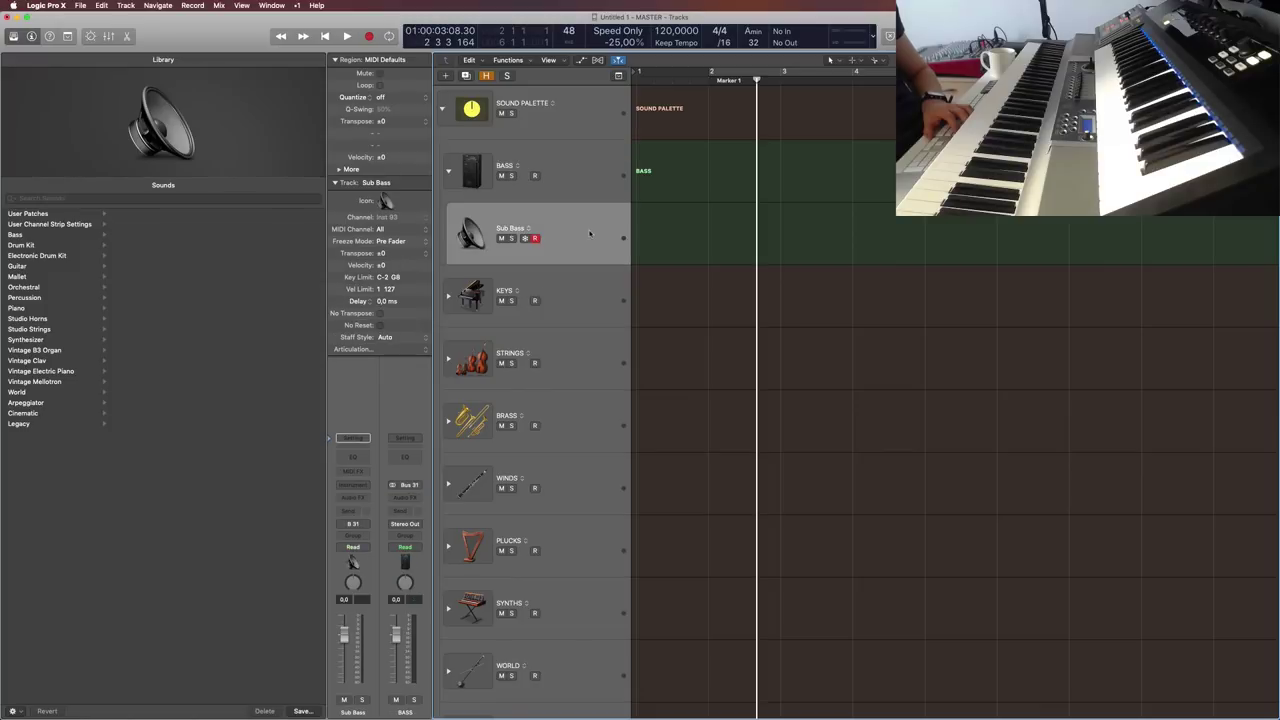
scroll(587, 241, "up", 15)
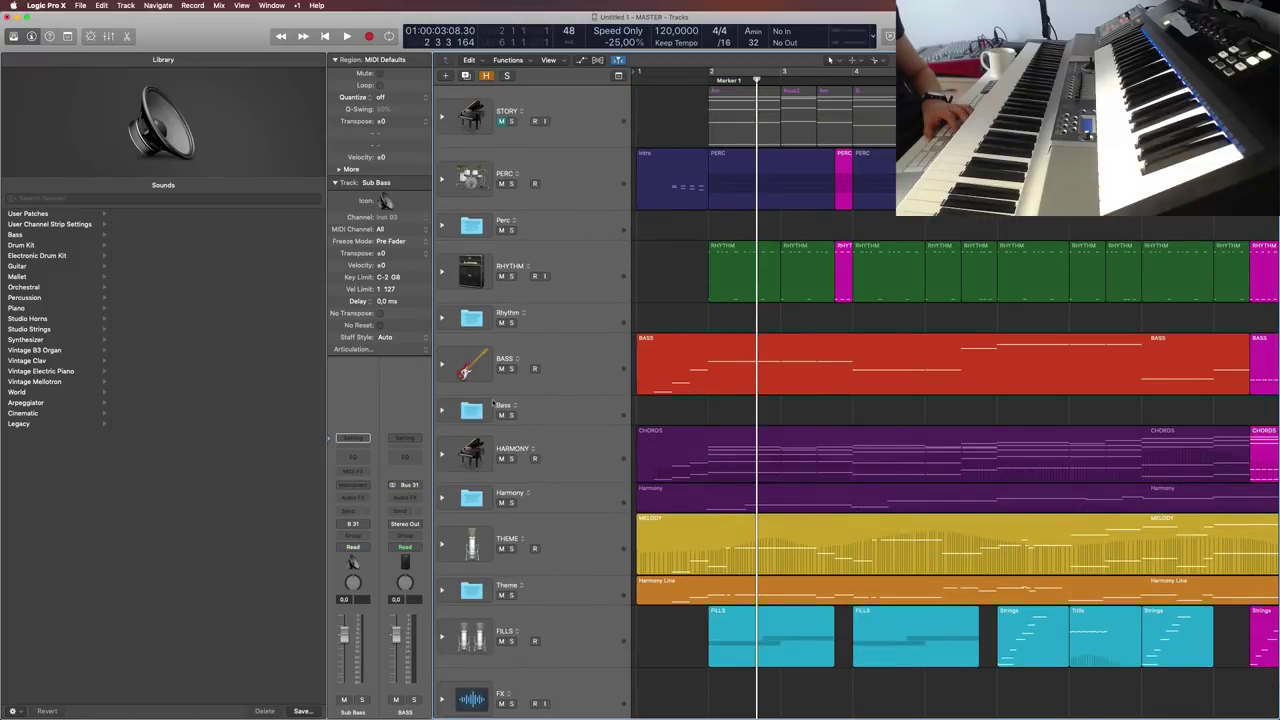
left_click(441, 411)
scroll(600, 413, "down", 10)
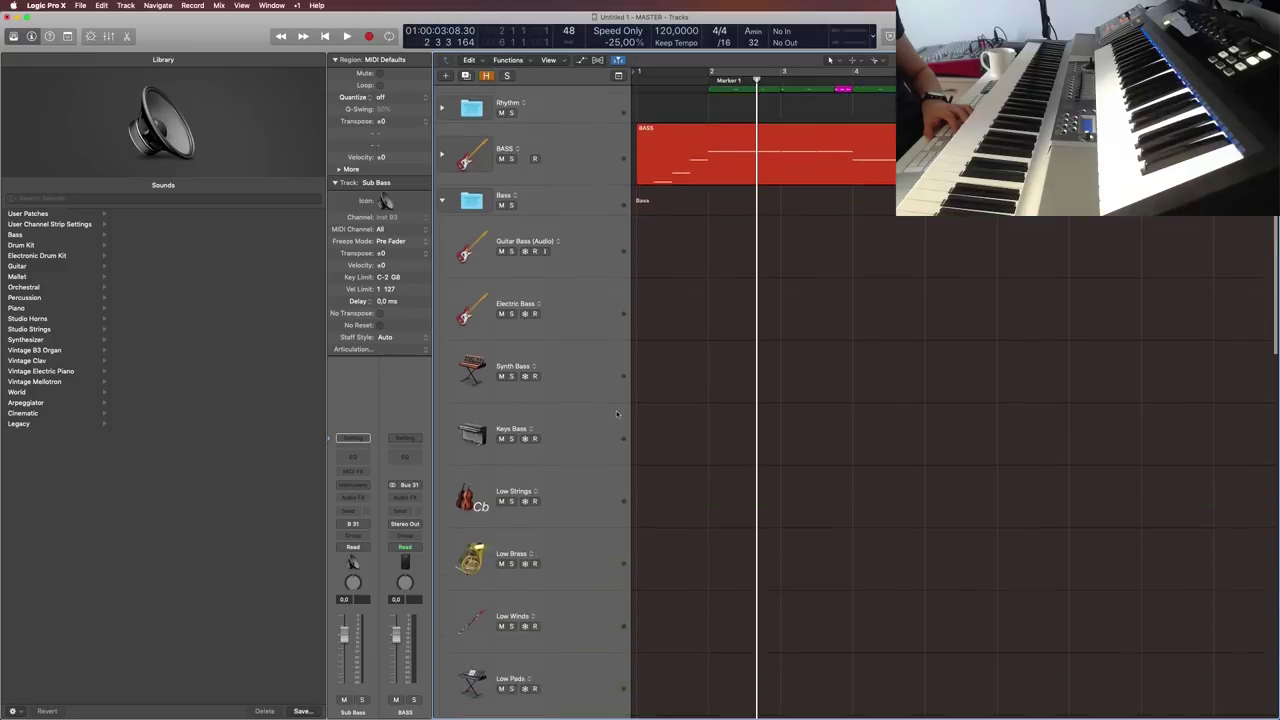
scroll(617, 413, "down", 5)
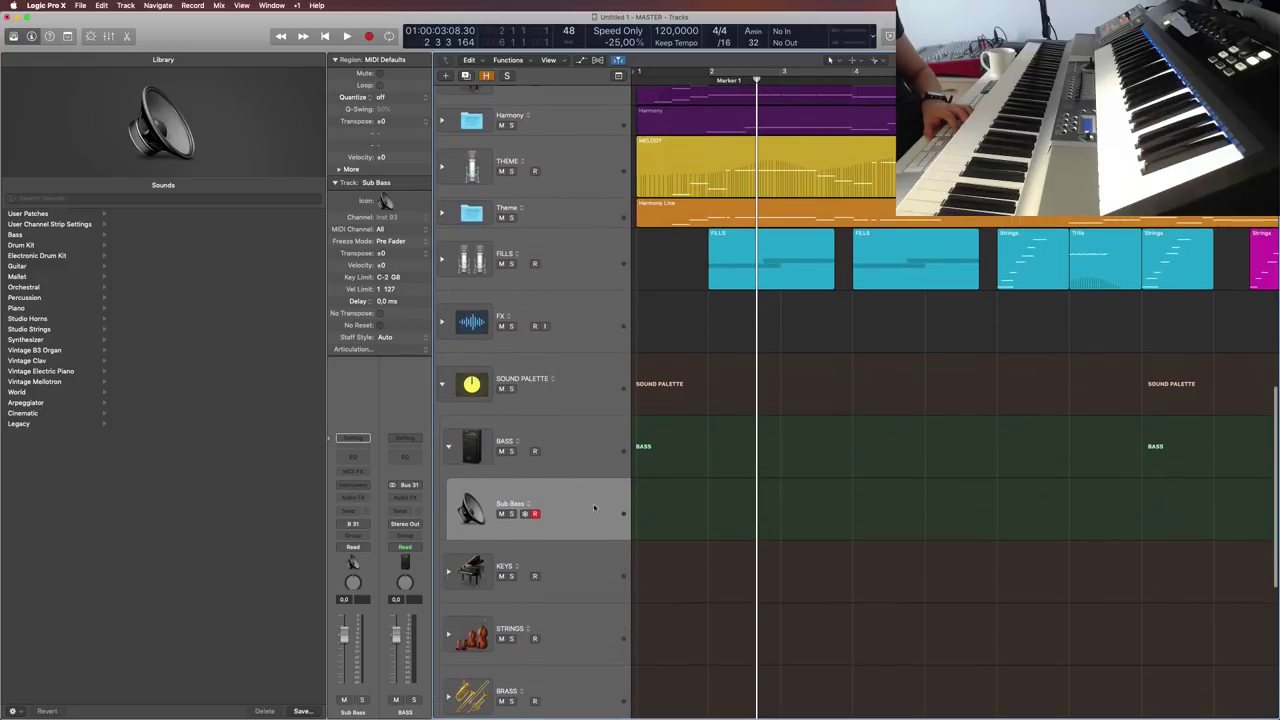
scroll(617, 413, "up", 8)
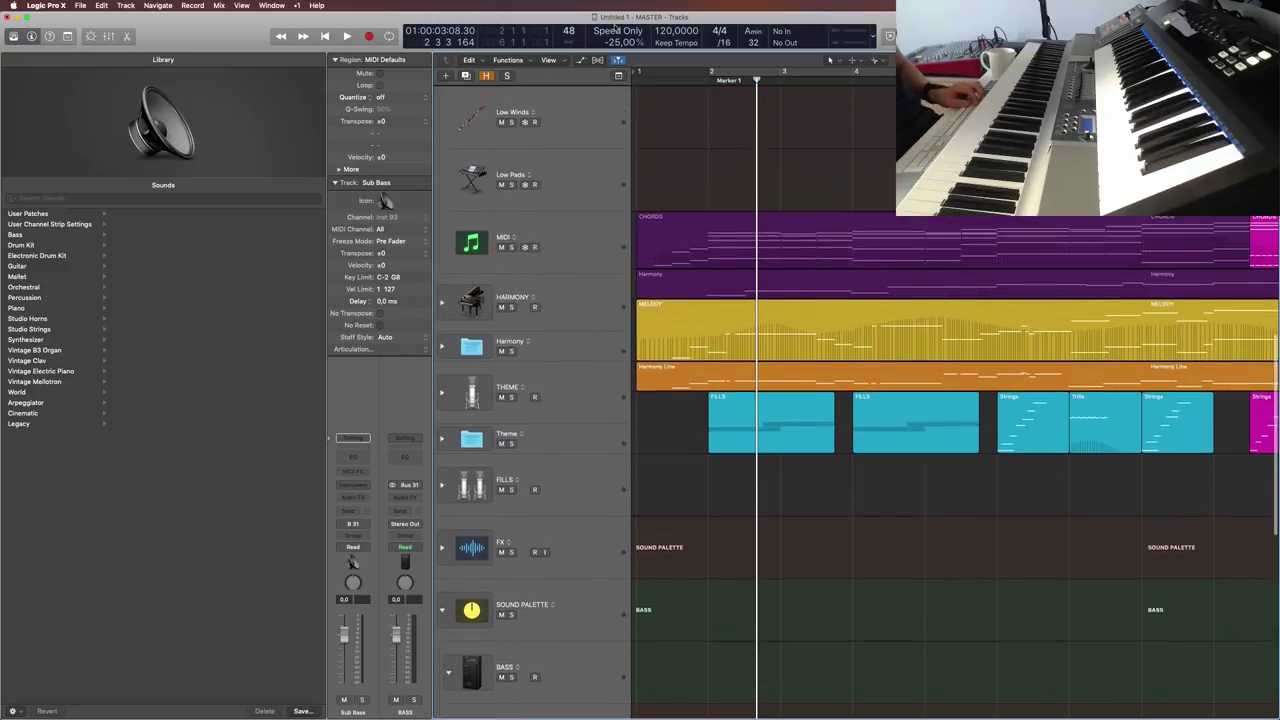
scroll(590, 355, "up", 6)
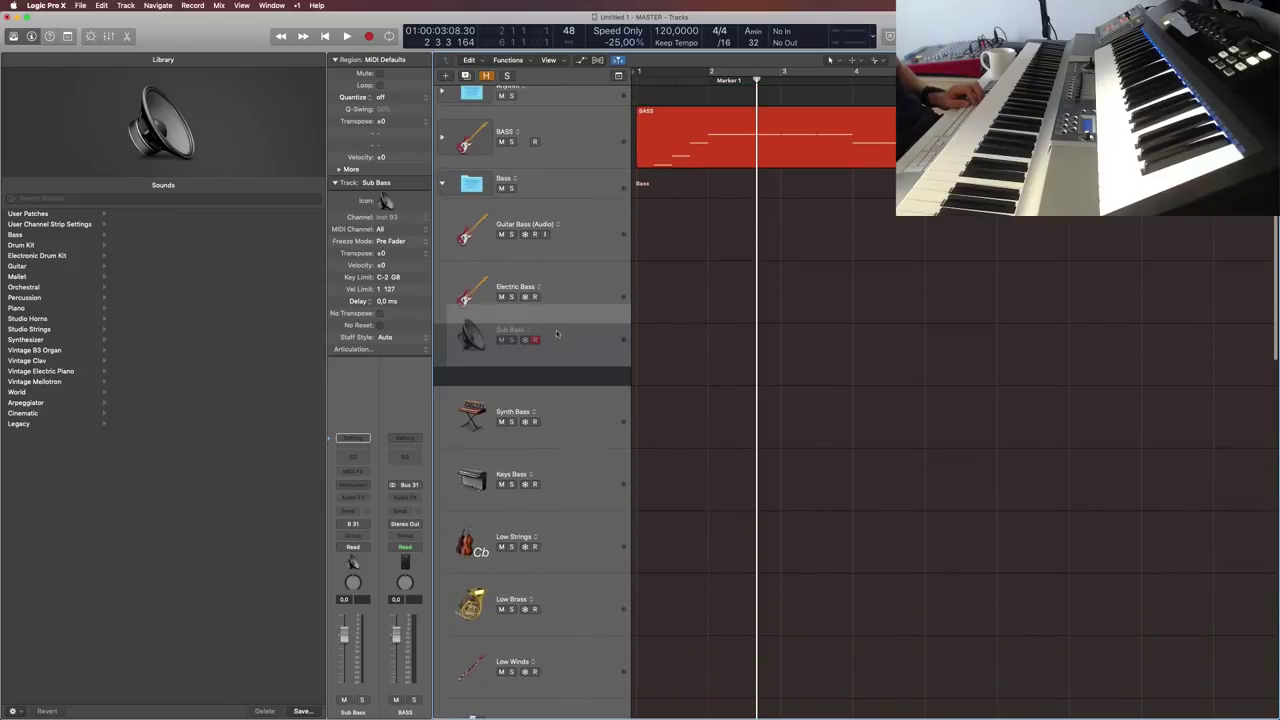
left_click_drag(573, 274, 575, 288)
scroll(578, 295, "up", 5)
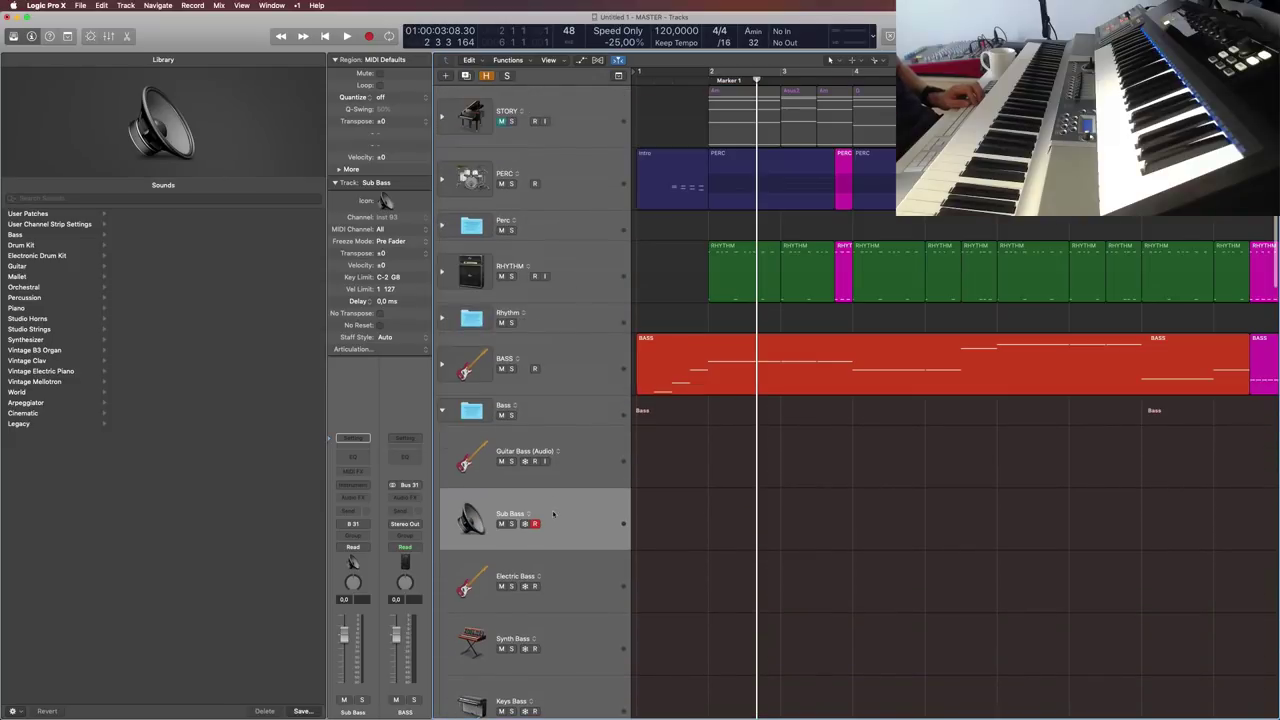
Step: Save the Sub Bass track as the patch "Sub Bass (empty)" in the 3) BASS folder
key("Down")
key("Up")
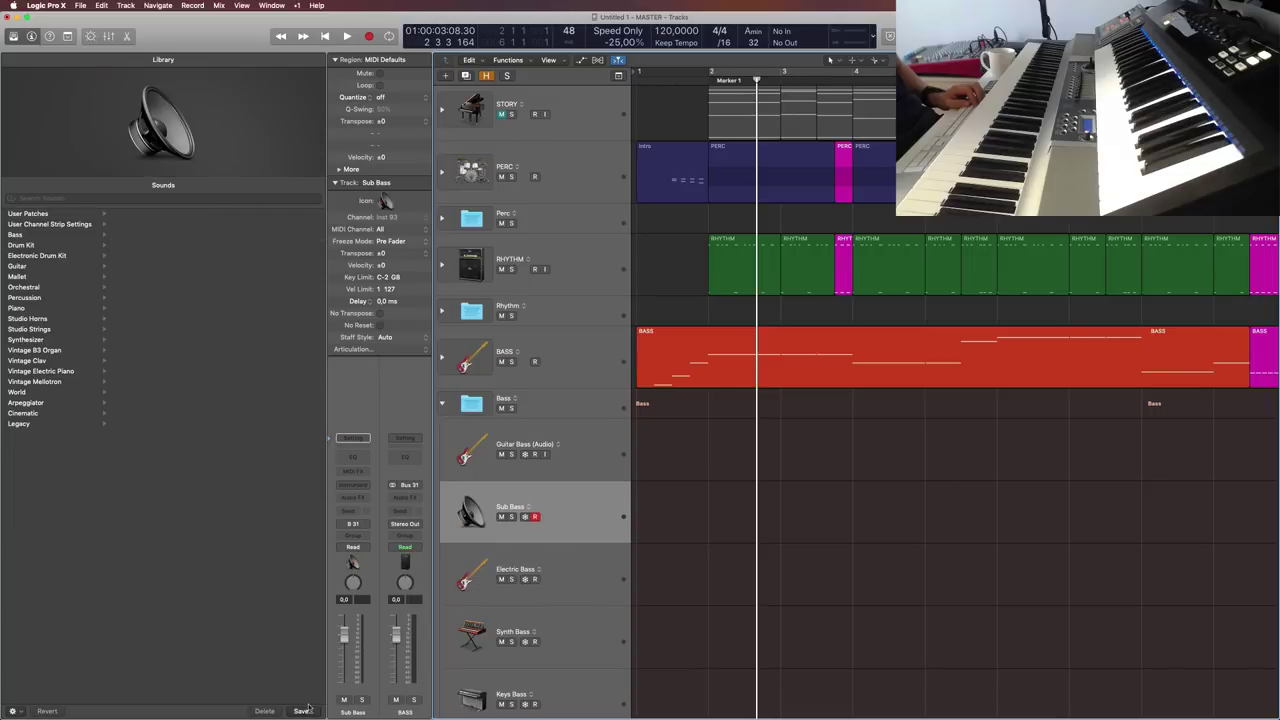
left_click(302, 710)
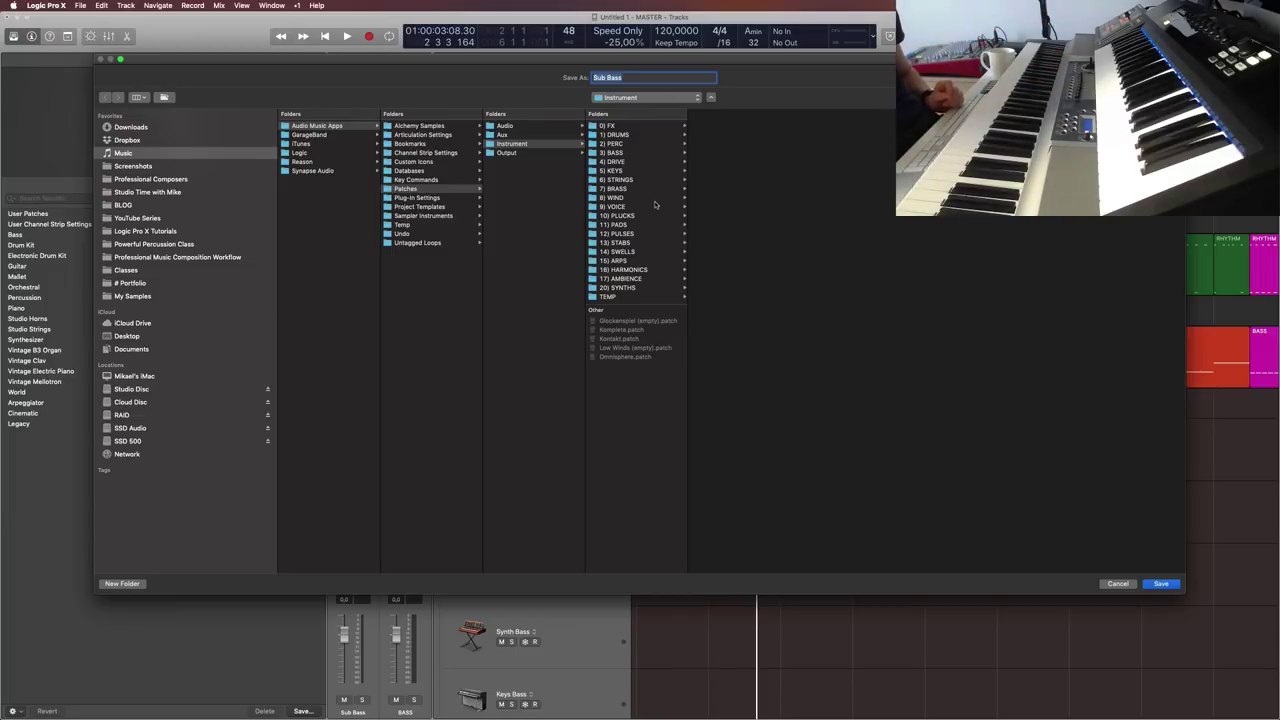
left_click(614, 152)
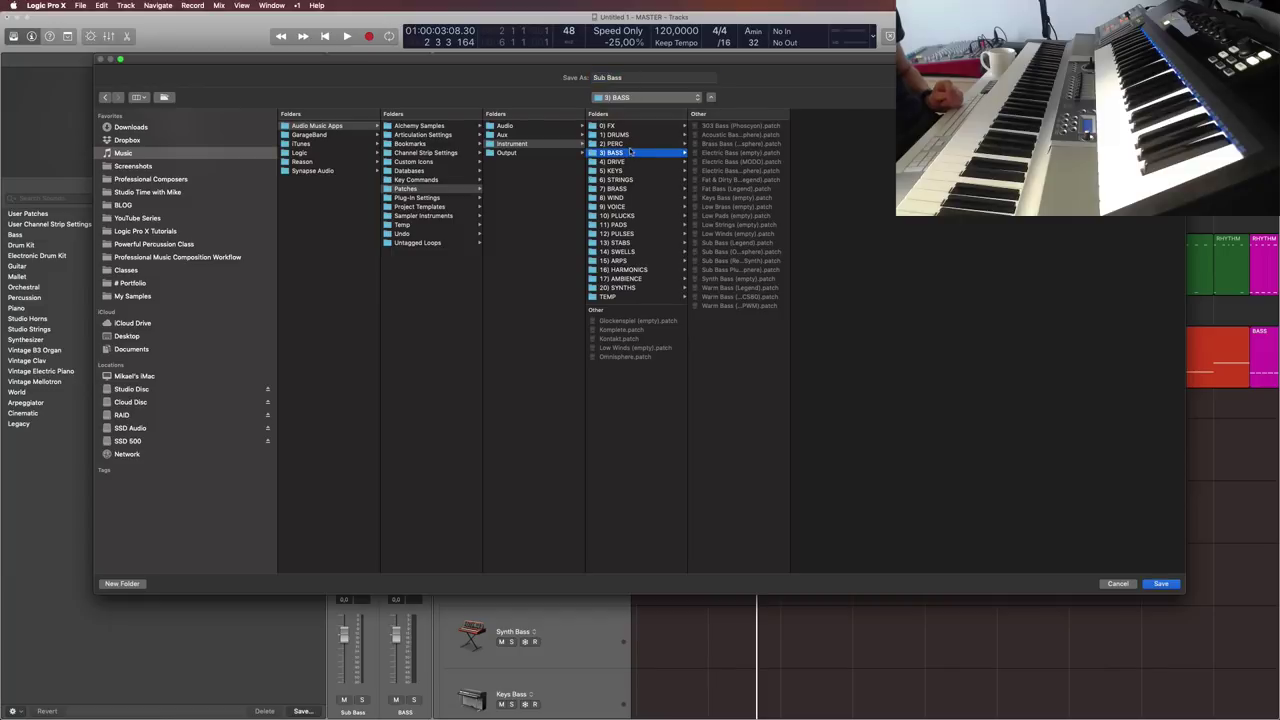
left_click(650, 78)
type("(empty)")
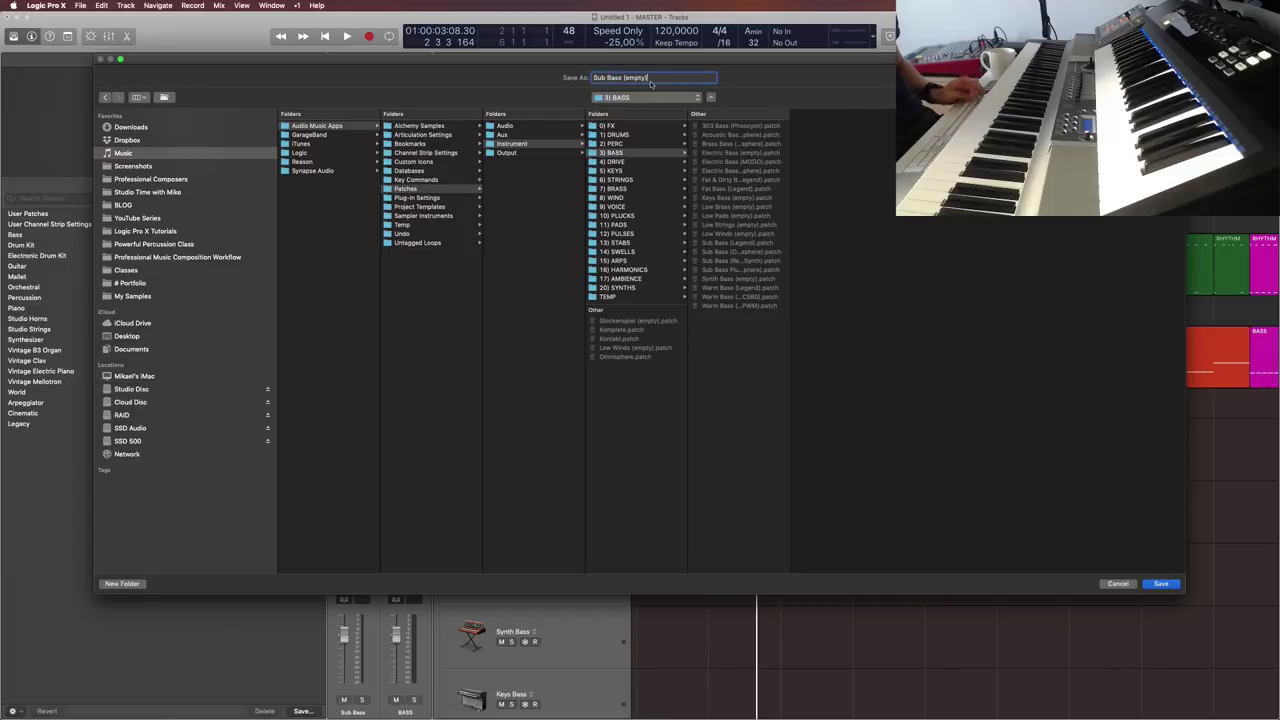
left_click(1162, 584)
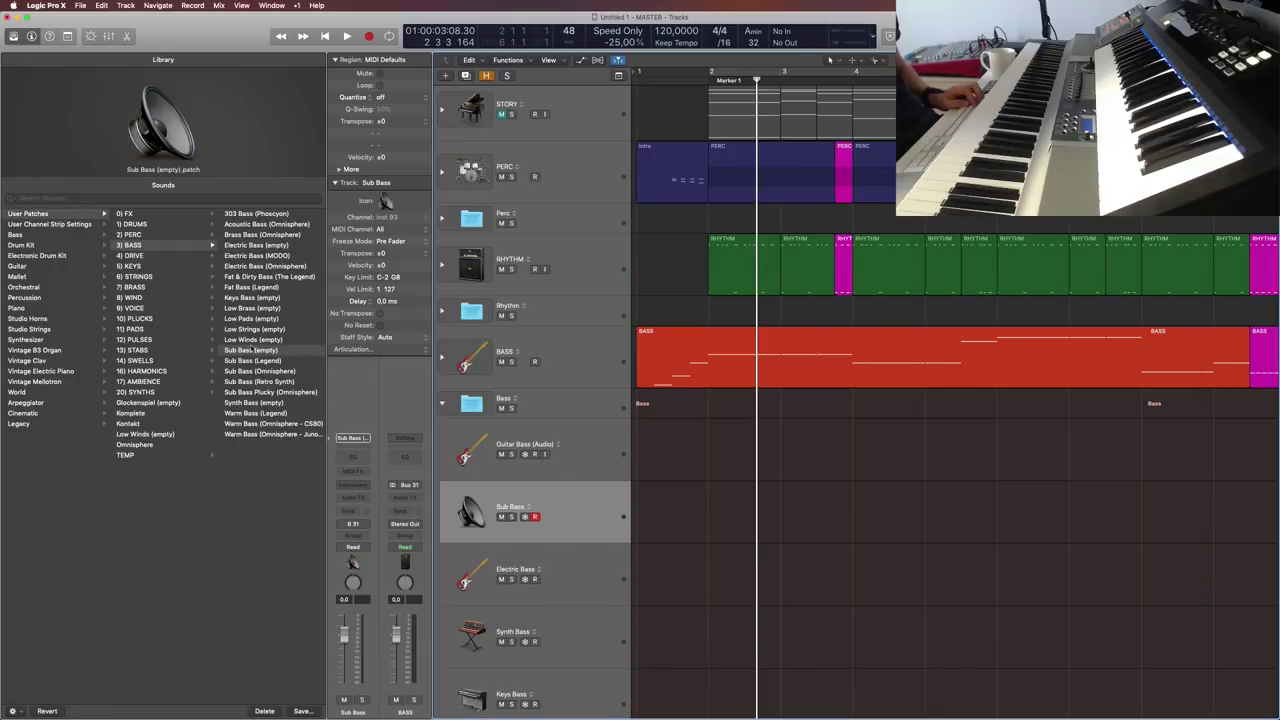
Step: Check the library patch links of the Electric Bass, Guitar Bass (Audio) and Sub Bass tracks
left_click(585, 561)
left_click(577, 462)
left_click(575, 517)
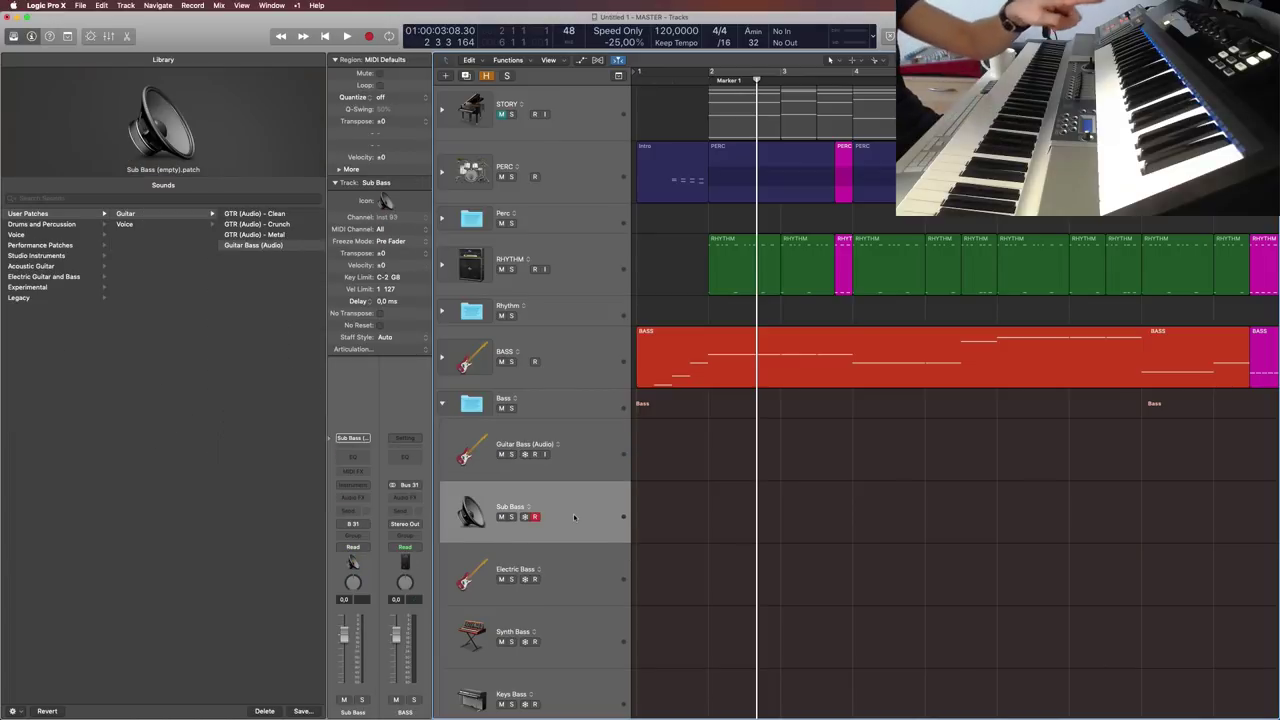
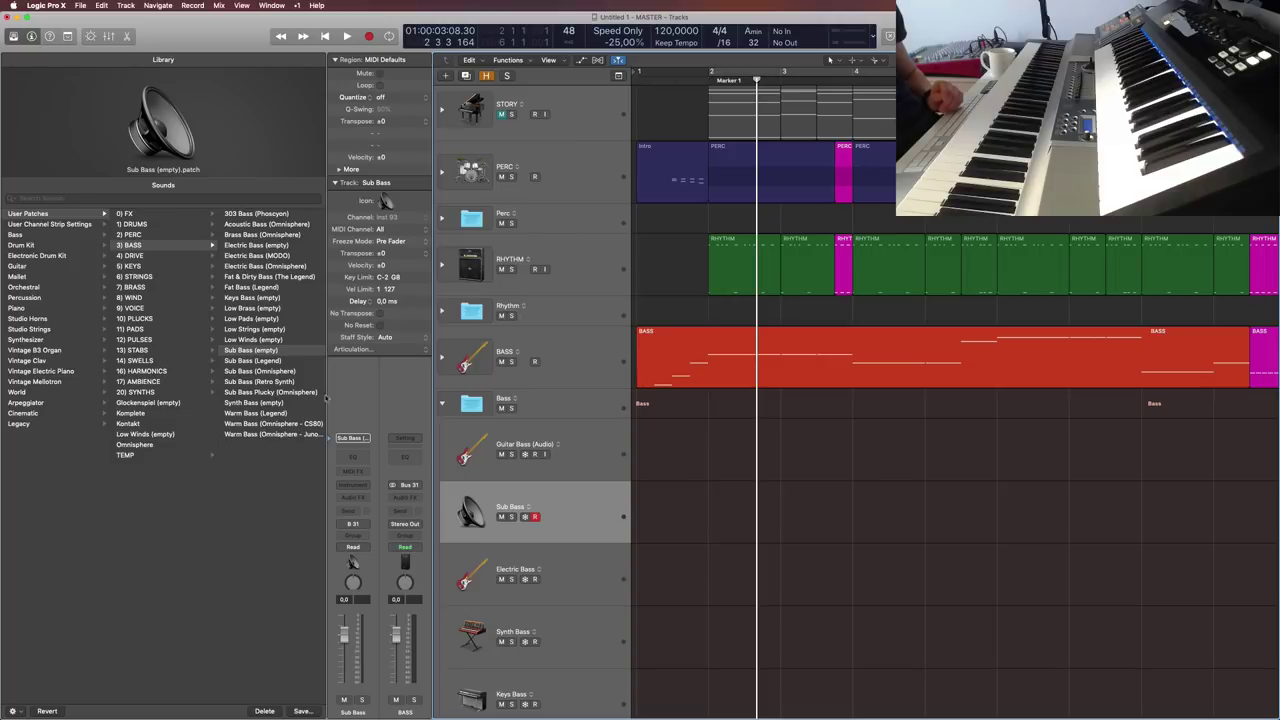
Step: Collapse the Bass folder and delete the emptied BASS track from the SOUND PALETTE
left_click(441, 403)
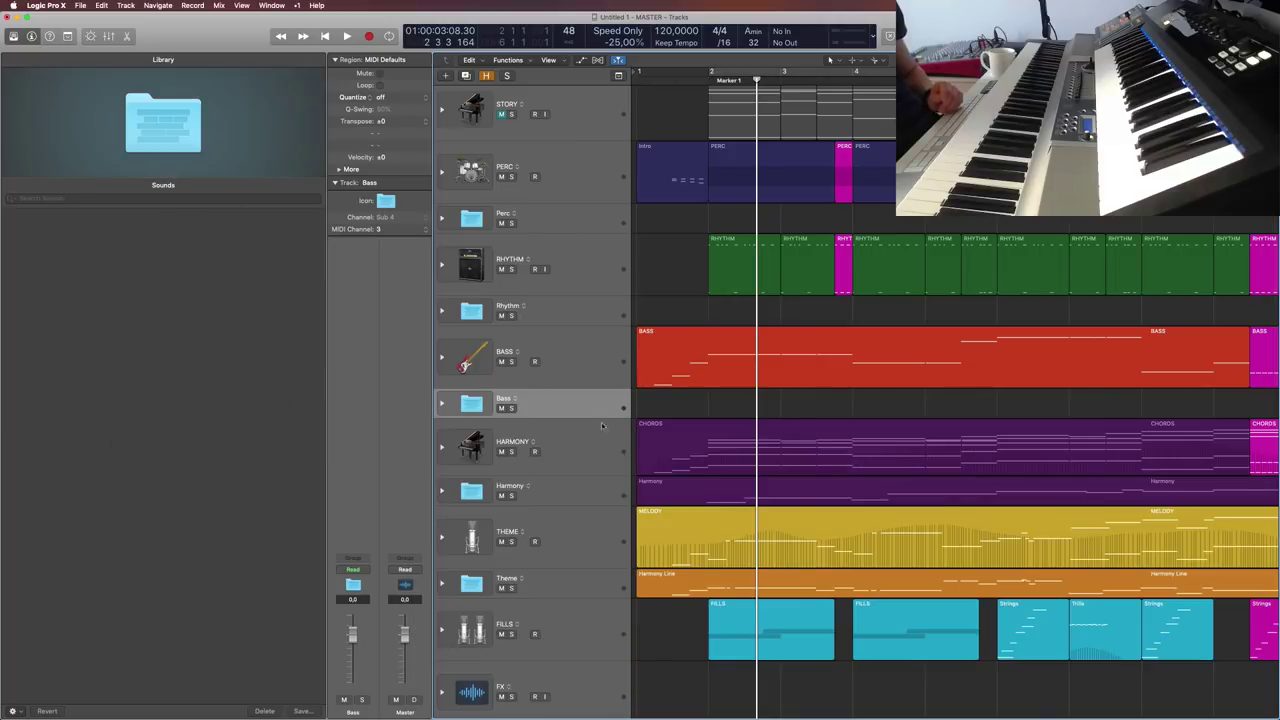
scroll(586, 497, "down", 10)
scroll(586, 497, "up", 2)
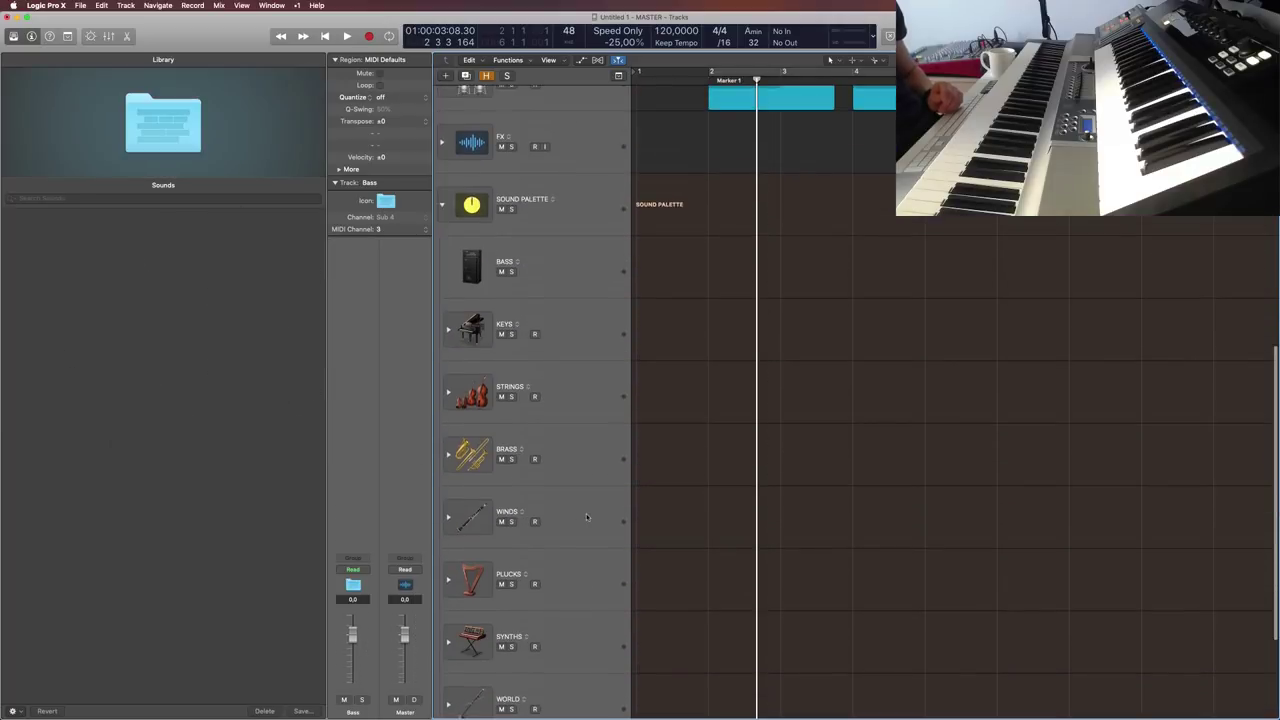
left_click(575, 287)
key("super+BackSpace")
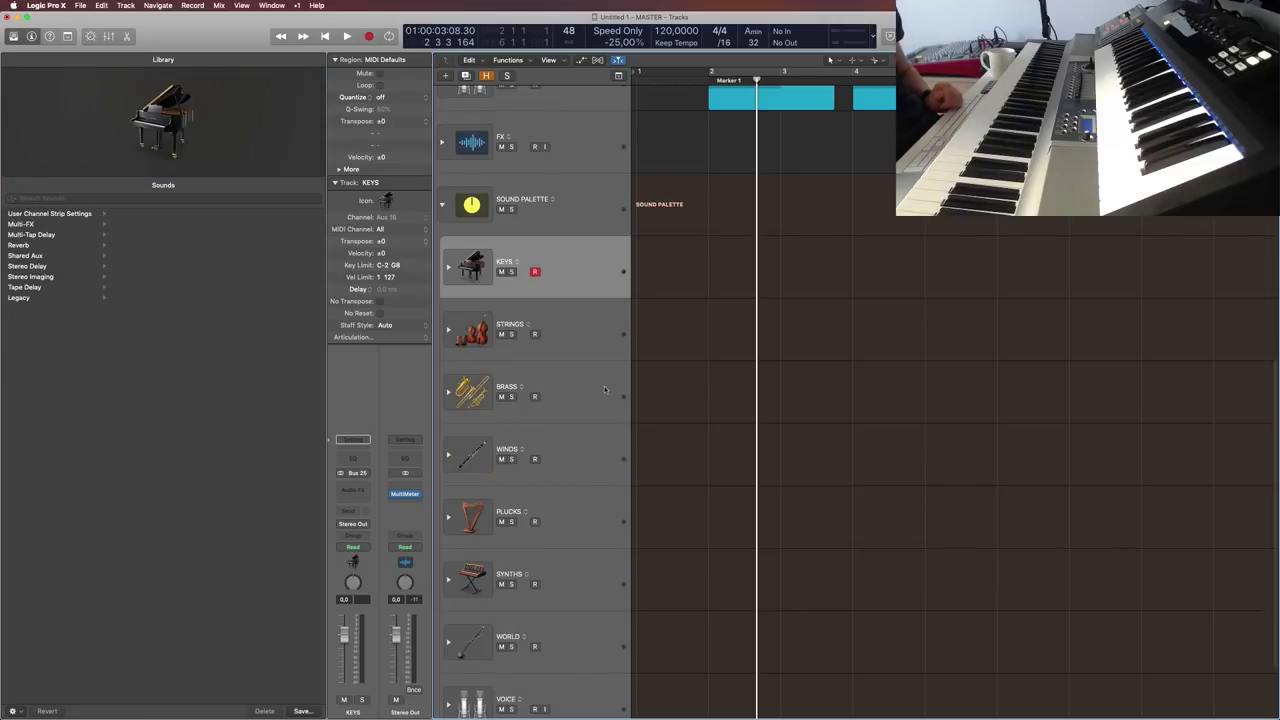
Step: Review the remaining SOUND PALETTE stacks, selecting STRINGS, BRASS and WINDS in turn
scroll(604, 390, "down", 2)
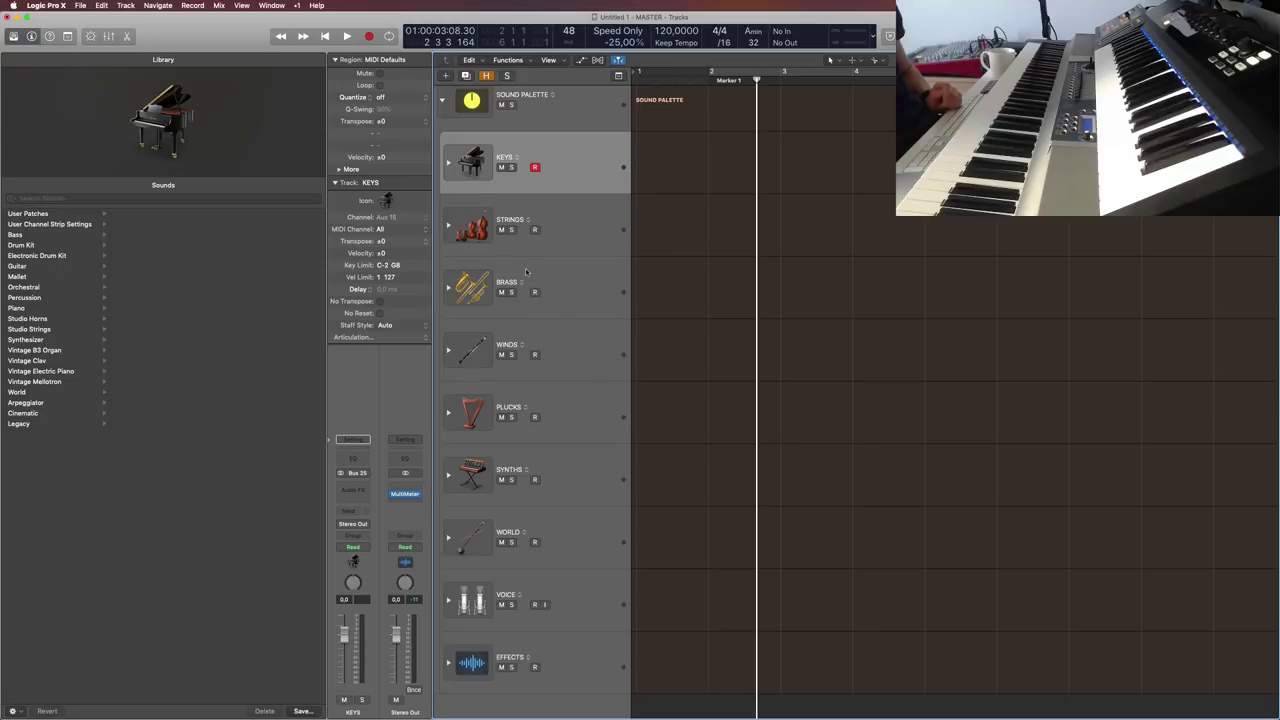
left_click(574, 229)
left_click(575, 292)
left_click(590, 356)
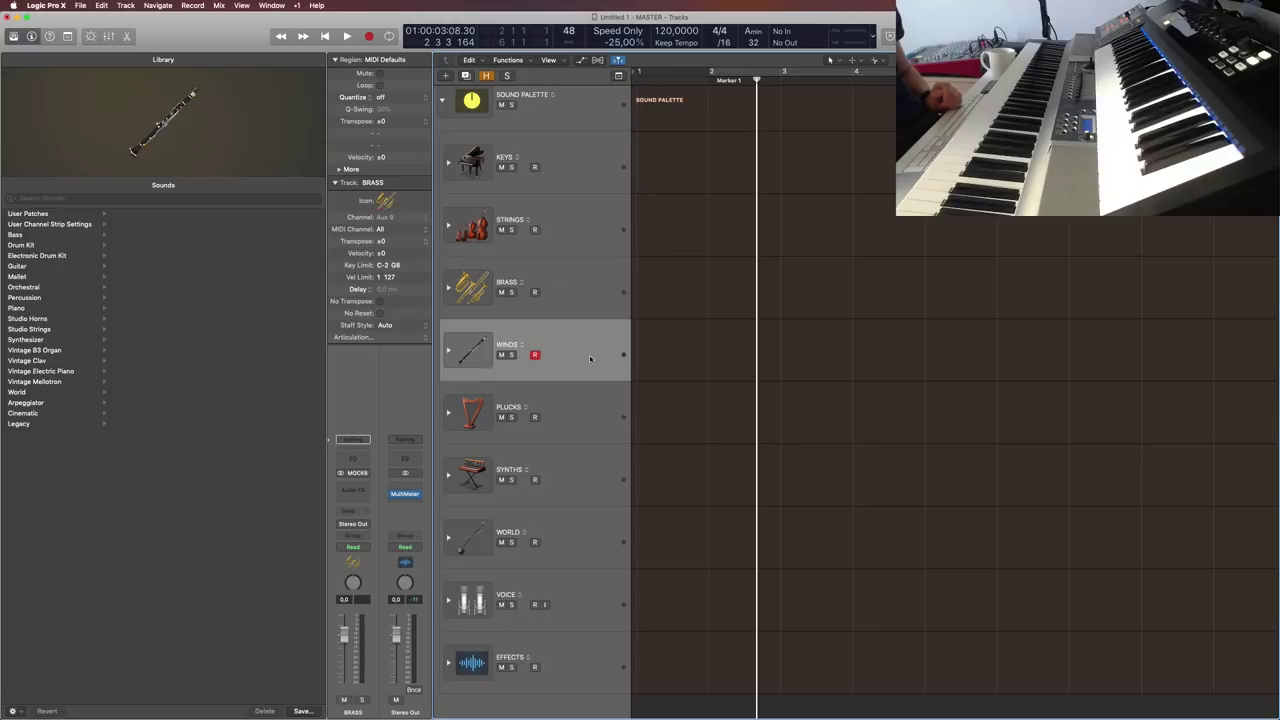
left_click(590, 228)
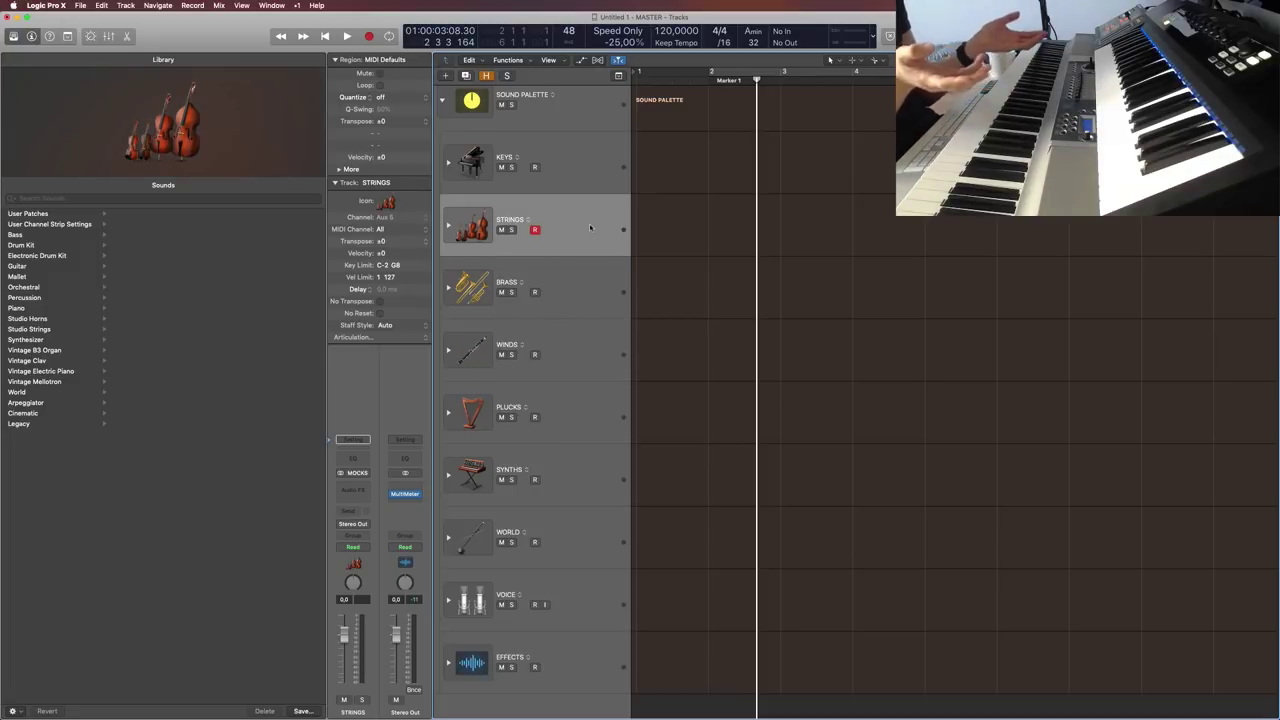
Step: Examine the Harmony and Theme folders among the sketch tracks, briefly expanding and collapsing each one
scroll(524, 253, "up", 1)
scroll(524, 253, "up", 10)
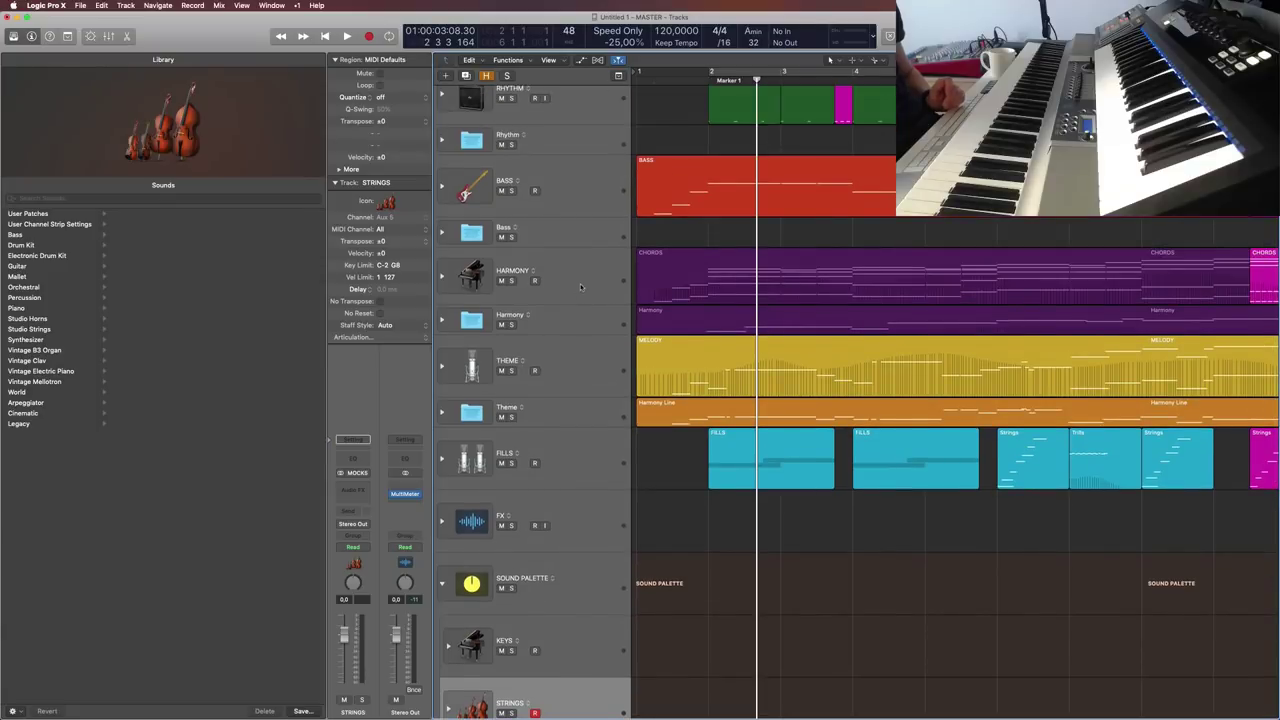
left_click(579, 322)
left_click(442, 320)
left_click(442, 320)
left_click(591, 376)
left_click(560, 412)
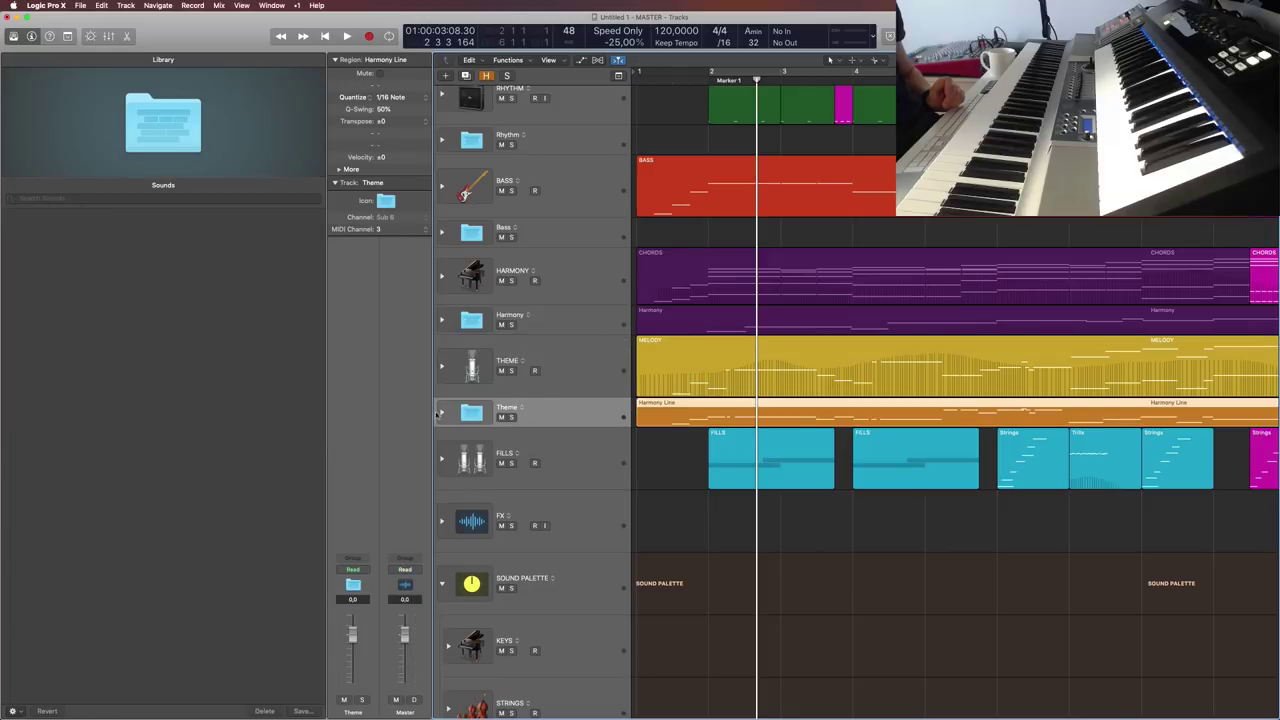
left_click(441, 412)
left_click(441, 413)
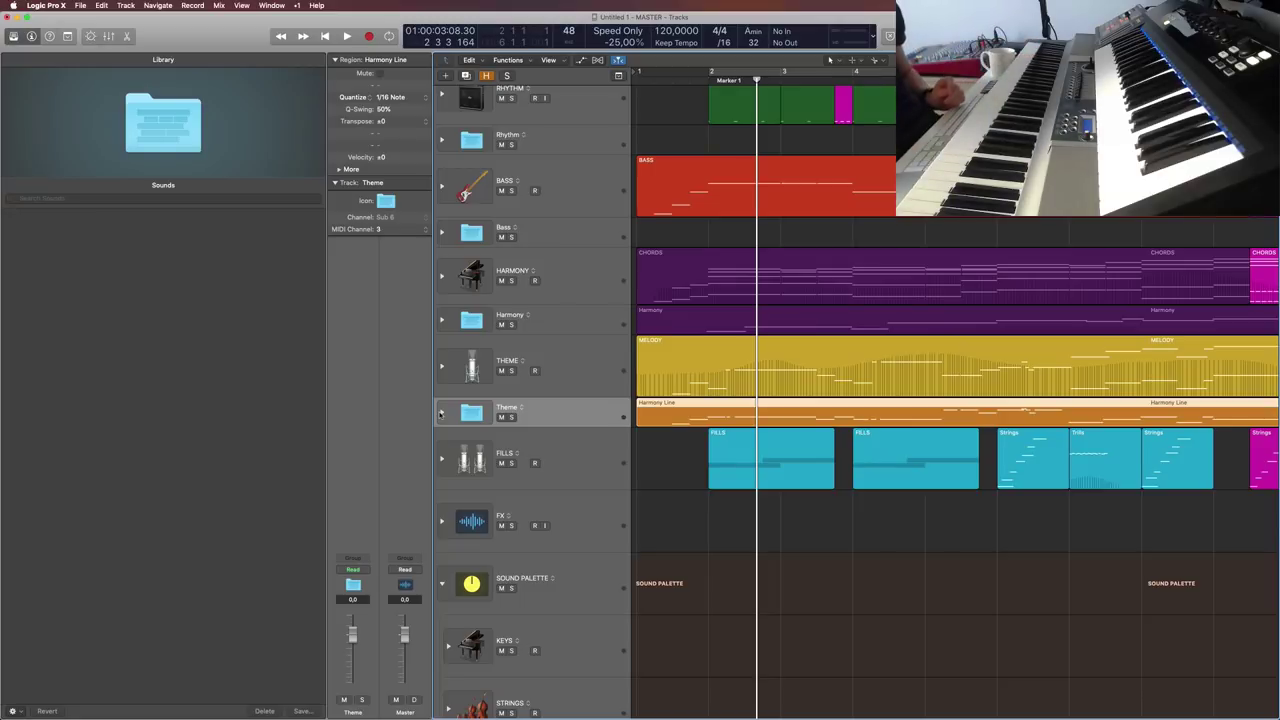
Step: Expand the Harmony folder and move the STRINGS tracks, String Ensemble through Solo Violin, to the top of it
scroll(601, 318, "down", 3)
left_click(442, 225)
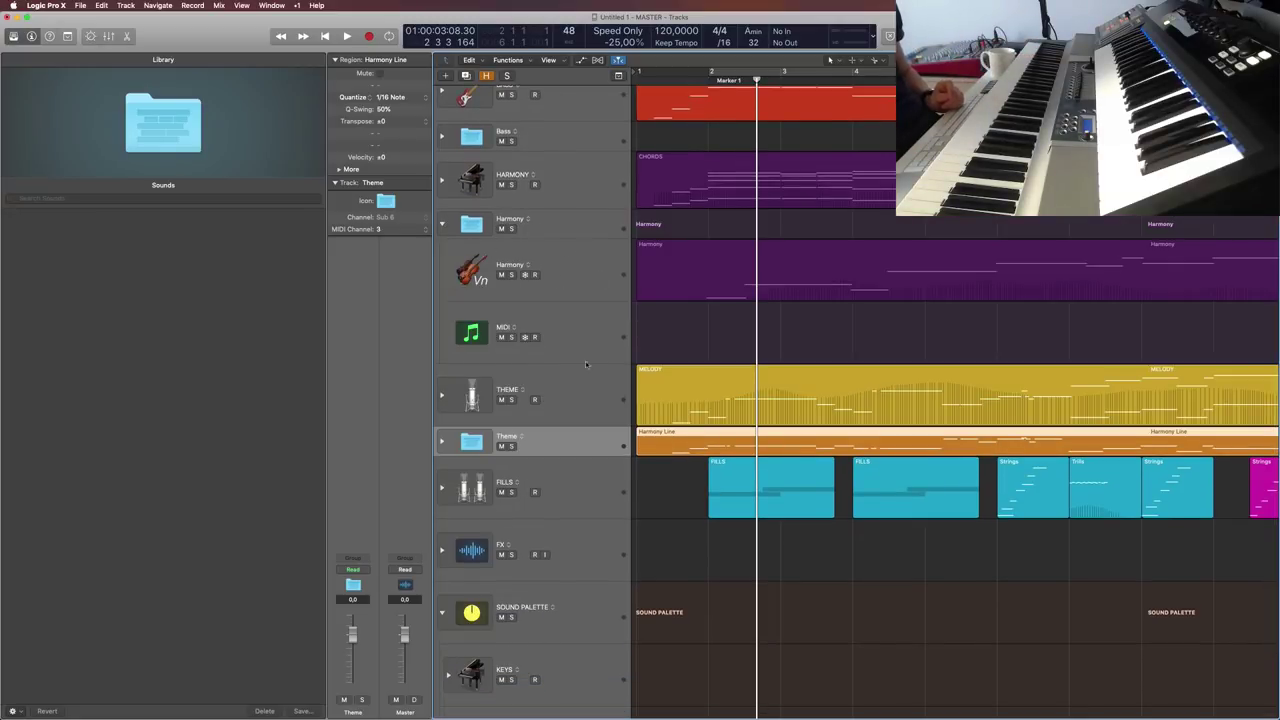
scroll(558, 292, "down", 15)
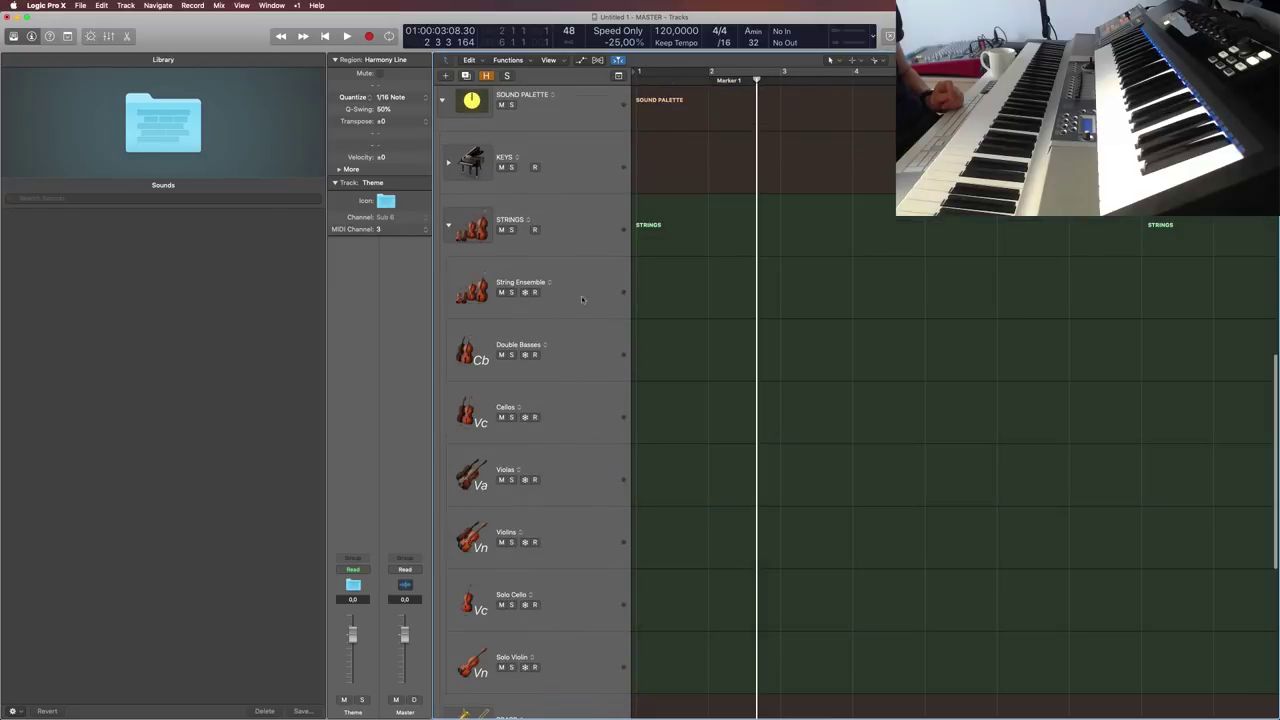
left_click(565, 318)
scroll(575, 340, "down", 10)
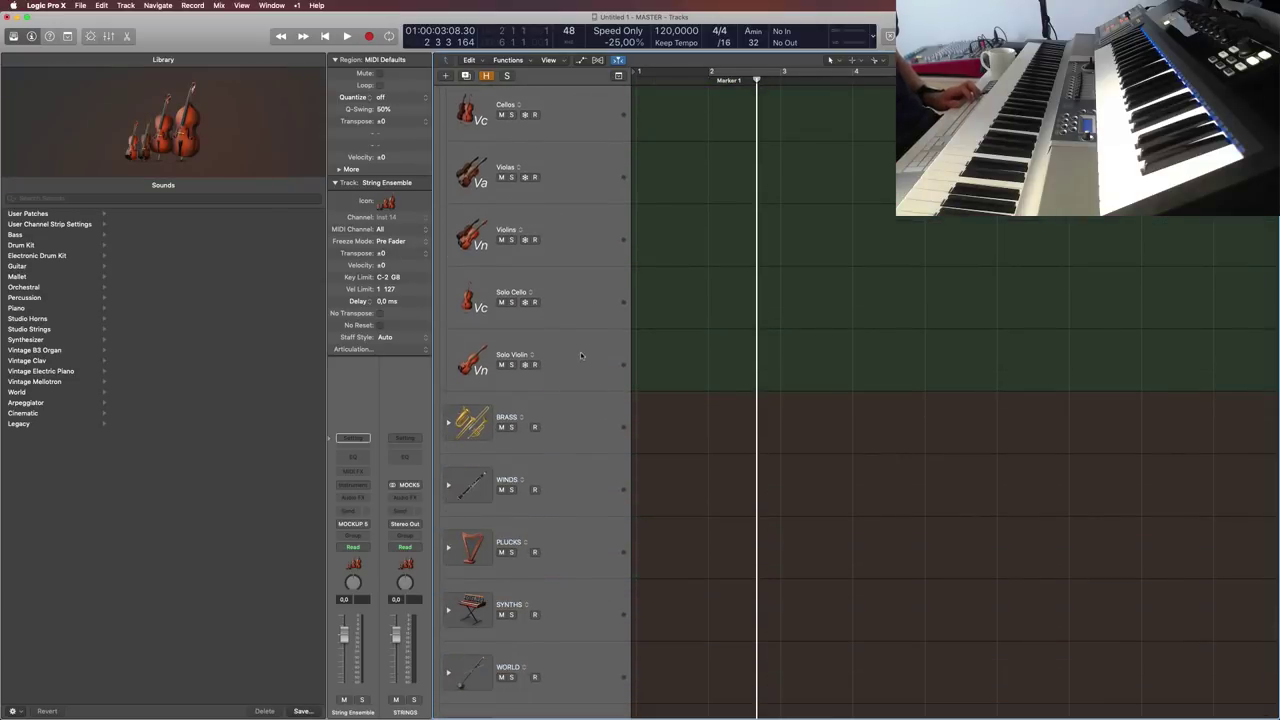
left_click(580, 361, "shift")
scroll(584, 273, "up", 10)
left_click_drag(595, 285, 580, 378)
Step: Delete the emptied STRINGS track from the SOUND PALETTE
scroll(605, 502, "down", 6)
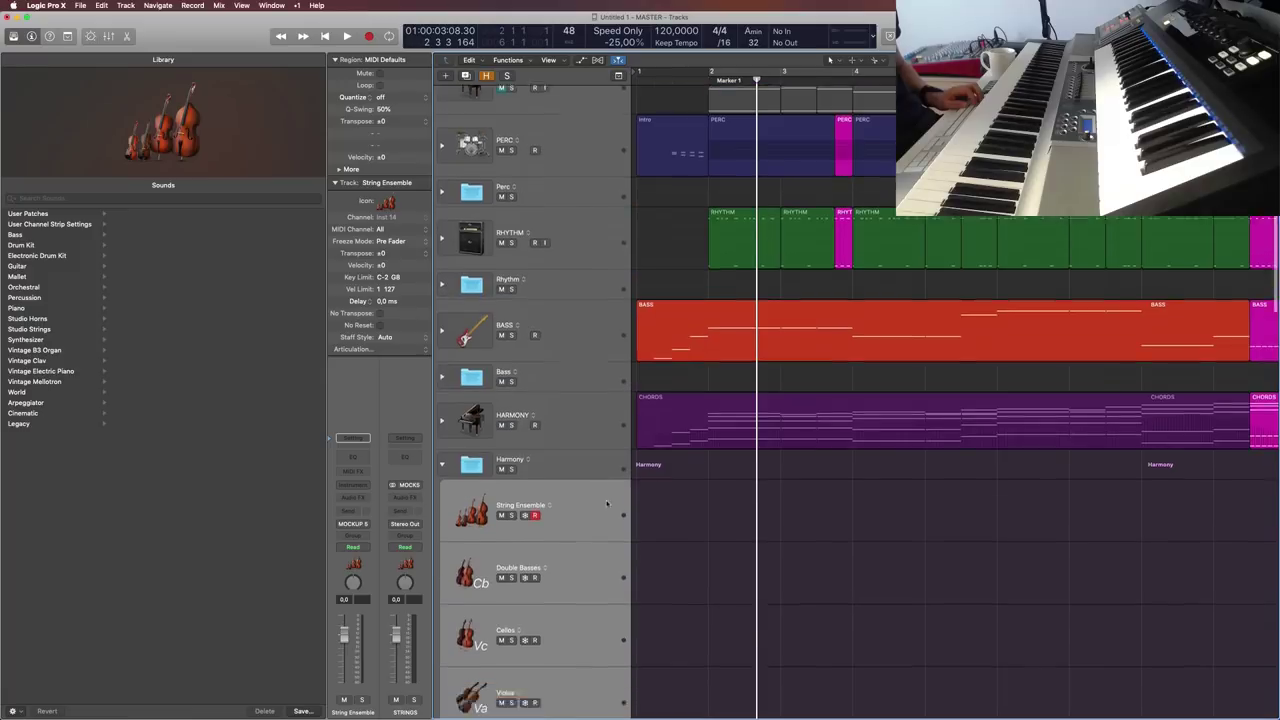
scroll(603, 499, "down", 10)
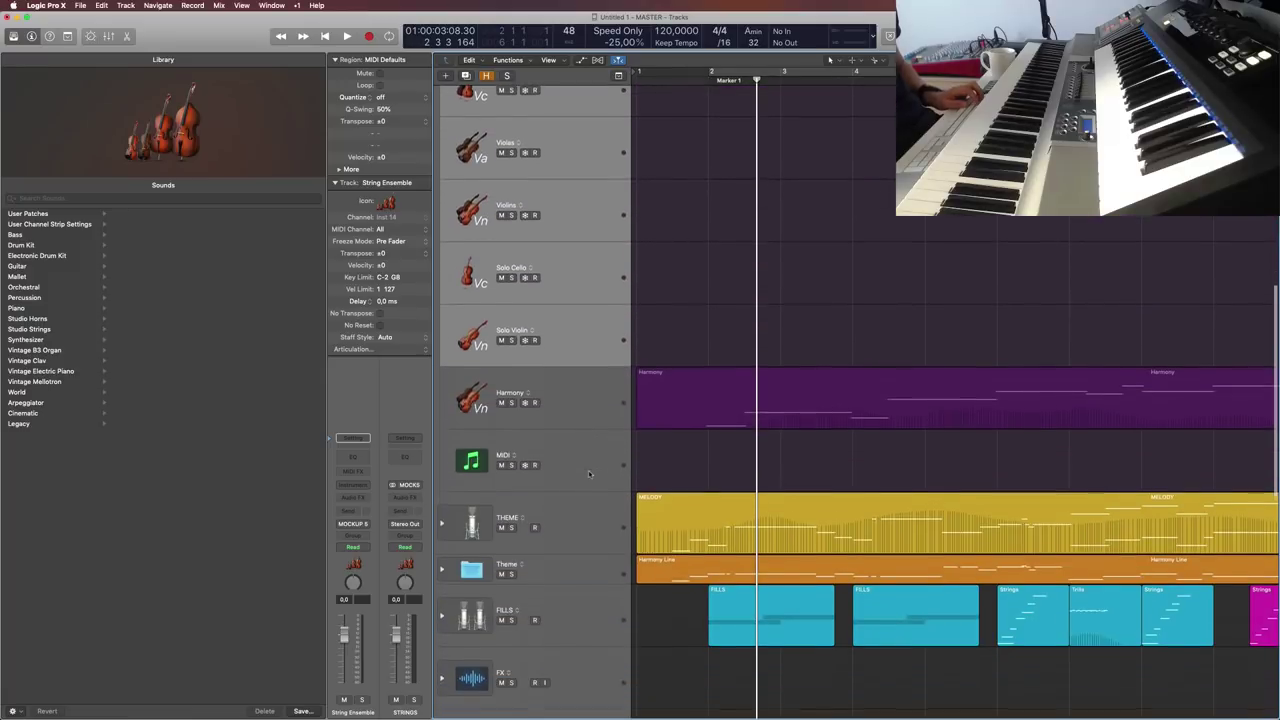
scroll(583, 461, "down", 10)
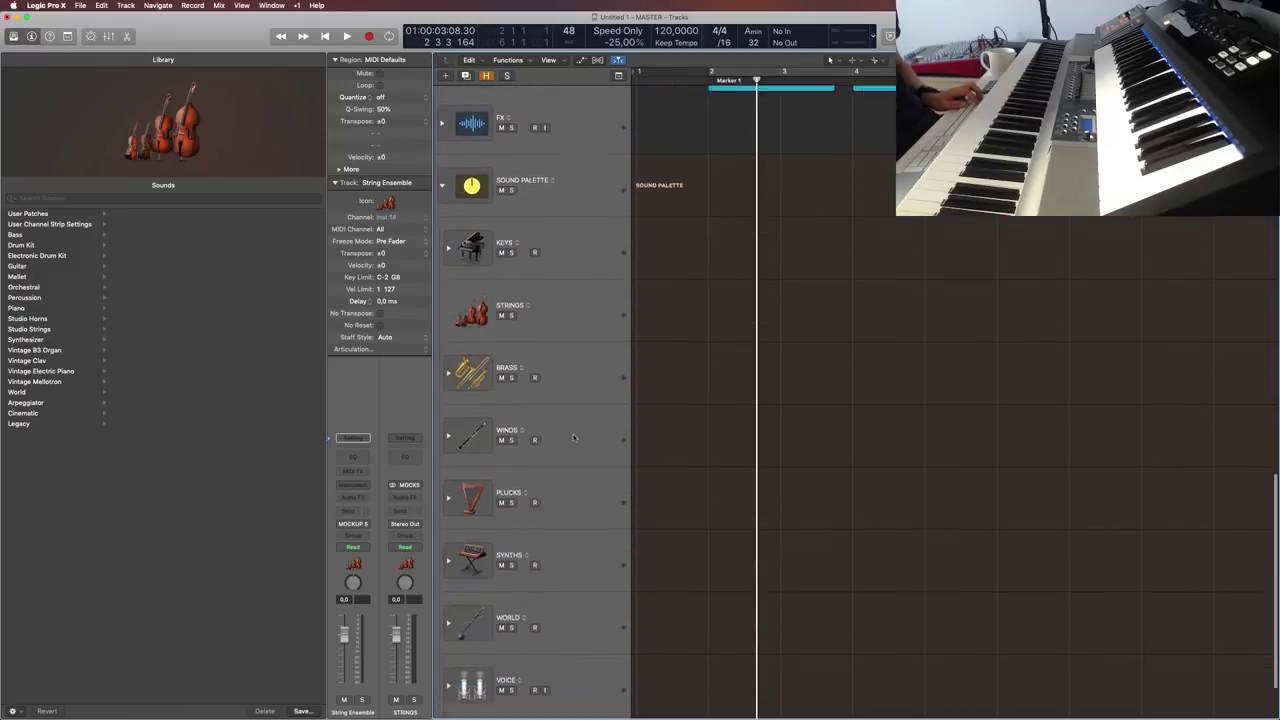
left_click(590, 238)
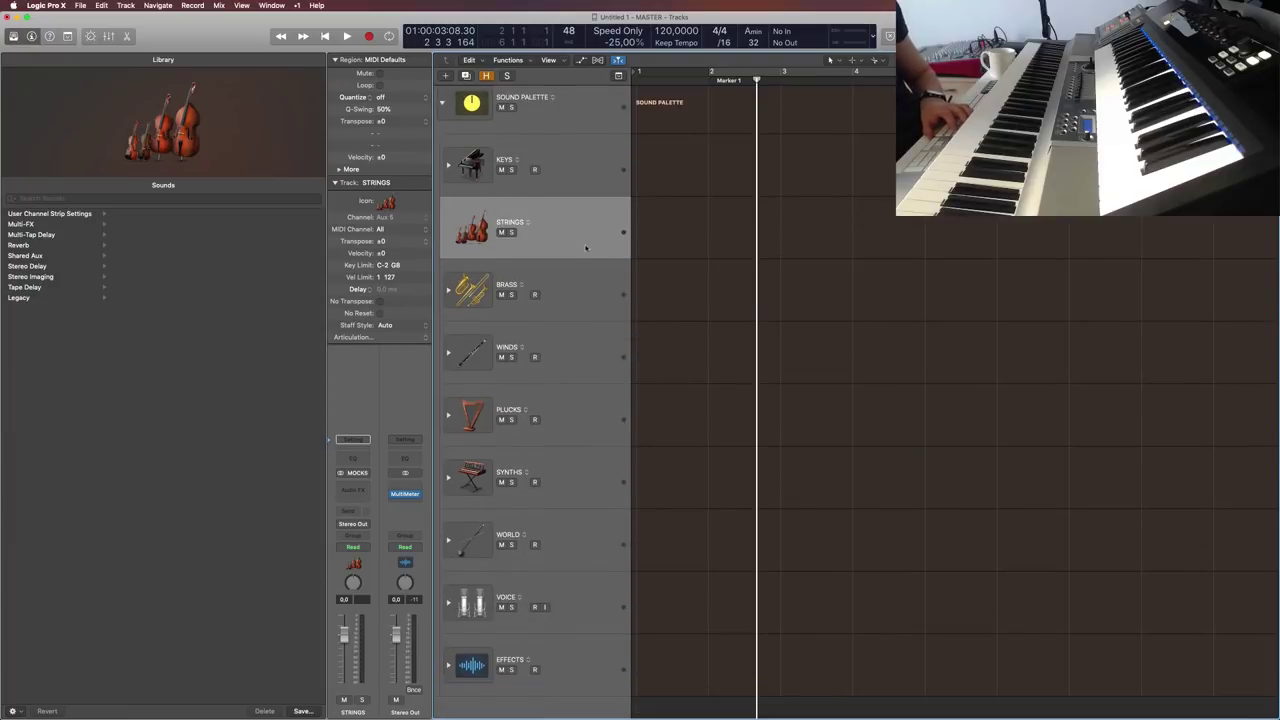
key("Delete")
Step: Expand the BRASS stack and move its tracks, Brass Ensemble through Solo Trumpet, into the Harmony folder below Solo Violin
left_click(449, 289)
left_click(562, 356)
scroll(622, 373, "down", 5)
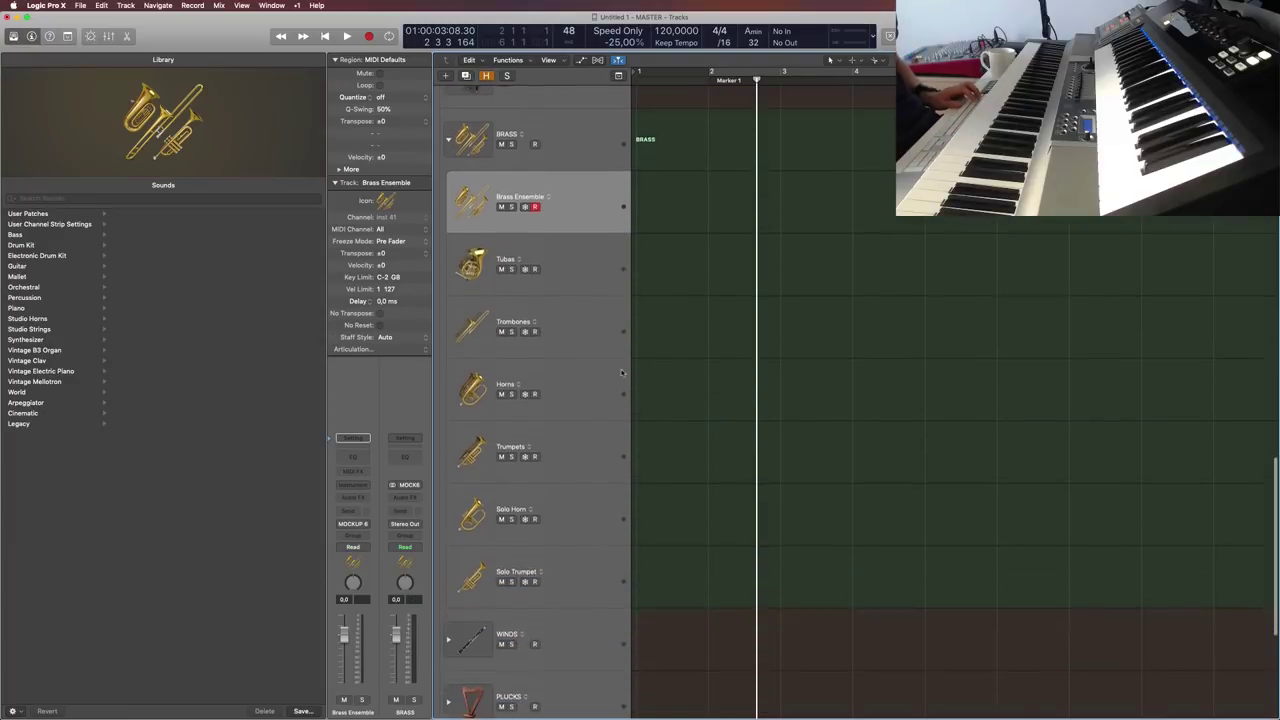
scroll(588, 300, "up", 5)
left_click_drag(588, 300, 572, 581)
left_click_drag(578, 704, 583, 596)
left_click_drag(580, 547, 580, 547)
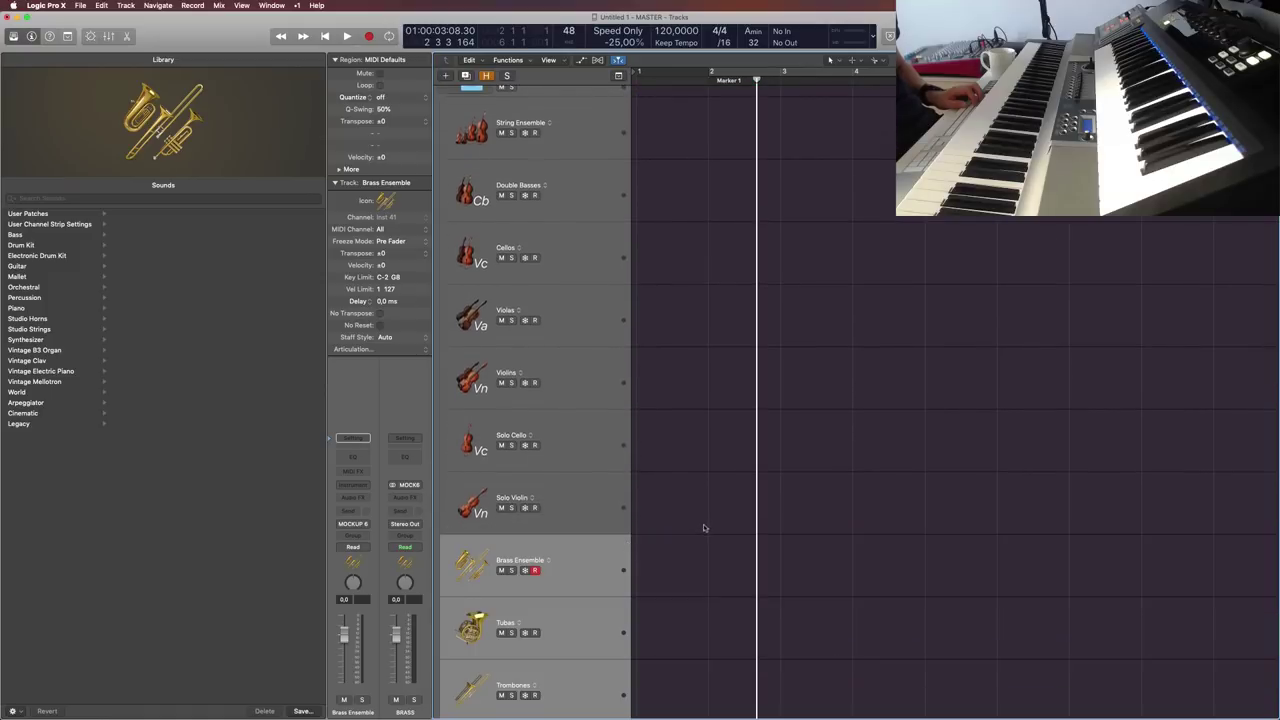
Step: Expand the WINDS stack and move its tracks, Winds Ensemble through Piccolo, into the Harmony folder below Solo Trumpet
scroll(705, 528, "down", 10)
scroll(700, 525, "down", 3)
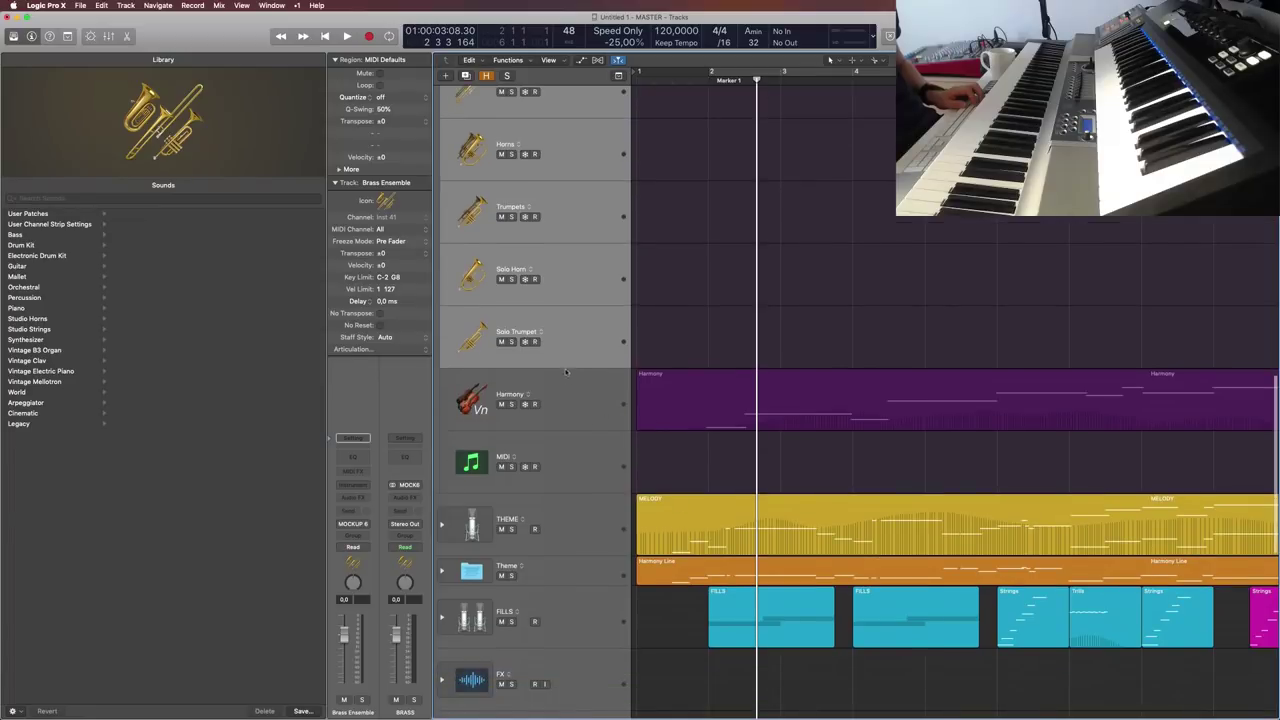
scroll(583, 403, "up", 10)
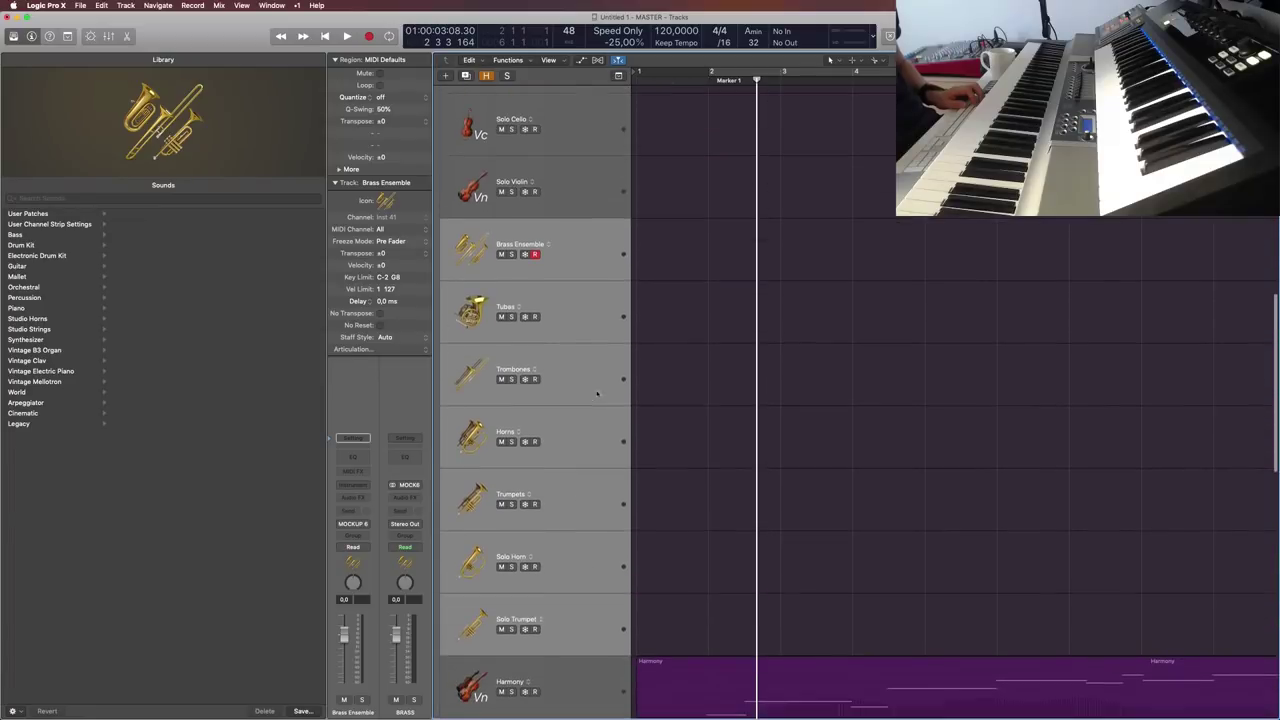
scroll(599, 405, "down", 20)
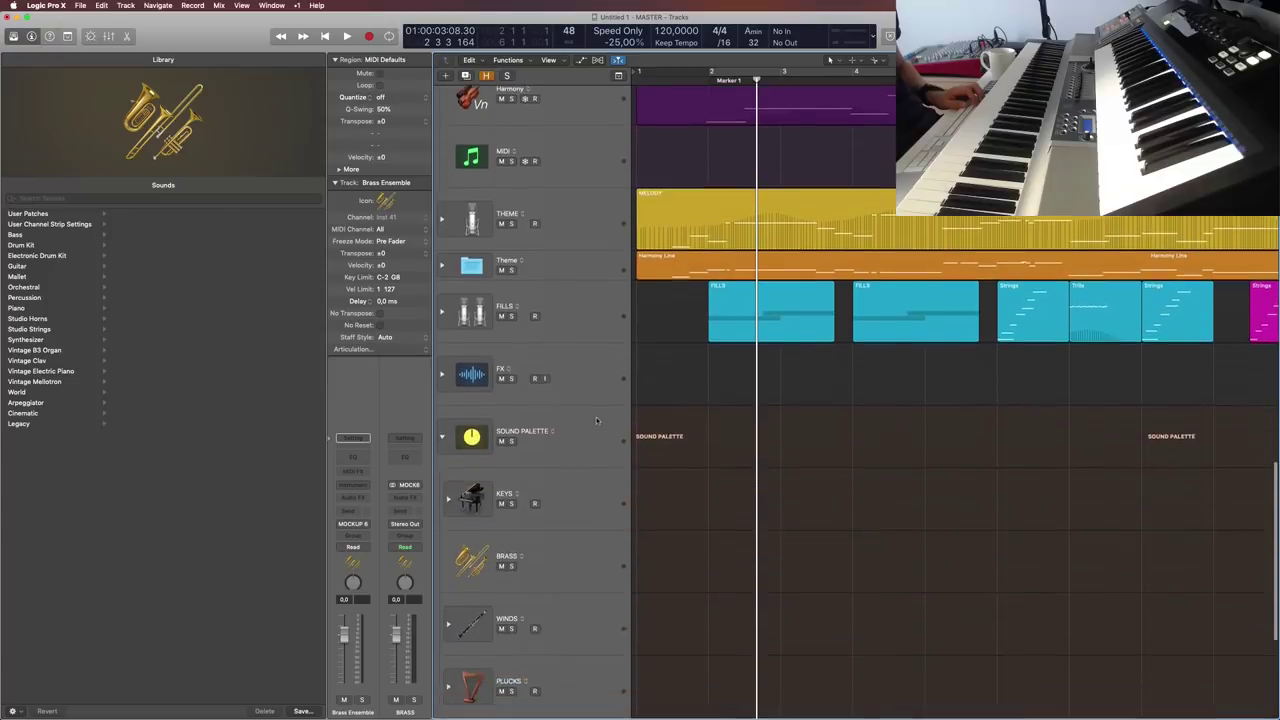
left_click(597, 421)
left_click(449, 430)
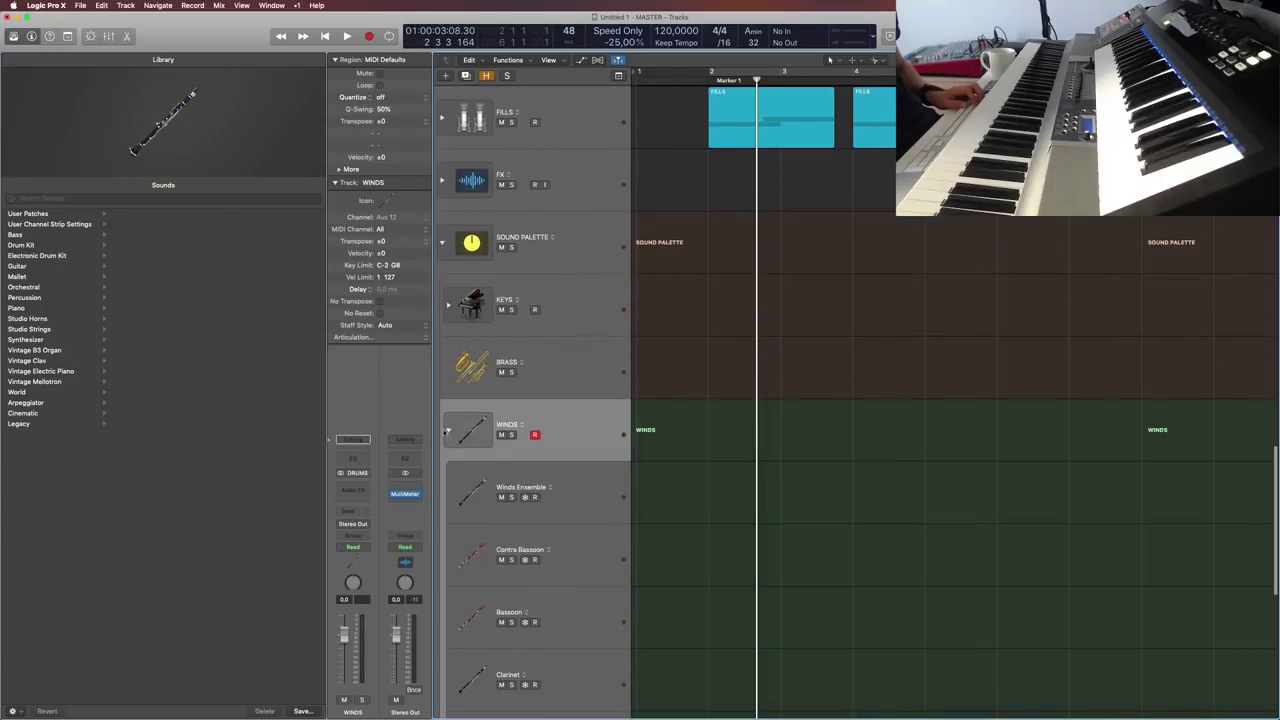
scroll(580, 444, "down", 6)
scroll(585, 460, "down", 6)
left_click(594, 495)
scroll(595, 490, "up", 6)
left_click(605, 341, "shift")
left_click_drag(605, 341, 559, 496)
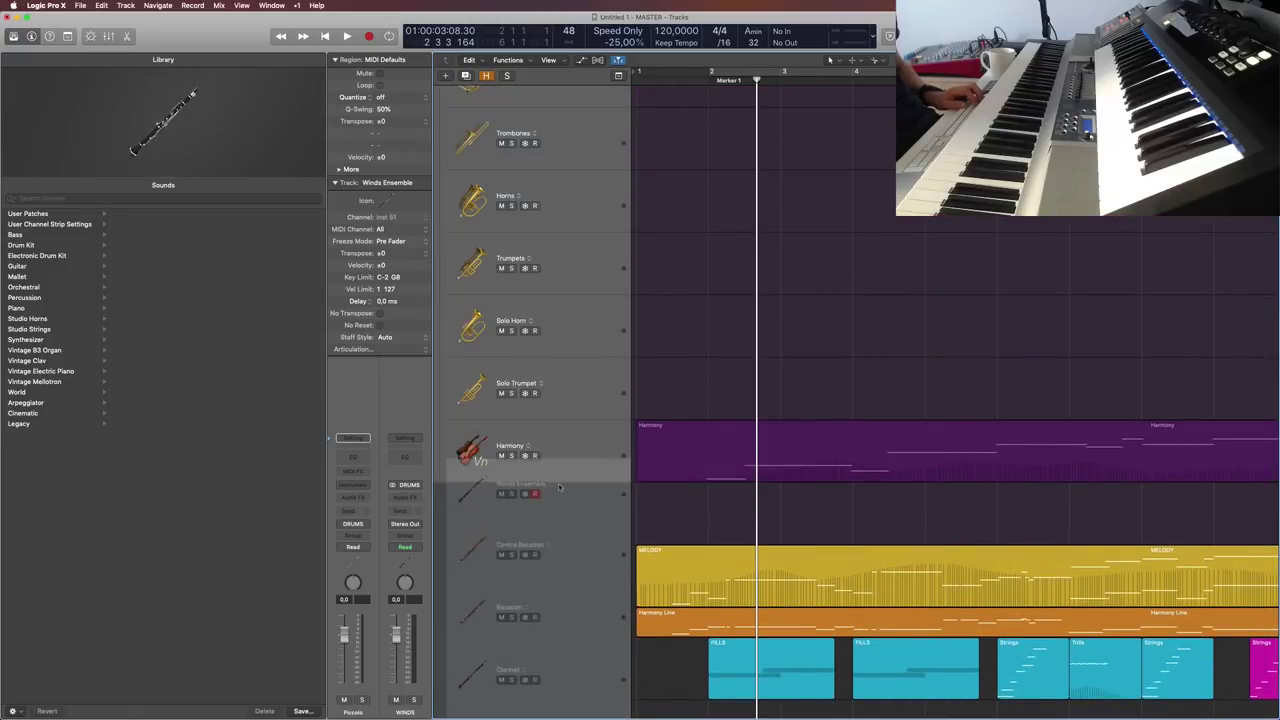
left_click_drag(561, 449, 568, 452)
scroll(648, 471, "down", 5)
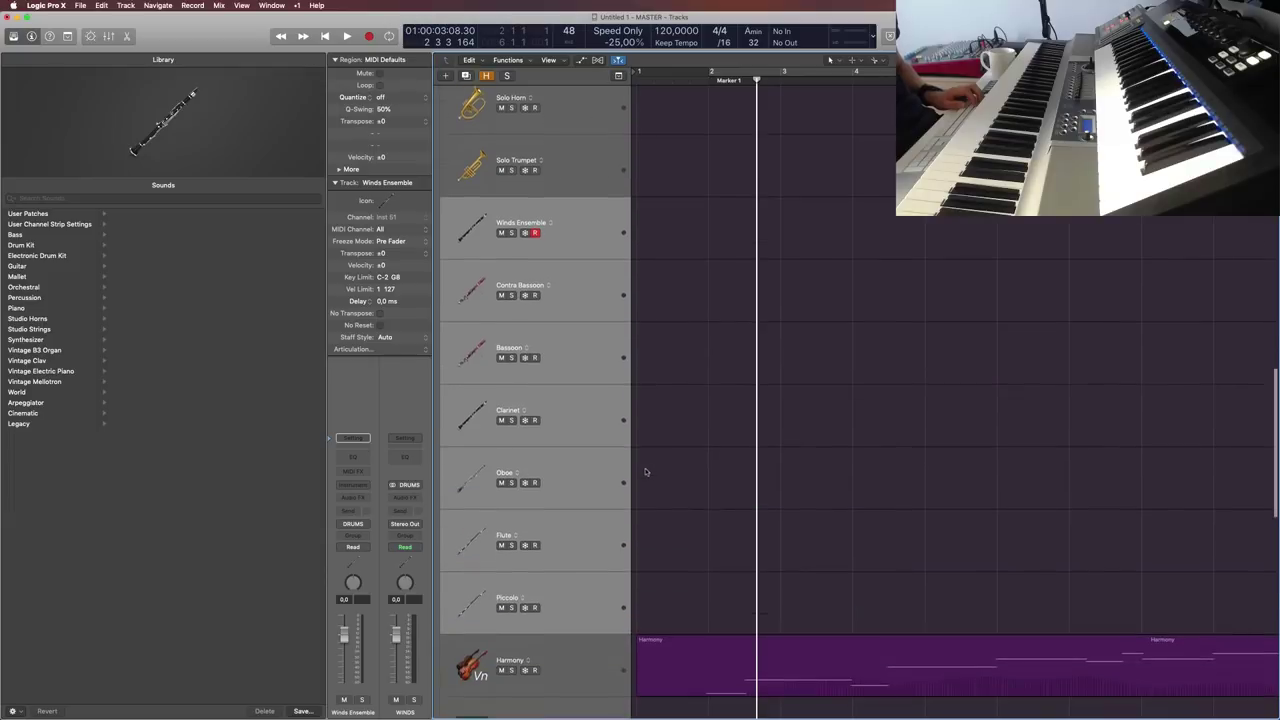
Step: Review the brass and wind tracks in the Harmony folder, selecting Flute and Piccolo in turn
left_click(593, 502)
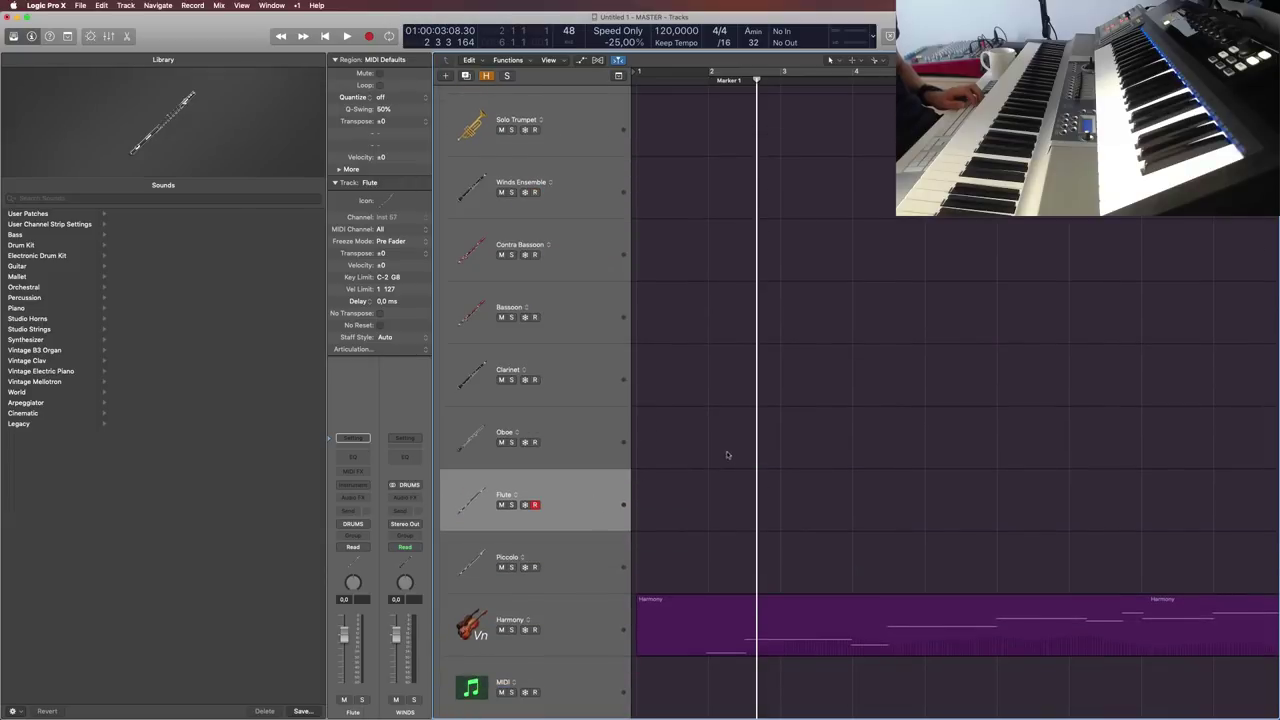
scroll(731, 456, "up", 6)
scroll(563, 252, "up", 2)
scroll(599, 313, "down", 5)
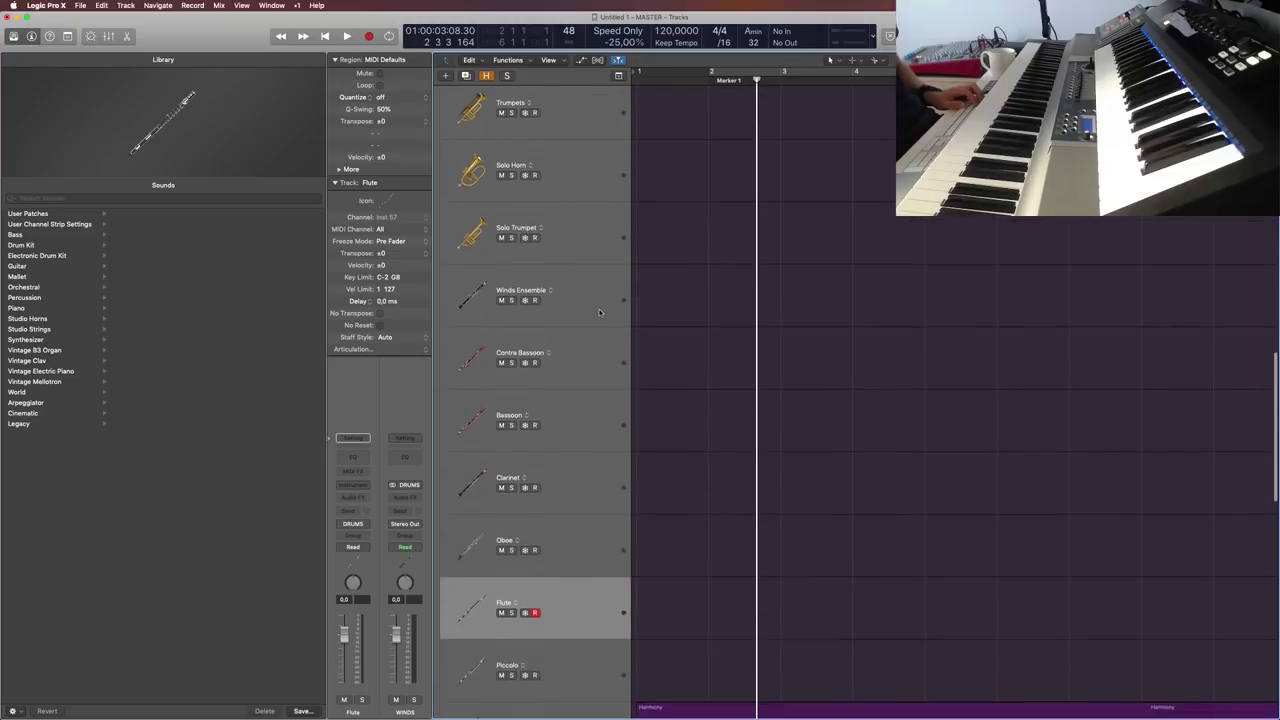
scroll(599, 313, "down", 3)
scroll(601, 311, "up", 5)
scroll(595, 400, "down", 6)
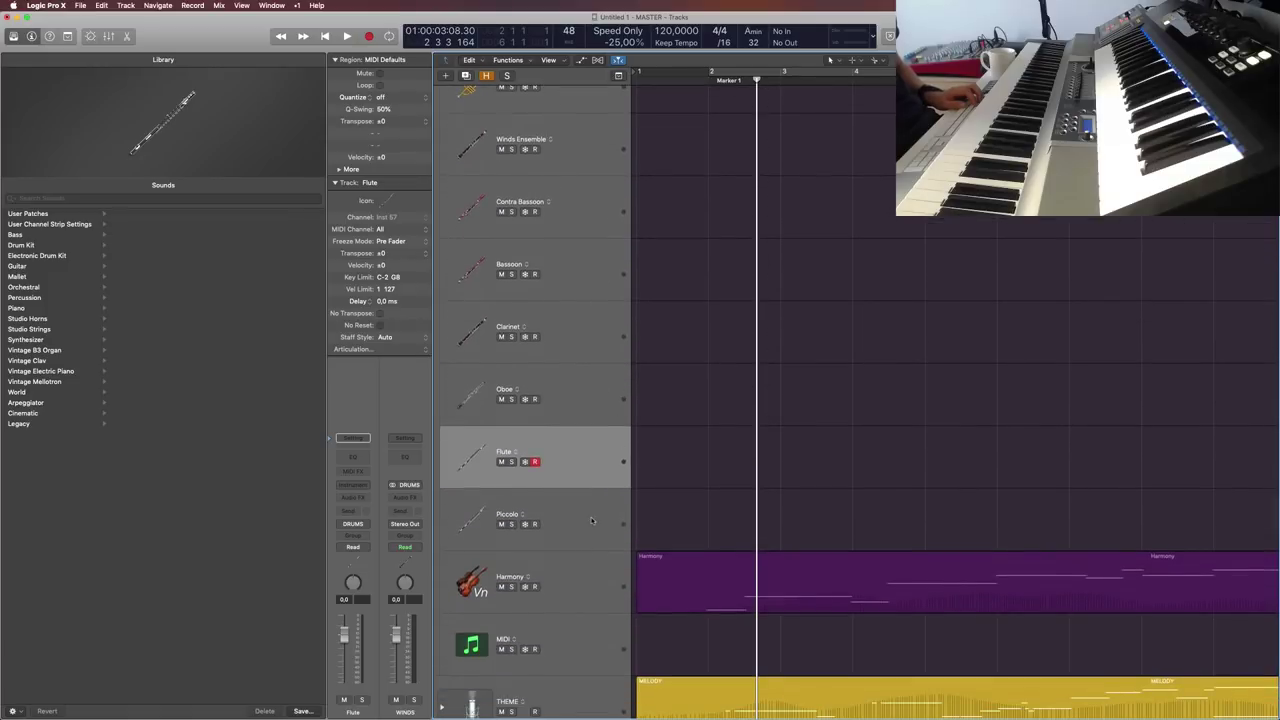
left_click(592, 520)
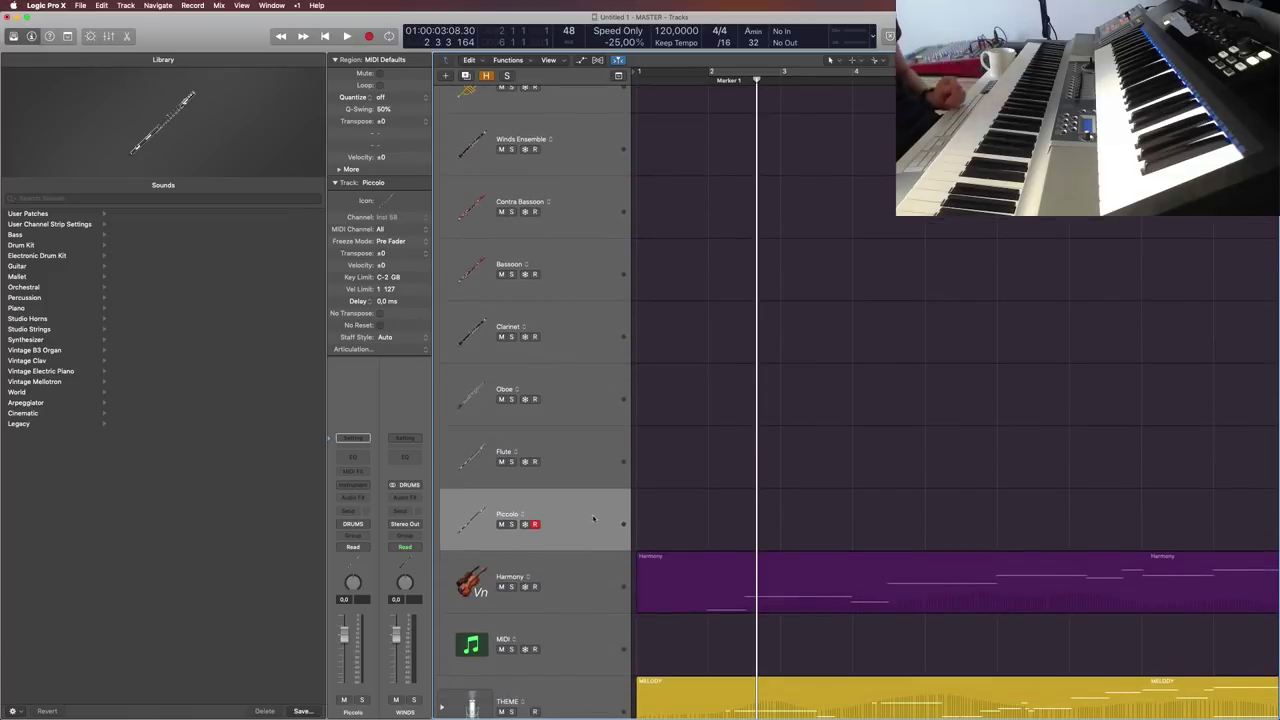
scroll(592, 500, "up", 3)
scroll(591, 449, "down", 2)
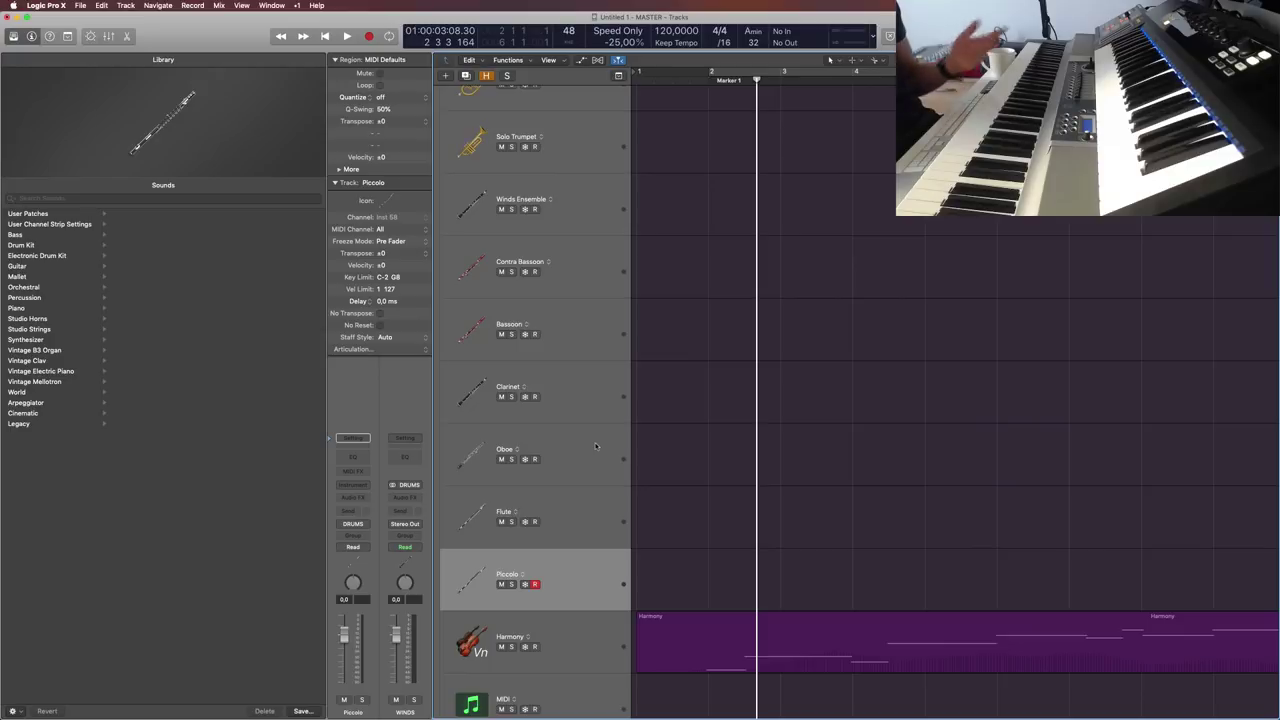
Step: Delete the emptied WINDS and BRASS tracks from the SOUND PALETTE
scroll(604, 323, "down", 5)
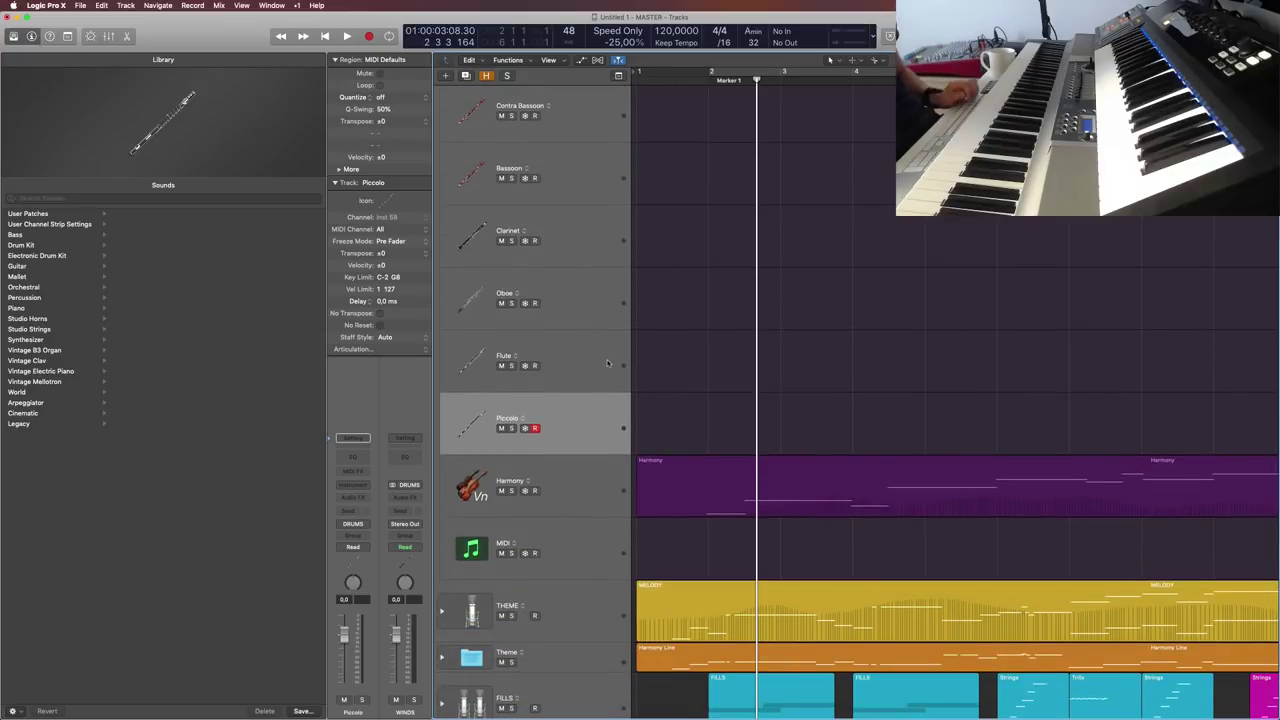
scroll(606, 362, "down", 15)
scroll(605, 363, "down", 5)
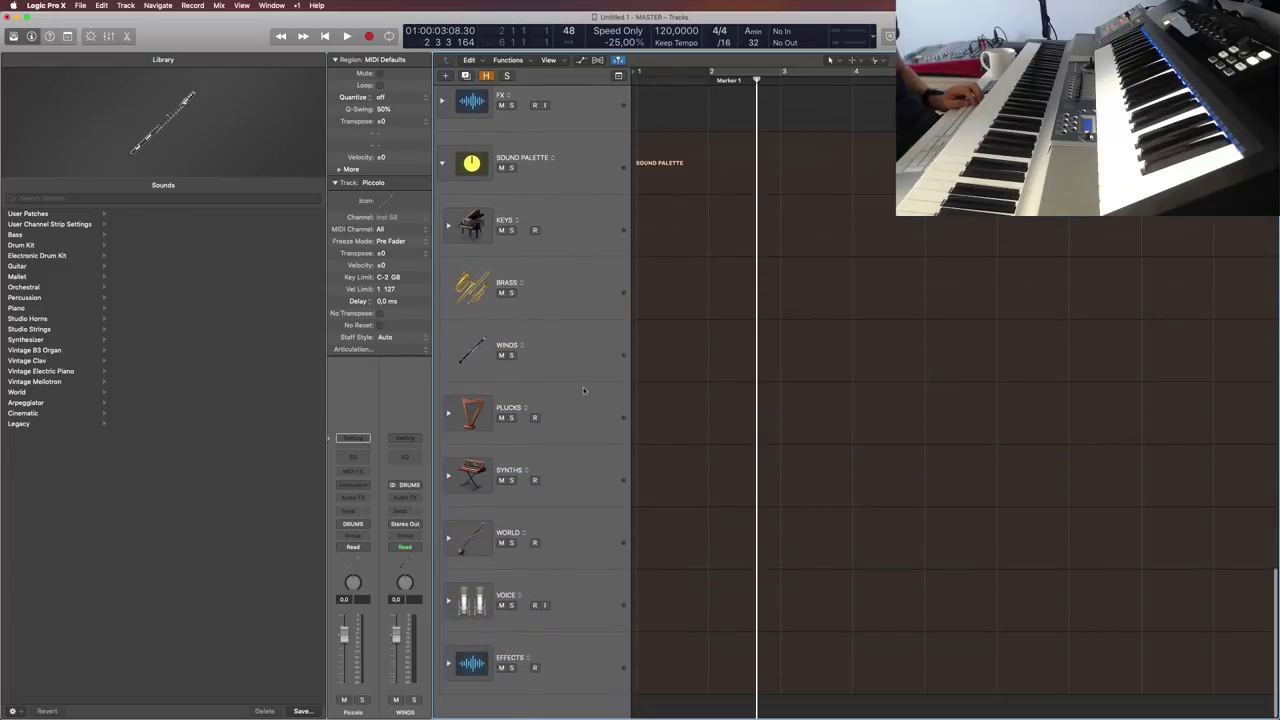
left_click(588, 348)
key("super+BackSpace")
left_click(580, 360)
key("super+BackSpace")
Step: Expand the KEYS stack and move its tracks, Cinematic Piano through Church Organ, into the Harmony folder below Piccolo
left_click(586, 359)
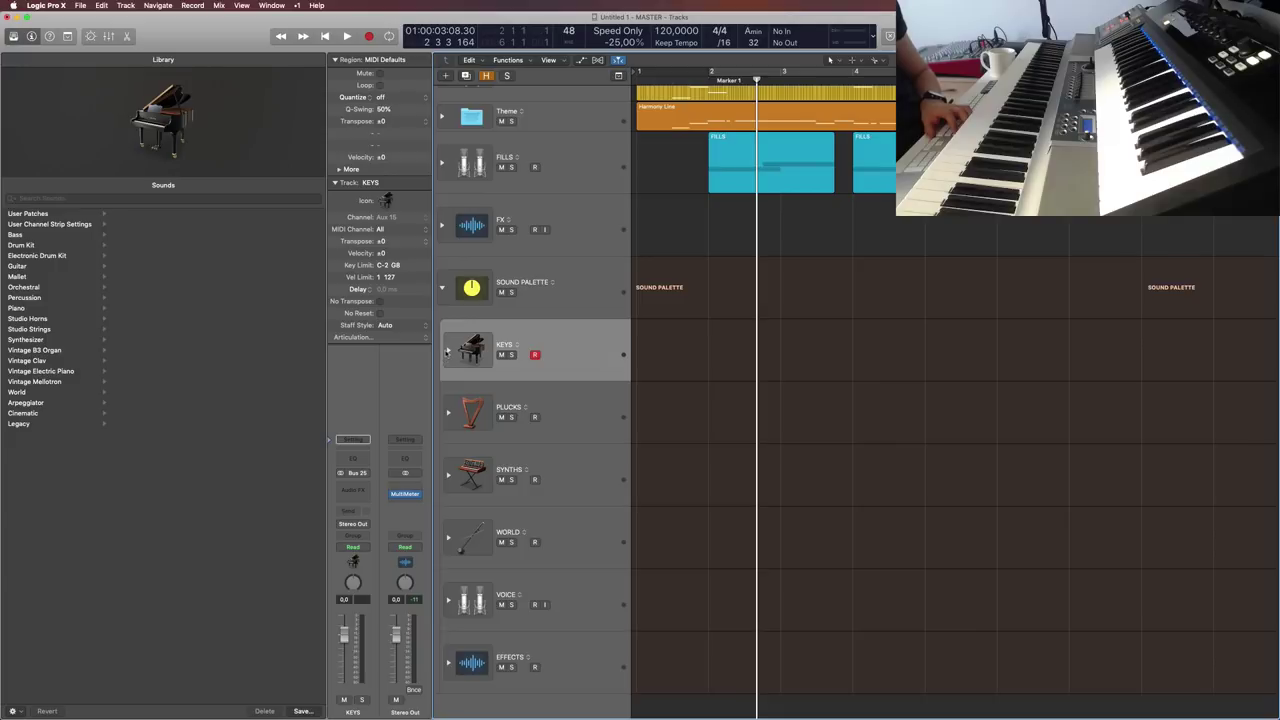
left_click(448, 352)
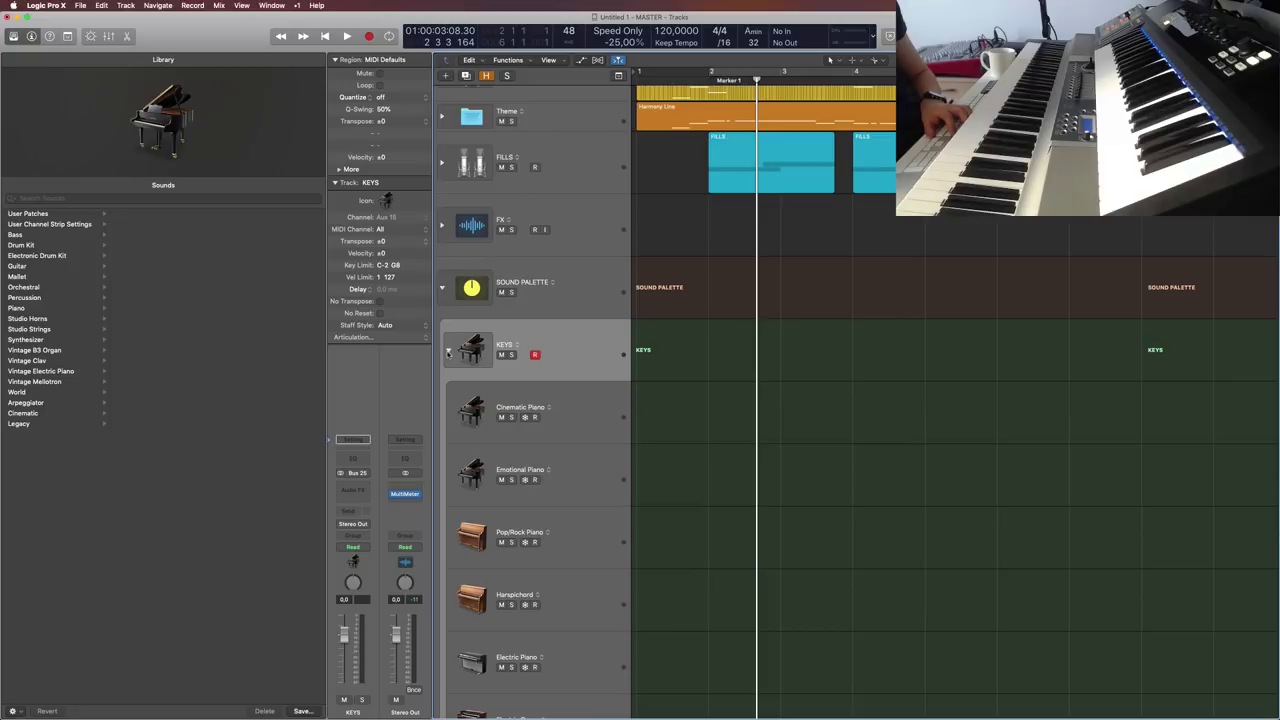
scroll(603, 462, "down", 5)
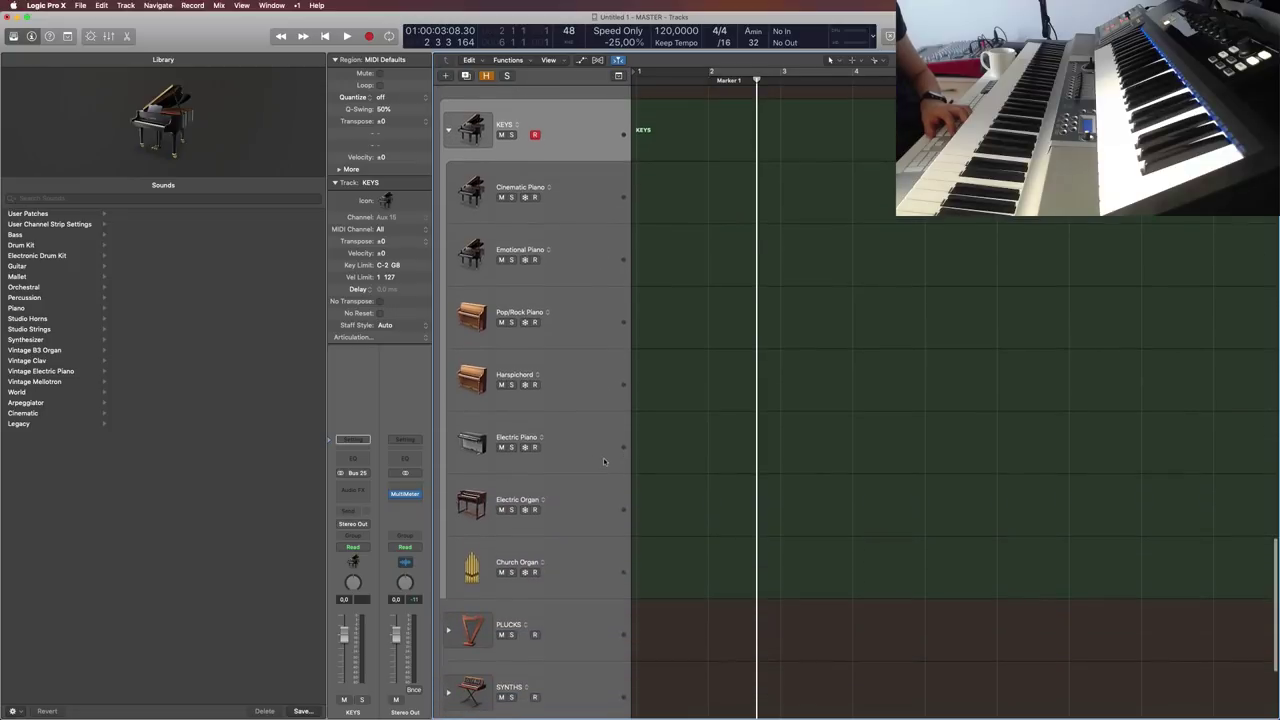
left_click(613, 199)
left_click(594, 571, "shift")
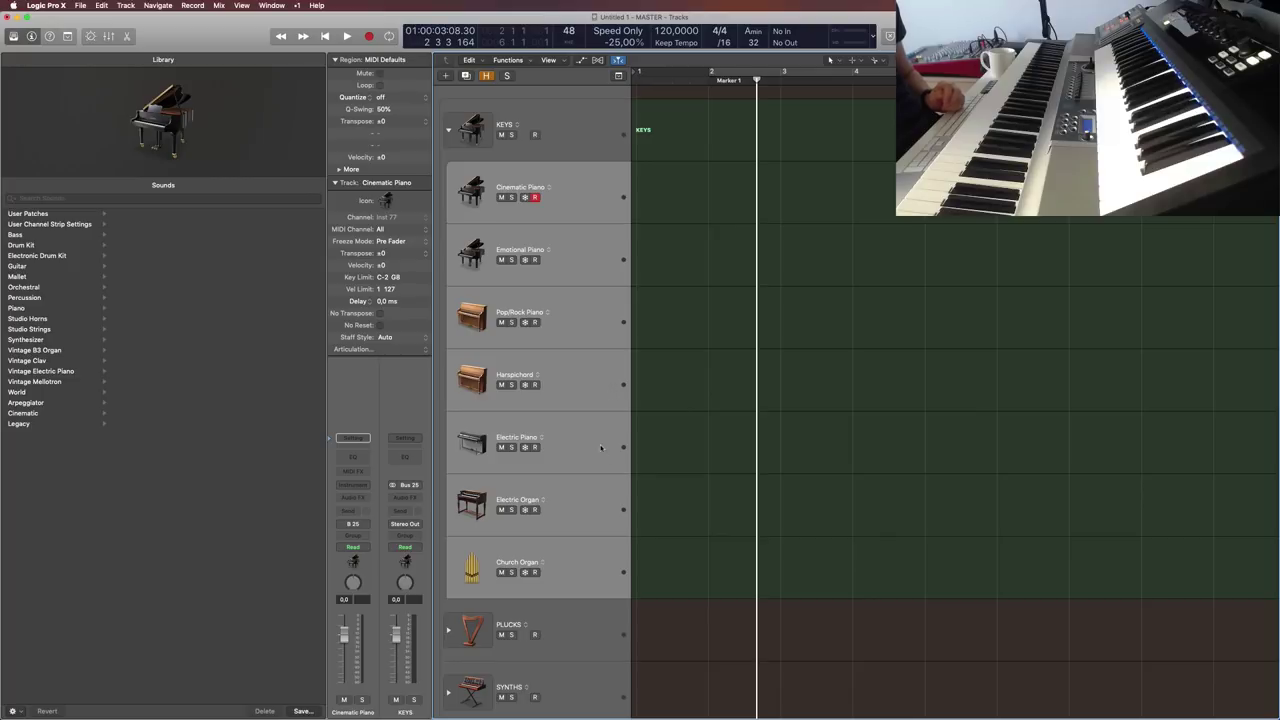
left_click_drag(609, 252, 605, 501)
scroll(610, 512, "up", 5)
scroll(612, 518, "down", 10)
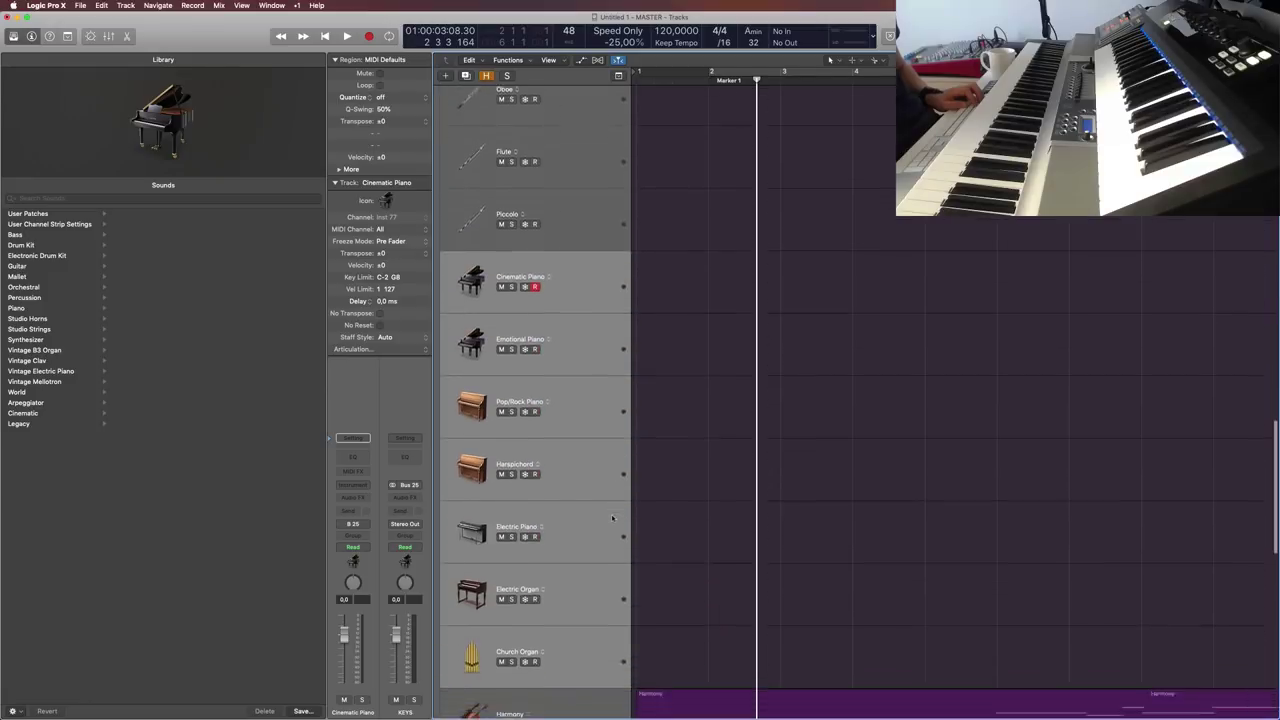
Step: Delete the emptied KEYS track from the SOUND PALETTE
scroll(613, 517, "down", 15)
scroll(604, 374, "down", 5)
left_click(588, 354)
key("super+BackSpace")
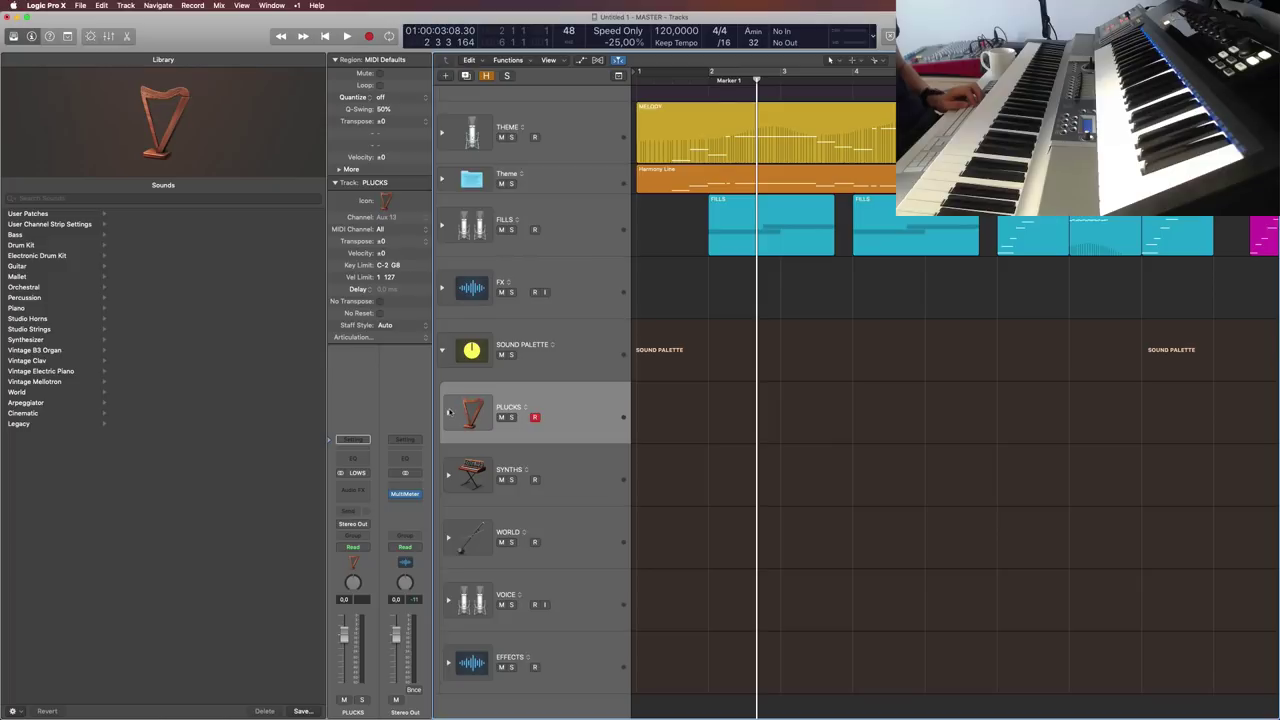
Step: Expand the PLUCKS stack and delete its Oboe, Flute, Piccolo and Ethnic Winds tracks
left_click(449, 412)
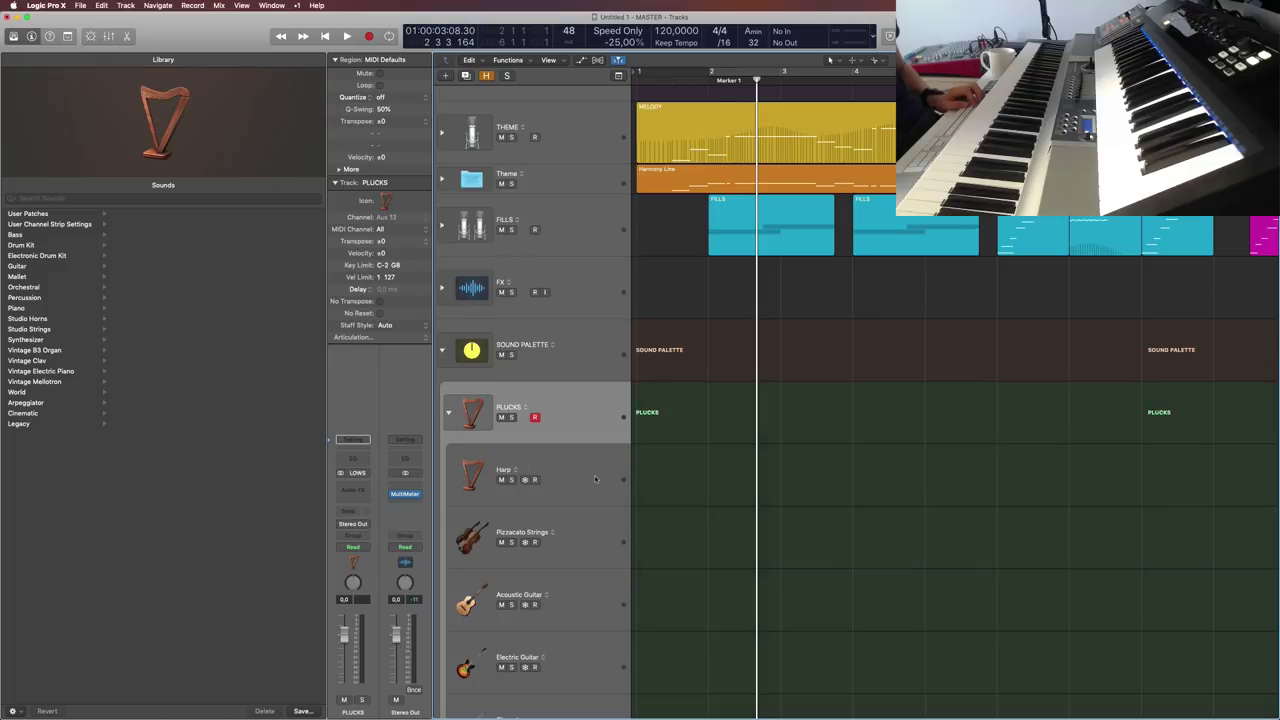
left_click(595, 479)
scroll(595, 470, "down", 10)
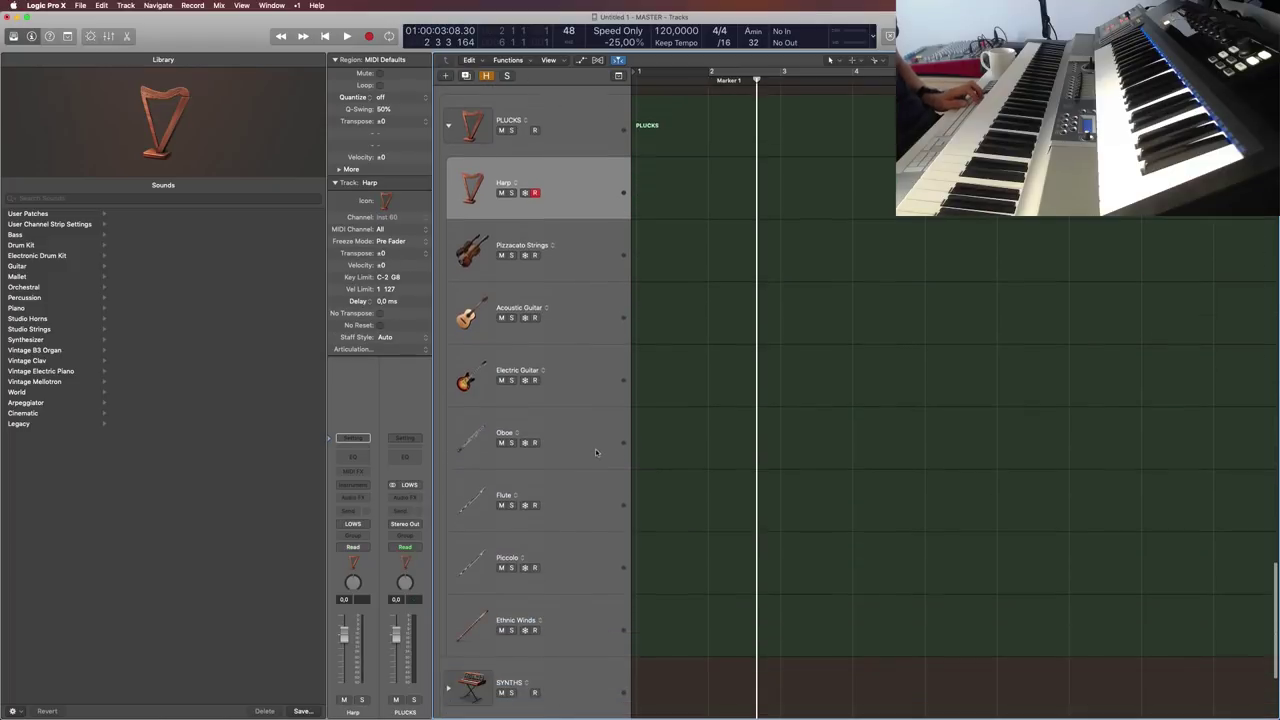
left_click(595, 452)
left_click(590, 628, "shift")
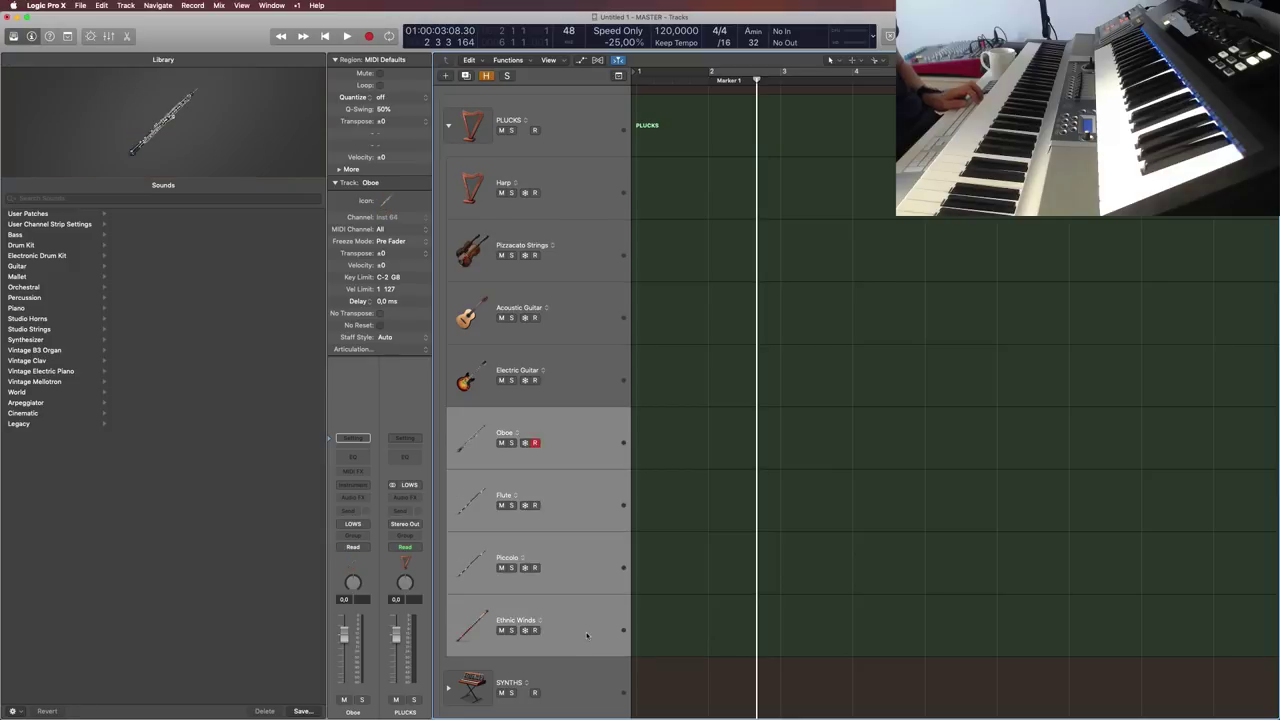
key("super+BackSpace")
Step: Move the Harp, Pizzacato Strings, Acoustic Guitar and Electric Guitar tracks from PLUCKS into the Rhythm folder above its MIDI track, and collapse the folder
left_click(590, 410)
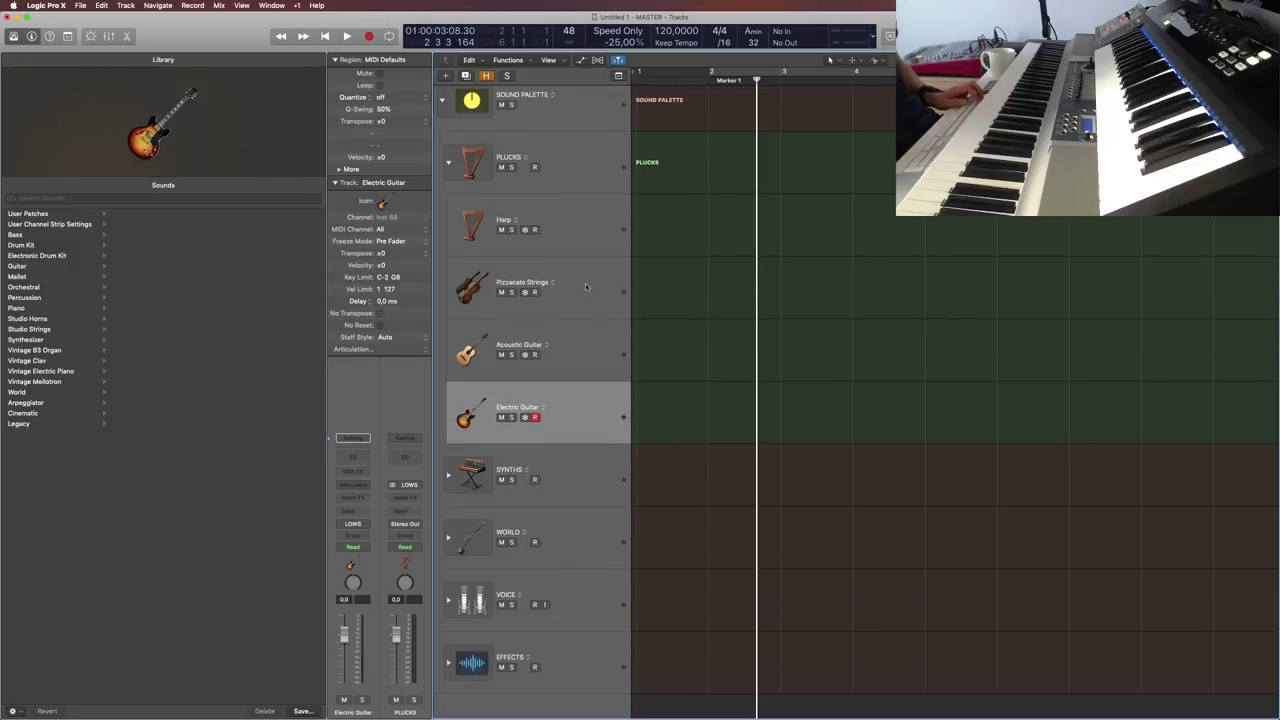
left_click(588, 228, "shift")
scroll(617, 358, "up", 10)
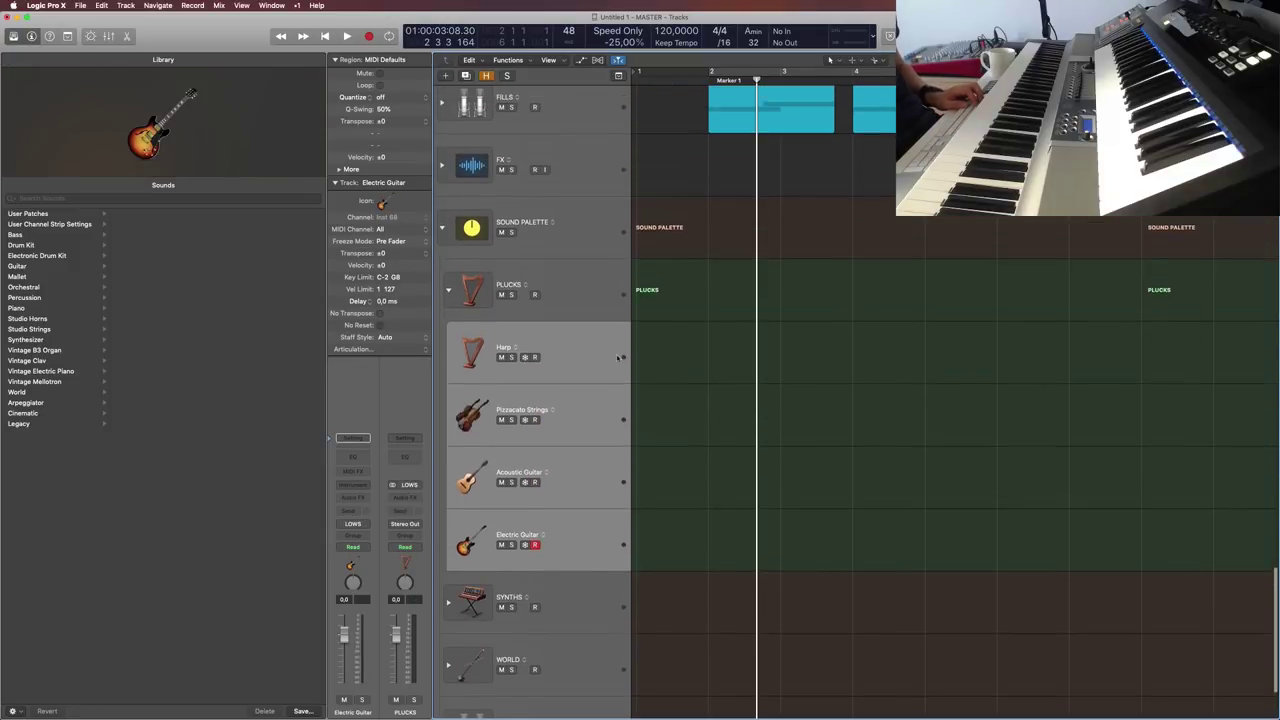
scroll(617, 358, "up", 10)
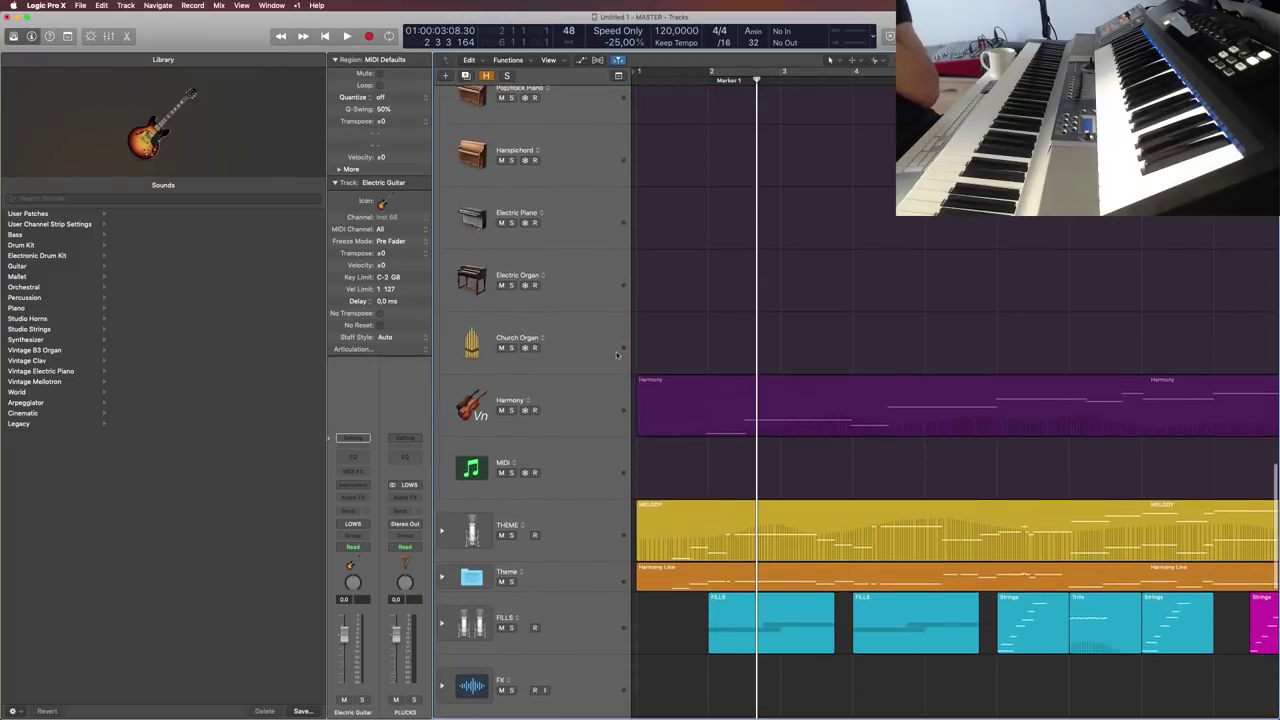
scroll(617, 354, "up", 15)
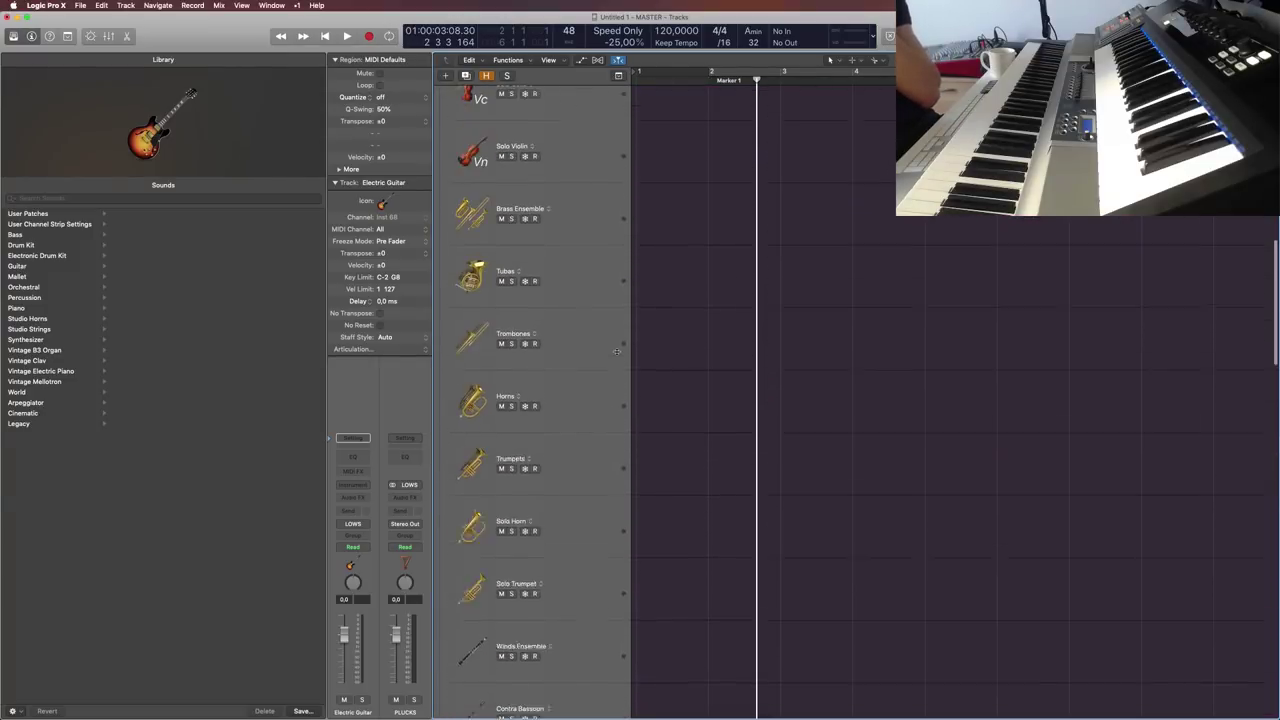
scroll(617, 352, "up", 8)
left_click(442, 468)
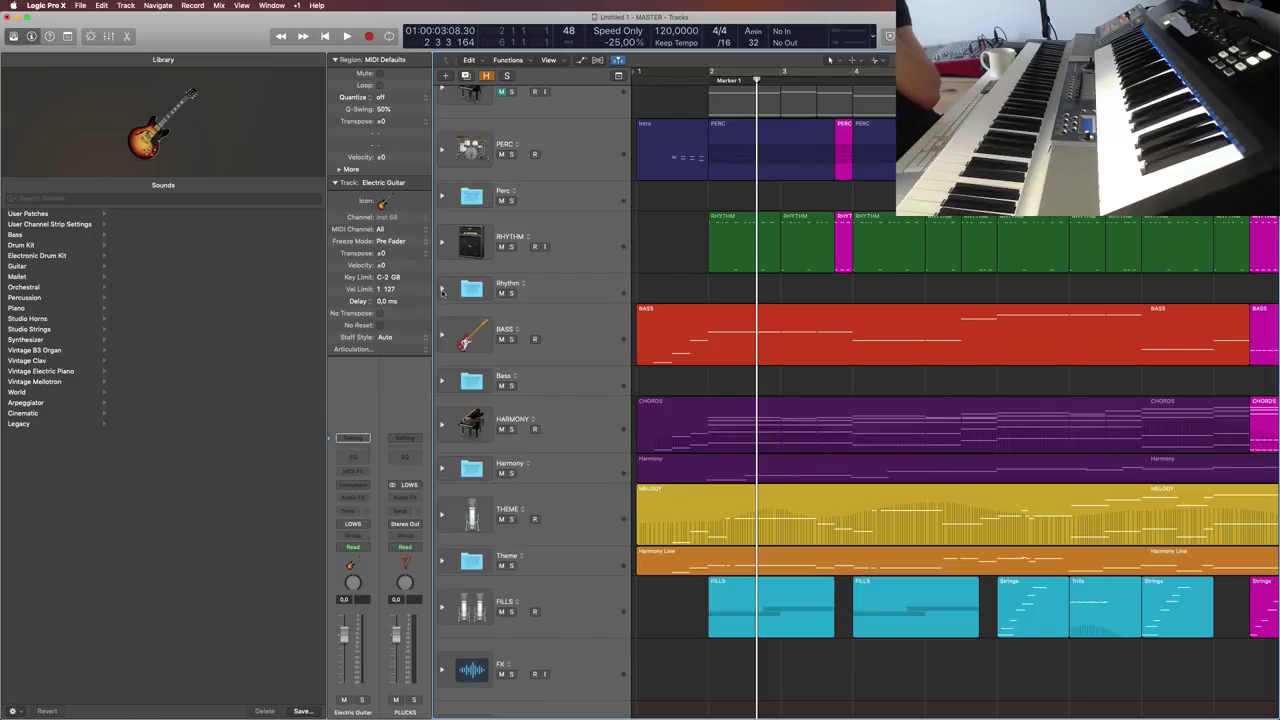
left_click(442, 290)
scroll(598, 400, "down", 12)
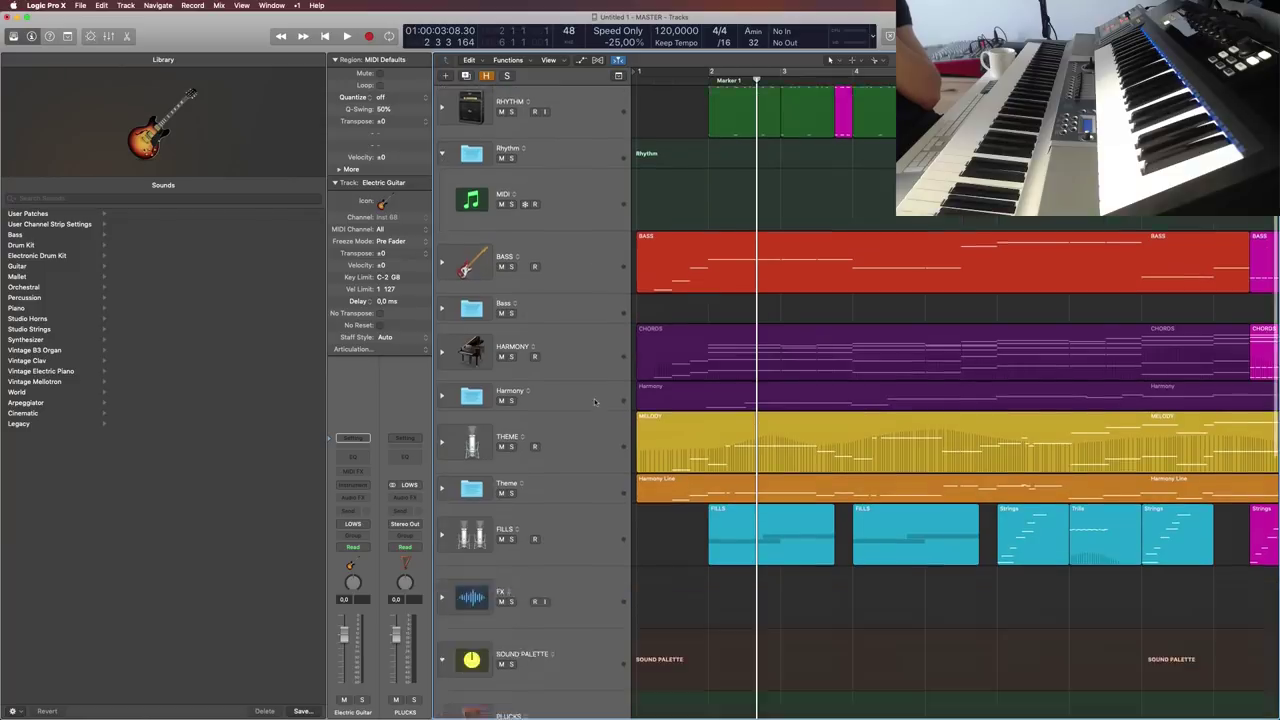
mouse_move(587, 330)
left_mouse_down()
mouse_move(600, 3)
mouse_move(617, 318)
mouse_move(579, 331)
mouse_move(586, 350)
left_mouse_up()
left_click(443, 318)
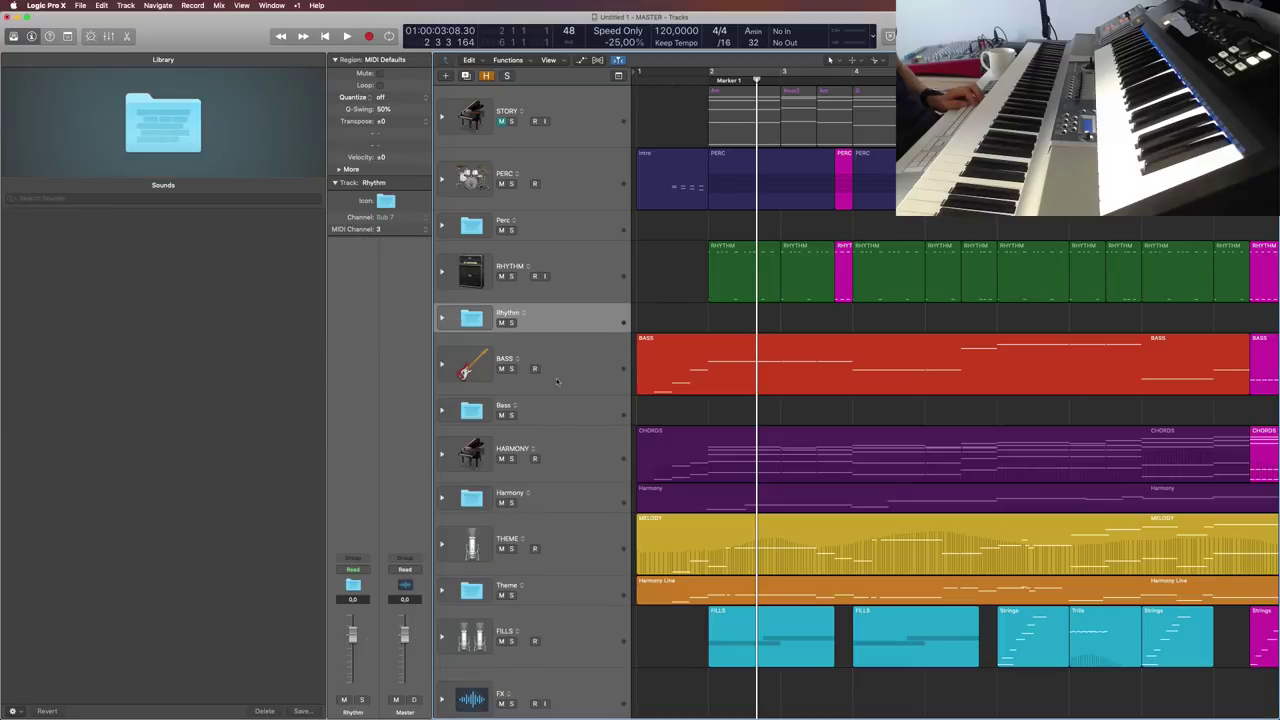
left_click(443, 318)
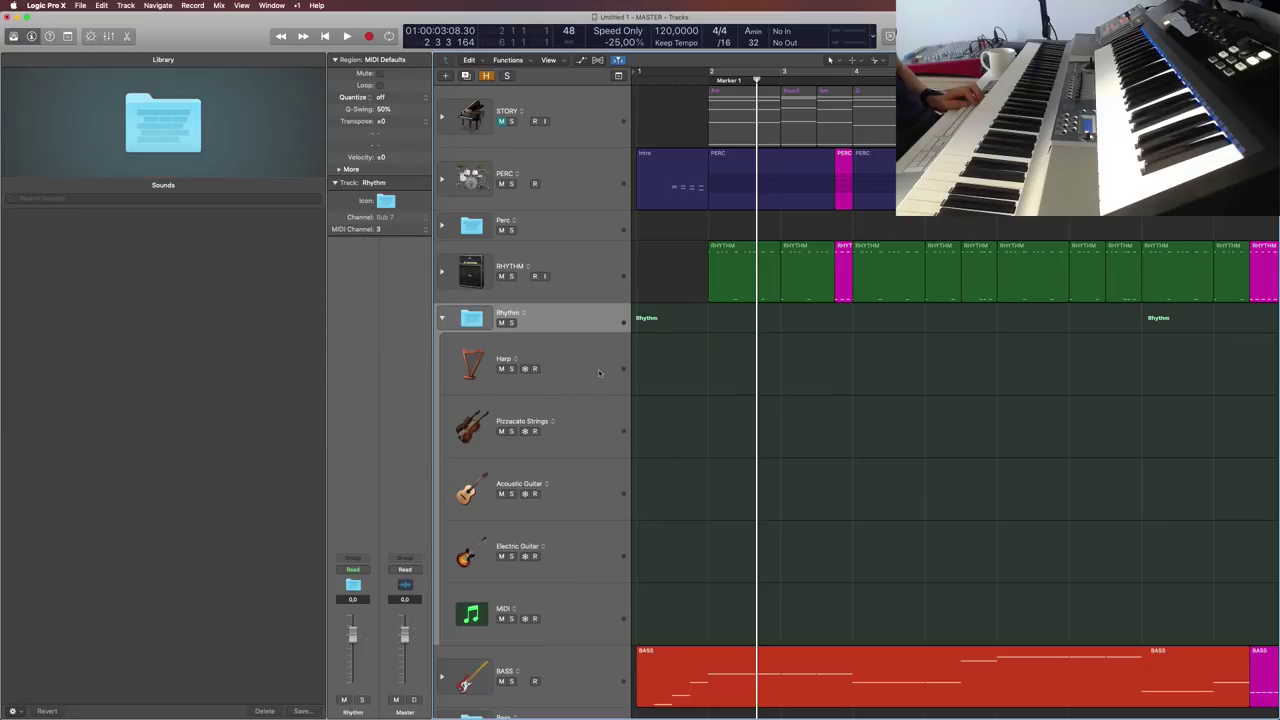
left_click(441, 318)
Step: Expand the SYNTHS stack in the SOUND PALETTE and review its tracks from Ambience to Dirty Synth
scroll(563, 430, "down", 5)
scroll(563, 430, "down", 5)
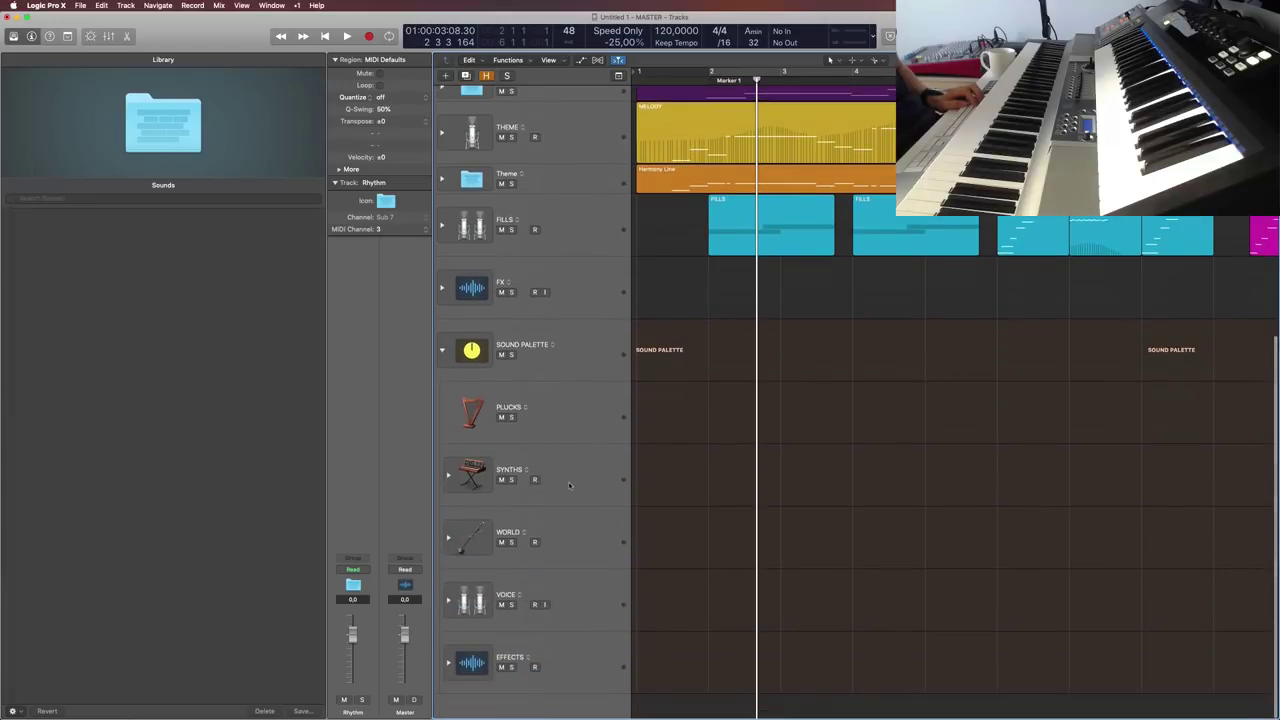
left_click(581, 549)
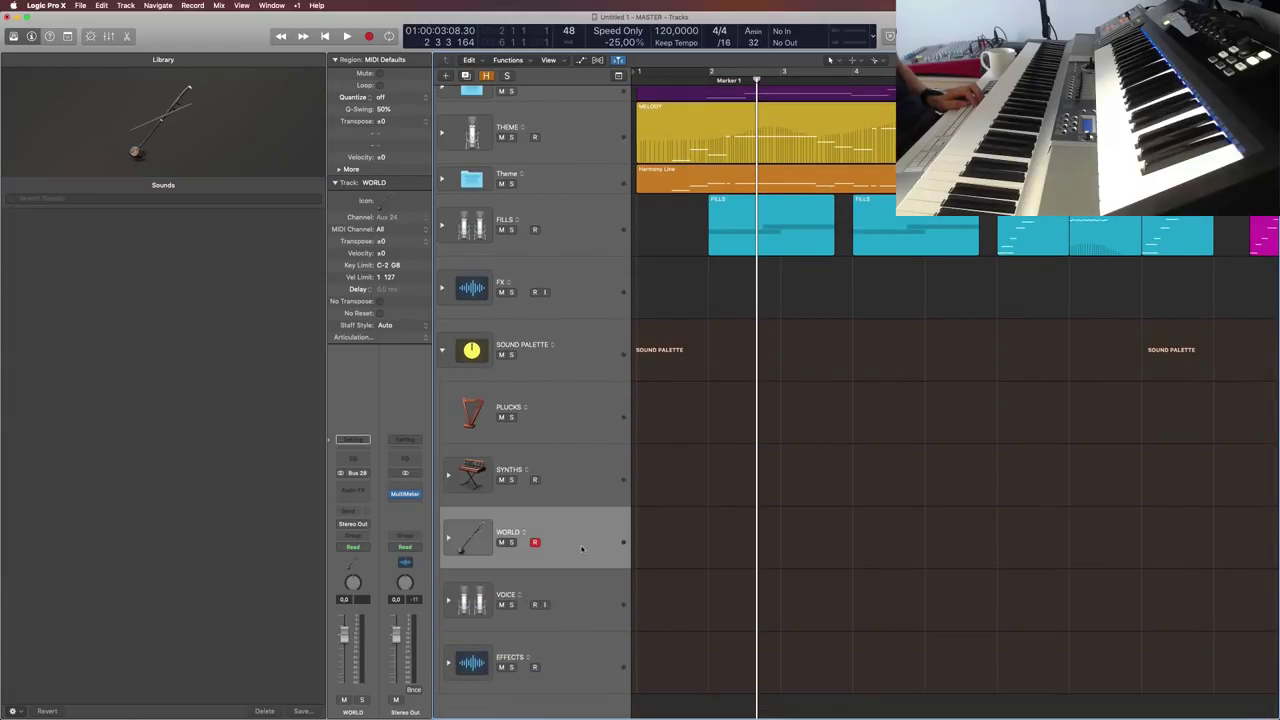
left_click(572, 463)
left_click(449, 476)
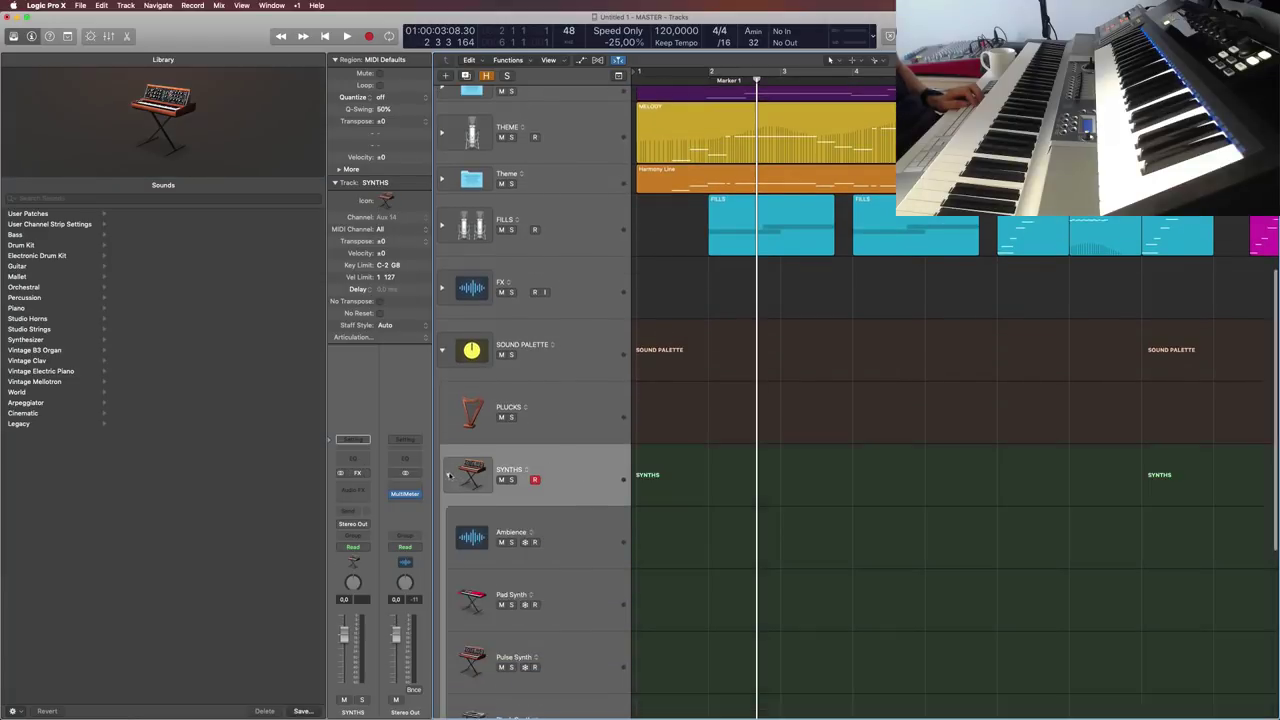
scroll(579, 525, "down", 6)
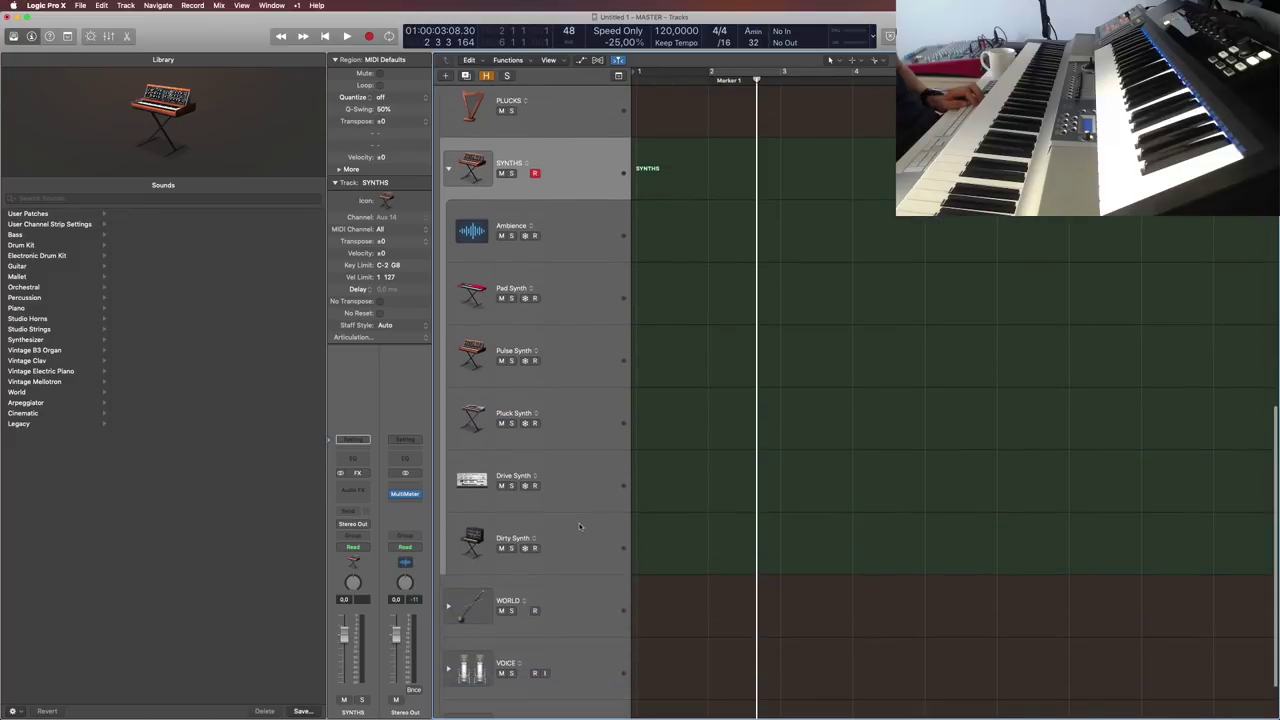
scroll(580, 500, "up", 3)
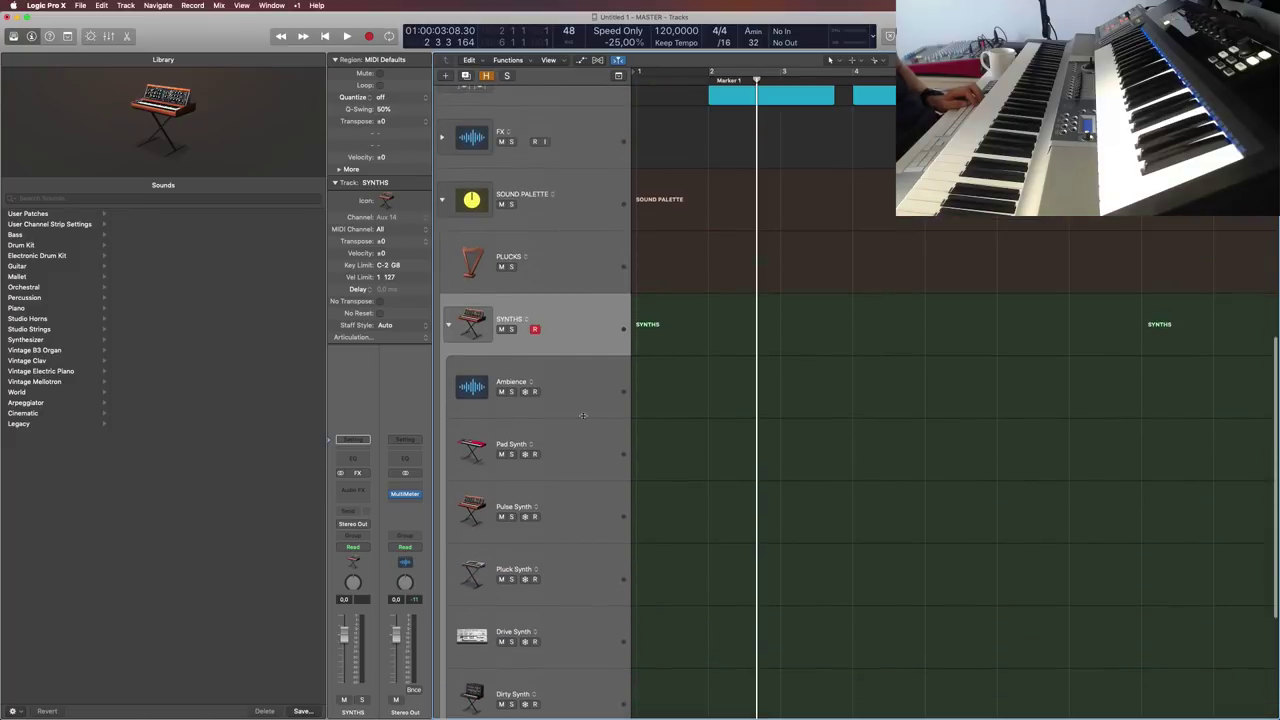
left_click(587, 400)
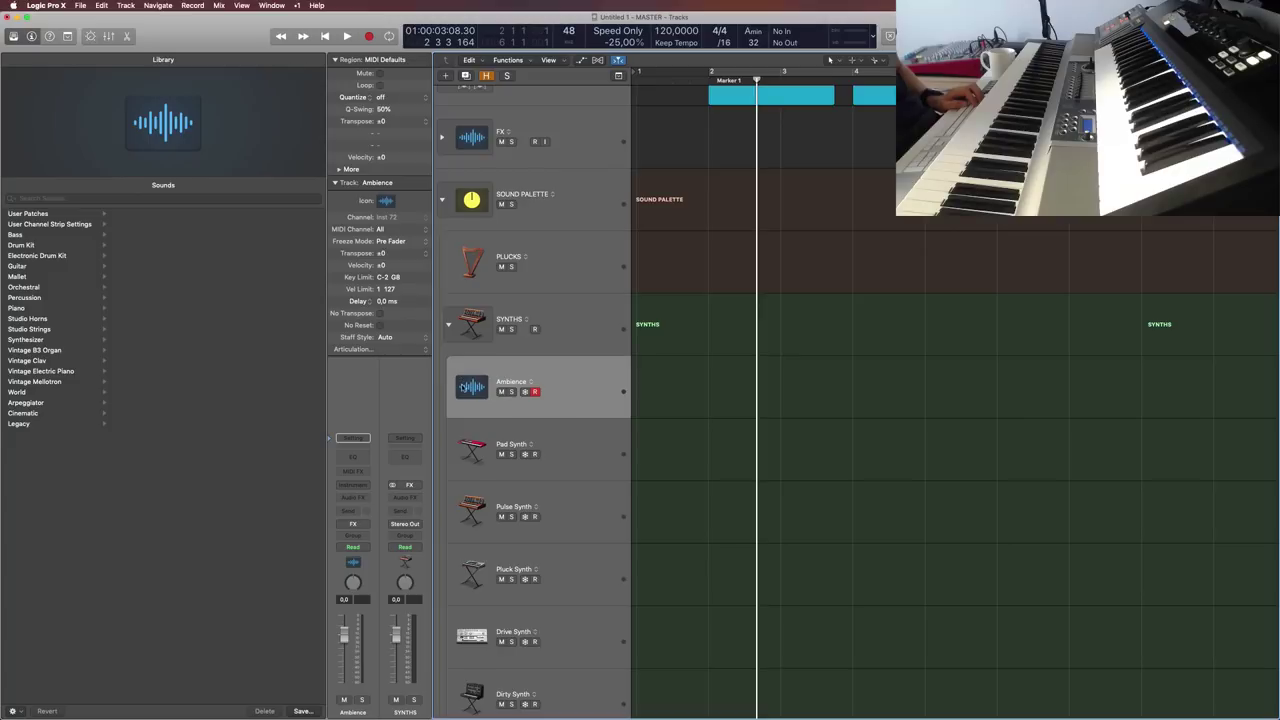
scroll(594, 560, "down", 1)
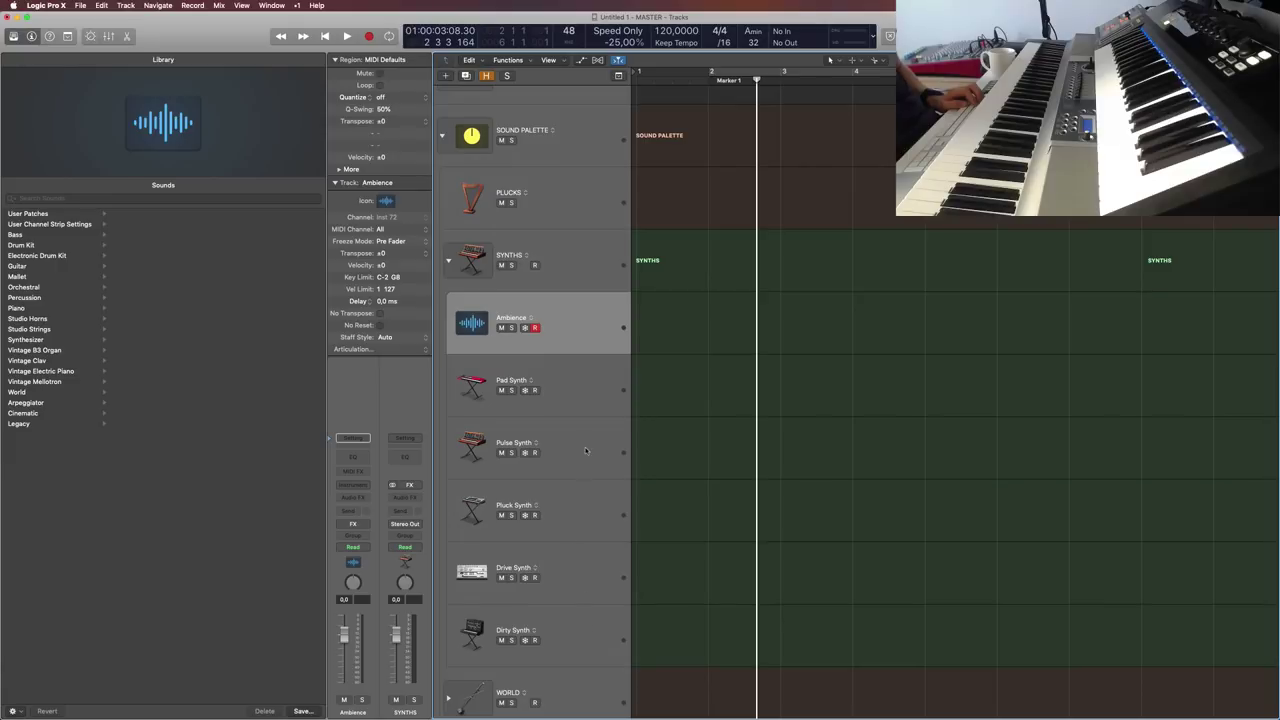
Step: Move the Pulse Synth, Pluck Synth and Drive Synth tracks into the Rhythm folder above Harp
left_click(587, 444)
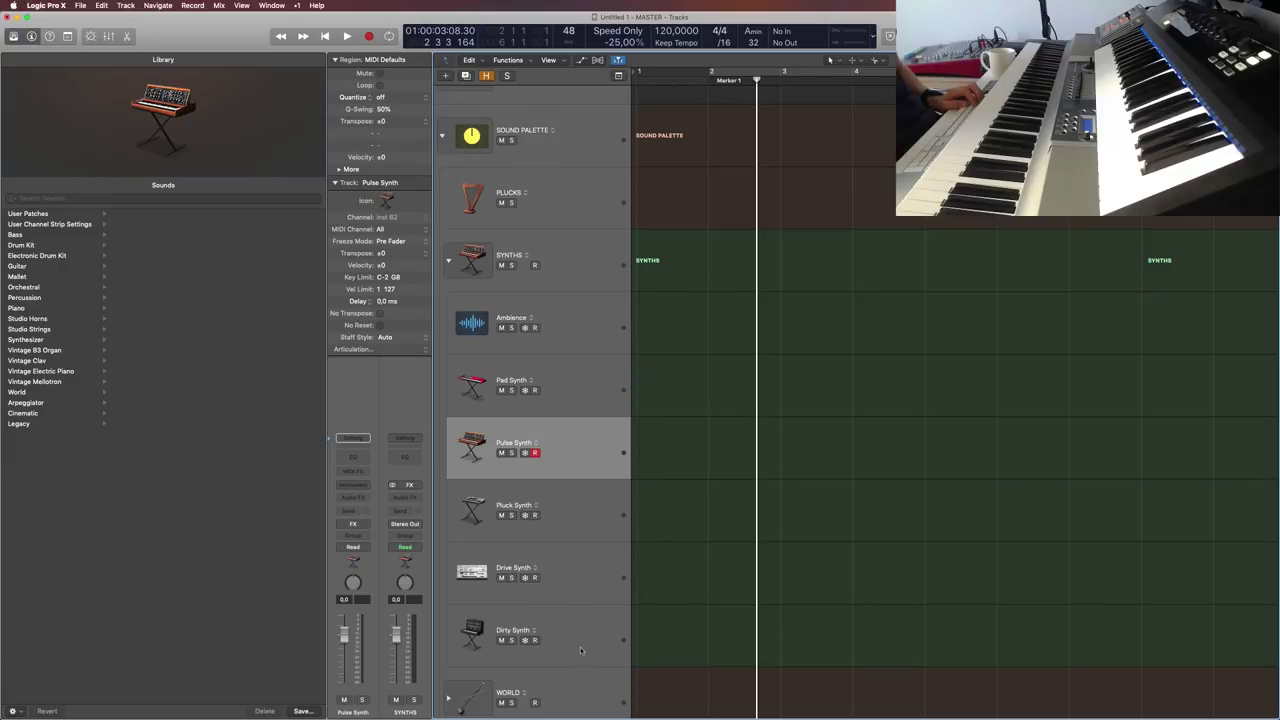
scroll(581, 622, "up", 8)
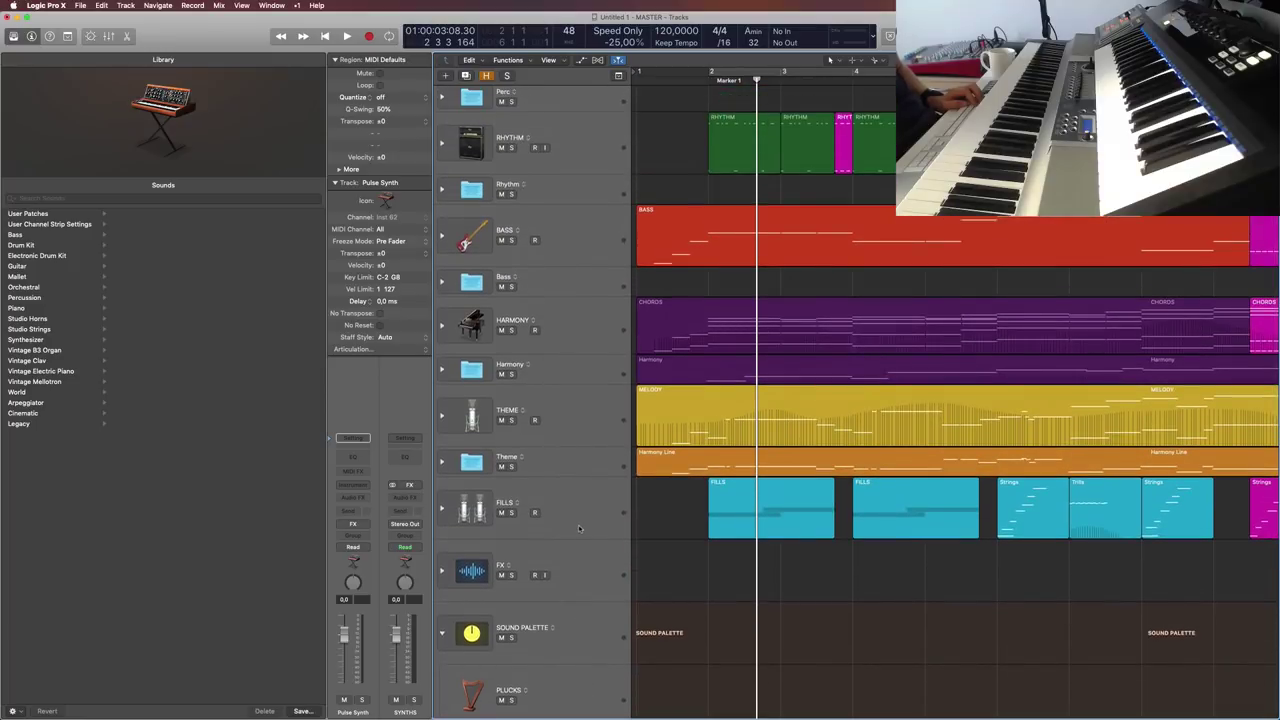
scroll(578, 528, "up", 3)
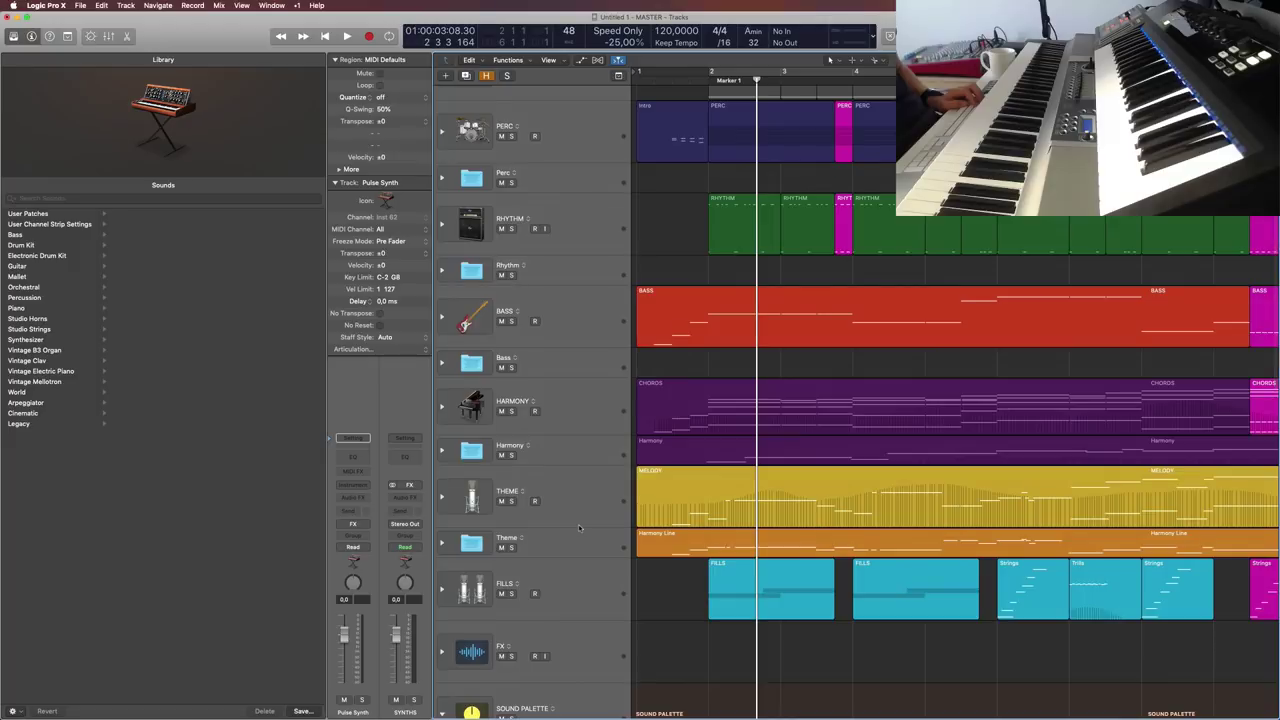
scroll(578, 528, "up", 2)
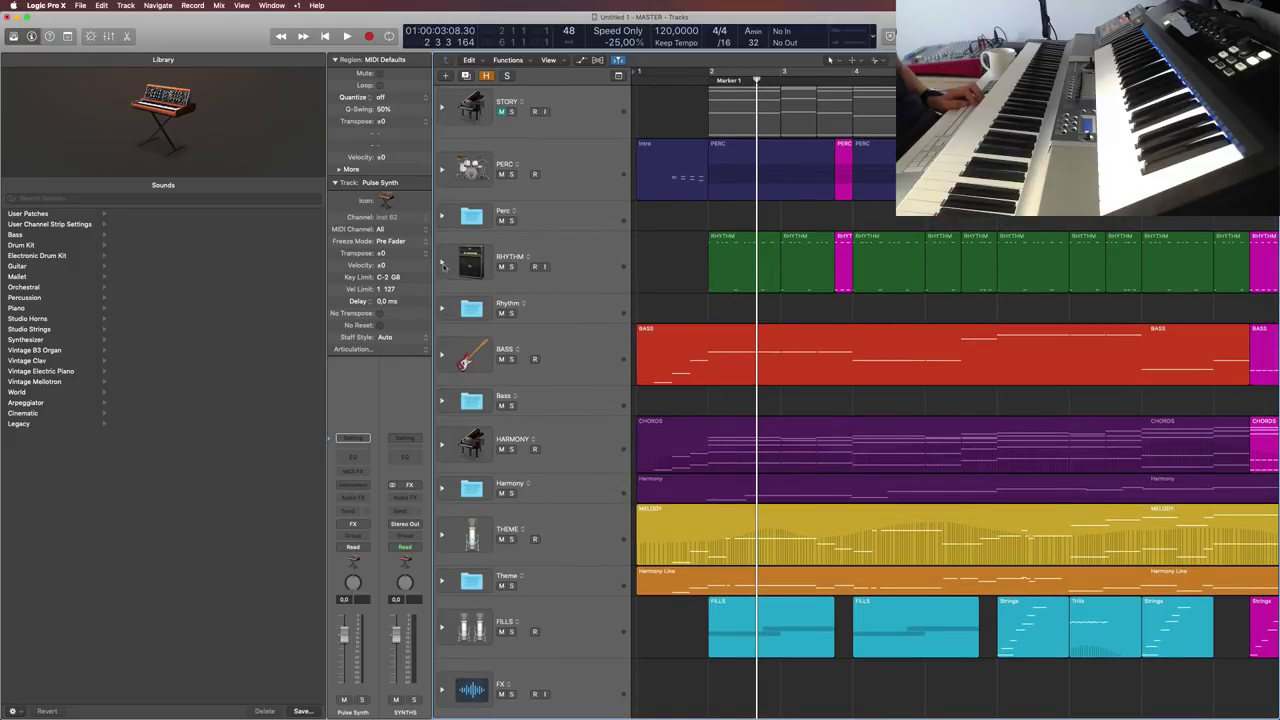
left_click(442, 308)
scroll(620, 420, "down", 15)
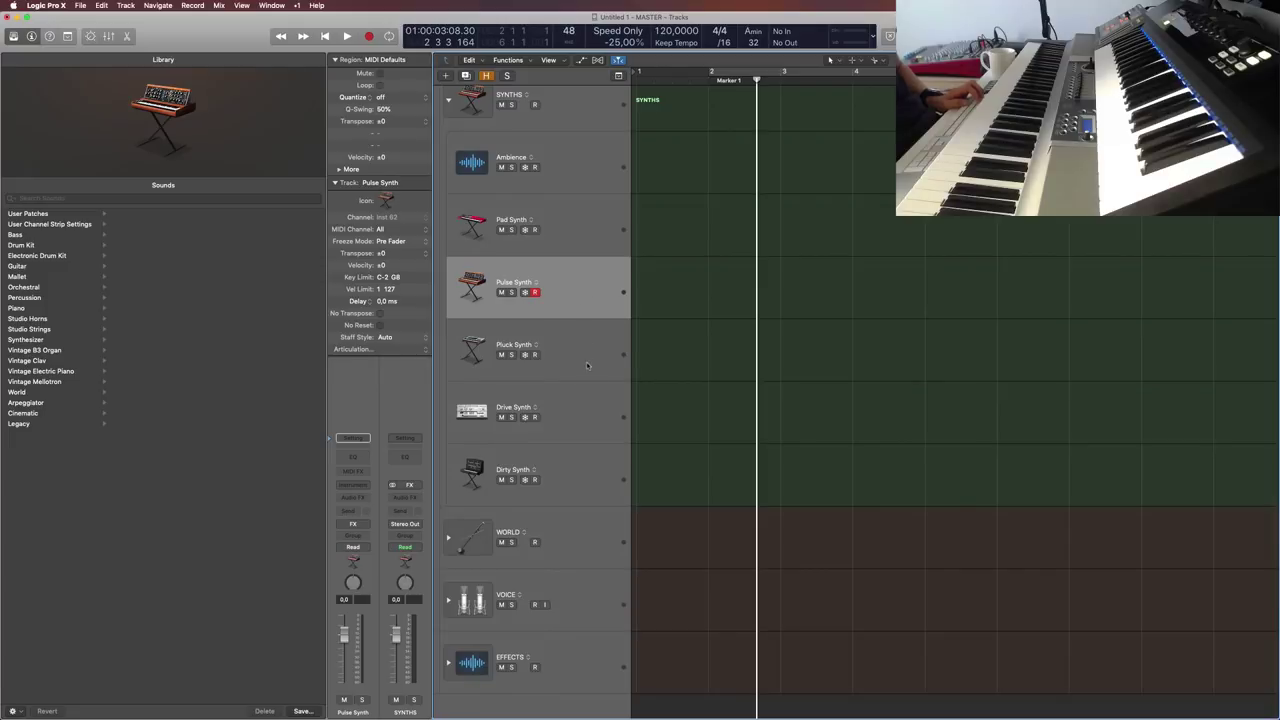
left_click(584, 401, "shift")
left_click_drag(584, 286, 619, 371)
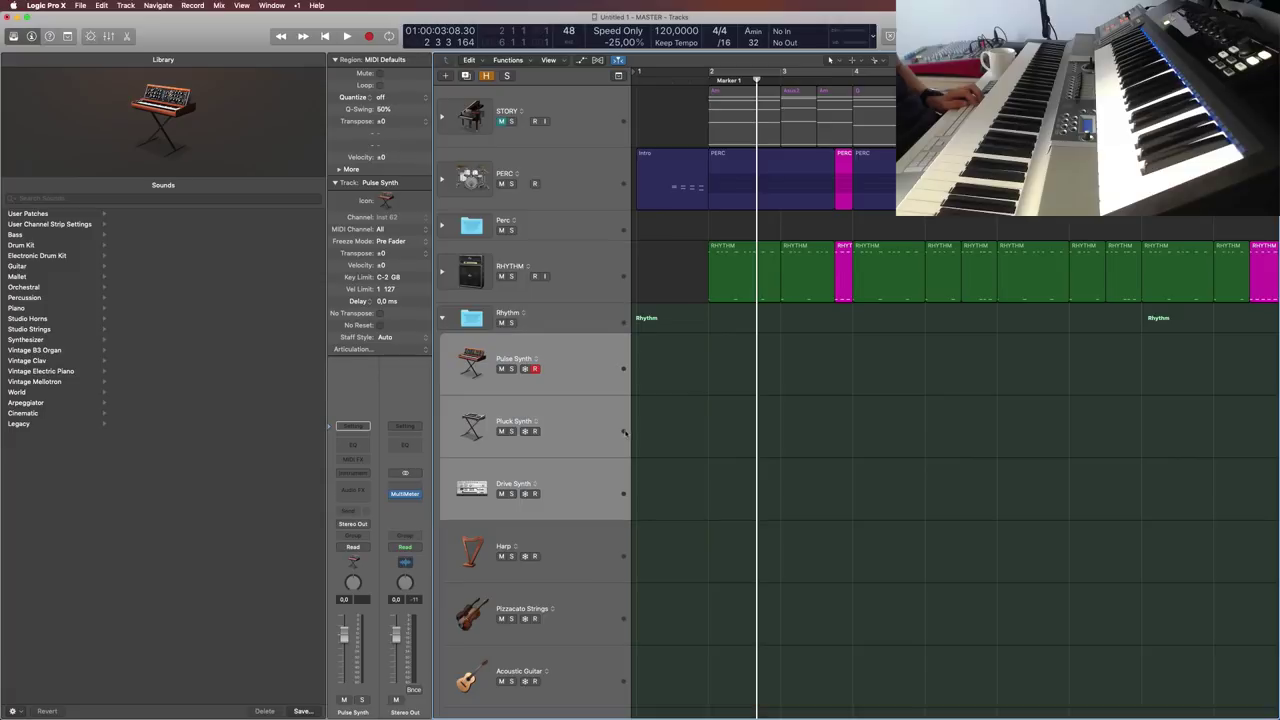
scroll(612, 375, "down", 5)
left_click(597, 366)
Step: Delete the emptied PLUCKS track from the SOUND PALETTE
scroll(596, 391, "down", 15)
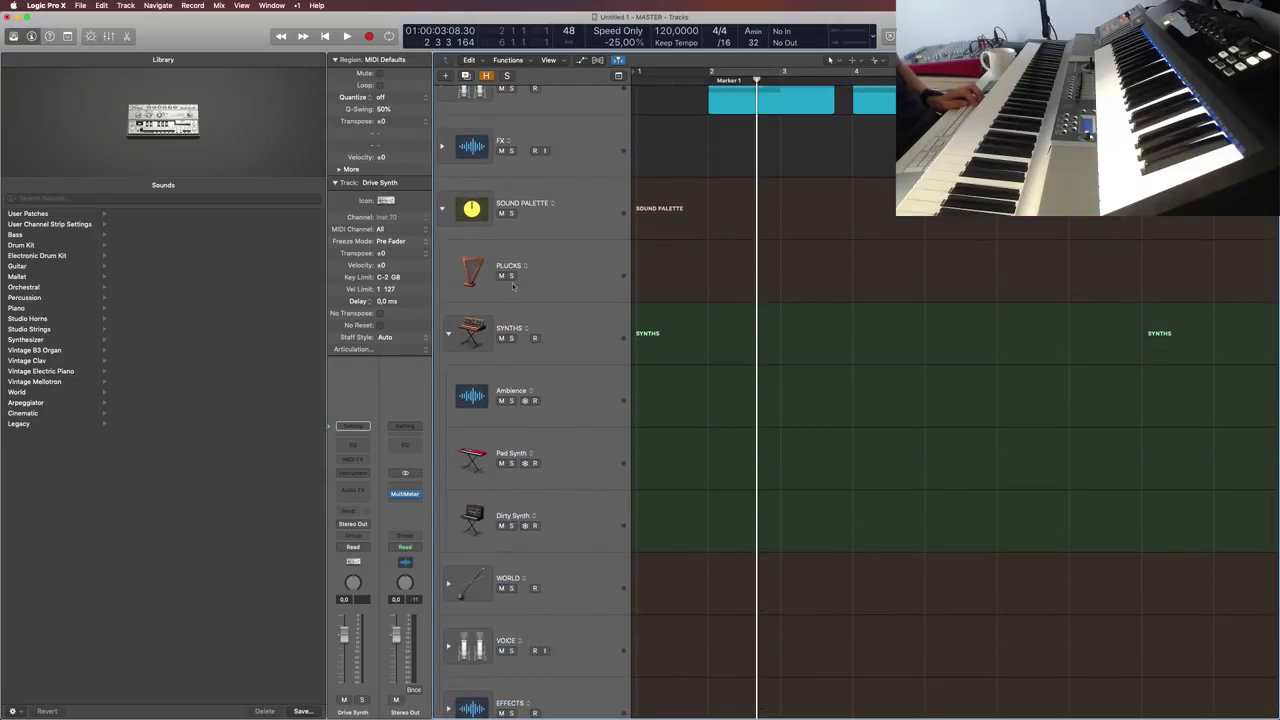
left_click(506, 283)
key("super+BackSpace")
Step: Move the Ambience and Pad Synth tracks from SYNTHS into the Harmony folder and expand that folder
left_click(602, 369)
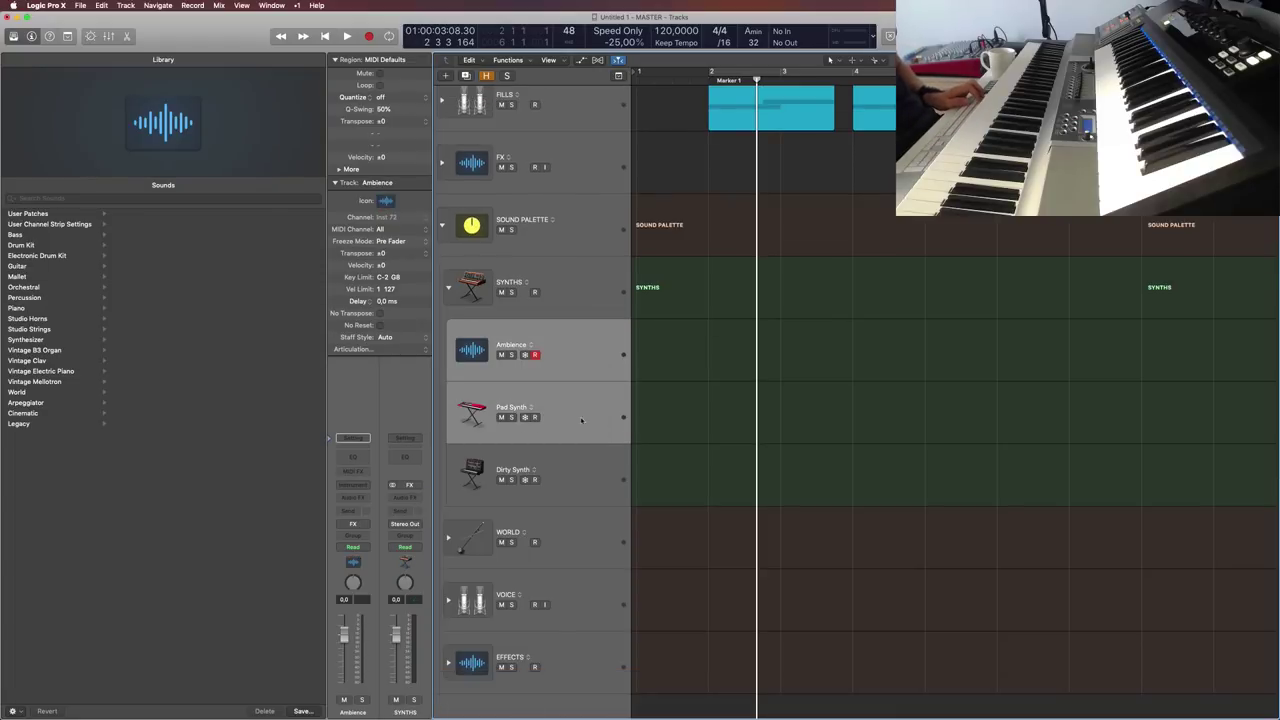
scroll(586, 336, "up", 8)
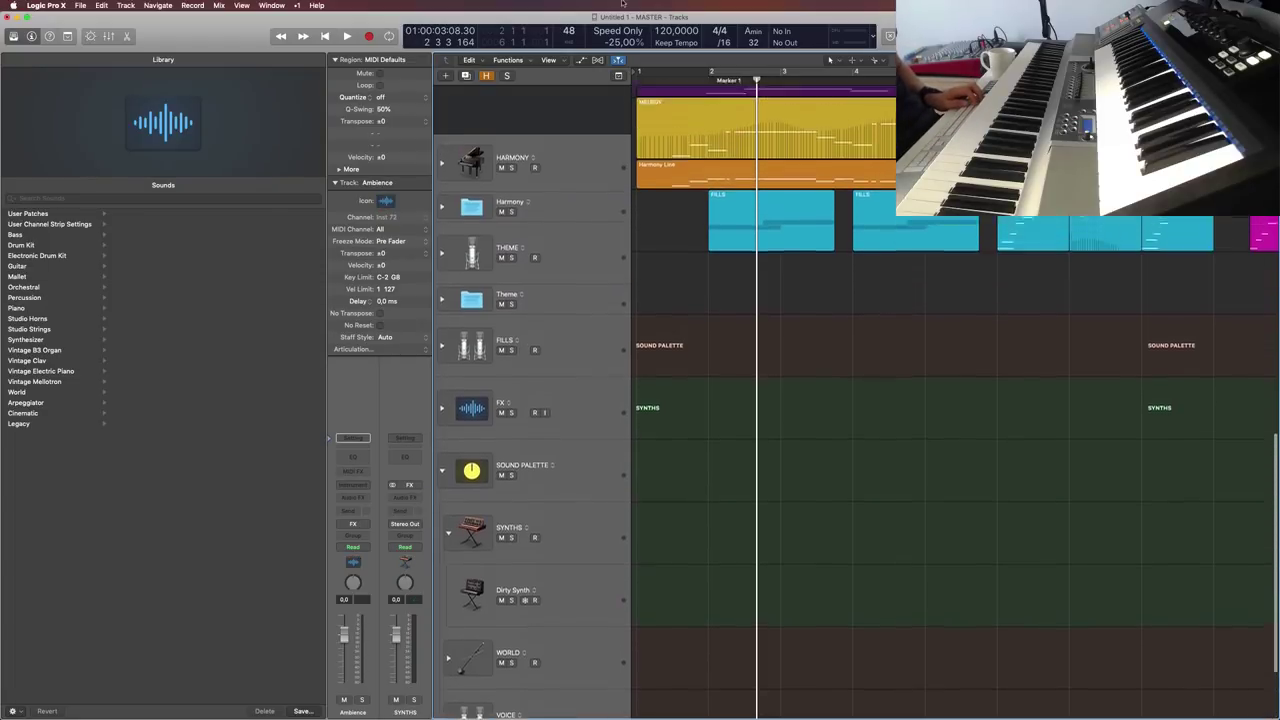
left_click_drag(622, 3, 567, 471)
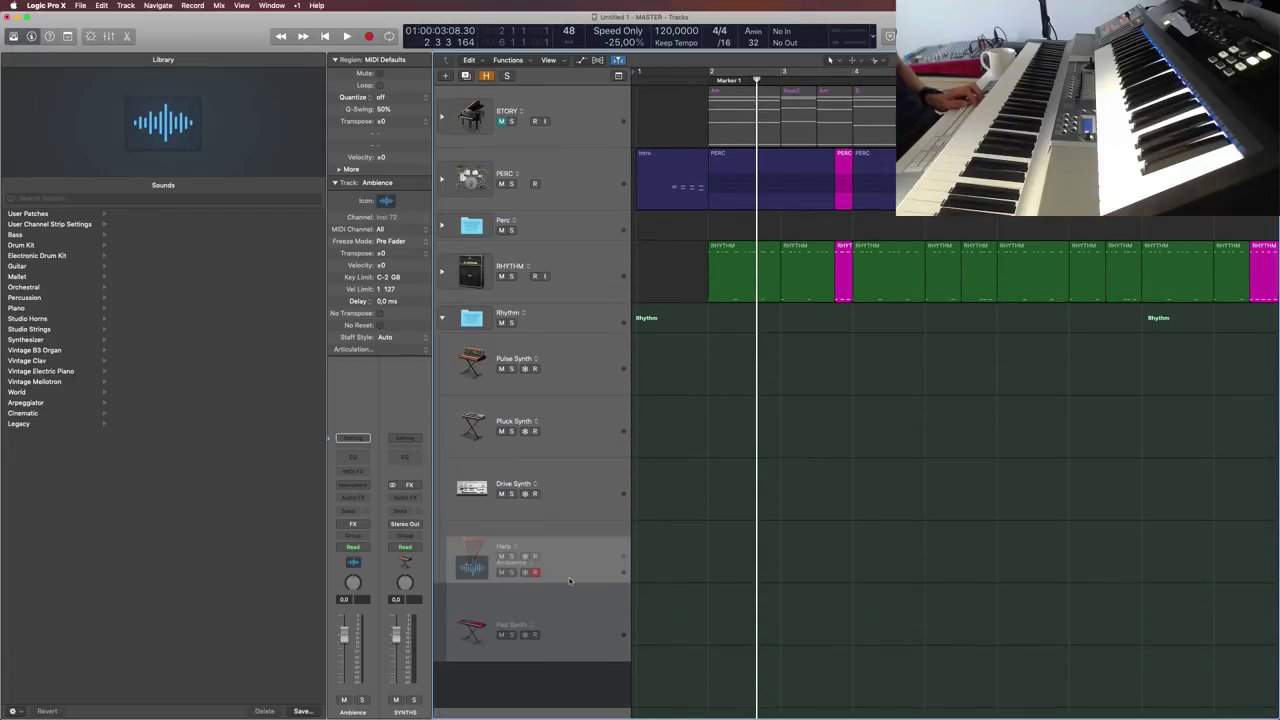
left_click_drag(574, 397, 586, 442)
left_click(442, 415)
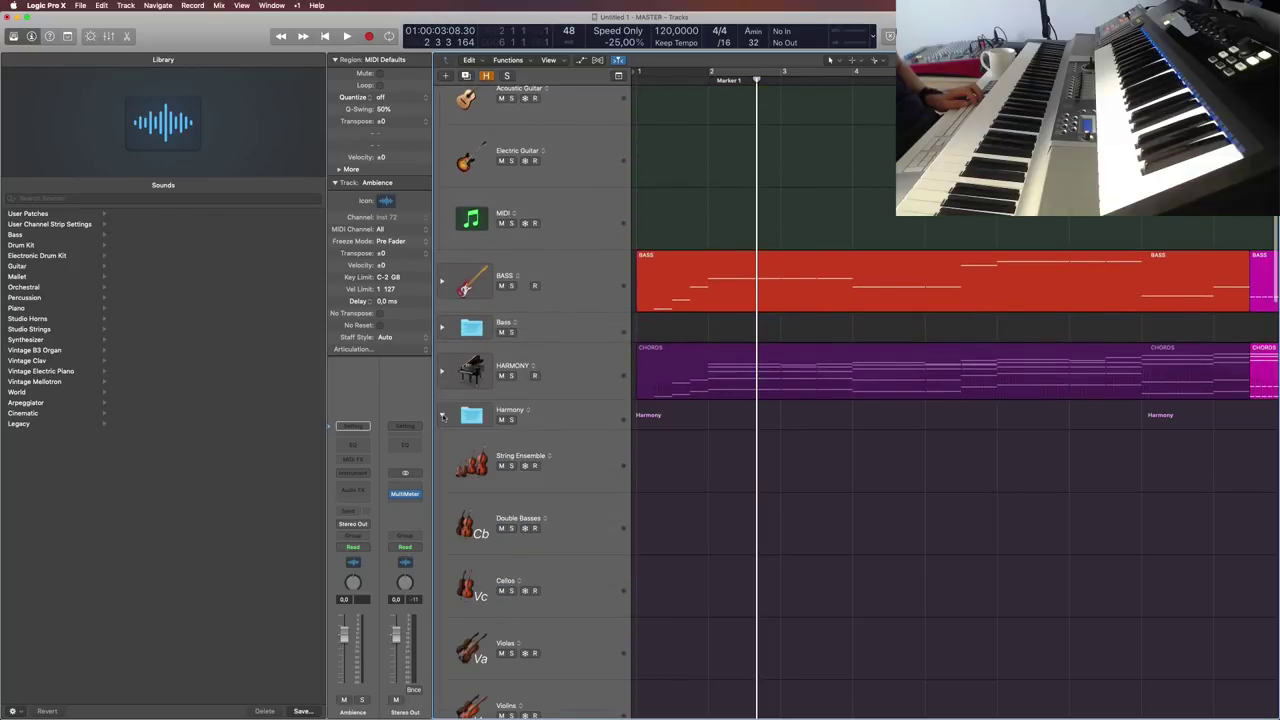
Step: Reposition Ambience and Pad Synth at the start of the Harmony folder, above String Ensemble
scroll(586, 519, "down", 3)
scroll(586, 519, "down", 15)
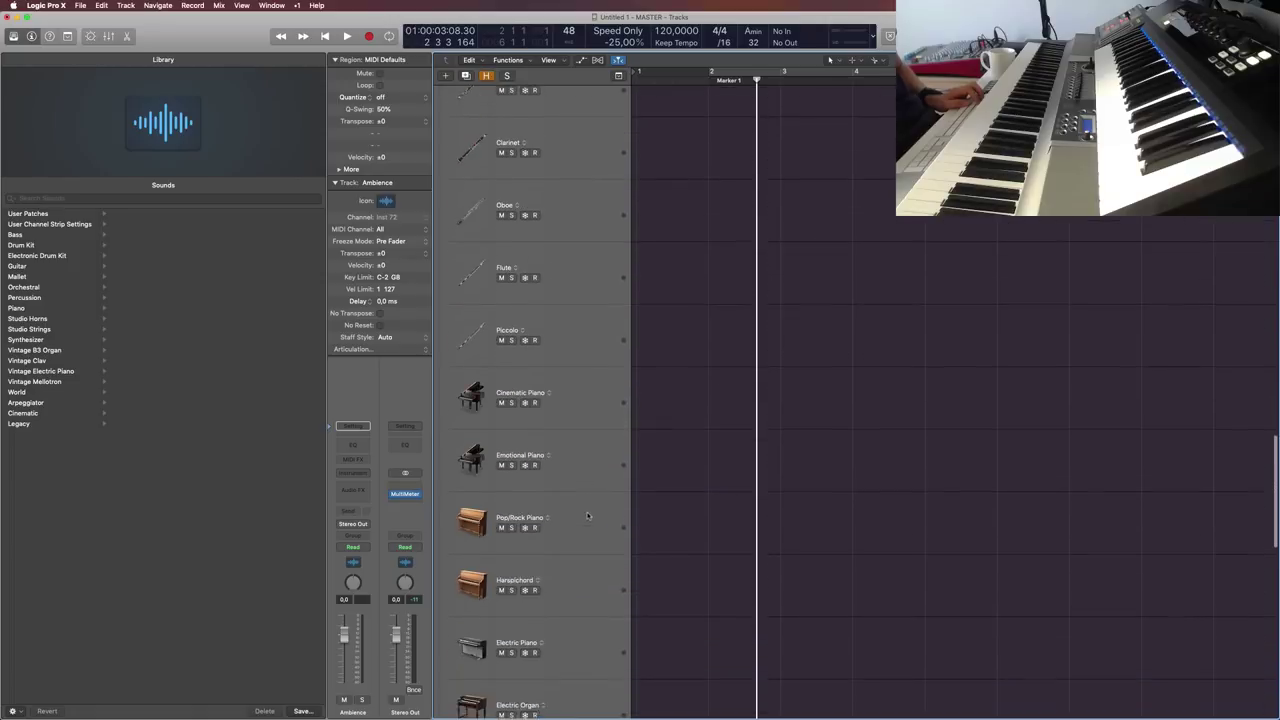
scroll(570, 597, "down", 3)
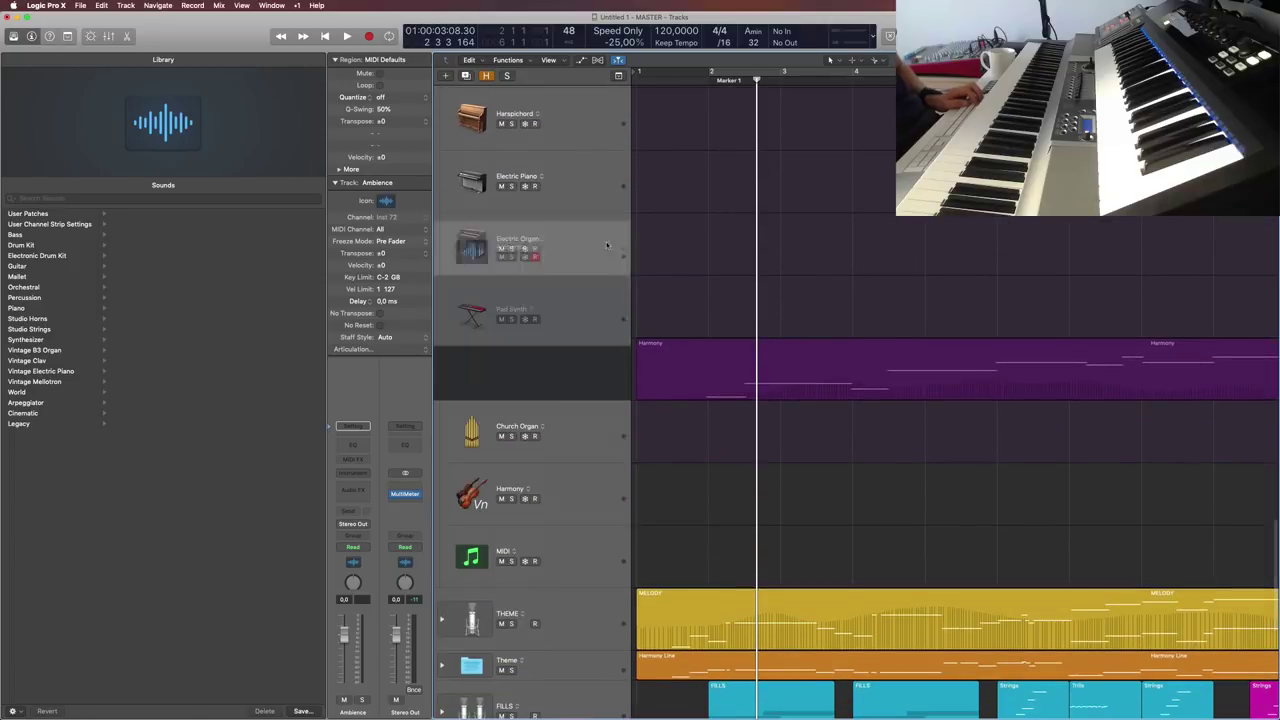
scroll(585, 90, "up", 20)
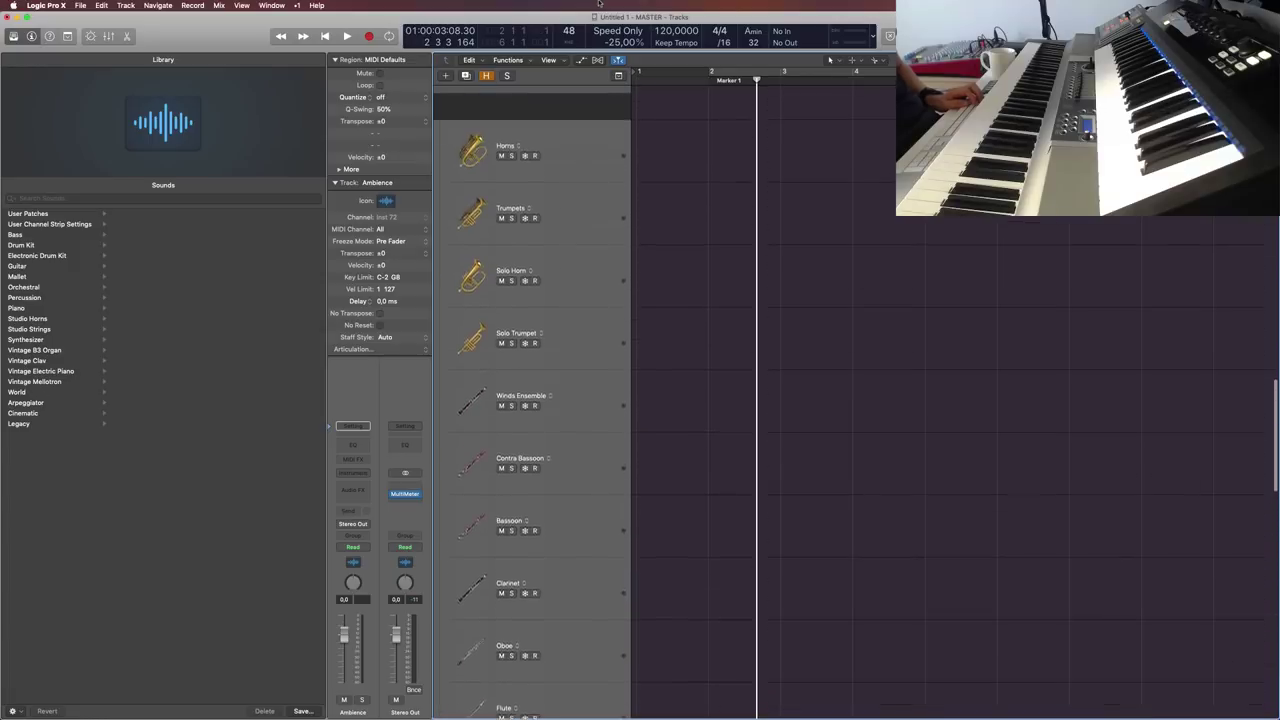
left_click_drag(601, 5, 597, 300)
scroll(597, 307, "up", 4)
left_click(586, 483)
left_click(574, 411)
scroll(578, 402, "down", 5)
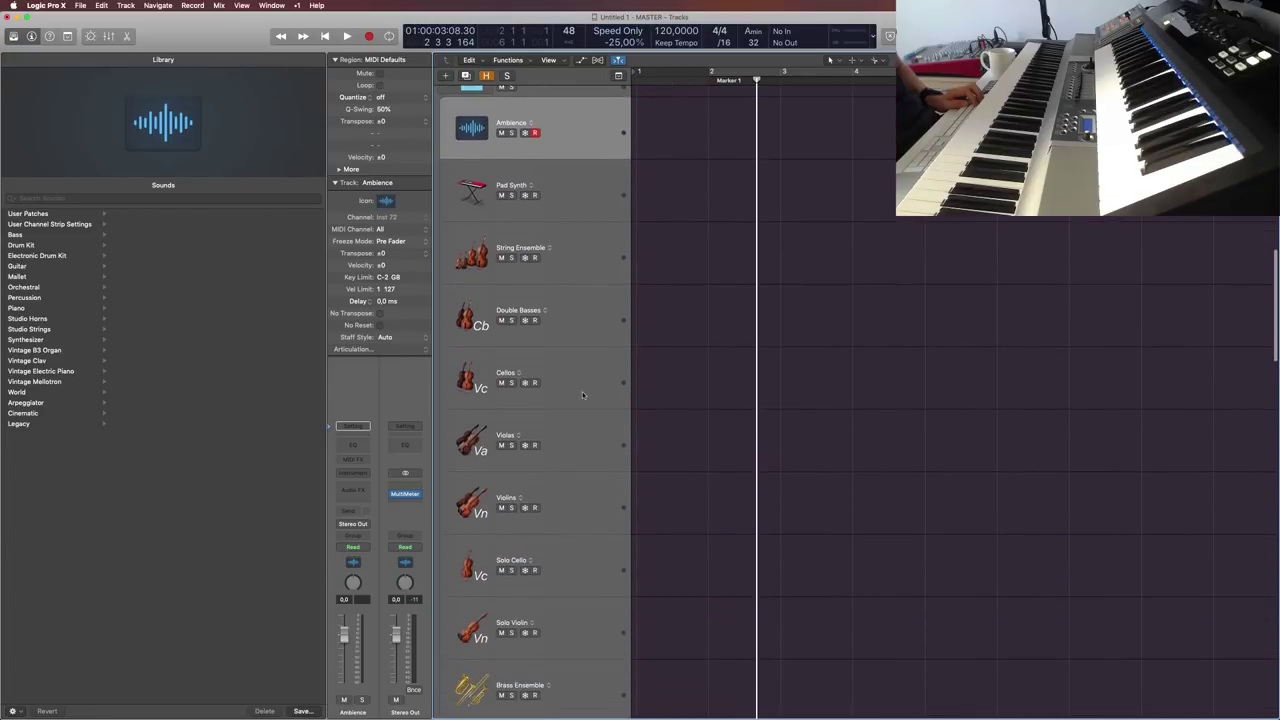
scroll(583, 395, "down", 5)
scroll(562, 253, "up", 4)
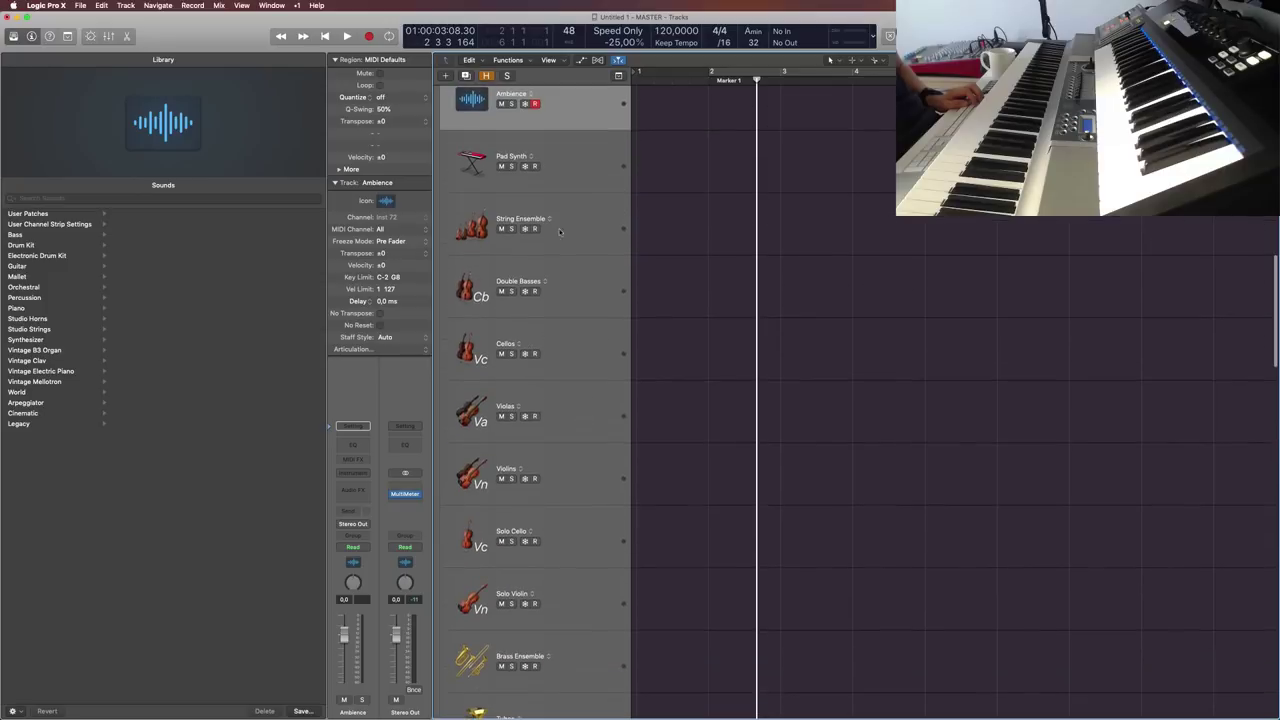
left_click(563, 157)
Step: Expand the Theme folder and move the Dirty Synth track from SYNTHS into it, between Harmony Line and MIDI
scroll(600, 433, "down", 10)
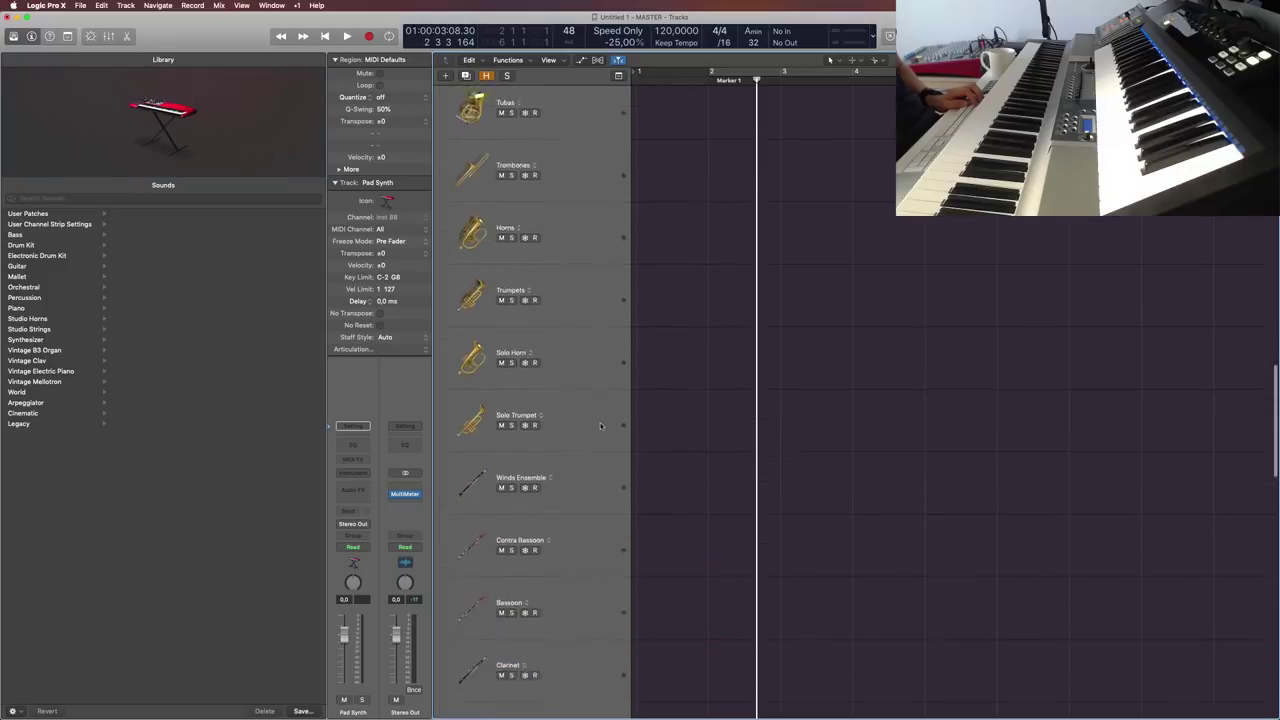
scroll(600, 433, "down", 15)
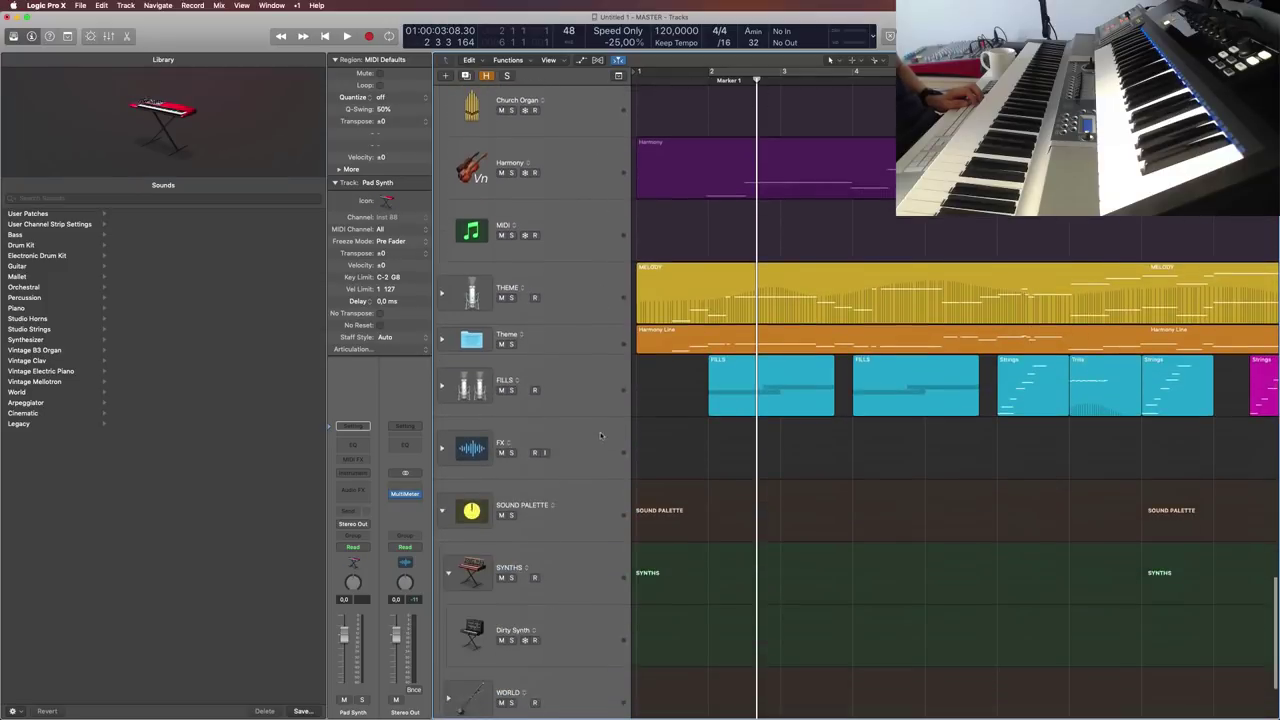
scroll(601, 434, "down", 2)
left_click(597, 470)
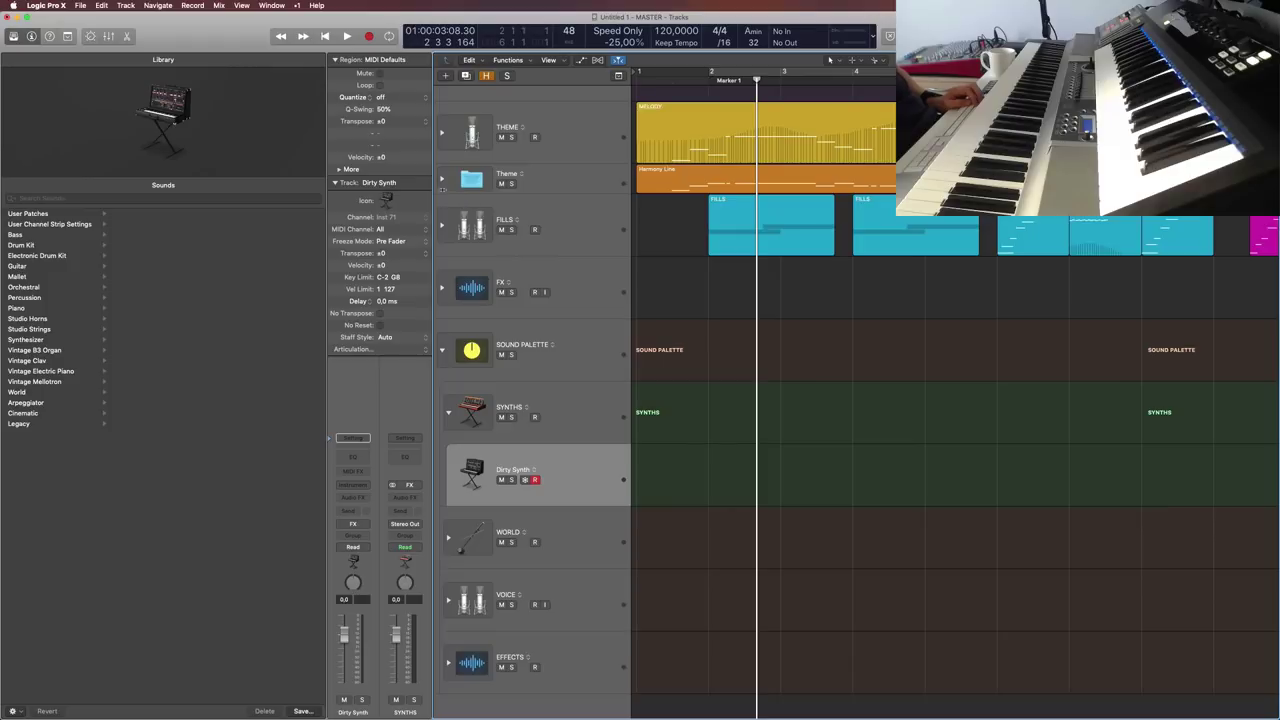
left_click(441, 180)
scroll(530, 400, "down", 10)
scroll(530, 400, "up", 3)
left_click_drag(616, 1, 607, 313)
scroll(606, 315, "down", 3)
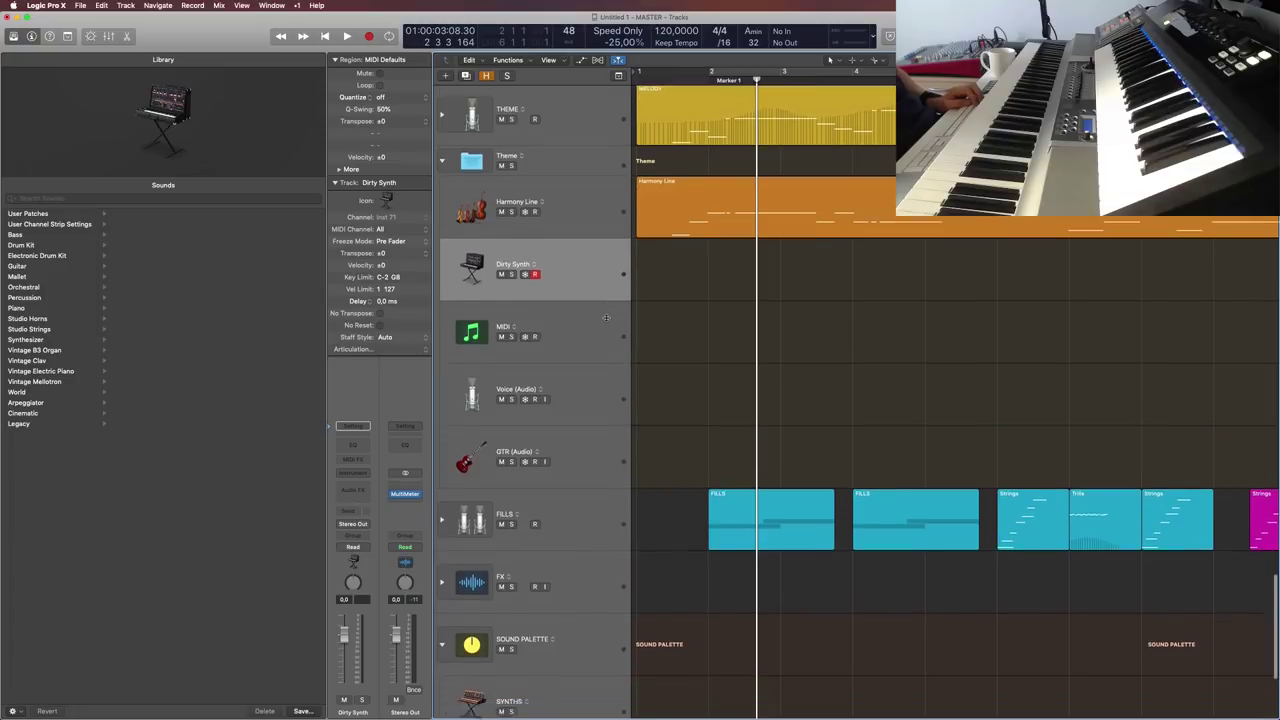
Step: Delete the emptied SYNTHS track from the SOUND PALETTE
left_click_drag(585, 276, 605, 292)
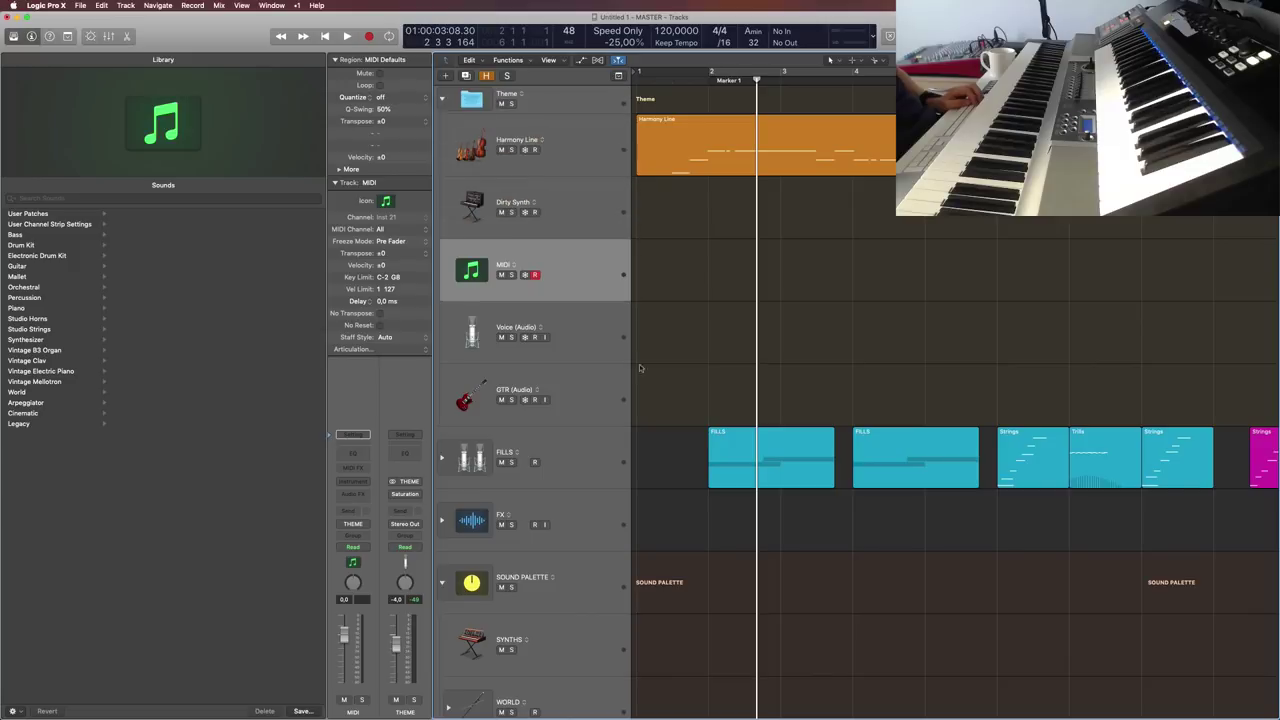
scroll(571, 470, "down", 6)
left_click(571, 470)
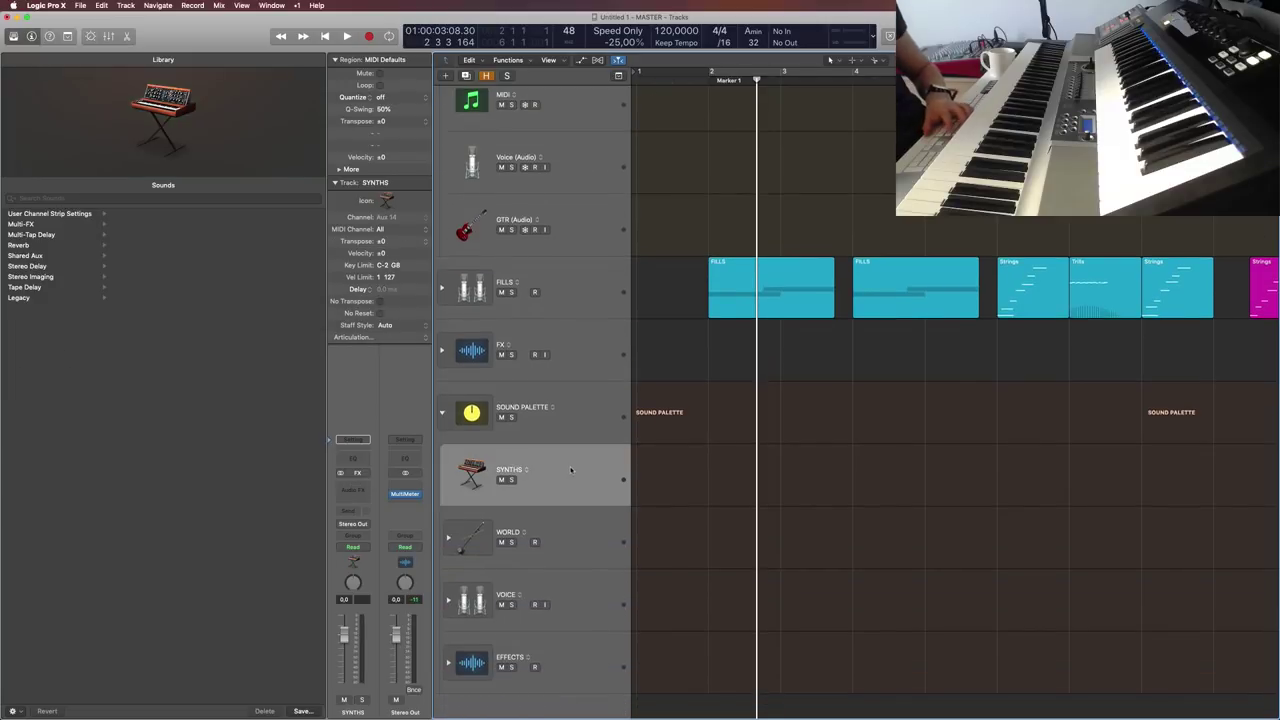
key("super+BackSpace")
Step: Move World Percussion out of the WORLD stack to just below the Perc folder, collapsing the open sketch folders
left_click(444, 538)
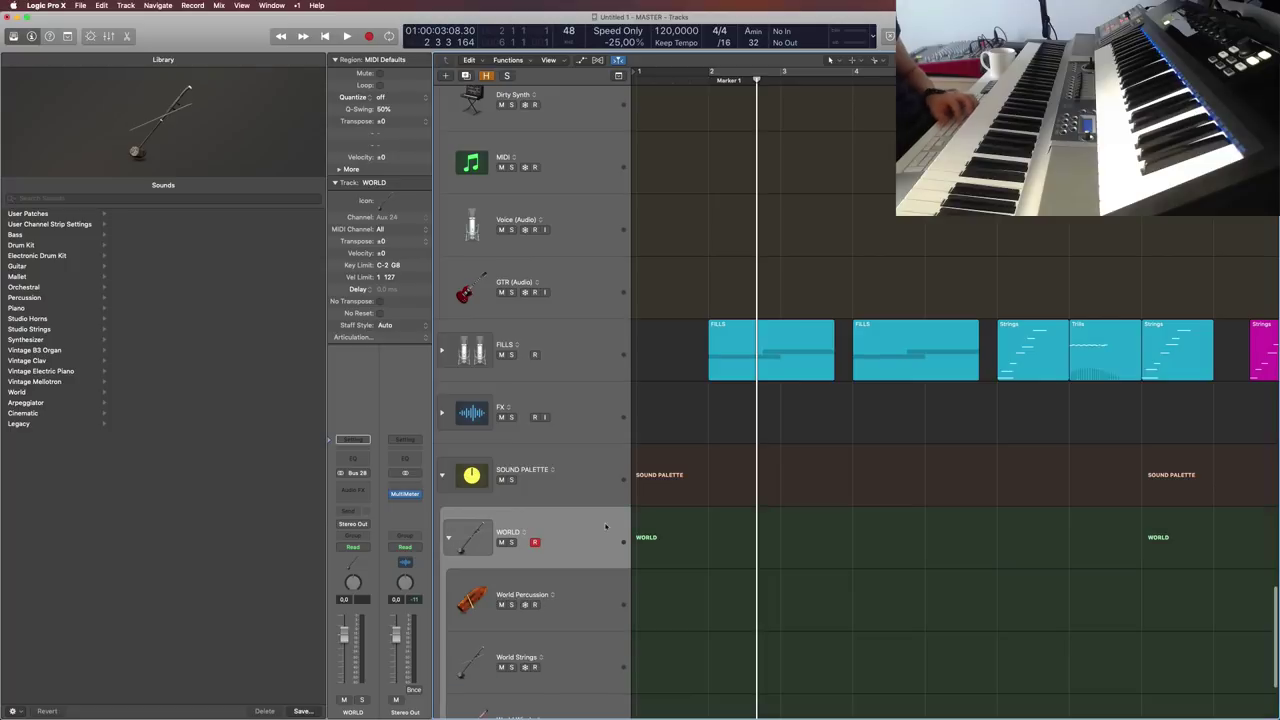
scroll(587, 450, "down", 6)
left_click(587, 429)
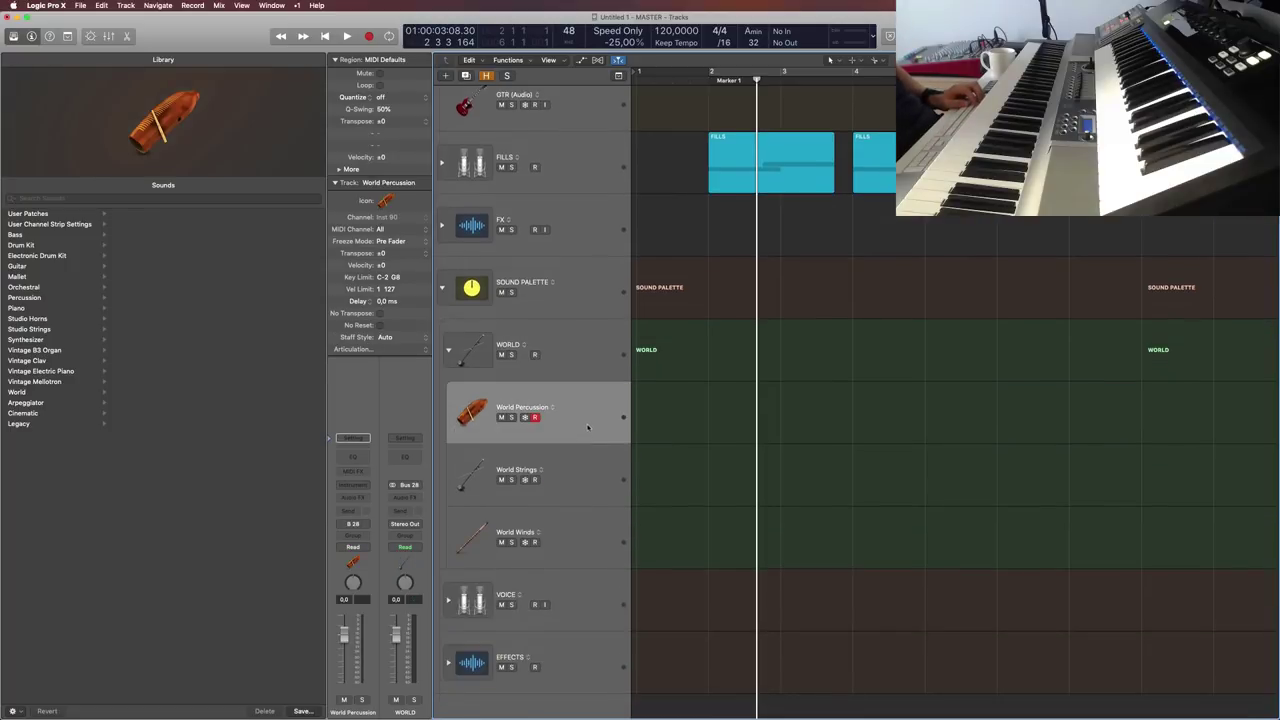
scroll(587, 429, "up", 8)
scroll(860, 400, "up", 15)
scroll(587, 400, "down", 20)
left_click_drag(584, 3, 612, 272)
left_click(444, 381)
left_click(443, 562)
scroll(551, 426, "down", 3)
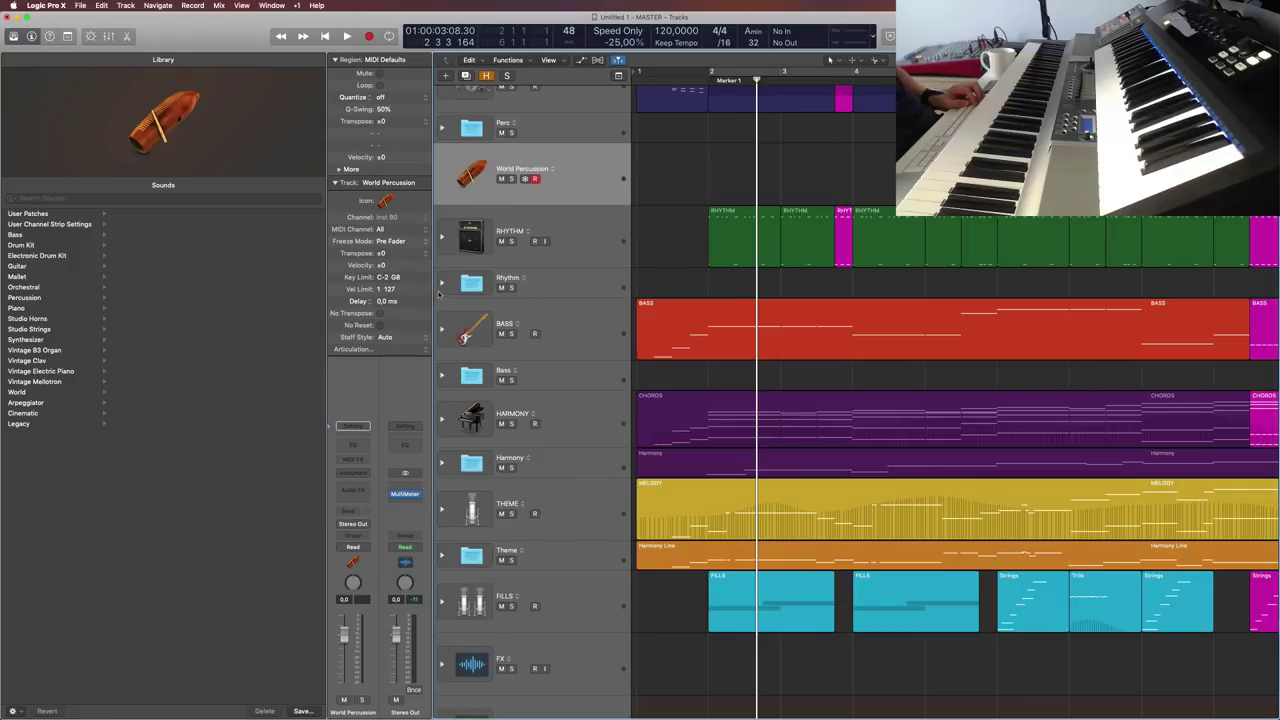
Step: Expand the Perc folder and move World Percussion into it, between Wood Hits and Mallets
left_click(440, 284)
scroll(577, 441, "down", 8)
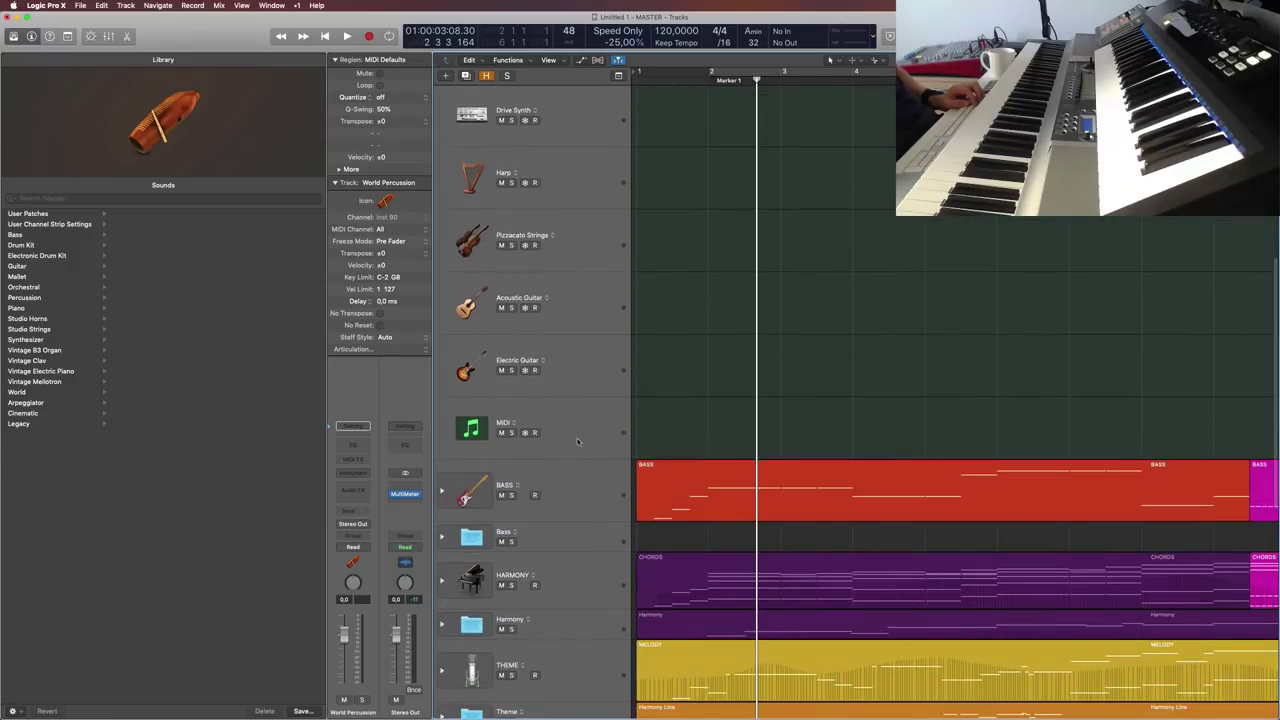
scroll(579, 443, "down", 3)
scroll(581, 446, "up", 13)
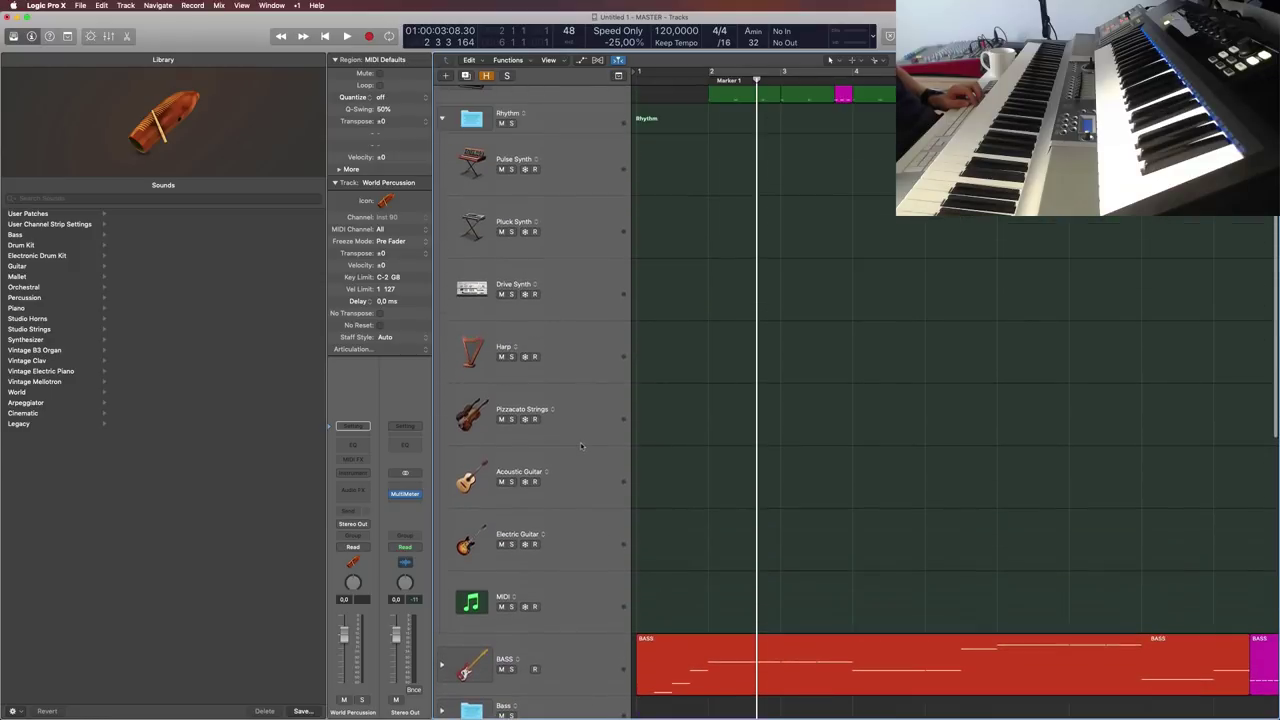
left_click_drag(581, 169, 546, 155)
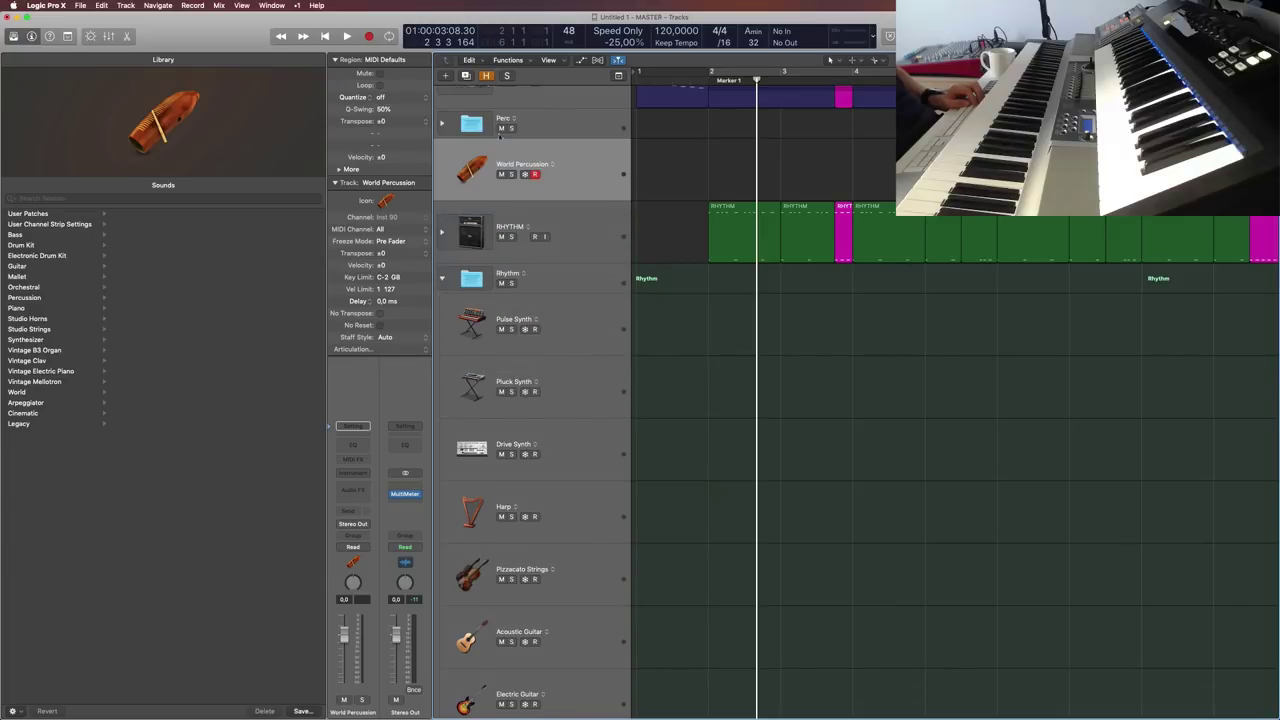
left_click(442, 124)
scroll(611, 453, "down", 15)
left_click_drag(566, 615, 580, 396)
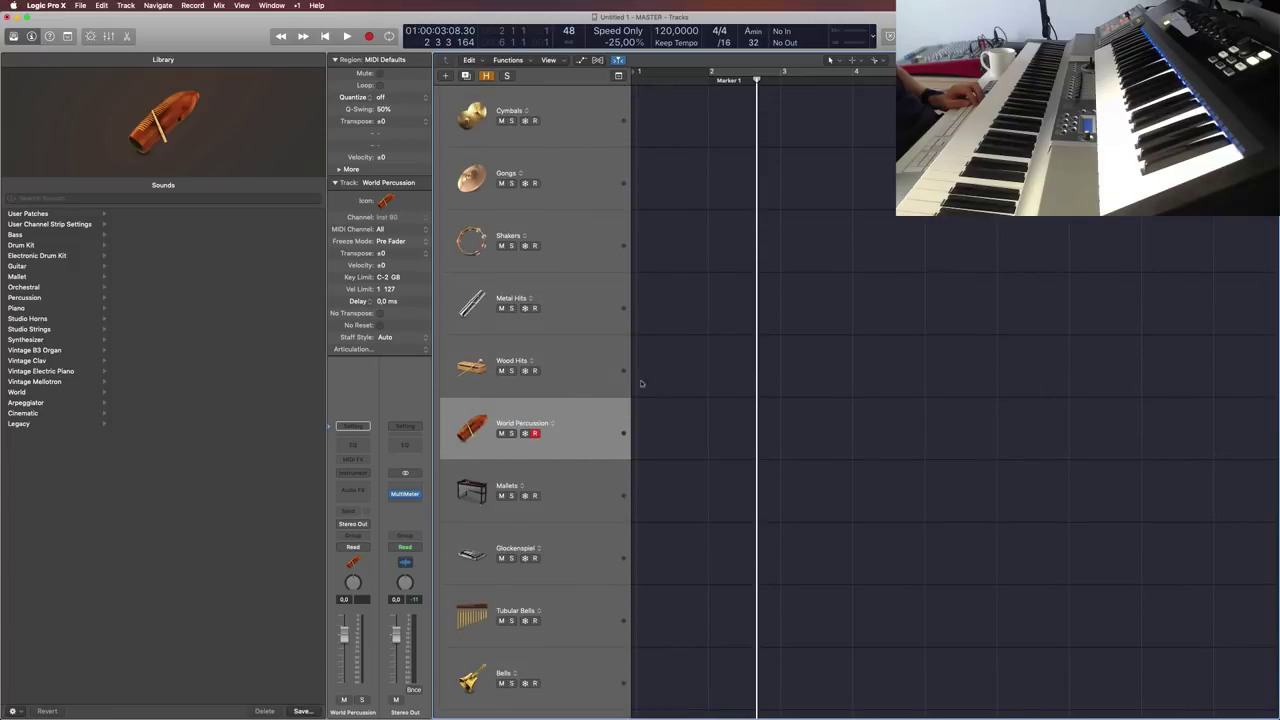
Step: Save the World Percussion track's patch as "World Percussion (empty)" in the Ethnic folder under 2) PERC
key("super+shift+s")
left_click(627, 145)
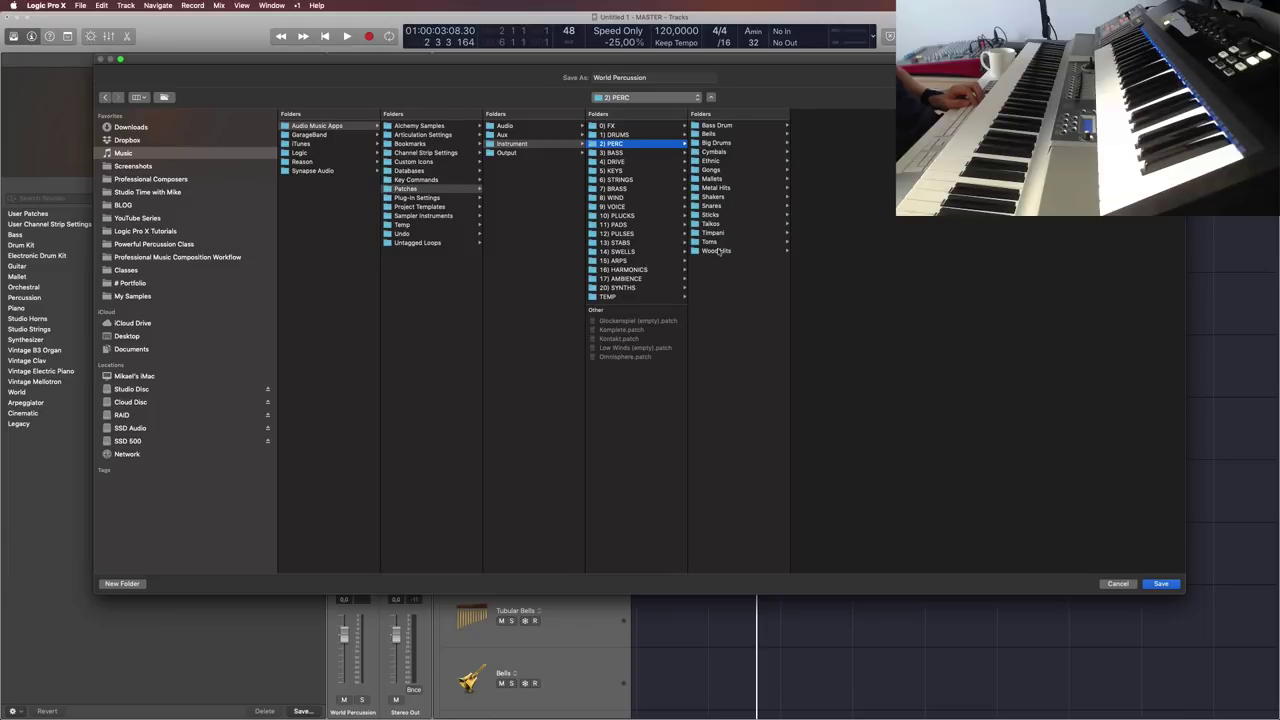
left_click(719, 161)
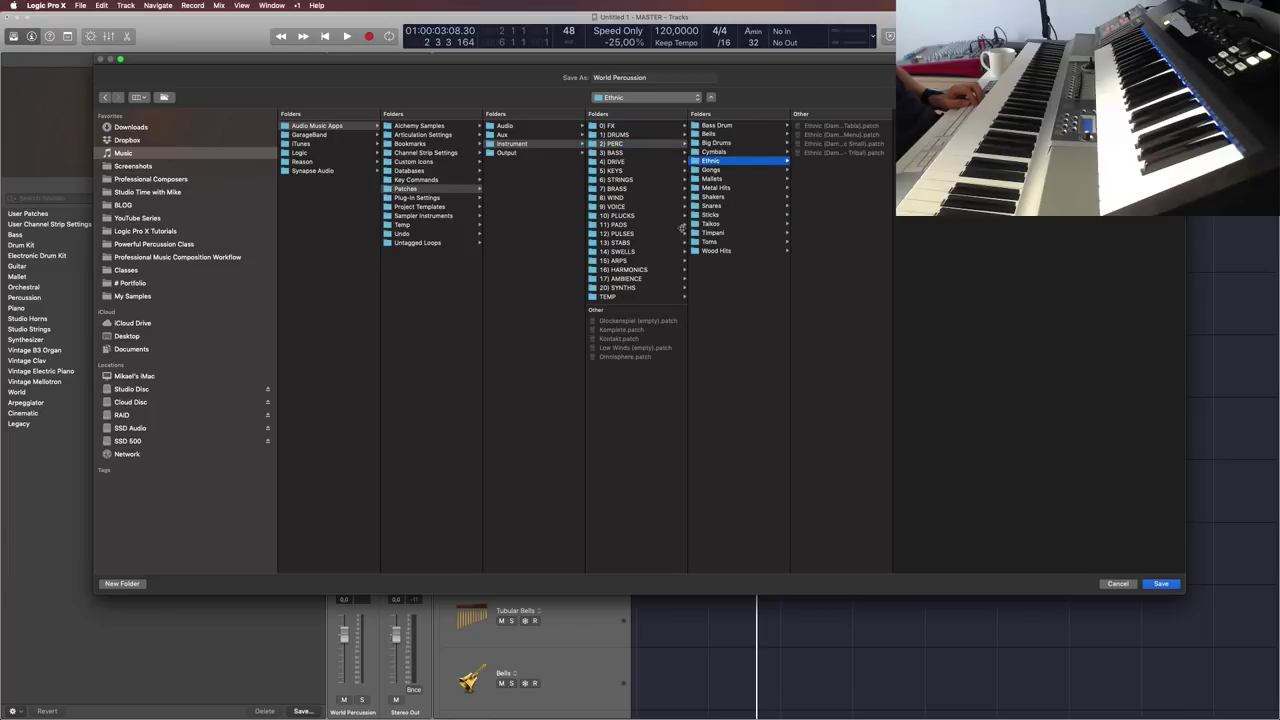
left_click(697, 80)
type("(empty)")
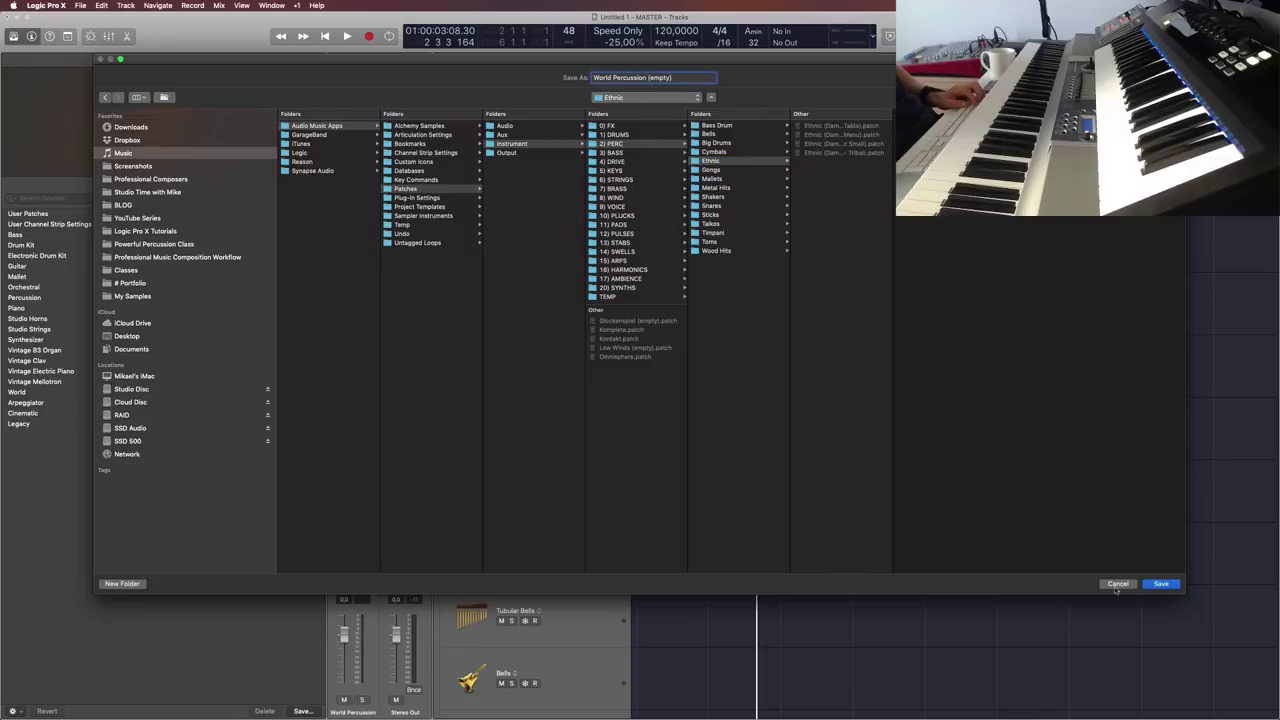
left_click(1161, 584)
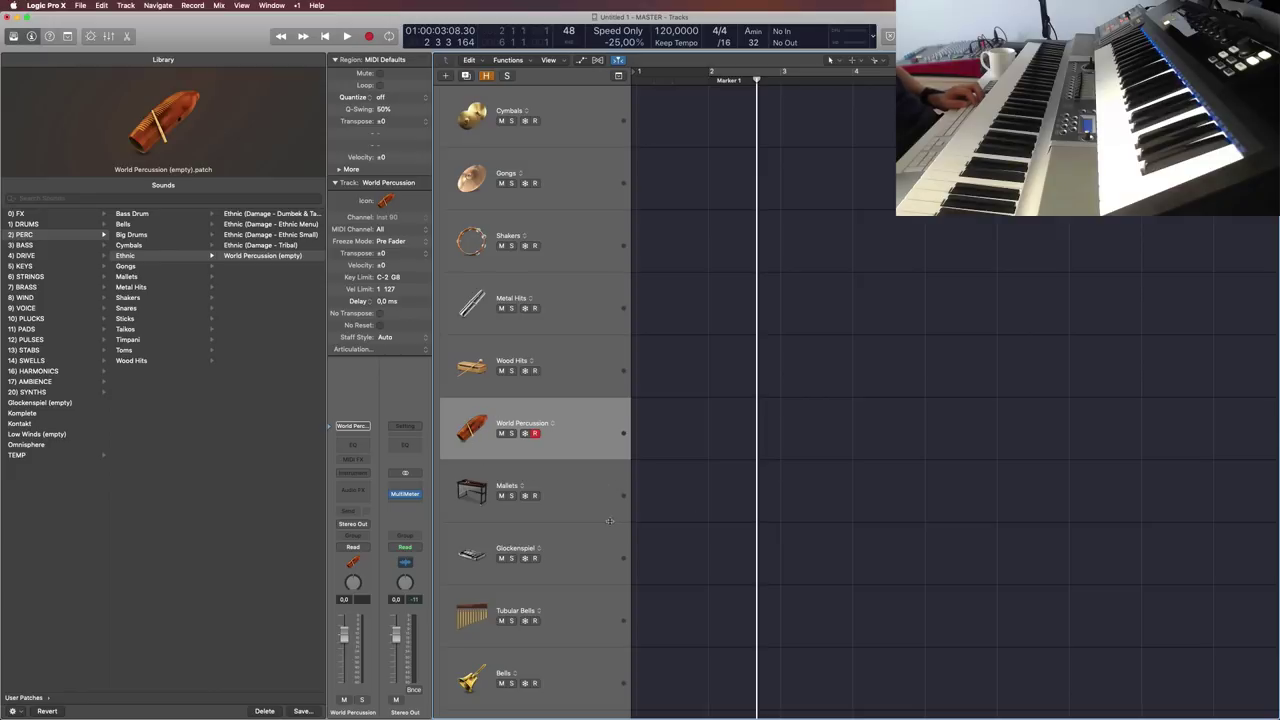
Step: Collapse the expanded Perc folder in the track list
scroll(612, 521, "down", 5)
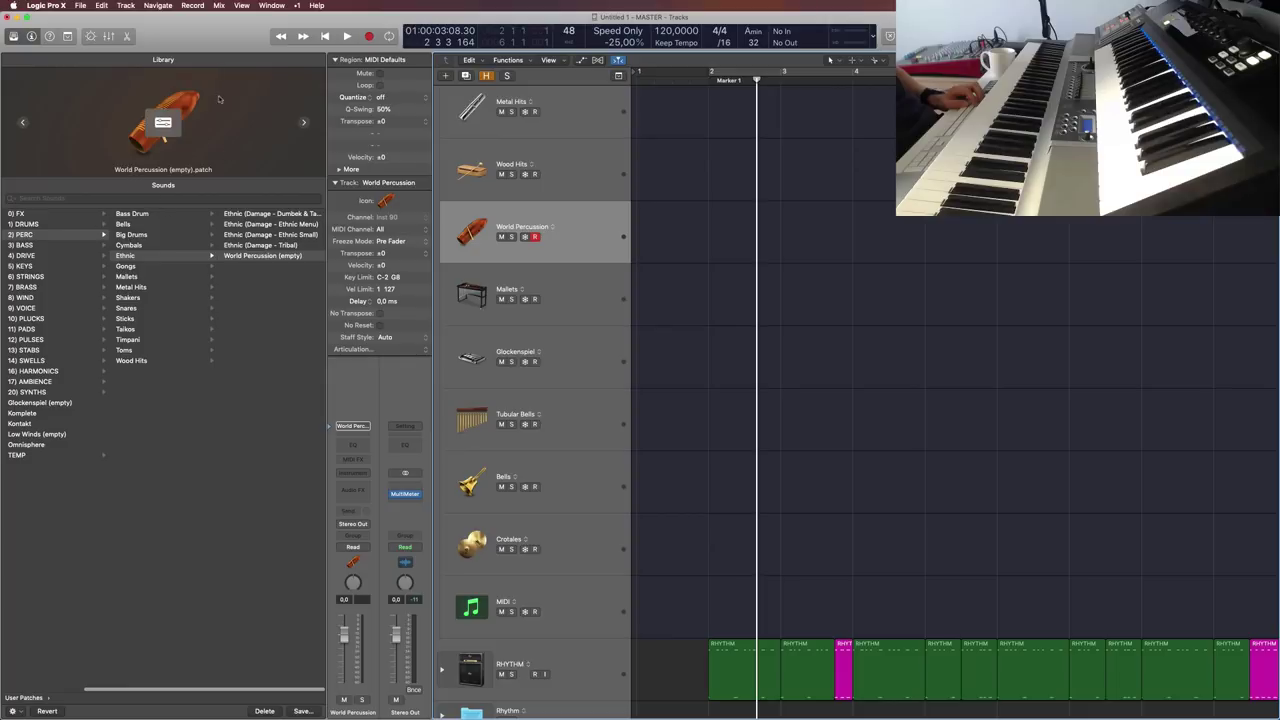
scroll(575, 432, "down", 8)
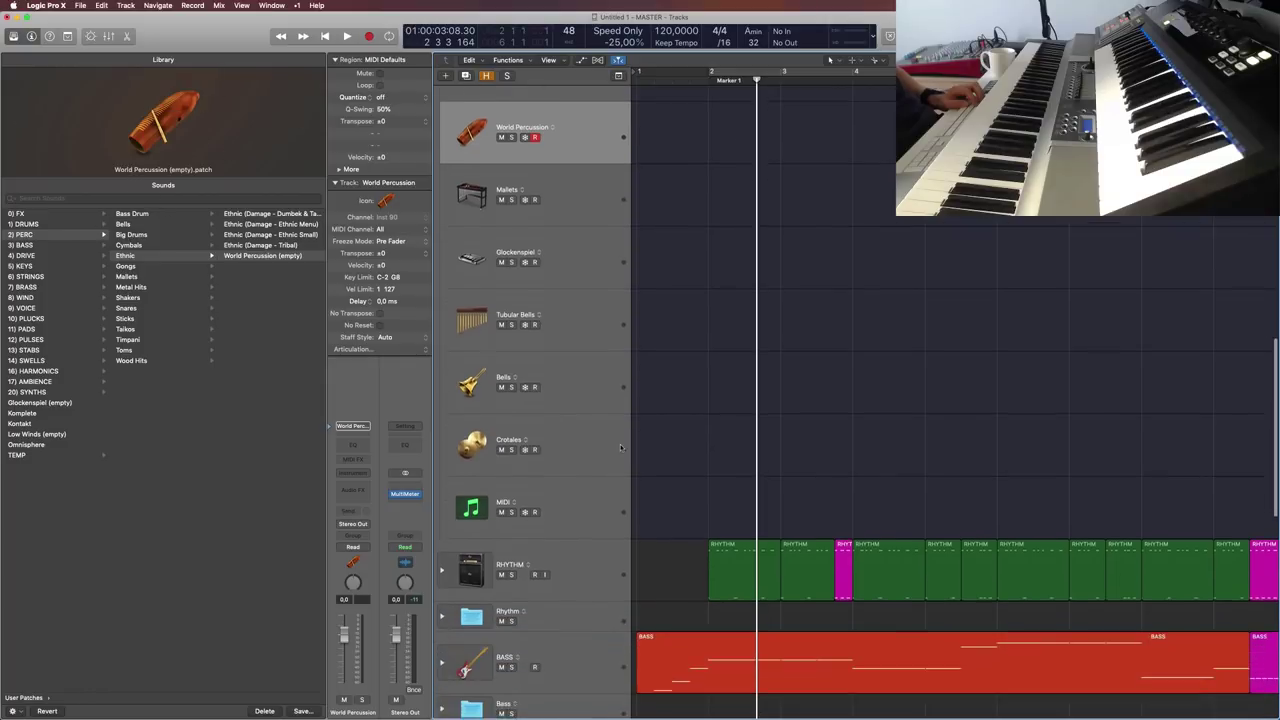
scroll(620, 444, "down", 15)
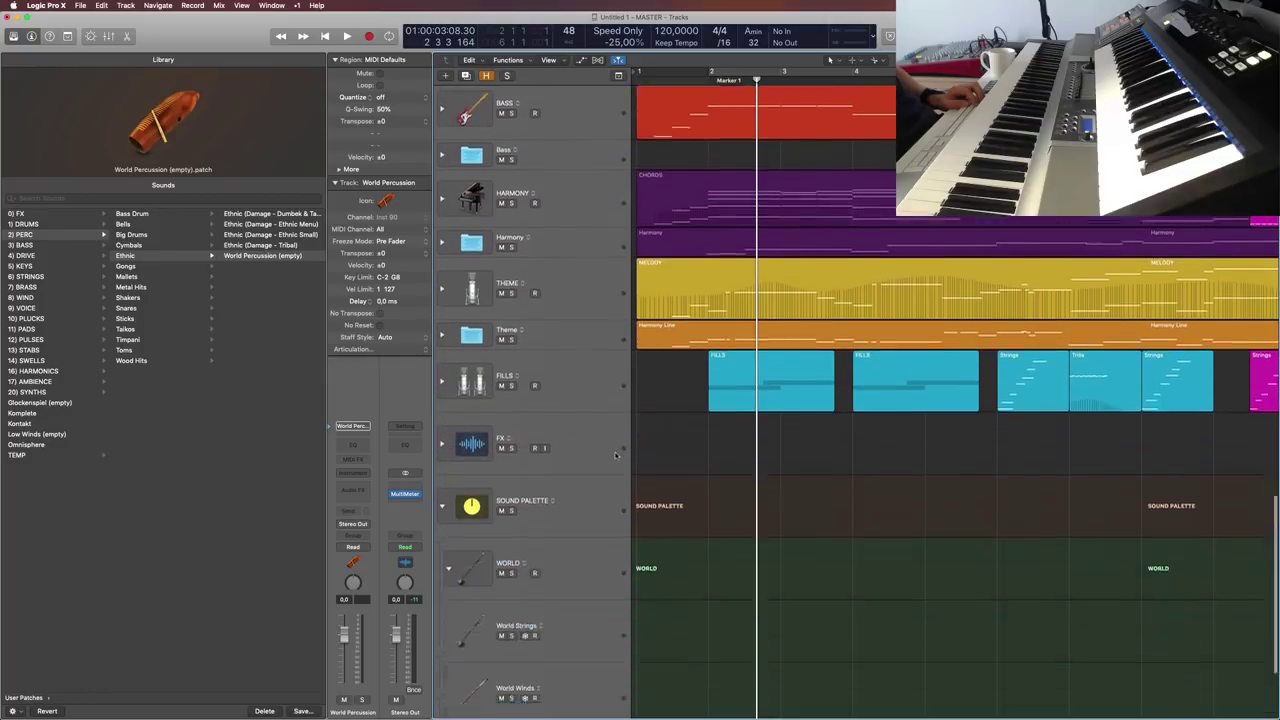
left_click(442, 221)
scroll(588, 450, "down", 6)
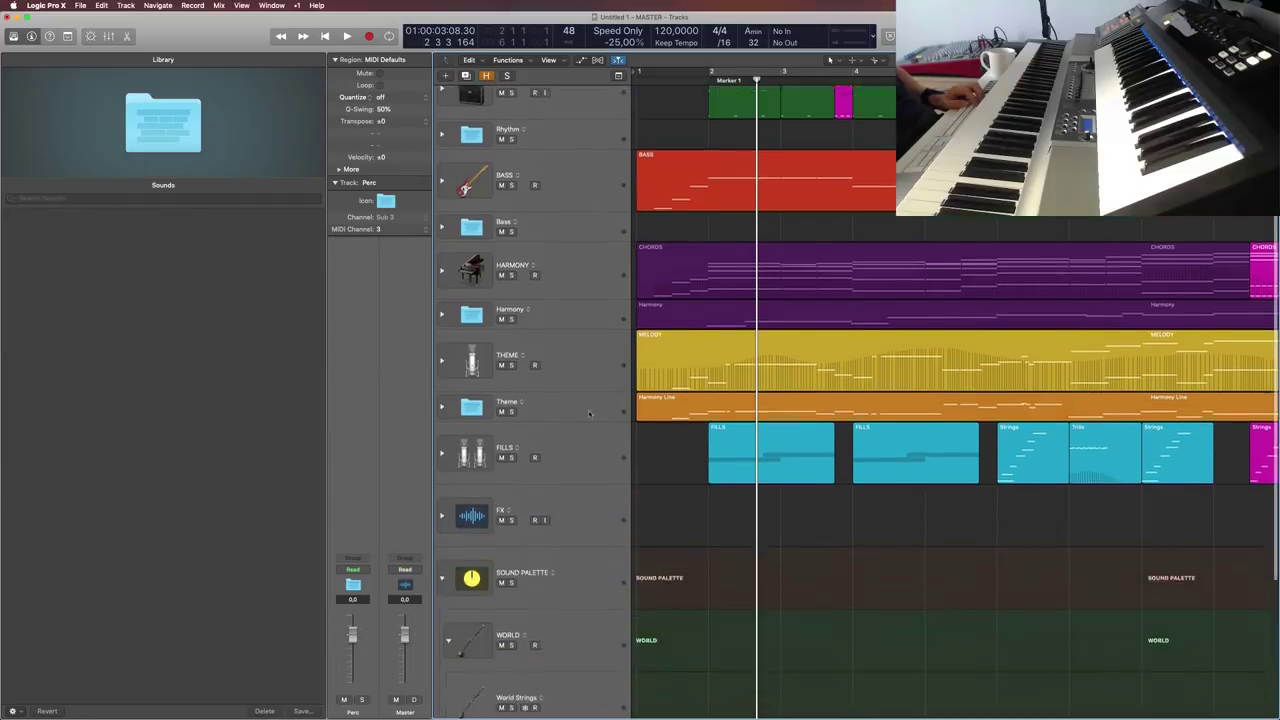
Step: Move the World Strings track from WORLD into the Harmony folder and expand that folder
left_click_drag(591, 474, 587, 394)
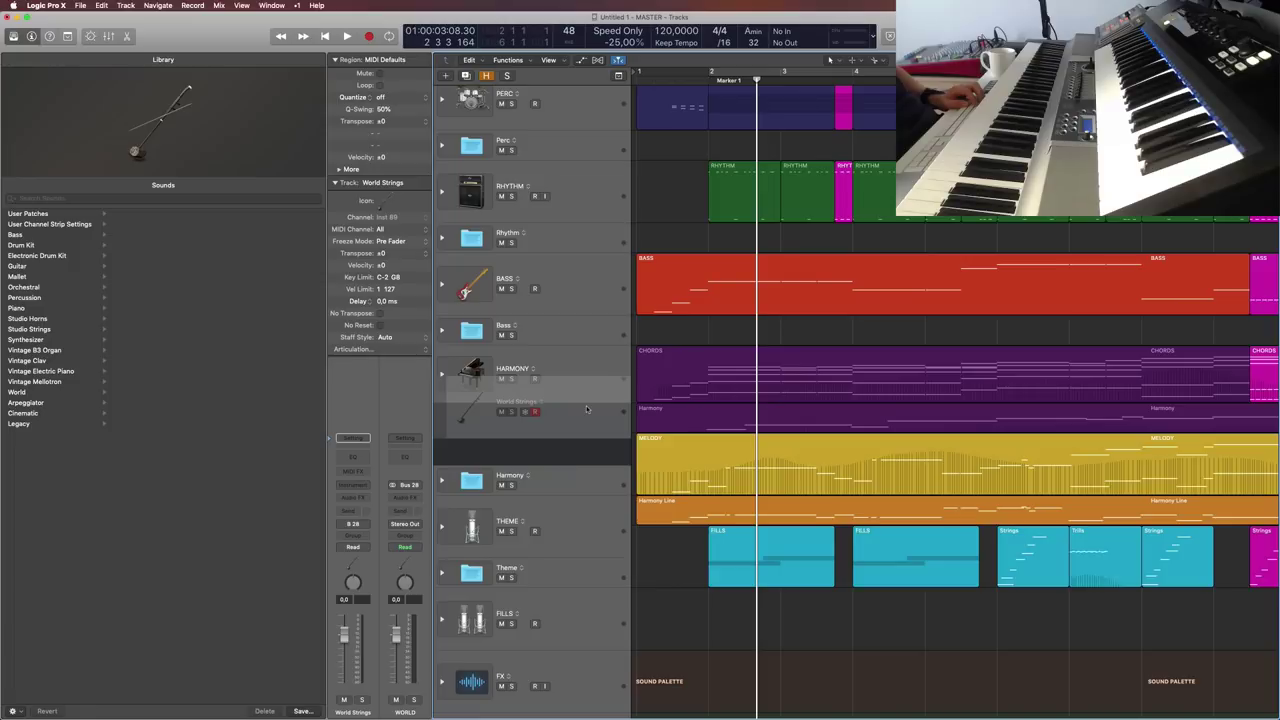
left_click_drag(590, 403, 615, 443)
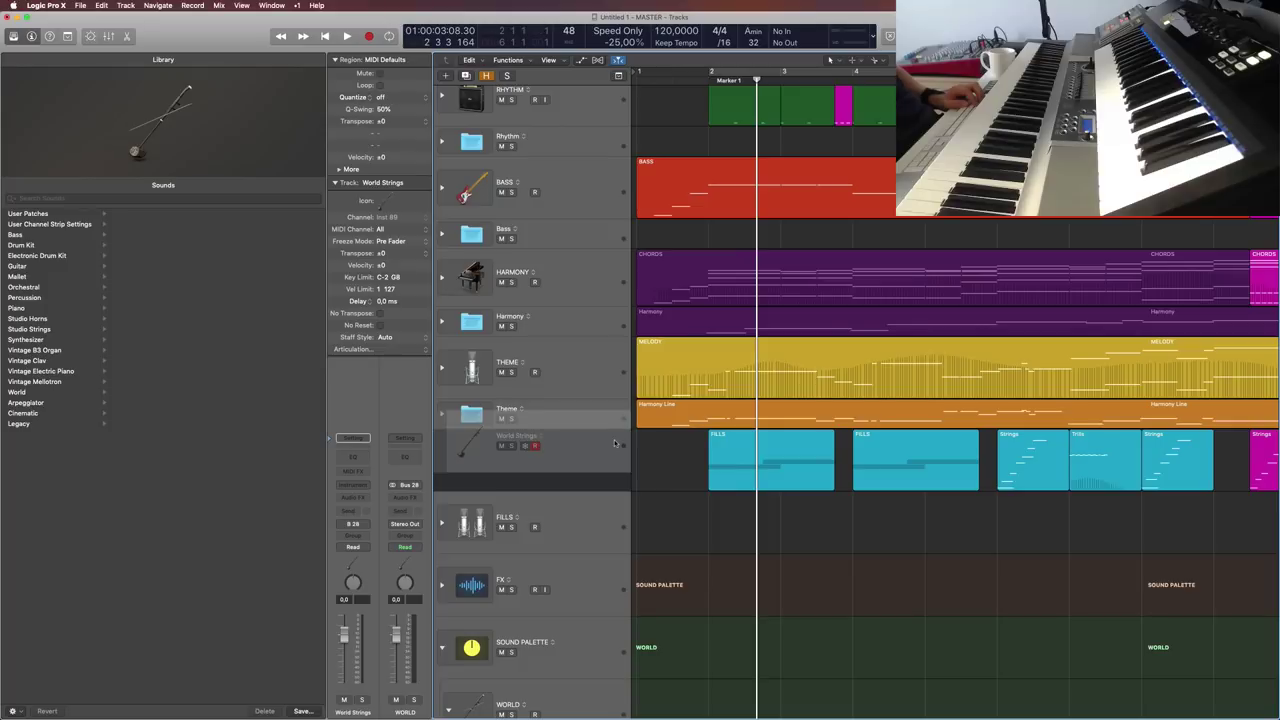
left_click_drag(615, 443, 614, 368)
left_click(442, 321)
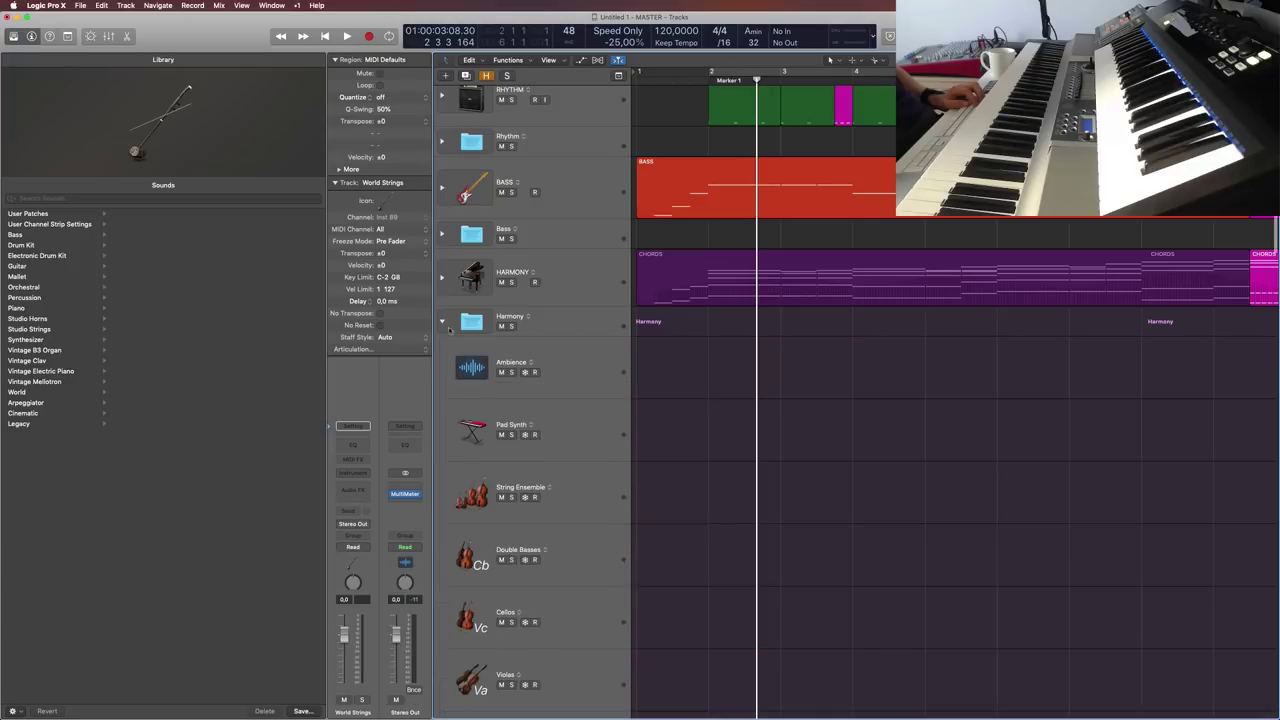
Step: Reposition World Strings between Solo Violin and Brass Ensemble in the Harmony folder, and collapse the folder
scroll(617, 472, "down", 10)
scroll(617, 472, "down", 15)
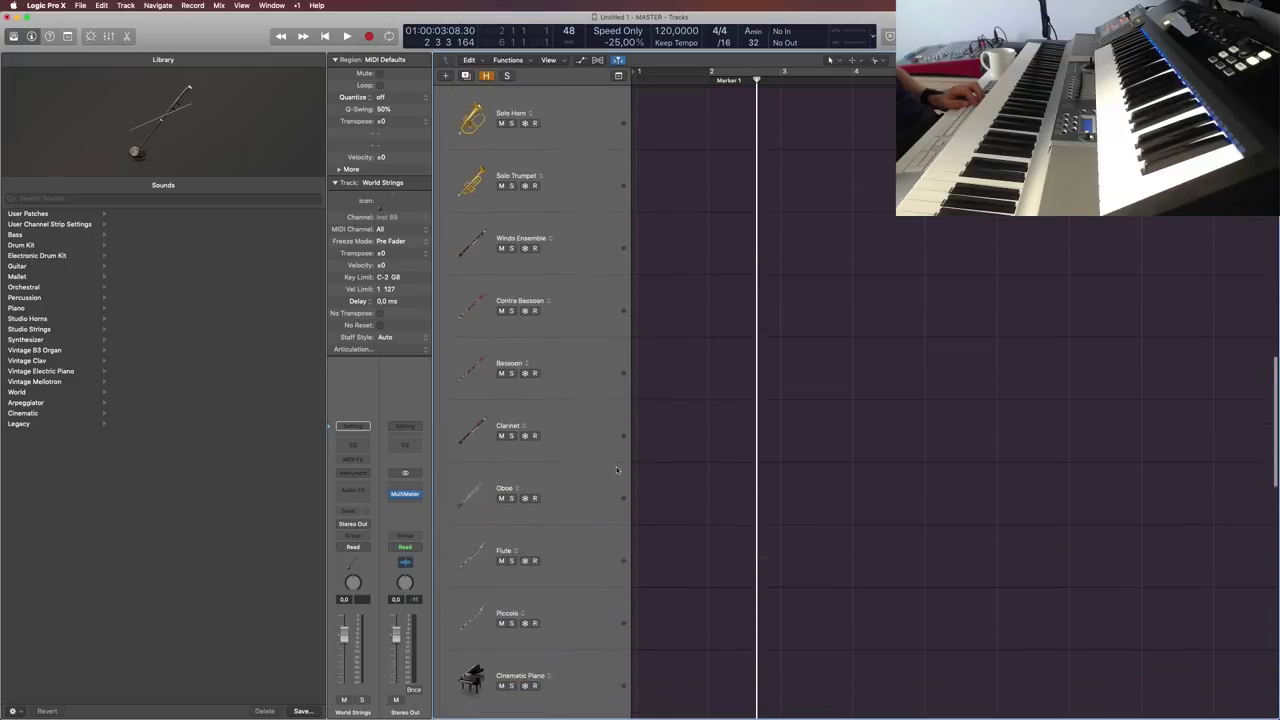
scroll(601, 463, "down", 8)
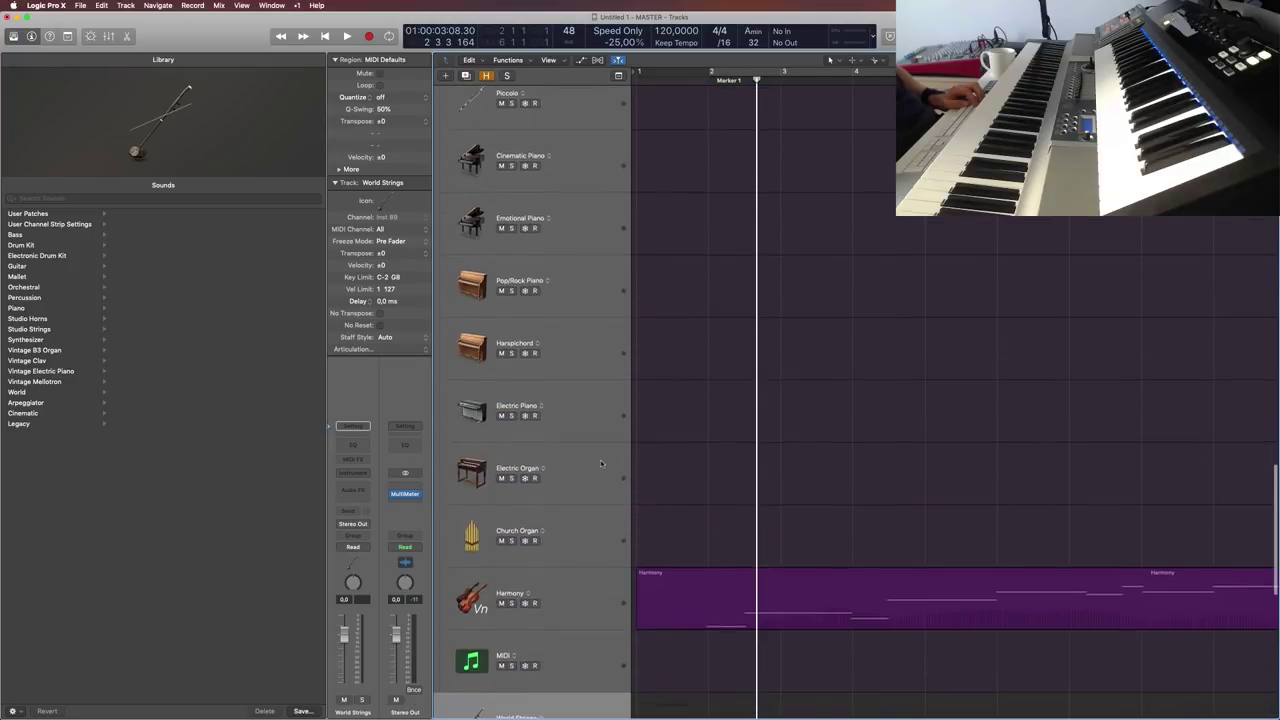
left_click_drag(605, 628, 605, 313)
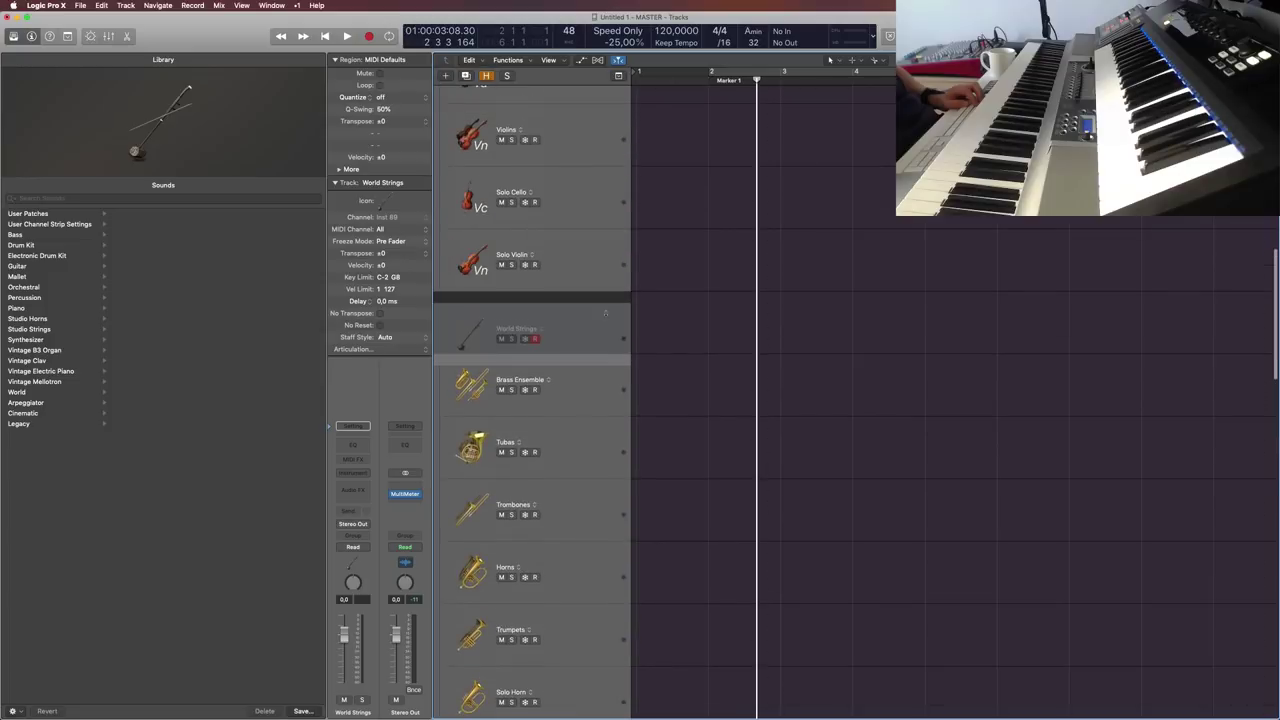
left_click_drag(641, 680, 623, 657)
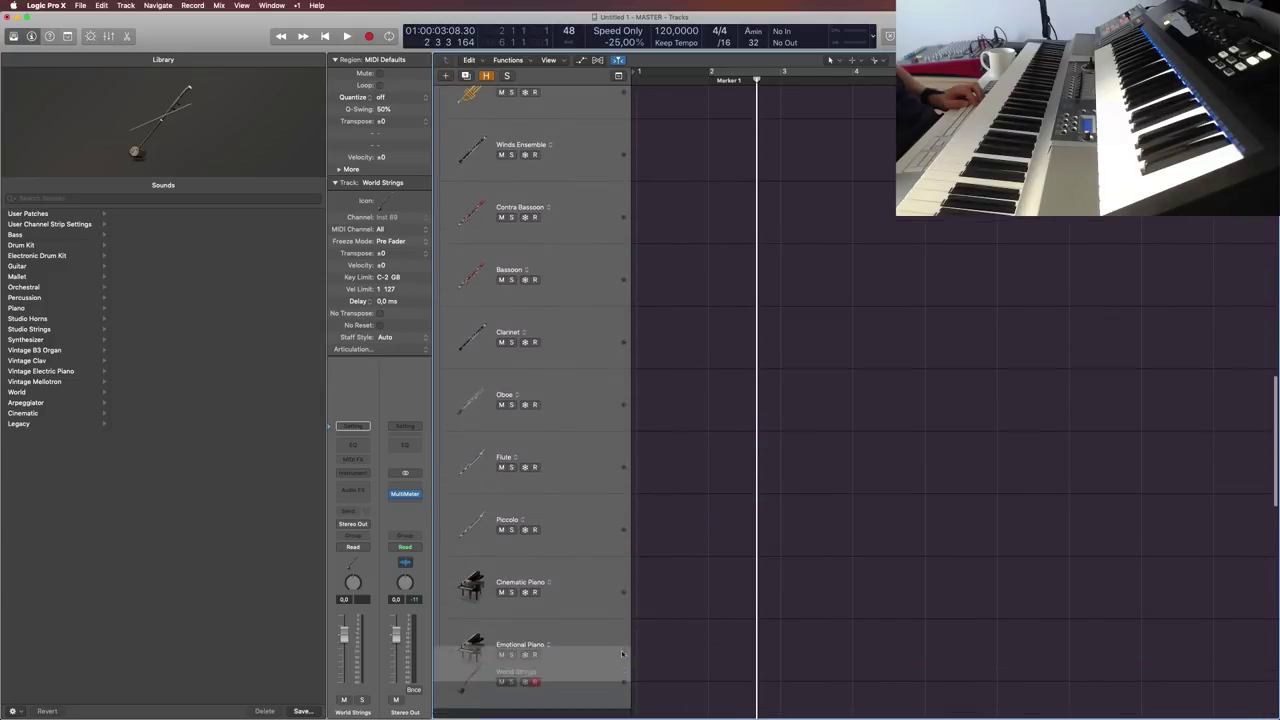
left_click_drag(612, 716, 618, 614)
left_click_drag(620, 531, 614, 317)
scroll(620, 576, "up", 10)
scroll(620, 577, "down", 10)
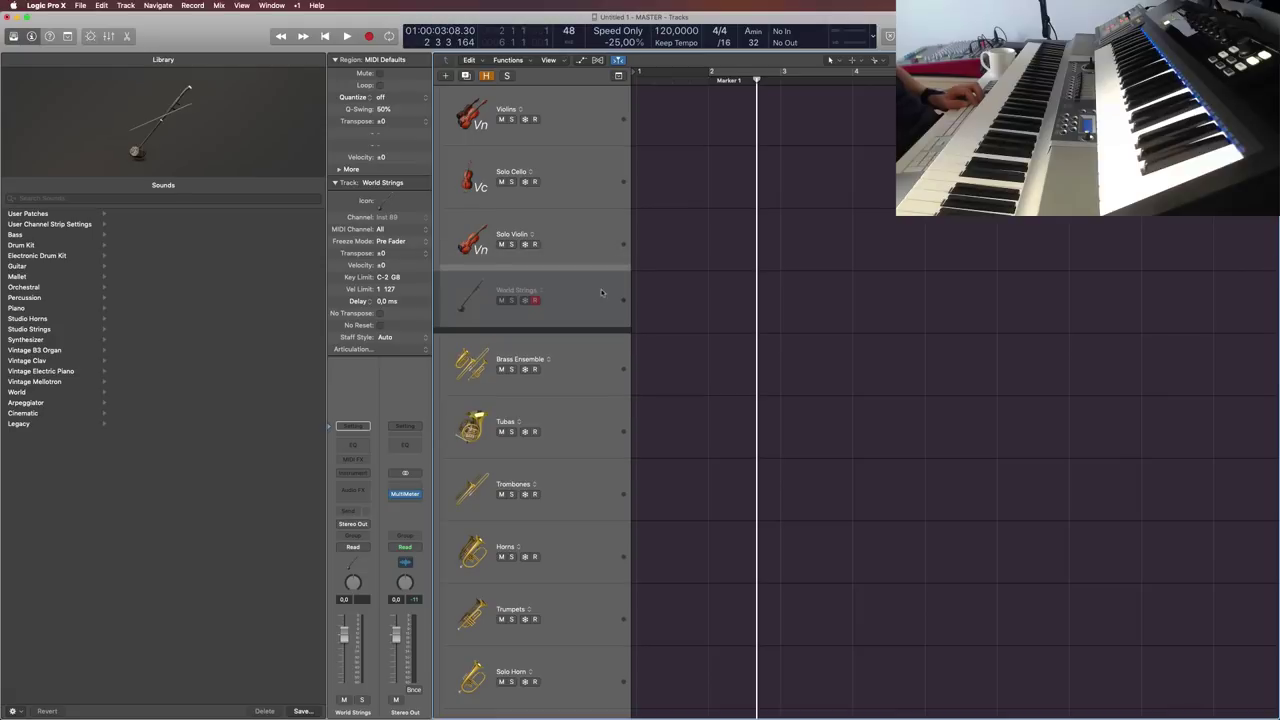
scroll(603, 304, "up", 15)
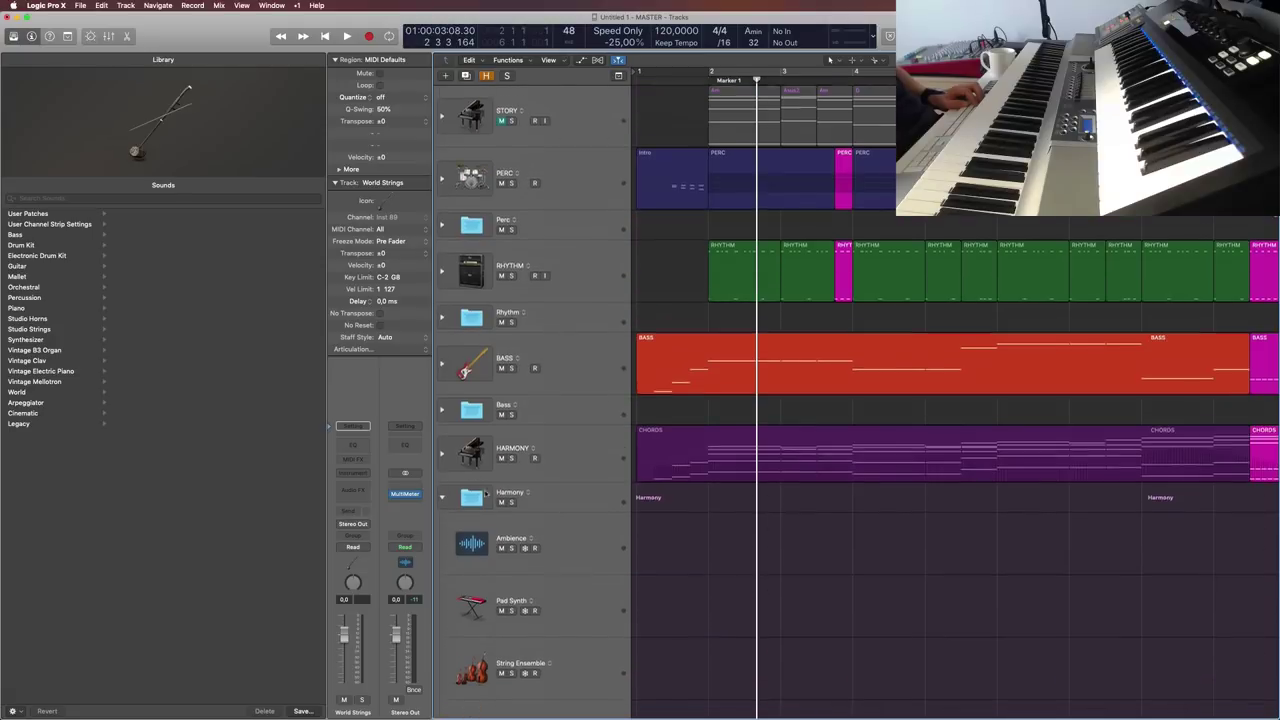
left_click(442, 345)
scroll(583, 518, "down", 5)
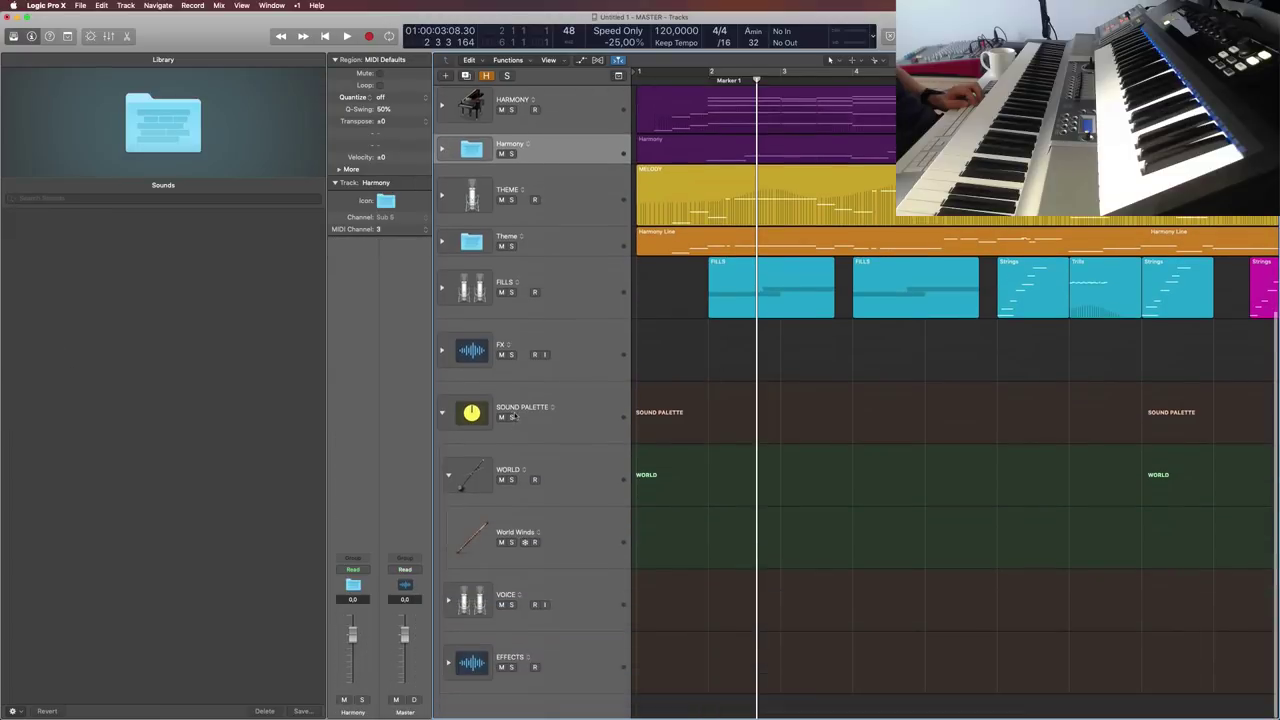
Step: Expand the Harmony folder and try to move the World Winds track from WORLD into it
left_click(583, 518)
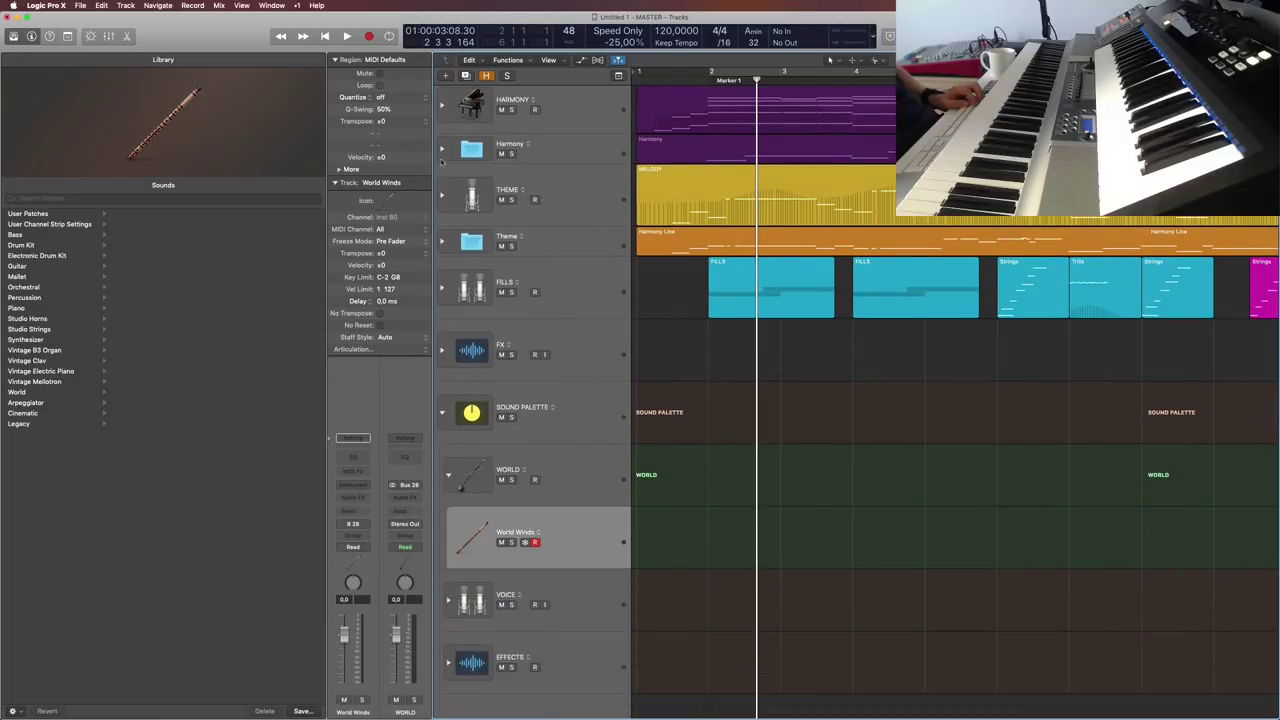
left_click(442, 149)
scroll(625, 432, "down", 10)
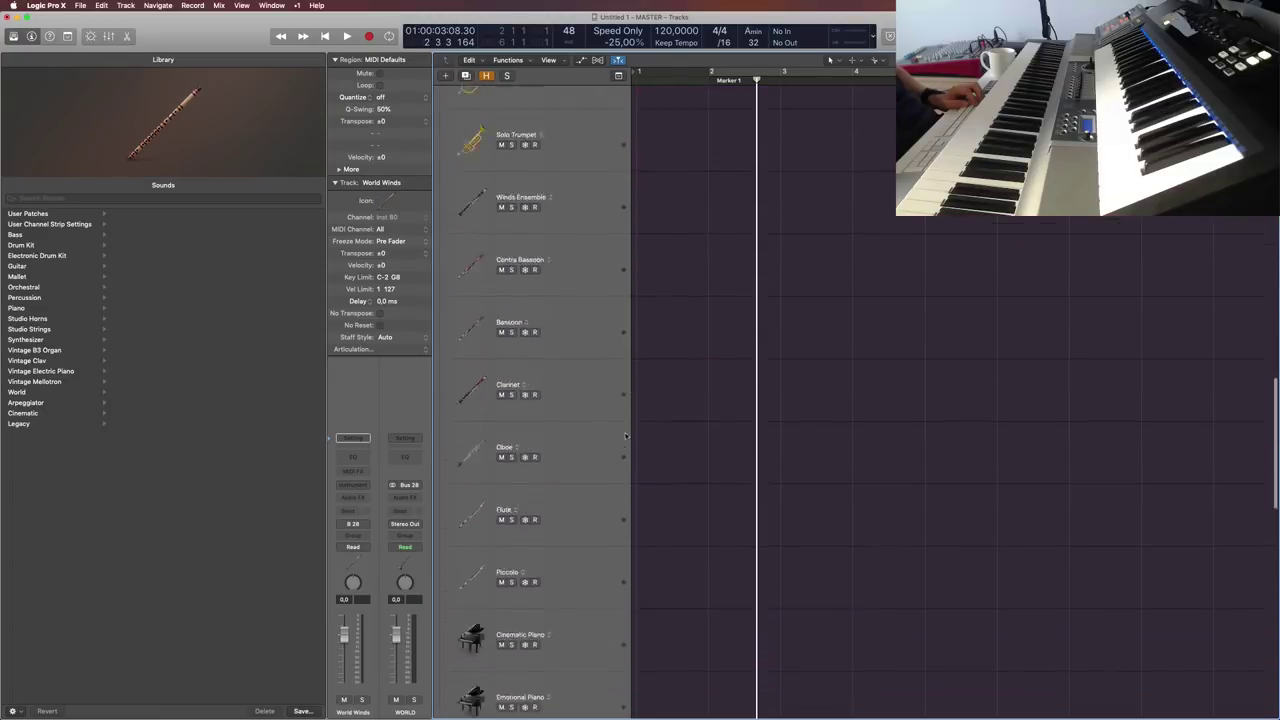
scroll(567, 523, "down", 2)
scroll(571, 628, "down", 5)
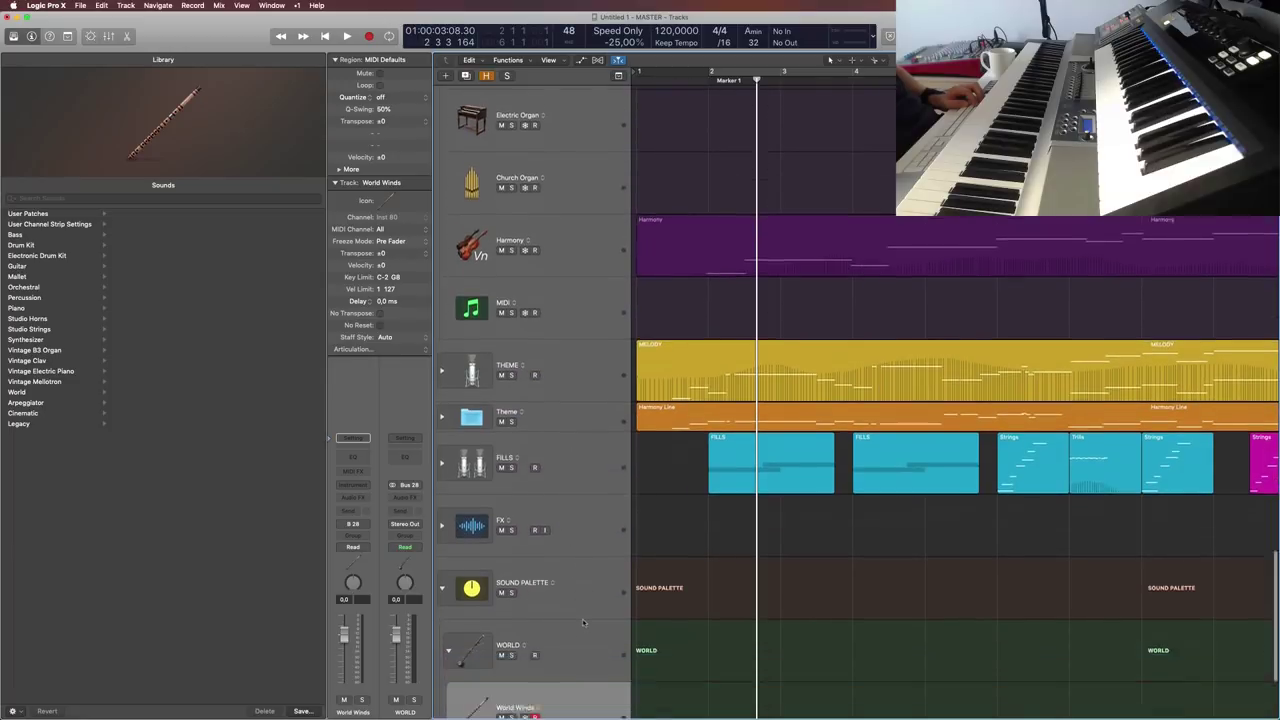
left_click_drag(606, 570, 614, 527)
scroll(614, 527, "down", 8)
scroll(614, 525, "up", 20)
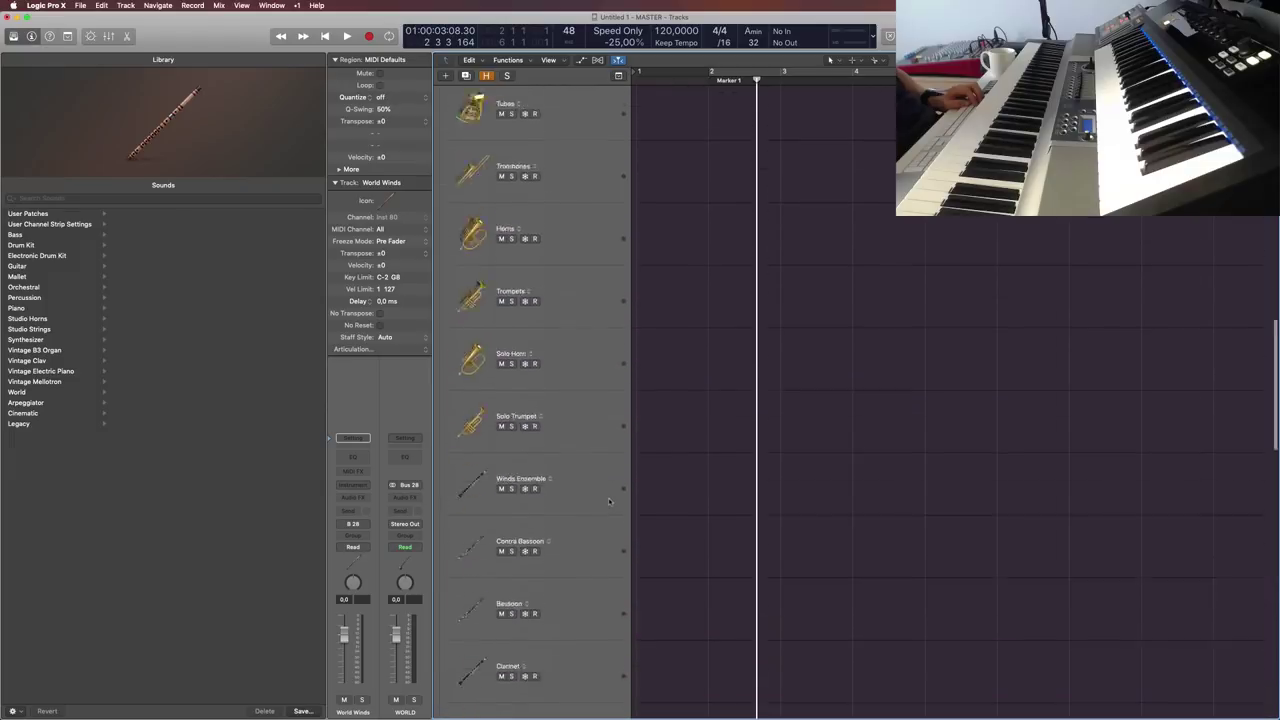
scroll(521, 244, "up", 8)
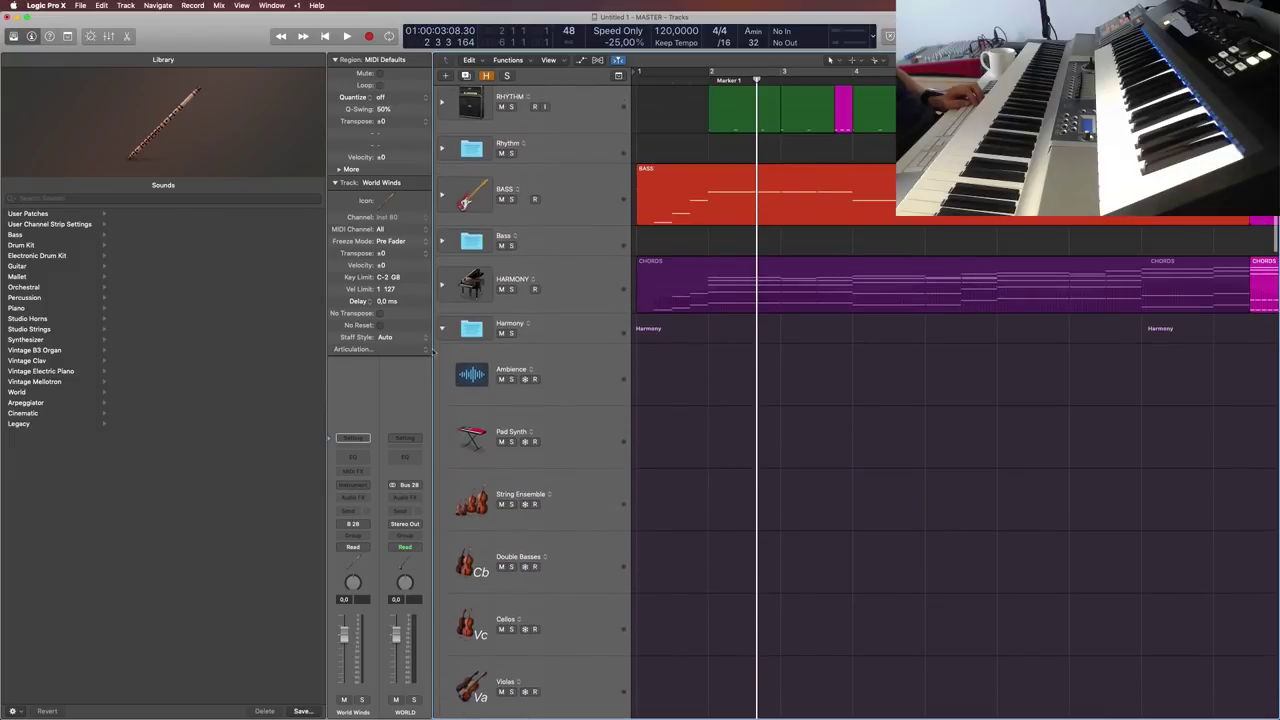
Step: Collapse the Harmony folder and delete the empty WORLD track from the SOUND PALETTE stack
left_click(442, 327)
scroll(550, 369, "down", 3)
left_click(595, 537)
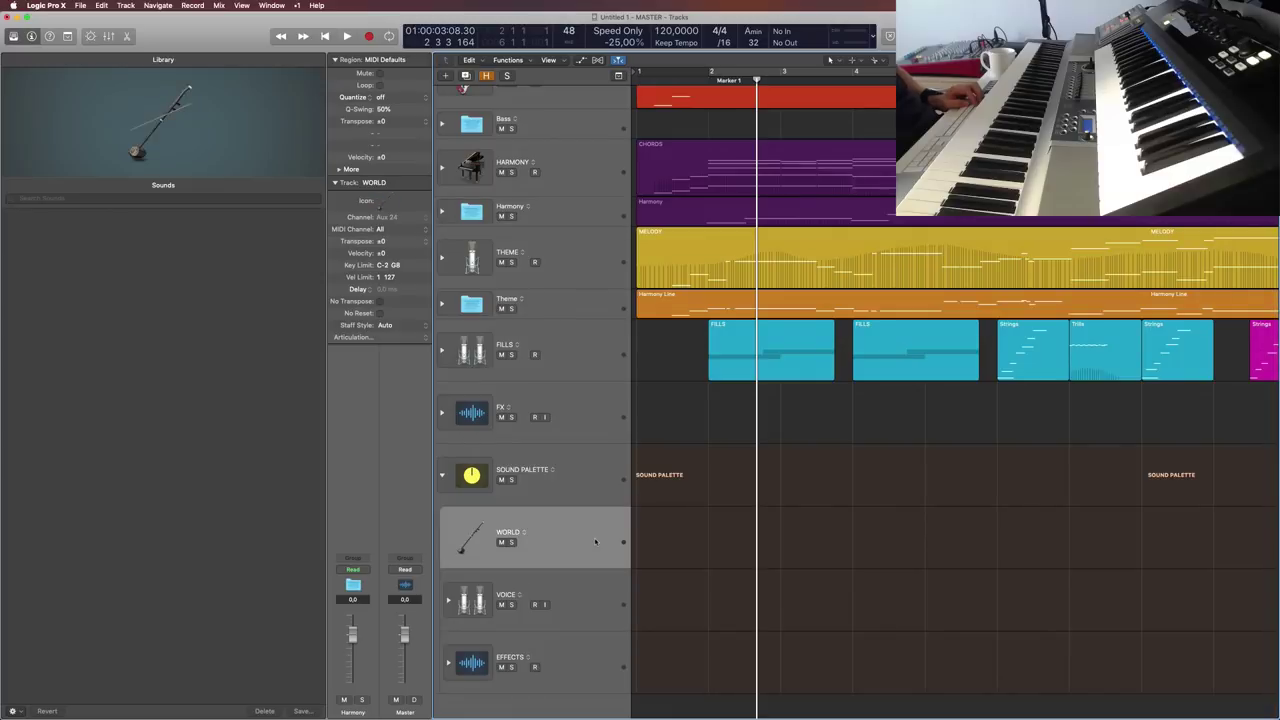
key("super+BackSpace")
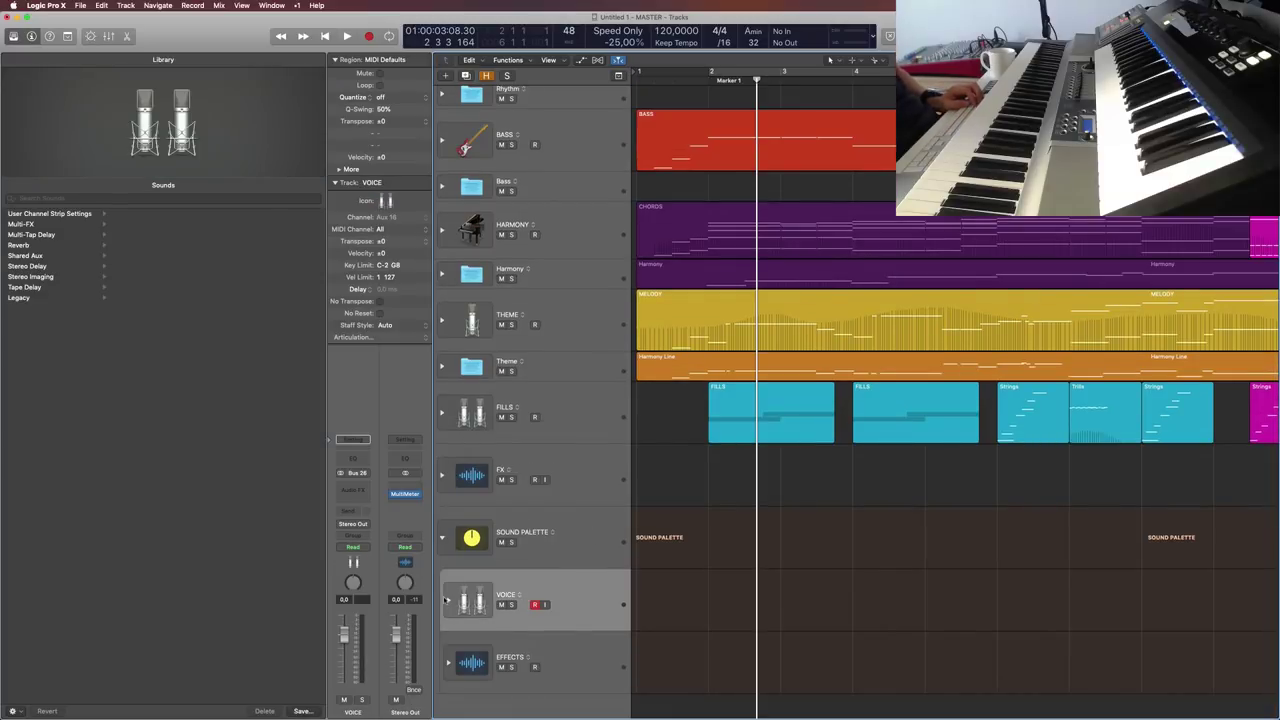
Step: Move the Male Solo Vocal and Female Solo Vocal tracks from the VOICE stack into the Theme folder, between Dirty Synth and MIDI
left_click(448, 601)
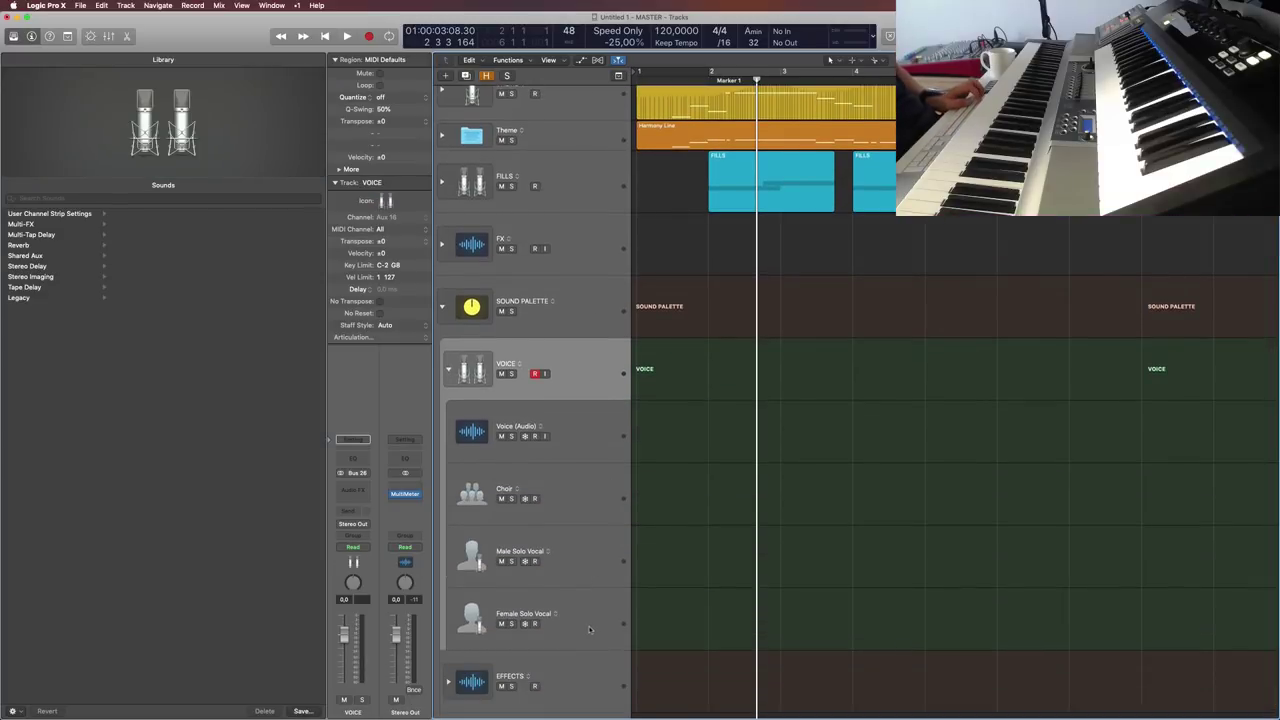
left_click(597, 543)
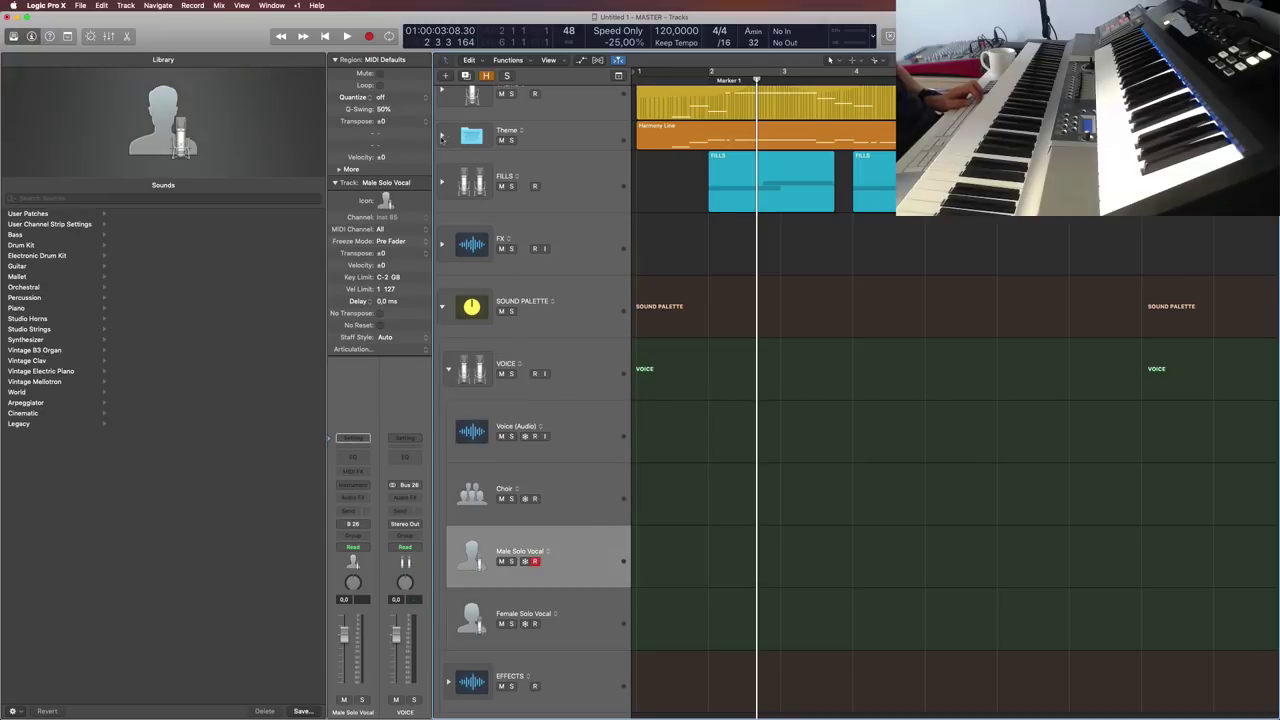
left_click(442, 136)
scroll(575, 538, "down", 8)
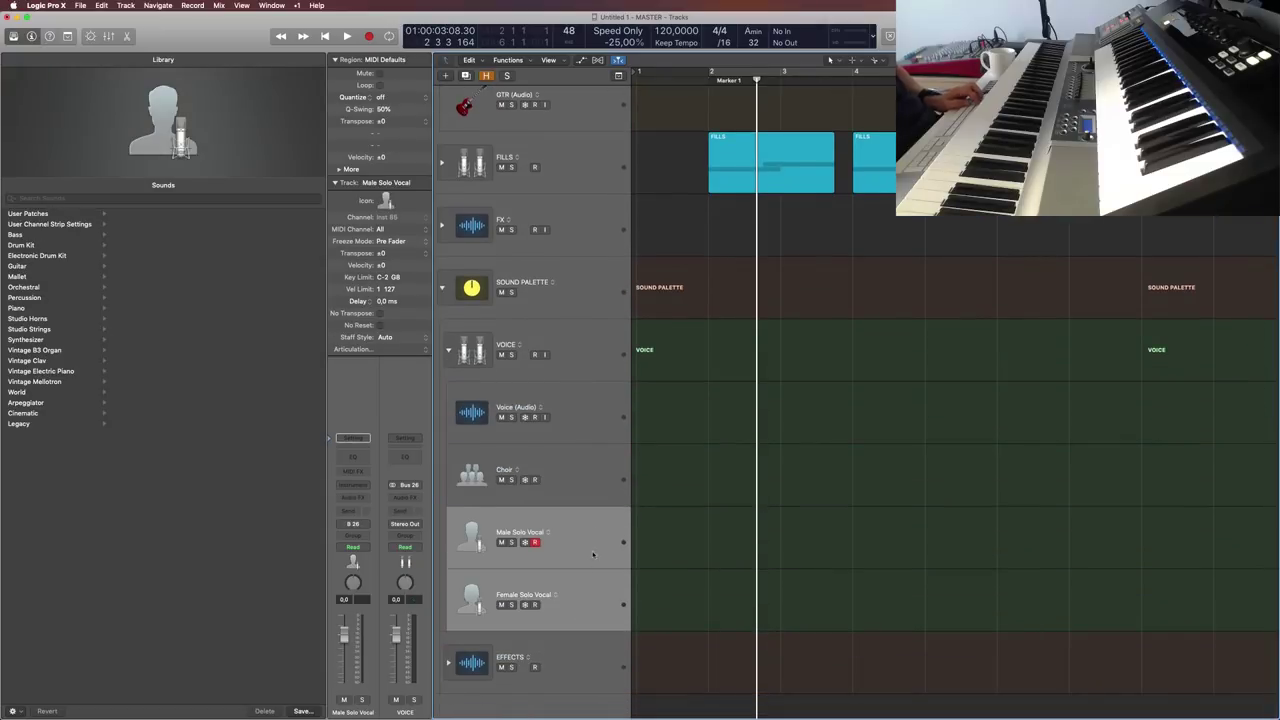
scroll(591, 590, "up", 8)
left_click_drag(665, 7, 609, 300)
scroll(594, 437, "down", 5)
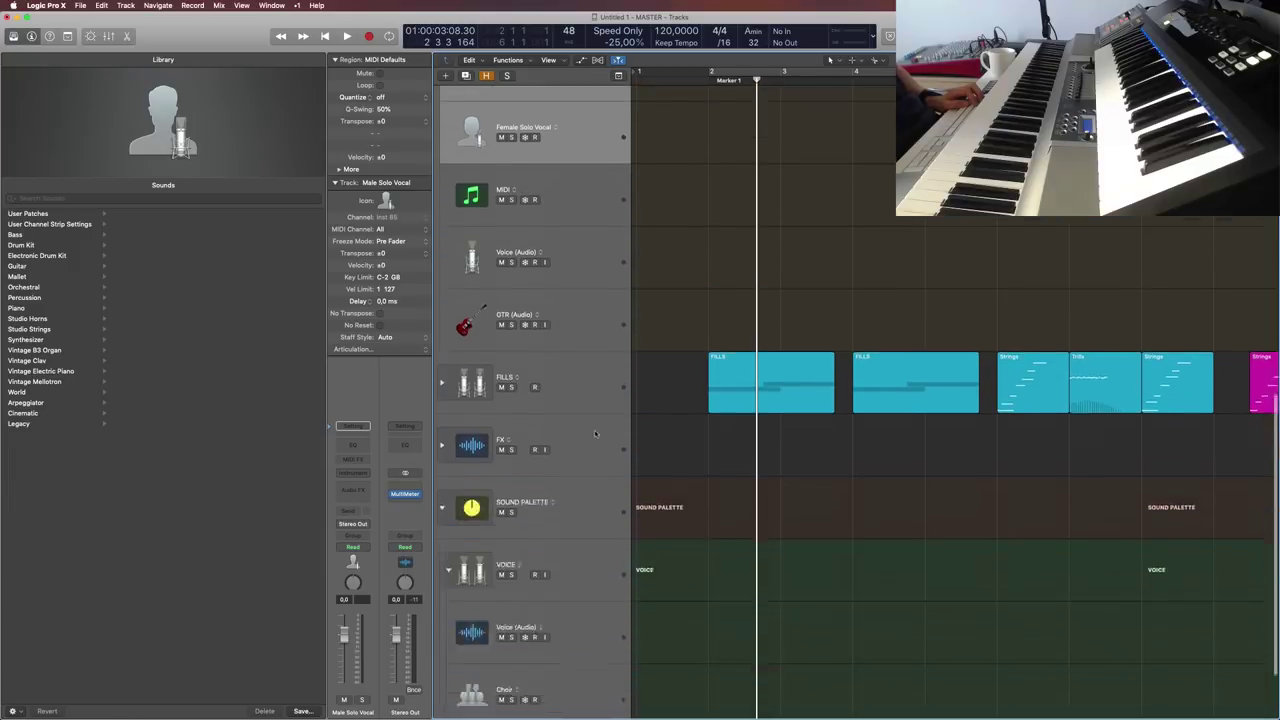
Step: Delete the Choir track, the remaining Voice (Audio) track and the emptied VOICE stack from the SOUND PALETTE
left_click(588, 601)
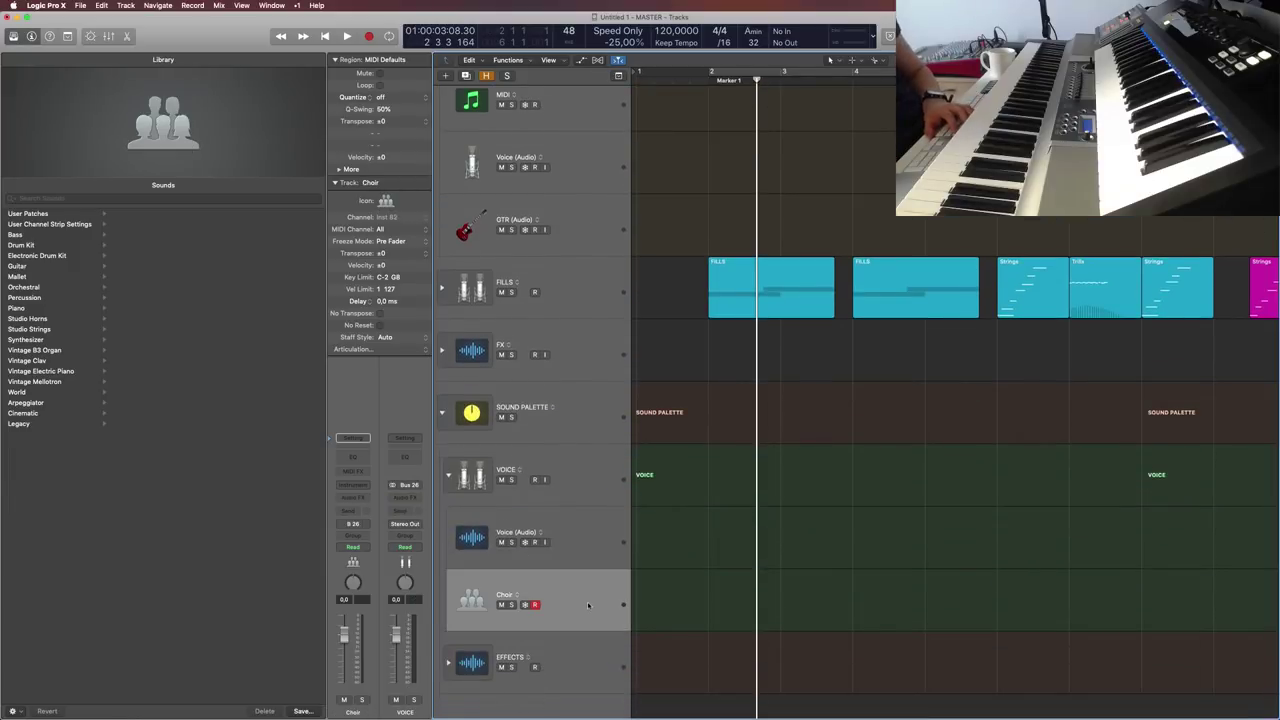
key("super+BackSpace")
scroll(595, 604, "up", 6)
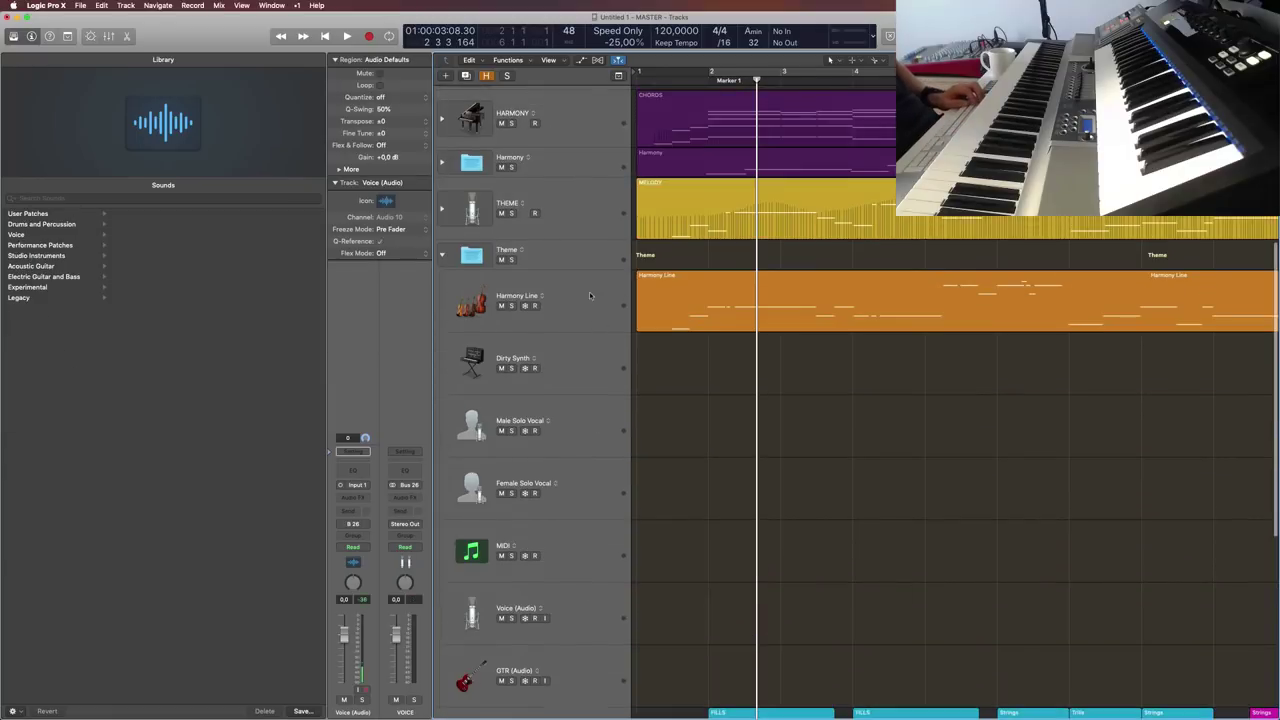
scroll(598, 402, "down", 2)
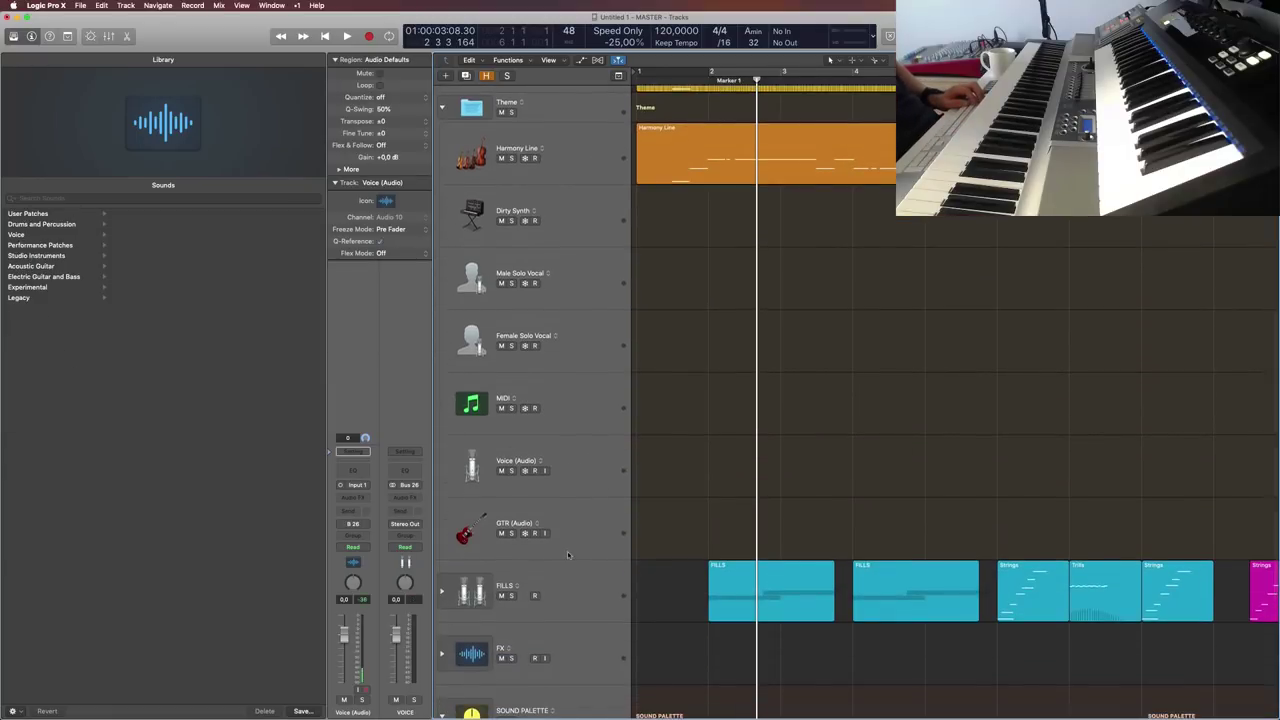
scroll(569, 552, "down", 4)
left_click(590, 537)
key("super+BackSpace")
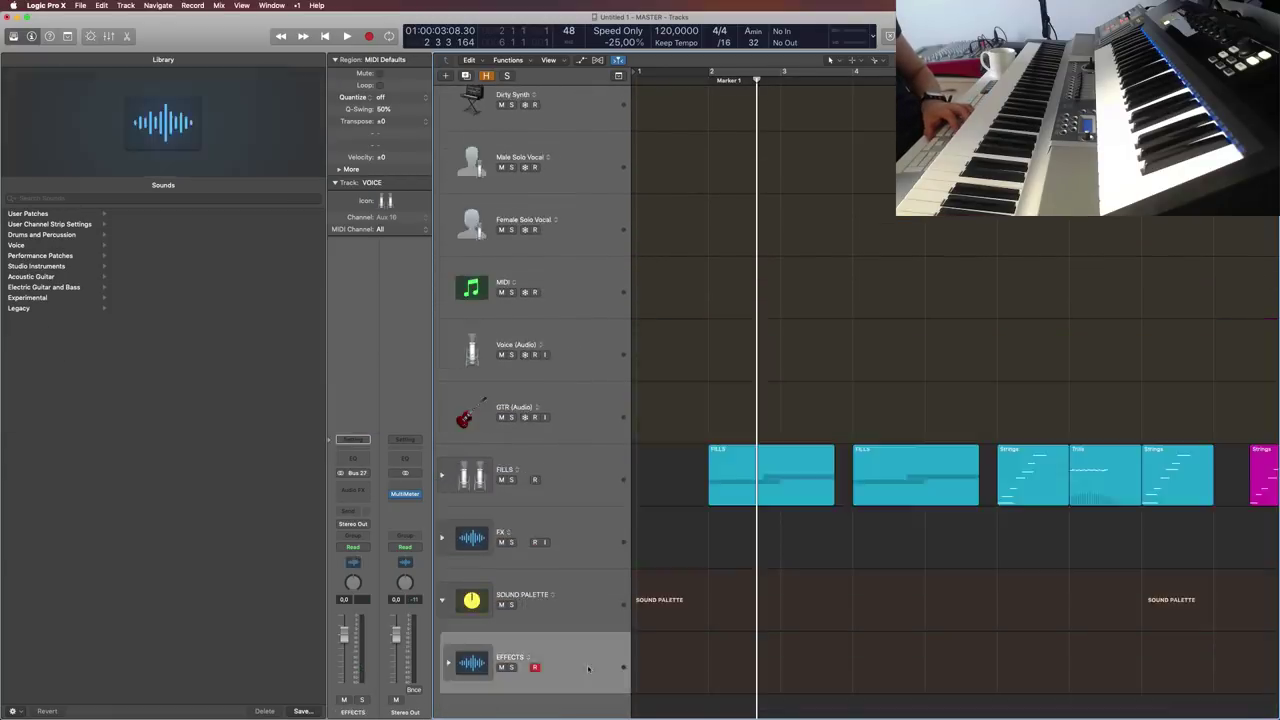
Step: Move the five tracks Transition FX through SFX Hits from the EFFECTS stack into the FX stack, between Audio FX and MIDI
left_click(449, 663)
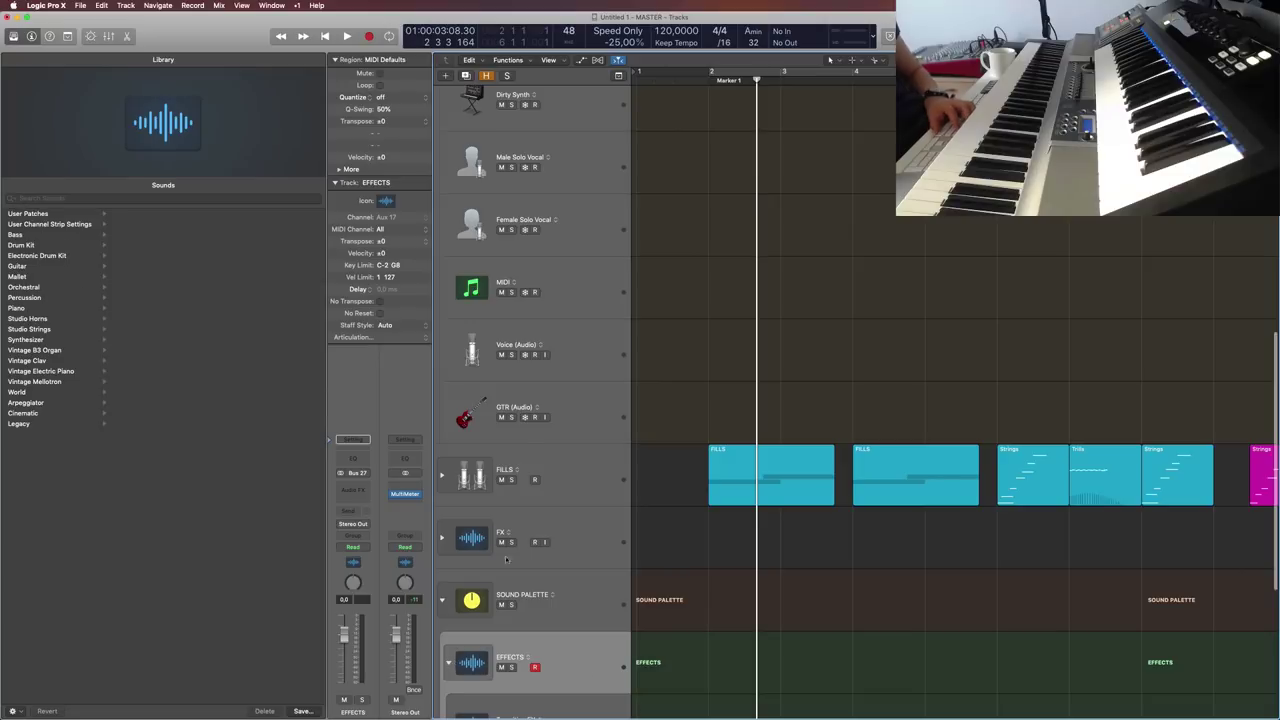
left_click(442, 538)
scroll(551, 557, "down", 5)
scroll(555, 550, "down", 3)
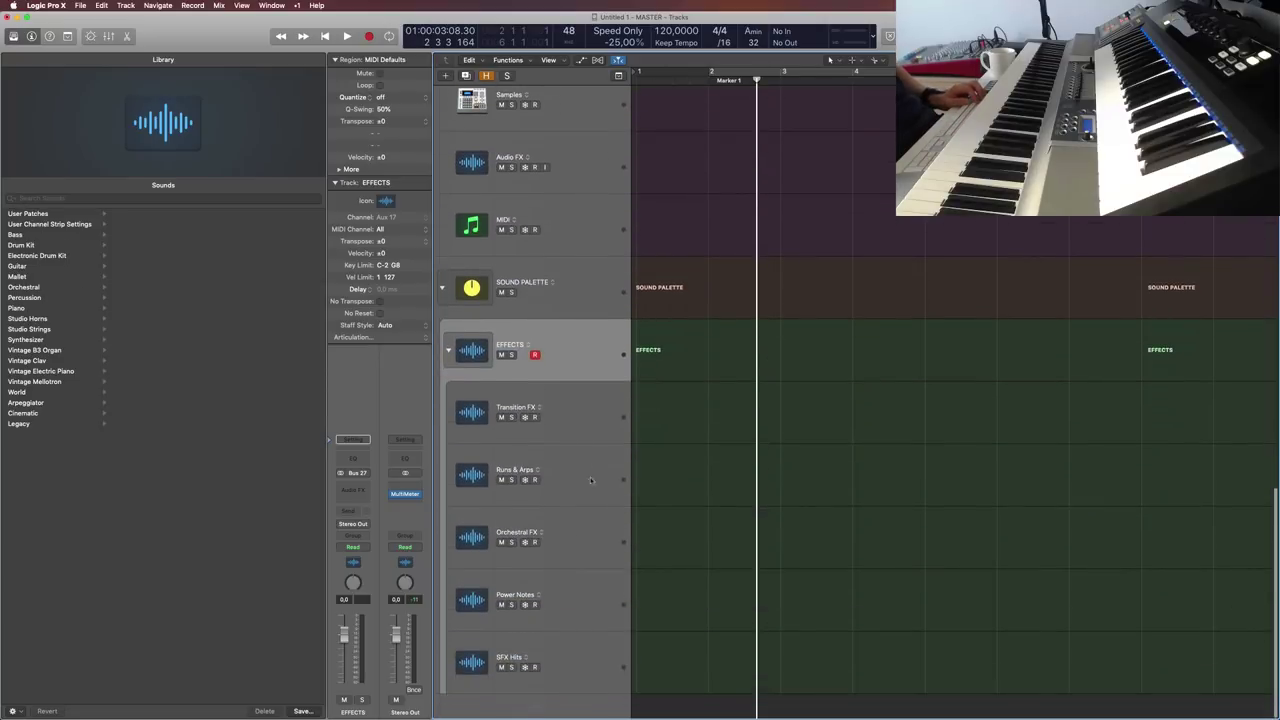
left_click(600, 415)
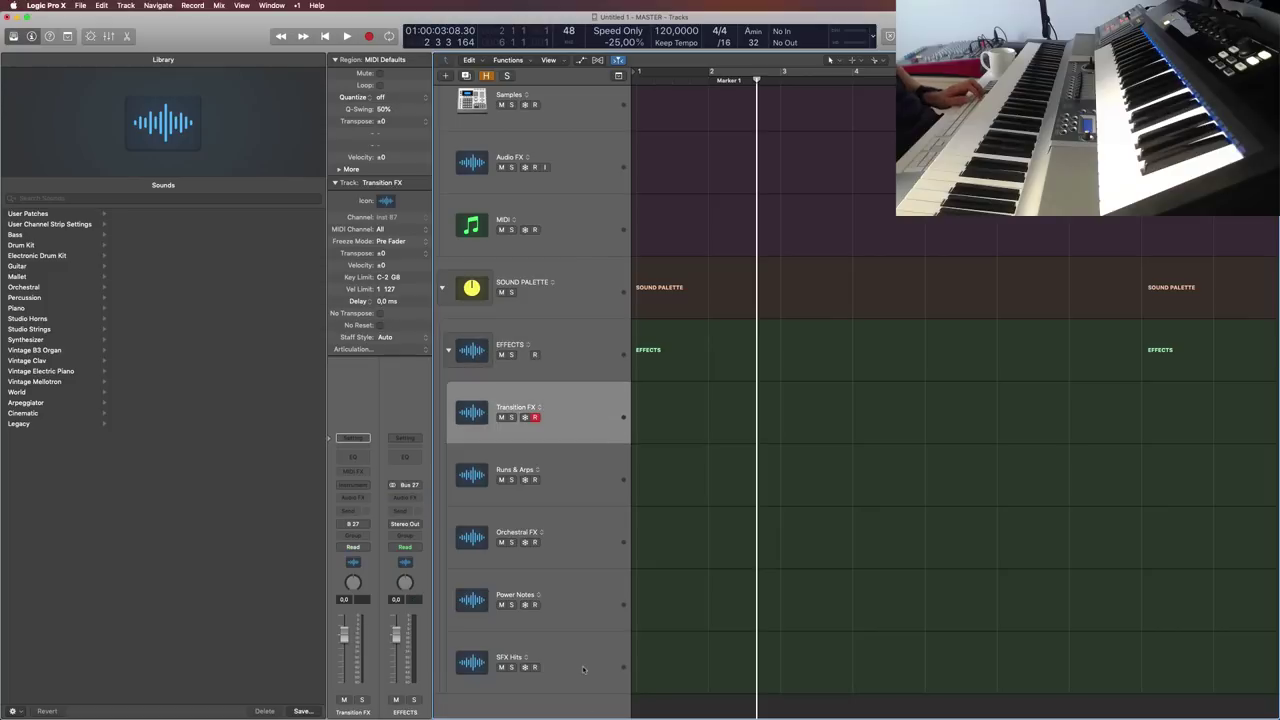
left_click(583, 665, "shift")
left_click_drag(591, 414, 608, 387)
scroll(611, 508, "down", 5)
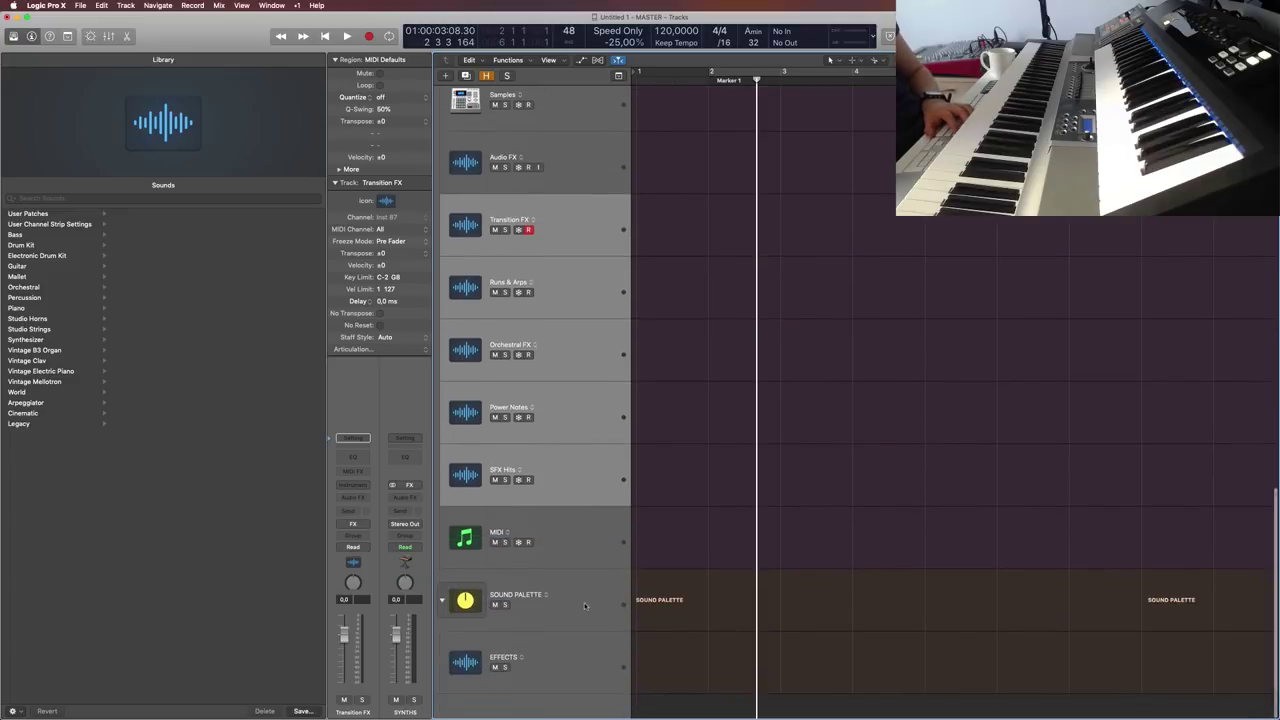
Step: Delete the SOUND PALETTE stack together with its emptied EFFECTS track
left_click(586, 604)
key("super+BackSpace")
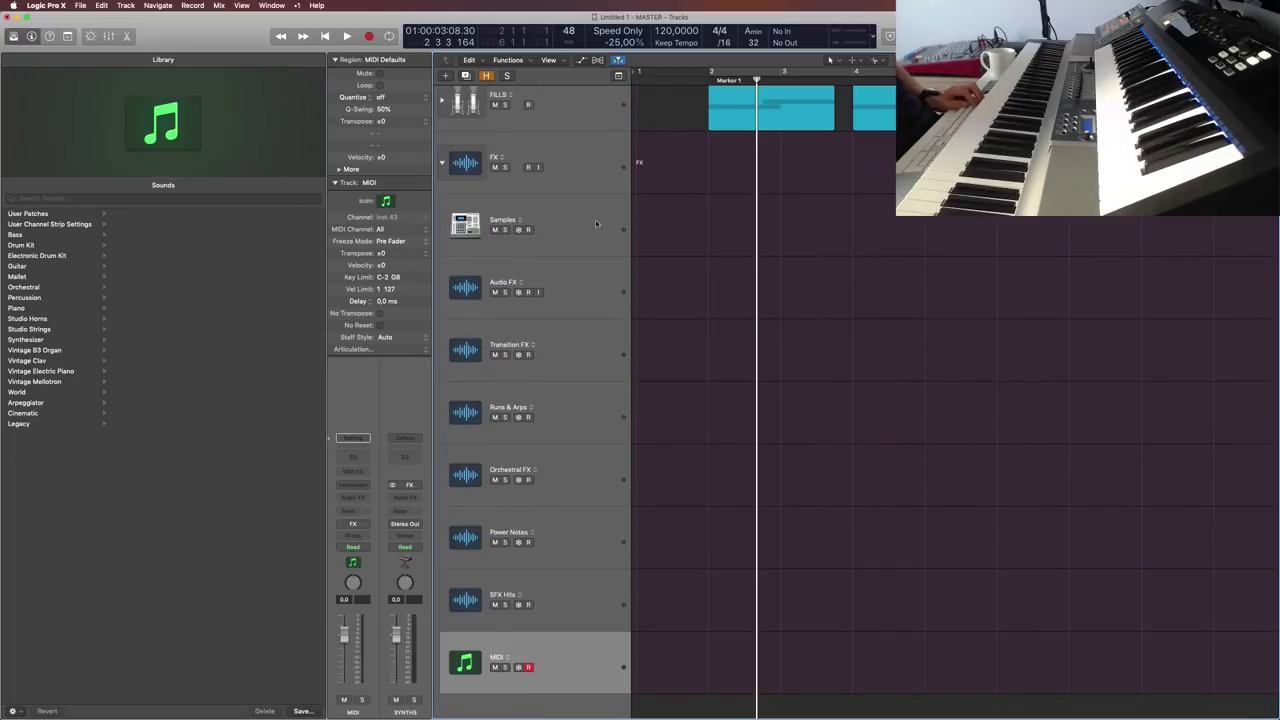
Step: Move the Audio FX track above Samples in the FX stack and change its icon to a single studio microphone
left_click(606, 287)
left_click(606, 350)
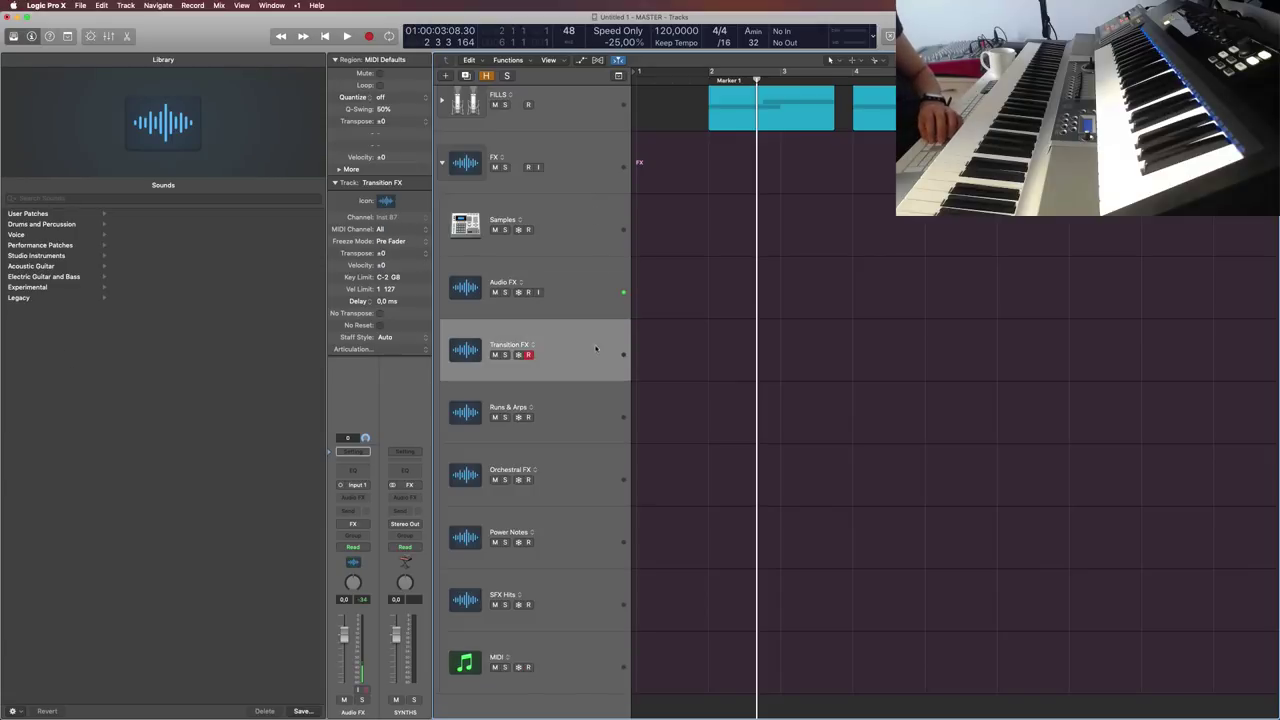
left_click(575, 294)
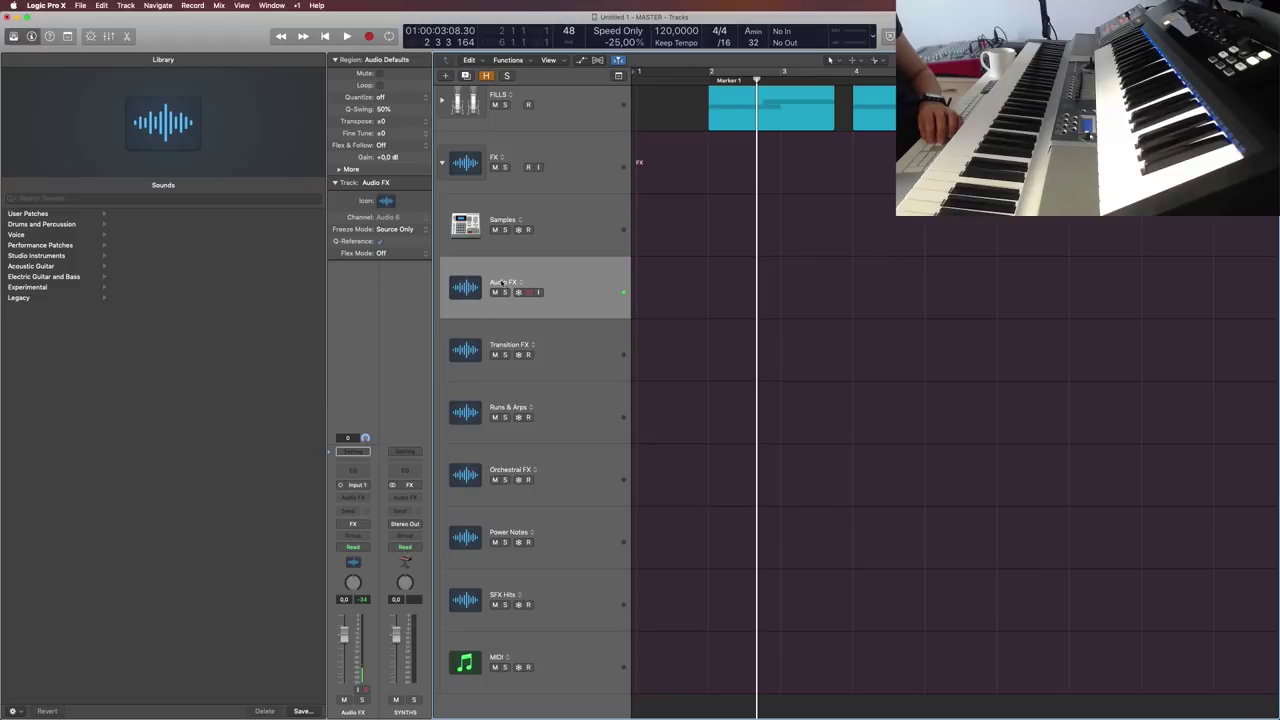
left_click_drag(503, 283, 479, 221)
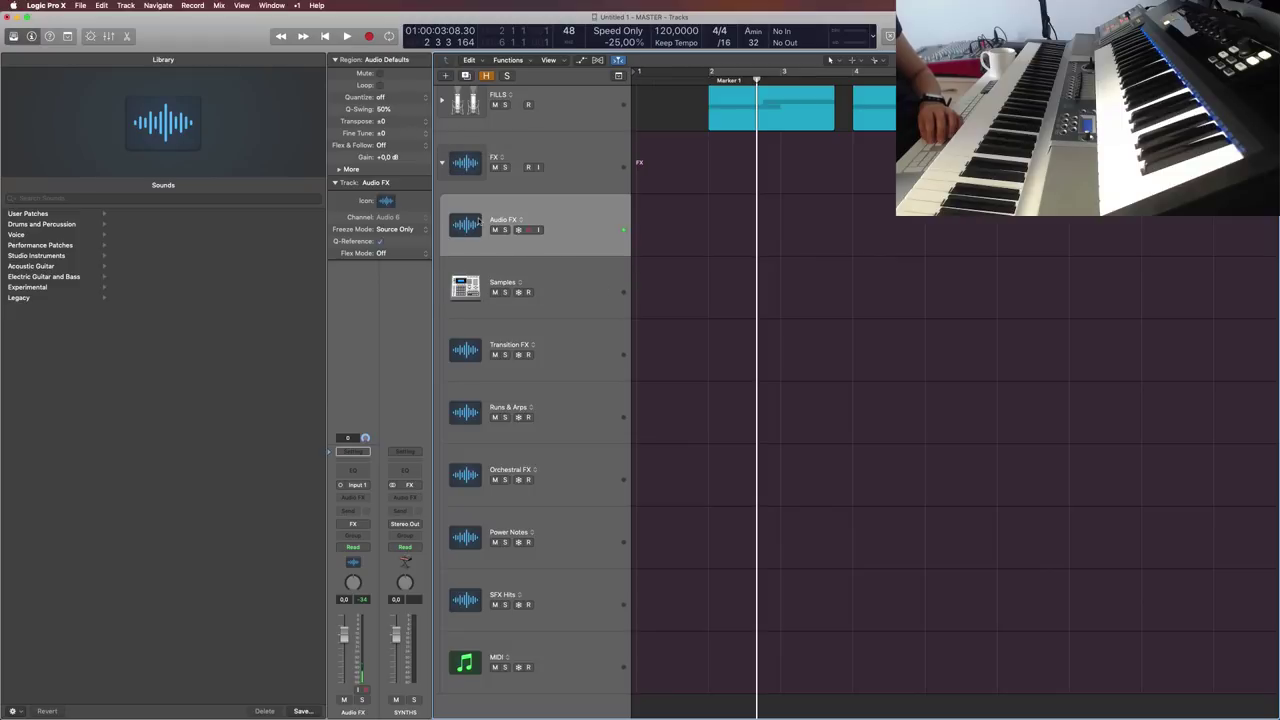
left_click(466, 225)
left_click(593, 207)
left_click(480, 226)
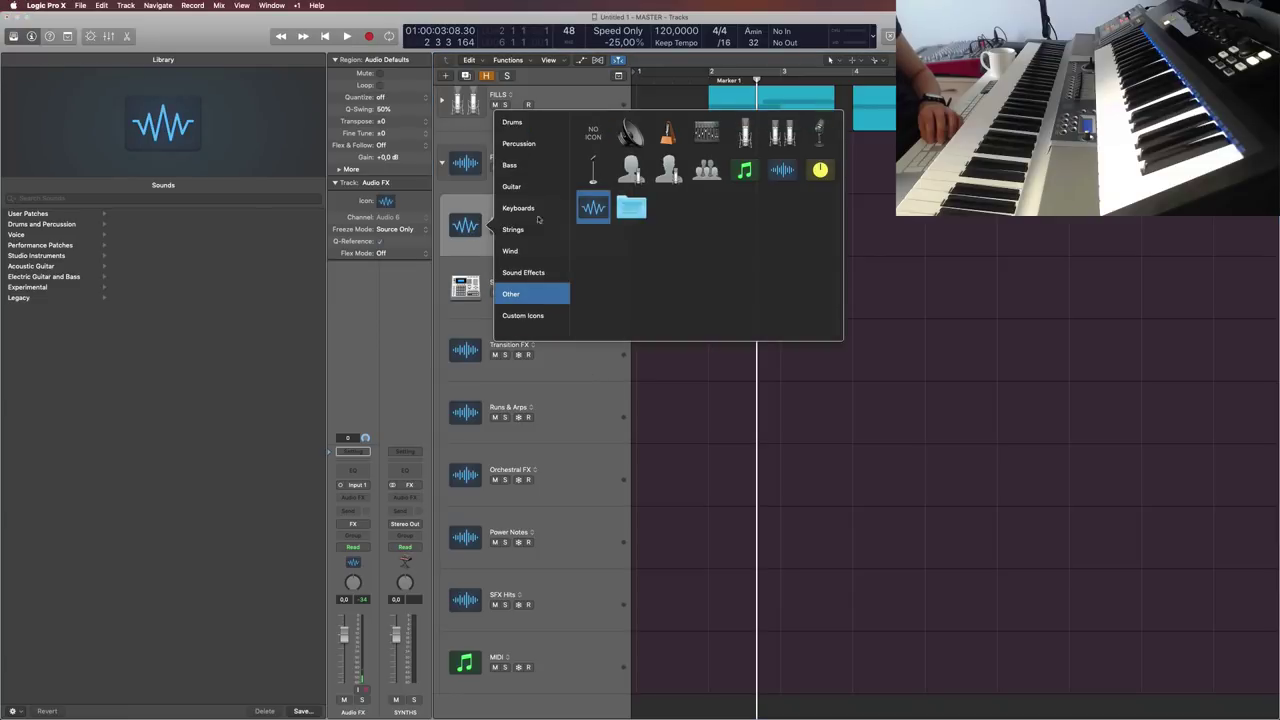
left_click(746, 134)
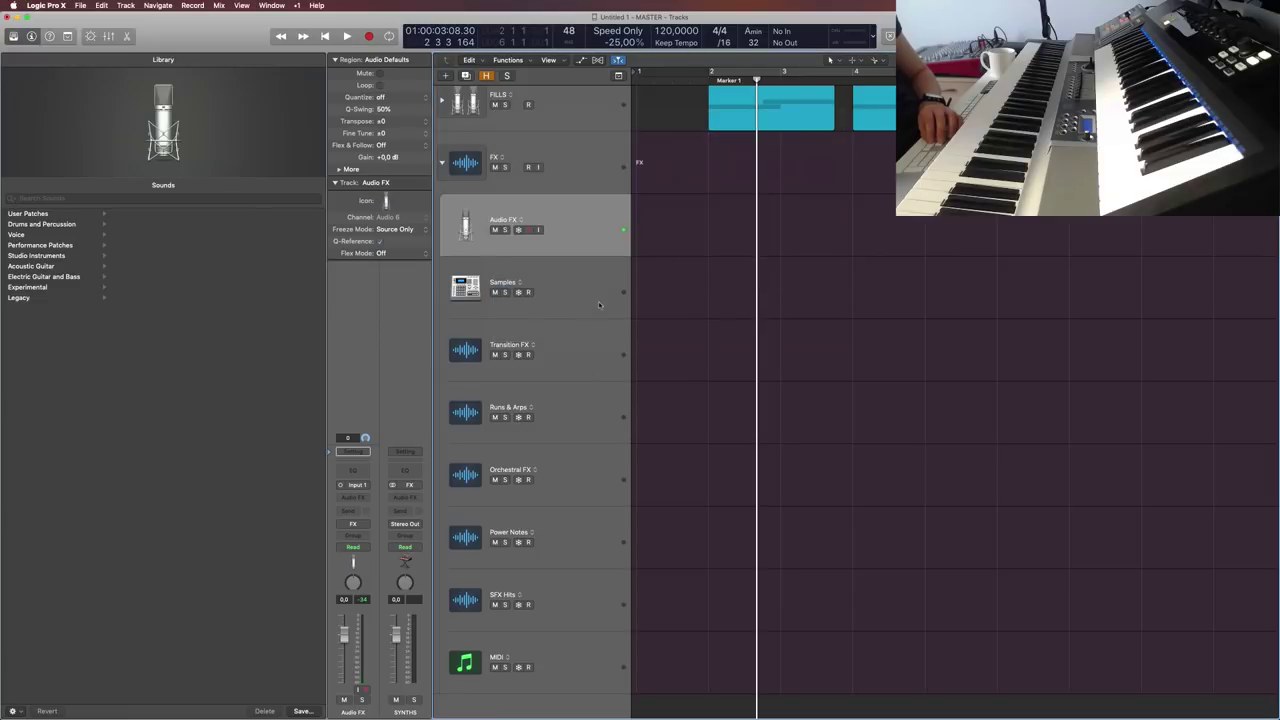
Step: Look over the tracks in the FX, FILLS and Theme groups, and collapse all three
left_click(558, 345)
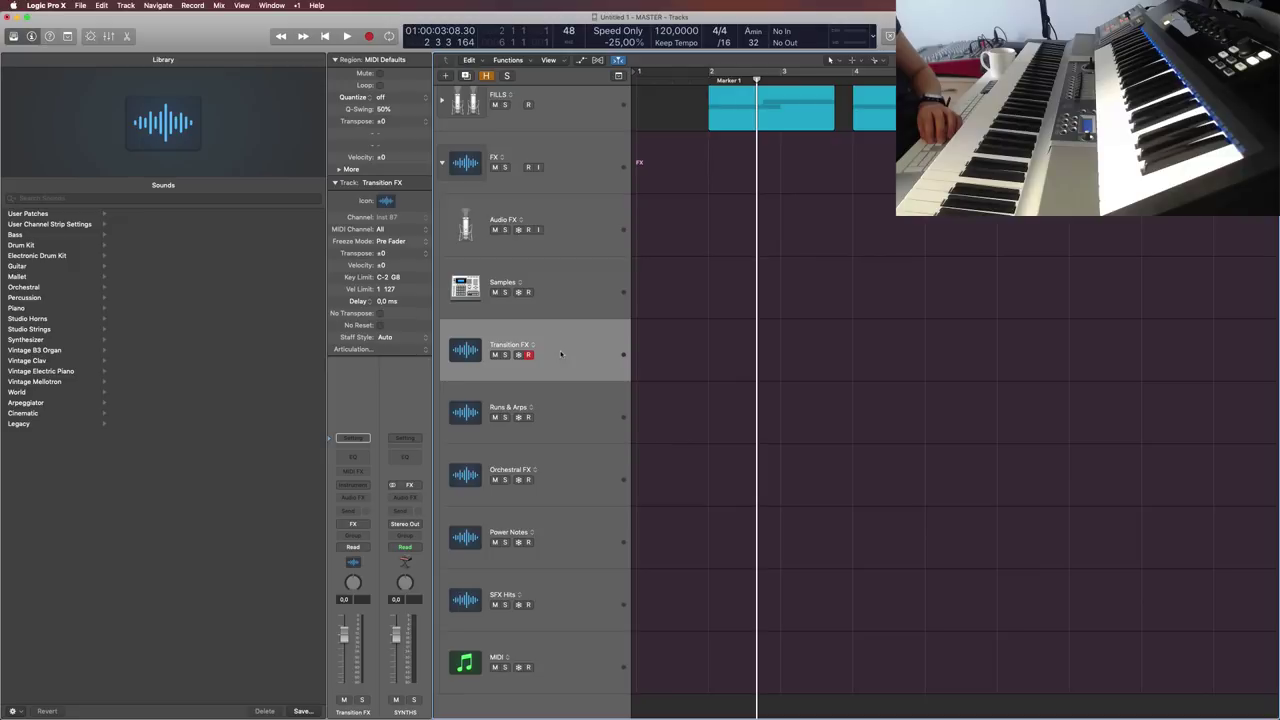
scroll(560, 352, "up", 5)
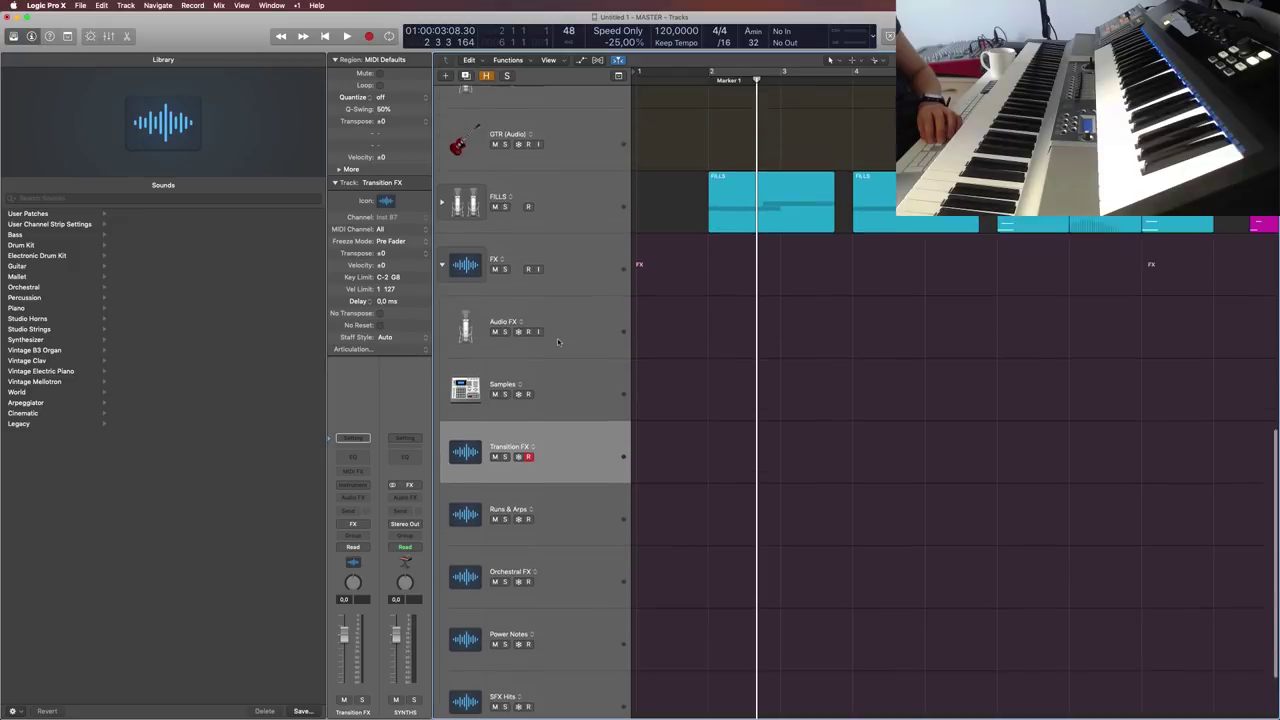
left_click(443, 338)
left_click(442, 600)
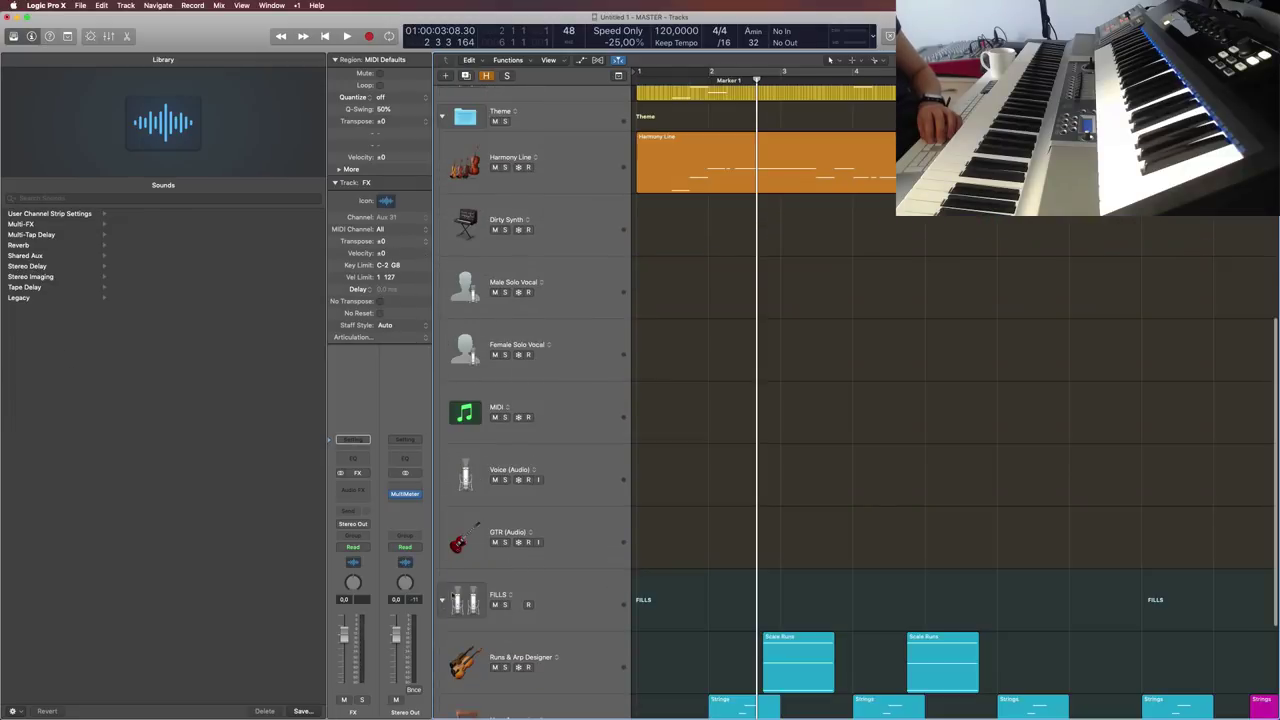
scroll(520, 560, "down", 3)
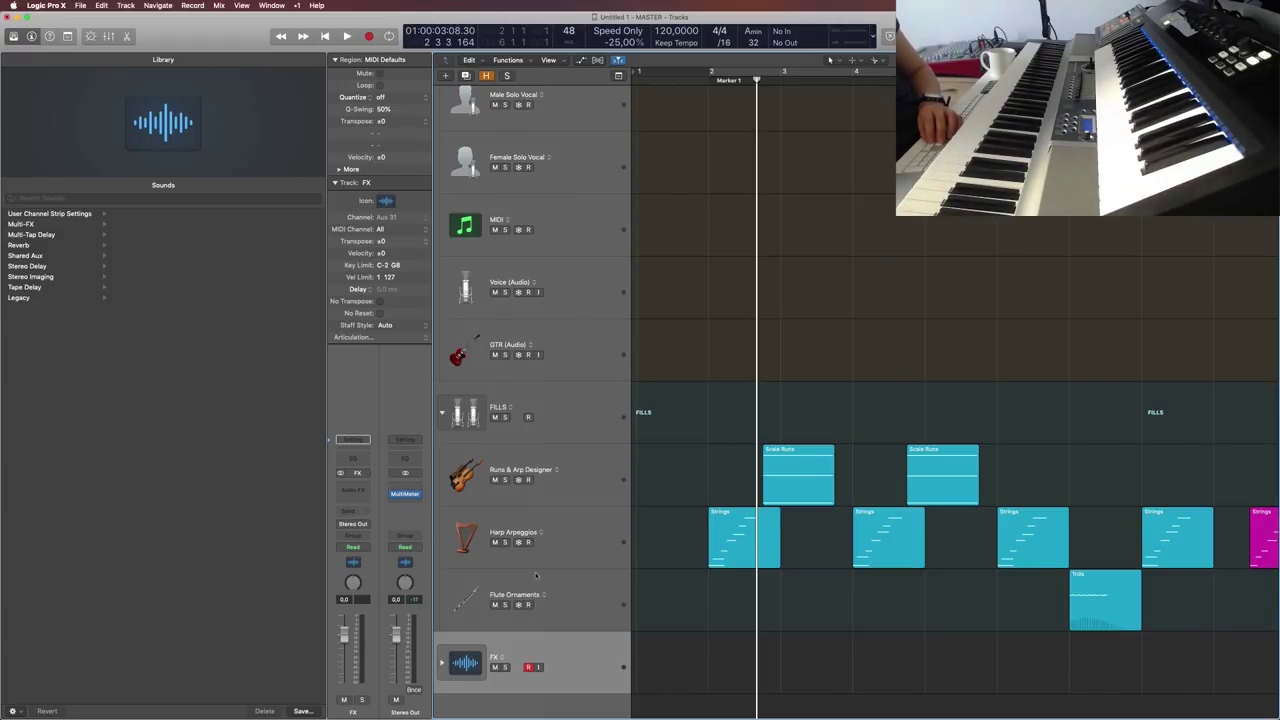
scroll(461, 430, "up", 8)
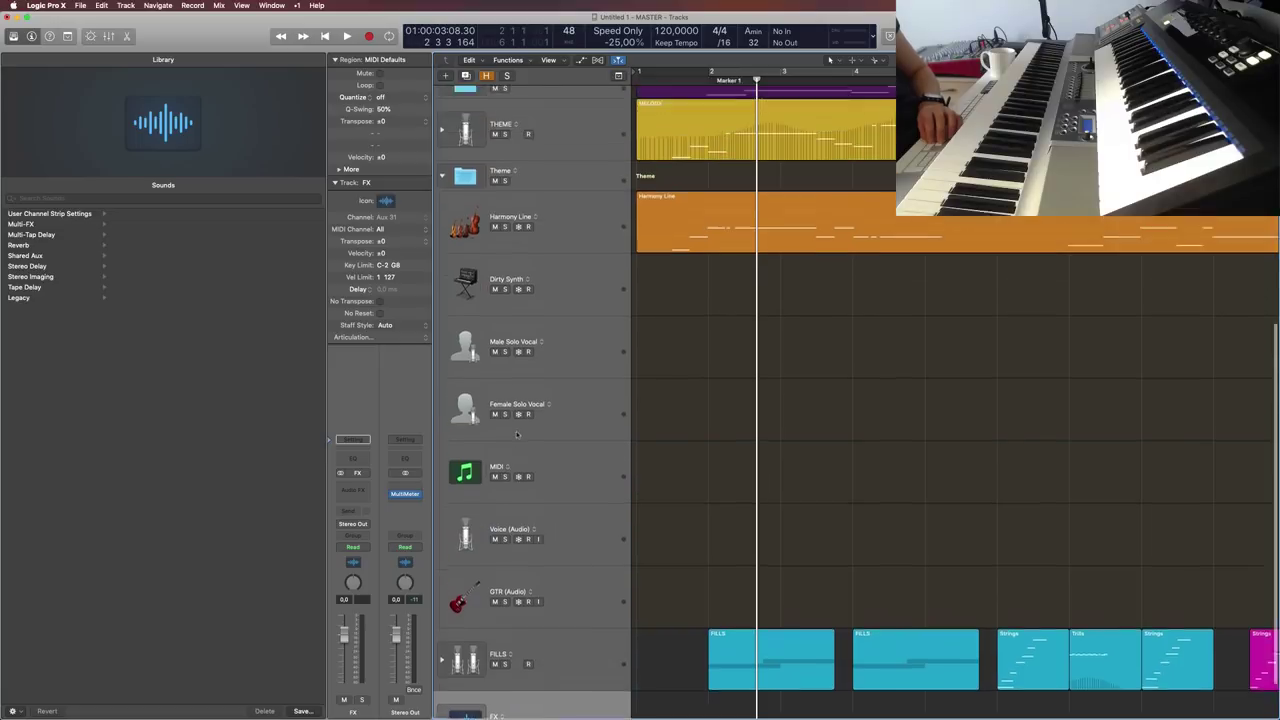
left_click(442, 259)
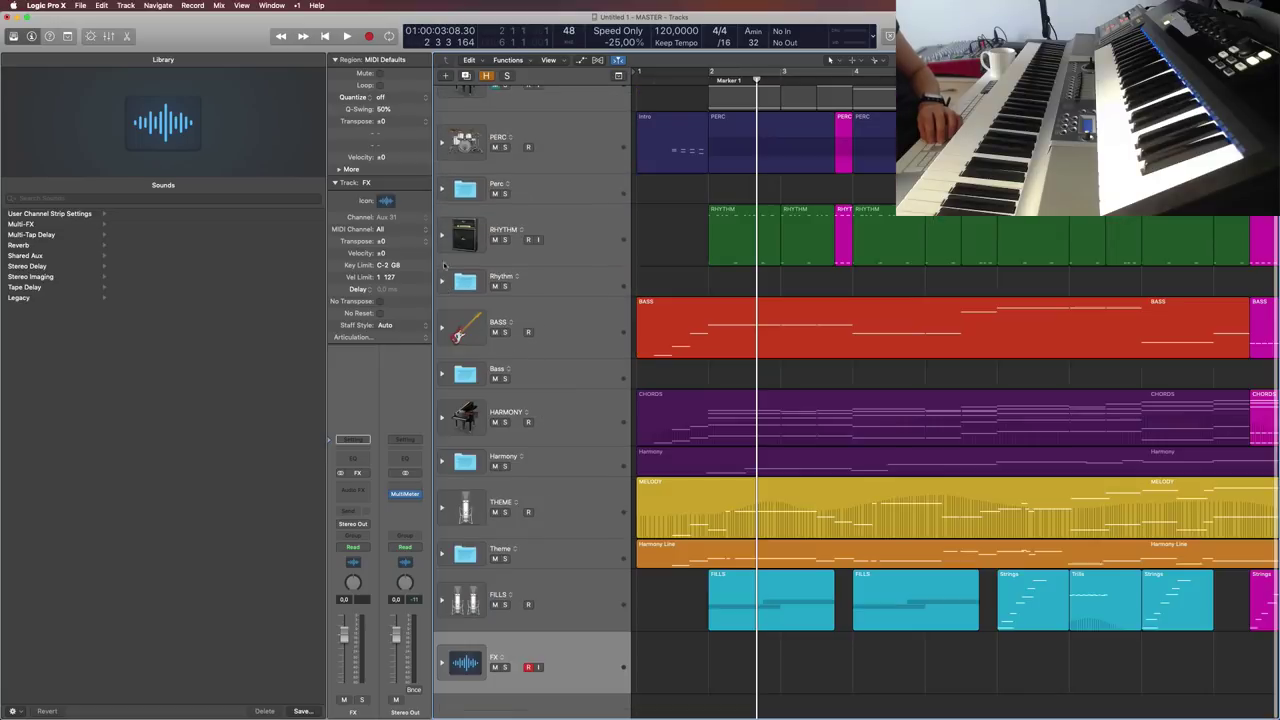
scroll(455, 288, "up", 2)
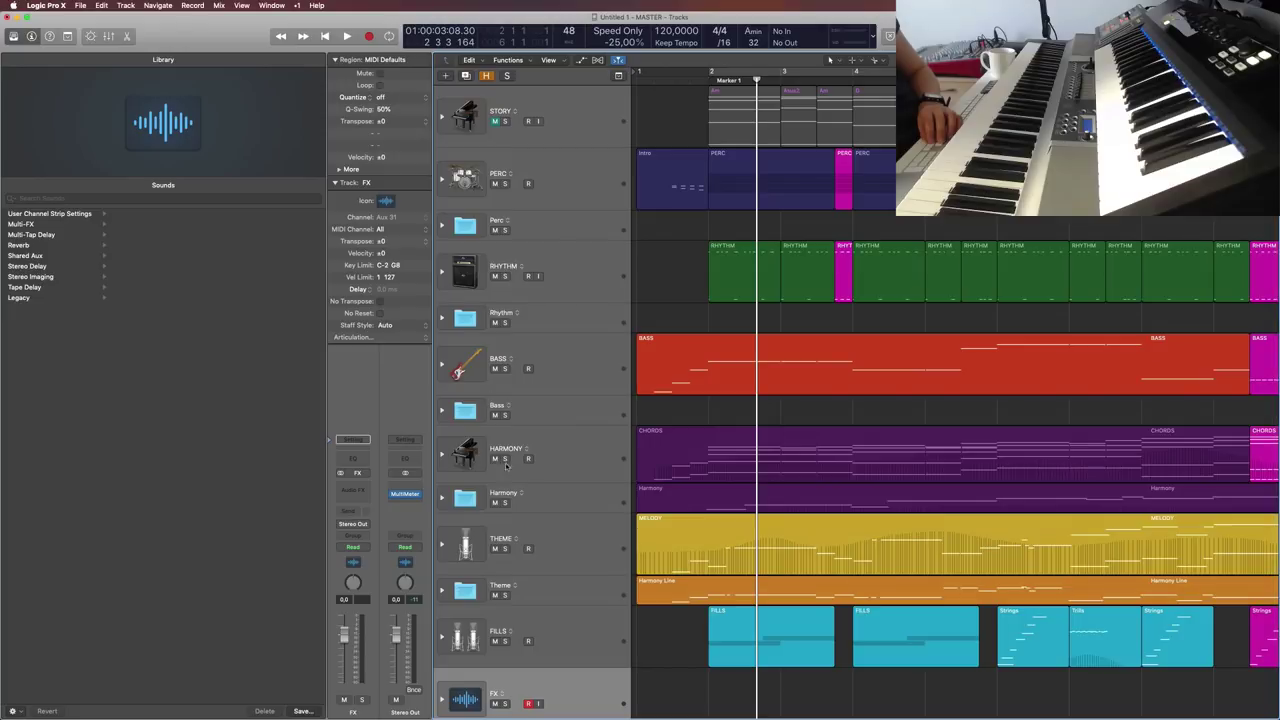
Step: Examine the instrument tracks inside the HARMONY stack and the Harmony and Bass folders
left_click(441, 455)
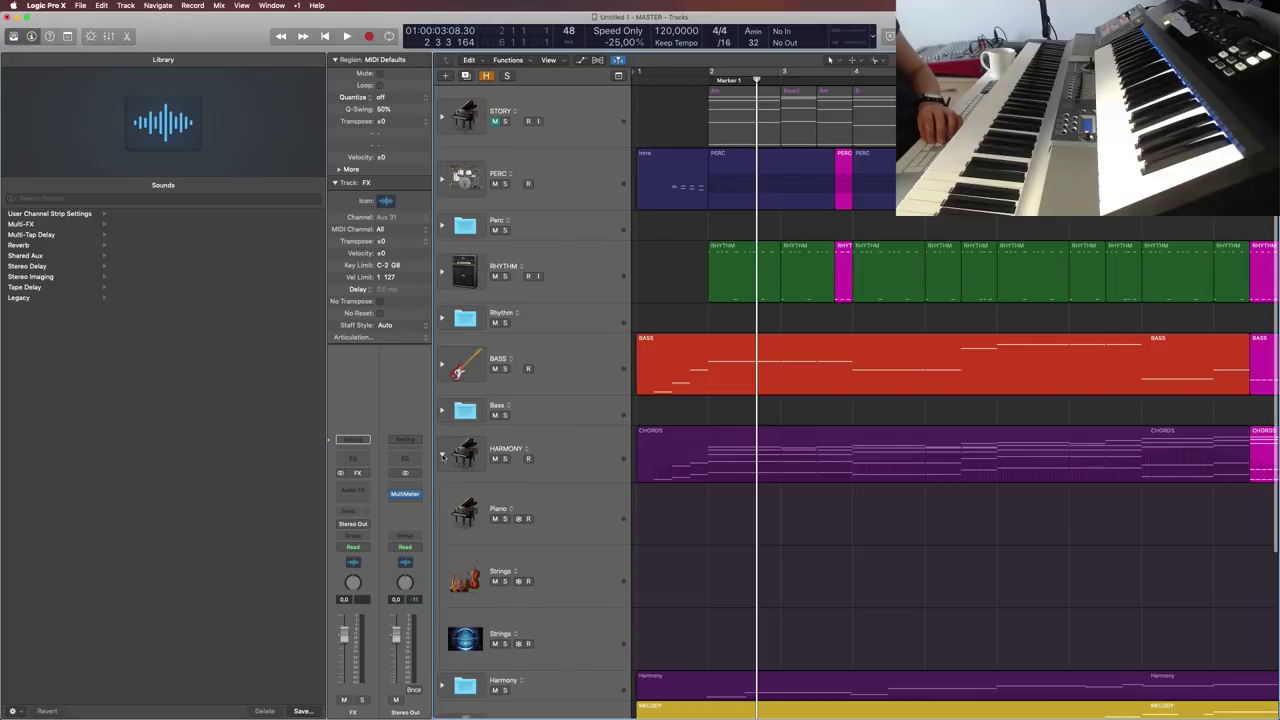
scroll(588, 455, "down", 3)
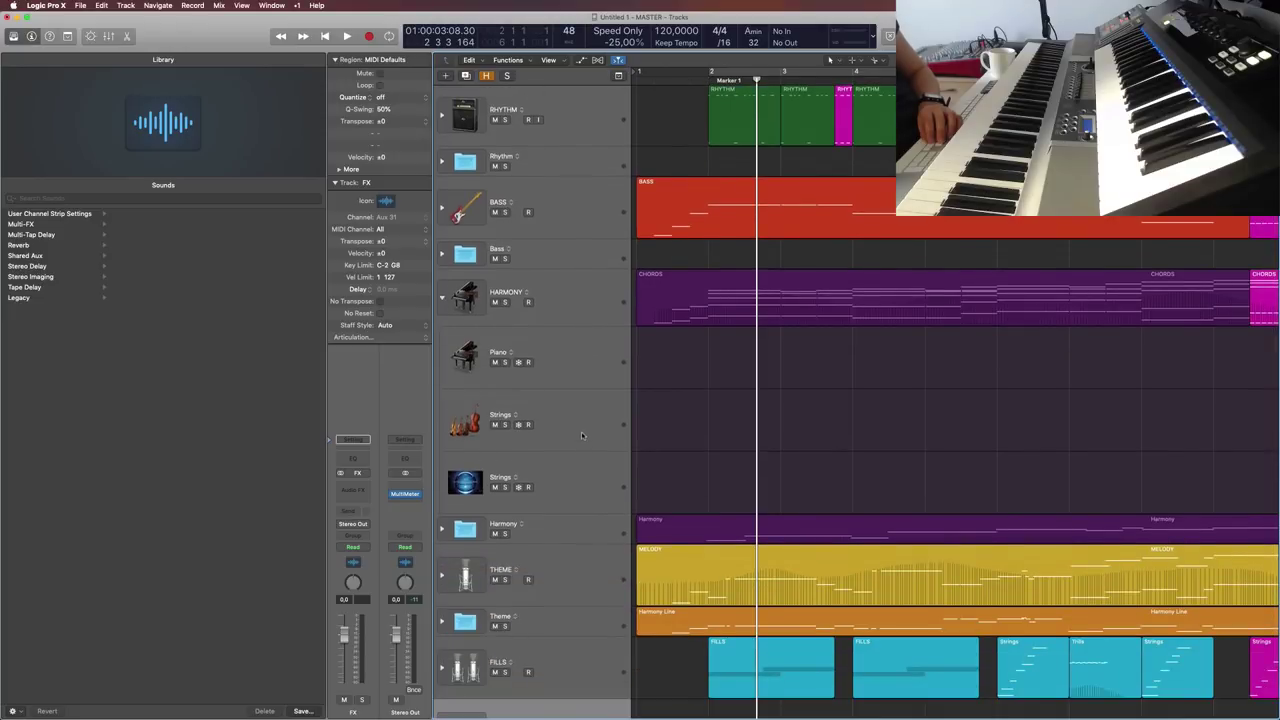
left_click(442, 298)
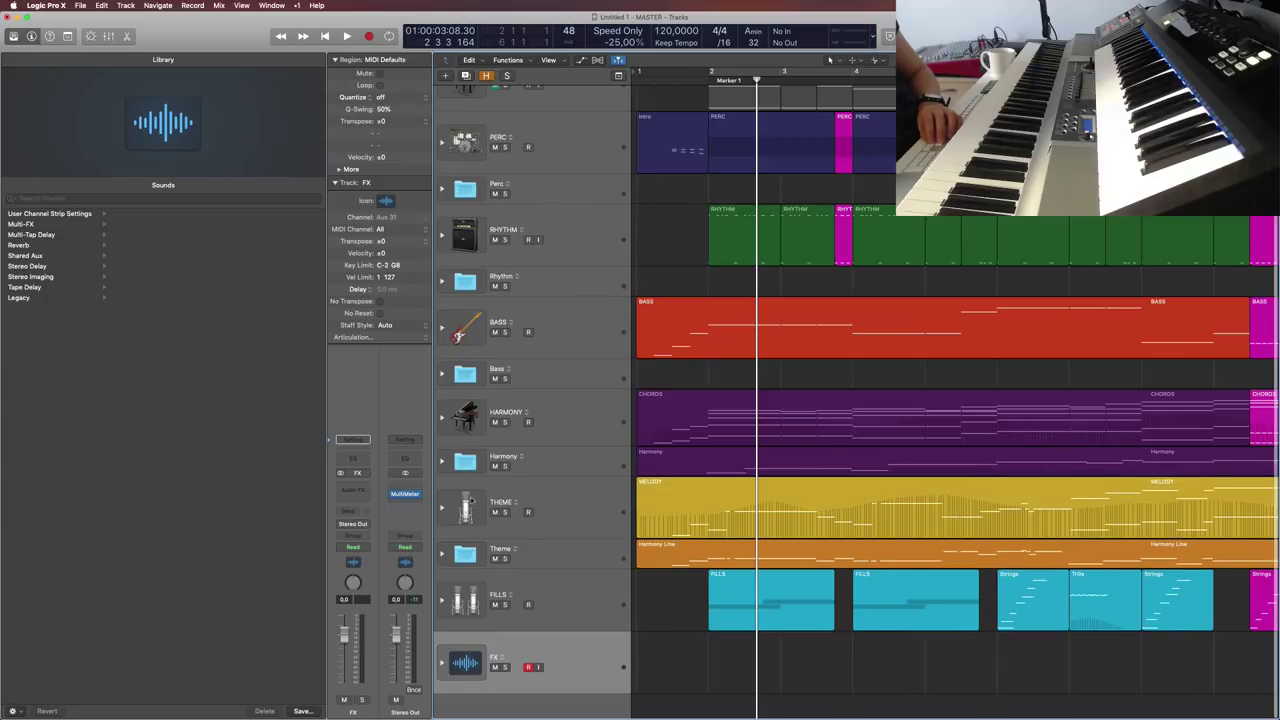
left_click(443, 459)
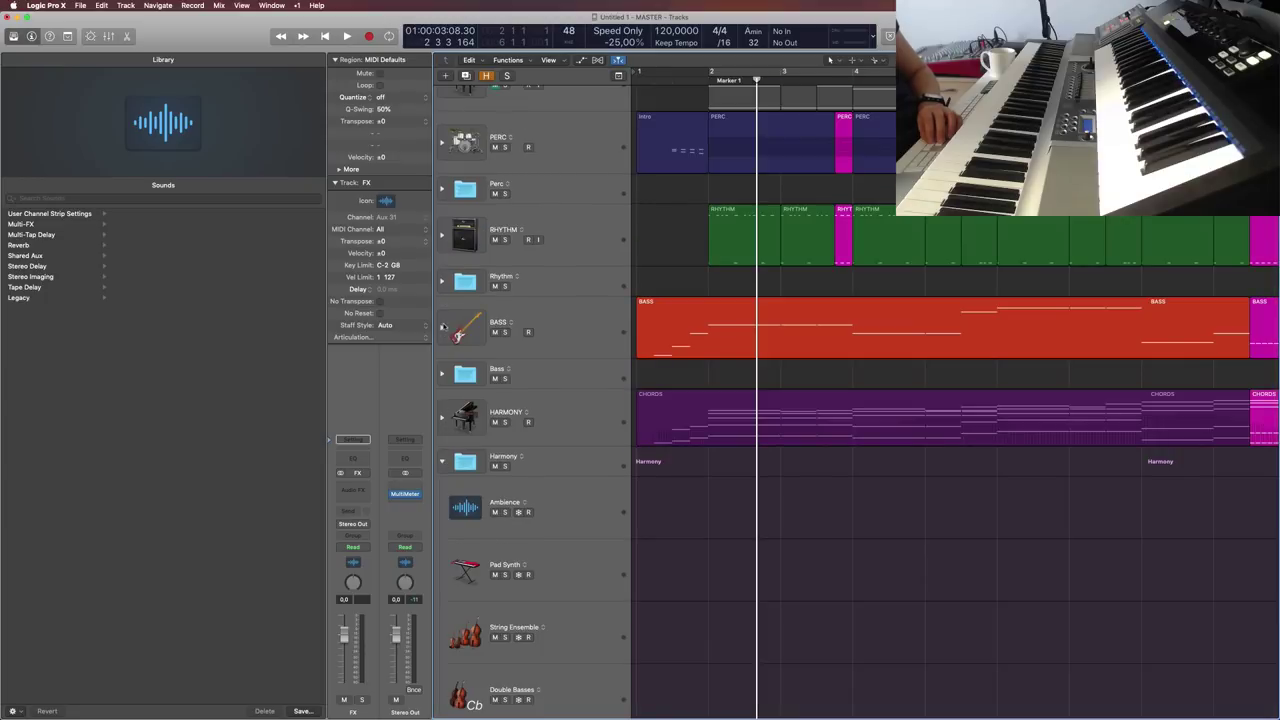
left_click(442, 330)
left_click(442, 327)
left_click(444, 374)
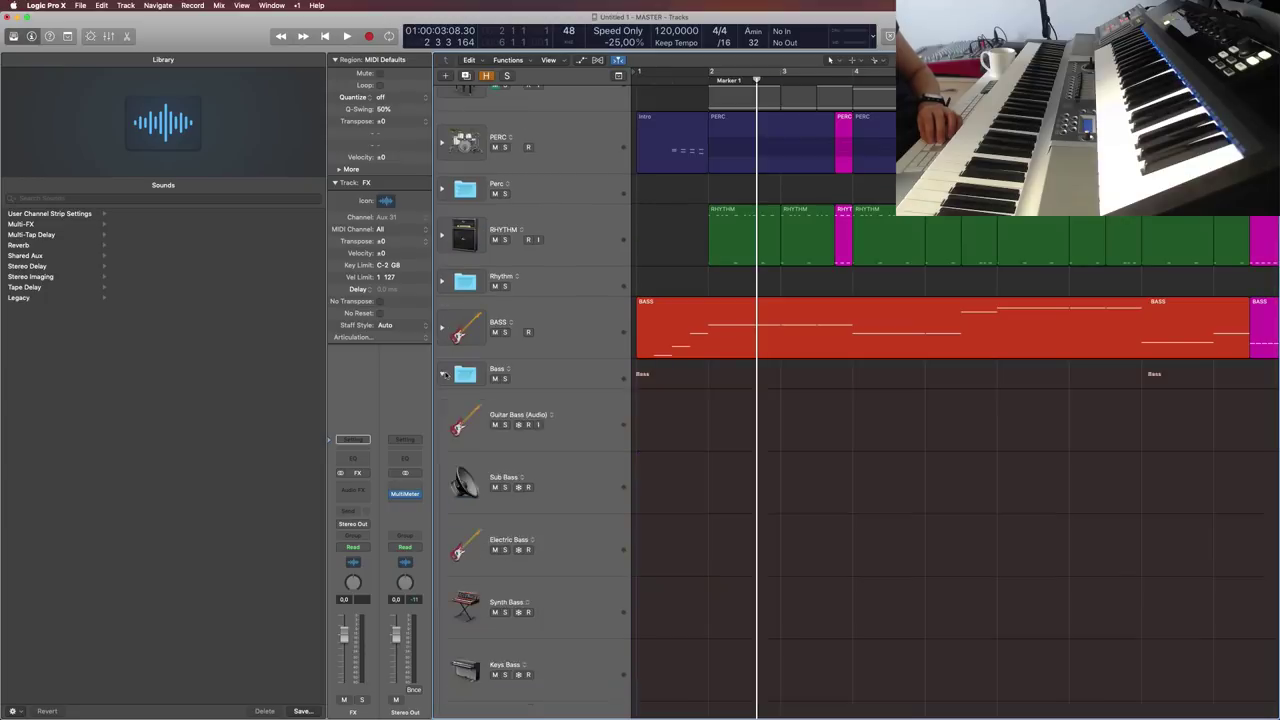
scroll(444, 374, "down", 5)
scroll(430, 258, "up", 3)
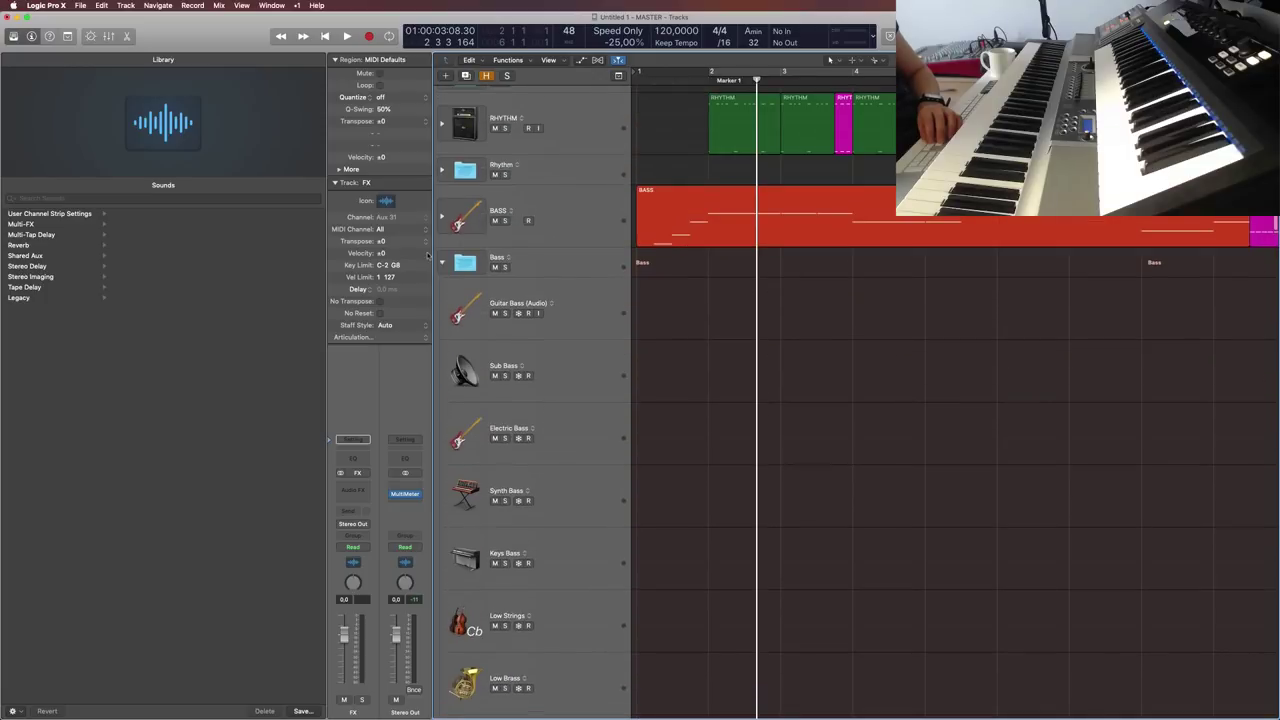
scroll(570, 388, "down", 10)
scroll(570, 388, "down", 5)
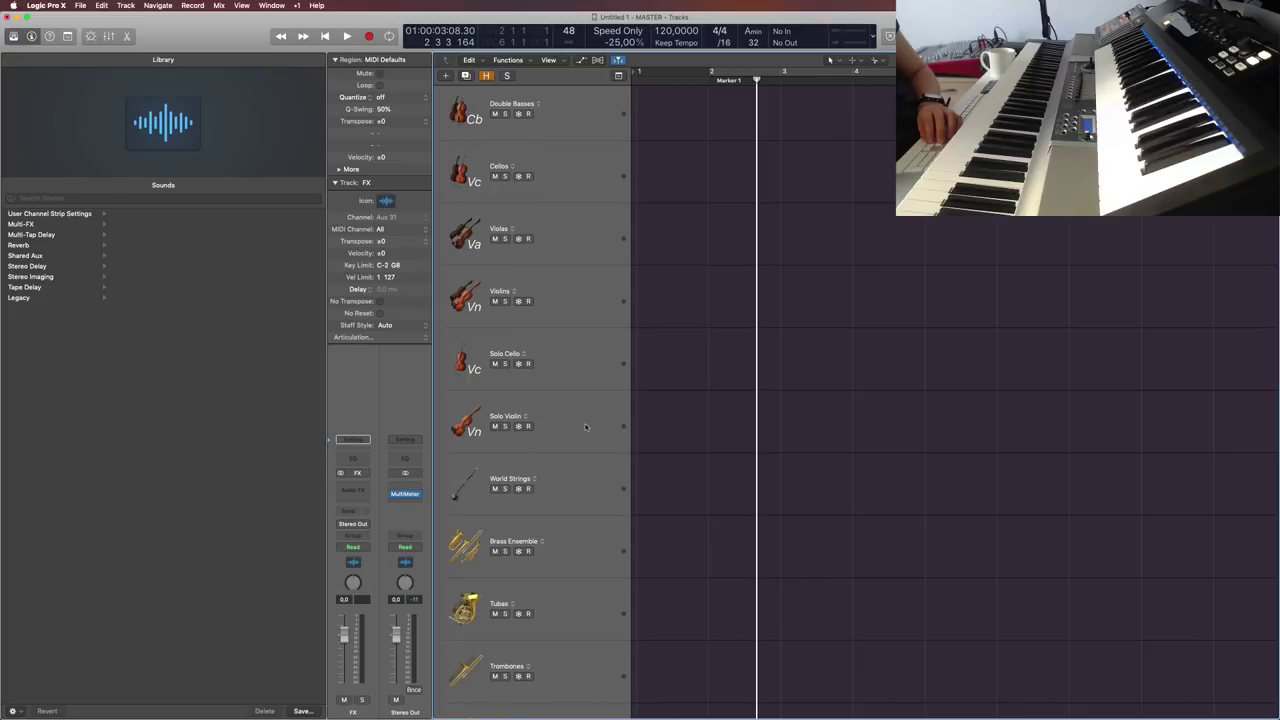
scroll(586, 427, "up", 5)
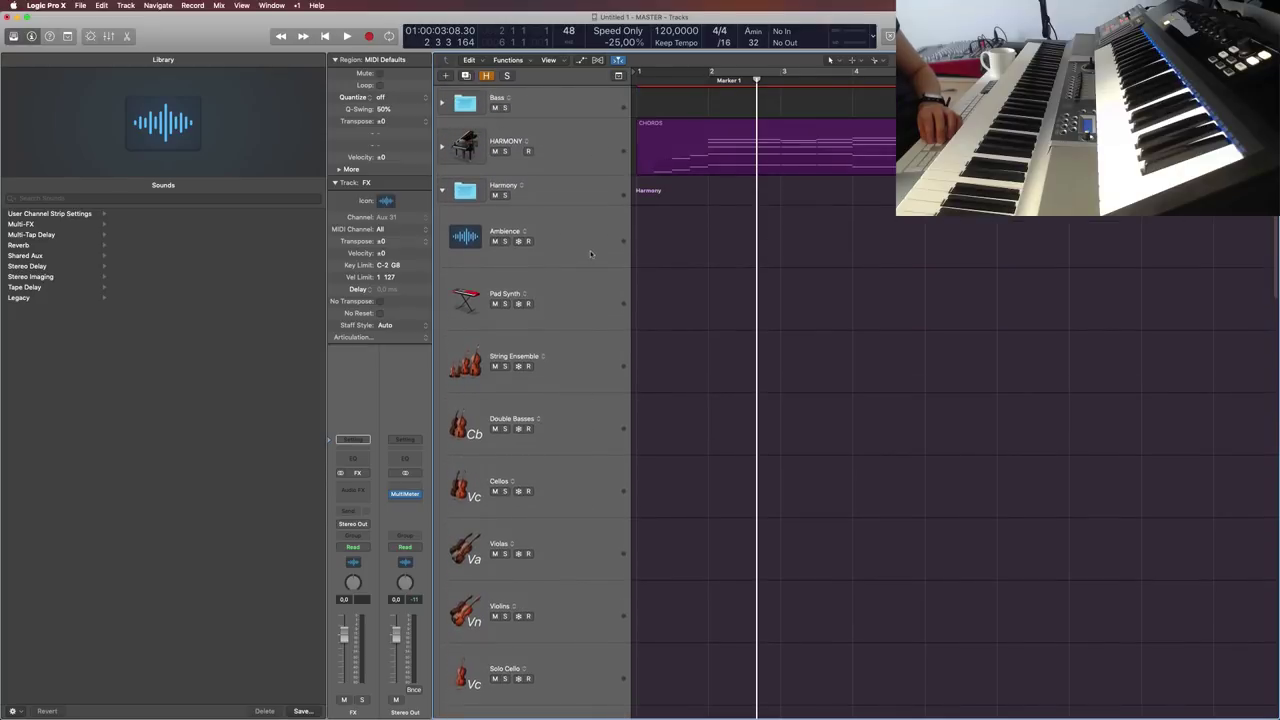
Step: Save the Ambience track's patch as "Ambience (empty)" in the 17) AMBIENCE instrument patch folder
left_click(582, 254)
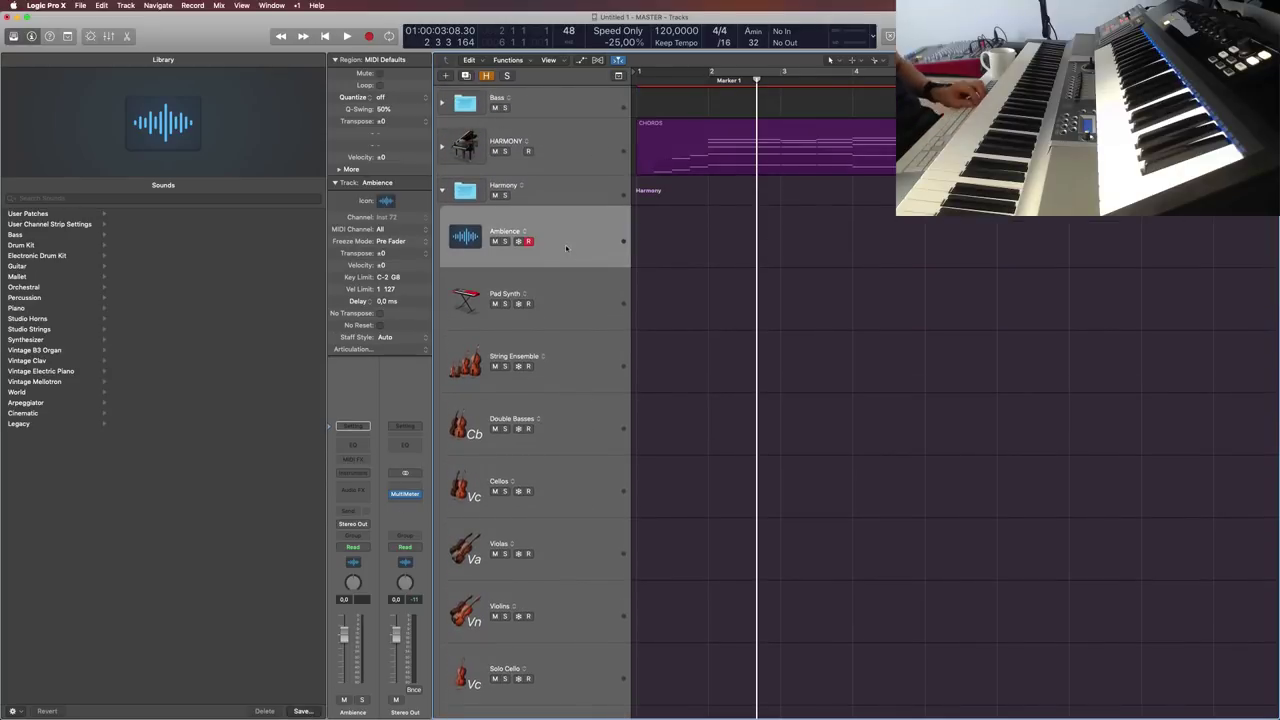
left_click(302, 711)
left_click(609, 126)
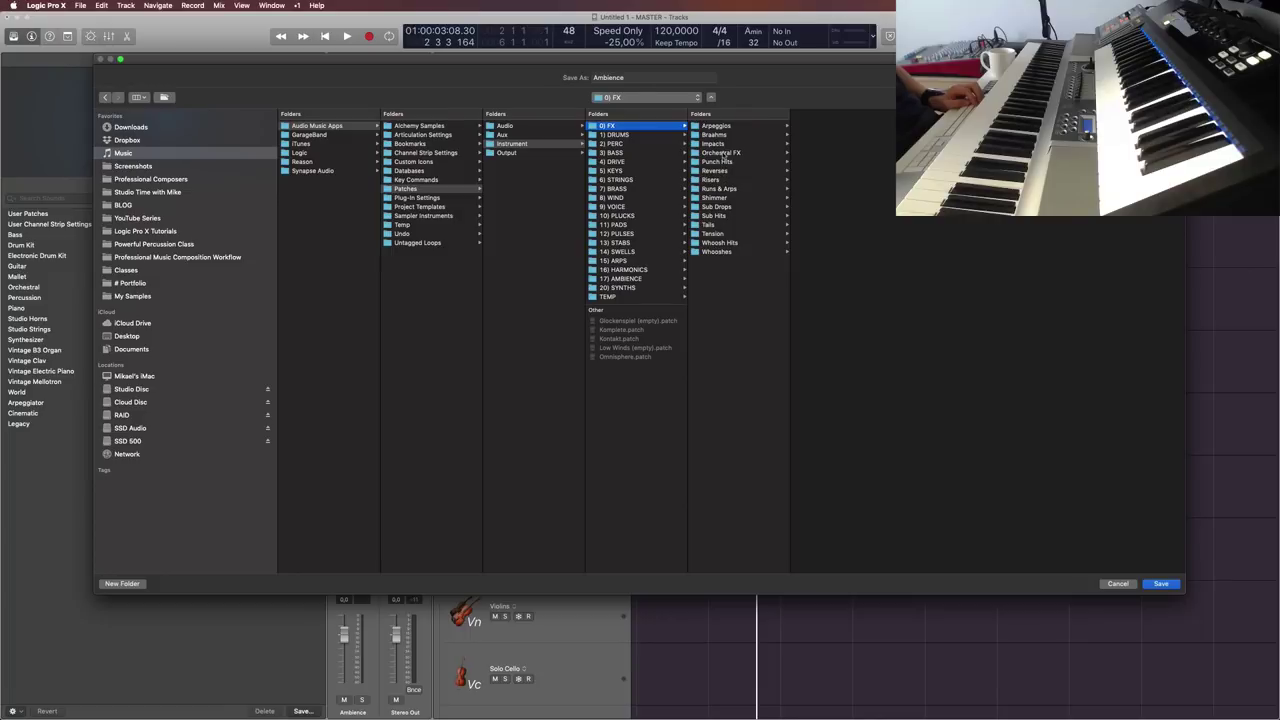
left_click(722, 153)
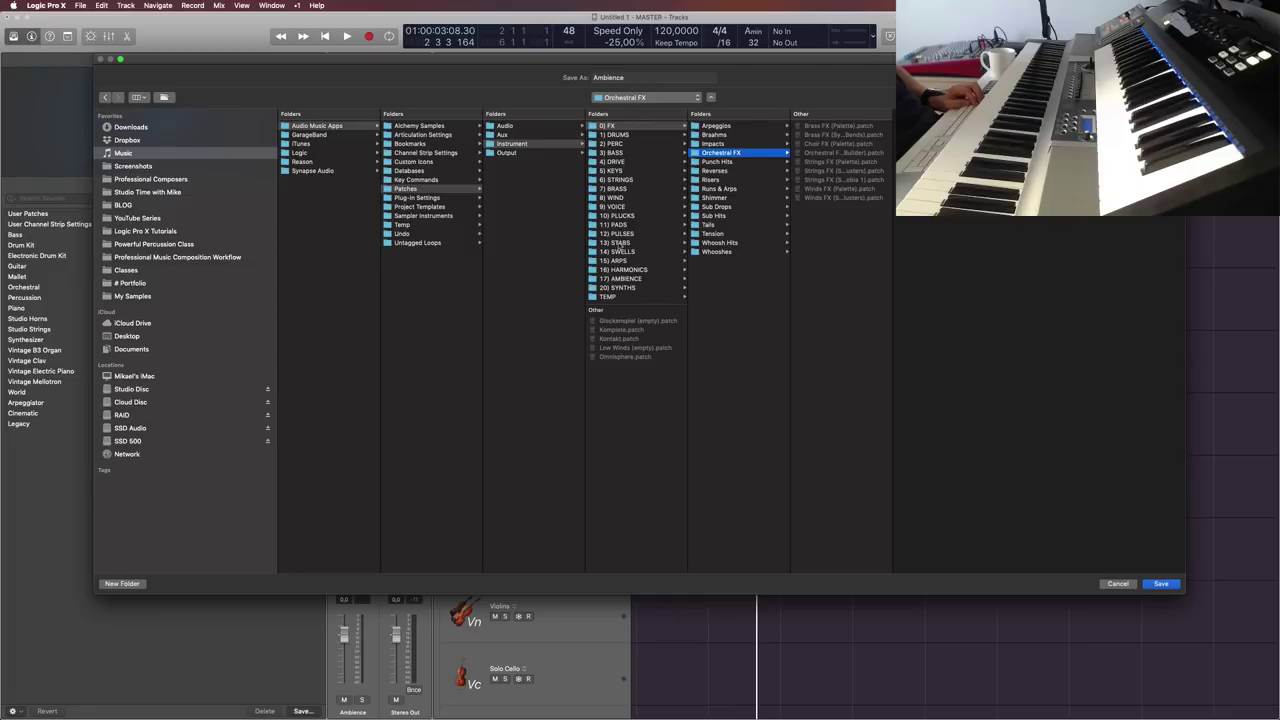
left_click(621, 226)
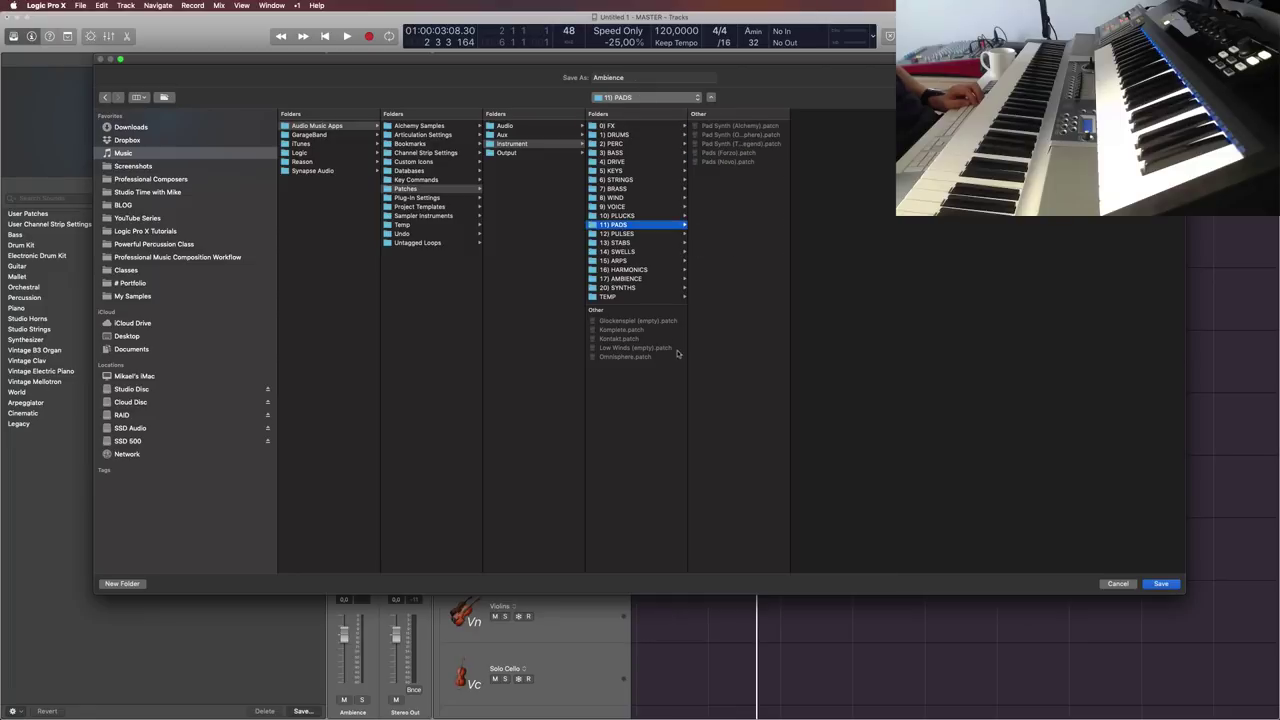
left_click(636, 280)
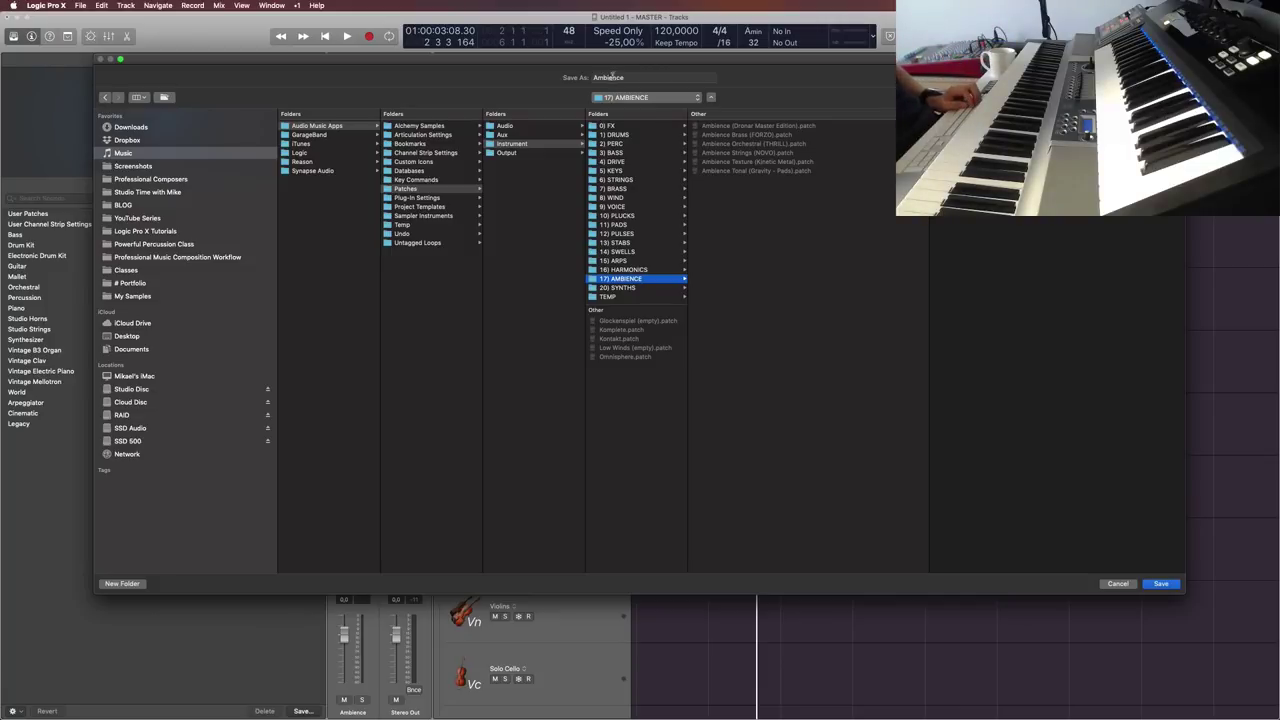
left_click(636, 77)
type("(empty)")
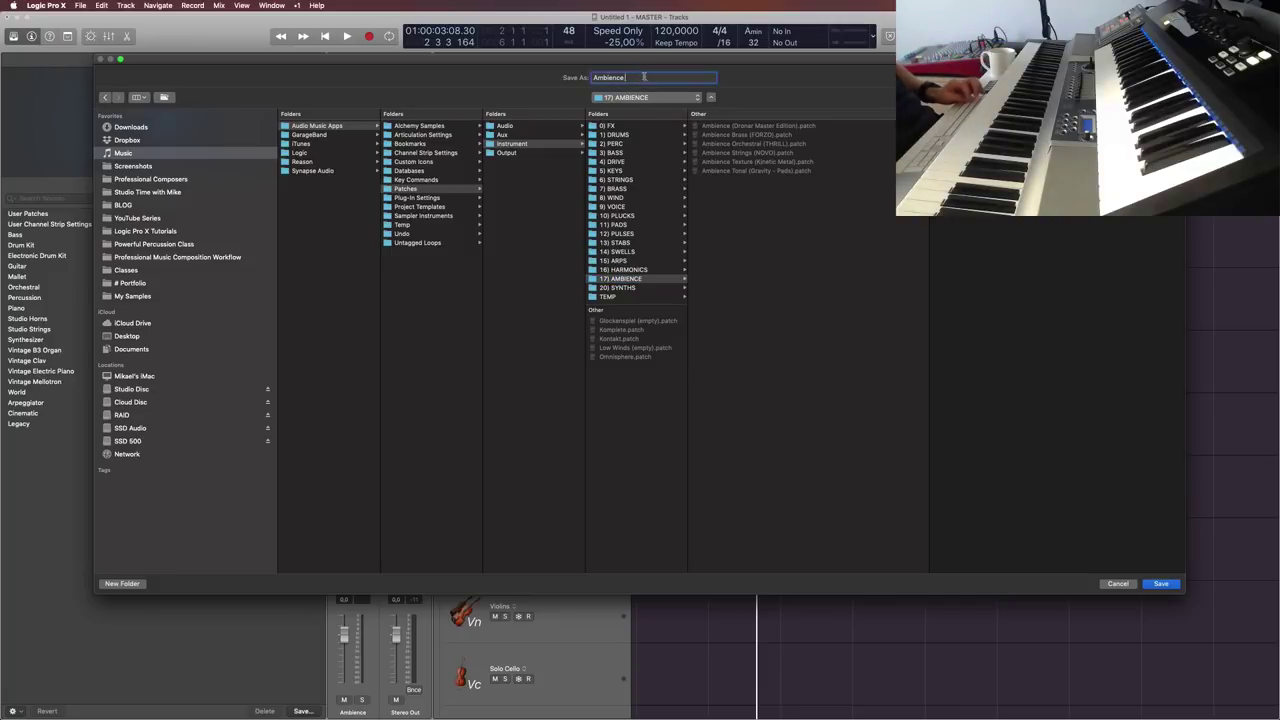
left_click(1162, 584)
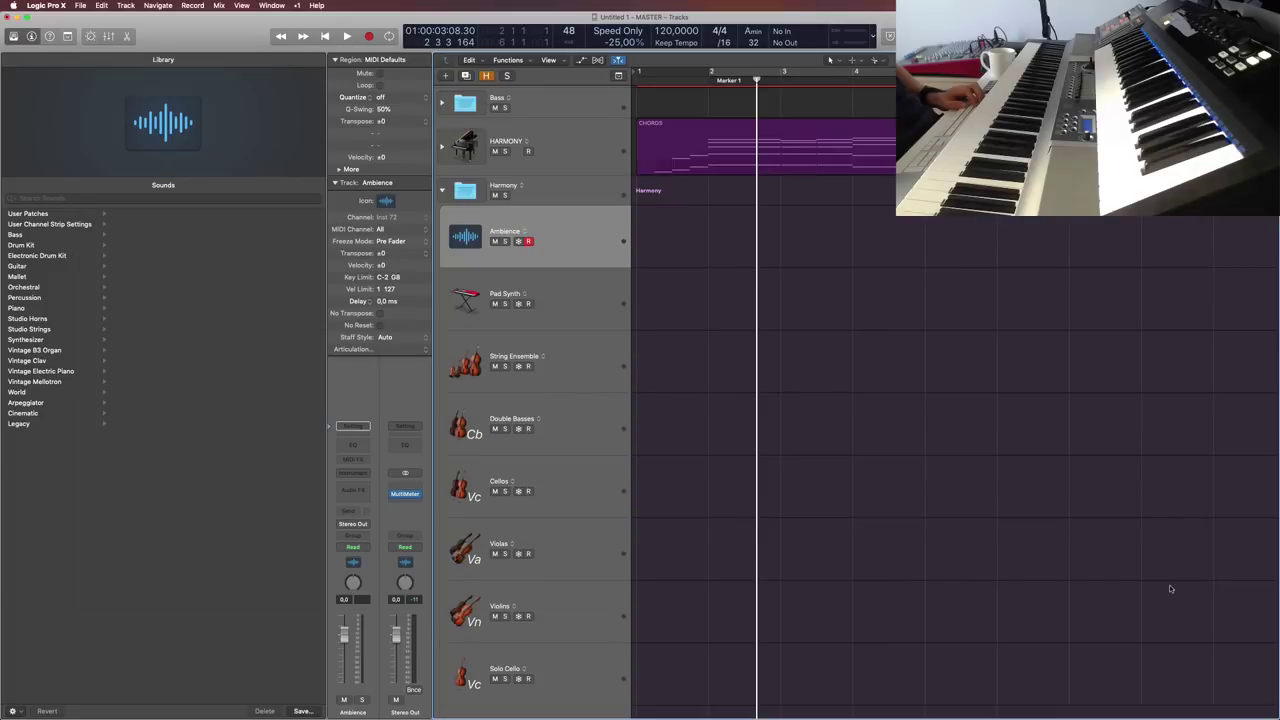
Step: Save the Pad Synth track's patch as "Pad Synth (empty)" in the 11) PADS instrument patch folder
key("Down")
left_click(304, 713)
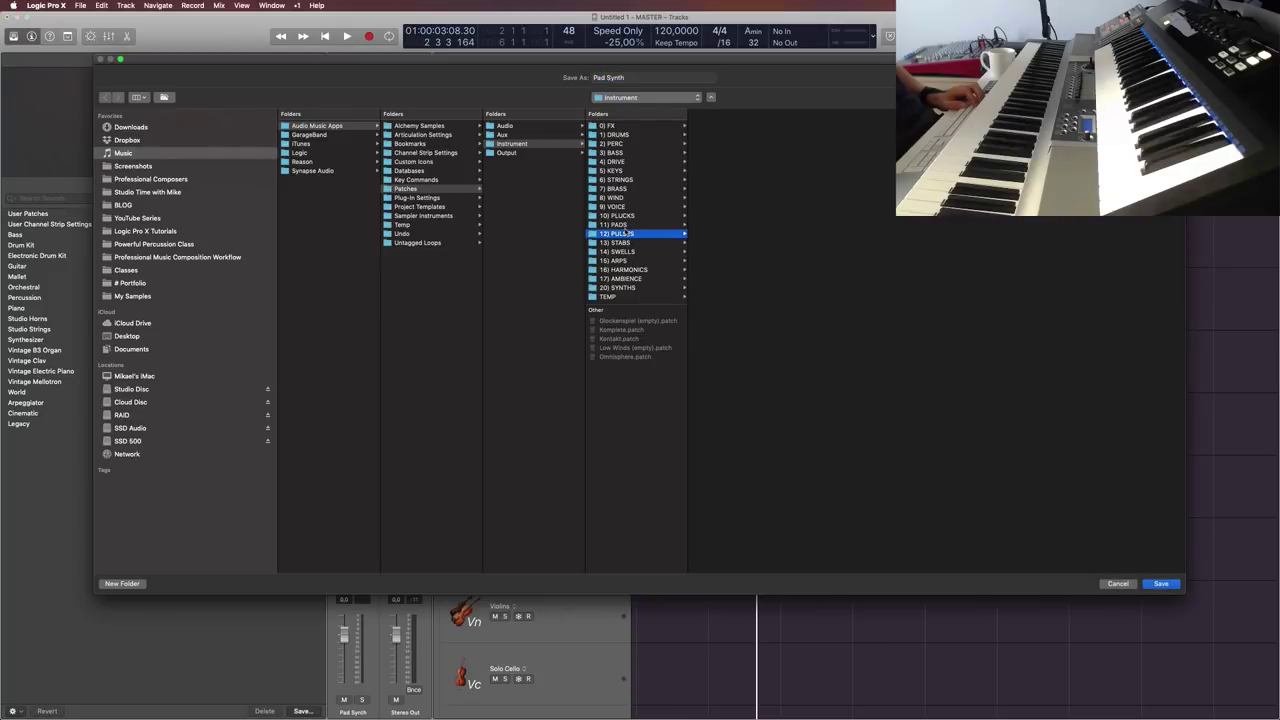
left_click(627, 225)
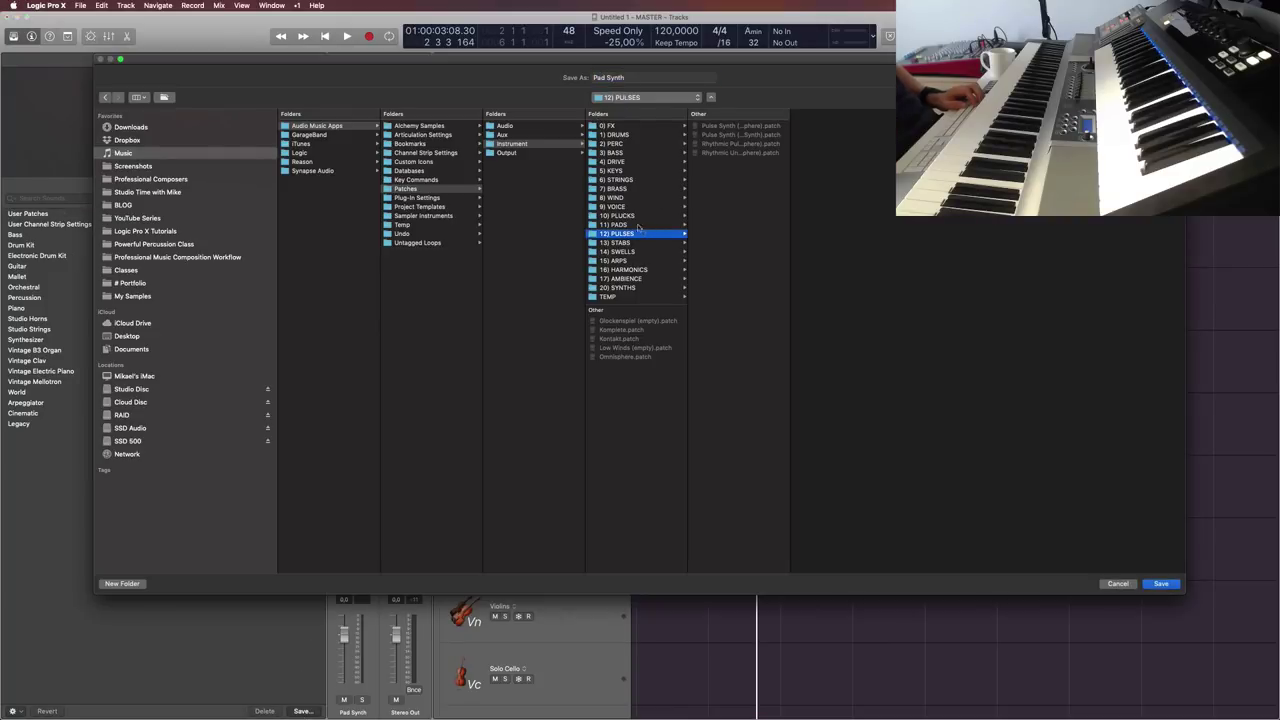
double_click(789, 196)
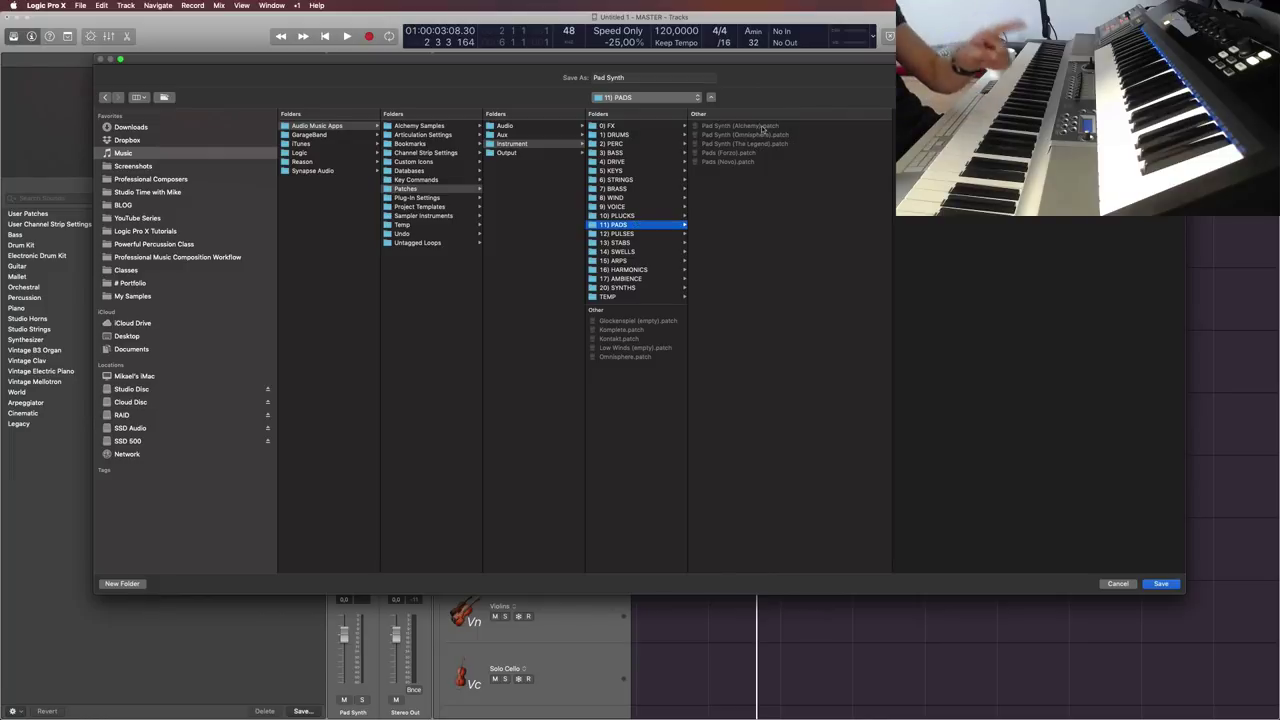
left_click(647, 78)
type("(empty)")
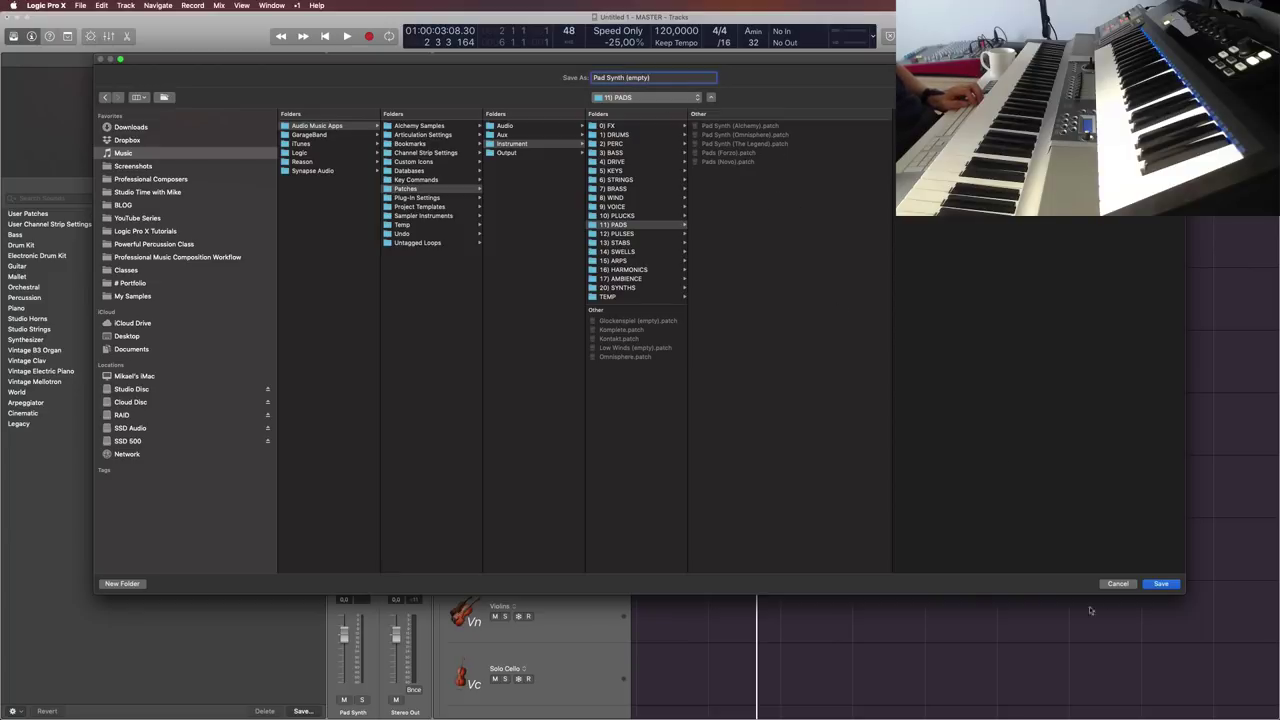
left_click(1168, 584)
left_click(1162, 584)
left_click(1162, 584)
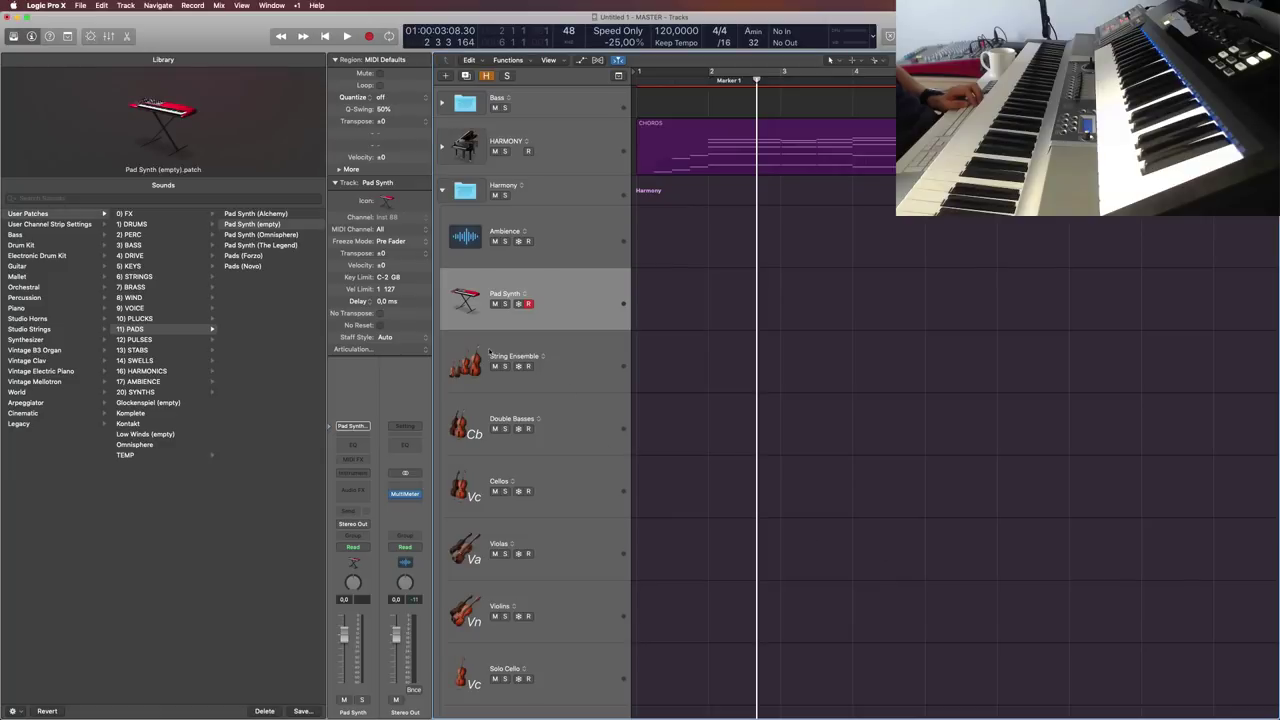
Step: Start saving the String Ensemble track's patch, choose the 6) STRINGS folder and widen its listing to show full patch names
left_click(586, 367)
left_click(303, 711)
left_click(617, 179)
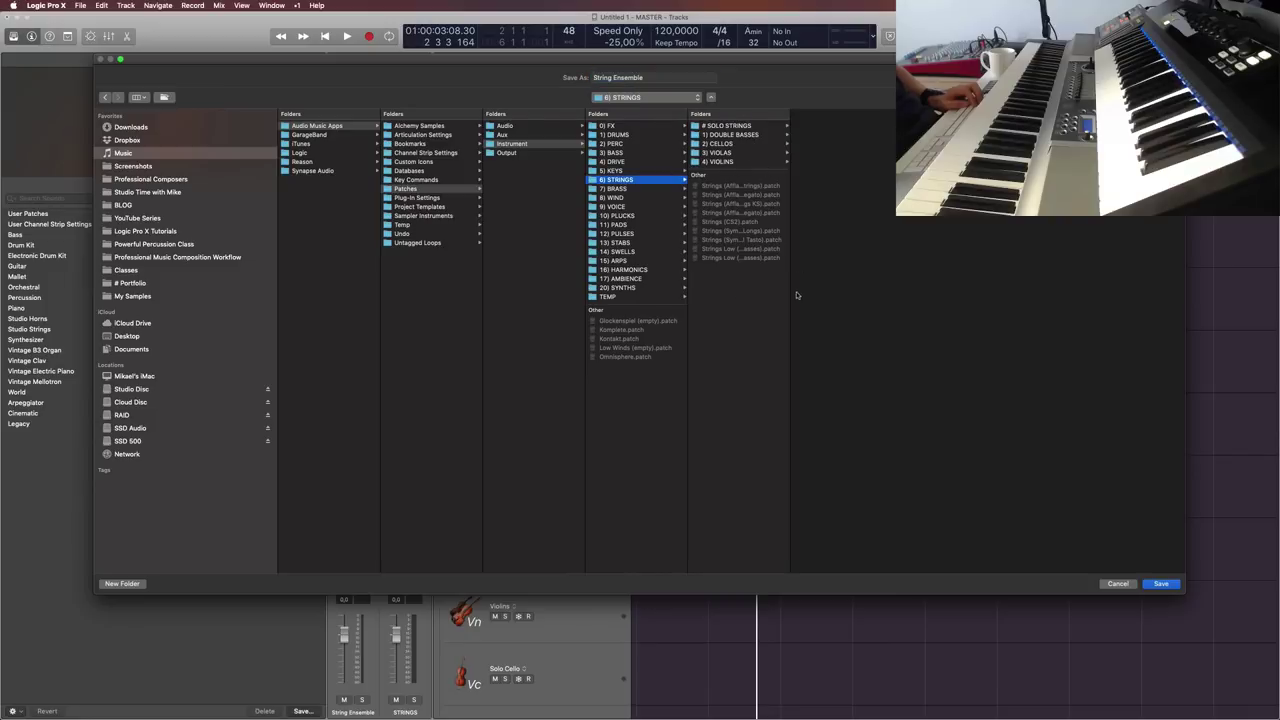
double_click(788, 291)
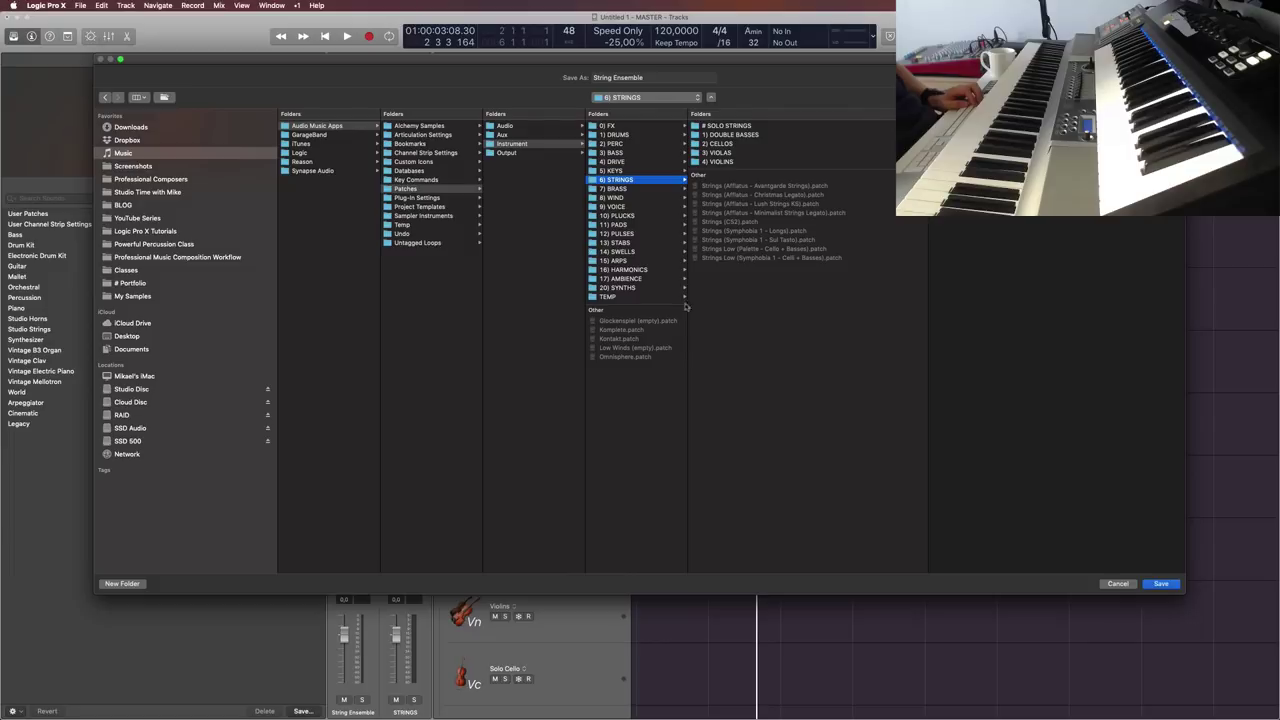
Step: Switch to Finder and open the 6) STRINGS folder under Music > Audio Music Apps > Patches > Instrument
left_click(64, 692)
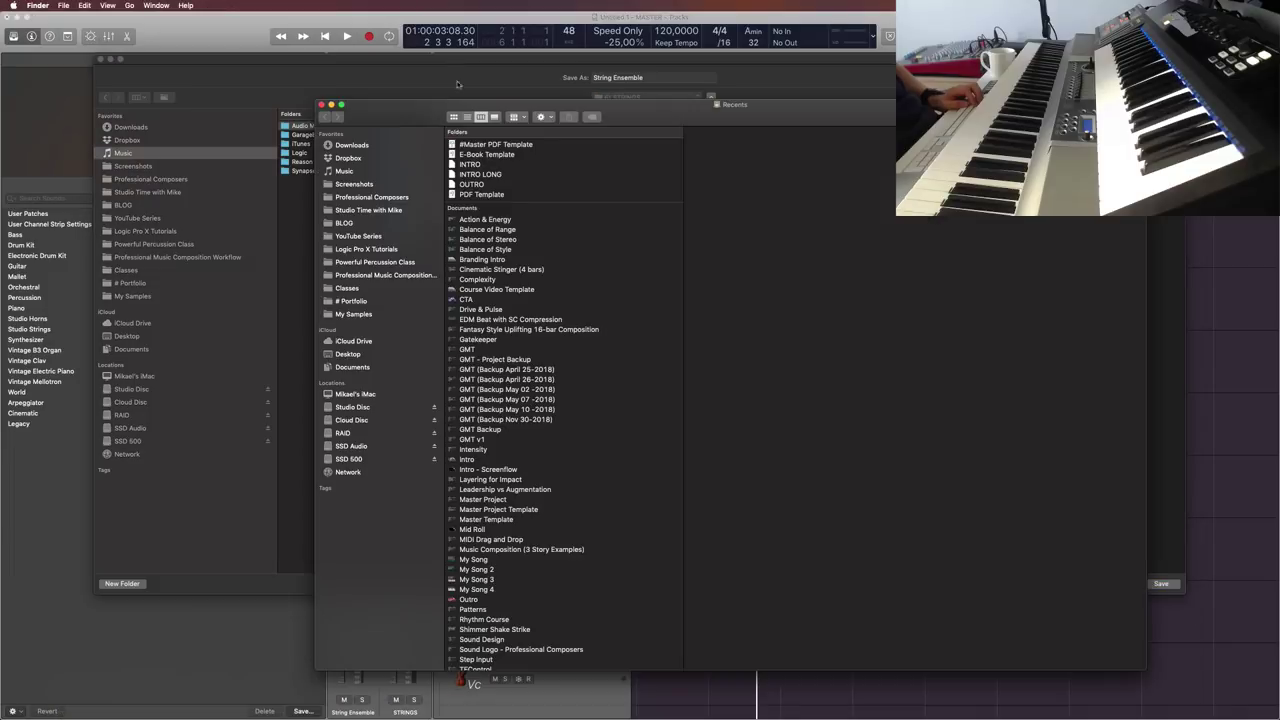
left_click(358, 171)
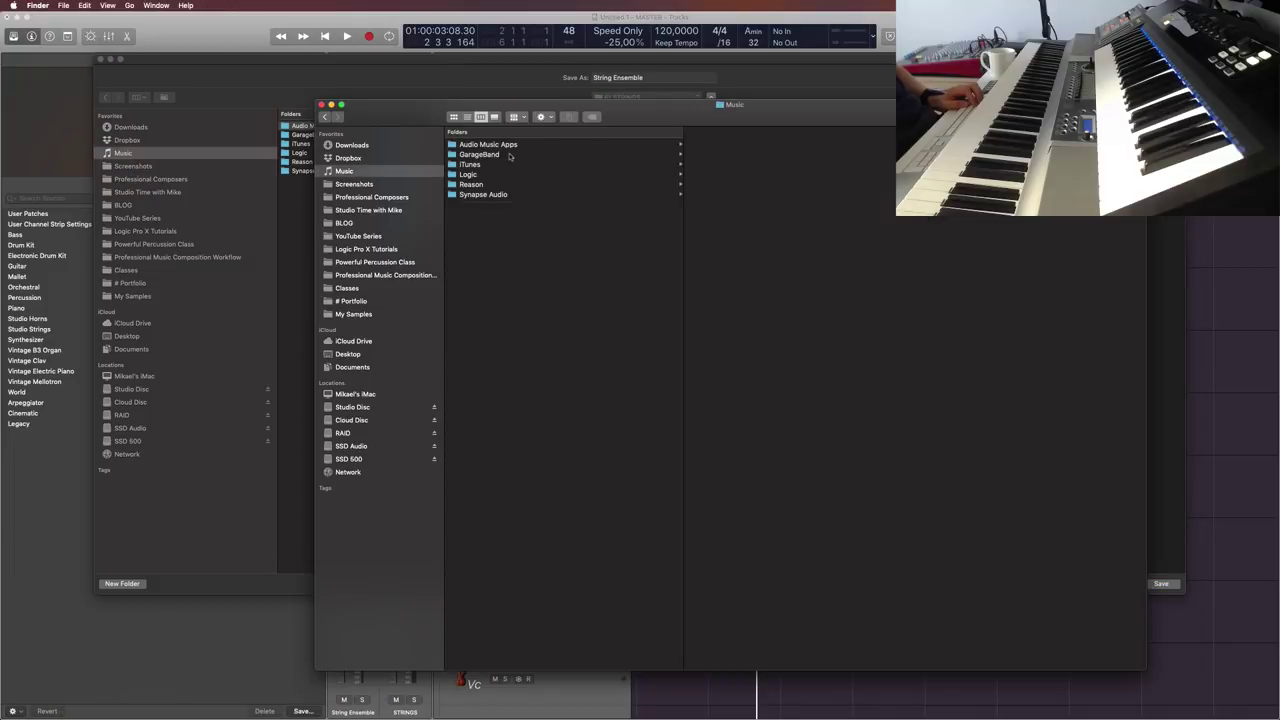
left_click(487, 146)
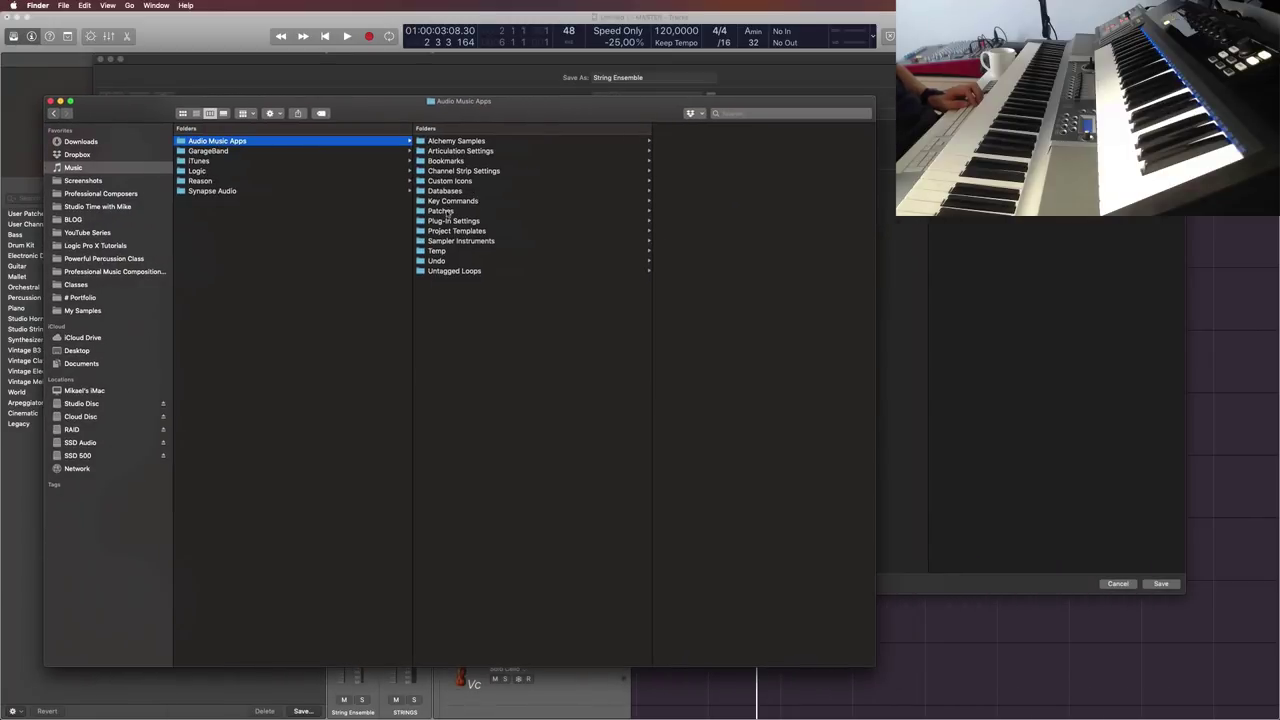
left_click(448, 212)
left_click(676, 161)
left_click(670, 201)
Step: Create a folder named "0) ENSEMBLES" inside 6) STRINGS and move the loose string patches into it
right_click(682, 365)
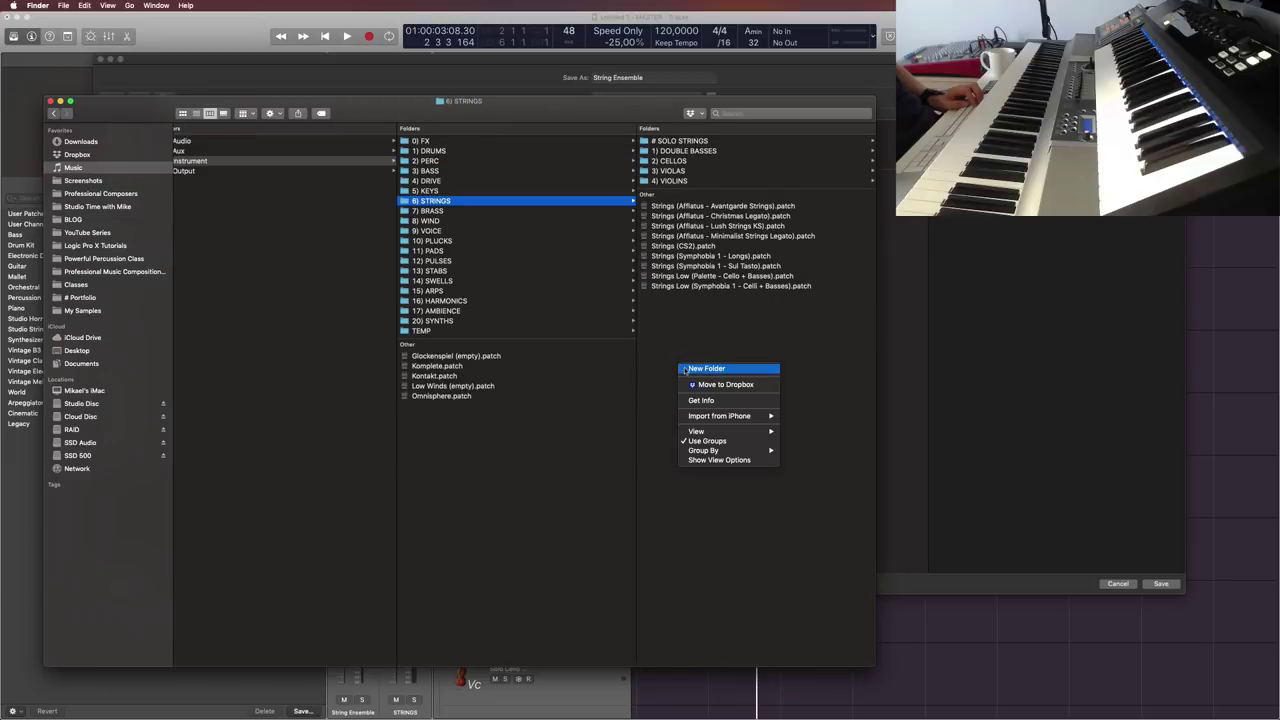
left_click(705, 369)
type("Ense")
key("BackSpace")
key("BackSpace")
key("BackSpace")
key("BackSpace")
type("0) Ens")
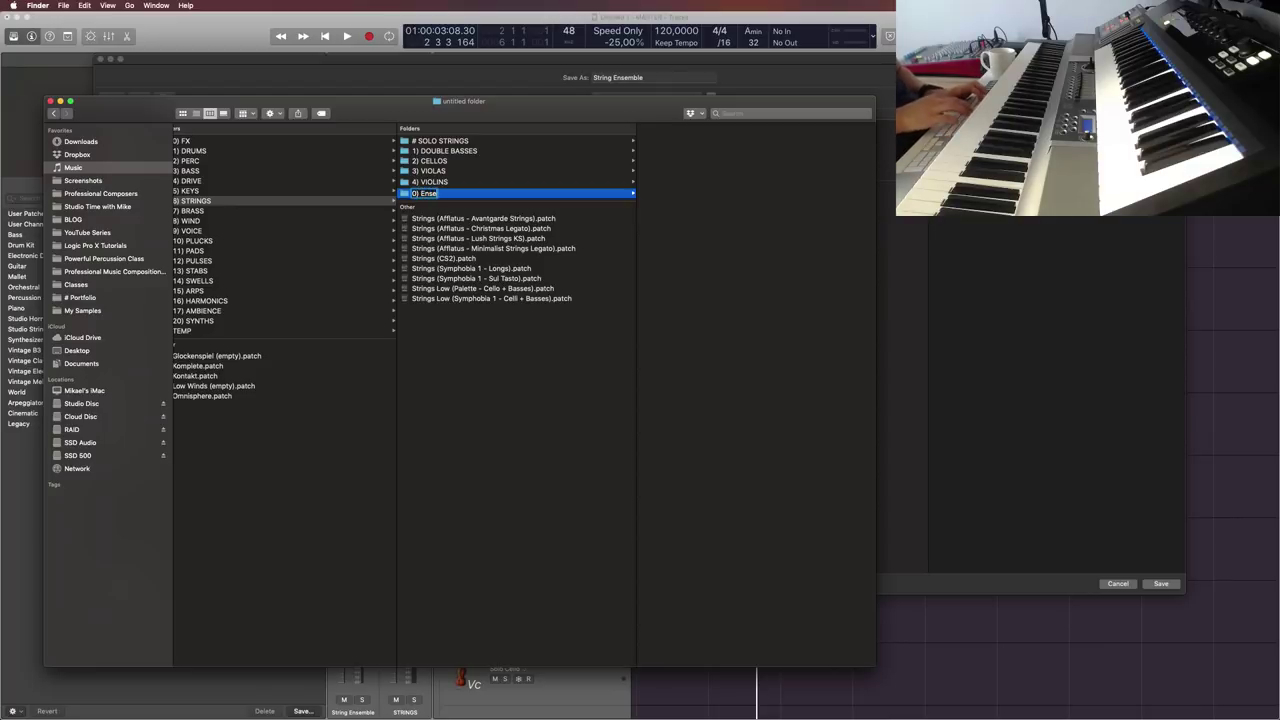
key("BackSpace")
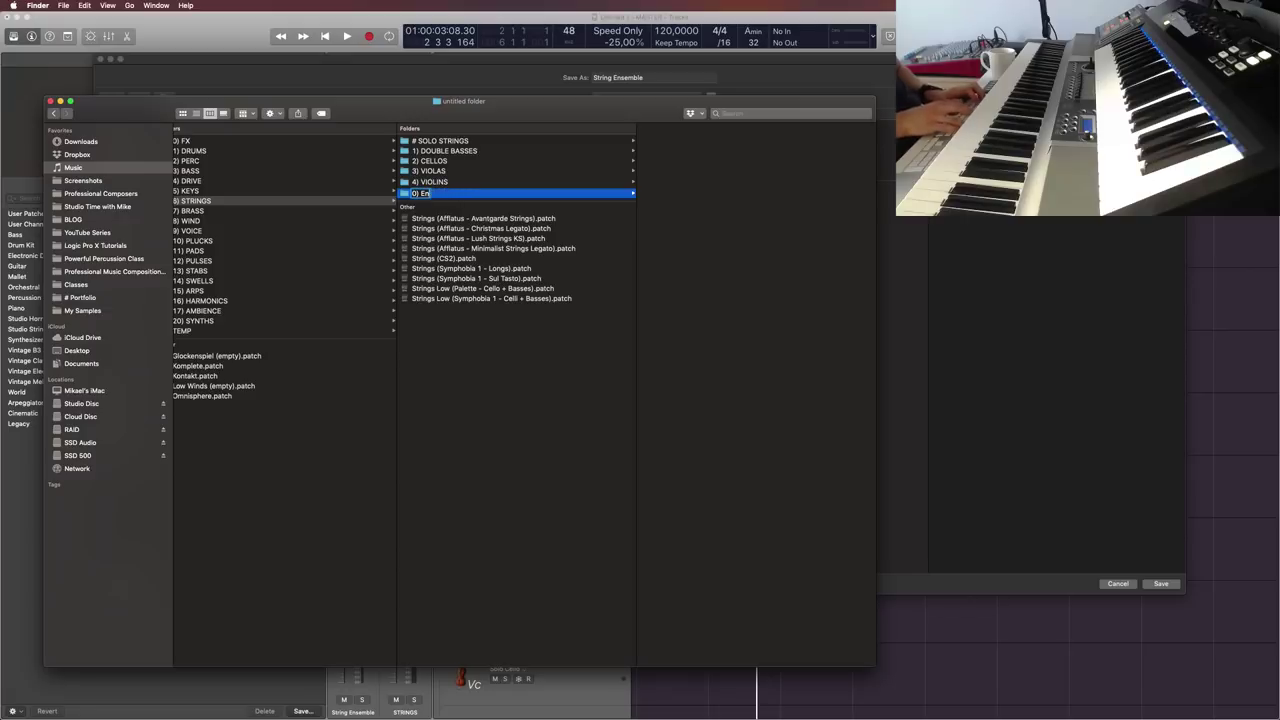
key("BackSpace")
type("NSEMBLES")
key("Return")
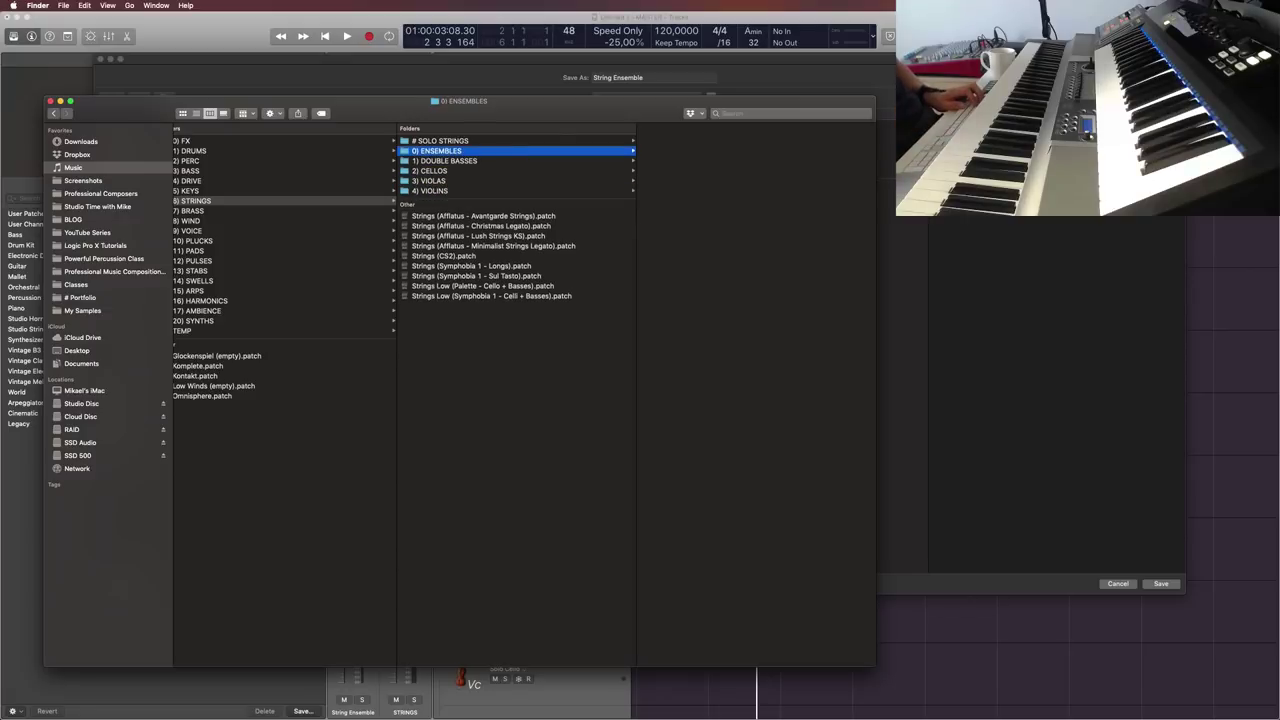
left_click_drag(465, 328, 440, 155)
Step: Create a folder named "0) ENSEMBLES" inside 7) BRASS and move the loose brass patches into it
left_click(245, 211)
right_click(487, 300)
left_click(508, 300)
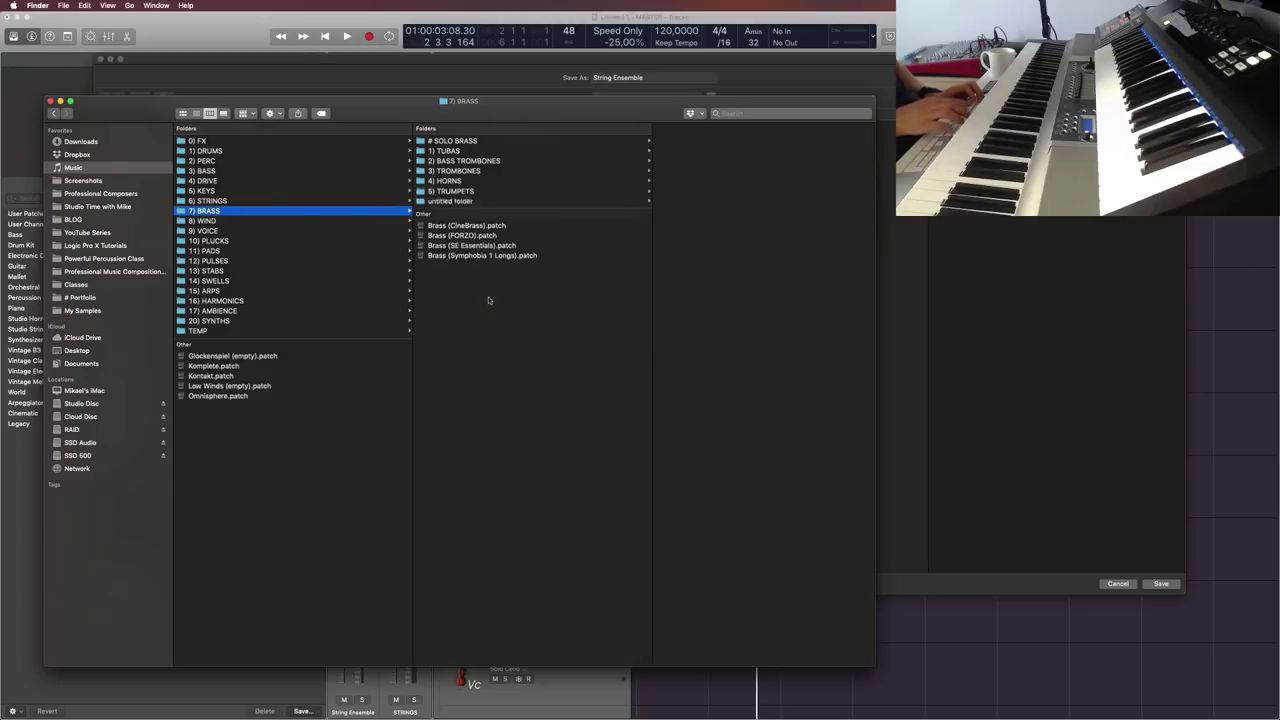
type("0) ENSEMBLES")
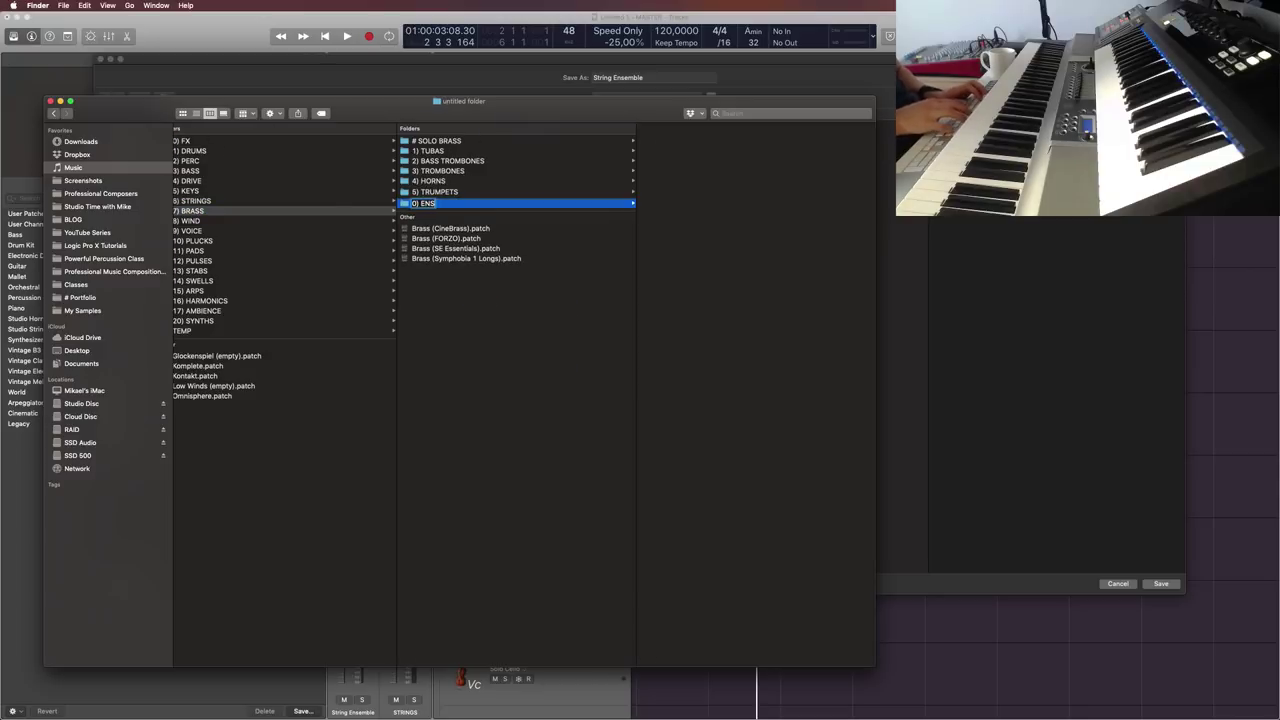
key("Return")
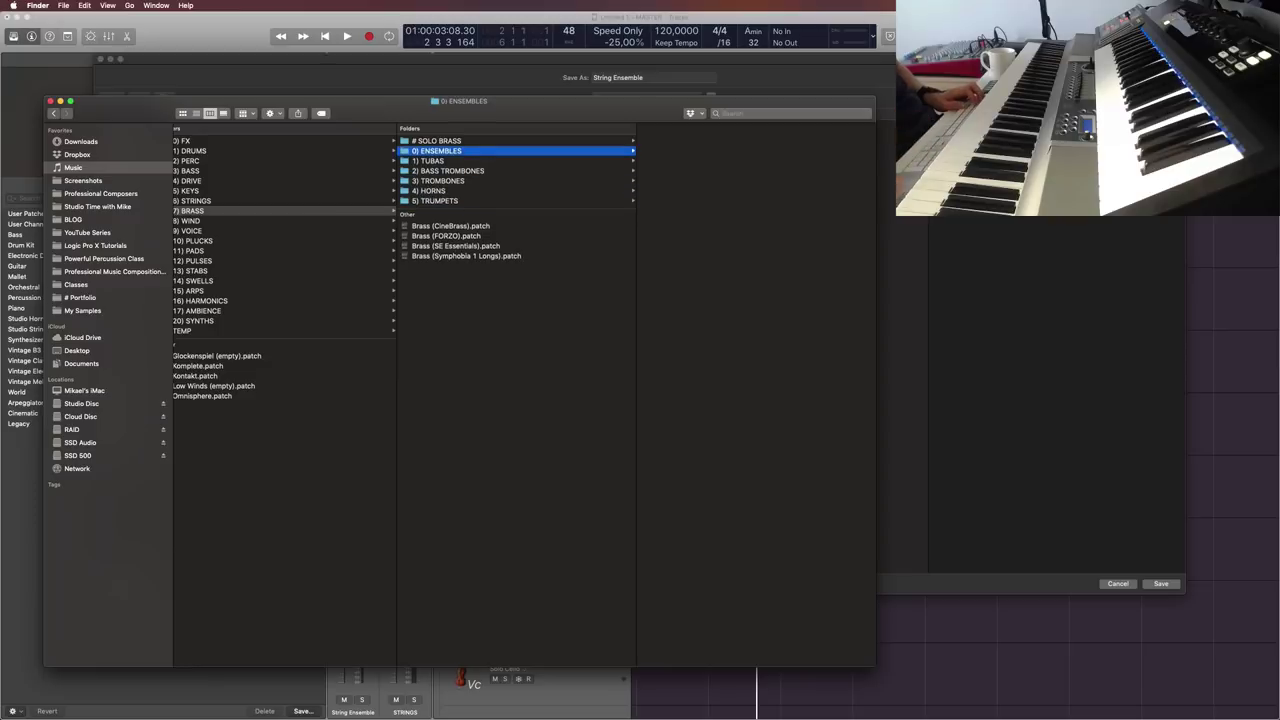
left_click(523, 357)
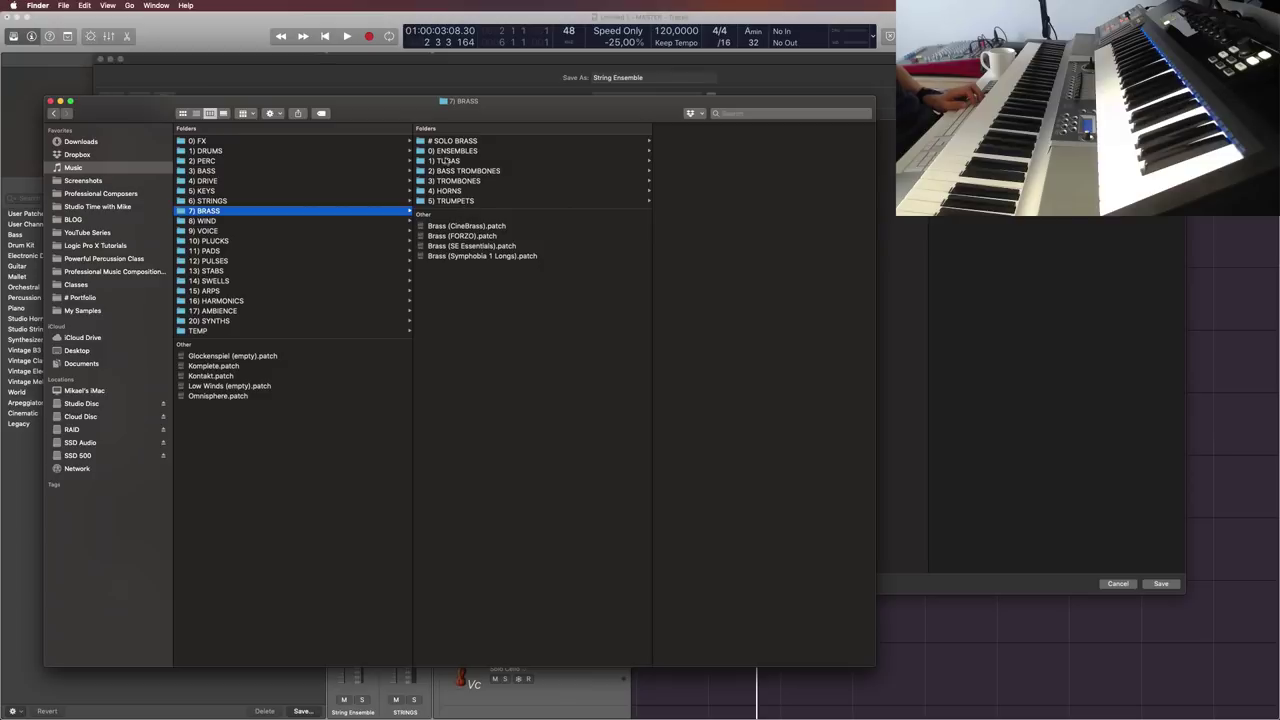
left_click_drag(506, 333, 452, 157)
Step: Create a folder named "0) Ensembles" inside the 8) WIND folder
left_click(254, 220)
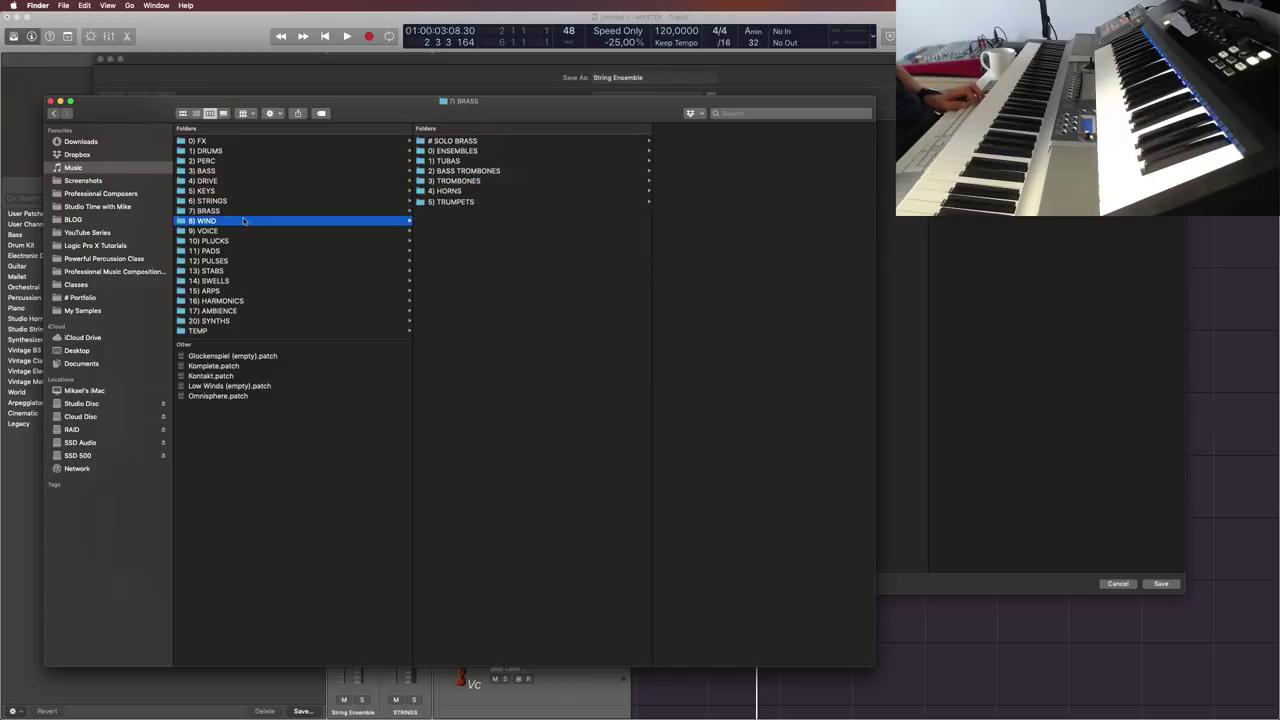
right_click(484, 314)
left_click(494, 316)
type("0) EN")
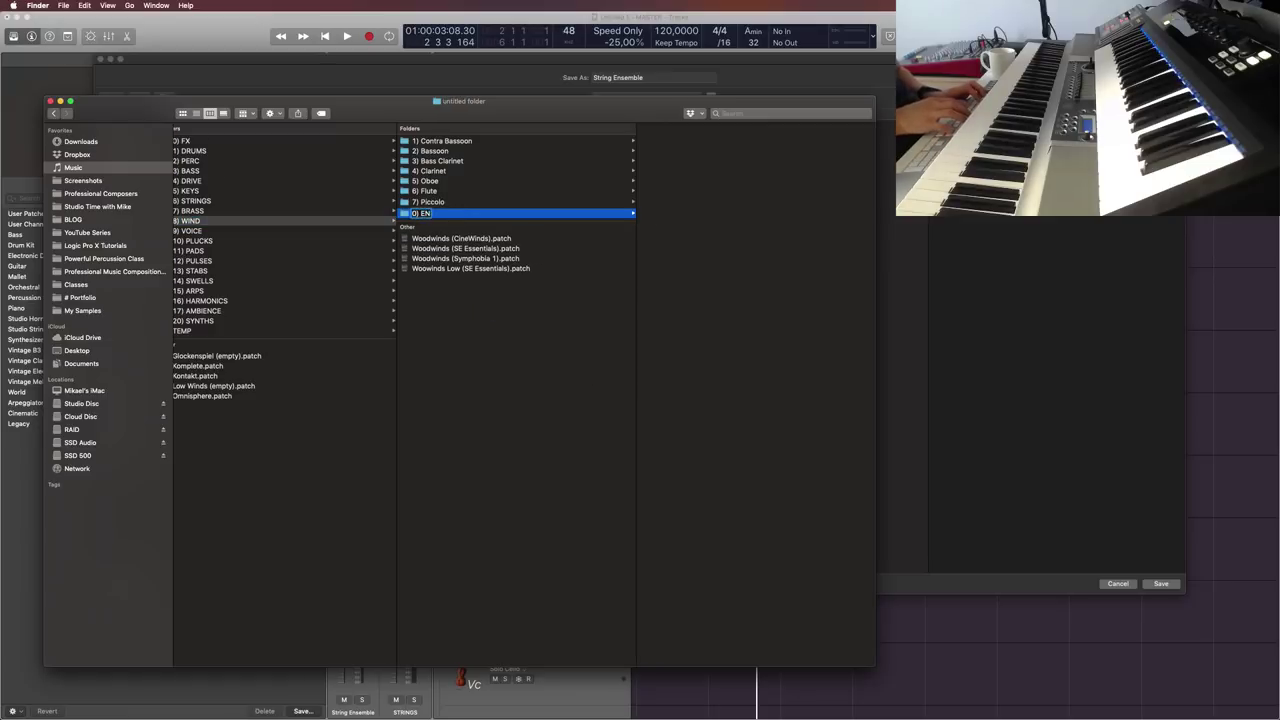
key("BackSpace")
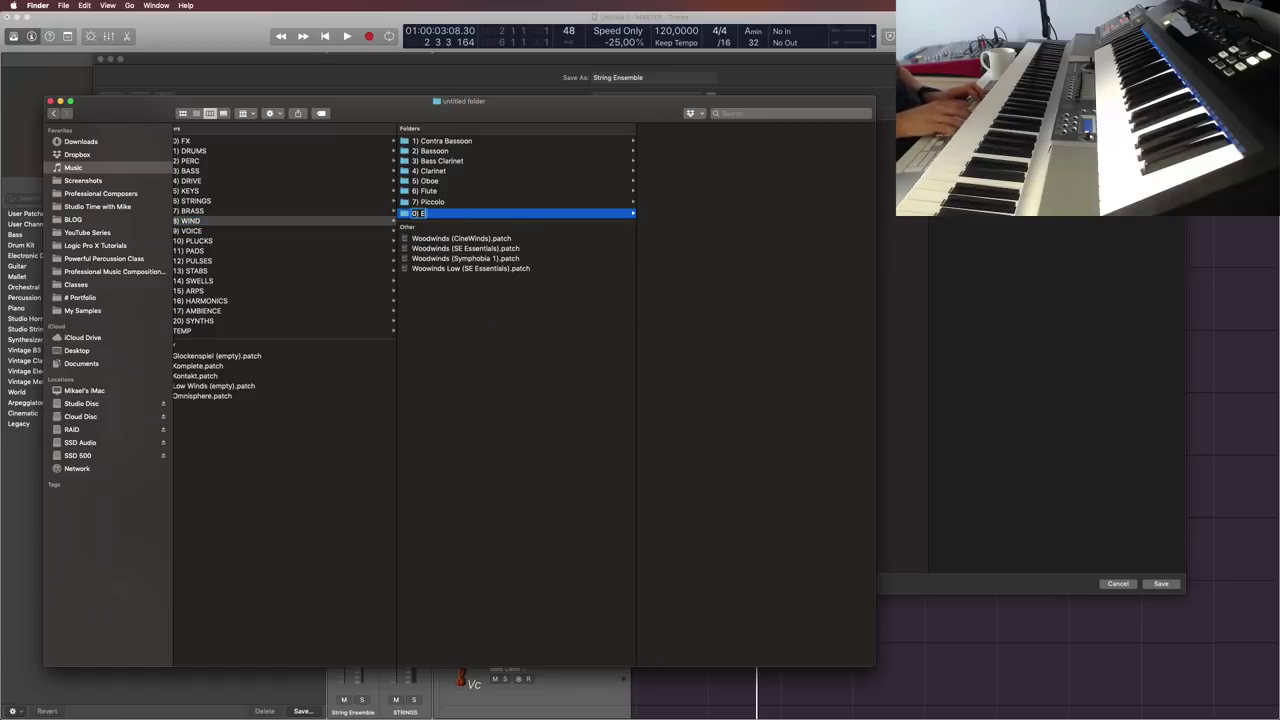
type("nsembles")
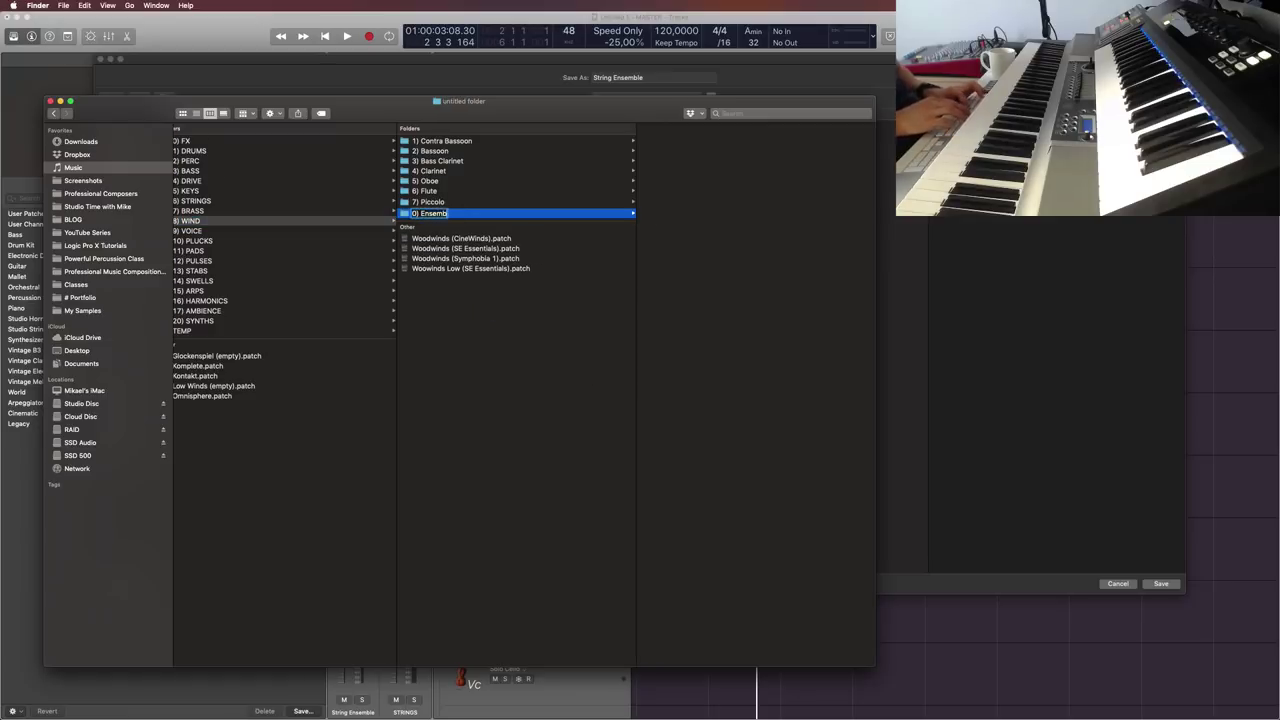
key("Return")
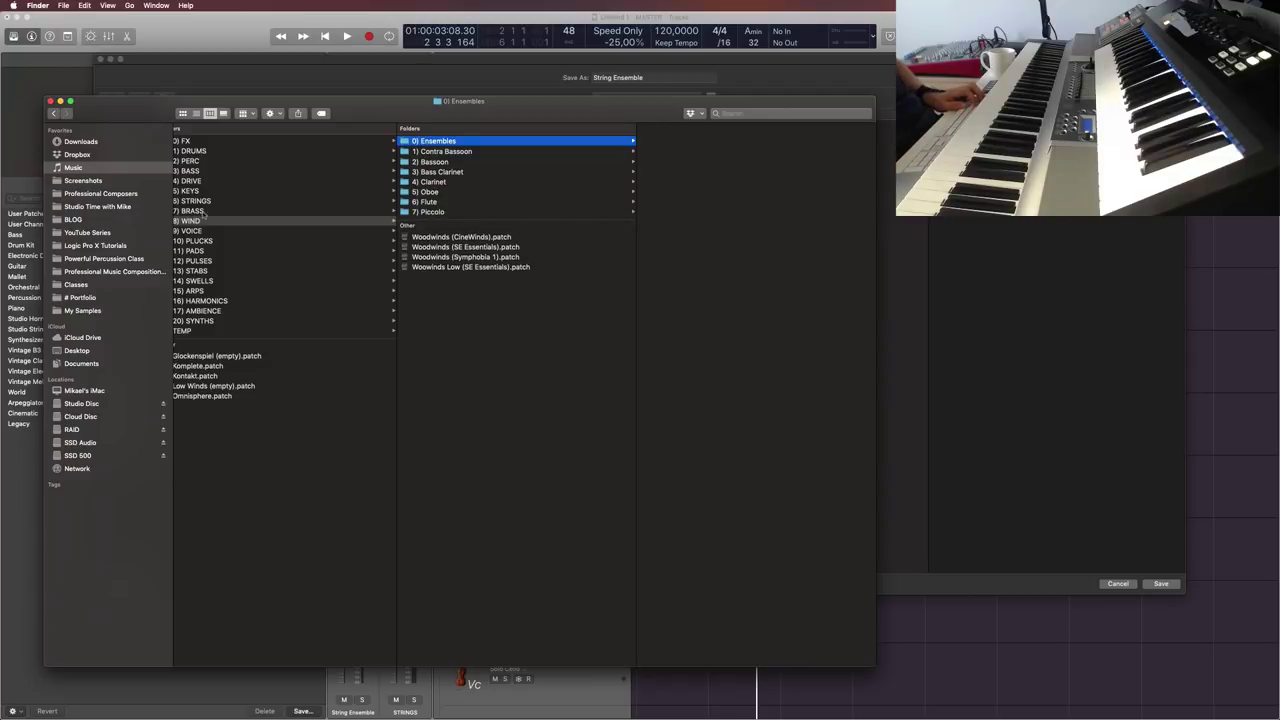
Step: Look through the BRASS, STRINGS, KEYS, DRIVE and PERC patch folders to compare how their contents are organized
left_click(203, 212)
left_click(204, 201)
left_click(207, 191)
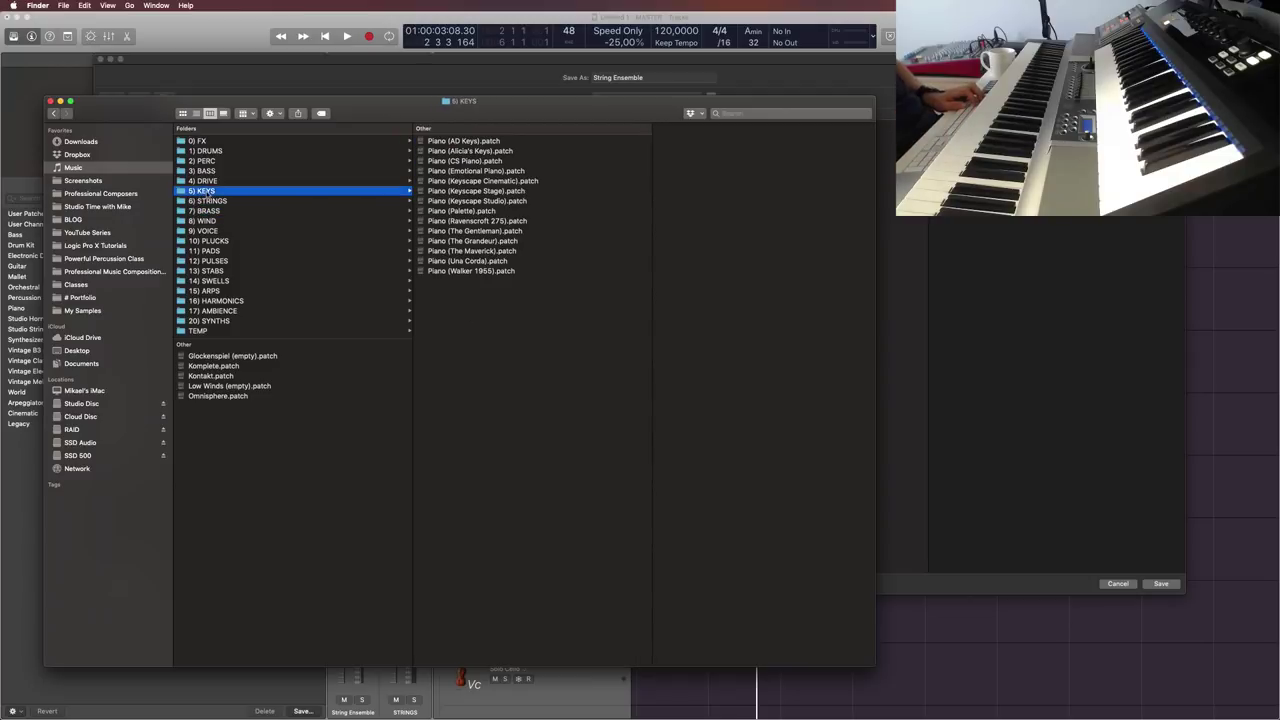
left_click(206, 181)
left_click(215, 161)
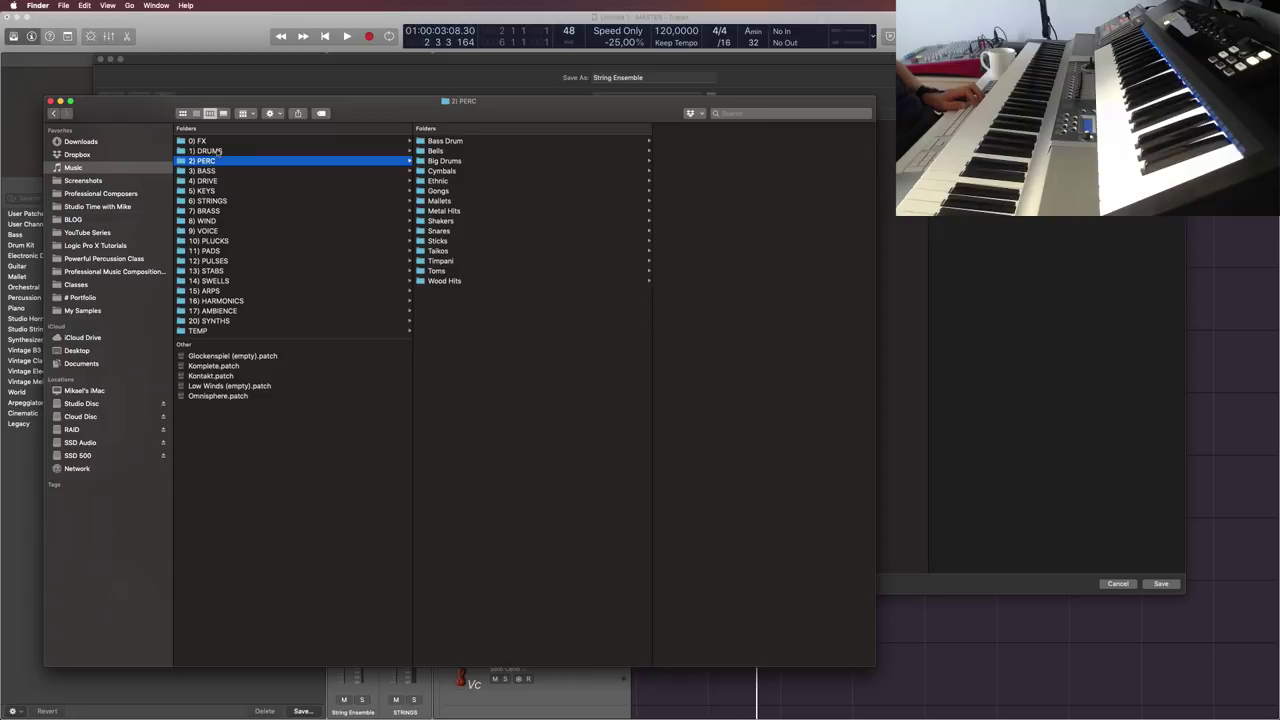
left_click(216, 212)
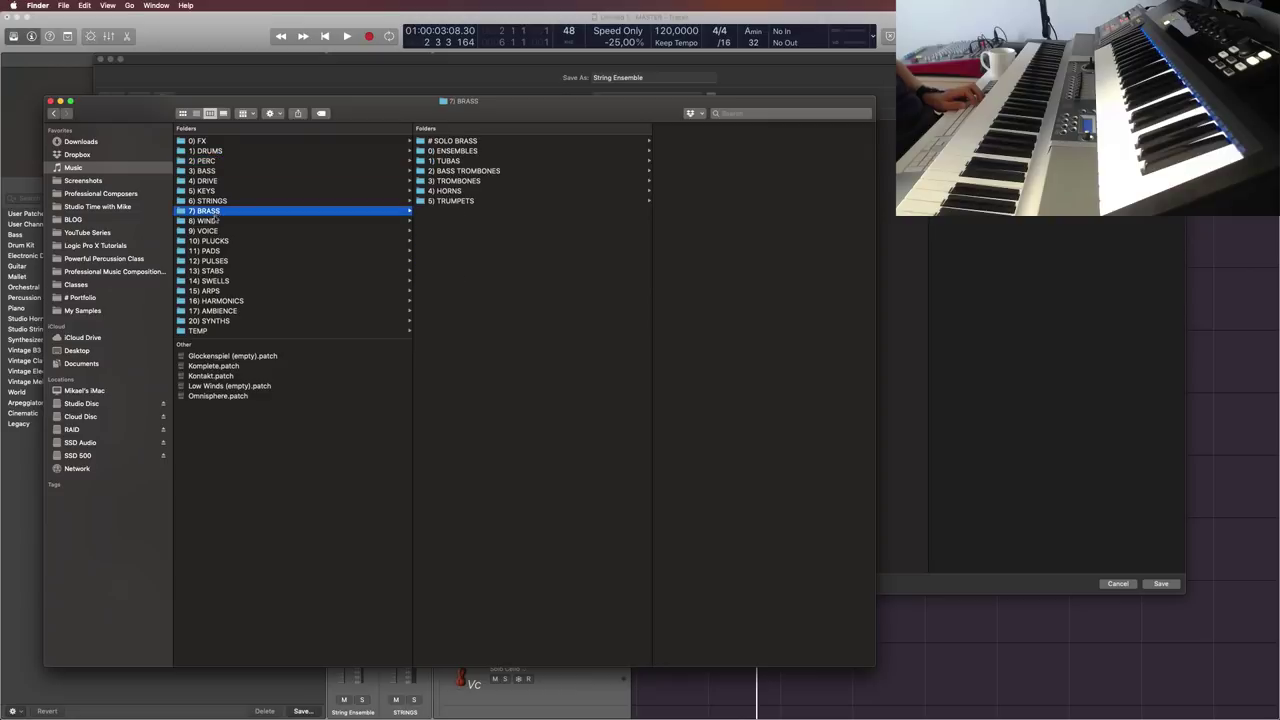
Step: Move the loose woodwind patches in 8) WIND into its 0) Ensembles folder, and open the 9) VOICE folder
left_click(215, 220)
left_click(464, 142)
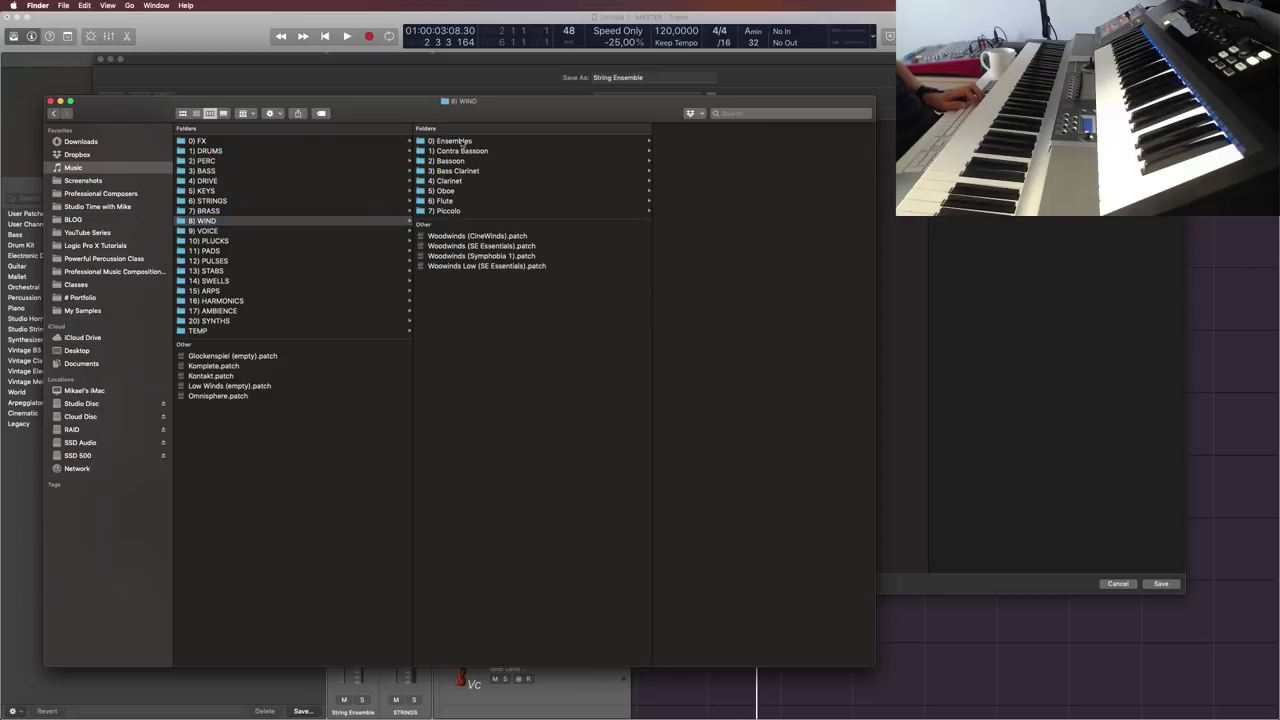
left_click(483, 346)
left_click_drag(483, 346, 450, 141)
left_click(224, 232)
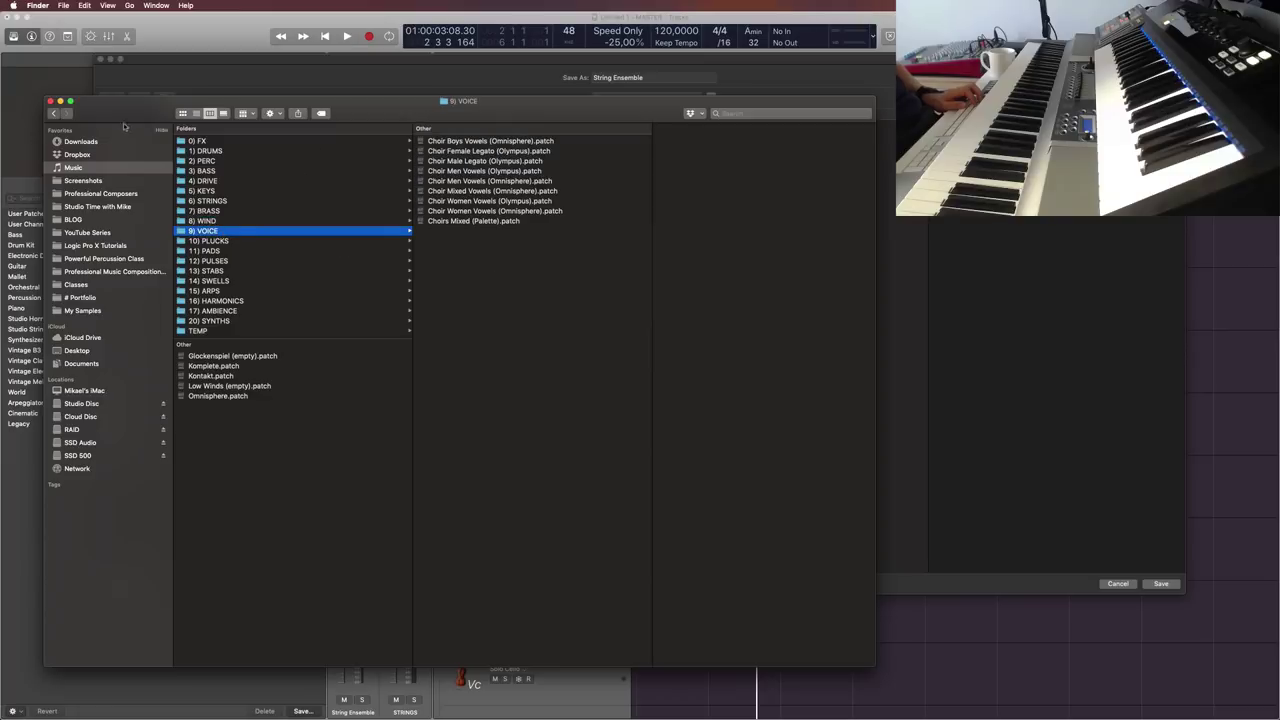
Step: Close the Finder window and save the String Ensemble track as the patch "String Ensemble (empty)" in 6) STRINGS > 0) ENSEMBLES
left_click(50, 101)
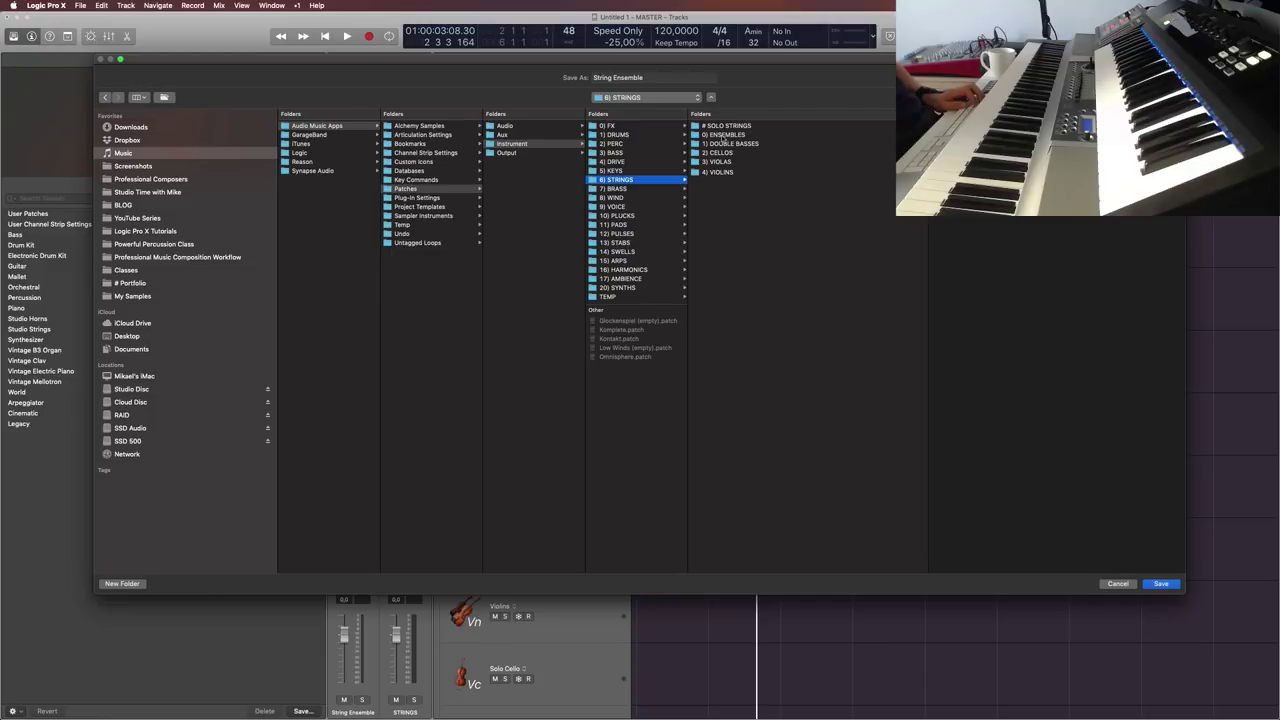
left_click(723, 135)
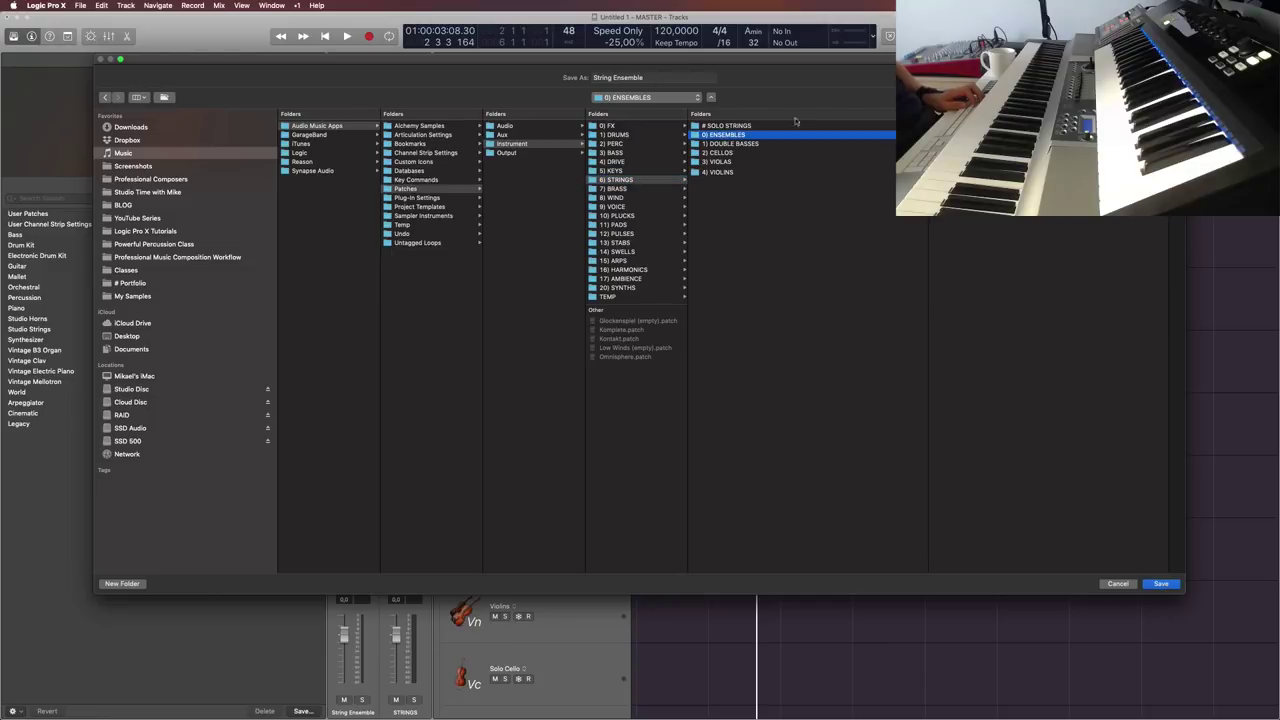
left_click(686, 77)
type("(empty)")
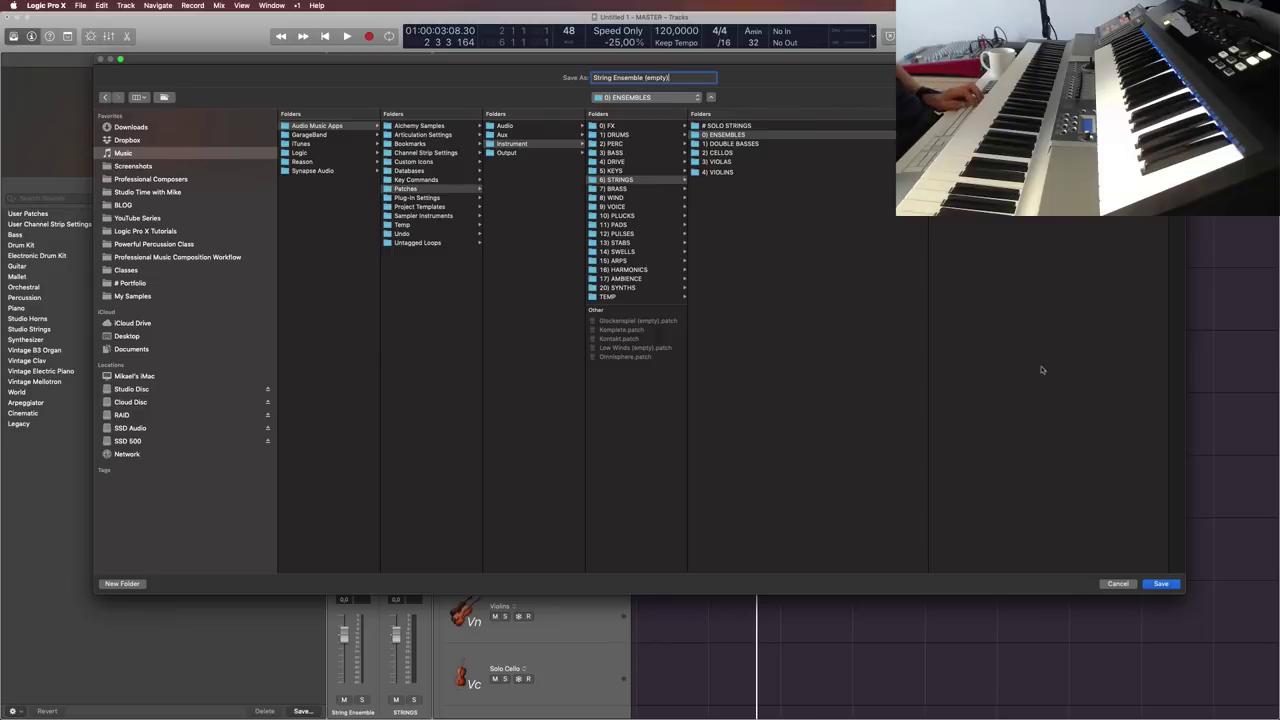
left_click(1160, 583)
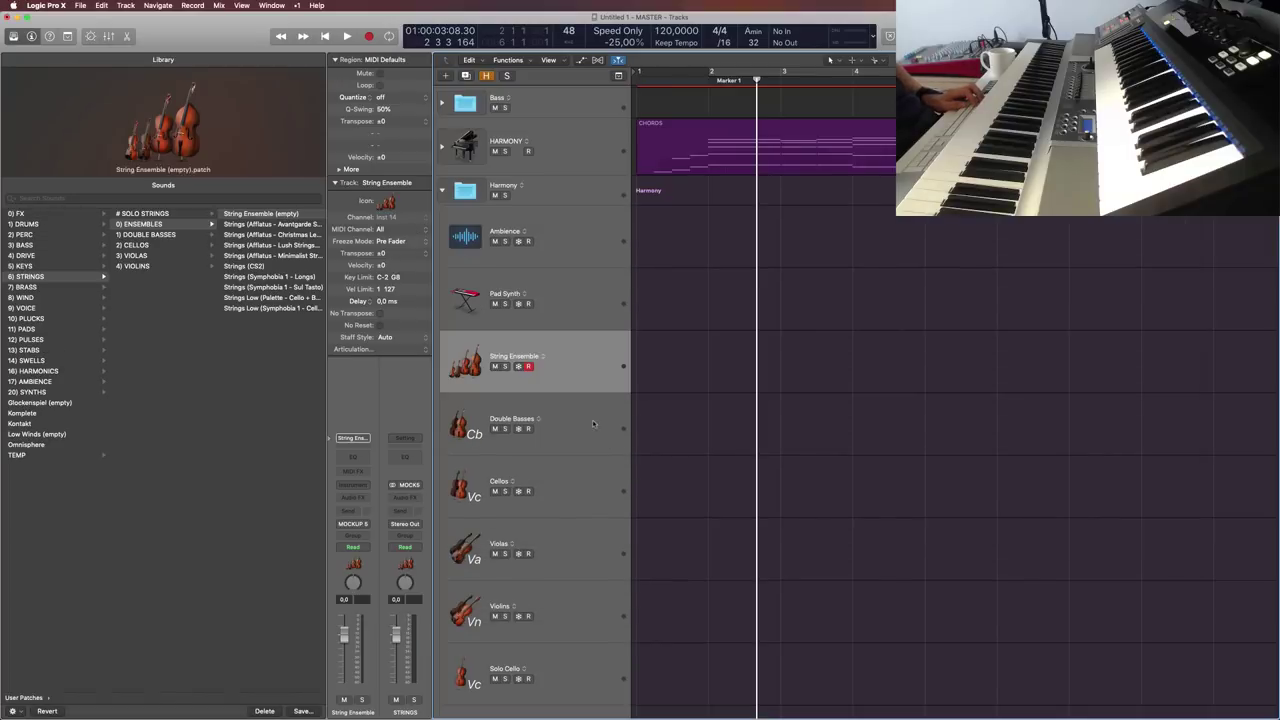
Step: Save the Double Basses track as the patch "Double Basses (empty)" in 6) STRINGS > 1) DOUBLE BASSES
key("Down")
left_click(302, 711)
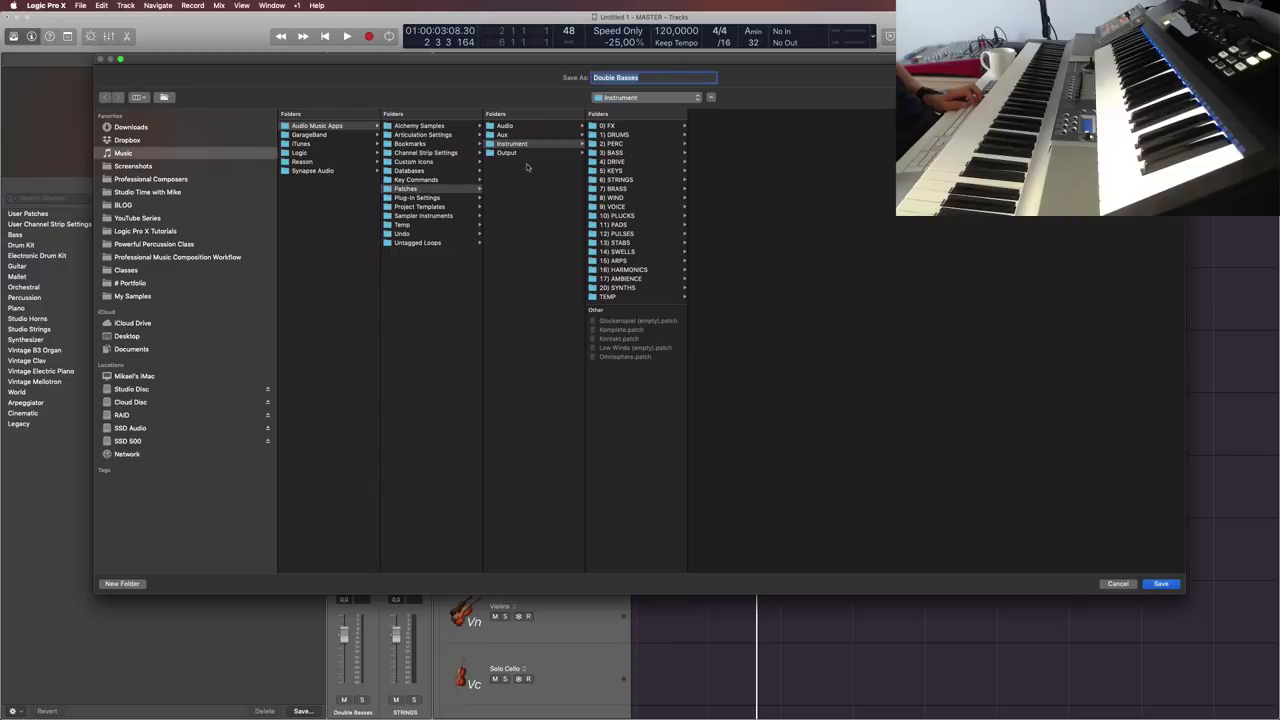
left_click(620, 179)
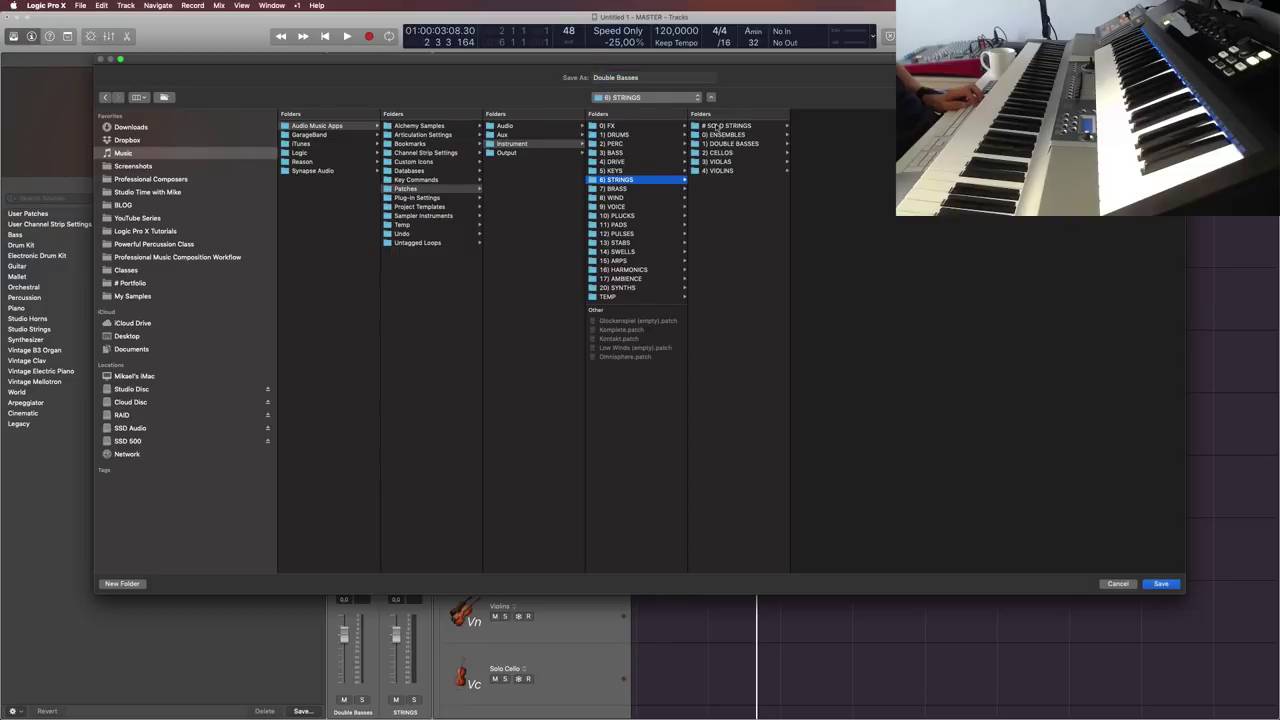
left_click(740, 144)
left_click(670, 78)
type("(empty)")
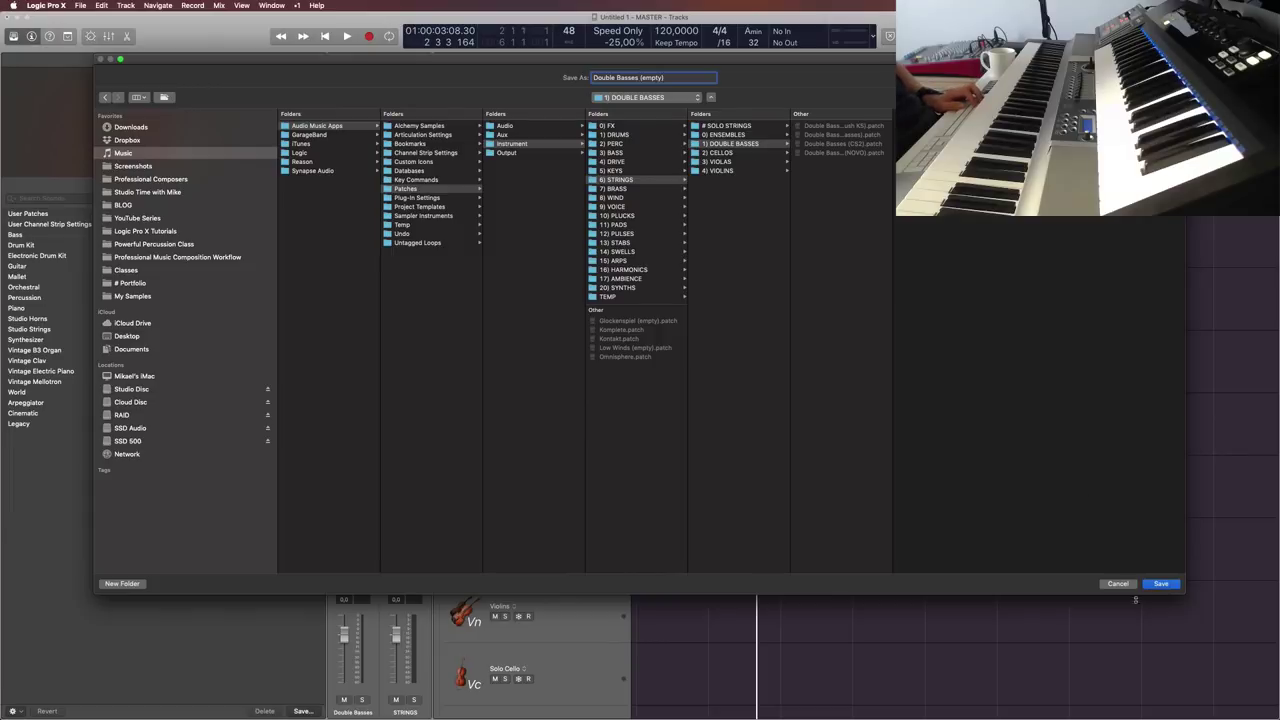
left_click(1160, 583)
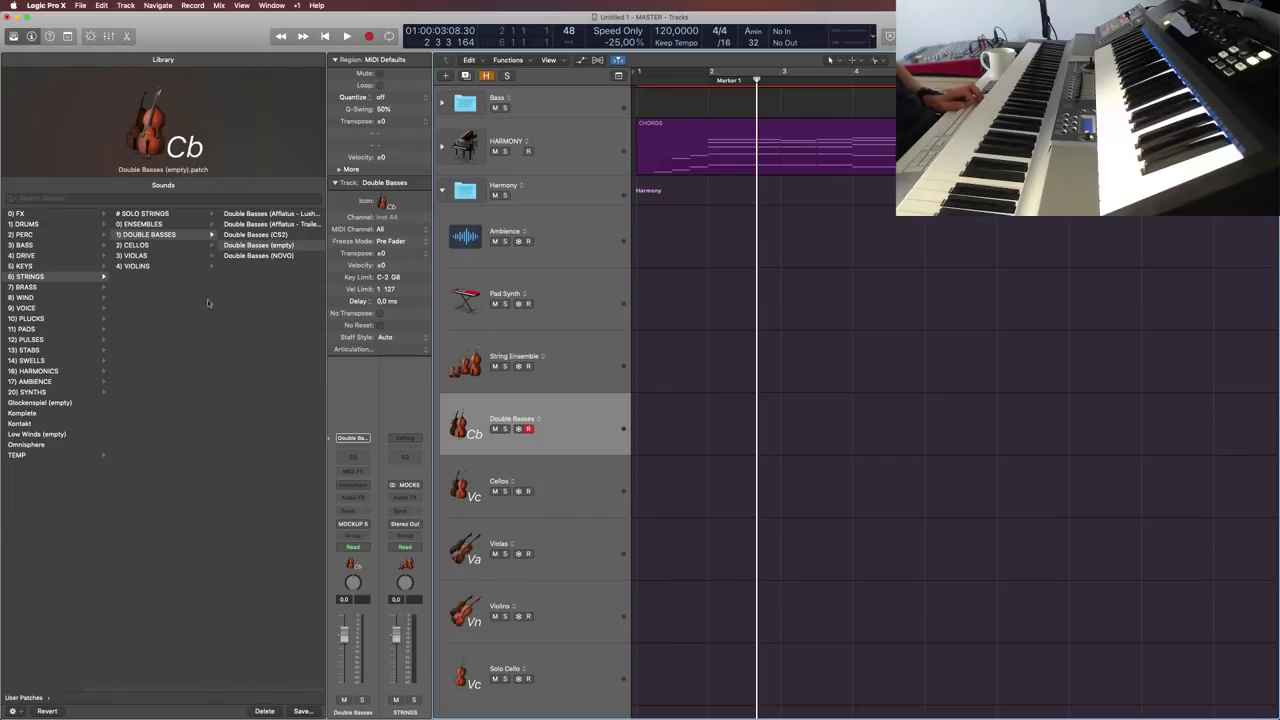
Step: Switch between the String Ensemble, Double Basses and Cellos tracks to check which library folder and patch each one shows
left_click(617, 374)
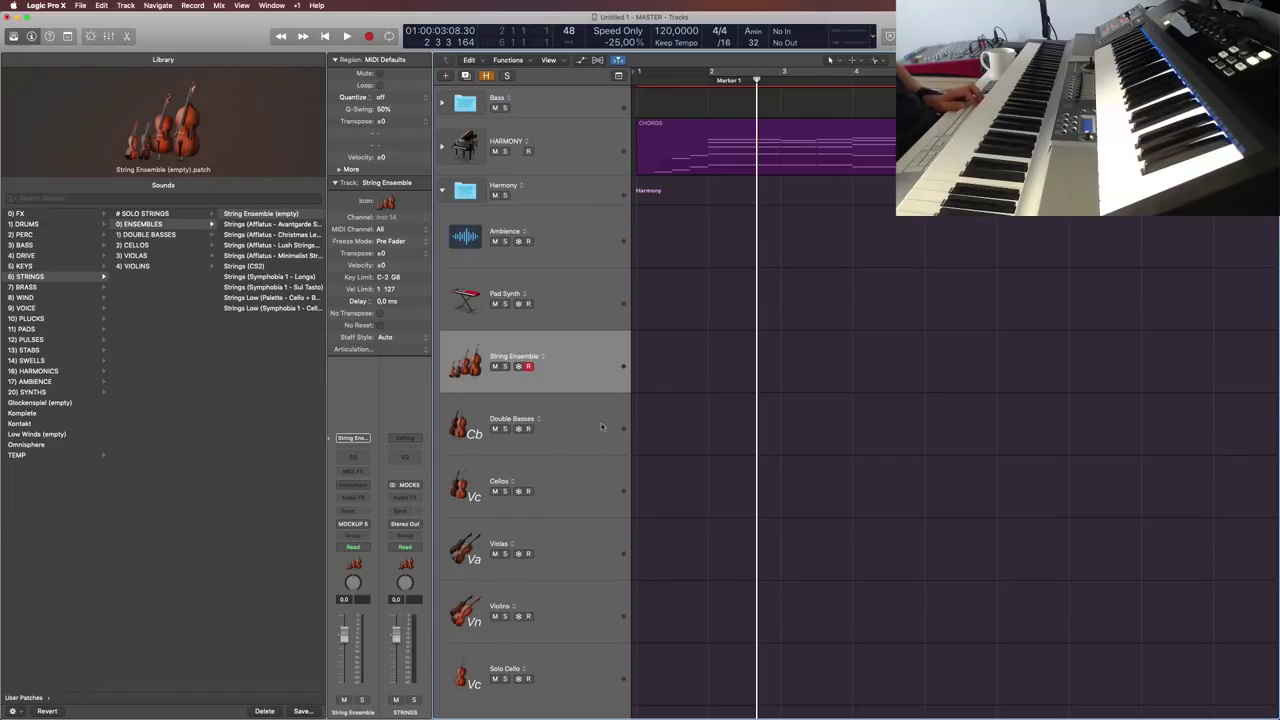
left_click(607, 403)
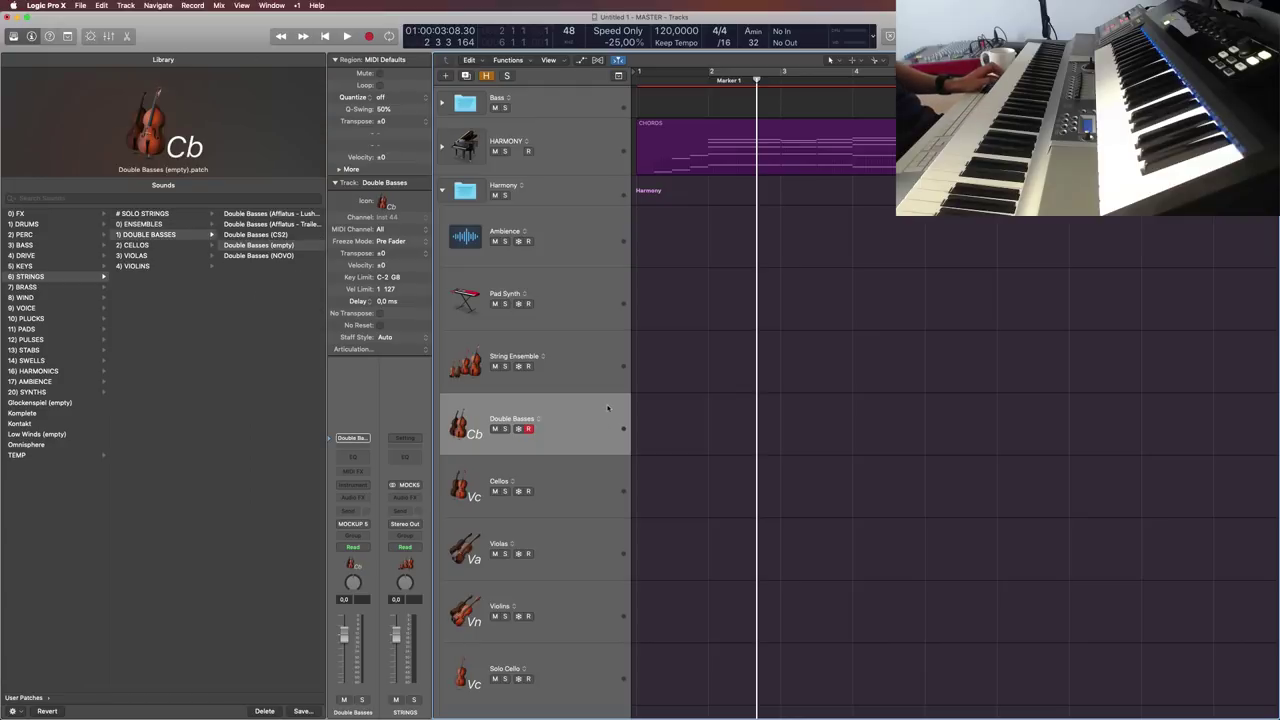
left_click(603, 378)
left_click(600, 420)
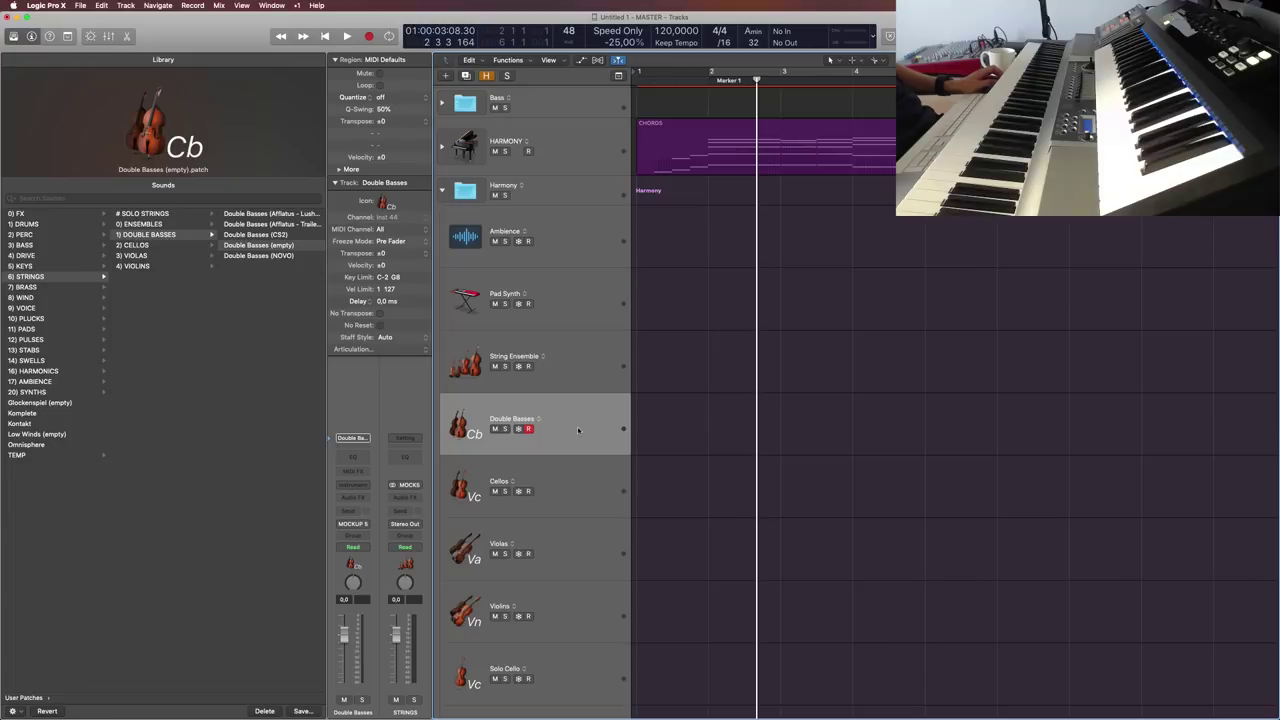
key("y")
key("y")
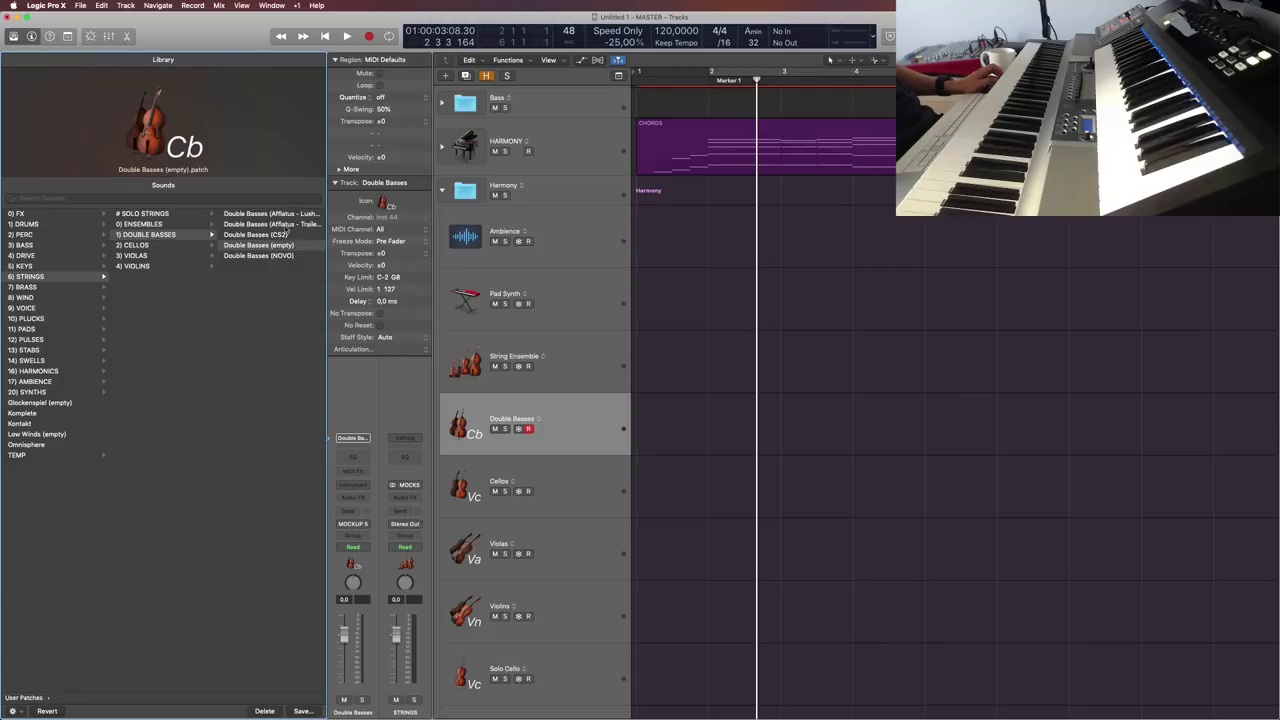
left_click(583, 486)
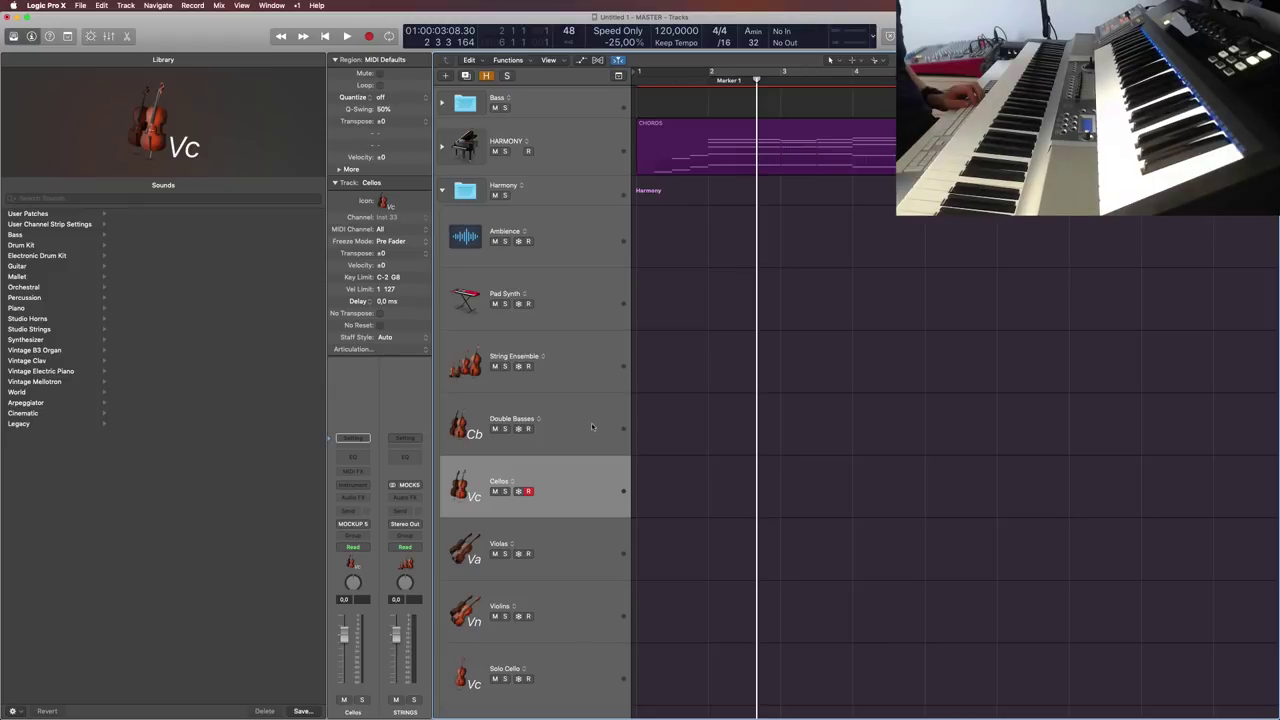
left_click(599, 386)
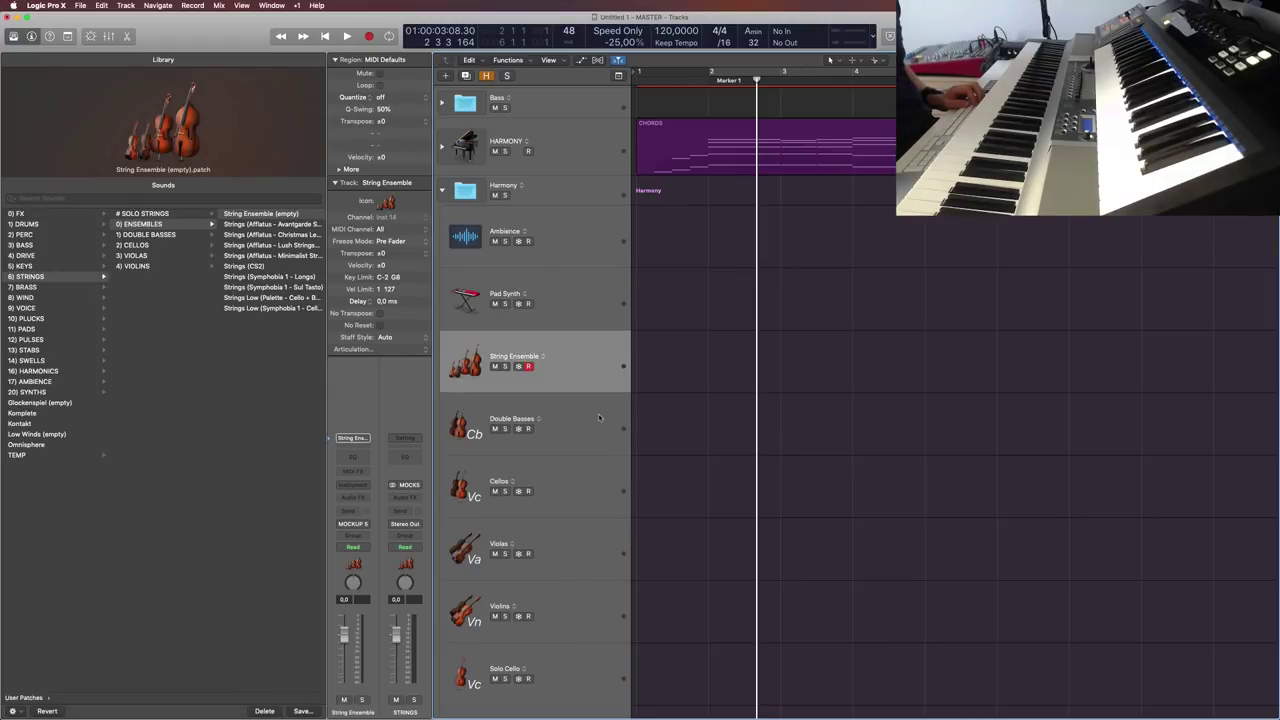
left_click(599, 417)
Step: Save the Cellos track as the patch "Cellos (empty)" in 6) STRINGS > 2) CELLOS and check it in the library
left_click(591, 480)
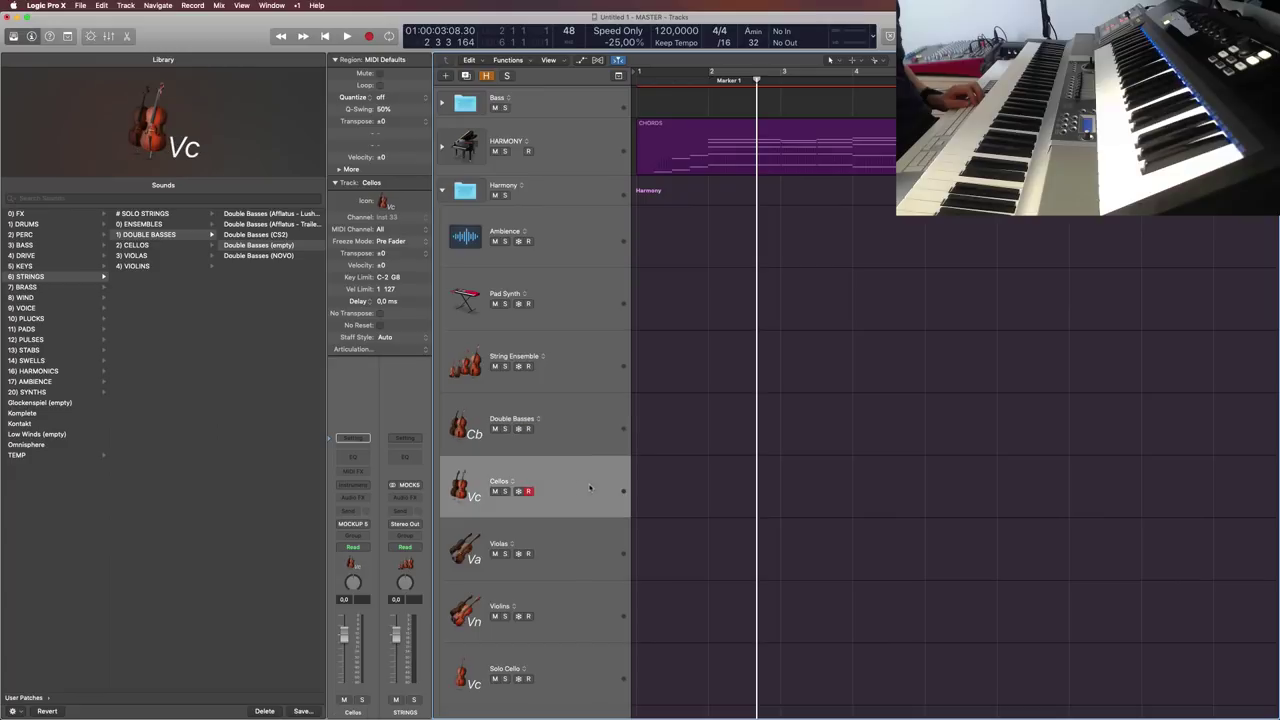
left_click(302, 711)
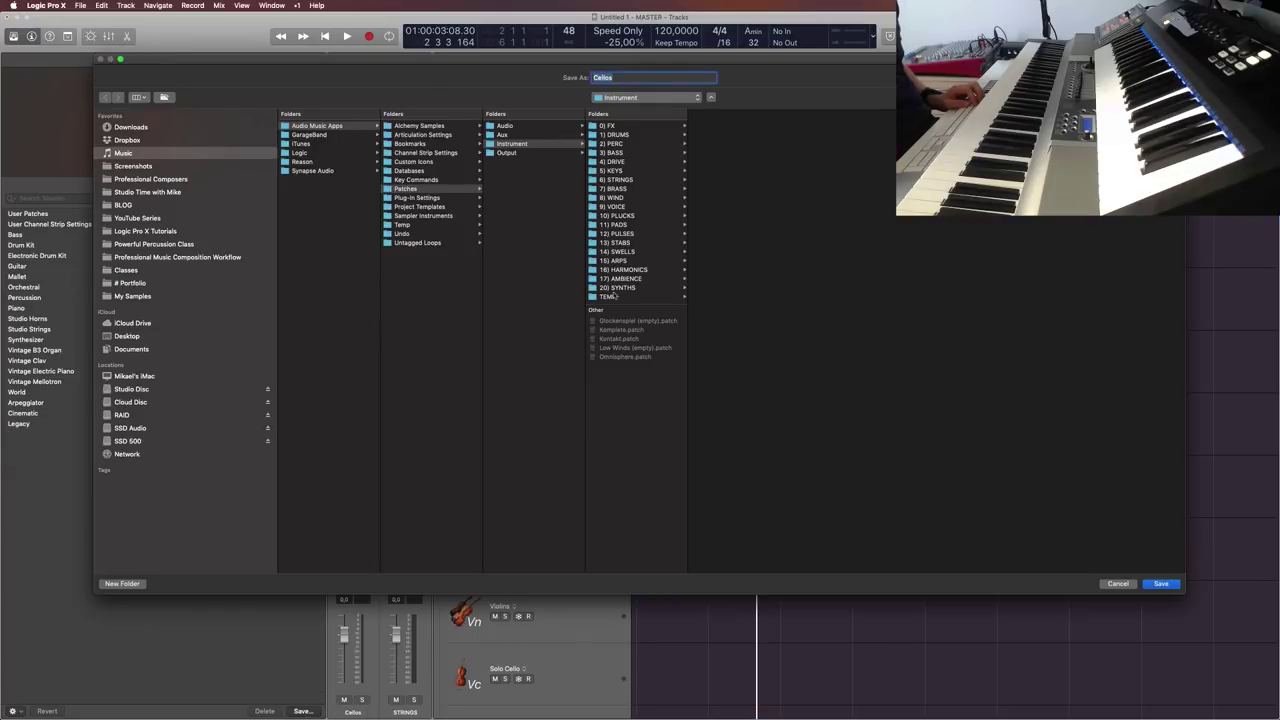
left_click(617, 180)
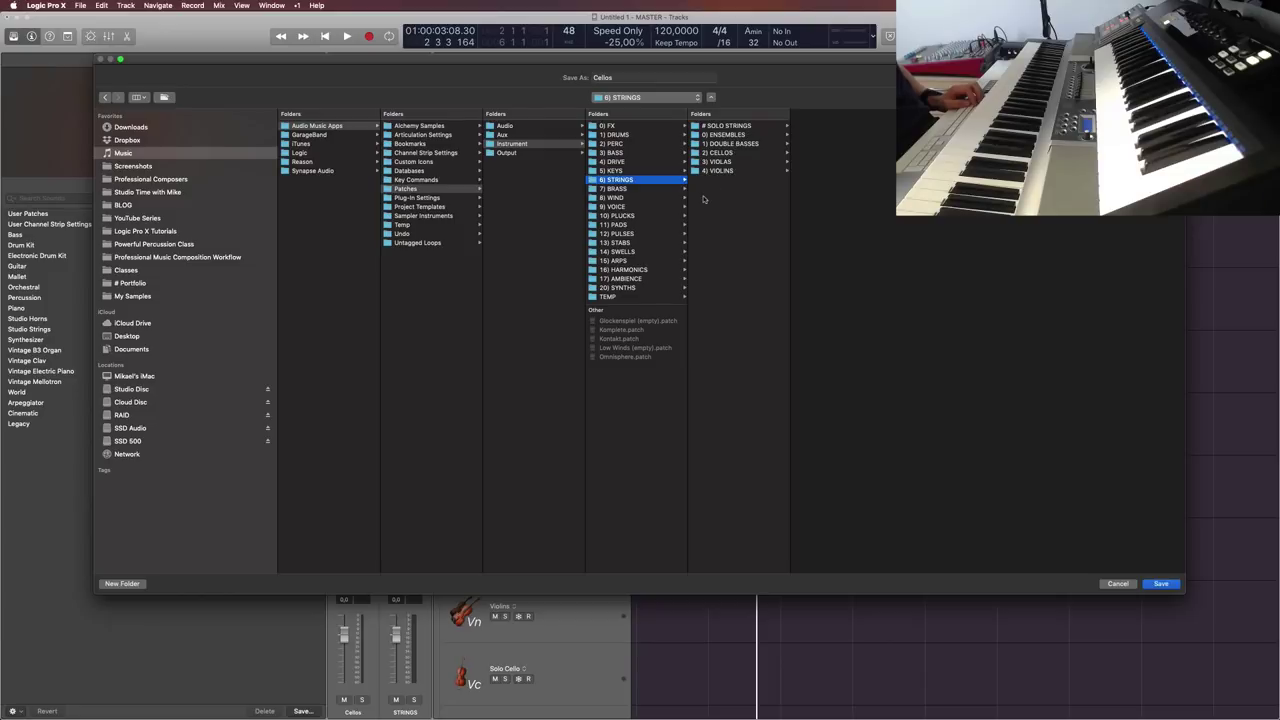
left_click(721, 153)
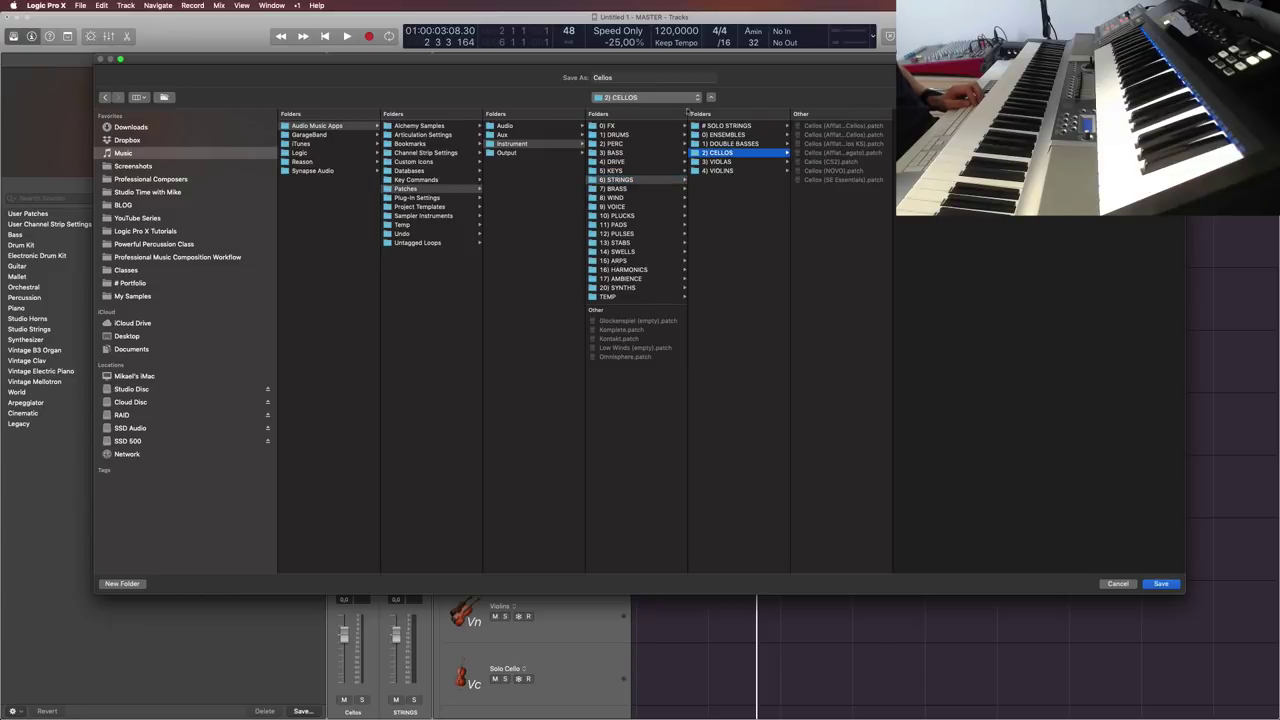
left_click(638, 76)
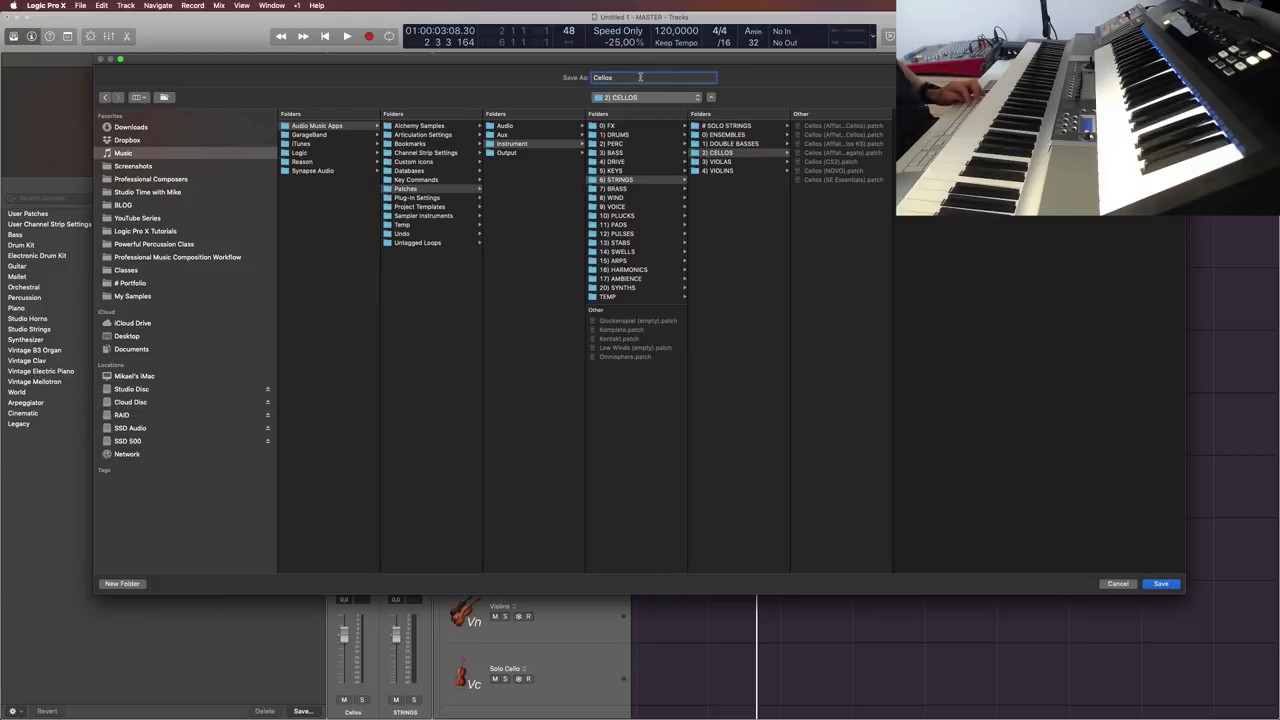
type("(empty)")
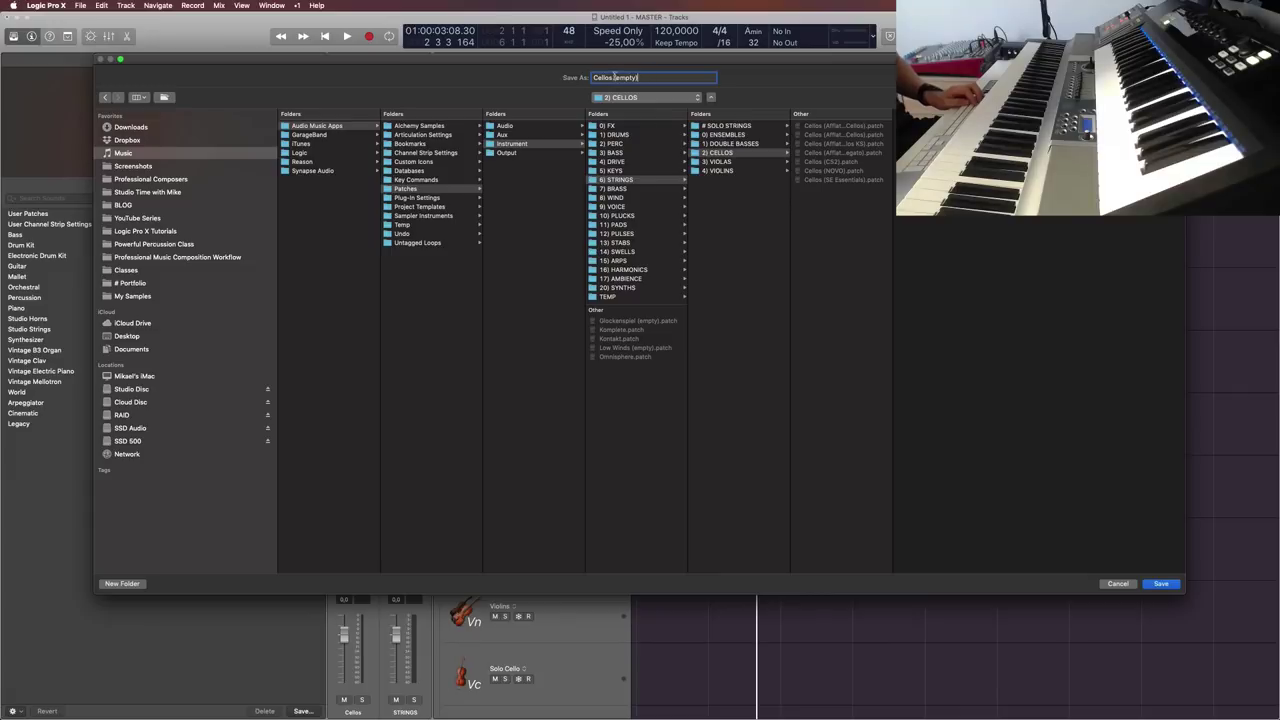
left_click_drag(613, 78, 668, 79)
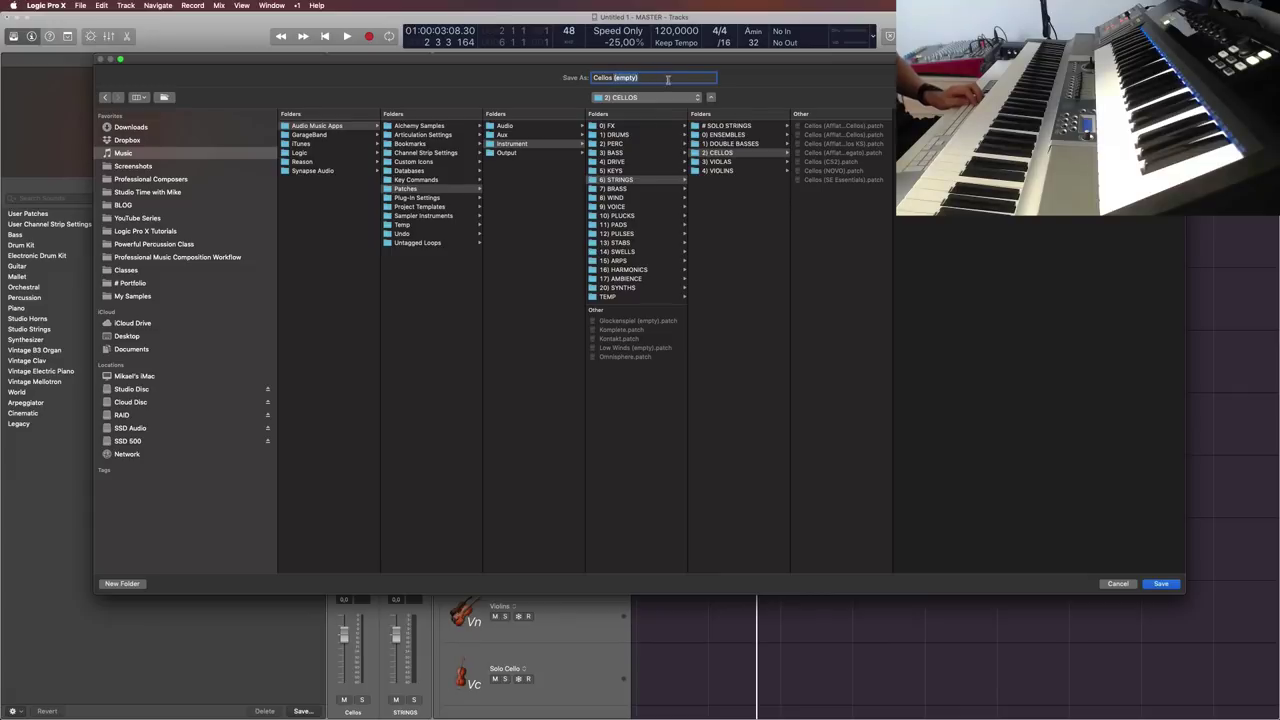
left_click(1173, 584)
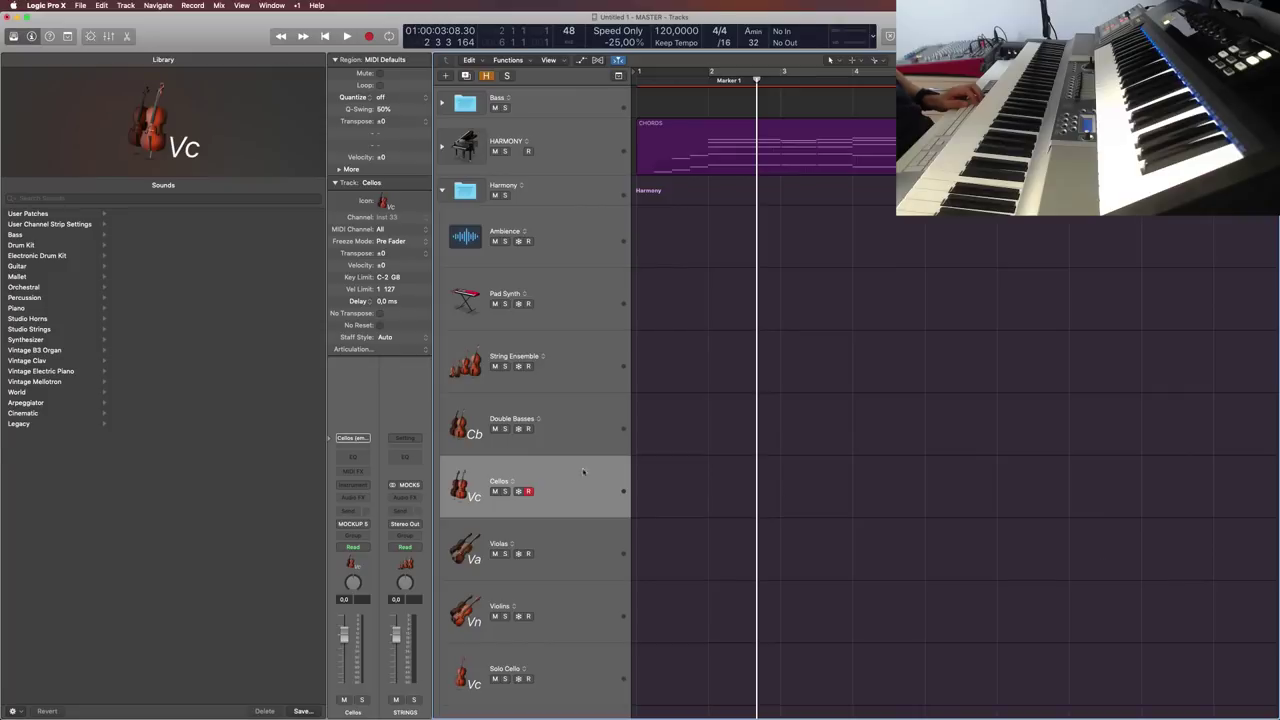
left_click(585, 418)
left_click(585, 480)
key("y")
key("y")
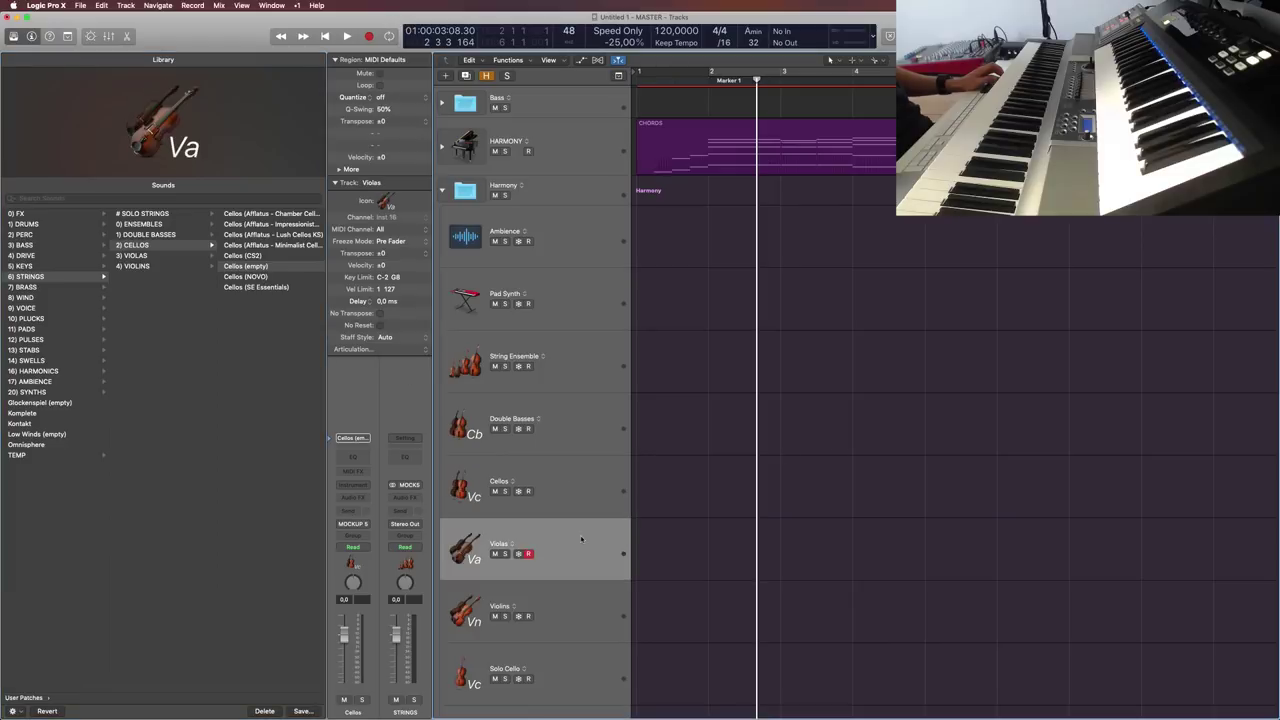
Step: Save the Violas track as the patch "Violas (empty)" in 6) STRINGS > 3) VIOLAS
key("Down")
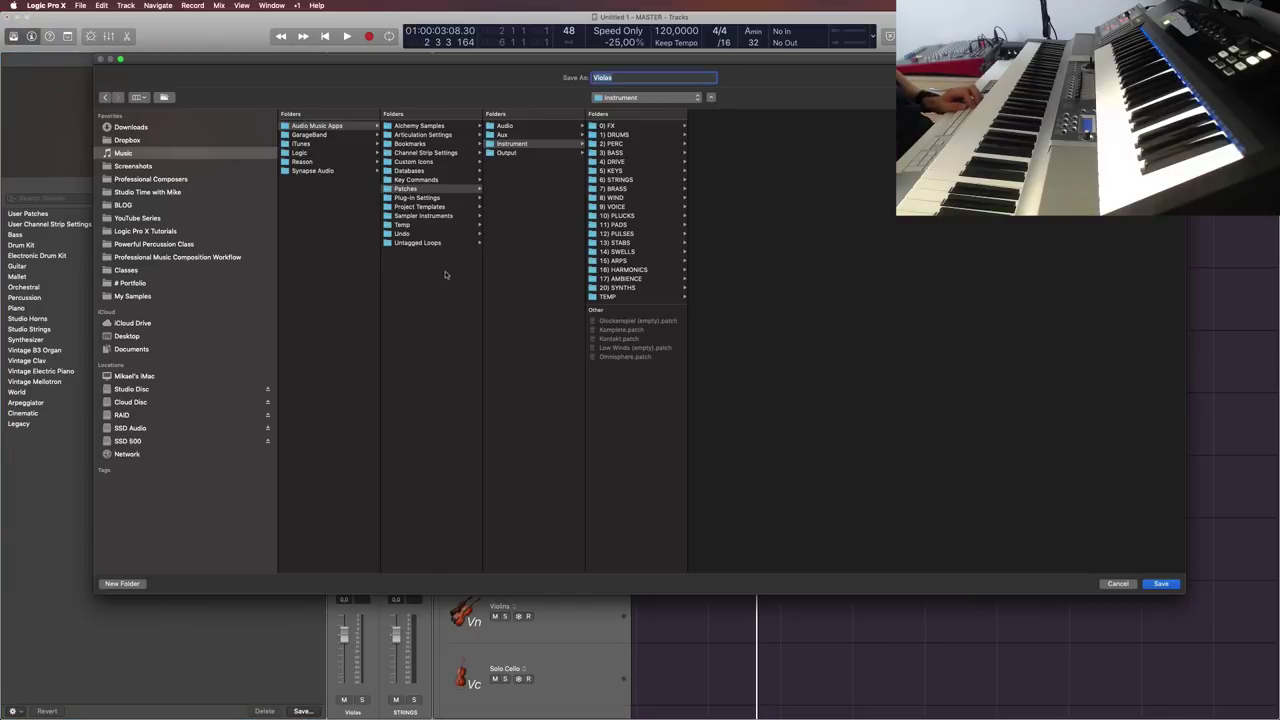
left_click(641, 178)
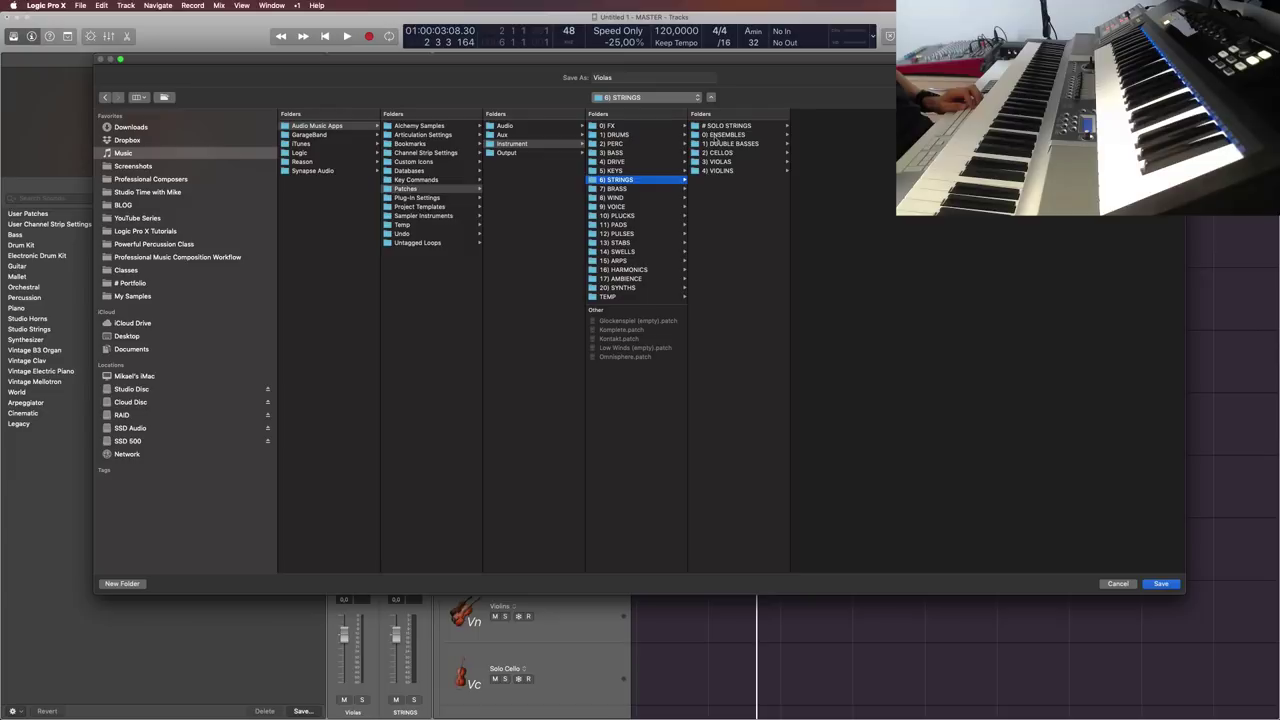
left_click(720, 162)
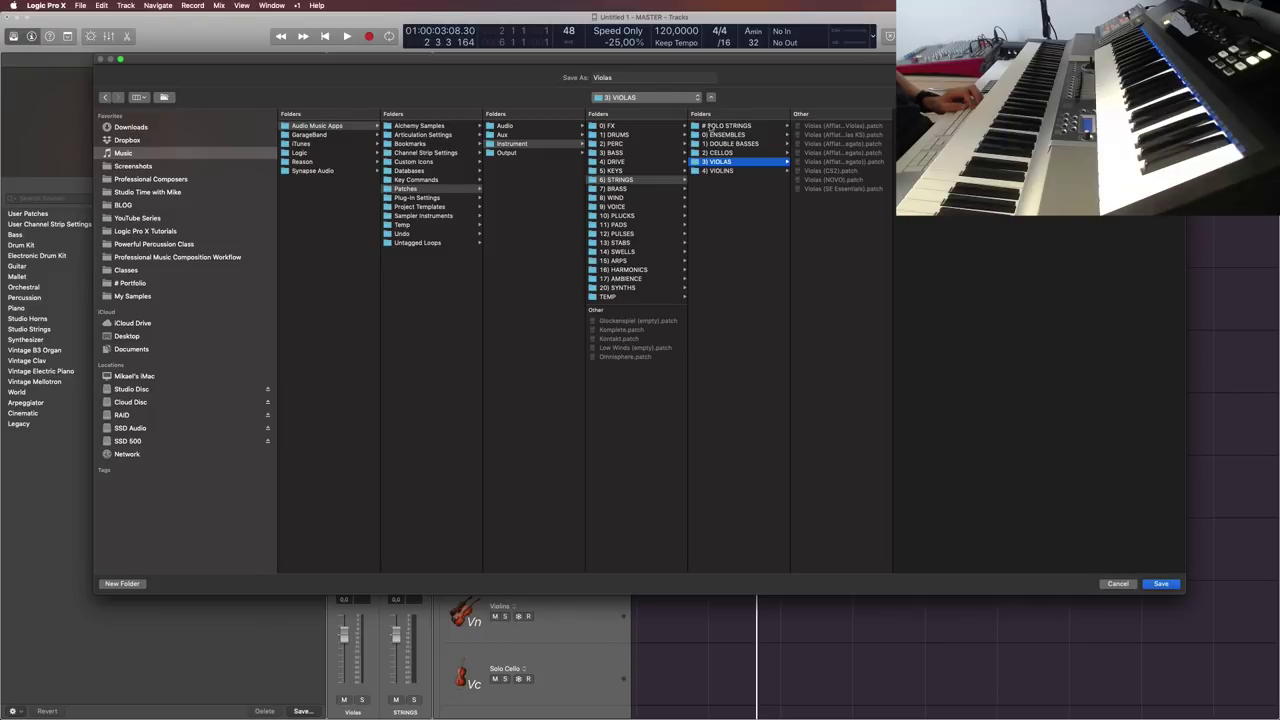
left_click(643, 82)
type("(empty)")
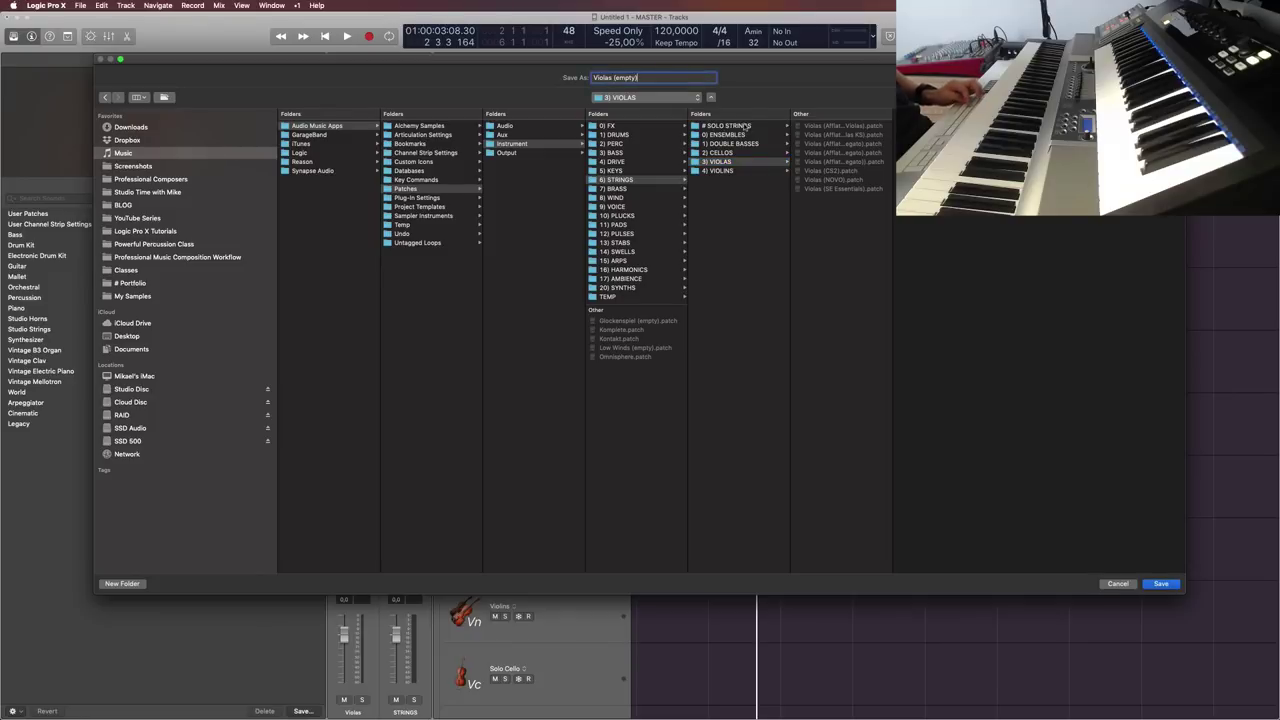
left_click(1162, 584)
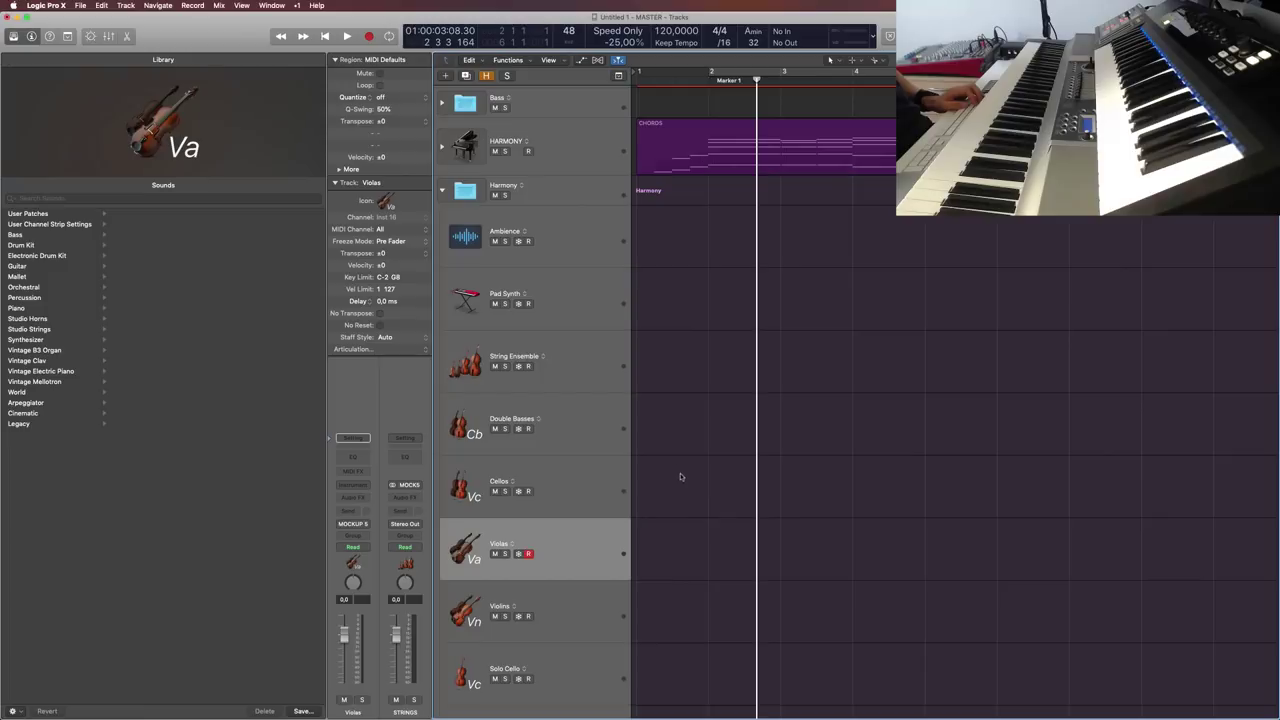
Step: Save the Violins track as the patch "Violins (empty)" in 6) STRINGS > 3) VIOLAS
left_click(576, 598)
left_click(298, 711)
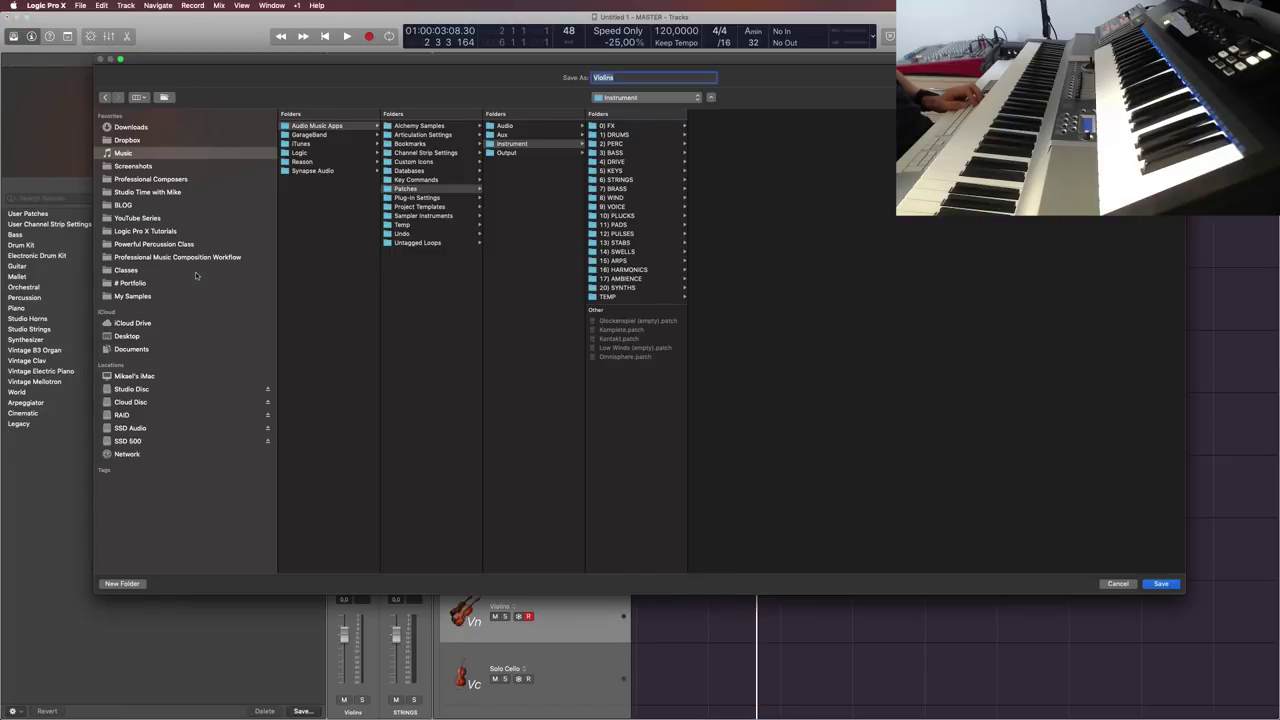
left_click(624, 180)
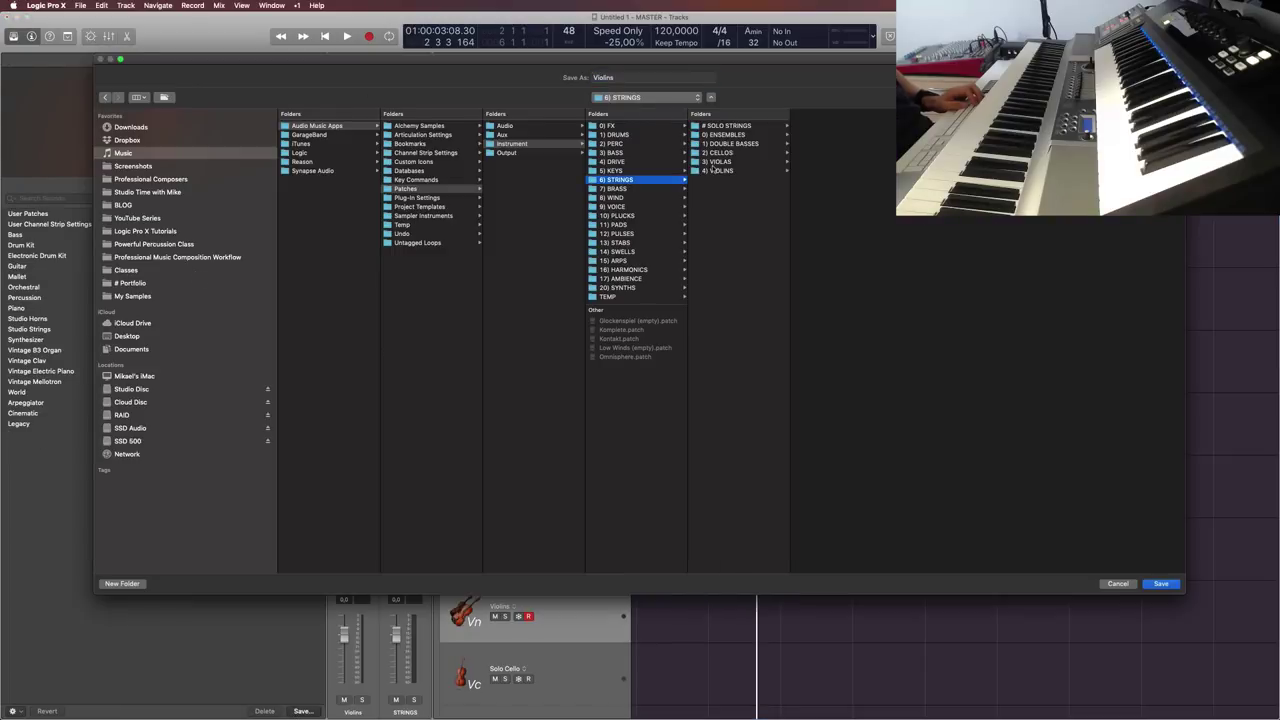
left_click(720, 161)
left_click(632, 80)
type("(empty)")
left_click(1158, 584)
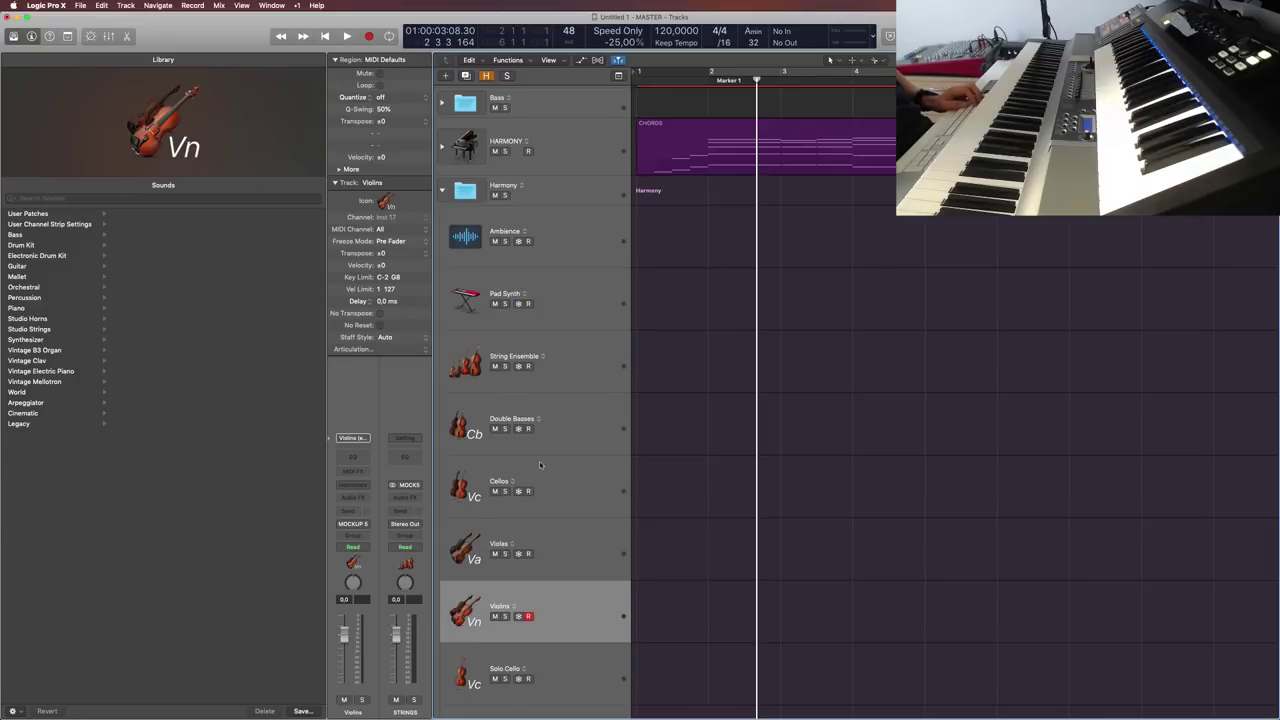
scroll(585, 507, "down", 4)
left_click(585, 507)
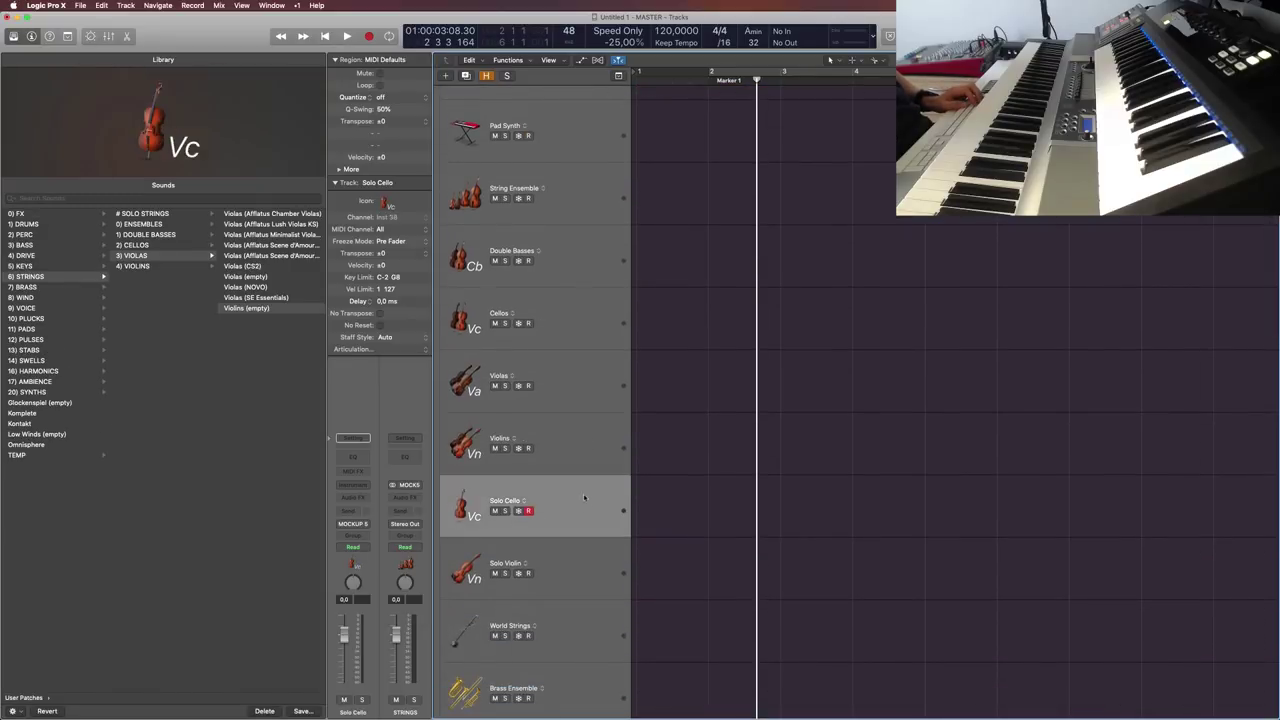
left_click(583, 451)
left_click(586, 520)
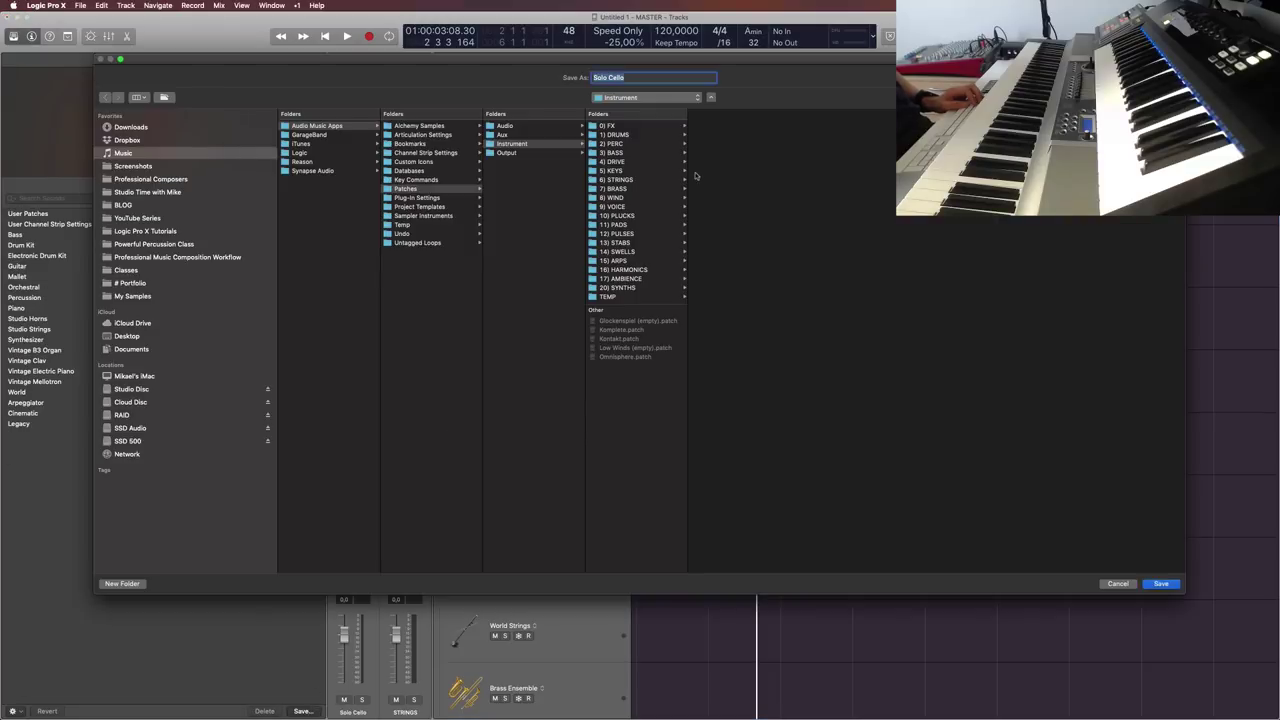
left_click(633, 181)
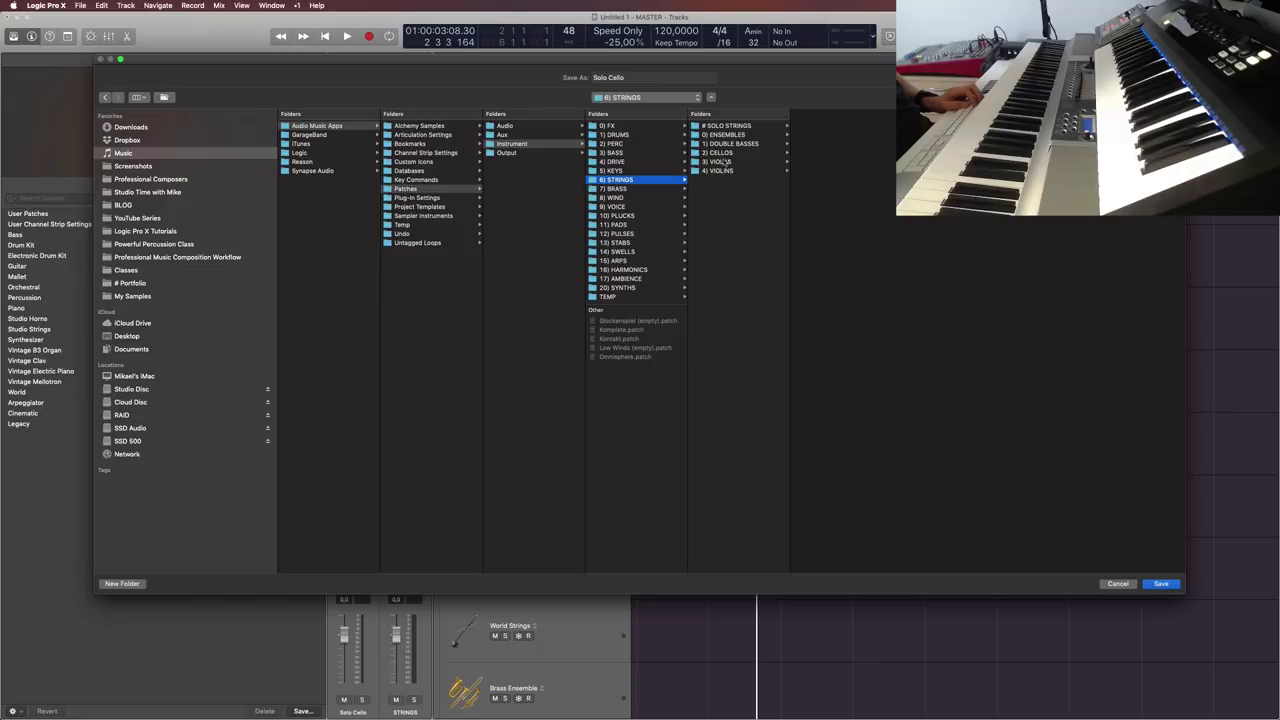
left_click(1117, 587)
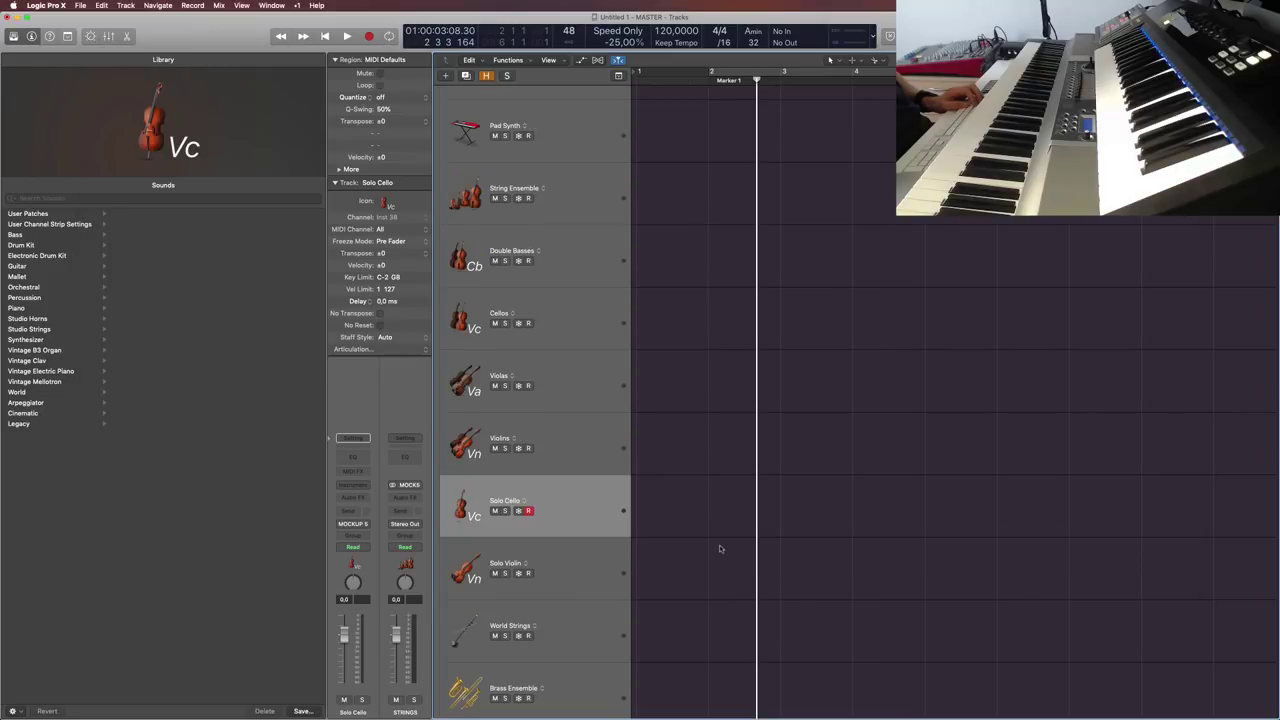
Step: Select the Violas and Violins tracks in turn to compare which library folder holds each one's patch
left_click(594, 396)
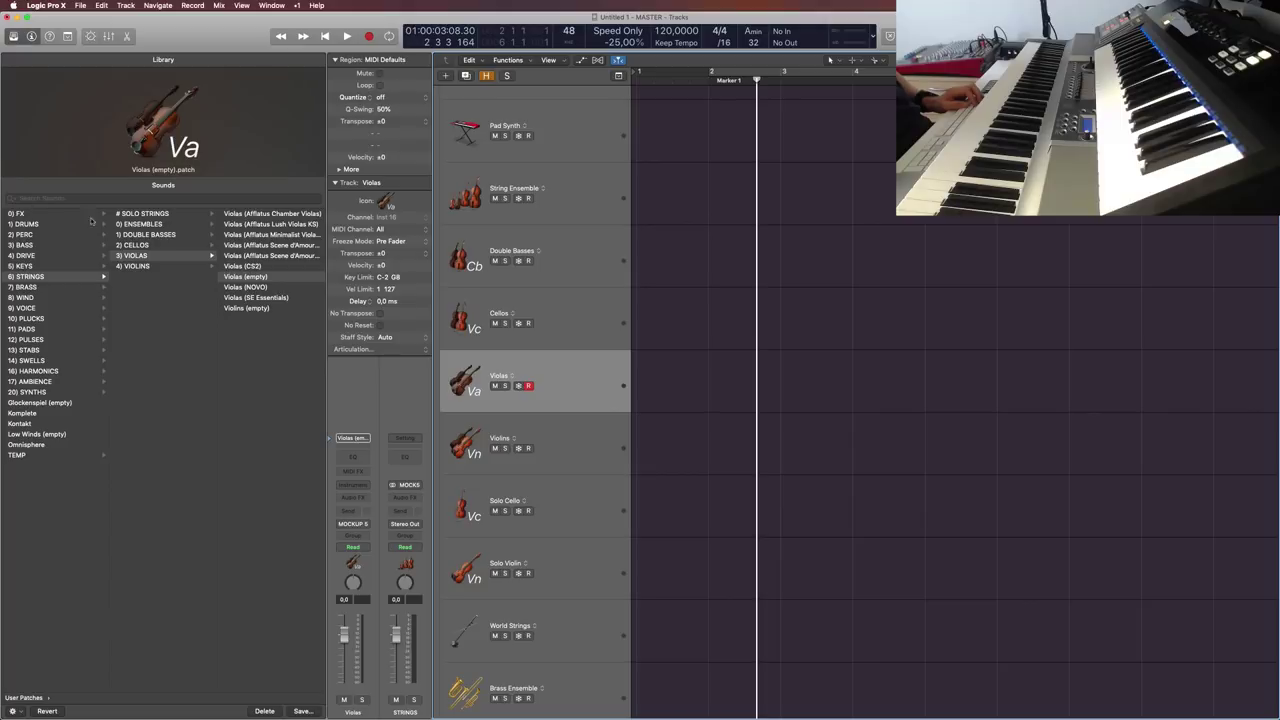
key("Down")
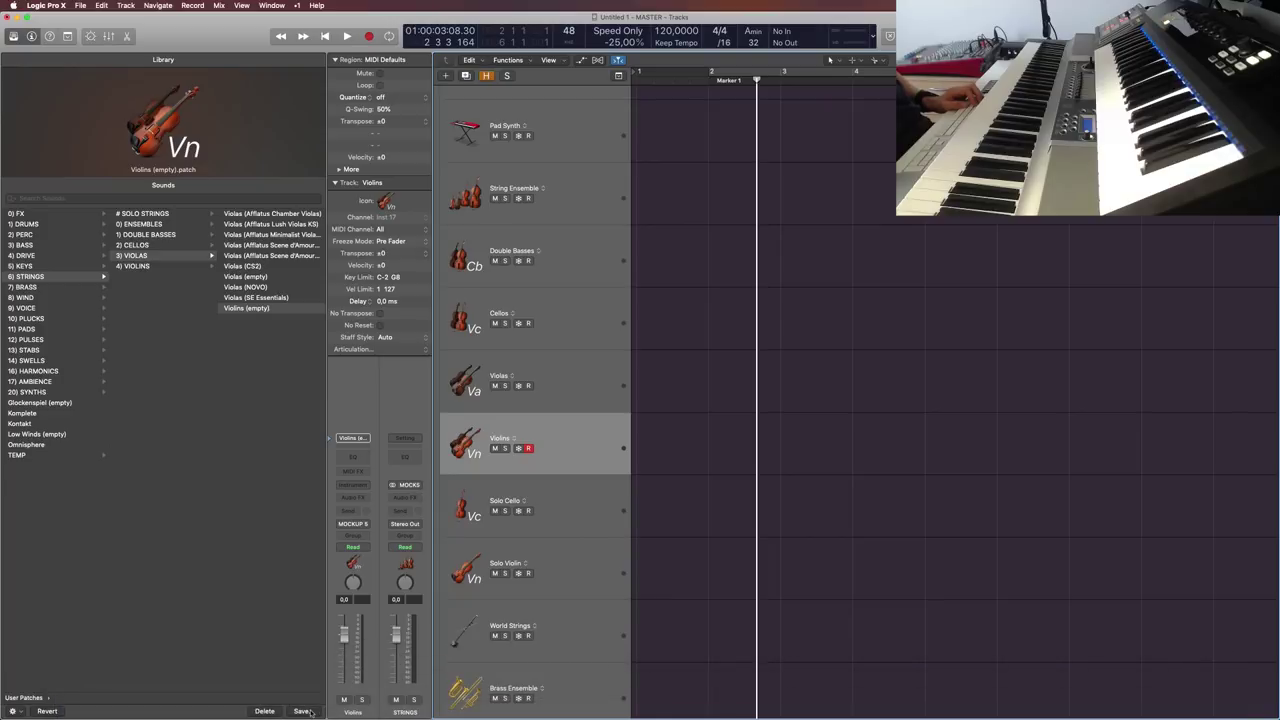
Step: Switch to Finder, add the Music > Audio Music Apps > Patches > Instrument folder to the Favorites and open it from there
left_click(87, 689)
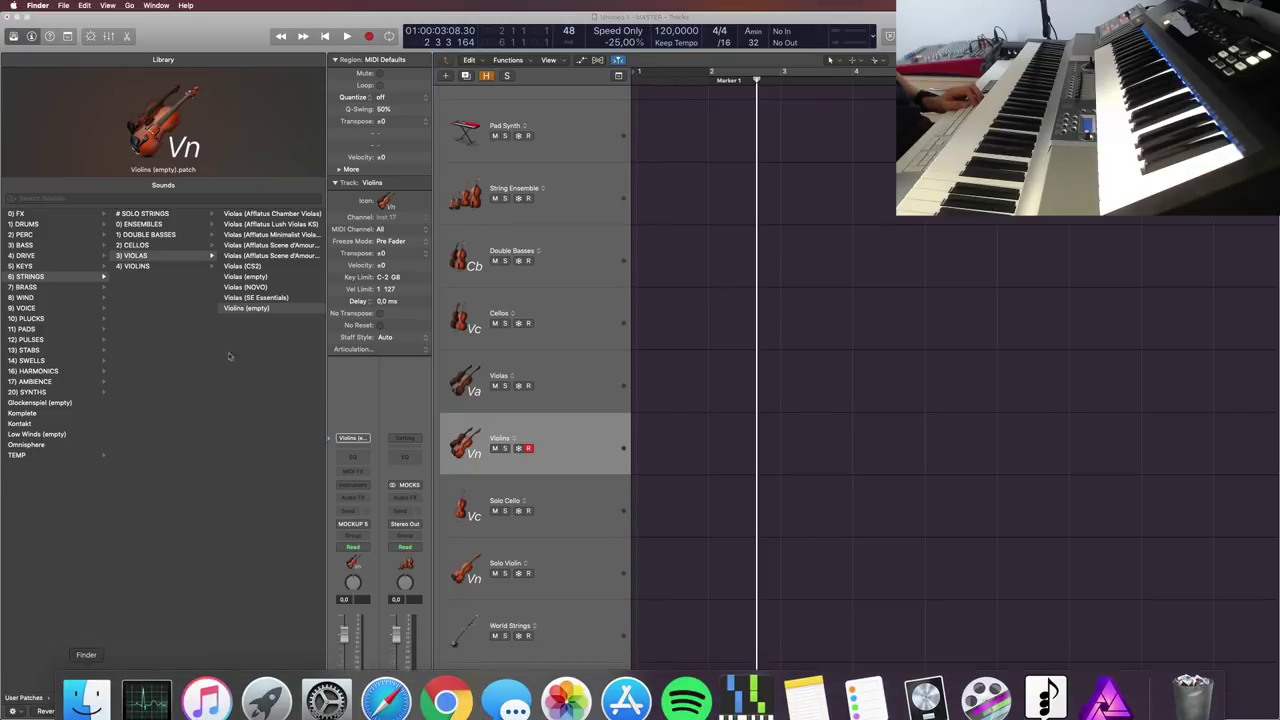
left_click(362, 172)
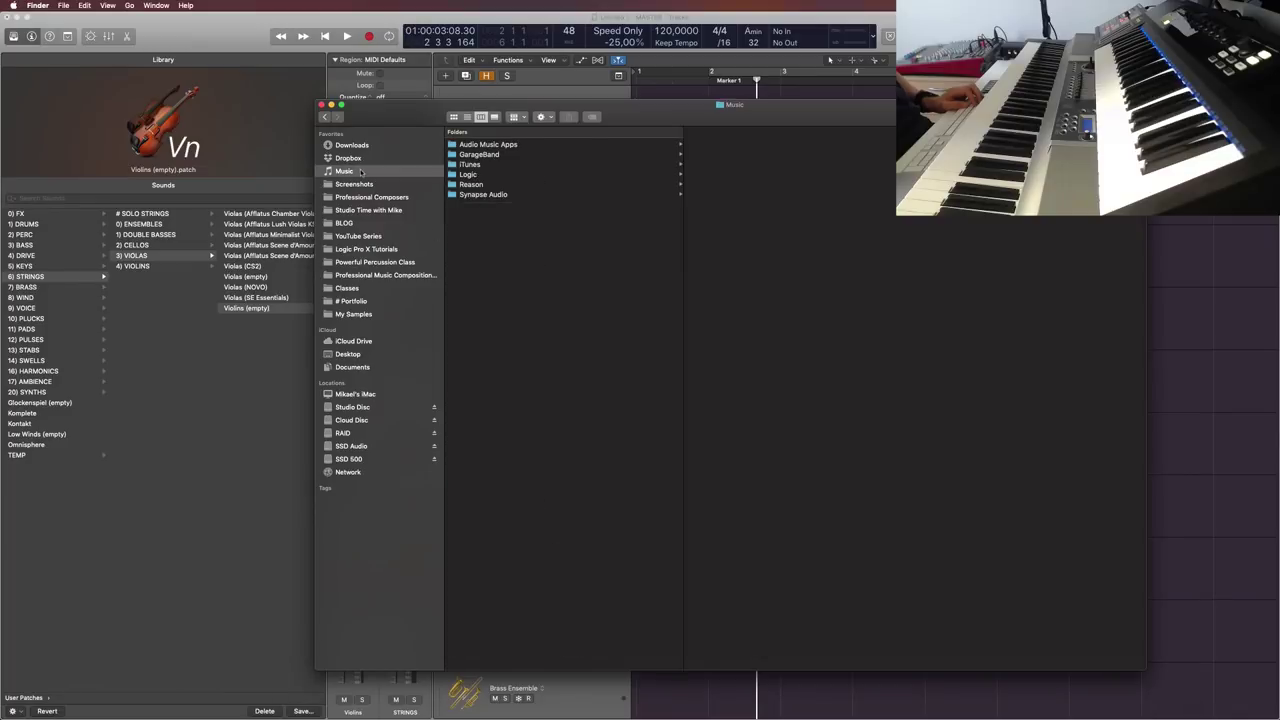
left_click(498, 145)
left_click(733, 215)
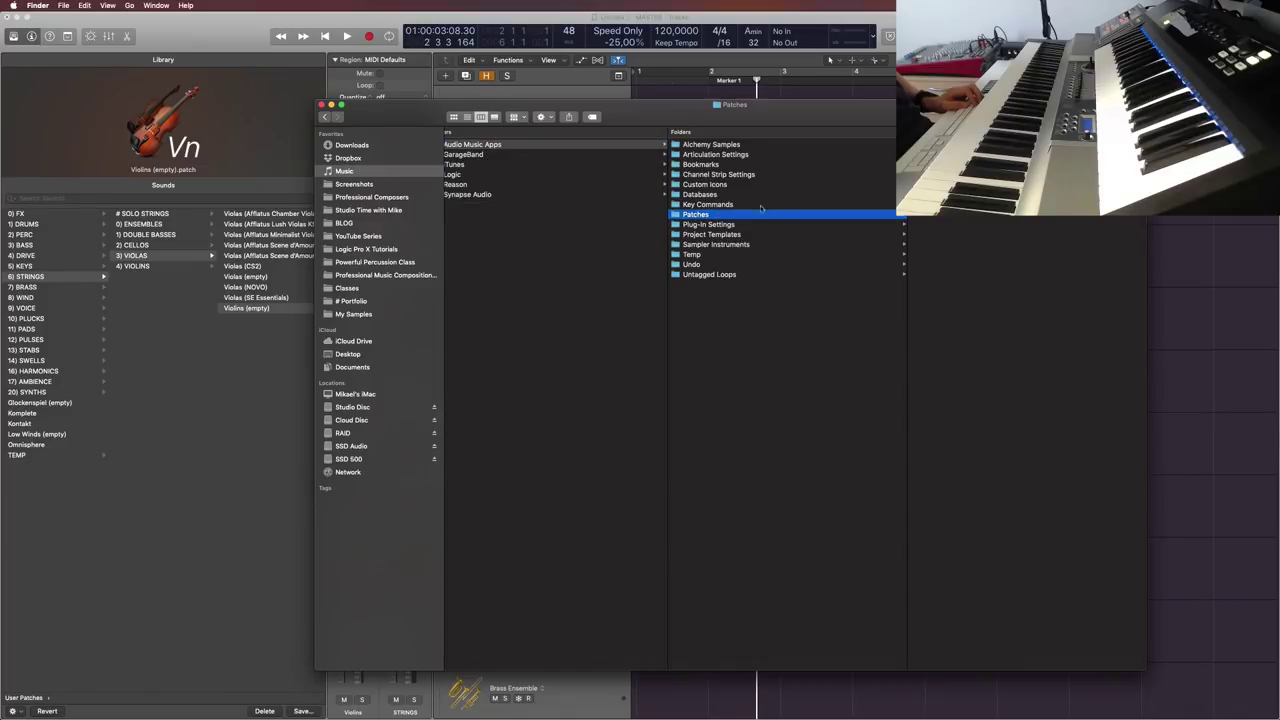
left_click(700, 164)
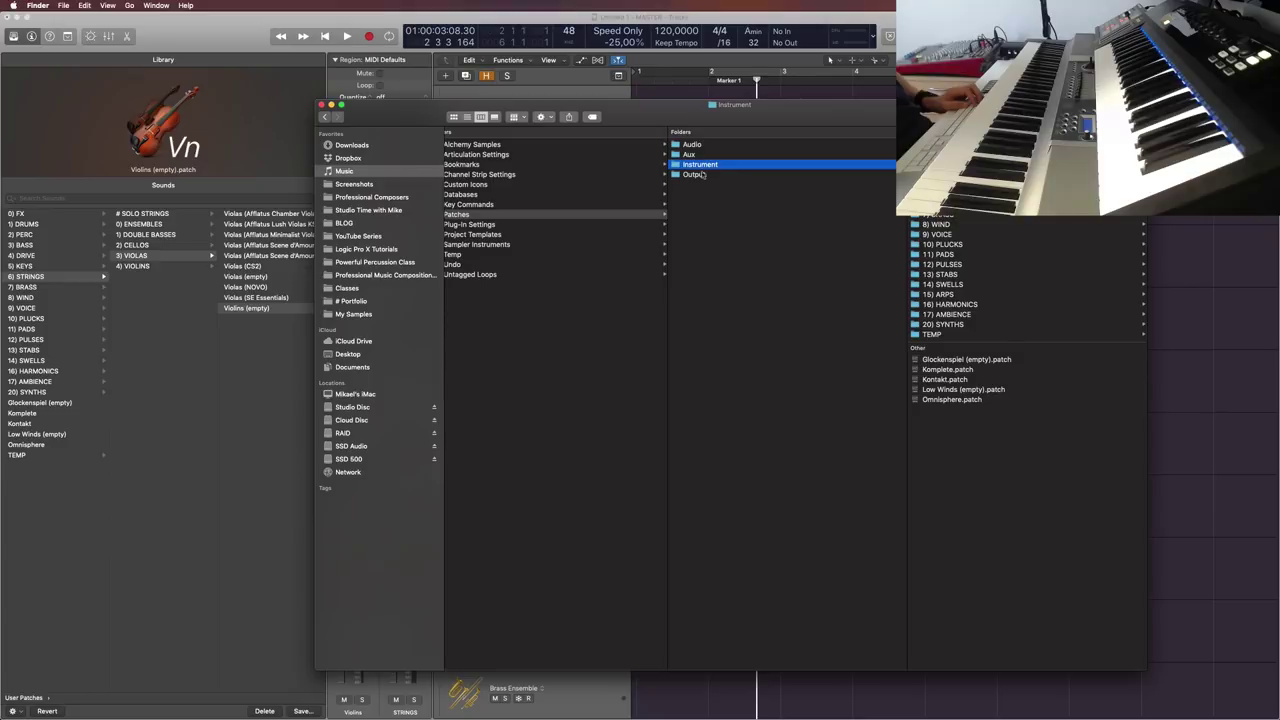
left_click_drag(707, 167, 357, 322)
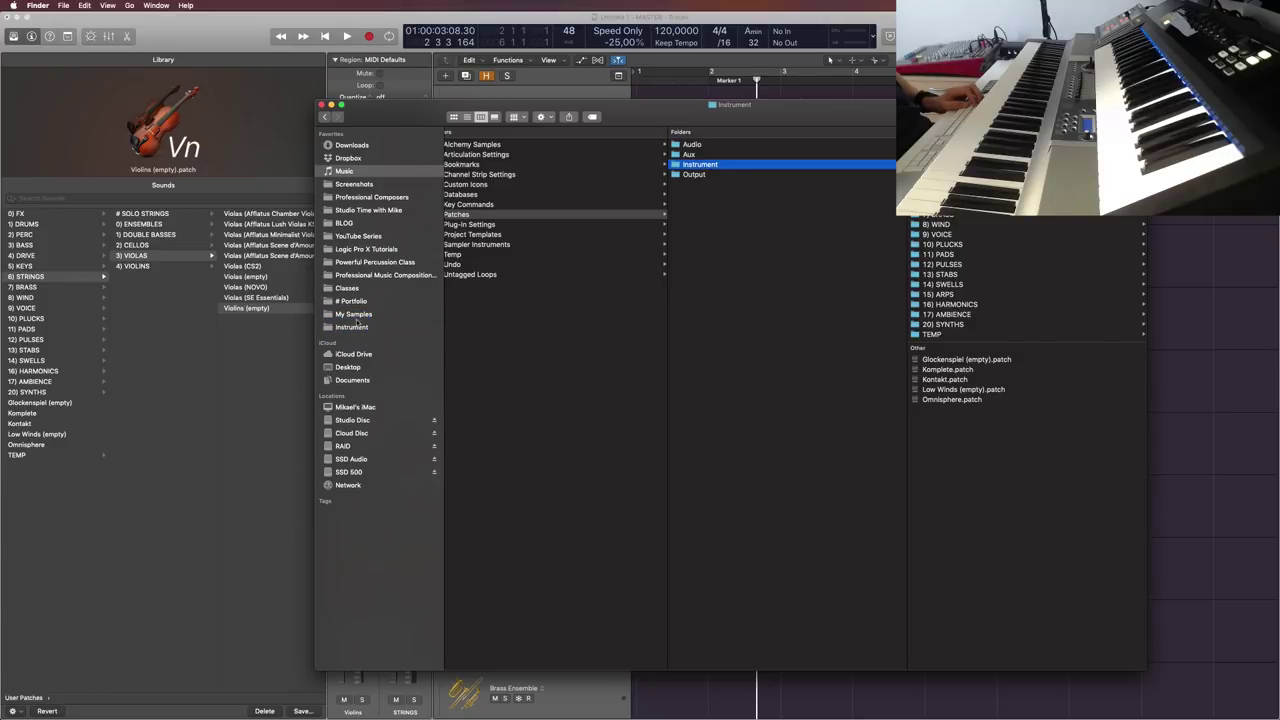
left_click(352, 327)
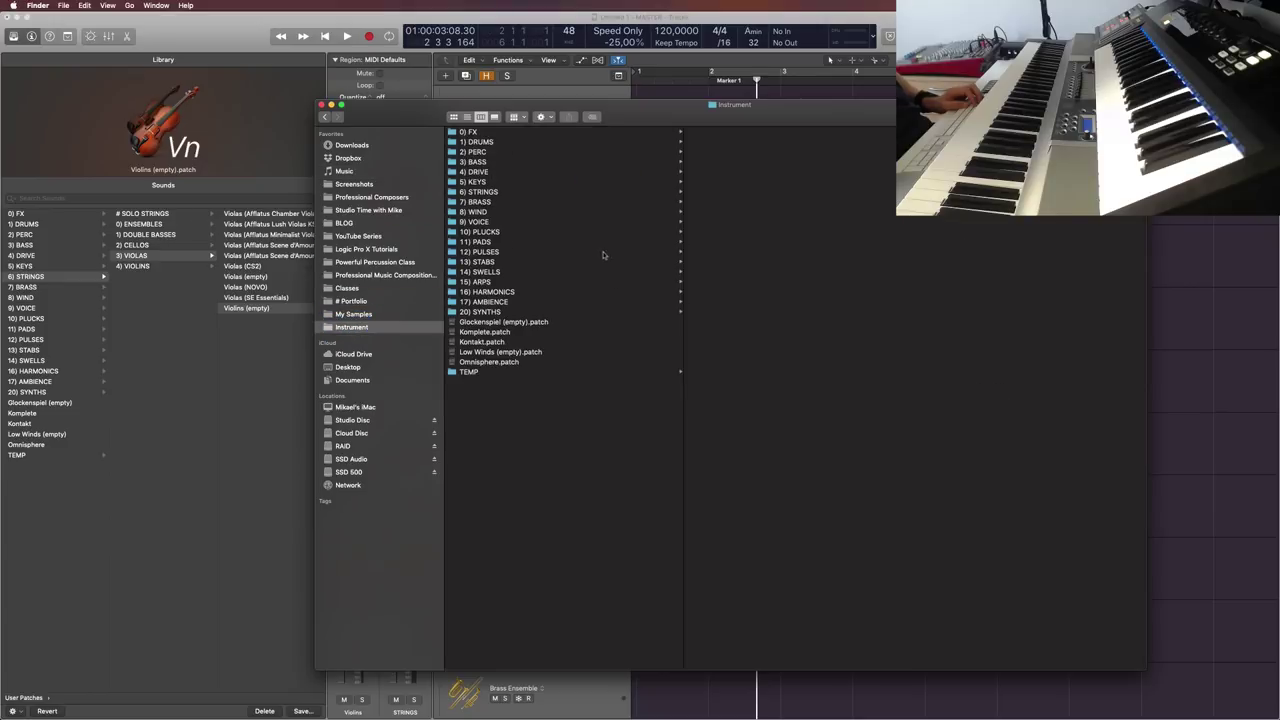
Step: Move the stray patches "Glockenspiel (empty).patch" and "Low Winds (empty).patch" in the Instrument folder to the Trash
left_click(489, 322)
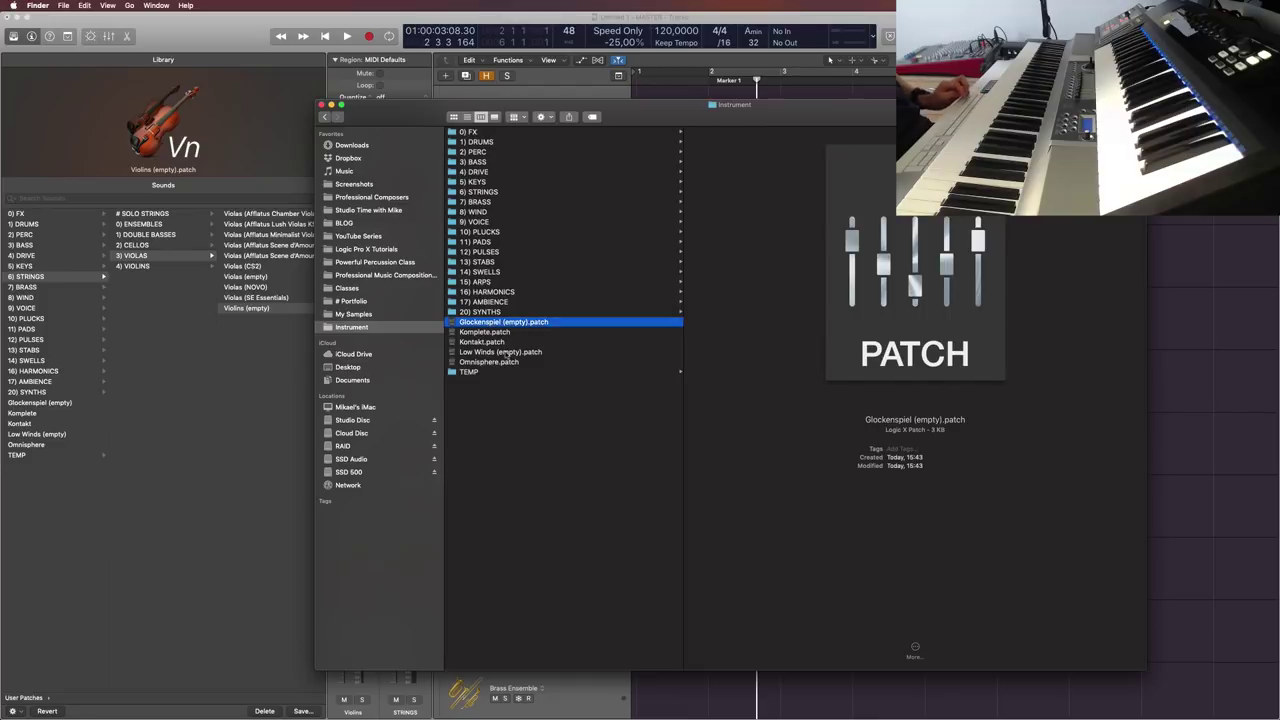
left_click(505, 352, "super")
right_click(504, 351)
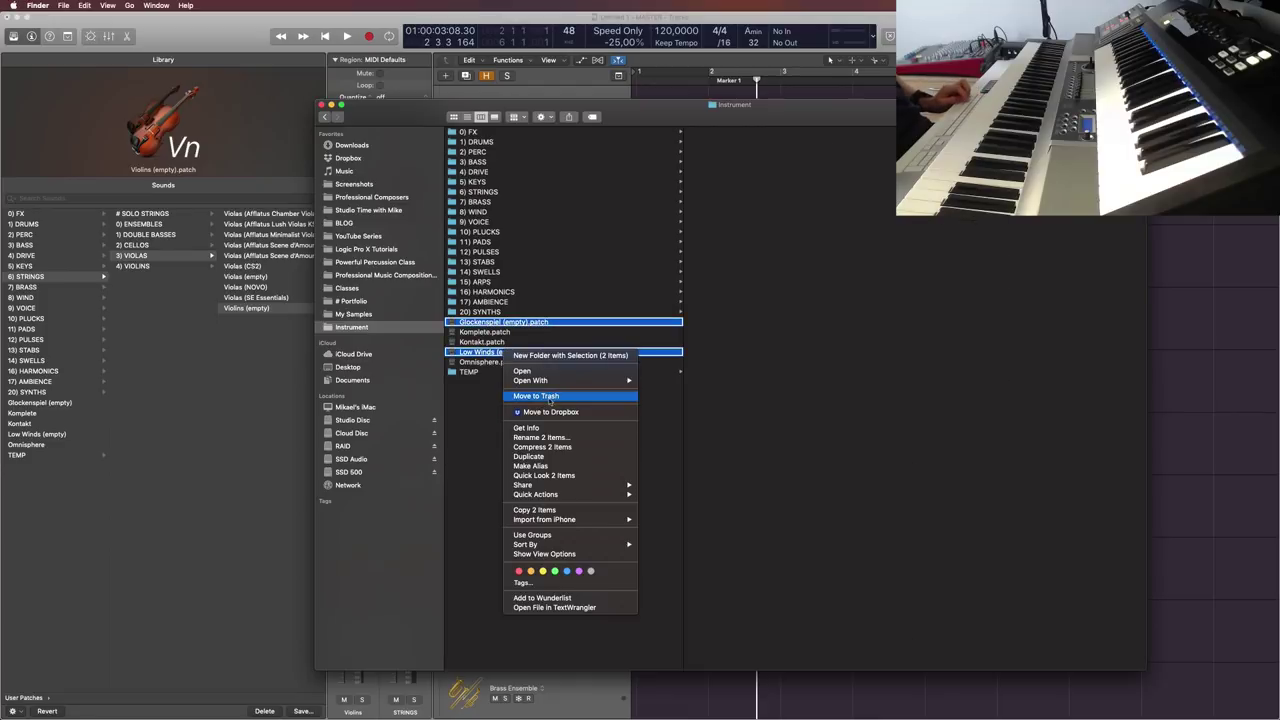
left_click(527, 322)
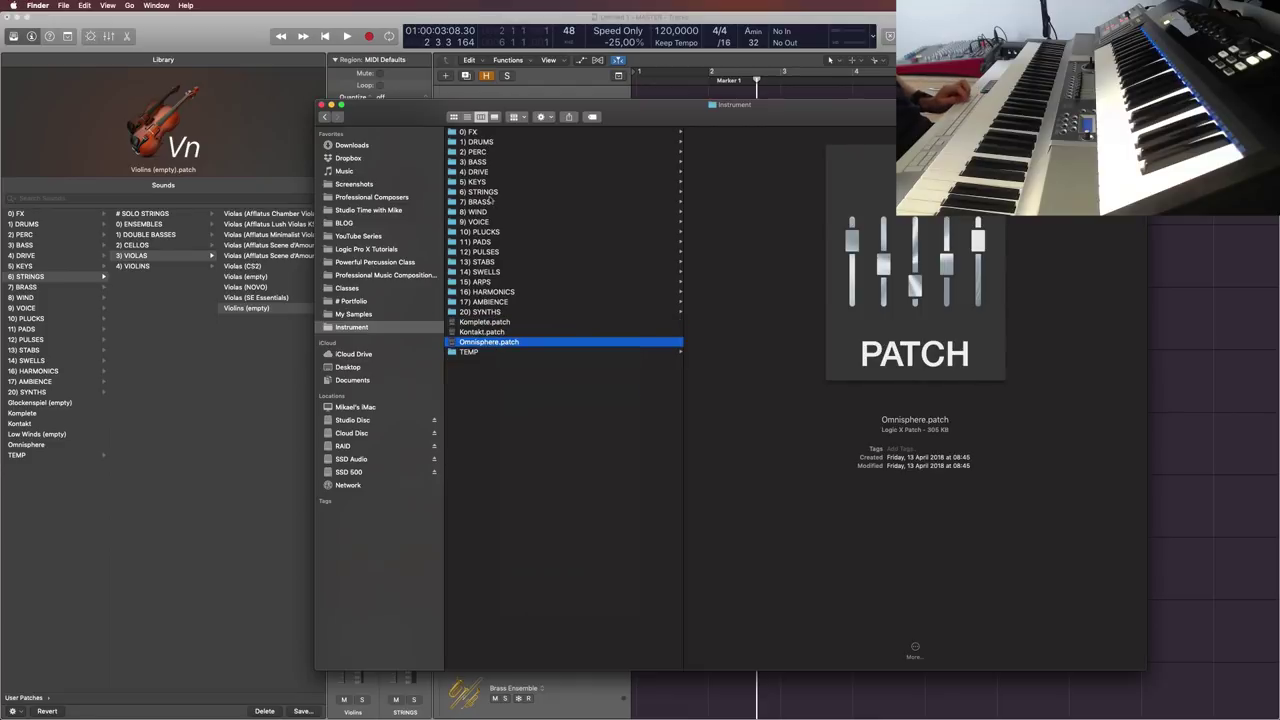
Step: Move the misplaced "Violins (empty).patch" from 6) STRINGS > 3) VIOLAS to the Trash and close the Finder window
left_click(493, 192)
left_click(720, 172)
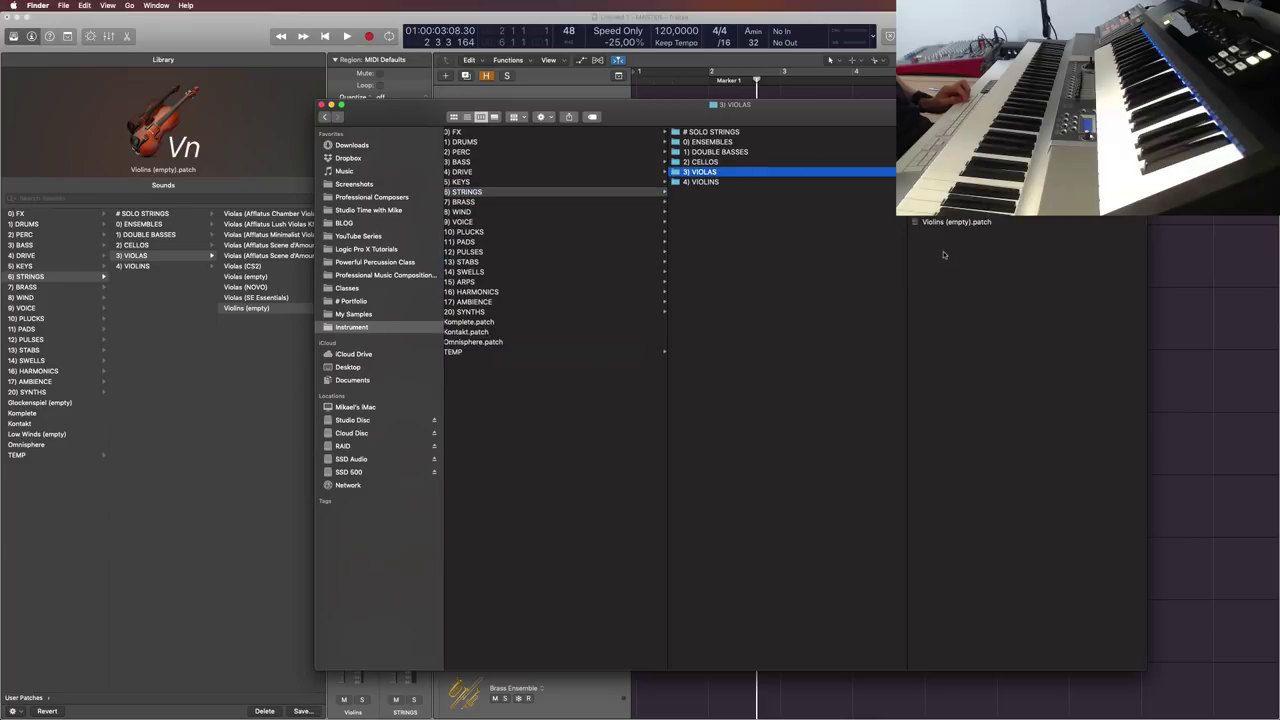
left_click(950, 222)
right_click(848, 221)
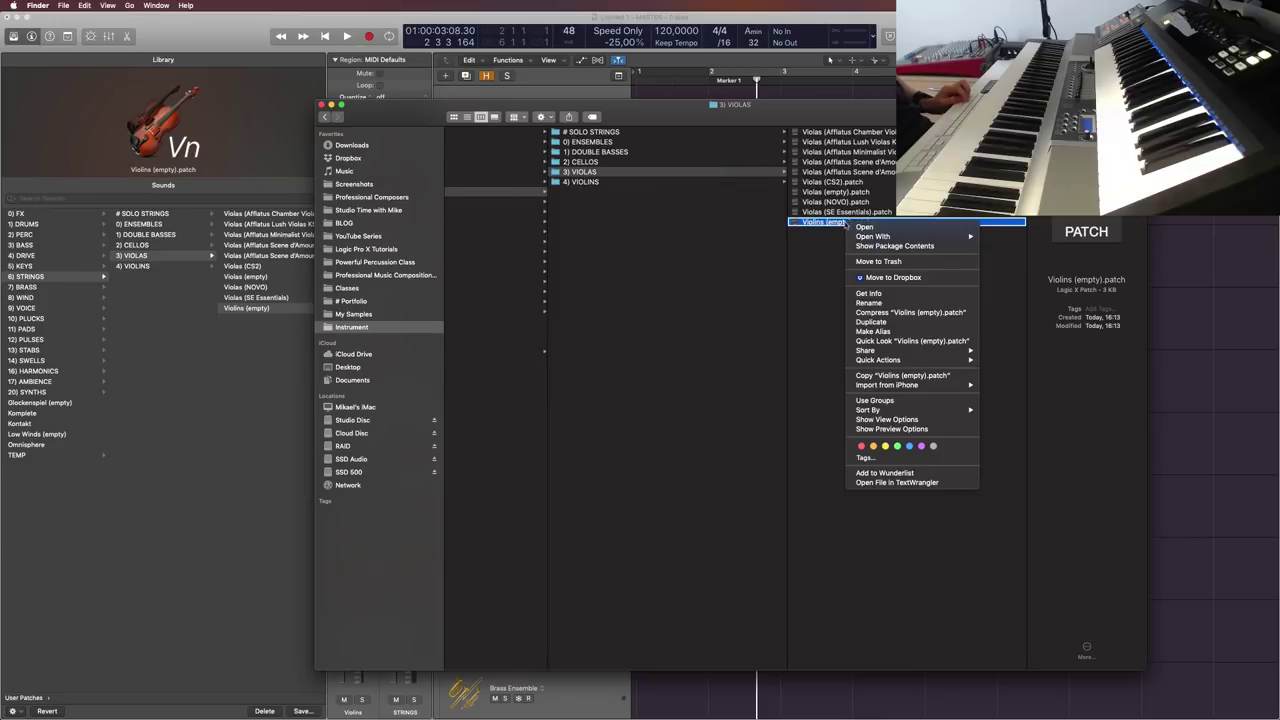
left_click(874, 262)
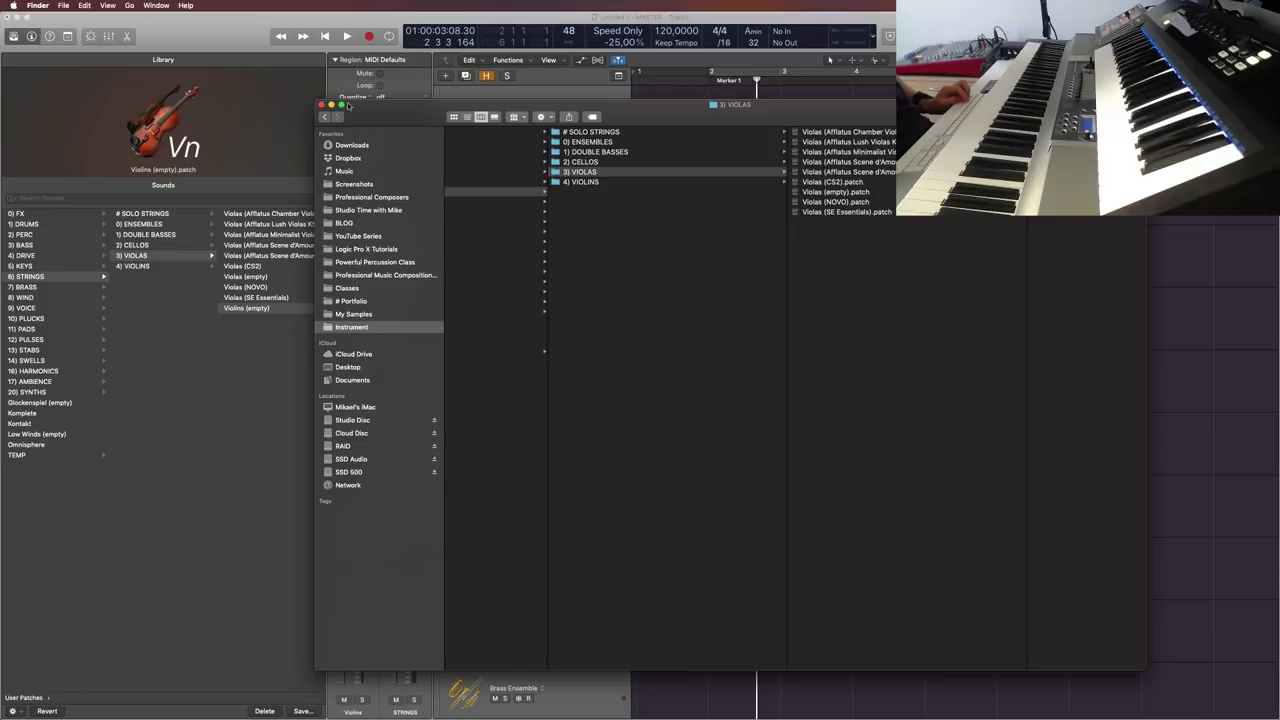
key("super+w")
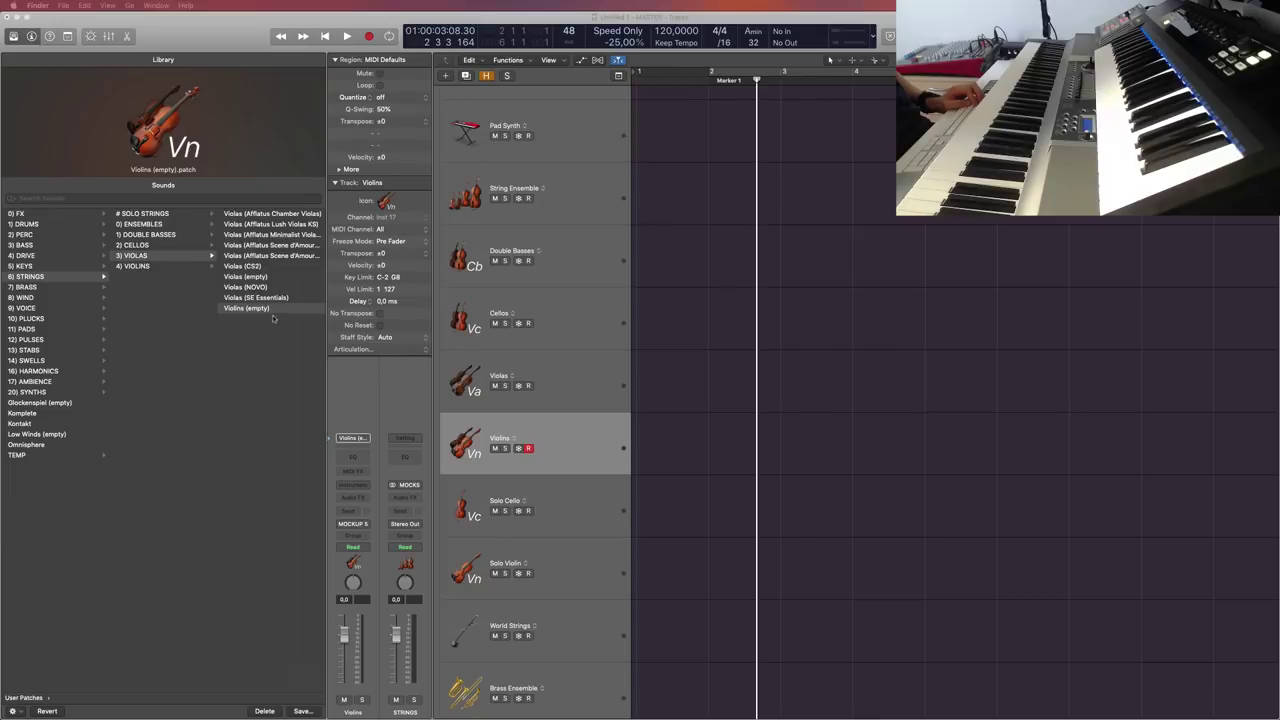
Step: Refresh the Logic Pro X library and reselect the Violas and Violins tracks to update their patch lists
left_click(16, 710)
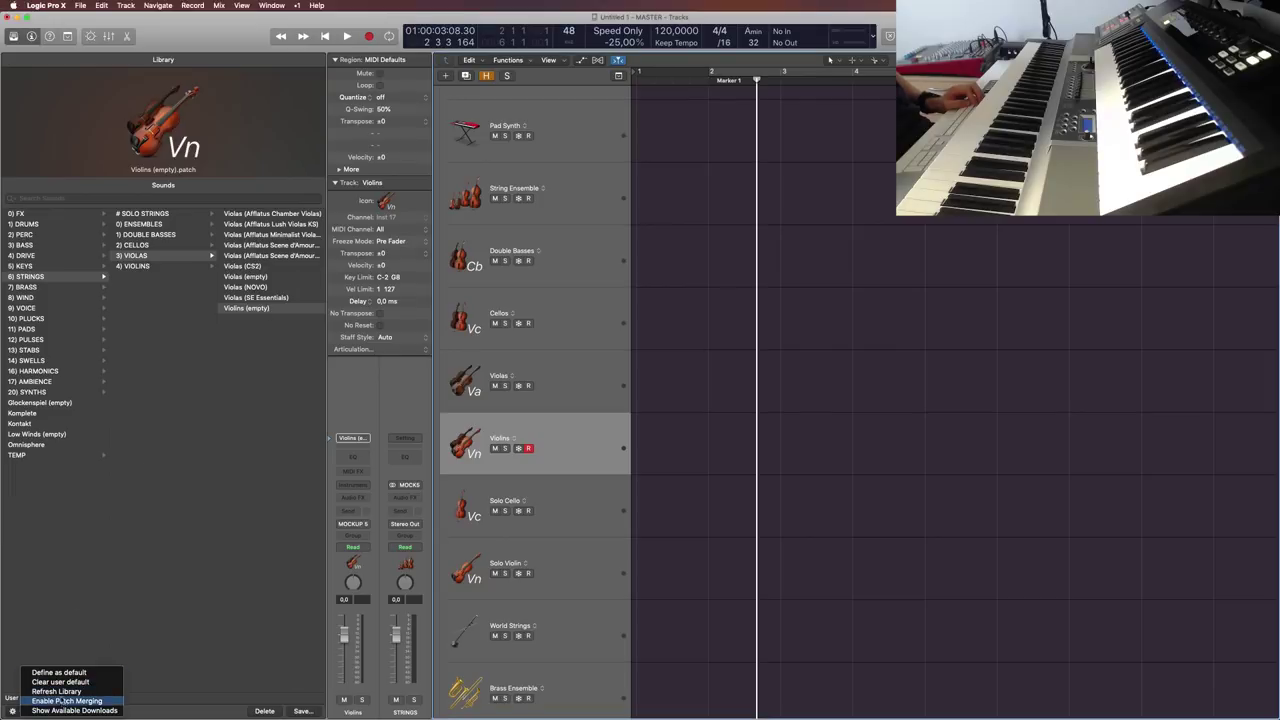
left_click(57, 691)
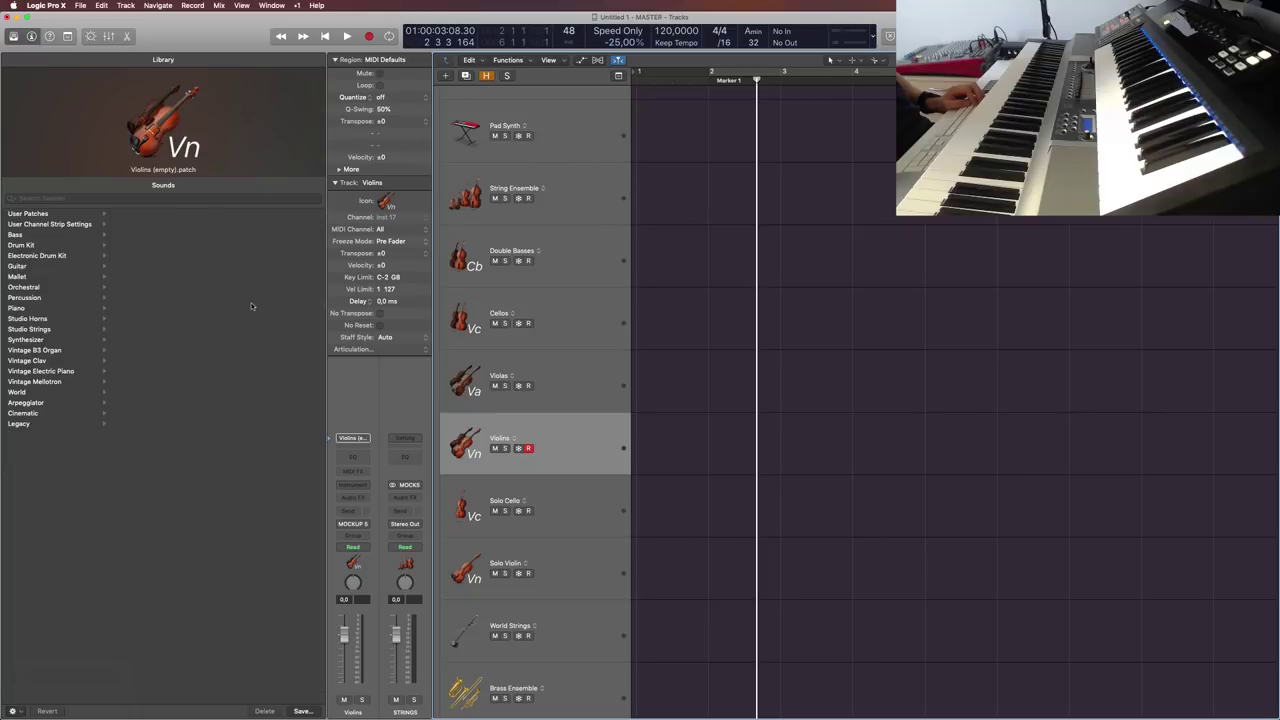
left_click(587, 382)
left_click(590, 440)
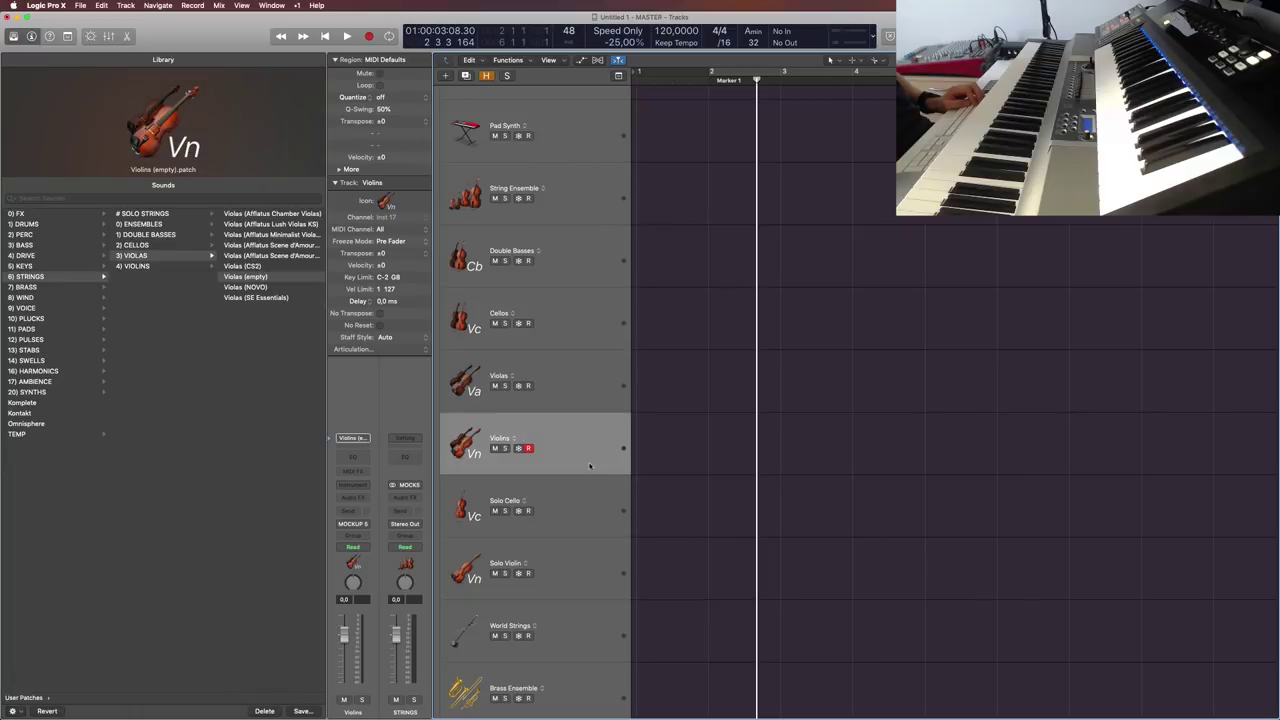
Step: Save the Violins track as the patch "Violins (empty)" in 6) STRINGS > 4) VIOLINS and check it in the library
left_click(304, 711)
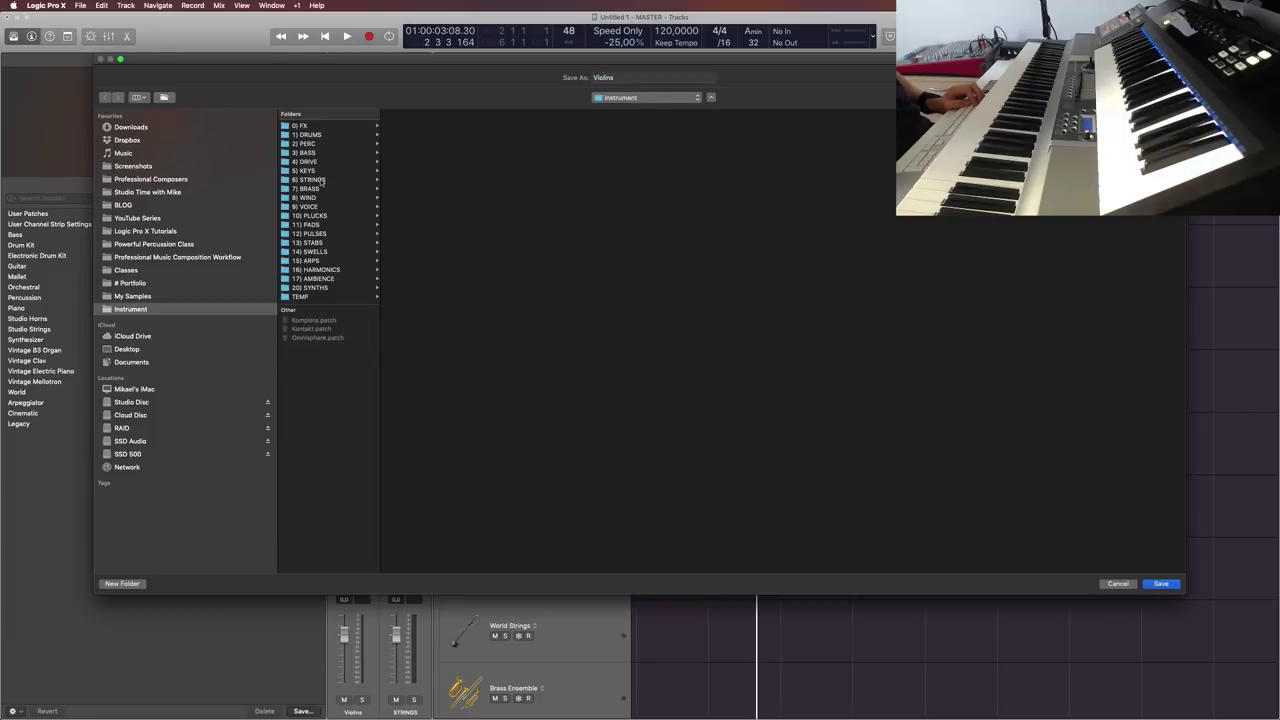
left_click(310, 180)
left_click(412, 170)
left_click(633, 78)
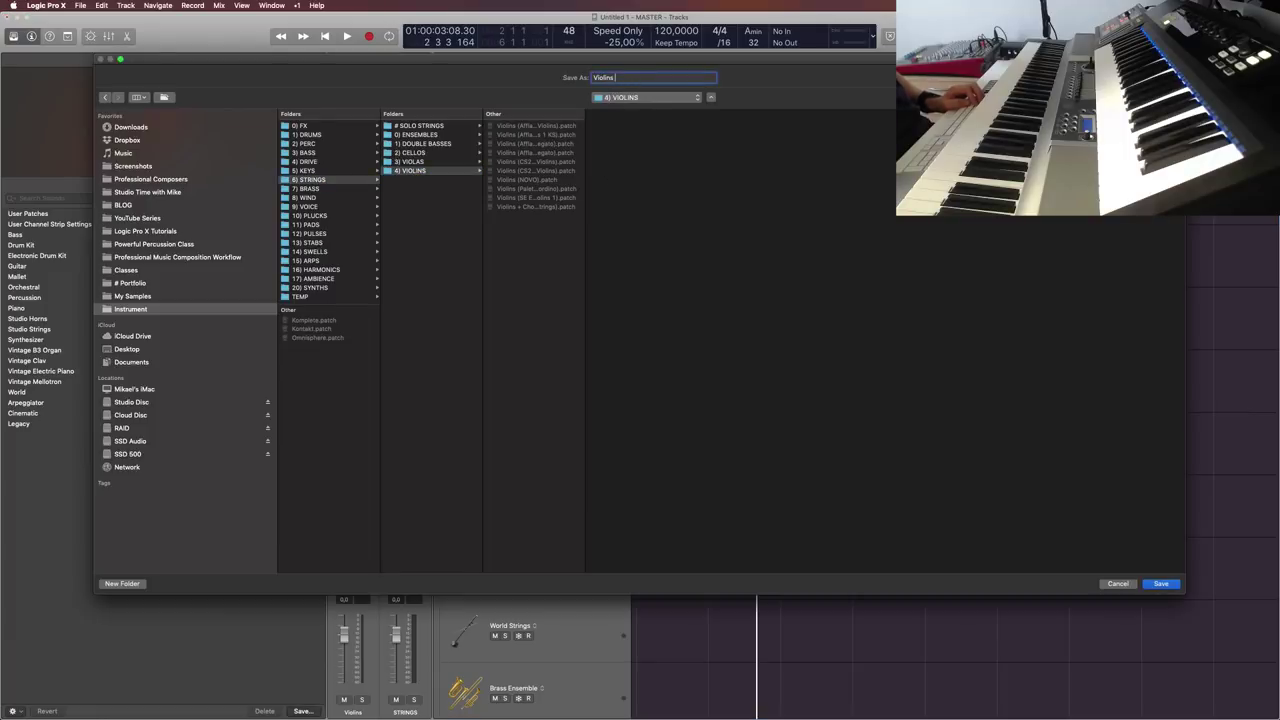
key("Return")
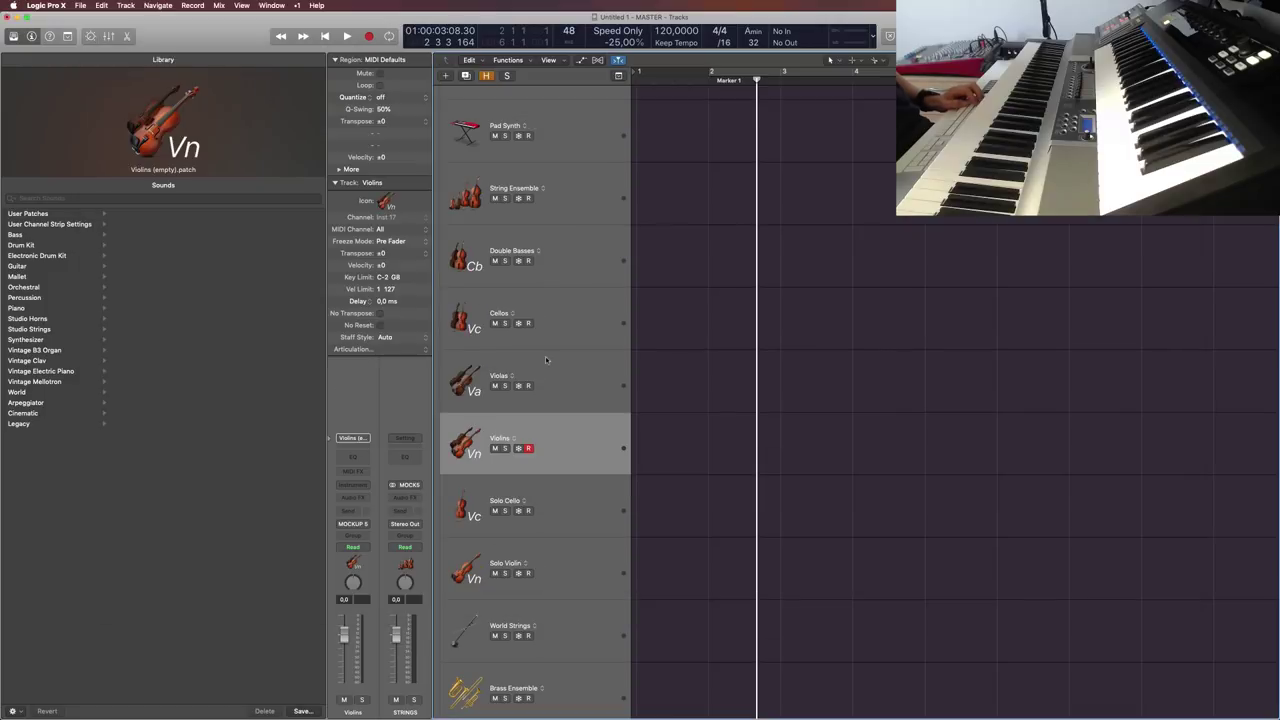
left_click(568, 484)
left_click(578, 436)
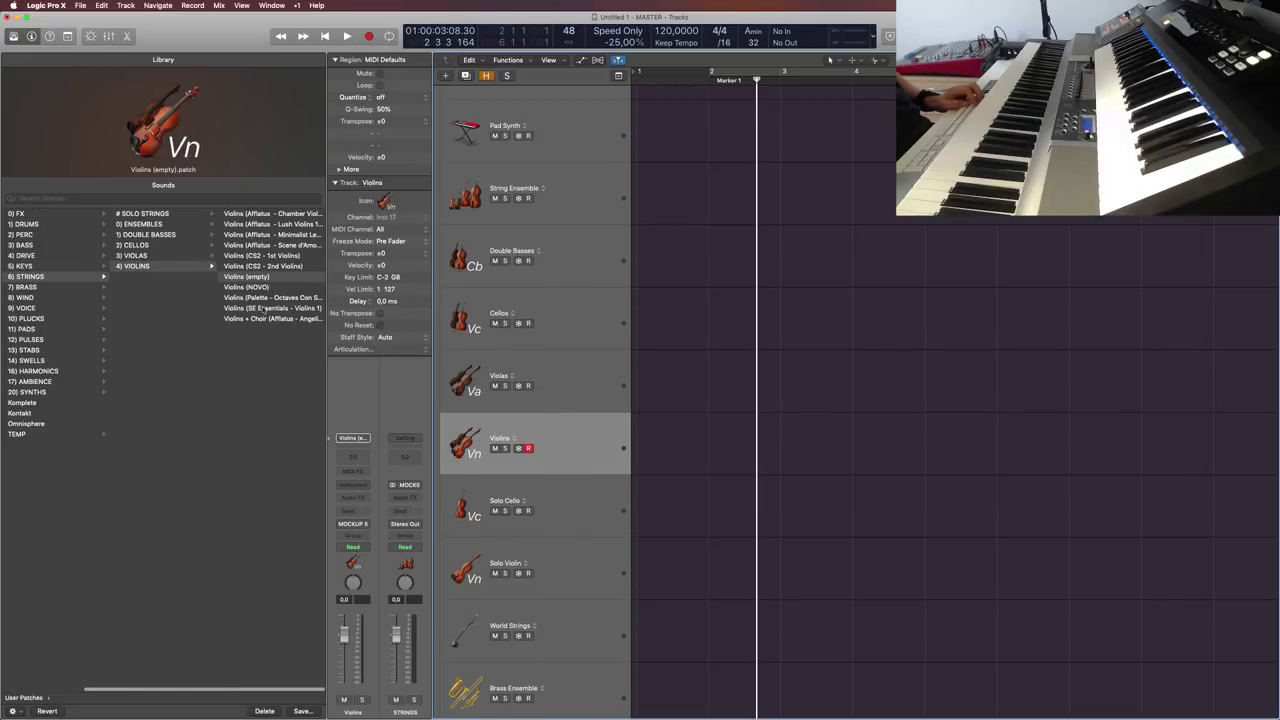
Step: Save the Solo Cello track as the patch "Solo Cello (empty)" in 6) STRINGS > # SOLO STRINGS
left_click(596, 515)
left_click(303, 711)
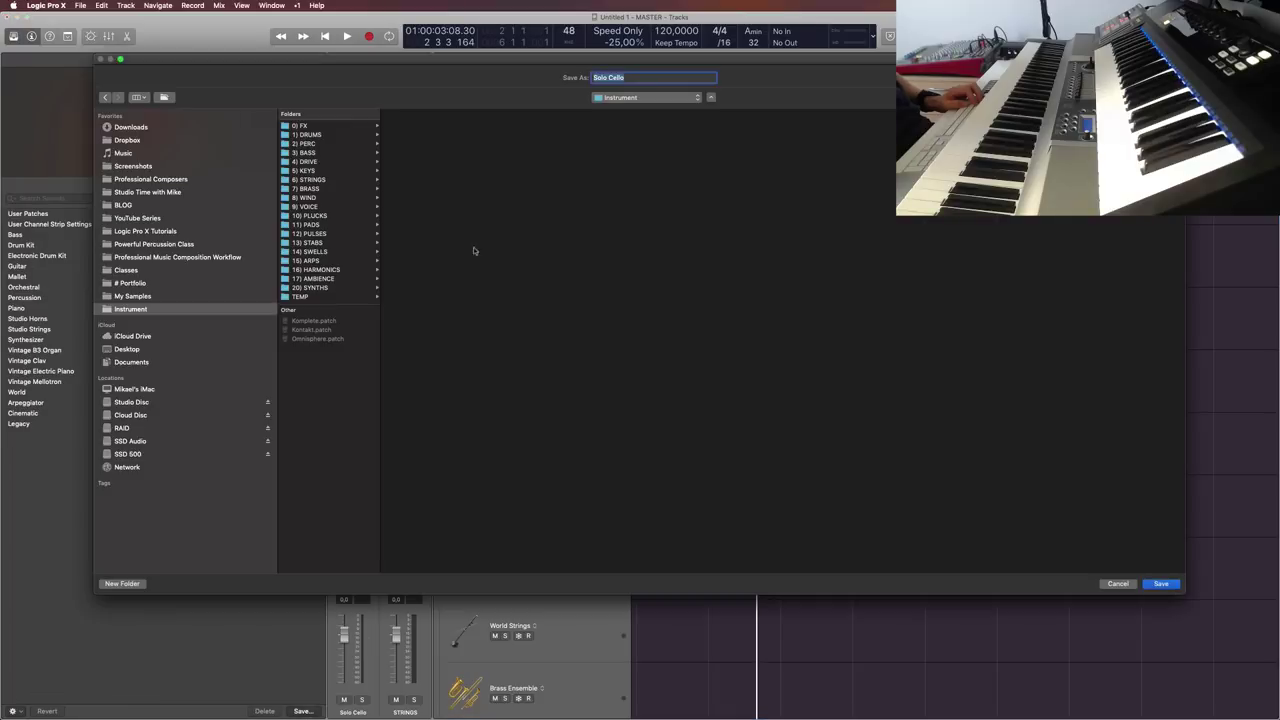
left_click(330, 181)
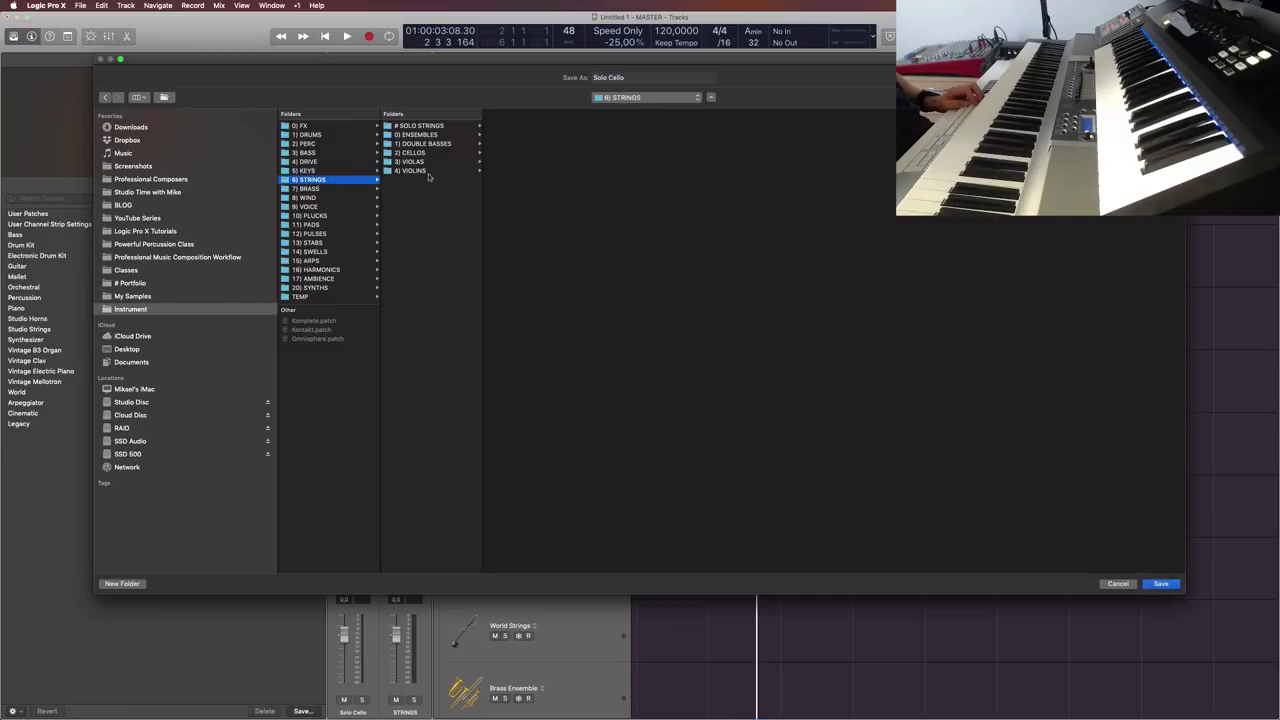
left_click(420, 126)
left_click_drag(582, 216, 740, 207)
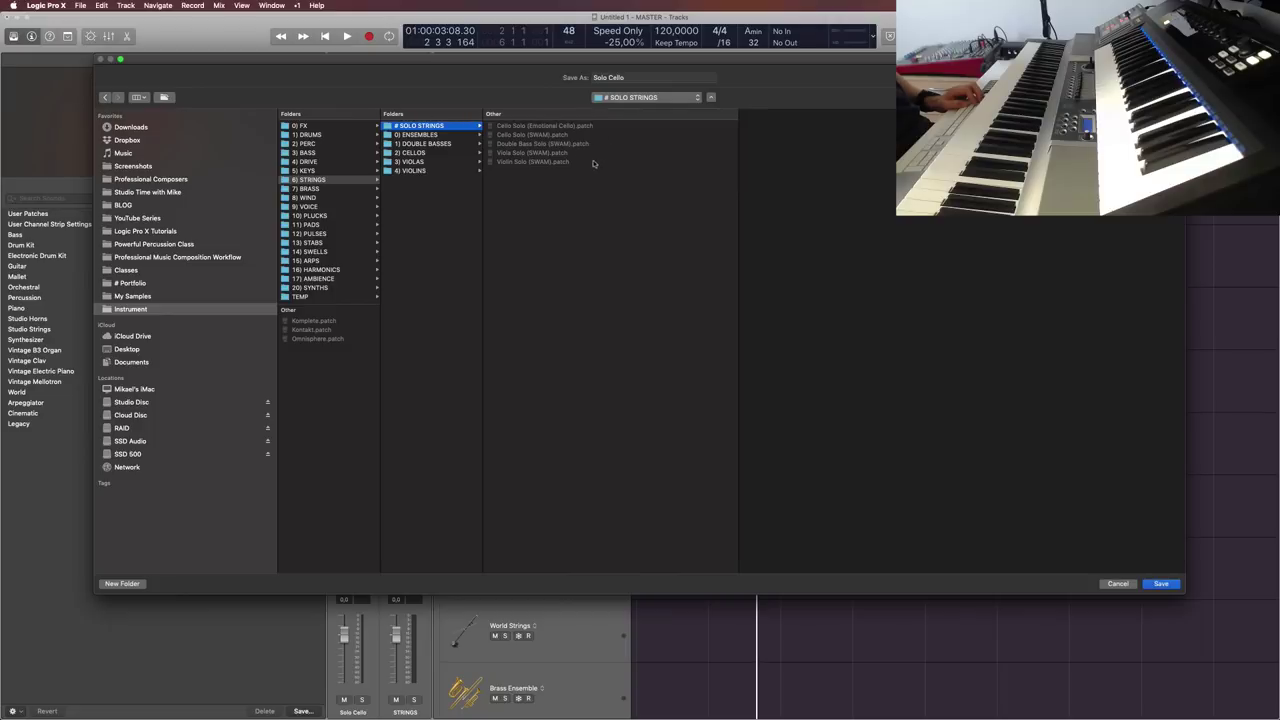
left_click(630, 78)
type("(empty)")
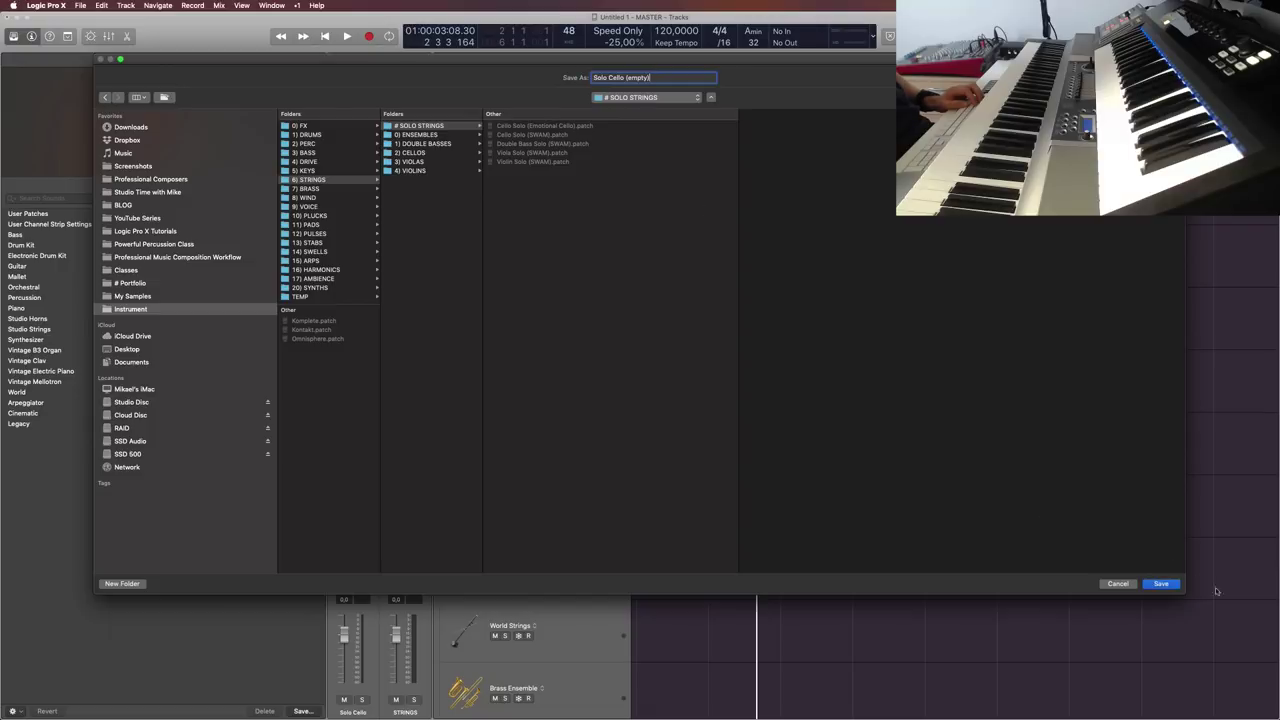
left_click(1162, 584)
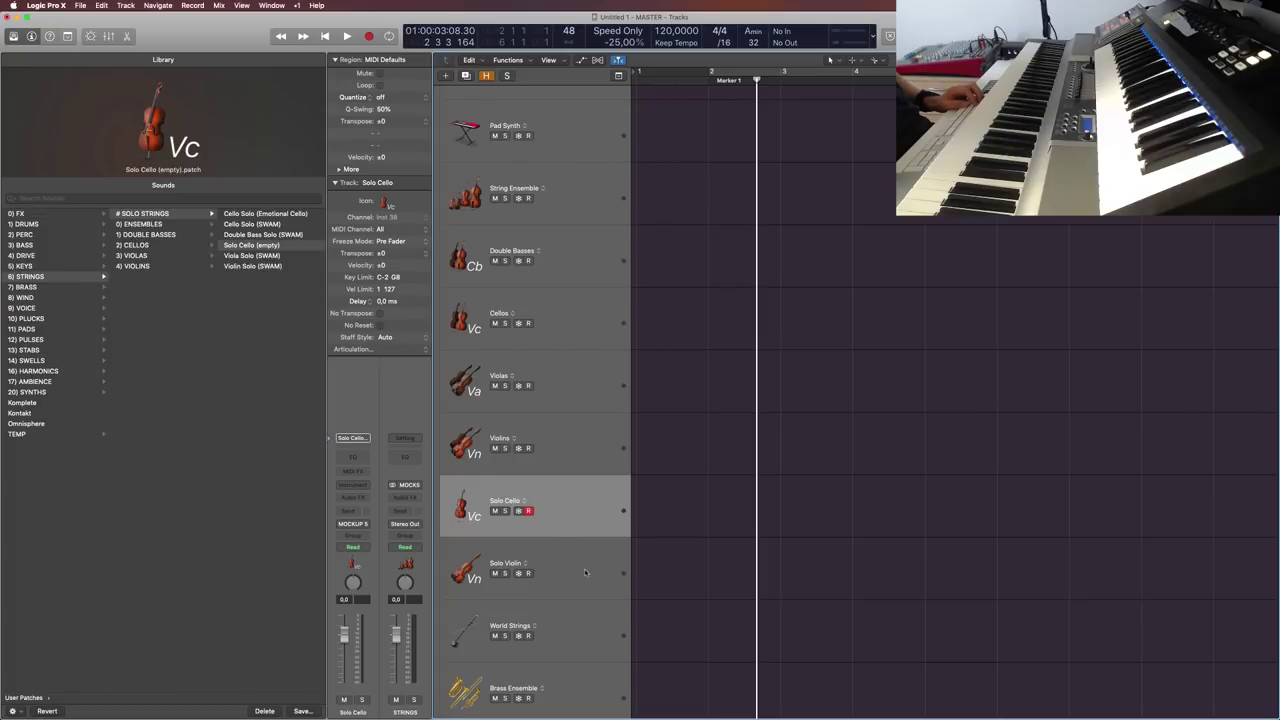
Step: Save the Solo Violin track as the patch "Solo Violin (empty)" in 6) STRINGS > # SOLO STRINGS
left_click(585, 573)
left_click(302, 711)
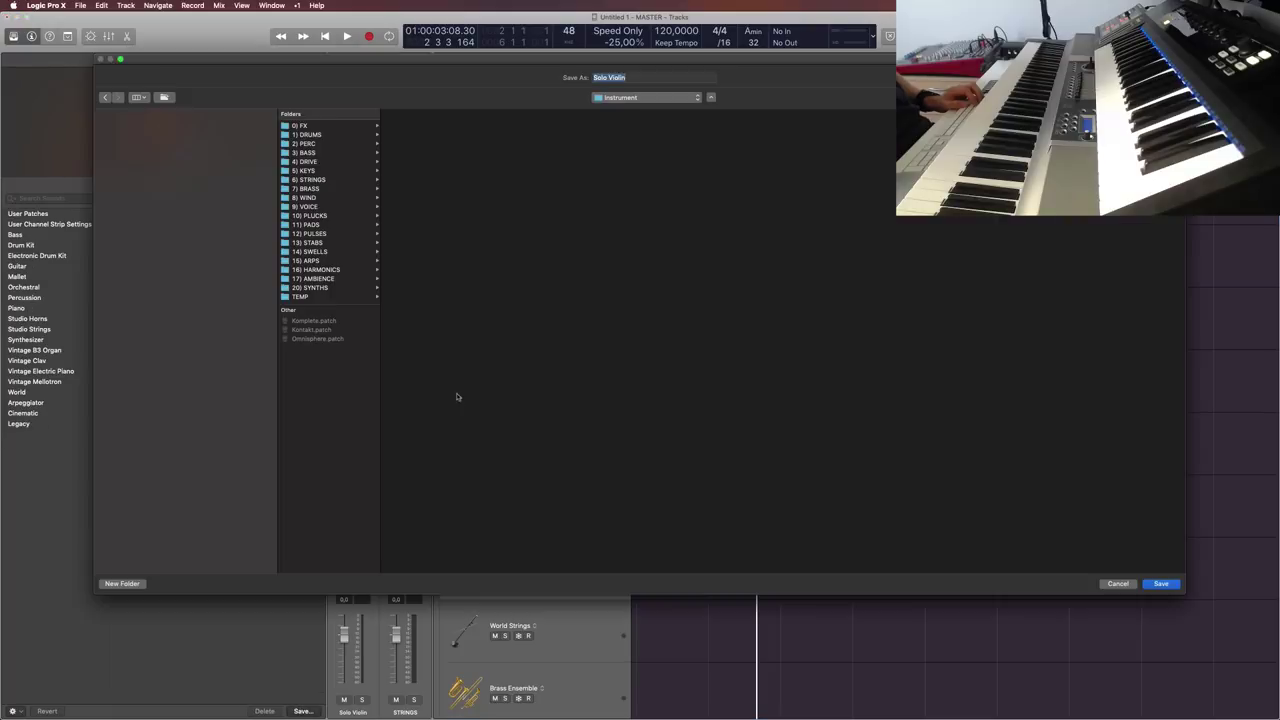
left_click(123, 584)
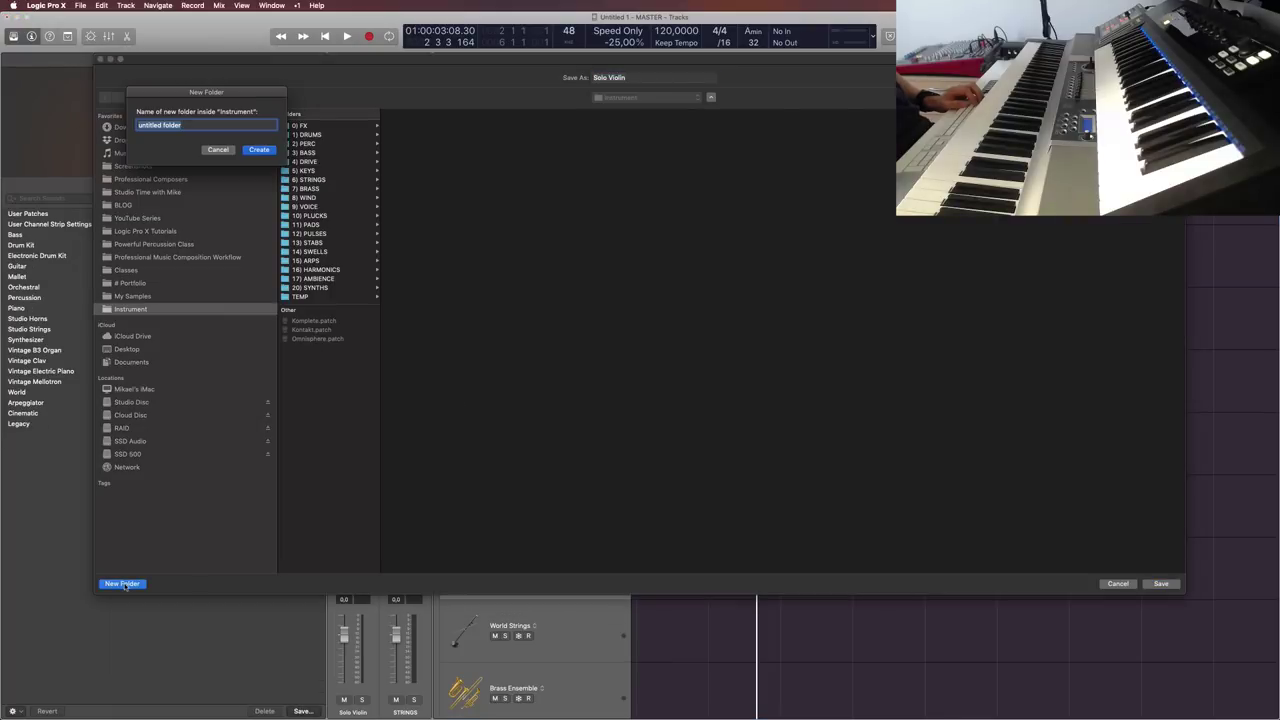
left_click(220, 150)
left_click(331, 180)
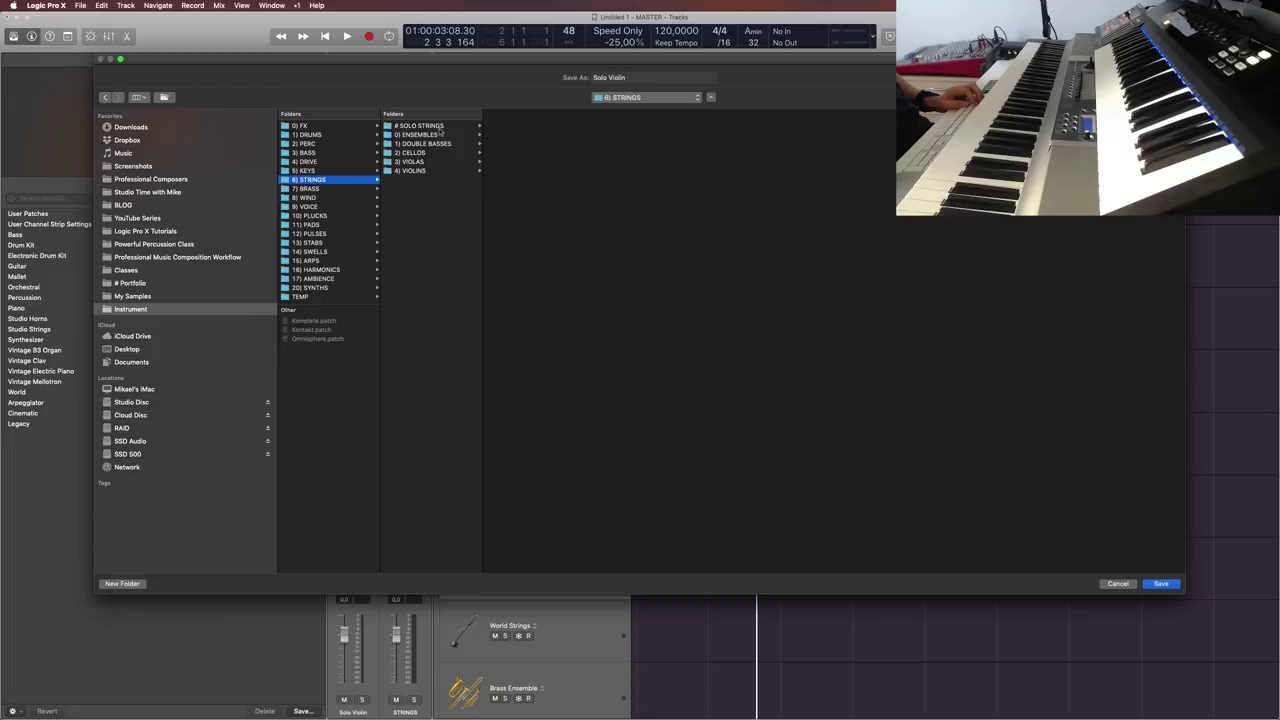
left_click(440, 127)
left_click(633, 76)
type("(empty)")
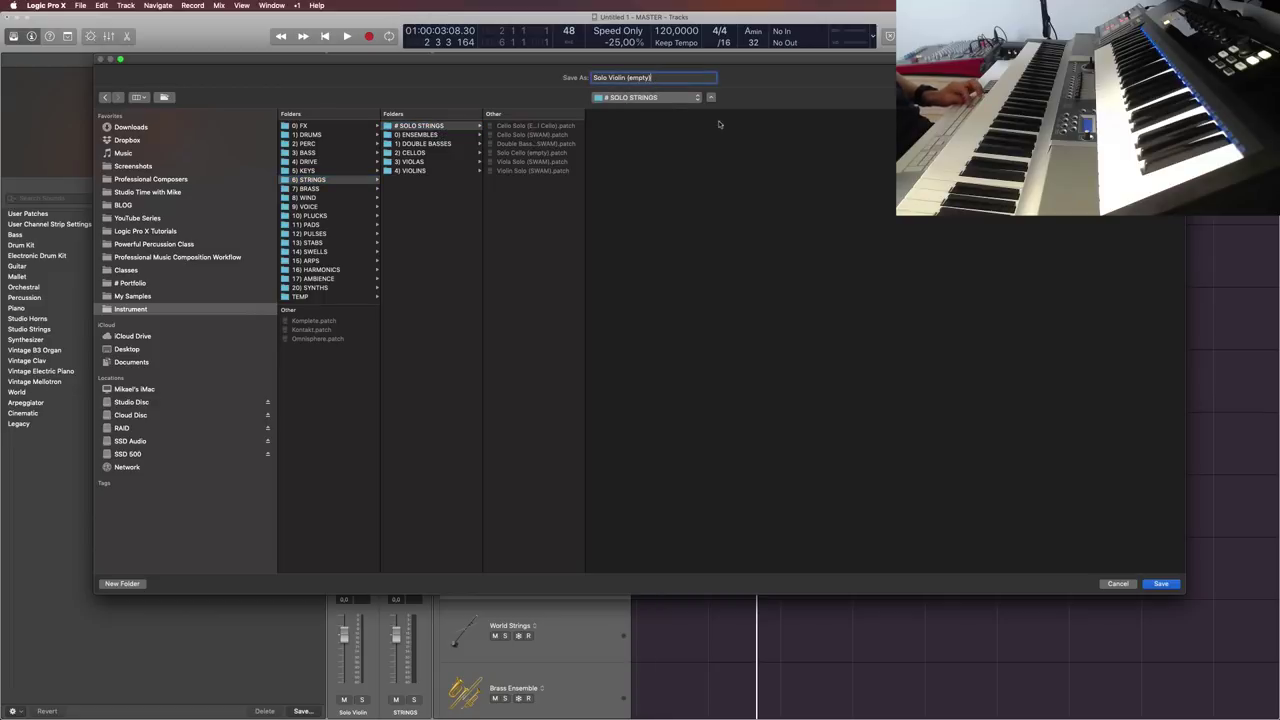
left_click(1161, 583)
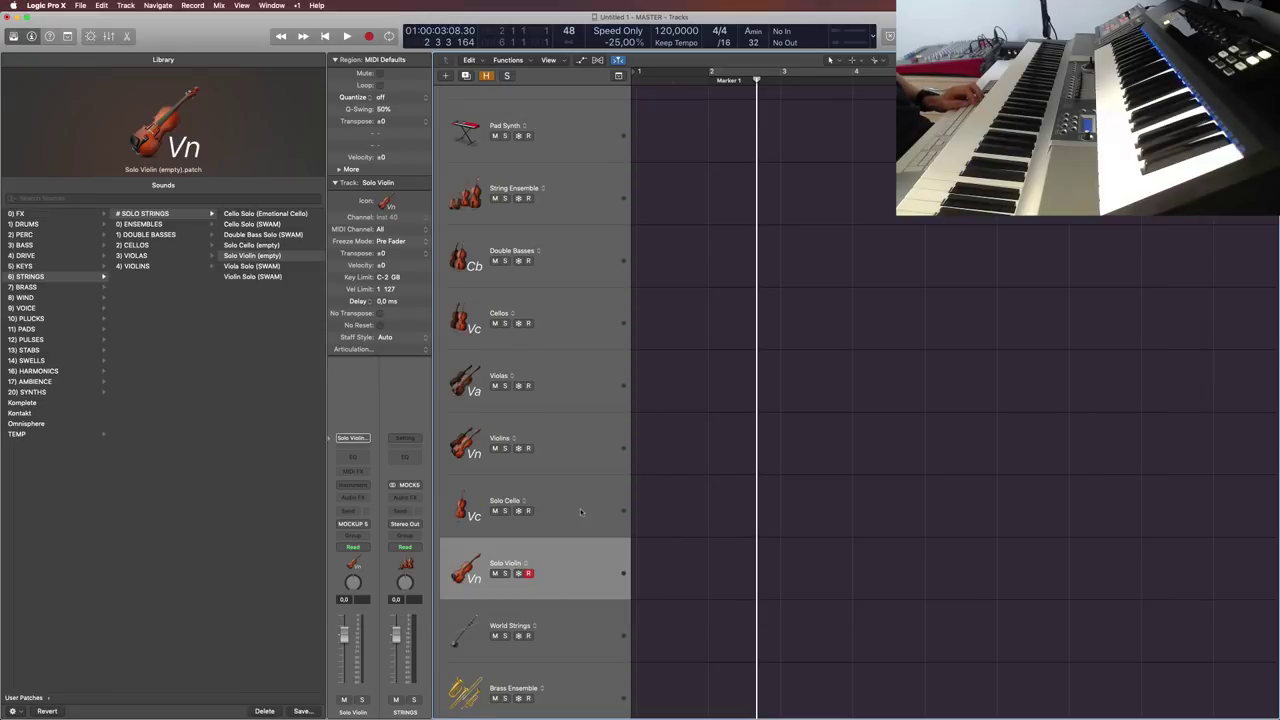
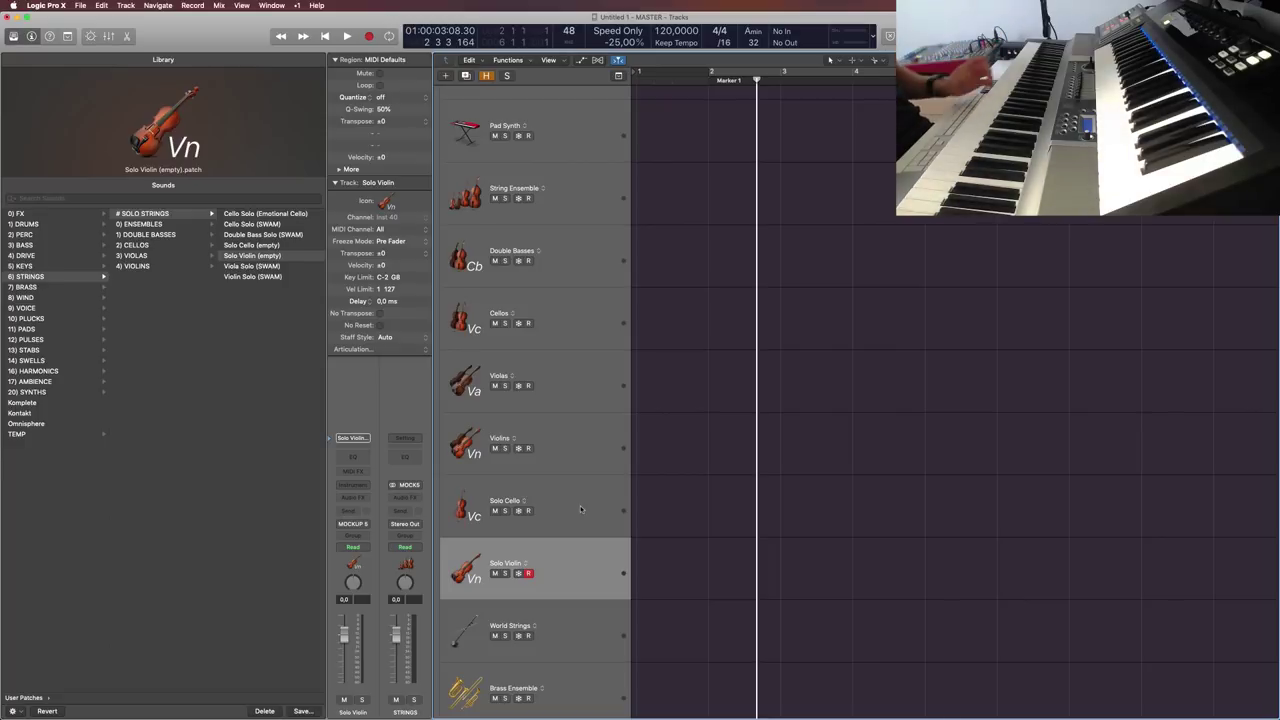
Step: Start saving the World Strings track as a patch and create a folder "5) WORLD STRINGS" inside 6) STRINGS
scroll(562, 537, "down", 5)
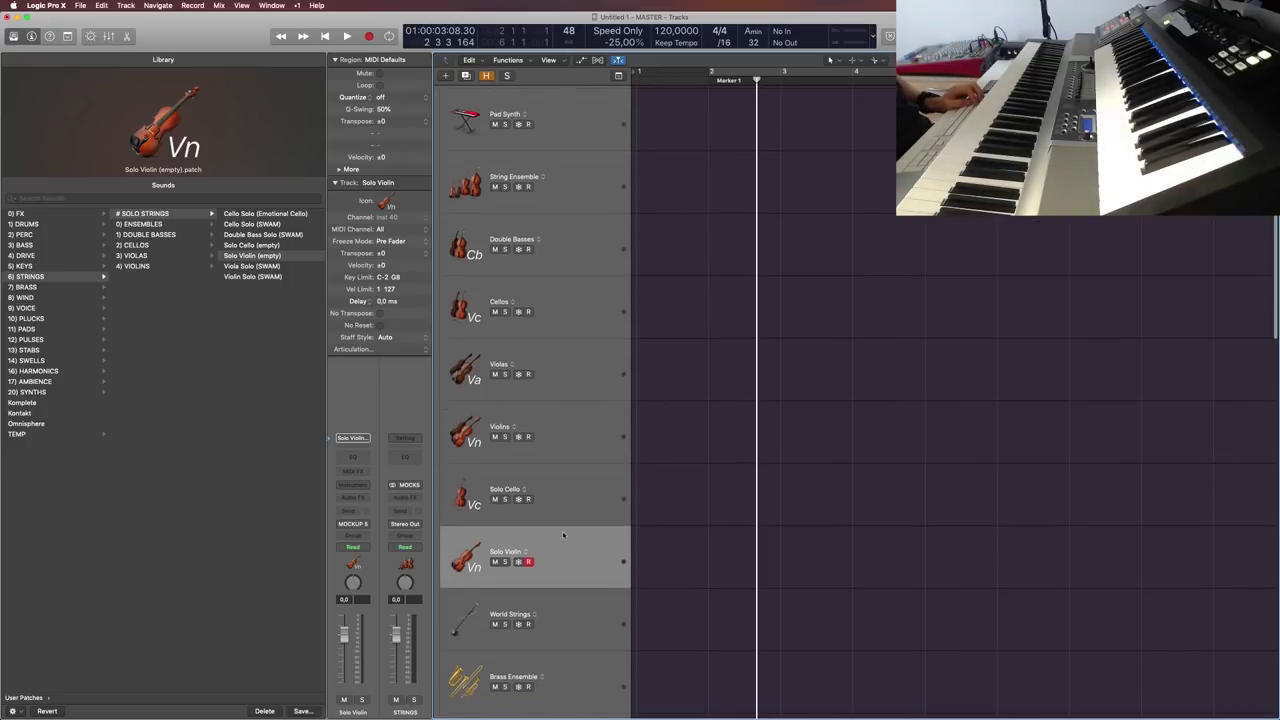
left_click(580, 509)
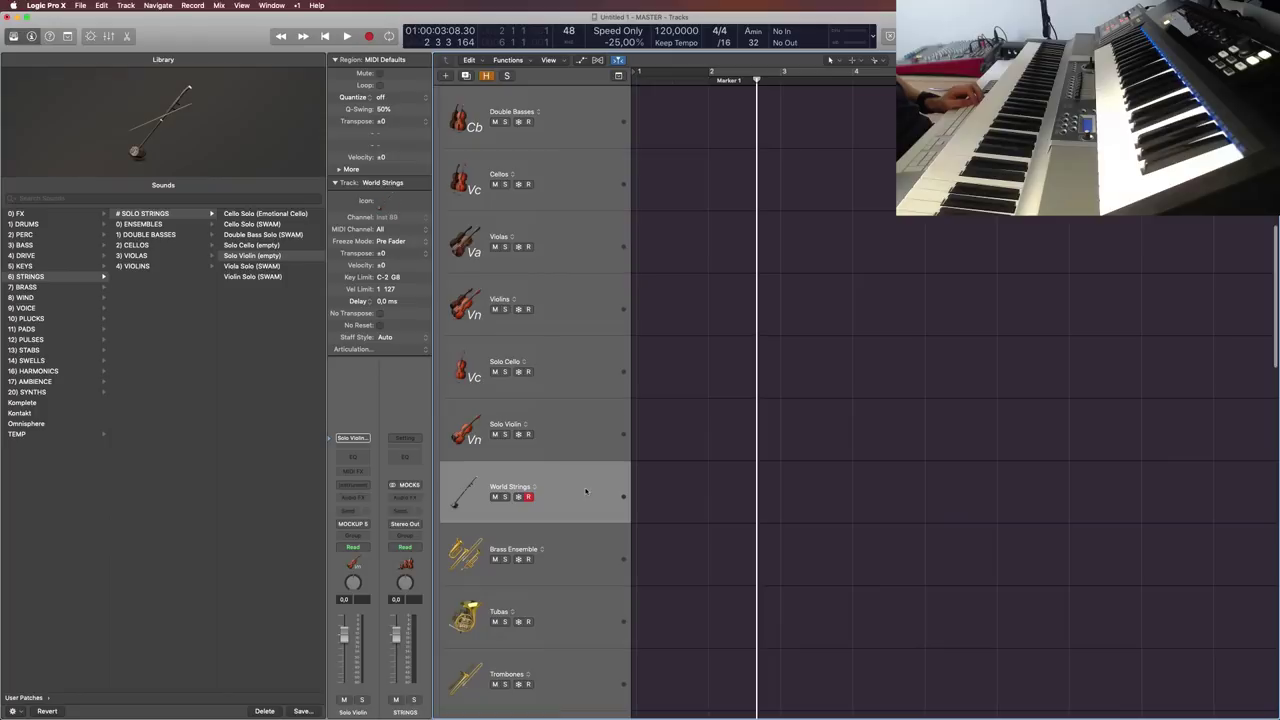
left_click(312, 709)
key("Return")
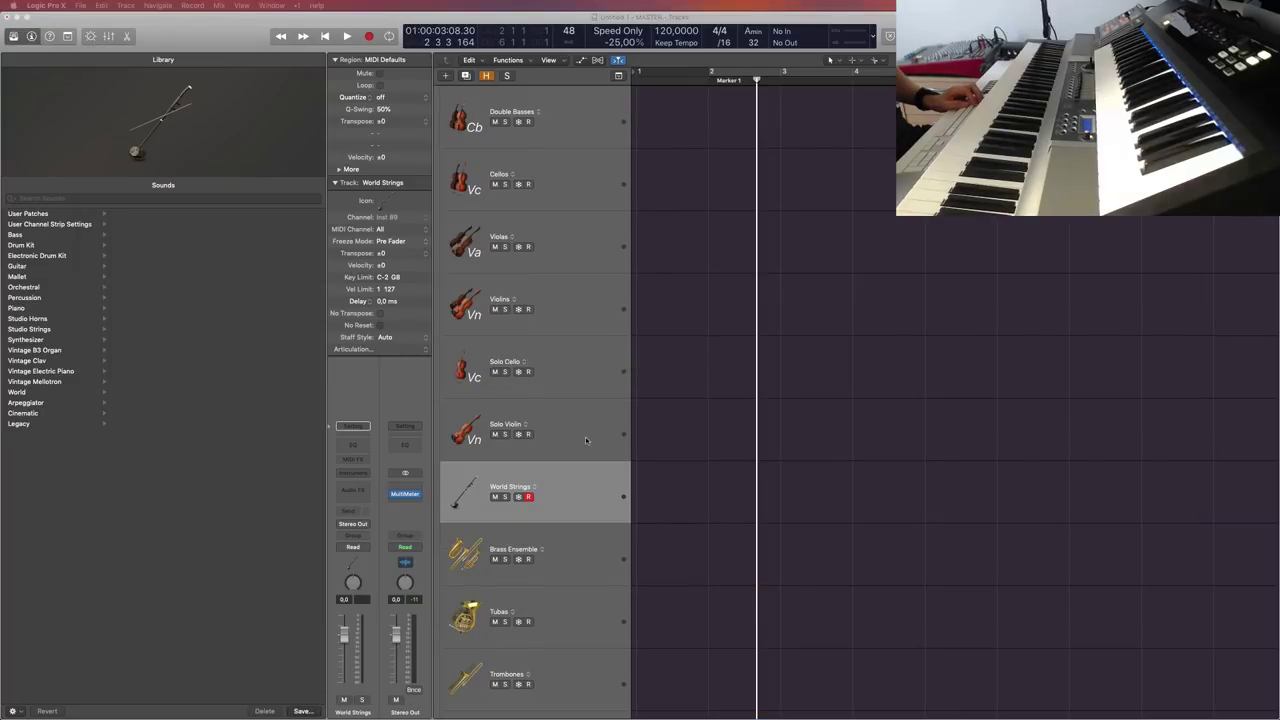
left_click(303, 711)
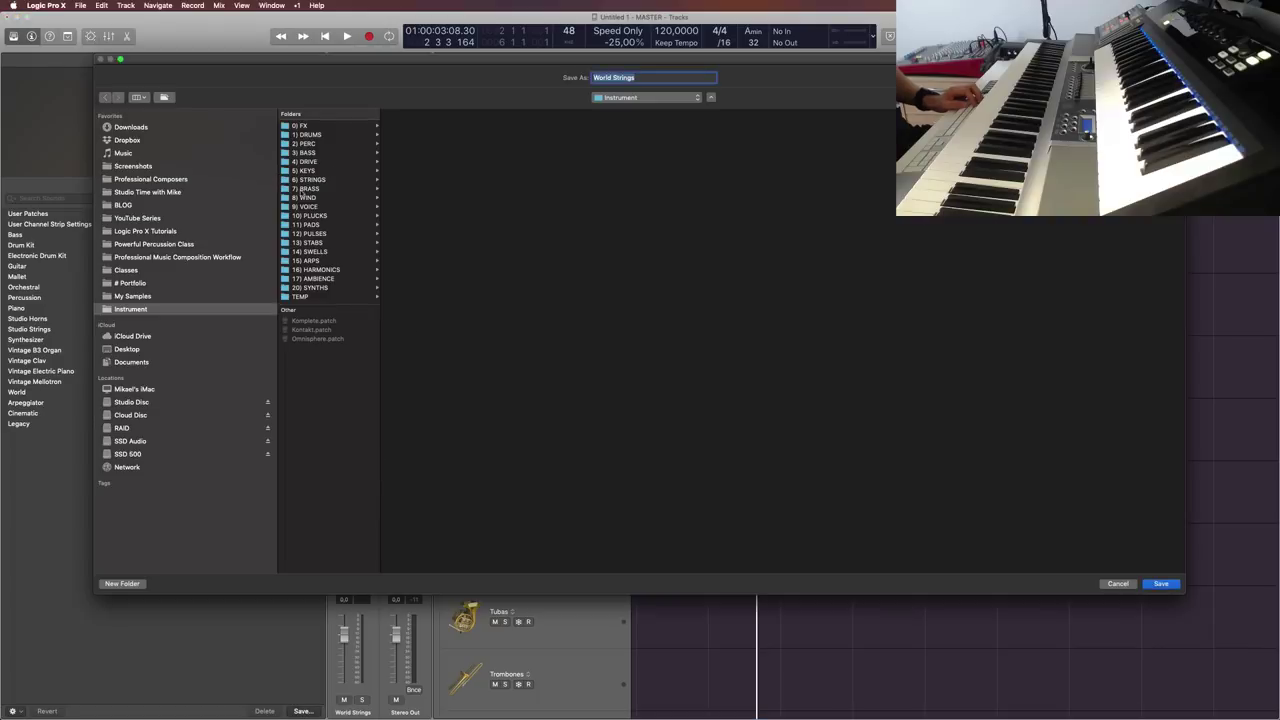
left_click(330, 180)
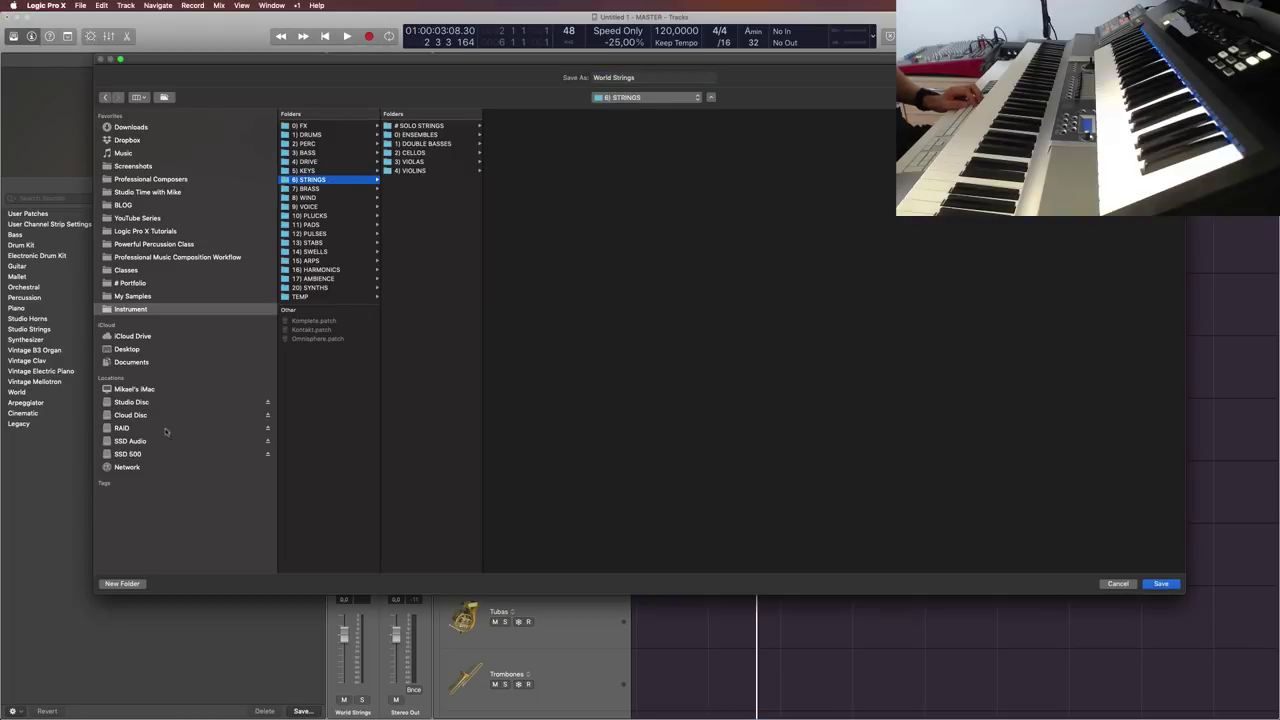
left_click(122, 583)
type("6) ")
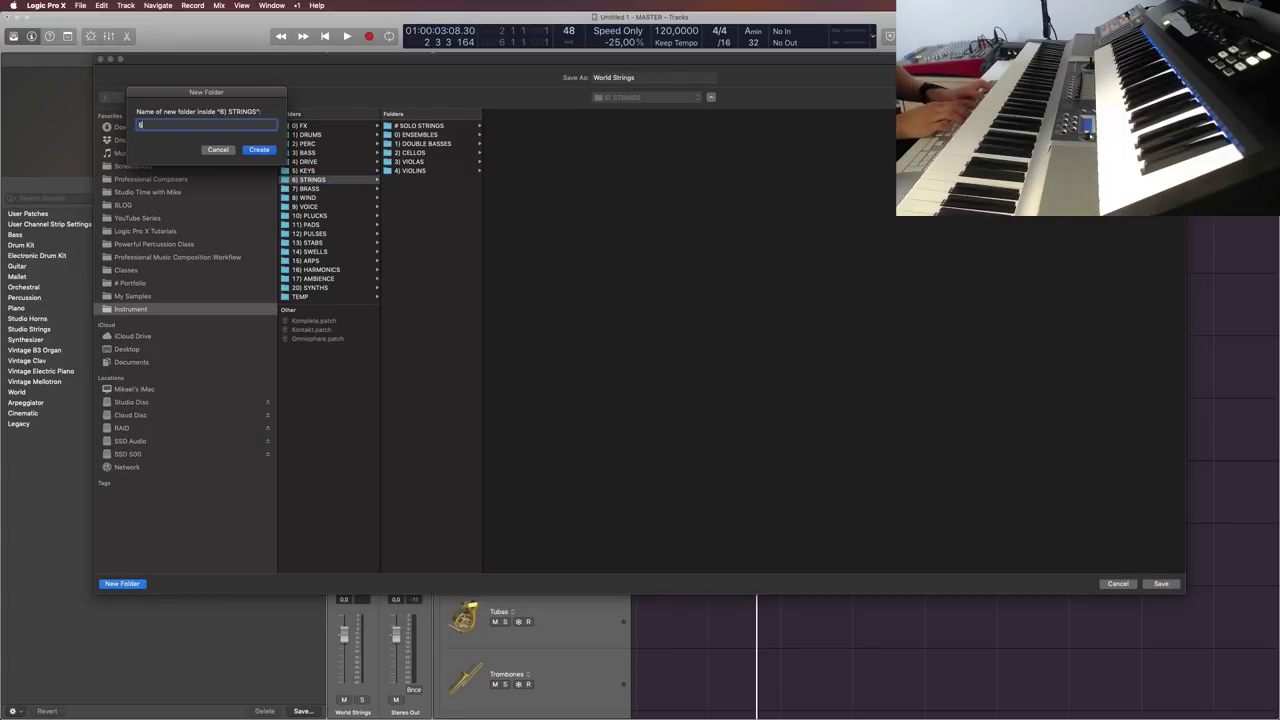
type("W")
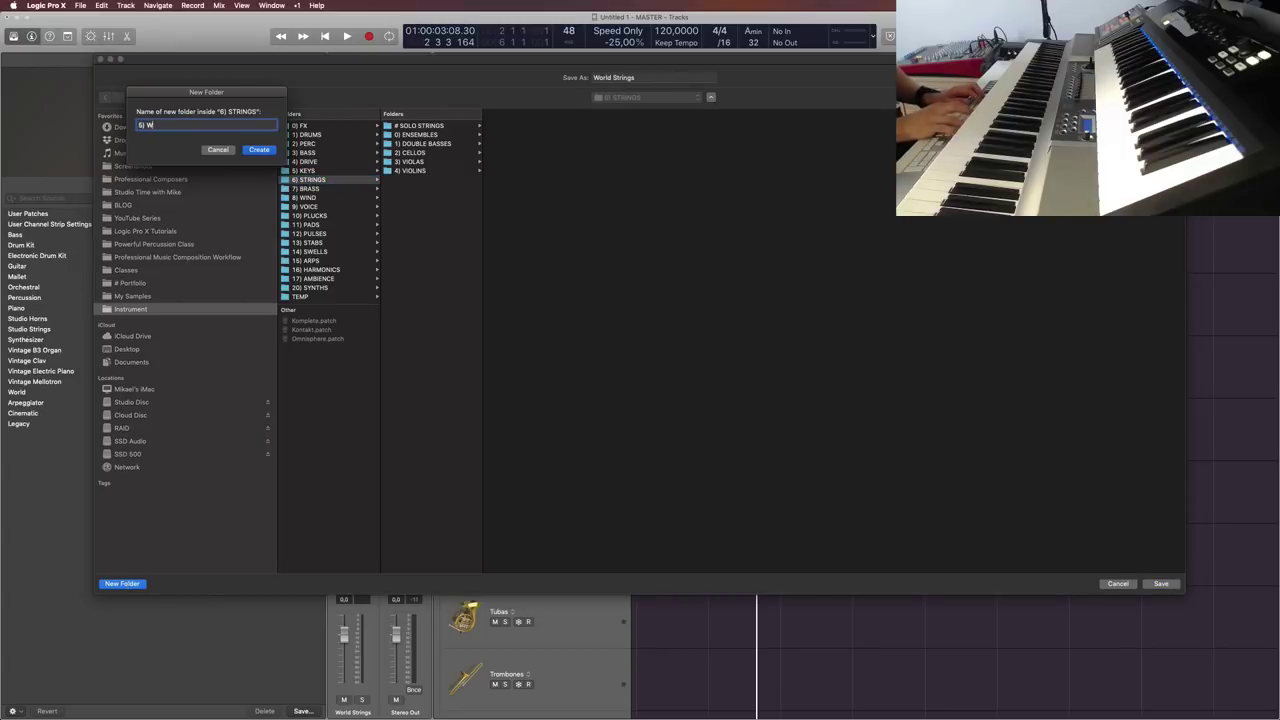
type("ORLD STRIN")
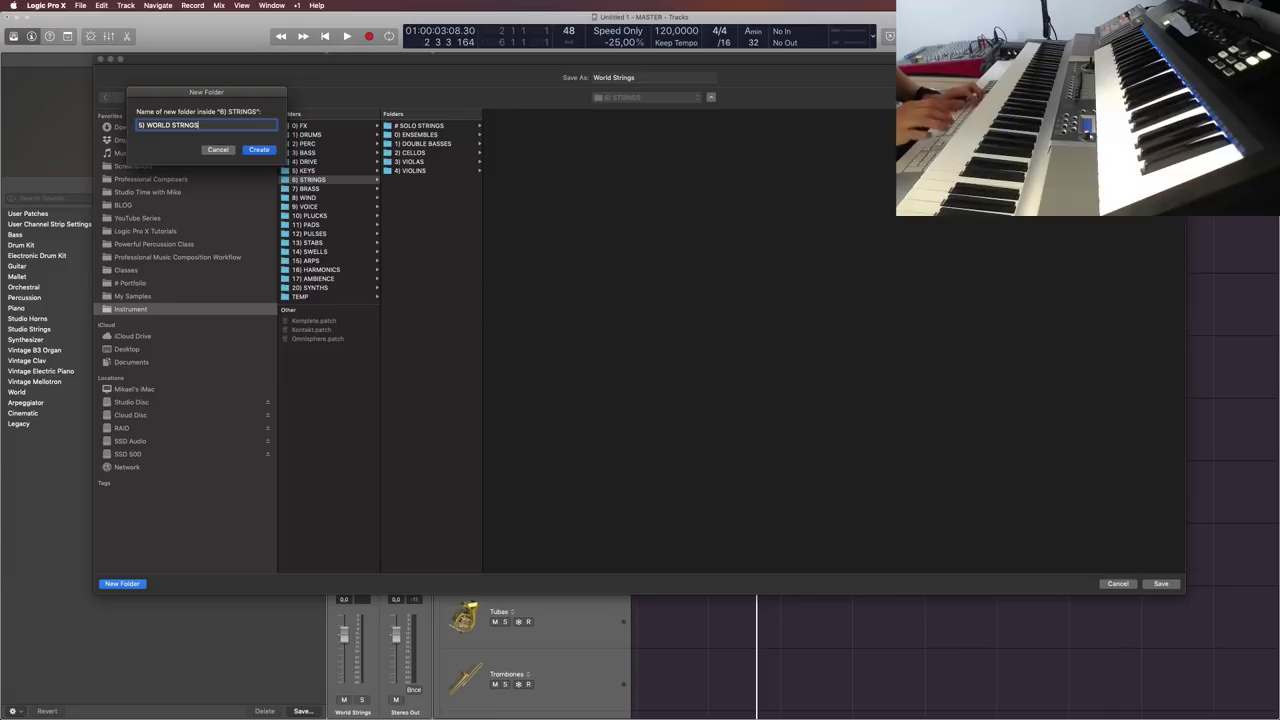
key("BackSpace")
type("INGS")
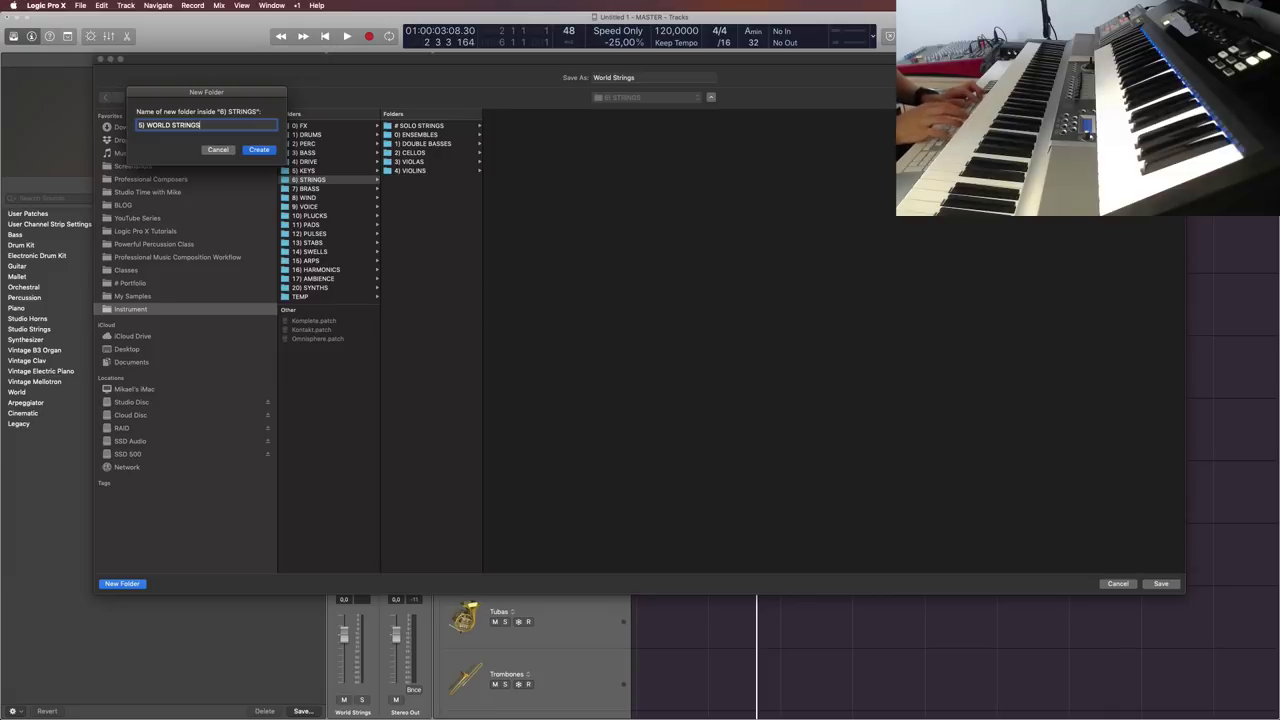
left_click(259, 150)
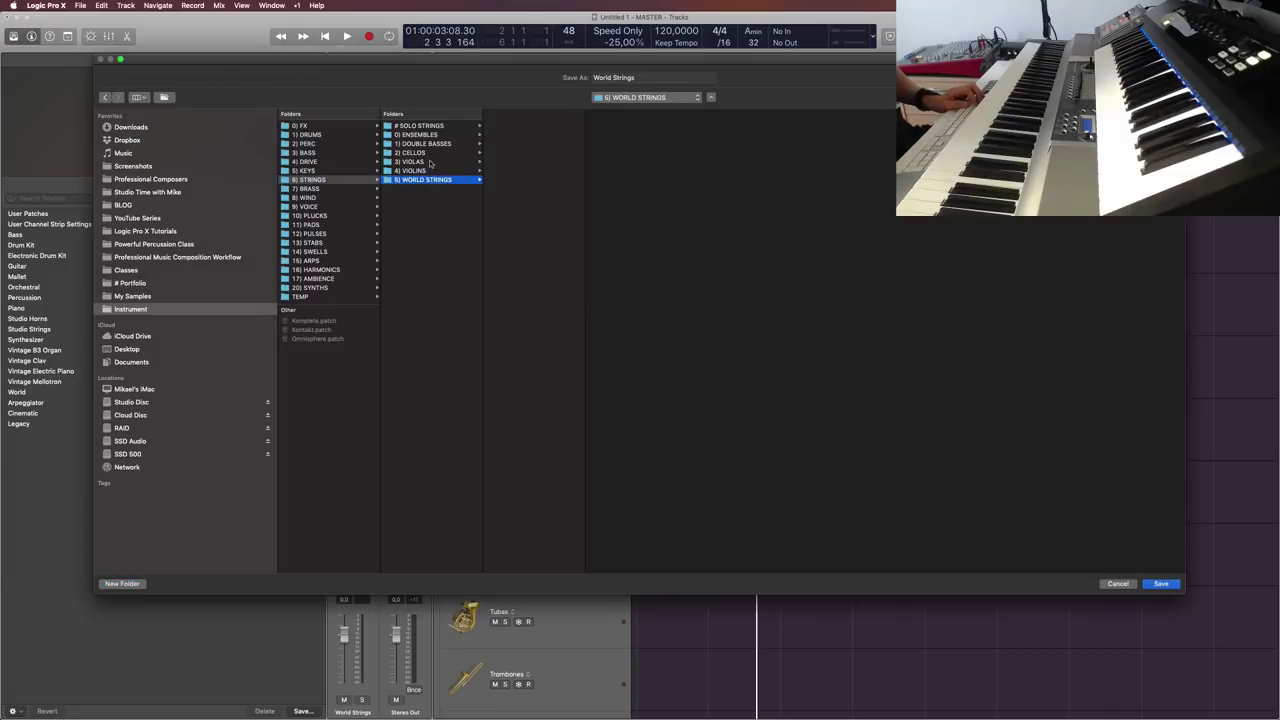
Step: Save the patch as "World Strings (empty)" in the 5) WORLD STRINGS folder and reselect the World Strings track to check it
left_click(639, 77)
type("(empty)")
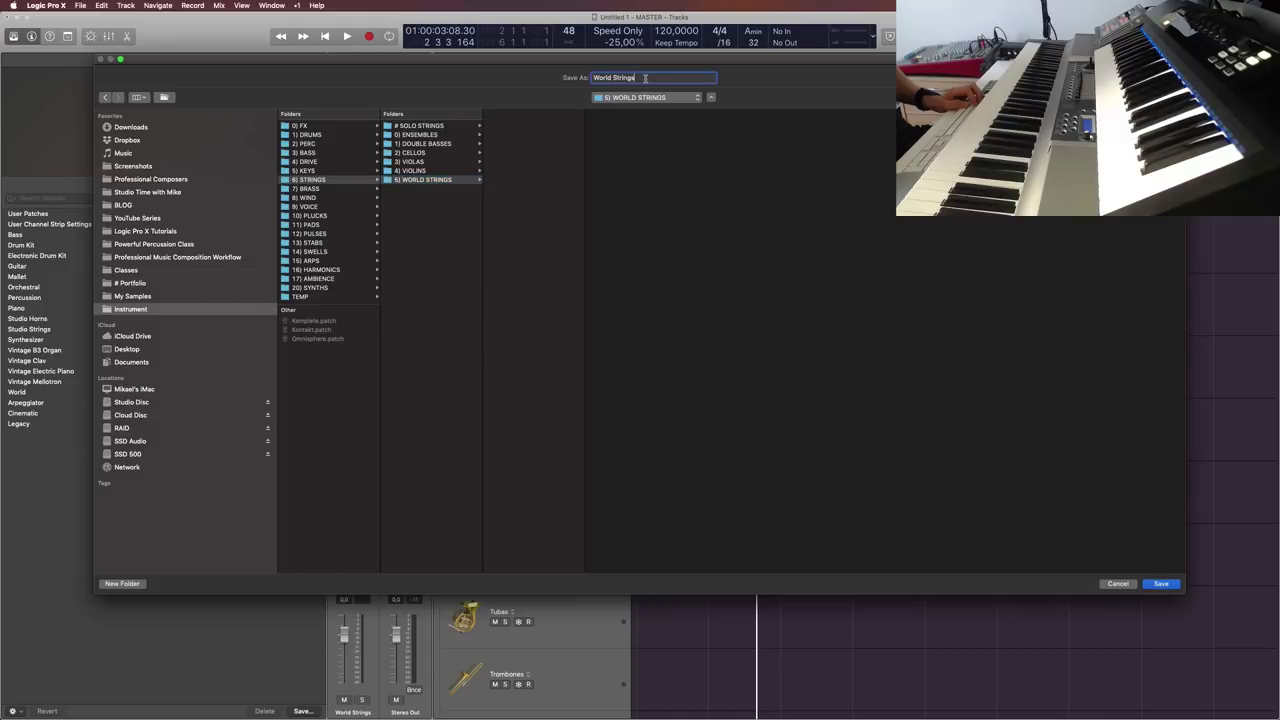
left_click(1162, 584)
left_click(596, 551)
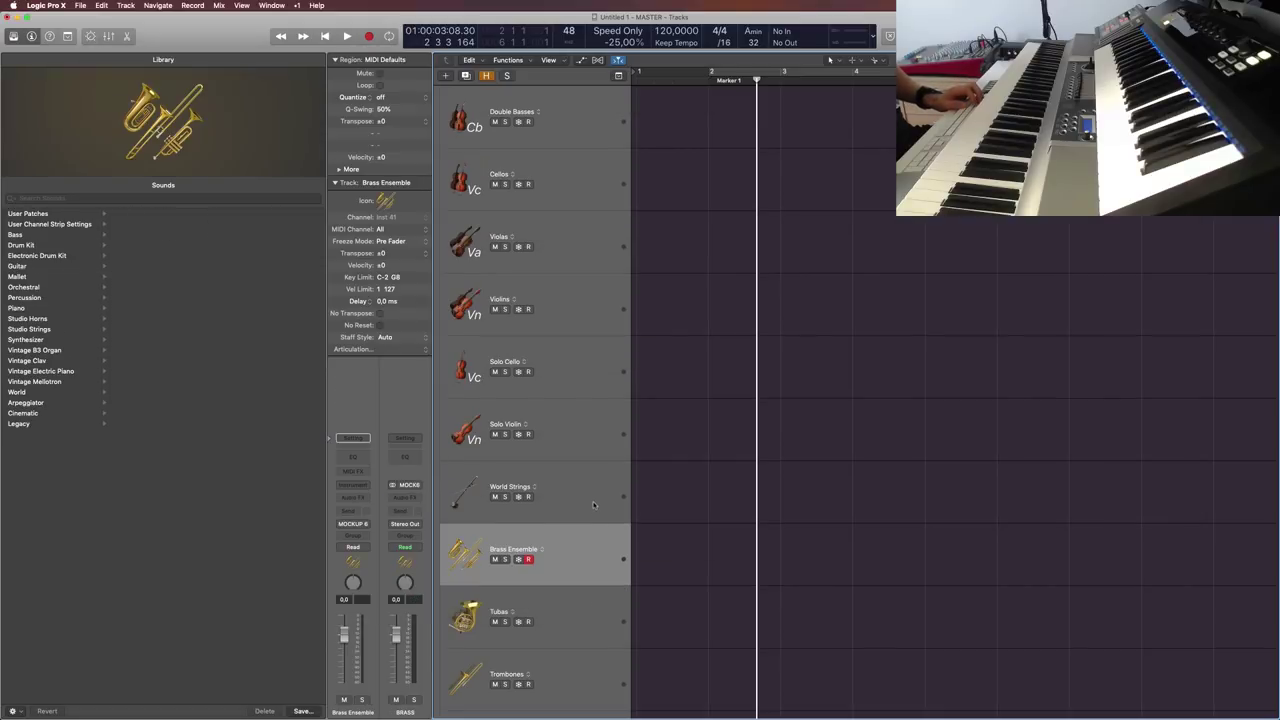
left_click(596, 507)
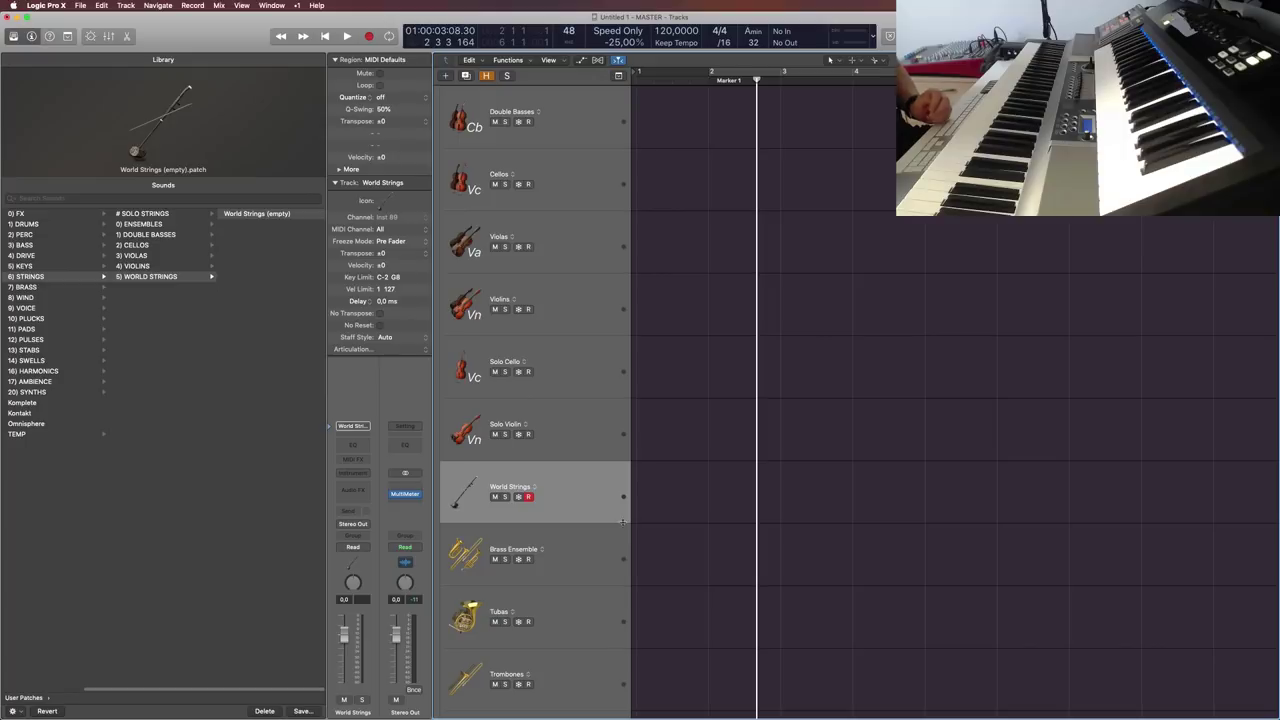
Step: Save the Brass Ensemble track as the patch "Brass Ensemble (empty)" in 7) BRASS > 0) ENSEMBLES and check it in the library
left_click(600, 548)
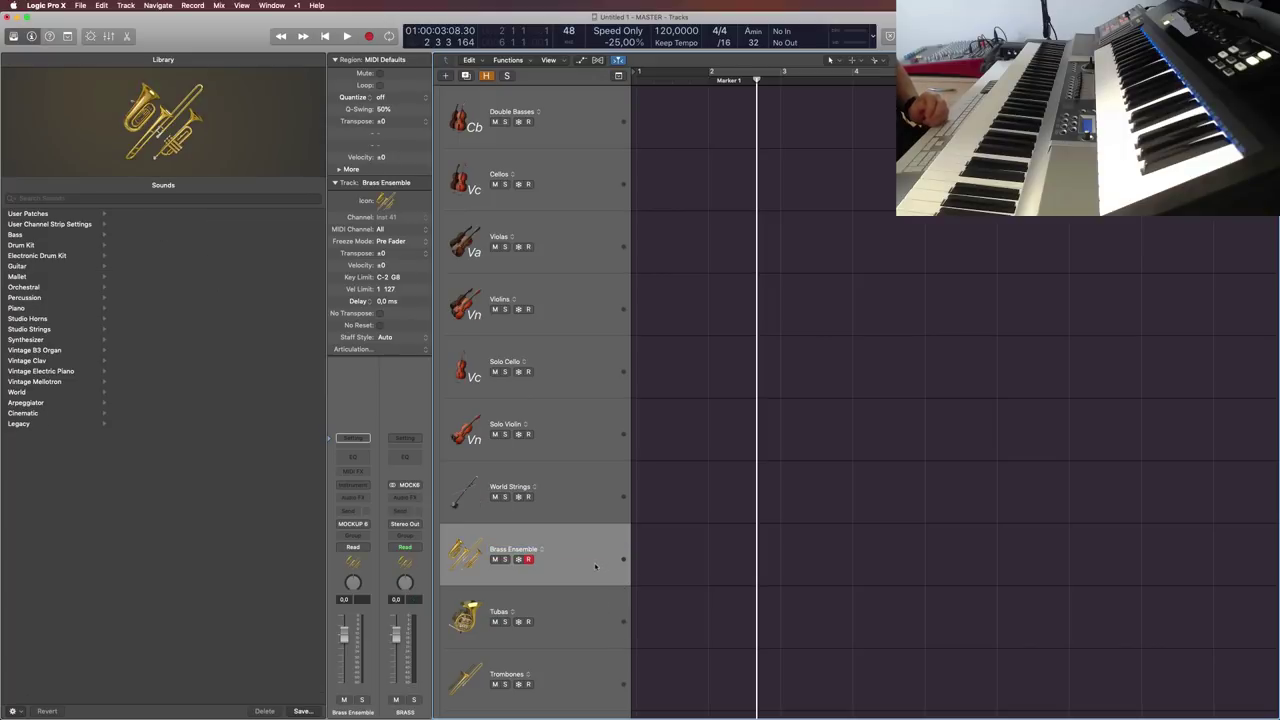
left_click(302, 711)
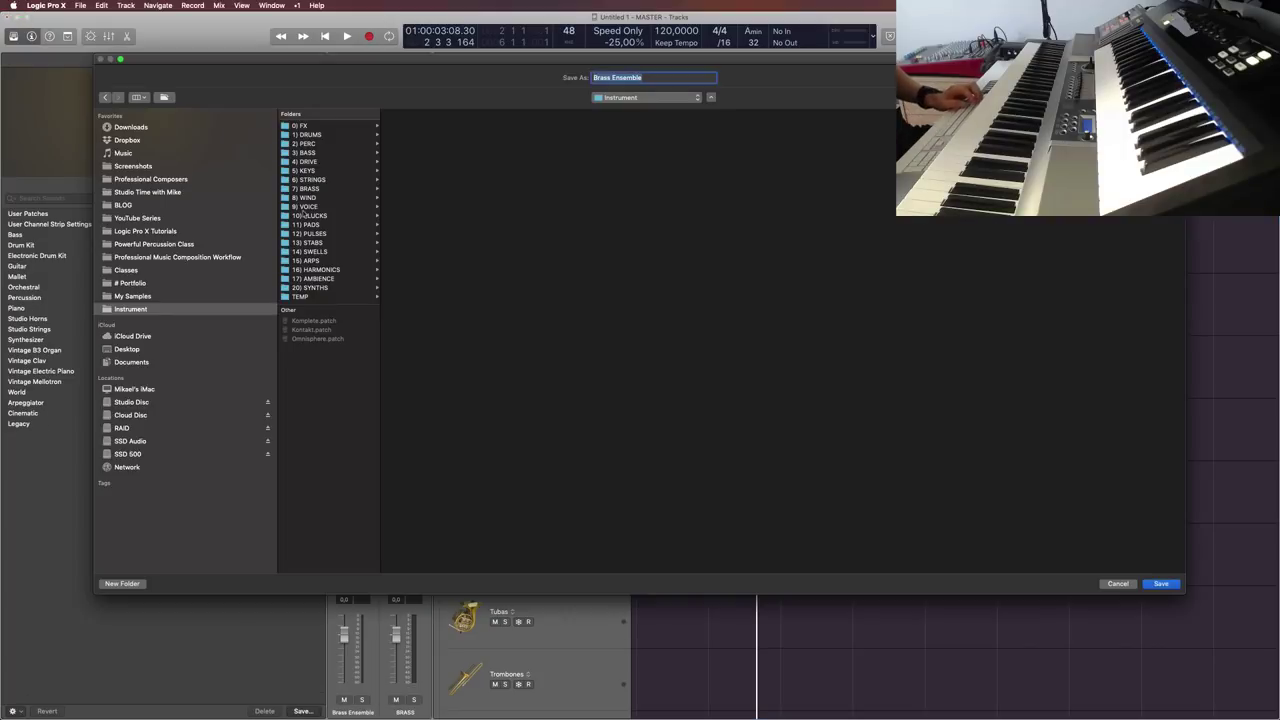
left_click(316, 188)
left_click(420, 135)
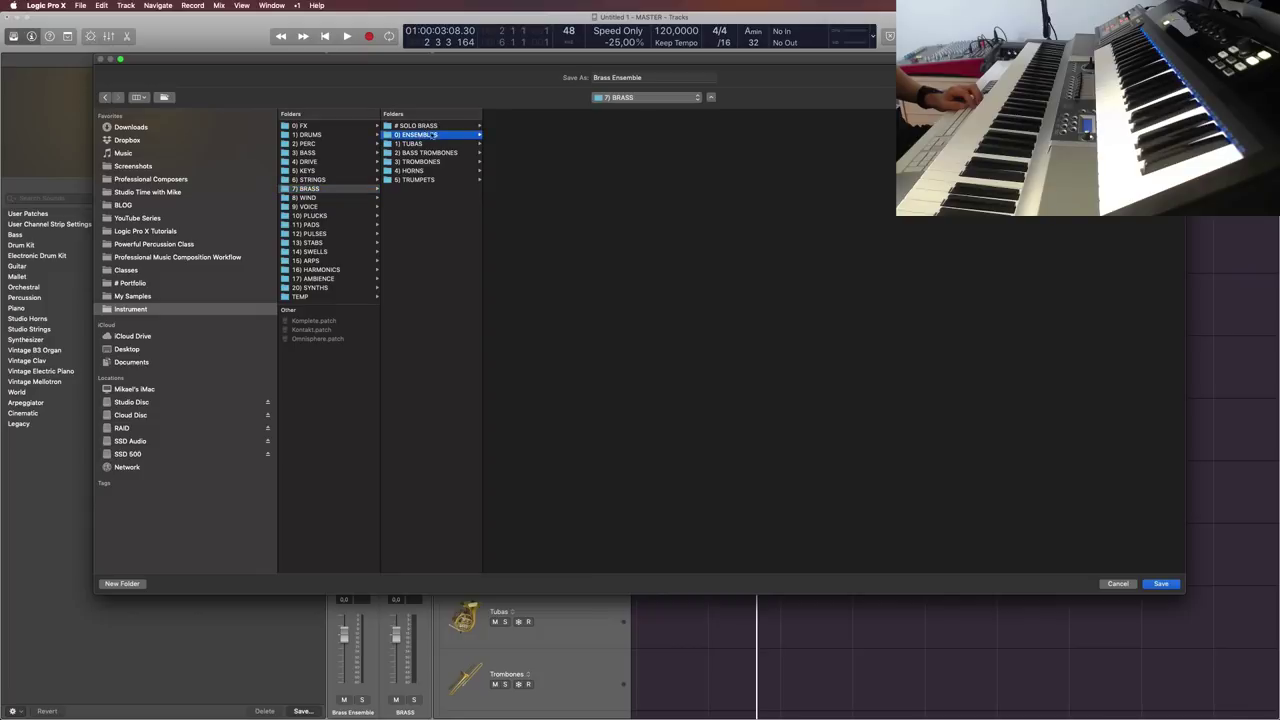
left_click(652, 77)
type("(empty)")
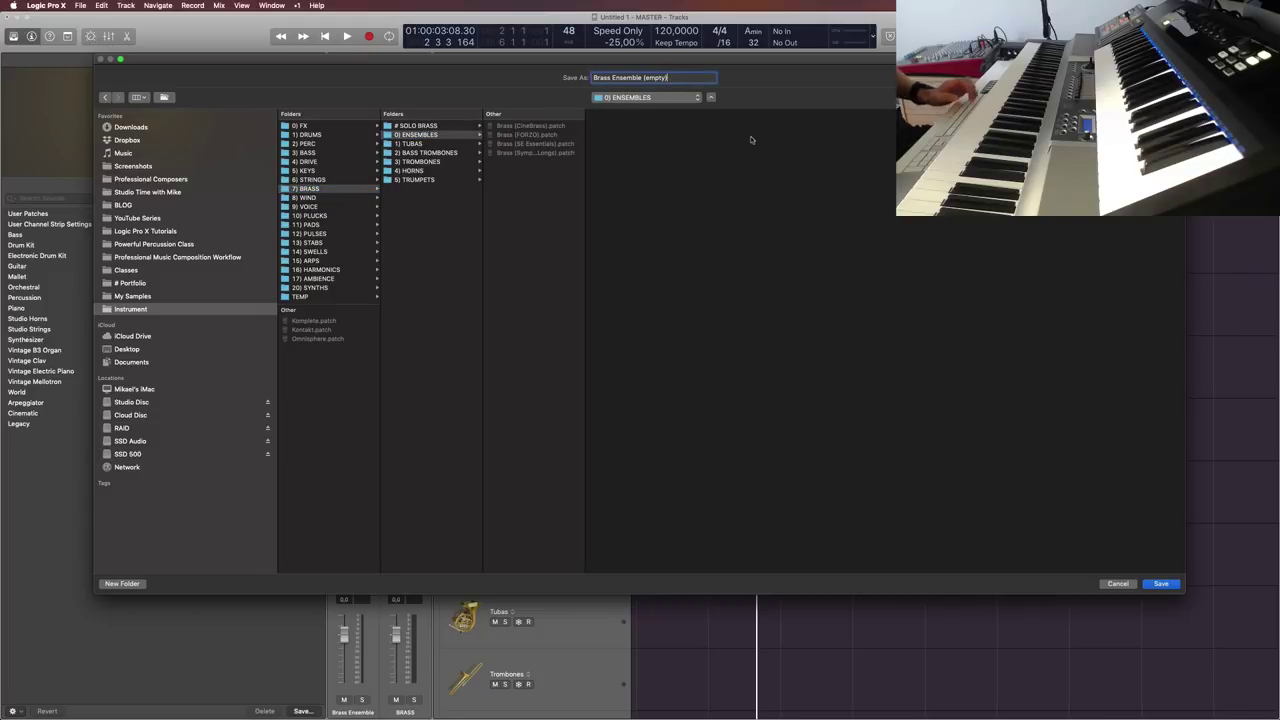
left_click(1166, 583)
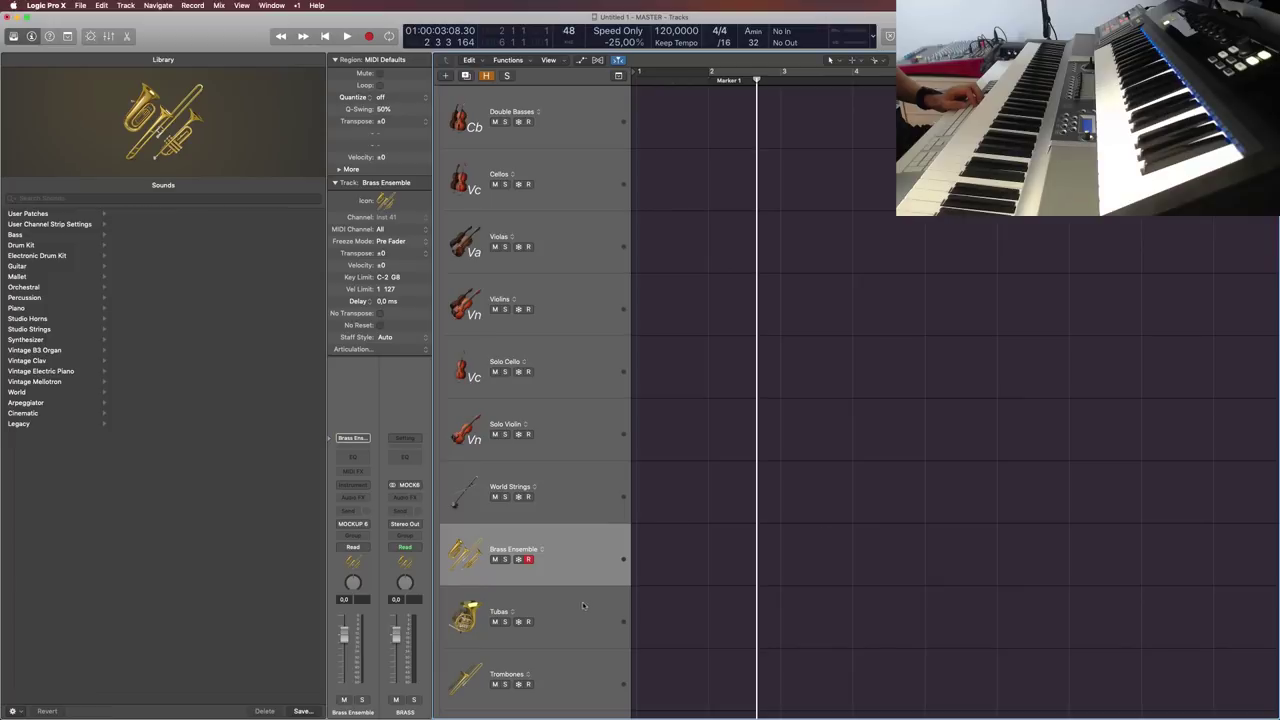
left_click(583, 604)
left_click(583, 571)
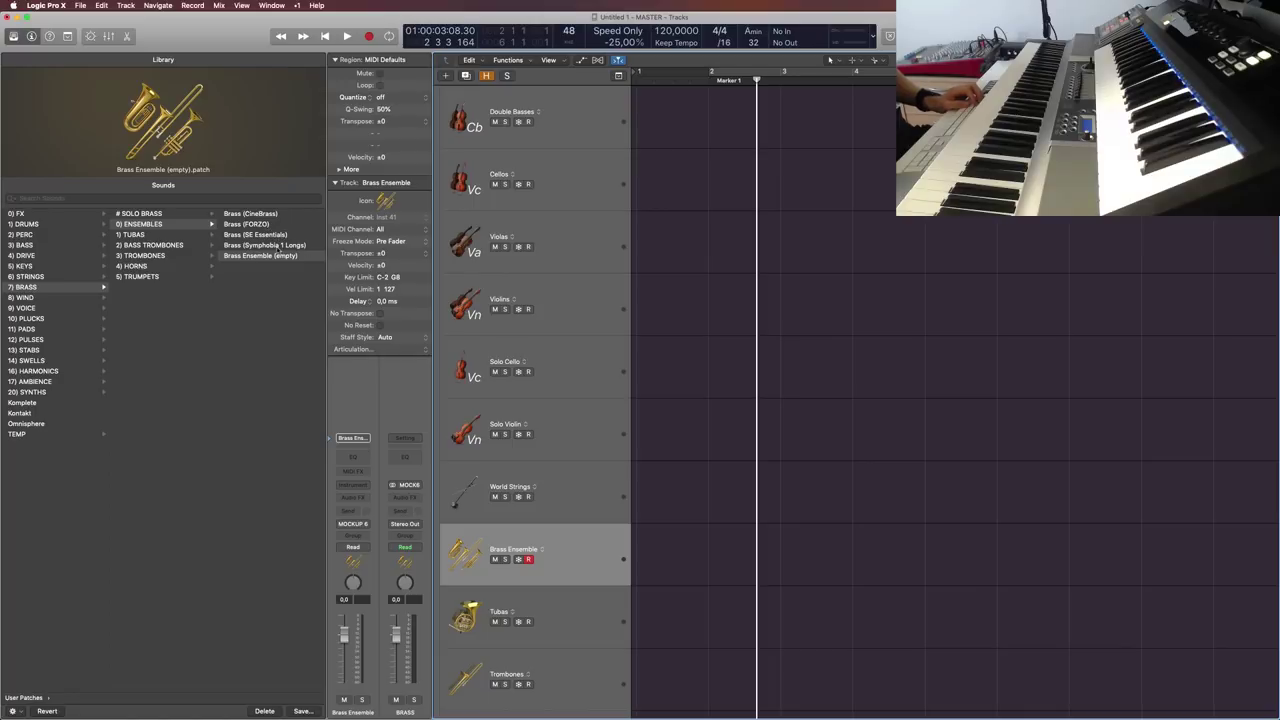
Step: Save the Tubas track as the patch "Tubas (empty)" in 7) BRASS > 1) TUBAS
left_click(585, 596)
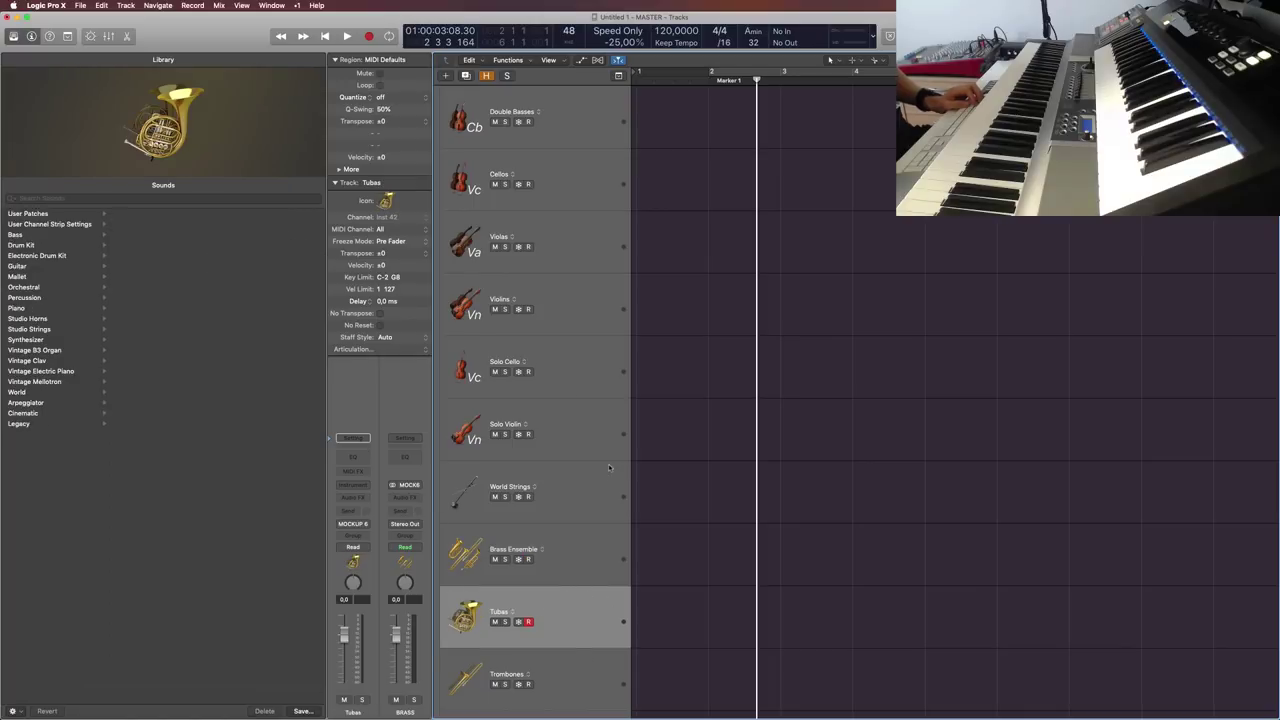
scroll(585, 500, "down", 5)
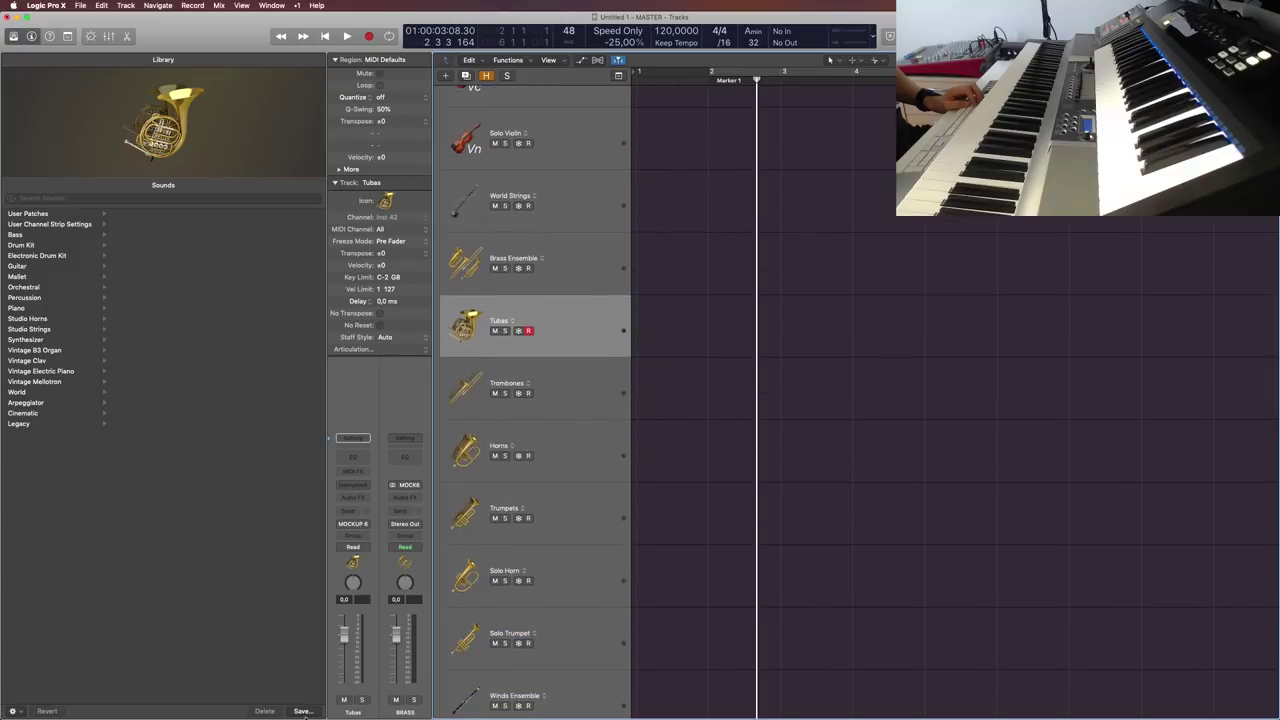
left_click(302, 712)
left_click(324, 189)
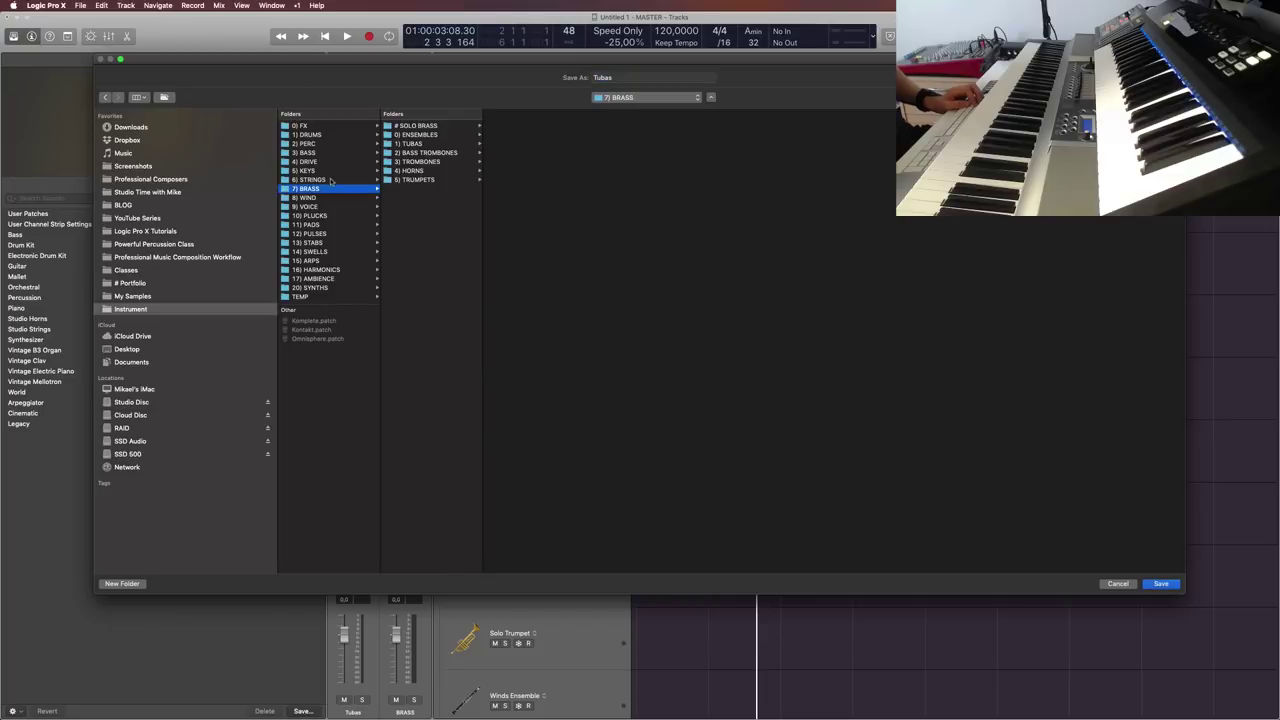
left_click(420, 145)
left_click(622, 78)
type("(empty)")
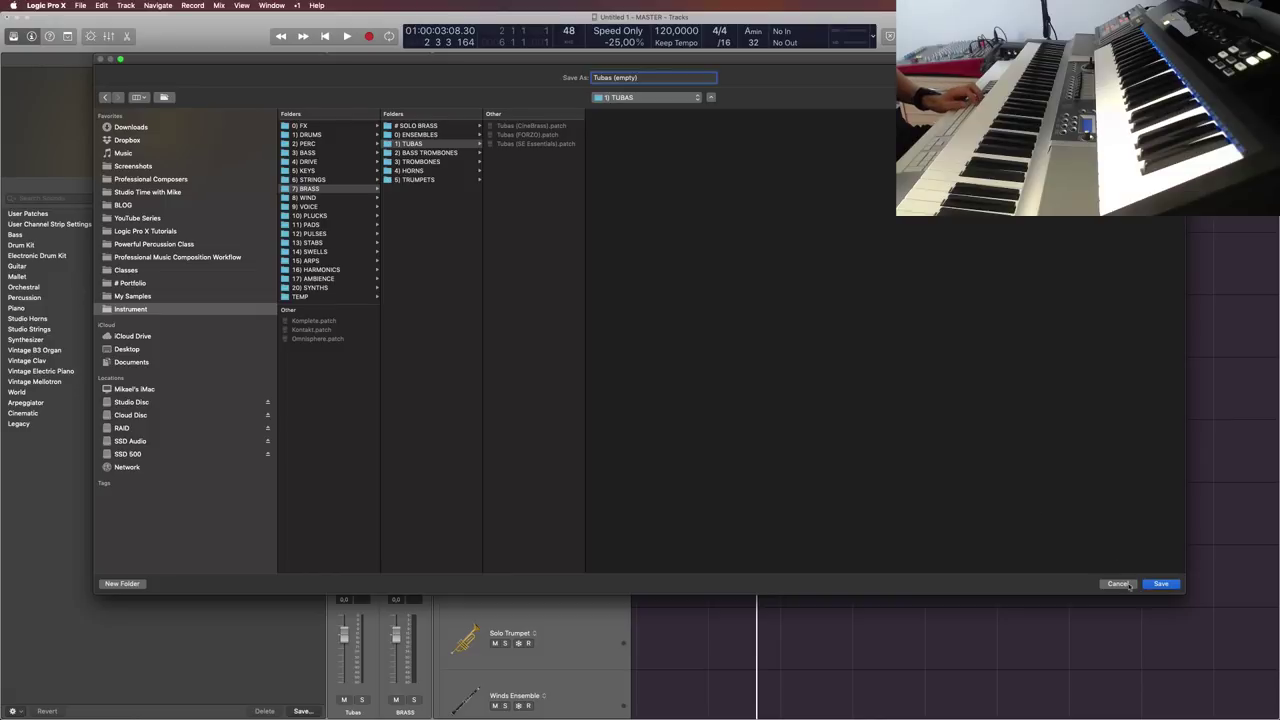
left_click(1160, 584)
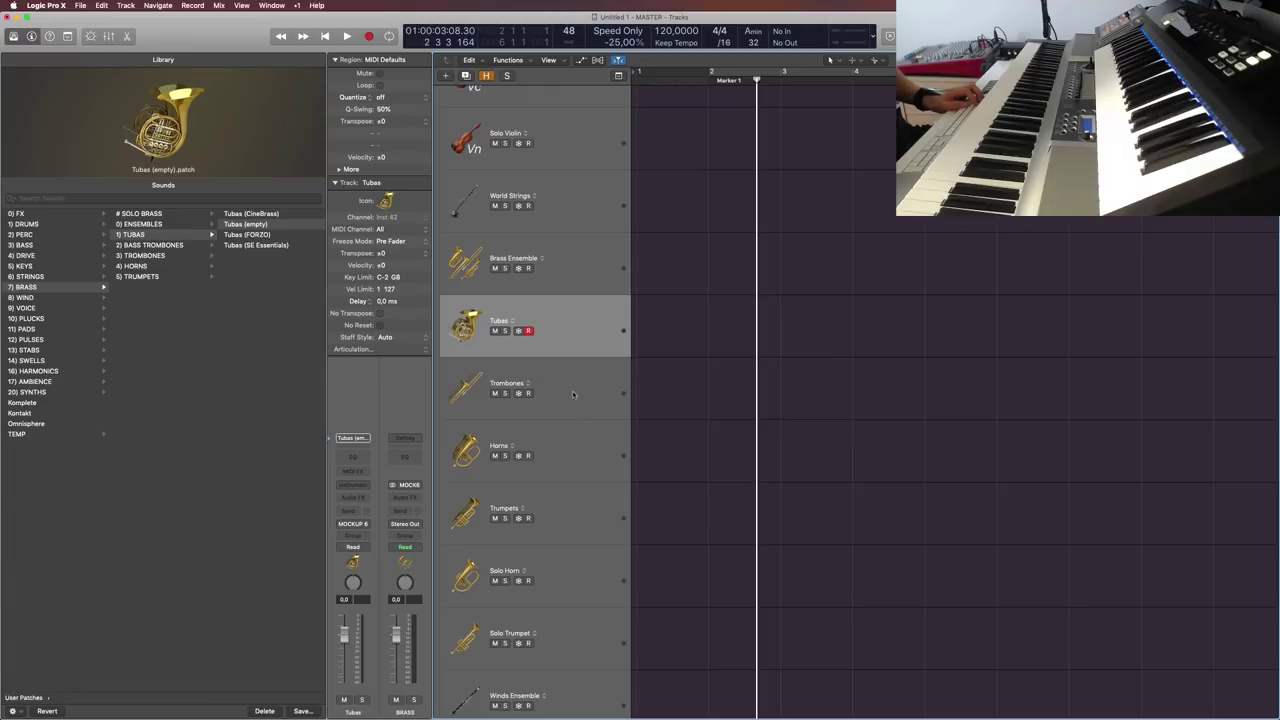
left_click(573, 394)
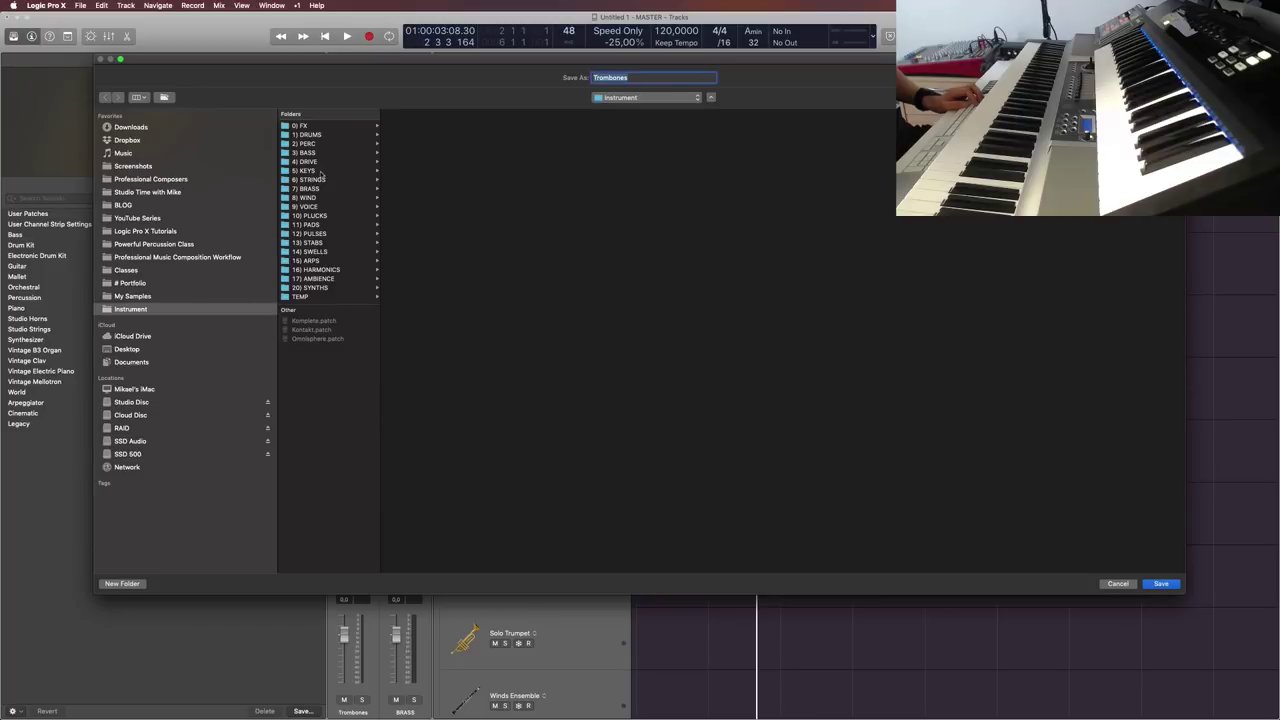
left_click(321, 187)
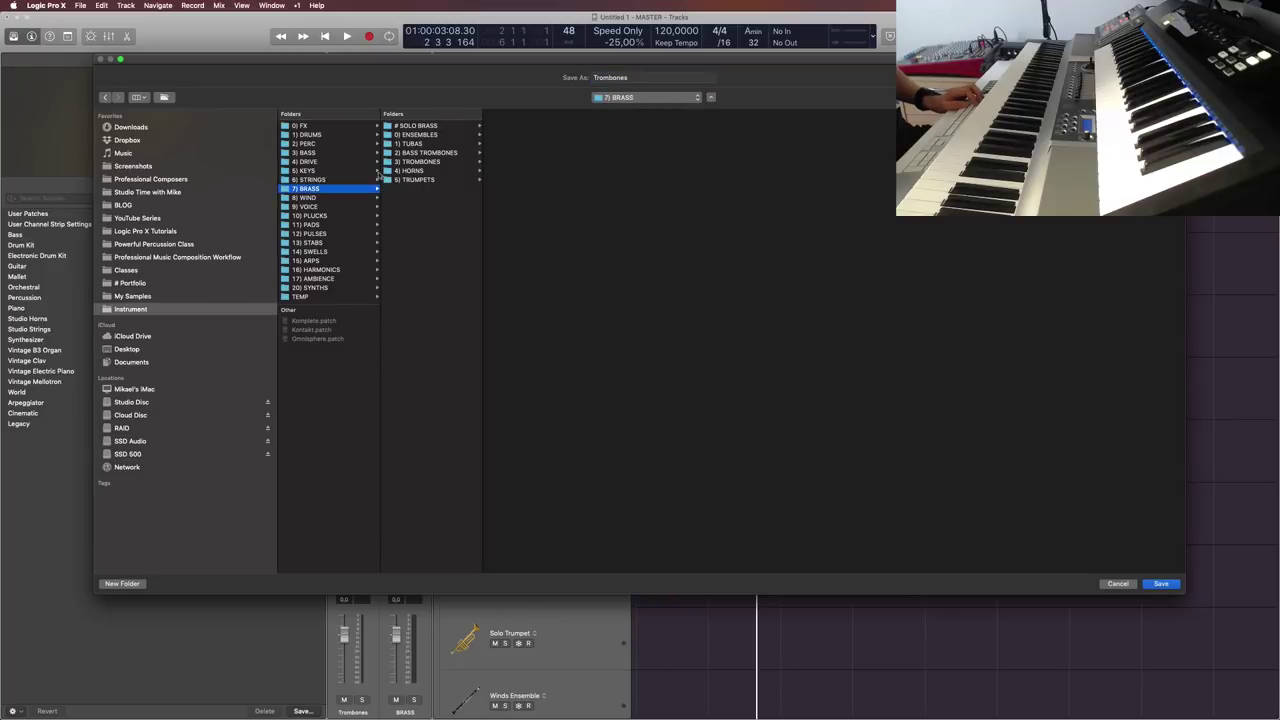
left_click(428, 153)
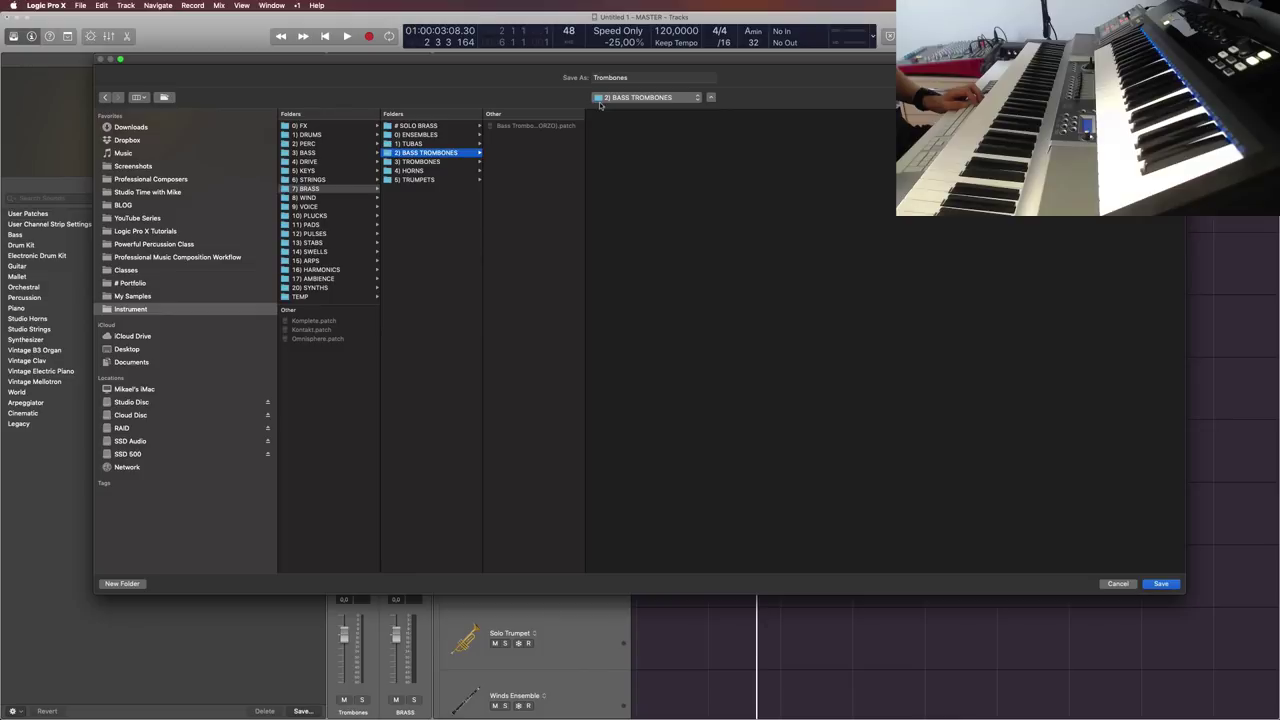
double_click(584, 160)
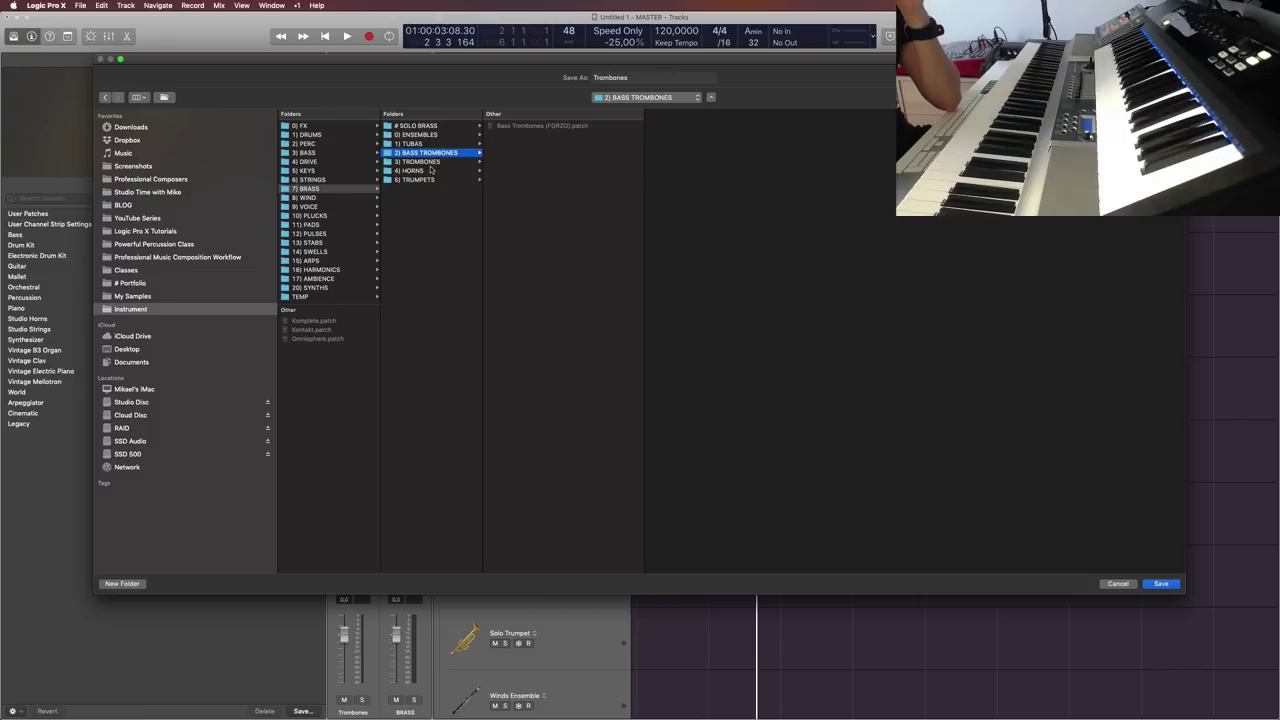
left_click(1160, 583)
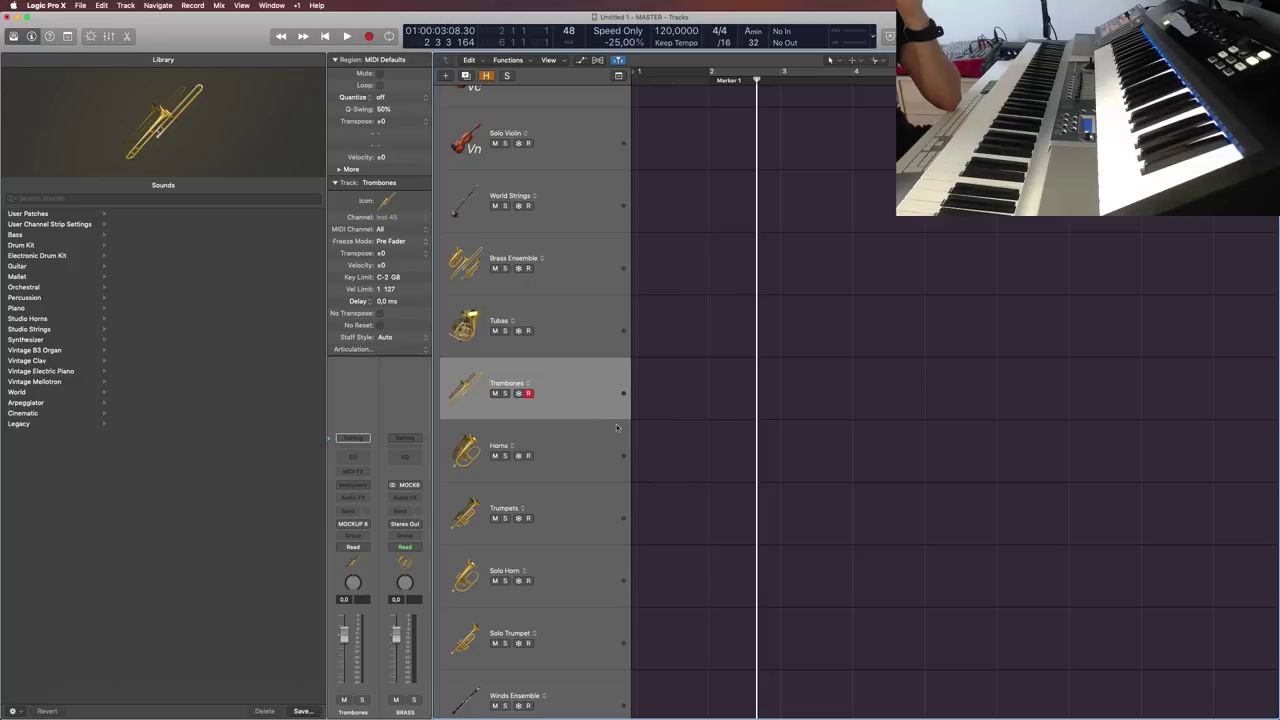
Step: Switch to Finder and open the user patch folder Music > Audio Music Apps > Patches > Instrument > 7) BRASS
left_click(87, 690)
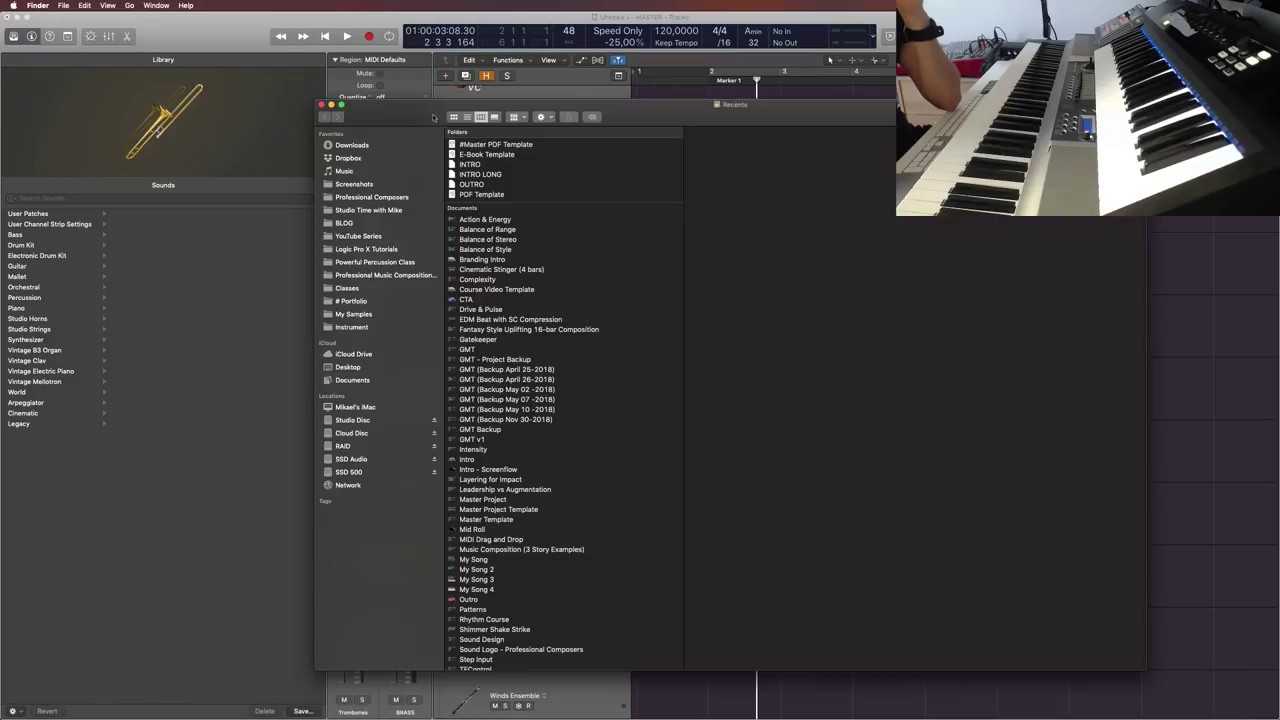
left_click(370, 197)
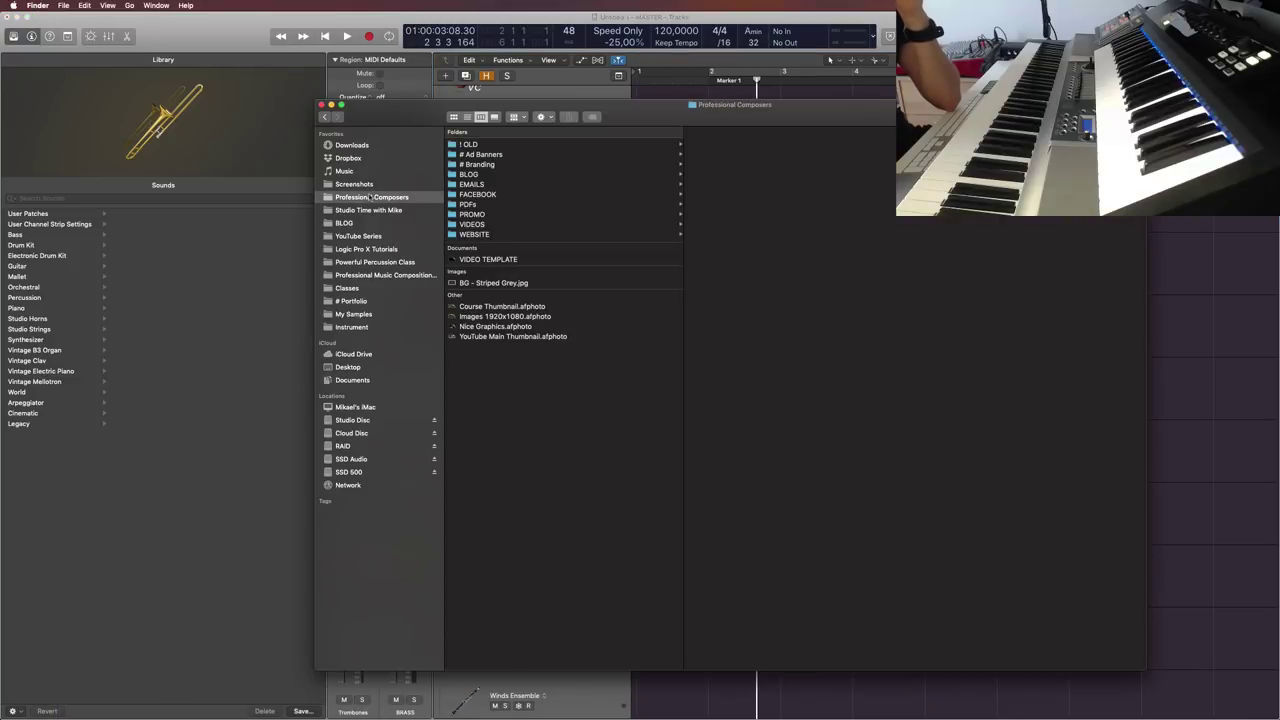
left_click(343, 172)
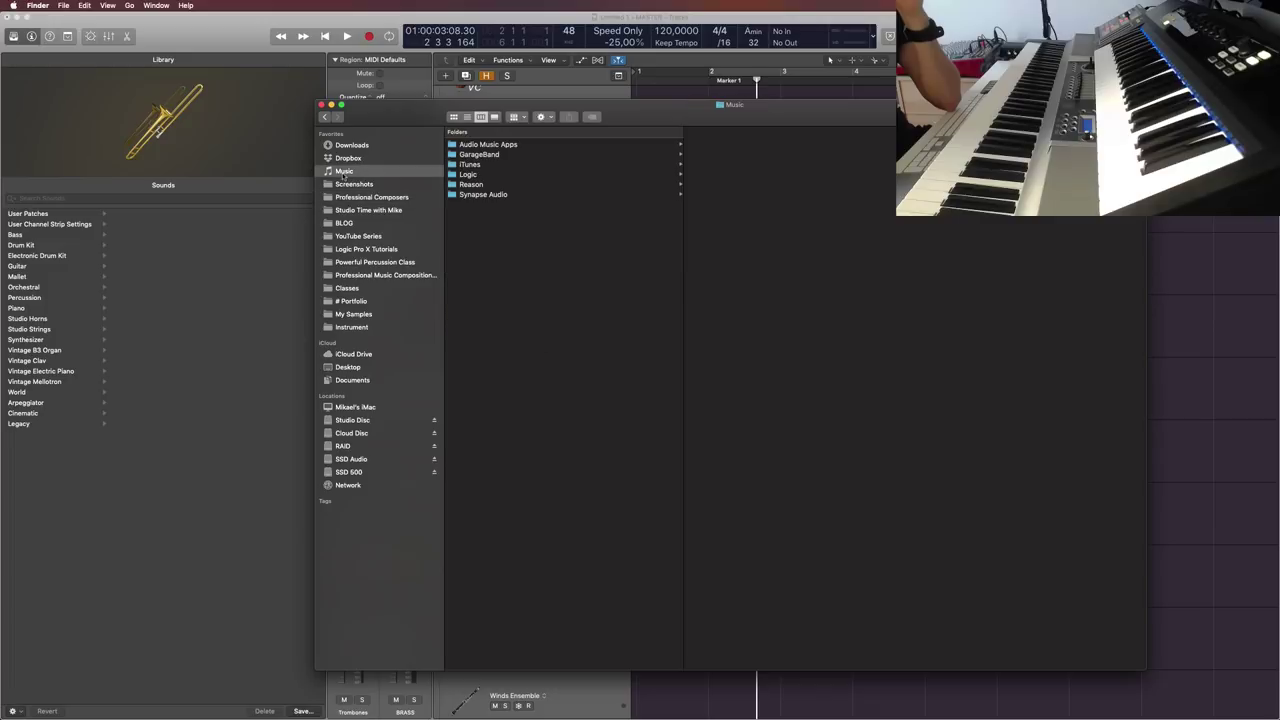
left_click(516, 152)
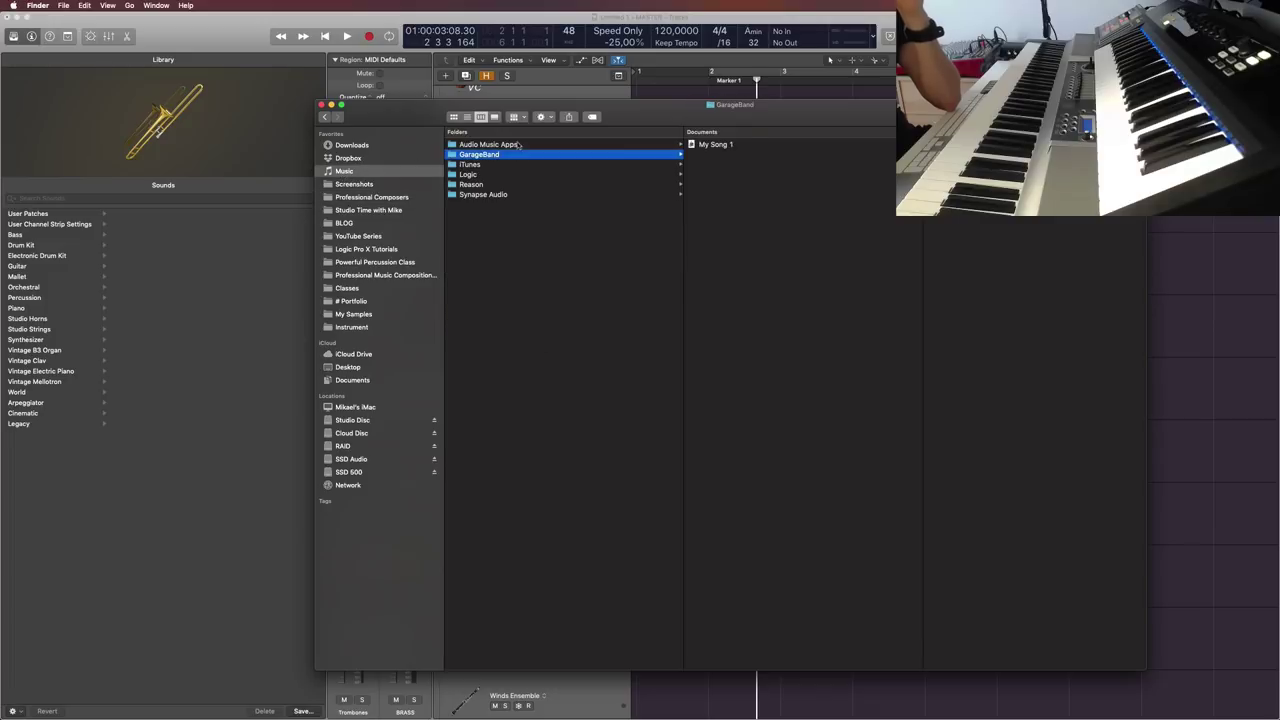
left_click(518, 144)
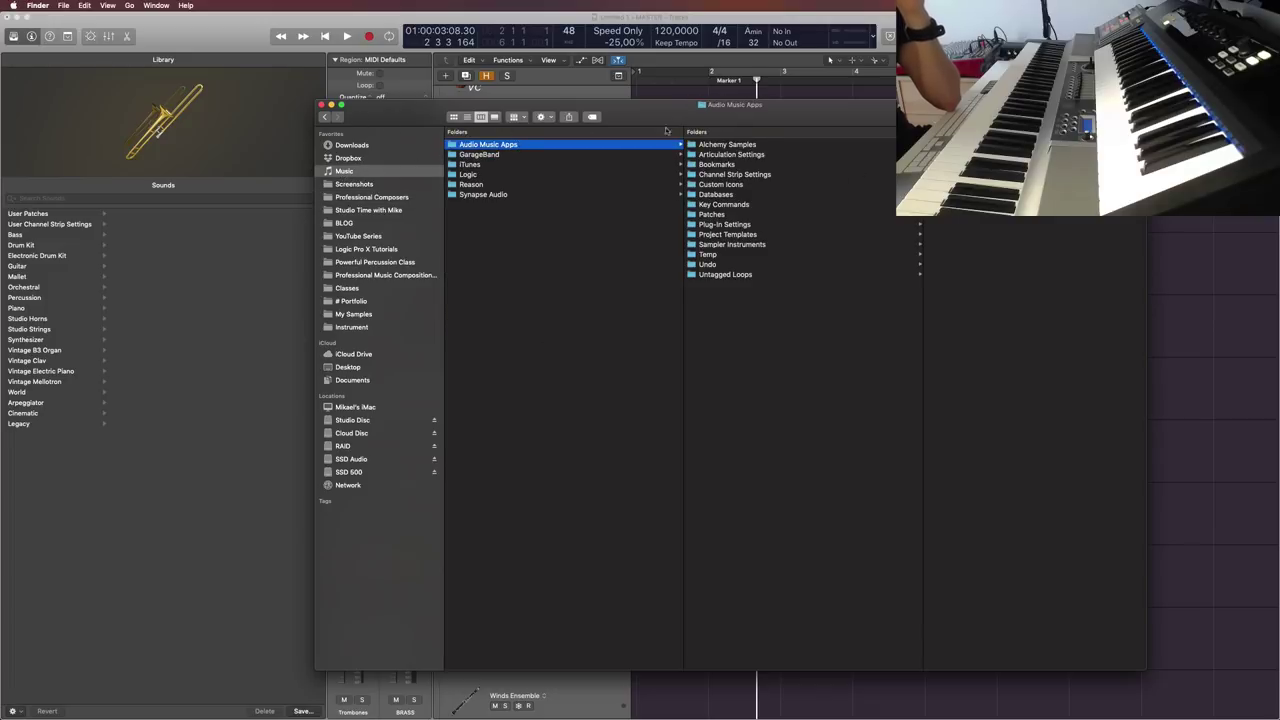
left_click_drag(787, 104, 625, 90)
left_click(549, 200)
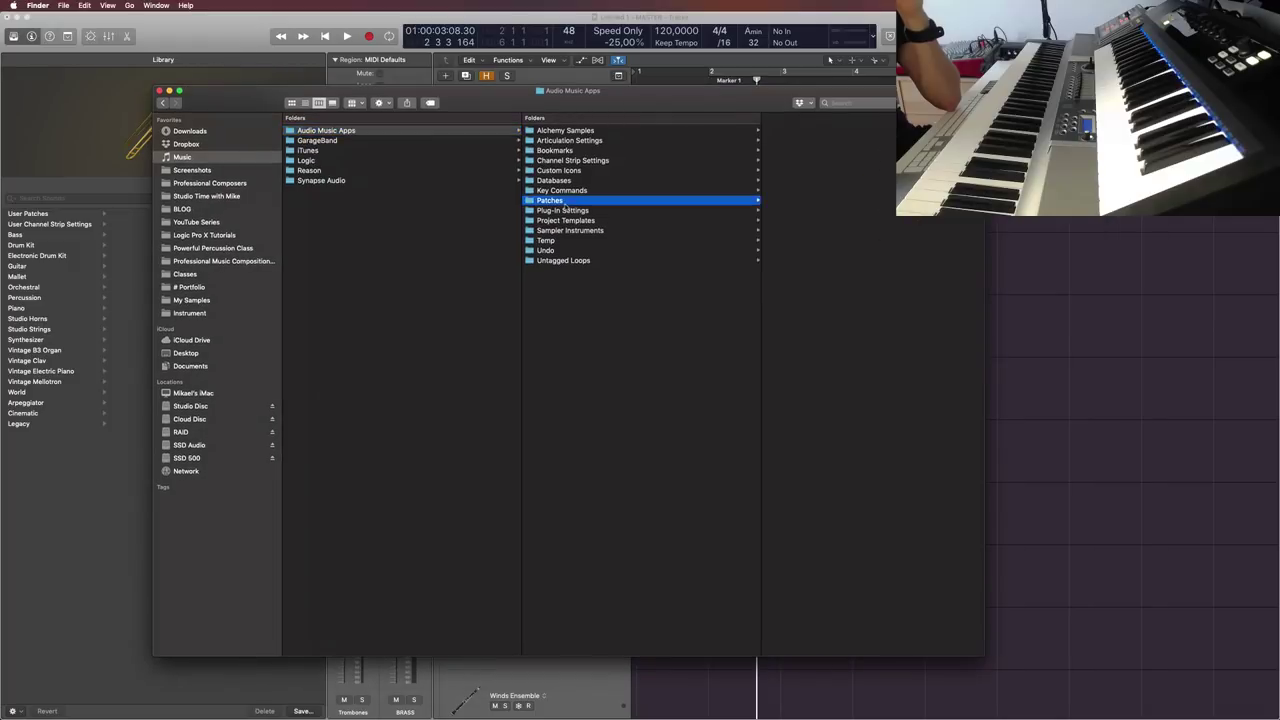
left_click(775, 150)
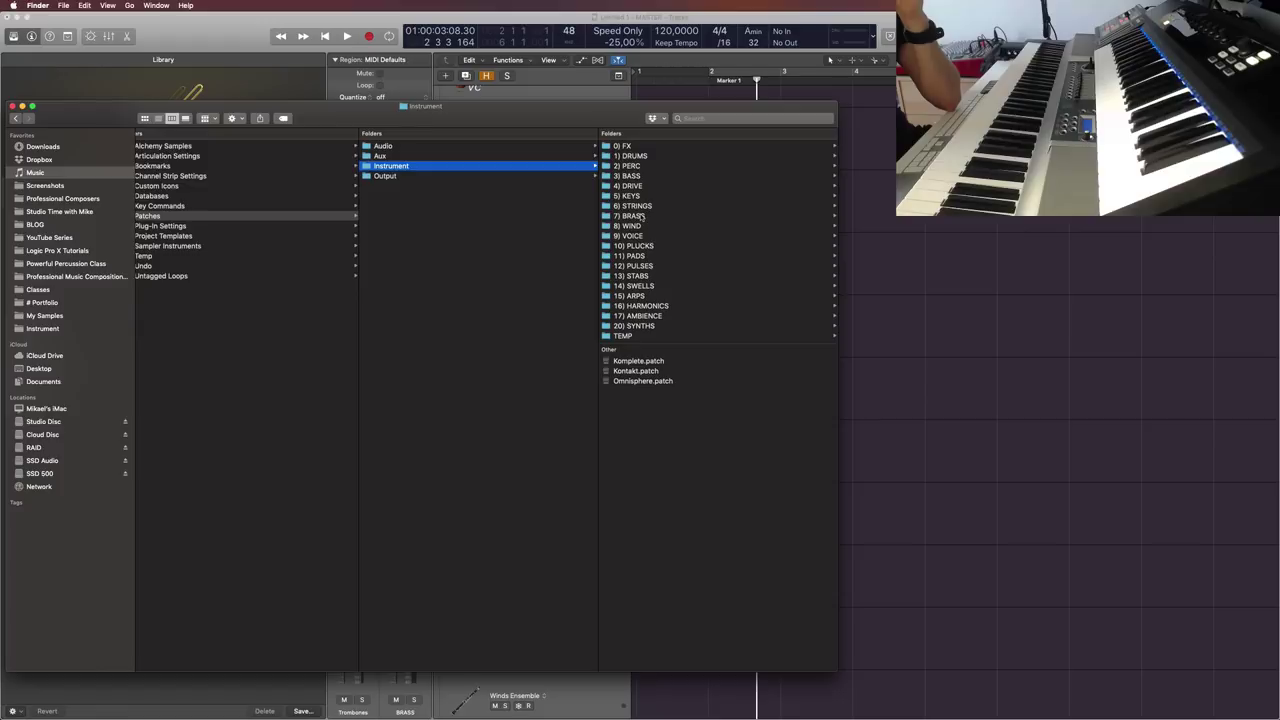
left_click(632, 216)
Step: Move Bass Trombones (FORZO).patch into the 3) TROMBONES folder and move the 2) BASS TROMBONES folder to the trash
left_click(648, 176)
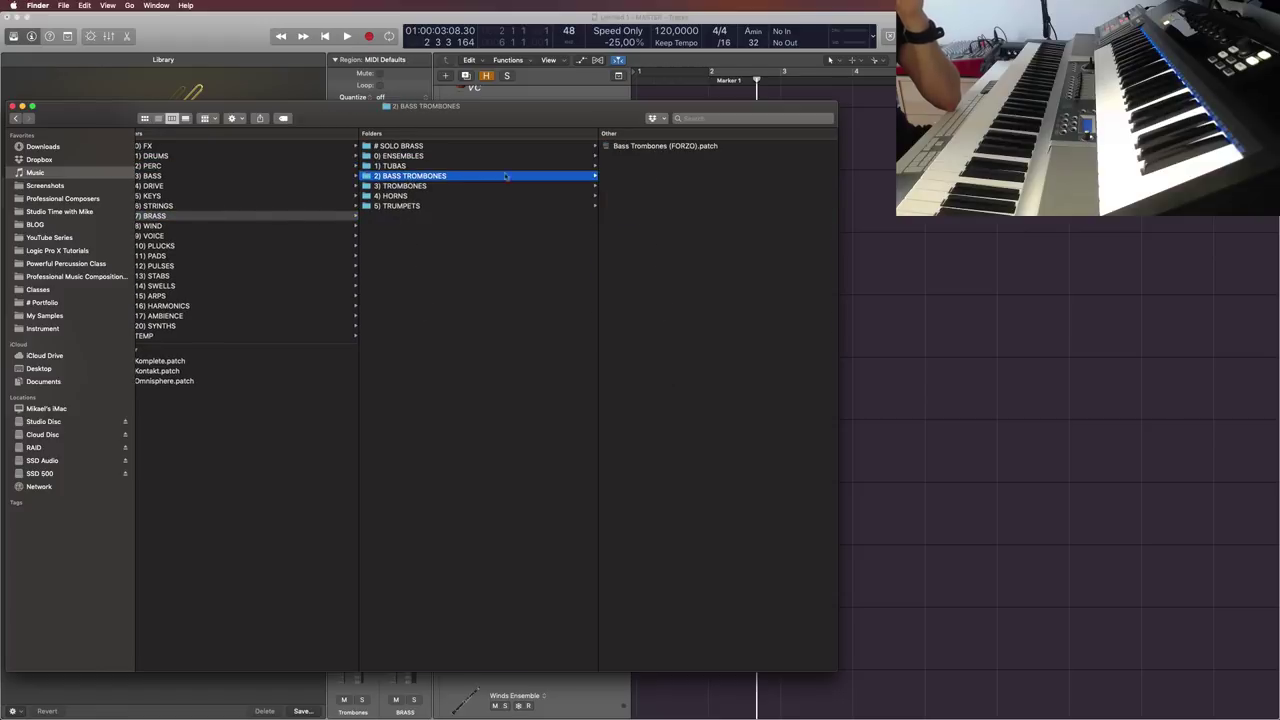
left_click(434, 187)
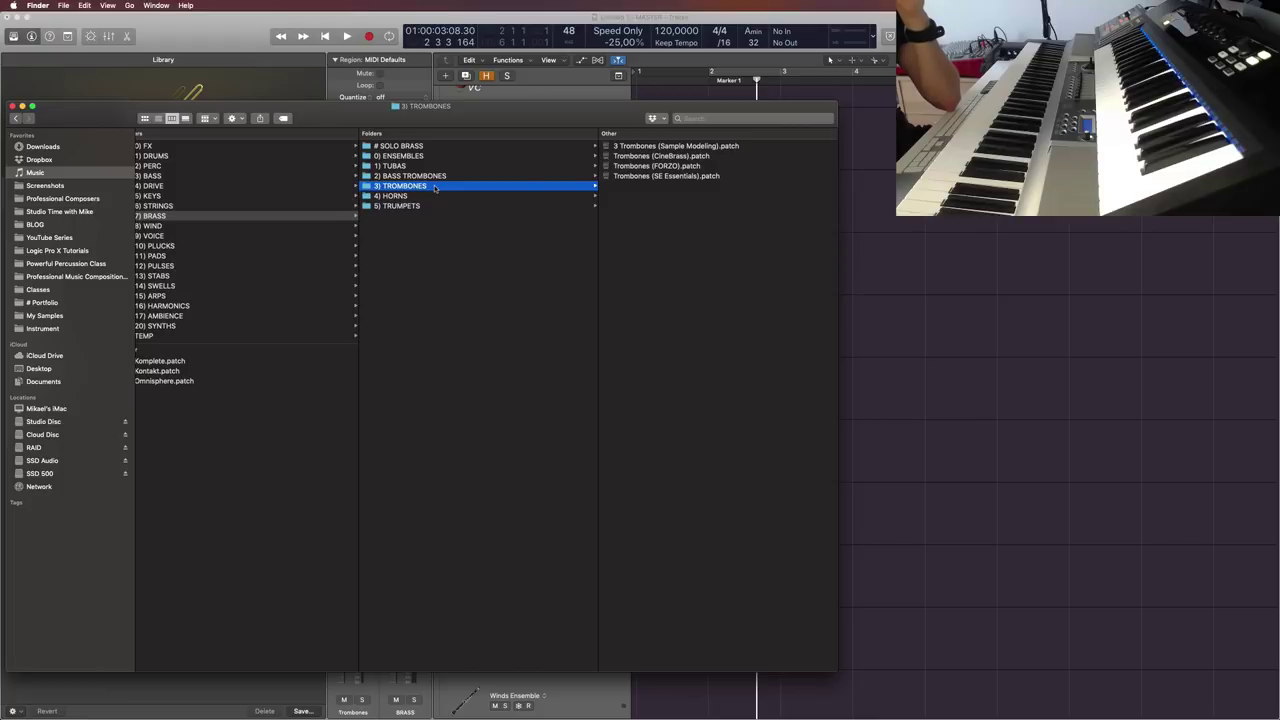
left_click(574, 175)
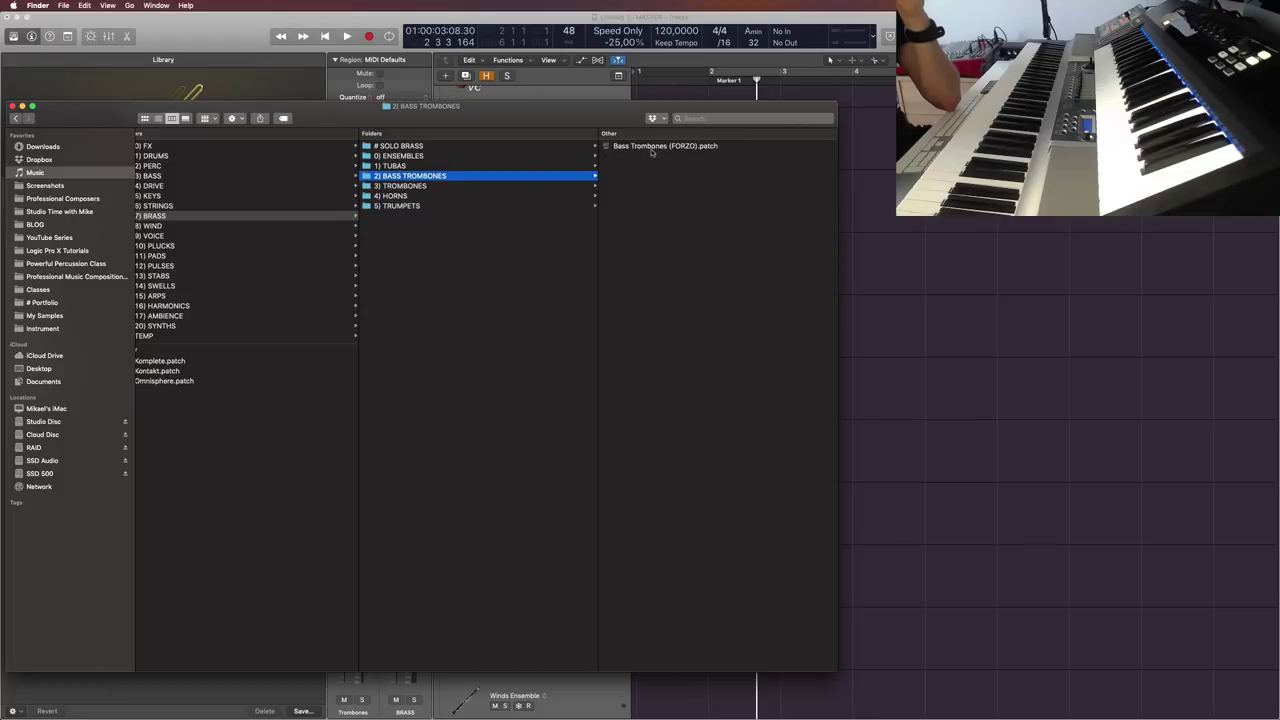
left_click_drag(653, 147, 414, 186)
left_click(300, 186)
right_click(293, 177)
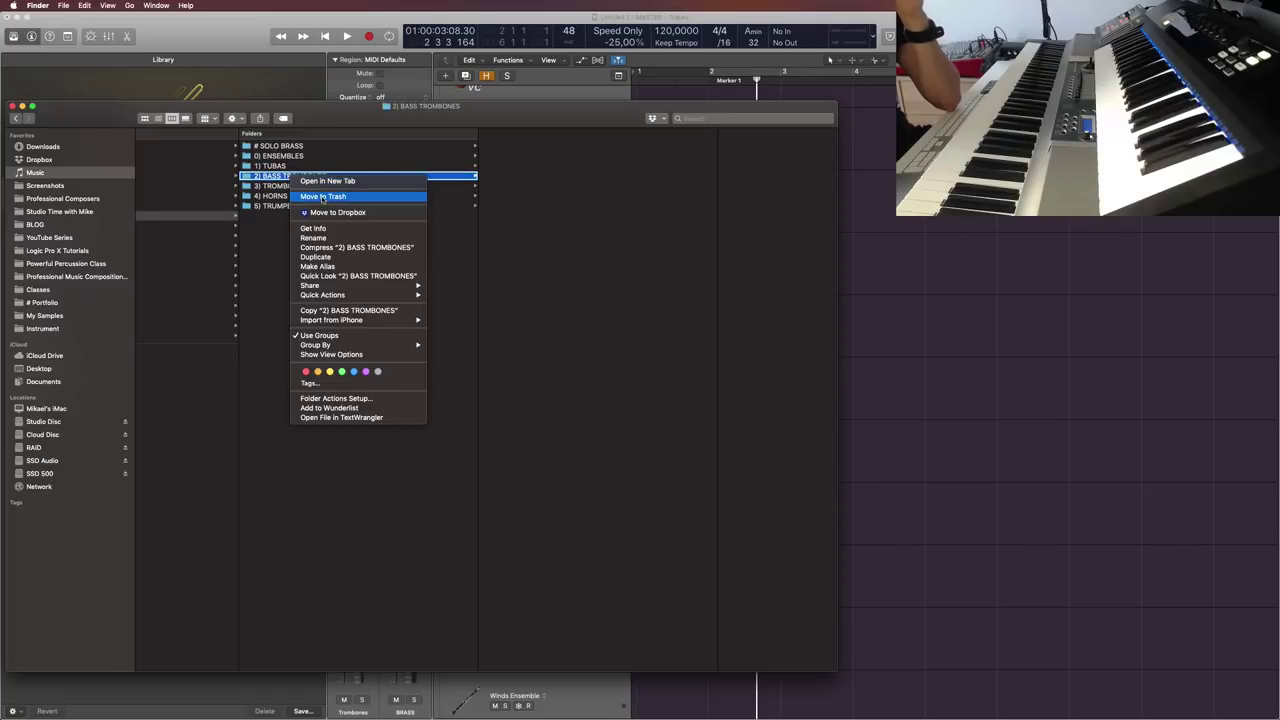
left_click(322, 196)
Step: Rename the trombones folder as "2) TROMBONES" and the horns folder as "3) HORNS"
left_click(305, 177)
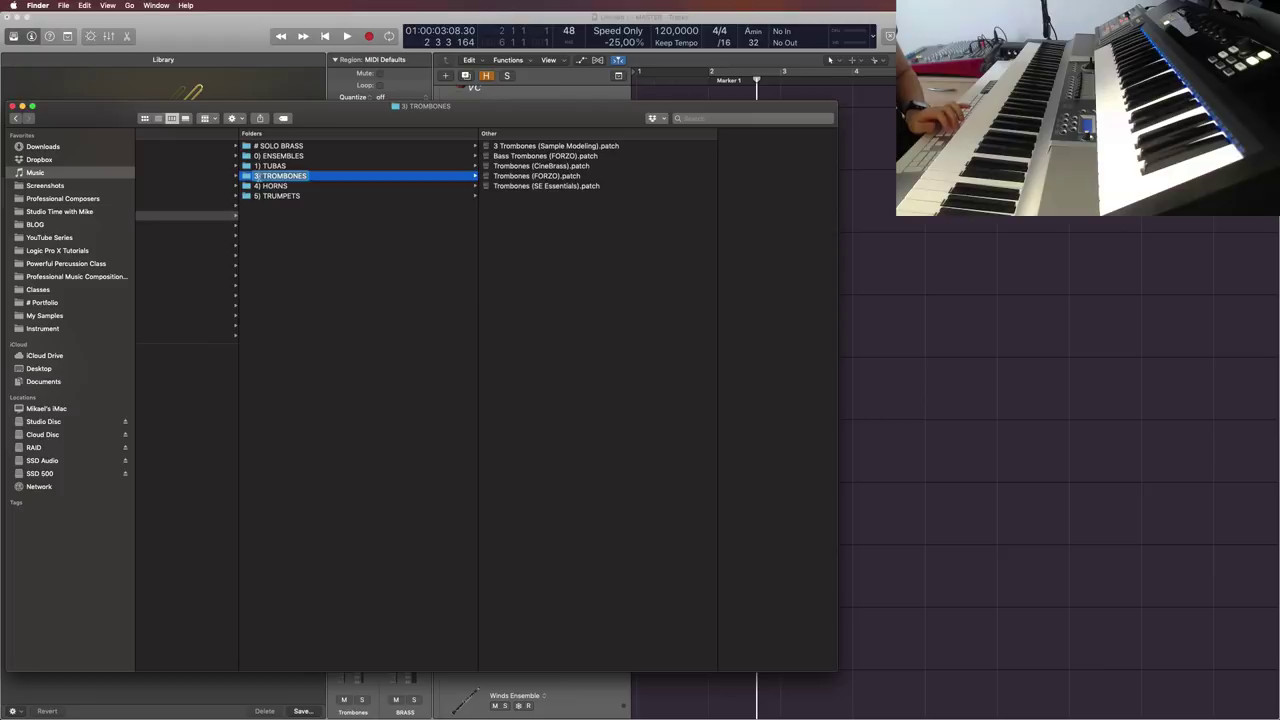
type("2) TROMBONES")
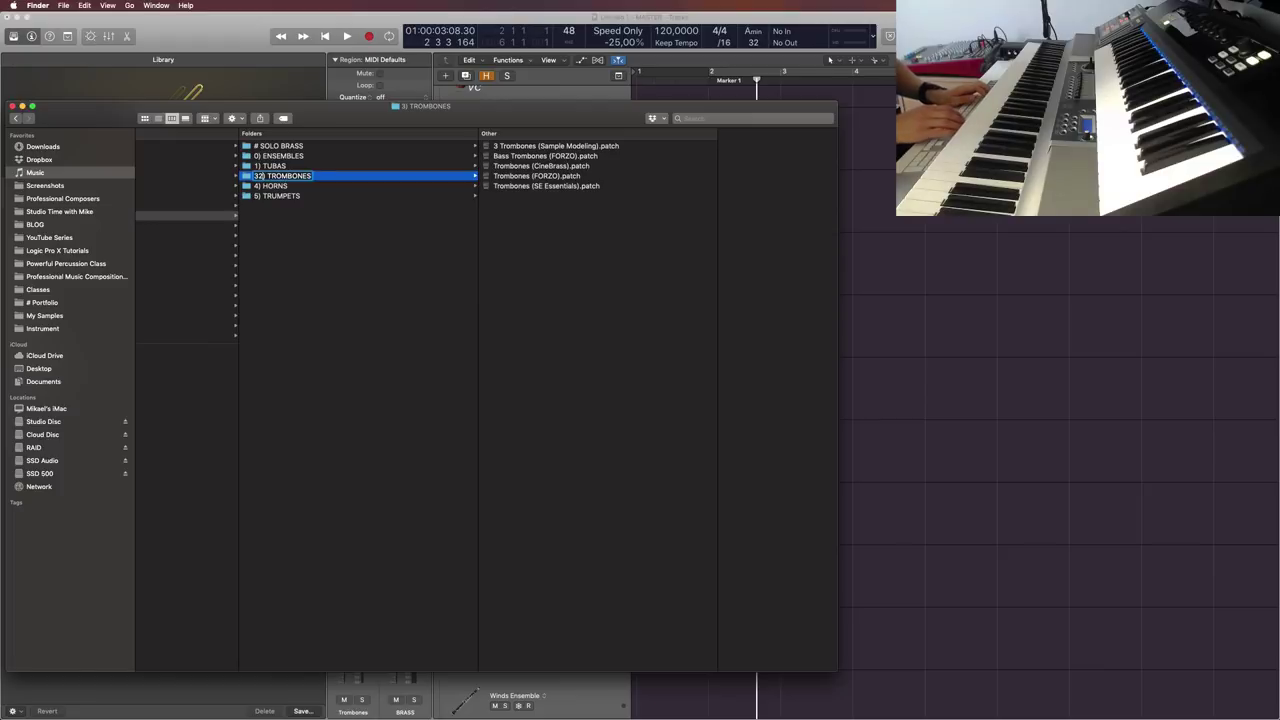
key("Return")
left_click(274, 189)
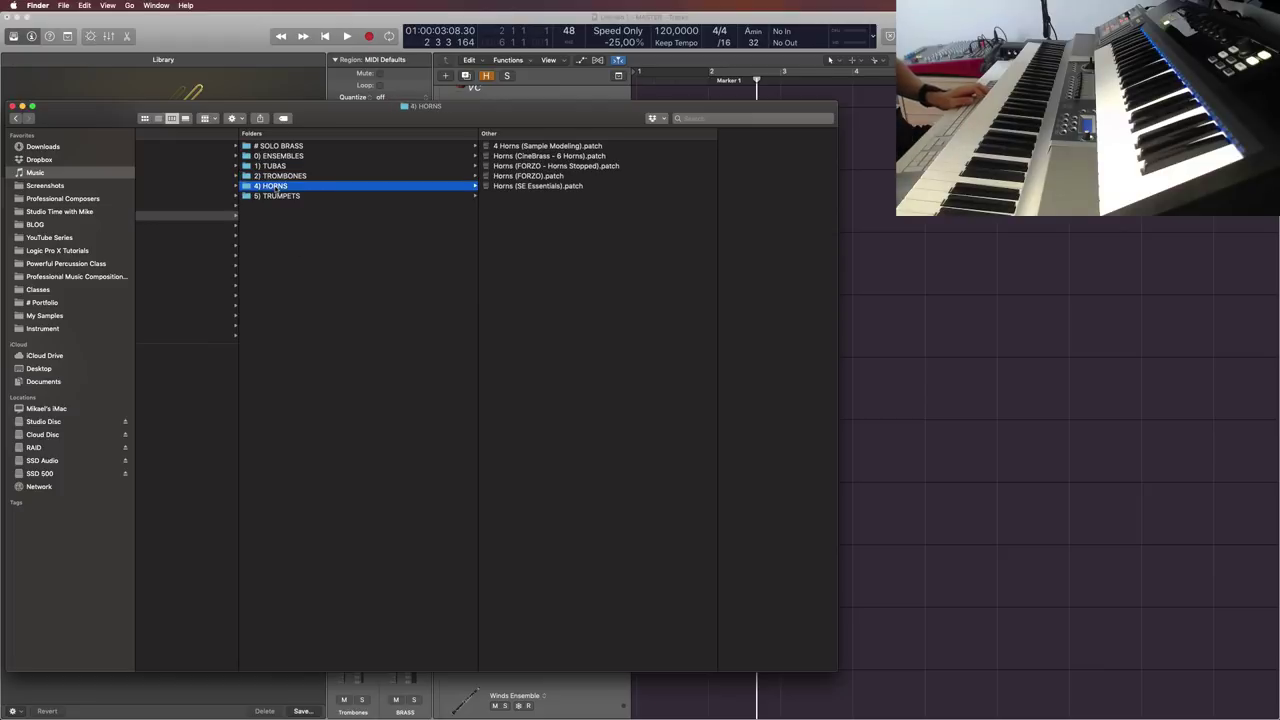
left_click(274, 189)
type("3) HORNS")
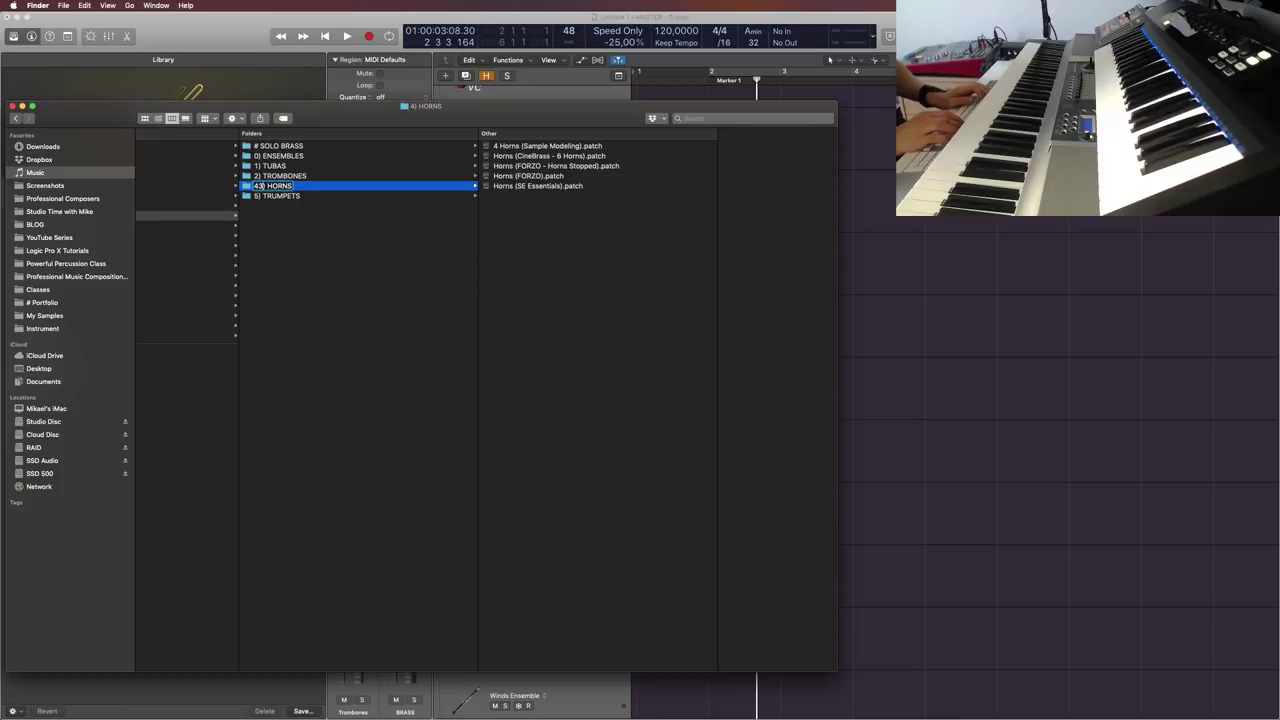
key("Return")
Step: Rename the trumpets folder as "4) TRUMPETS" and close the Finder window
key("Down")
key("Return")
type("4) TRUMPETS")
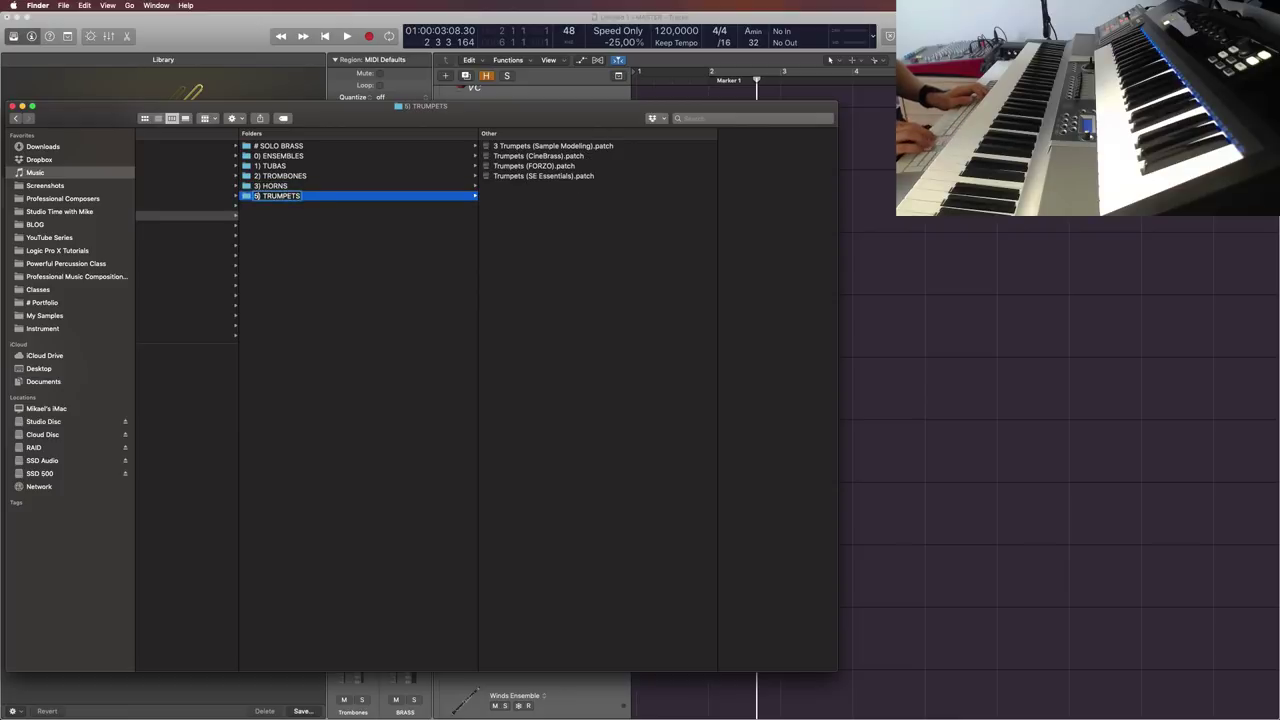
key("Return")
left_click_drag(348, 121, 406, 116)
key("super+w")
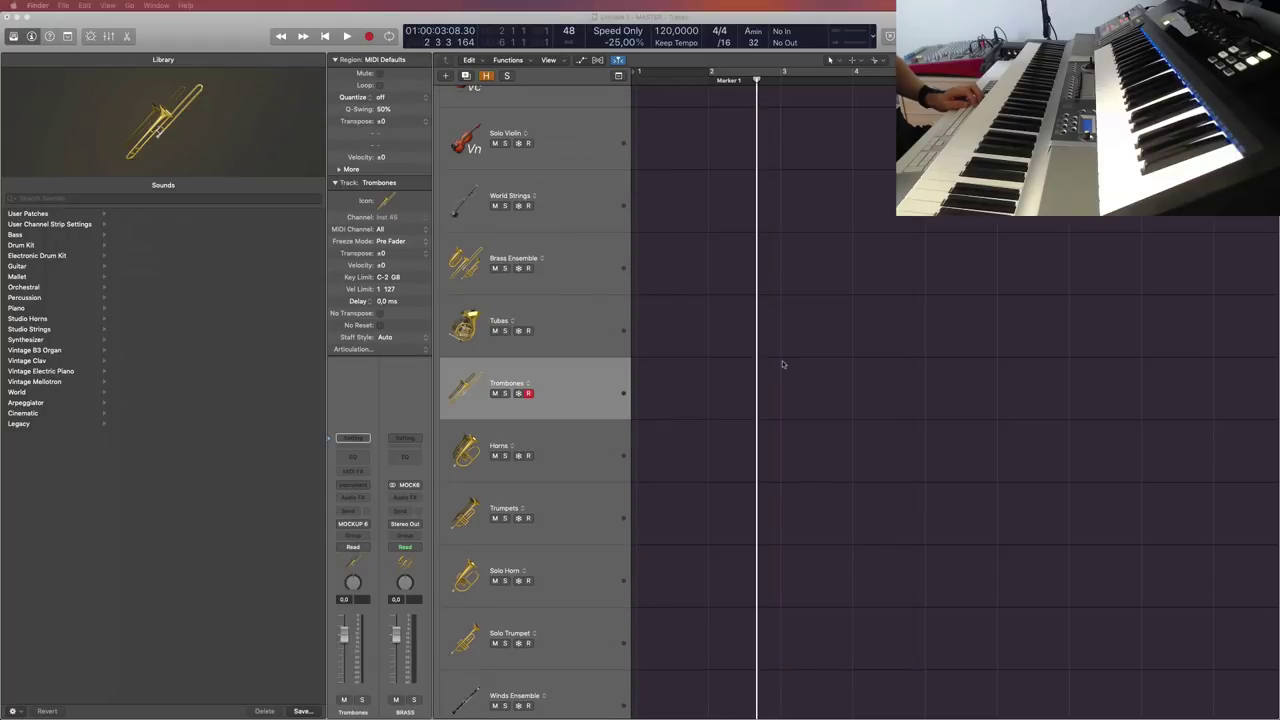
Step: Return to Logic Pro X and save the Trombones track as the patch "Trombones (empty)" in 7) BRASS > 2) TROMBONES
left_click(783, 364)
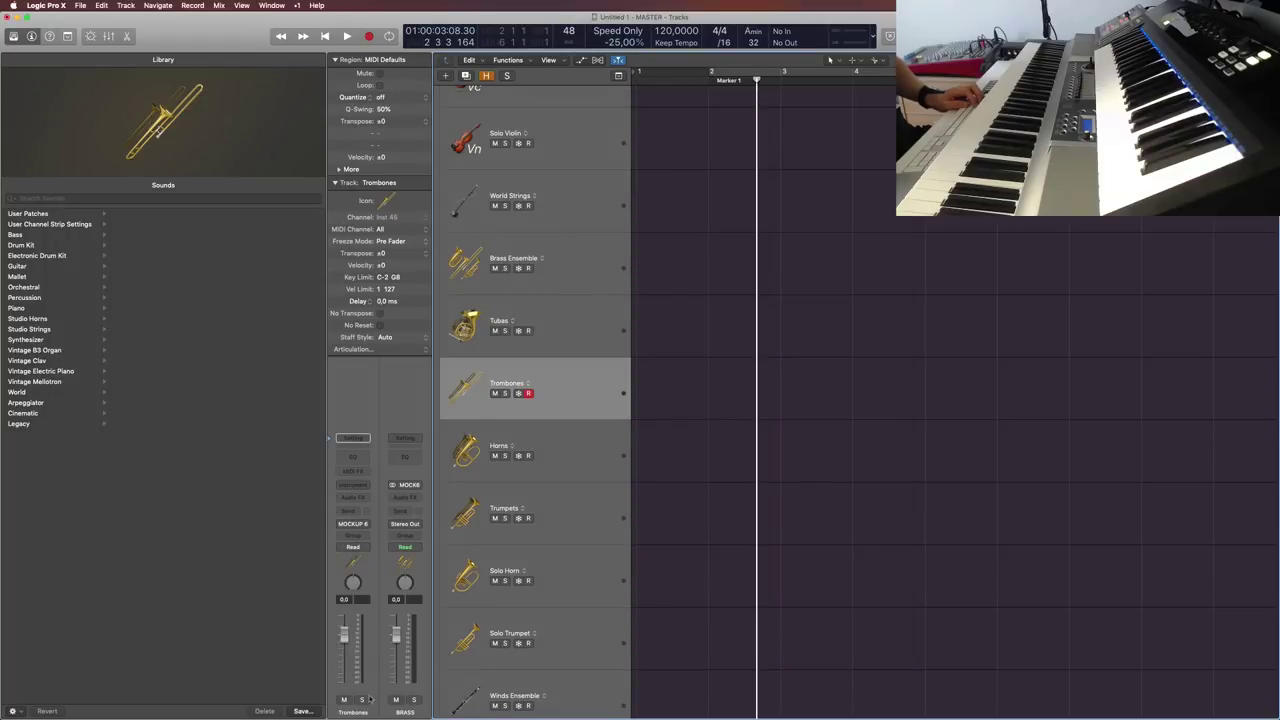
left_click(302, 711)
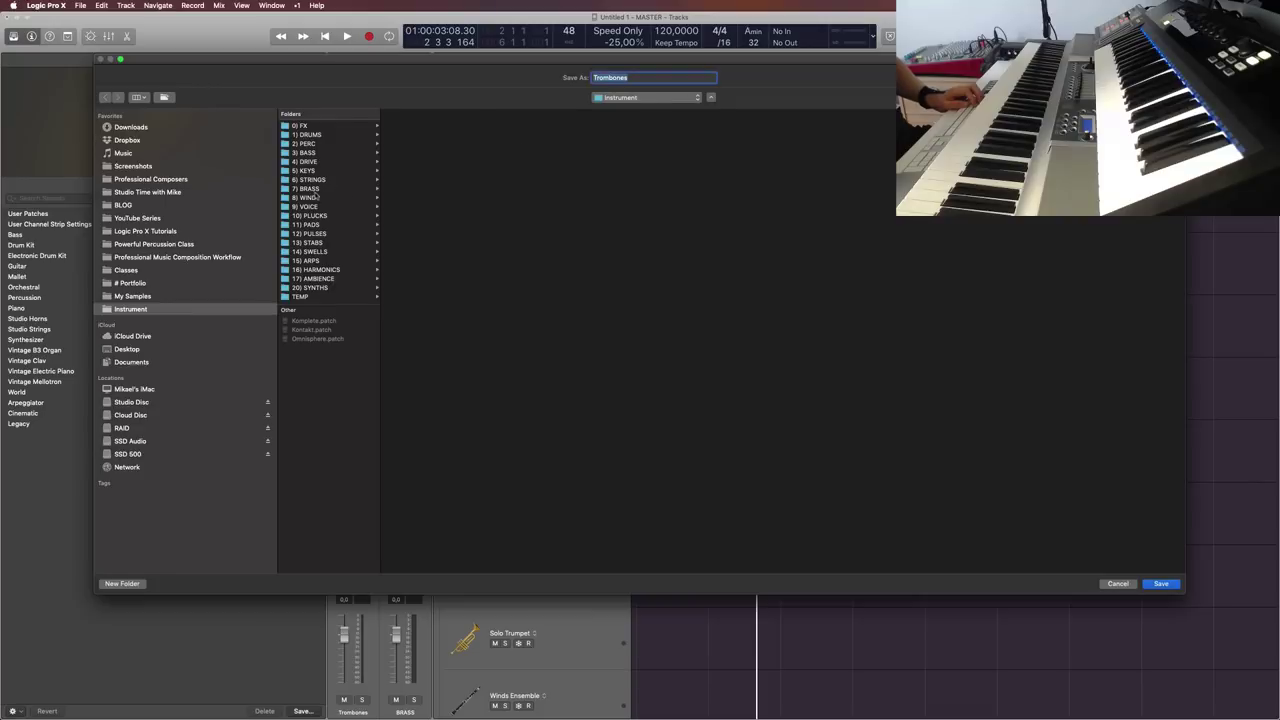
left_click(311, 189)
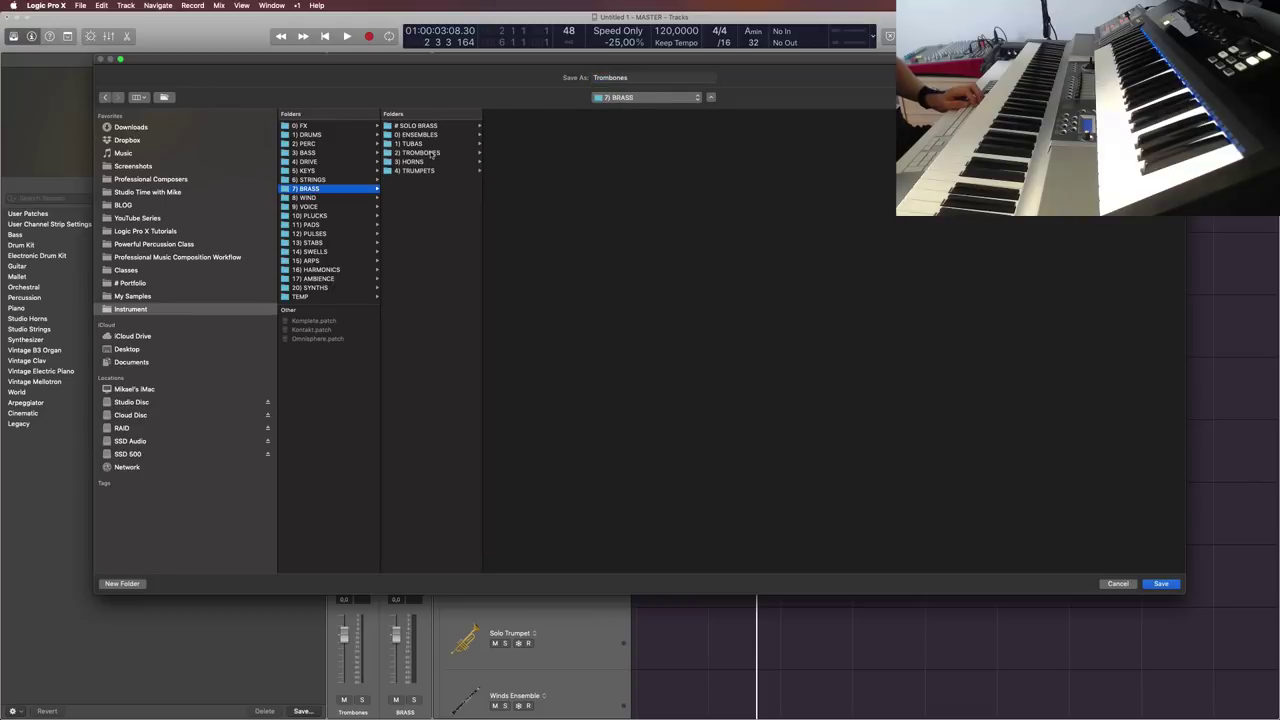
left_click(415, 153)
left_click(655, 77)
type("(empty)")
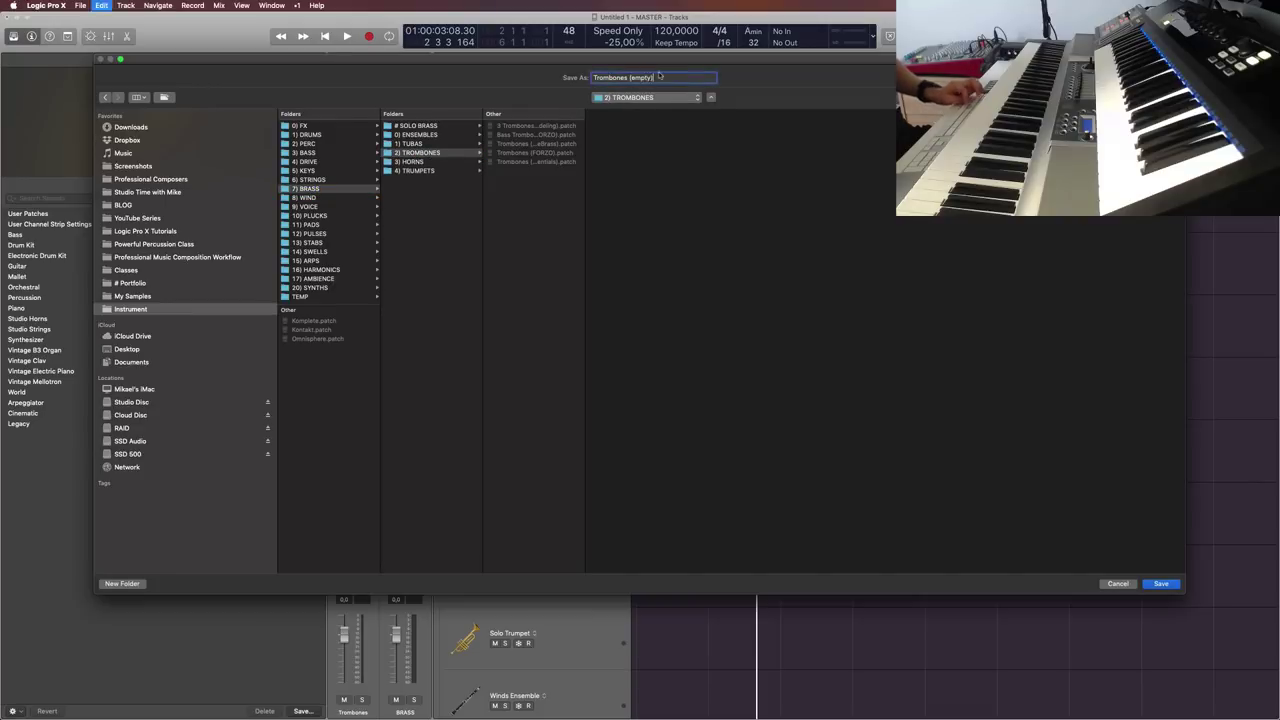
left_click(1162, 583)
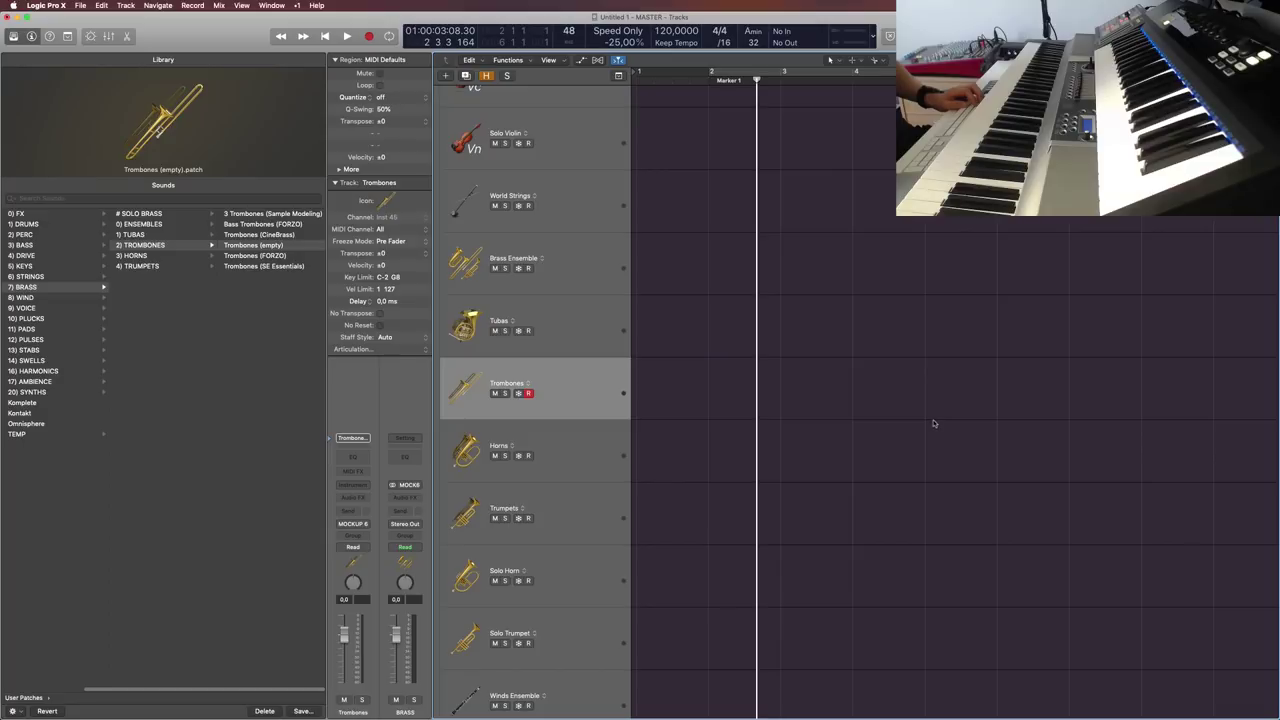
Step: Save the Horns track as the patch "Horns (empty)" in 7) BRASS > 3) HORNS
left_click(589, 448)
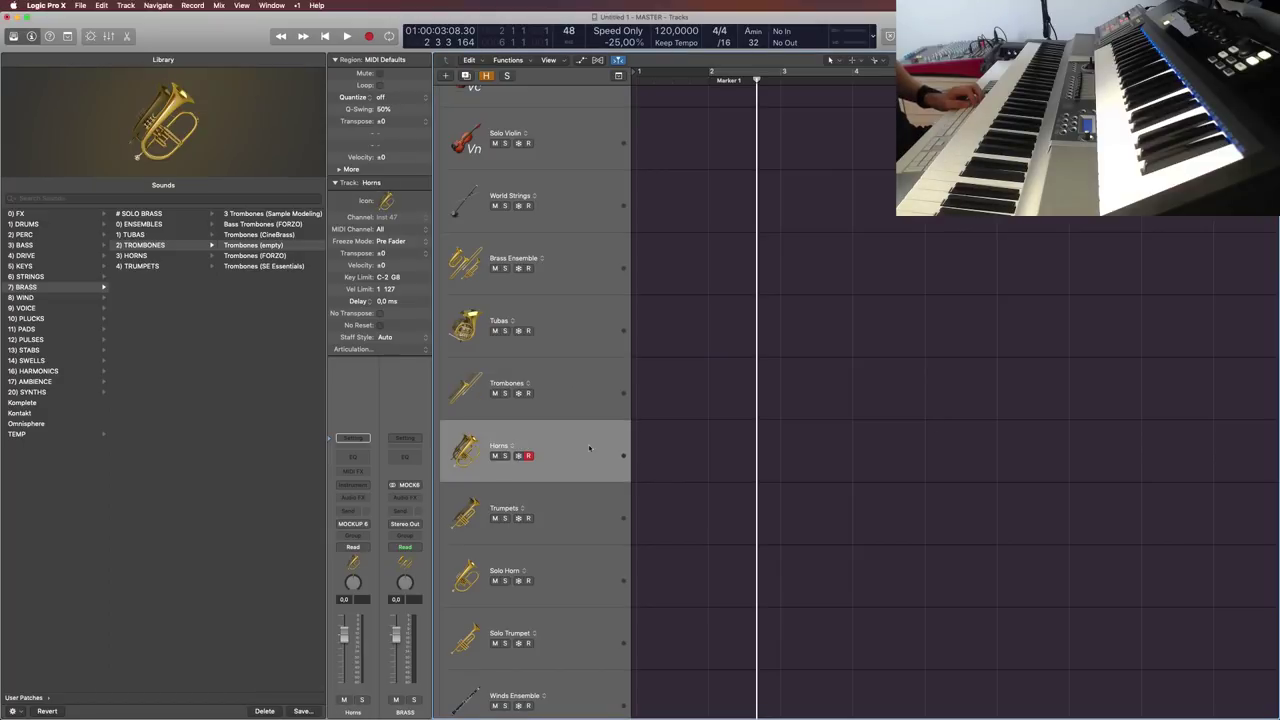
left_click(301, 711)
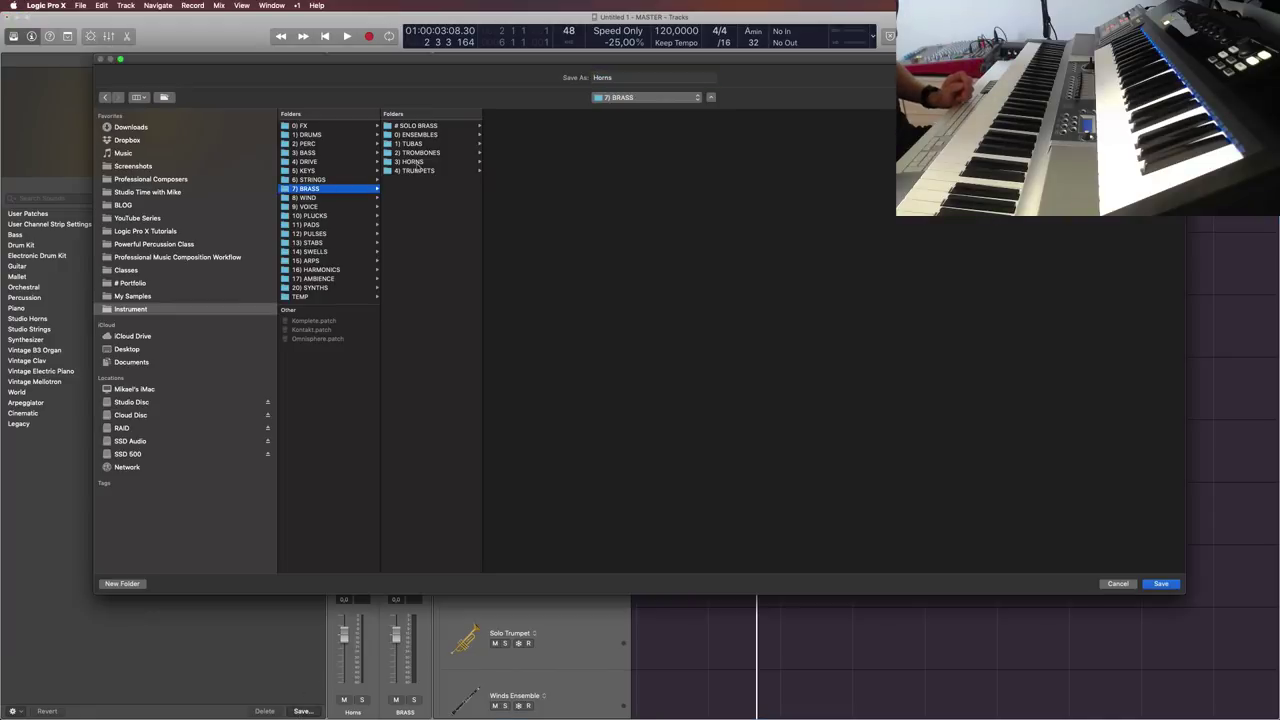
left_click(414, 163)
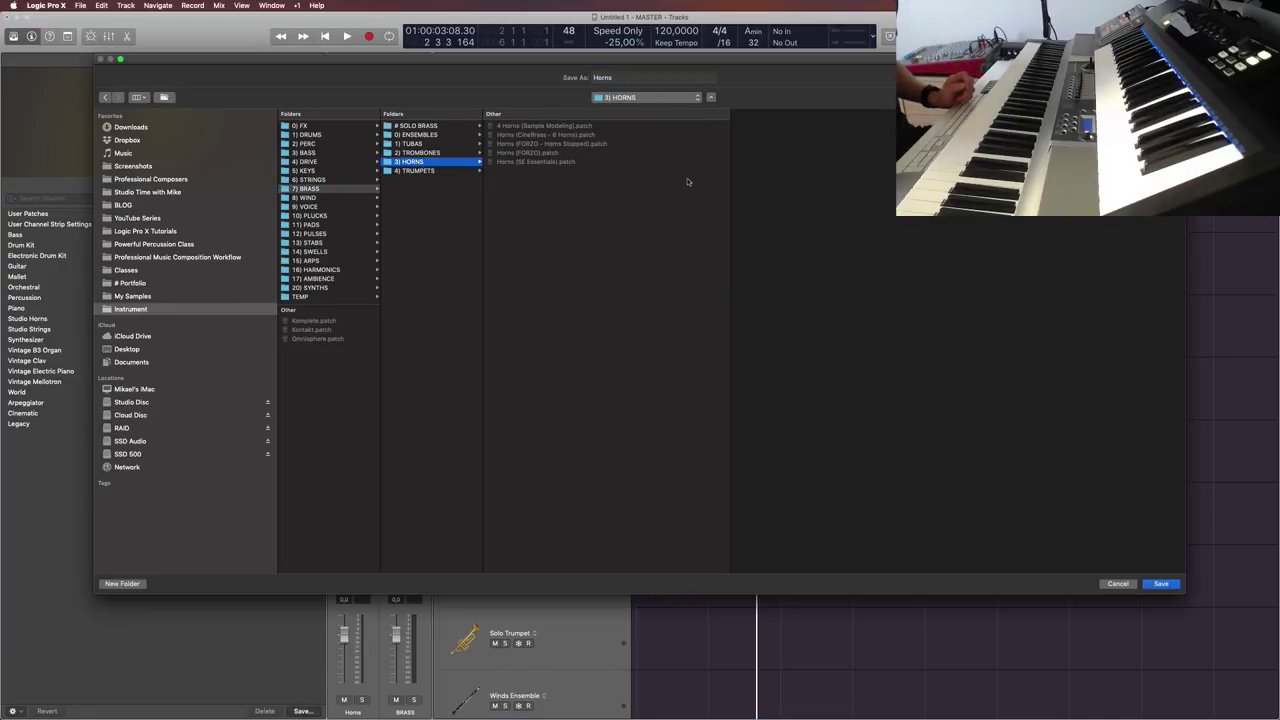
left_click(627, 77)
type("(empty)")
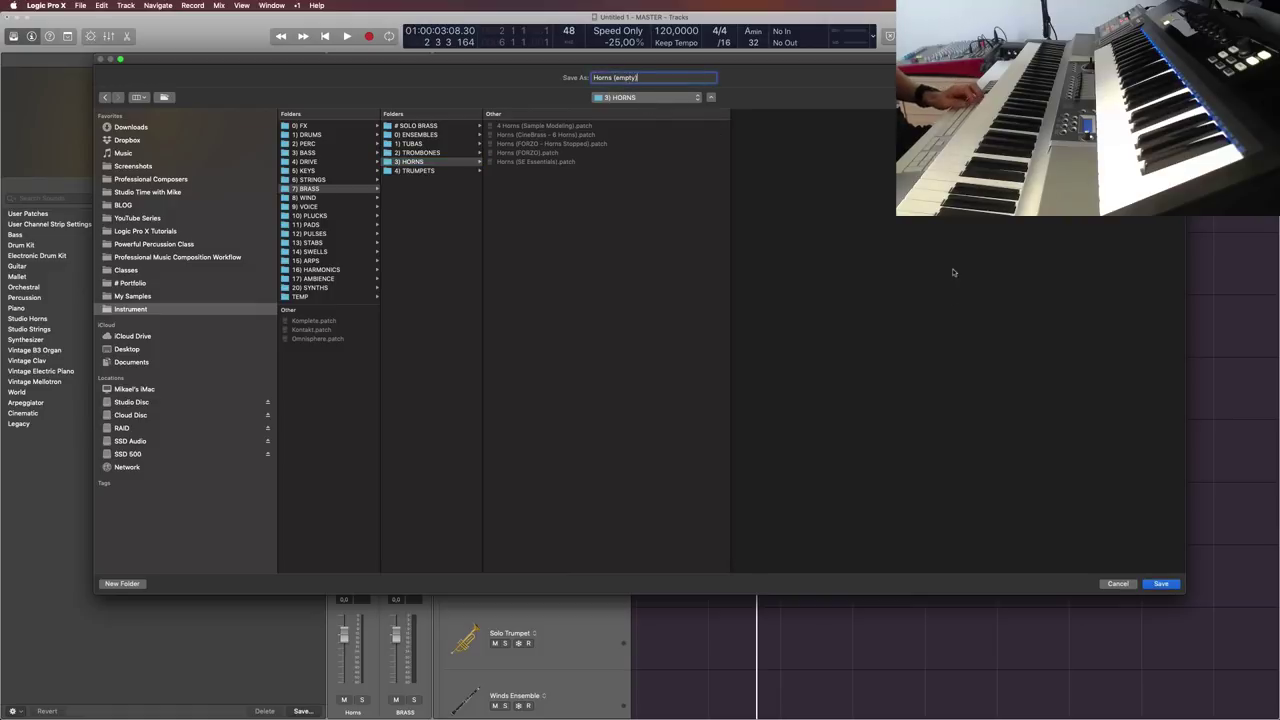
left_click(1163, 586)
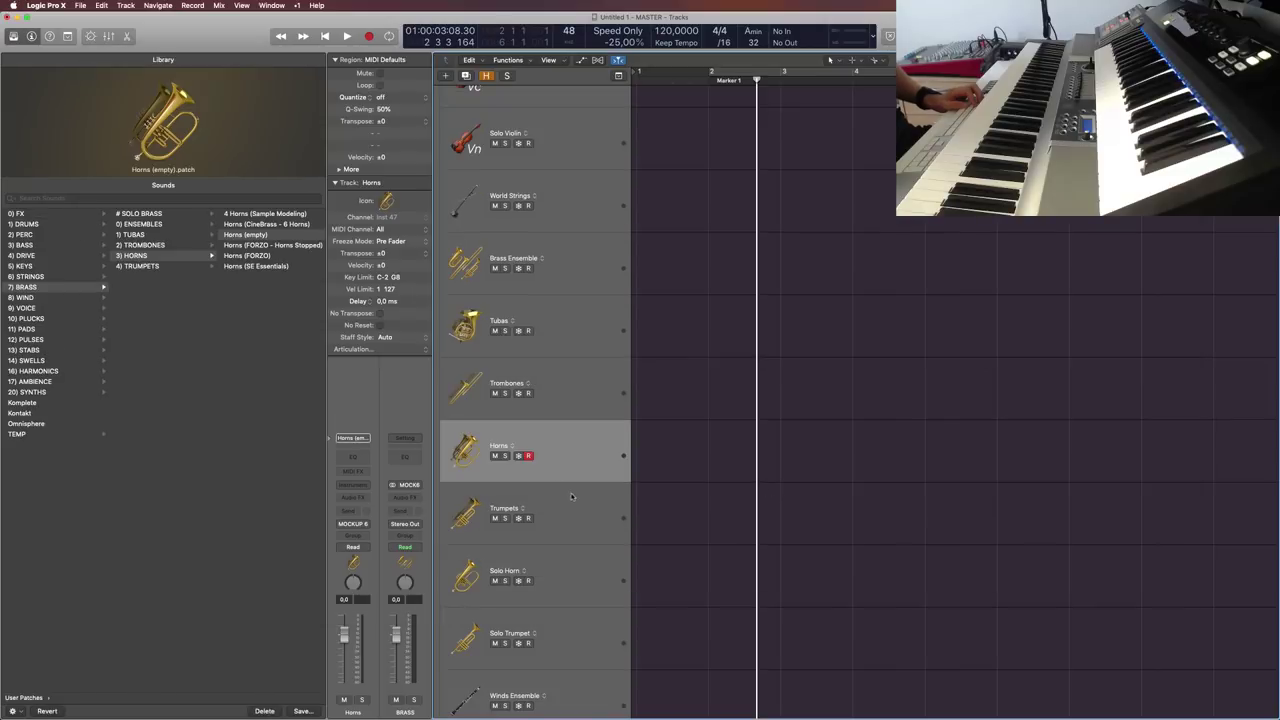
Step: Save the Trumpets track as the patch "Trumpets (empty)" in 7) BRASS > 4) TRUMPETS
left_click(573, 503)
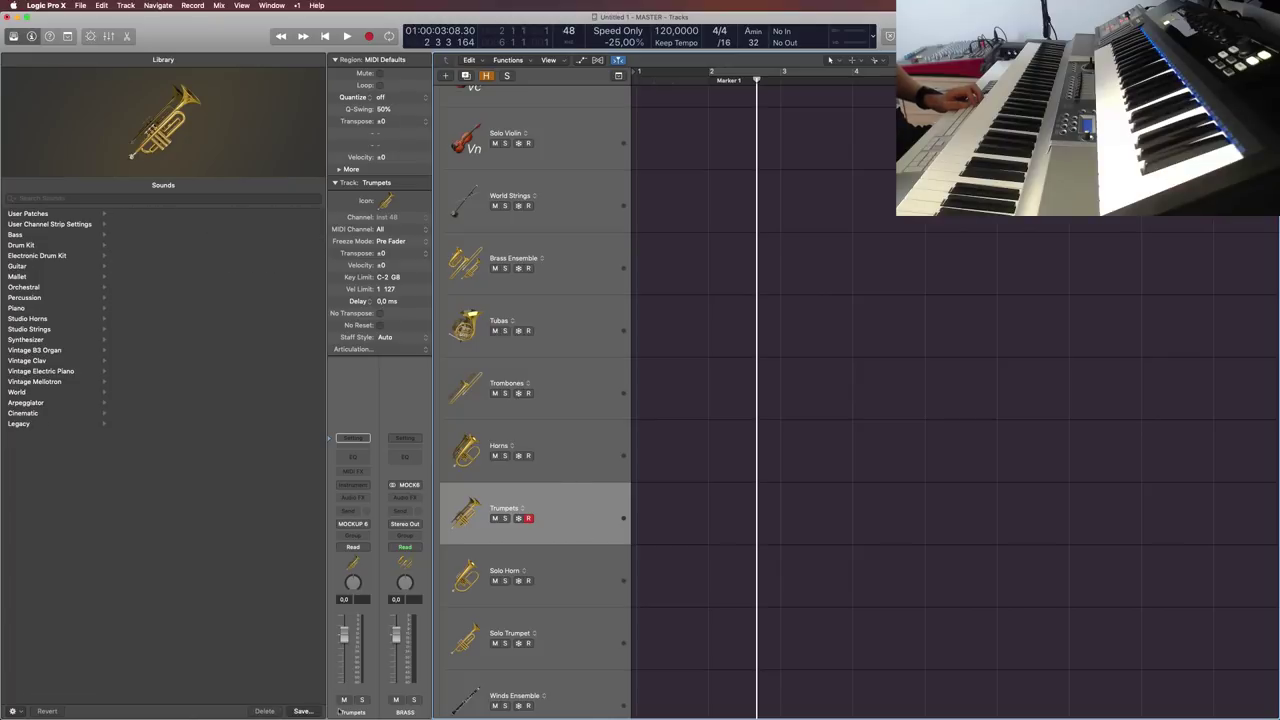
left_click(698, 445)
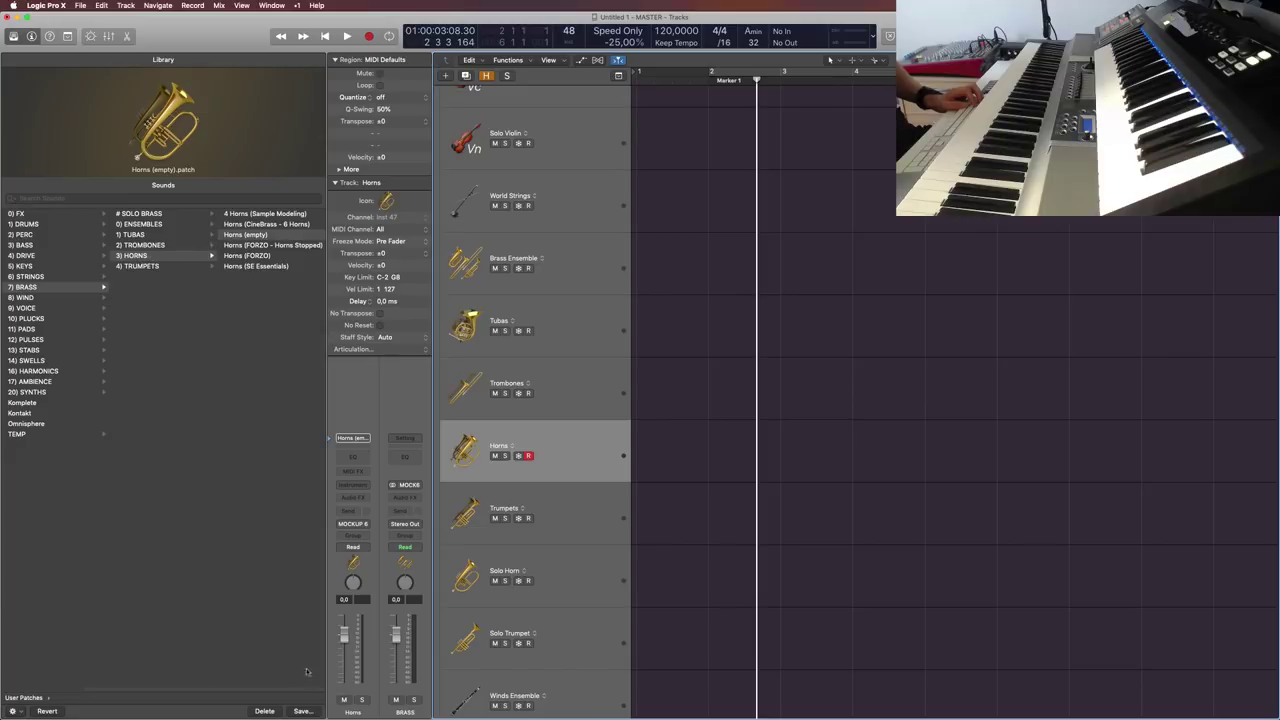
key("Down")
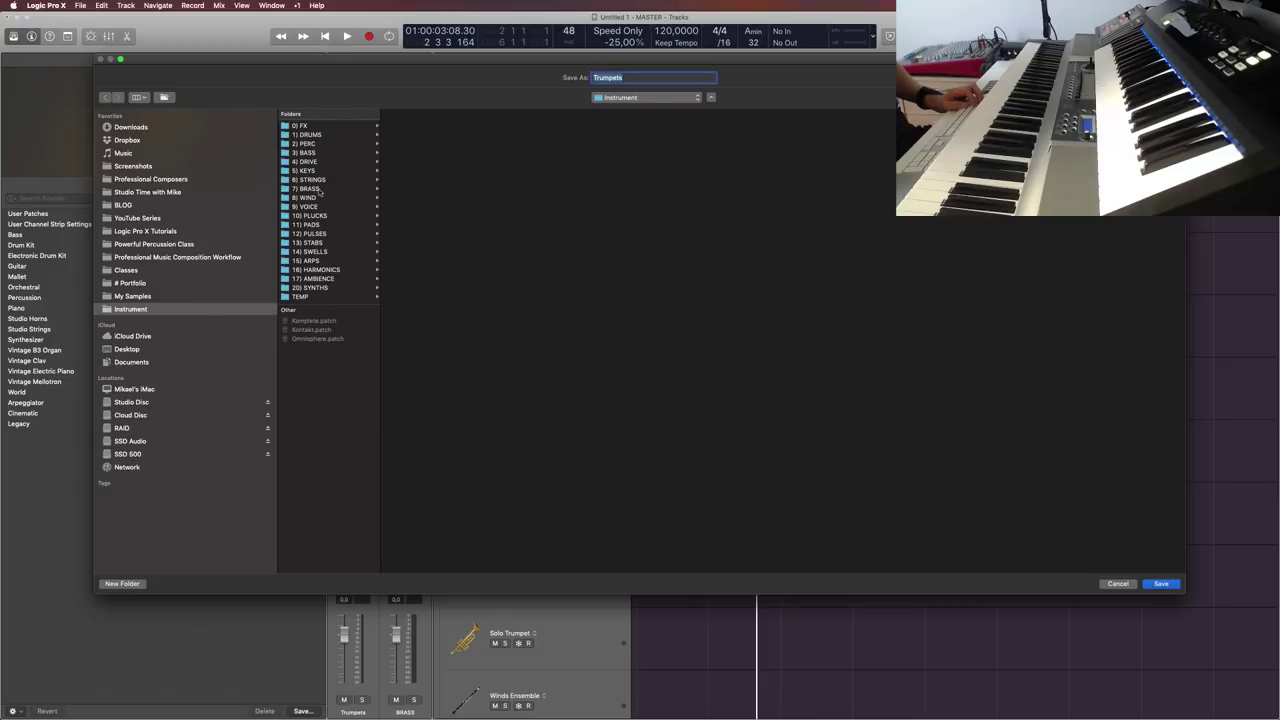
left_click(318, 189)
left_click(415, 170)
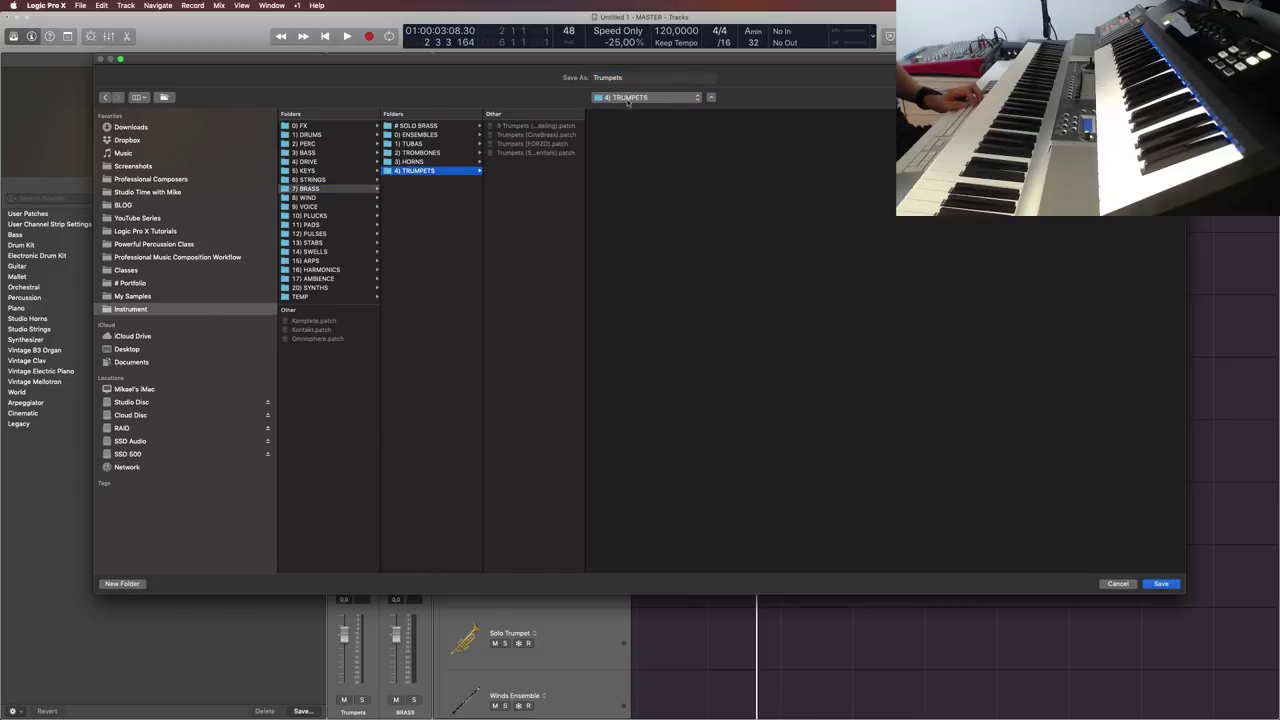
left_click(655, 77)
key("super+v")
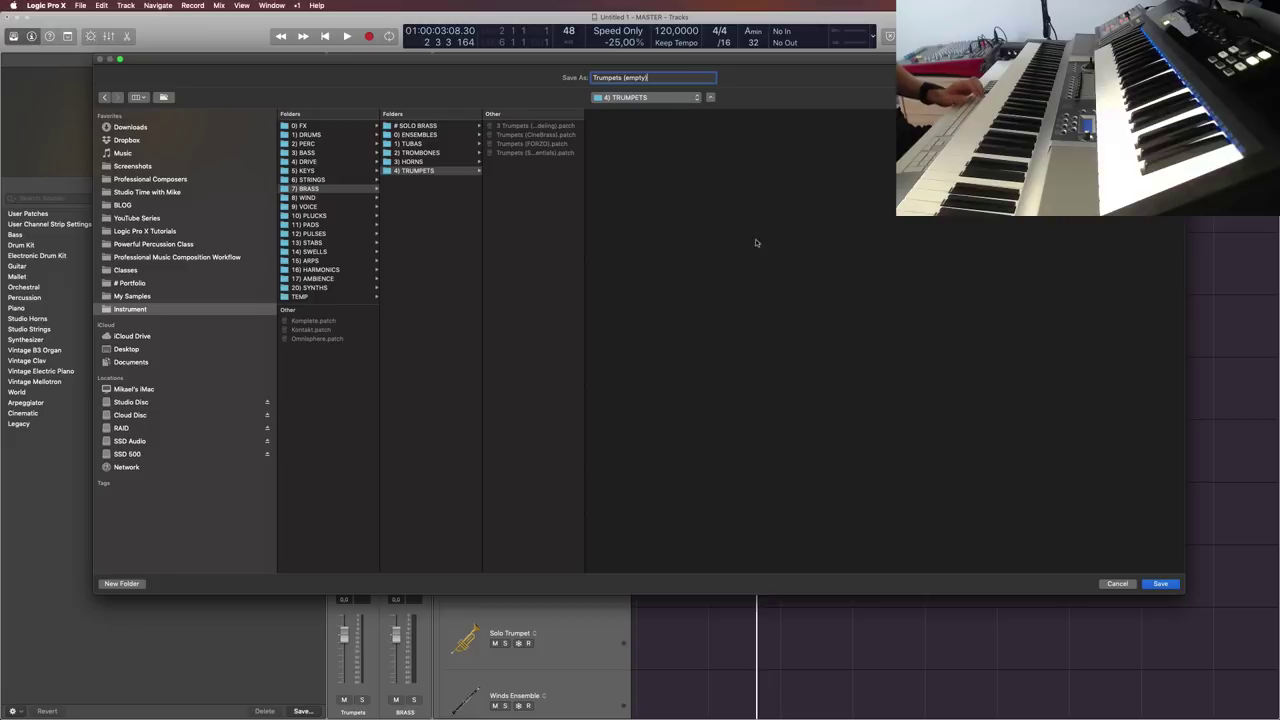
left_click(1165, 585)
scroll(560, 400, "down", 3)
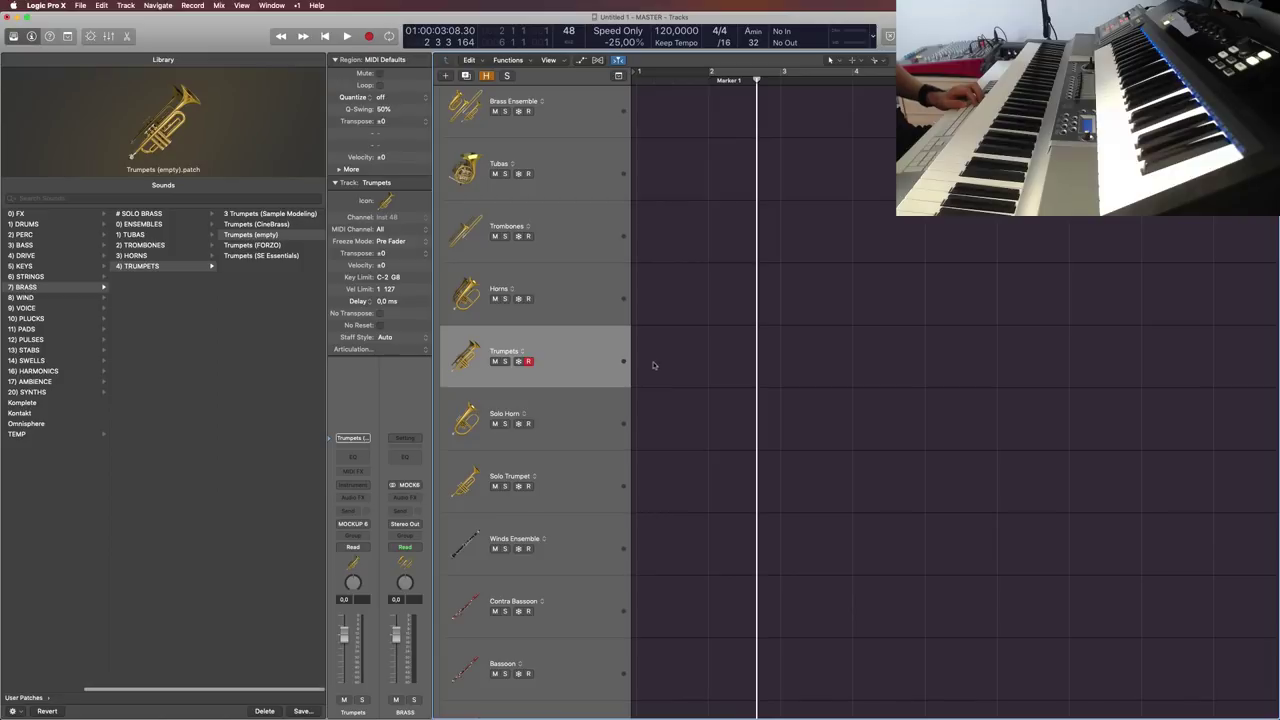
left_click(607, 419)
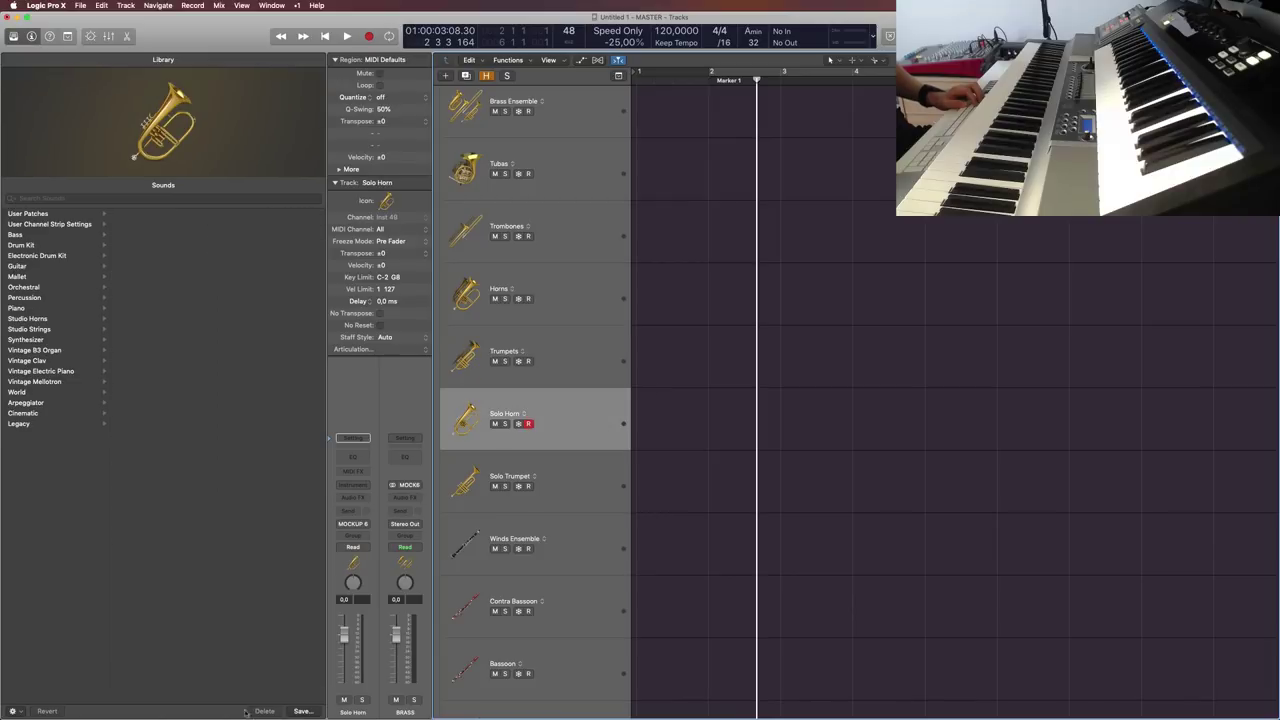
left_click(315, 710)
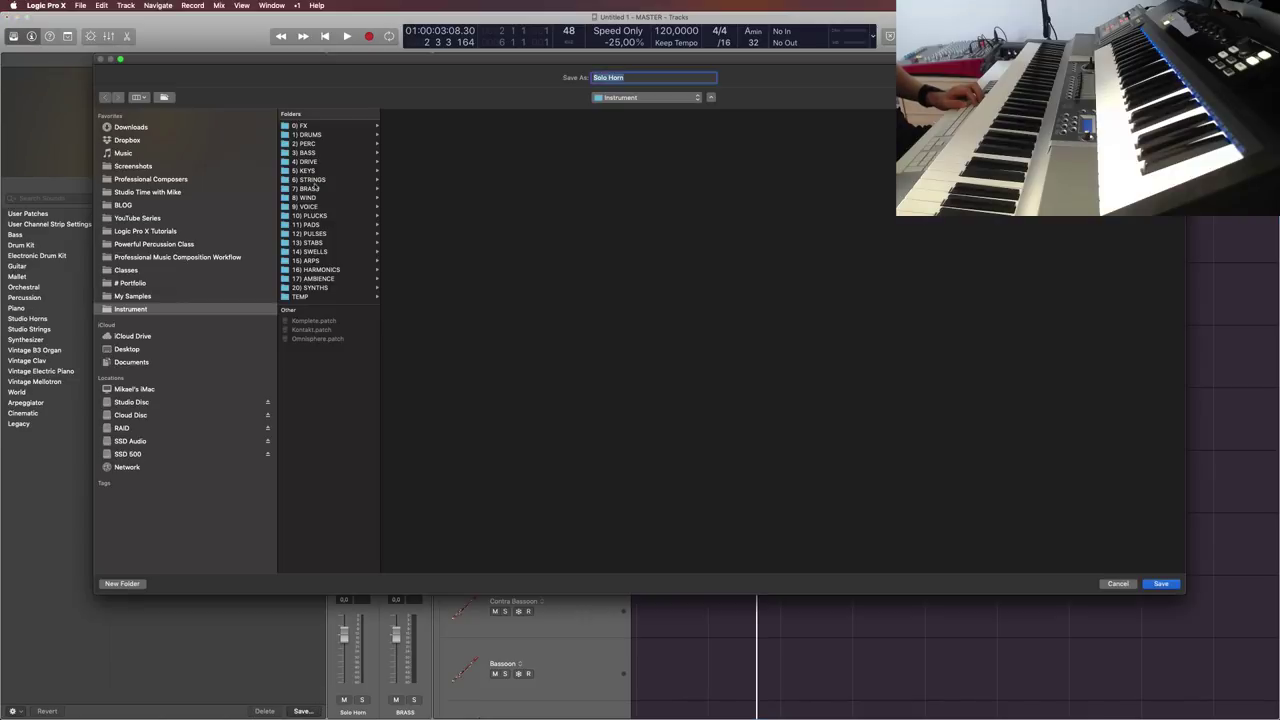
left_click(307, 188)
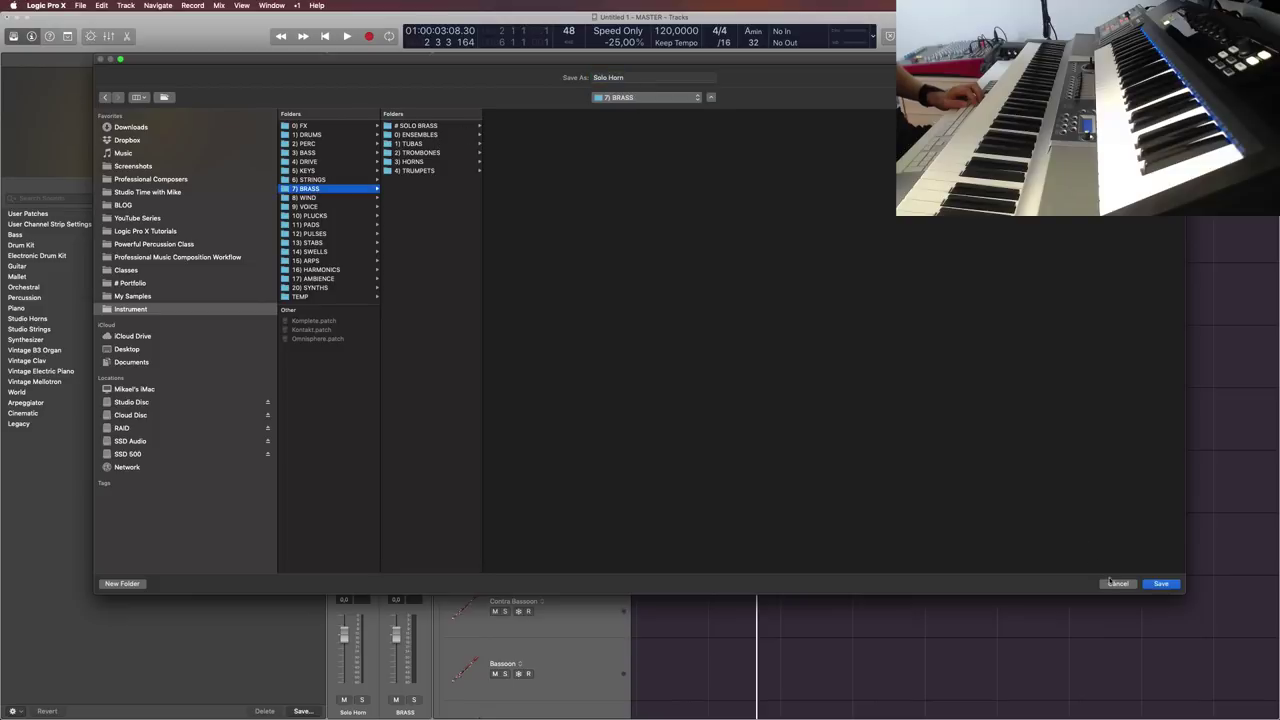
key("Return")
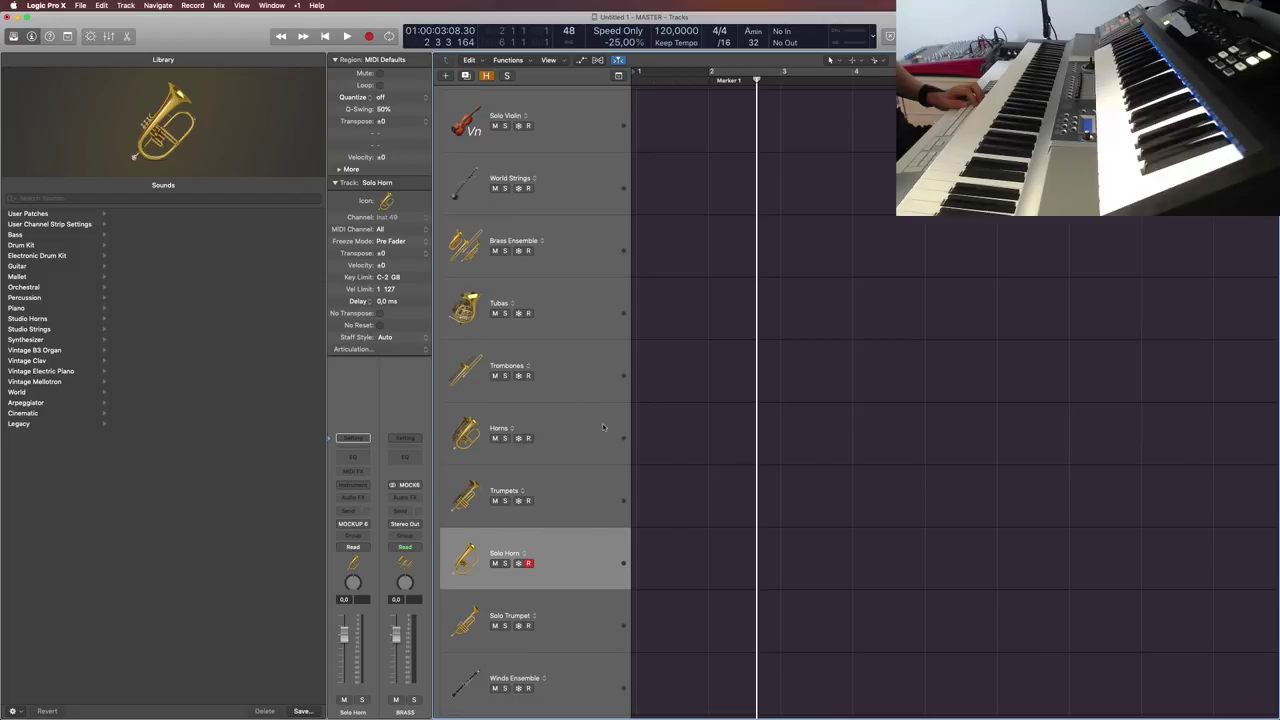
Step: Save the Solo Horn track as the patch "Solo Horn (empty)" in 7) BRASS > # SOLO BRASS
scroll(603, 427, "down", 2)
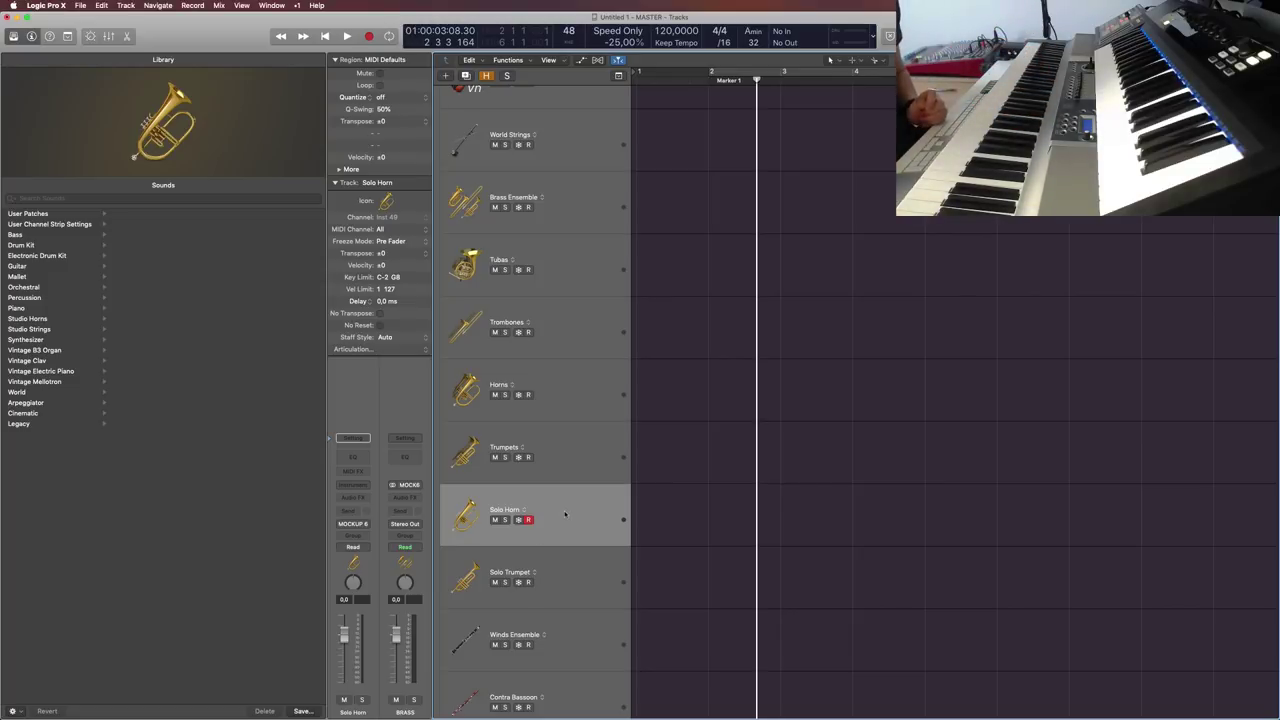
left_click(302, 711)
left_click(317, 189)
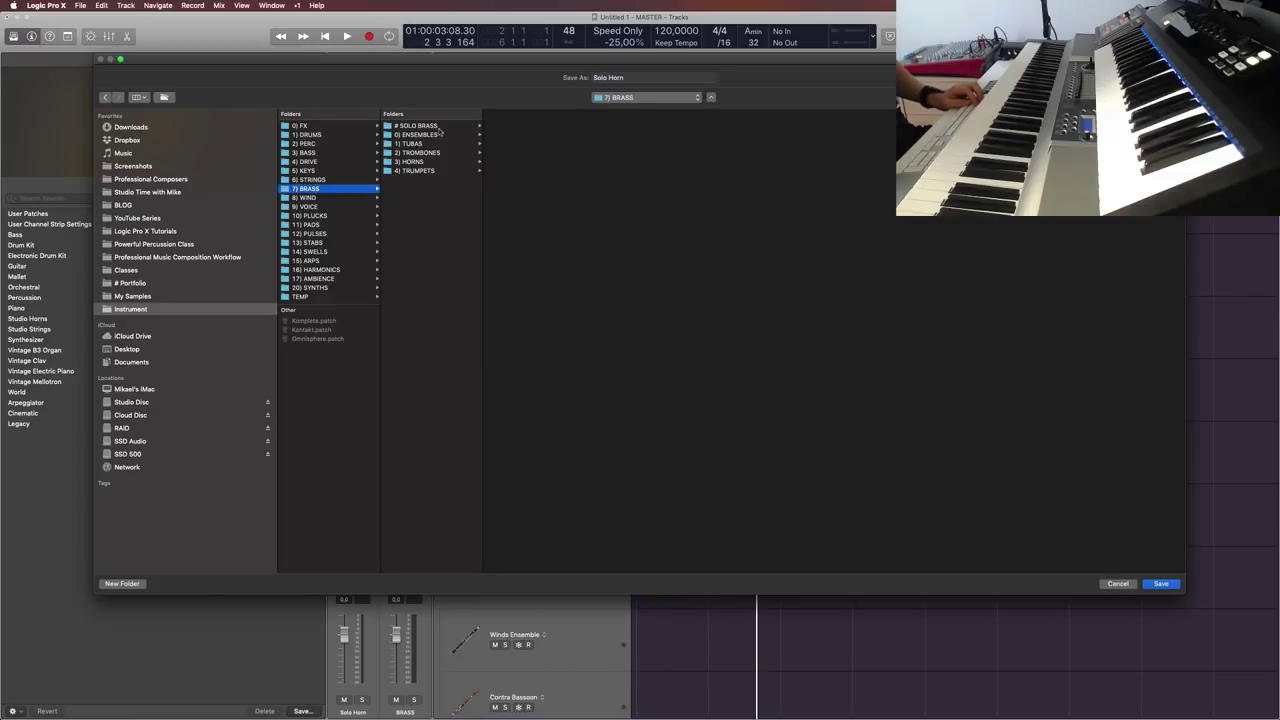
left_click(415, 125)
left_click(643, 77)
type("(empty)")
left_click(1163, 584)
Step: Save the Solo Trumpet track as the patch "Solo Trumpet (empty)" in 7) BRASS > # SOLO BRASS
key("Down")
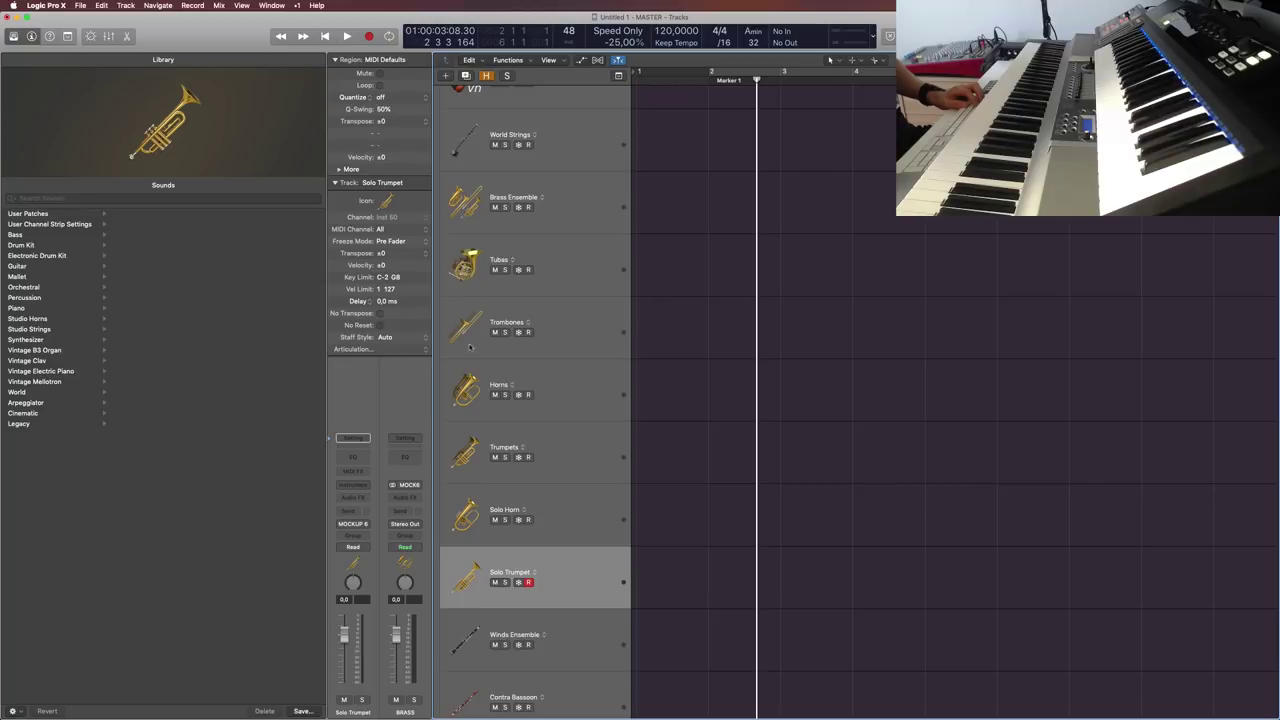
left_click(303, 711)
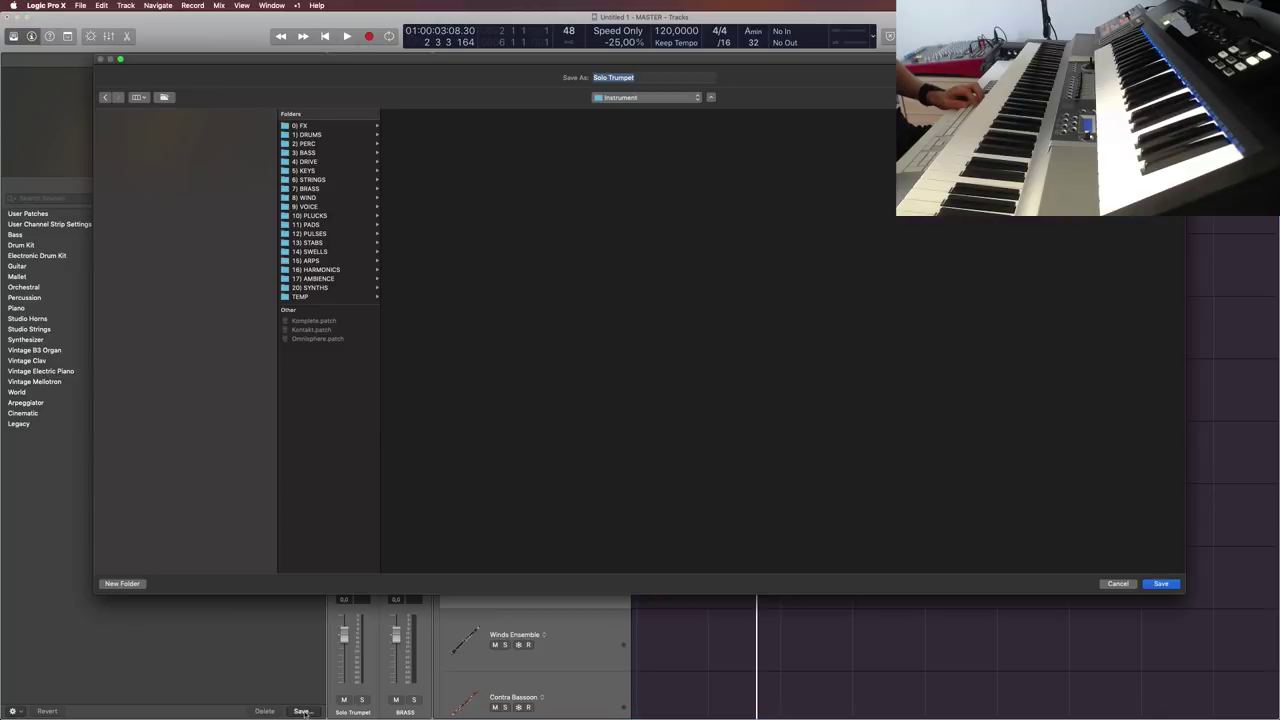
left_click(318, 189)
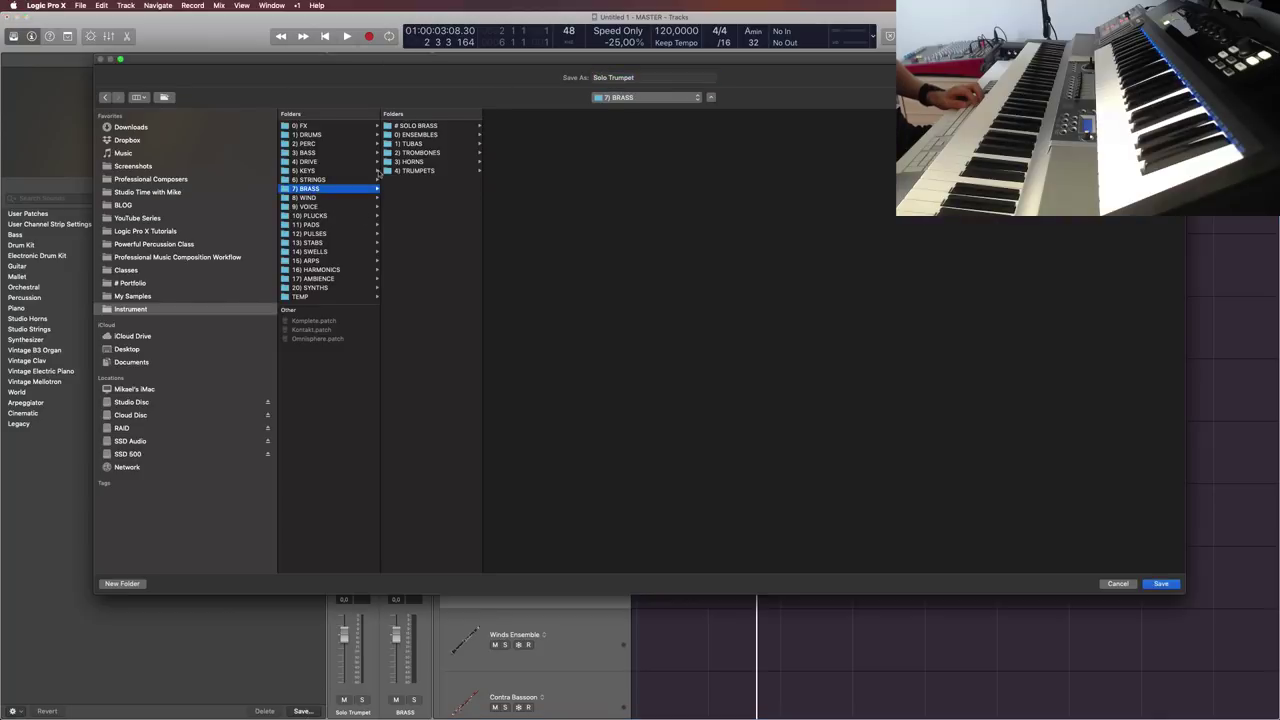
left_click(418, 126)
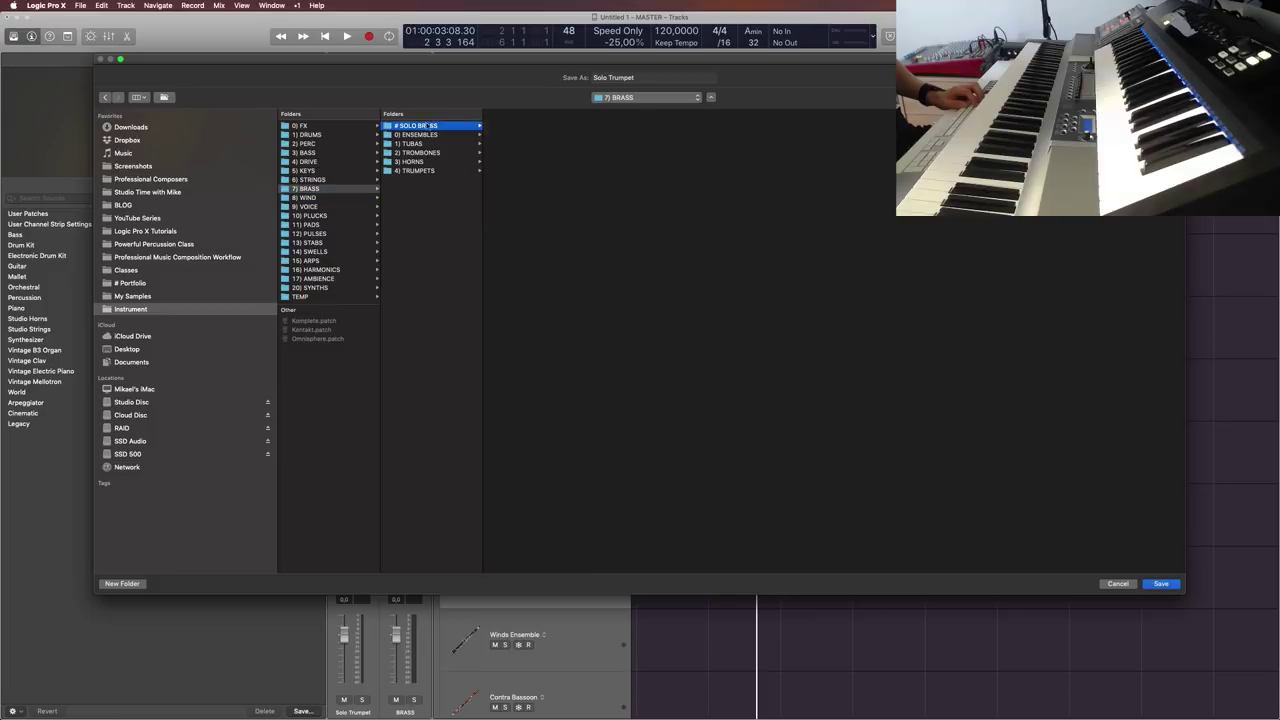
left_click(668, 79)
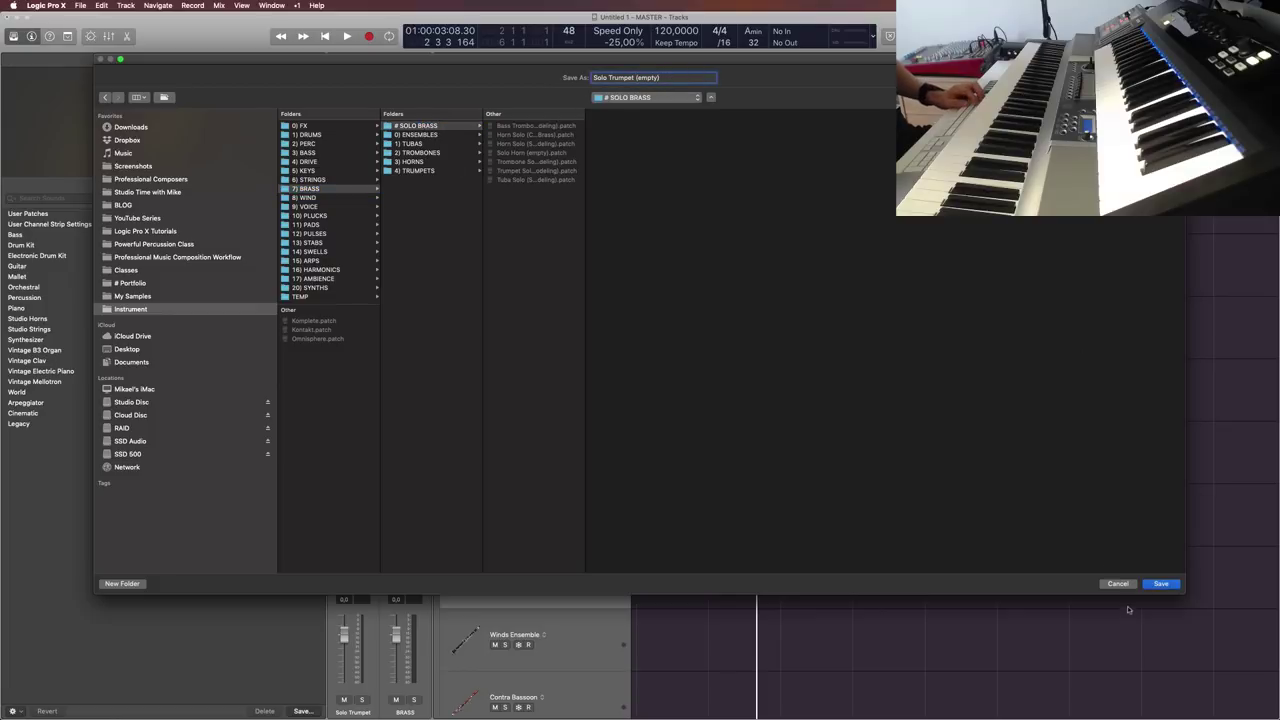
left_click(1161, 583)
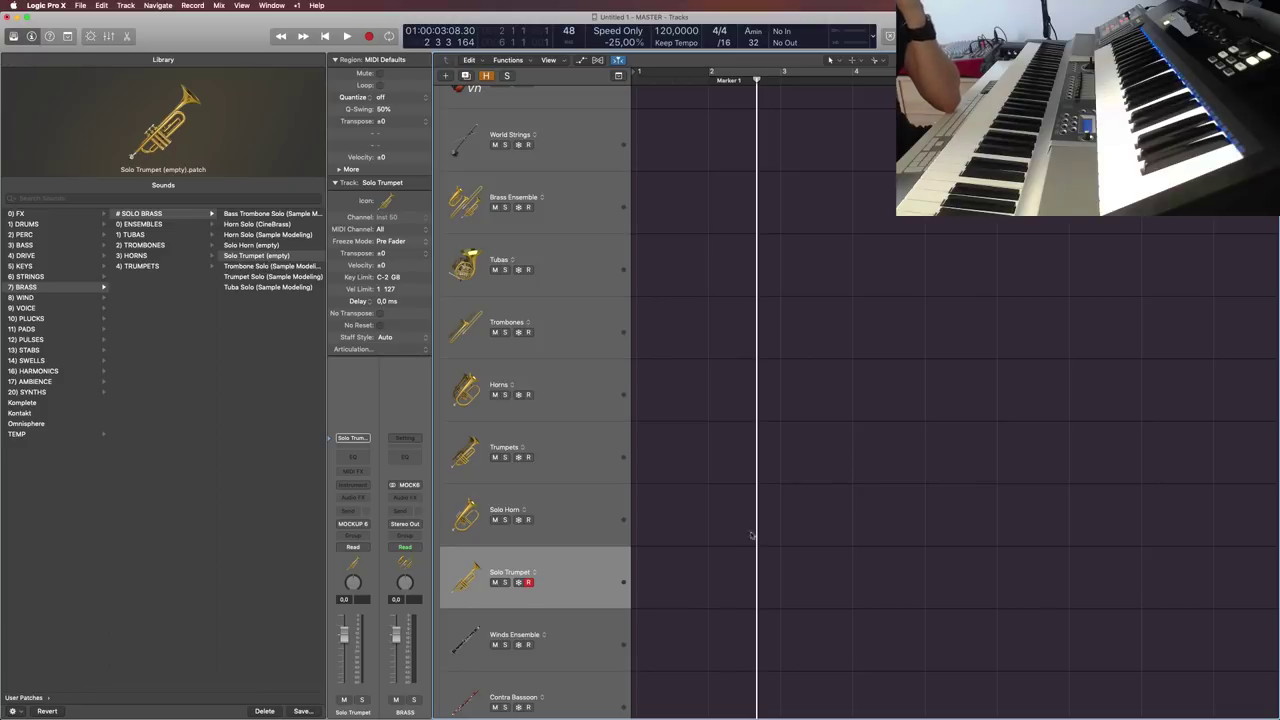
Step: Duplicate the Solo Horn track twice
left_click(598, 514)
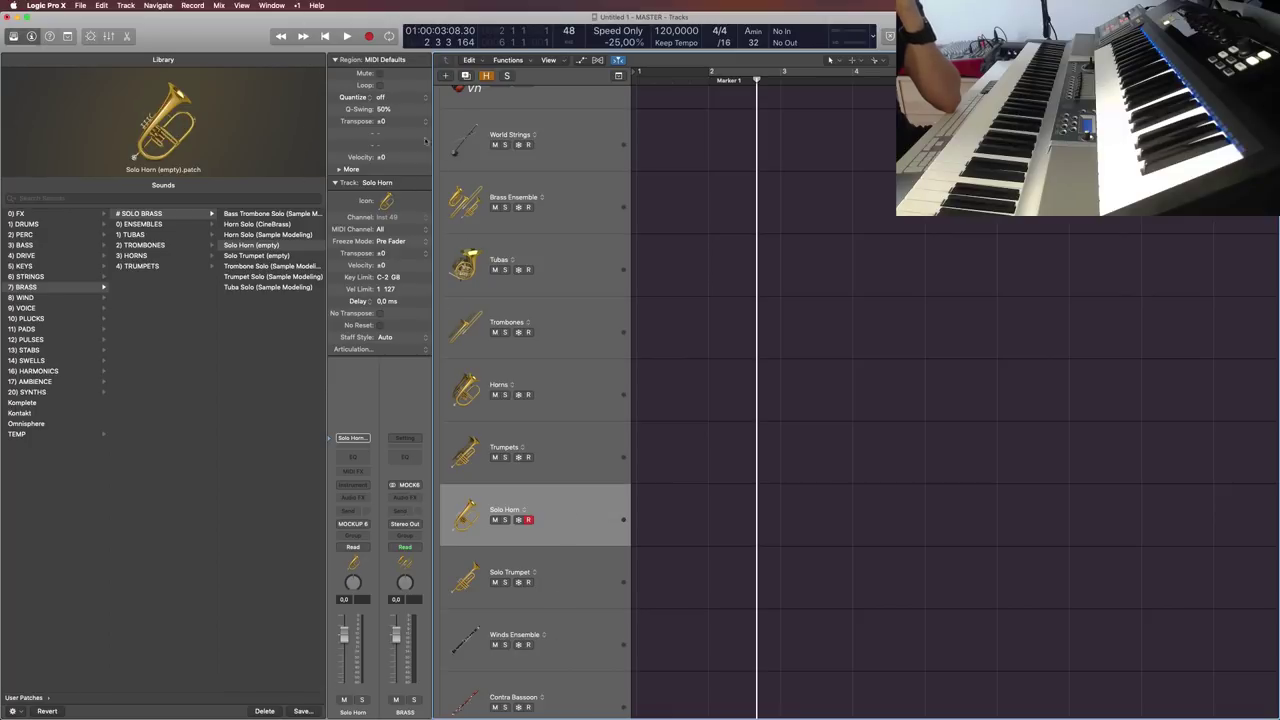
left_click(468, 80)
left_click(468, 80)
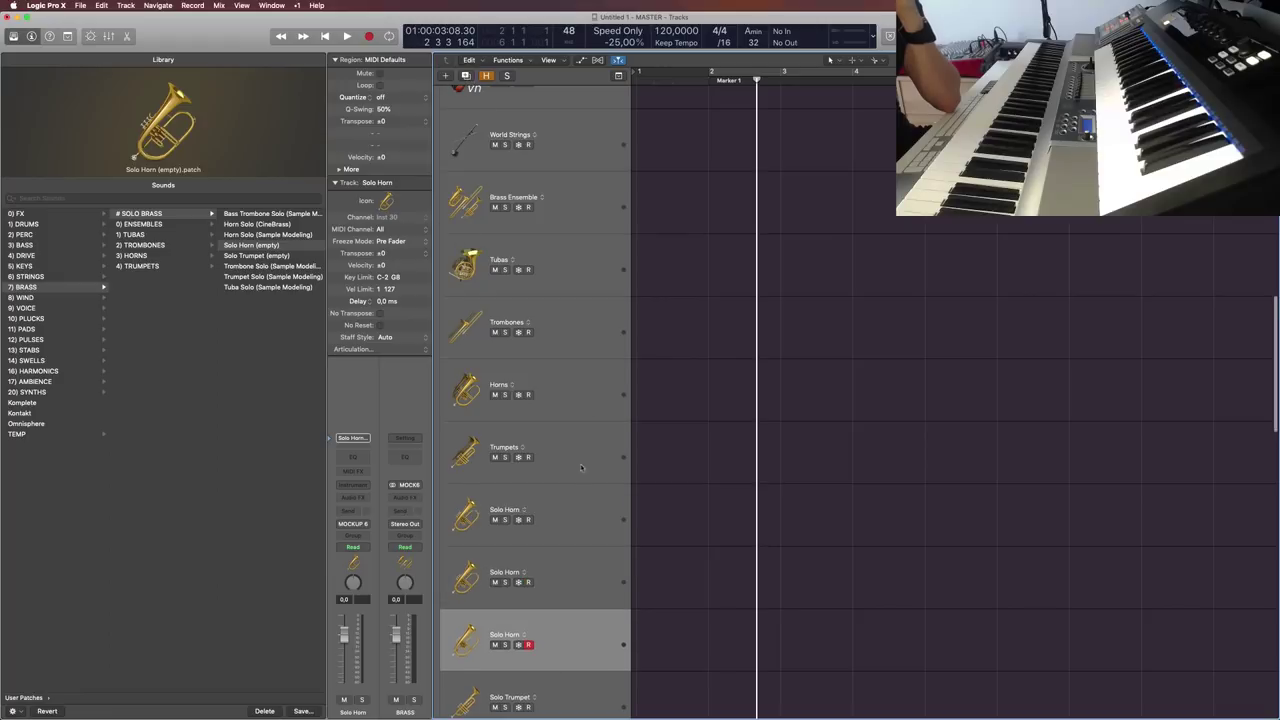
Step: Give the first of the three Solo Horn tracks the French horn icon and rename it "Solo Tuba"
left_click(560, 433)
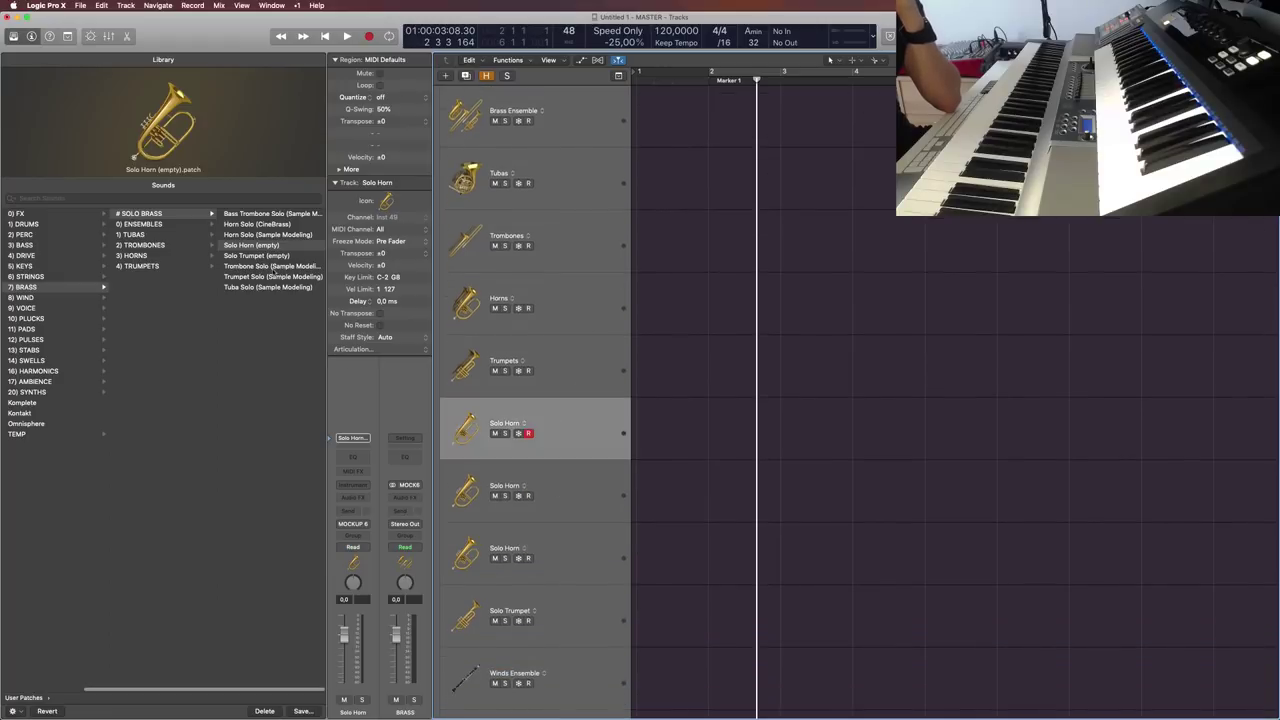
left_click(462, 425)
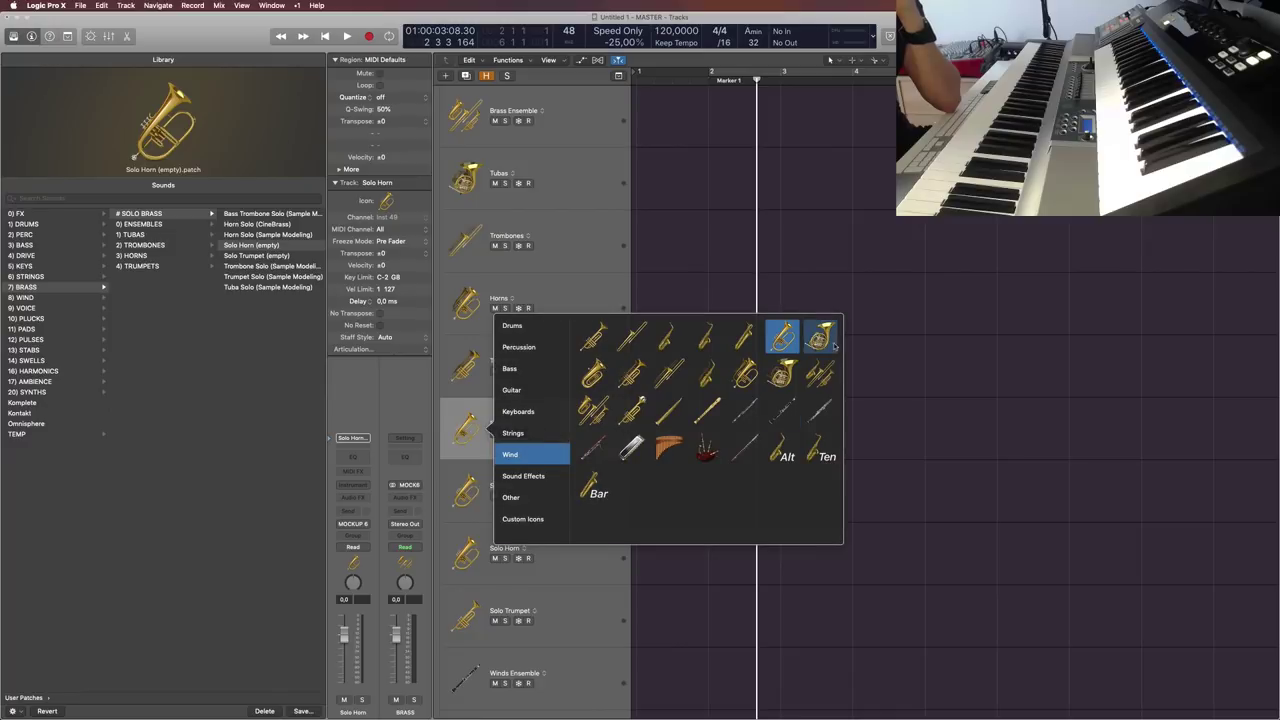
left_click(782, 336)
double_click(545, 420)
type("Tu")
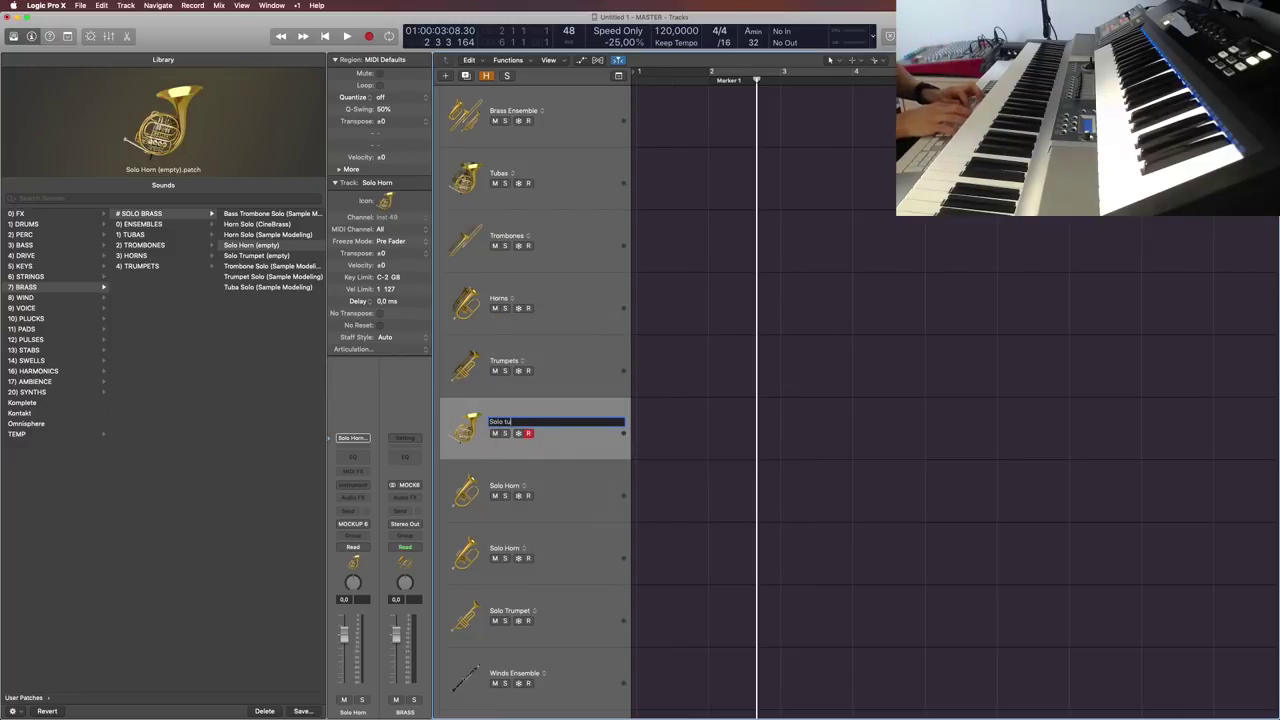
type("ba")
key("Return")
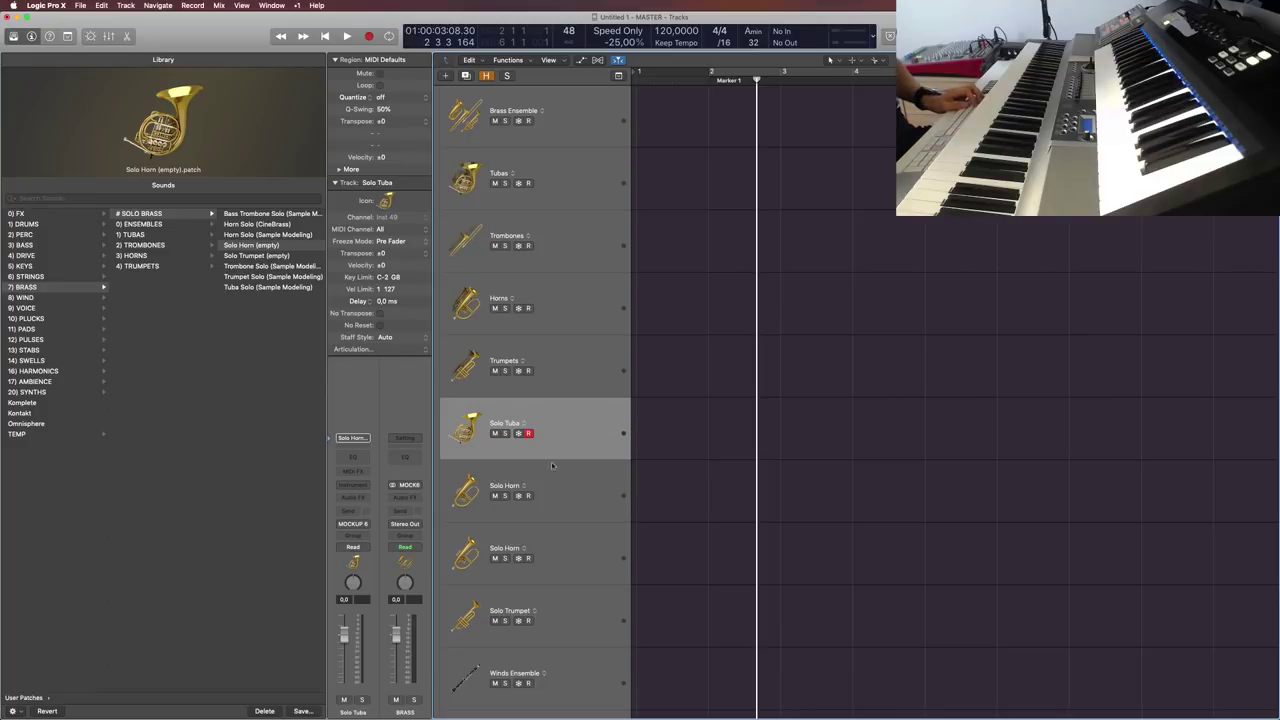
Step: Move the last Solo Horn track above the other remaining Solo Horn track, directly below Solo Tuba
left_click(483, 563)
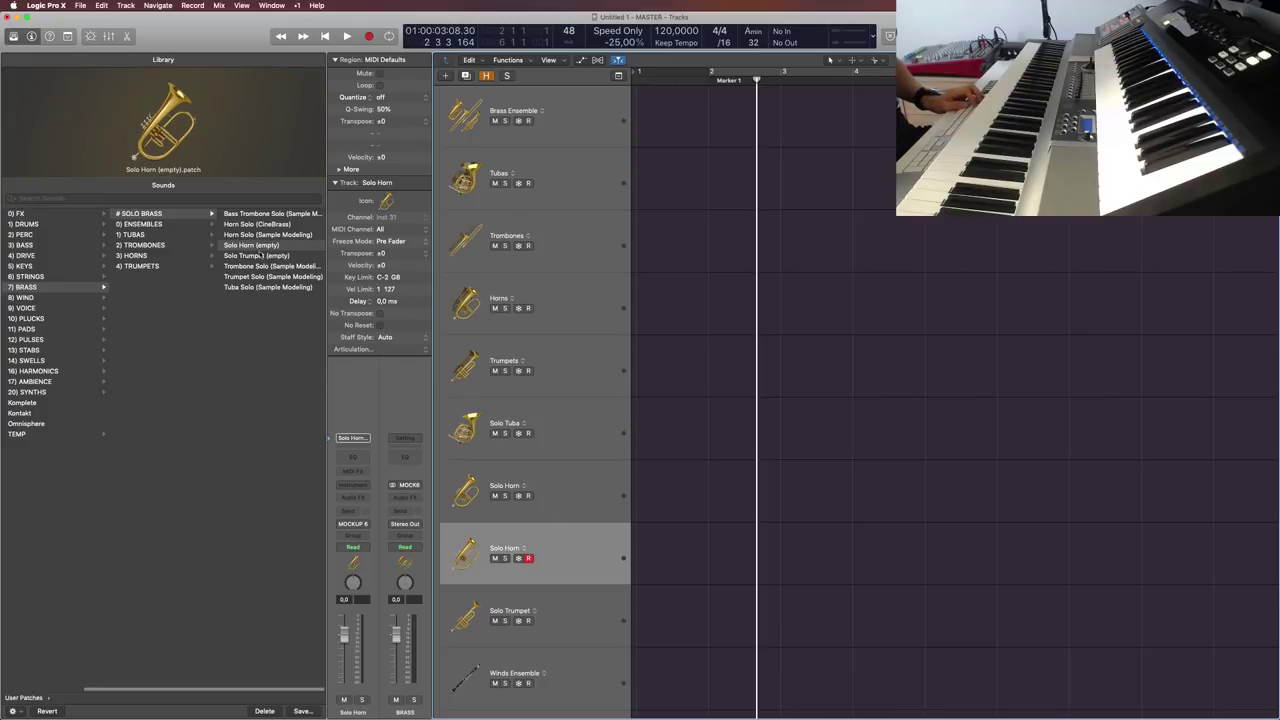
left_click_drag(552, 553, 562, 480)
left_click(578, 545)
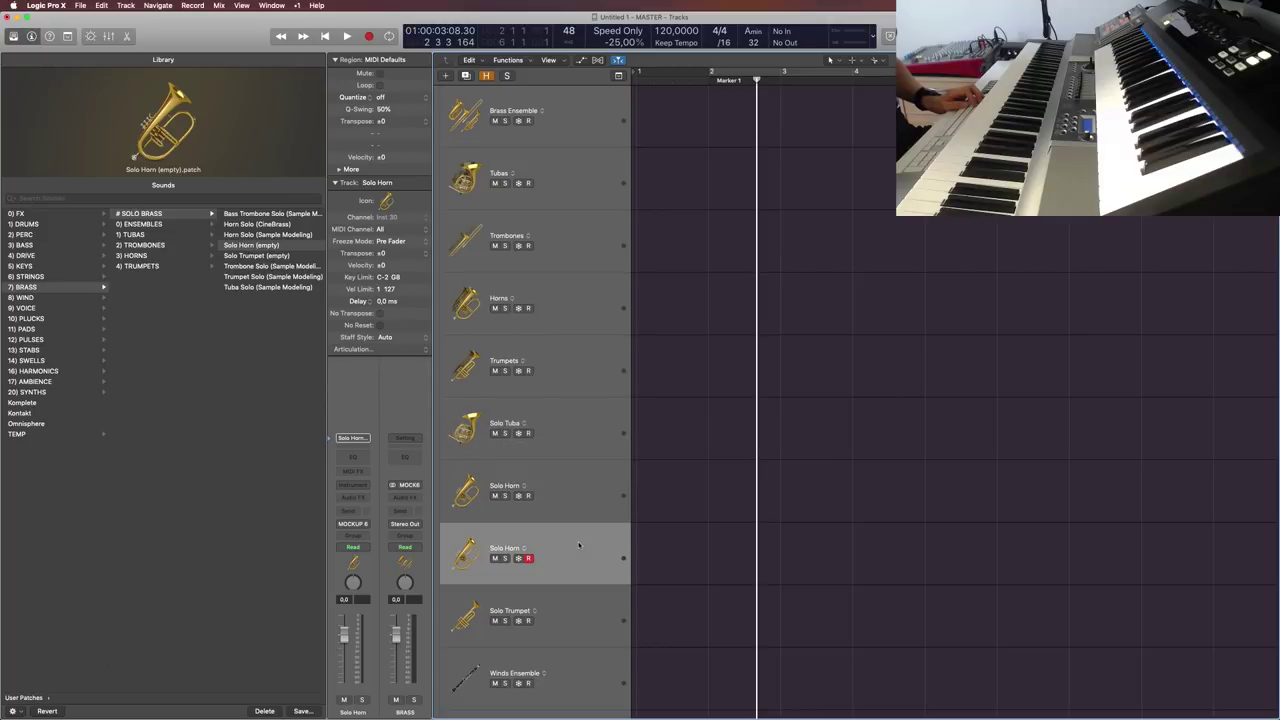
Step: Give the Solo Horn track directly below Solo Tuba the trombone icon and rename it "Solo Trombone"
left_click(577, 492)
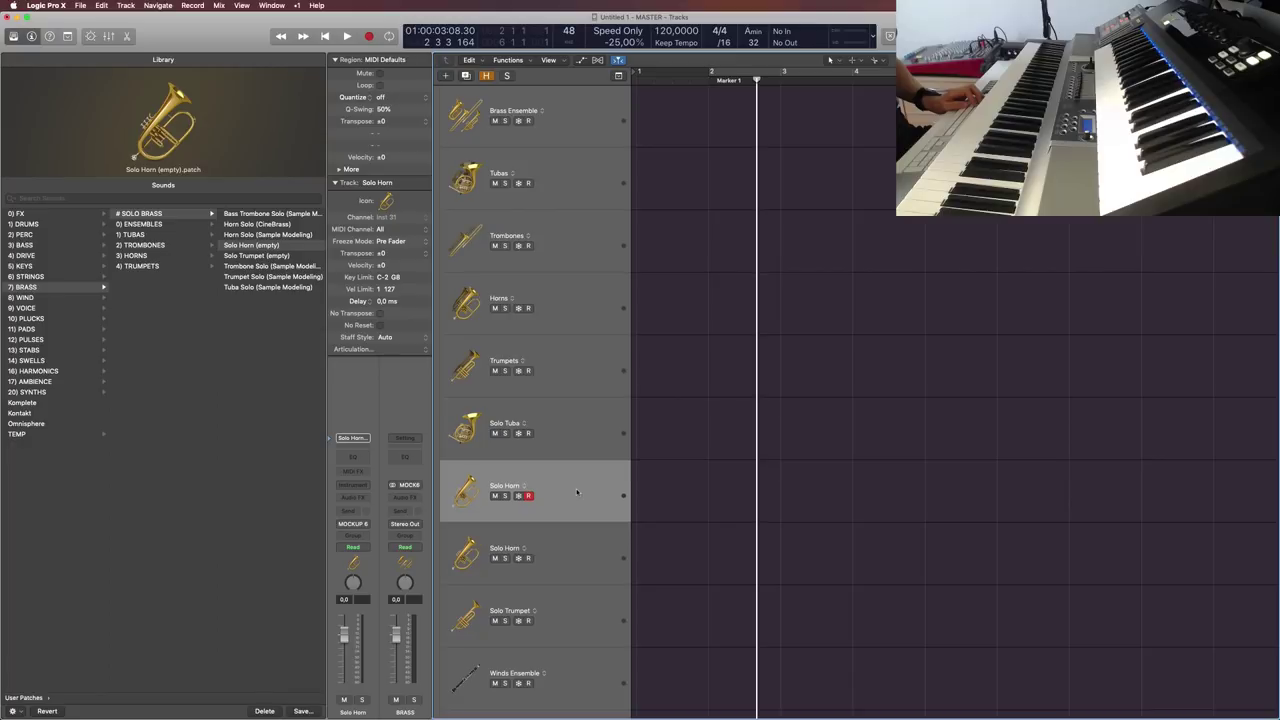
left_click(462, 492)
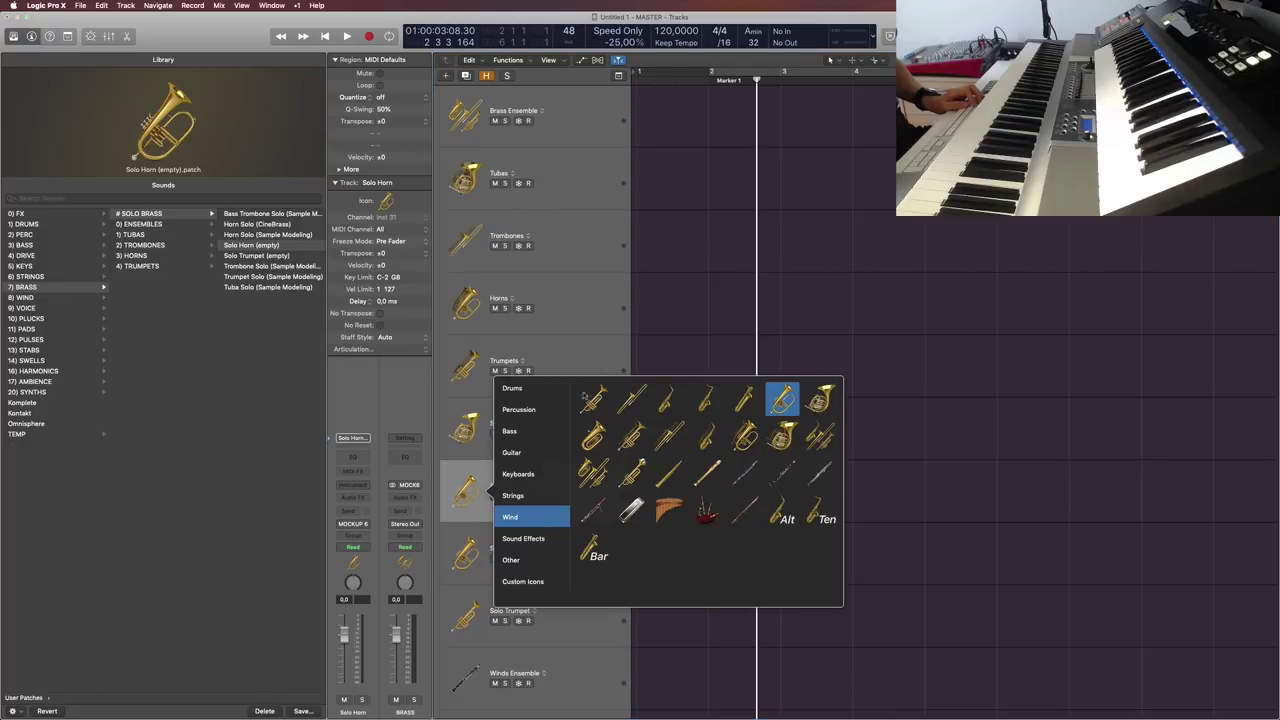
left_click(632, 400)
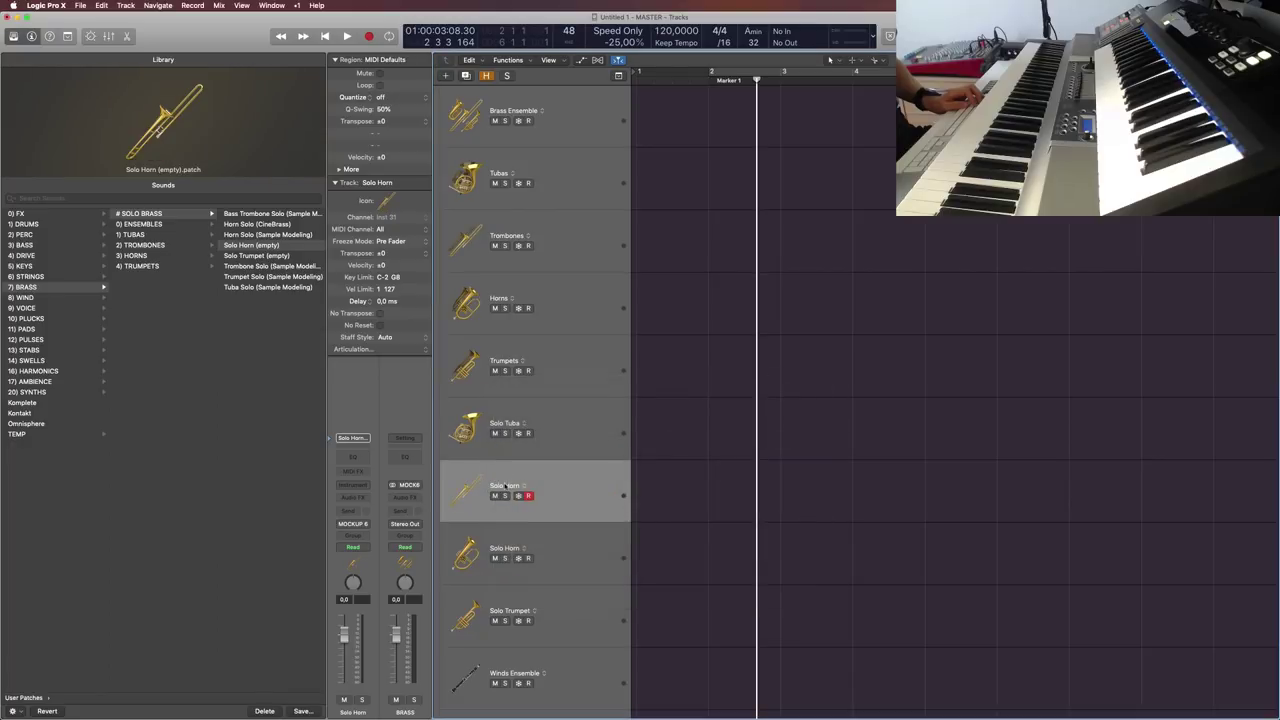
double_click(505, 485)
key("BackSpace")
key("BackSpace")
key("BackSpace")
key("BackSpace")
type("Toombone")
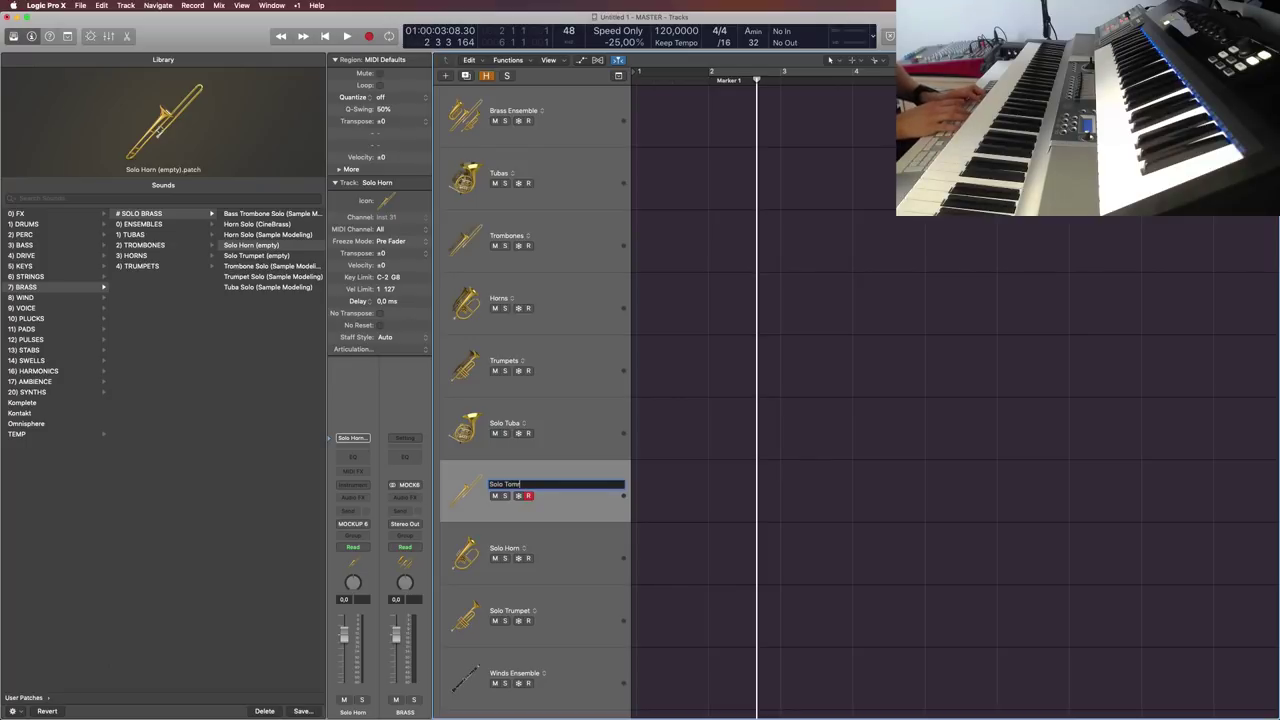
key("Return")
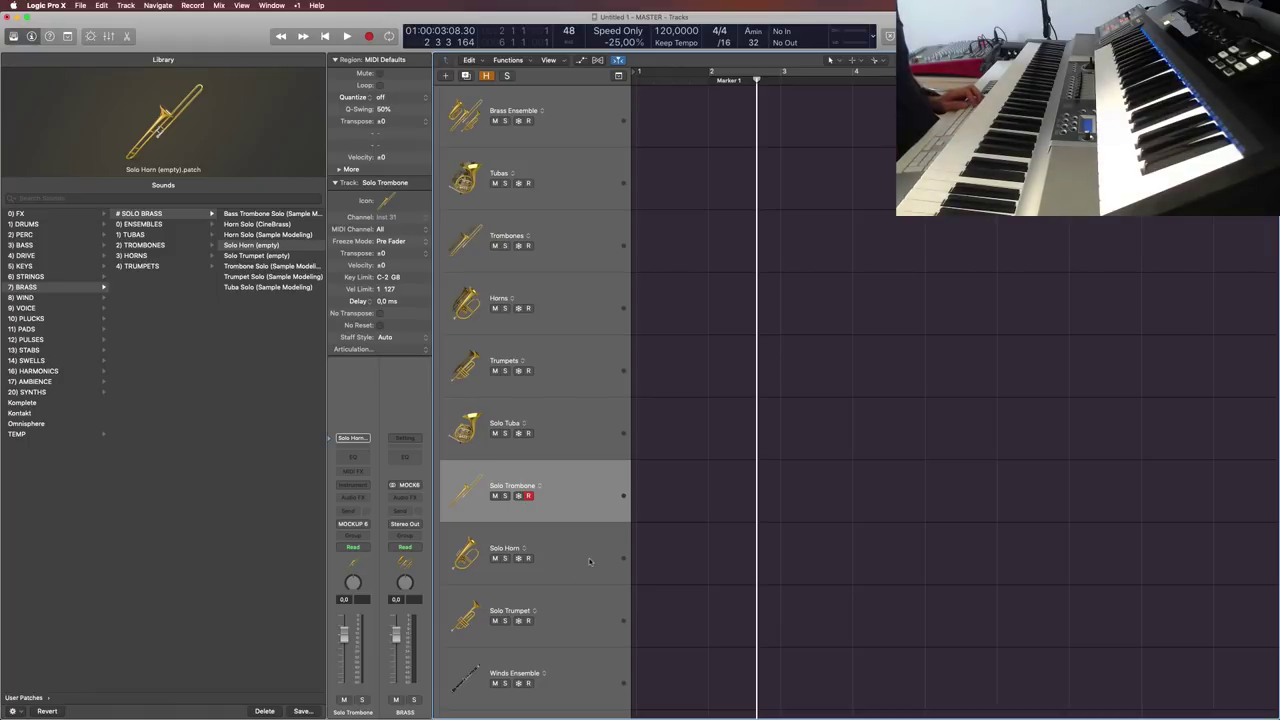
left_click(584, 557)
scroll(582, 556, "down", 2)
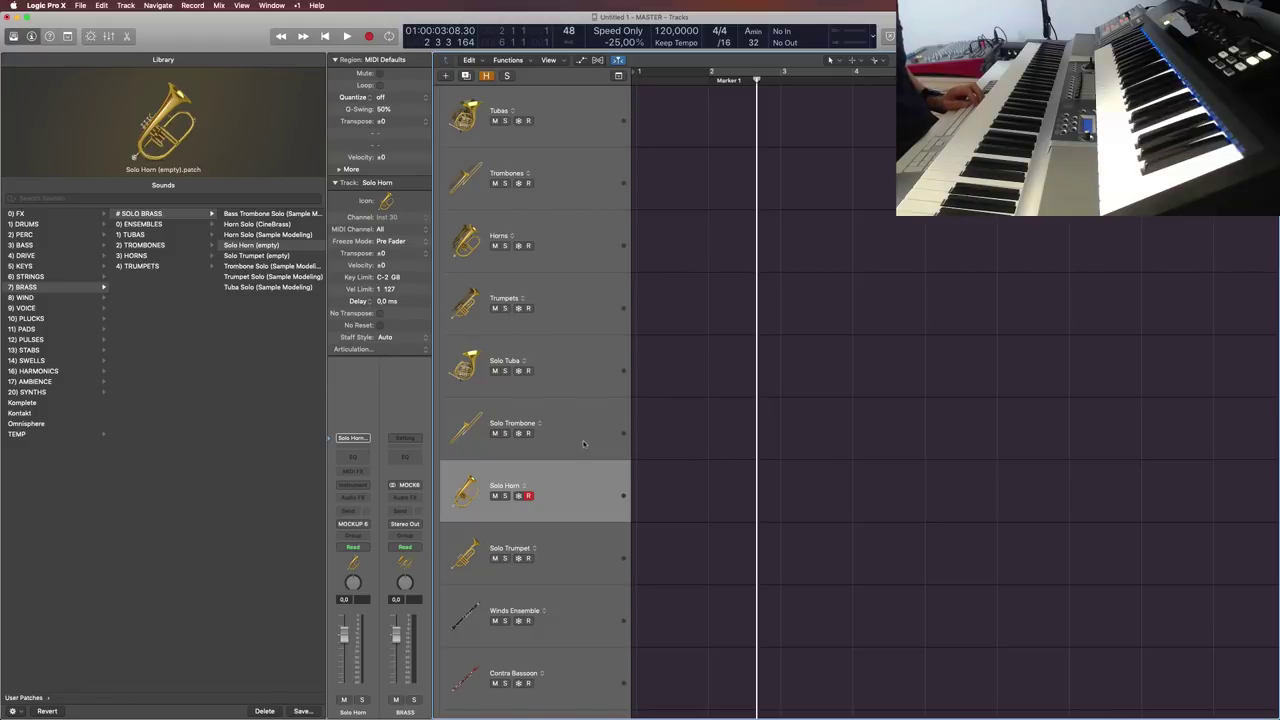
left_click(586, 436)
left_click(582, 375)
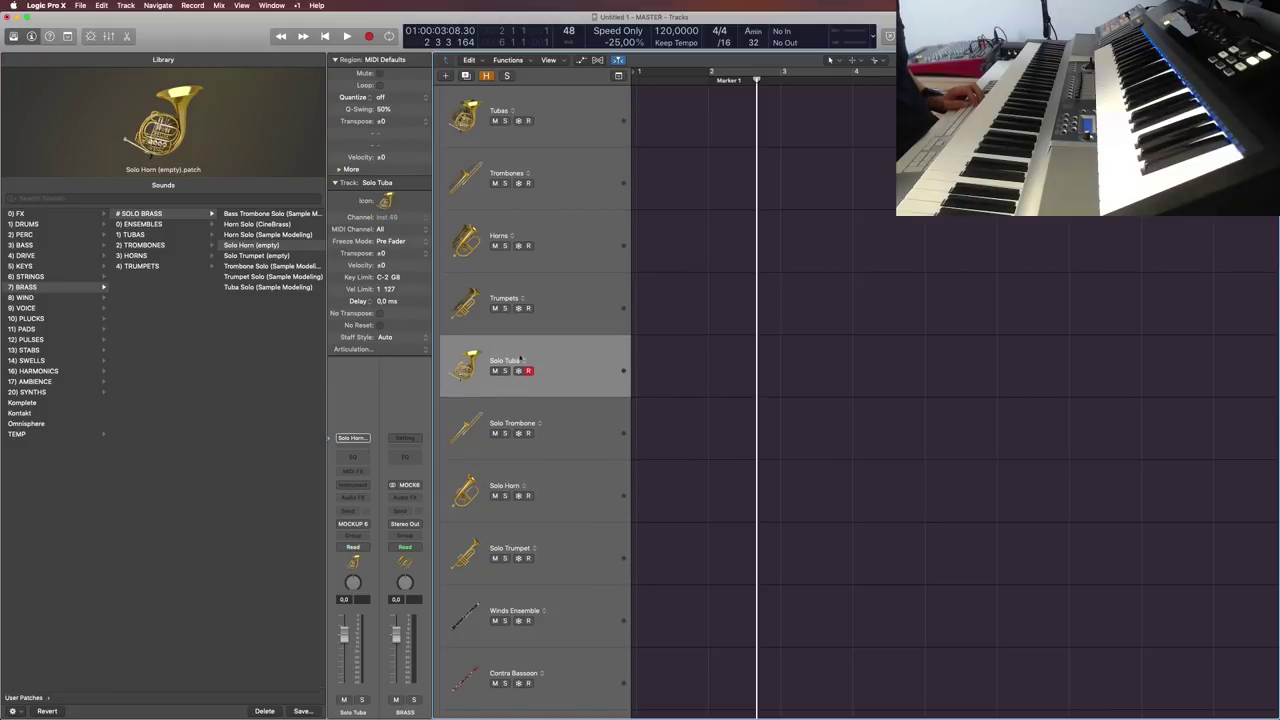
left_click(594, 312)
Step: Save the Solo Tuba track as the patch "Solo Tuba (empty)" in 7) BRASS > # SOLO BRASS
left_click(591, 372)
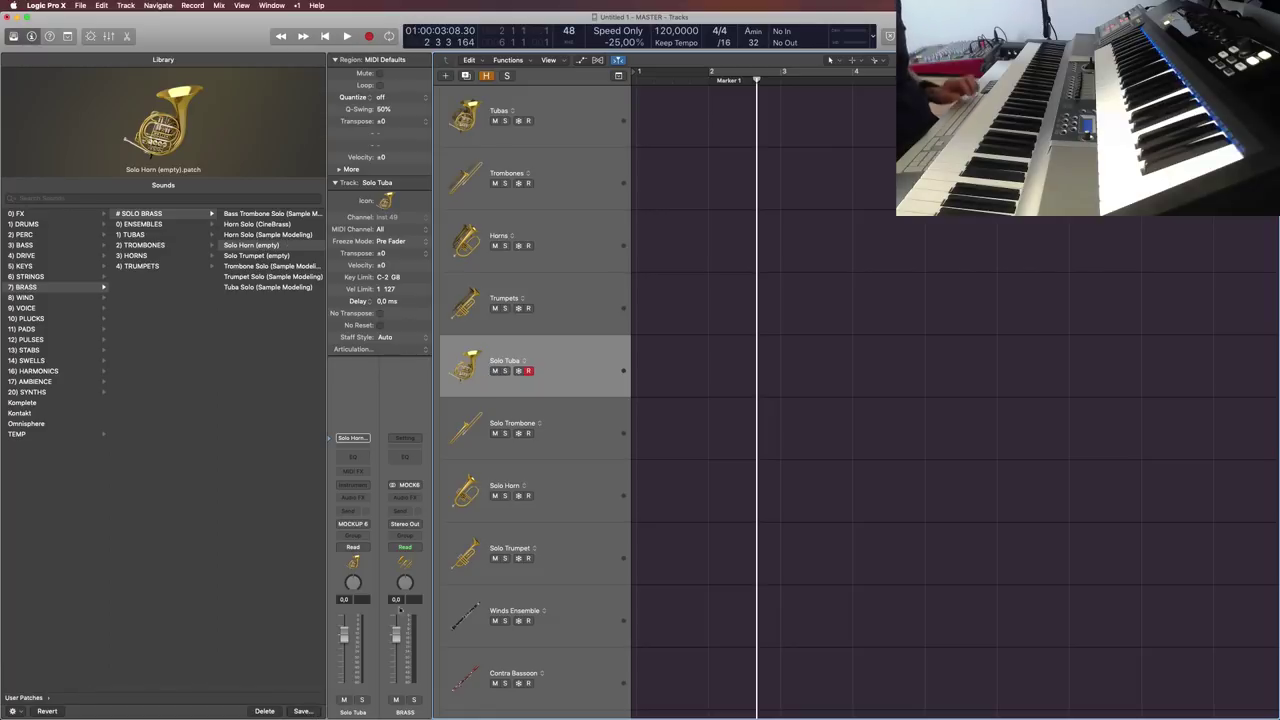
left_click(302, 711)
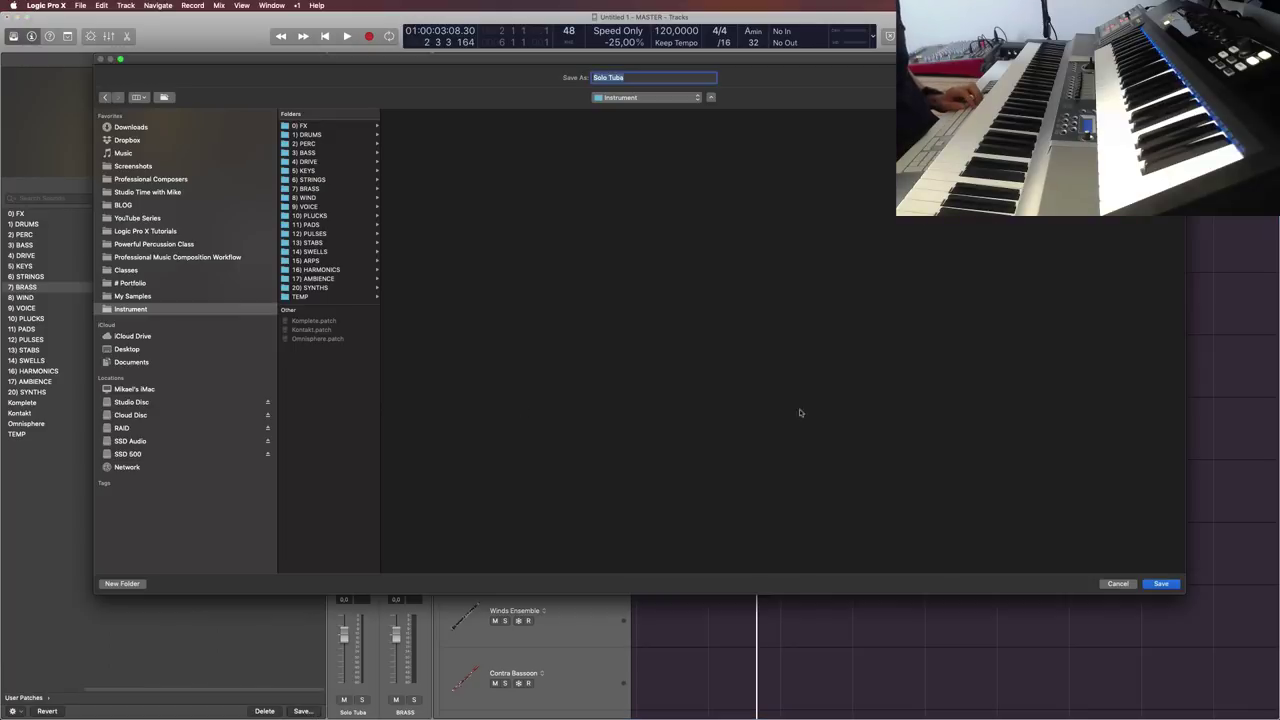
left_click(331, 189)
left_click(420, 126)
left_click(646, 79)
type("(empty)")
left_click(1162, 584)
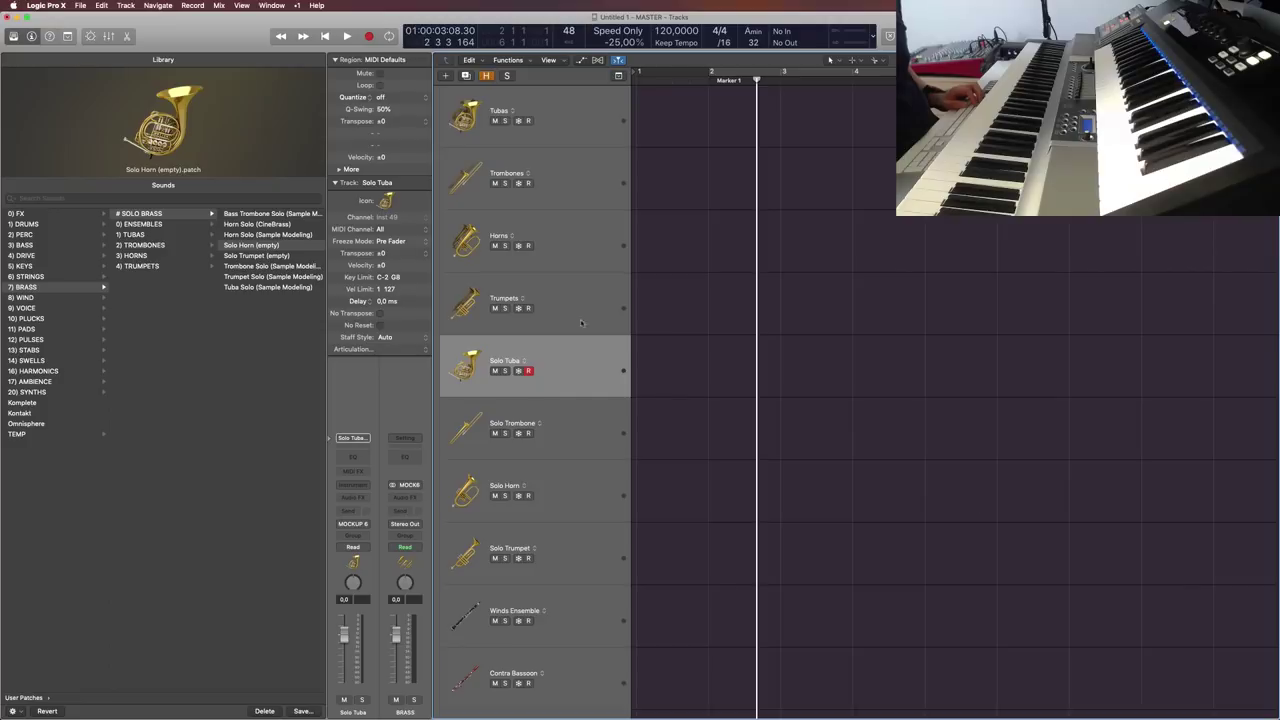
Step: Save the Solo Trombone track as the patch "Solo Trombone (empty)" in 7) BRASS > # SOLO BRASS
left_click(561, 430)
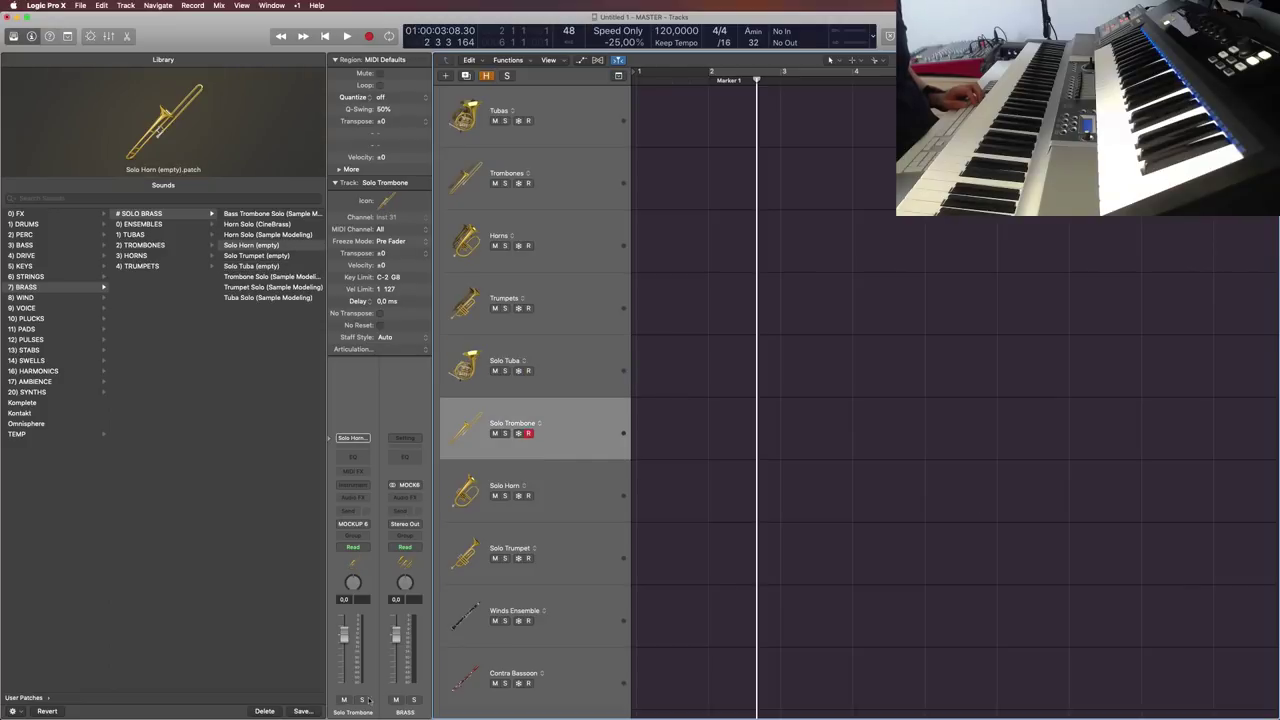
left_click(302, 711)
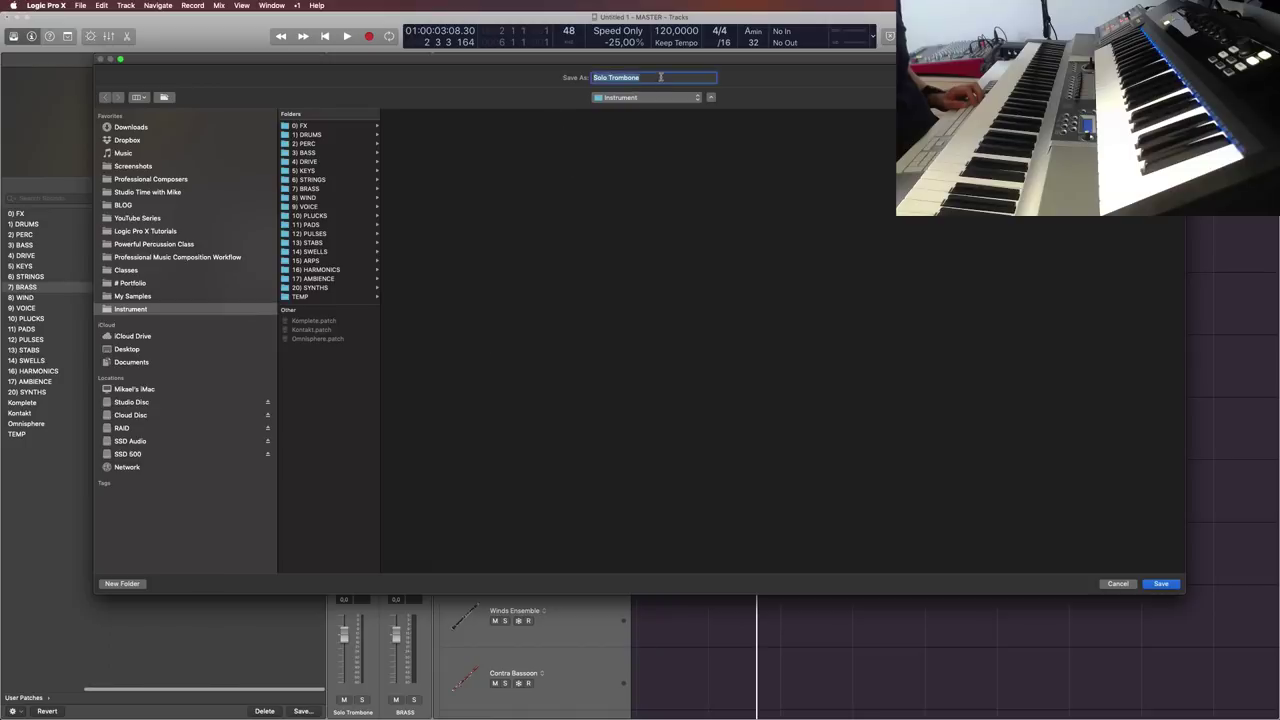
left_click(318, 189)
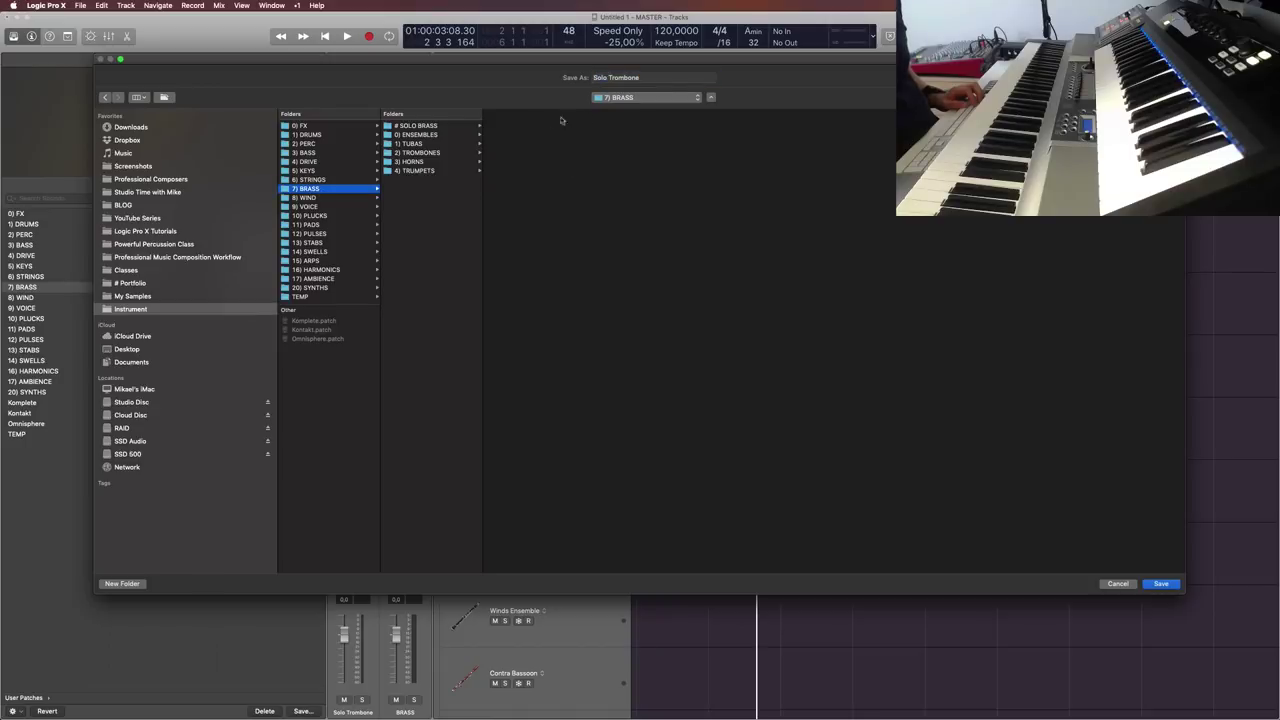
left_click(442, 128)
left_click(660, 78)
left_click(1160, 583)
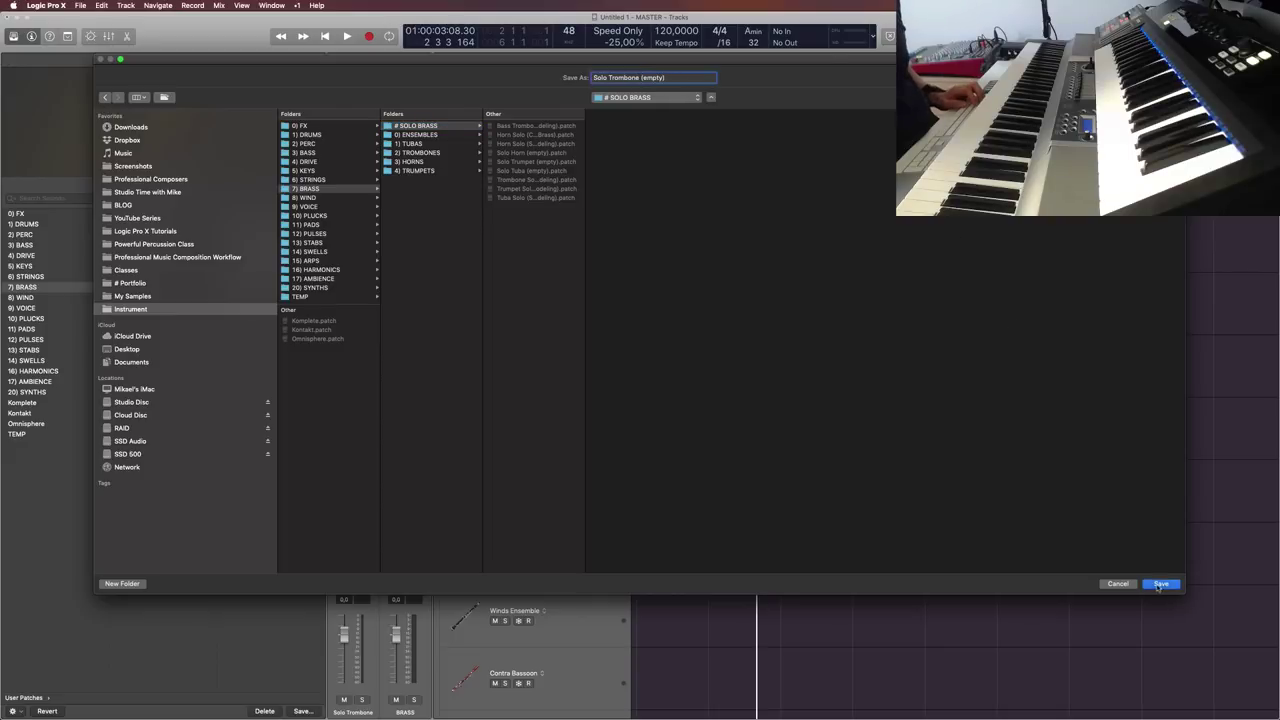
Step: Check the patches assigned to the Solo Tuba, Solo Trombone, Solo Horn and Solo Trumpet tracks
left_click(545, 382)
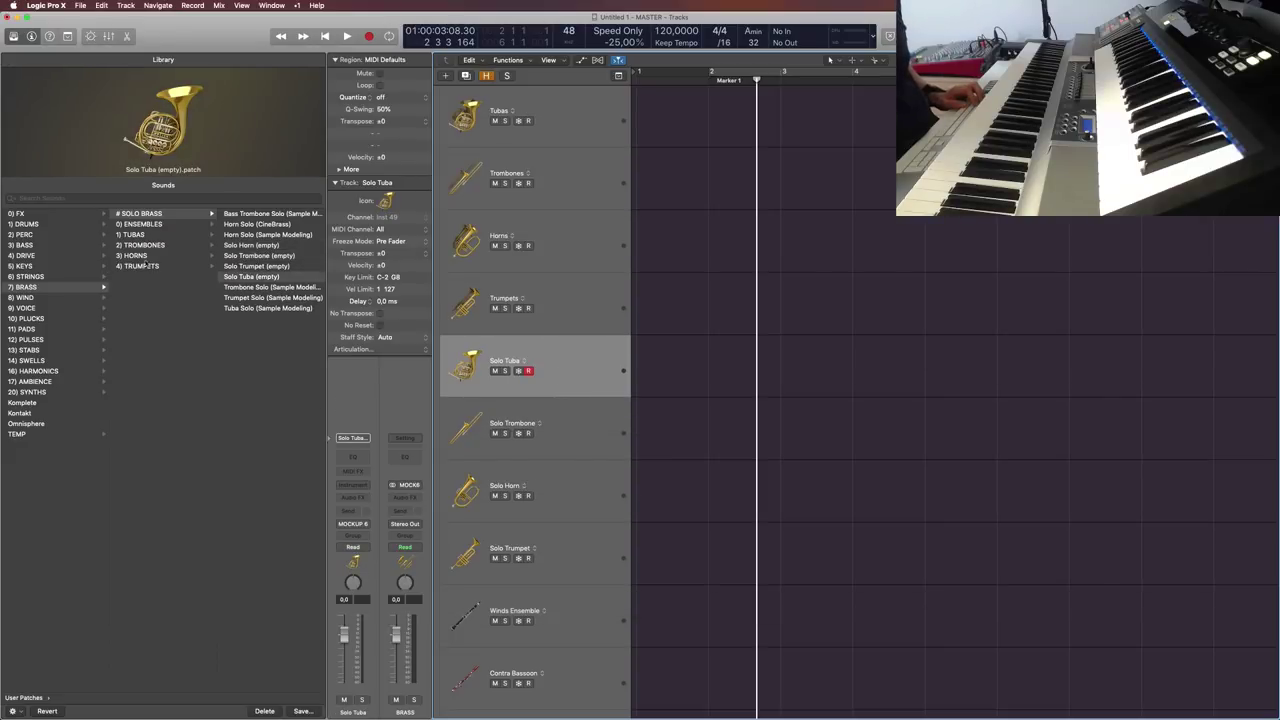
left_click(510, 408)
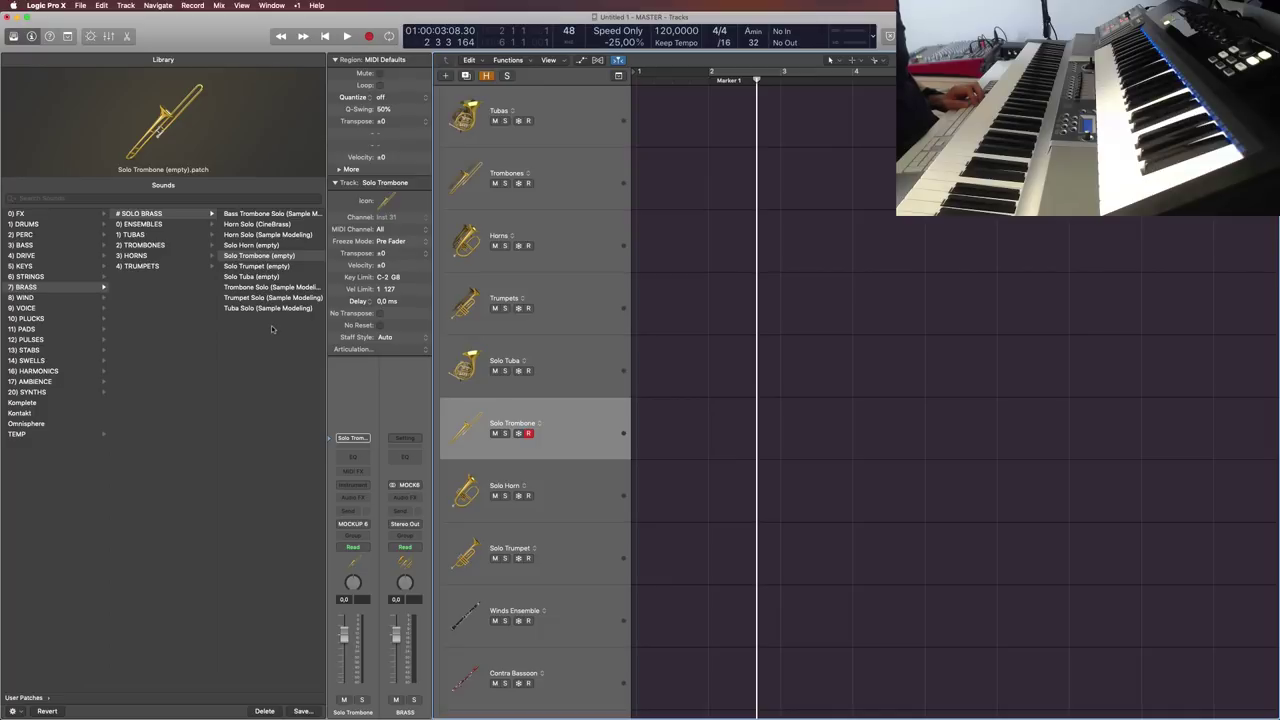
left_click(572, 500)
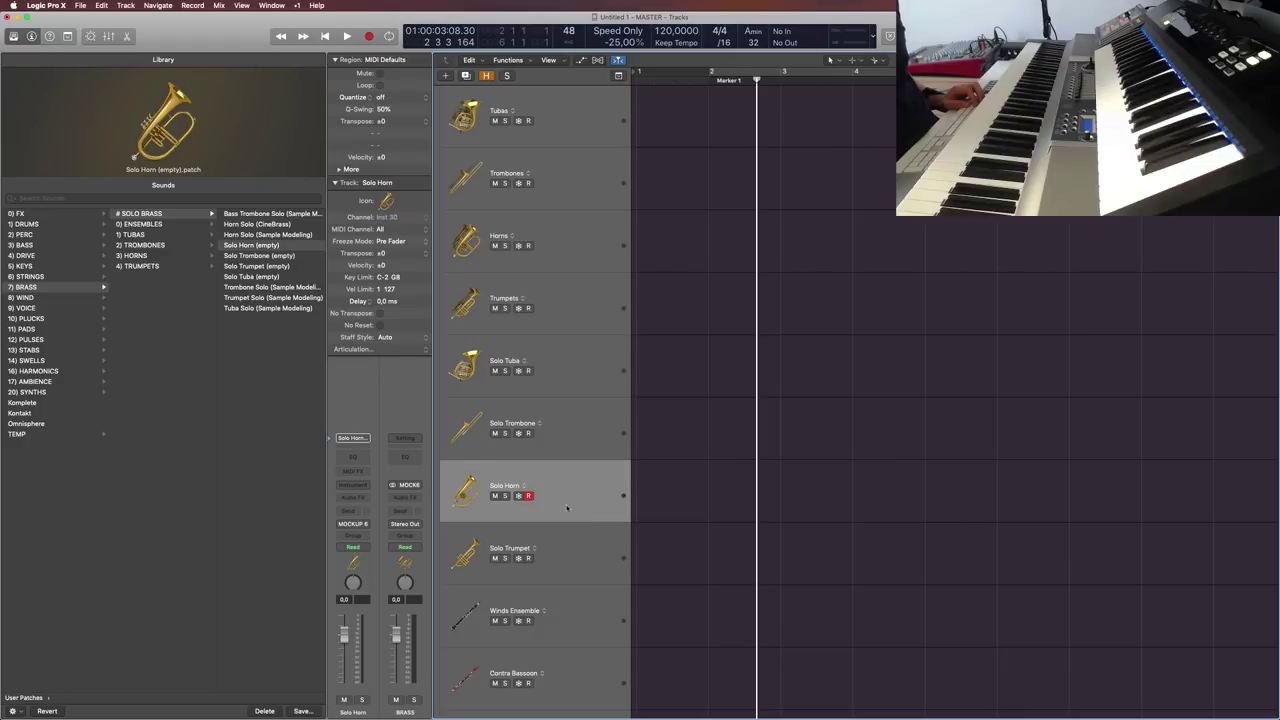
left_click(587, 546)
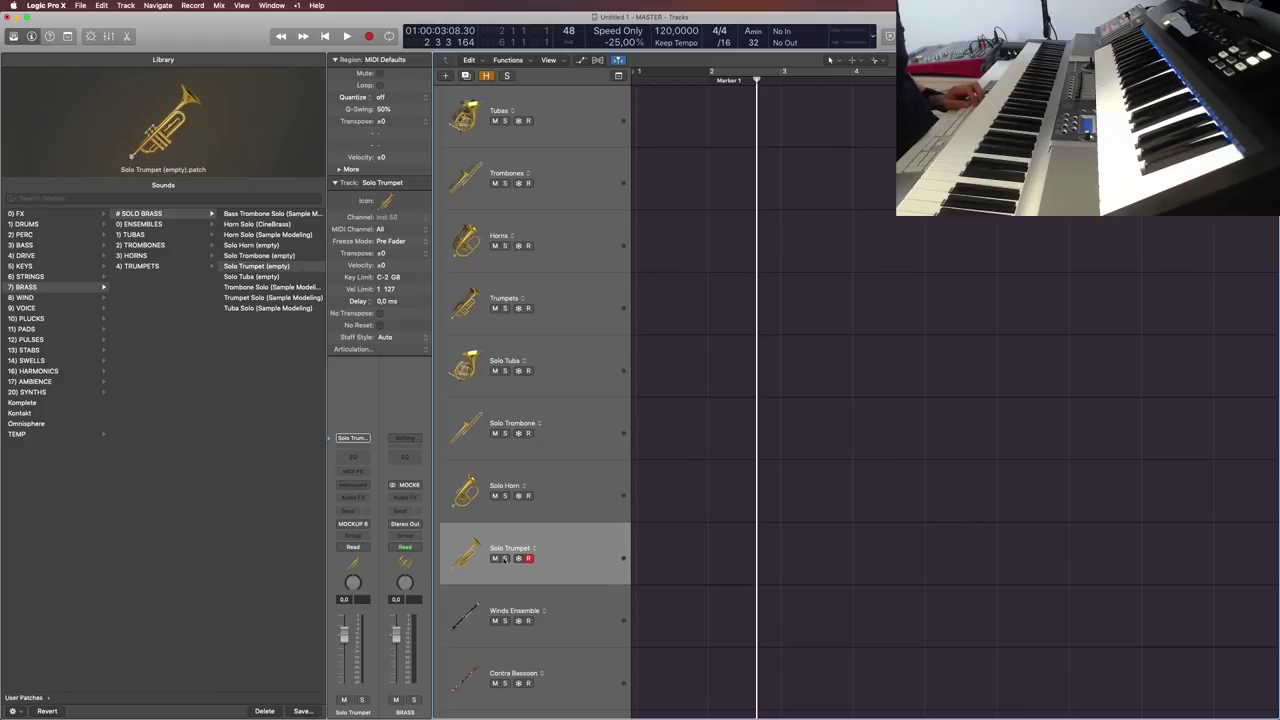
left_click(582, 372)
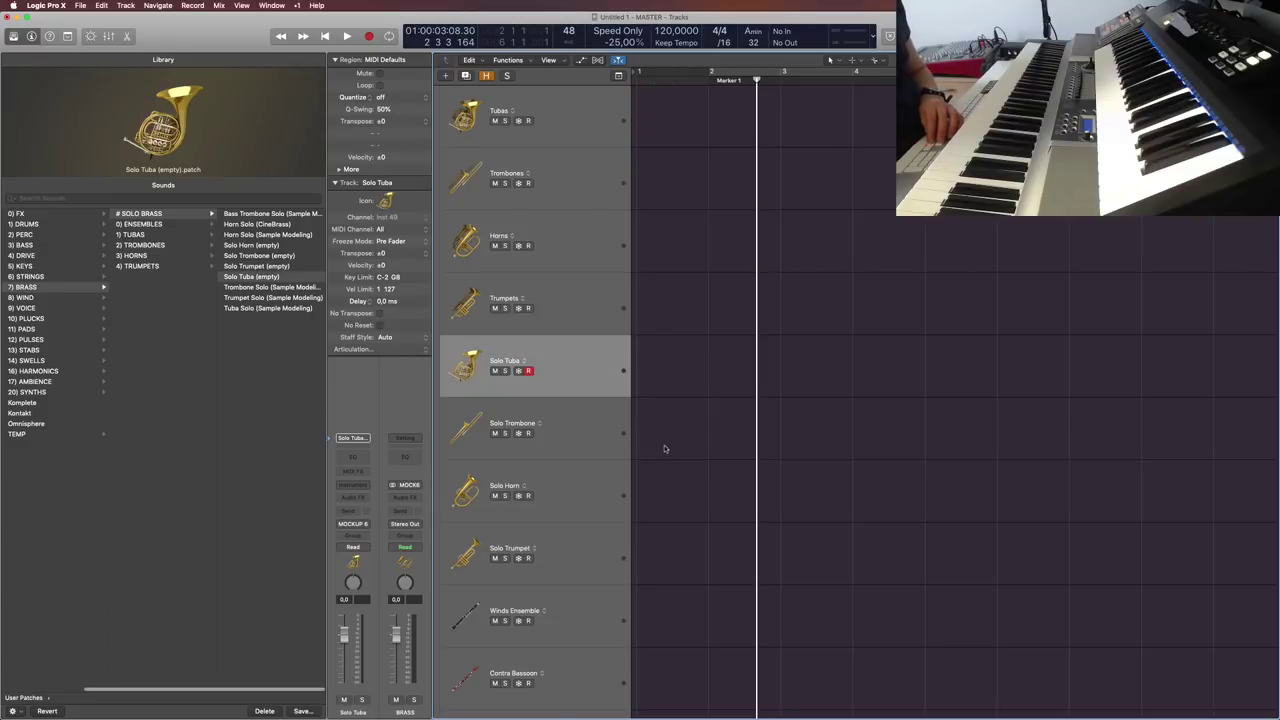
left_click(603, 441)
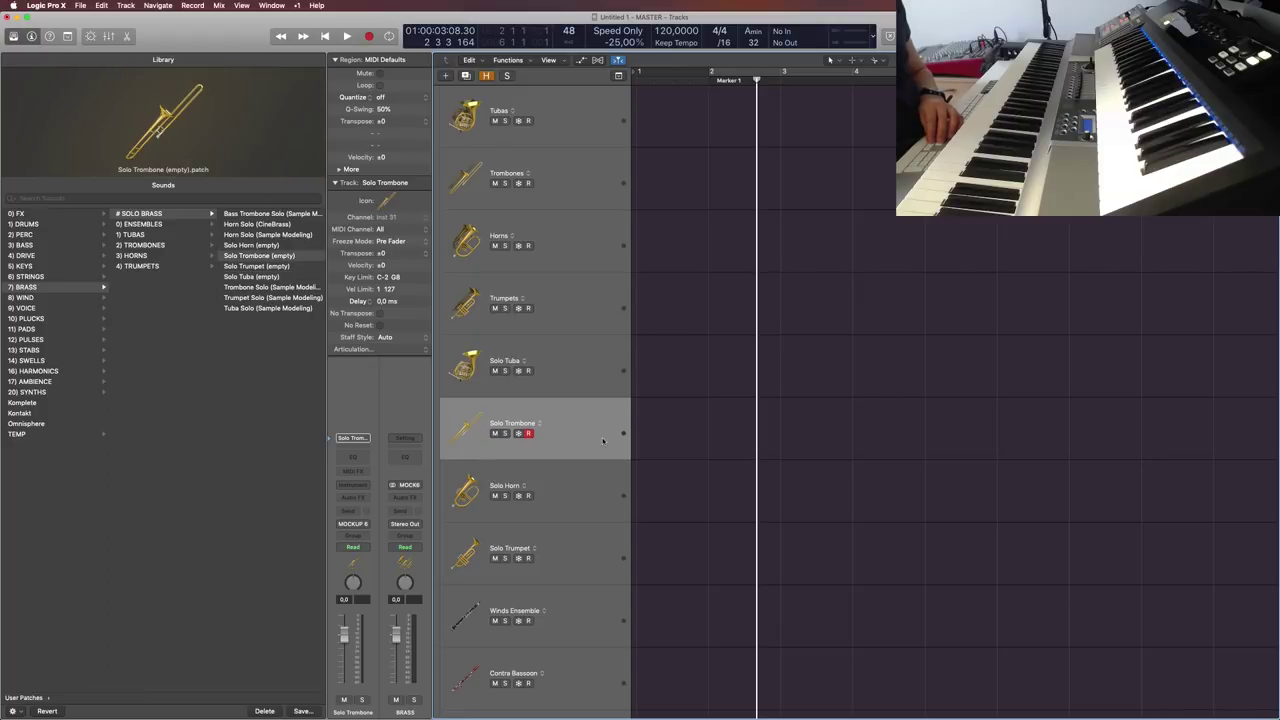
left_click(597, 485)
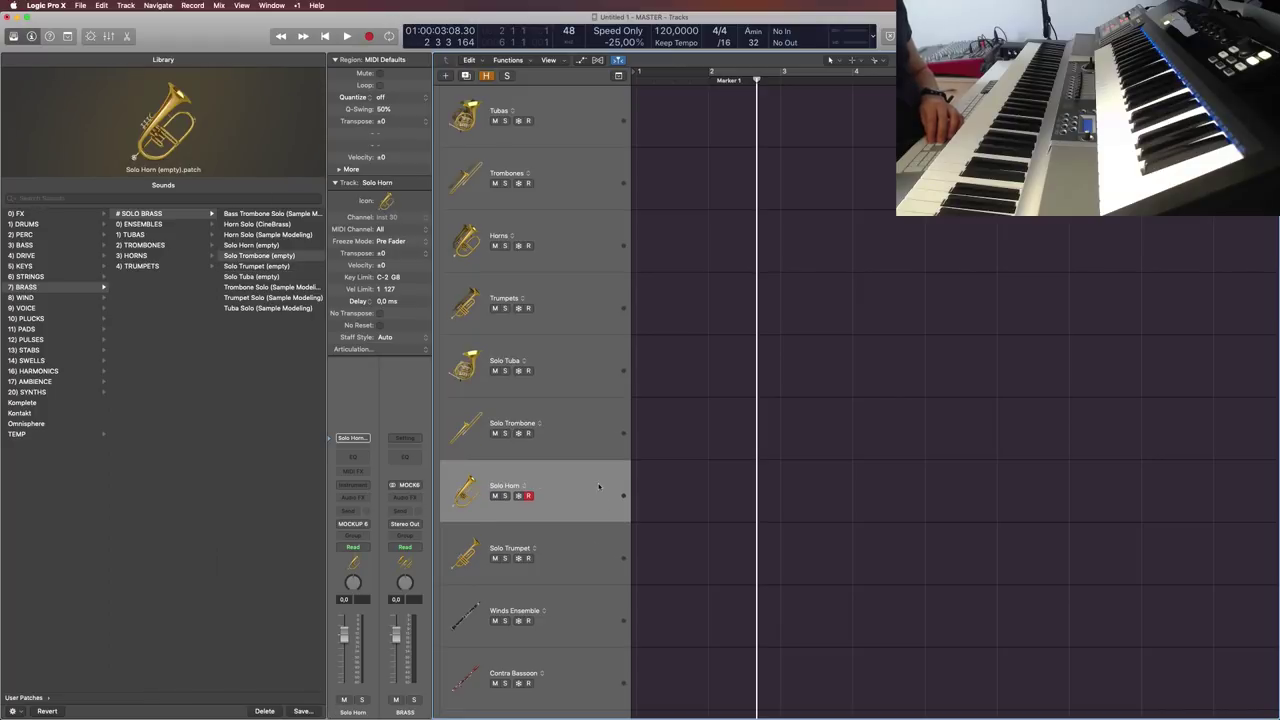
left_click(602, 558)
Step: Save the Winds Ensemble track as the patch "Winds Ensemble (empty)" in 8) WIND > 0) Ensembles
scroll(602, 558, "down", 5)
left_click(592, 452)
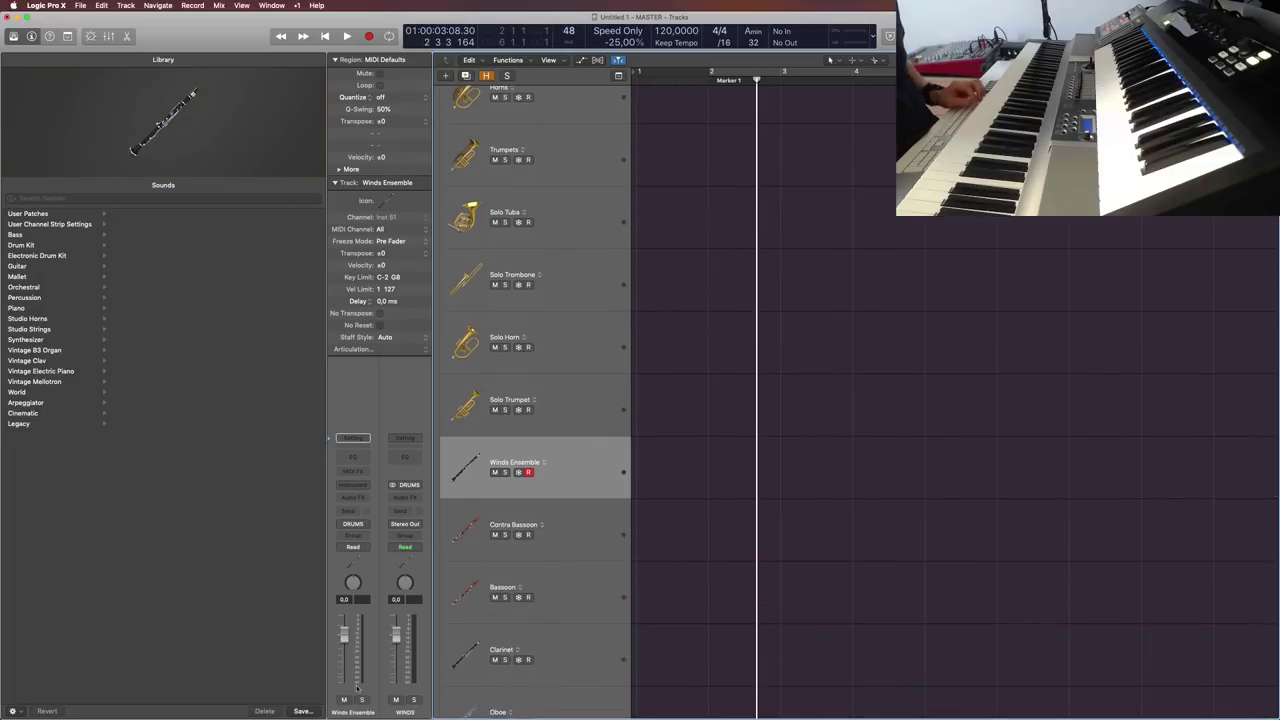
left_click(303, 711)
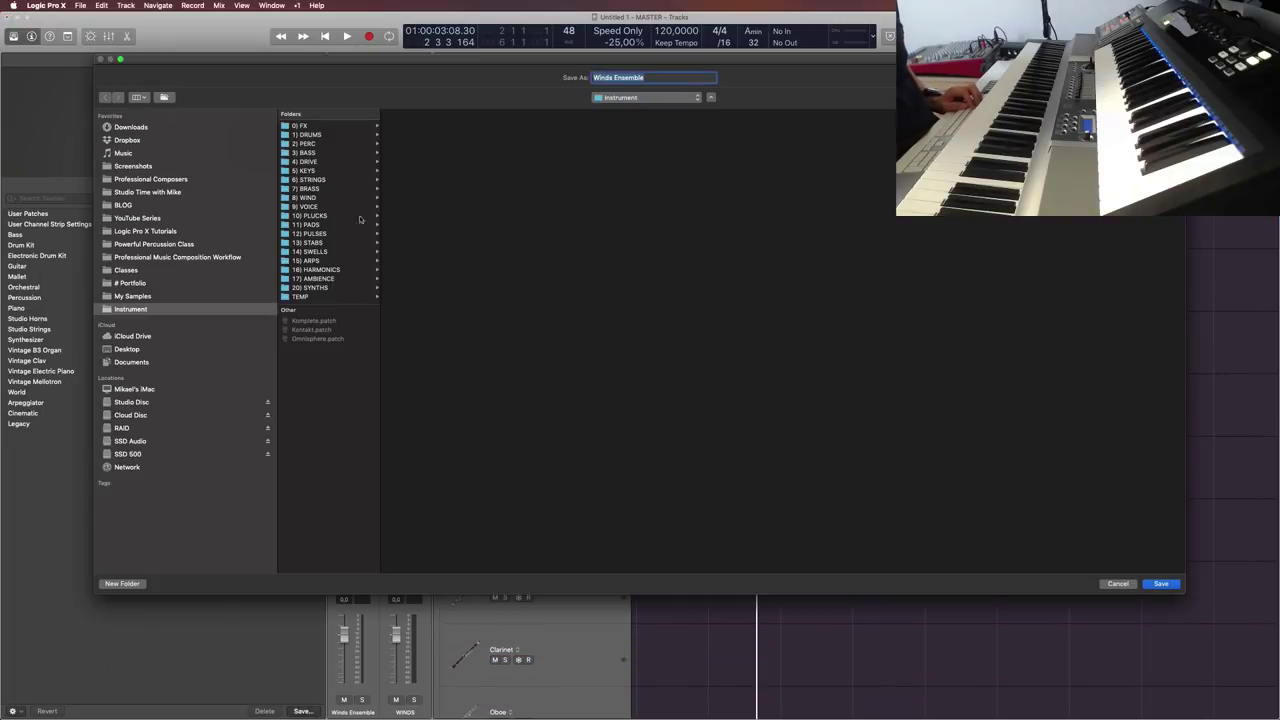
left_click(1117, 584)
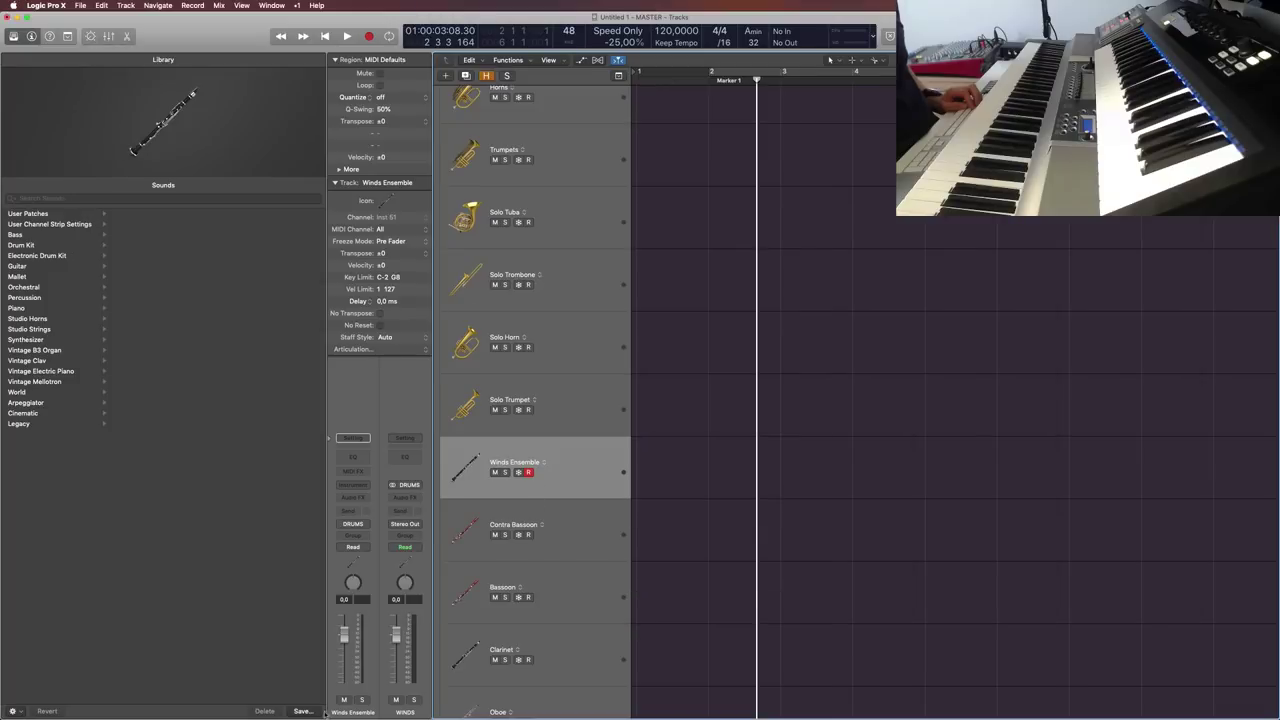
left_click(306, 711)
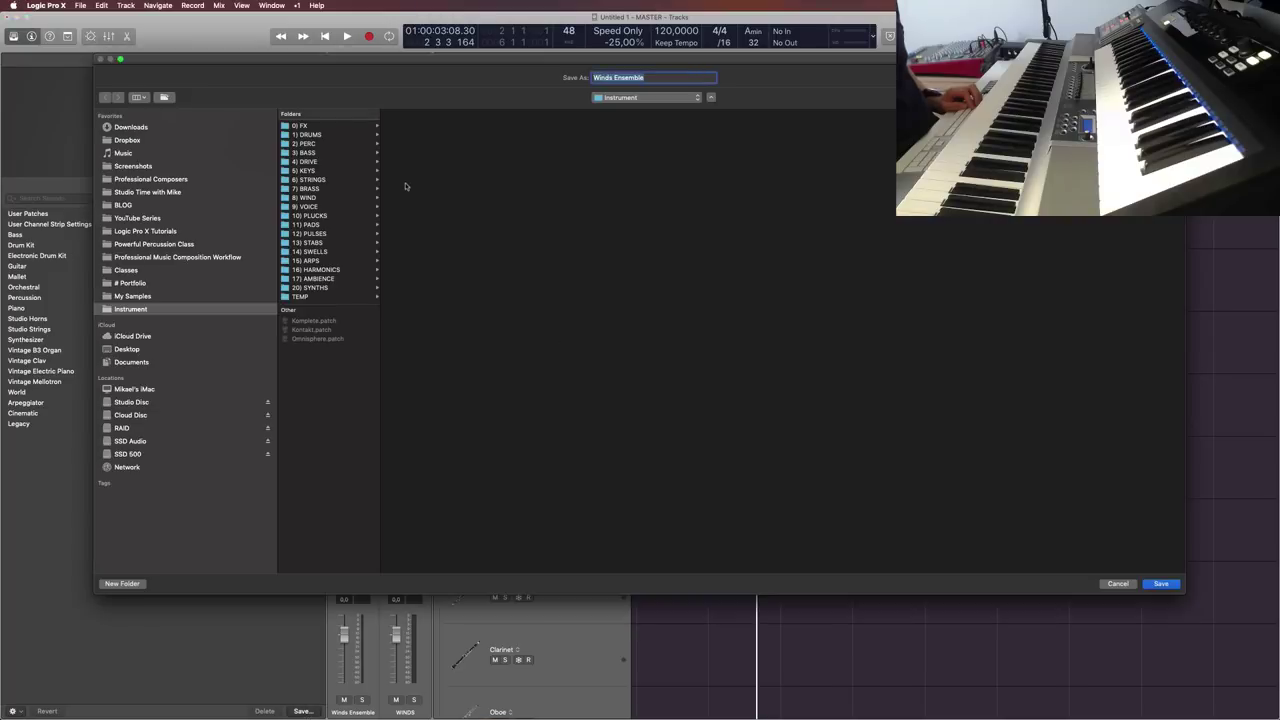
left_click(327, 198)
left_click(420, 126)
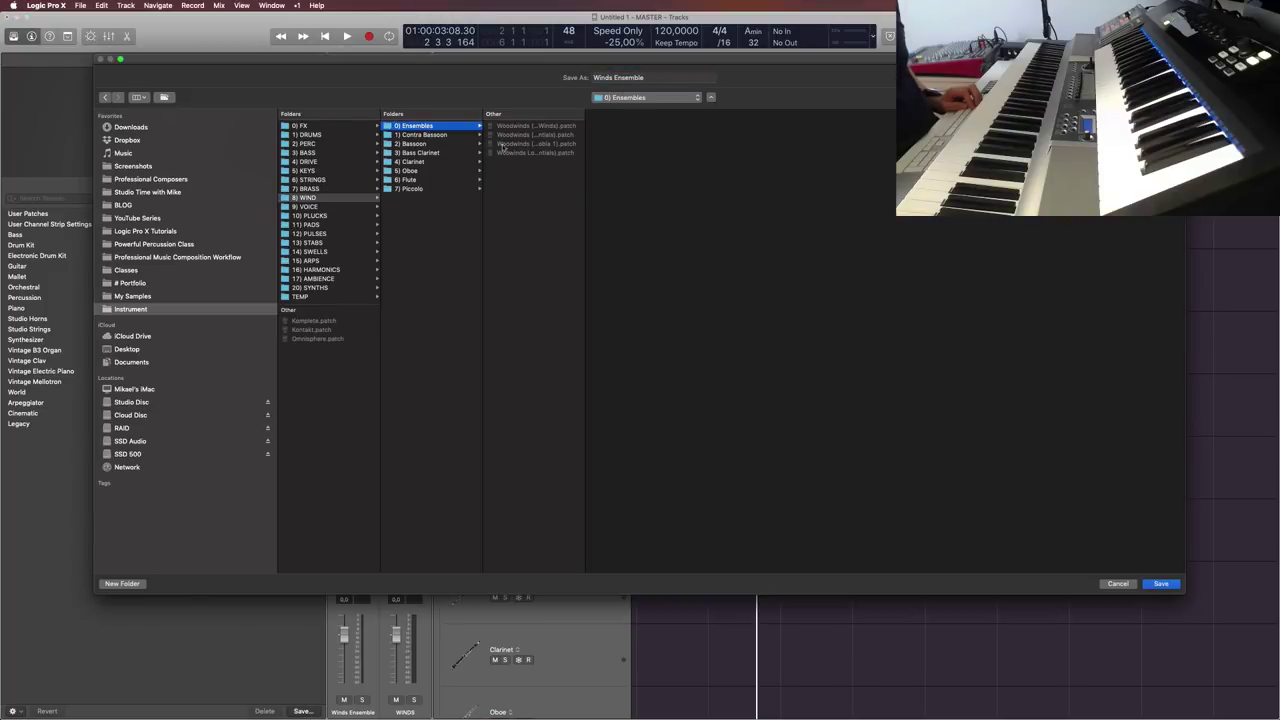
left_click_drag(585, 168, 763, 176)
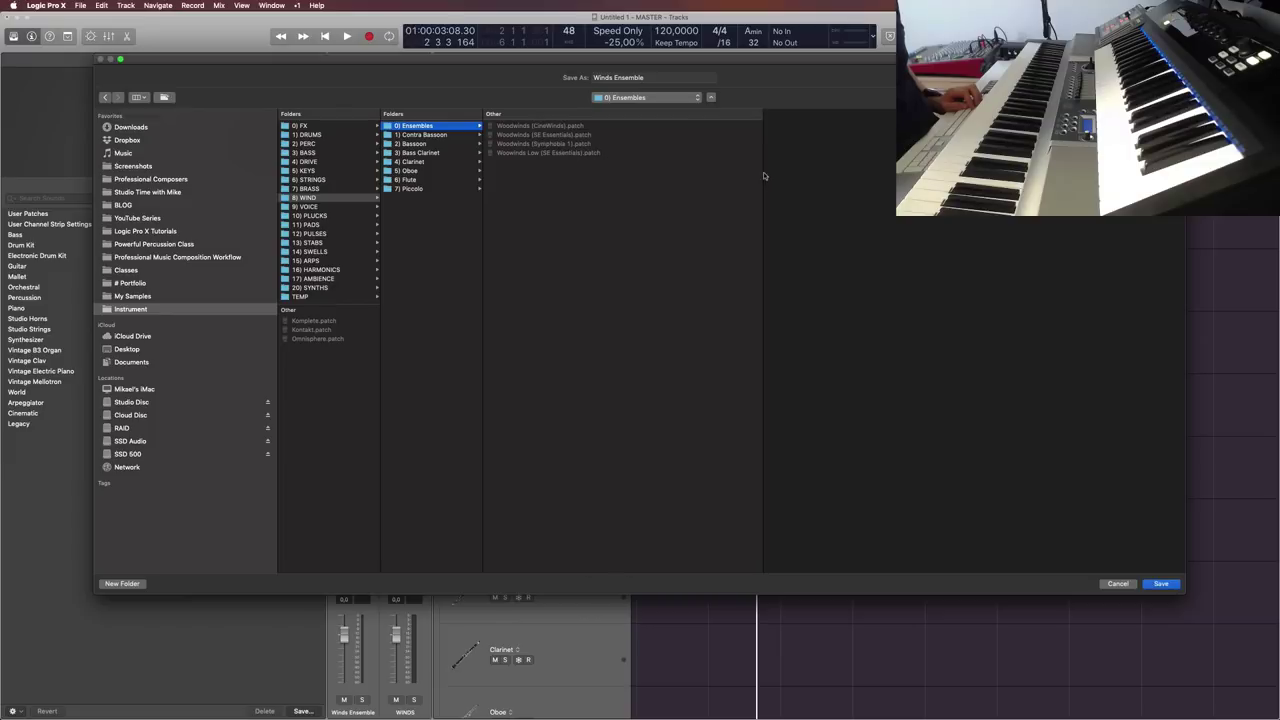
left_click(673, 79)
type("(empty)")
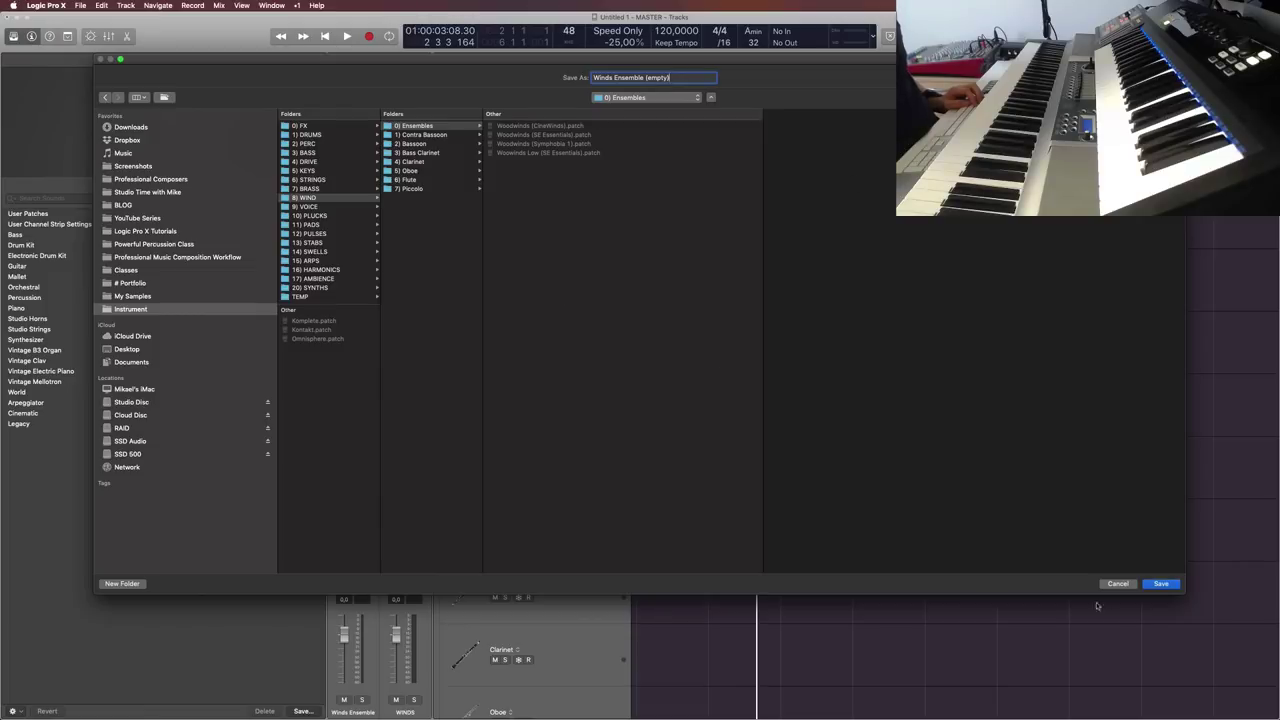
left_click(1160, 584)
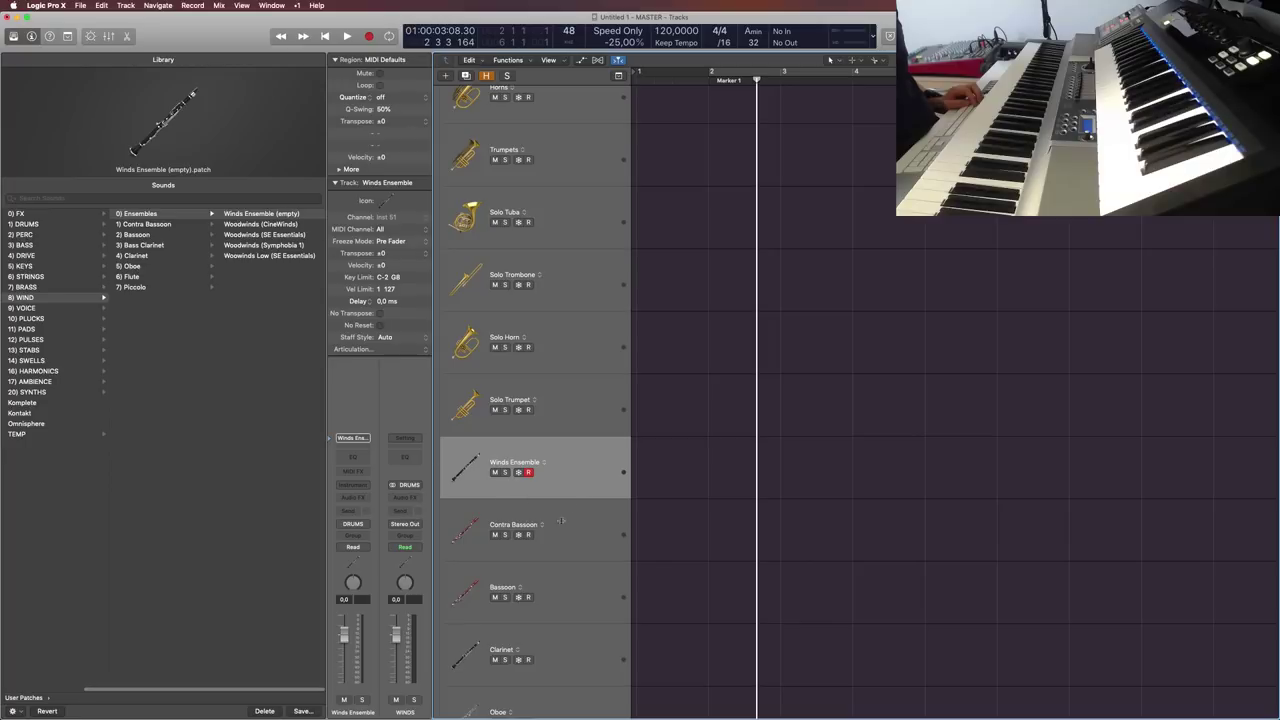
left_click(576, 532)
left_click(302, 711)
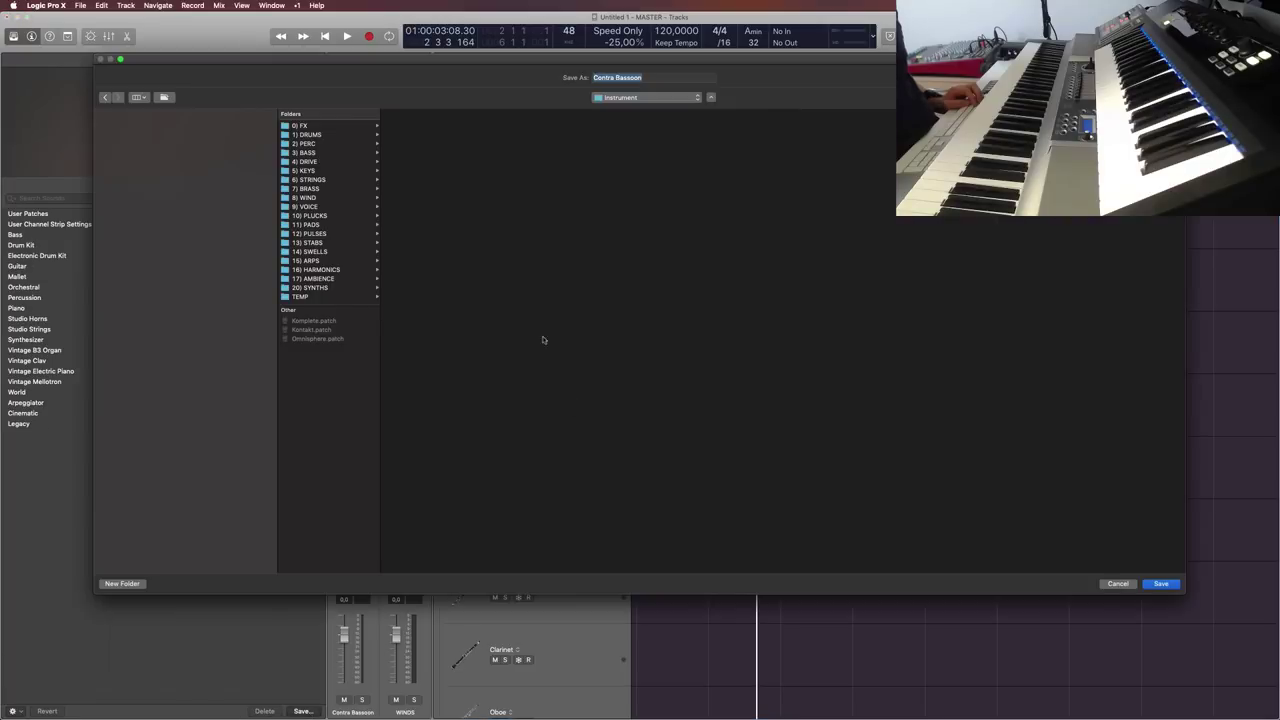
left_click(322, 197)
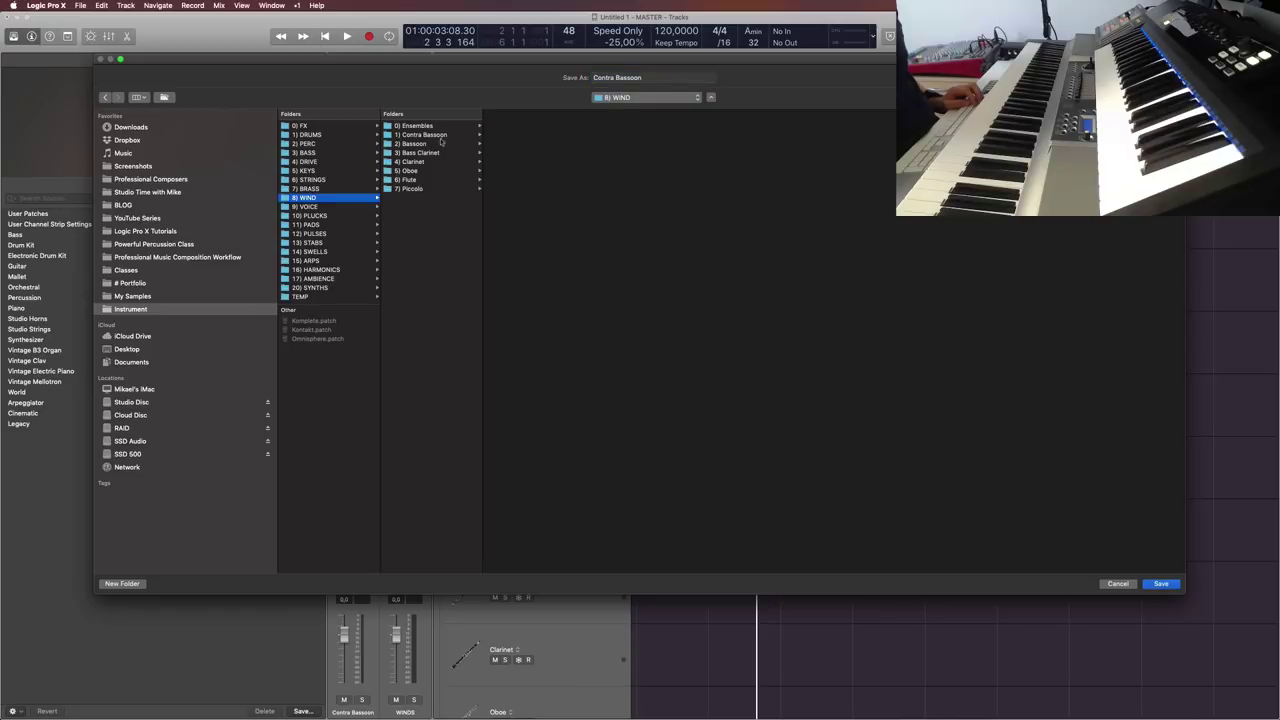
left_click(425, 134)
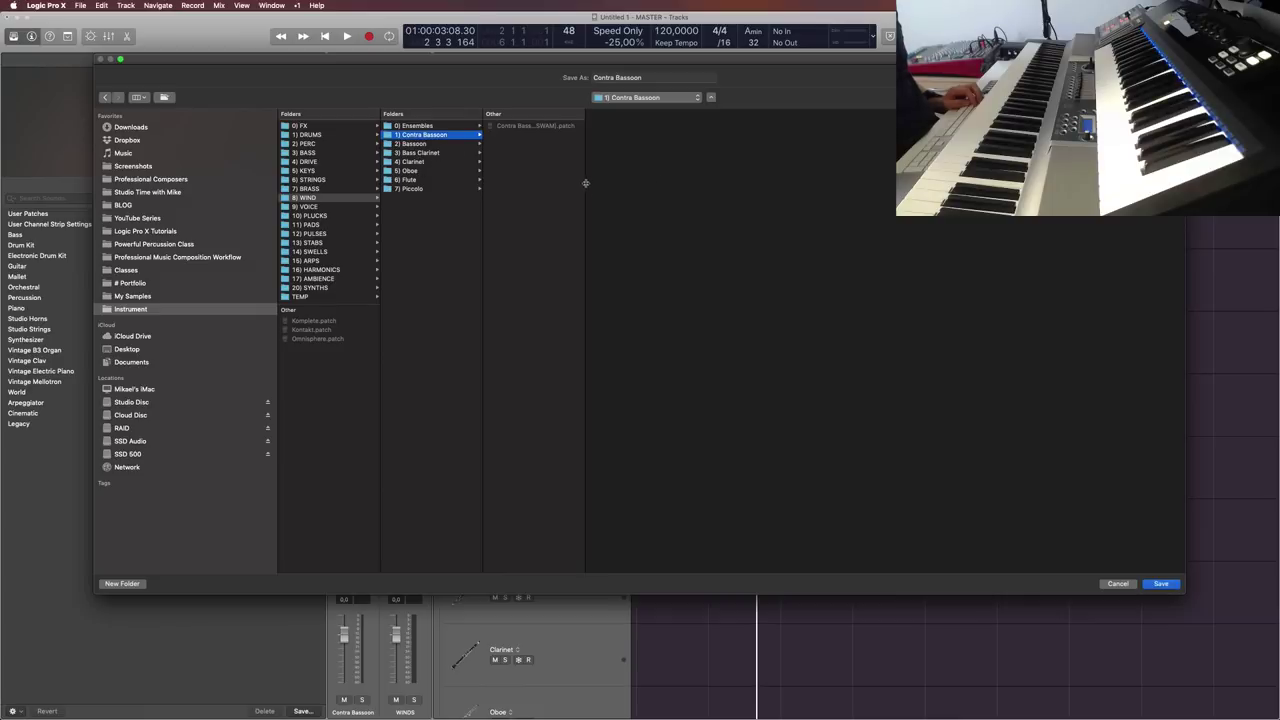
left_click_drag(585, 183, 683, 183)
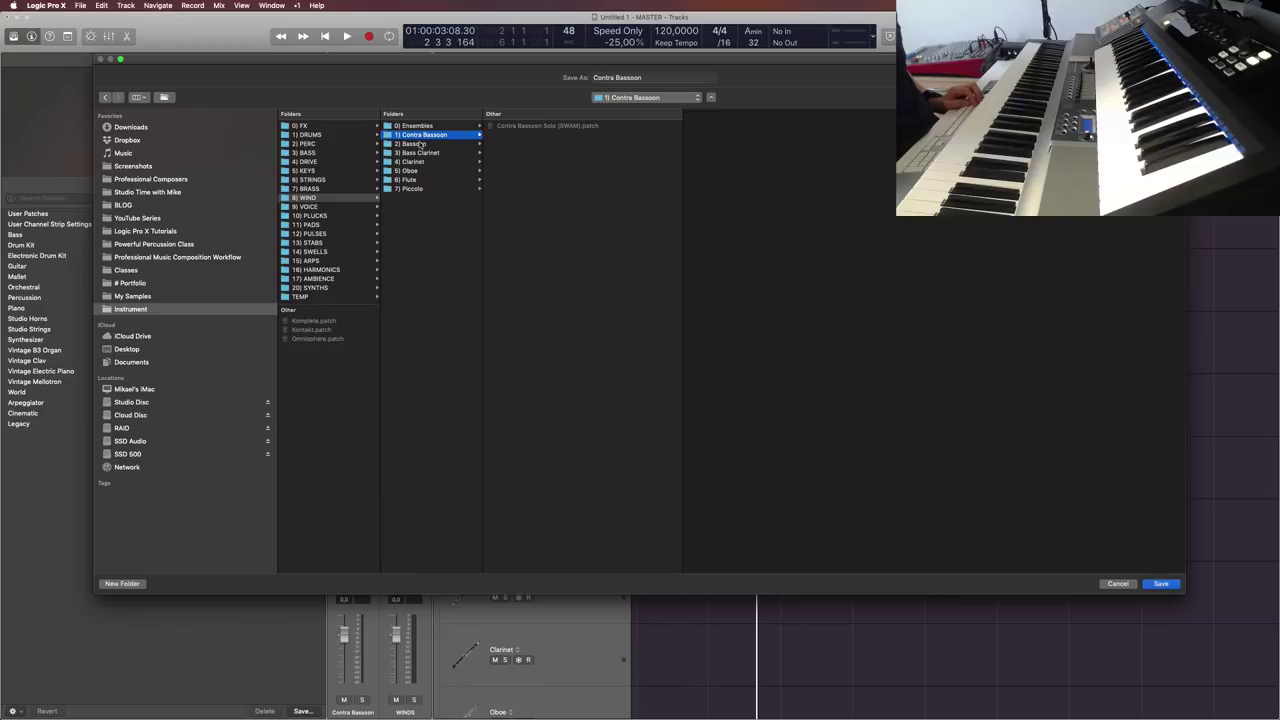
left_click(1120, 584)
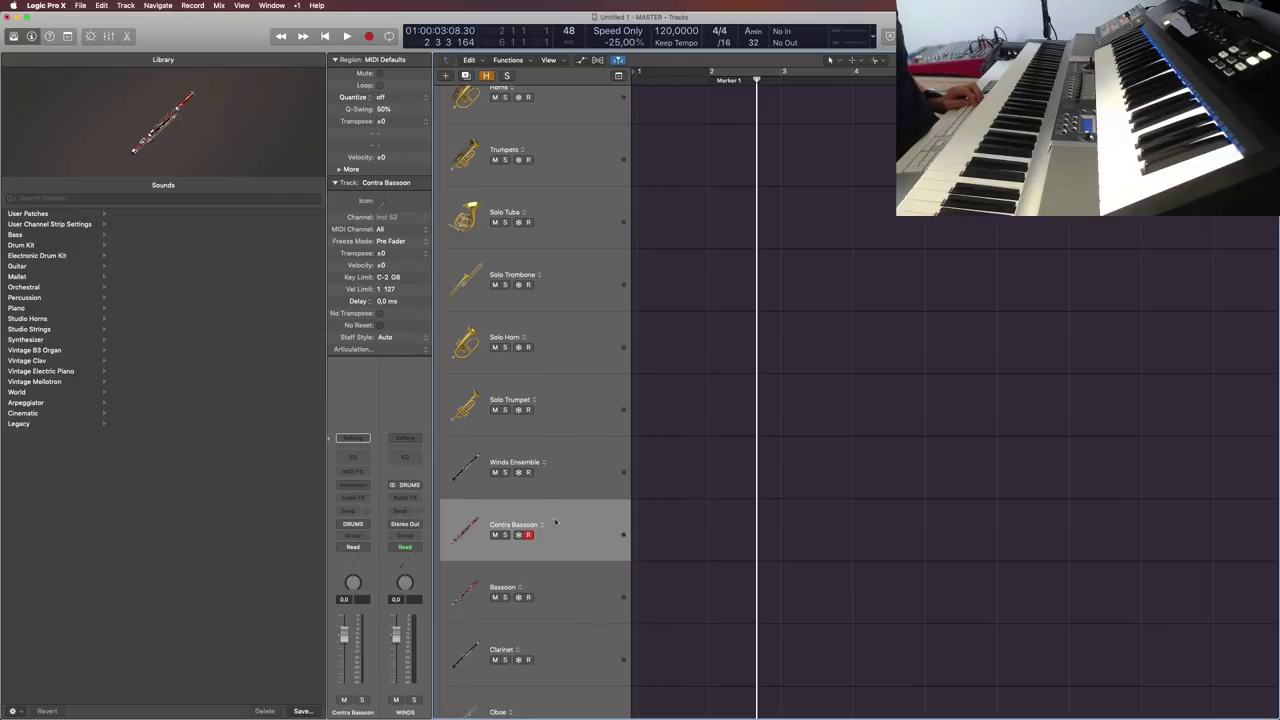
Step: Save the Contra Bassoon track as the patch "Contra Bassoon (empty)" in 8) WIND > 1) Contra Bassoon
left_click(302, 711)
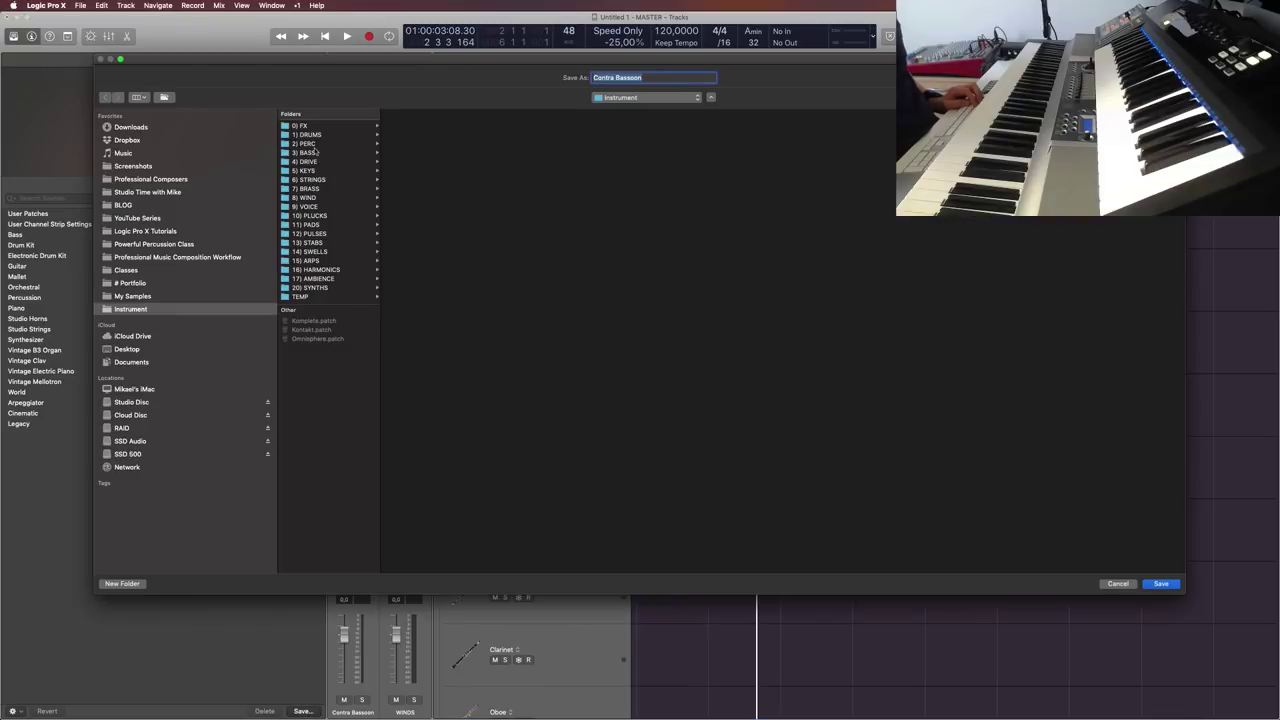
left_click(312, 198)
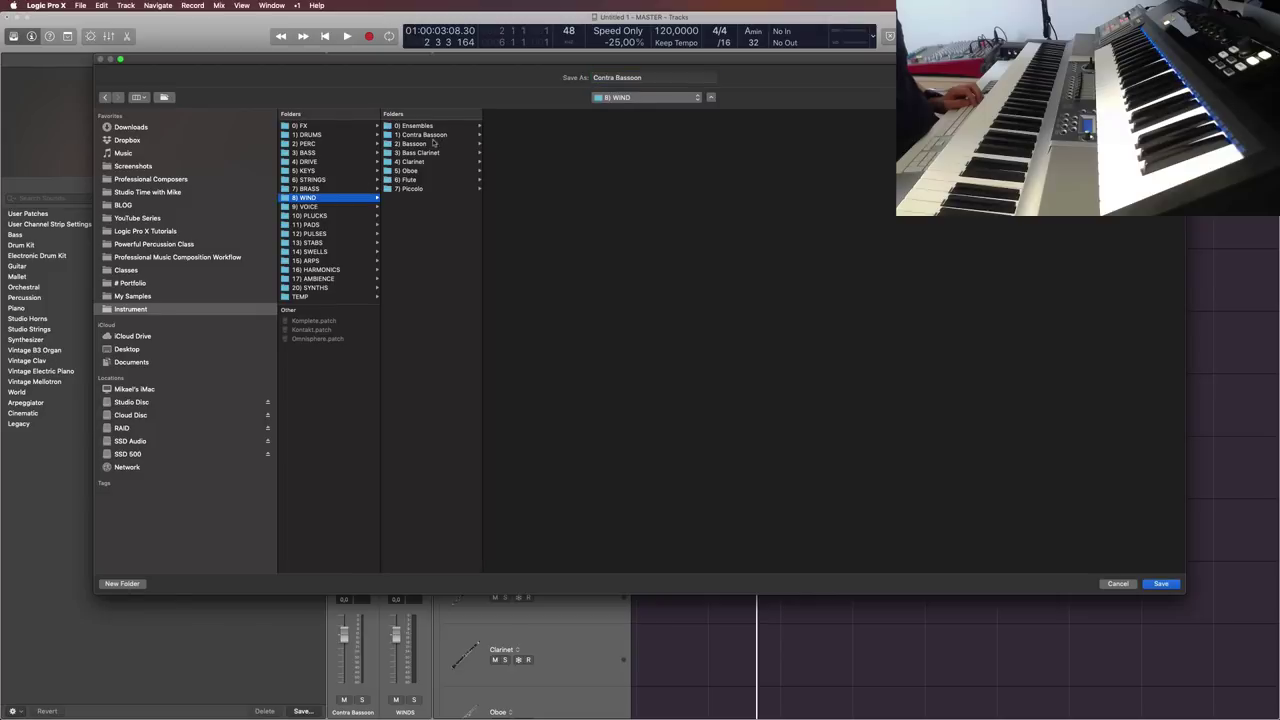
left_click(436, 135)
left_click(662, 77)
type("(empty)")
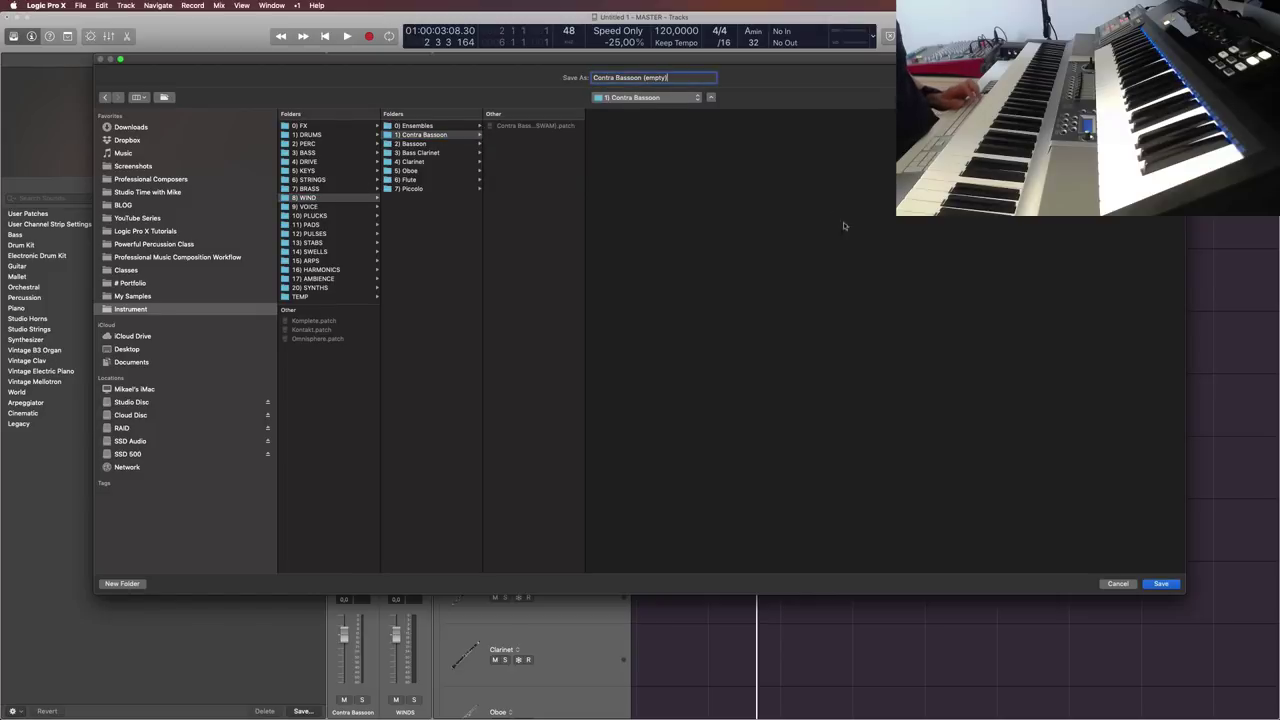
key("Return")
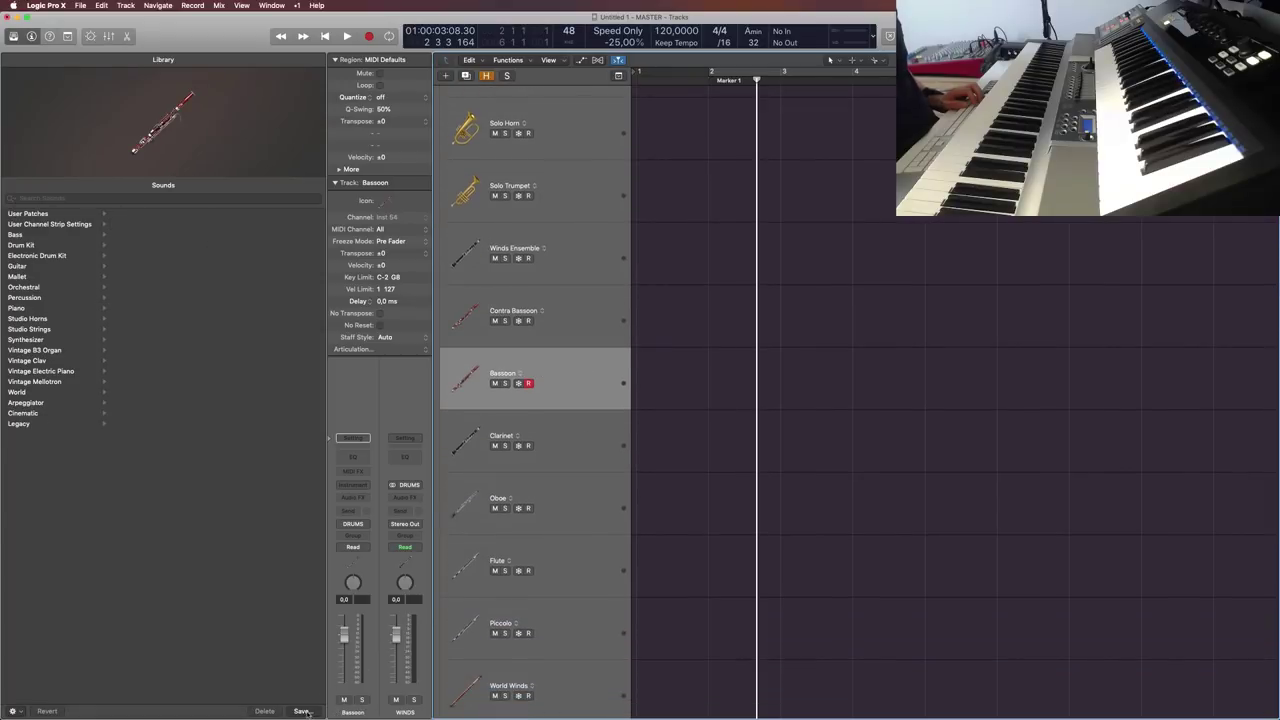
Step: Save the Bassoon track as the patch "Bassoon (empty)" in 8) WIND > 2) Bassoon
scroll(580, 406, "down", 1)
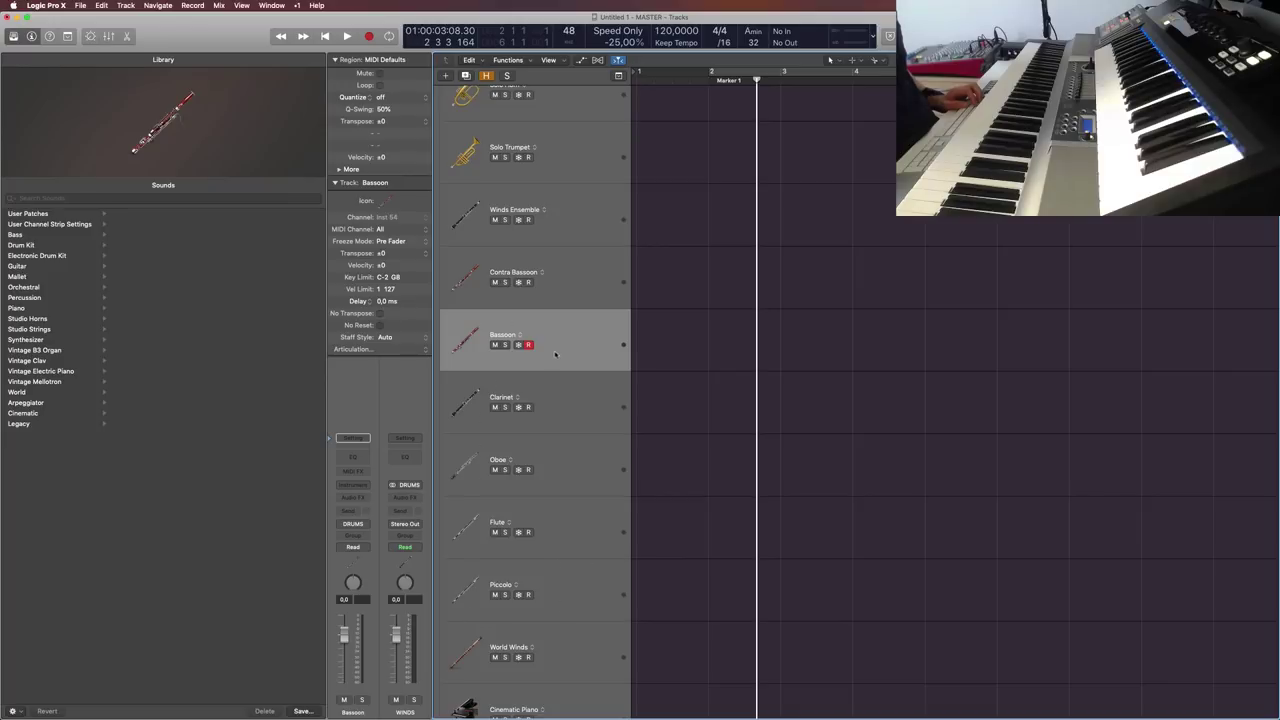
left_click(303, 711)
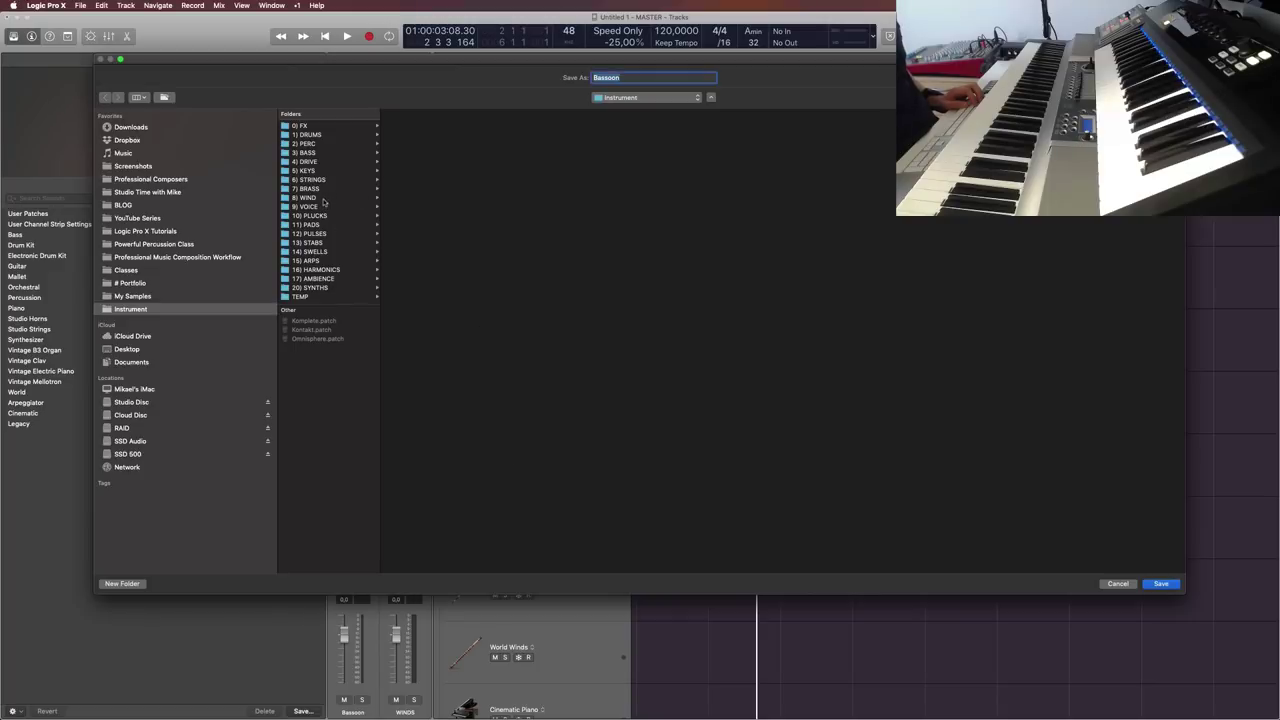
left_click(320, 198)
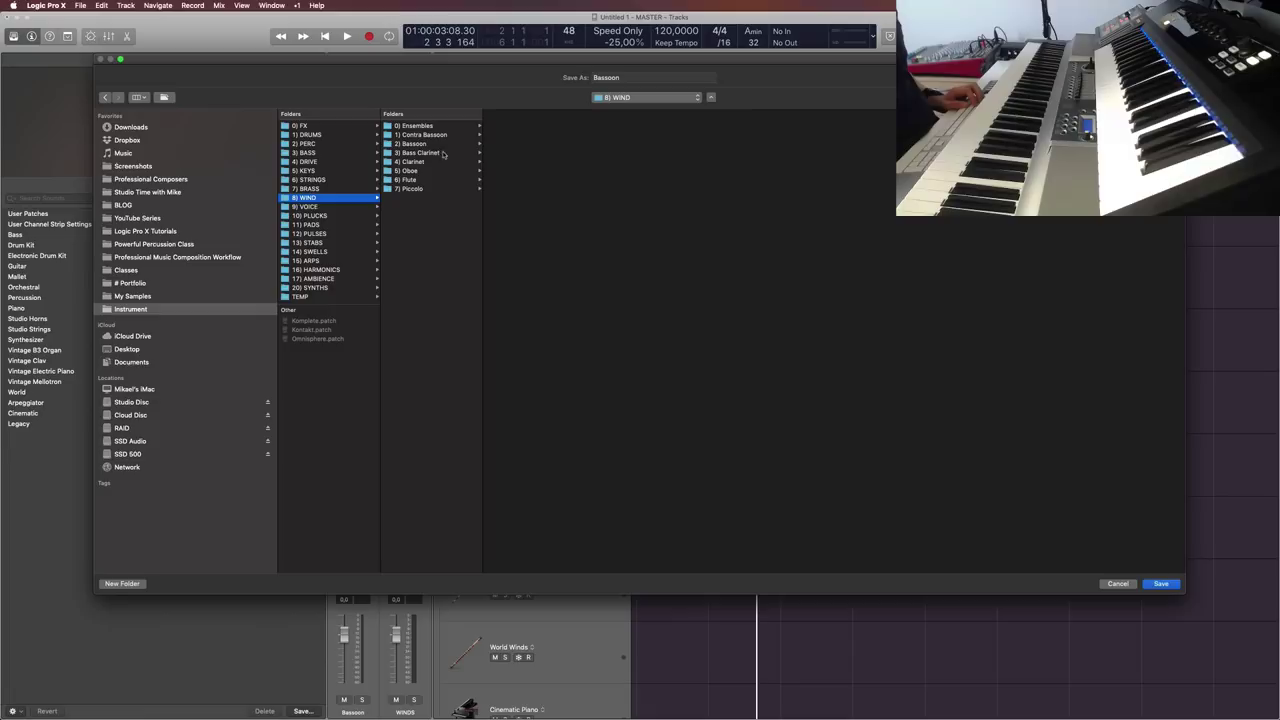
left_click(430, 144)
left_click(642, 78)
type("(empty)")
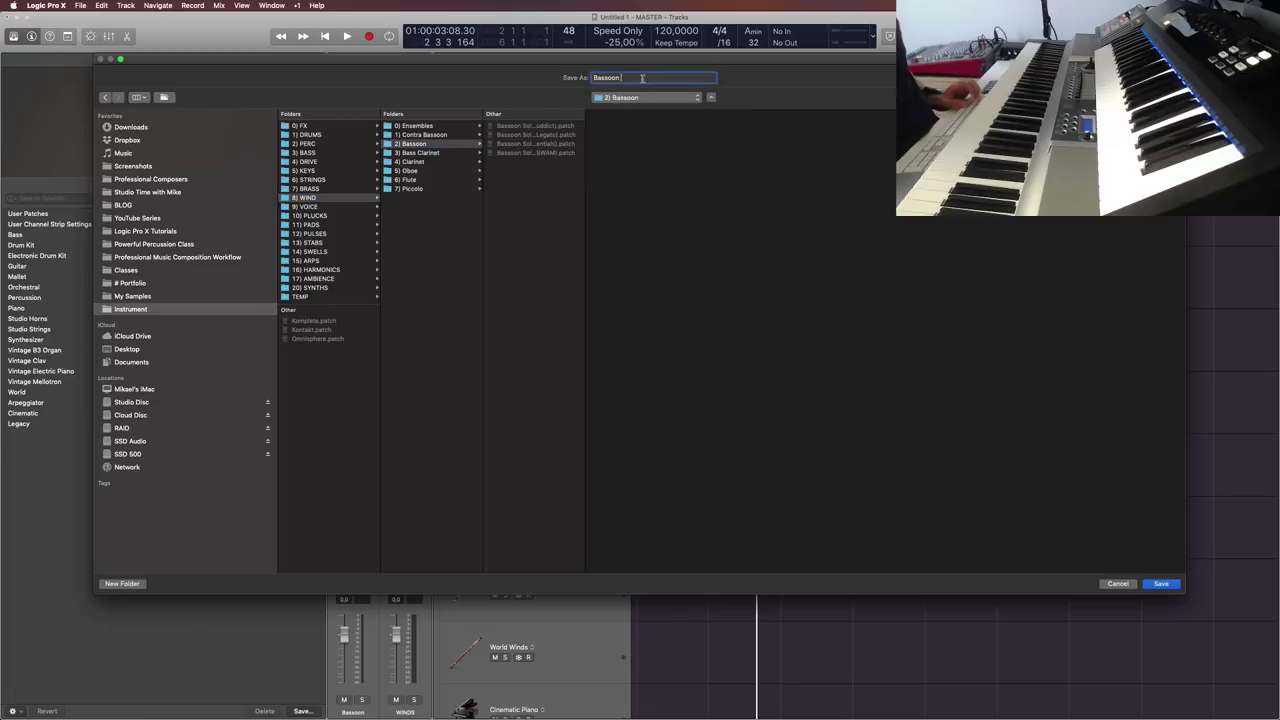
left_click(1160, 585)
left_click(524, 430)
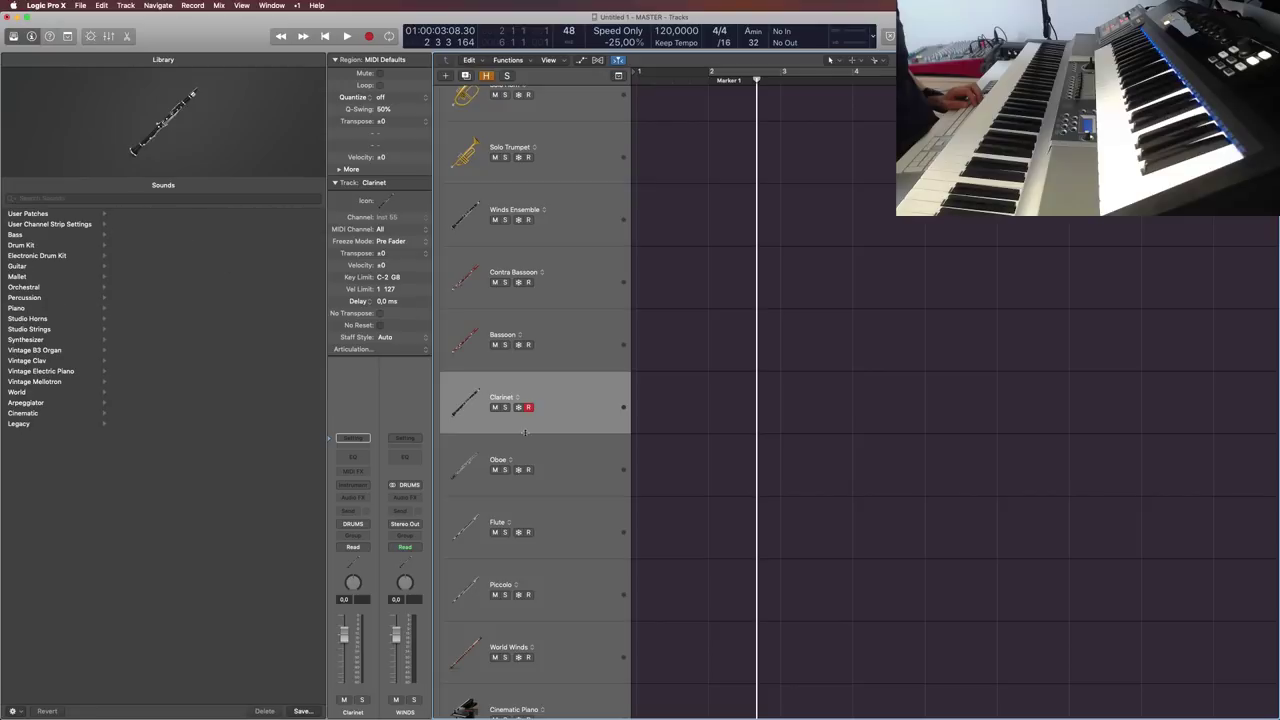
left_click(302, 711)
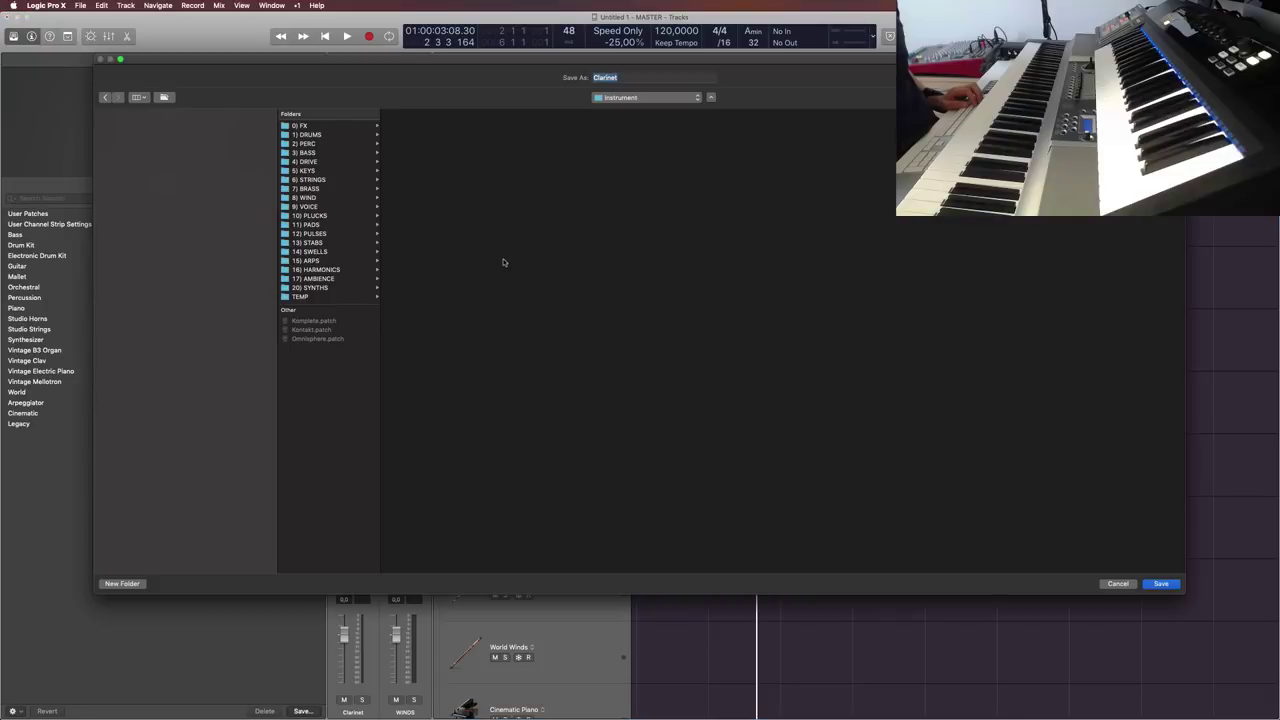
left_click(316, 198)
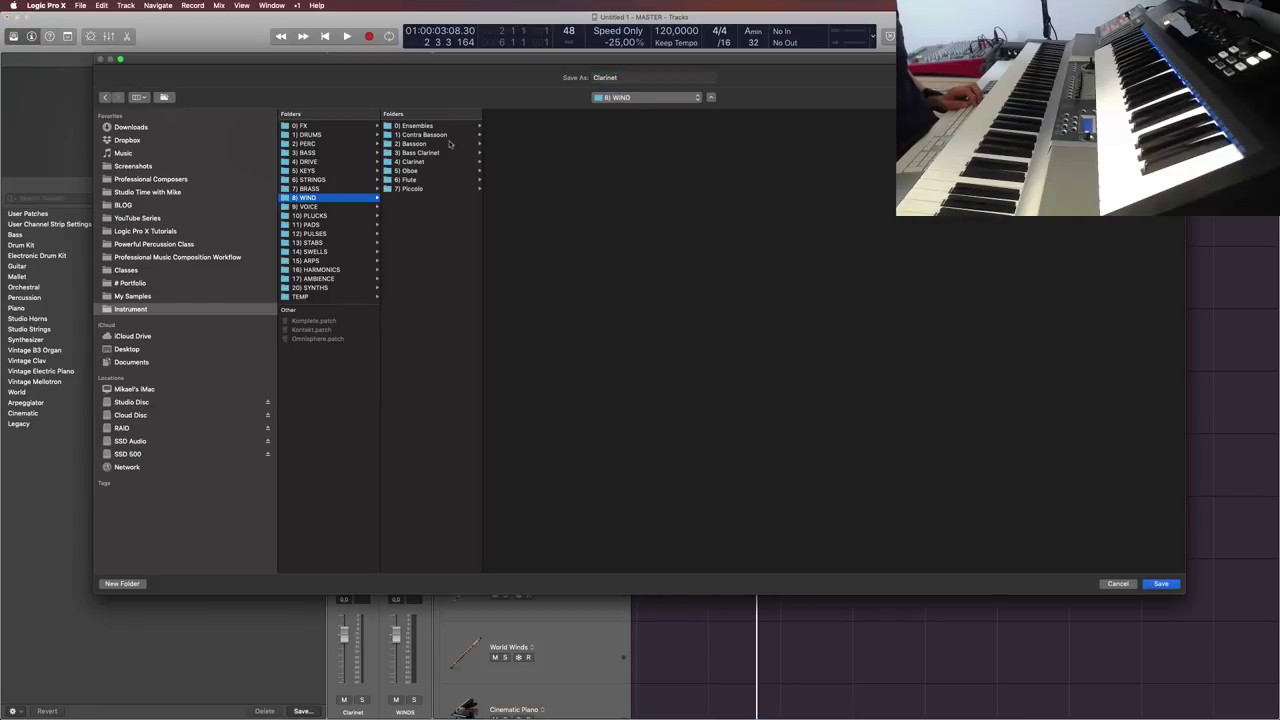
left_click(1118, 584)
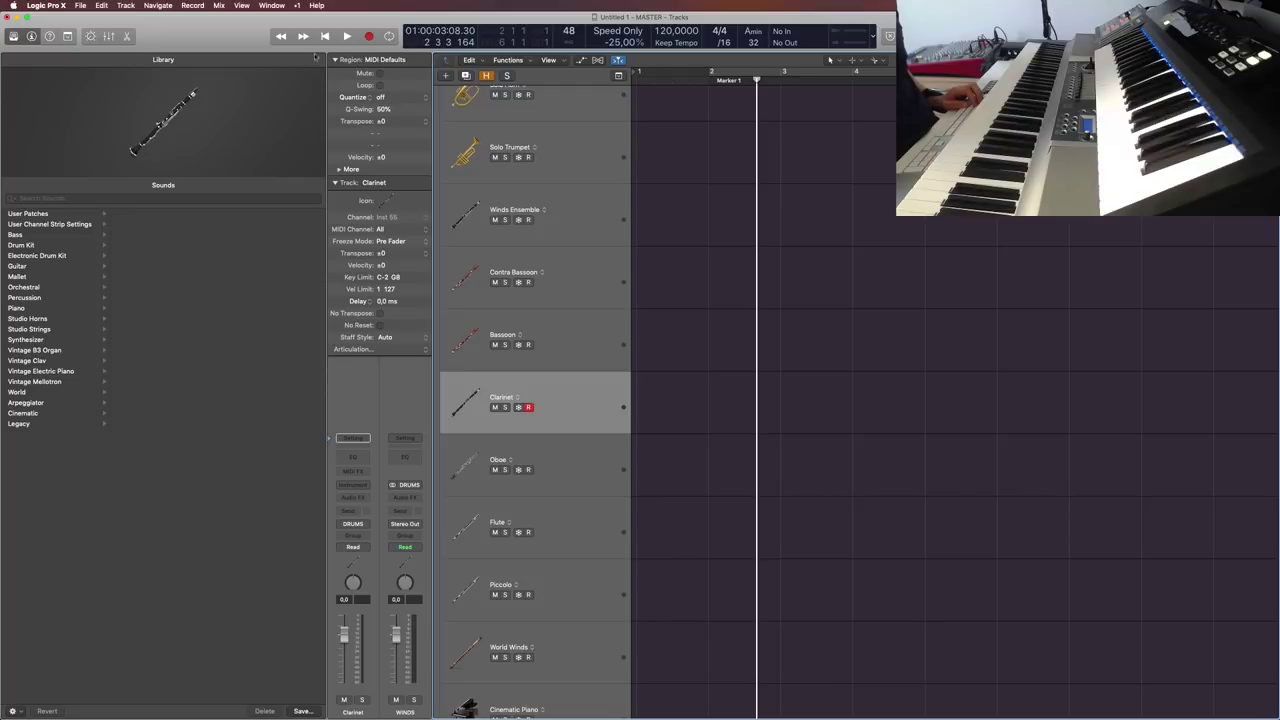
Step: Duplicate the Clarinet track and rename the upper of the two Clarinet tracks "Bass Clarinet"
key("super+d")
double_click(496, 398)
left_click(491, 397)
type("Bass")
key("Return")
left_click(489, 568)
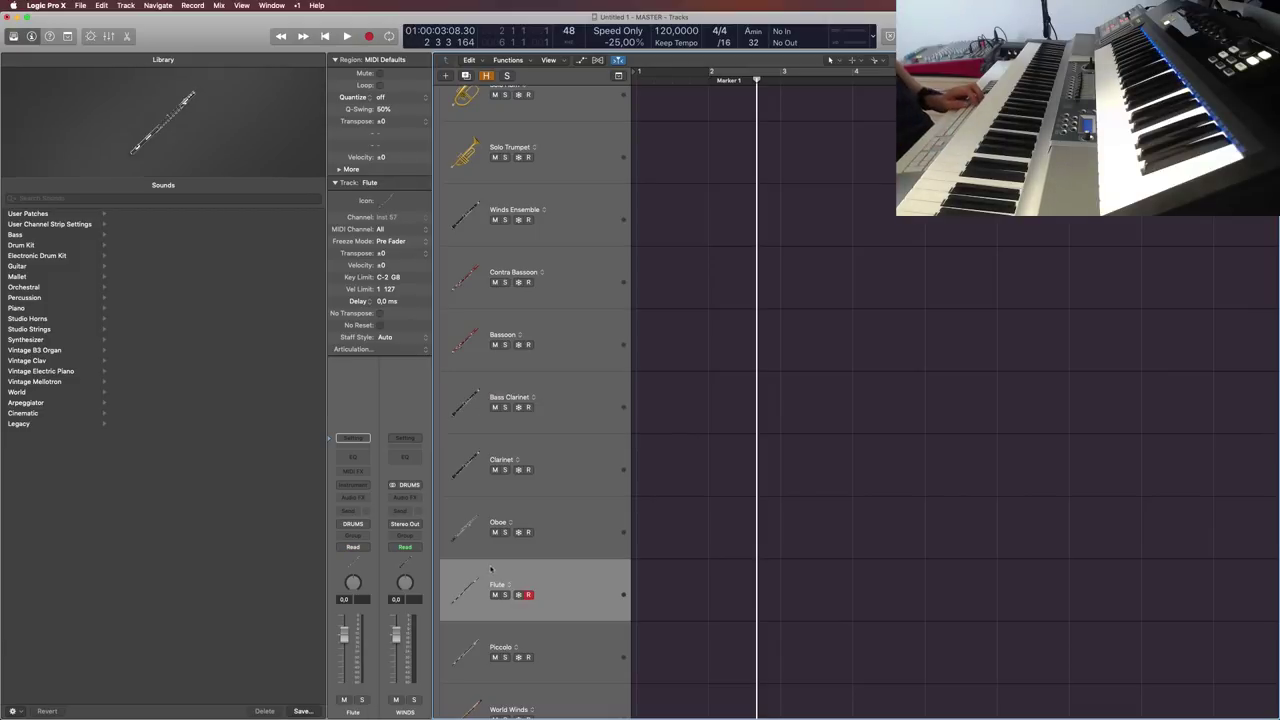
Step: Save the Bass Clarinet track as the patch "Bass Clarinet (empty)" in 8) WIND > 3) Bass Clarinet
left_click(559, 418)
left_click(302, 711)
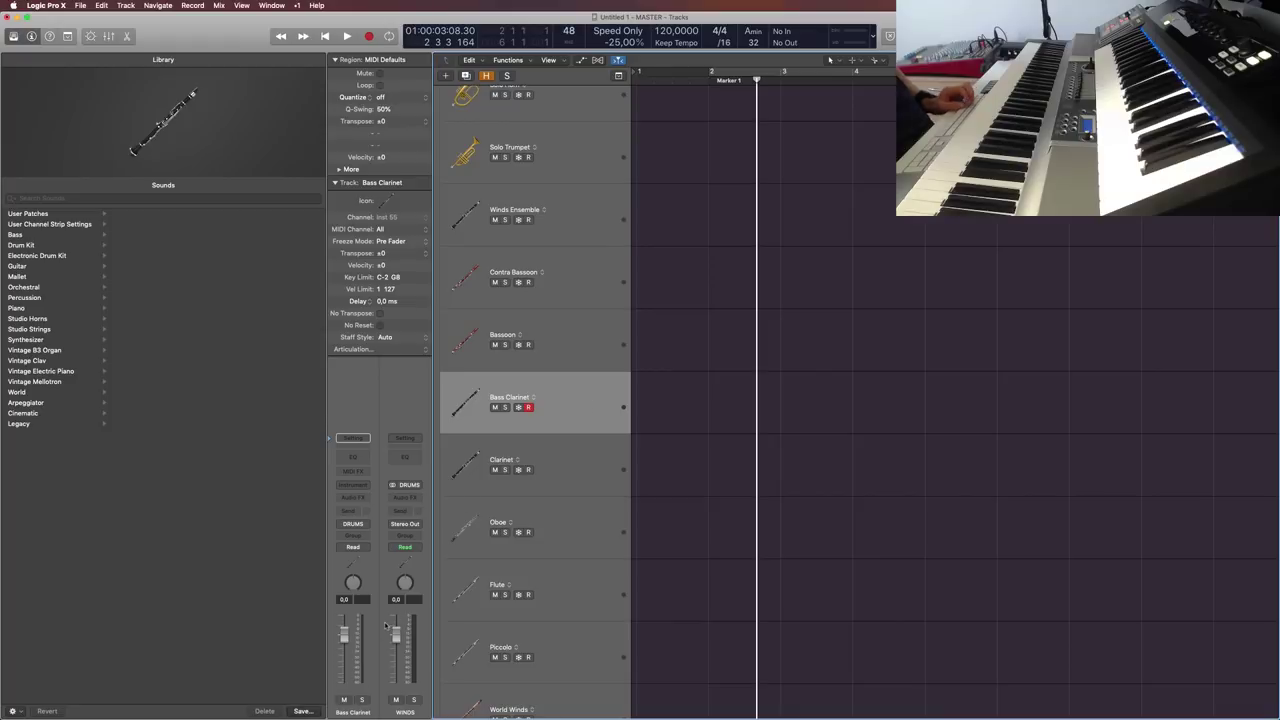
key("Right")
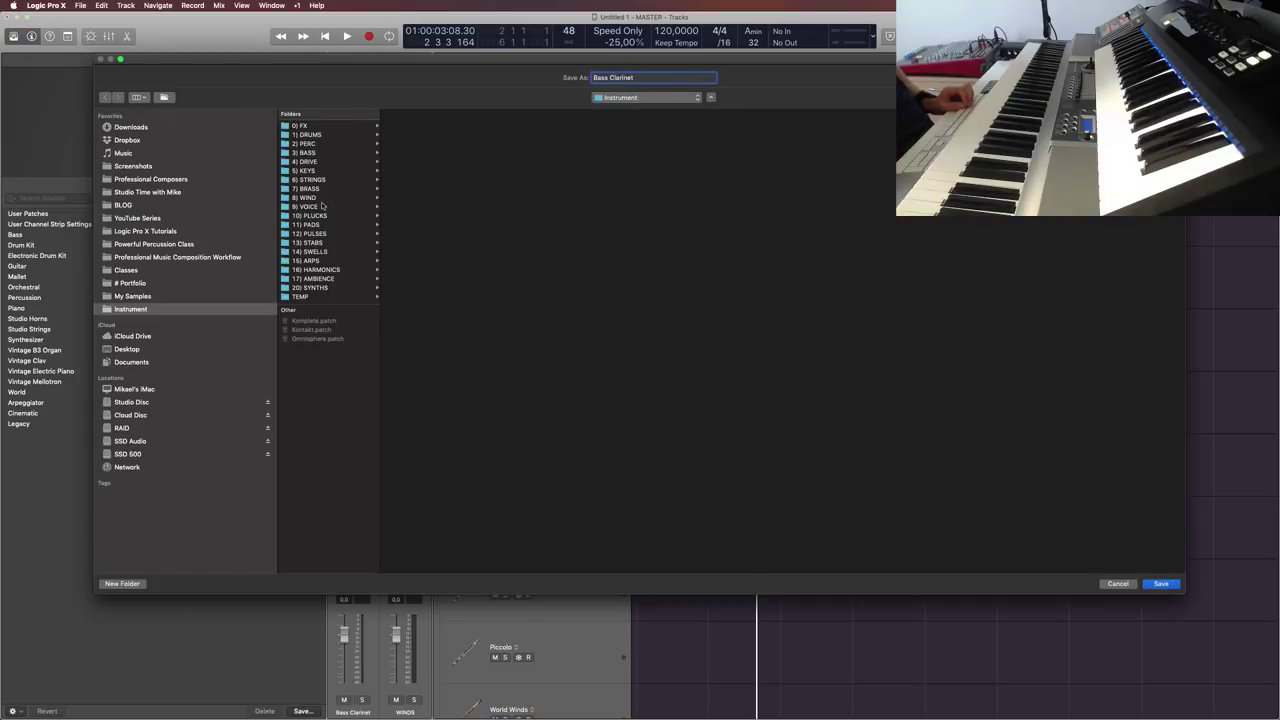
left_click(324, 206)
left_click(324, 198)
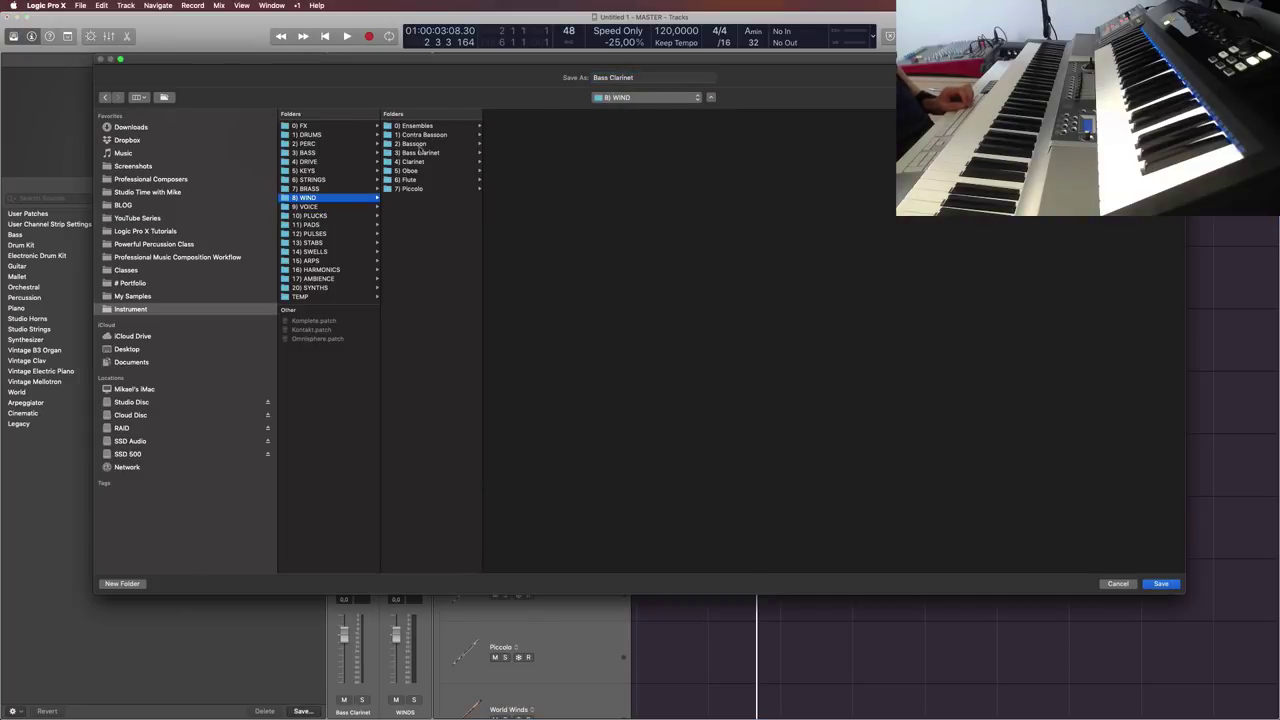
left_click(447, 152)
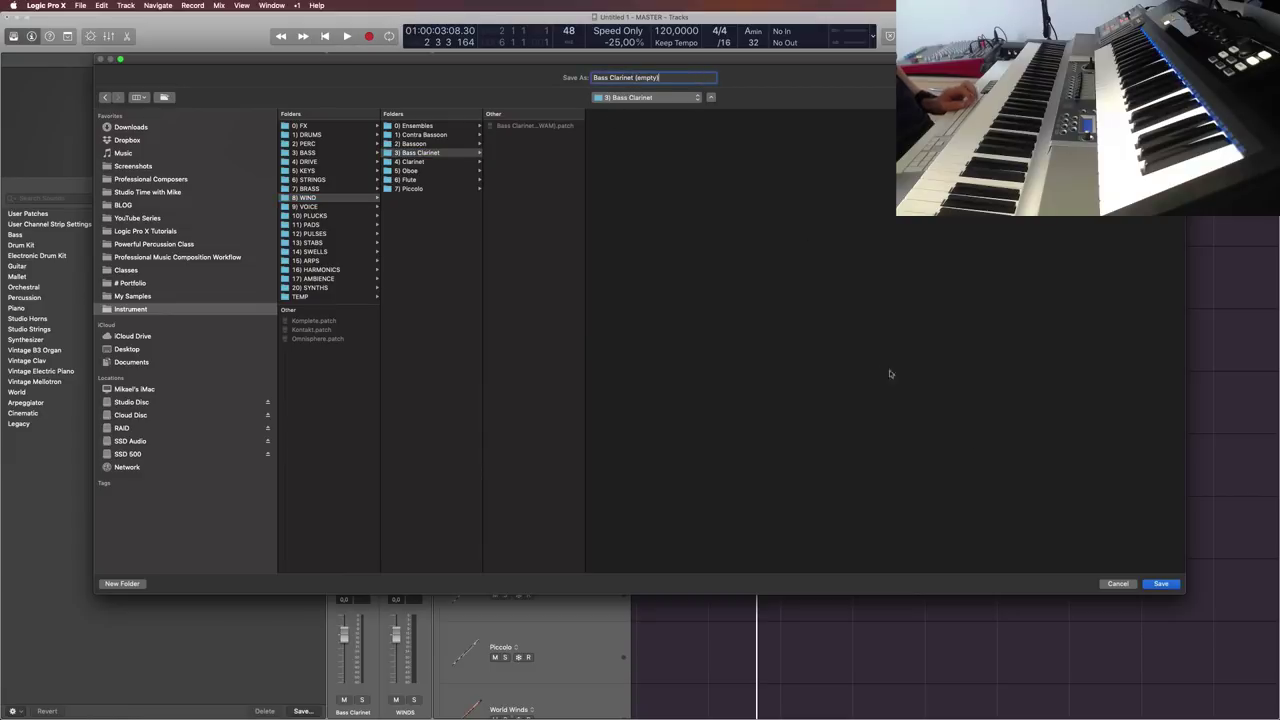
left_click(1160, 583)
Step: Save the Clarinet track as the patch "Clarinet (empty)" in 8) WIND > 4) Clarinet
left_click(580, 460)
left_click(304, 711)
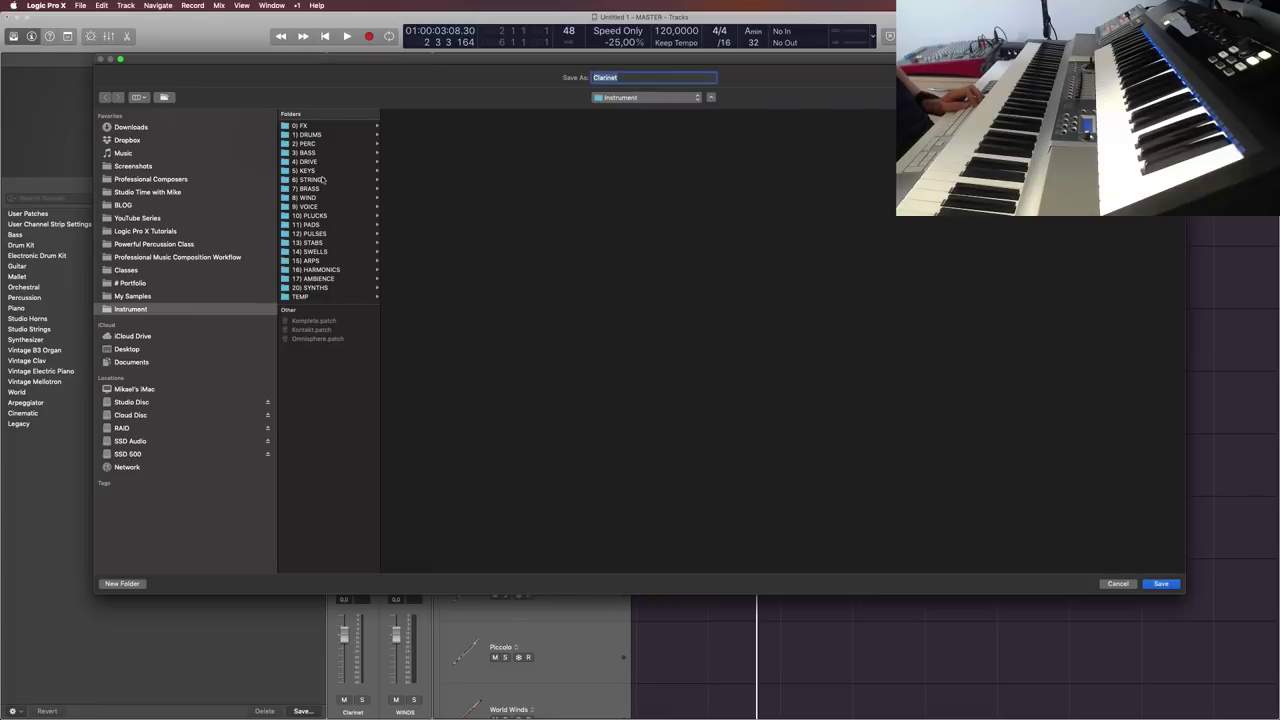
left_click(320, 198)
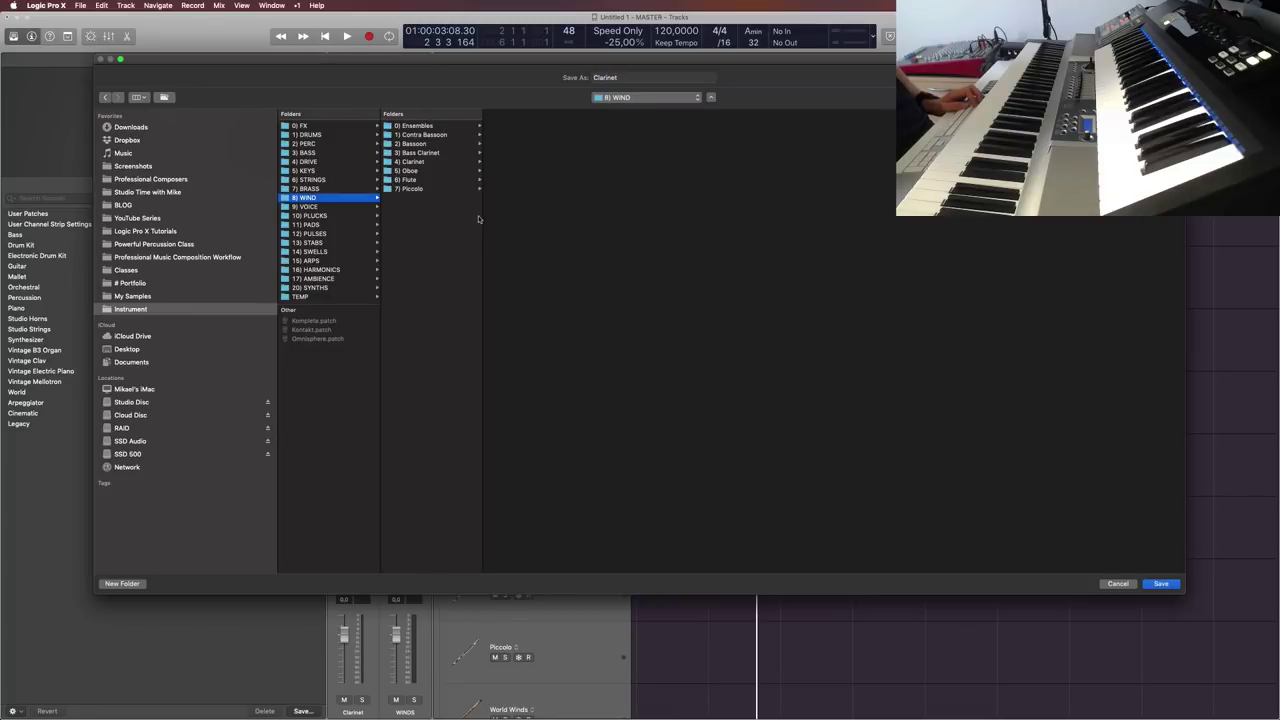
left_click(435, 162)
left_click(643, 77)
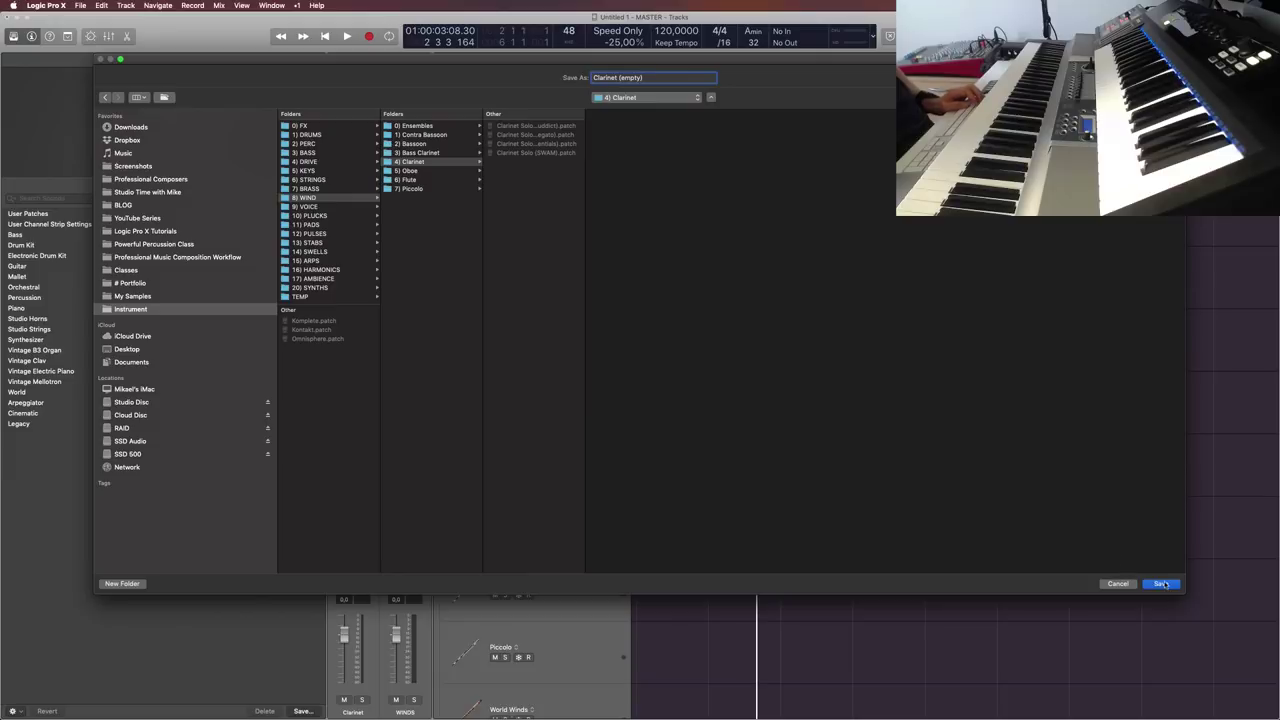
left_click(1161, 583)
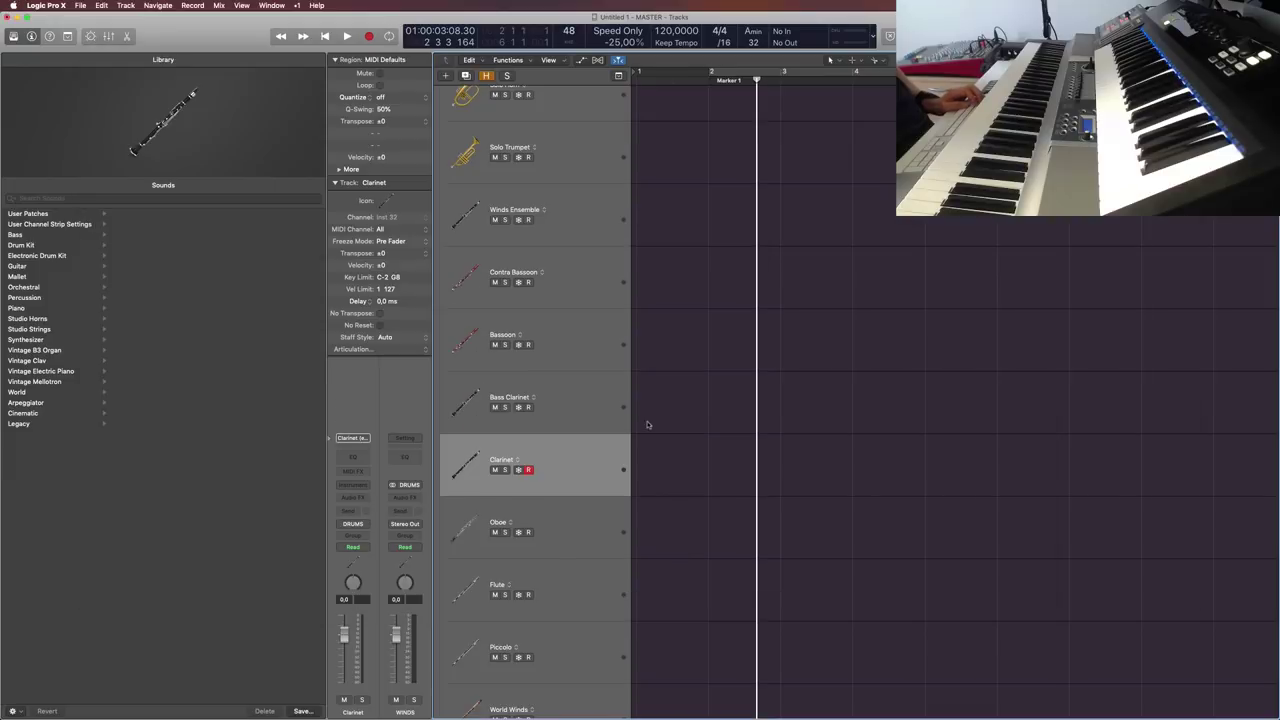
Step: Save the Oboe track as the patch "Oboe (empty)" in 8) WIND > 5) Oboe
left_click(601, 515)
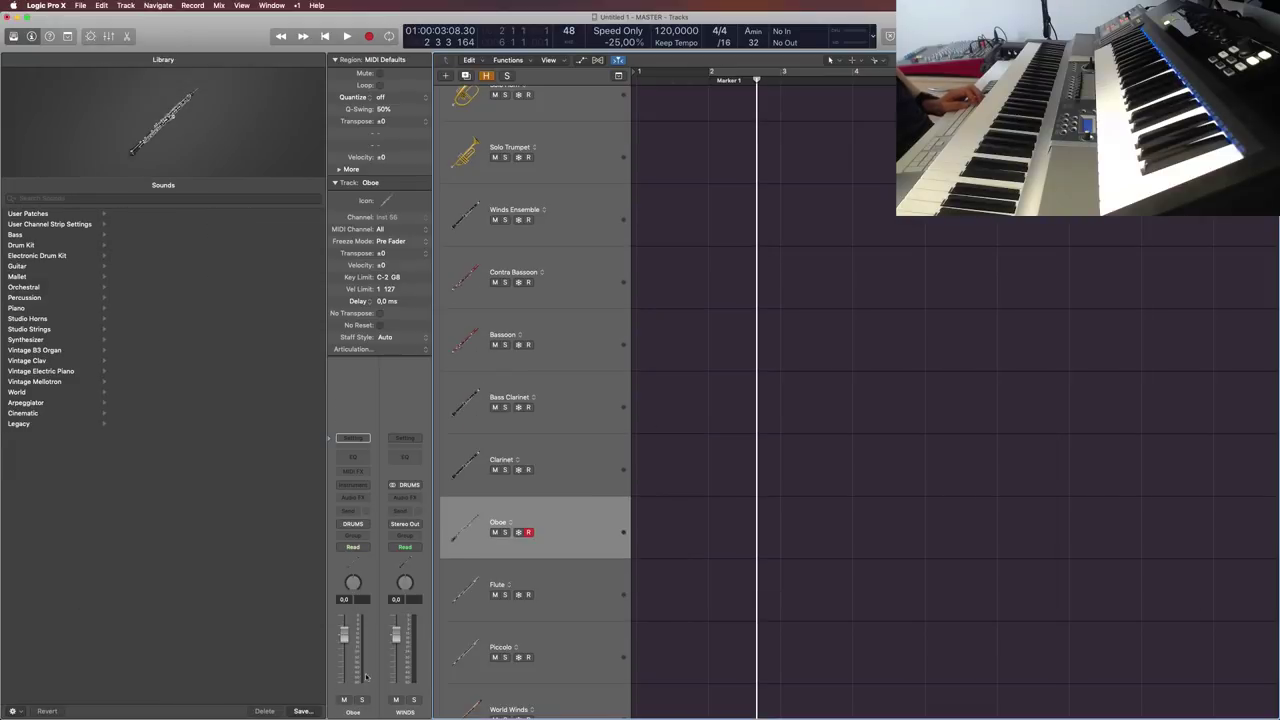
left_click(302, 711)
left_click(310, 198)
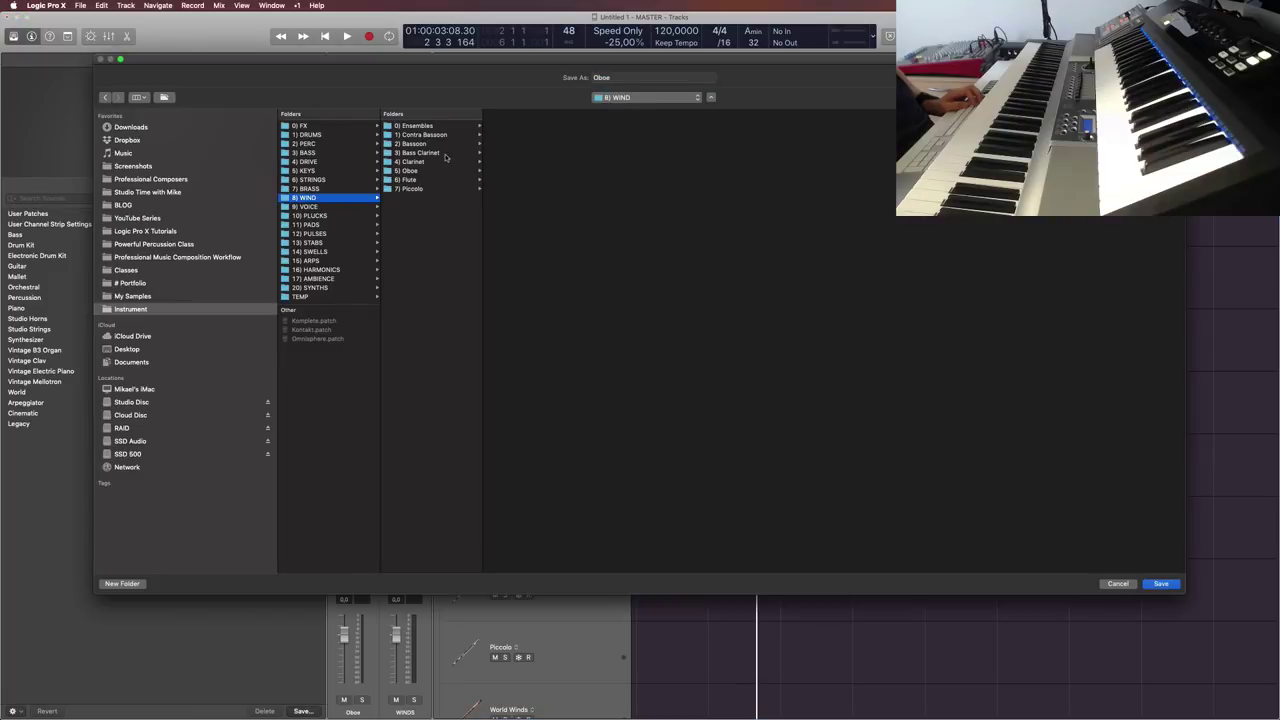
left_click(410, 170)
left_click(648, 78)
type("(empty)")
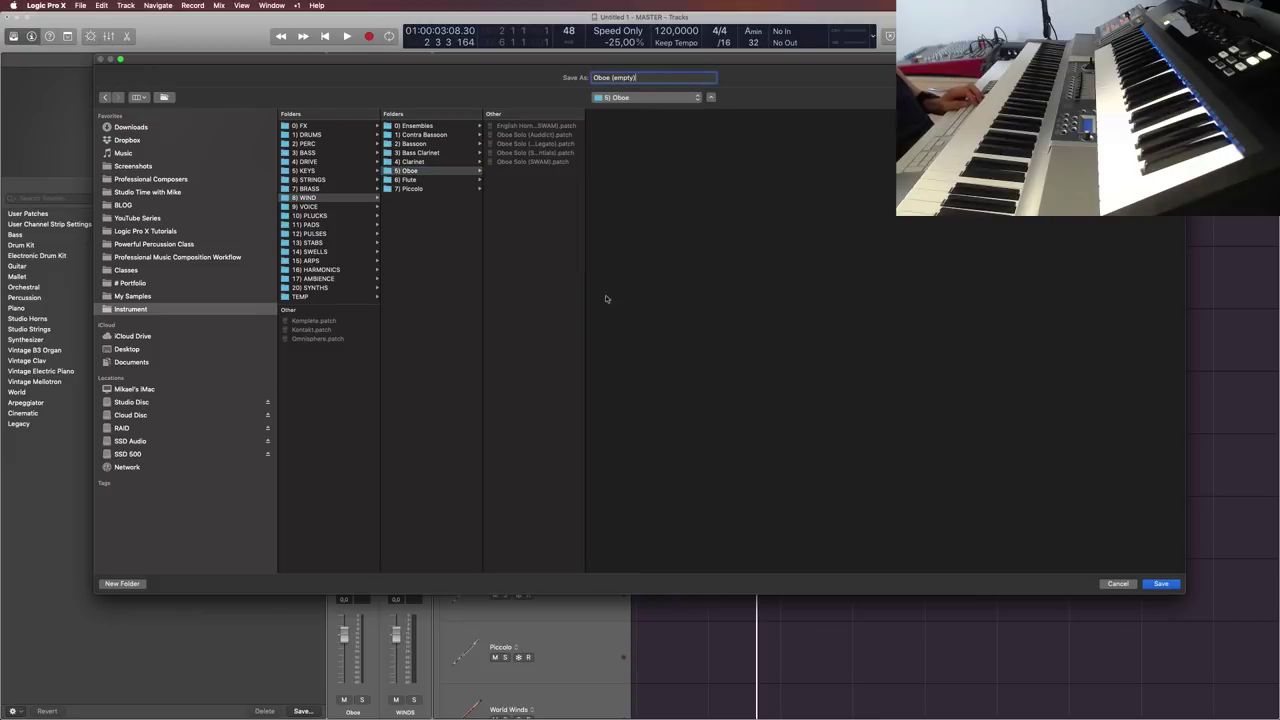
left_click(1160, 584)
Step: Save the Flute track as the patch "Flute (empty)" in 8) WIND > 6) Flute
left_click(583, 577)
scroll(588, 545, "down", 1)
scroll(588, 541, "down", 1)
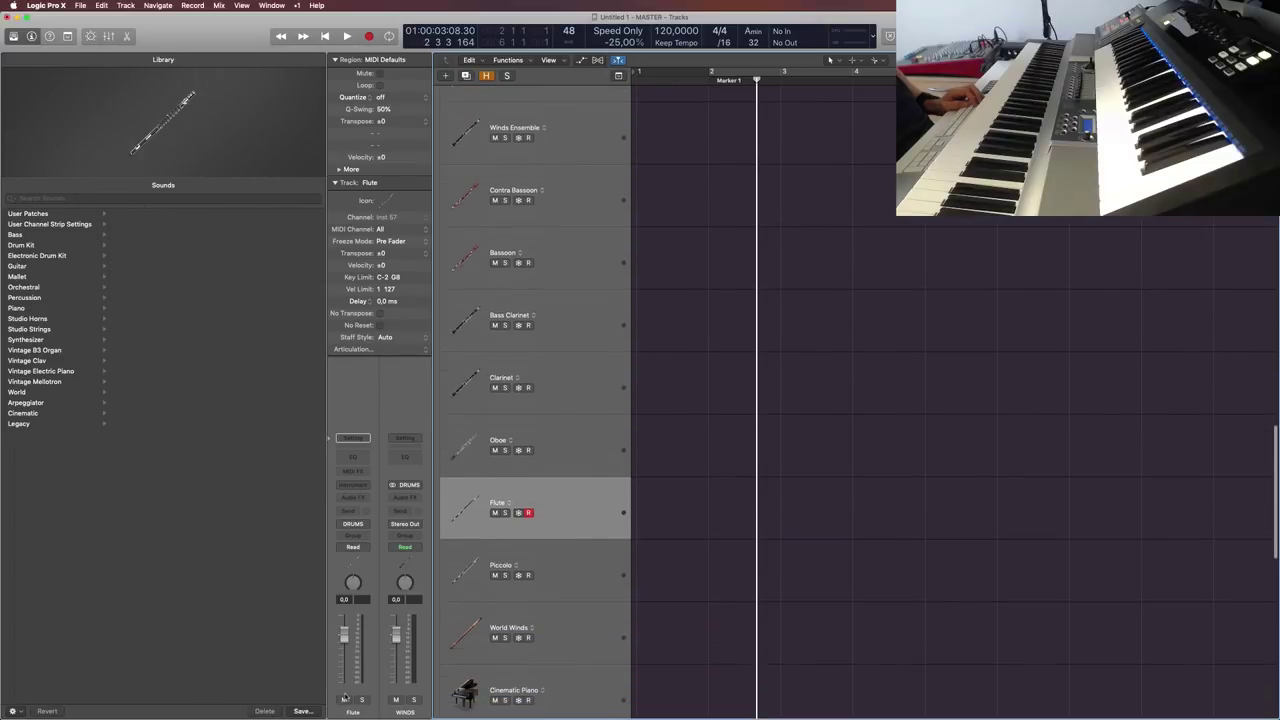
left_click(302, 711)
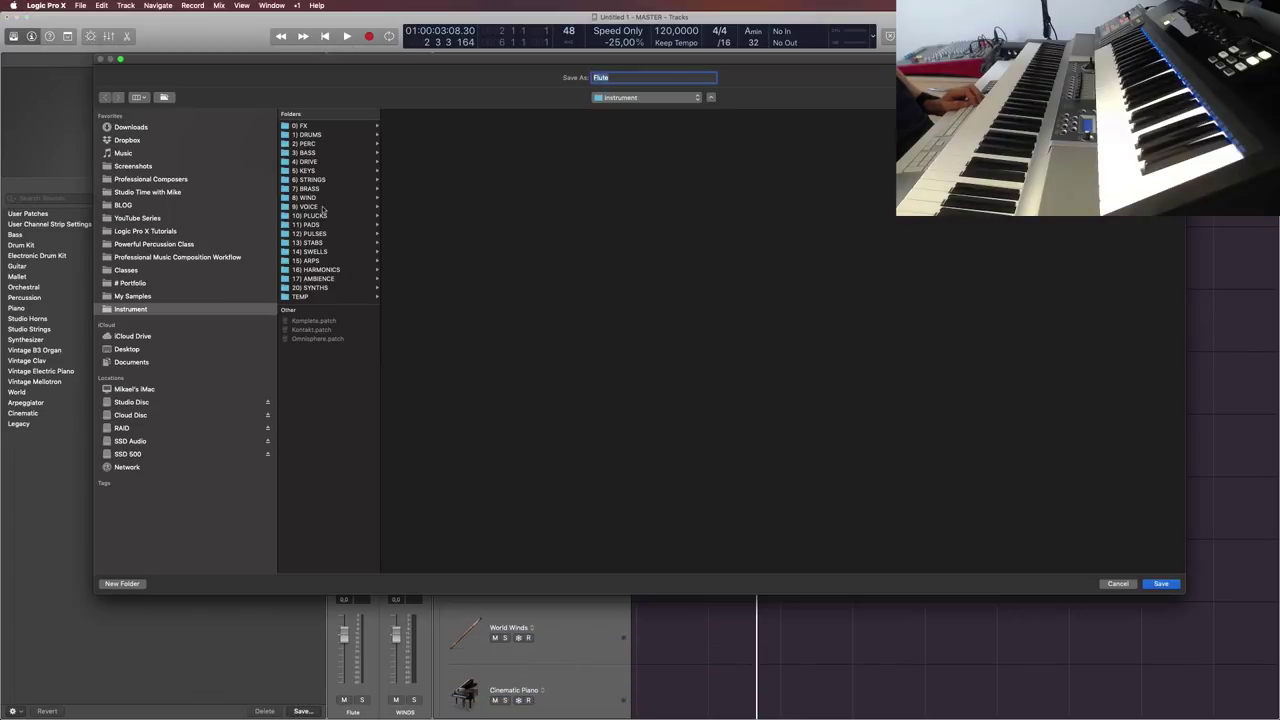
left_click(328, 198)
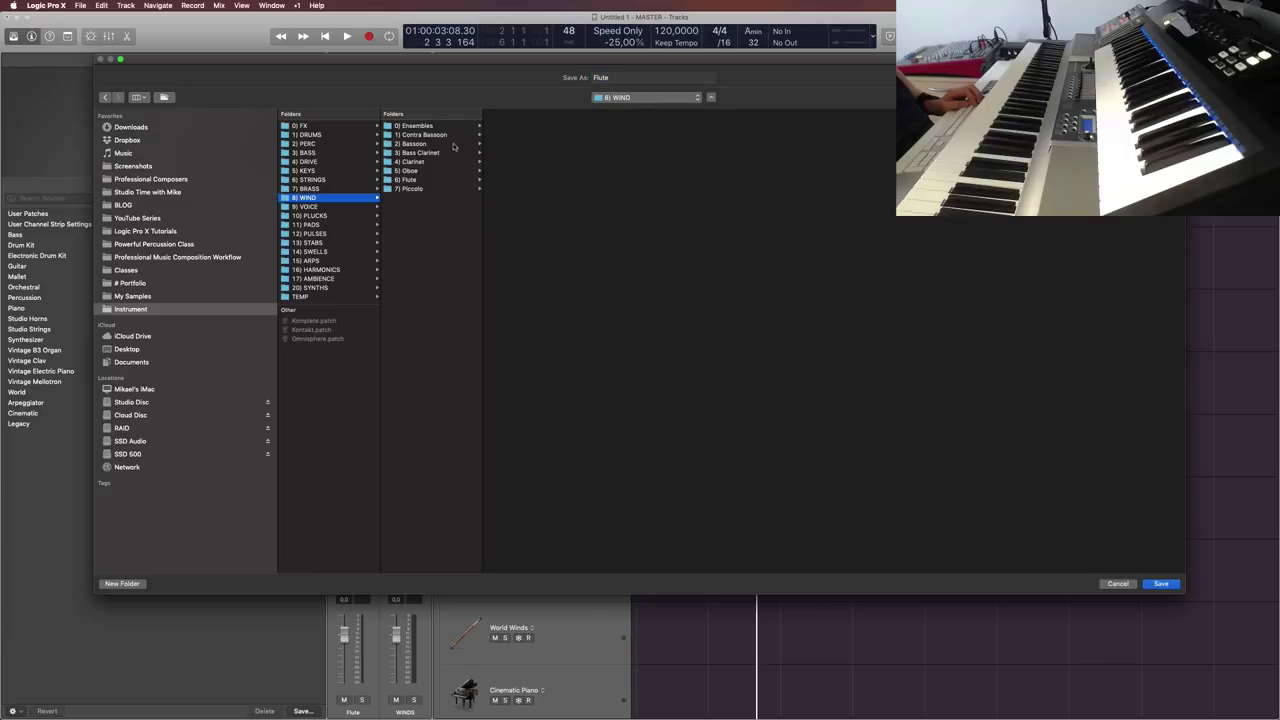
left_click(421, 180)
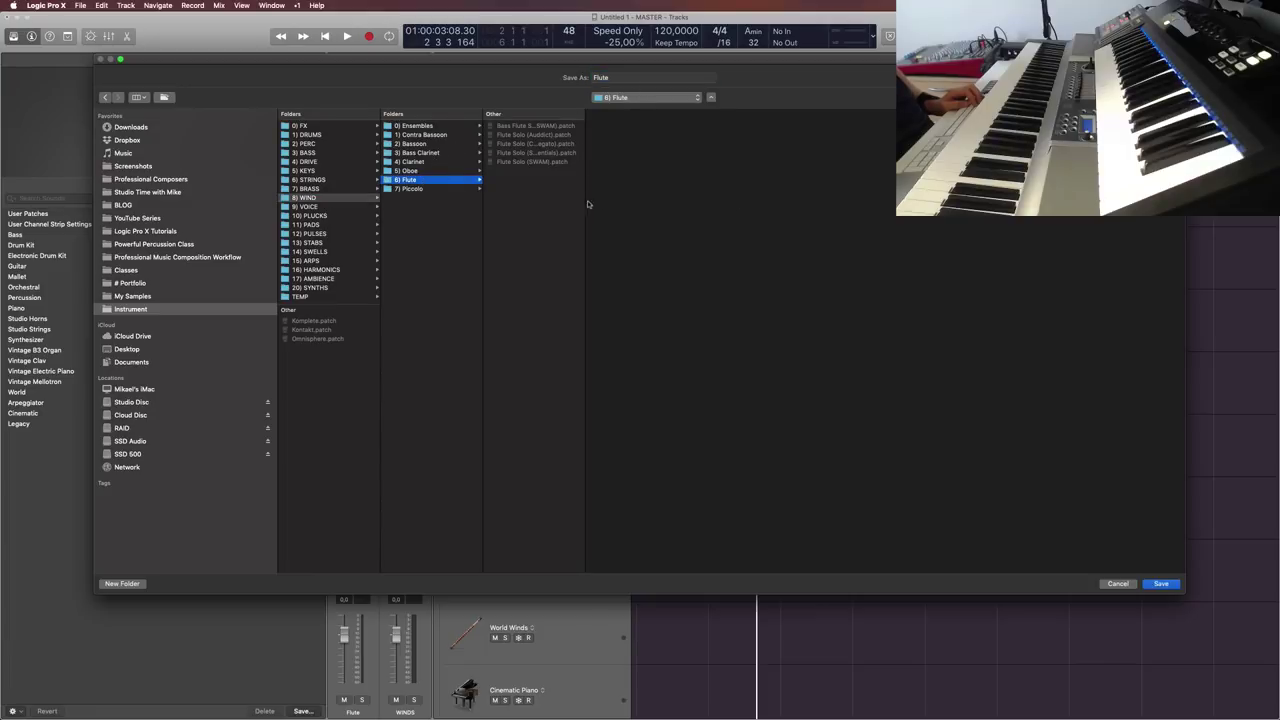
left_click_drag(586, 205, 648, 205)
left_click(637, 77)
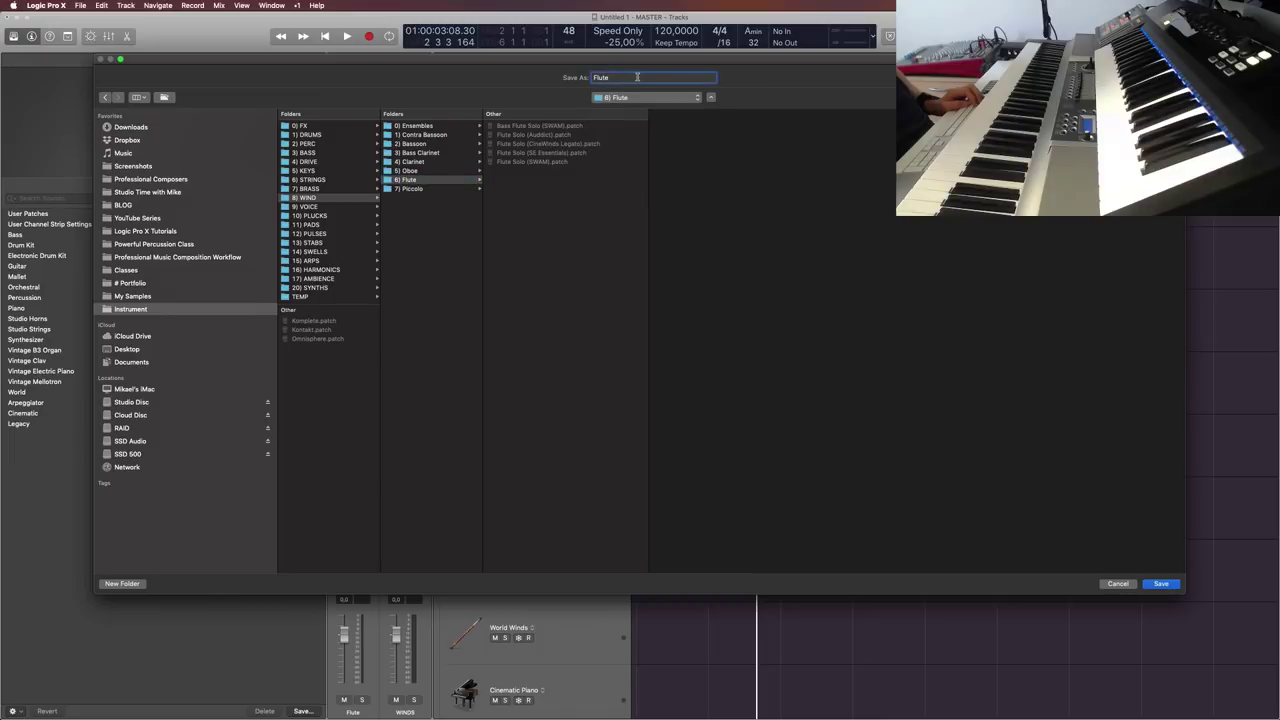
type("(empty)")
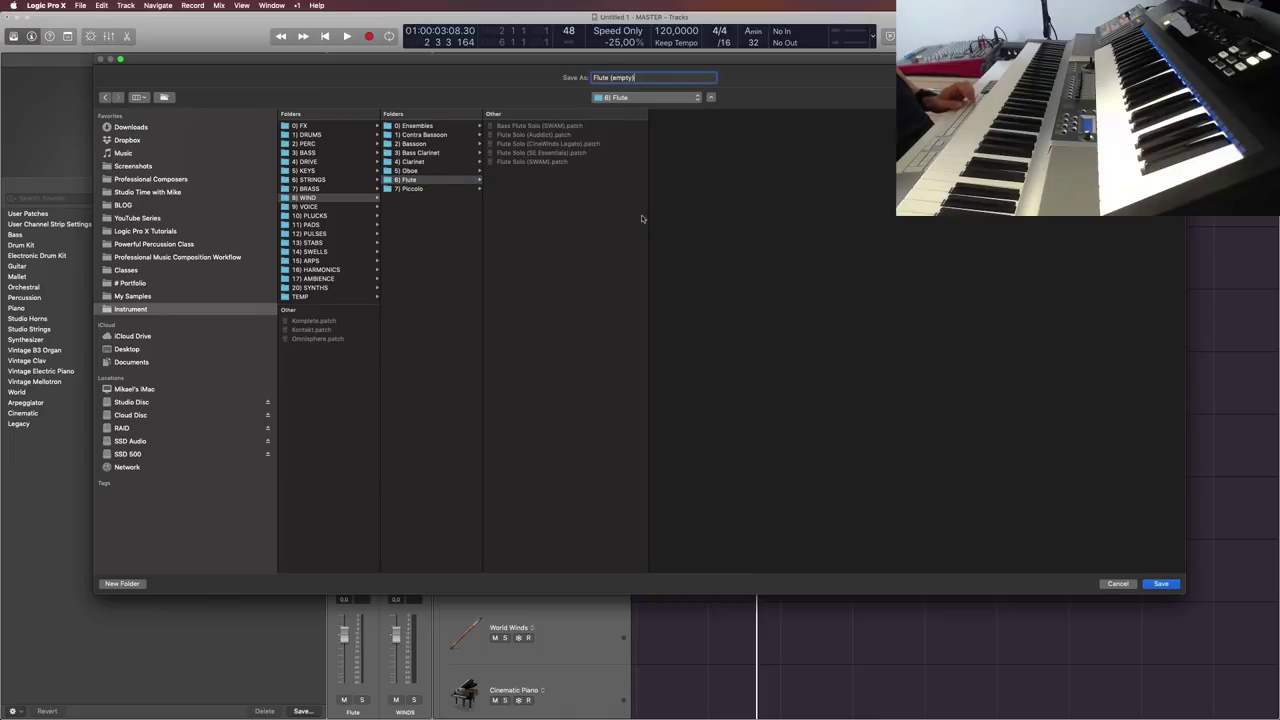
left_click(1162, 585)
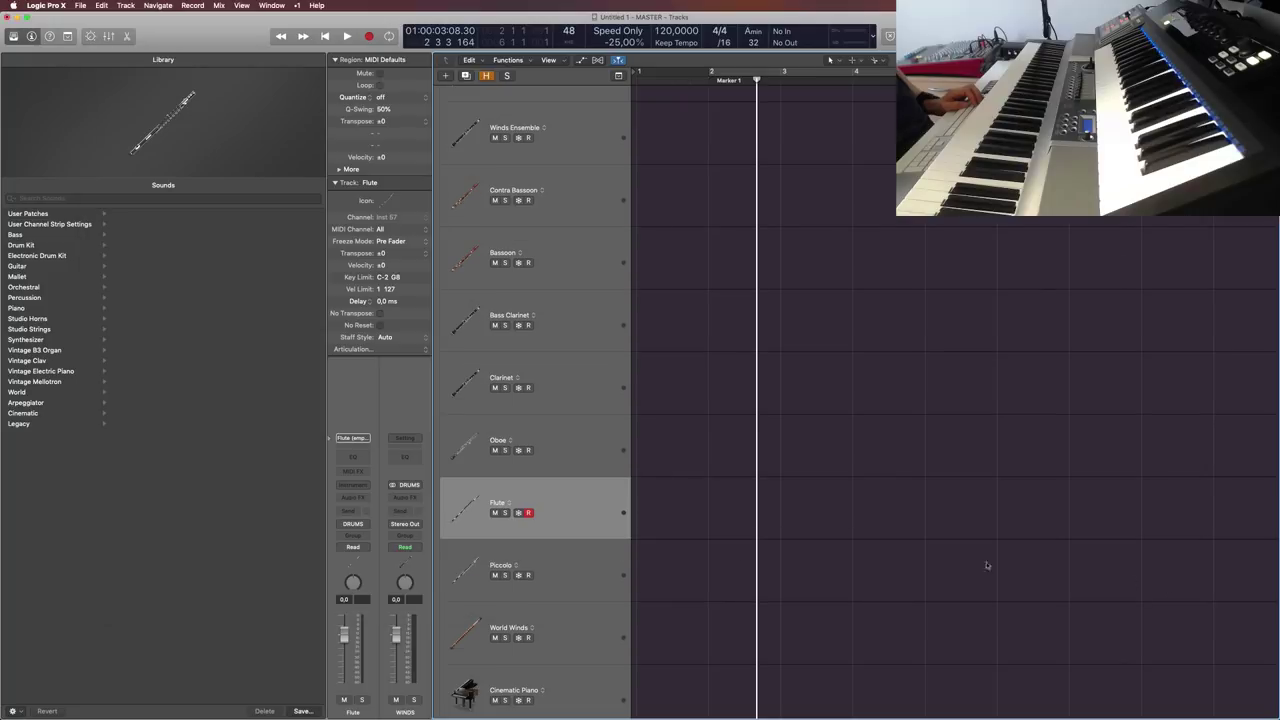
Step: Save the Piccolo track as the patch "Piccolo (empty)" in 8) WIND > 7) Piccolo
key("Down")
left_click(303, 711)
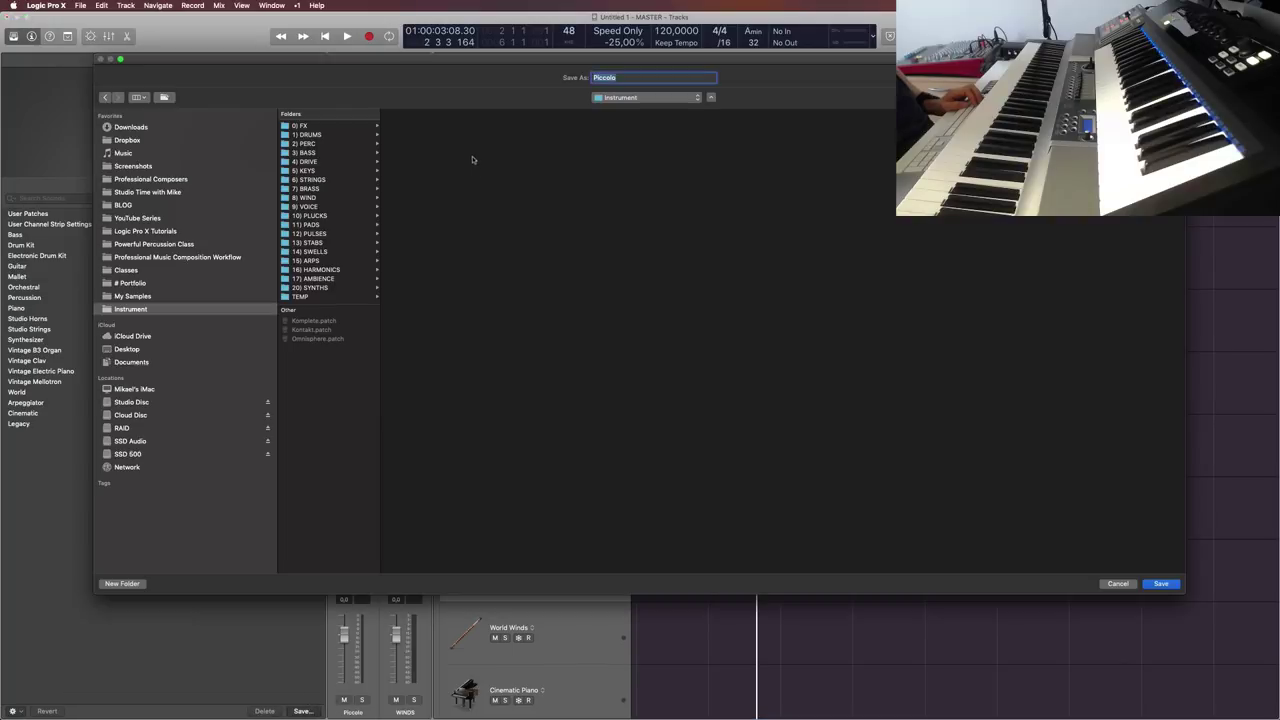
left_click(324, 198)
left_click_drag(480, 277, 531, 277)
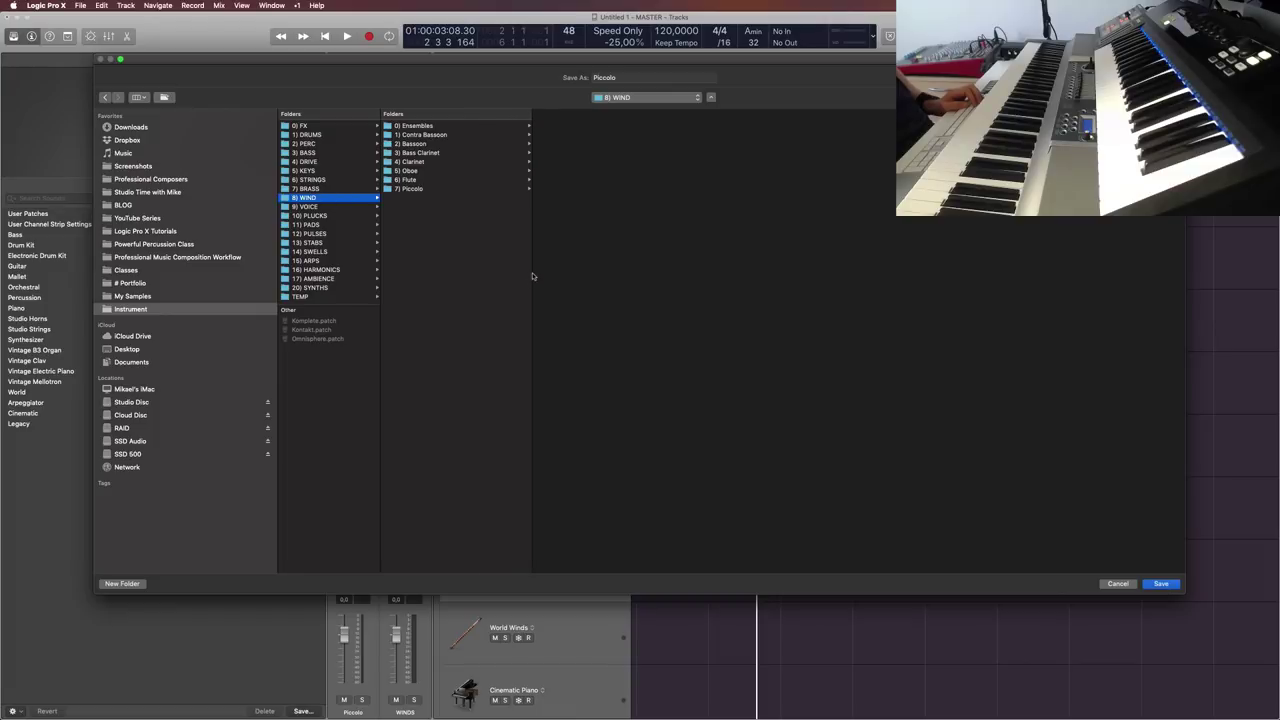
left_click(418, 188)
left_click(644, 77)
type("(empty)")
left_click(1161, 585)
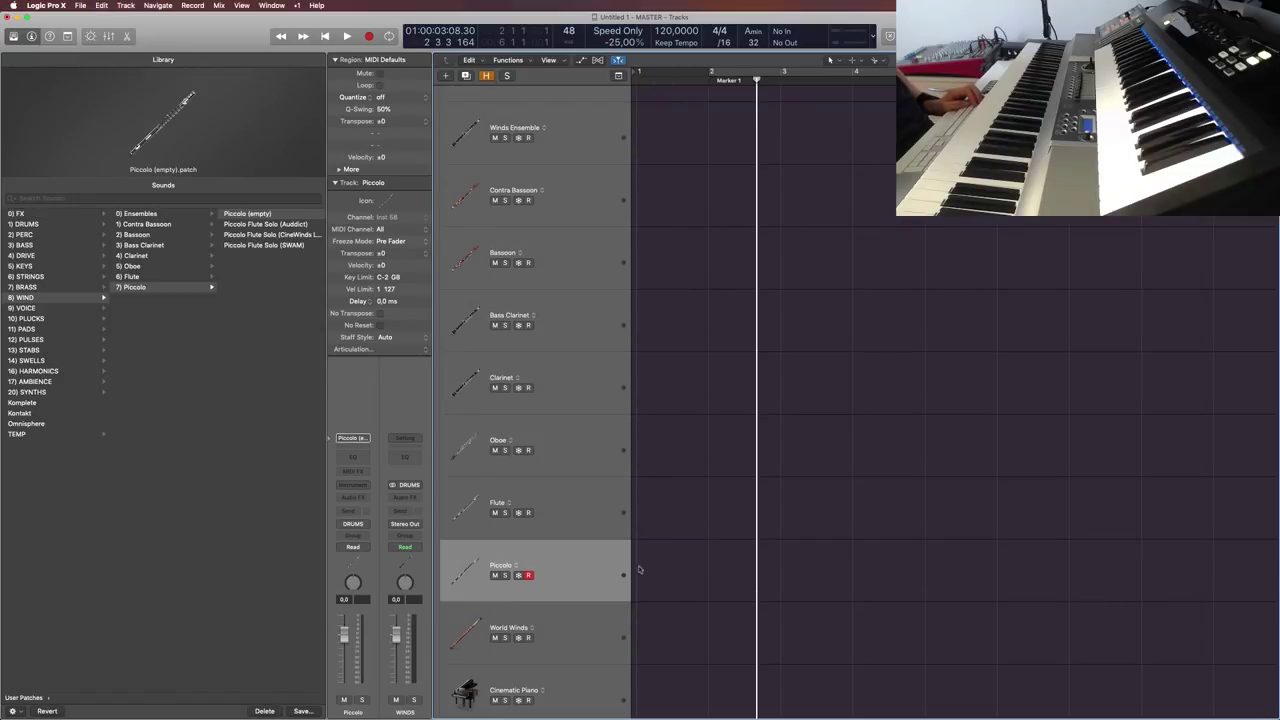
Step: Save the World Winds track as the patch "World Winds (empty)" in a new folder "8) World Winds" inside 8) WIND
scroll(631, 568, "down", 3)
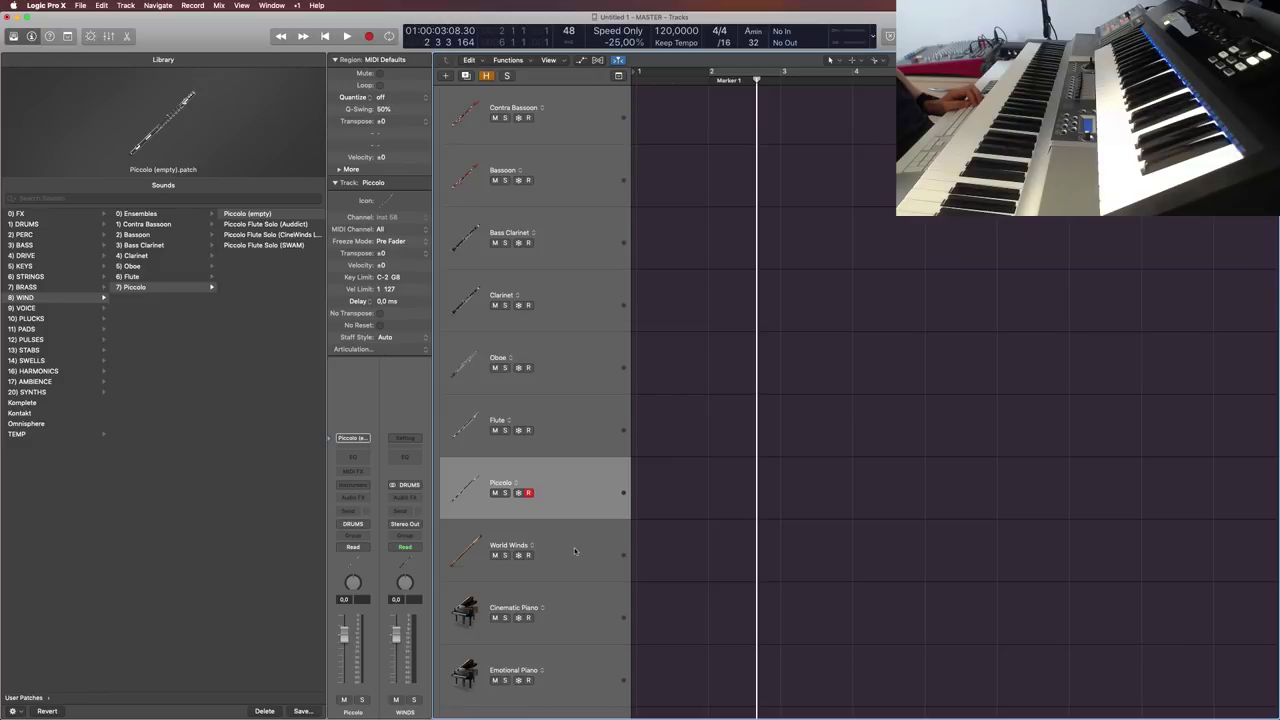
left_click(576, 548)
left_click(580, 490)
left_click(590, 542)
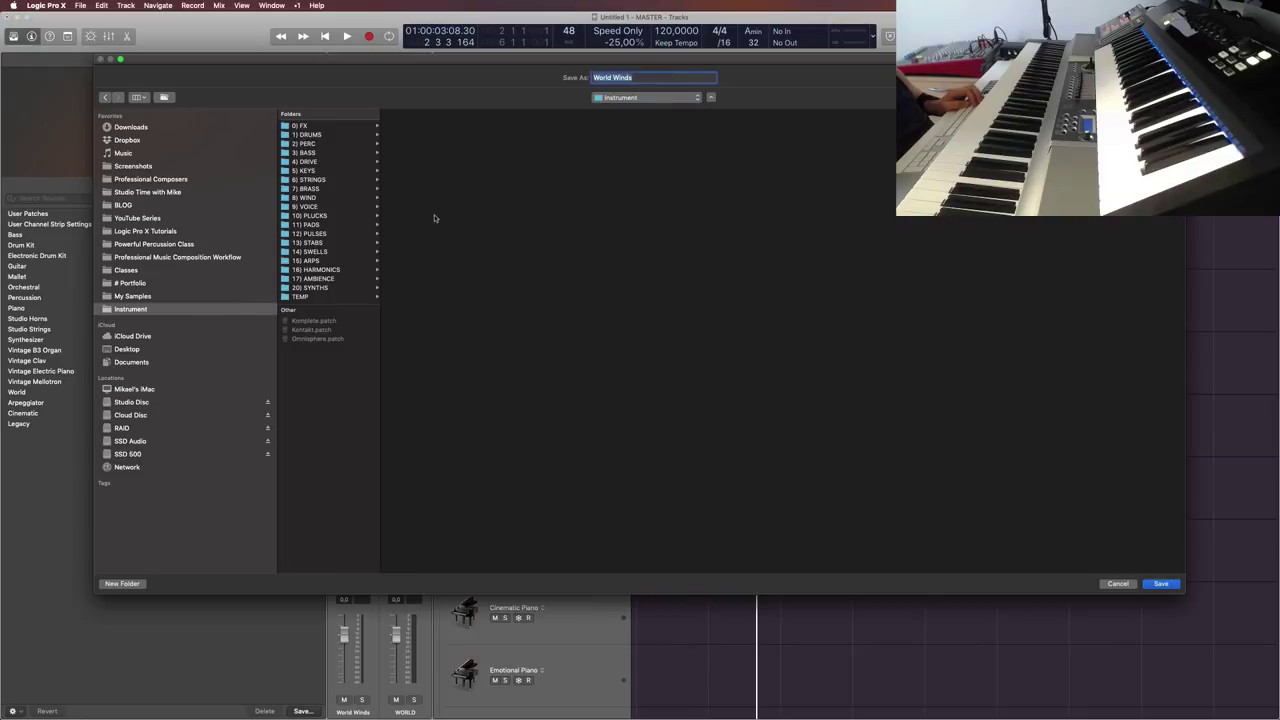
left_click(303, 198)
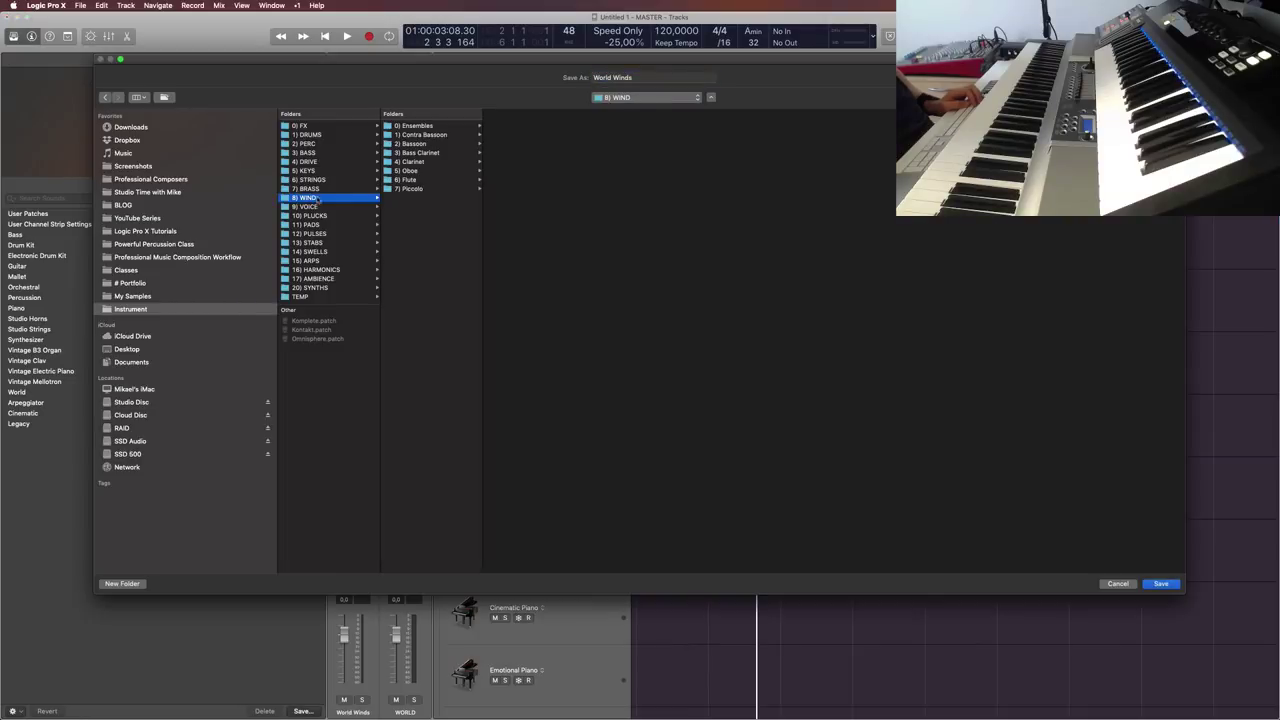
left_click(141, 587)
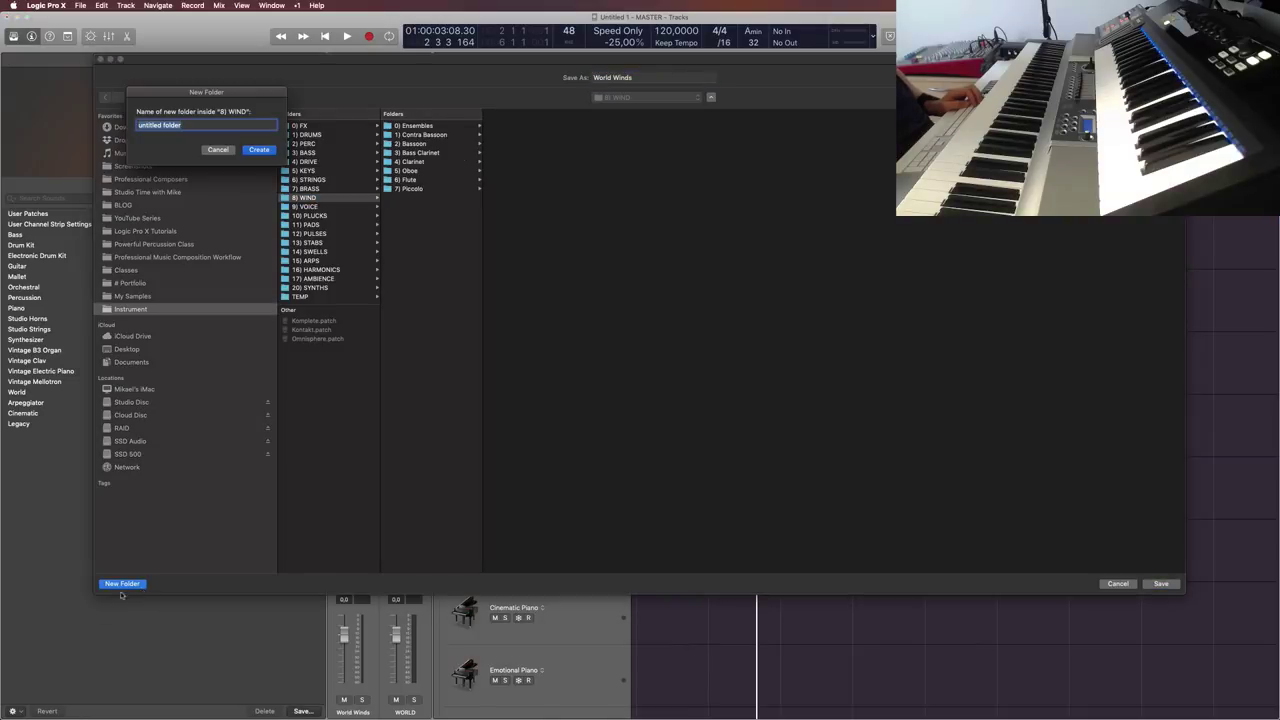
type("8) World Winds")
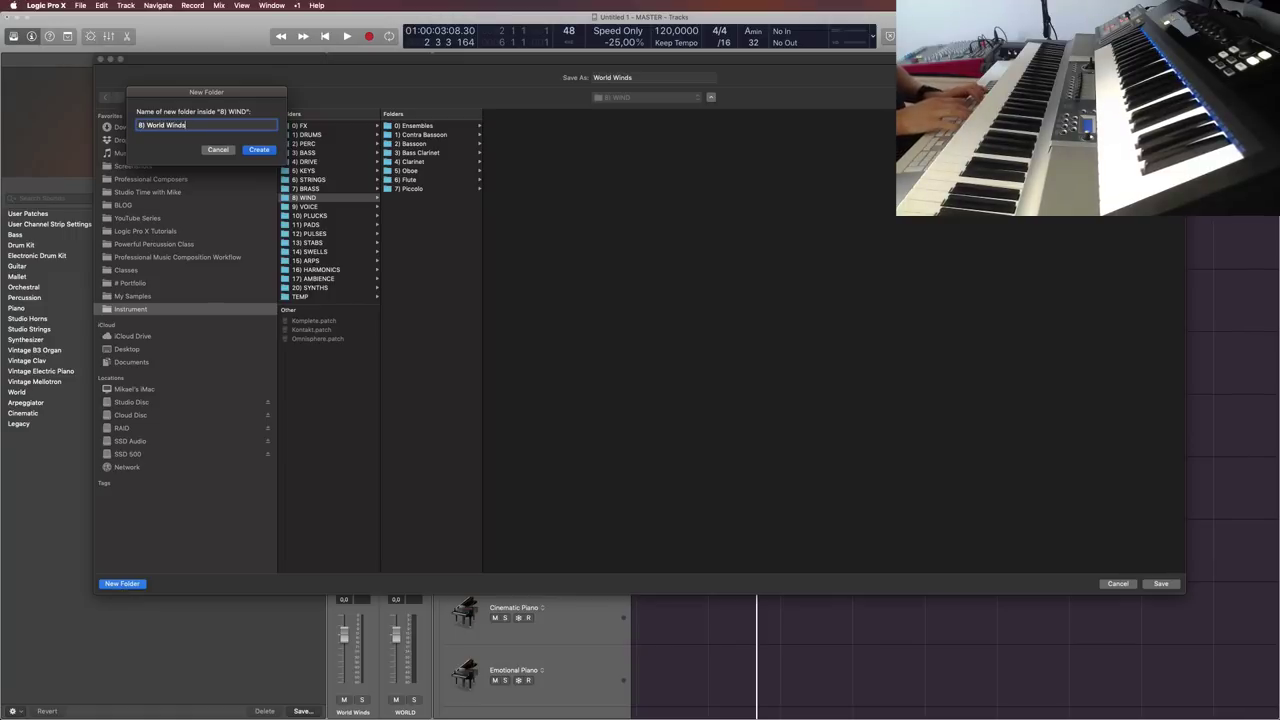
key("Return")
left_click(672, 82)
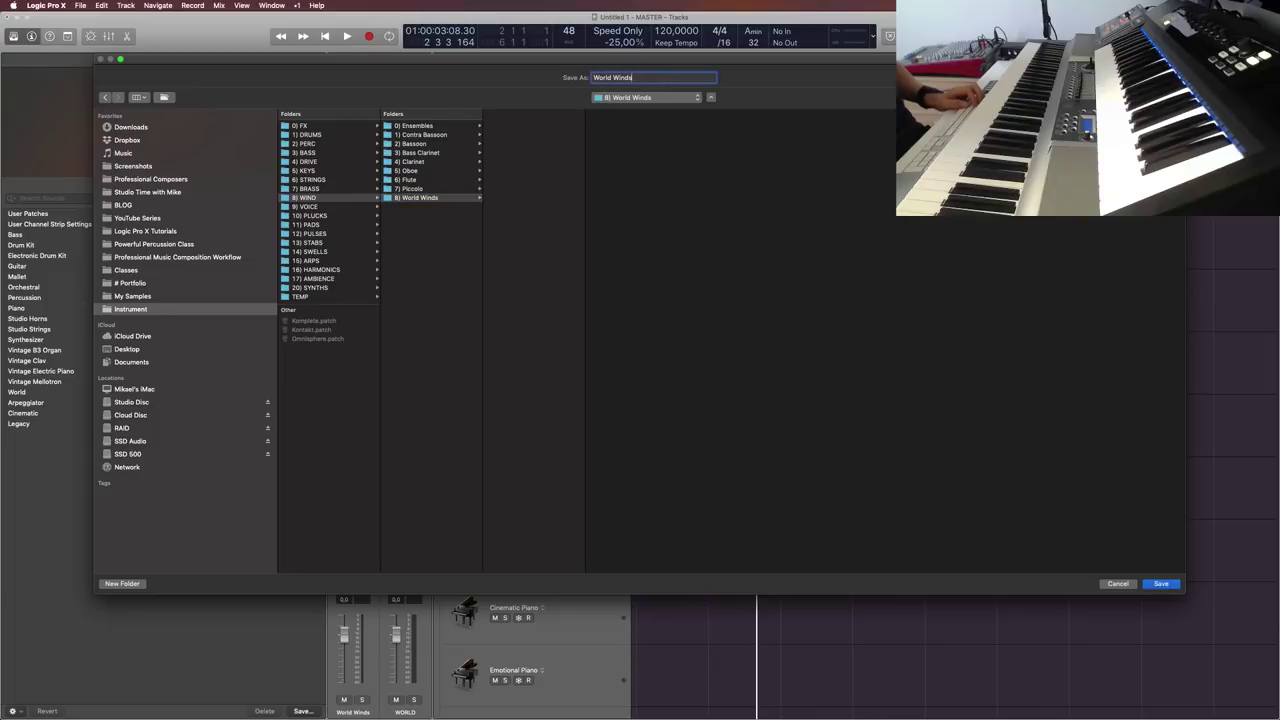
type("(empty)")
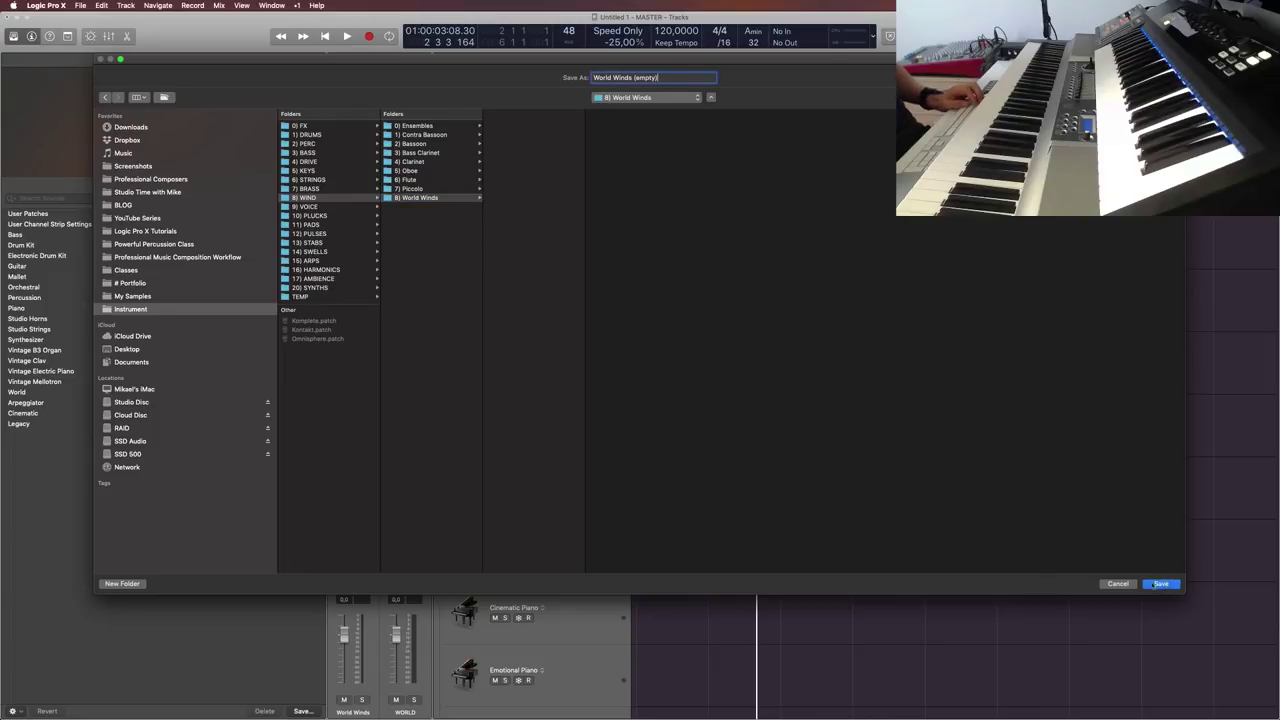
left_click(1161, 584)
scroll(578, 537, "up", 3)
scroll(578, 537, "up", 10)
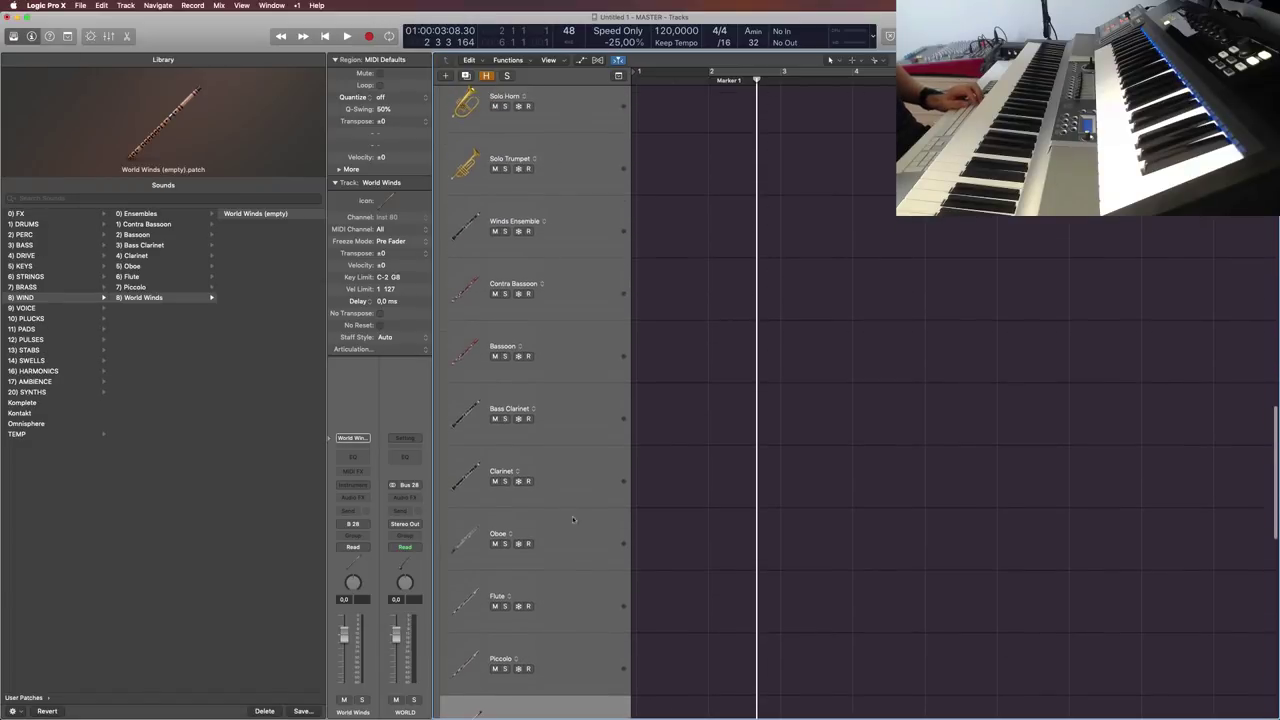
scroll(567, 482, "down", 10)
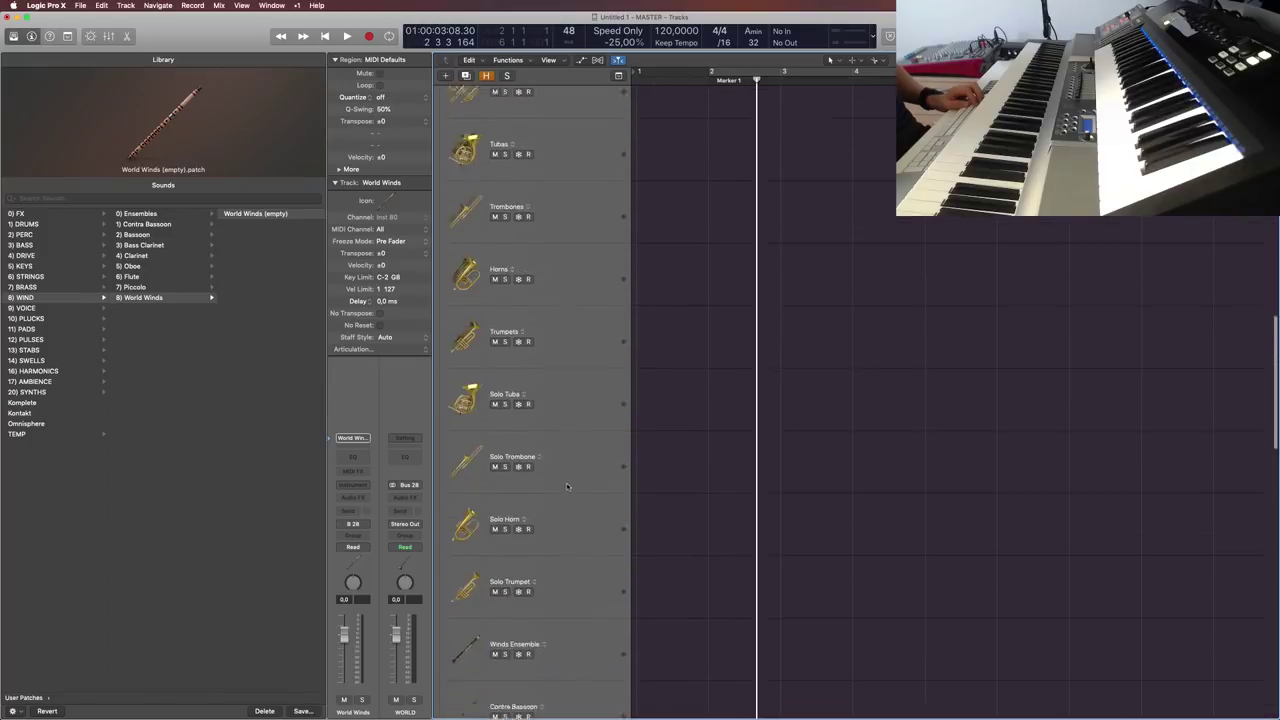
scroll(575, 482, "down", 3)
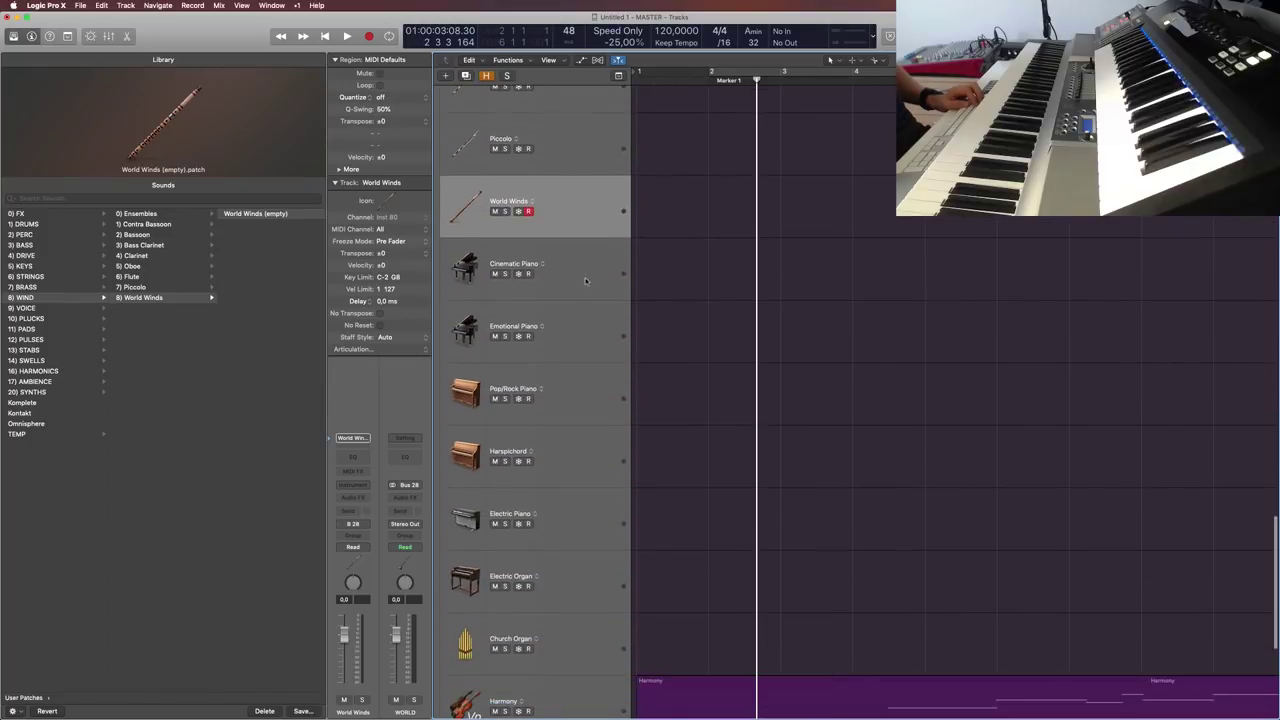
key("Down")
left_click(301, 711)
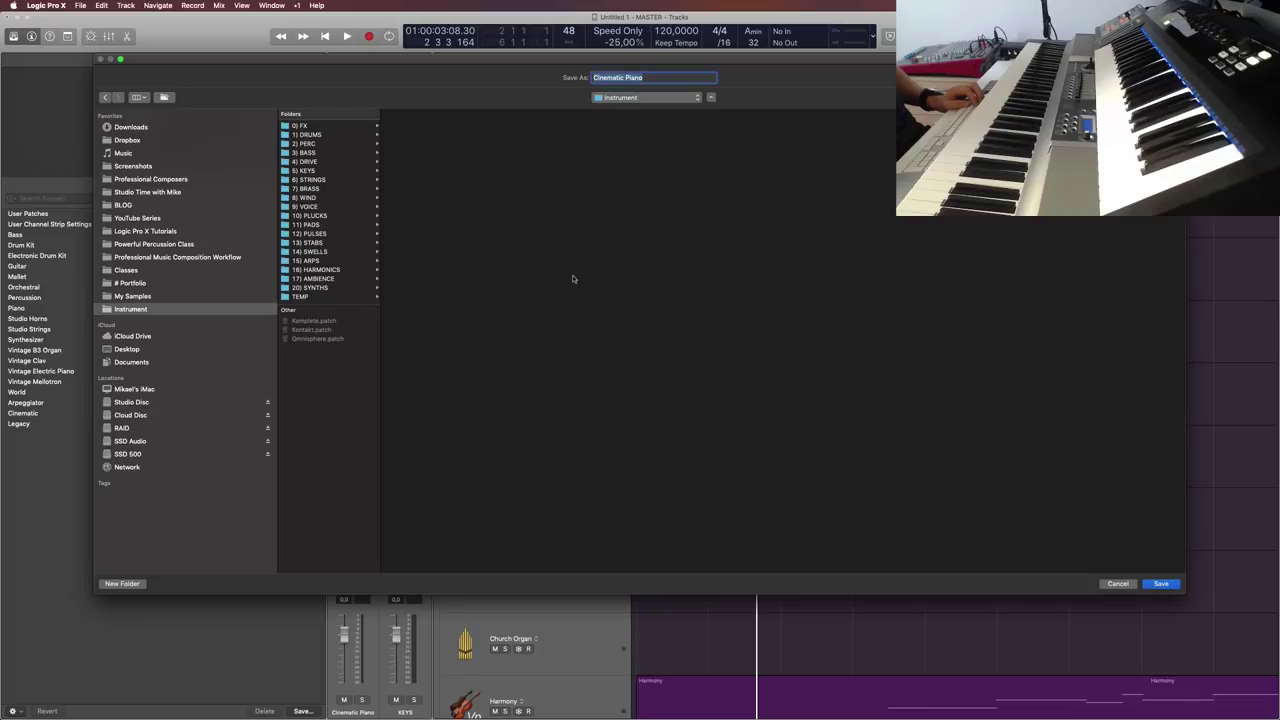
left_click(304, 171)
left_click_drag(481, 298, 588, 293)
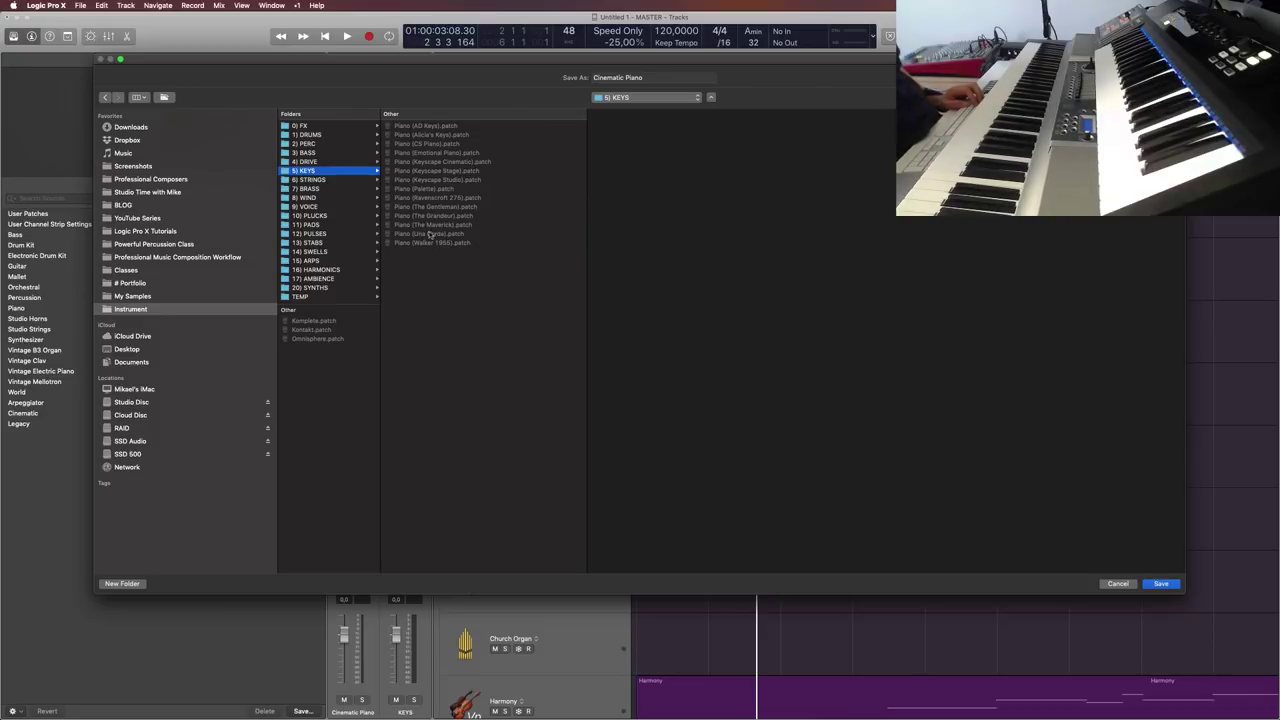
left_click(660, 77)
type("(empty)")
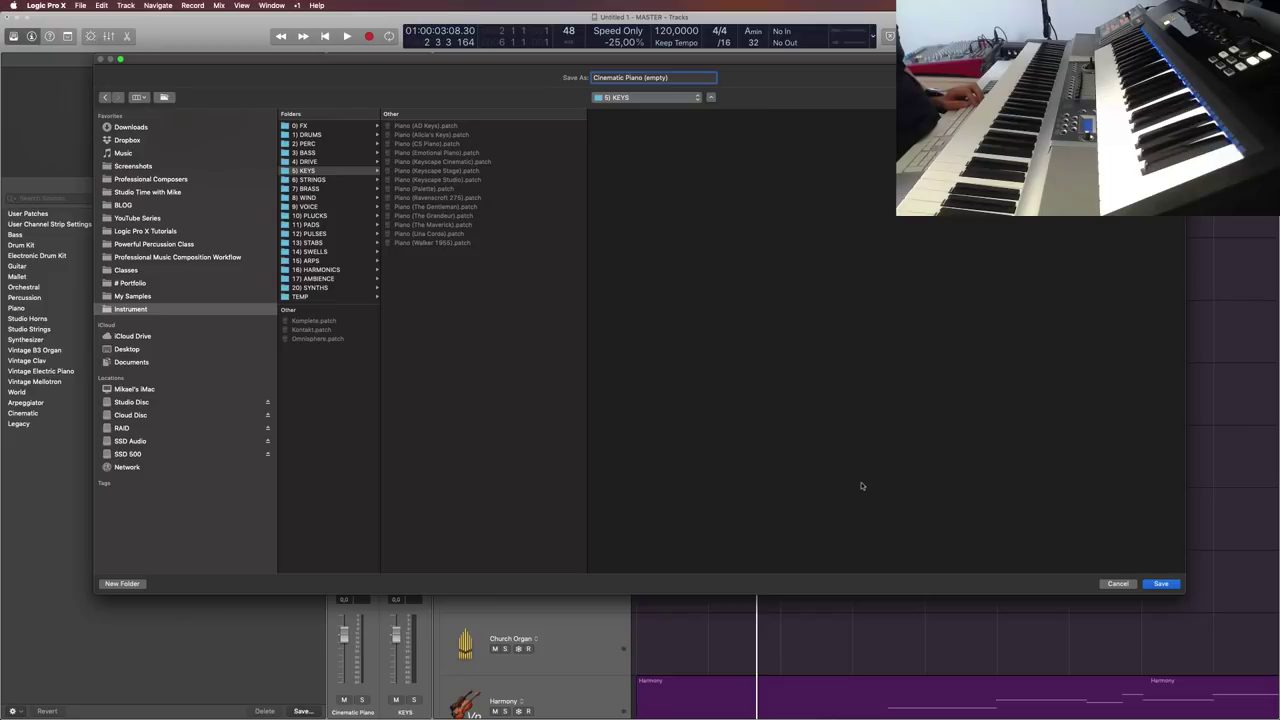
left_click(1118, 584)
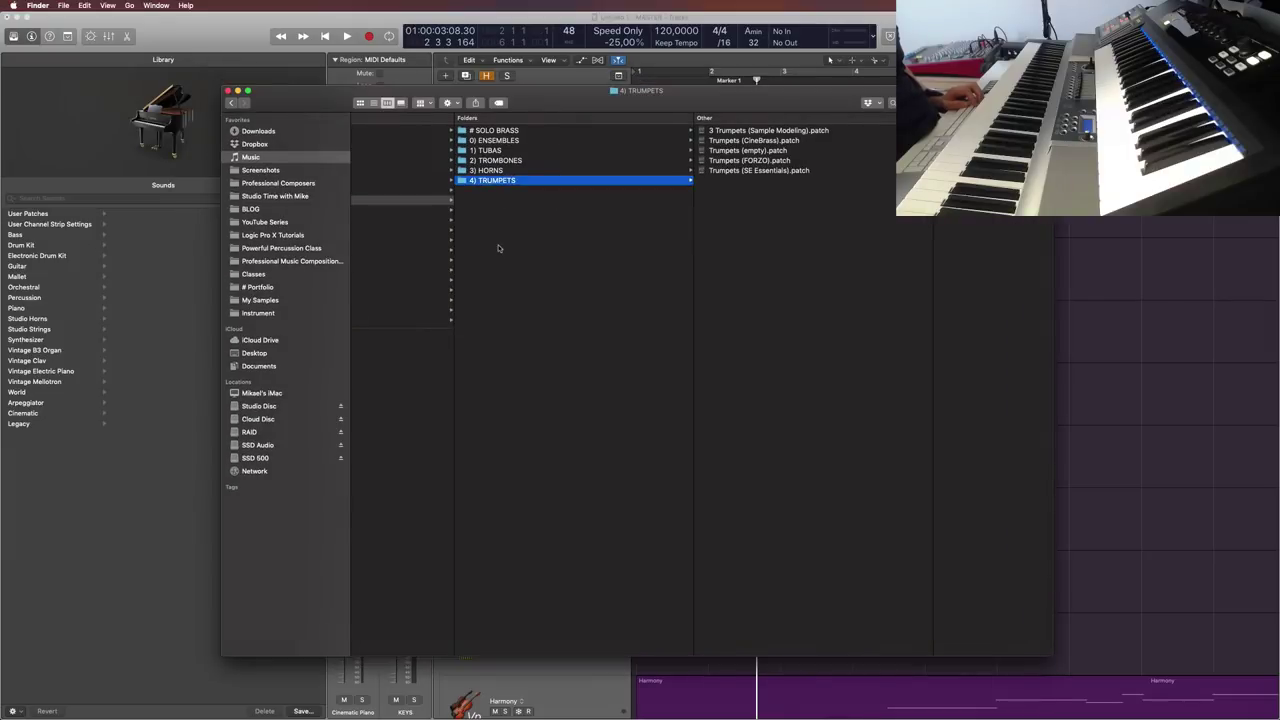
Step: Create a PIANOS folder inside the Instrument folder's 5) KEYS and move all the piano patches into it
key("Left")
key("Left")
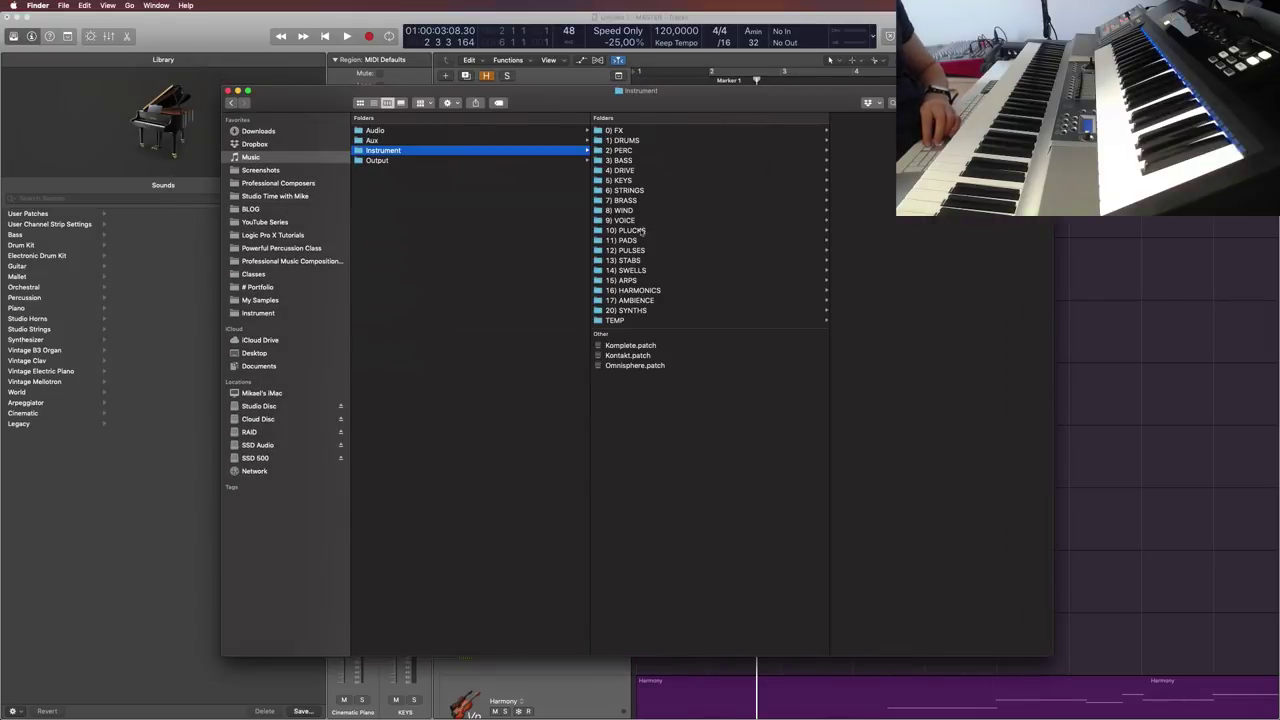
left_click(630, 180)
right_click(859, 362)
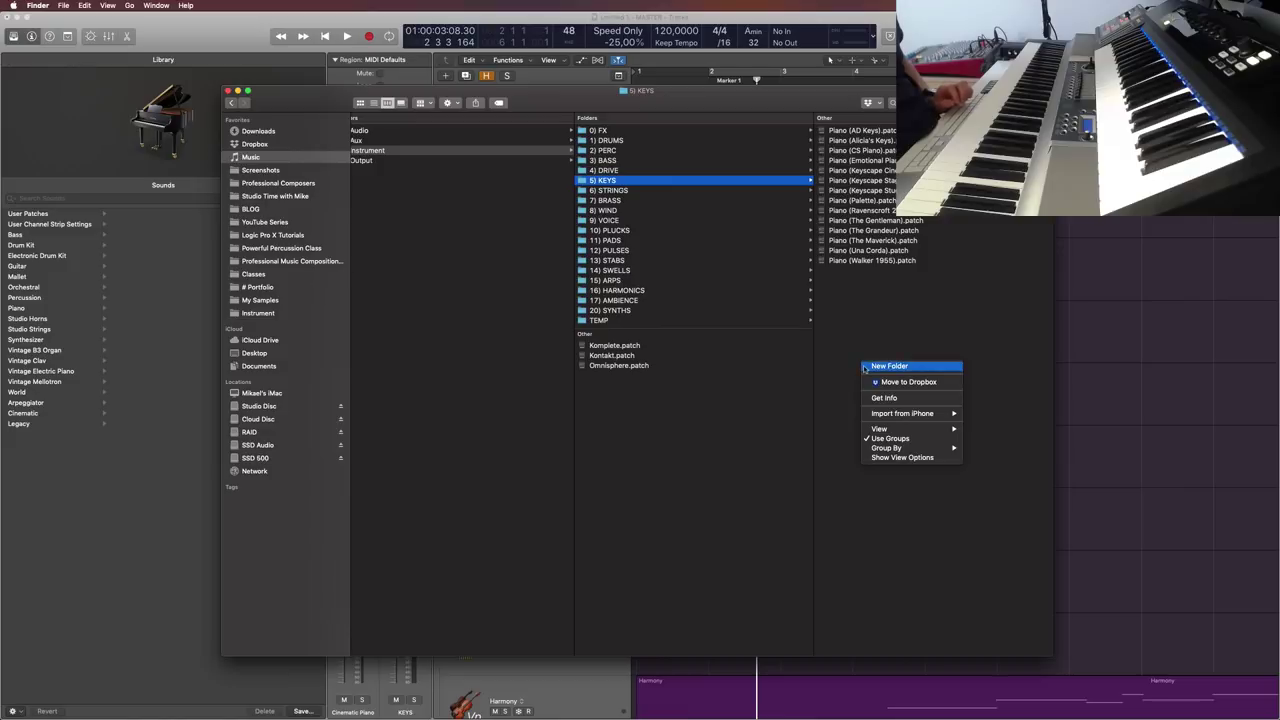
left_click(868, 367)
type("Pi")
key("Return")
left_click_drag(700, 300, 628, 150)
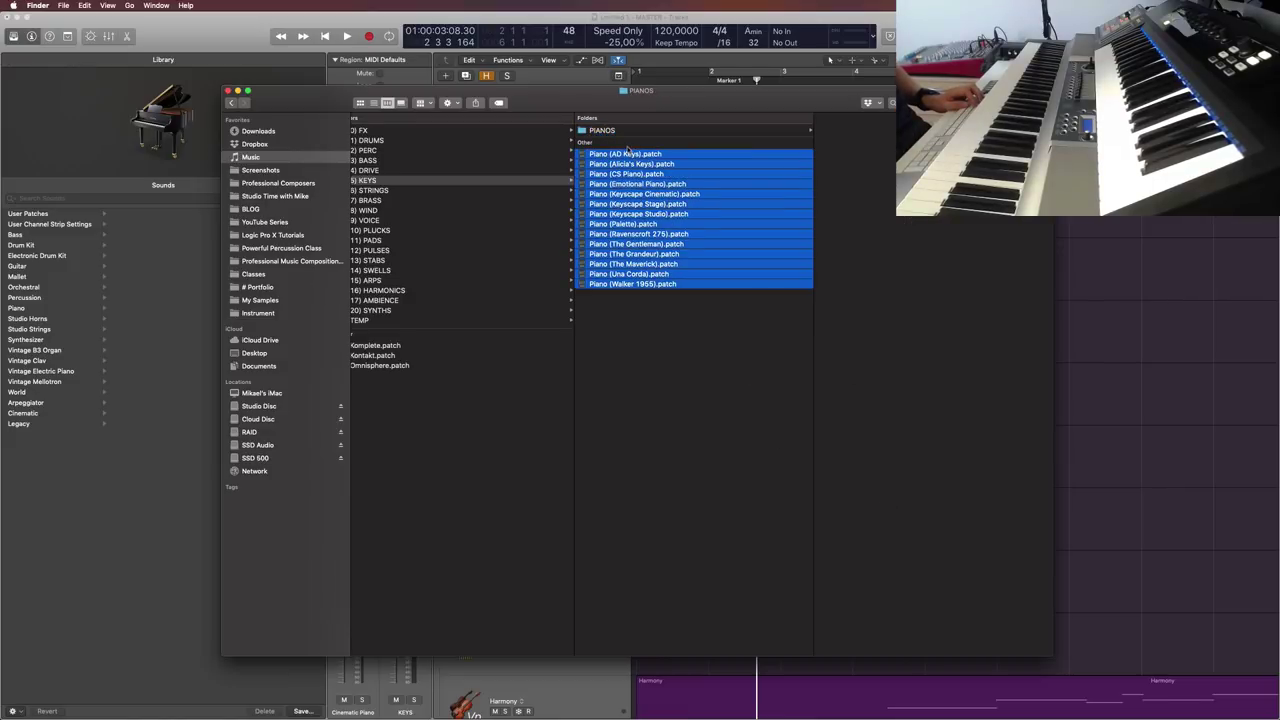
left_click_drag(622, 237, 603, 131)
Step: Create a second subfolder named ELECTRIC KEYS inside the 5) KEYS folder
right_click(609, 174)
left_click(624, 175)
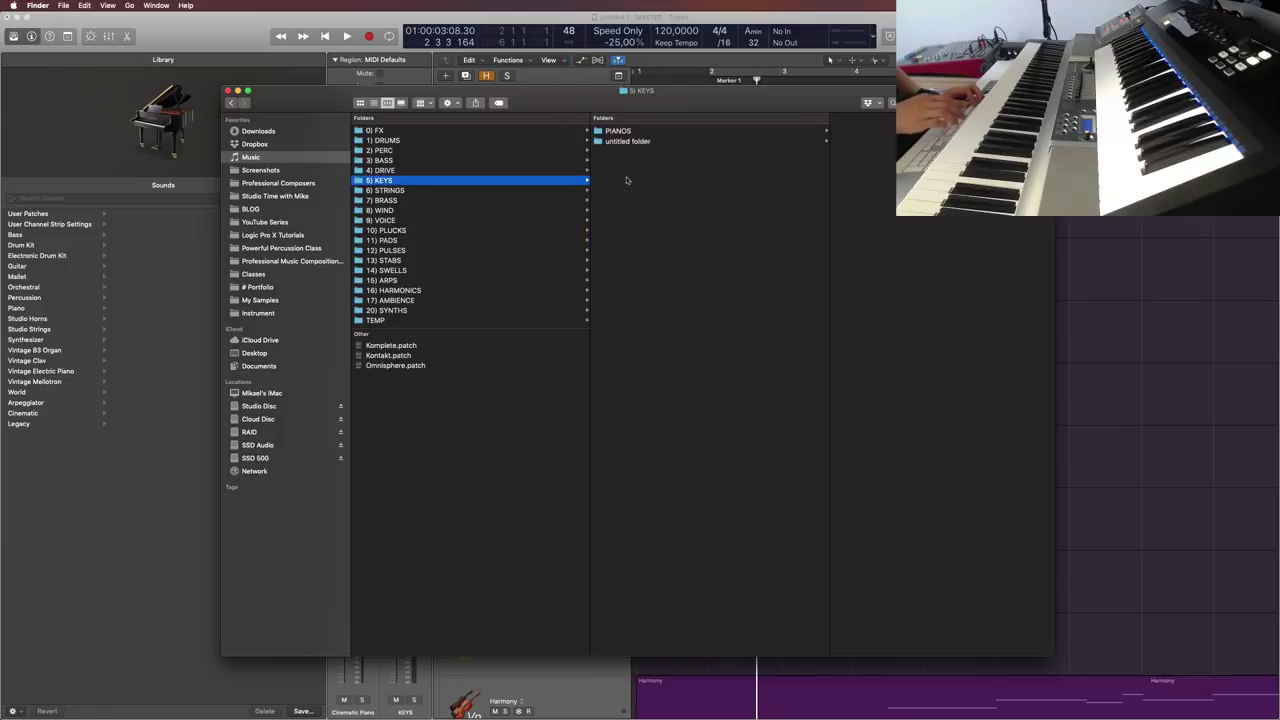
type("ELECTRIC KEYS")
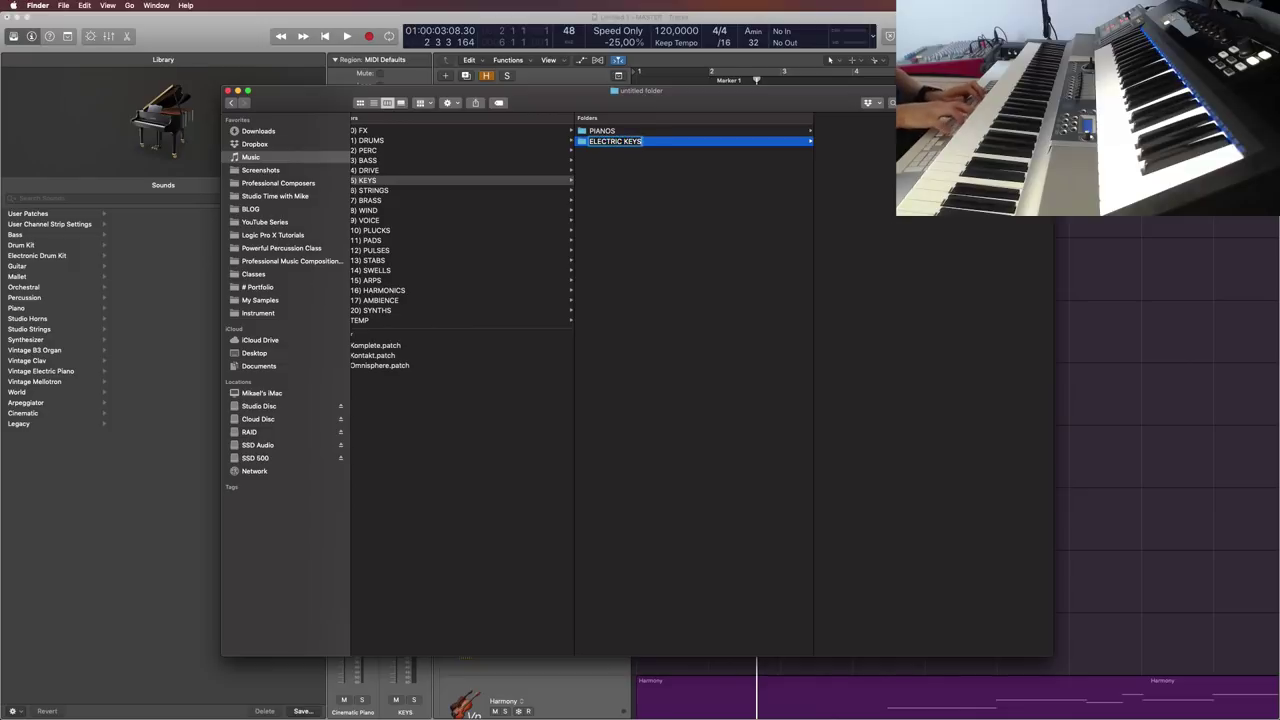
key("Return")
Step: Number the two subfolders by renaming them 1) PIANOS and 2) ELECTRIC KEYS
right_click(624, 173)
left_click(617, 142)
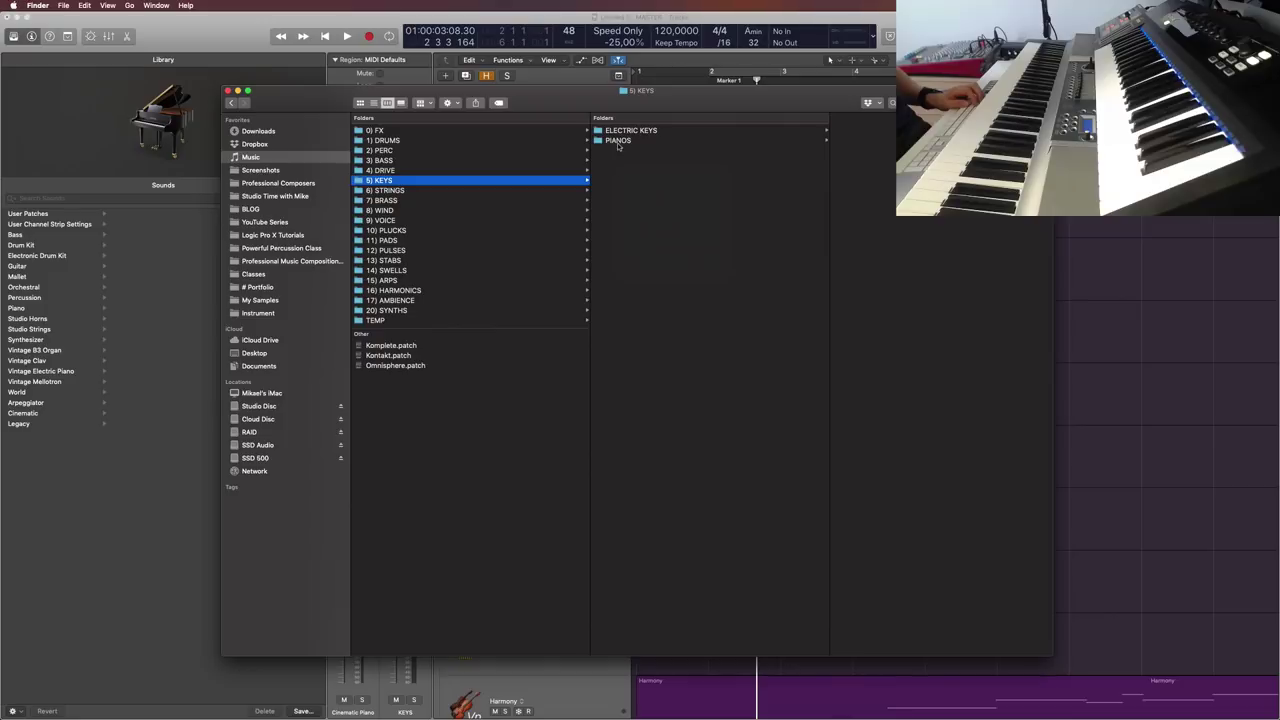
left_click(617, 142)
key("Left")
type("1)")
key("Return")
key("Down")
key("Return")
key("Left")
type("2)")
key("Return")
Step: Create a third subfolder named 3) Ch inside the 5) KEYS folder
key("Left")
right_click(638, 187)
left_click(708, 125)
key("super+w")
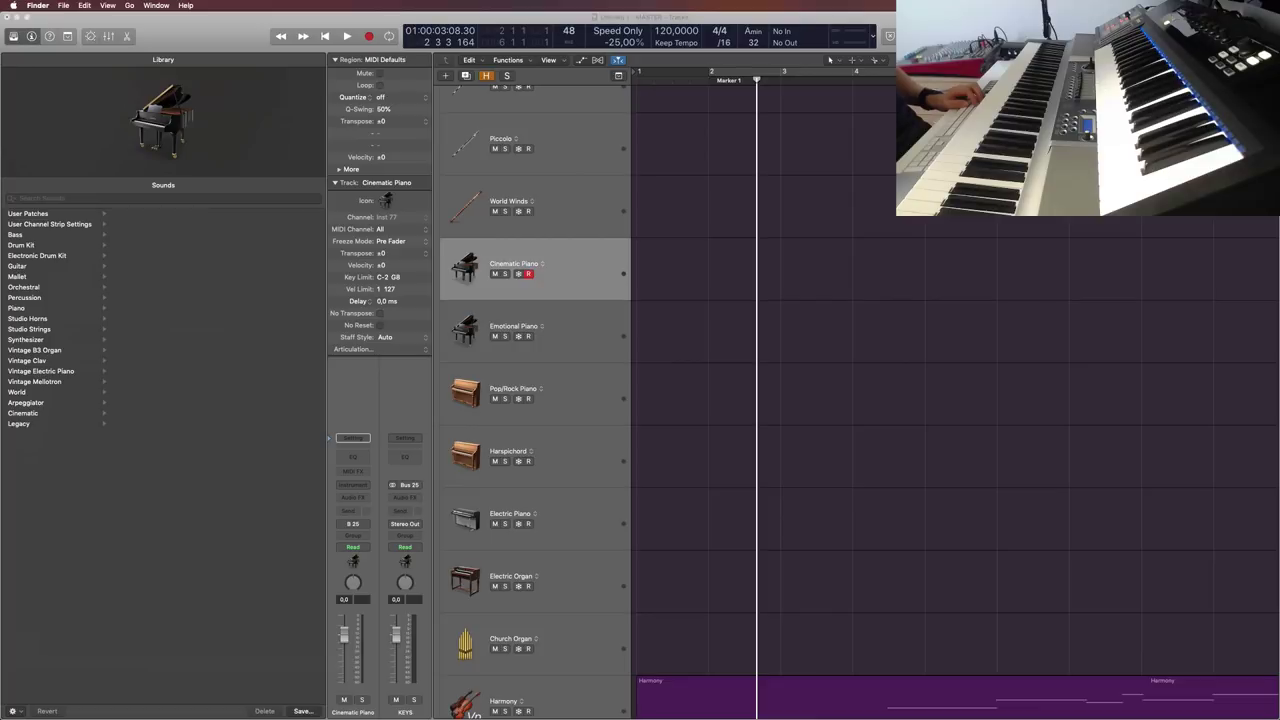
key("ctrl+Left")
right_click(591, 185)
left_click(612, 188)
type("3) C")
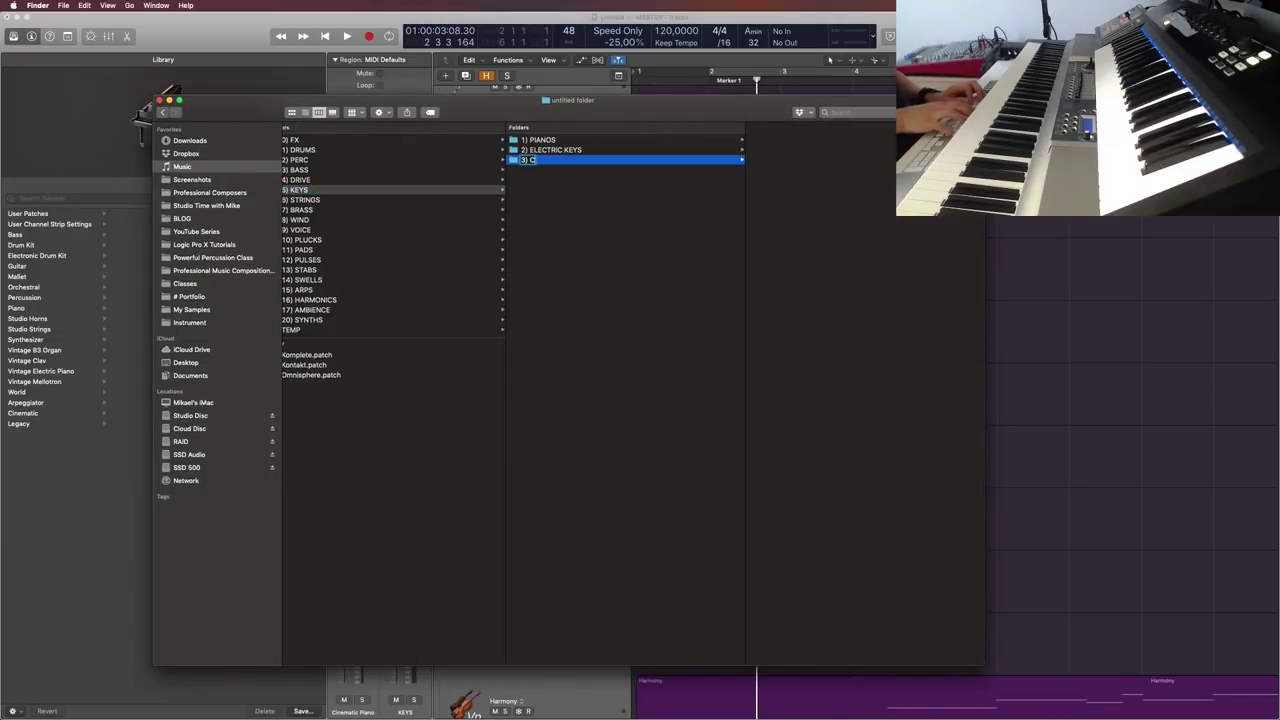
type("hurch")
key("Return")
Step: Check the keyboard track names in Logic Pro X, then rename the third subfolder as 3) CHURCH ORGANS
key("ctrl+Right")
scroll(512, 472, "down", 3)
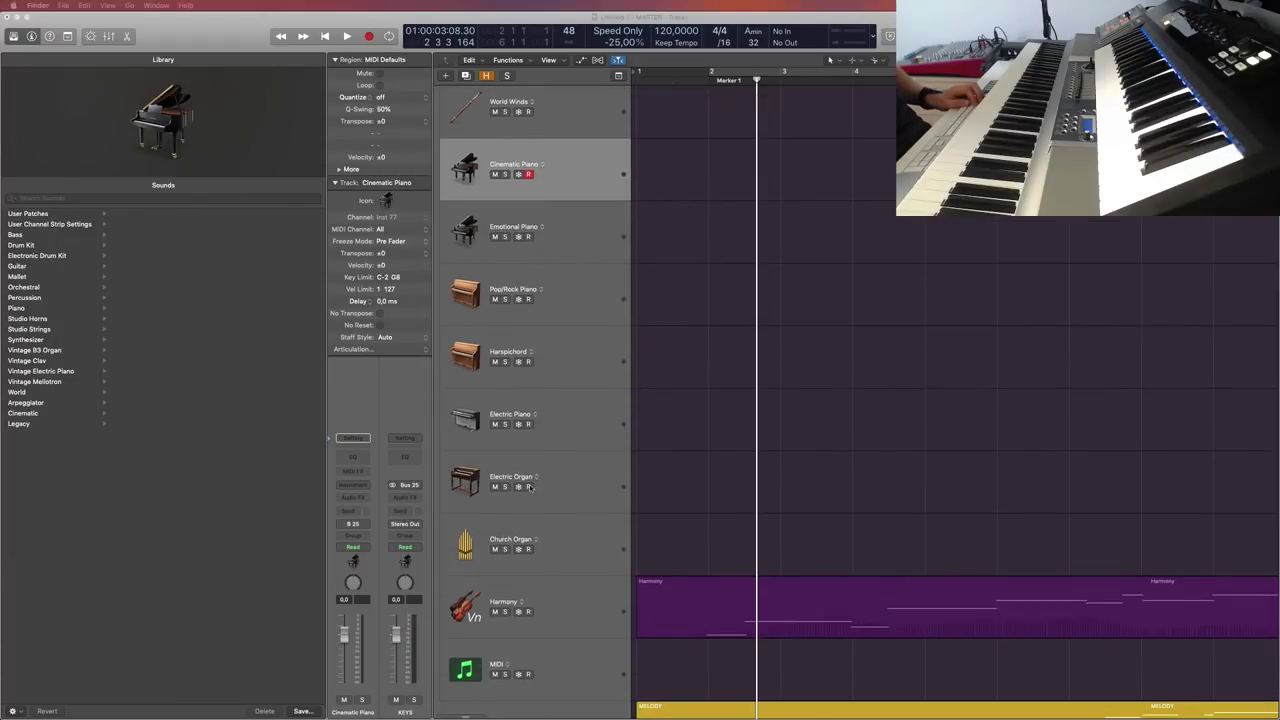
left_click_drag(705, 54, 741, 97)
left_click(668, 171)
left_click(625, 142)
key("Return")
key("Right")
key("BackSpace")
key("BackSpace")
type("CHUR")
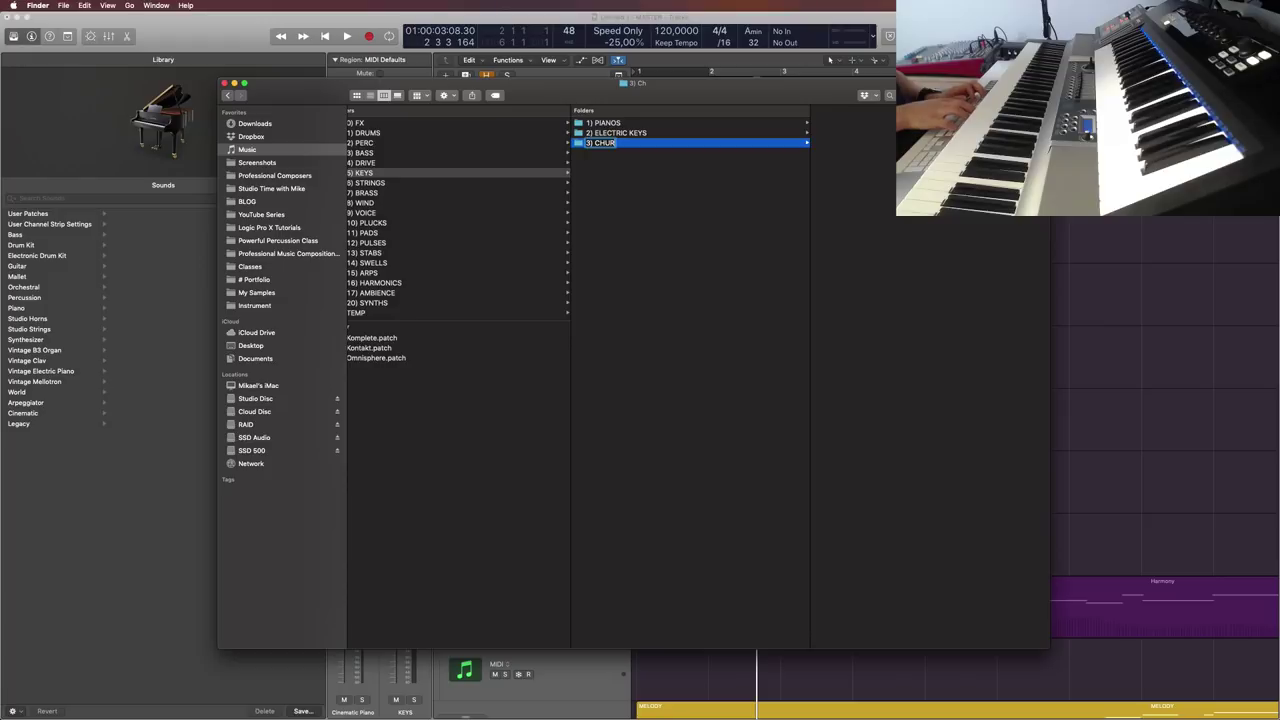
type("CH")
key("BackSpace")
type("CH ORGANS")
key("Return")
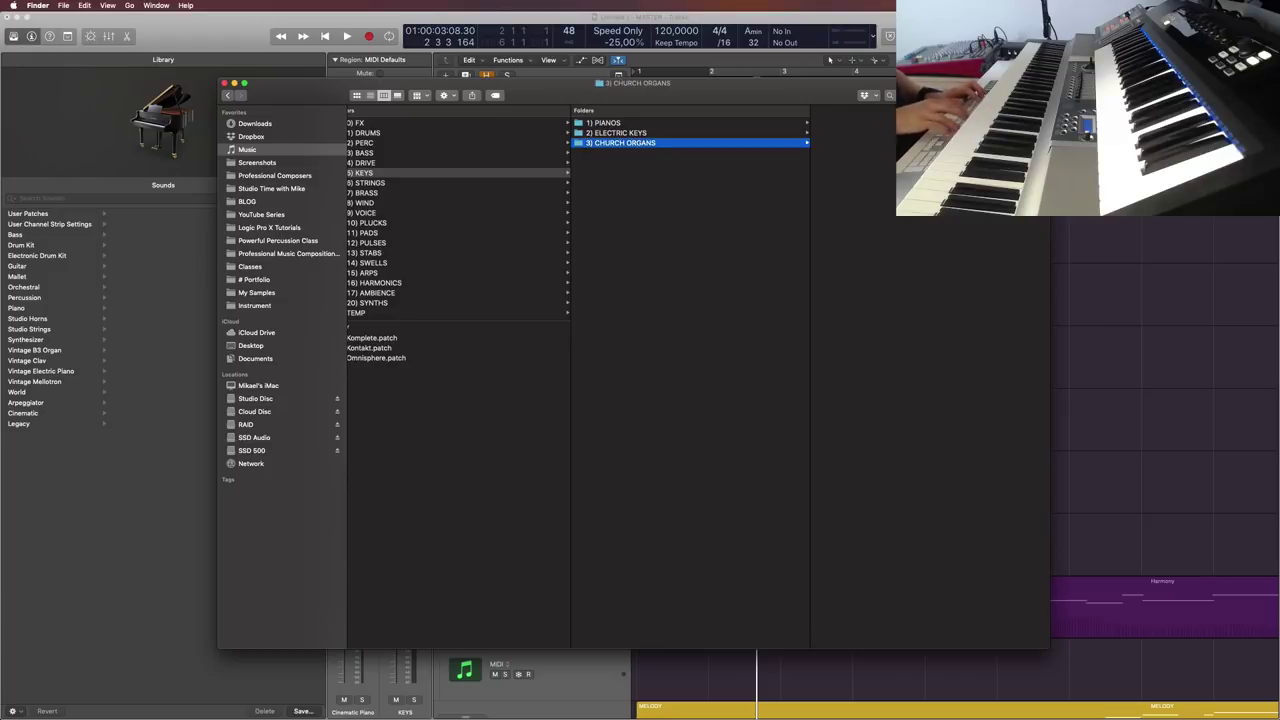
Step: Close the Finder window and return to the Cinematic Piano track in Logic Pro X
left_click_drag(688, 102, 742, 96)
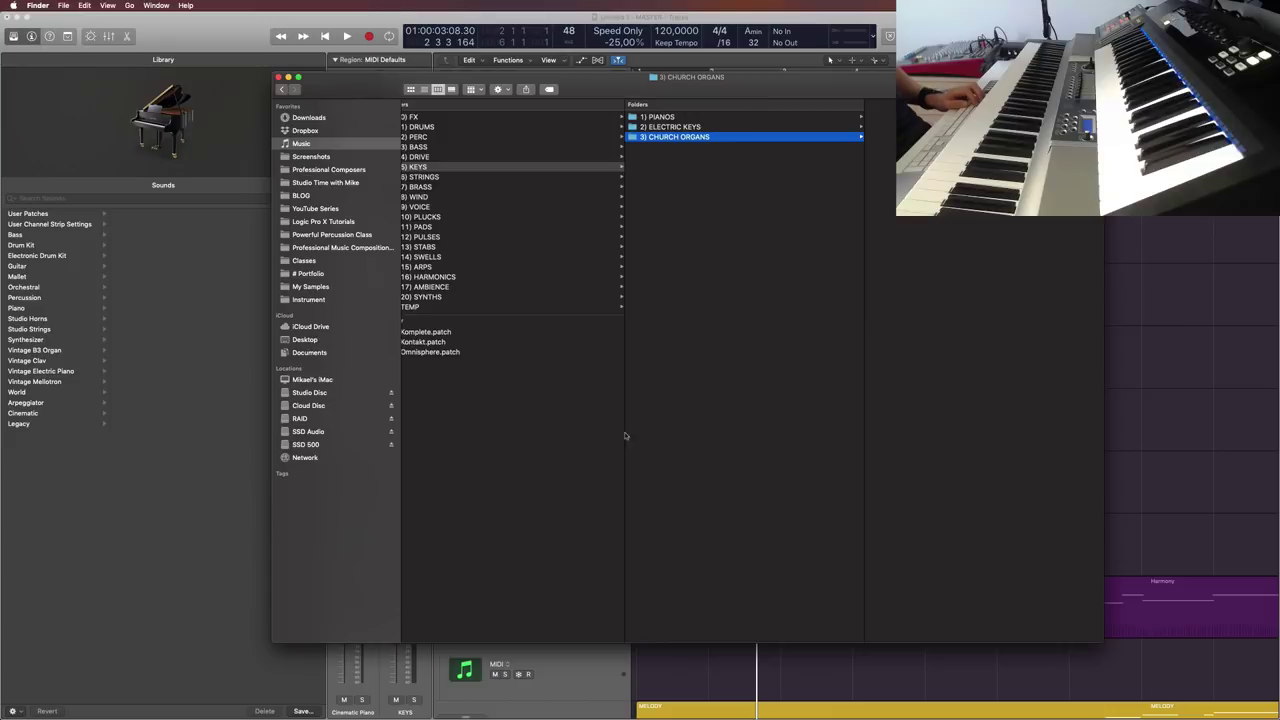
left_click_drag(624, 425, 731, 430)
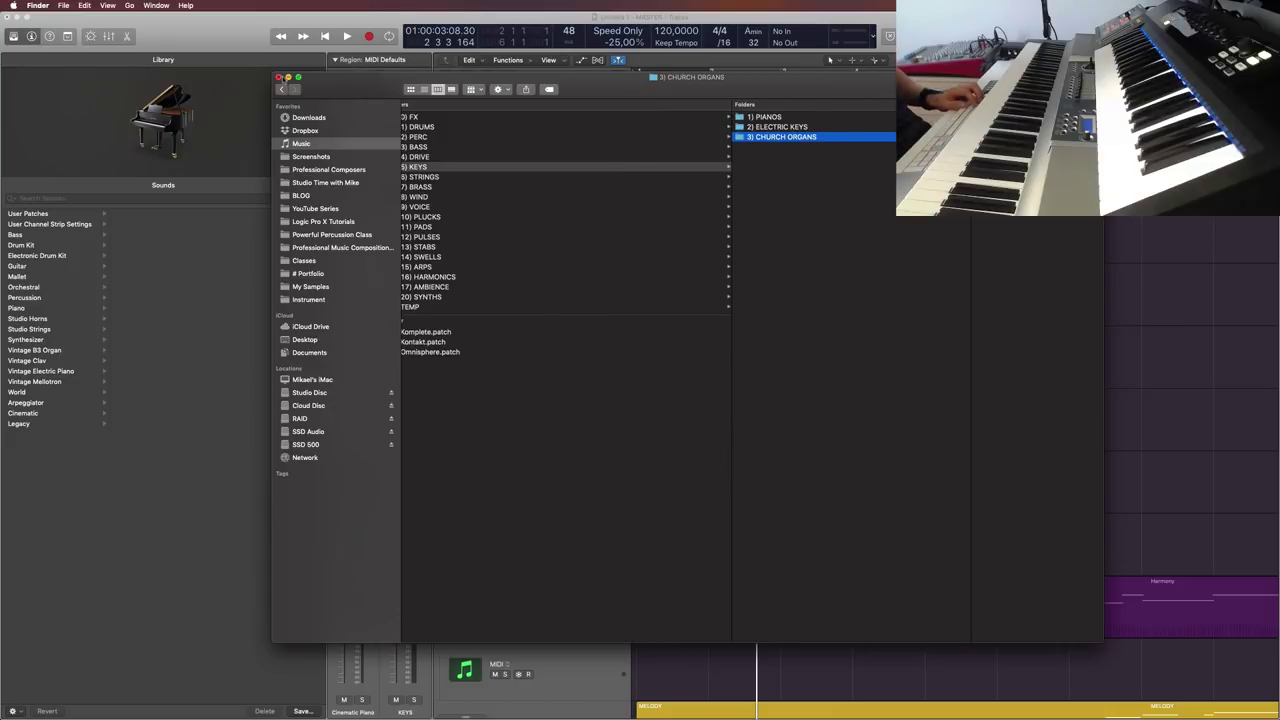
left_click(280, 77)
left_click(580, 175)
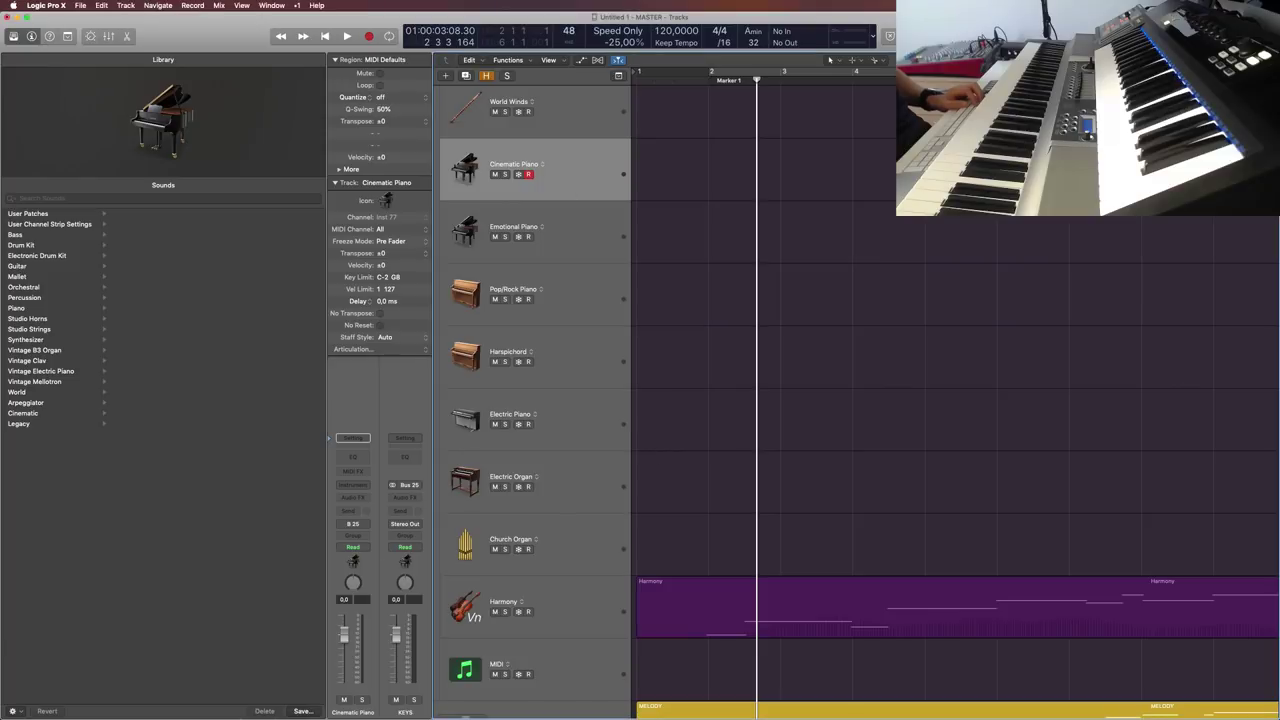
Step: Save the Cinematic Piano track's patch as Cinematic Piano (empty) in the 1) PIANOS folder of 5) KEYS
left_click(300, 711)
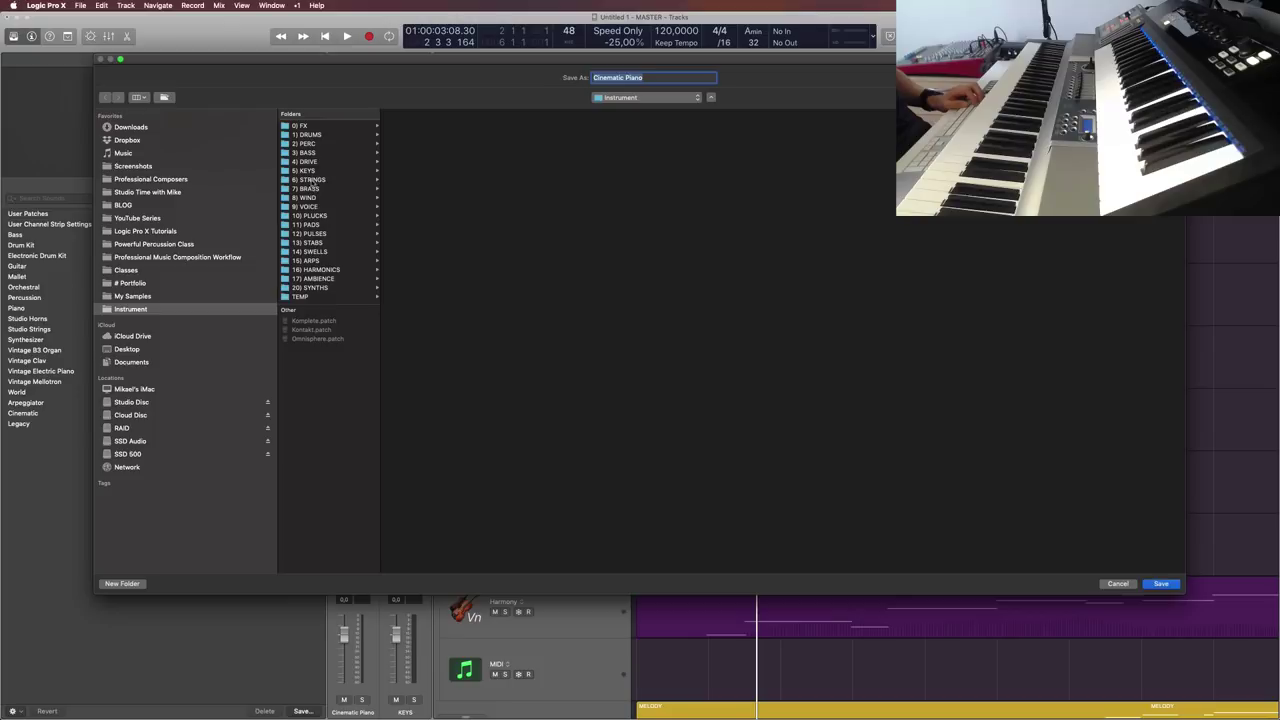
left_click(305, 170)
left_click(412, 125)
left_click(658, 76)
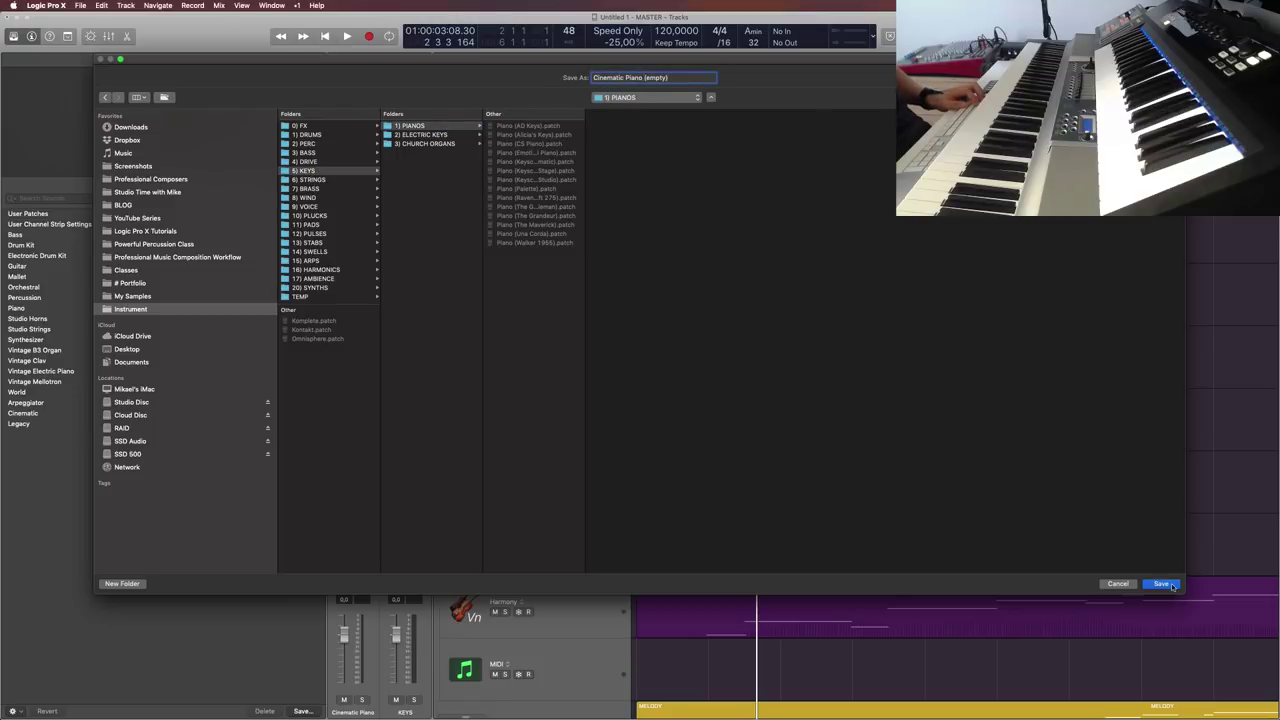
key("Return")
Step: Save the Emotional Piano track's patch as Emotional Piano (empty) in the 1) PIANOS folder of 5) KEYS
key("Down")
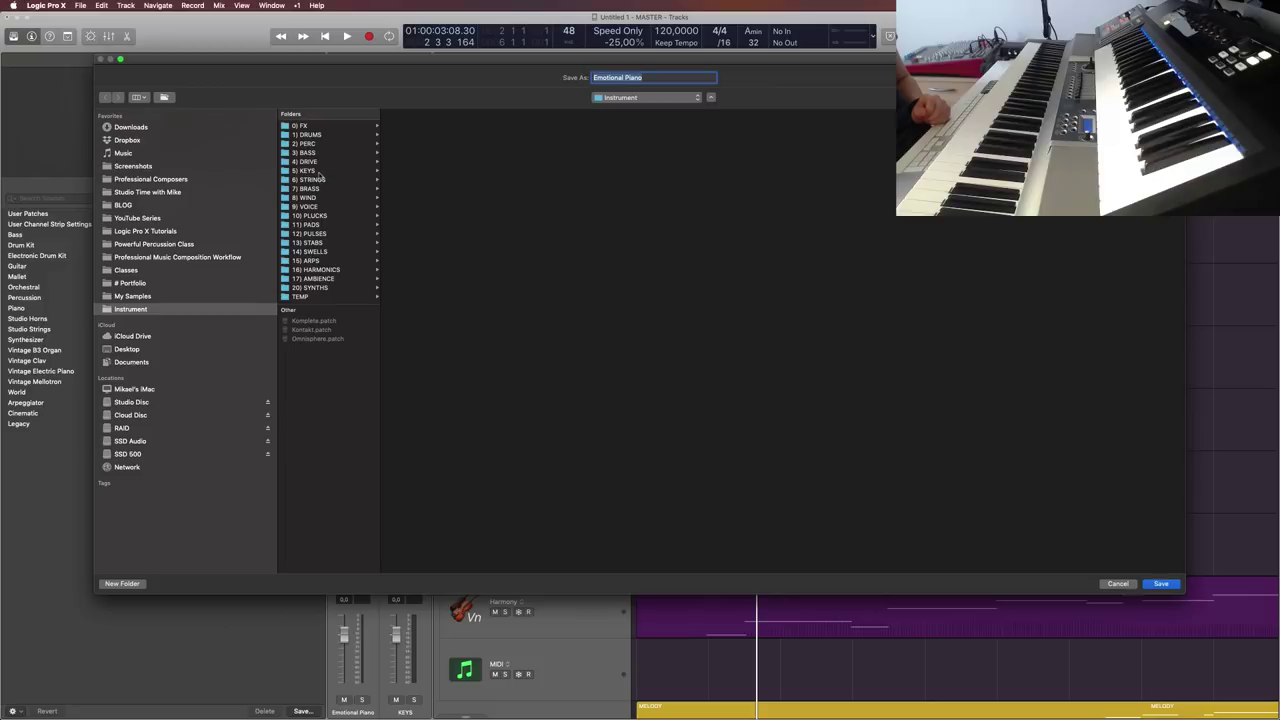
left_click(318, 171)
left_click(410, 126)
left_click(678, 78)
left_click(678, 78)
type("(empty)")
left_click(1174, 589)
Step: Save the Pop/Rock Piano track's patch as Pop/Rock Piano (empty) in the 1) PIANOS folder of 5) KEYS
key("Down")
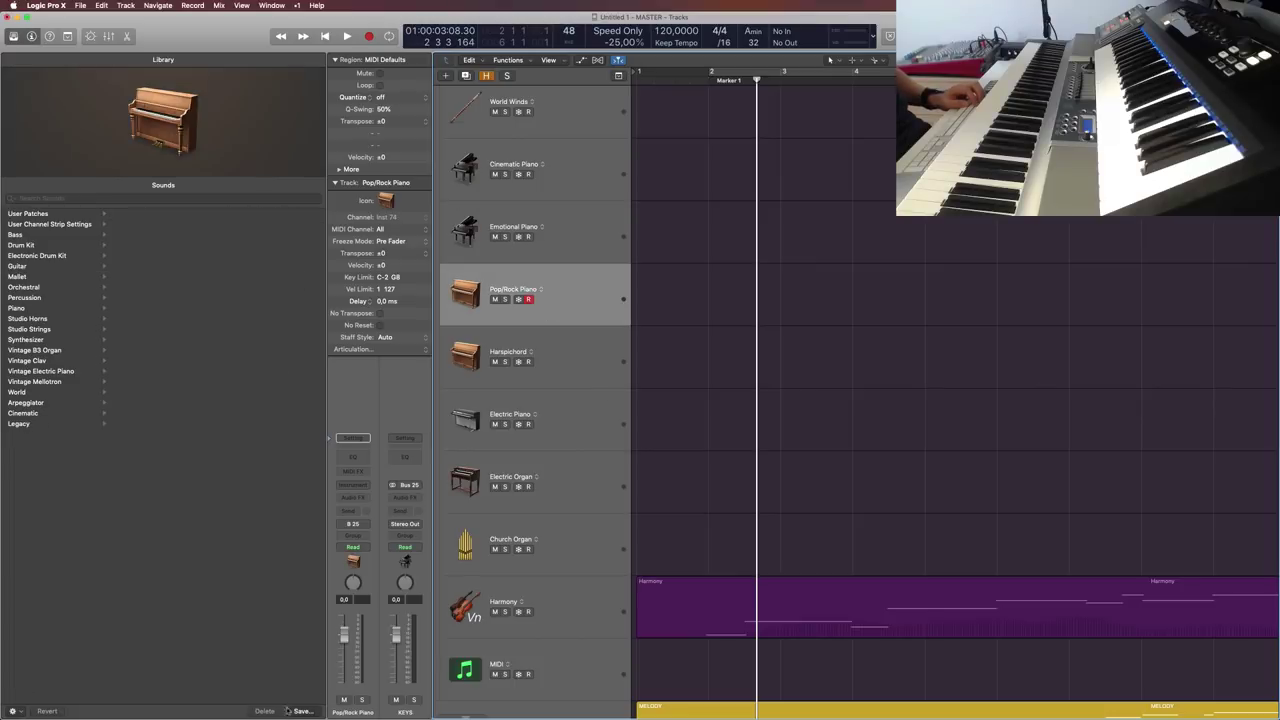
left_click(303, 711)
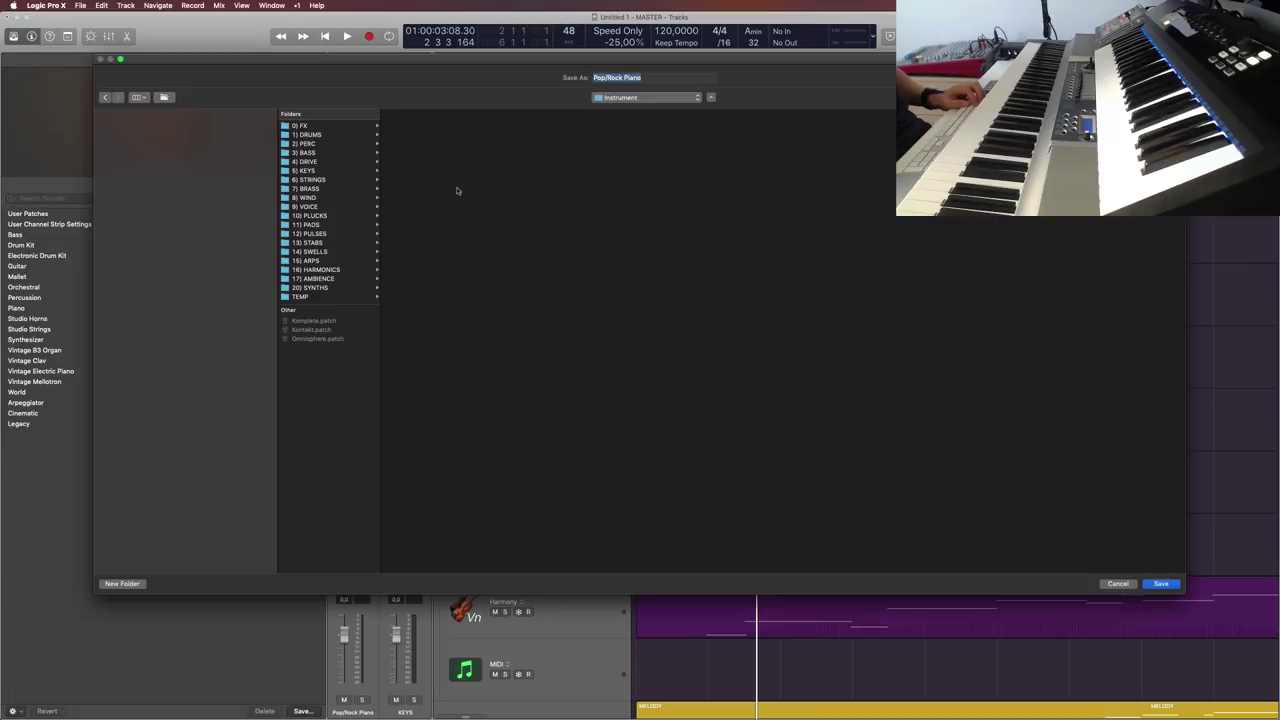
left_click(316, 171)
left_click(434, 127)
left_click(700, 77)
type("(empty)")
left_click(1160, 583)
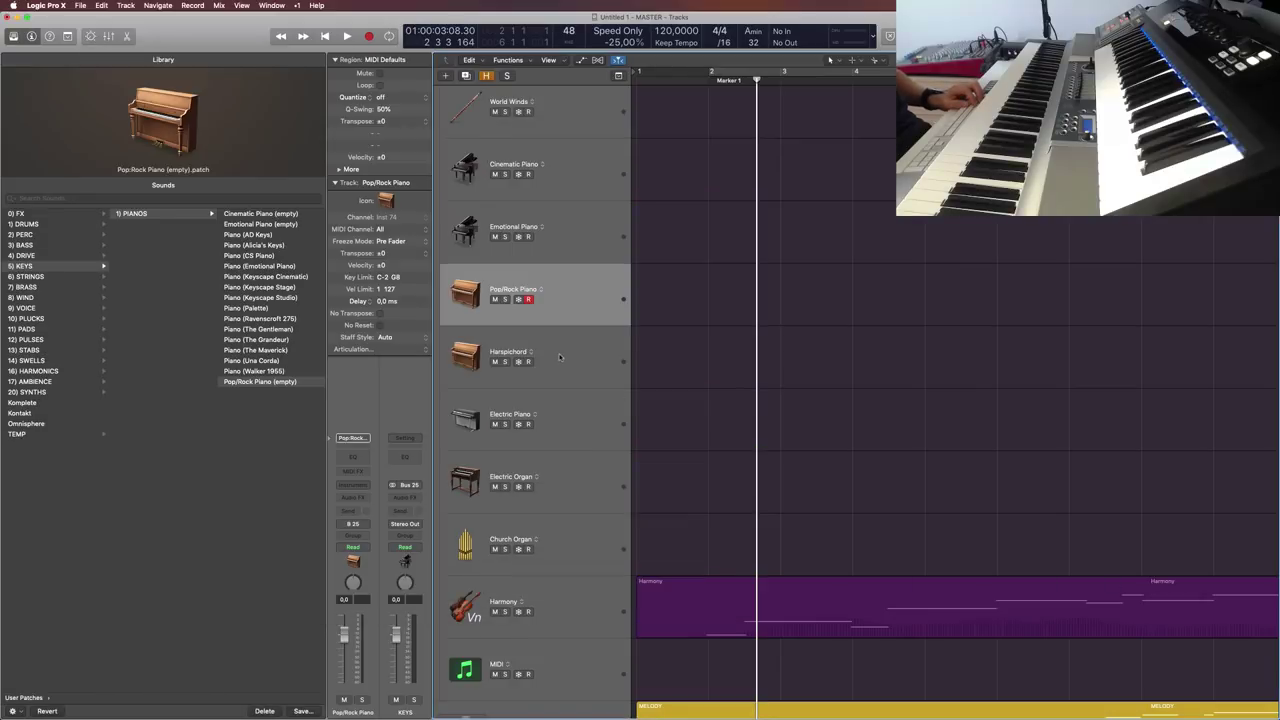
Step: Select the Harspichord track and look through the keyboard icons available for it
left_click(589, 358)
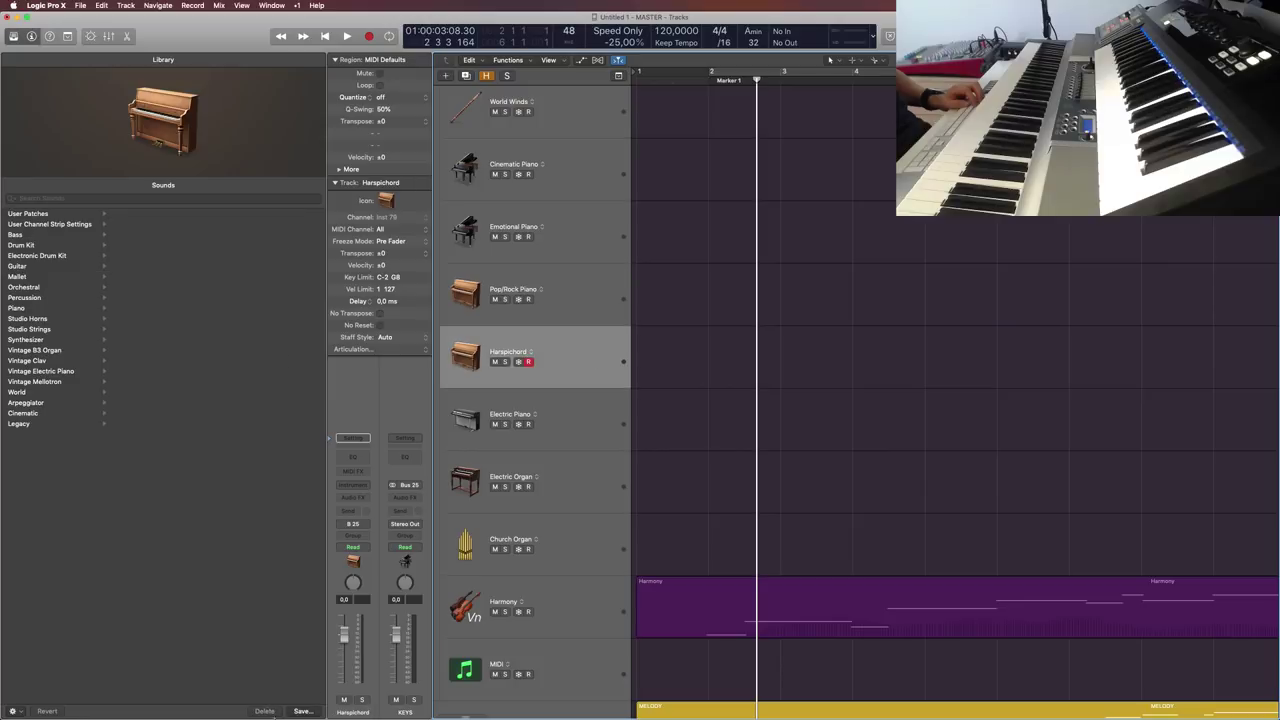
left_click(302, 711)
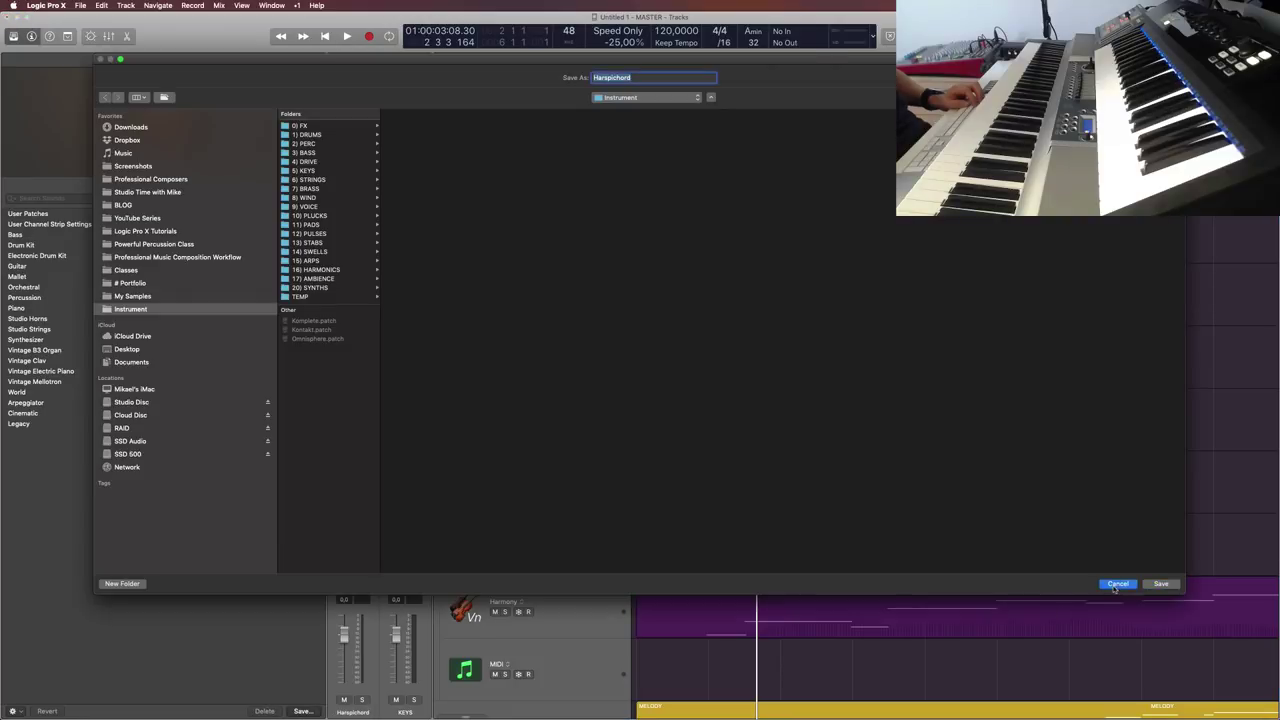
left_click(1117, 584)
left_click(470, 356)
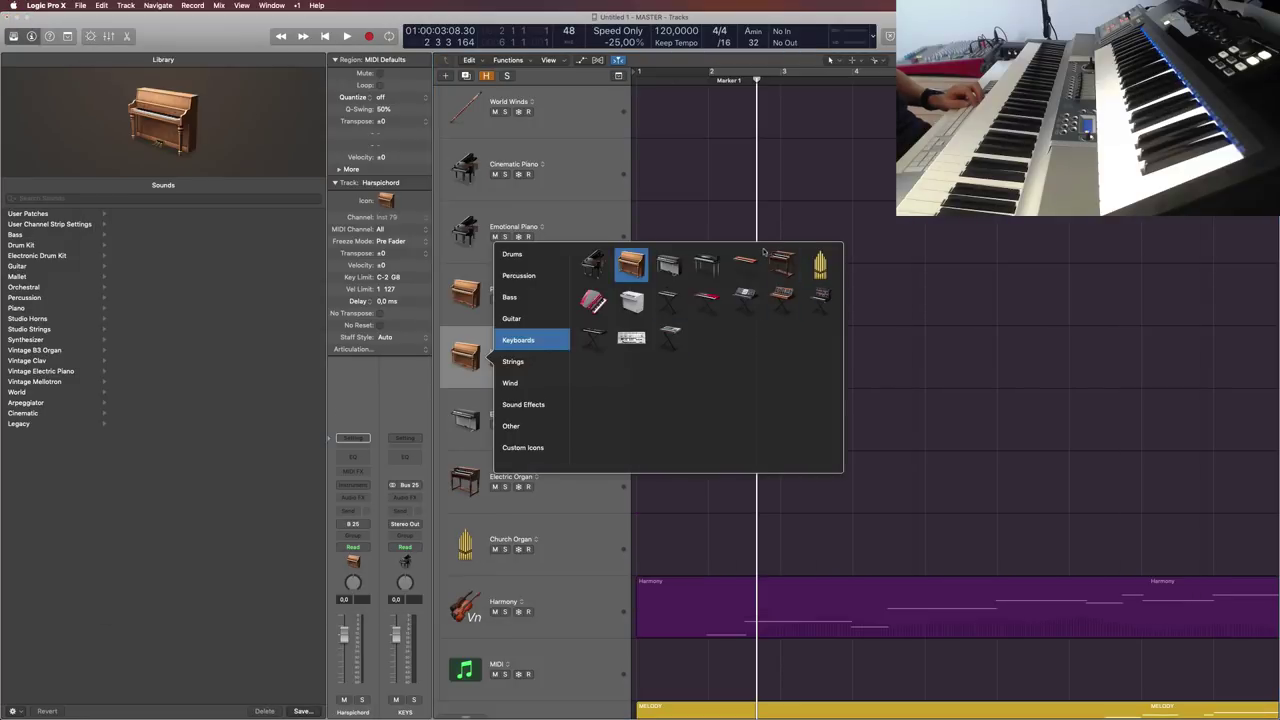
left_click(911, 437)
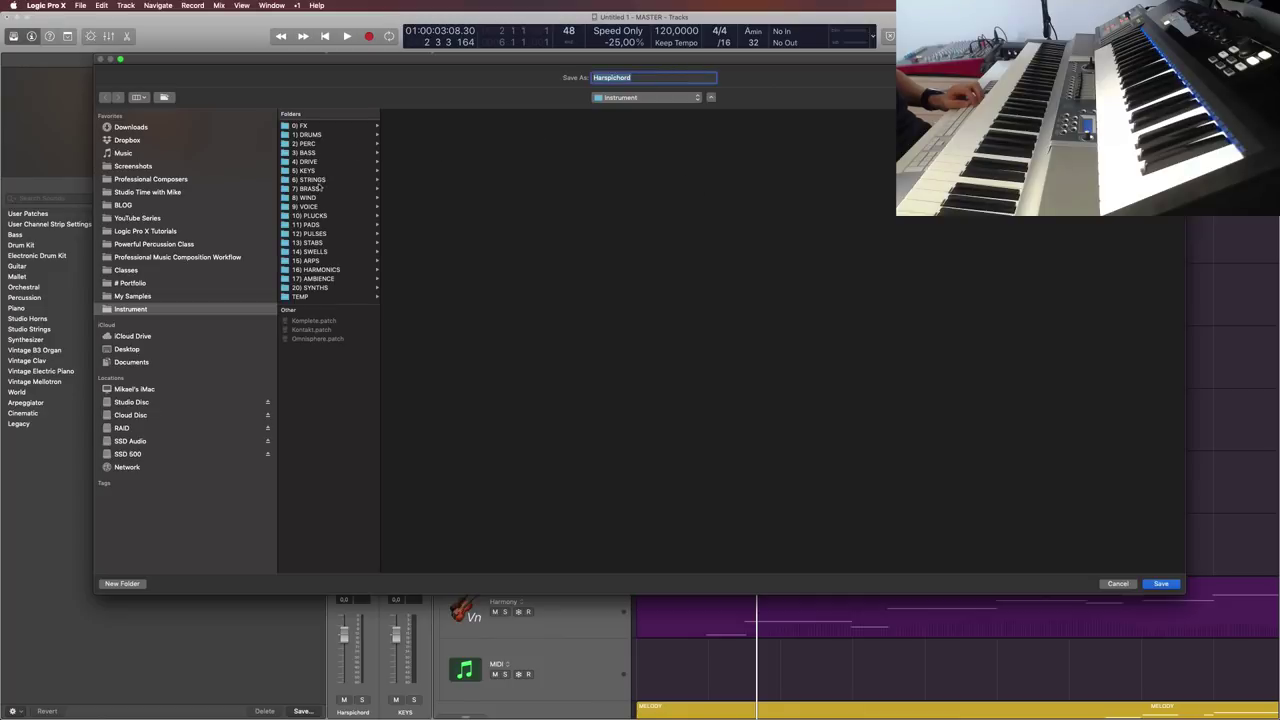
Step: Save the Harspichord track's patch as Harspichord (empty) in the 1) PIANOS folder of 5) KEYS
left_click(304, 170)
left_click(410, 125)
left_click(665, 78)
type("(empty)")
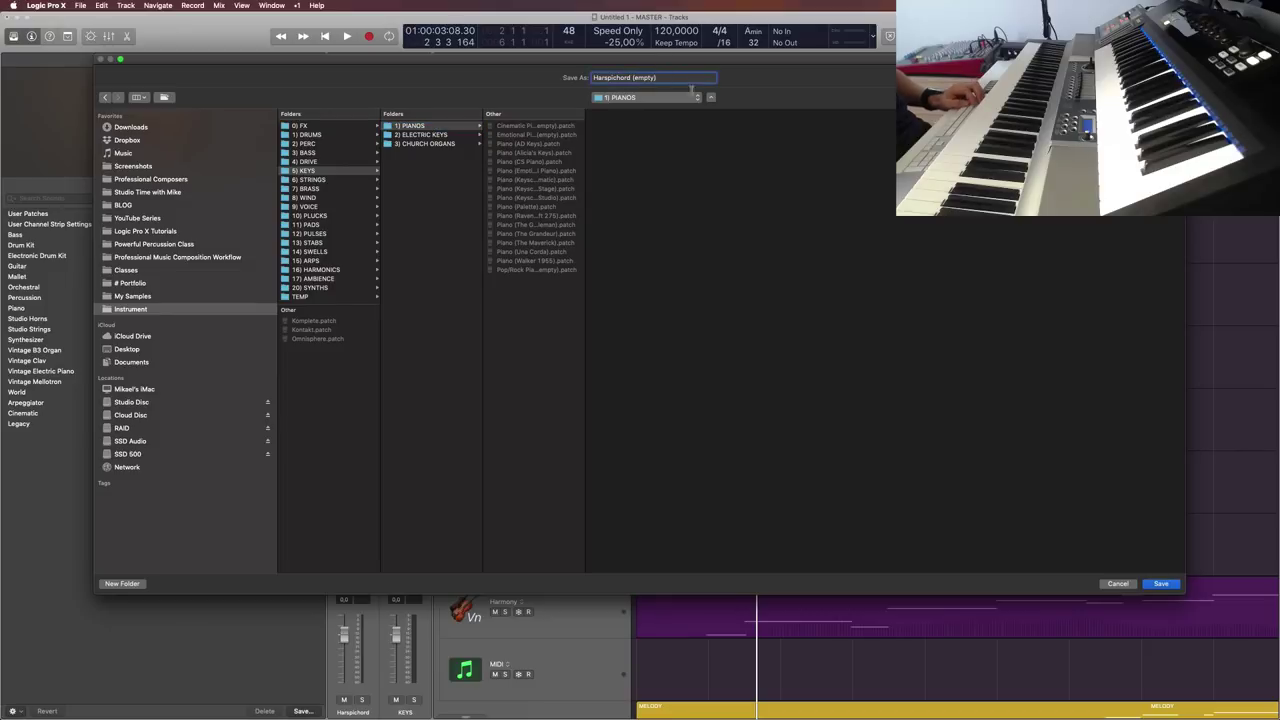
left_click(1158, 584)
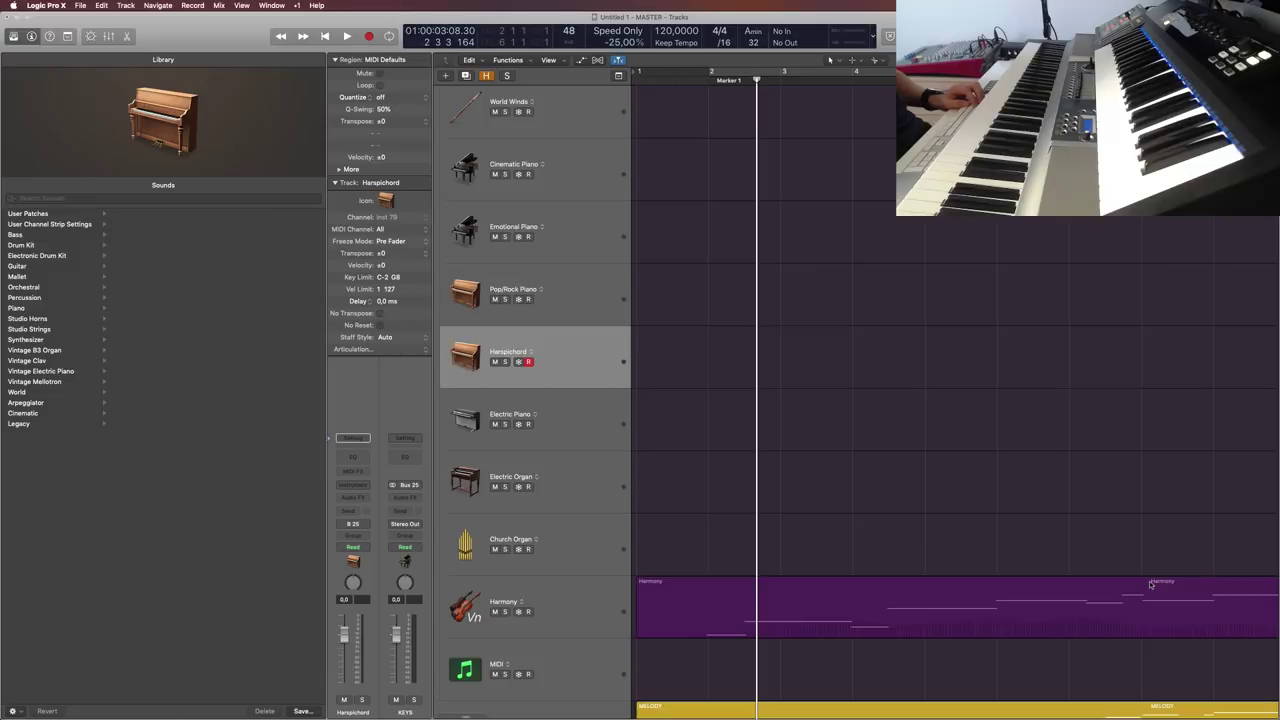
Step: Save the Electric Piano track's patch as Electric Piano (empty) in the 2) ELECTRIC KEYS folder of 5) KEYS
left_click(604, 415)
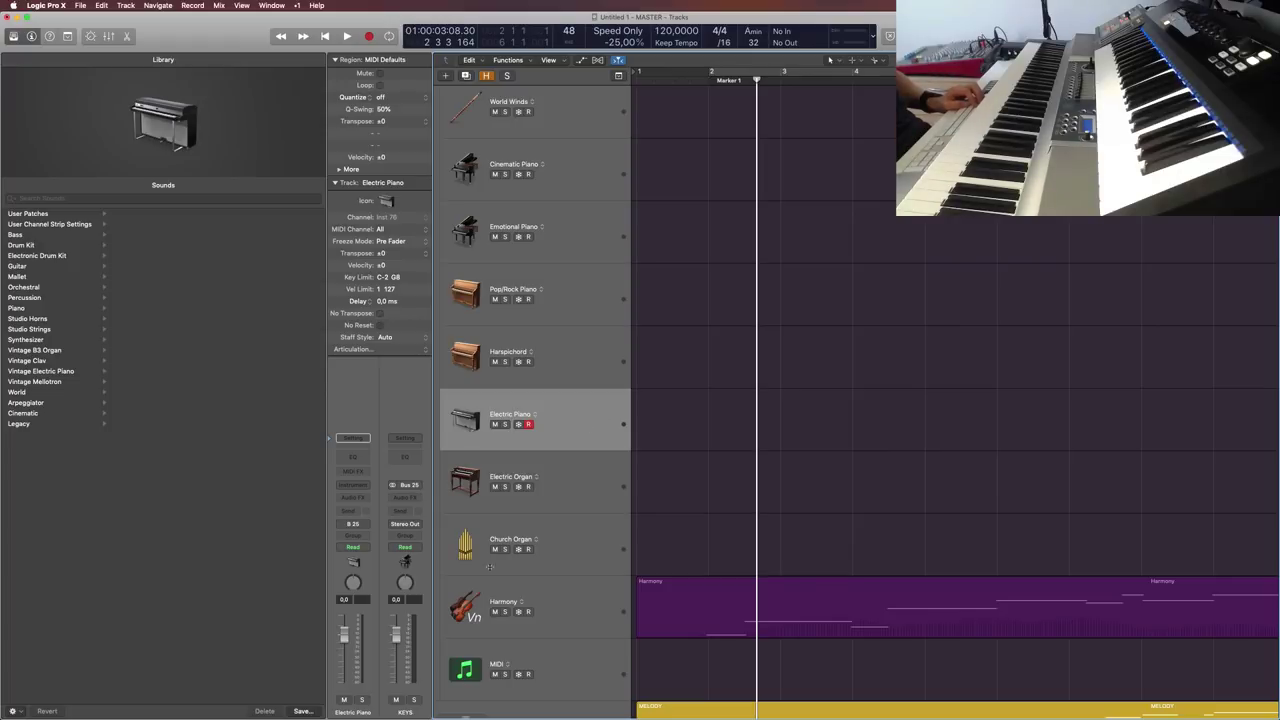
left_click(301, 711)
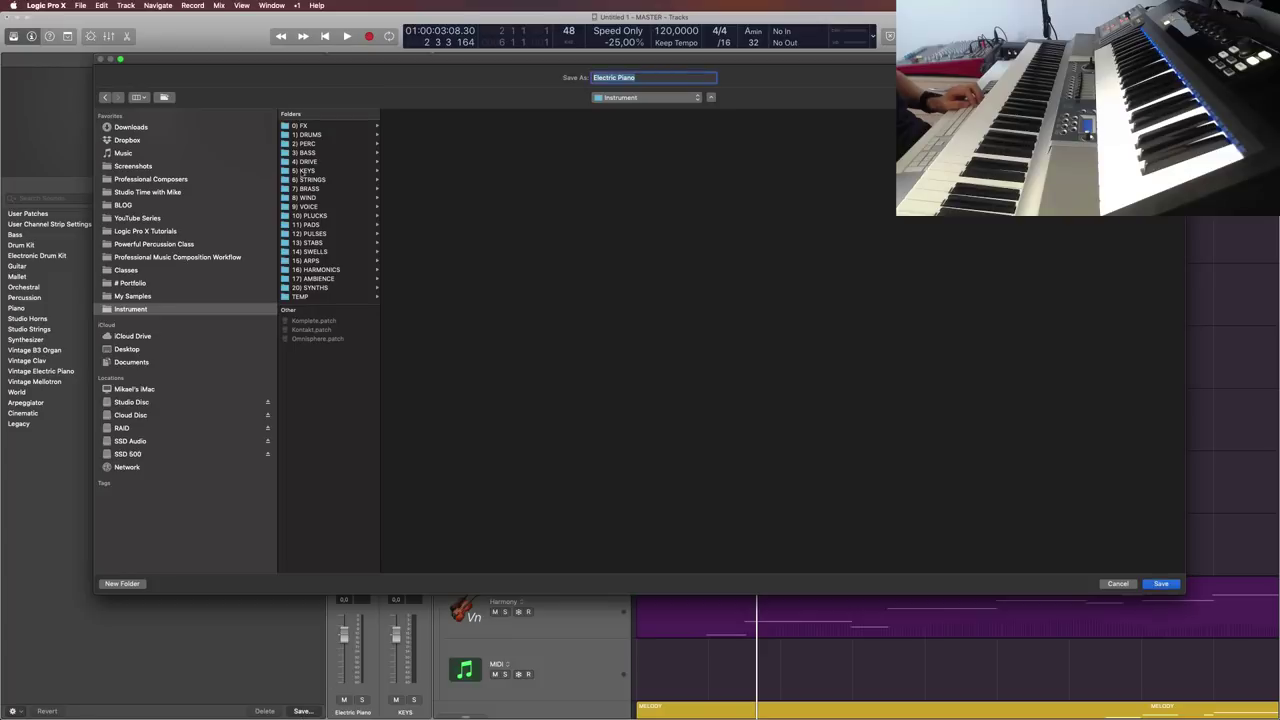
left_click(650, 78)
type("(empty)")
key("Return")
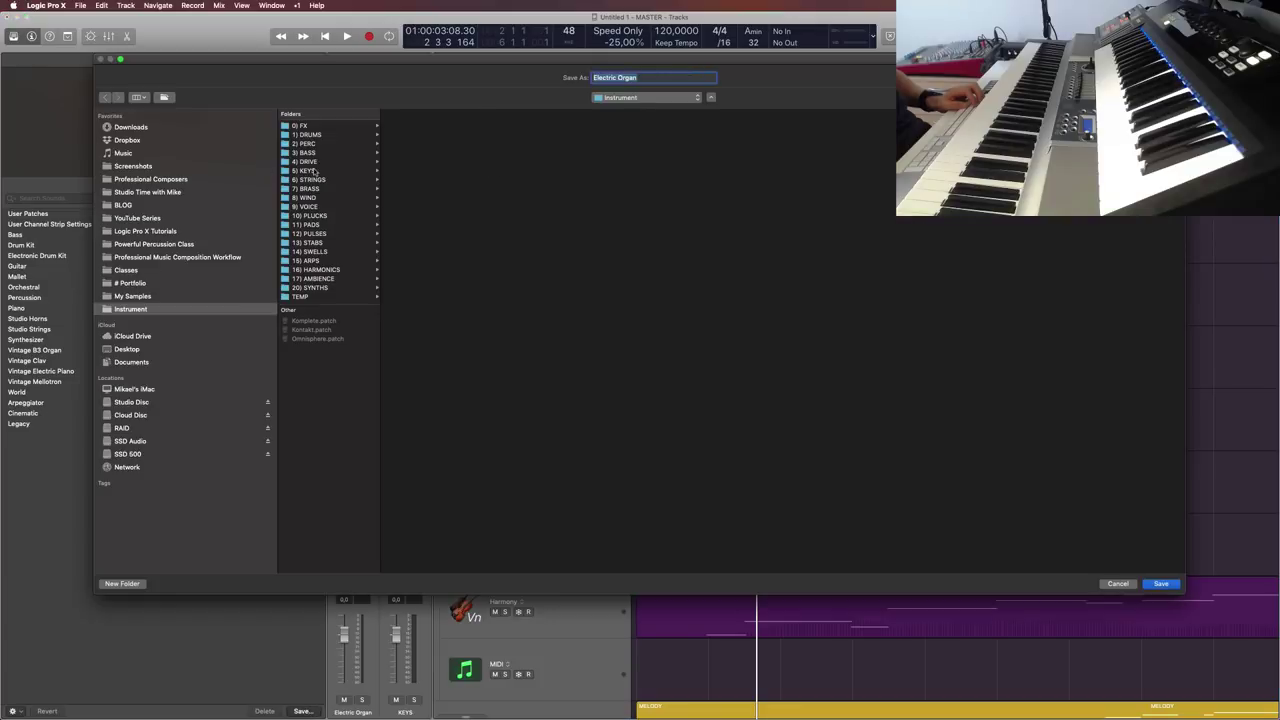
Step: Save the Electric Organ track's patch in the 2) ELECTRIC KEYS folder of 5) KEYS
left_click(314, 172)
left_click(448, 135)
left_click(658, 77)
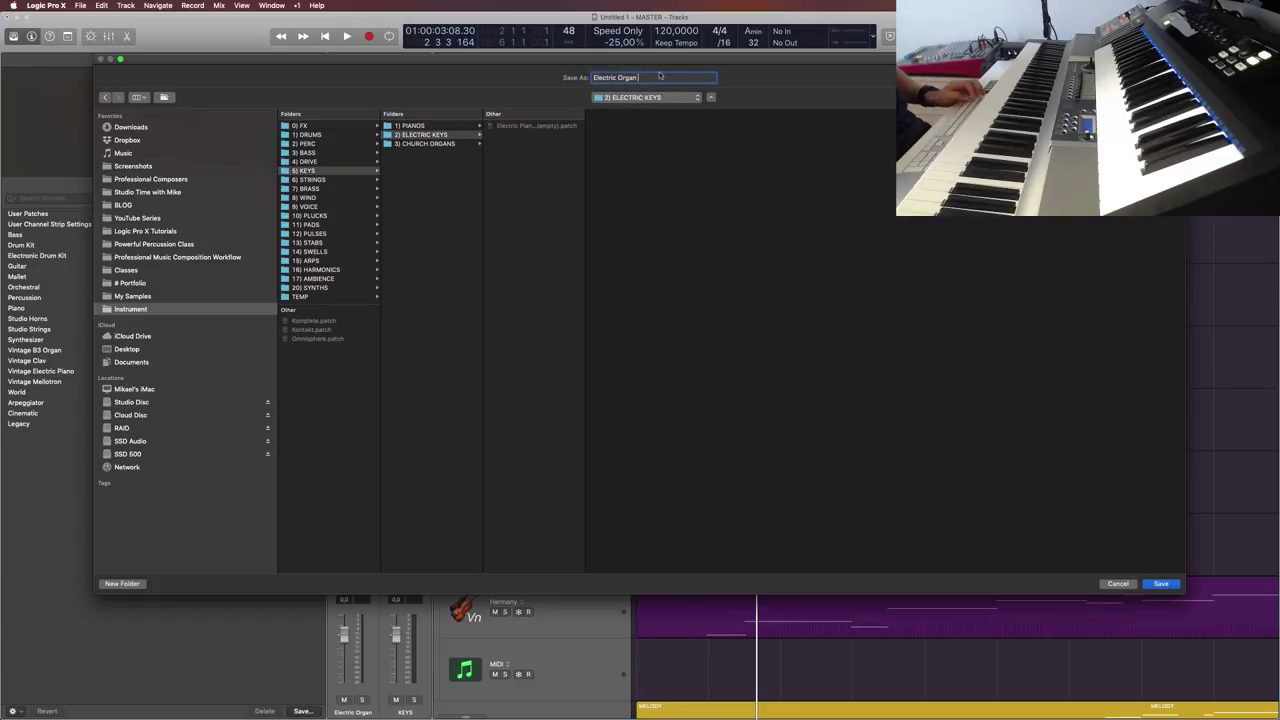
left_click(1160, 584)
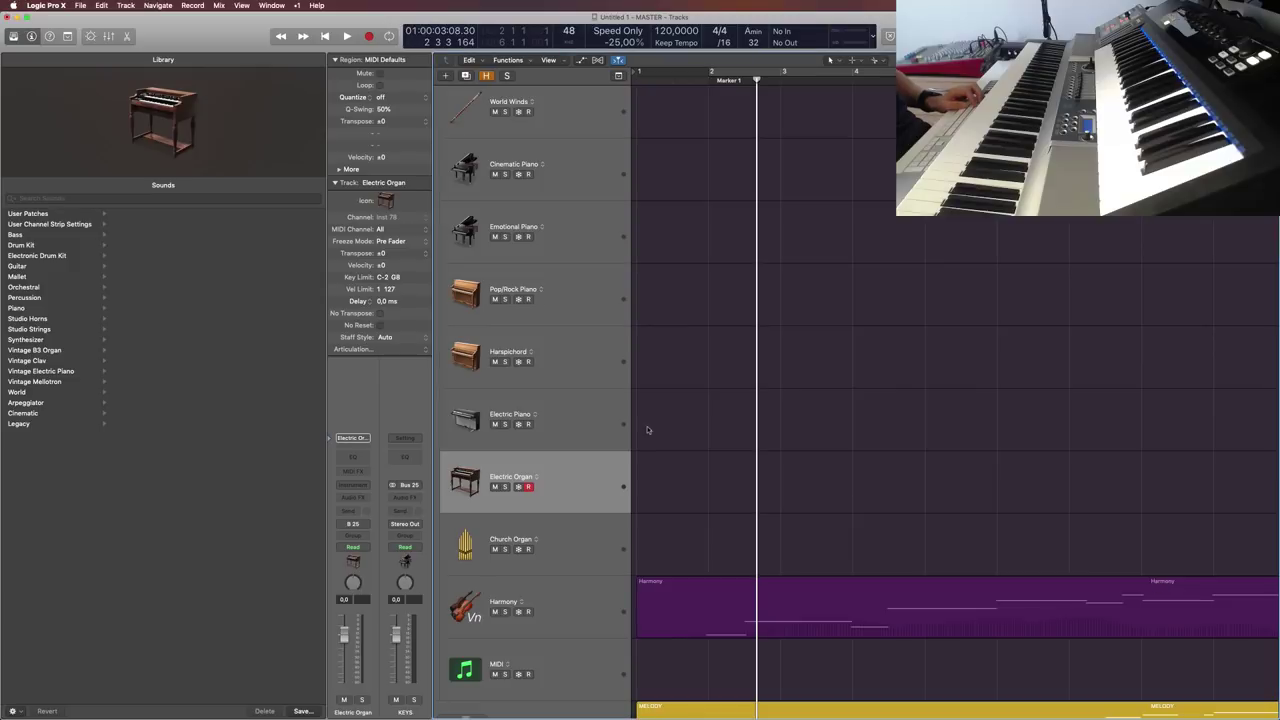
Step: Save the Church Organ track's patch as Church Organ (empty) in the 3) CHURCH ORGANS folder of 5) KEYS
left_click(593, 553)
left_click(300, 711)
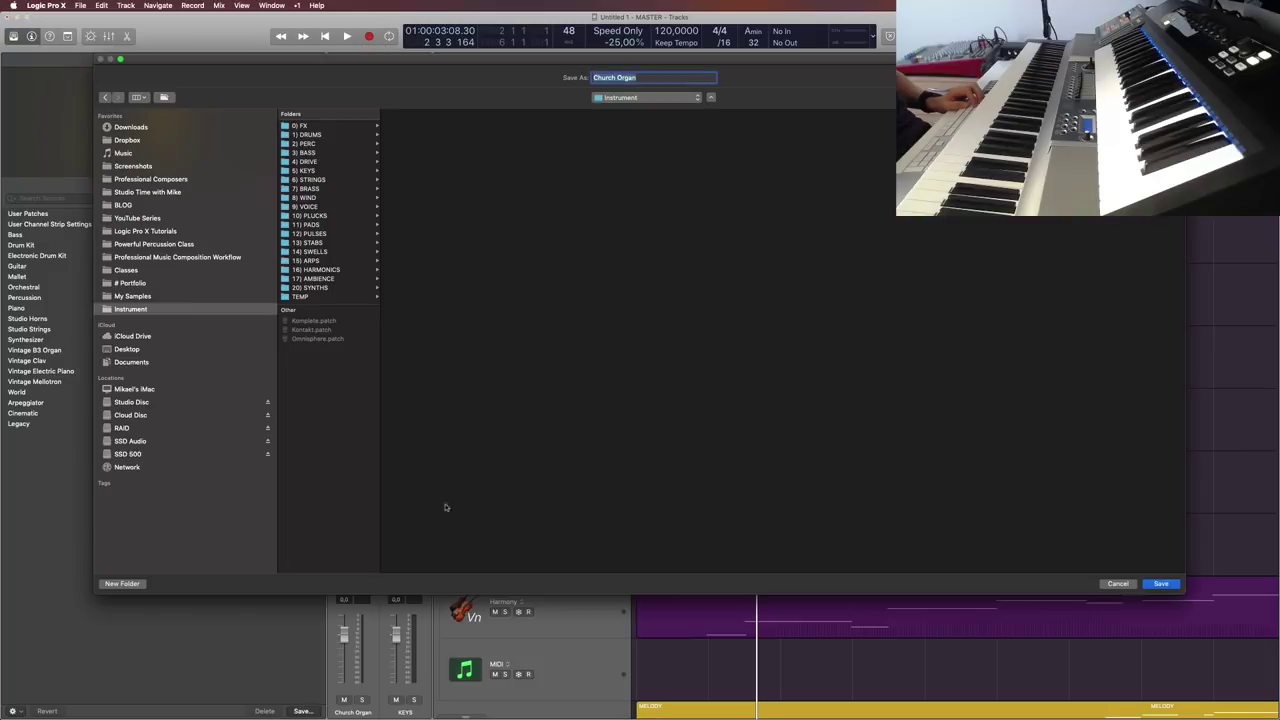
left_click(337, 171)
left_click(428, 143)
left_click(663, 77)
type("(empty)")
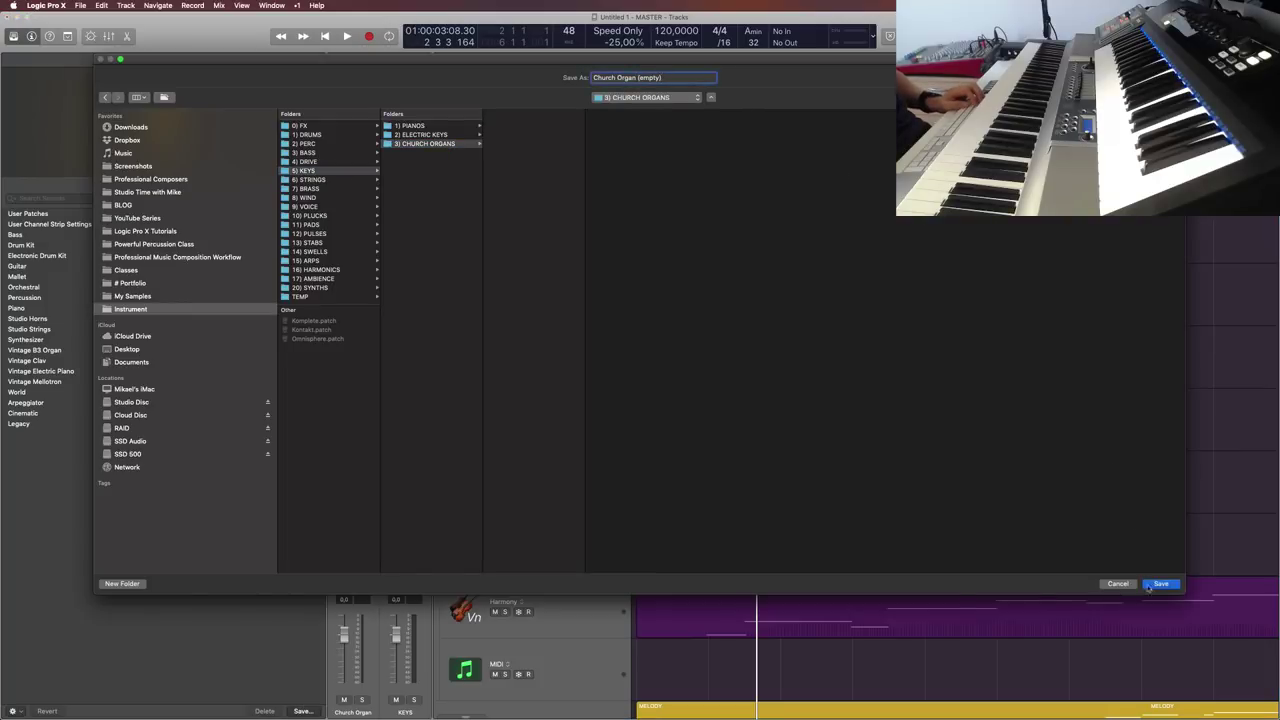
left_click(1160, 584)
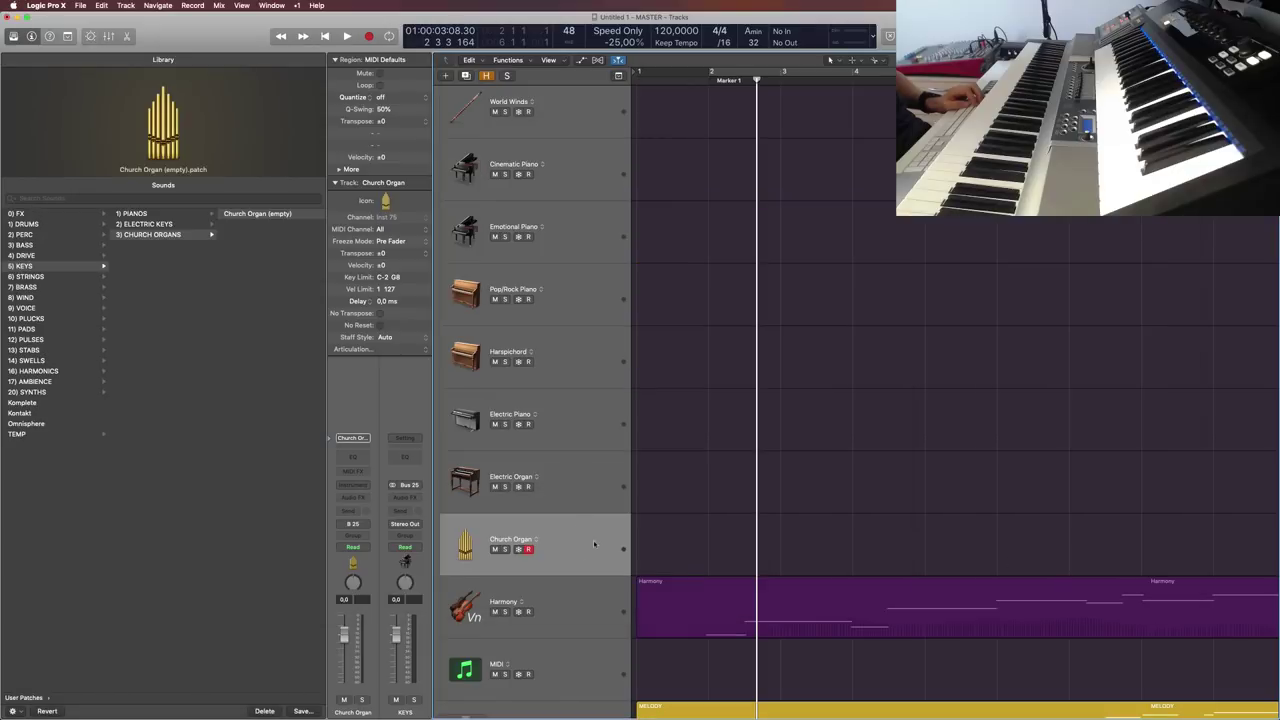
scroll(630, 446, "up", 5)
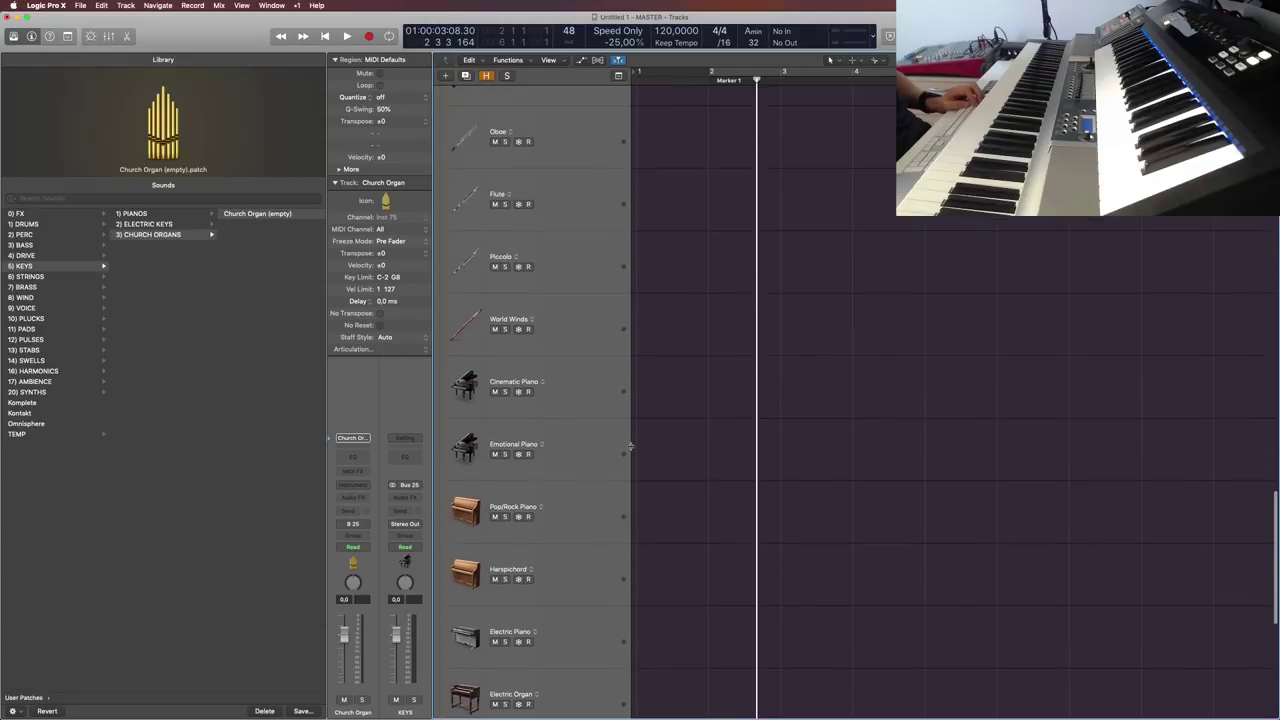
Step: Check the Kontakt instrument loaded on the Harmony violin track at the end of the Harmony folder
scroll(630, 446, "up", 15)
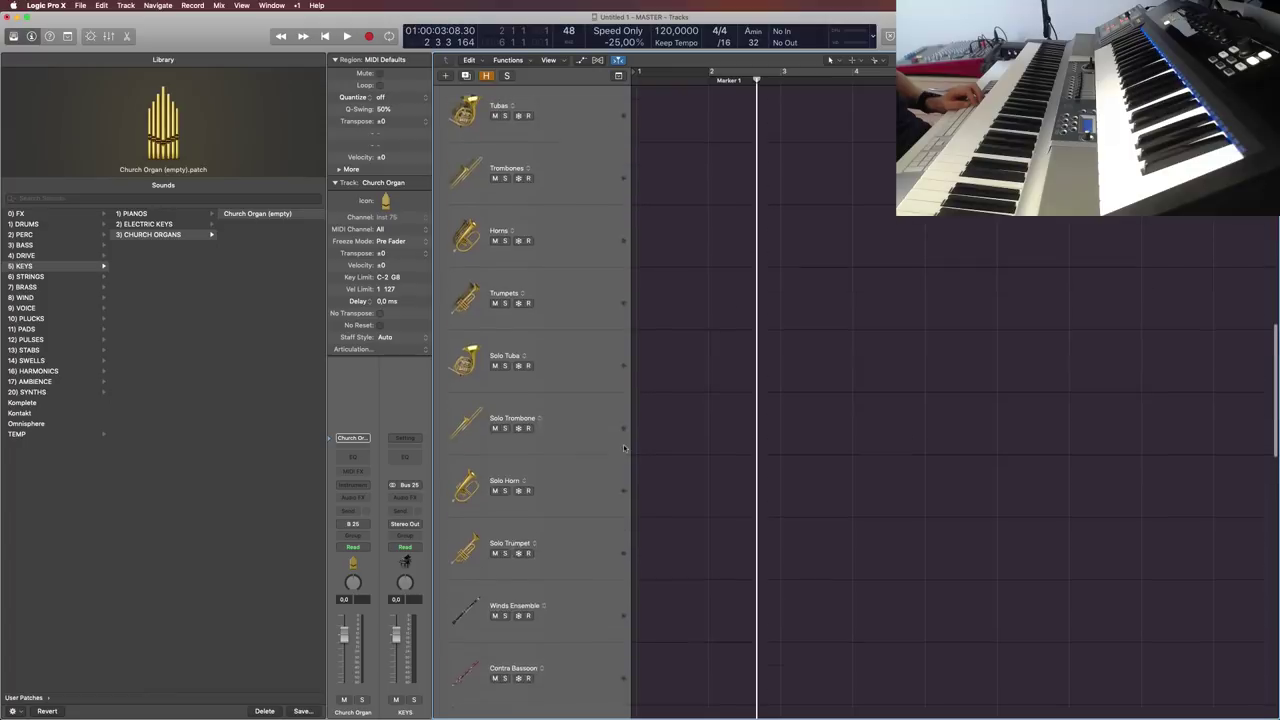
scroll(624, 447, "up", 15)
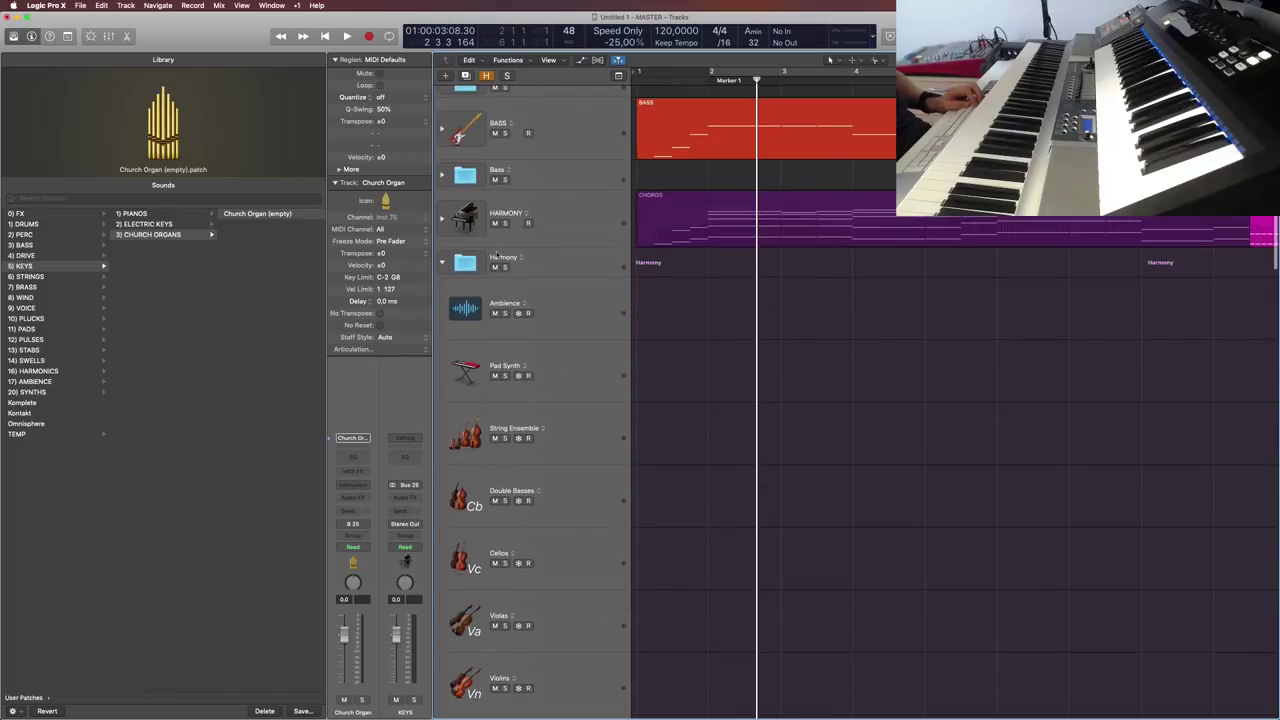
left_click(441, 263)
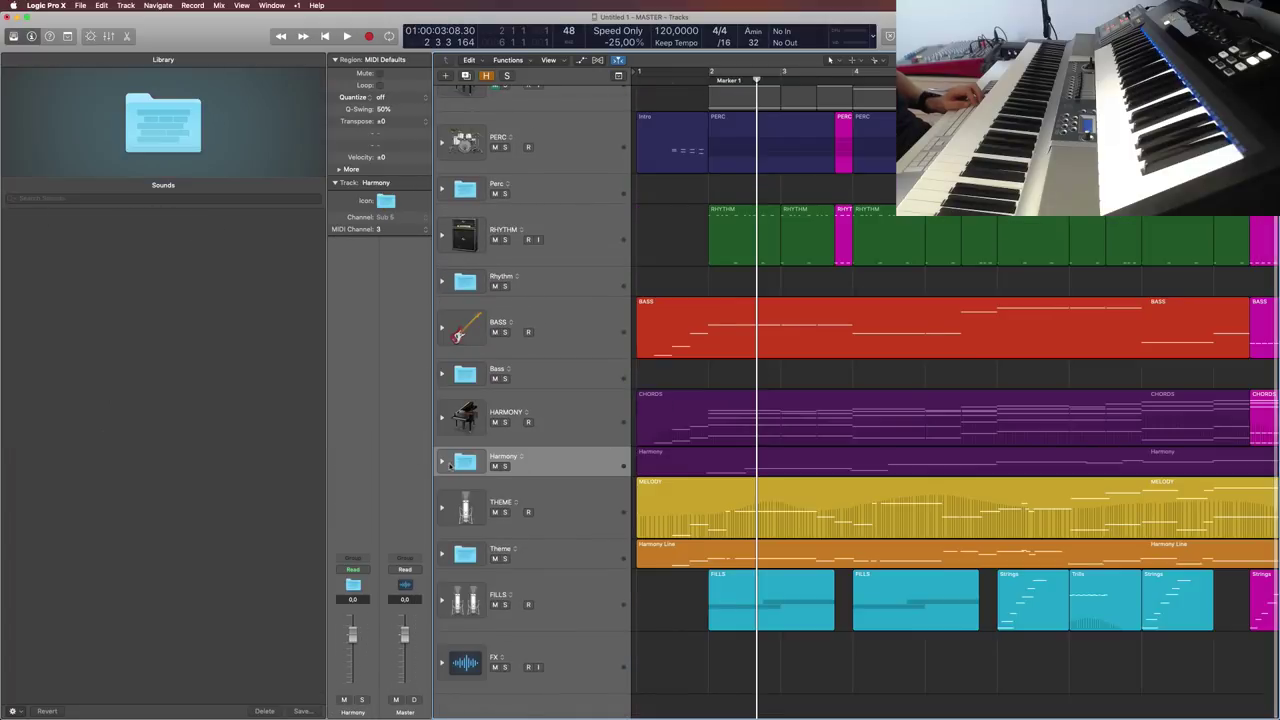
left_click(451, 465)
scroll(612, 484, "down", 15)
scroll(612, 484, "down", 15)
left_click(599, 393)
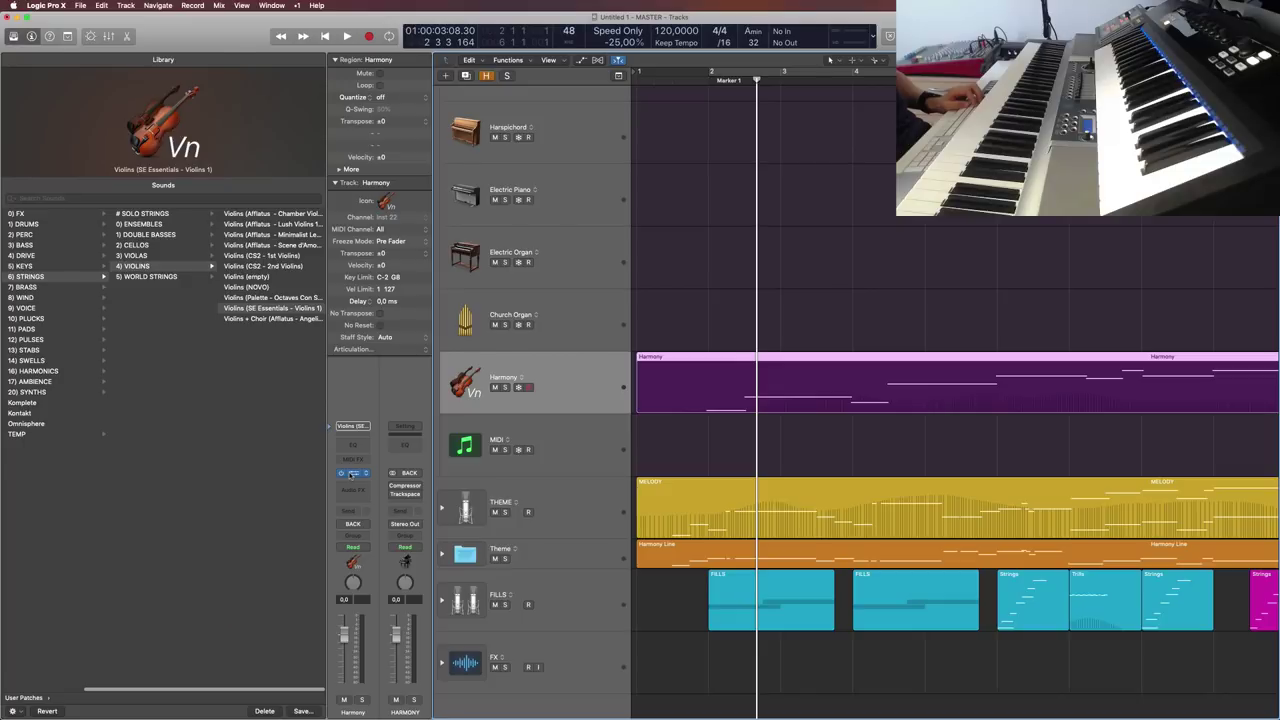
left_click(351, 473)
key("super+w")
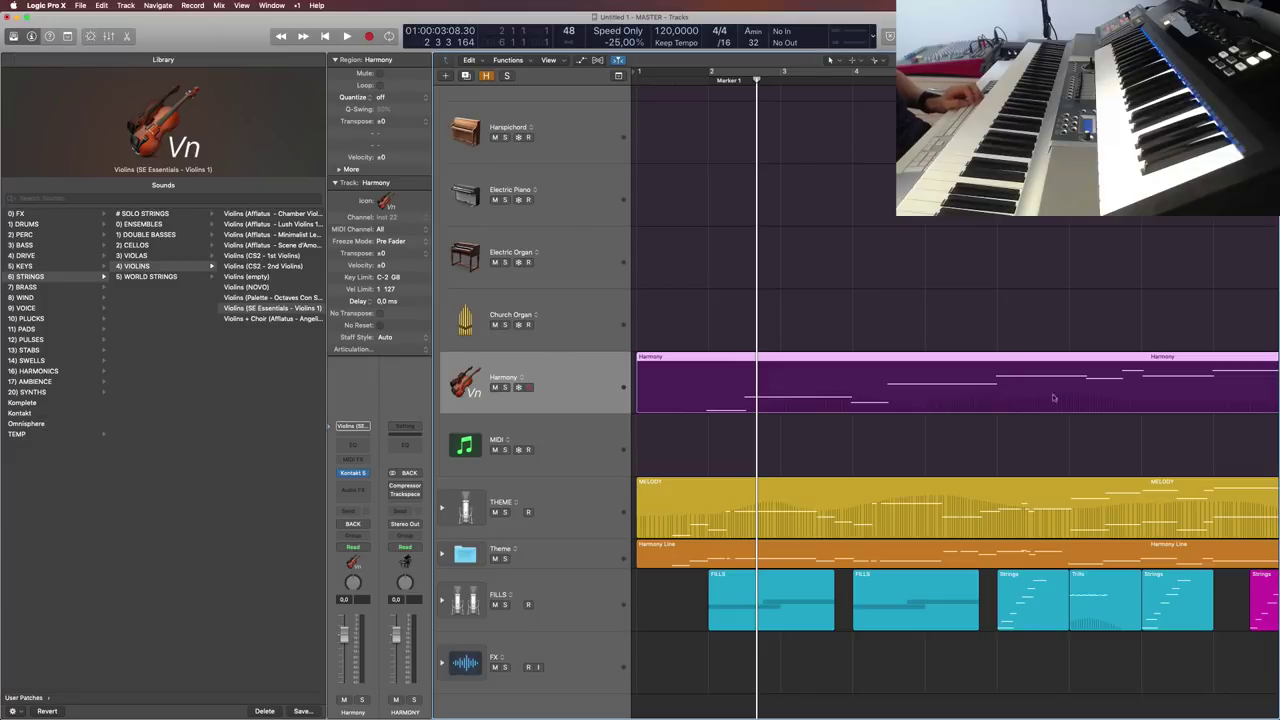
Step: Delete the Harmony region and its violin track from the Harmony folder, and collapse the folder
left_click(977, 314)
left_click(855, 406)
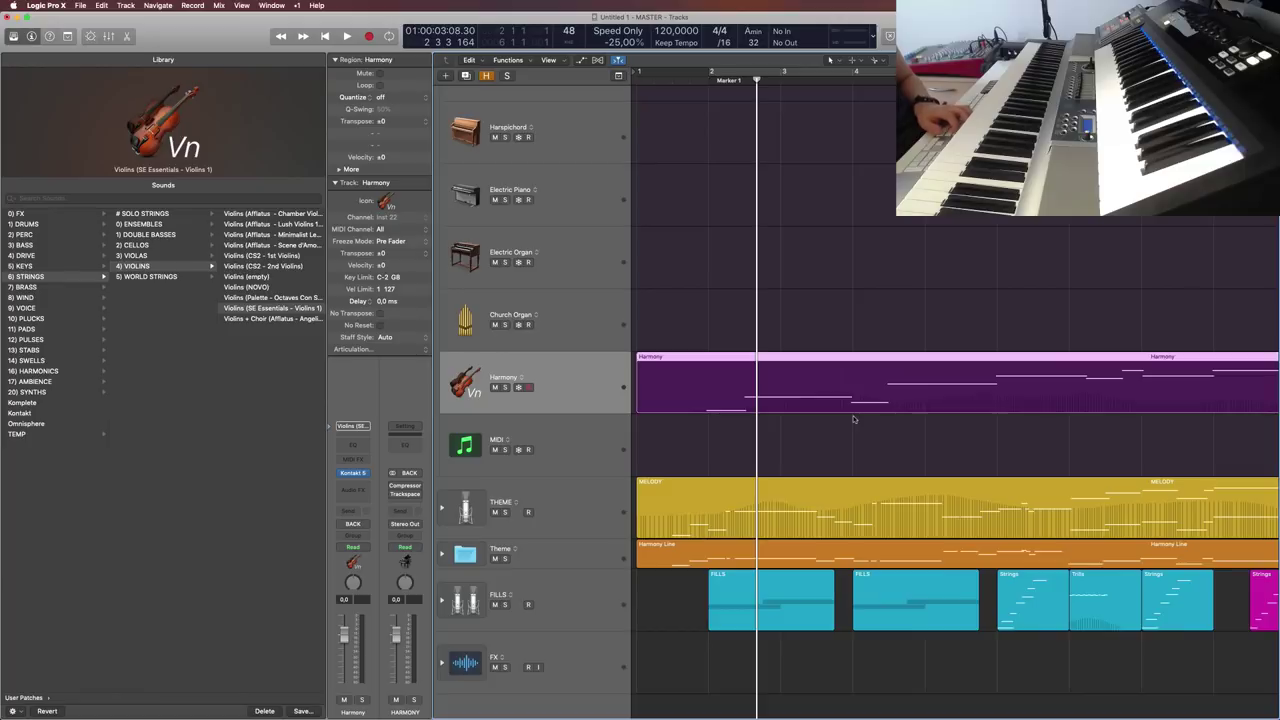
left_click(607, 348)
left_click(596, 376)
key("Delete")
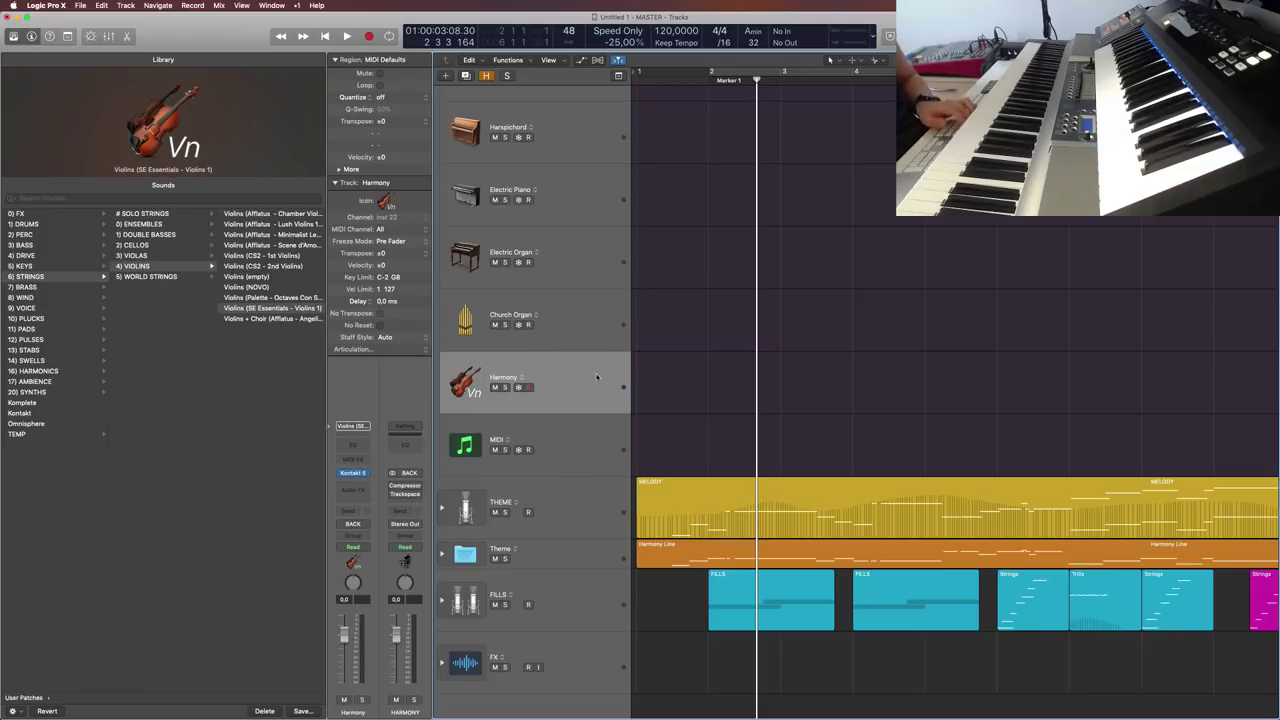
key("Delete")
scroll(587, 383, "up", 5)
scroll(587, 383, "up", 10)
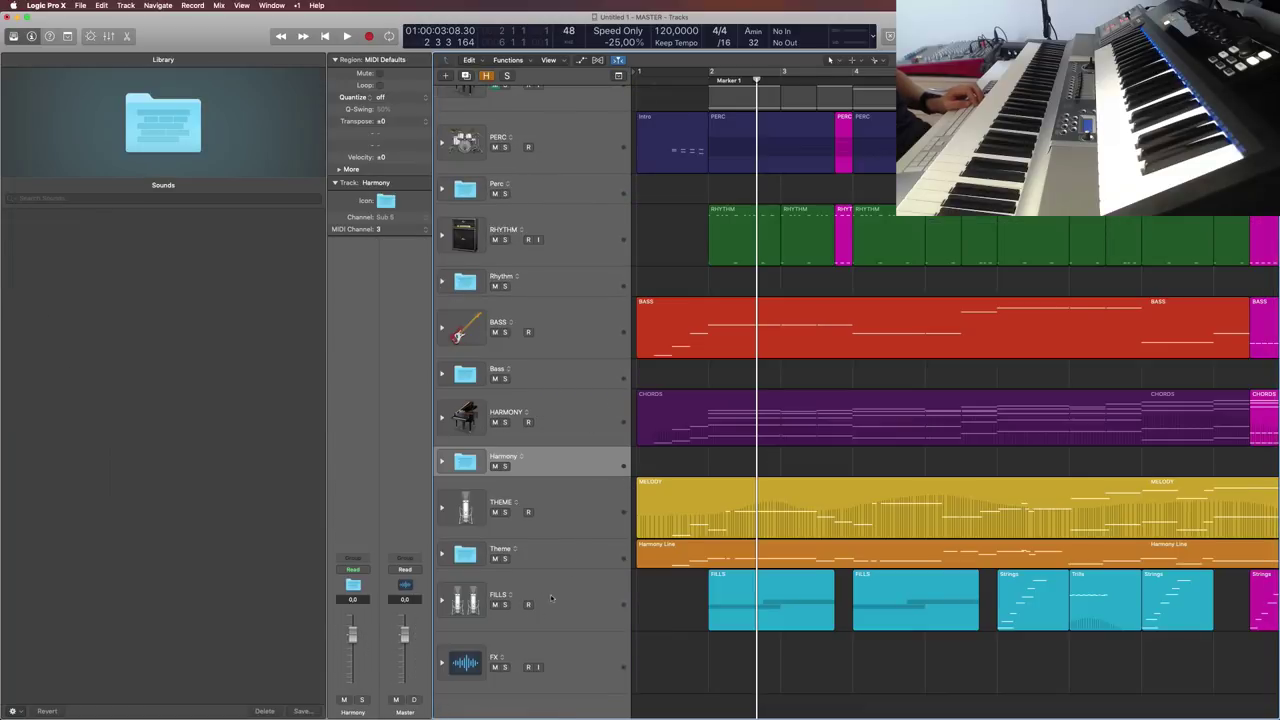
Step: Expand the Theme folder and move the Voice (Audio) and GTR (Audio) tracks above the Harmony Line track
left_click(580, 524)
left_click(441, 553)
scroll(548, 558, "down", 3)
scroll(548, 558, "down", 2)
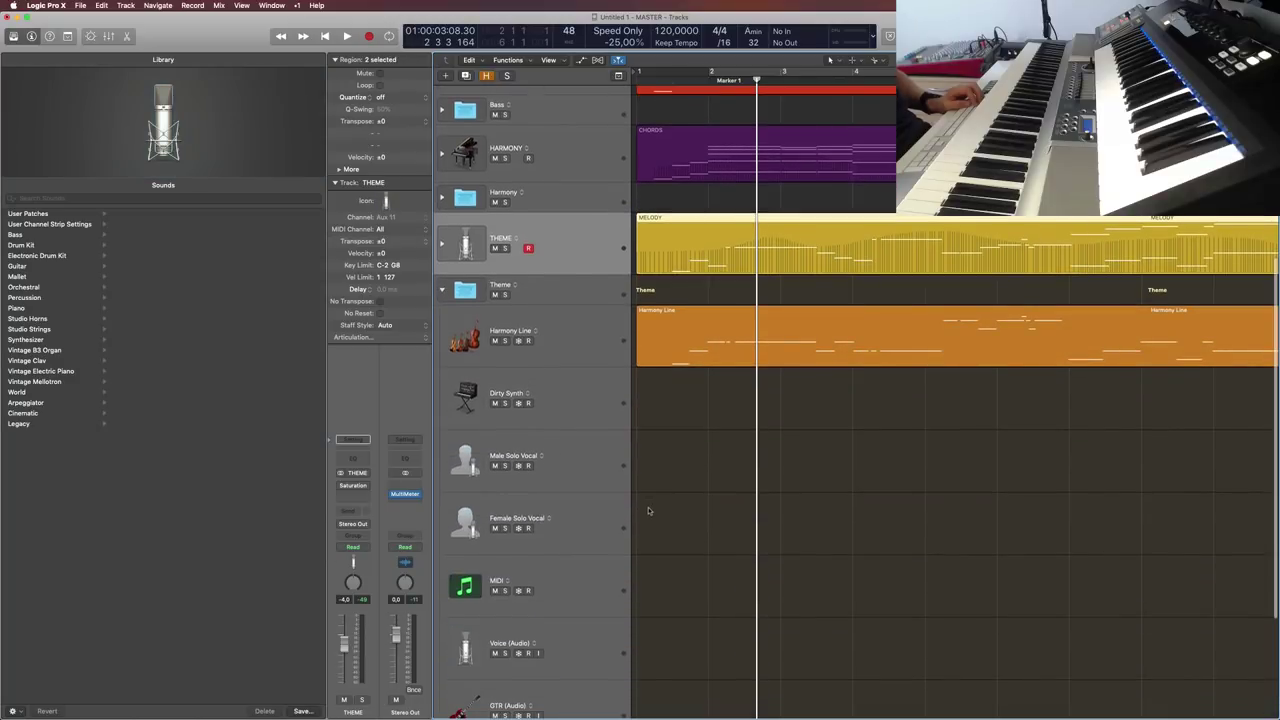
left_click(578, 652)
left_click_drag(601, 369, 598, 325)
scroll(597, 335, "down", 5)
left_click_drag(594, 576, 598, 273)
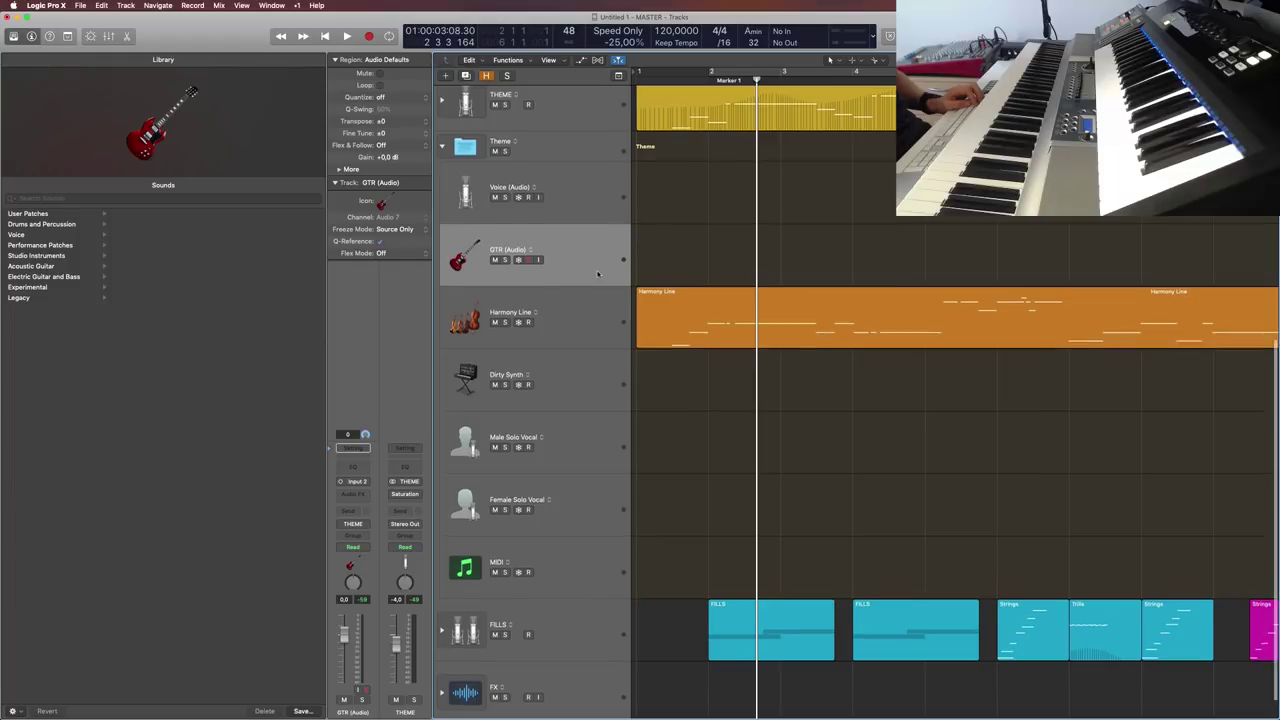
scroll(598, 273, "up", 3)
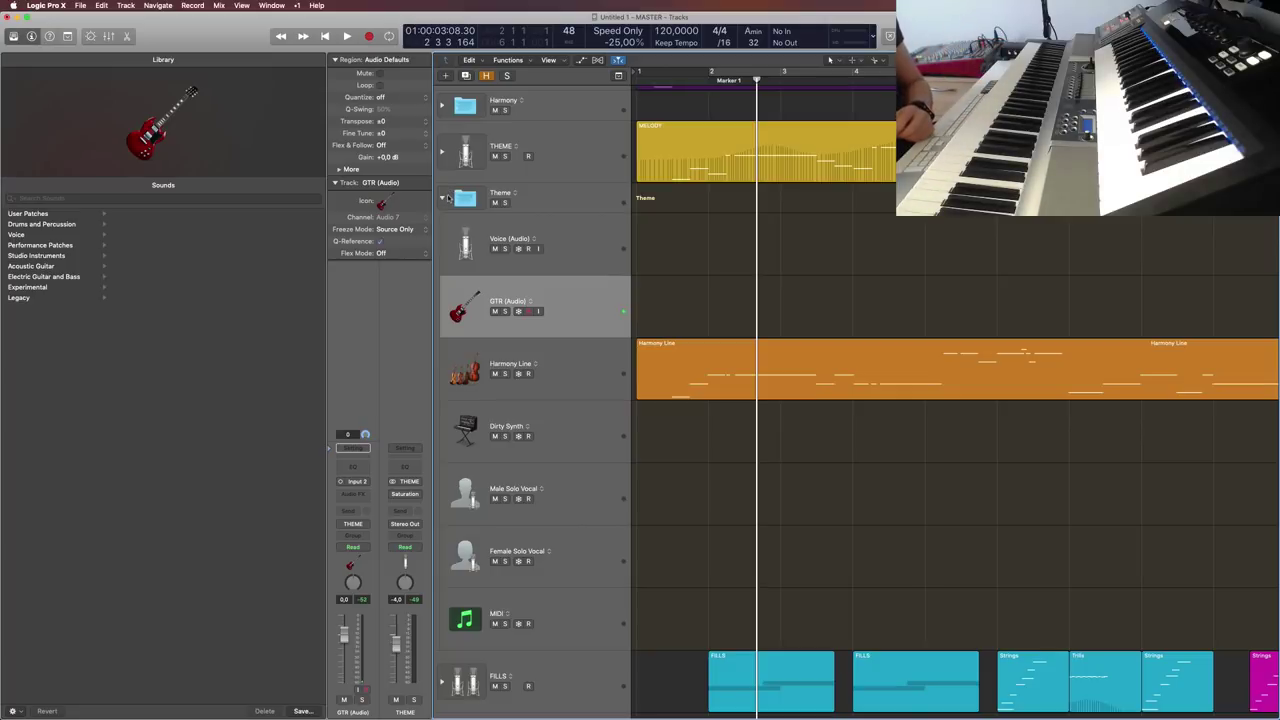
left_click(583, 377)
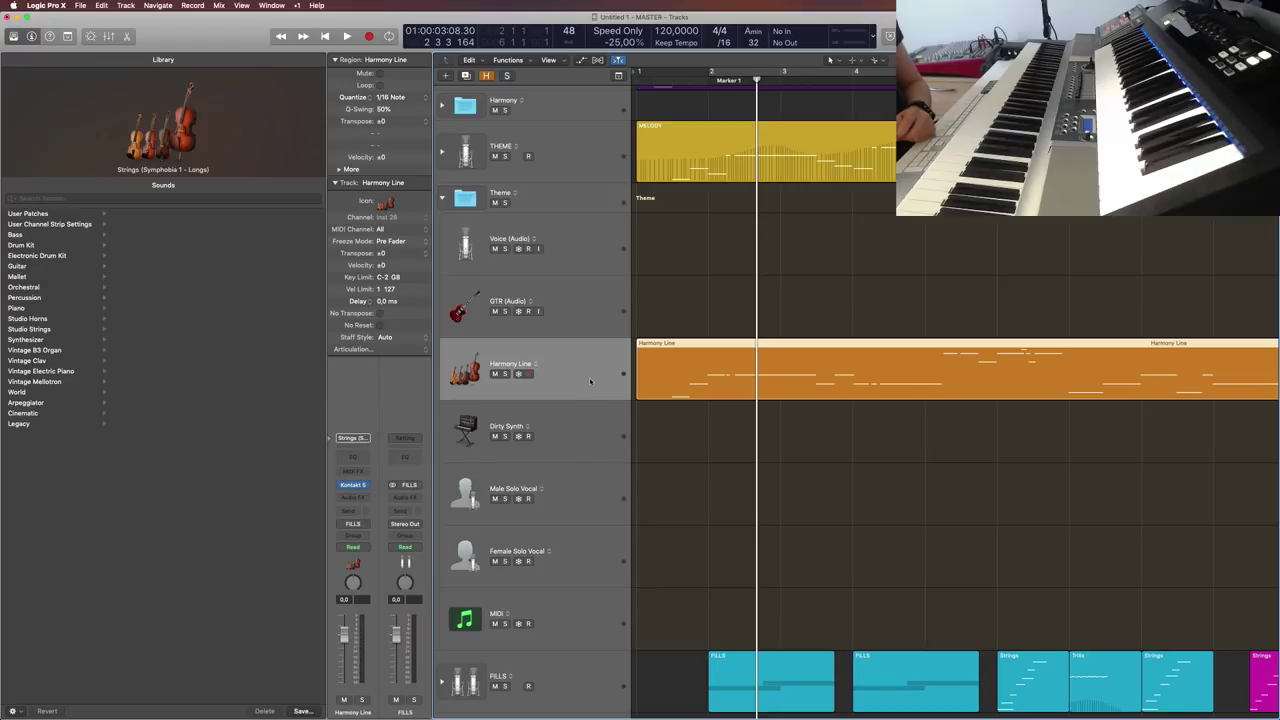
left_click(578, 443)
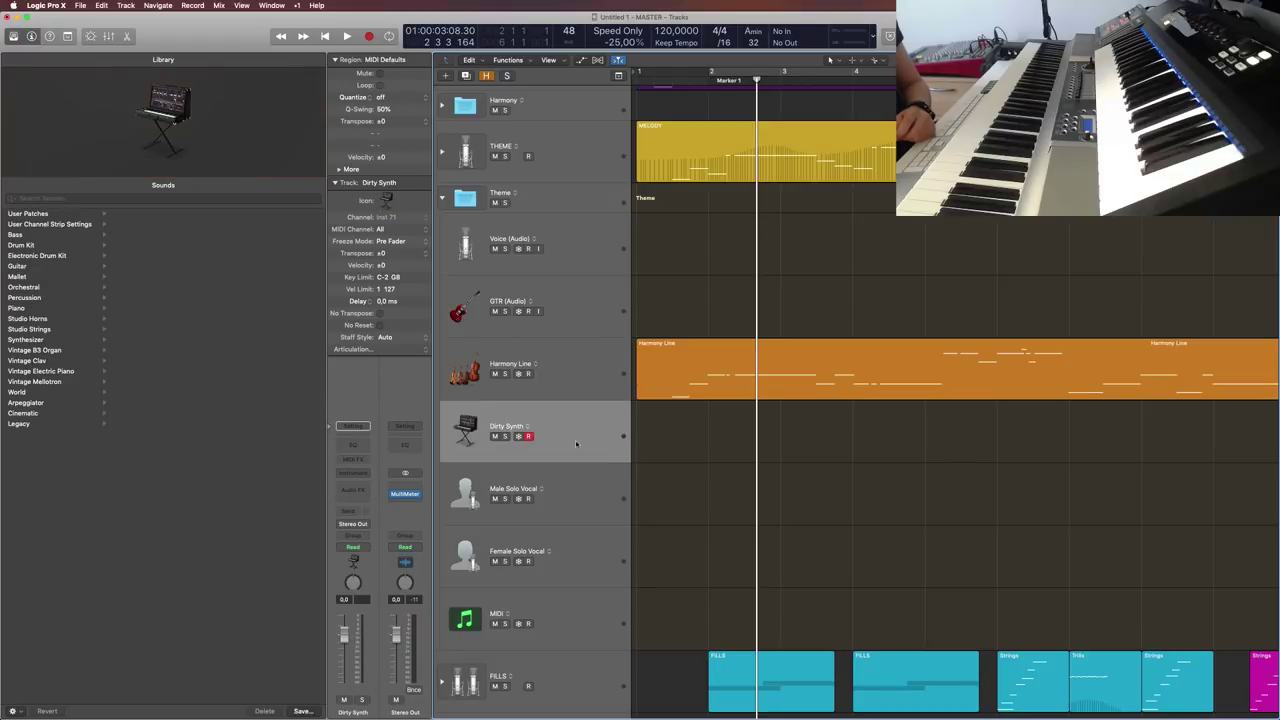
double_click(494, 425)
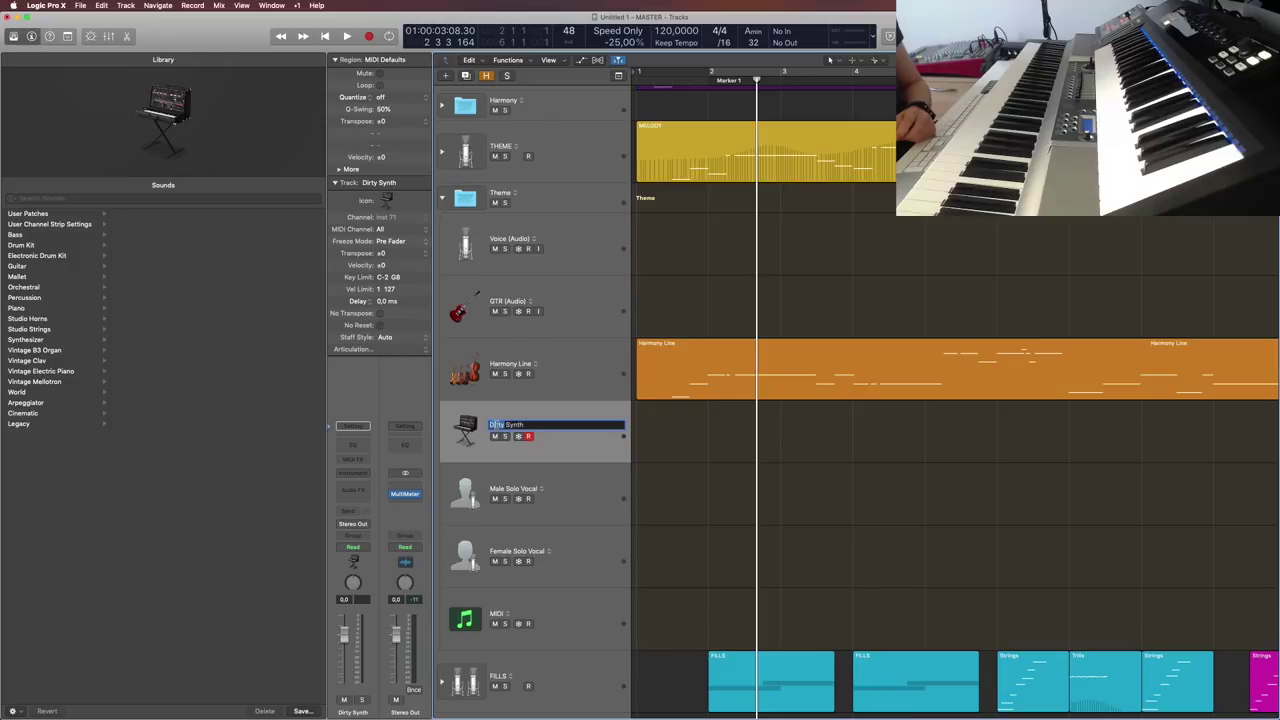
left_click(598, 485)
left_click(579, 412)
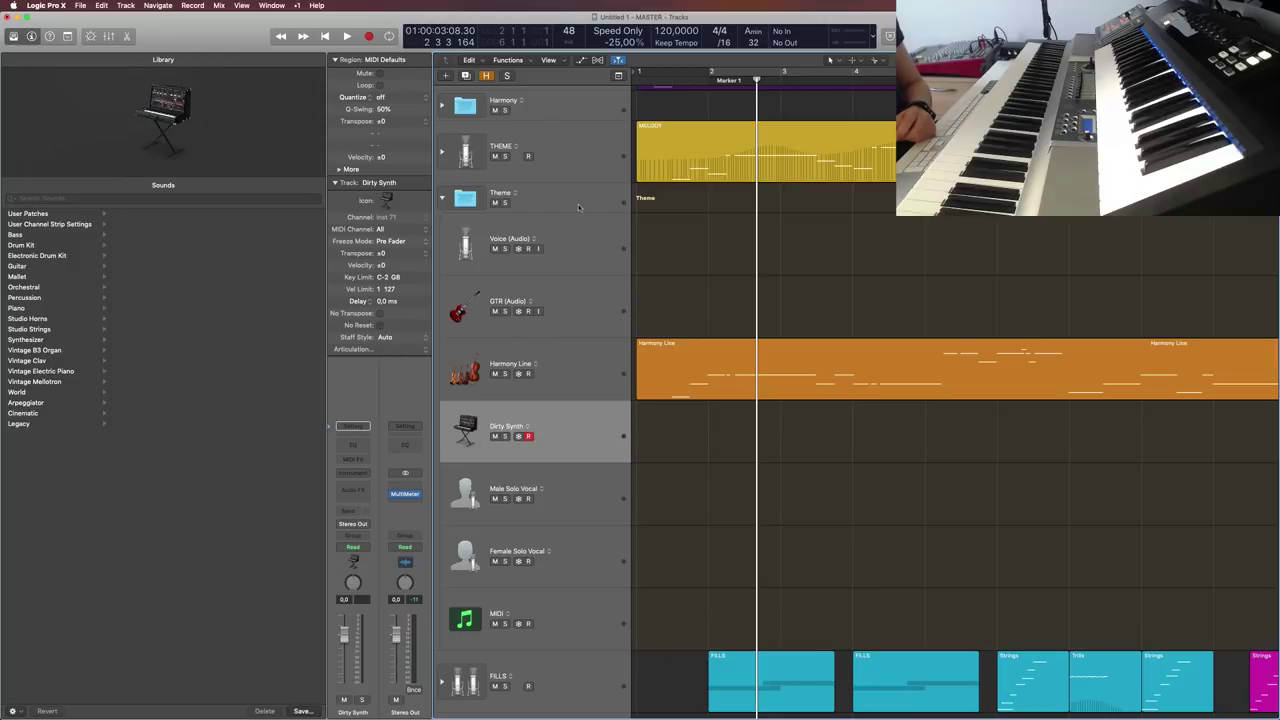
left_click(303, 711)
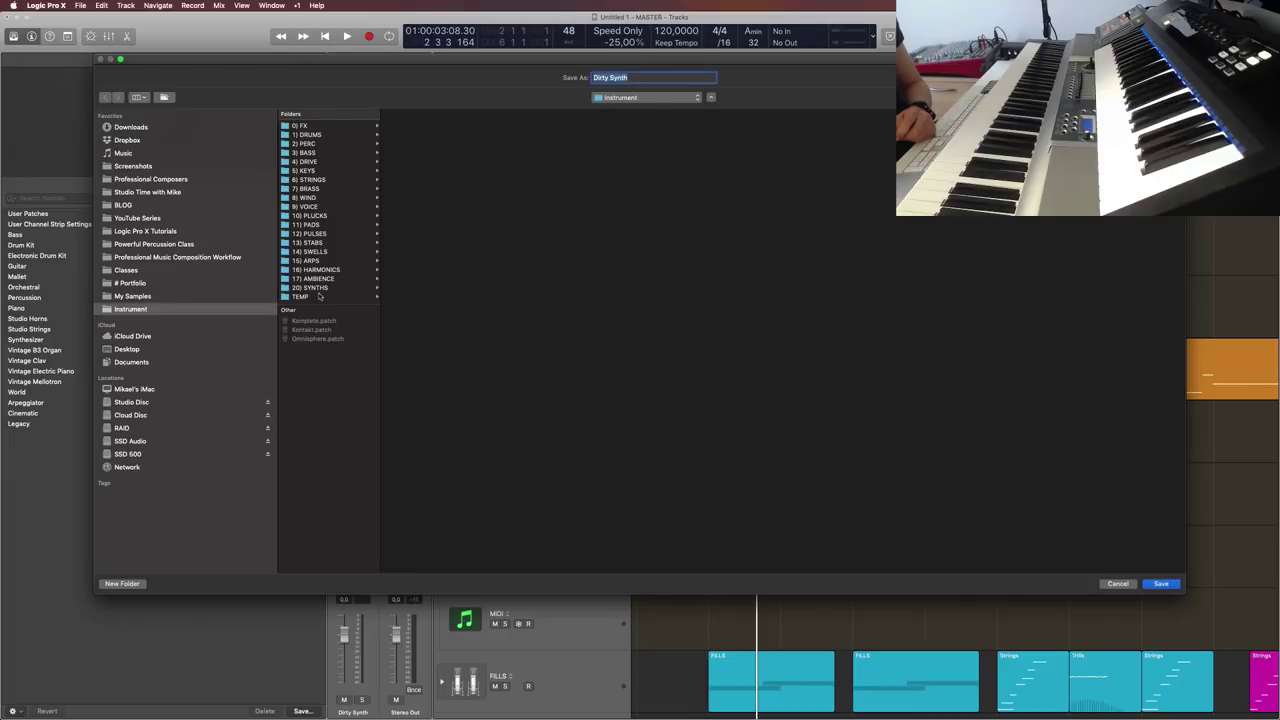
left_click(320, 288)
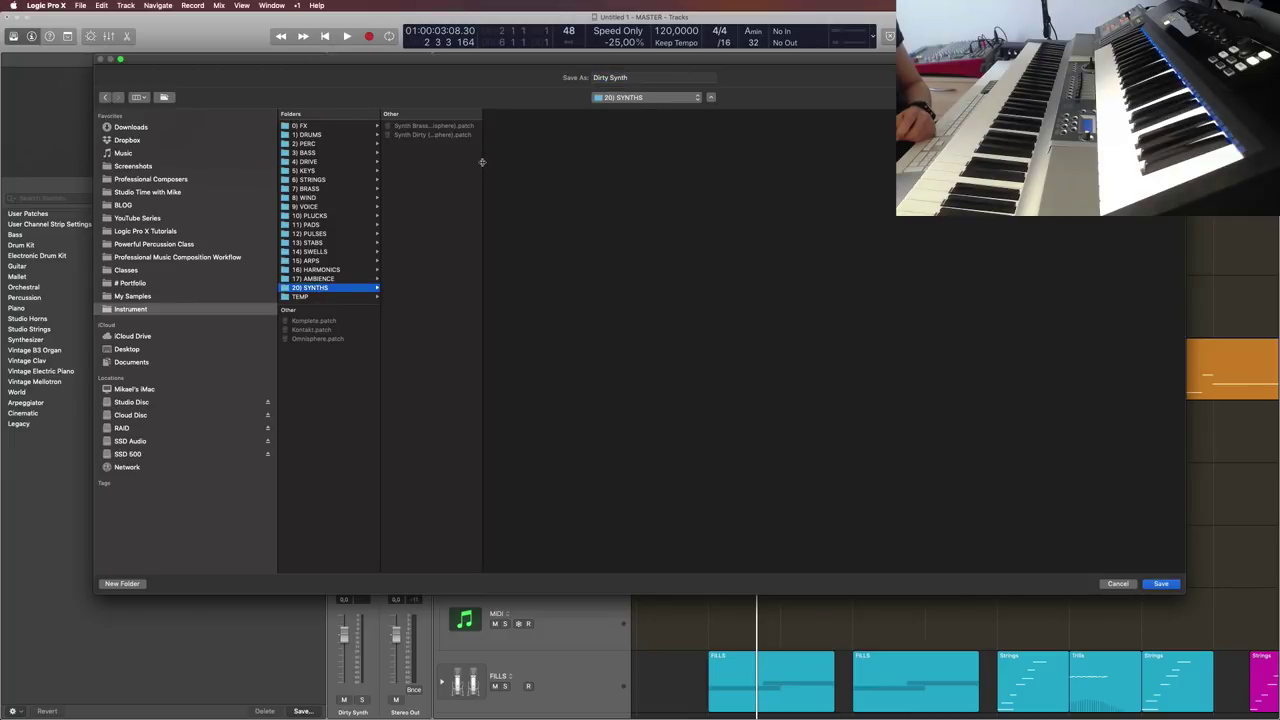
left_click_drag(482, 162, 640, 159)
left_click(658, 77)
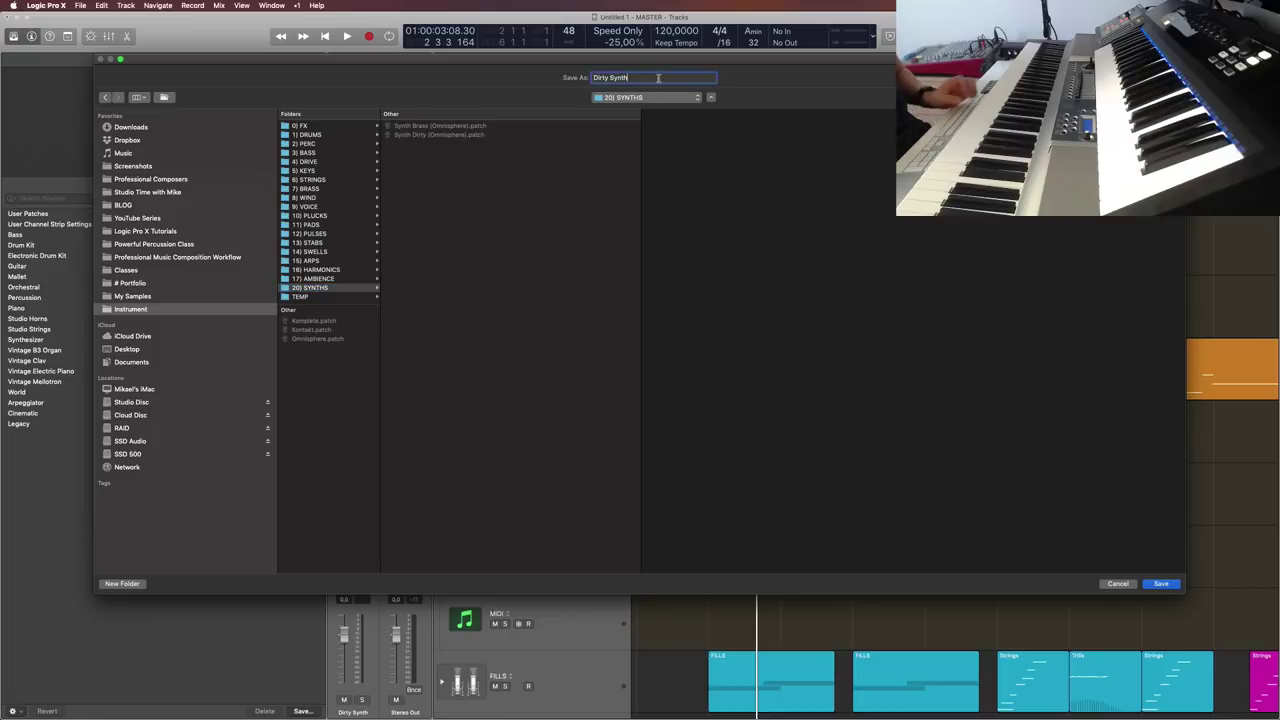
type("(empty)")
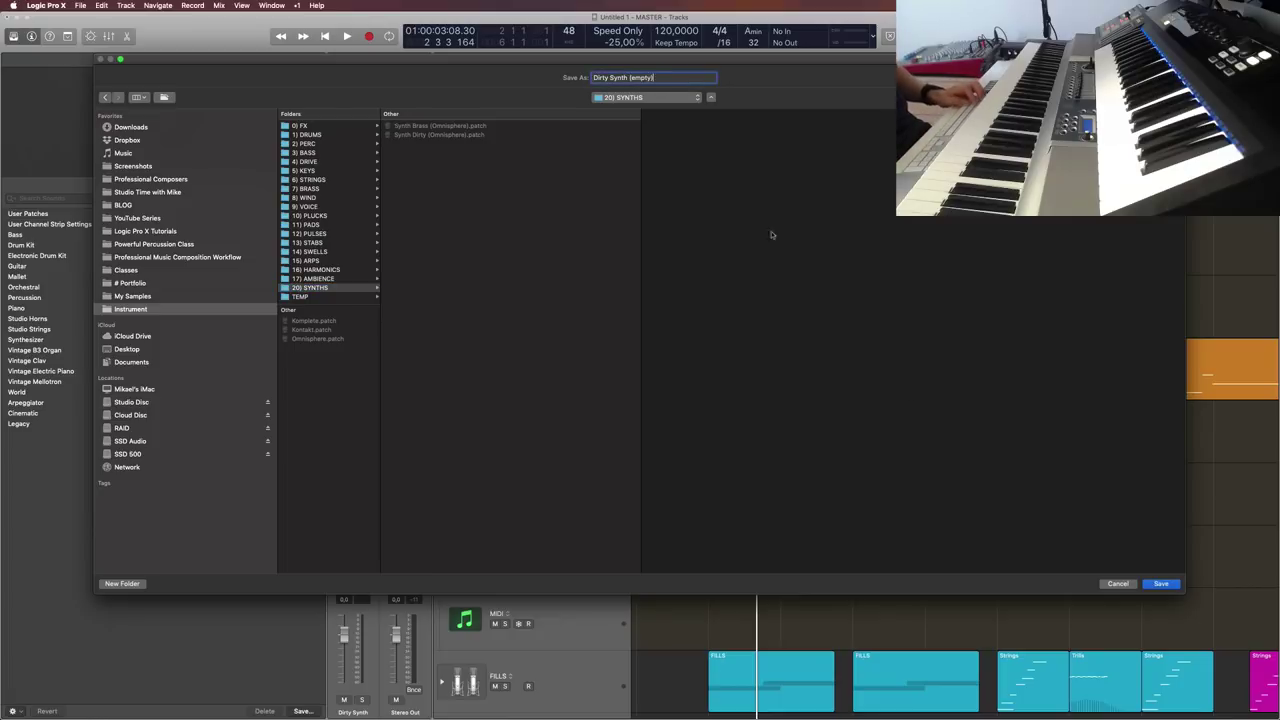
left_click(1162, 584)
left_click_drag(611, 77, 592, 77)
key("BackSpace")
left_click(1120, 584)
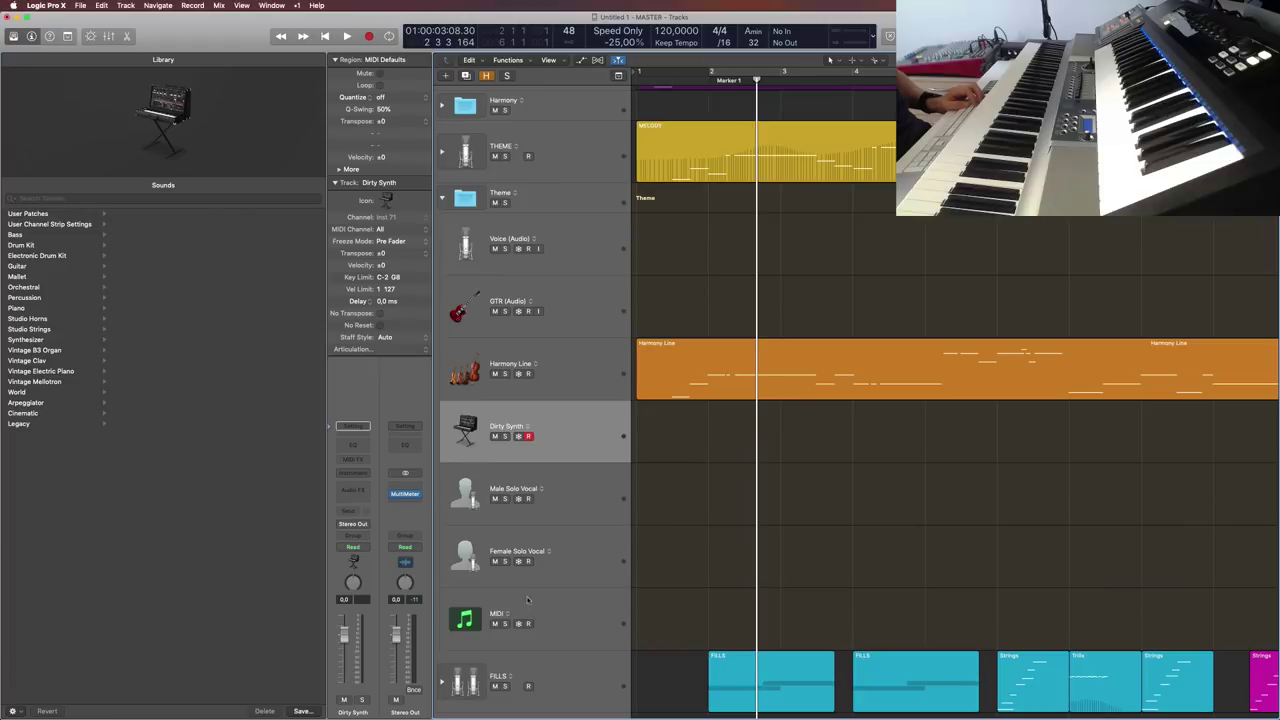
Step: Rename the Dirty Synth track in the Theme folder as Theme Synth
double_click(490, 427)
type("Theme")
key("Return")
Step: Save the Theme Synth track's patch as Theme Synth (empty) in the 20) SYNTHS folder
left_click(301, 711)
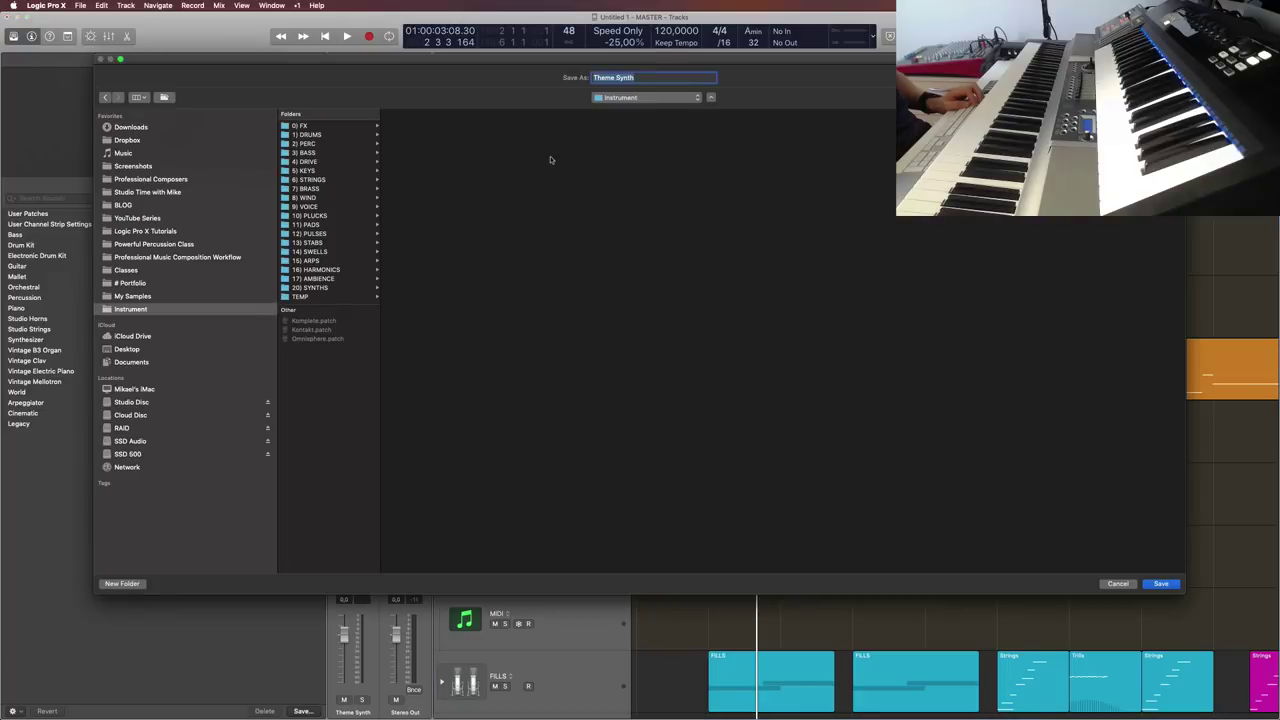
left_click(318, 287)
double_click(481, 169)
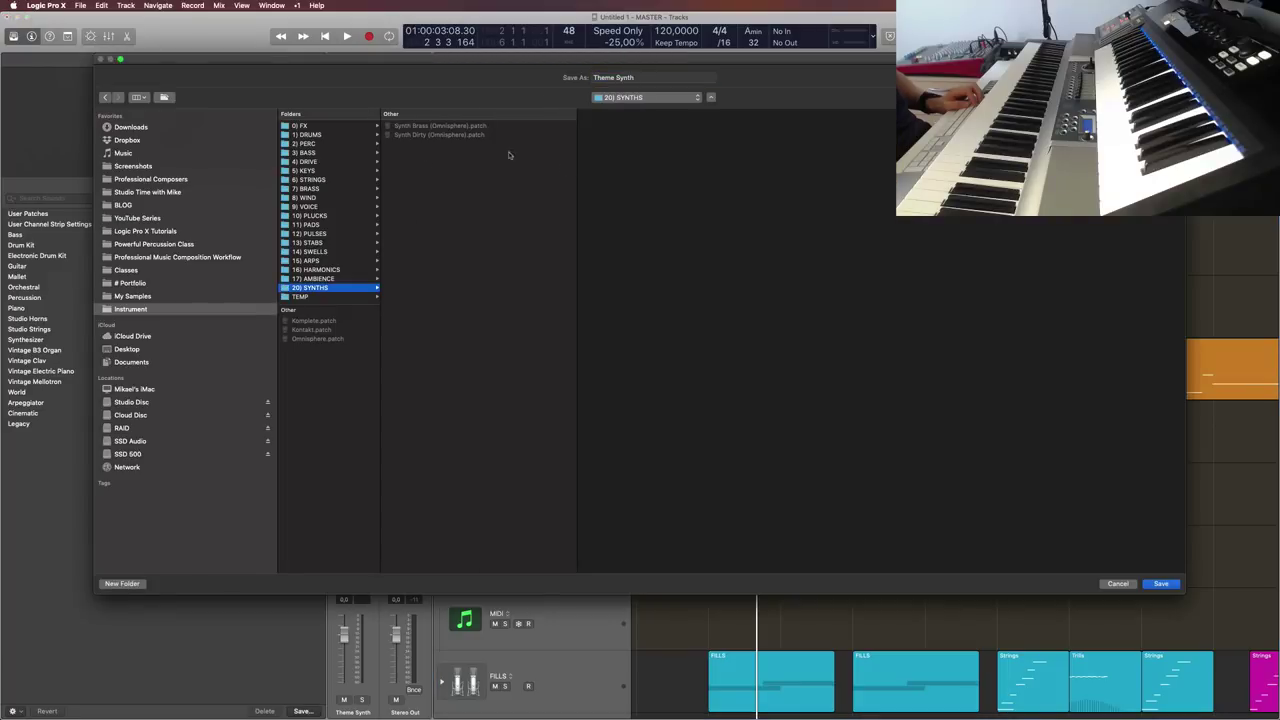
left_click(654, 77)
type("(empty)")
left_click(1158, 583)
Step: Save the Male Solo Vocal track's patch as Male Solo Vocal (empty) in the 9) VOICE folder
scroll(595, 462, "up", 3)
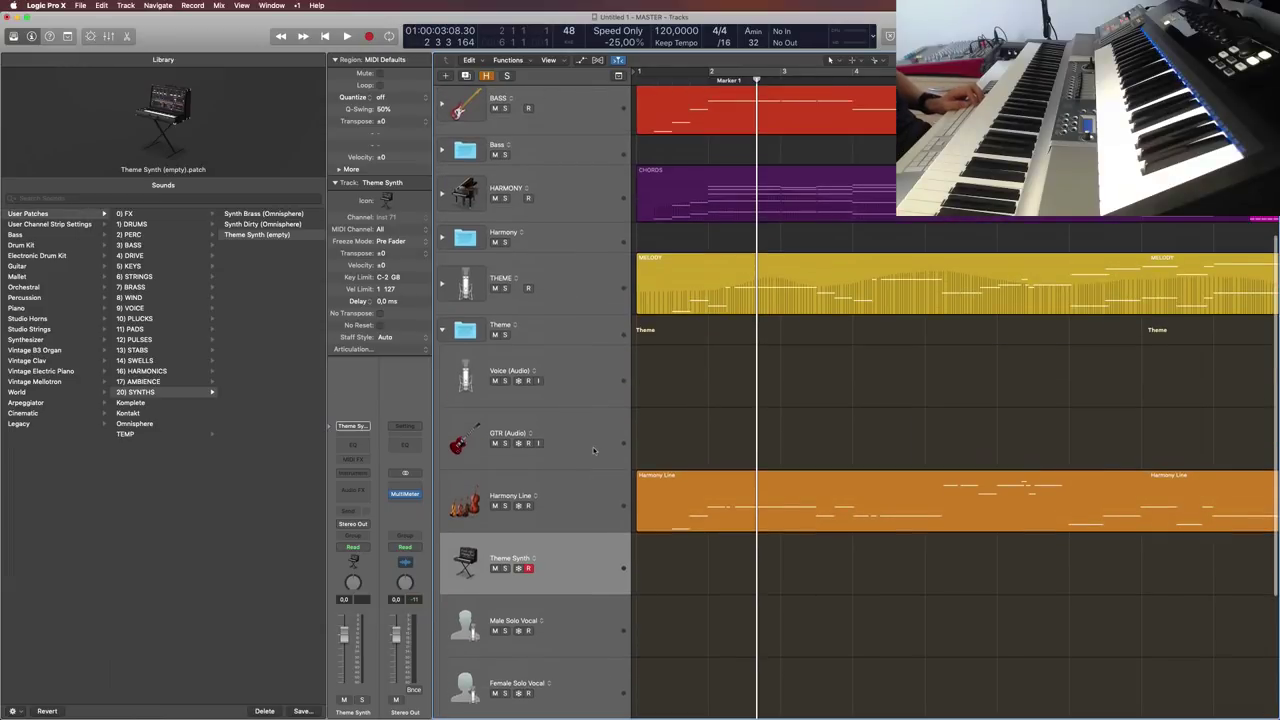
scroll(590, 458, "down", 2)
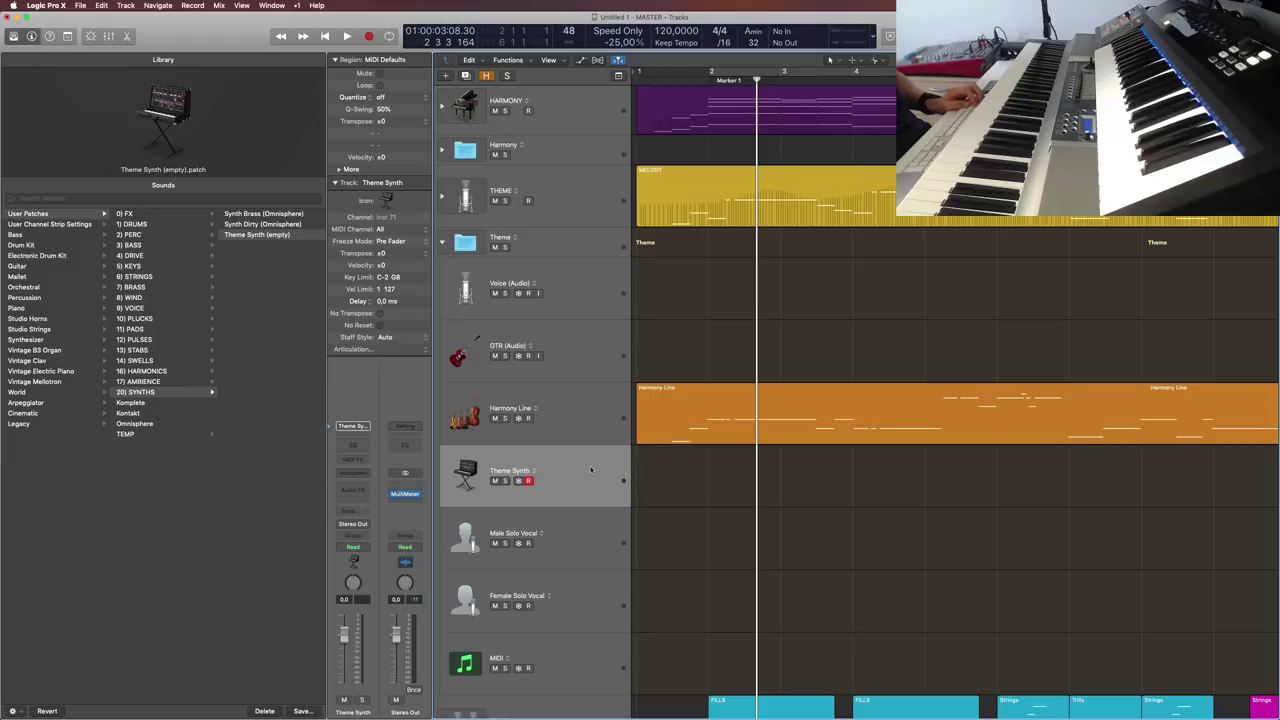
scroll(591, 470, "down", 2)
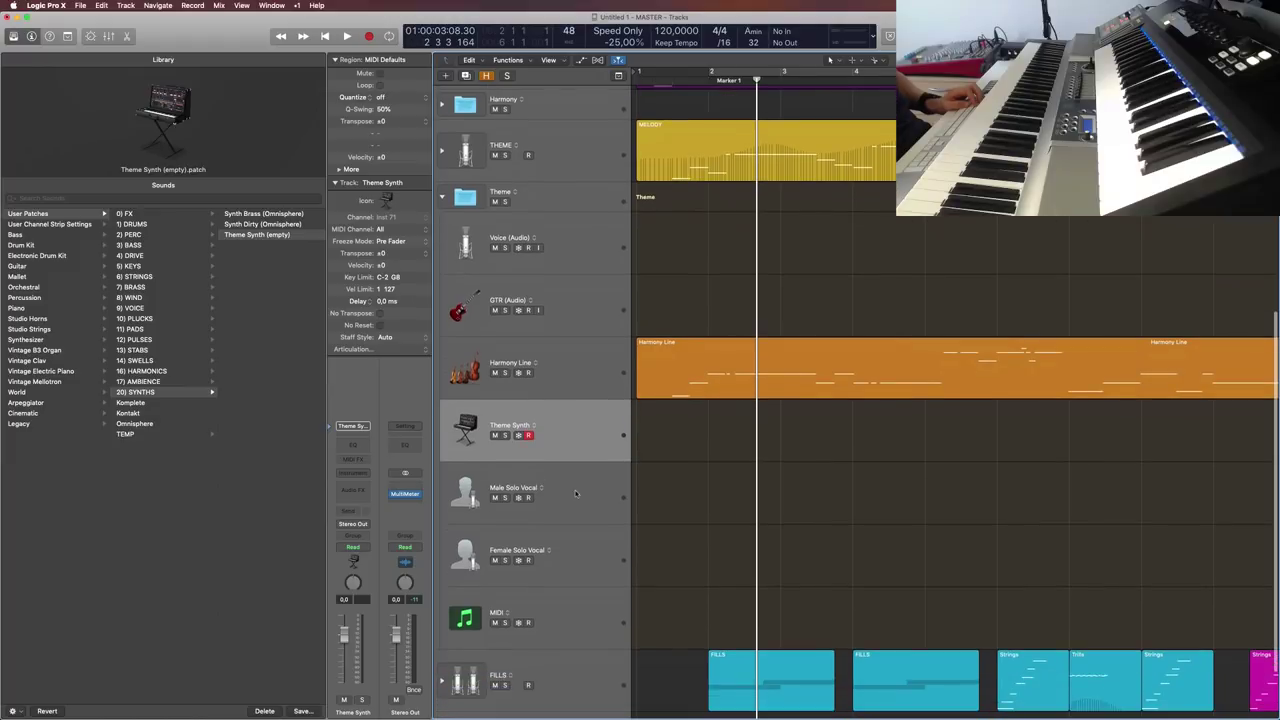
left_click(585, 495)
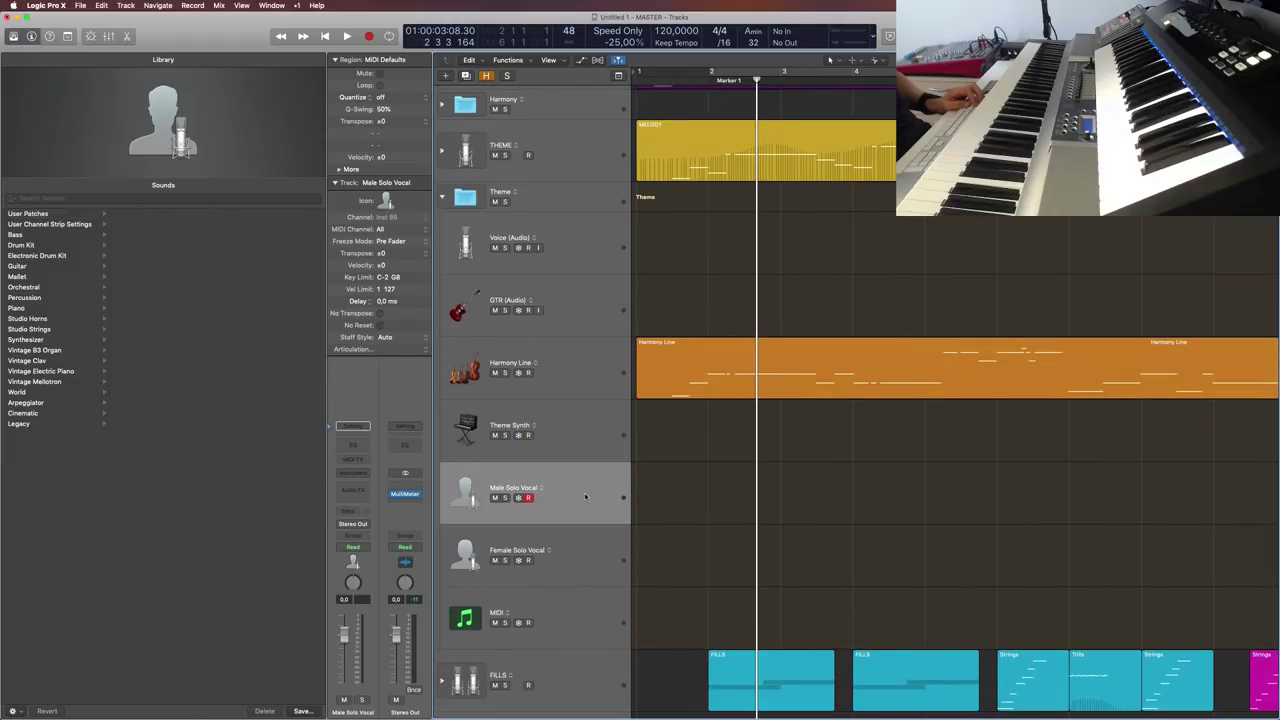
left_click(302, 711)
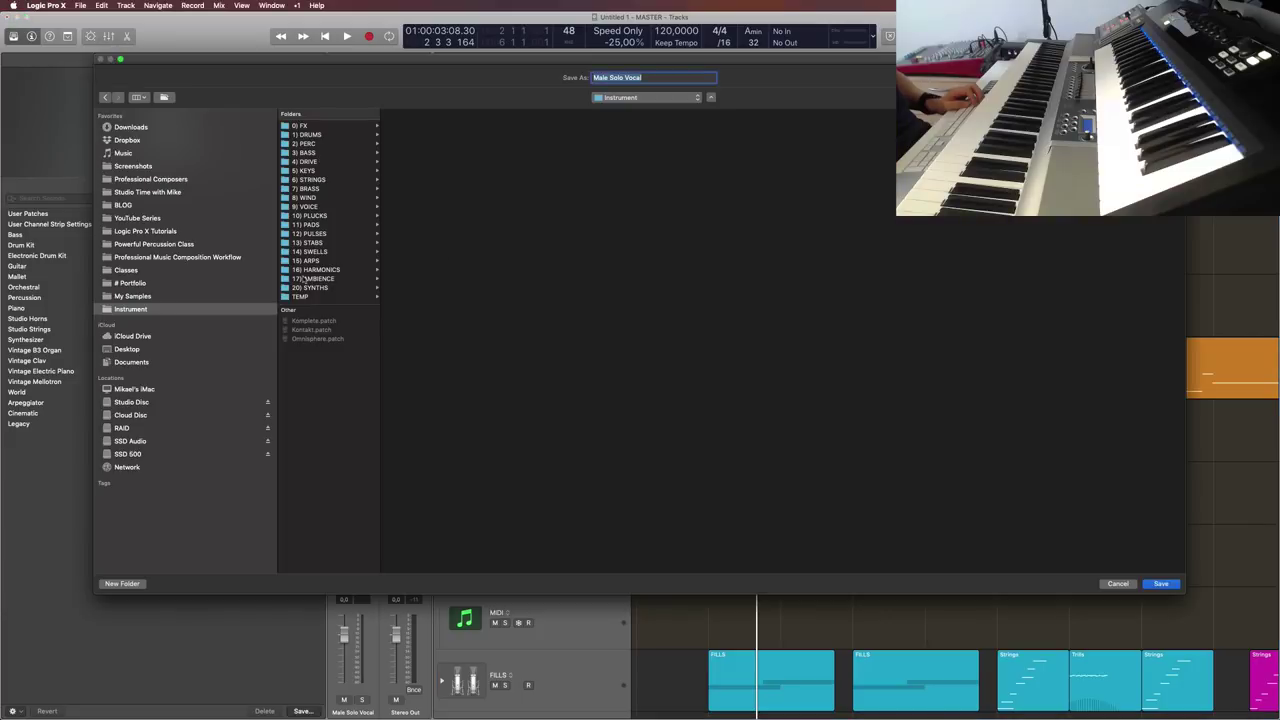
left_click(308, 206)
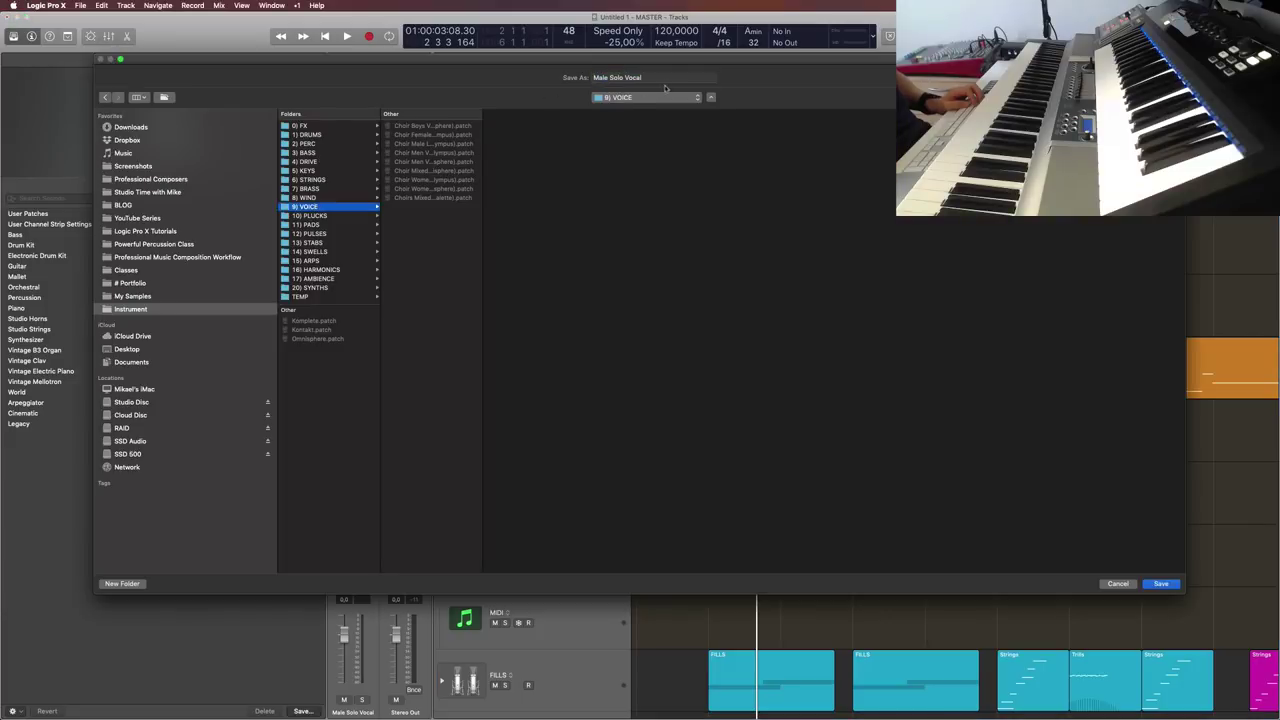
key("Right")
type("(empty)")
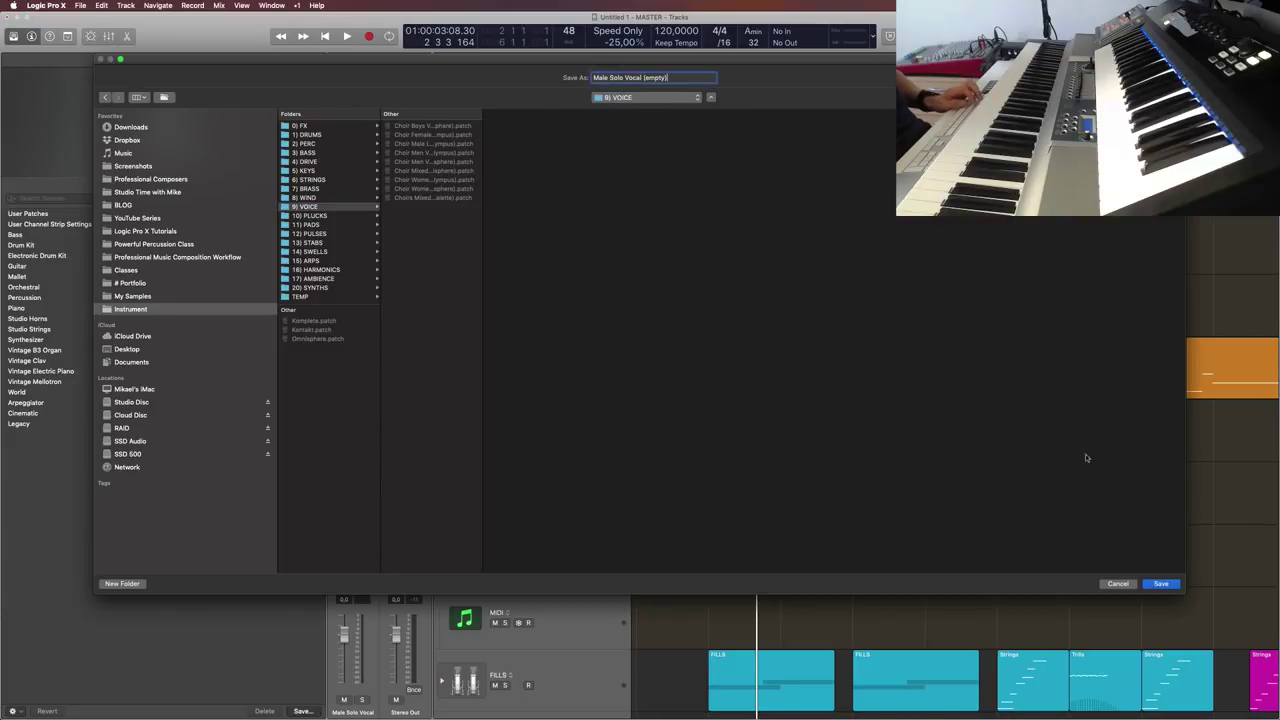
left_click(1160, 583)
Step: Save the Female Solo Vocal track's patch as Female Solo Vocal (empty) in the 9) VOICE folder
left_click(576, 555)
left_click(302, 711)
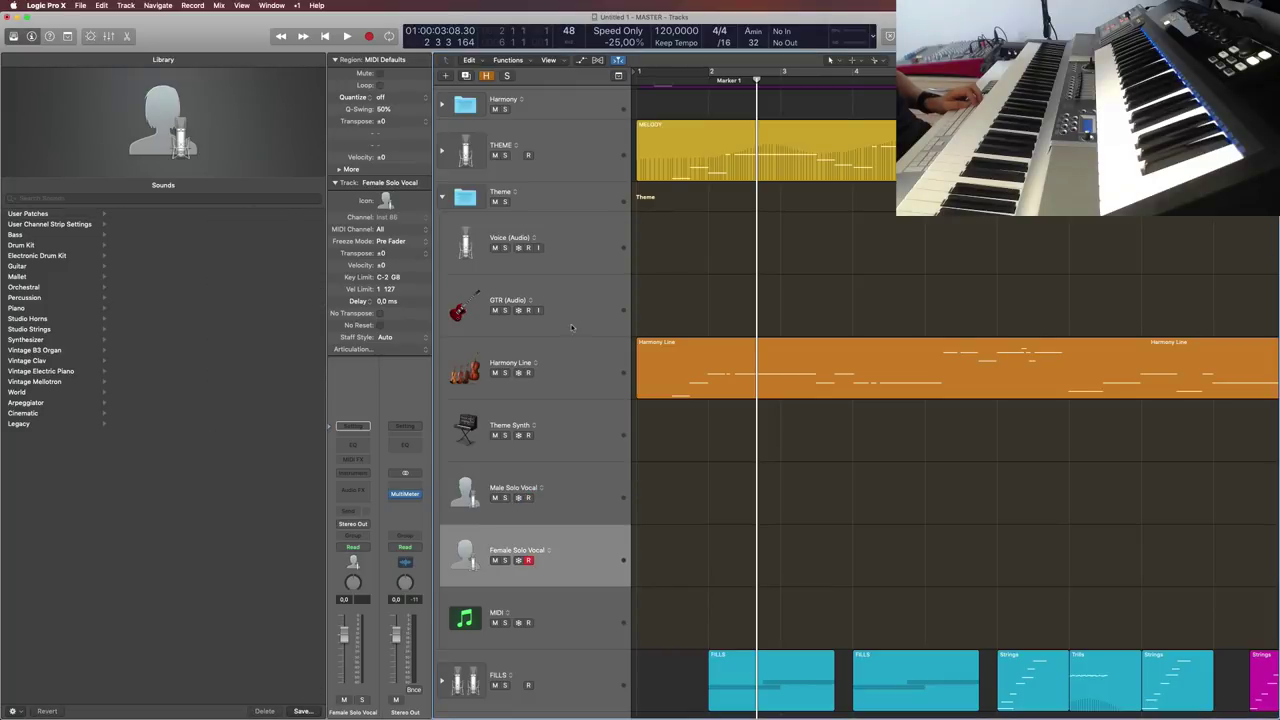
left_click(326, 207)
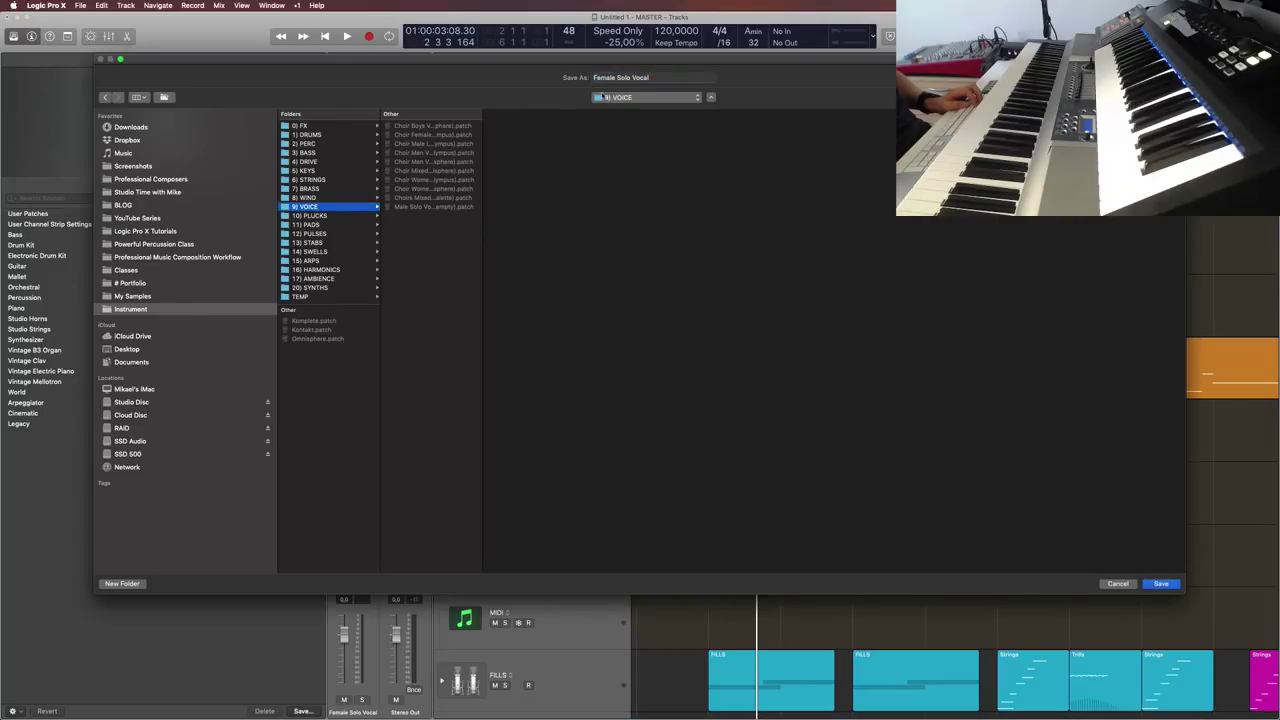
left_click(678, 77)
type("(empty)")
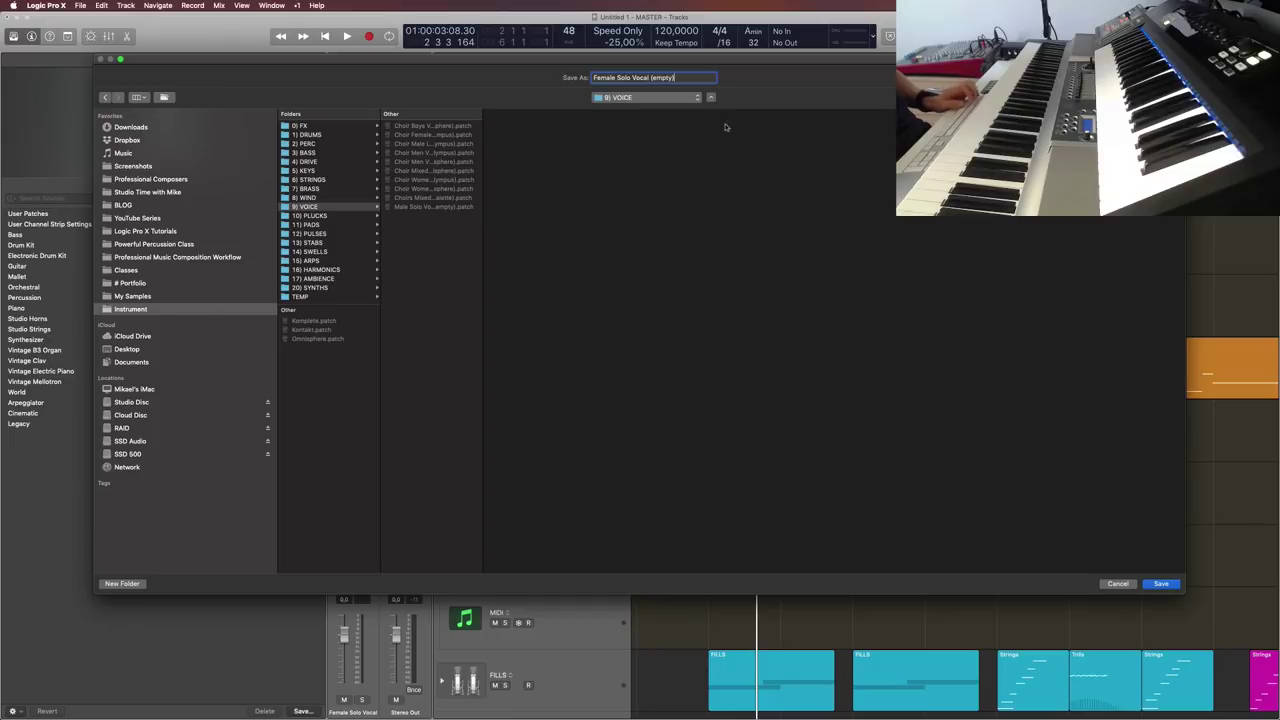
left_click(1160, 584)
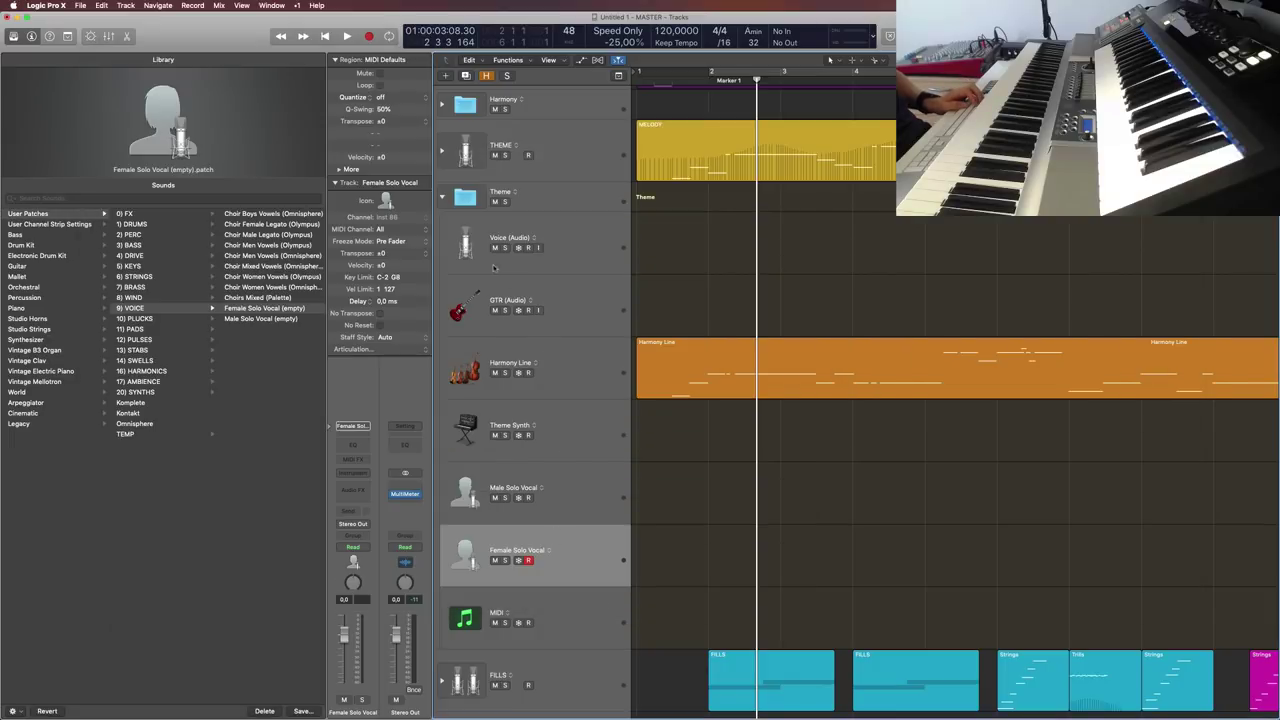
Step: Collapse the Theme folder and expand the Harmony folder to show its string and brass tracks
left_click(442, 198)
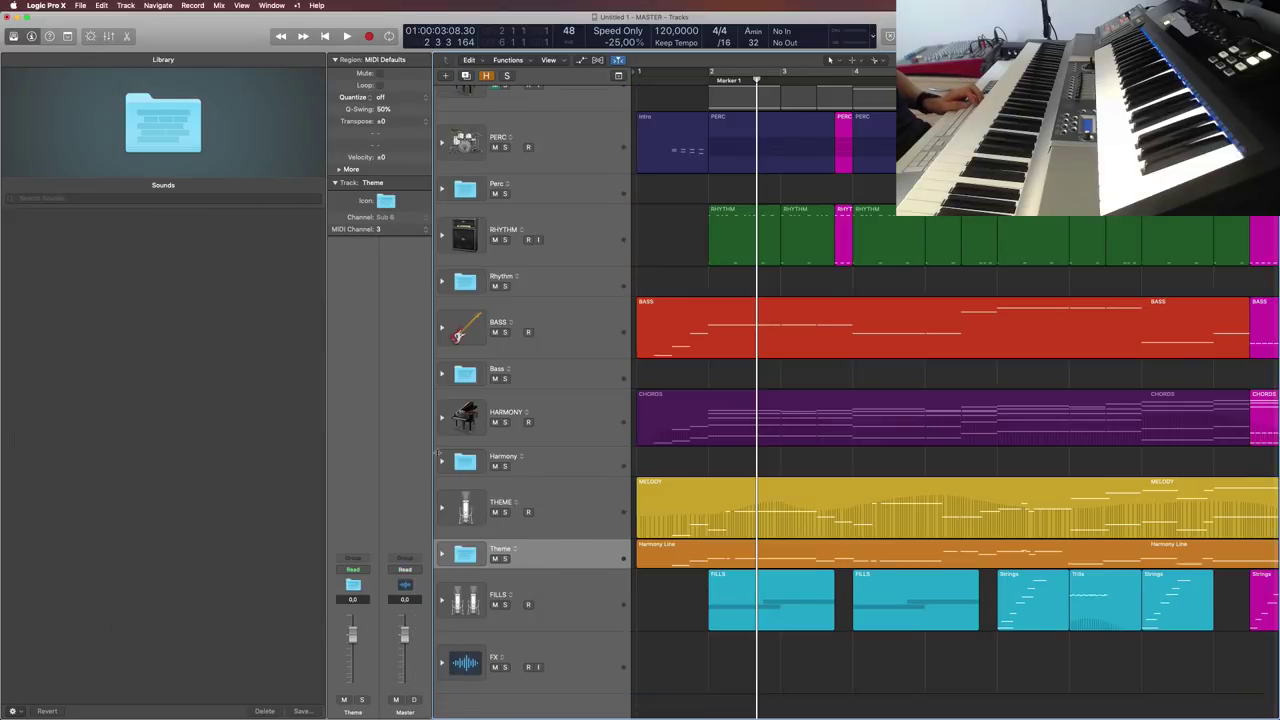
left_click(442, 462)
scroll(632, 456, "down", 15)
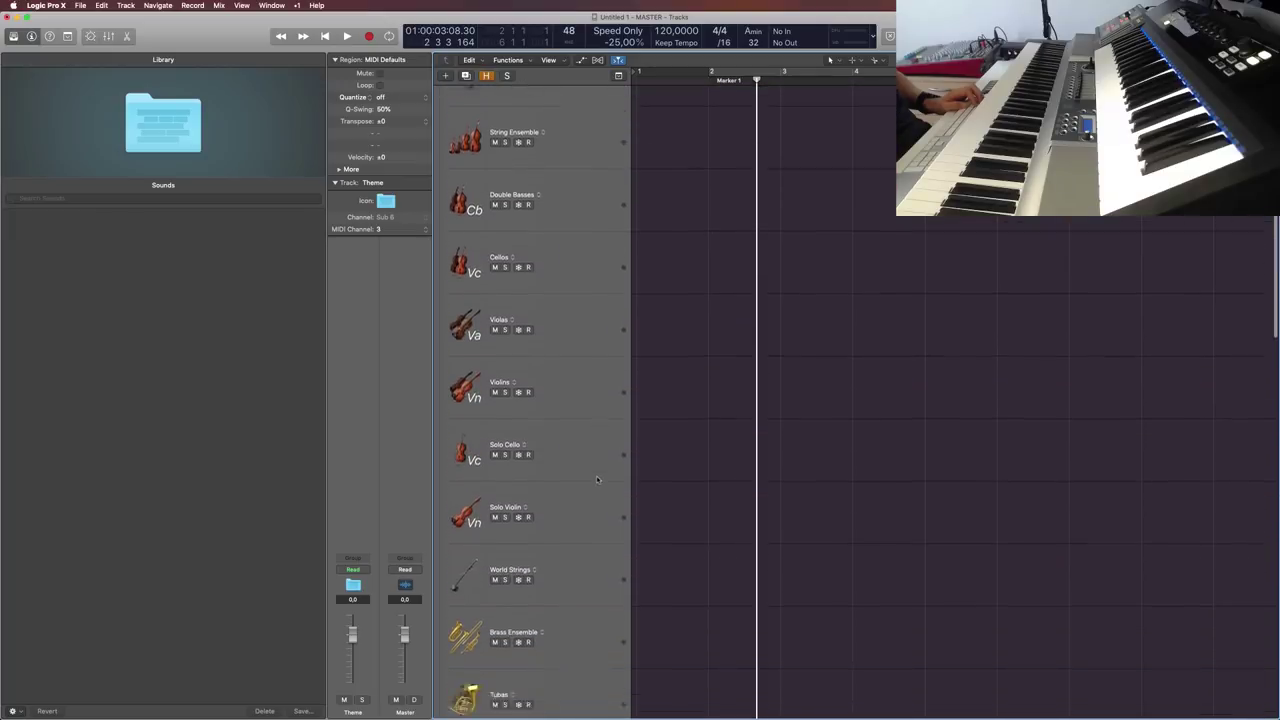
Step: Review the Harmony folder's tracks from the strings down to the keyboards, and collapse the folder
scroll(598, 478, "down", 15)
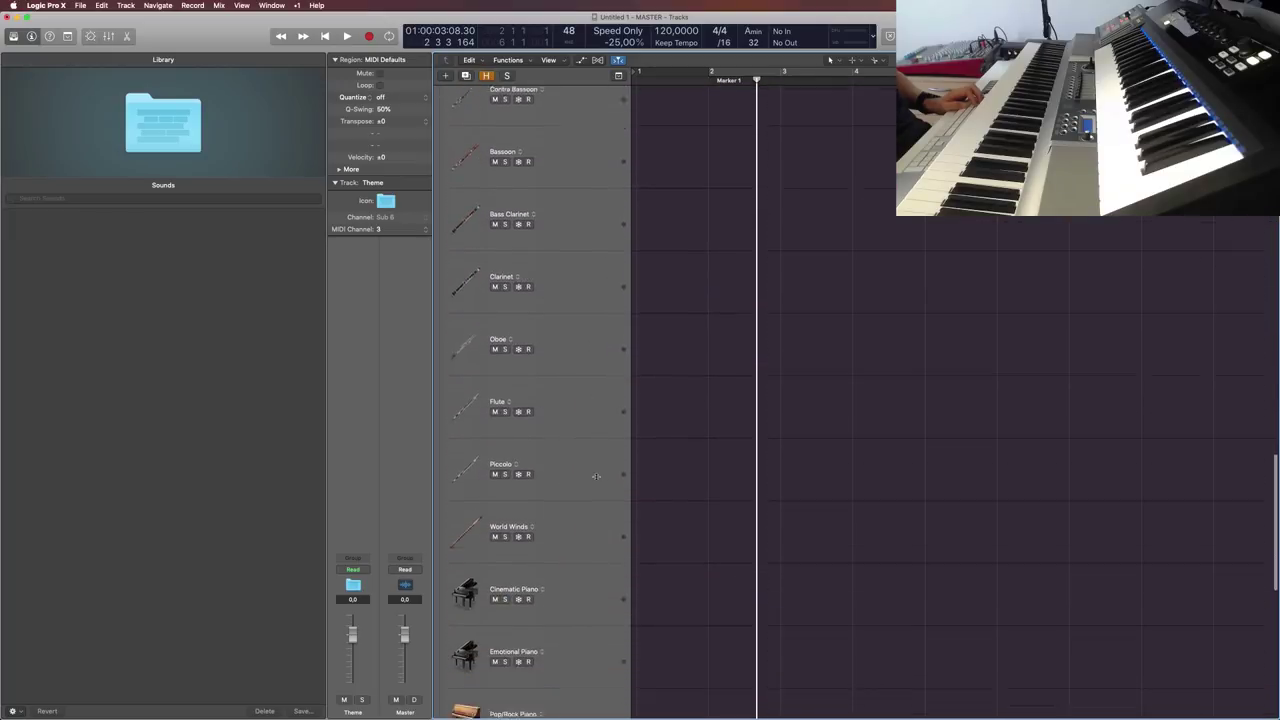
scroll(604, 480, "down", 3)
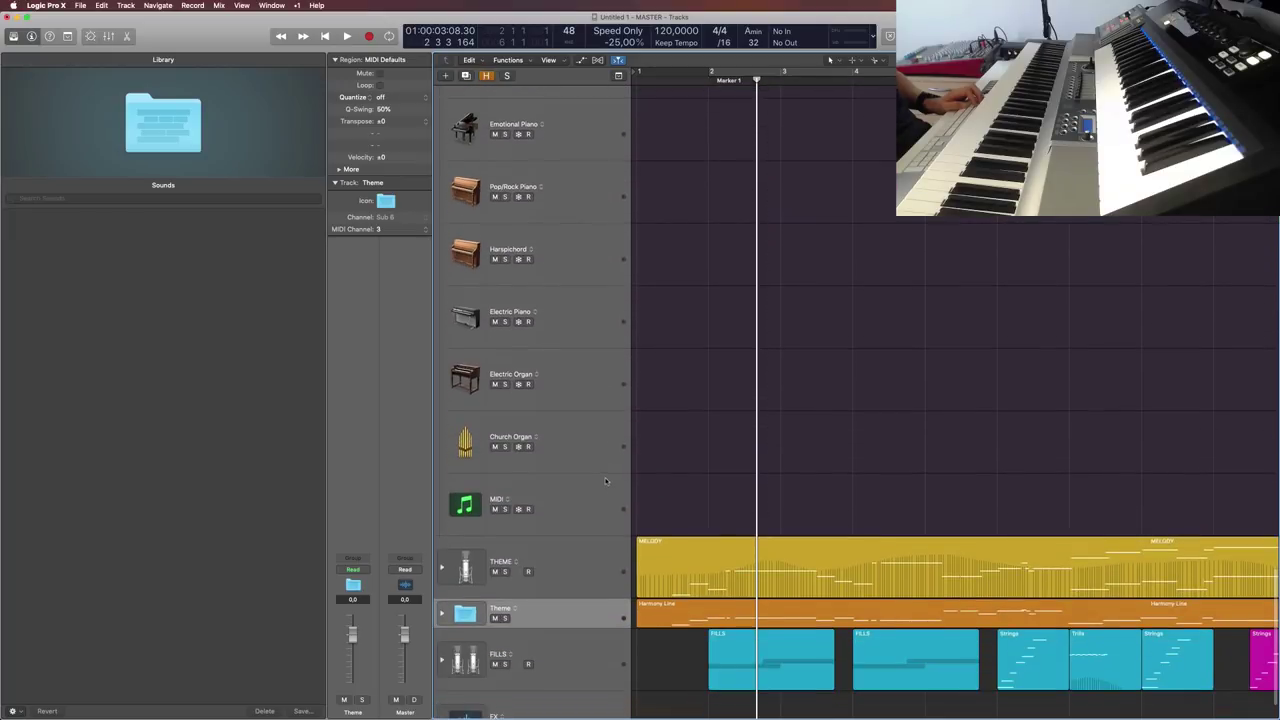
scroll(604, 480, "up", 10)
scroll(604, 480, "up", 10)
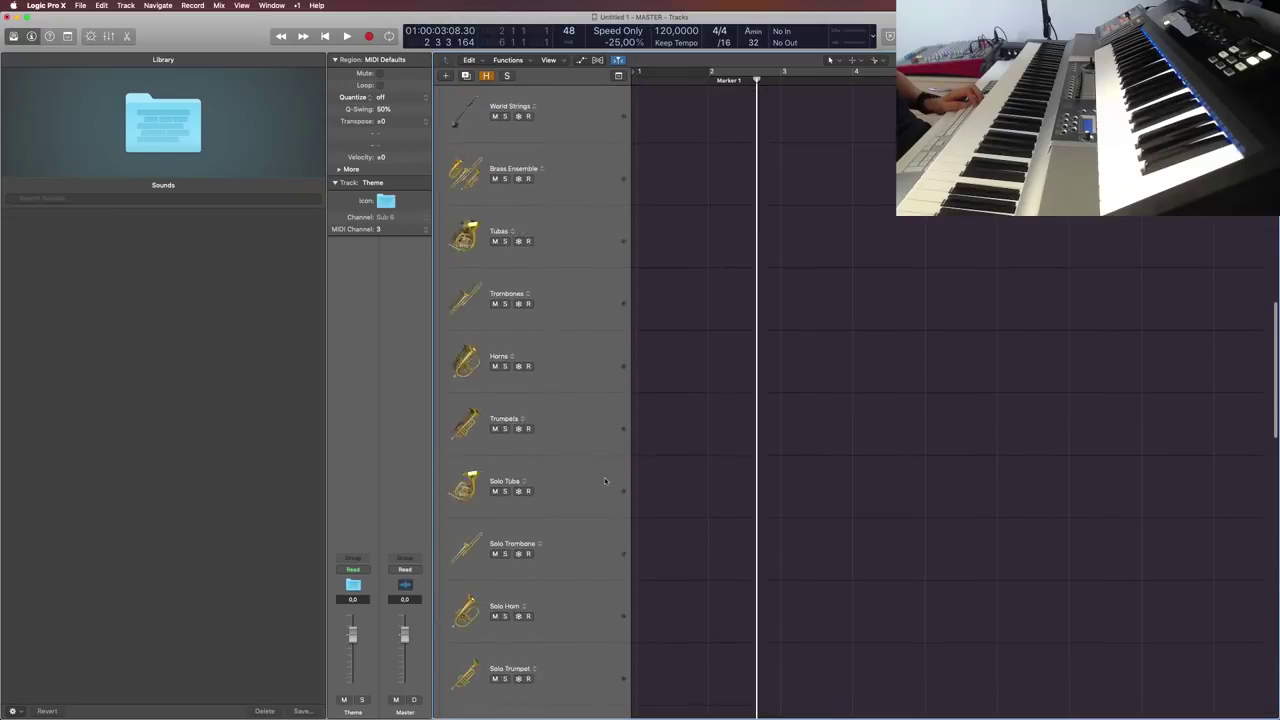
scroll(555, 383, "up", 8)
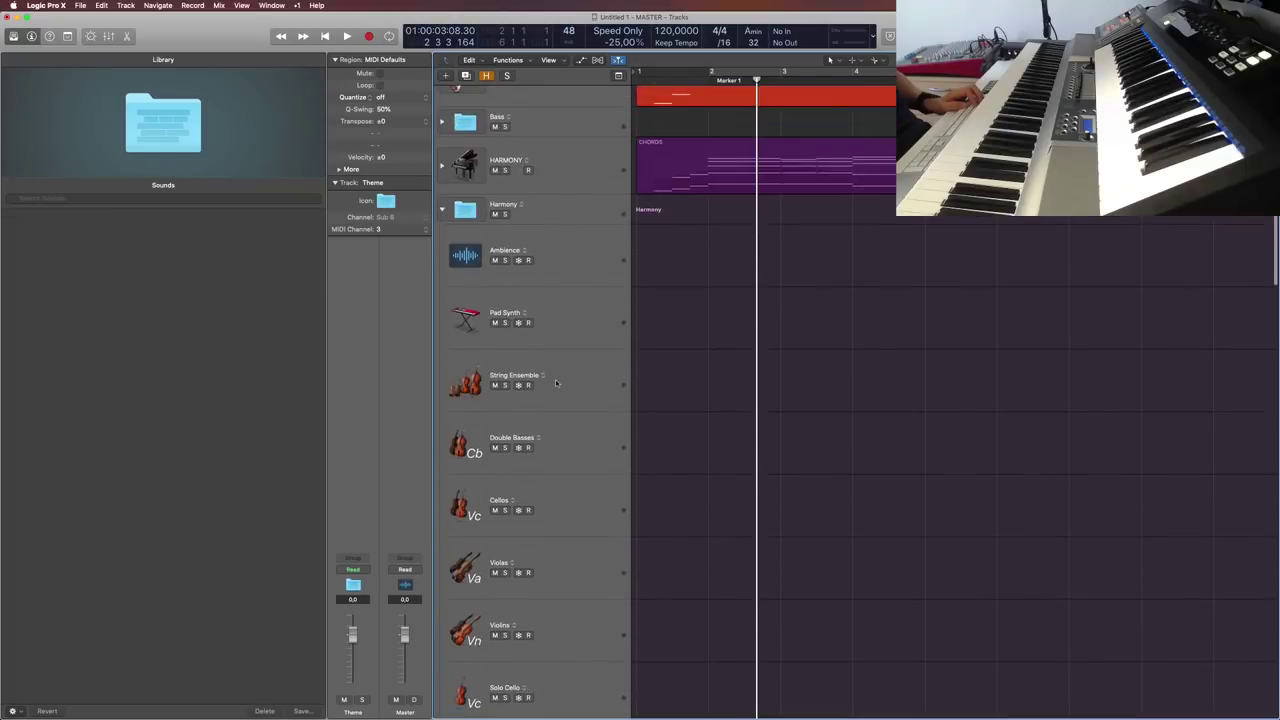
left_click(441, 251)
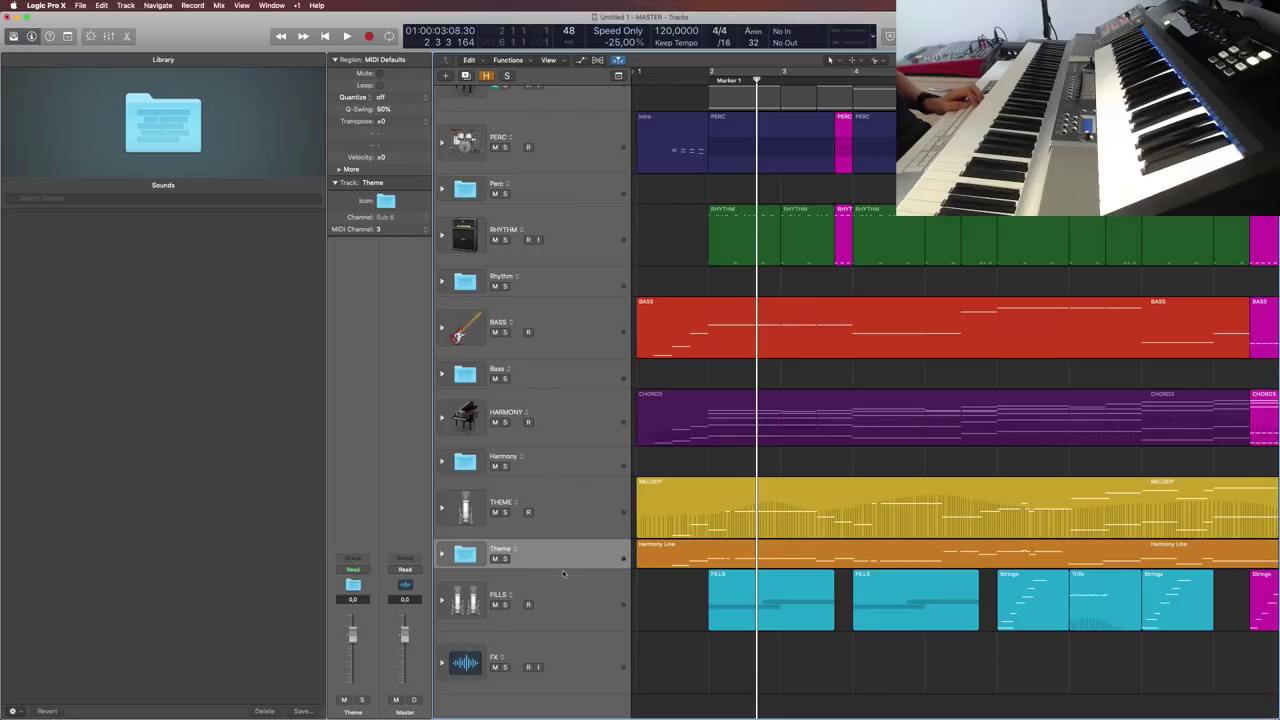
Step: Check the tracks inside the FILLS and FX stacks, collapsing each stack after viewing it
left_click(441, 600)
scroll(443, 480, "down", 4)
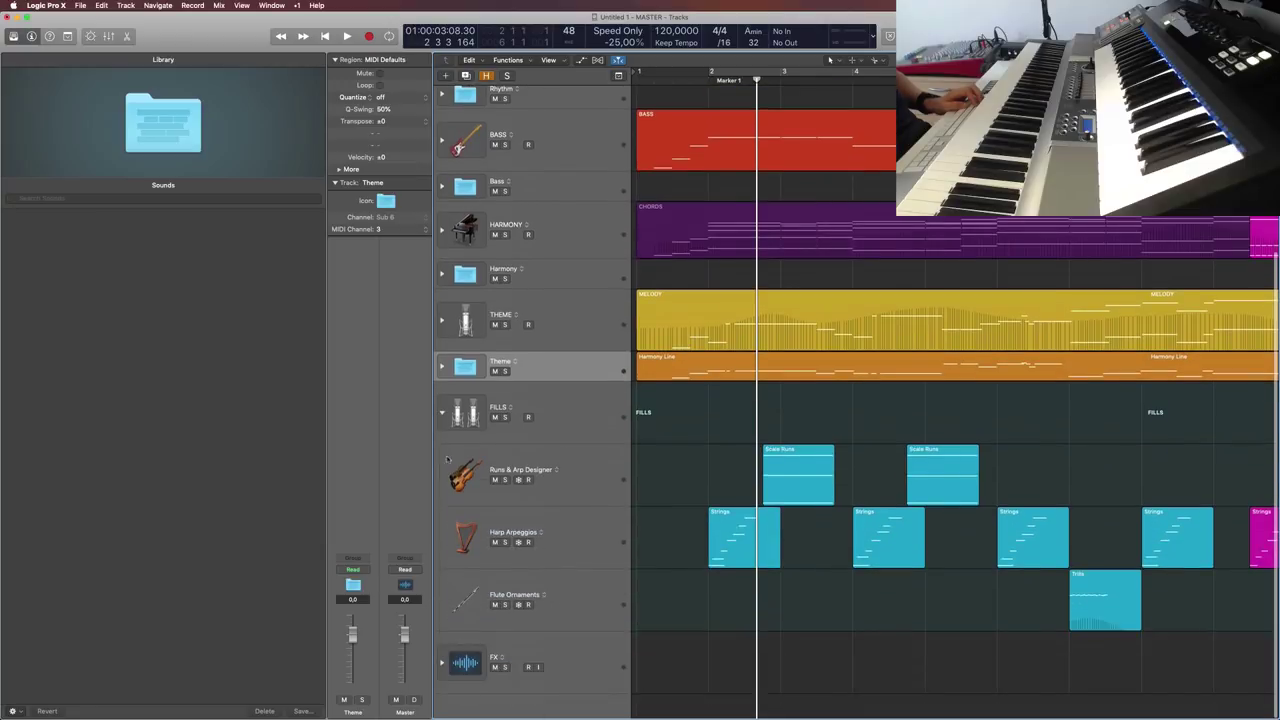
left_click(442, 410)
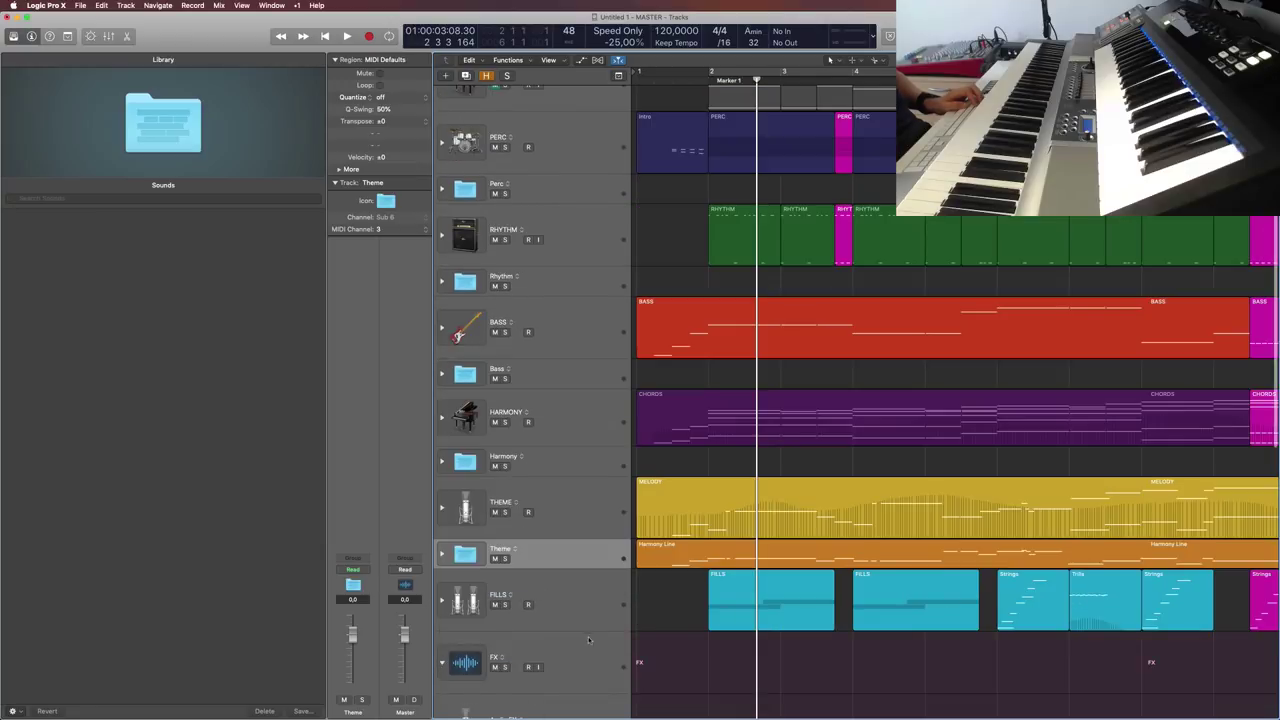
left_click(441, 662)
scroll(586, 632, "down", 5)
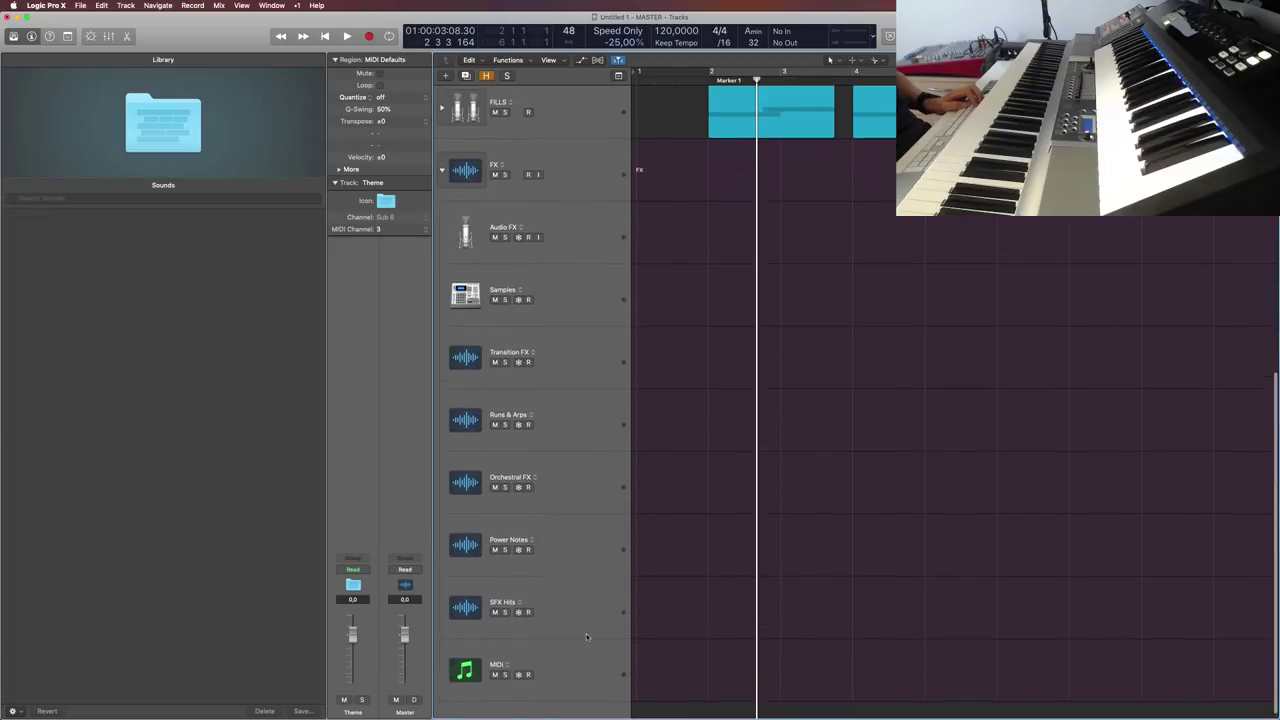
scroll(560, 560, "up", 3)
left_click(441, 310)
scroll(560, 560, "up", 3)
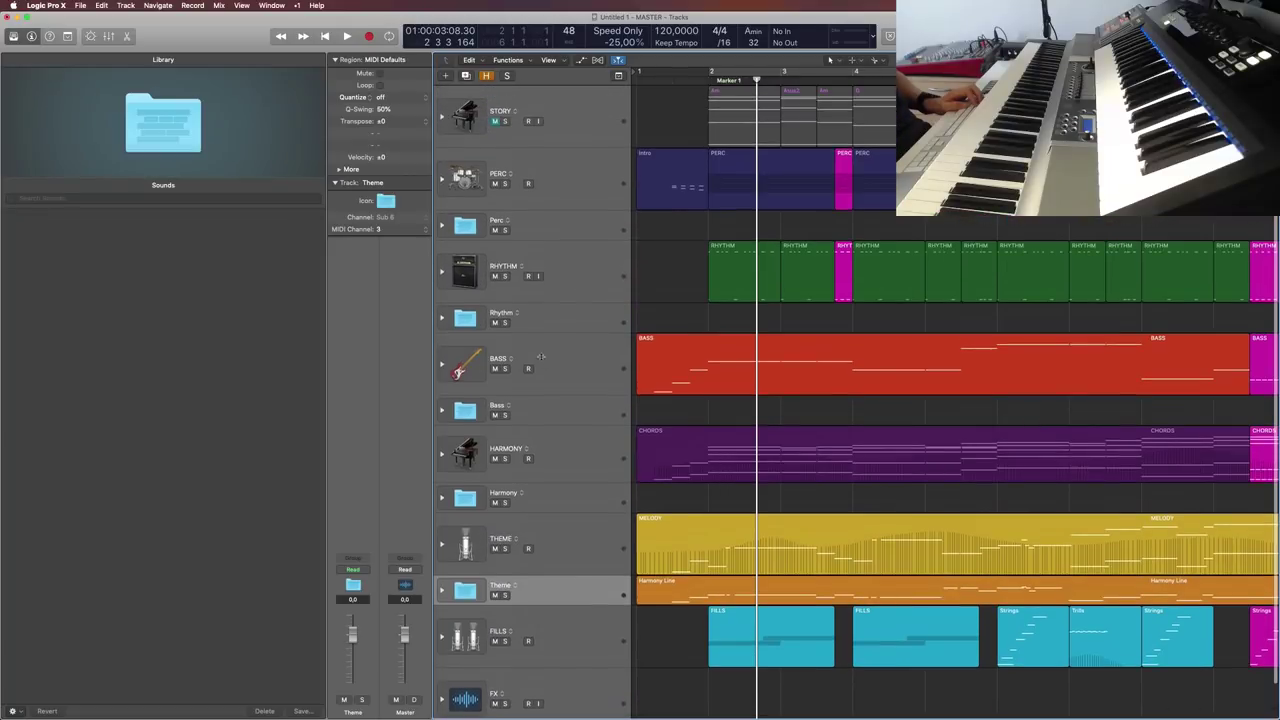
Step: Expand the Theme folder and add a new track with duplicate settings below Female Solo Vocal
left_click(442, 590)
scroll(586, 570, "down", 5)
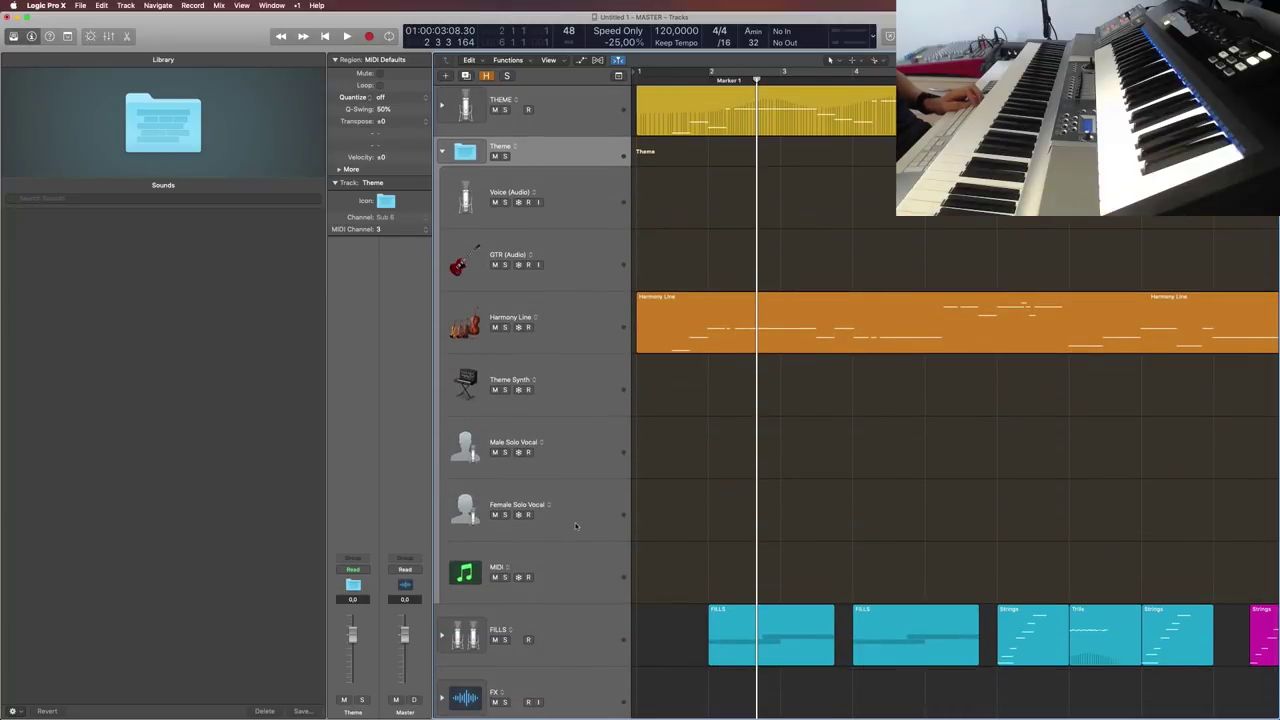
scroll(589, 513, "up", 5)
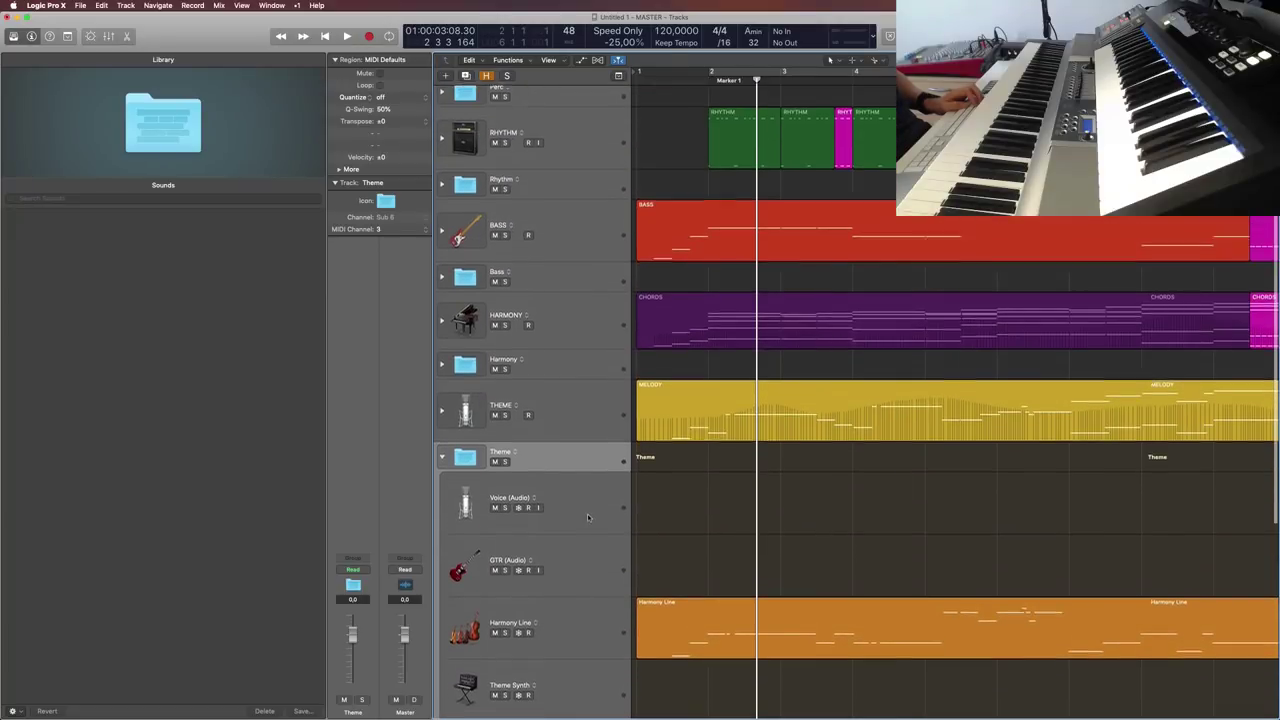
scroll(583, 587, "down", 4)
left_click(584, 590)
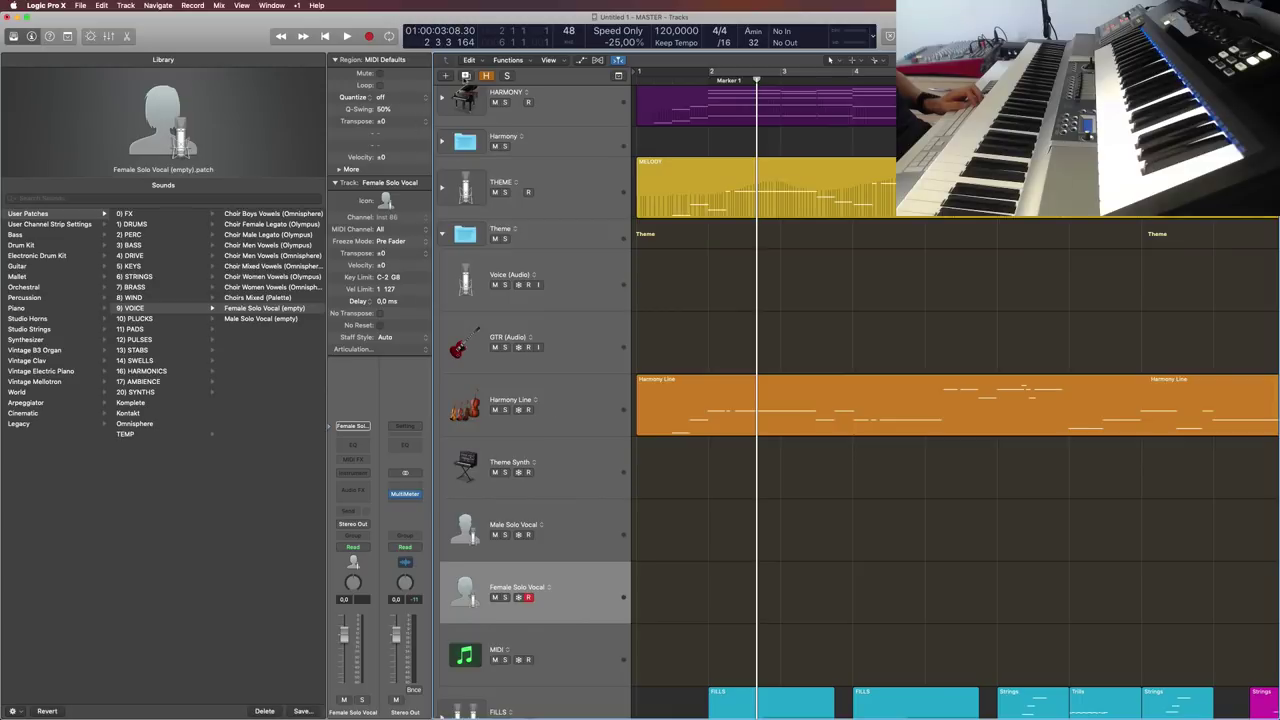
key("super+d")
Step: Give the new track the group-of-people icon and rename it Choir
left_click(465, 655)
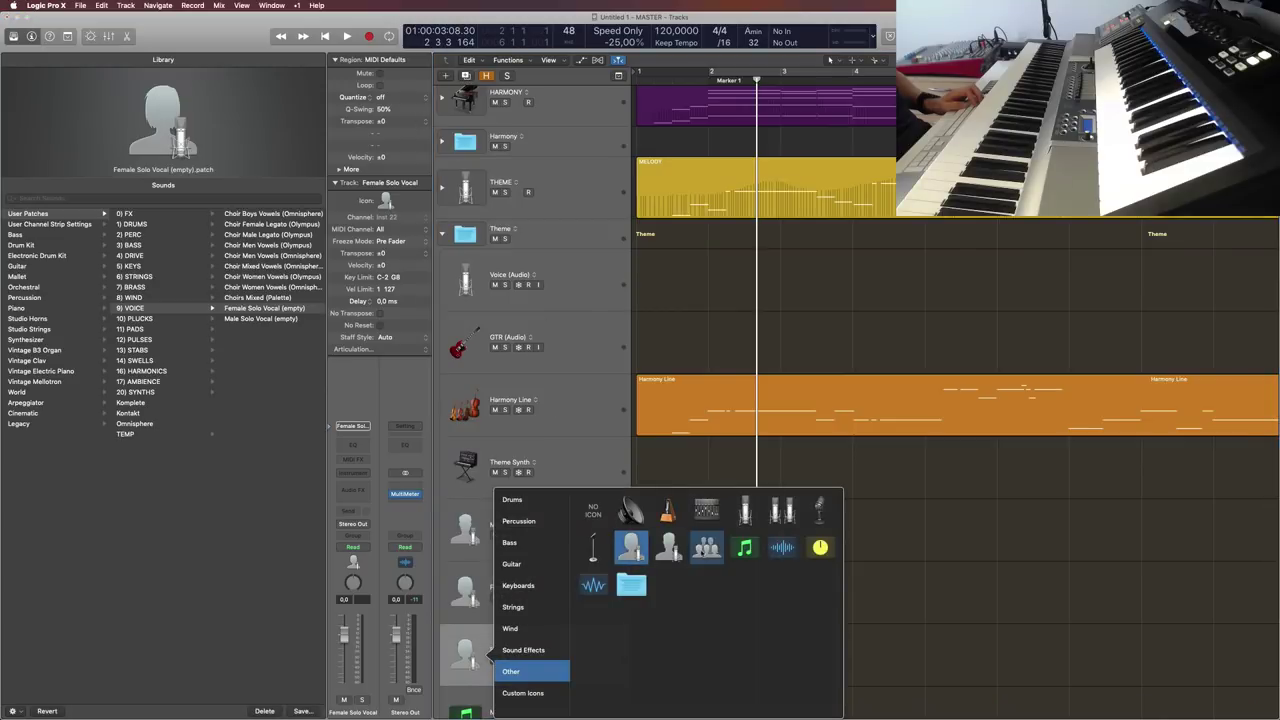
left_click(707, 547)
double_click(516, 650)
type("Choir")
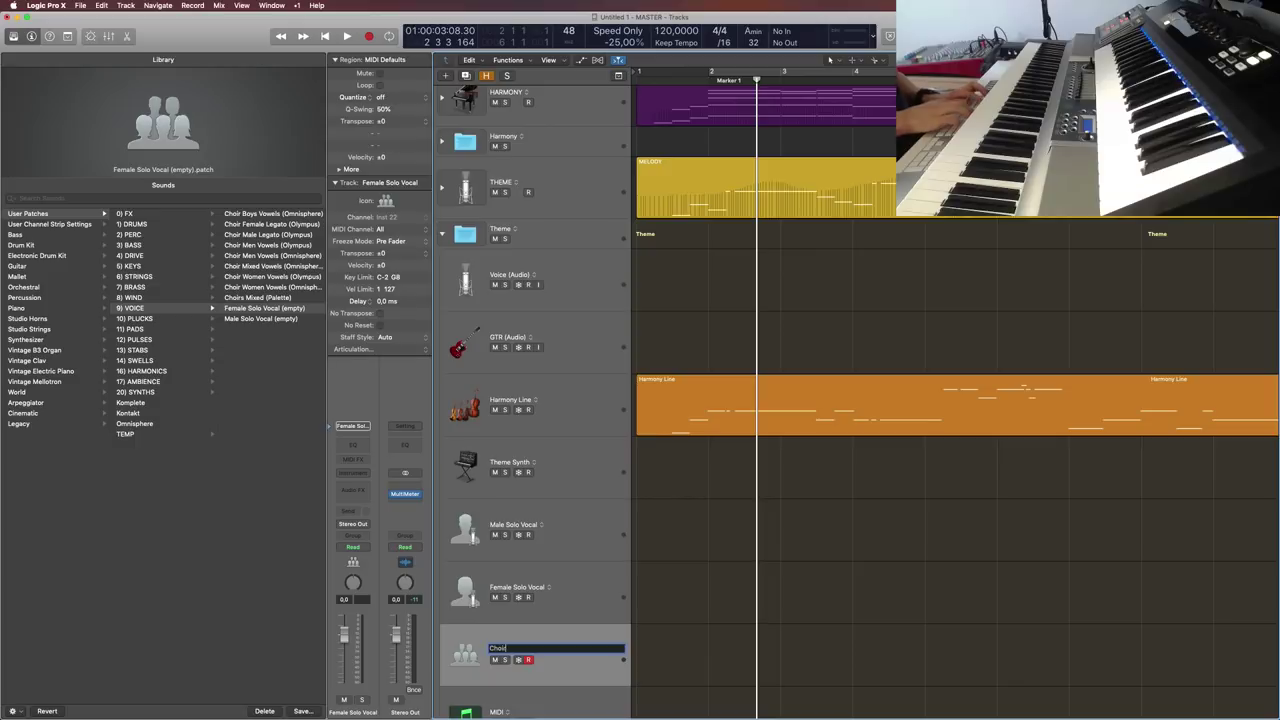
key("Return")
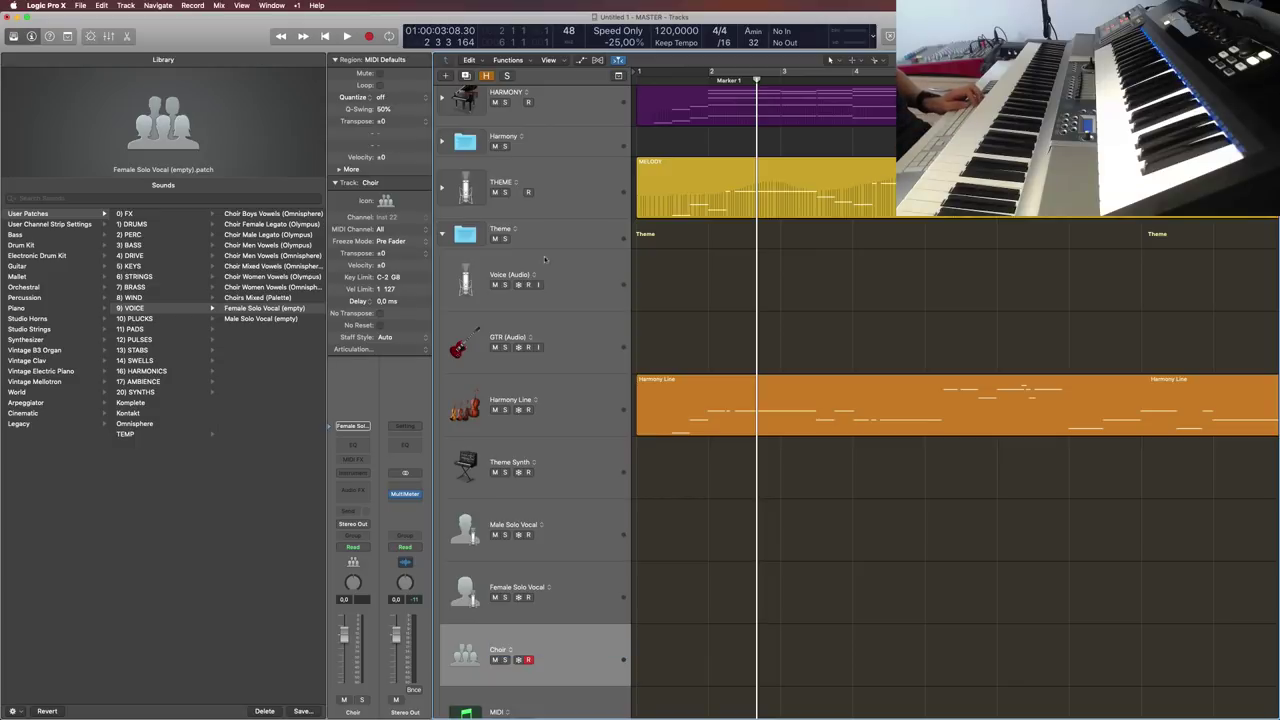
Step: Move the Choir track into the Harmony folder, between Church Organ and MIDI
left_click_drag(586, 621, 597, 572)
scroll(597, 572, "up", 15)
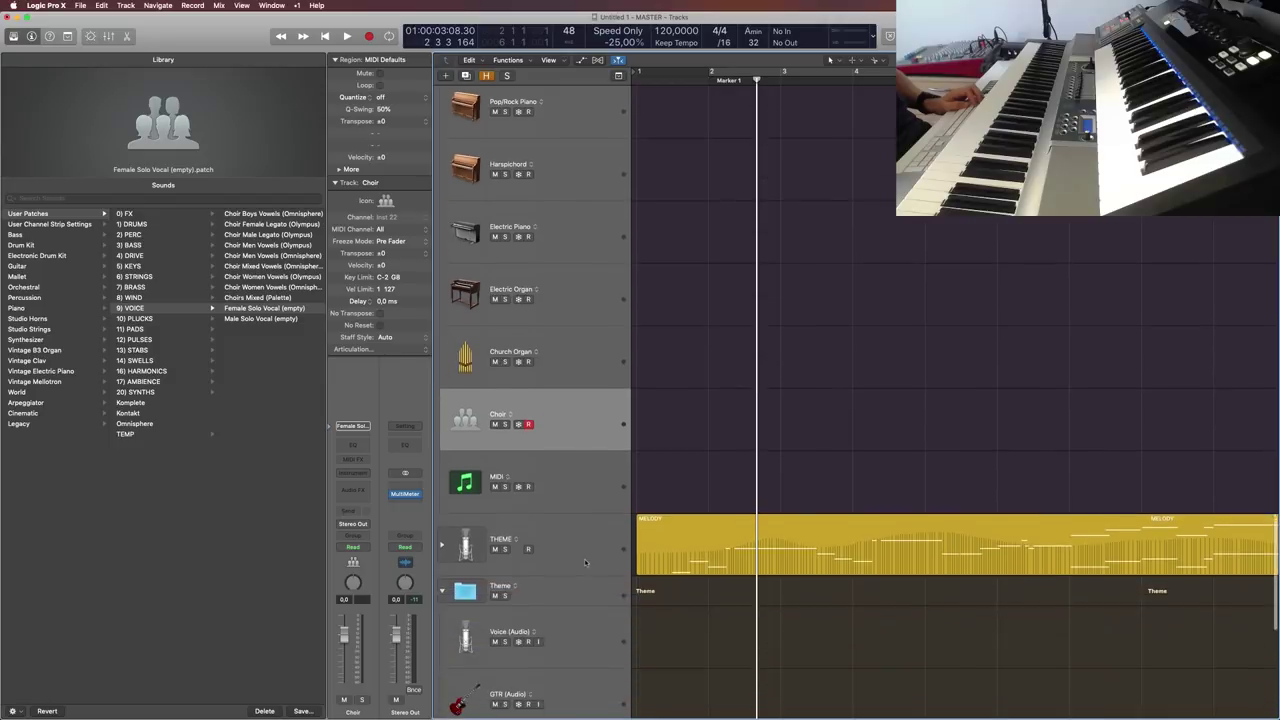
scroll(586, 564, "down", 15)
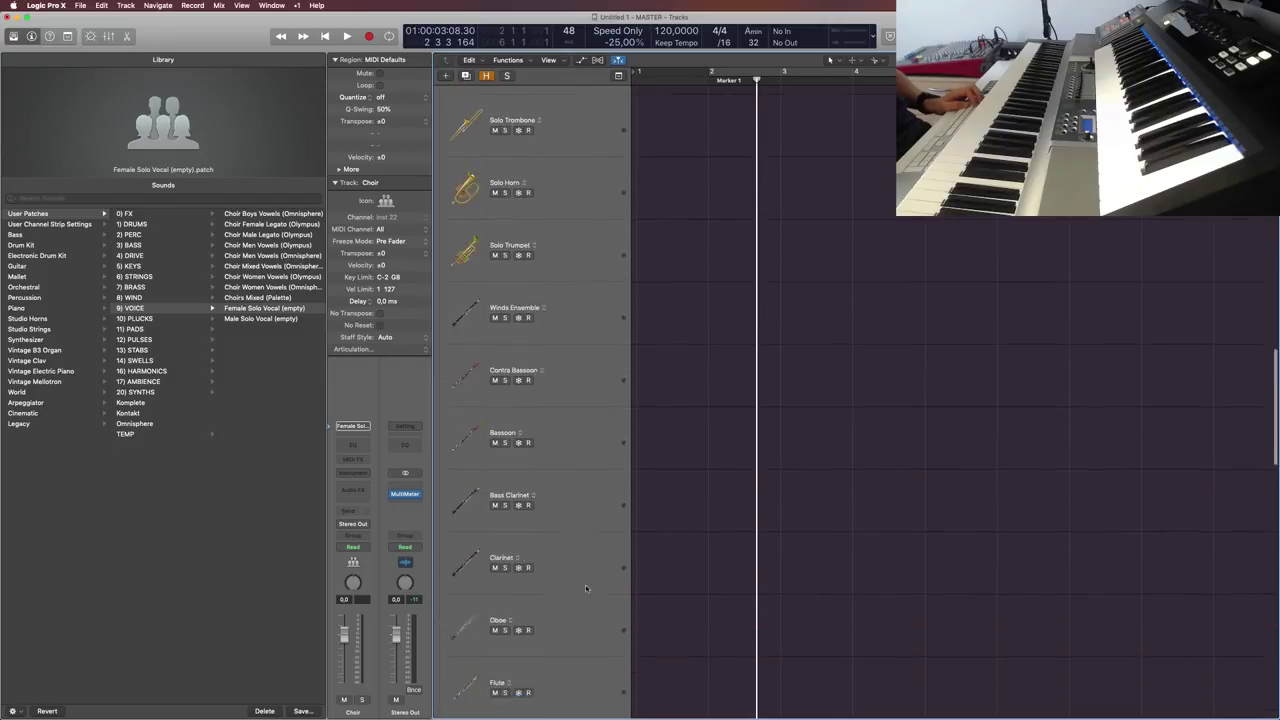
Step: Save the Choir track's patch as Choir (empty) in the 9) VOICE folder
left_click(301, 711)
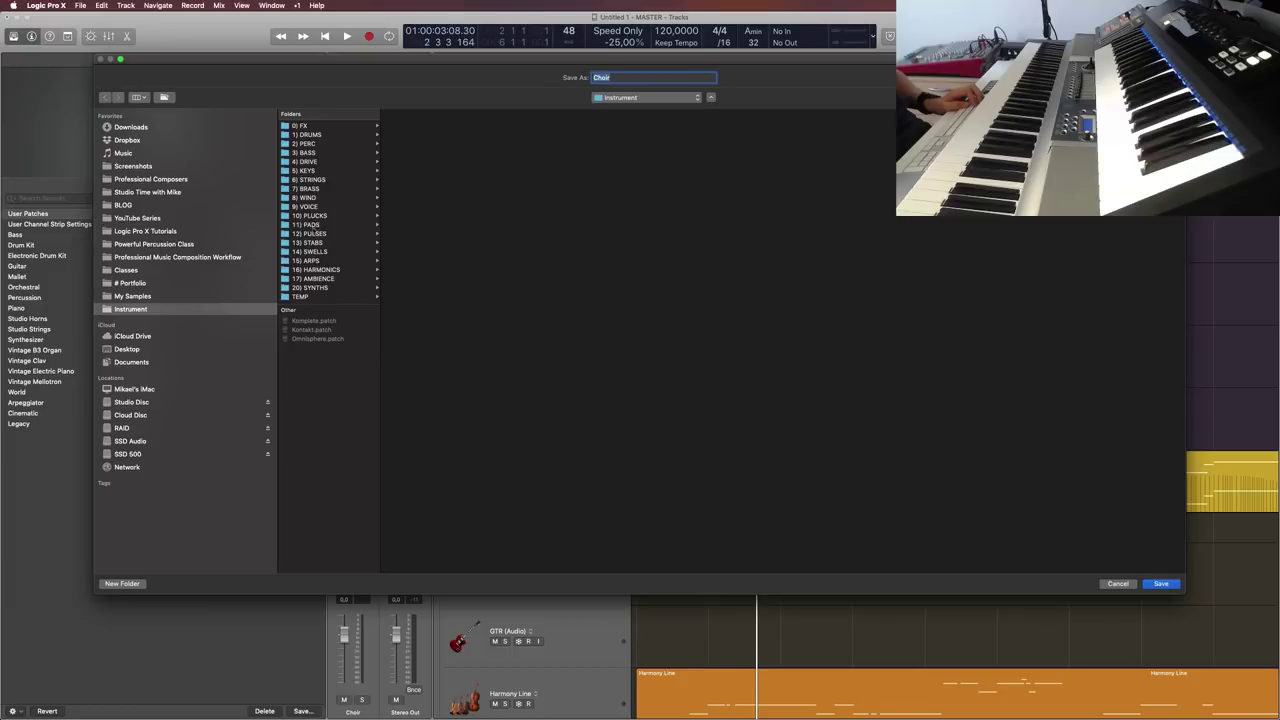
left_click(313, 207)
left_click(627, 78)
type("(empty)")
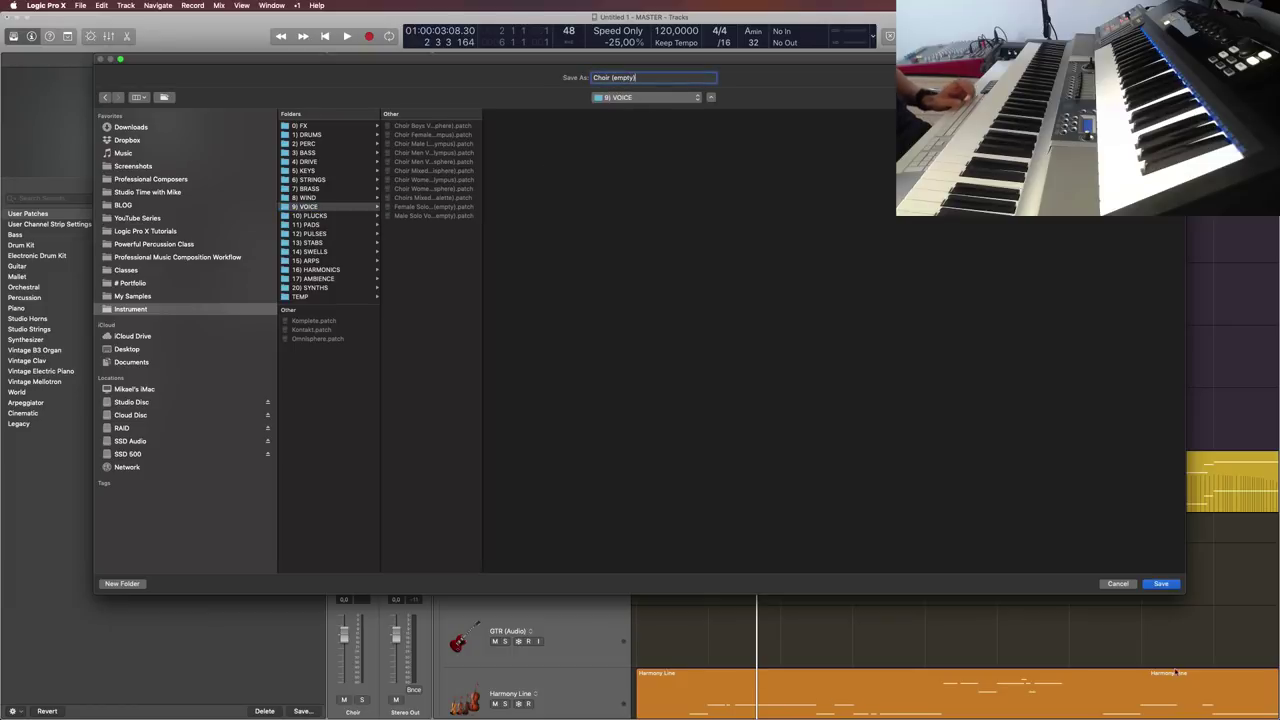
left_click(1160, 583)
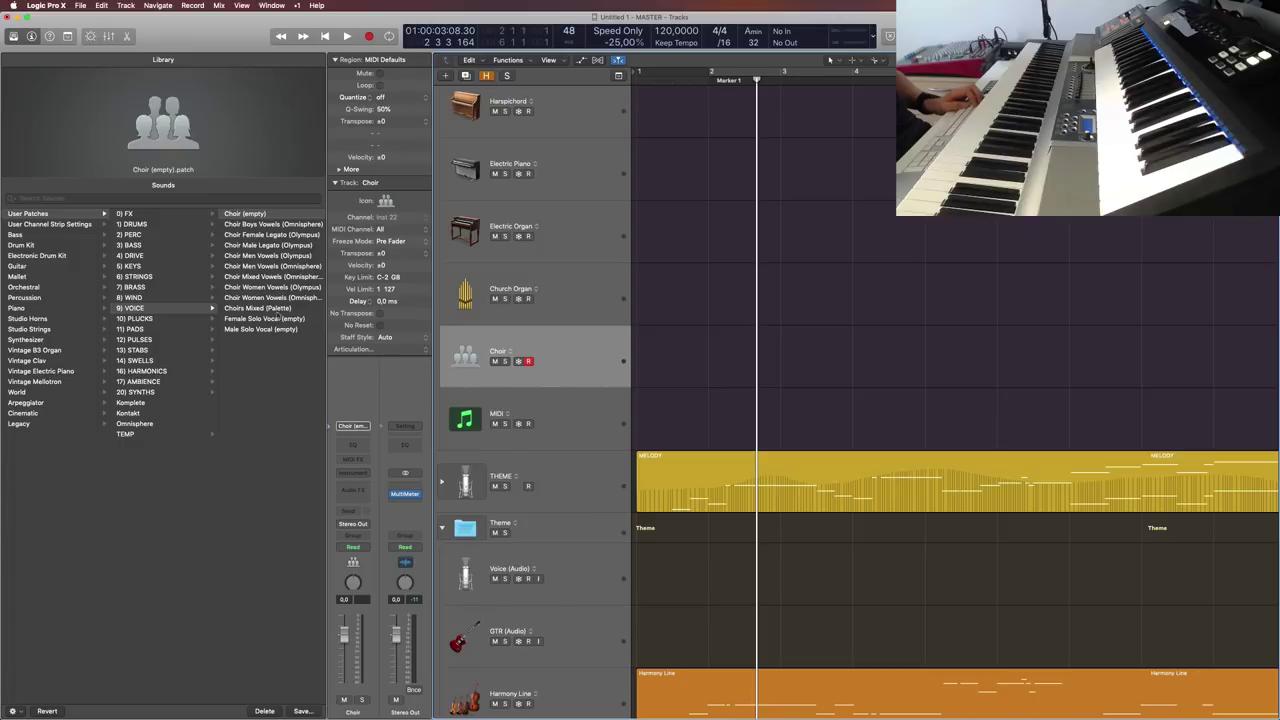
Step: Look back through the Harmony folder's tracks, and collapse the Harmony and Theme folders
scroll(549, 387, "up", 2)
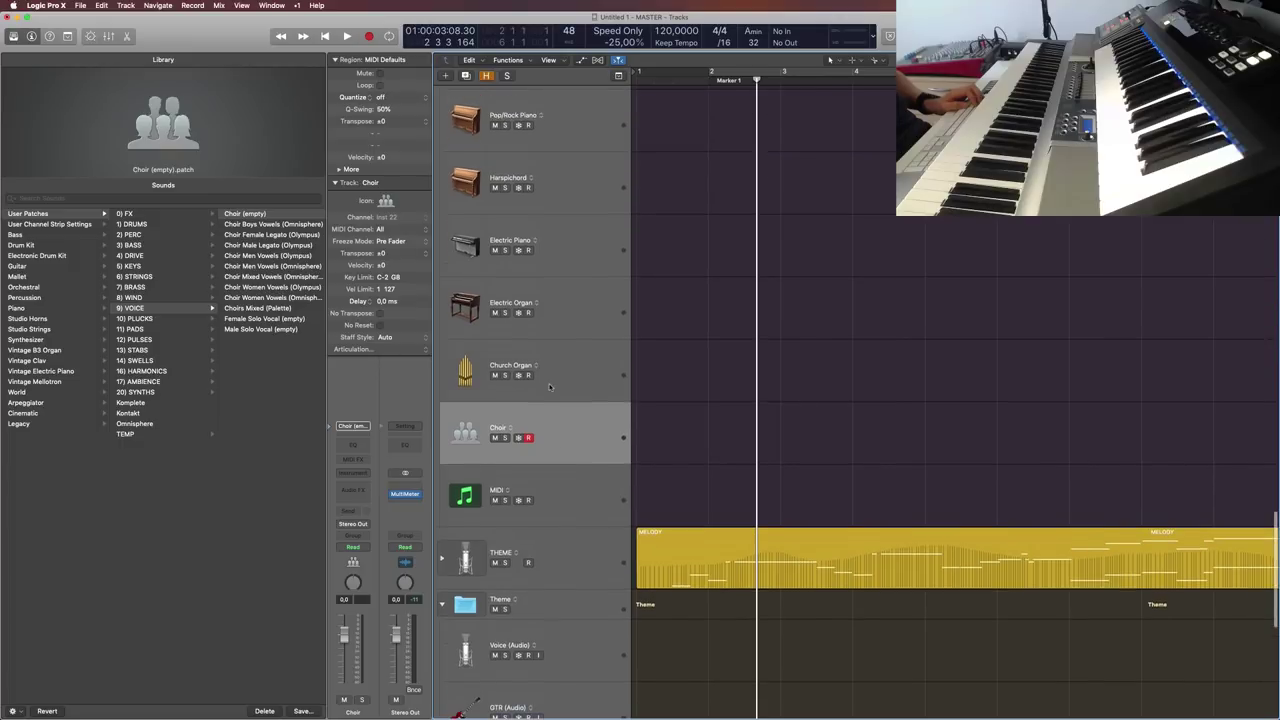
scroll(558, 345, "up", 10)
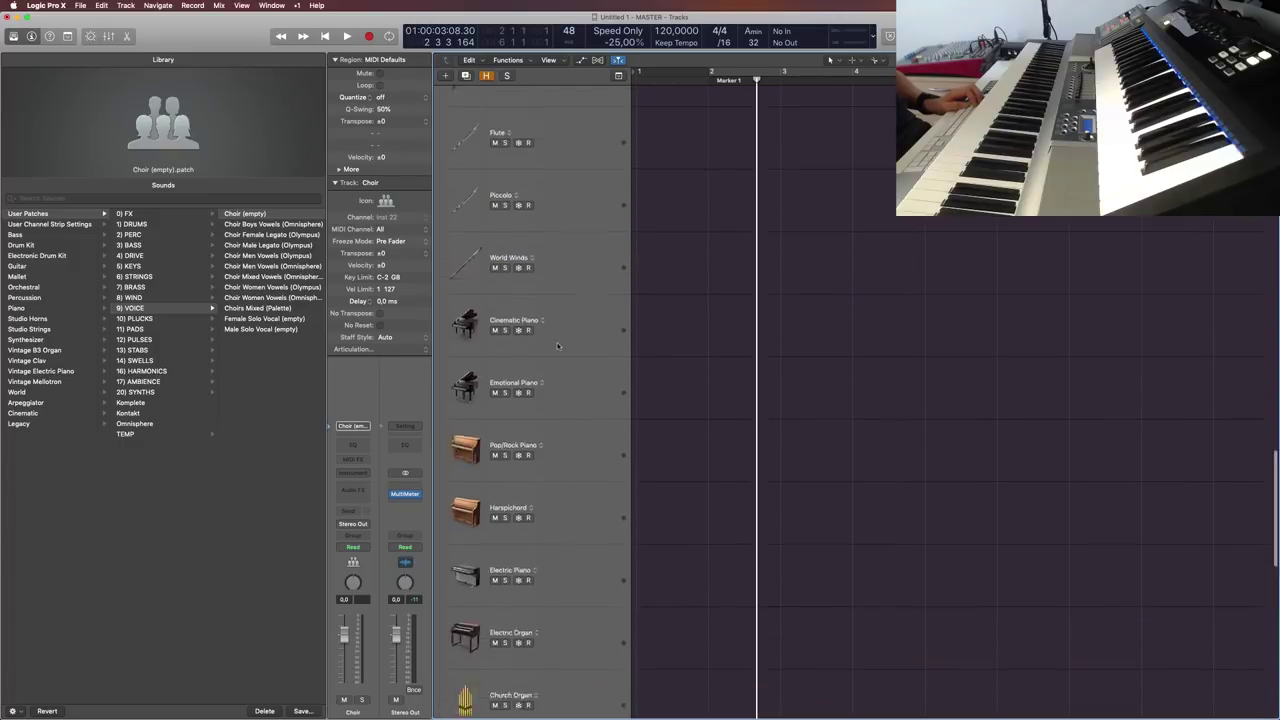
scroll(570, 362, "up", 15)
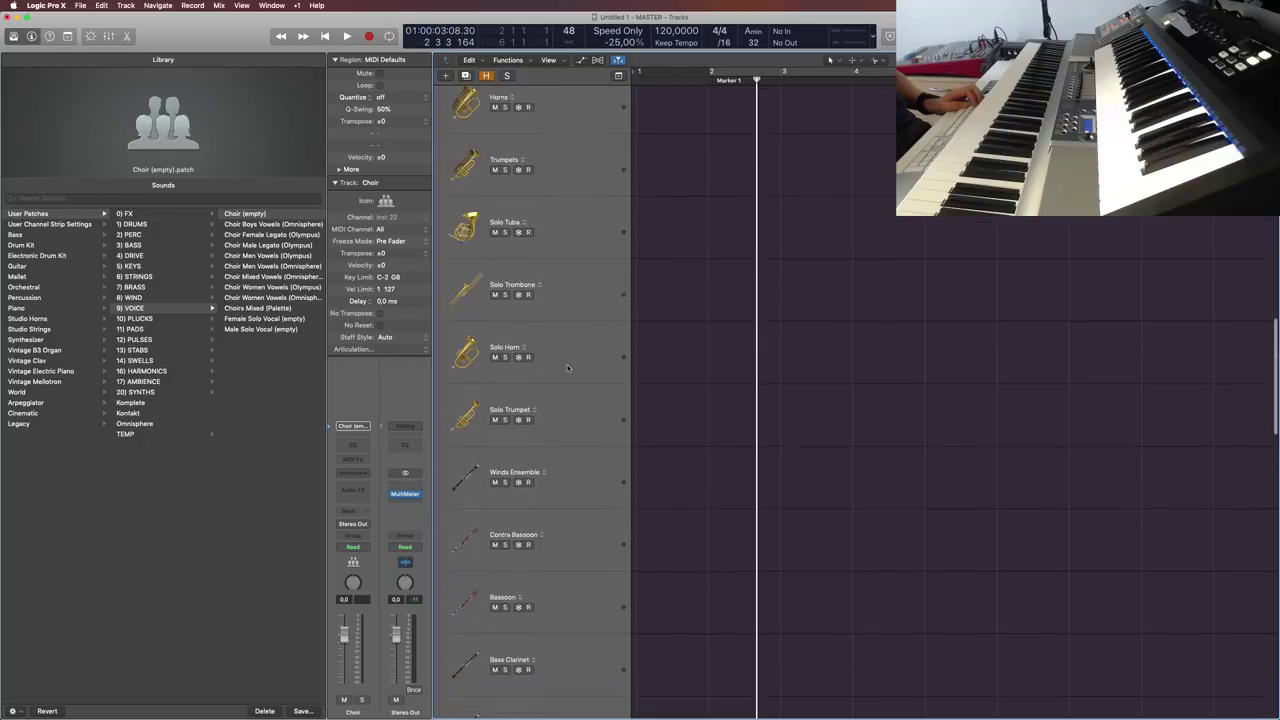
scroll(568, 368, "up", 4)
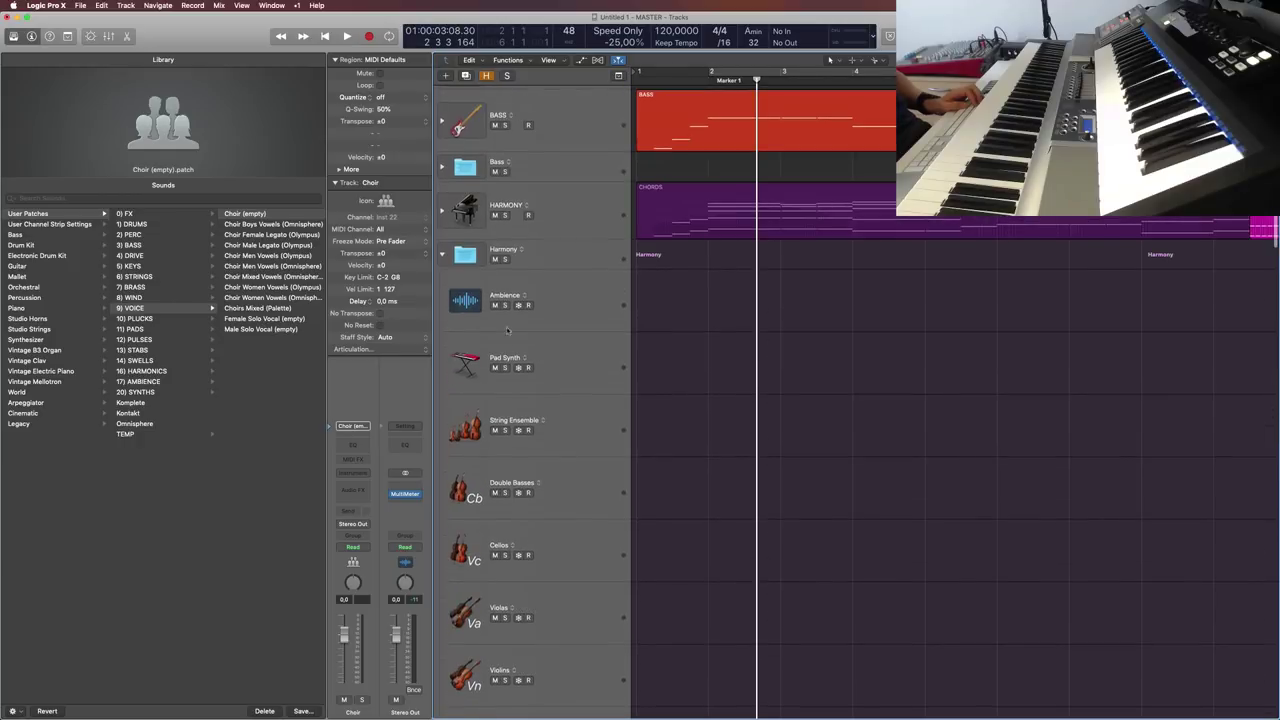
left_click(443, 254)
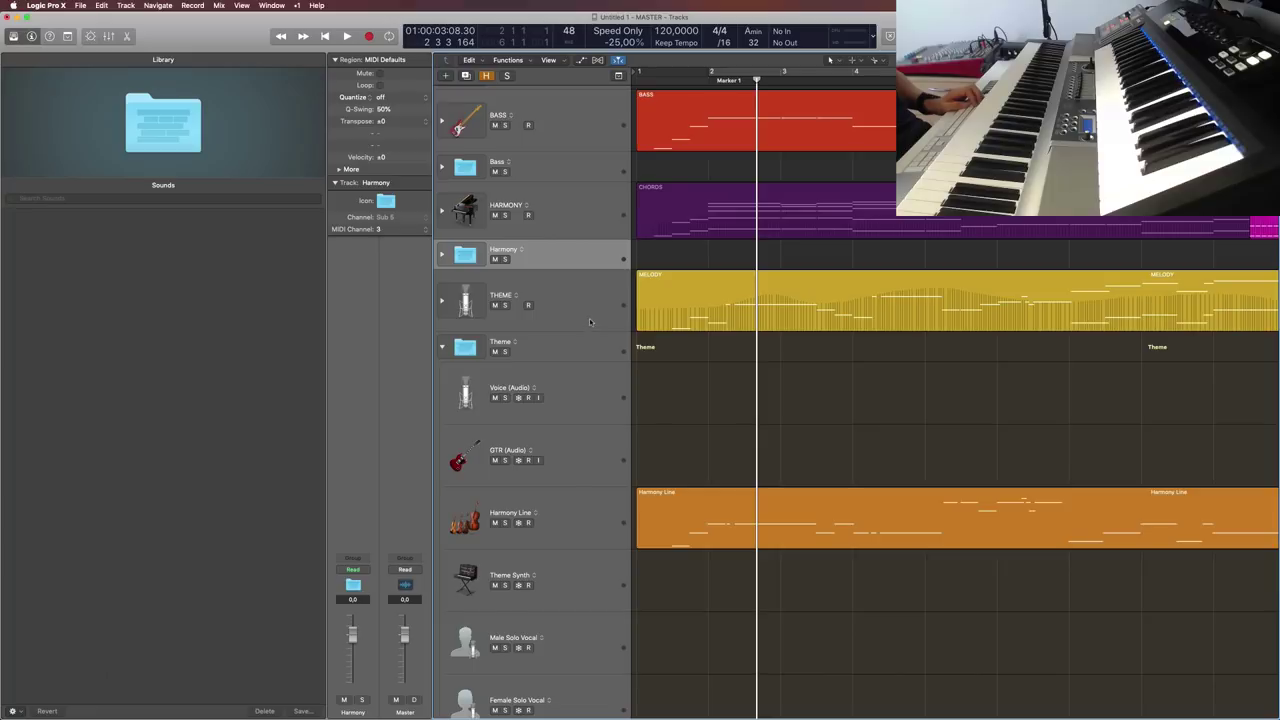
left_click(441, 348)
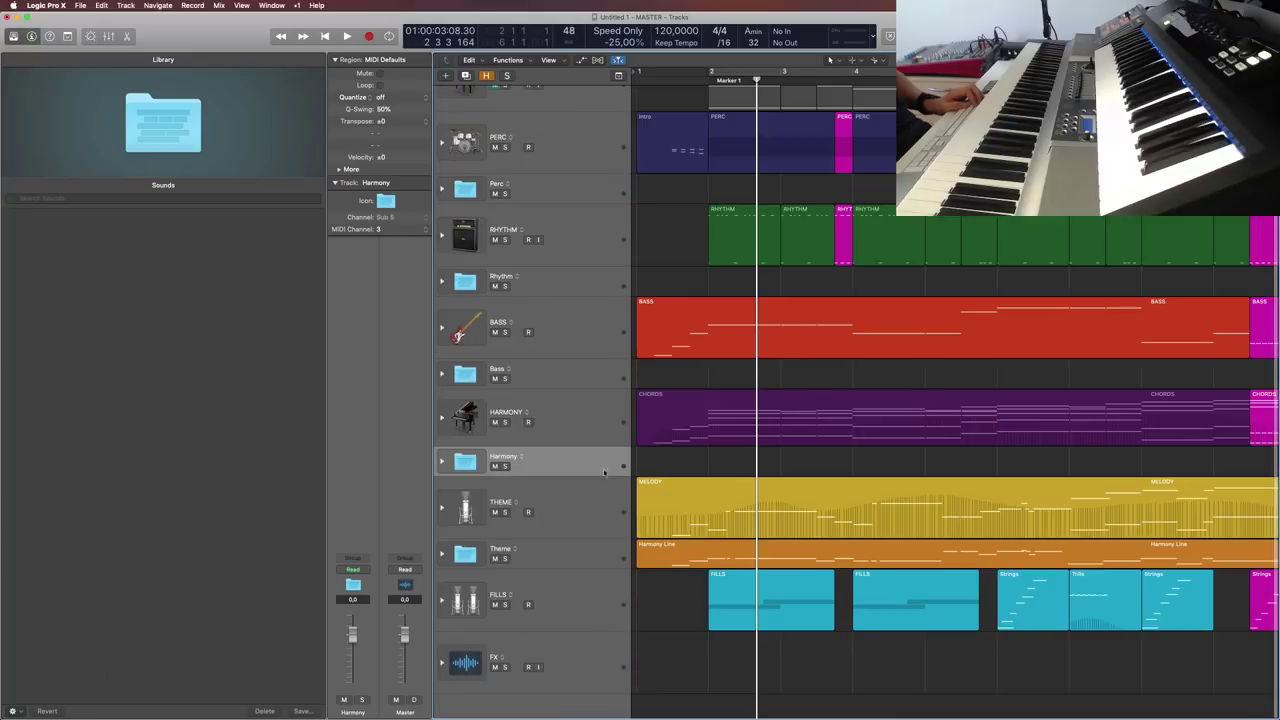
Step: Check the contents of the Harmony folder and the THEME stack, leaving both collapsed
left_click(441, 458)
scroll(441, 350, "down", 5)
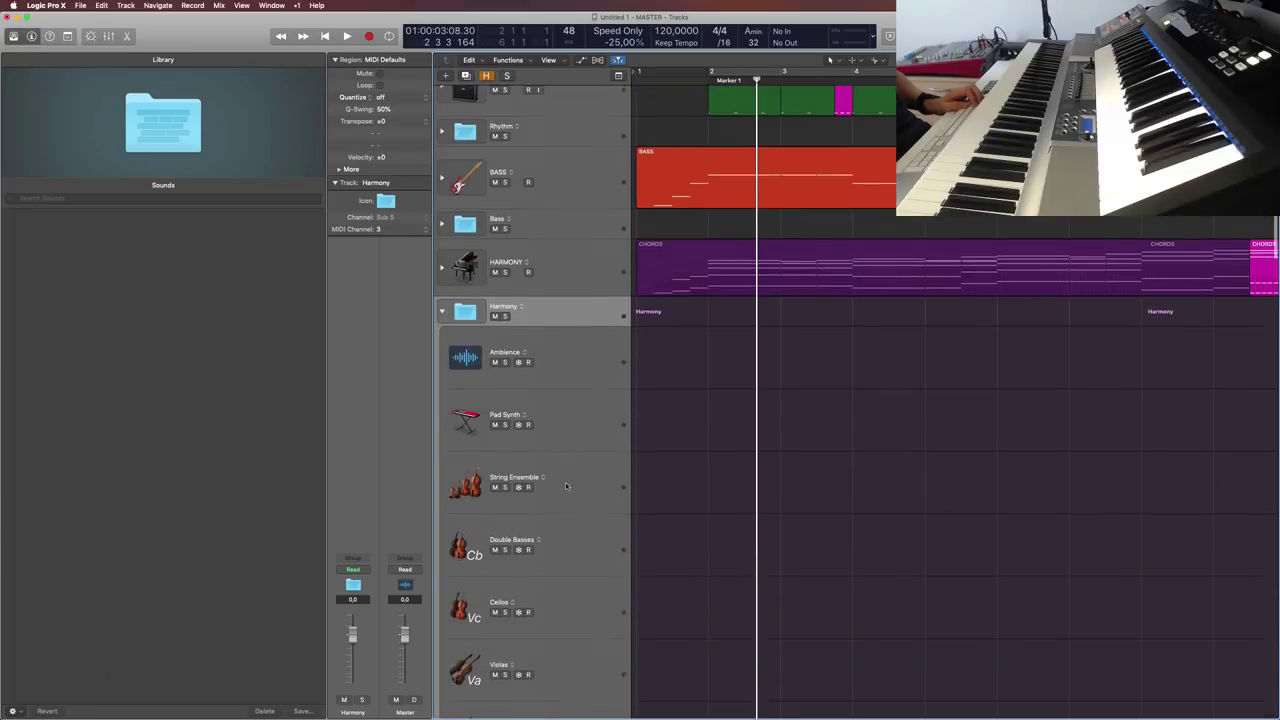
left_click(441, 231)
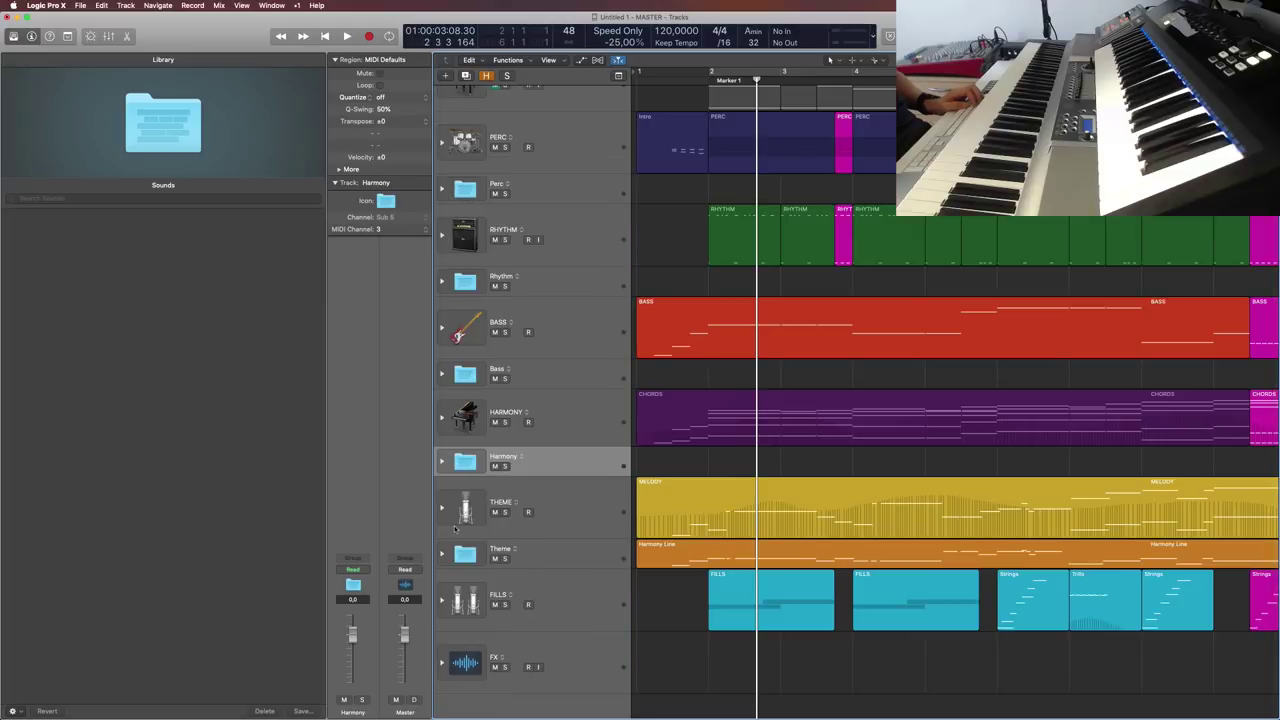
left_click(441, 508)
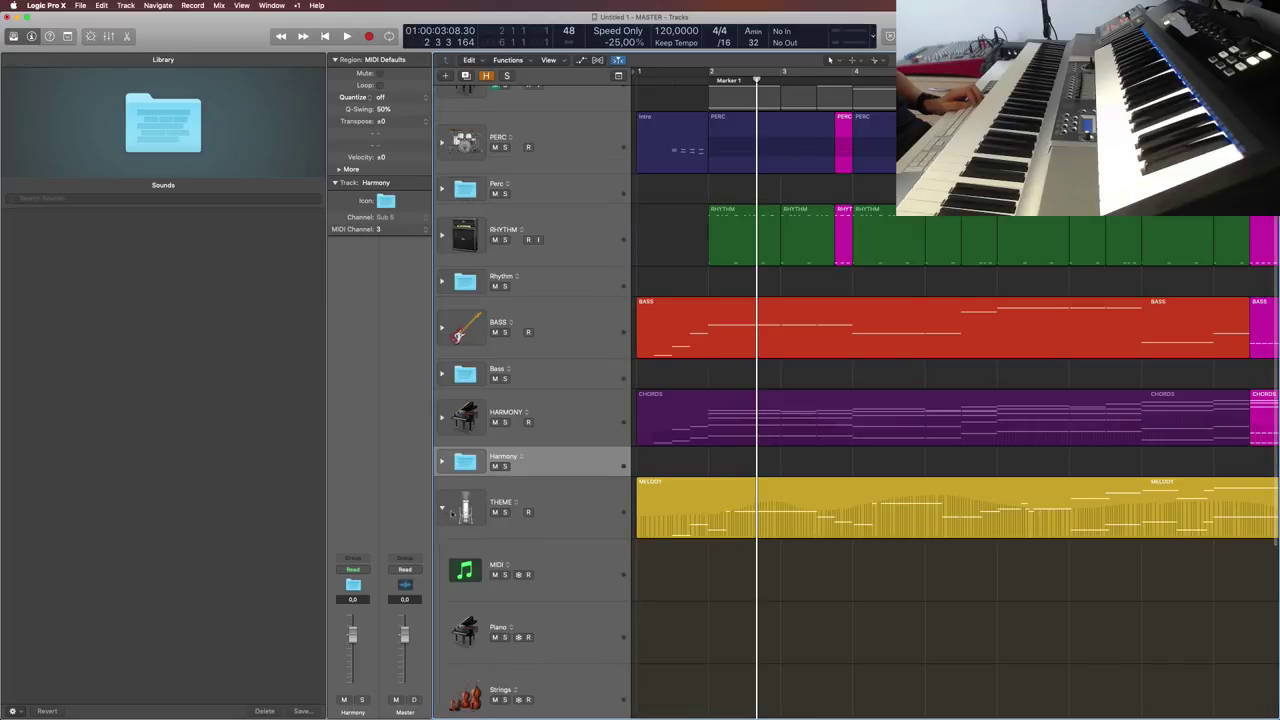
scroll(437, 420, "down", 5)
left_click(441, 358)
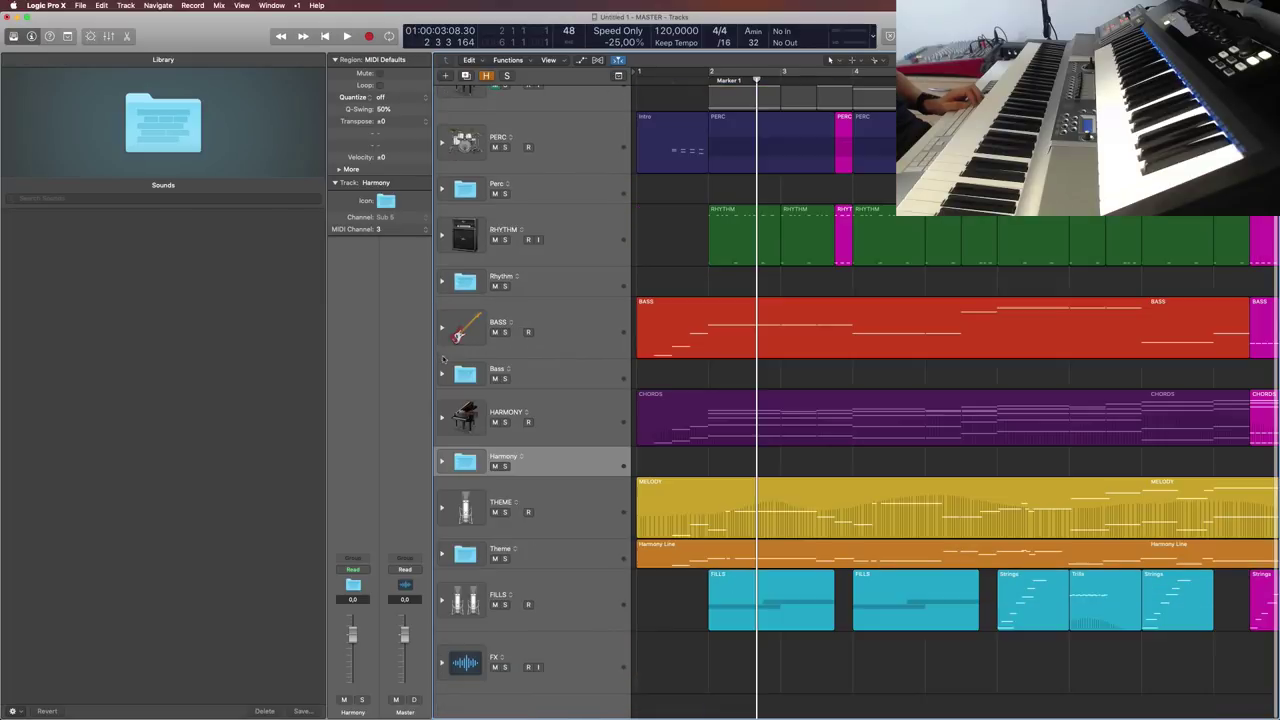
left_click(441, 508)
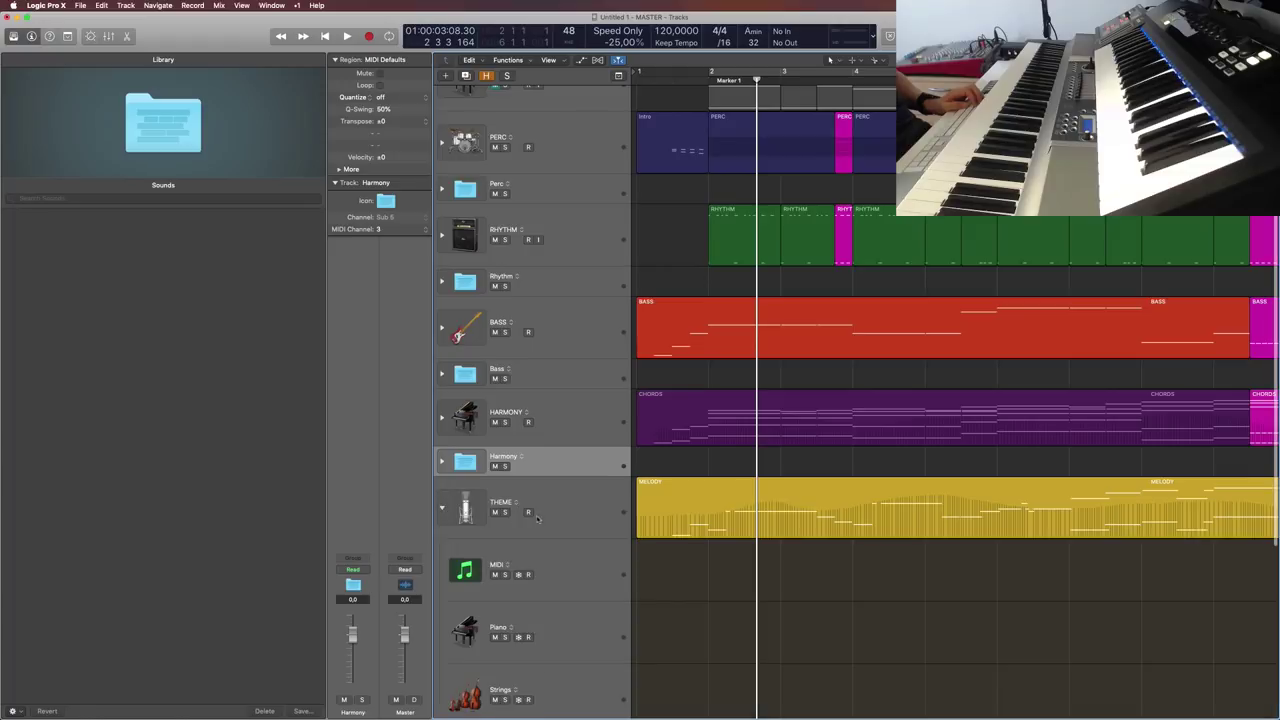
left_click(441, 509)
Step: Expand the Theme folder and inspect the channel settings of the GTR (Audio), Voice (Audio) and Harmony Line tracks
left_click(441, 553)
scroll(576, 343, "down", 5)
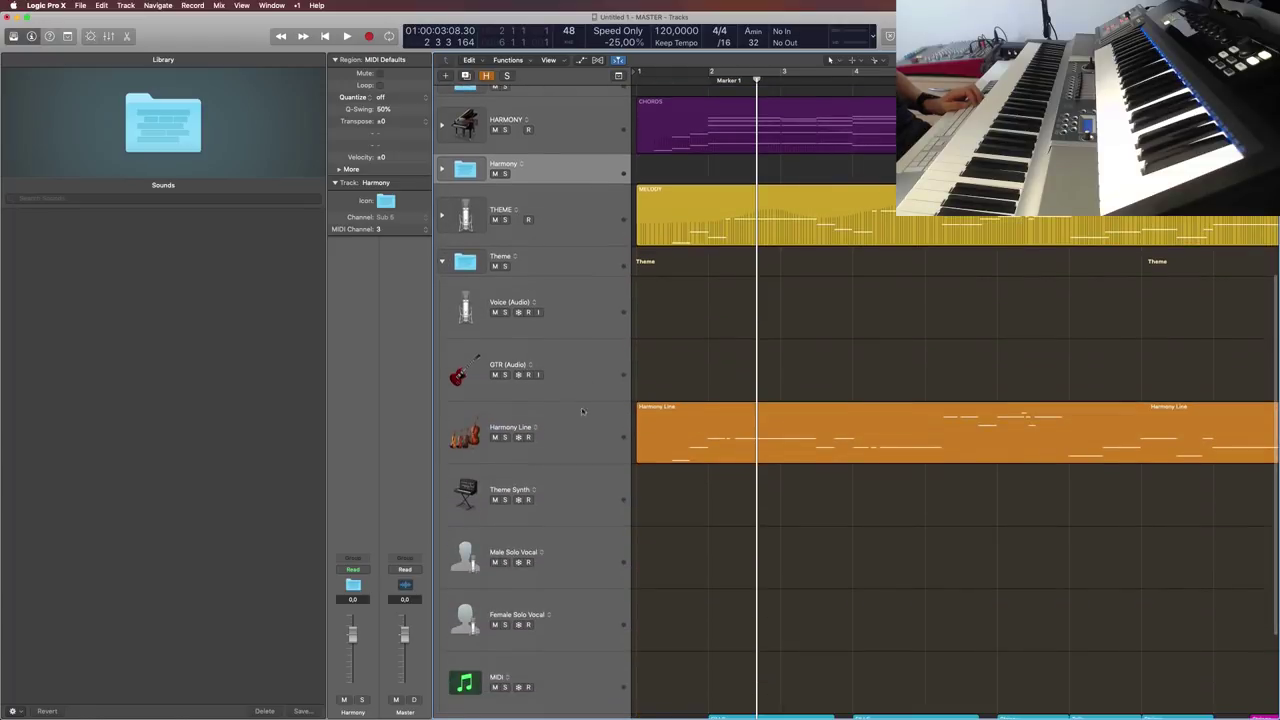
left_click(587, 365)
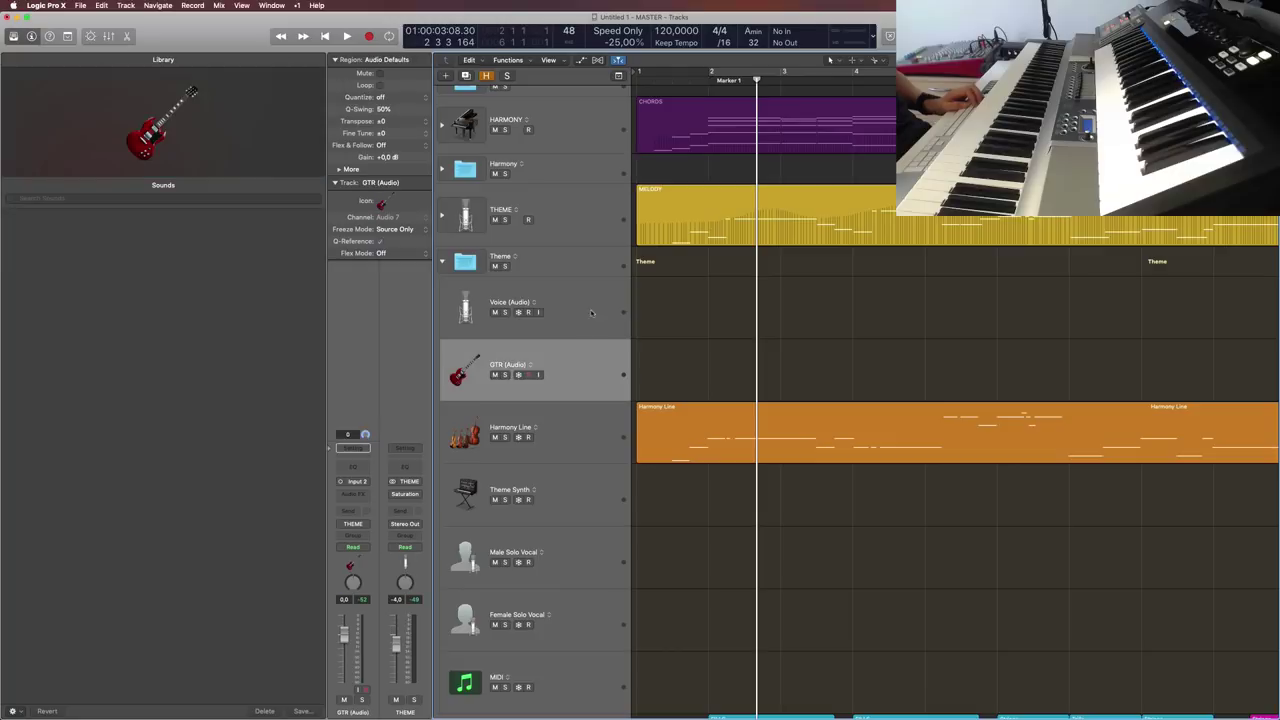
left_click(590, 315)
left_click(572, 366)
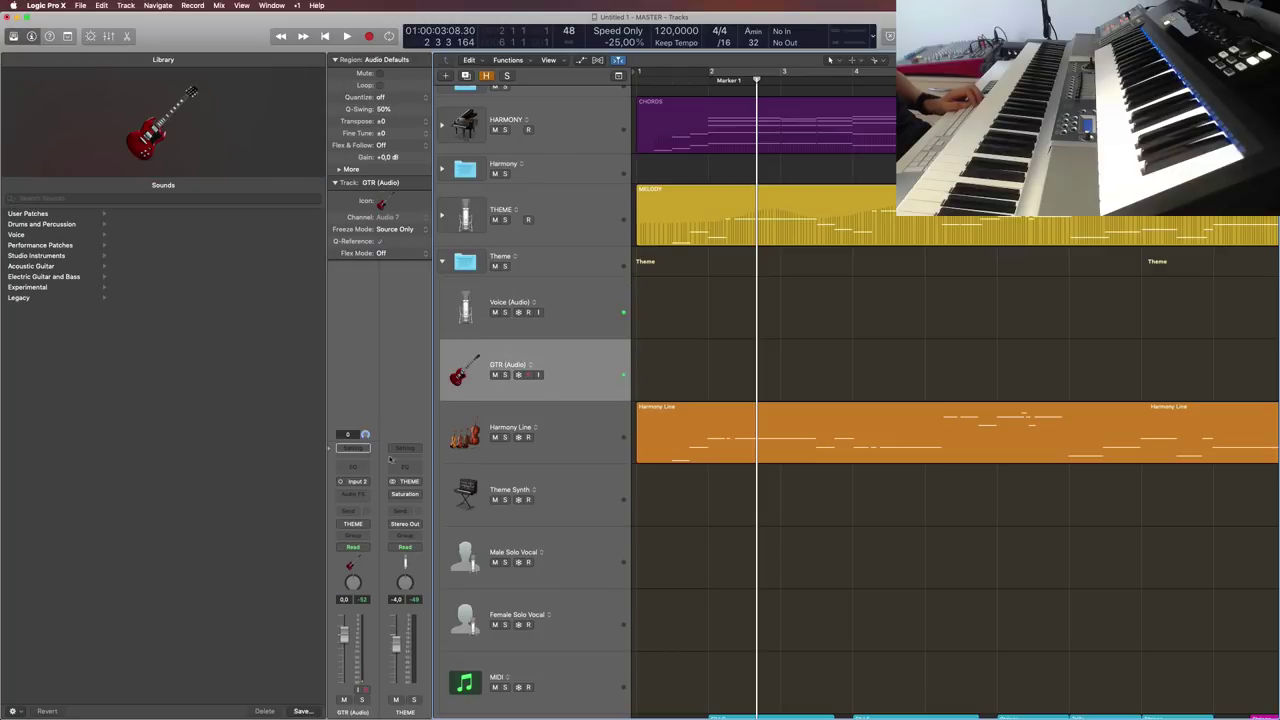
left_click(589, 443)
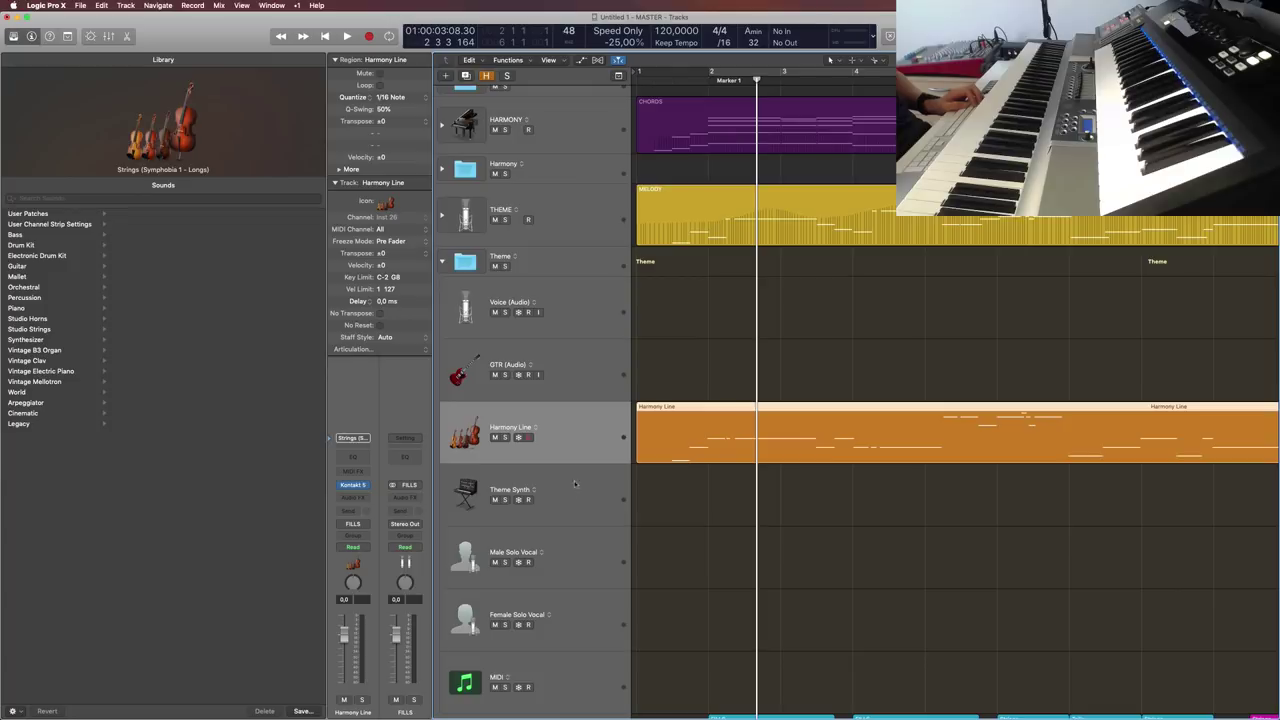
Step: Inspect the patches assigned to the Theme Synth, Male Solo Vocal and Female Solo Vocal tracks in the Theme folder
scroll(591, 504, "down", 2)
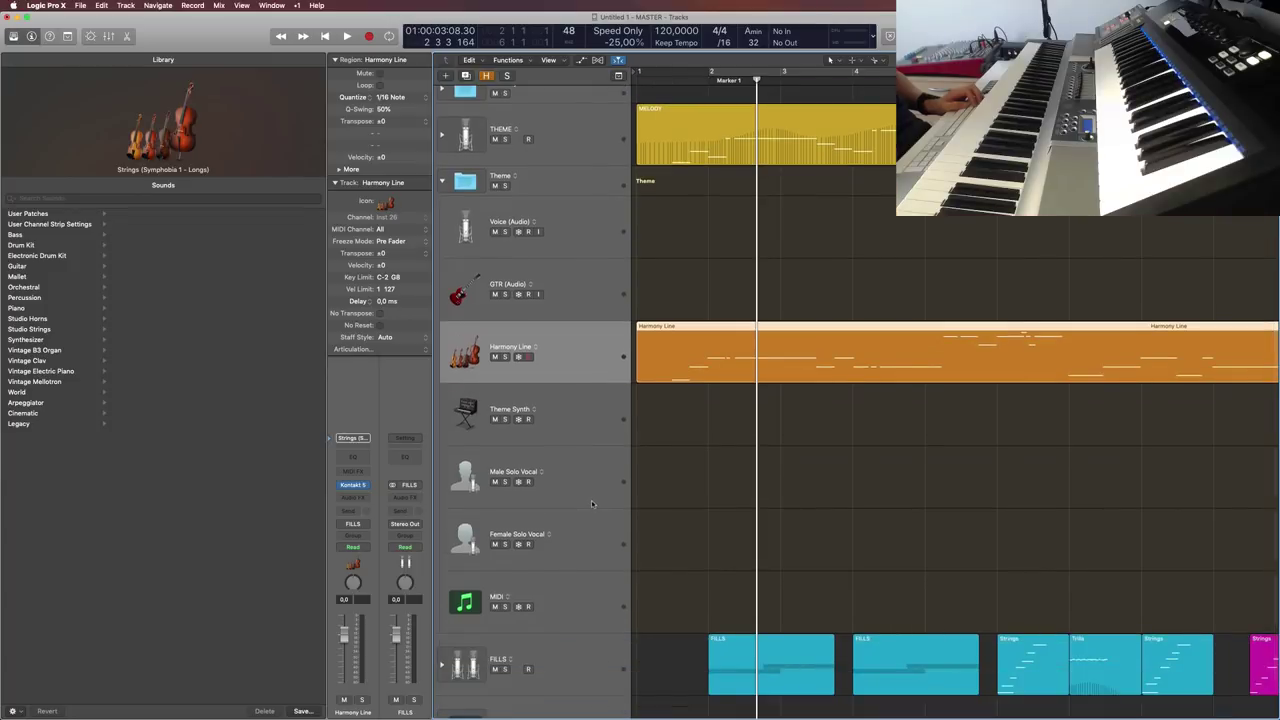
left_click(605, 418)
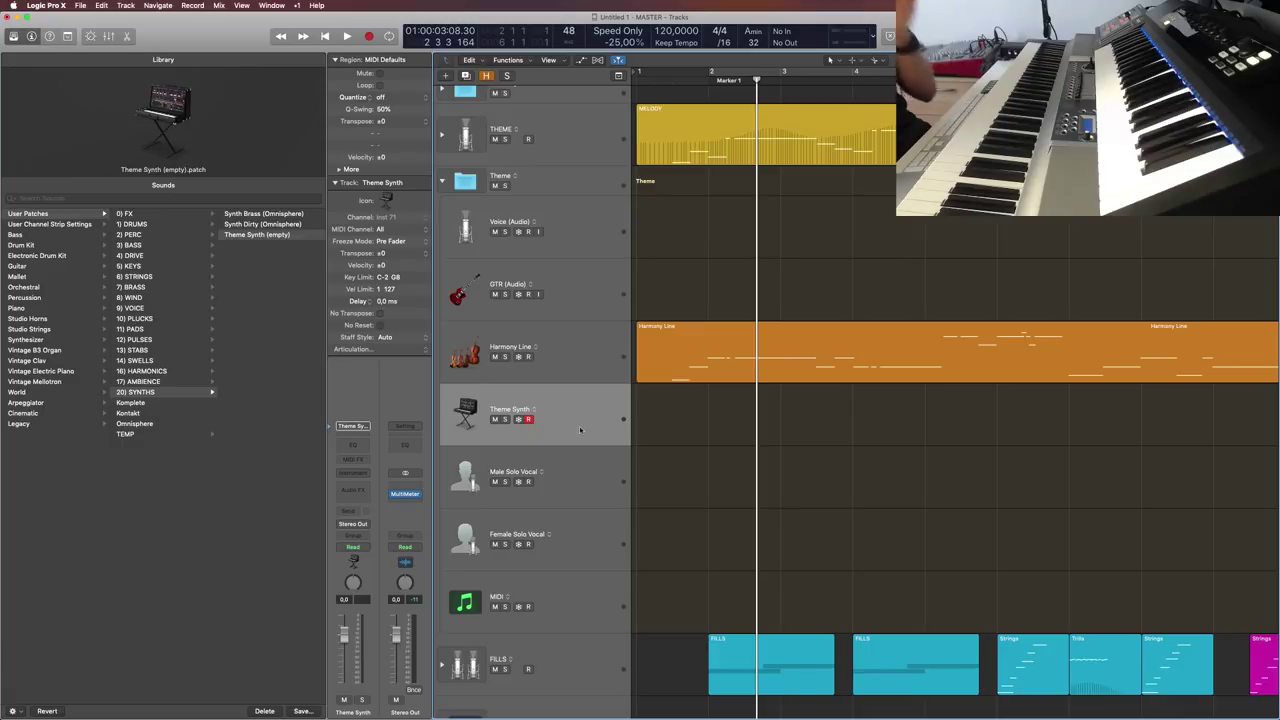
left_click(596, 481)
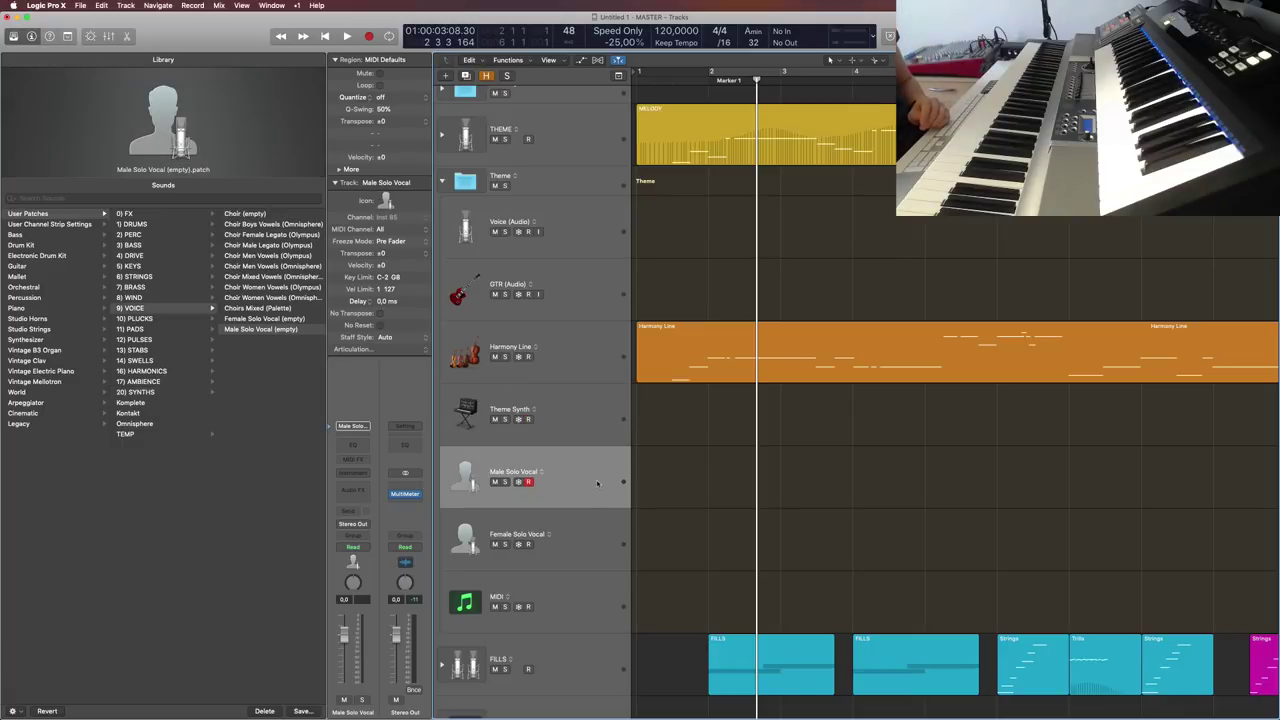
left_click(608, 533)
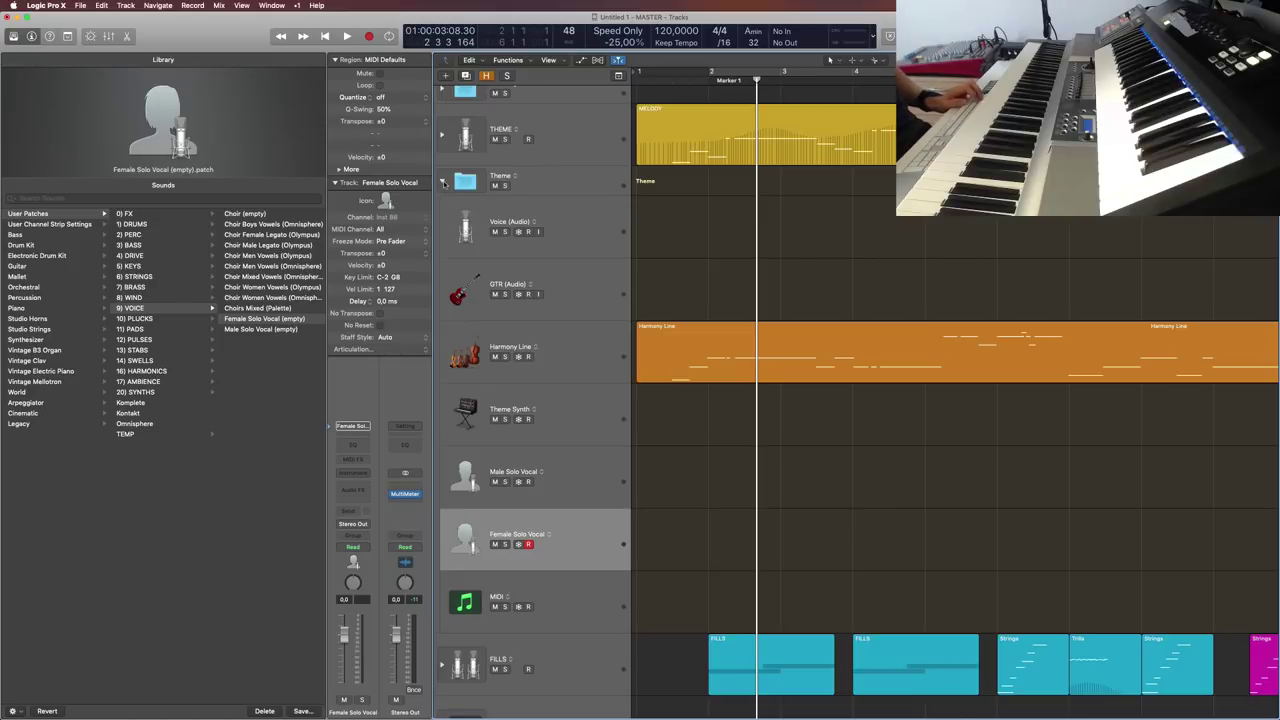
Step: Move the Male Solo Vocal and Female Solo Vocal tracks out of the Theme folder into the Harmony folder, directly below Choir
scroll(447, 150, "up", 3)
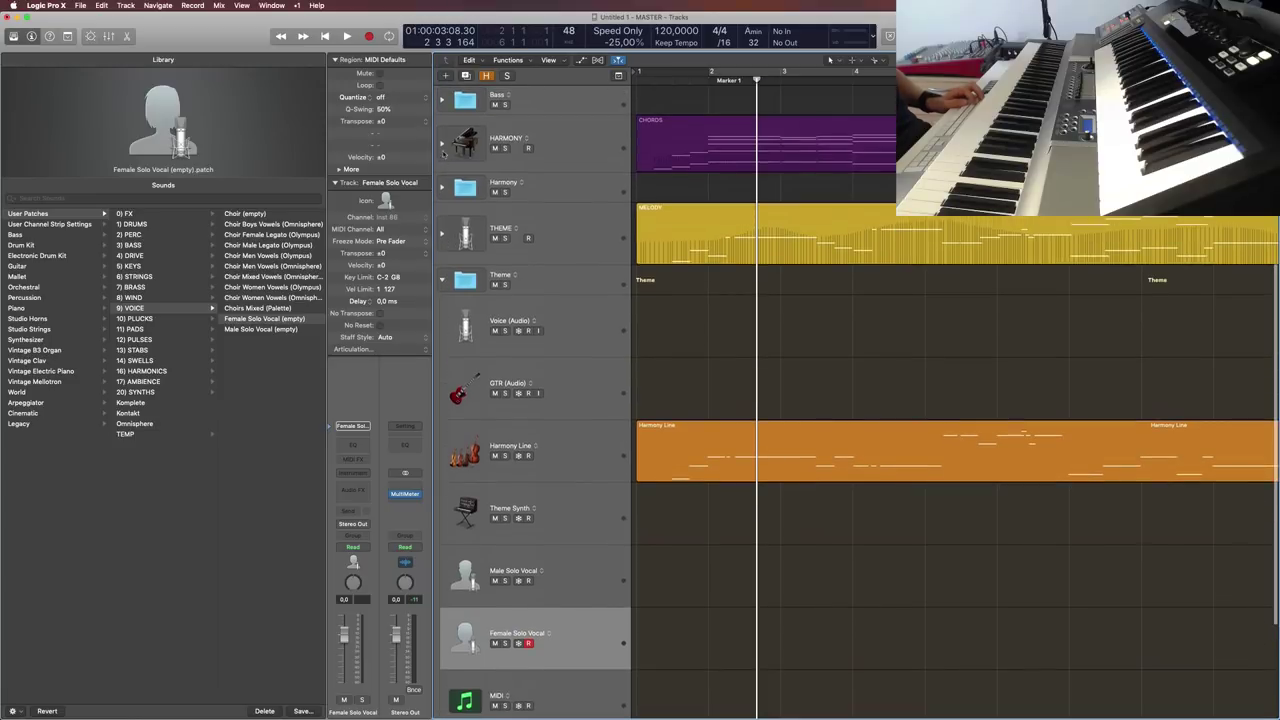
scroll(520, 300, "down", 20)
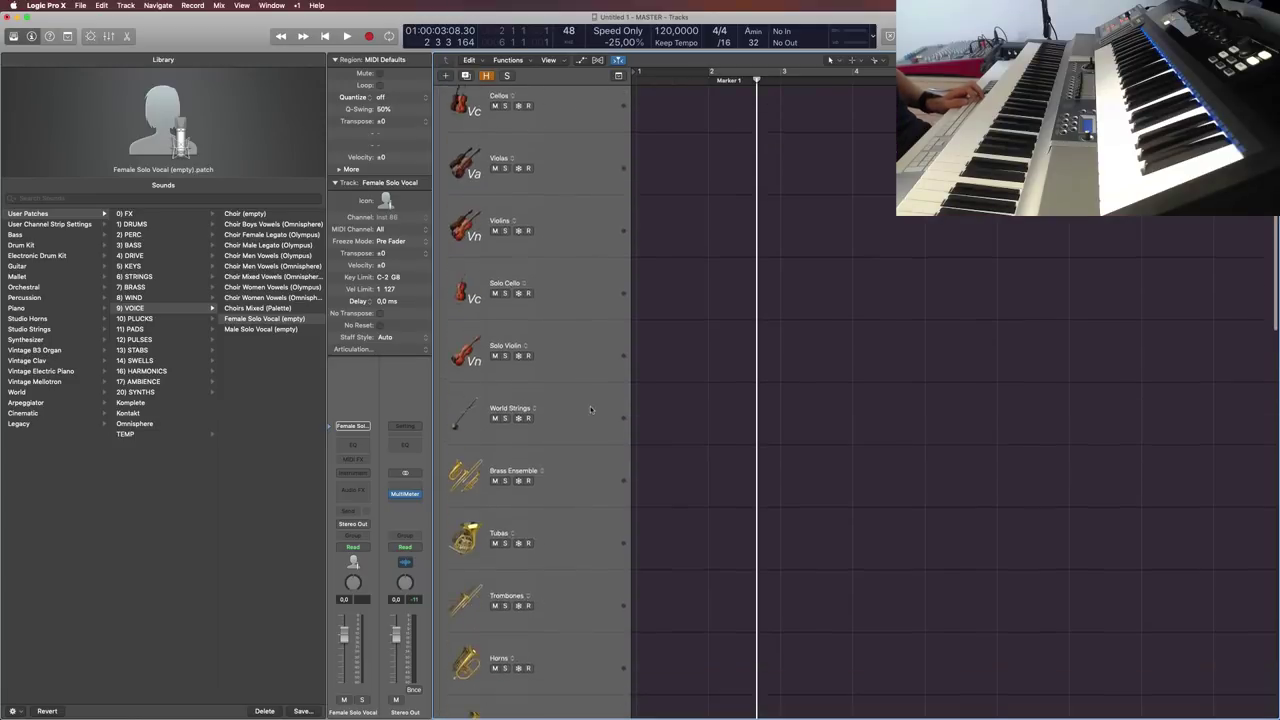
scroll(589, 413, "down", 10)
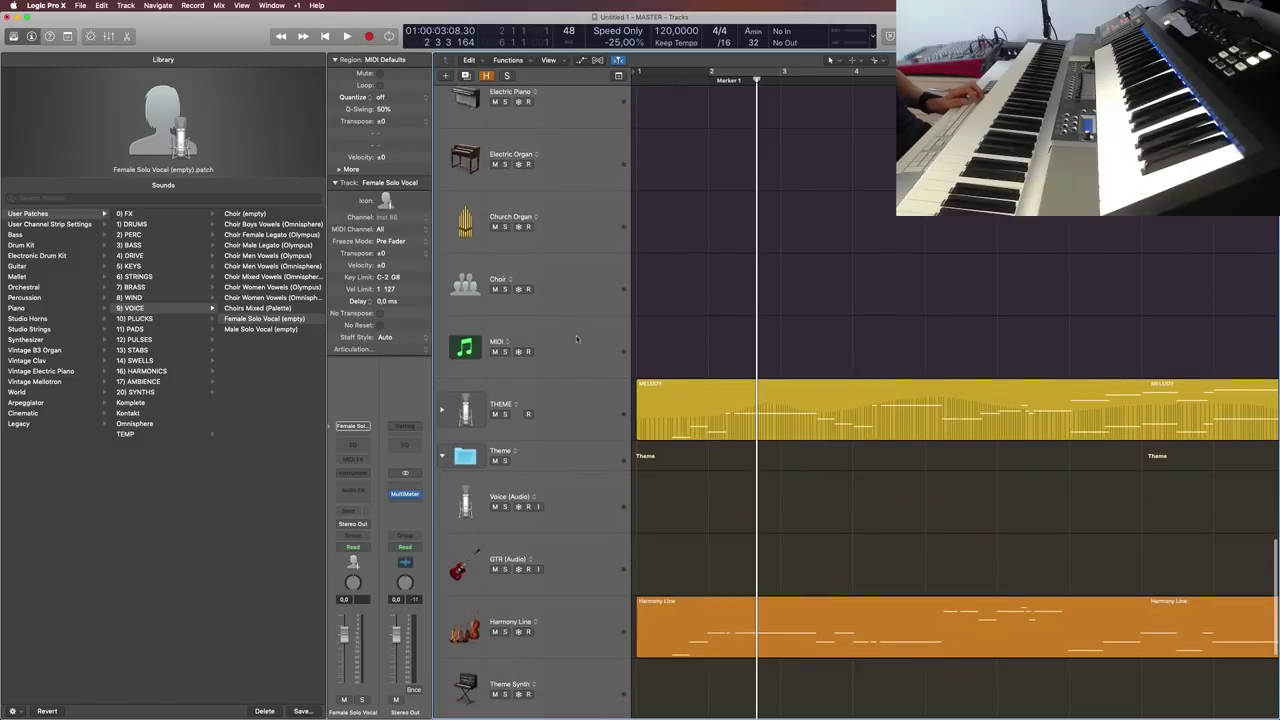
scroll(597, 471, "down", 5)
left_click(586, 404, "shift")
key("super+BackSpace")
scroll(600, 400, "up", 6)
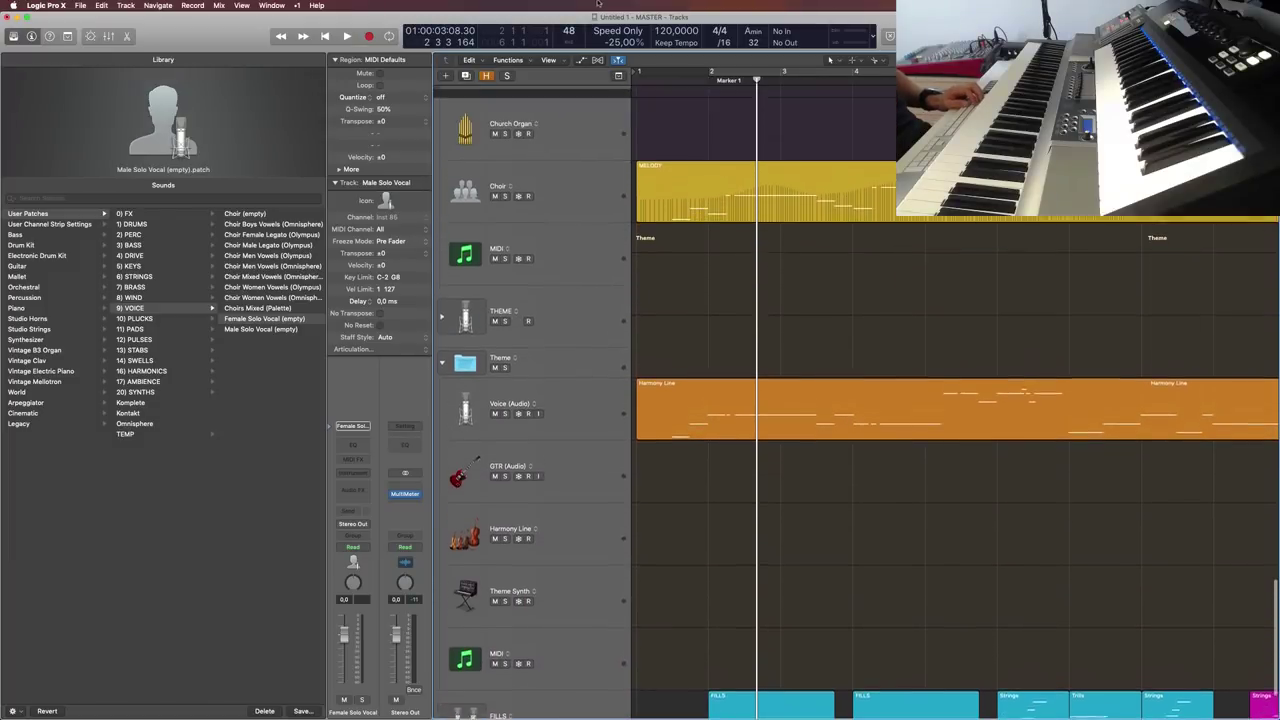
scroll(600, 400, "up", 10)
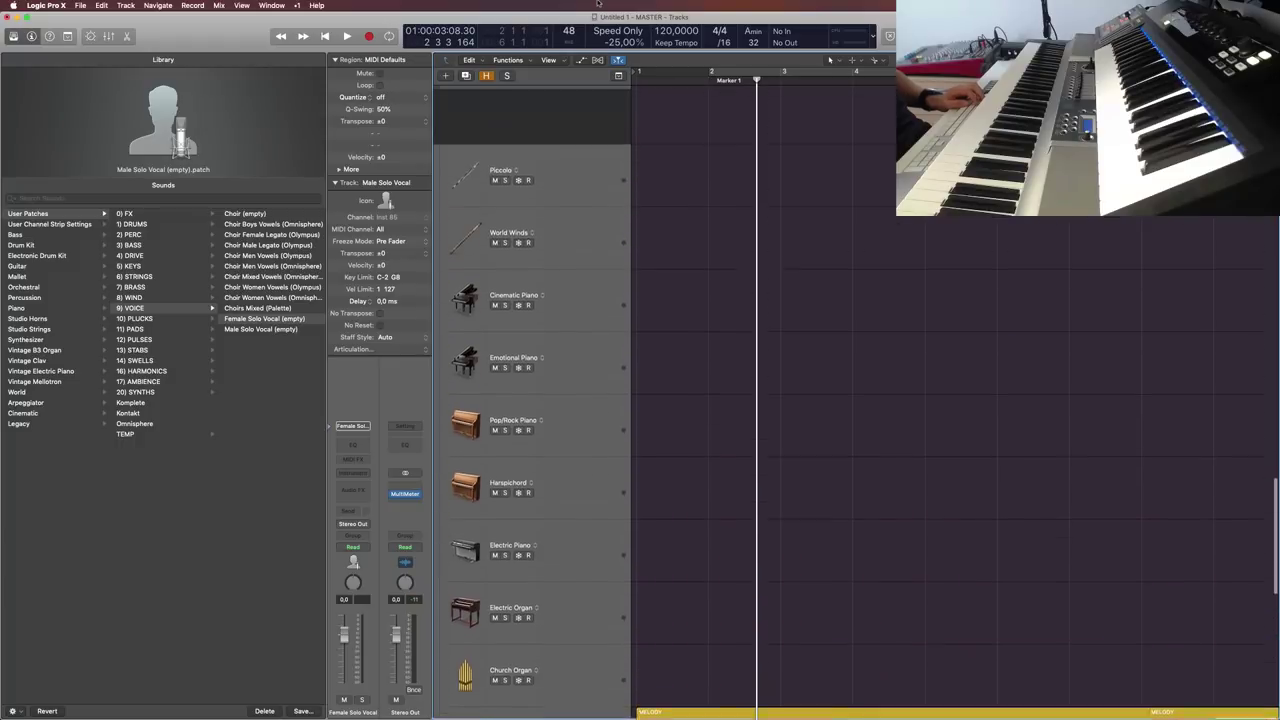
scroll(537, 553, "down", 7)
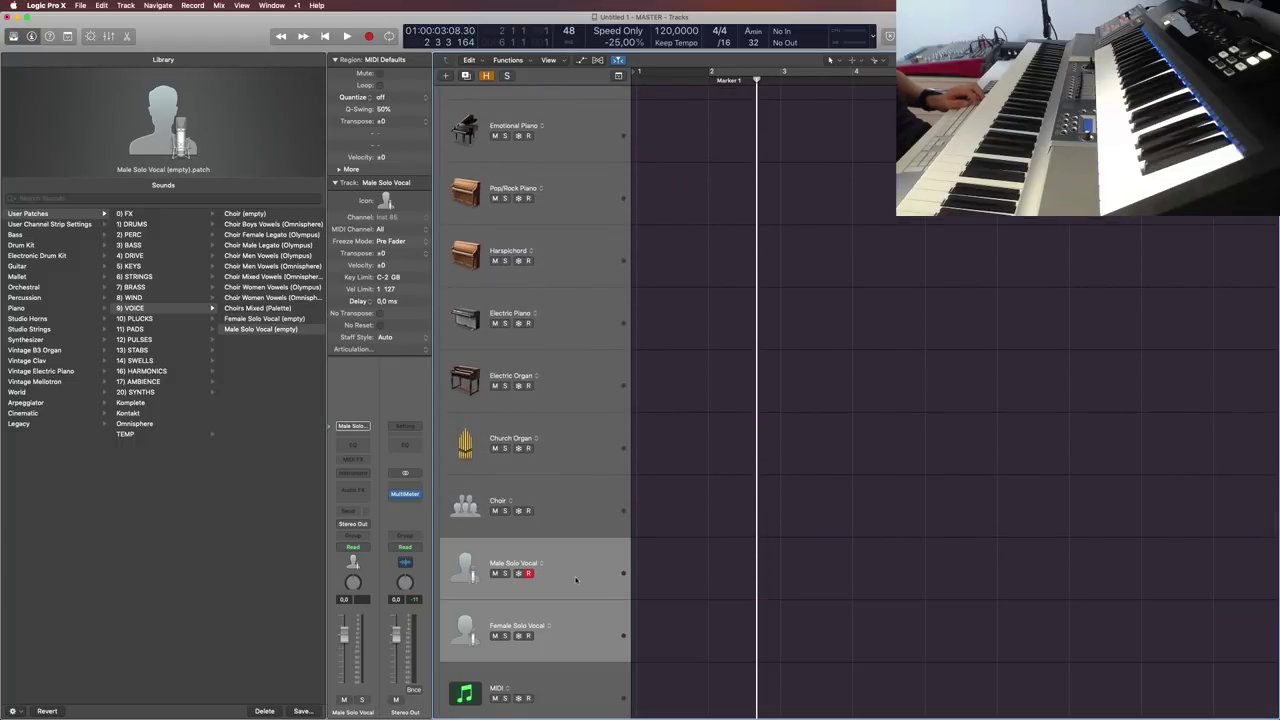
Step: Collapse the Harmony folder
scroll(577, 579, "up", 10)
scroll(577, 579, "up", 15)
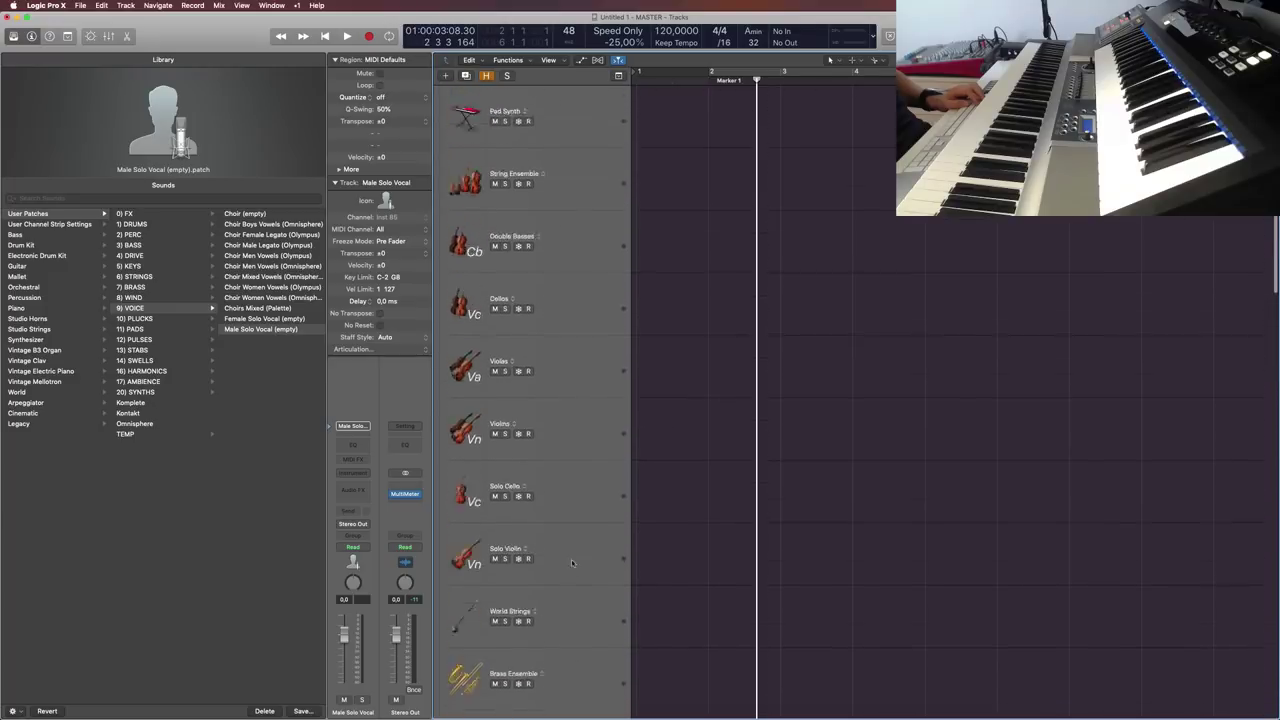
left_click(465, 250)
left_click(442, 240)
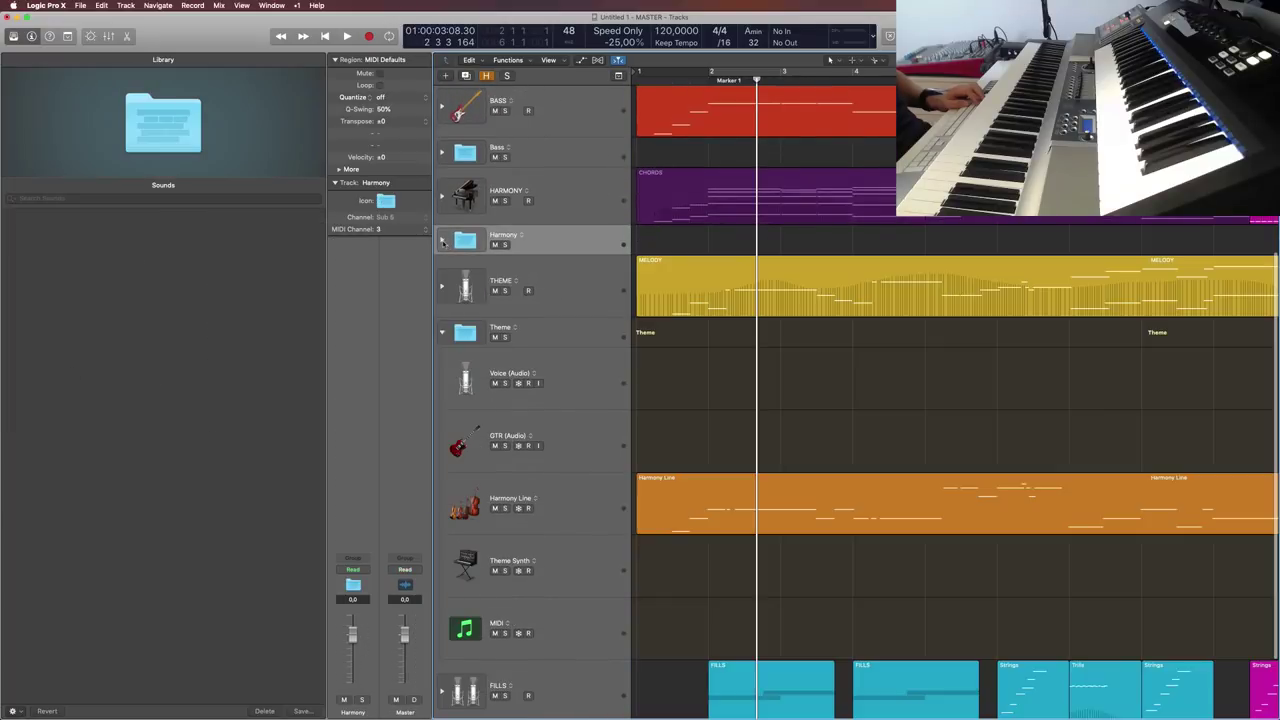
Step: Move the Theme Synth track above Harmony Line in the Theme folder, and collapse that folder
scroll(551, 388, "down", 2)
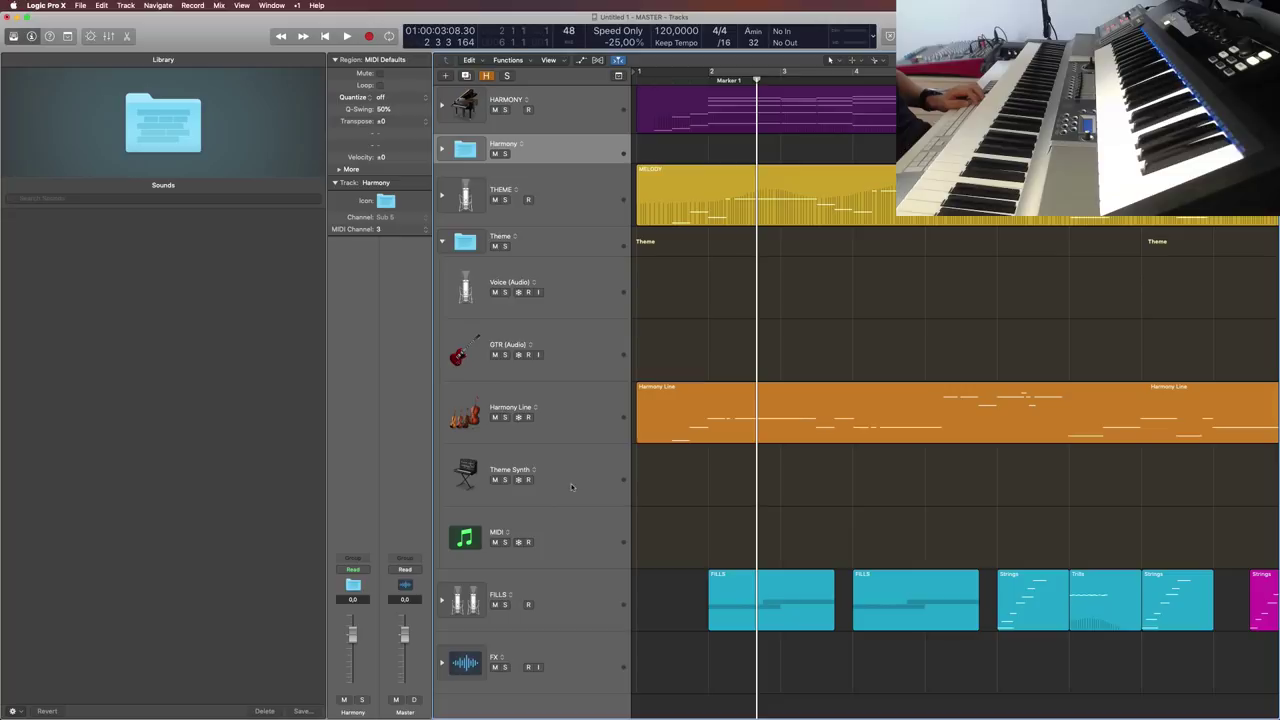
left_click_drag(573, 481, 560, 412)
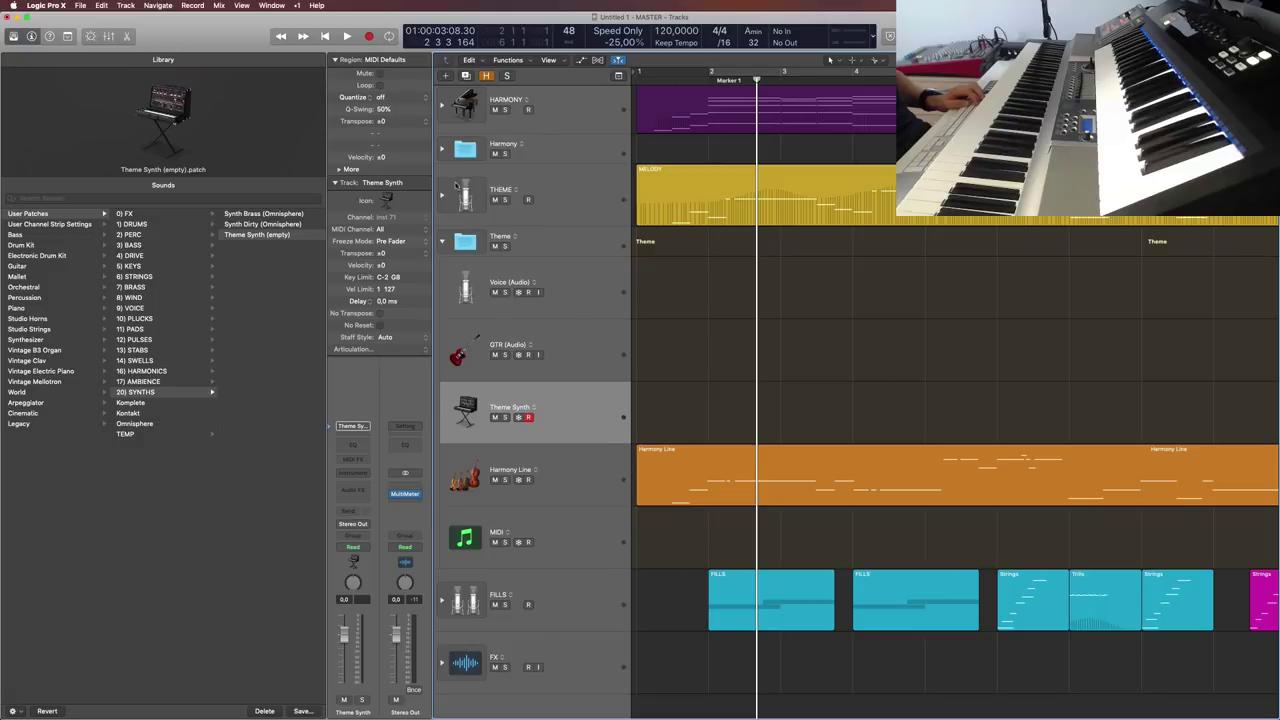
left_click(440, 241)
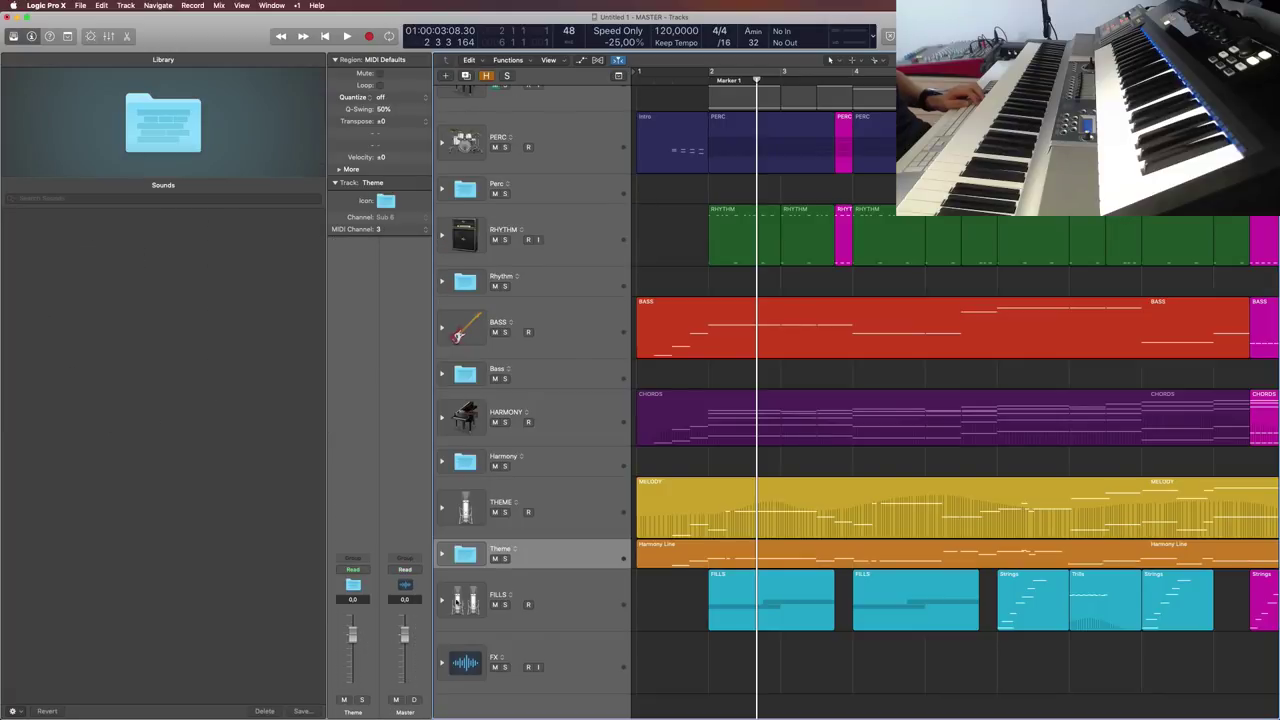
Step: Expand the FILLS stack and inspect the patch and channel settings of its Runs & Arp Designer track
left_click(442, 600)
scroll(570, 575, "down", 5)
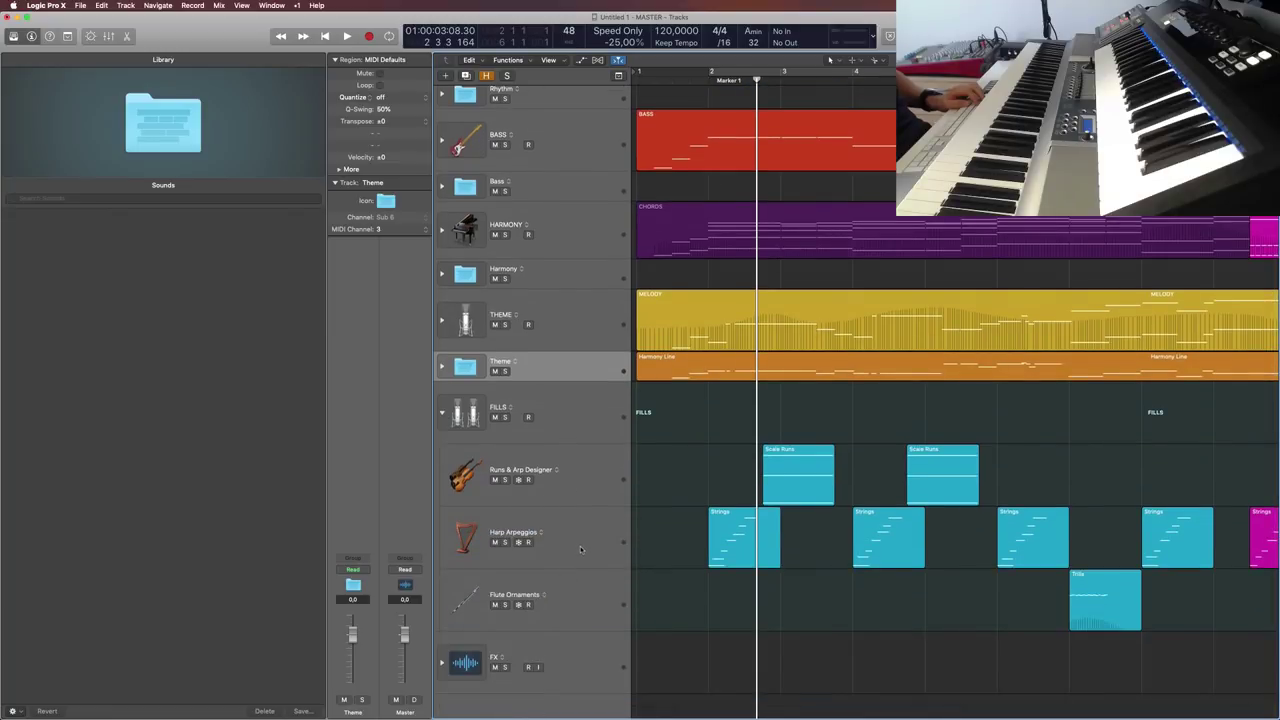
left_click(600, 489)
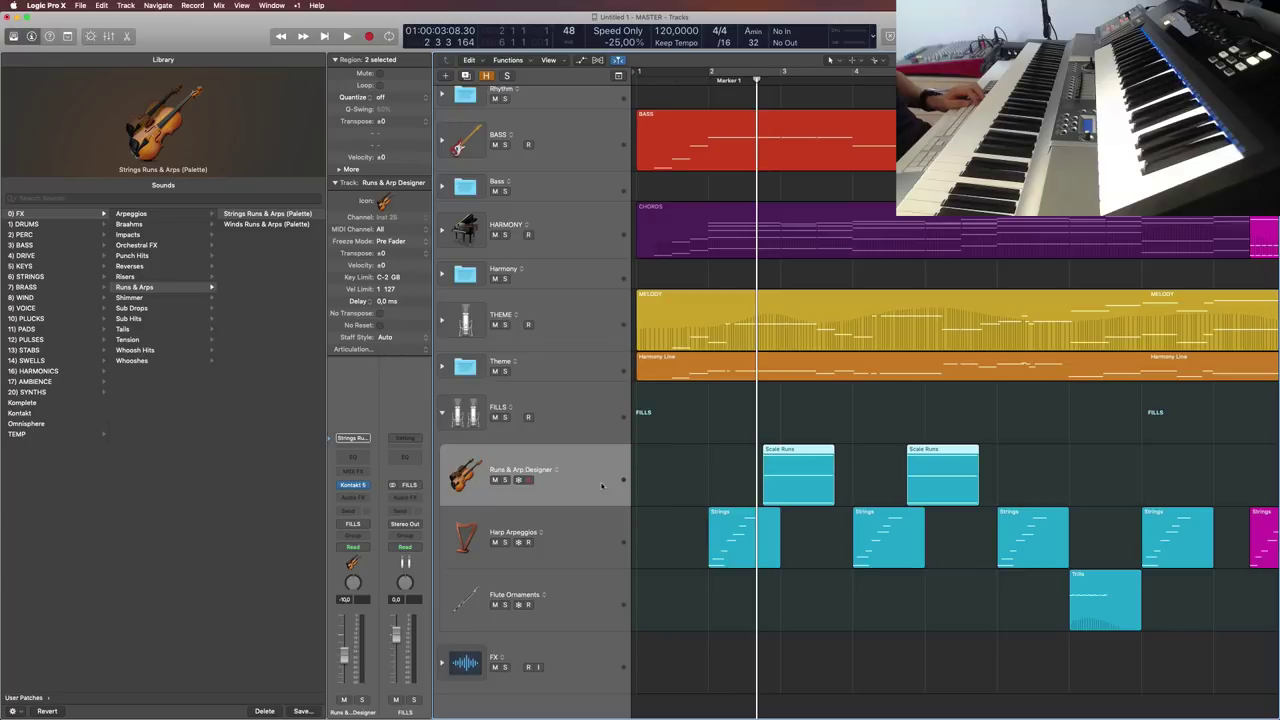
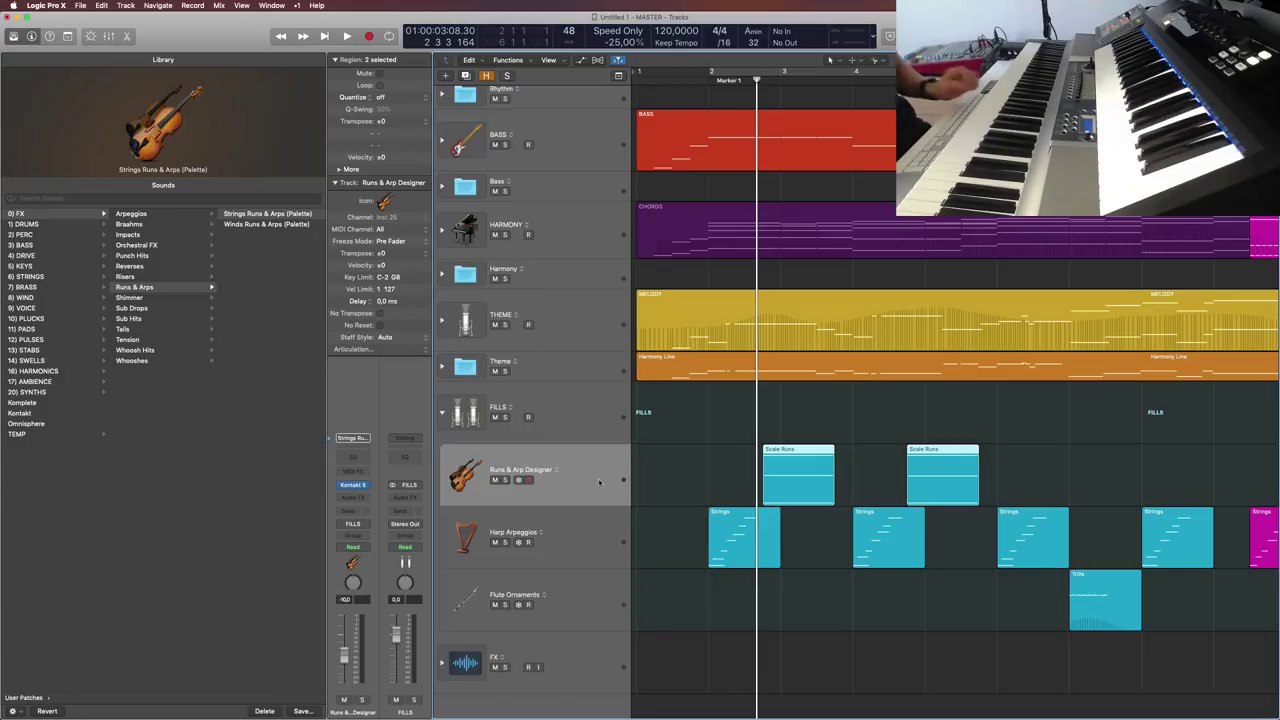
left_click(600, 542)
left_click(600, 480)
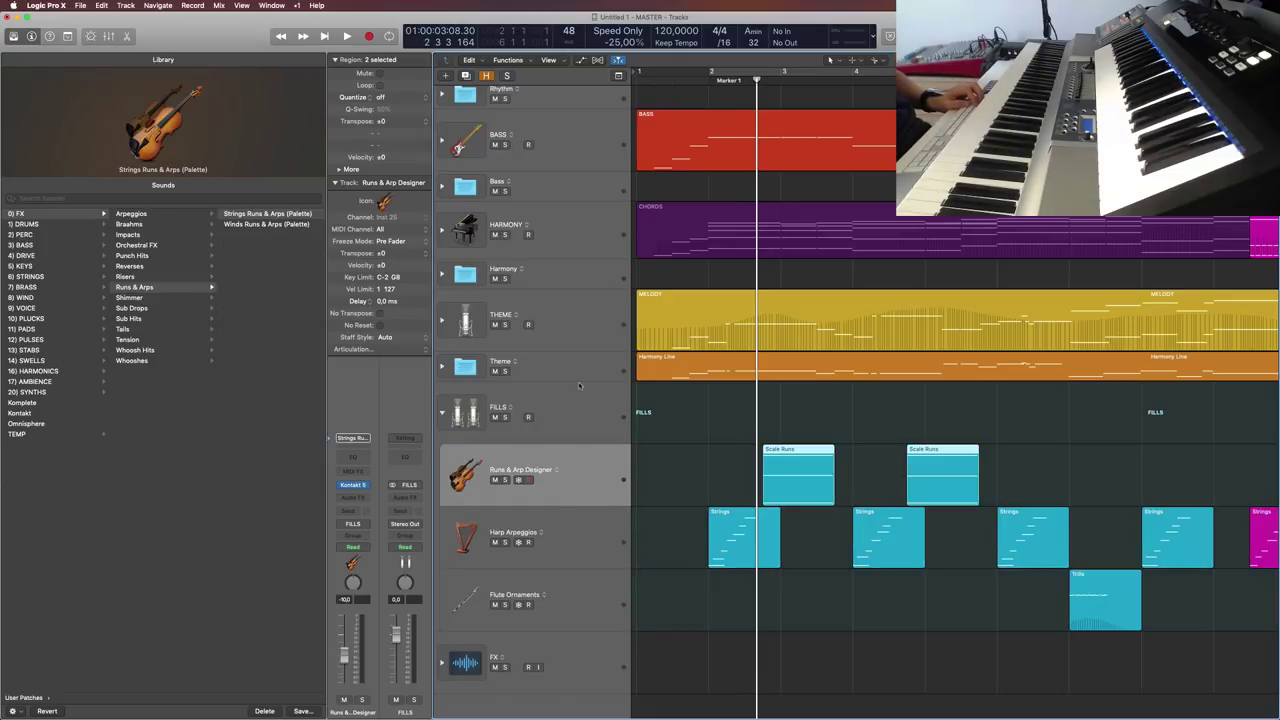
Step: Duplicate the Runs & Arp Designer track, place the copy at the top of the FILLS stack and name it Strings Runs
left_click(466, 76)
left_click_drag(591, 540, 557, 468)
double_click(530, 470)
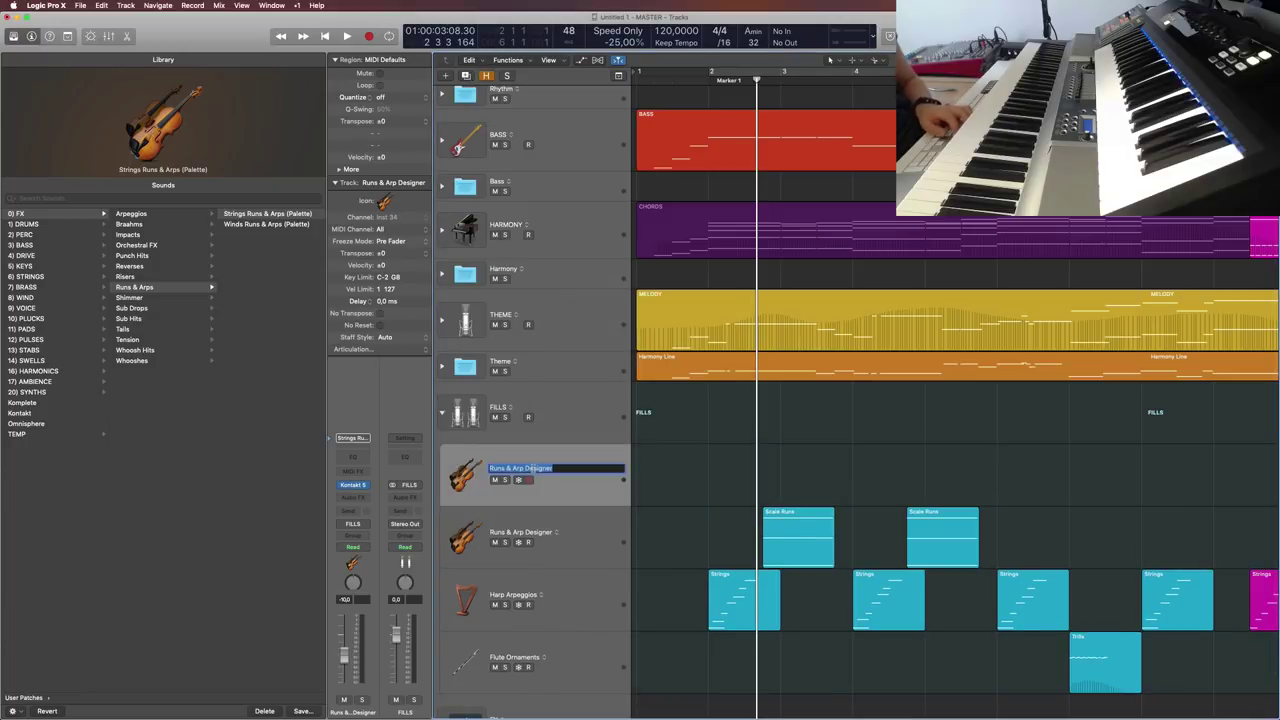
left_click_drag(526, 468, 509, 468)
key("BackSpace")
left_click(490, 468)
type("Strings")
key("Return")
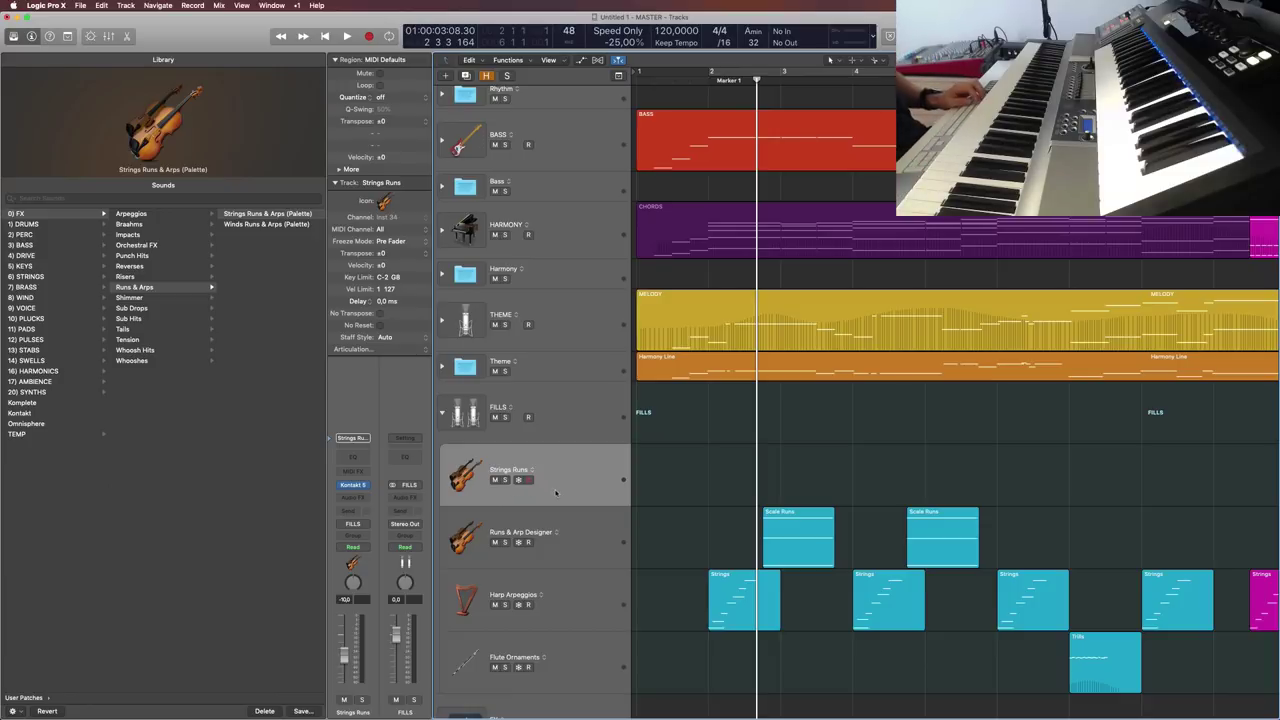
double_click(521, 470)
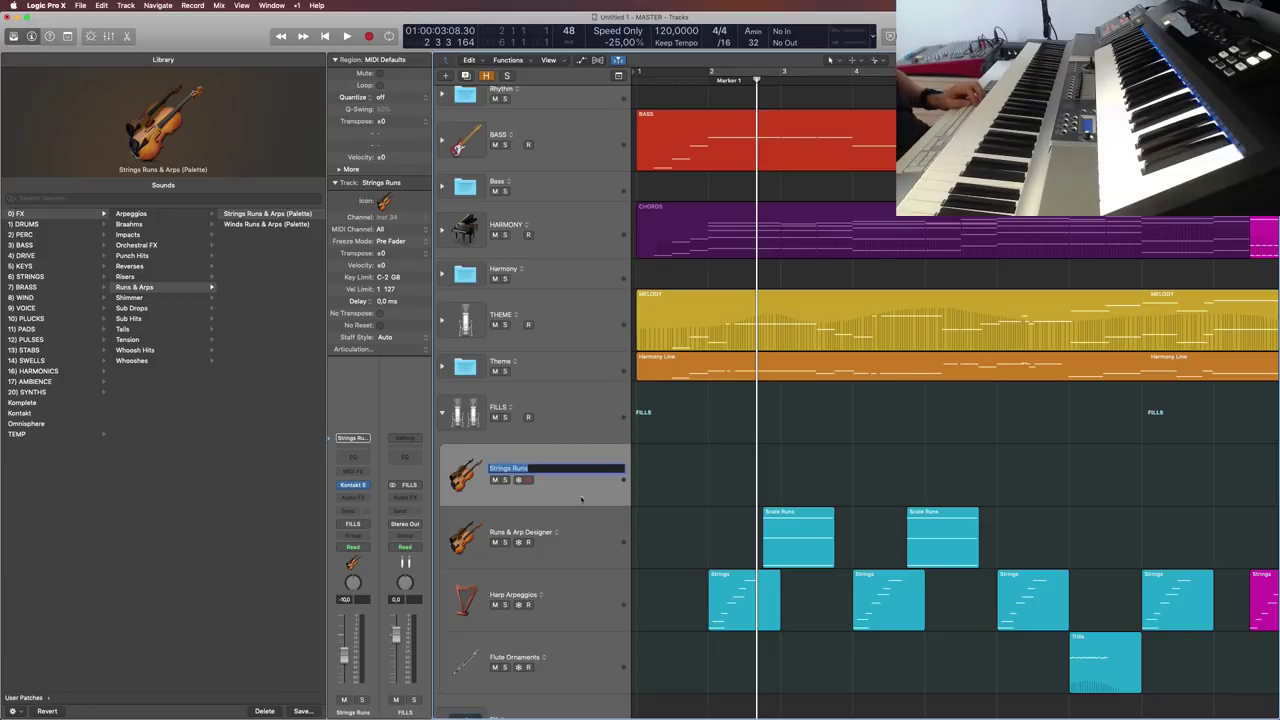
left_click(580, 498)
Step: Remove the Kontakt 5 instrument from the Strings Runs track and reset its channel volume to 0,0
left_click(582, 541)
left_click(583, 464)
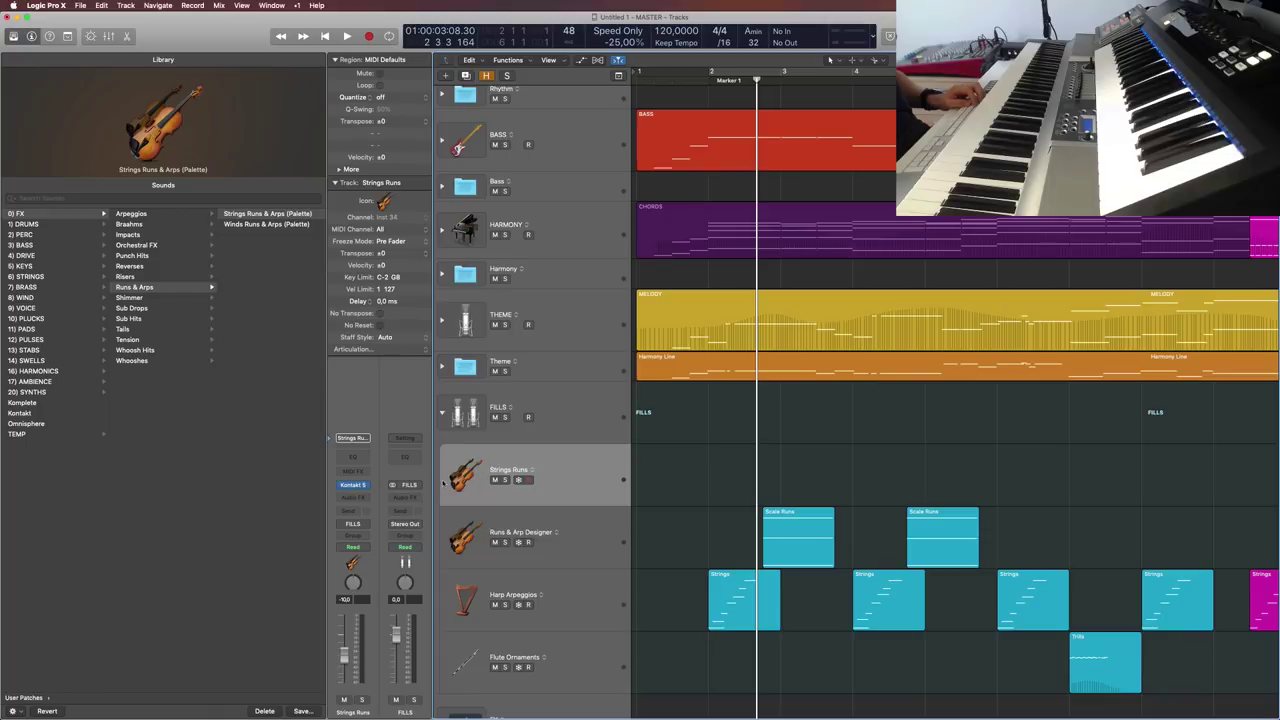
left_click(369, 484)
left_click(370, 475)
left_click(343, 657, "alt")
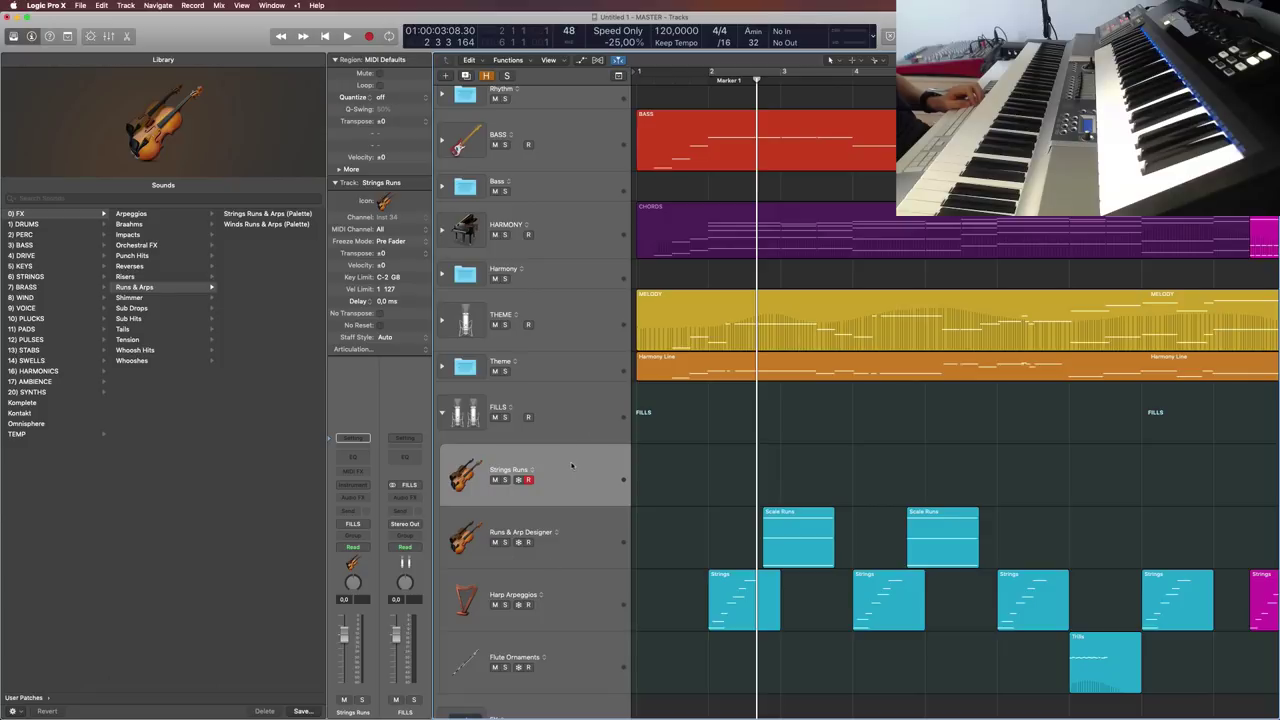
Step: Save the Strings Runs track's patch as Strings Runs (empty) in the main Instrument folder
left_click(302, 711)
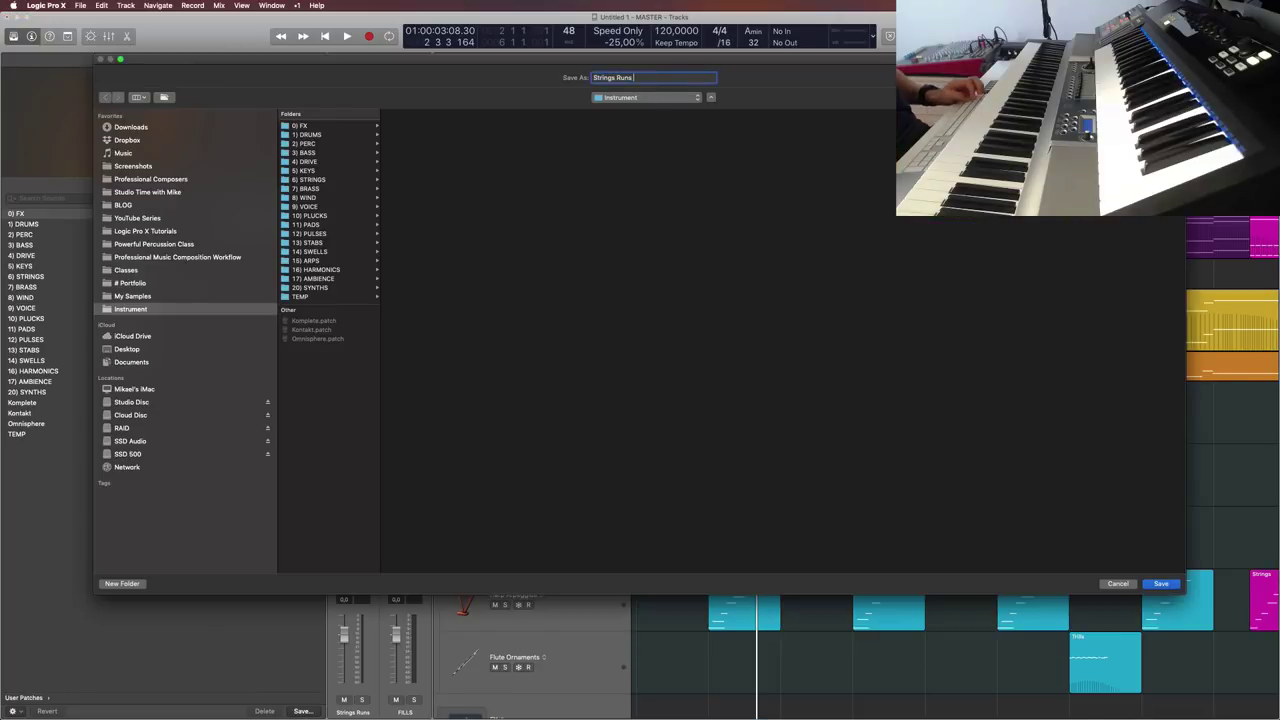
left_click(1160, 583)
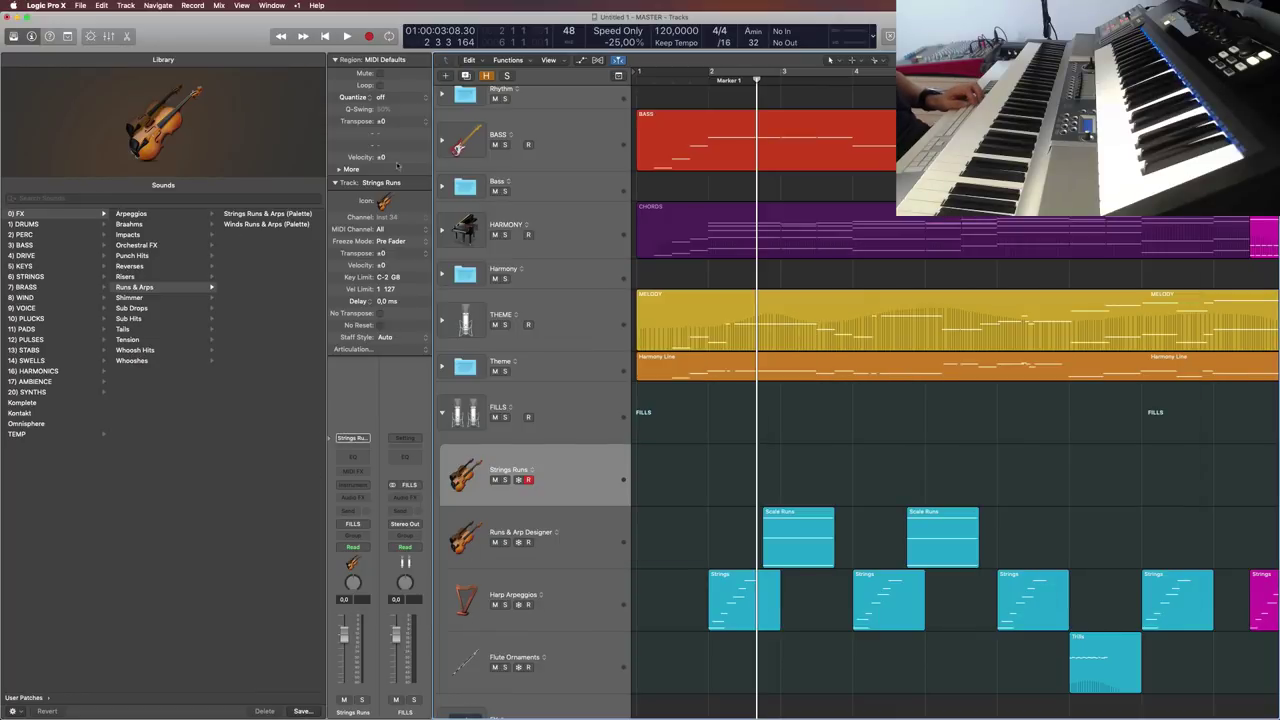
Step: Duplicate the Strings Runs track and rename the copy Winds Runs
left_click(465, 75)
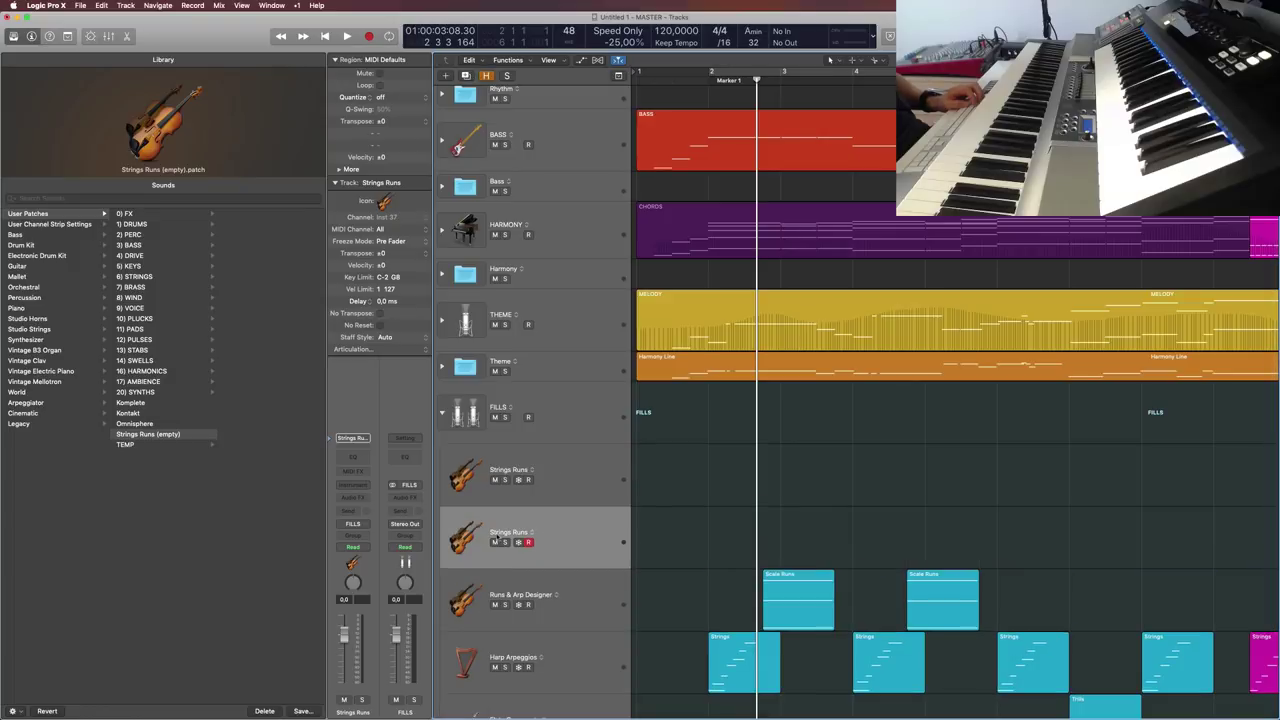
double_click(495, 534)
double_click(495, 533)
type("Wi")
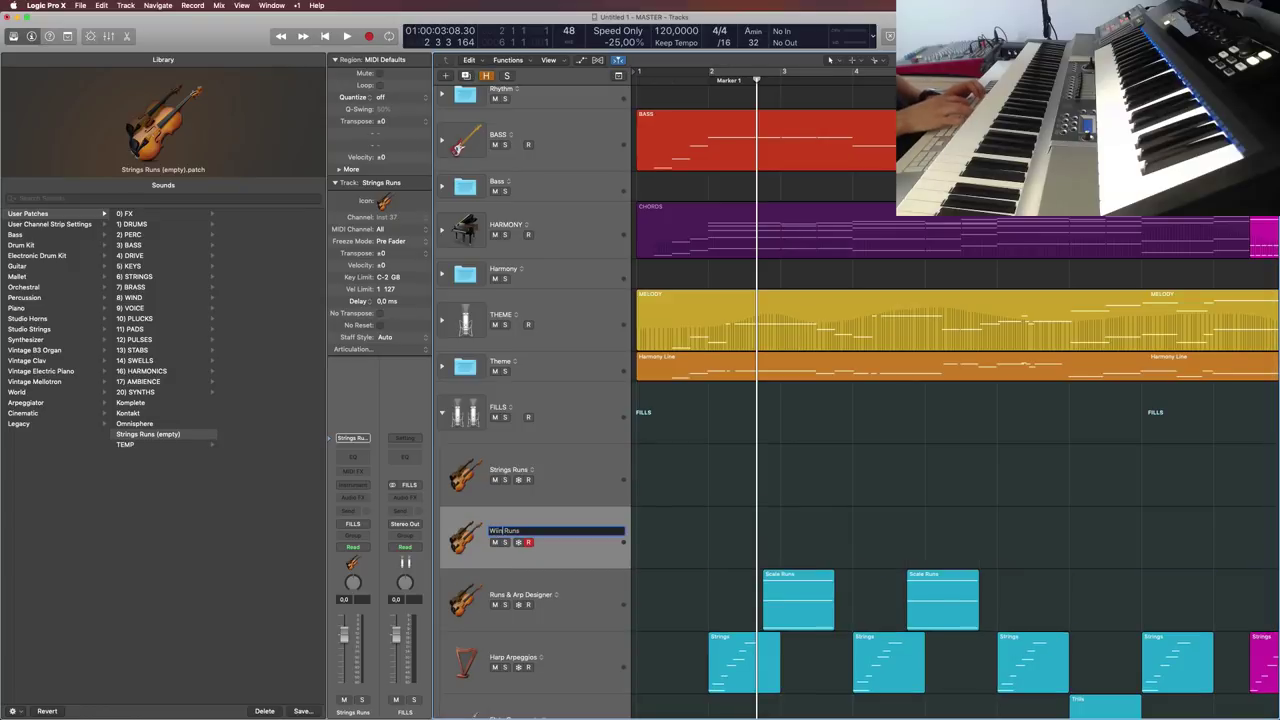
type("nds")
key("Return")
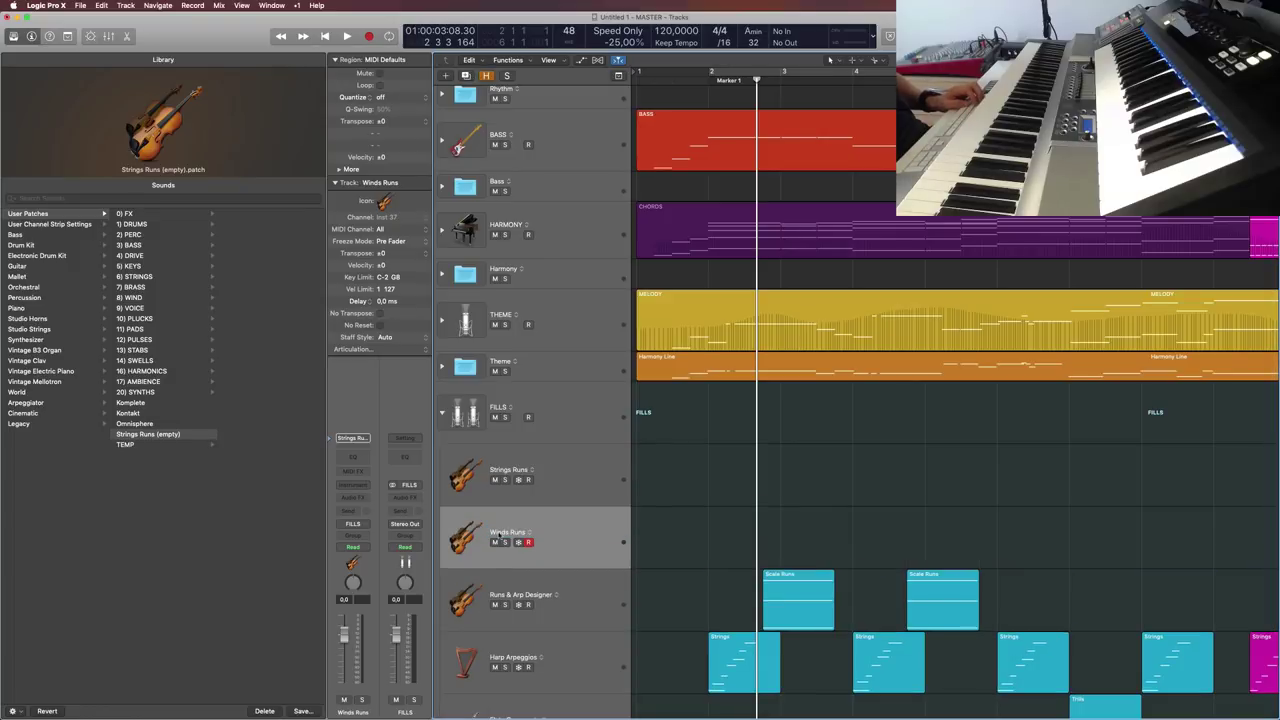
Step: Change the Winds Runs track's icon to a woodwind from the Wind category
left_click(463, 537)
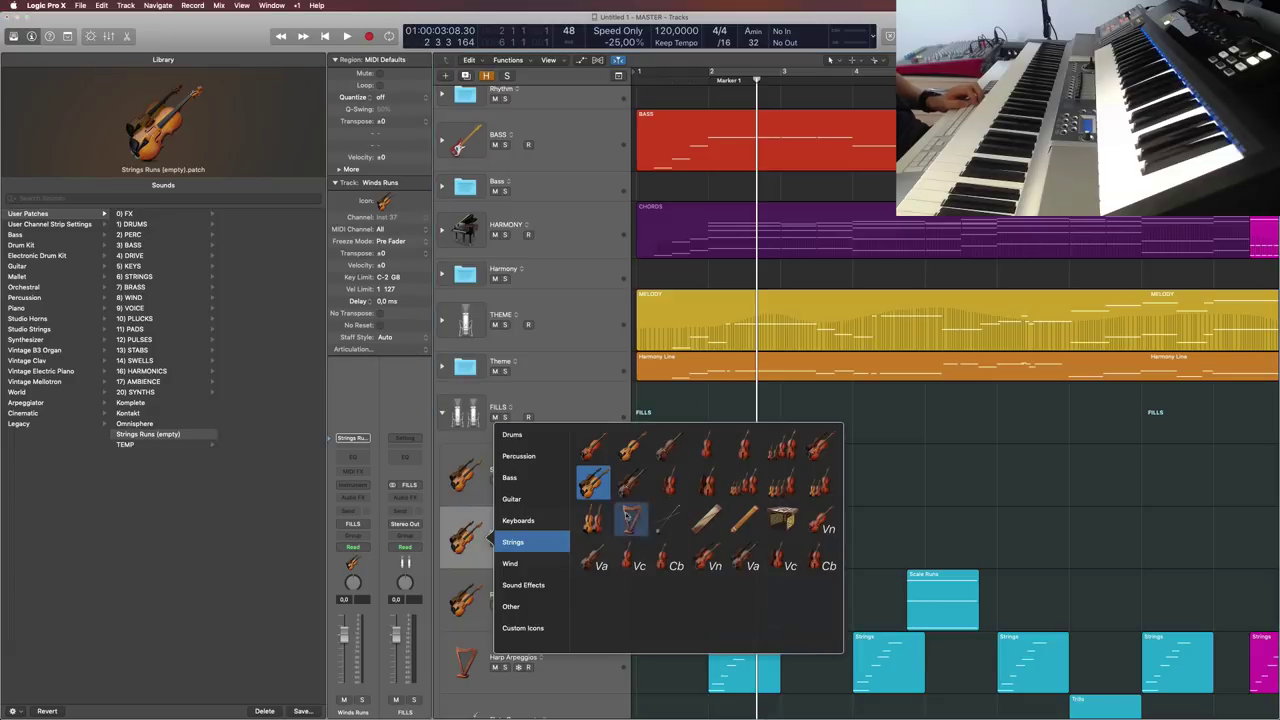
left_click(520, 566)
left_click(745, 518)
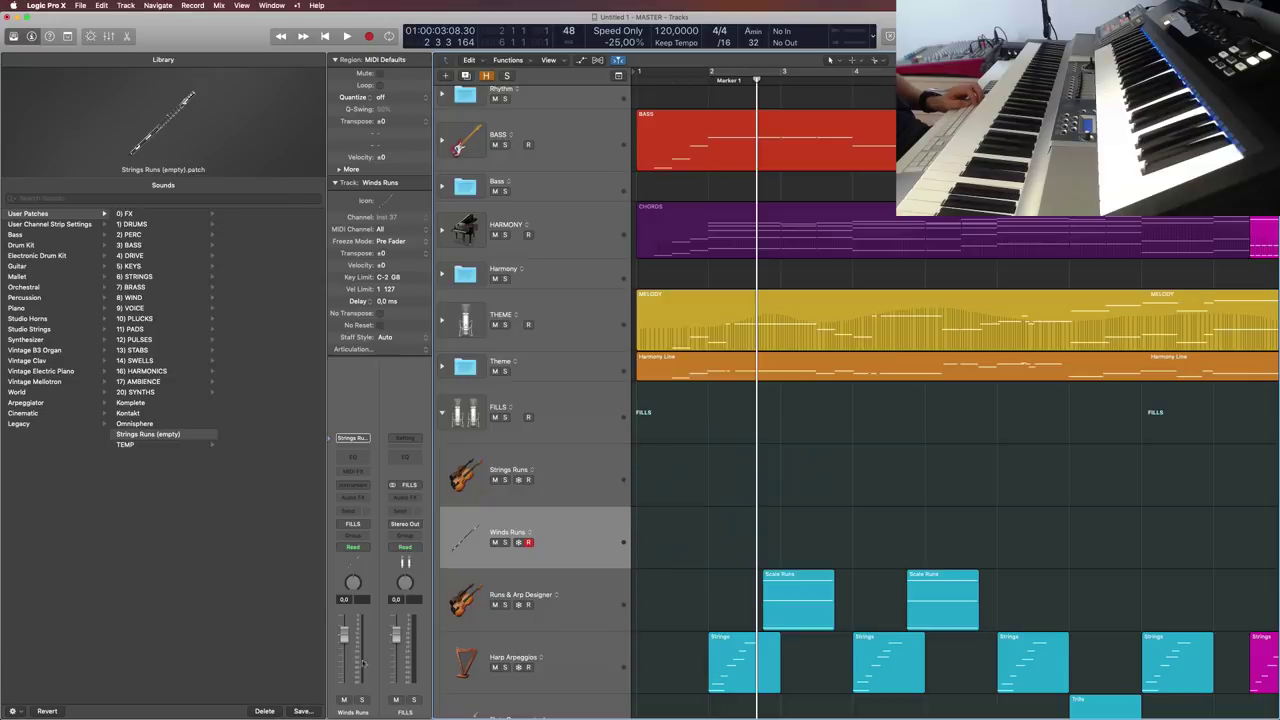
Step: Save the Strings Runs track's patch as Strings Runs (empty) in the Runs & Arps subfolder of 0) FX
left_click(304, 710)
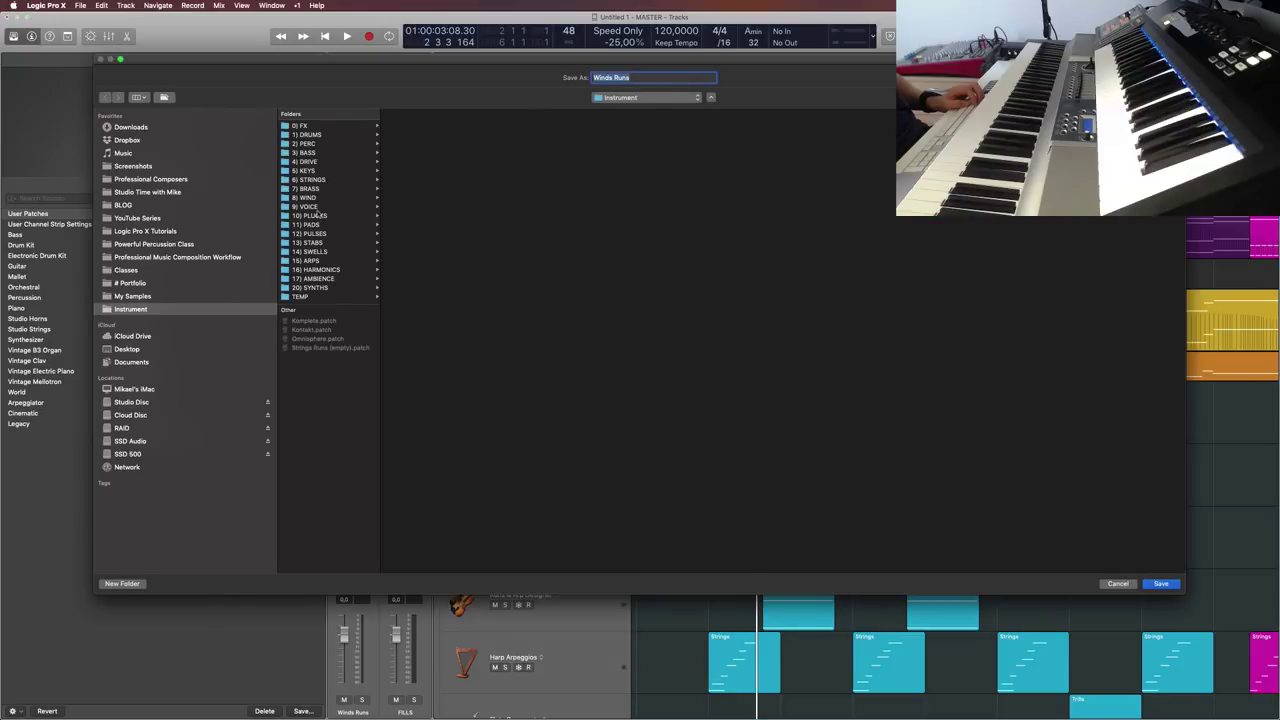
left_click(1120, 584)
left_click(589, 461)
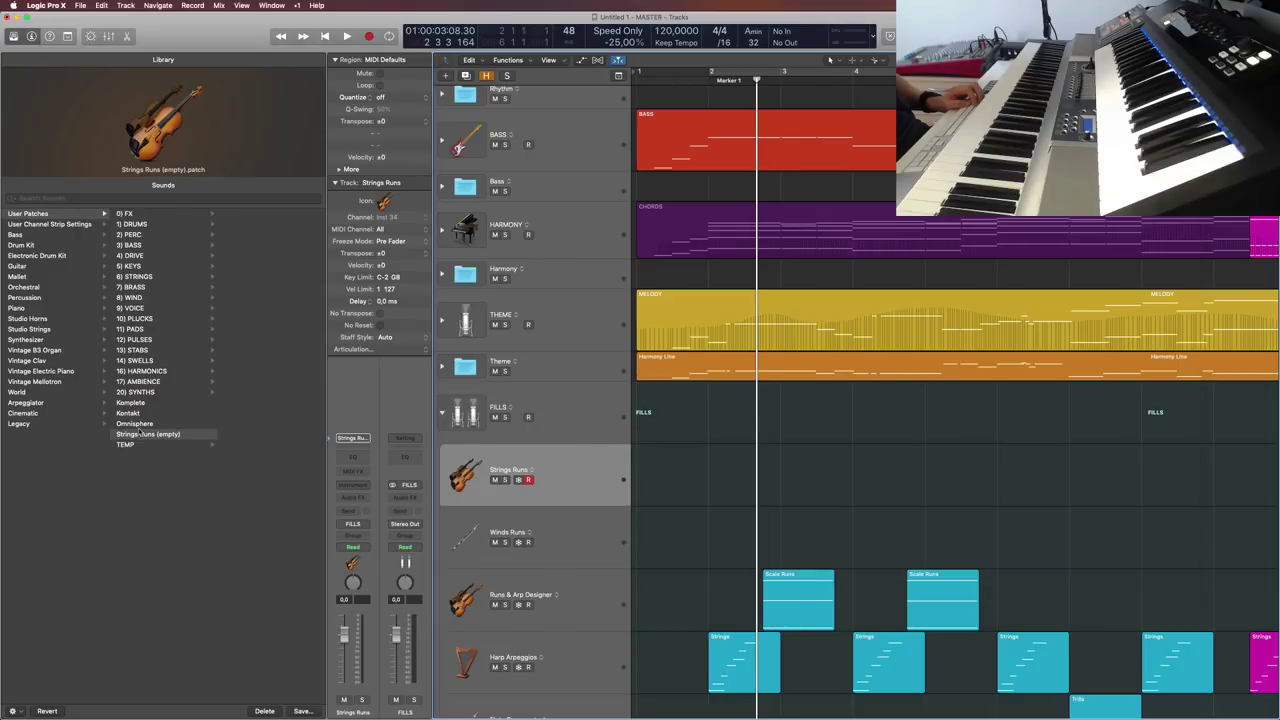
left_click(320, 711)
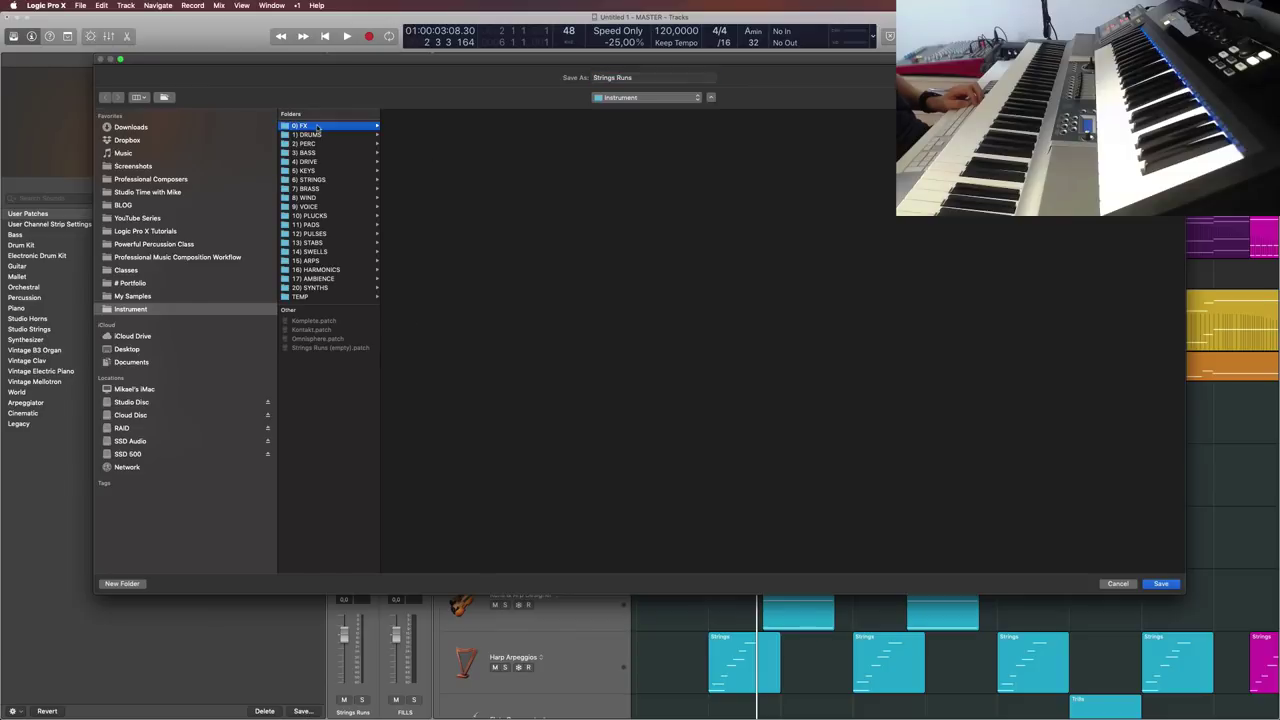
left_click(411, 188)
left_click(655, 77)
type("(empty)")
left_click(1171, 584)
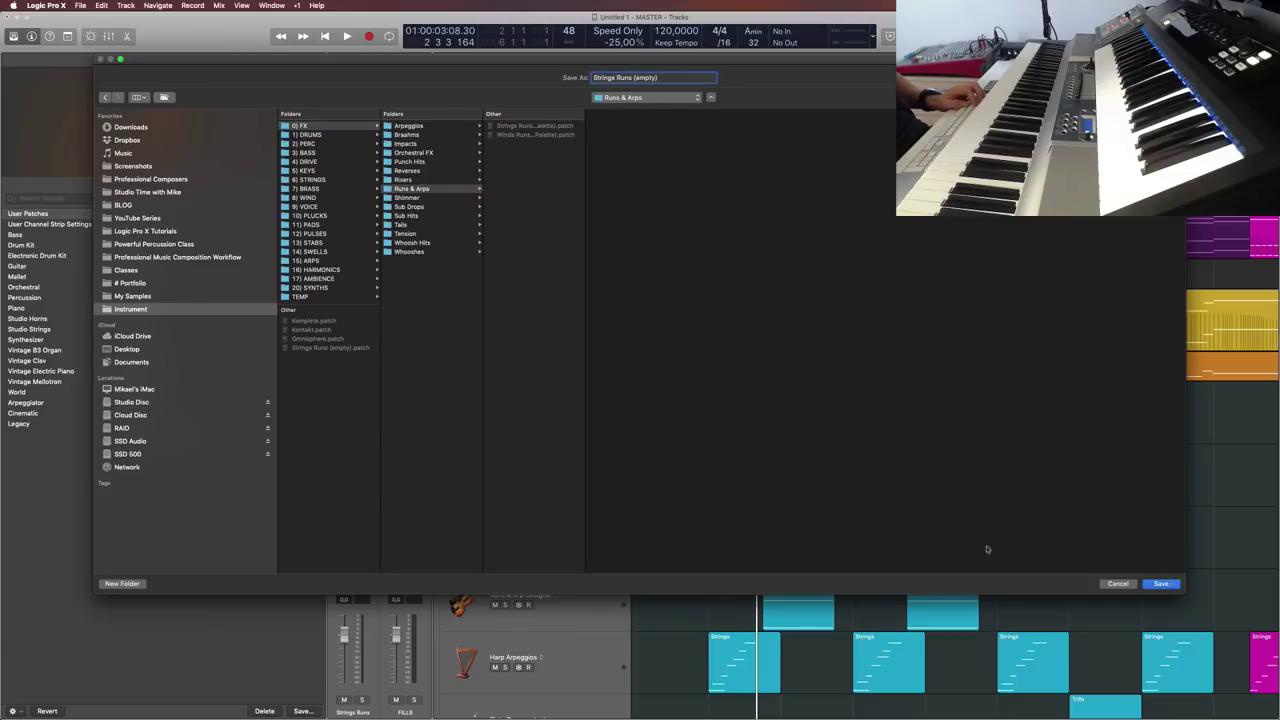
Step: Save the Winds Runs track's patch as Winds Runs (empty) in the Runs & Arps subfolder of 0) FX
left_click(577, 532)
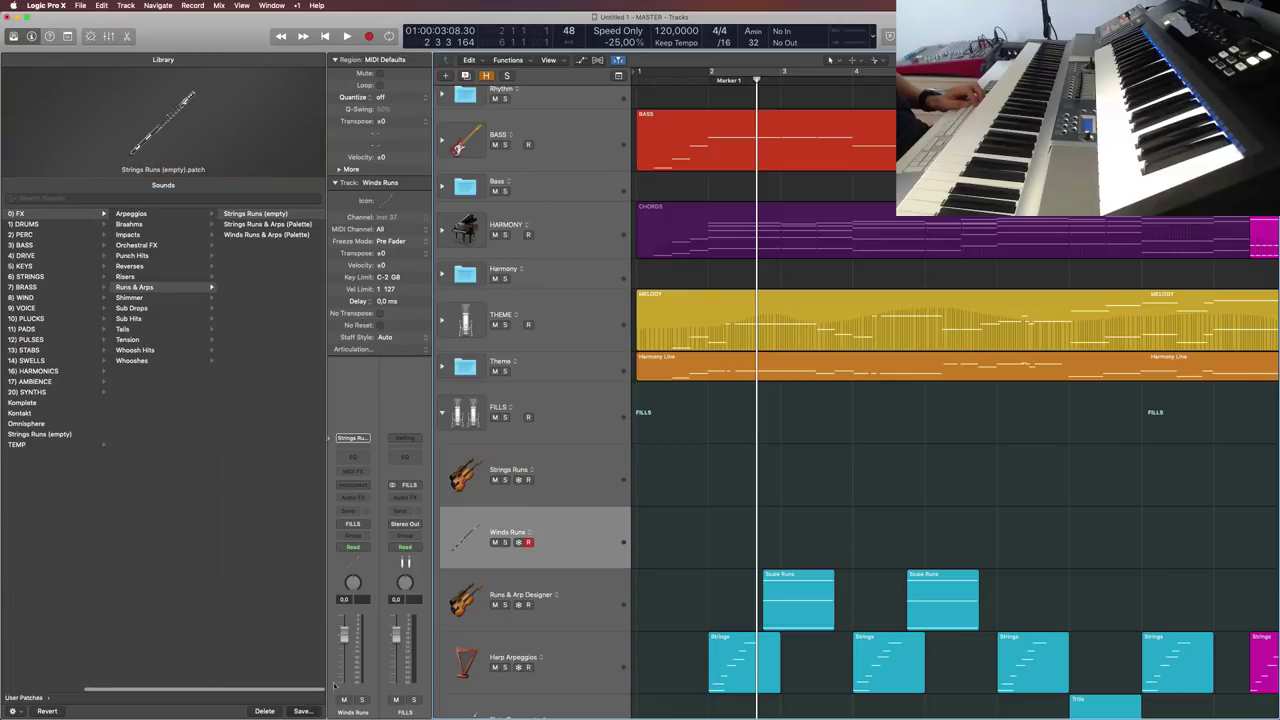
left_click(305, 711)
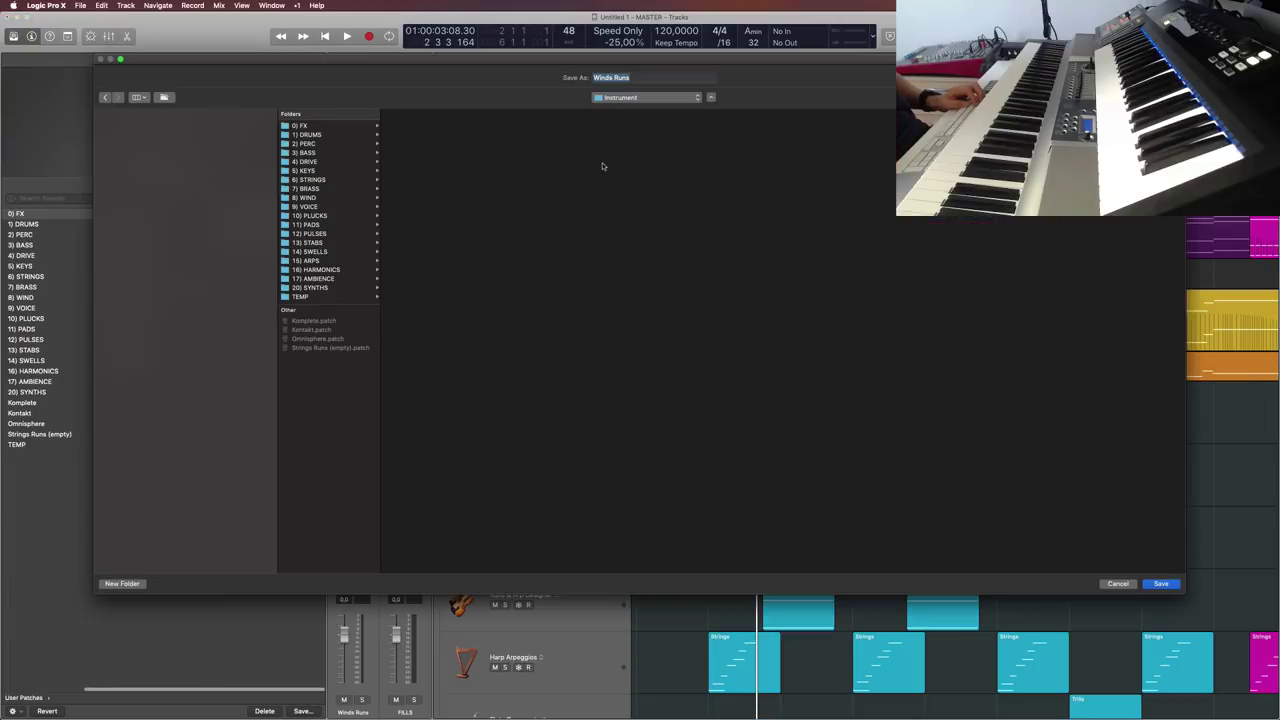
left_click(318, 197)
left_click(327, 126)
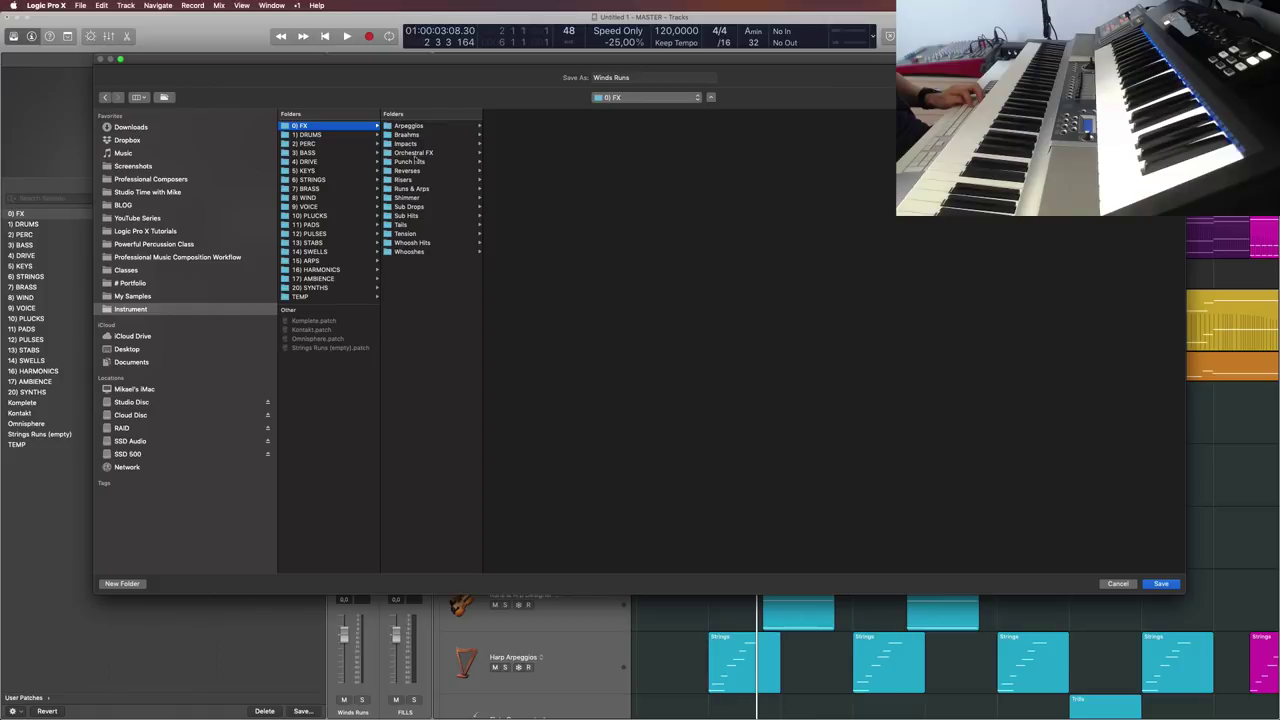
left_click(412, 189)
left_click(645, 77)
type("(empty)")
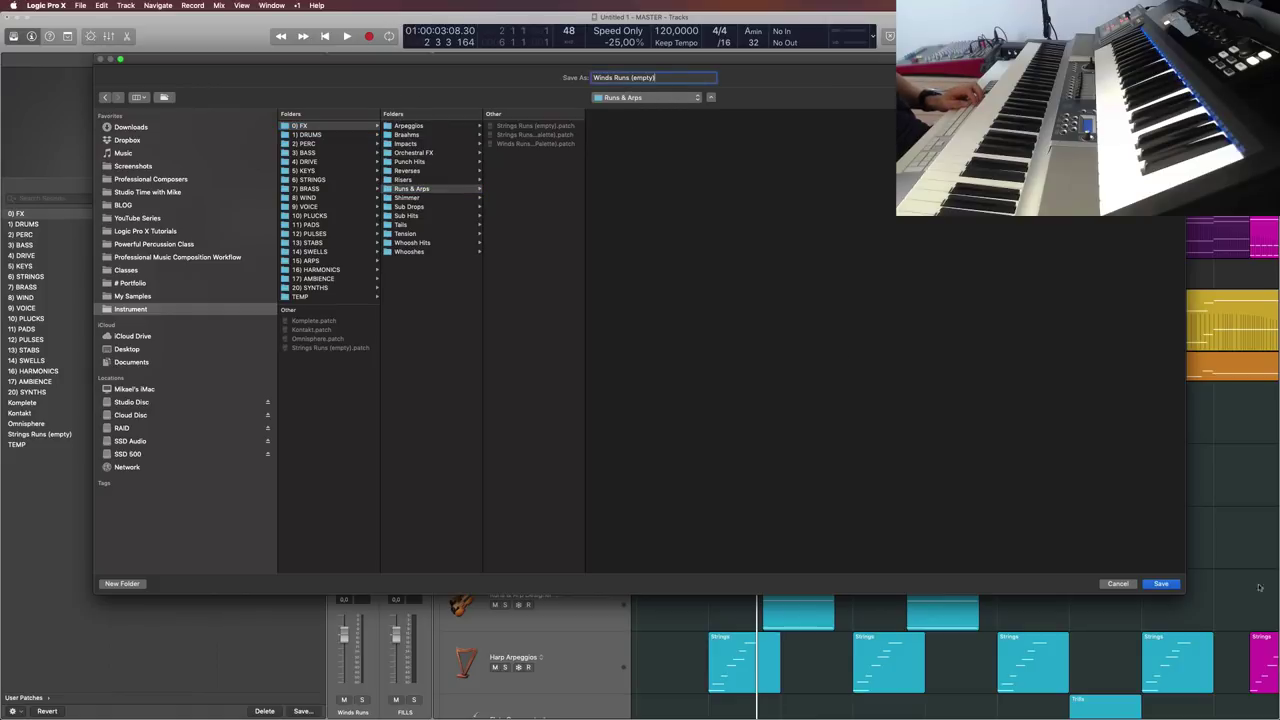
left_click(1161, 584)
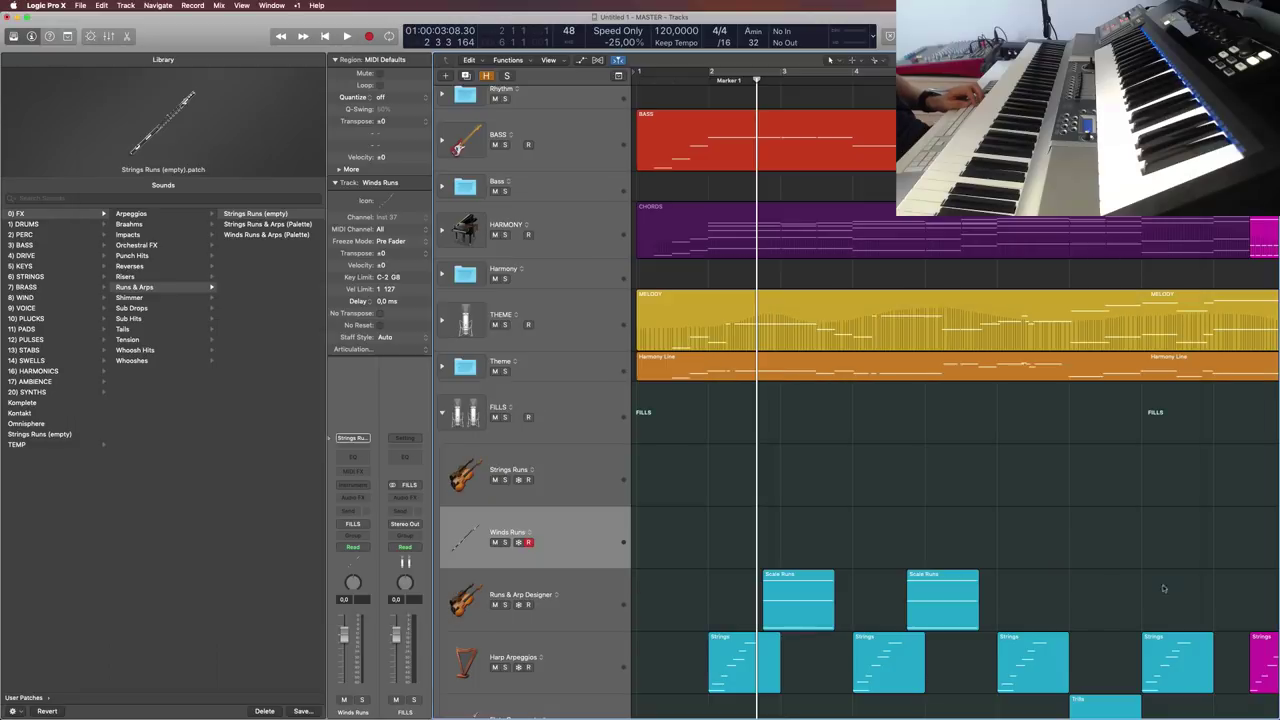
Step: Move the Runs & Arp Designer track above Strings Runs, directly under the FILLS track
scroll(606, 581, "down", 3)
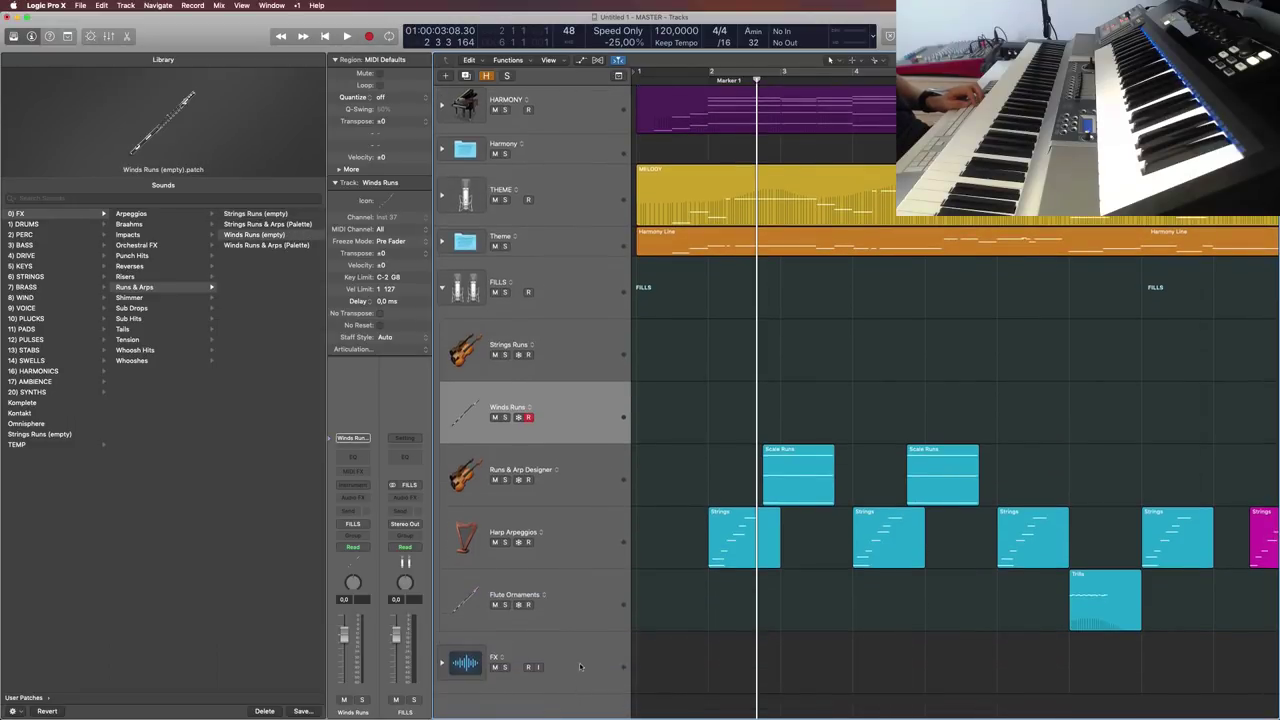
scroll(582, 665, "up", 2)
scroll(582, 665, "down", 2)
left_click_drag(603, 484, 569, 344)
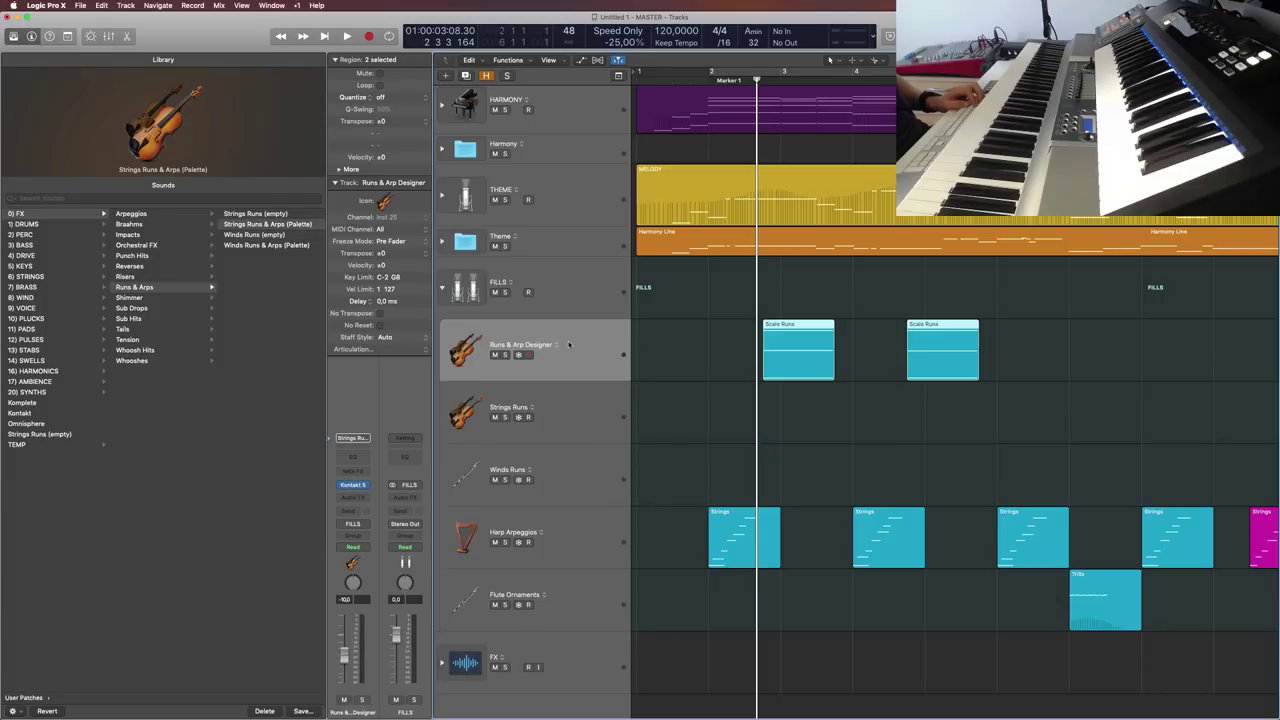
Step: Inspect the Kontakt instrument loaded on the Runs & Arp Designer track and close its window
left_click(355, 485)
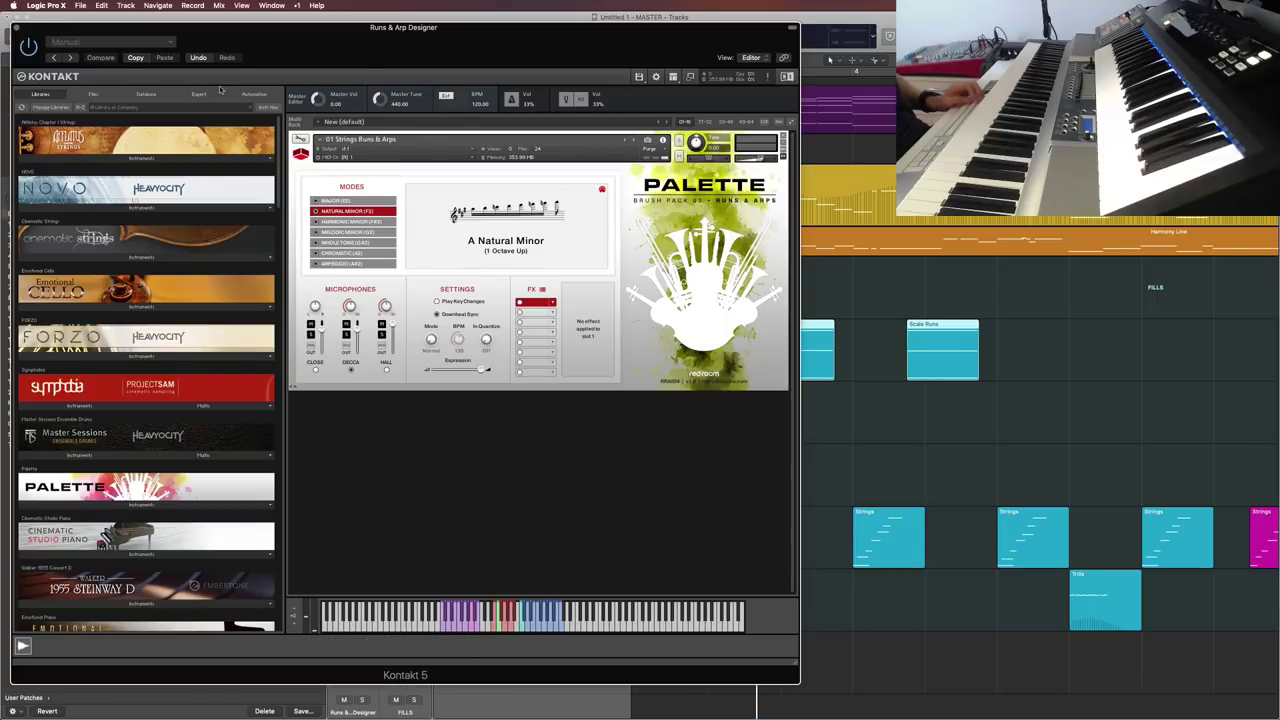
left_click_drag(45, 30, 503, 36)
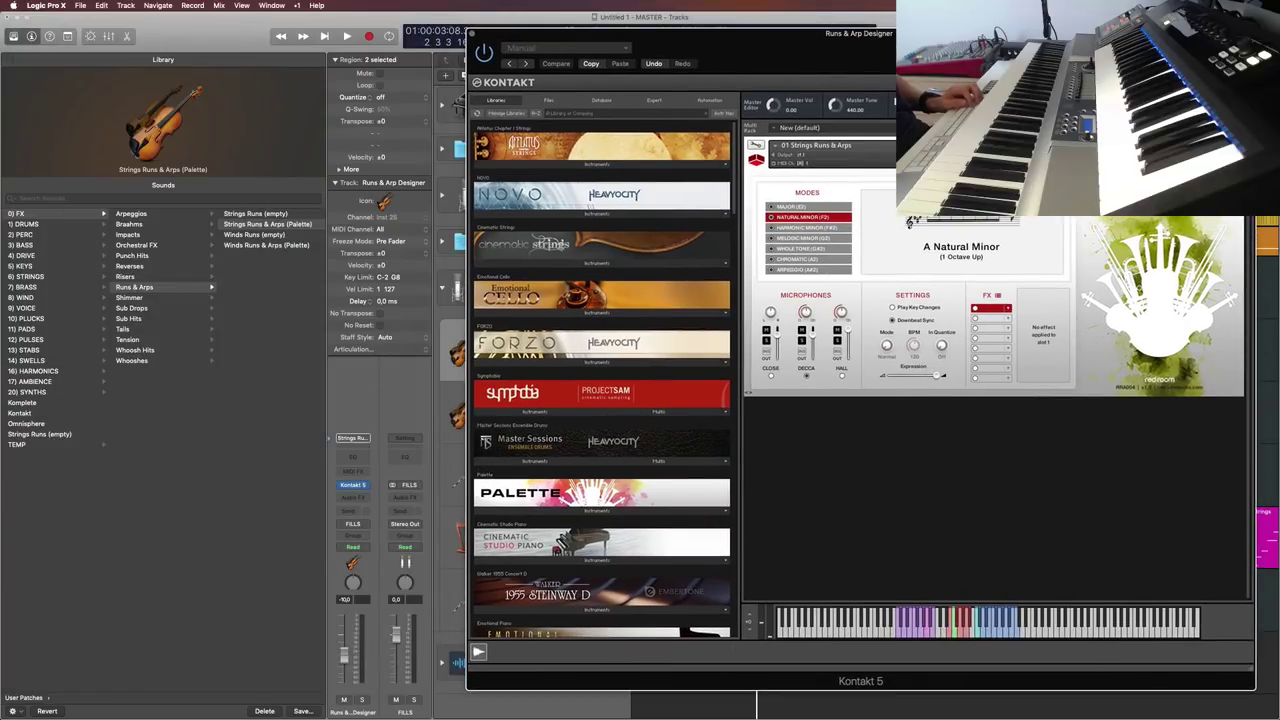
key("super+w")
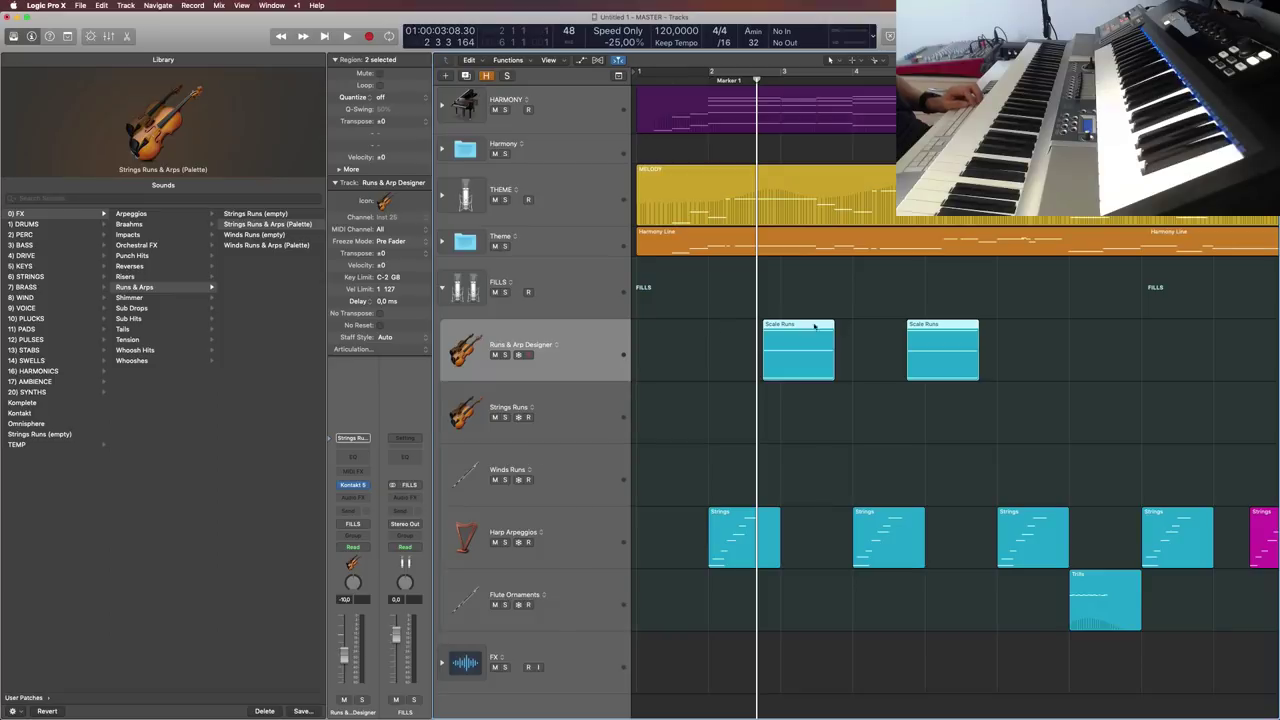
key("v")
key("v")
Step: Duplicate the Strings Runs track and give the copy the harp icon from the Strings category
left_click(563, 422)
left_click(575, 472)
left_click(577, 426)
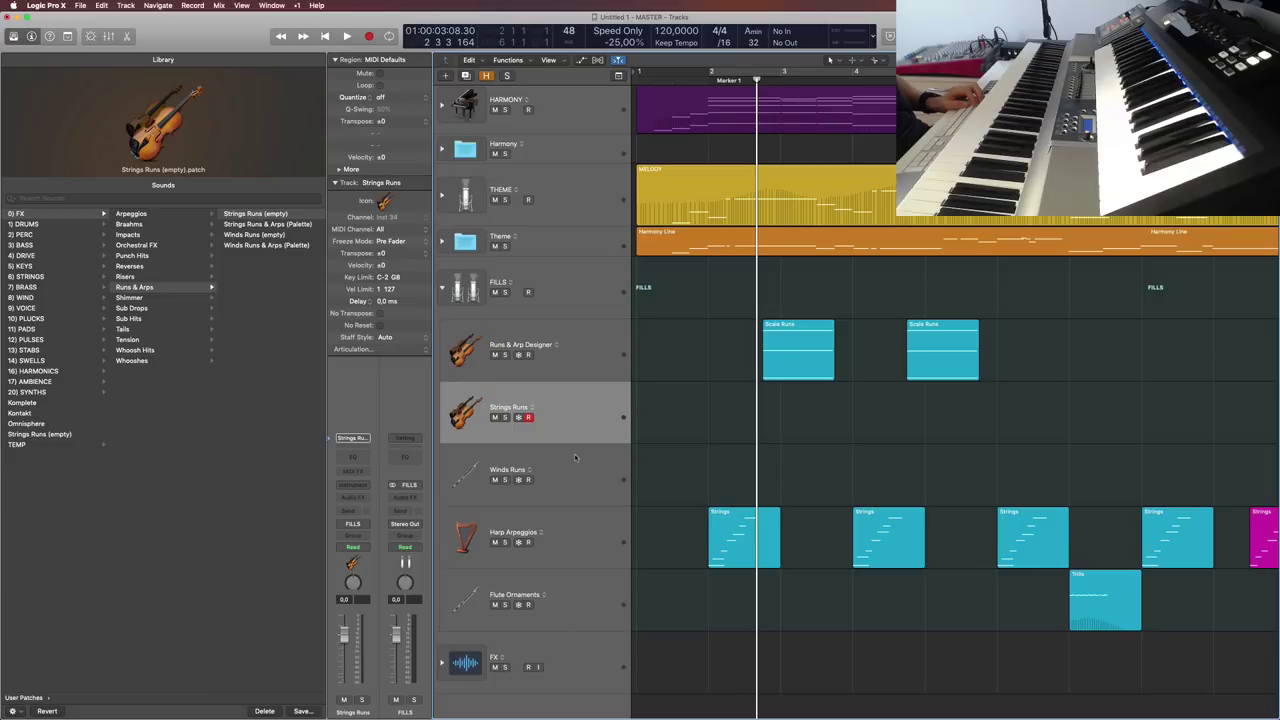
key("super+d")
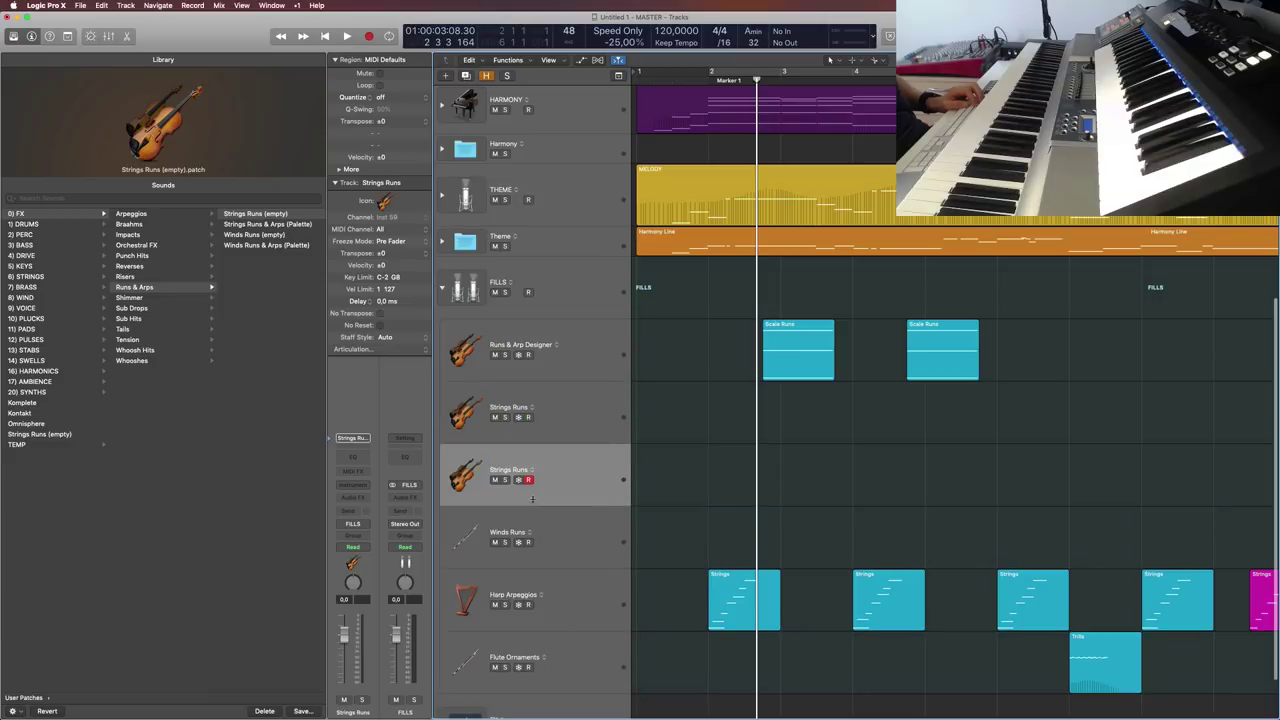
right_click(468, 478)
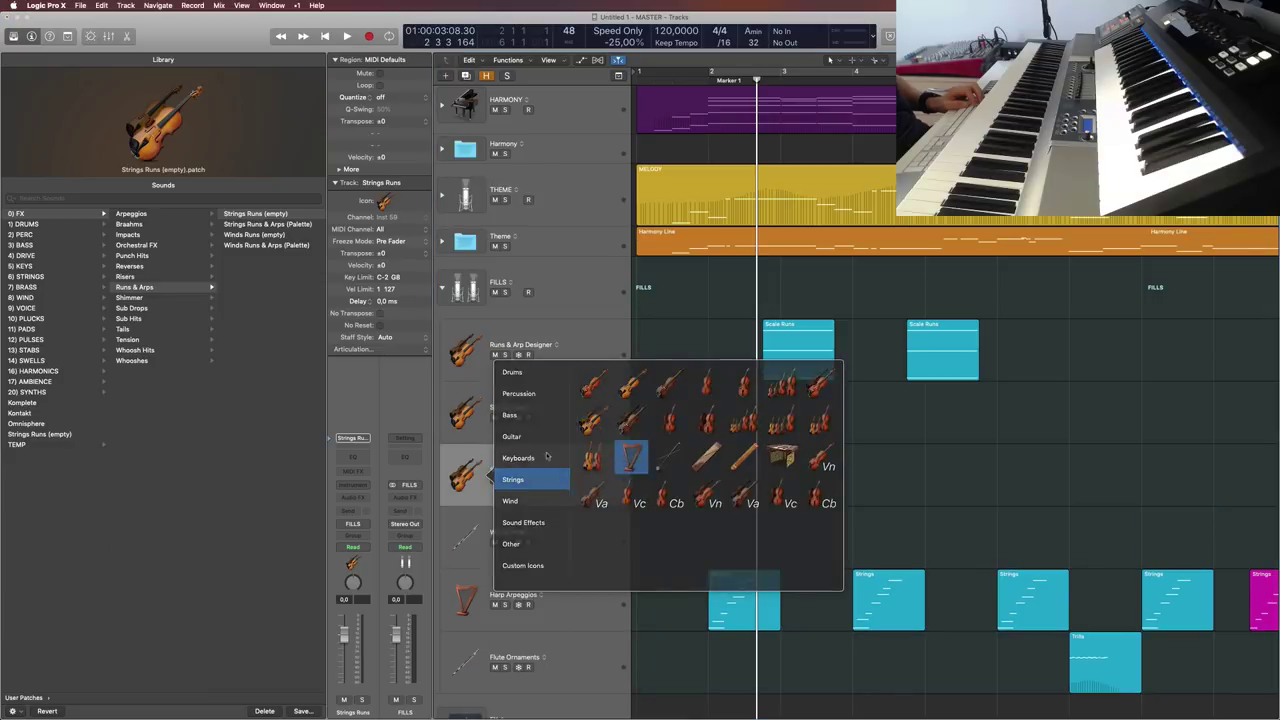
left_click(634, 457)
Step: Rename the duplicated harp-icon track Pluck Arpeggios
double_click(510, 470)
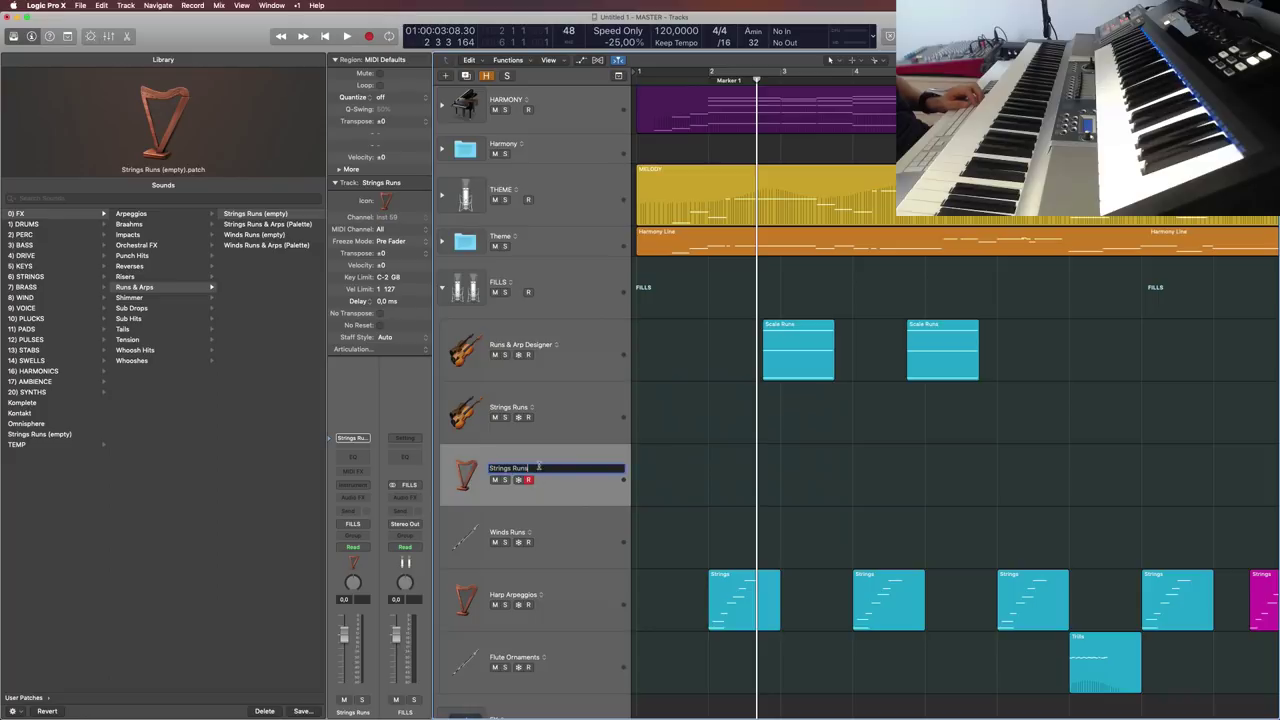
type("Harp Arpeggios")
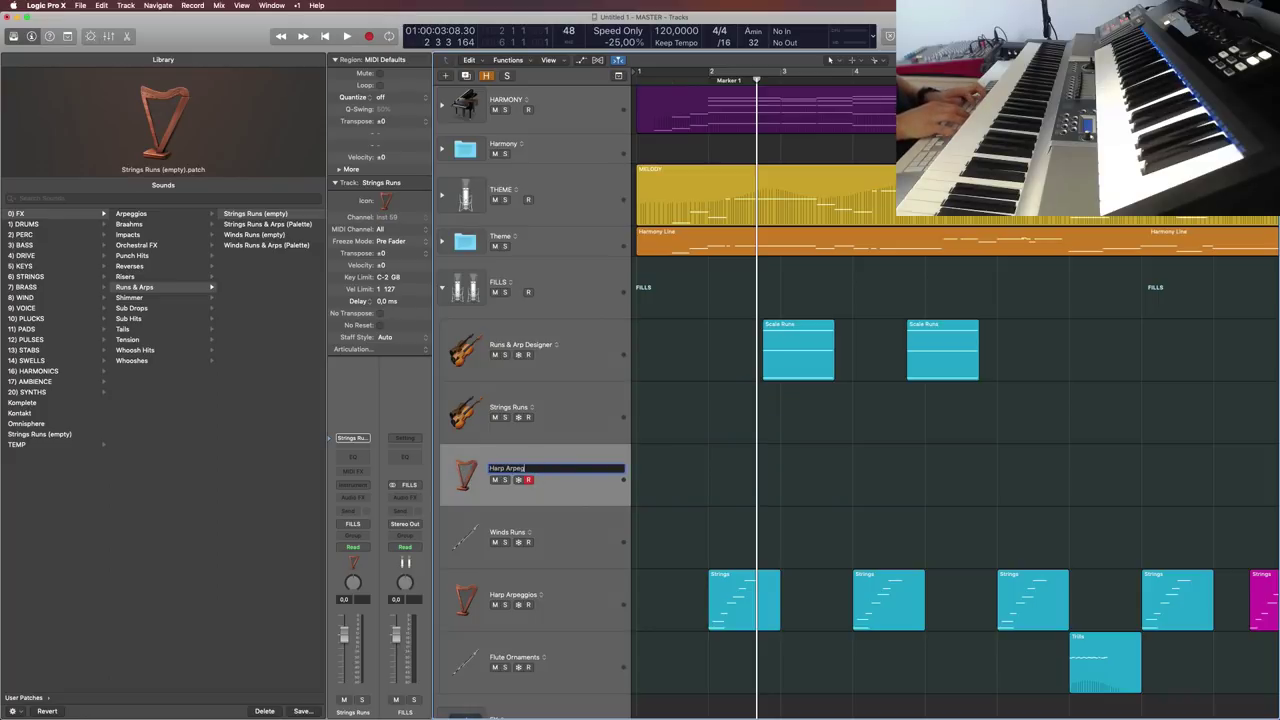
double_click(500, 470)
type("Pluc")
key("BackSpace")
key("BackSpace")
key("BackSpace")
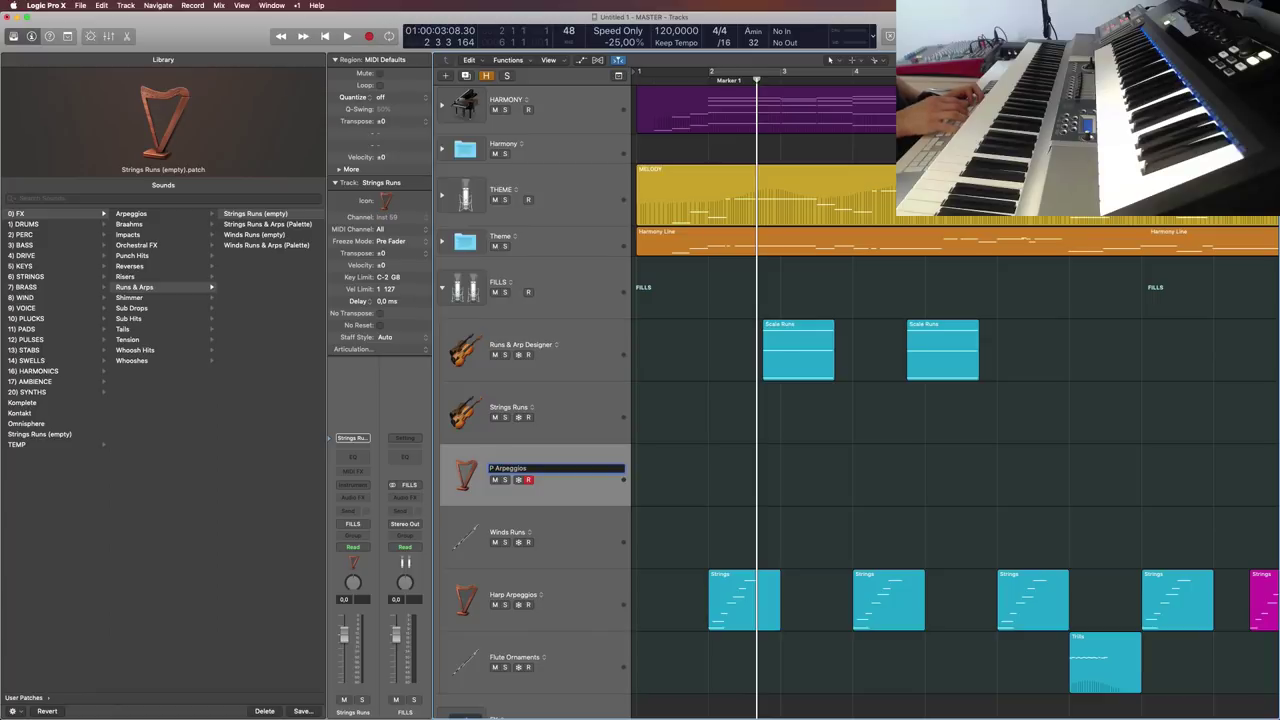
type("luck")
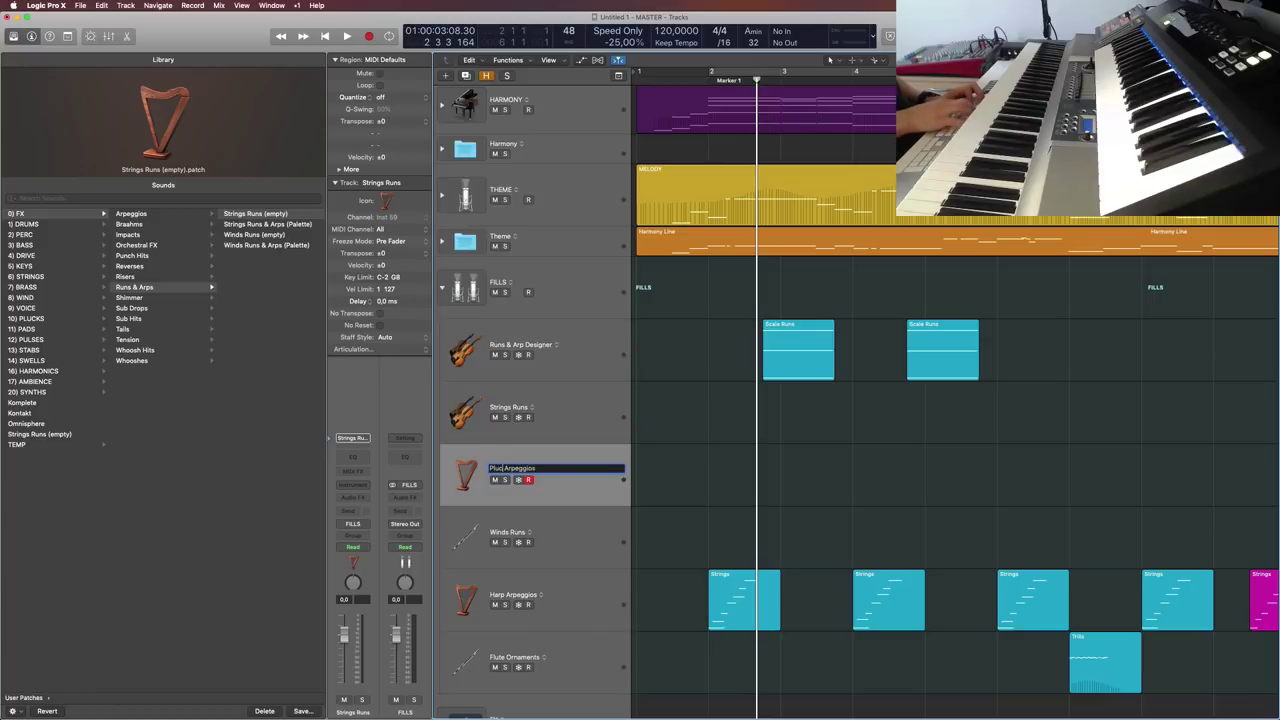
key("Return")
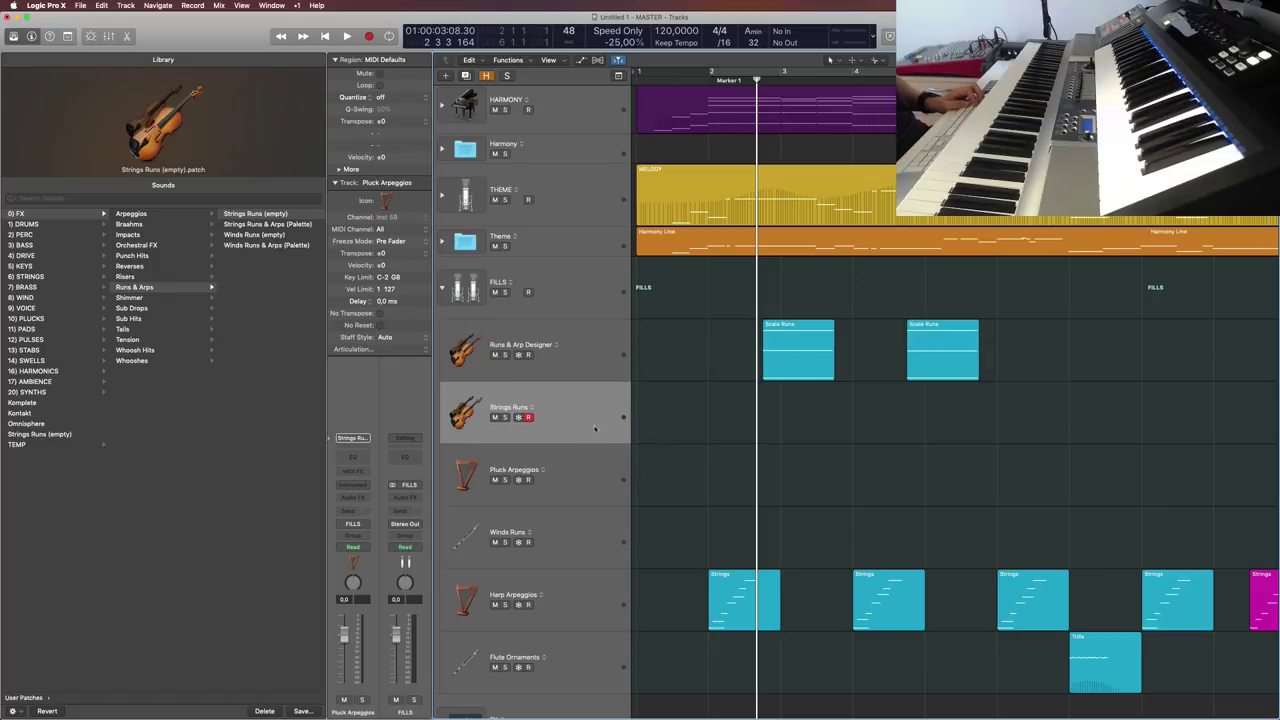
left_click(302, 711)
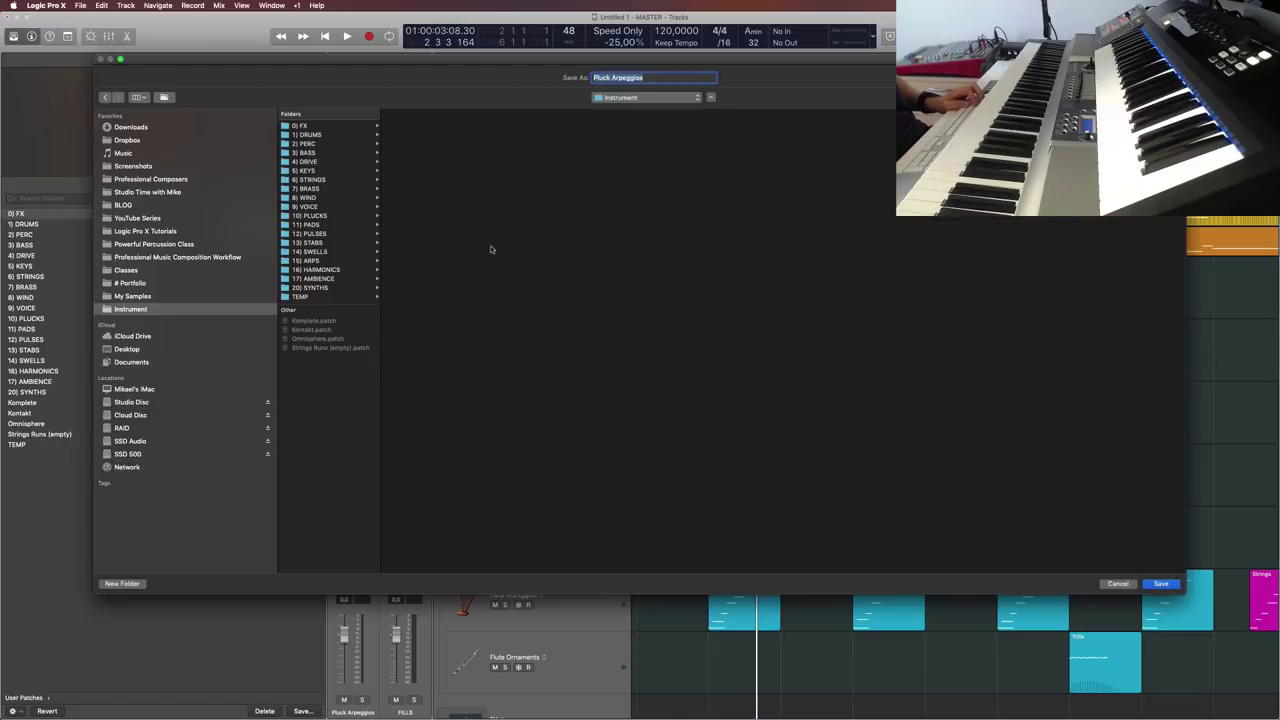
left_click(312, 127)
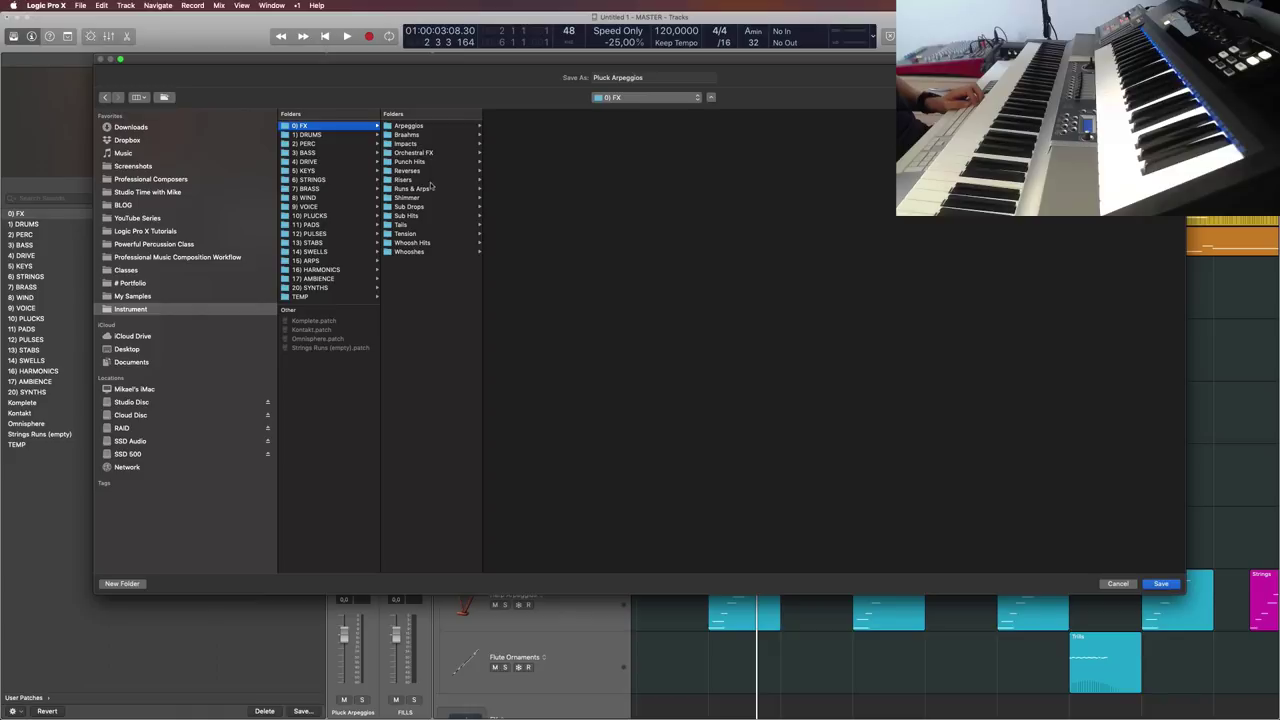
left_click(414, 130)
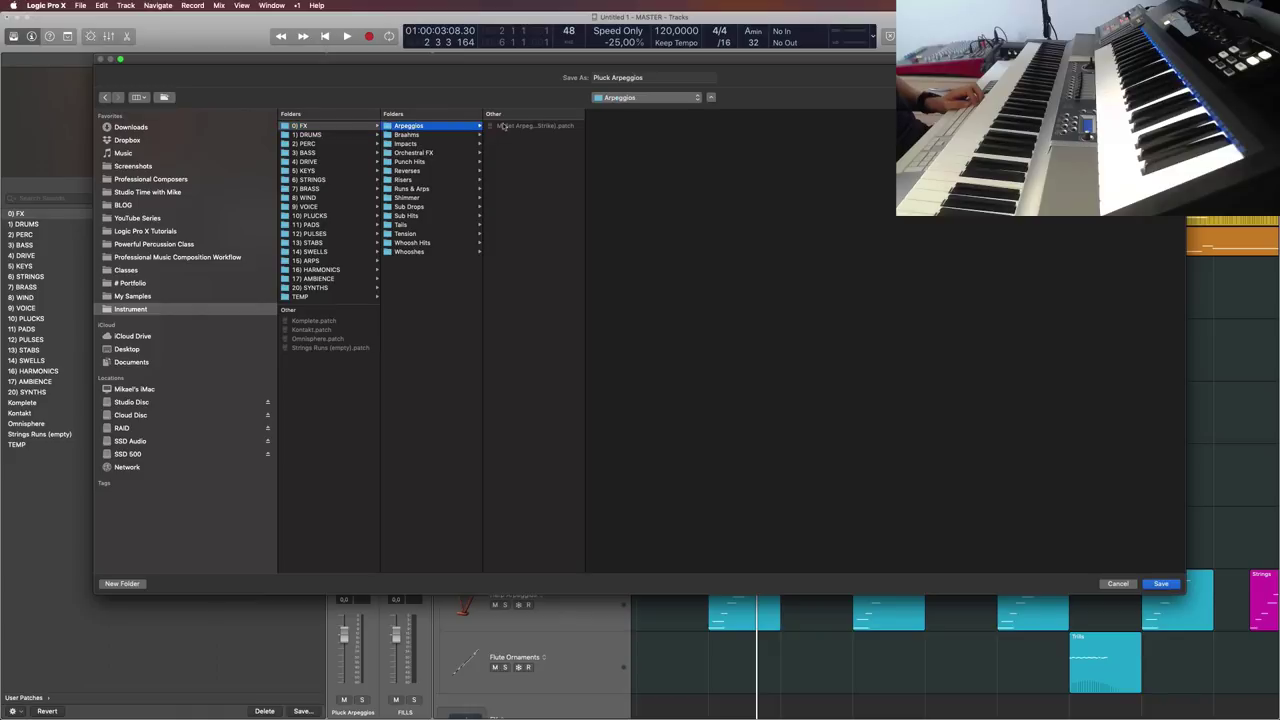
left_click_drag(585, 139, 695, 140)
left_click(677, 78)
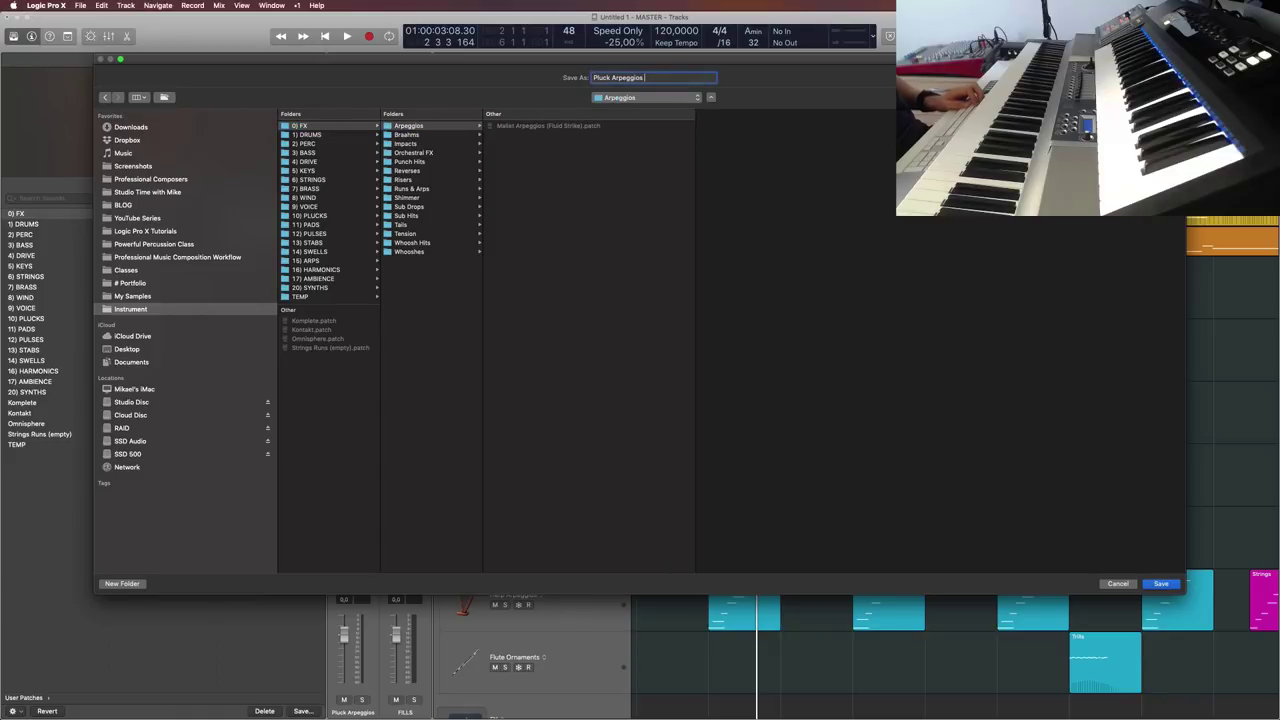
type("(empty)")
left_click(1125, 584)
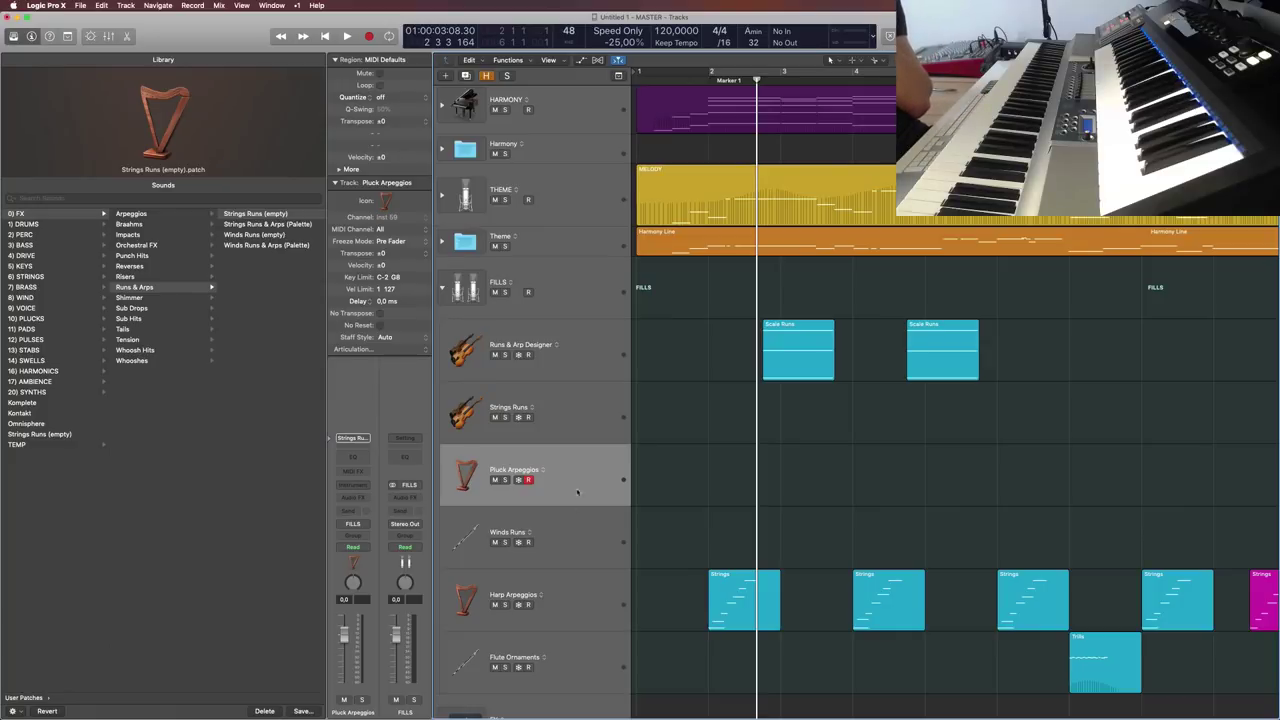
Step: Expand the Harmony folder track and review the instrument tracks inside it
scroll(575, 485, "up", 6)
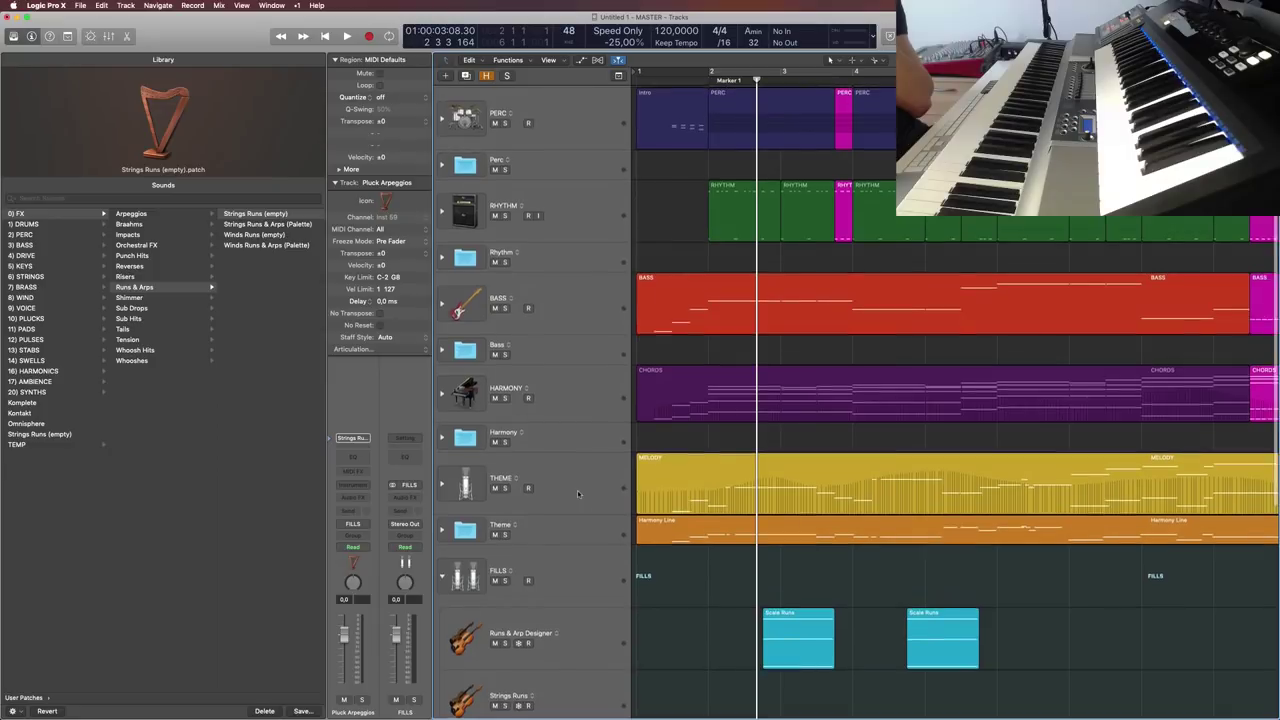
scroll(577, 490, "down", 6)
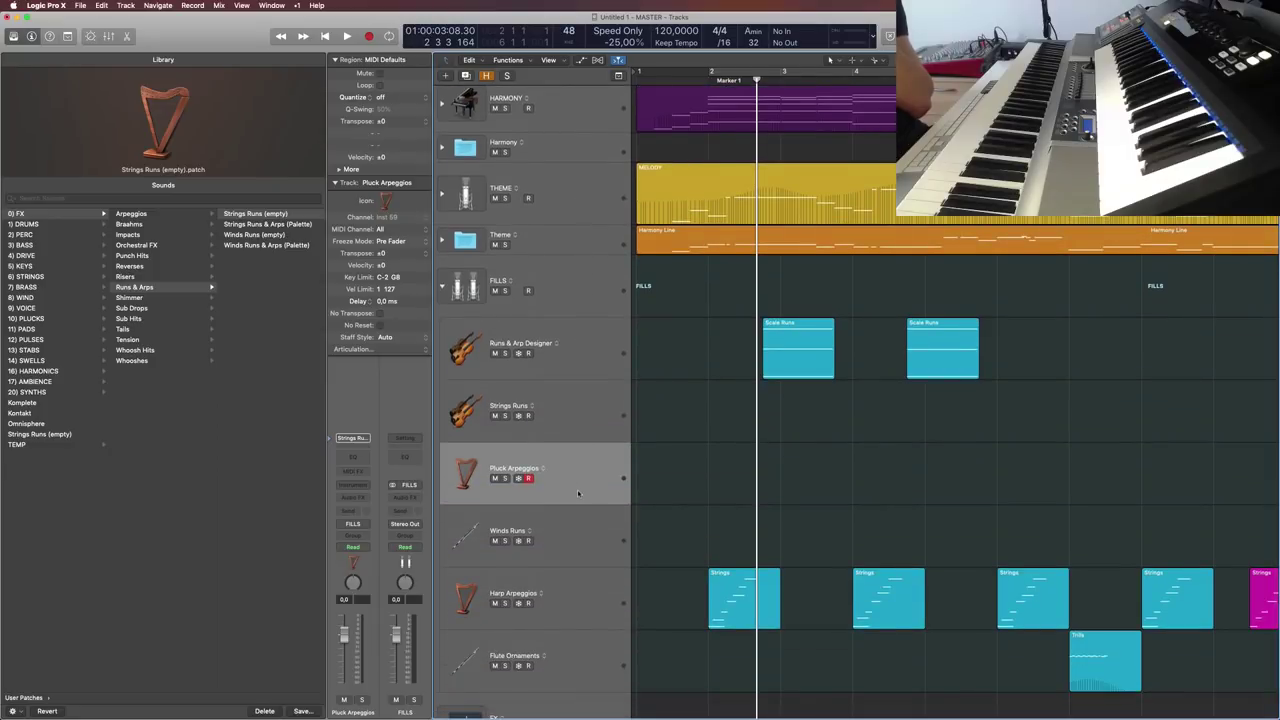
scroll(577, 492, "up", 3)
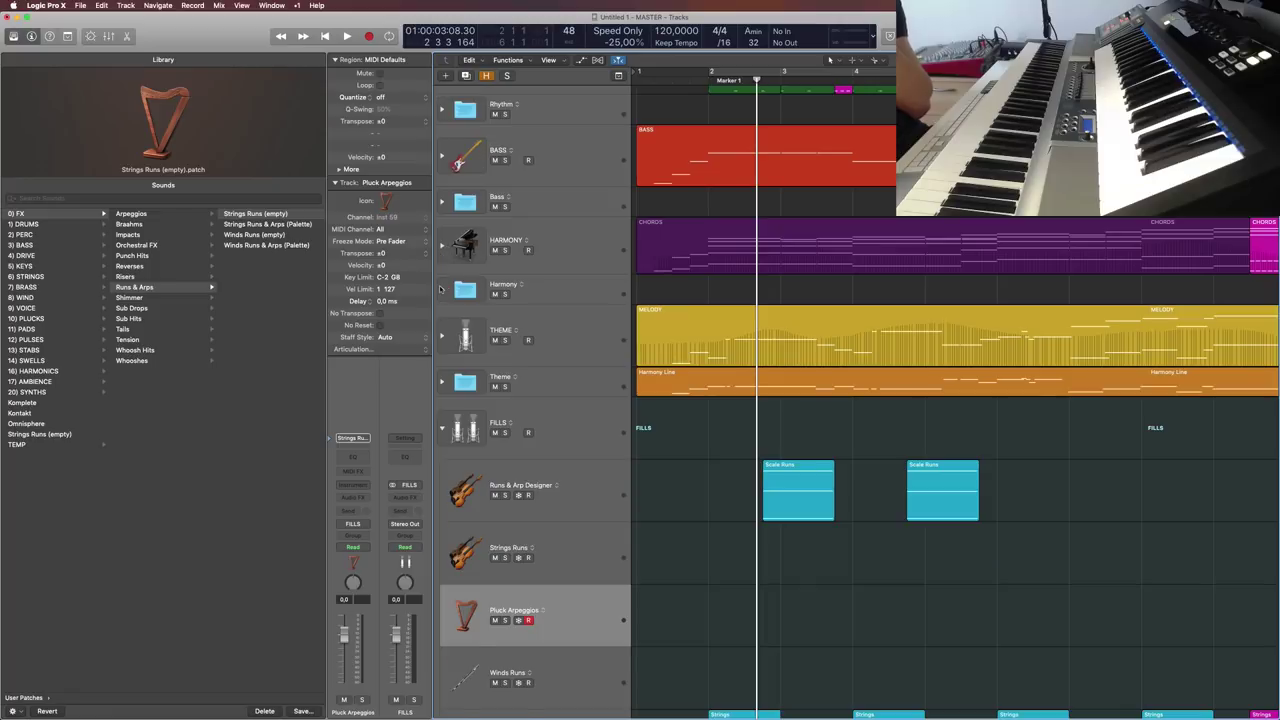
left_click(442, 288)
scroll(570, 475, "down", 15)
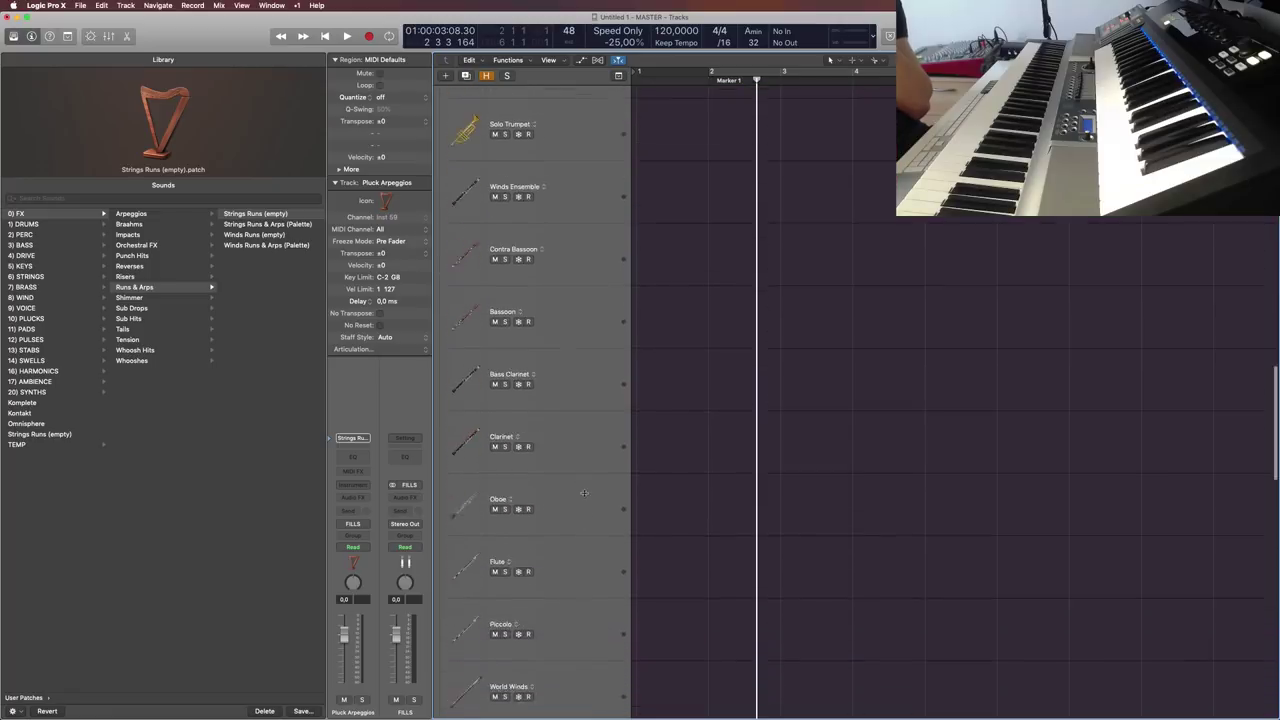
scroll(580, 502, "down", 10)
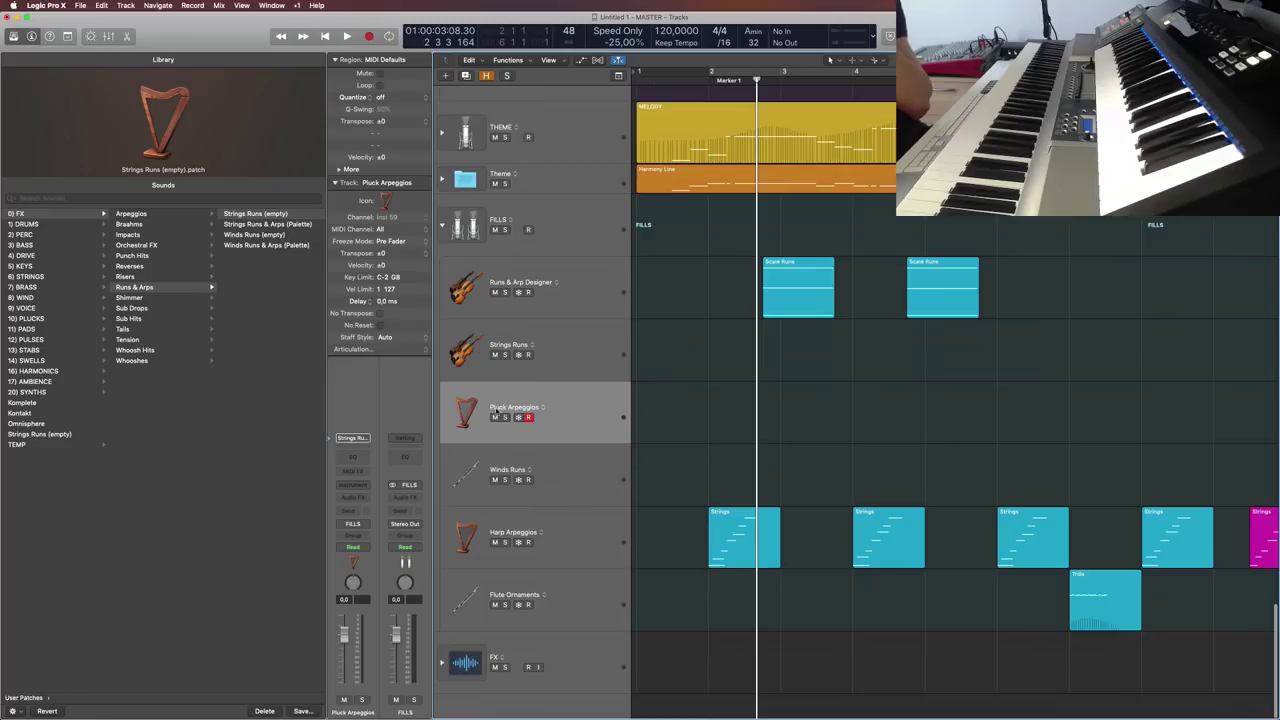
Step: Rename the Pluck Arpeggios track Harp
double_click(492, 408)
type("Harps")
key("Return")
double_click(514, 406)
key("BackSpace")
key("Return")
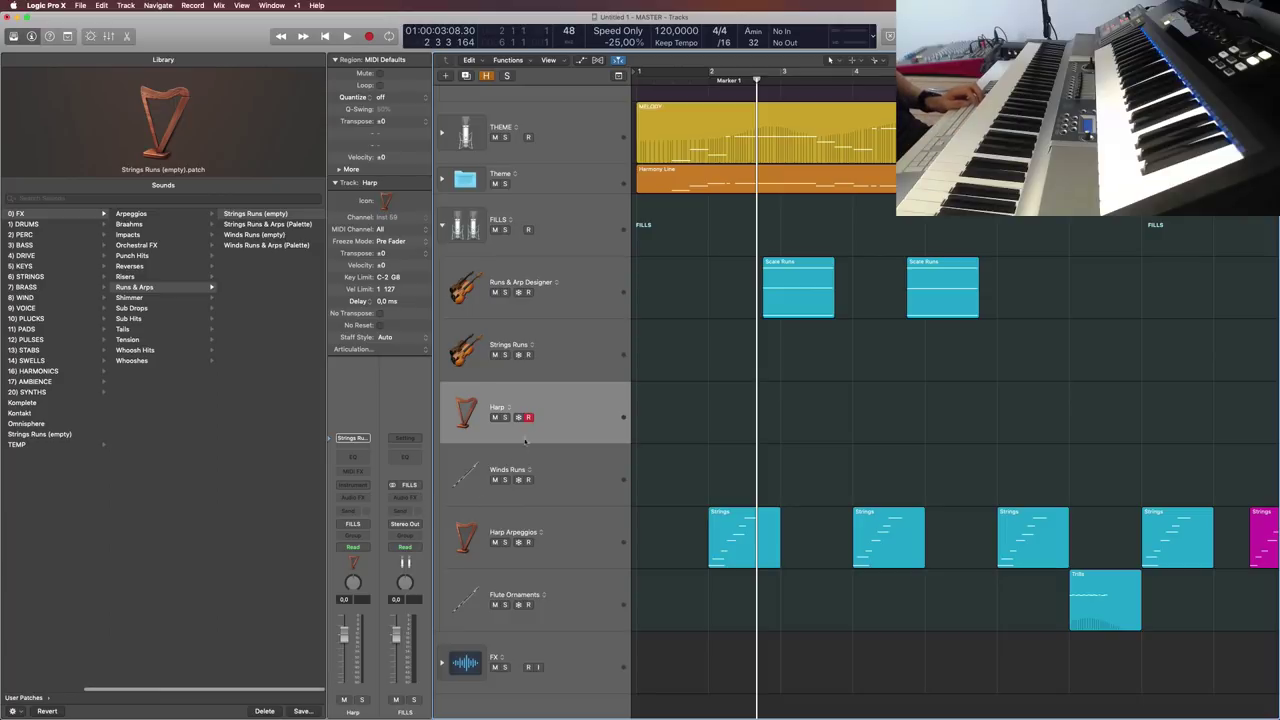
Step: Move the Harp track into the Harmony folder, between the Solo Violin and World Strings tracks
left_click_drag(567, 379, 595, 265)
left_click(591, 226)
left_click(584, 288)
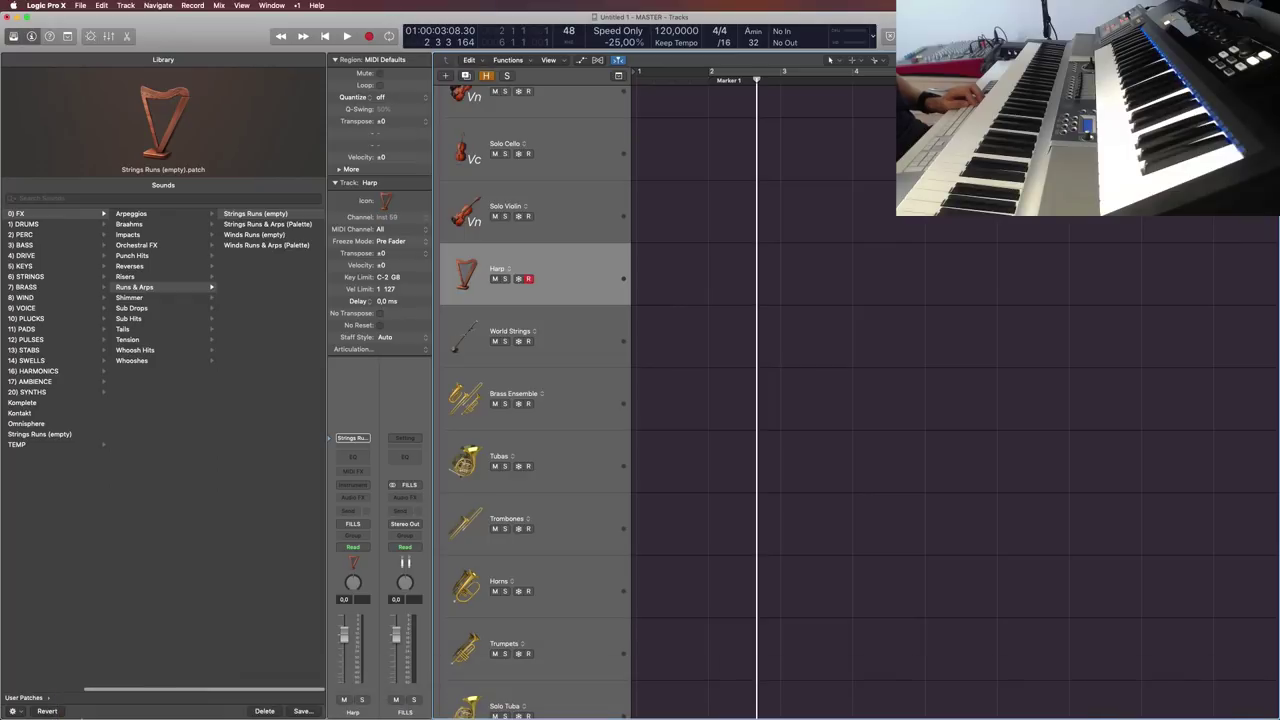
Step: Switch to Finder and open the Instrument patches folder under Music, Audio Music Apps, Patches
left_click(83, 714)
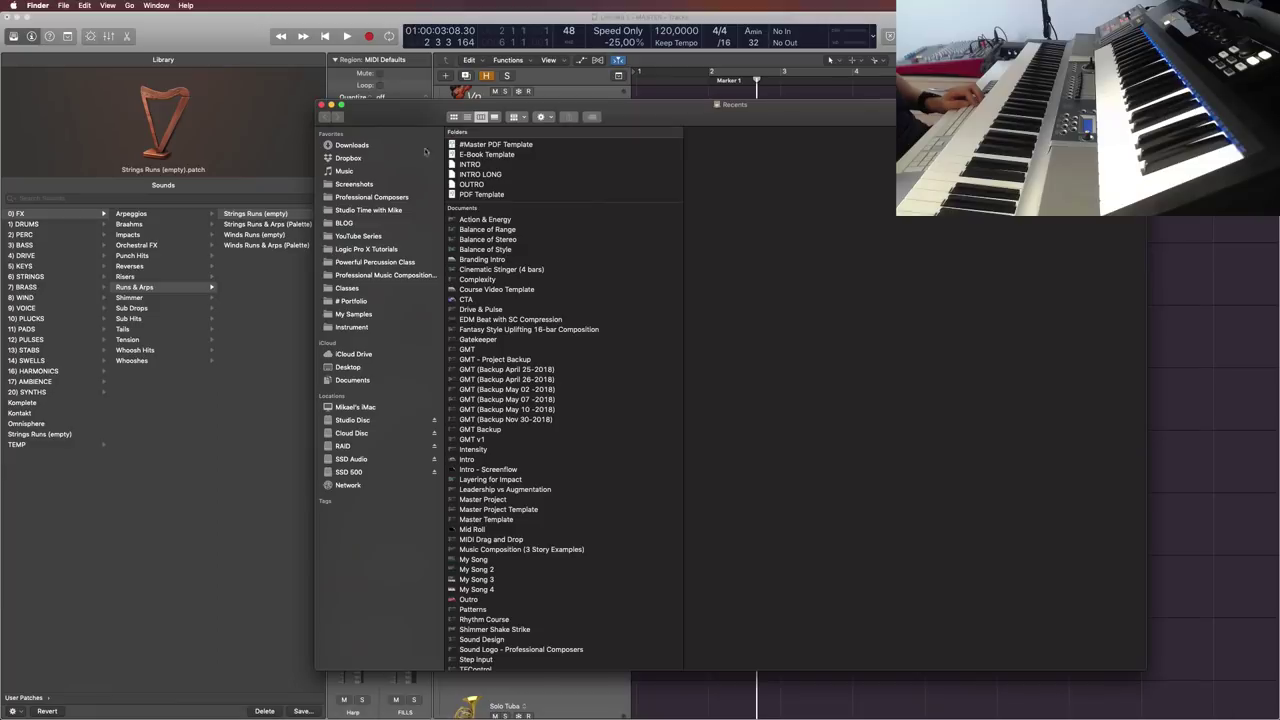
left_click(345, 171)
left_click(535, 146)
left_click(728, 215)
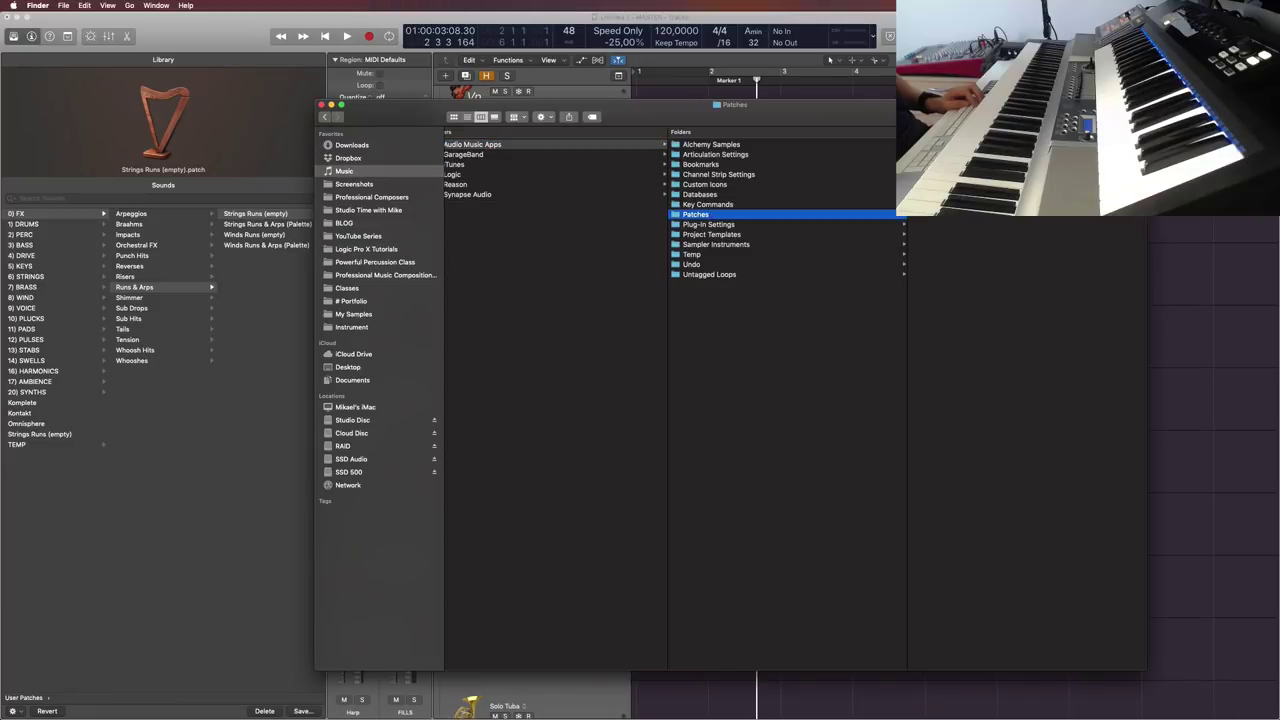
left_click(834, 163)
left_click_drag(922, 105, 590, 92)
Step: Look through the 6) STRINGS, 2) PERC and 10) PLUCKS patch folders for where harp patches belong
left_click(616, 190)
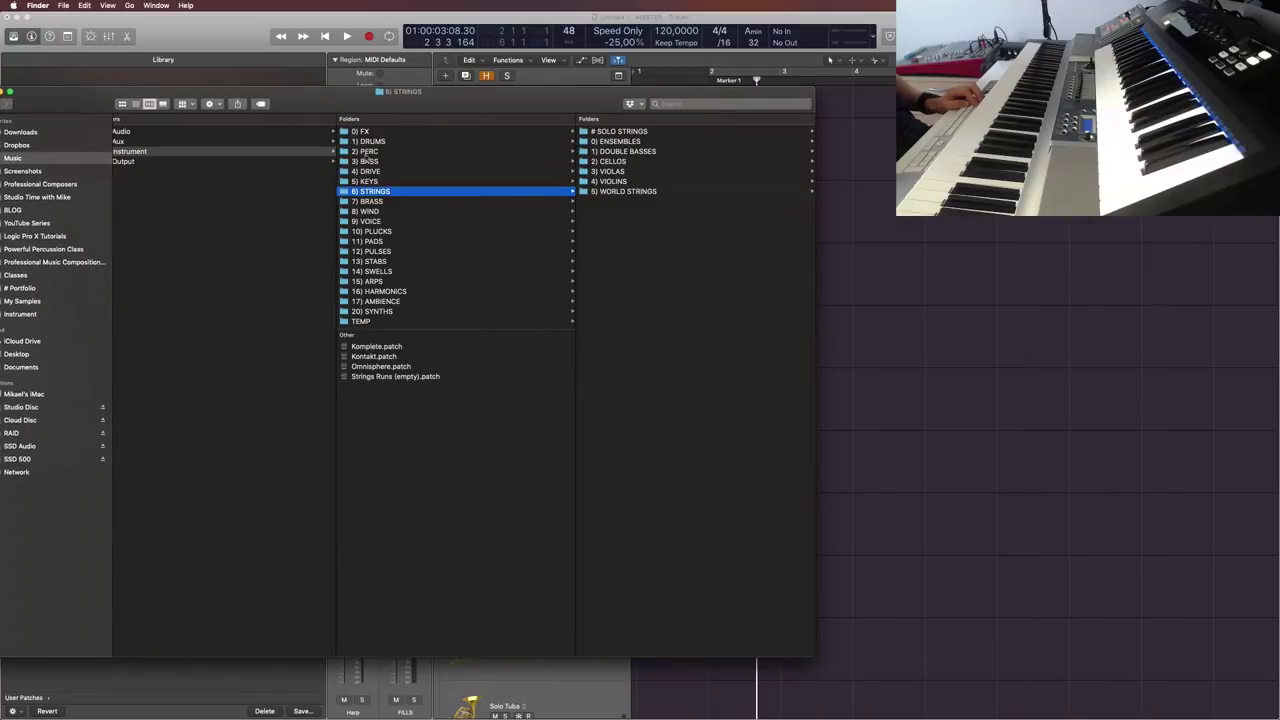
left_click(450, 153)
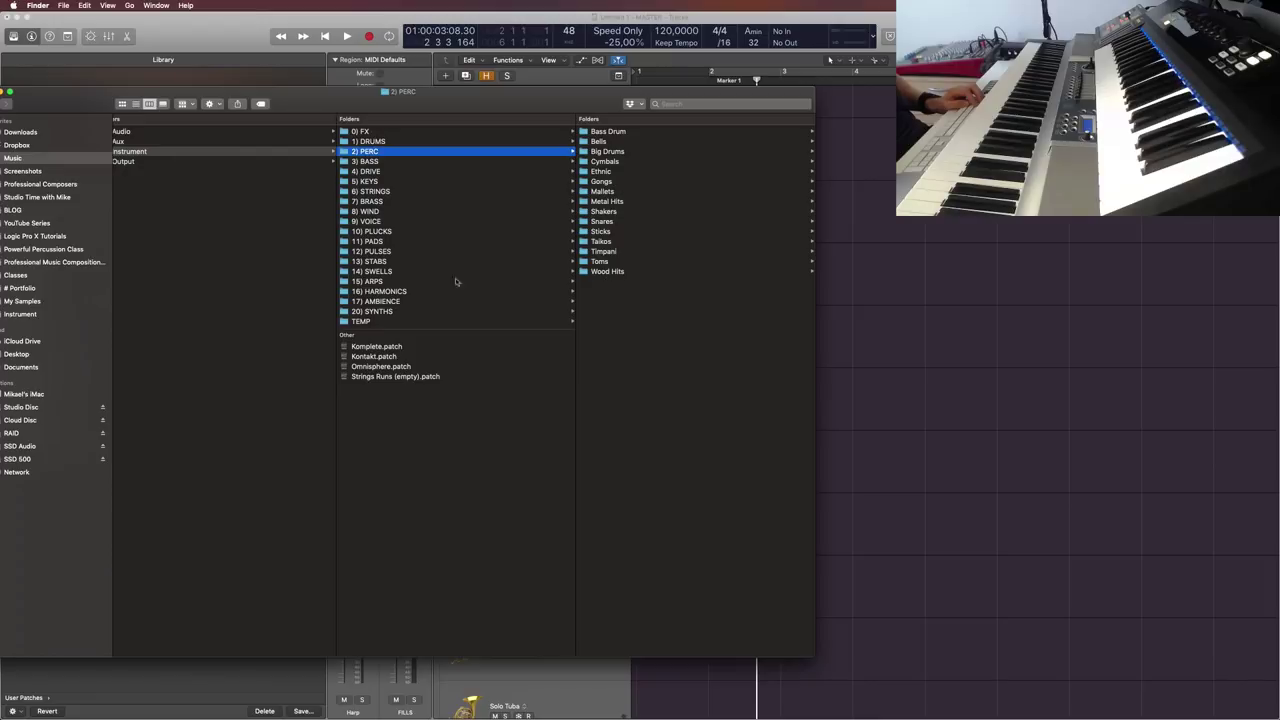
left_click(383, 233)
left_click_drag(487, 104, 724, 108)
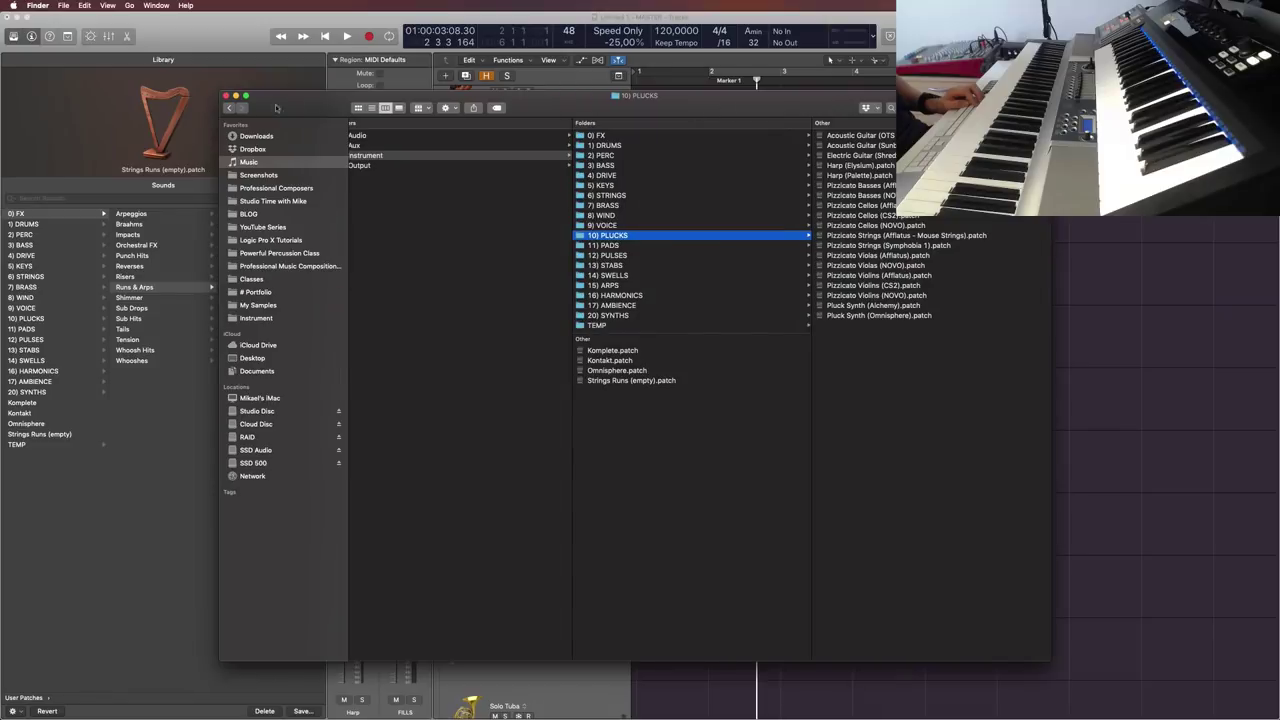
Step: Close the Finder window, return to Logic Pro X and expand the Rhythm track folder
left_click(226, 95)
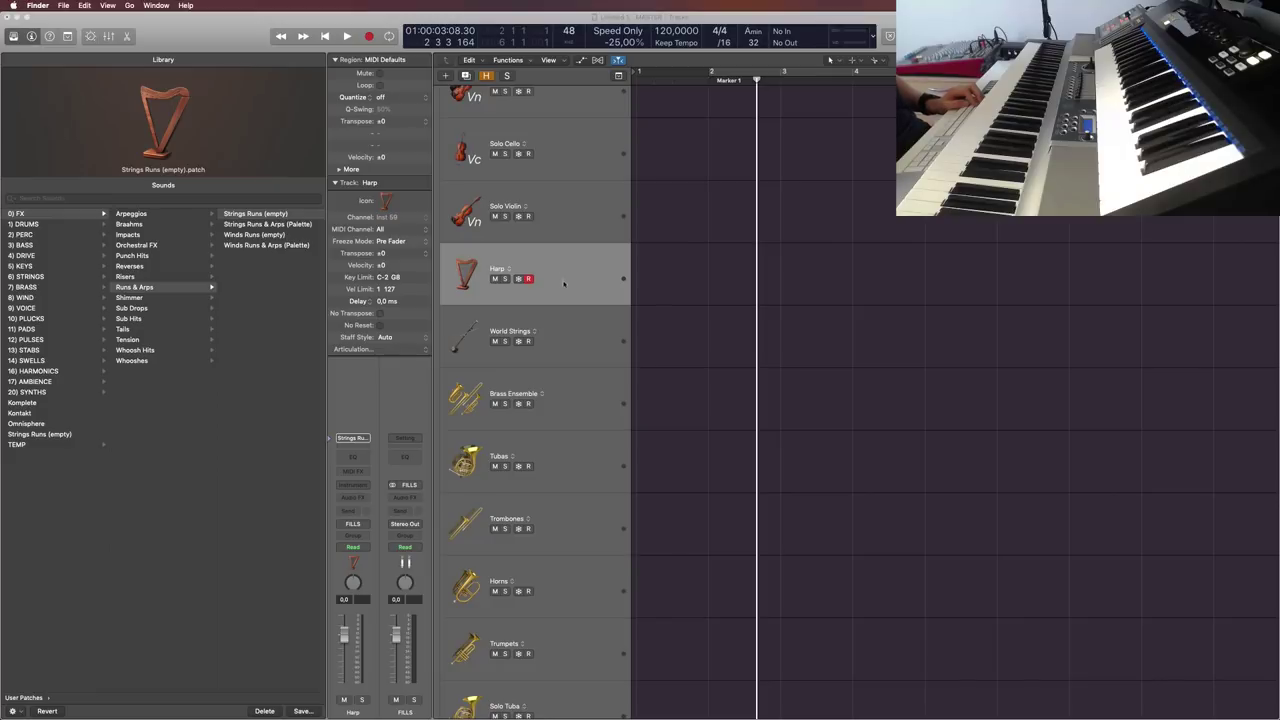
left_click(563, 283)
scroll(565, 280, "up", 5)
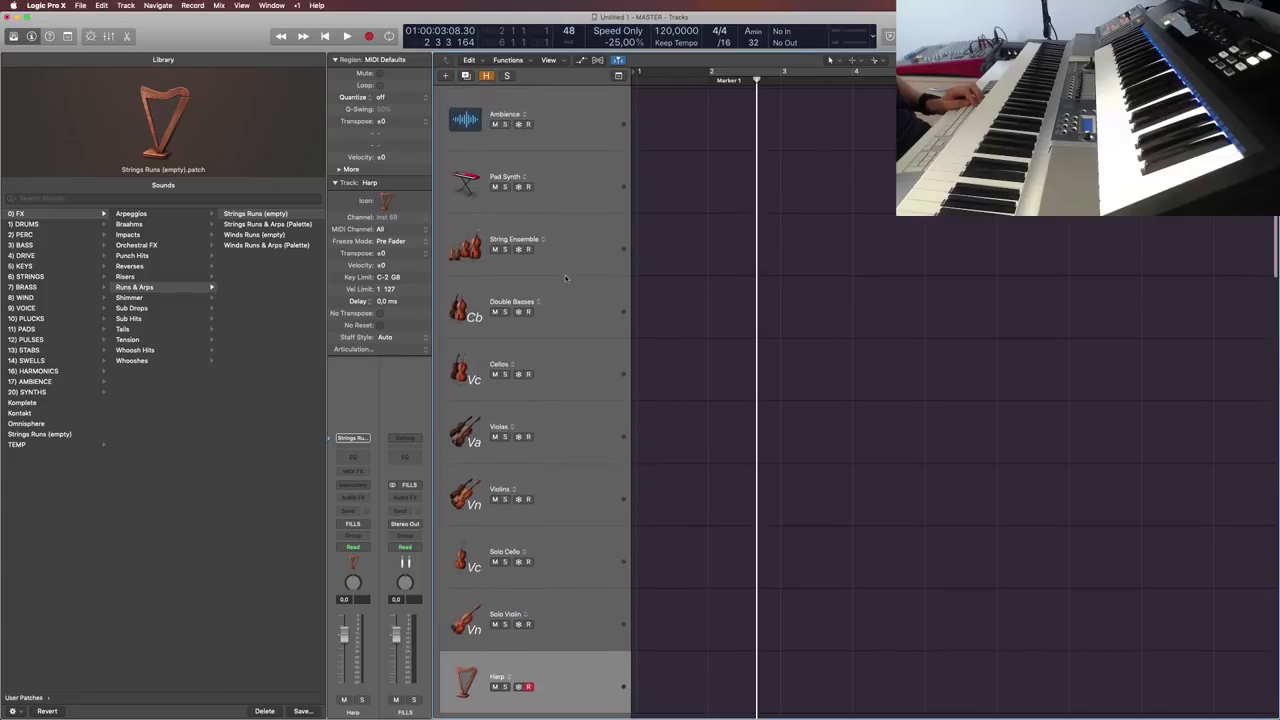
scroll(565, 278, "up", 10)
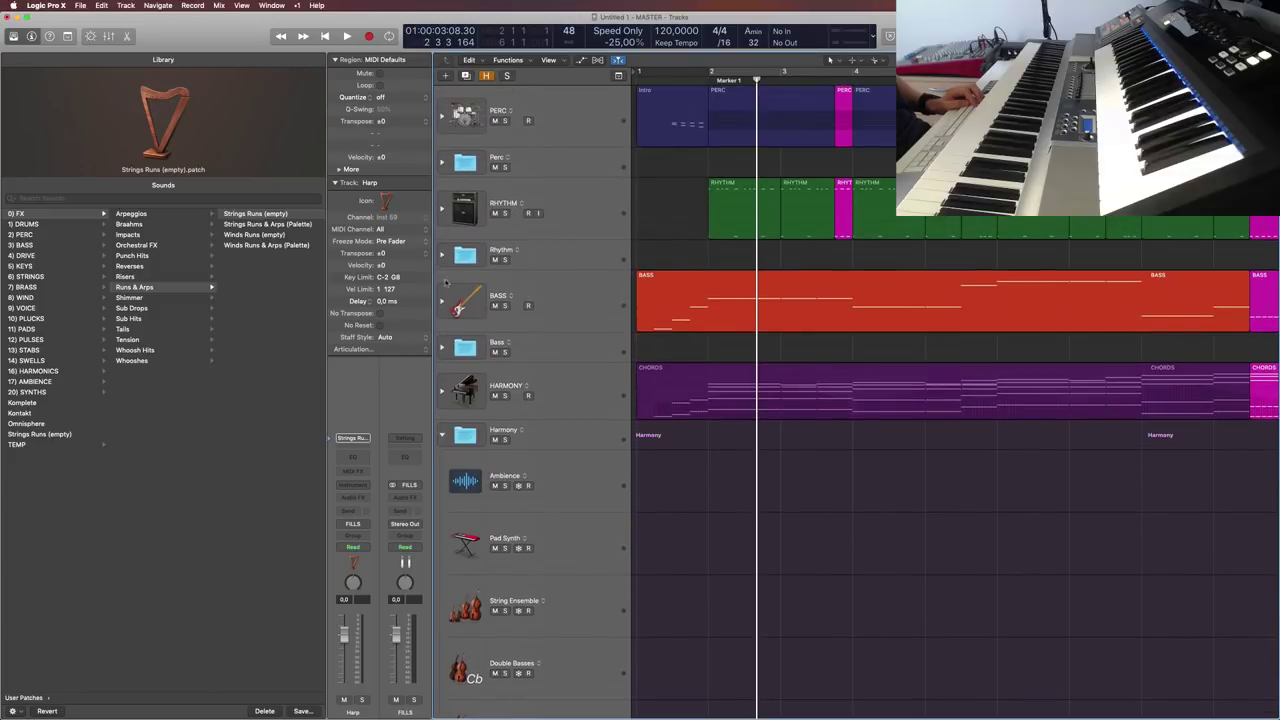
left_click(444, 257)
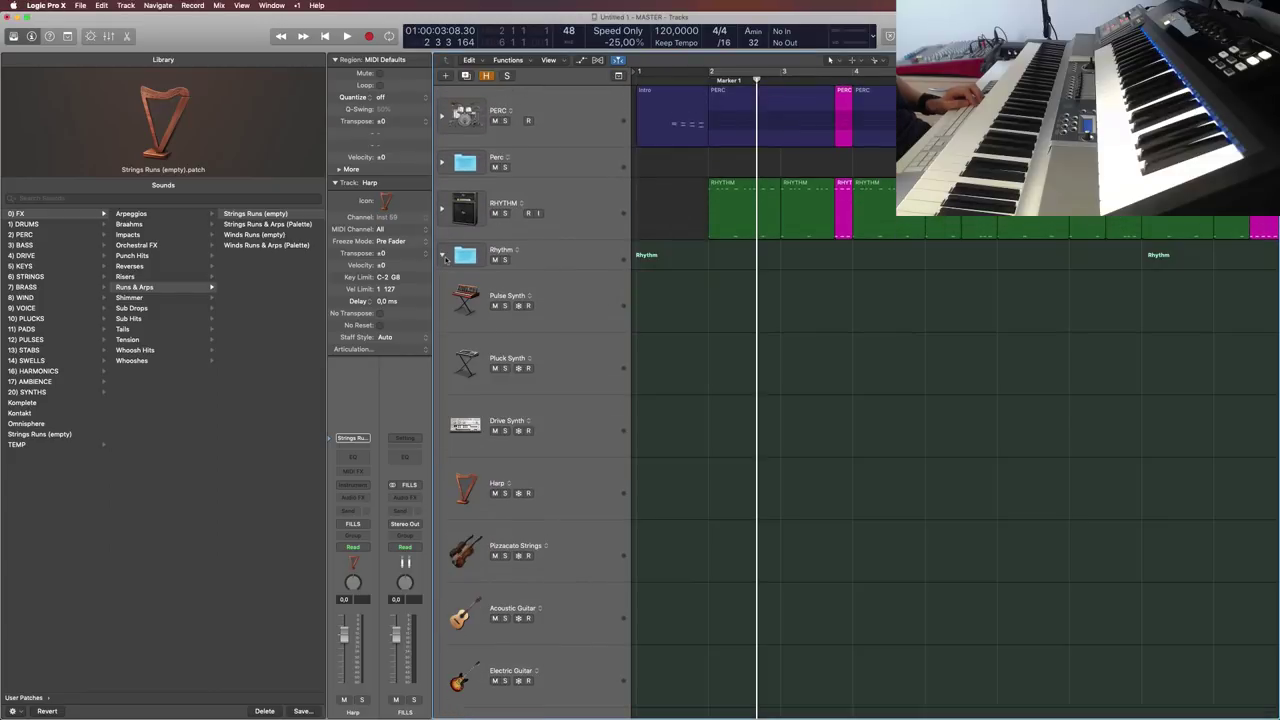
left_click(590, 476)
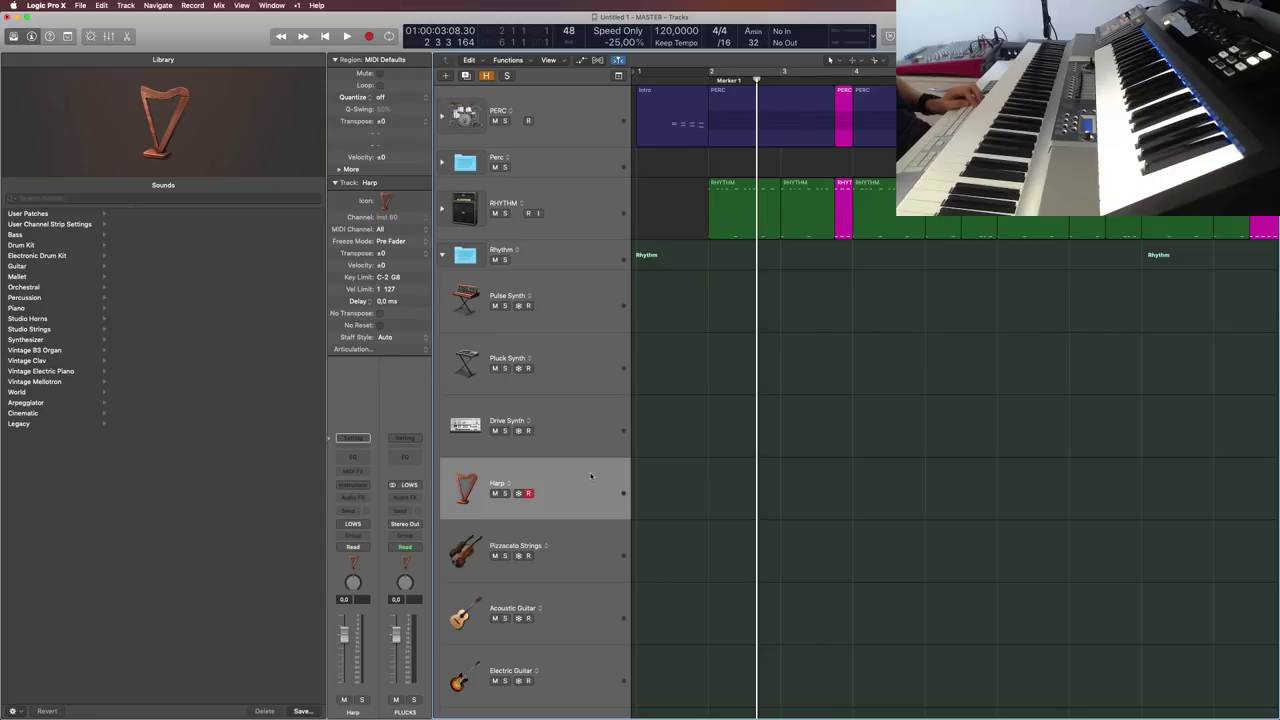
Step: Save the Pulse Synth track as the patch Pulse Synth (empty) in the 12) PULSES folder
left_click(587, 311)
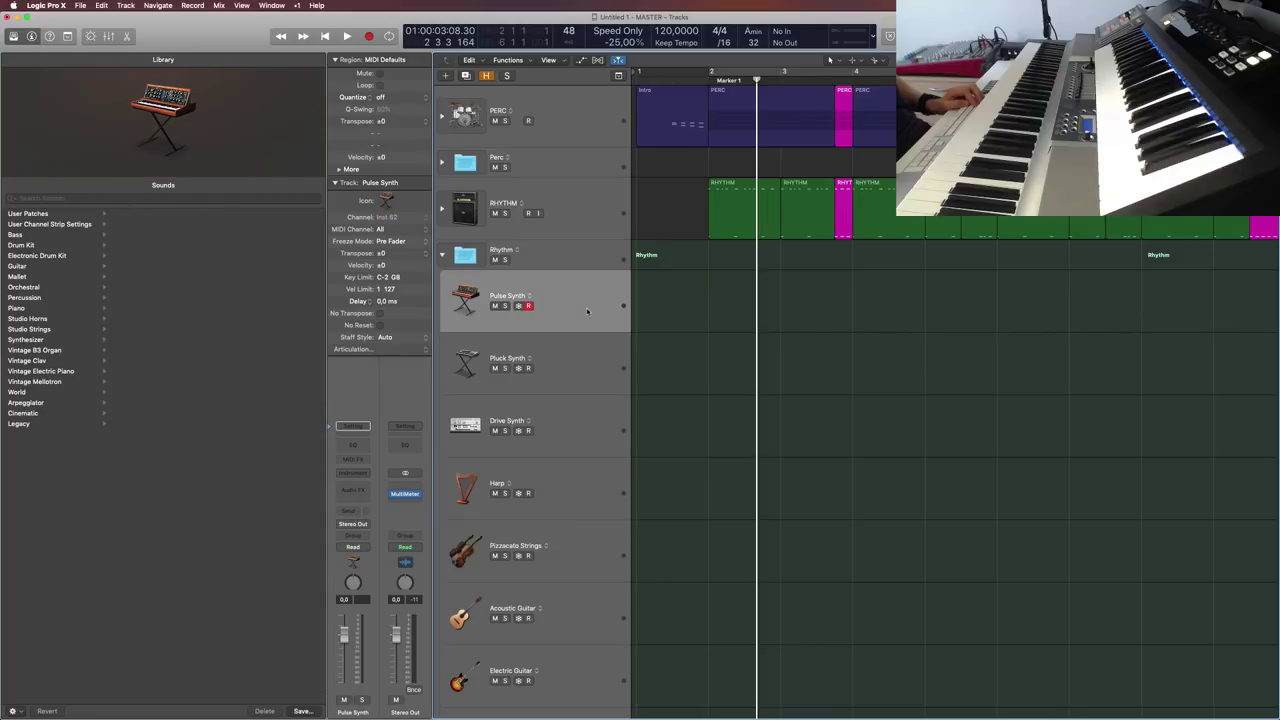
left_click(302, 711)
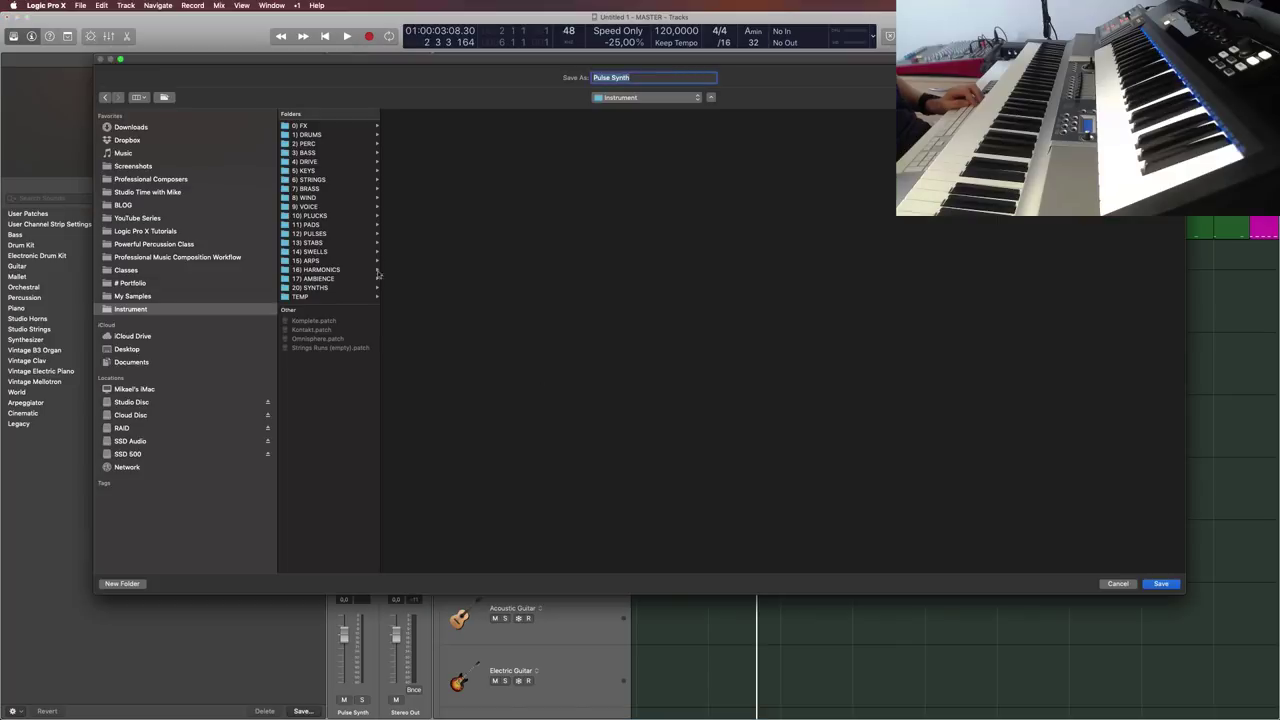
left_click(323, 233)
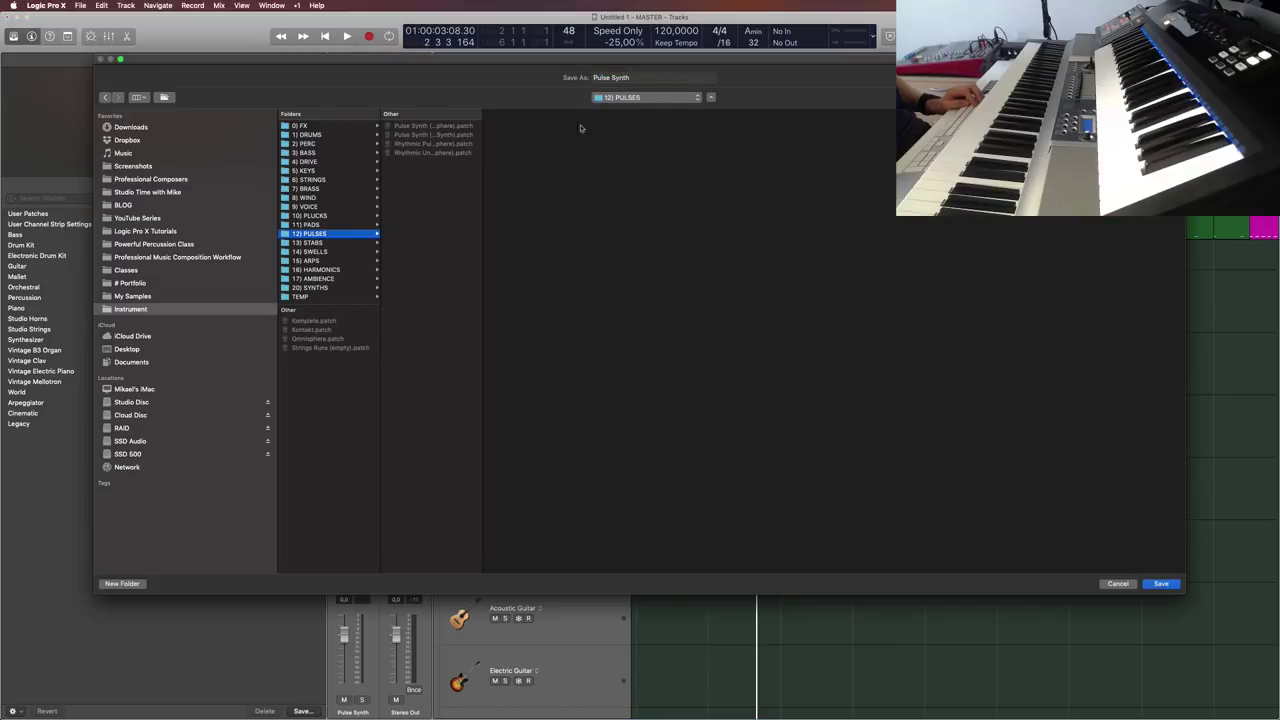
left_click(643, 77)
type("(empty)")
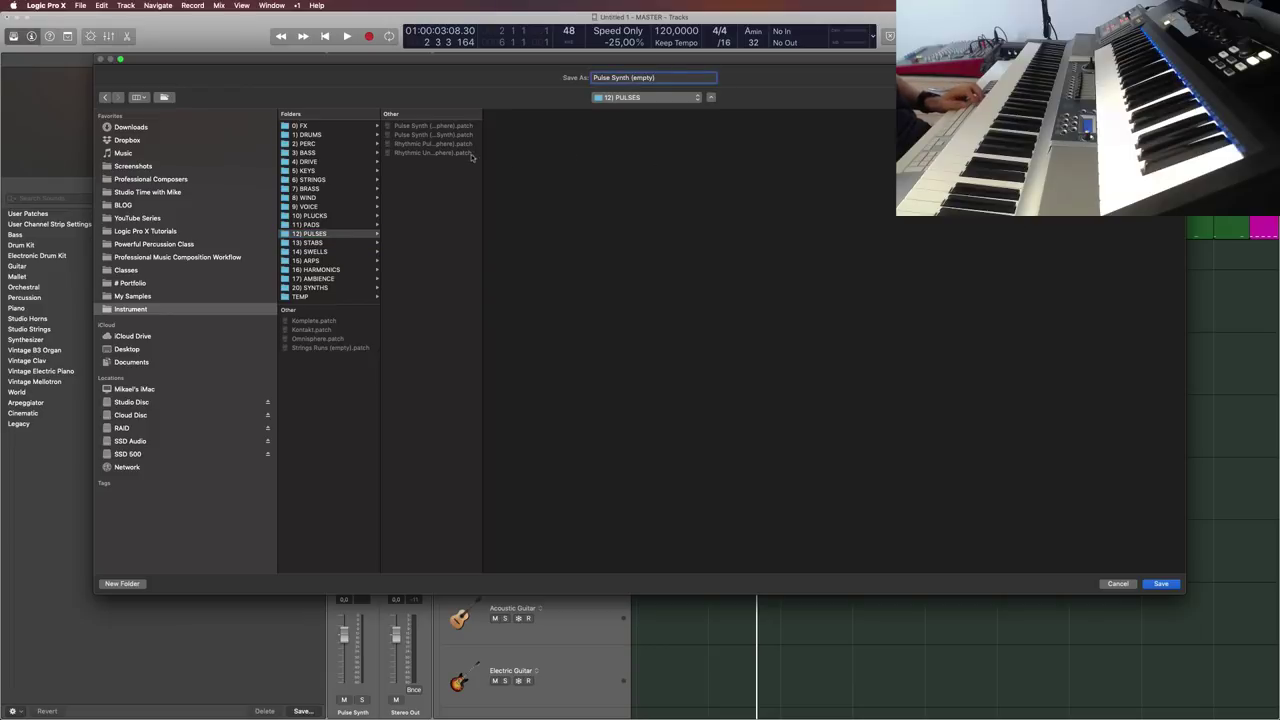
left_click(1160, 583)
Step: Save the Pluck Synth track as the patch Pluck Synth (empty) in the 10) PLUCKS folder
key("Down")
left_click(302, 711)
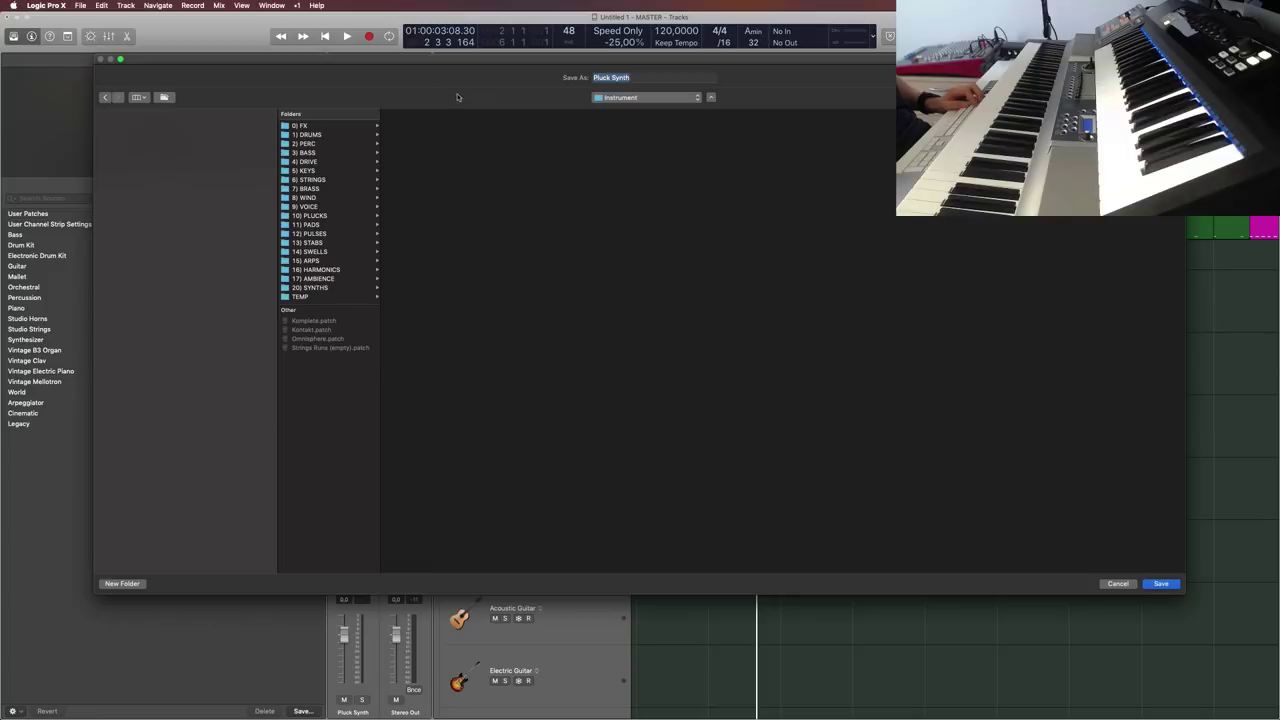
left_click(316, 233)
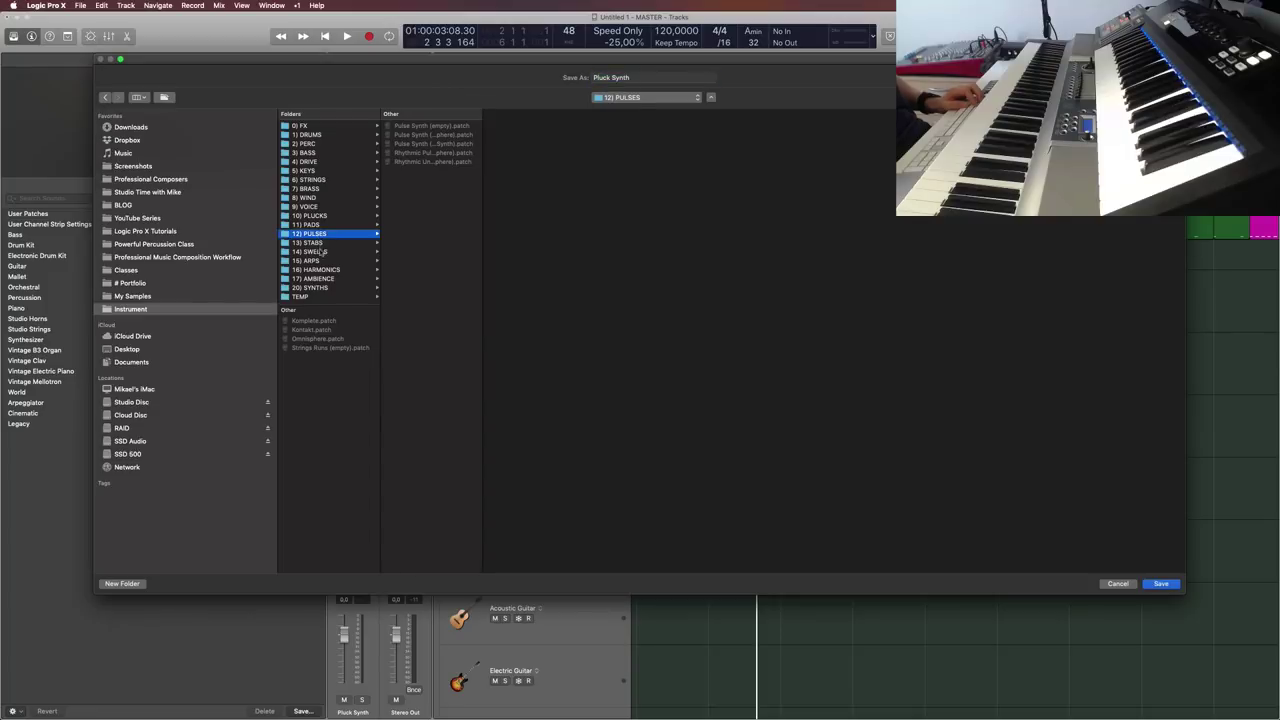
left_click(316, 215)
left_click(645, 78)
type("(empty)")
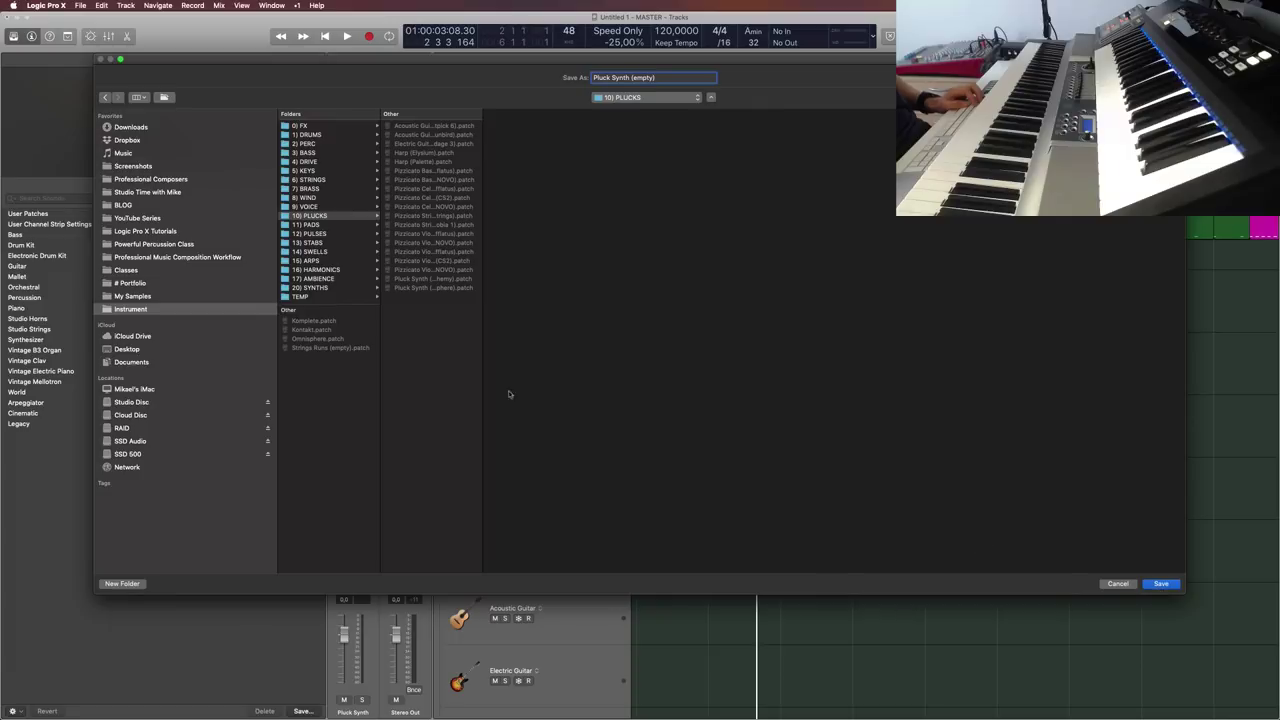
left_click_drag(483, 364, 629, 360)
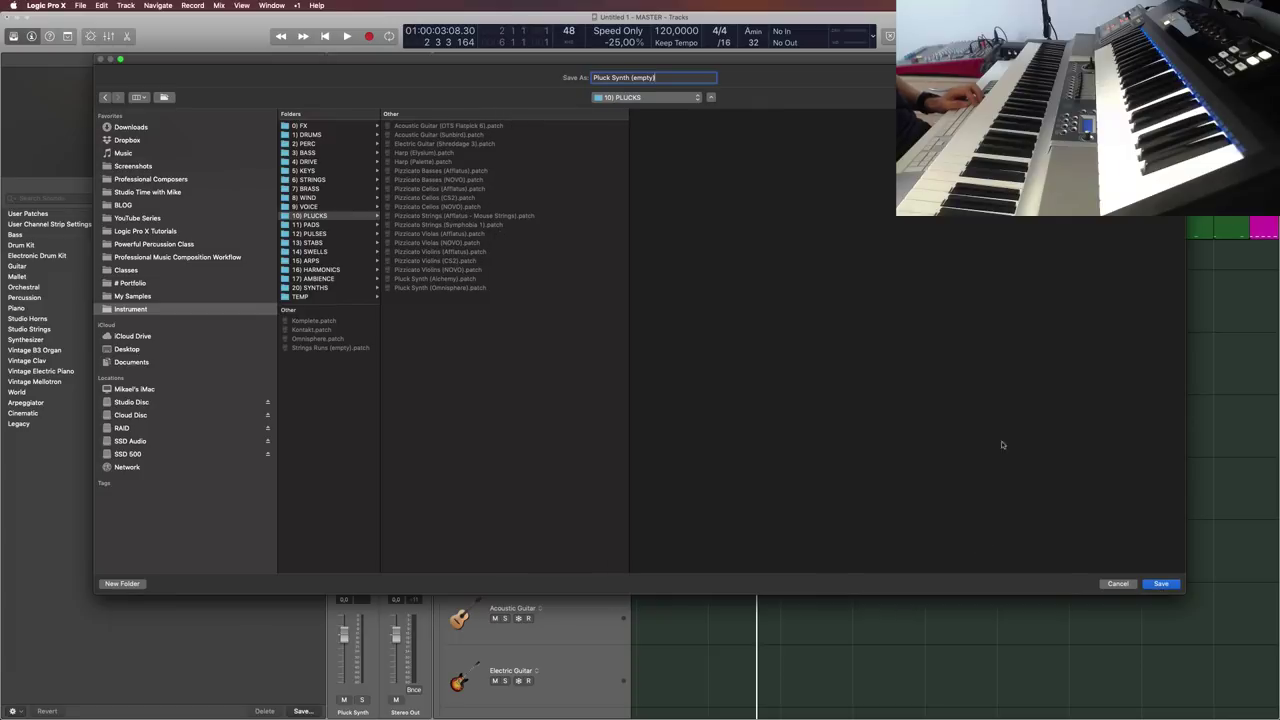
left_click(1160, 584)
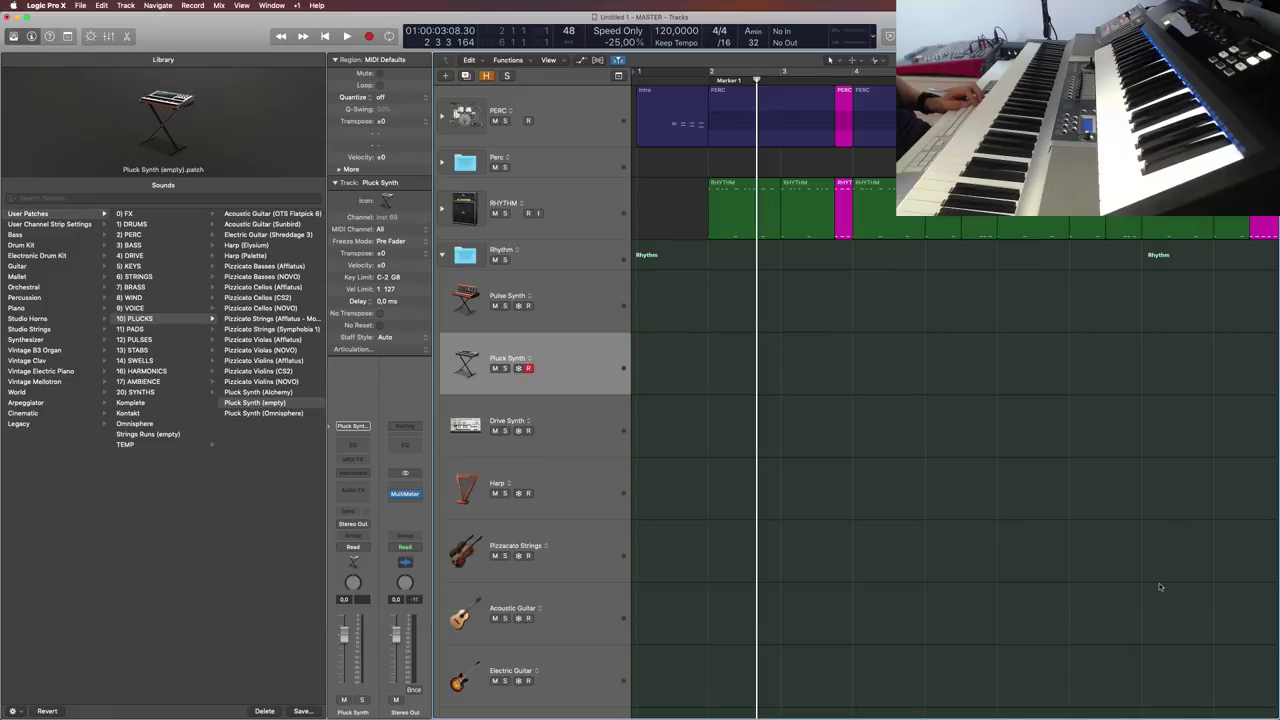
Step: Select the Drive Synth track in the Rhythm folder
scroll(567, 537, "down", 3)
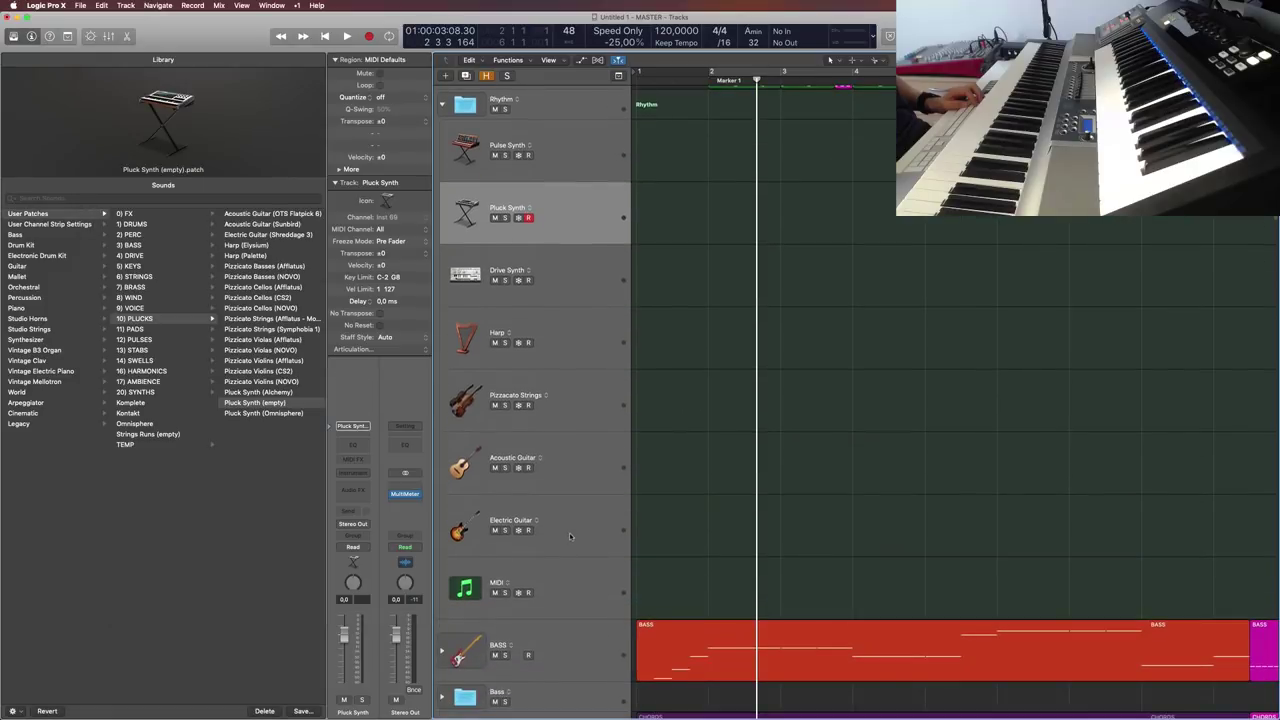
scroll(573, 538, "up", 2)
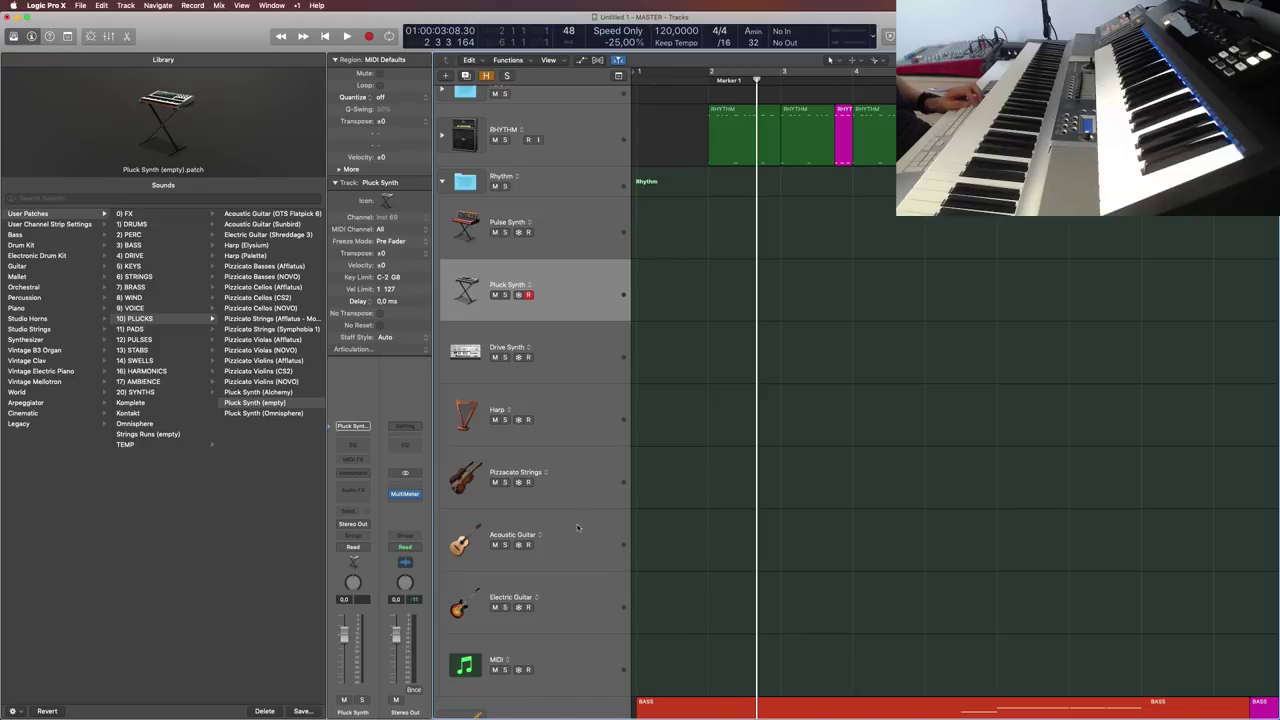
left_click(577, 375)
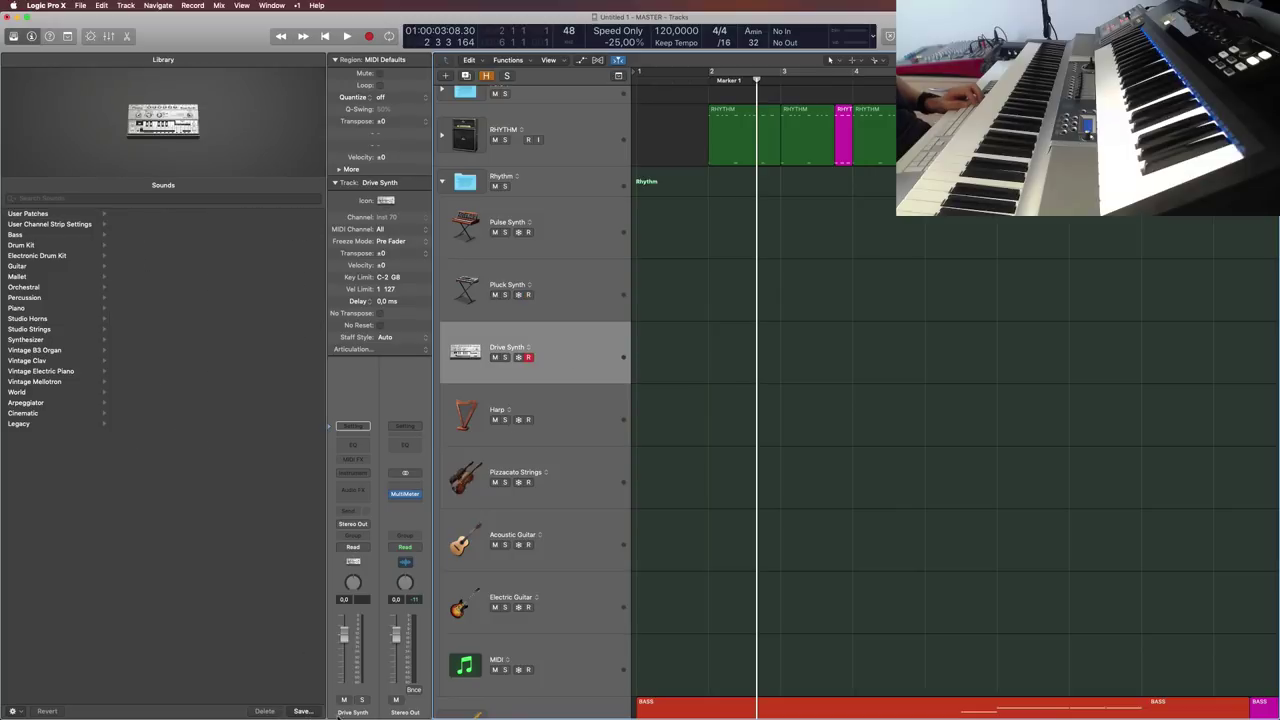
left_click(302, 711)
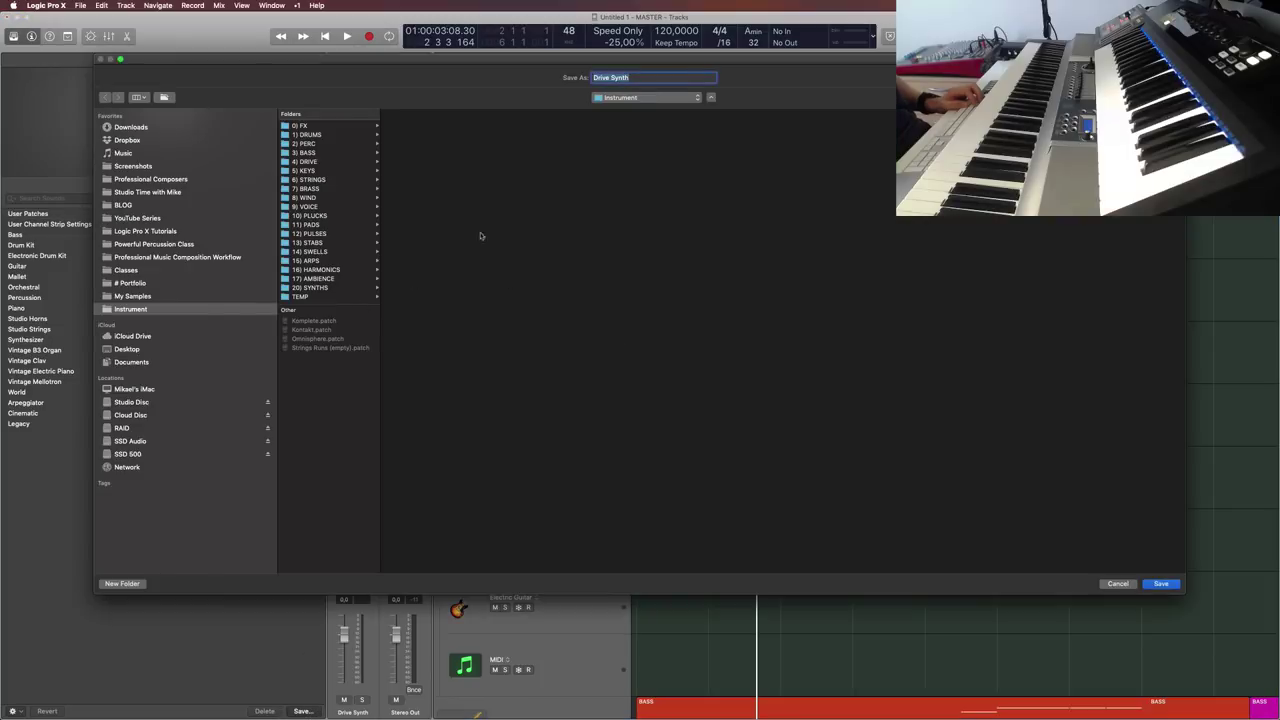
left_click(304, 161)
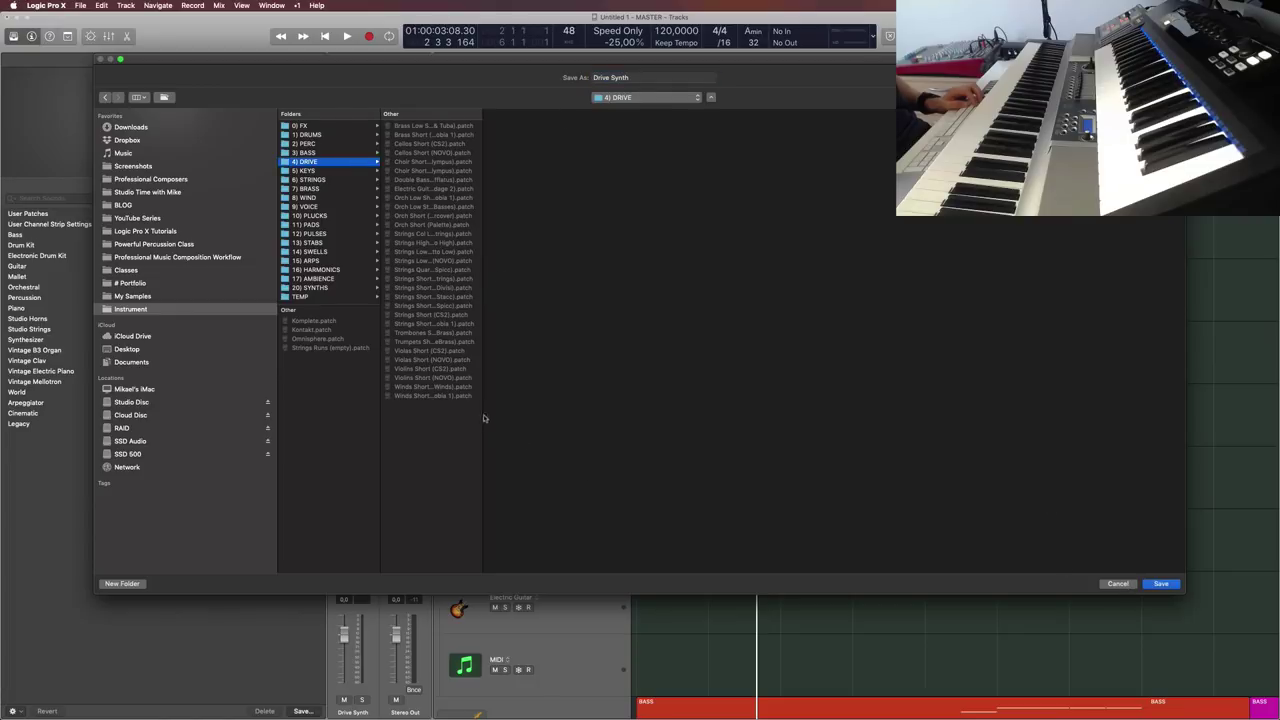
left_click_drag(482, 408, 614, 404)
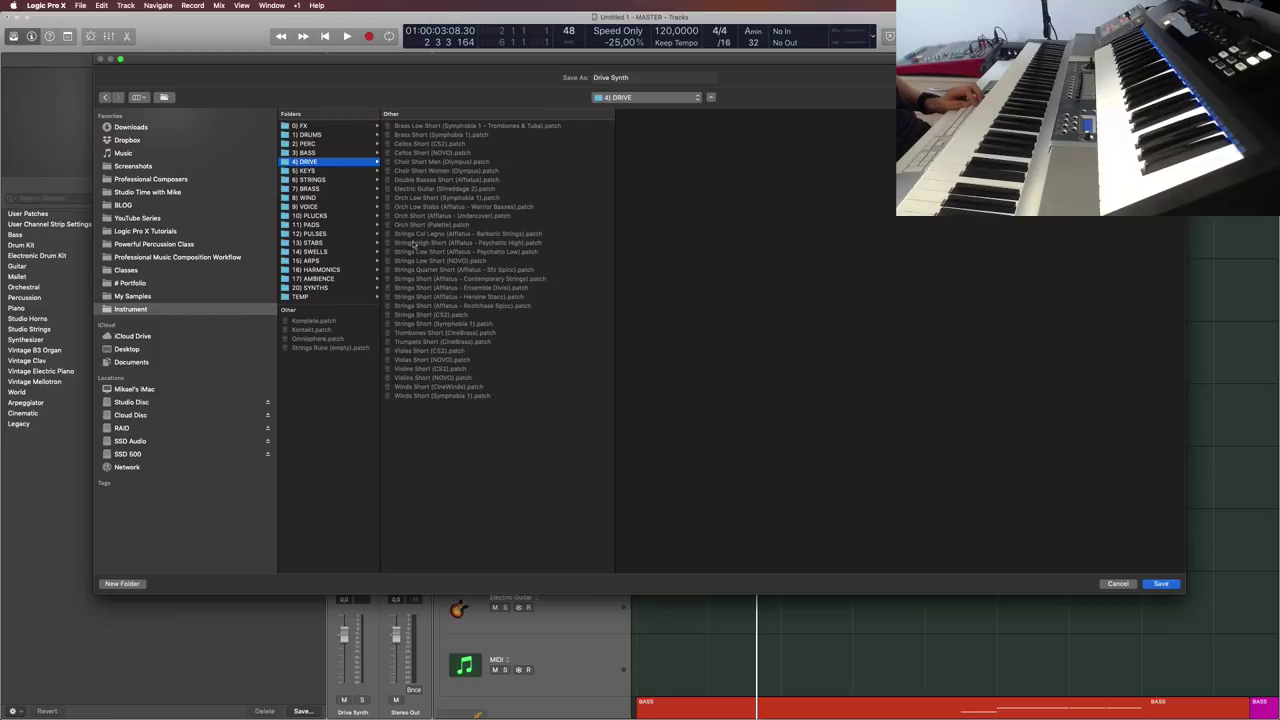
left_click(316, 288)
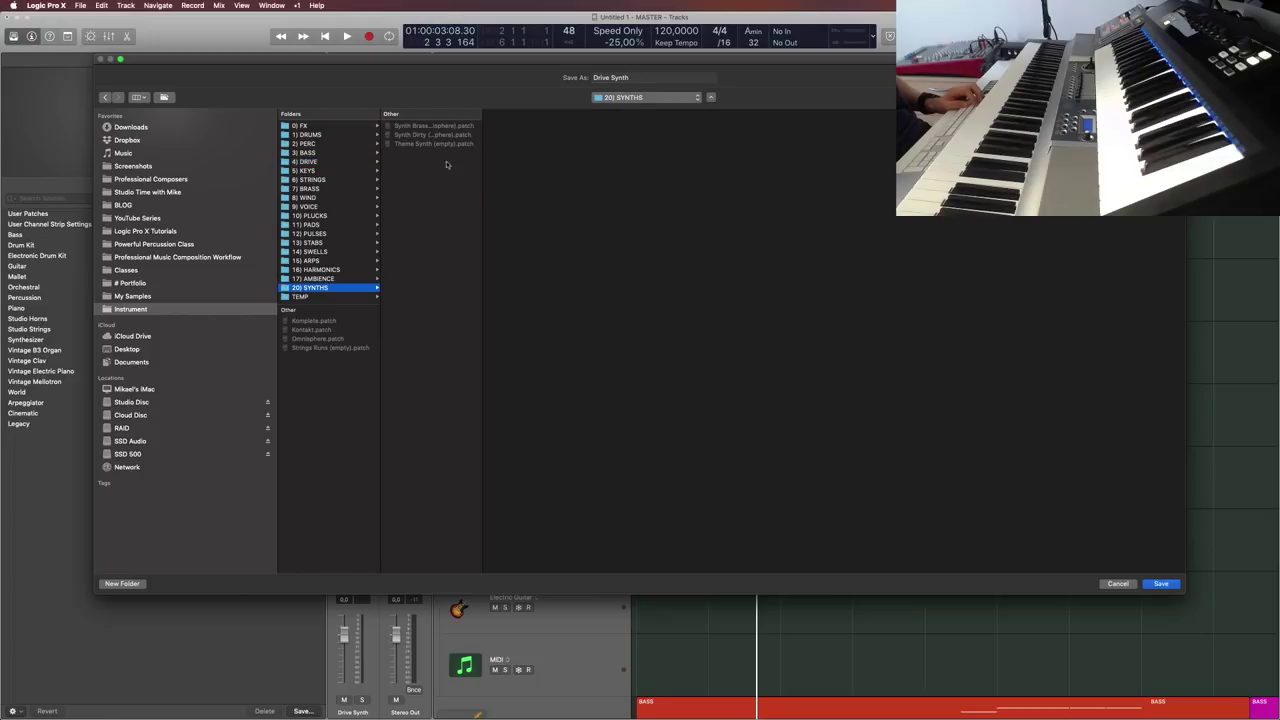
left_click_drag(481, 186, 629, 190)
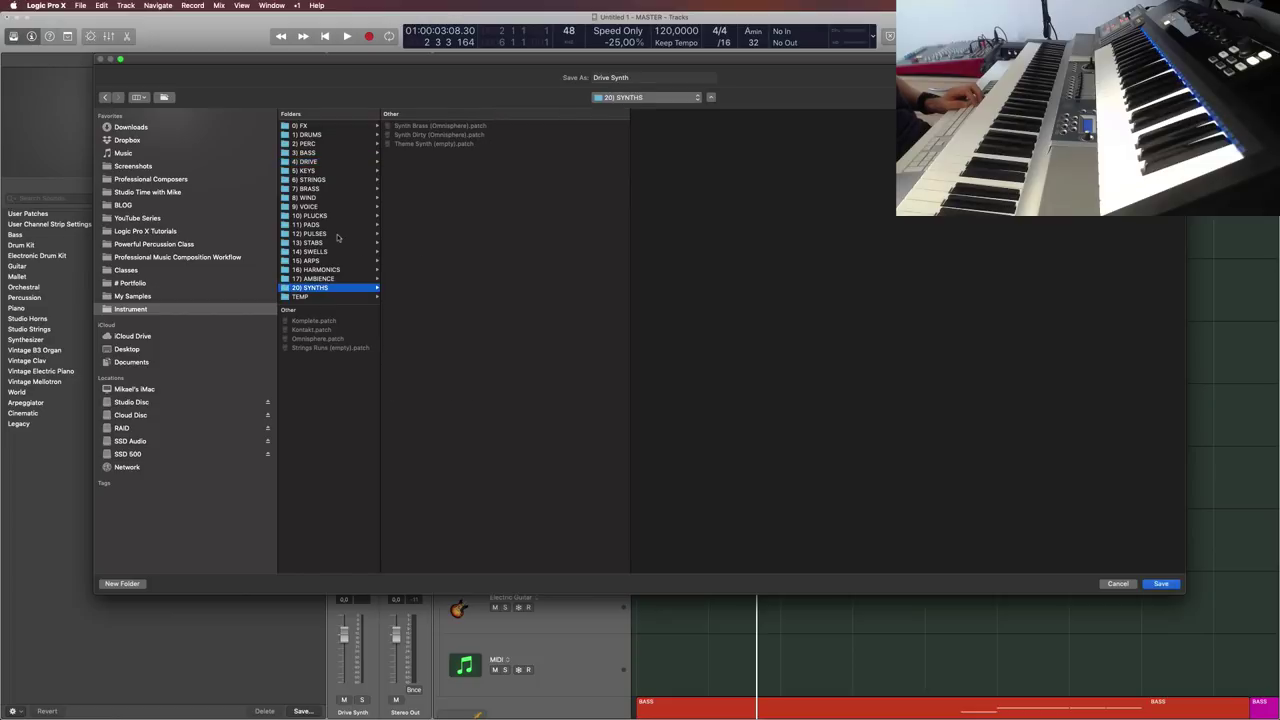
left_click(1117, 583)
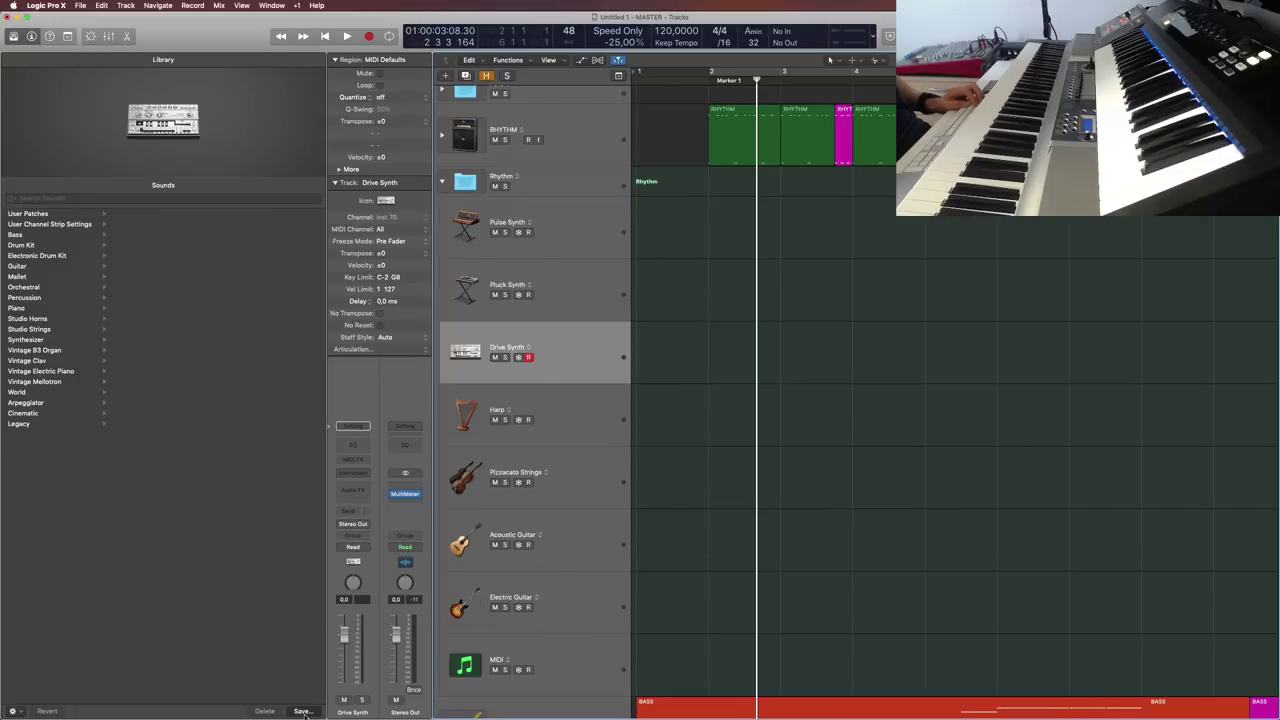
Step: Start saving the Drive Synth track's patch under the name Drive Synth (empty)
left_click(302, 711)
left_click(334, 287)
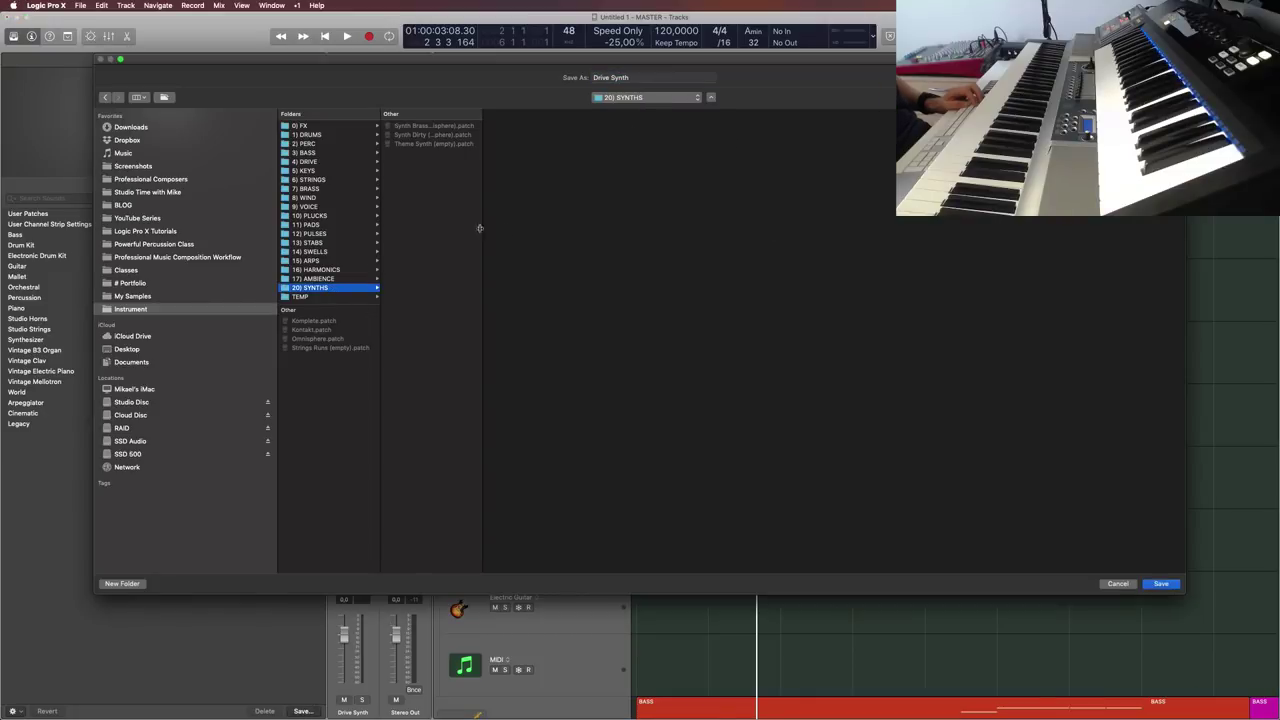
left_click_drag(482, 226, 646, 219)
left_click(662, 79)
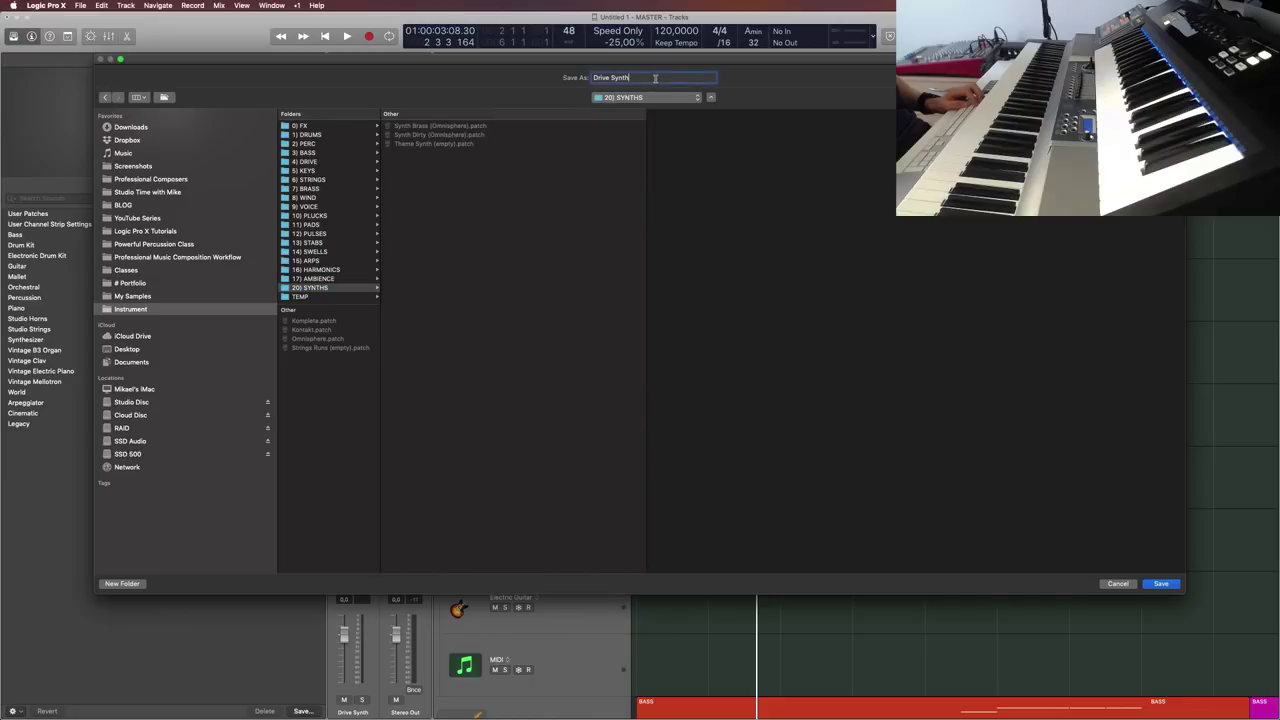
type("(empty)")
Step: Check the 4) DRIVE, 20) SYNTHS and 11) PADS folders, and save the Drive Synth (empty) patch in 12) PULSES
left_click(305, 161)
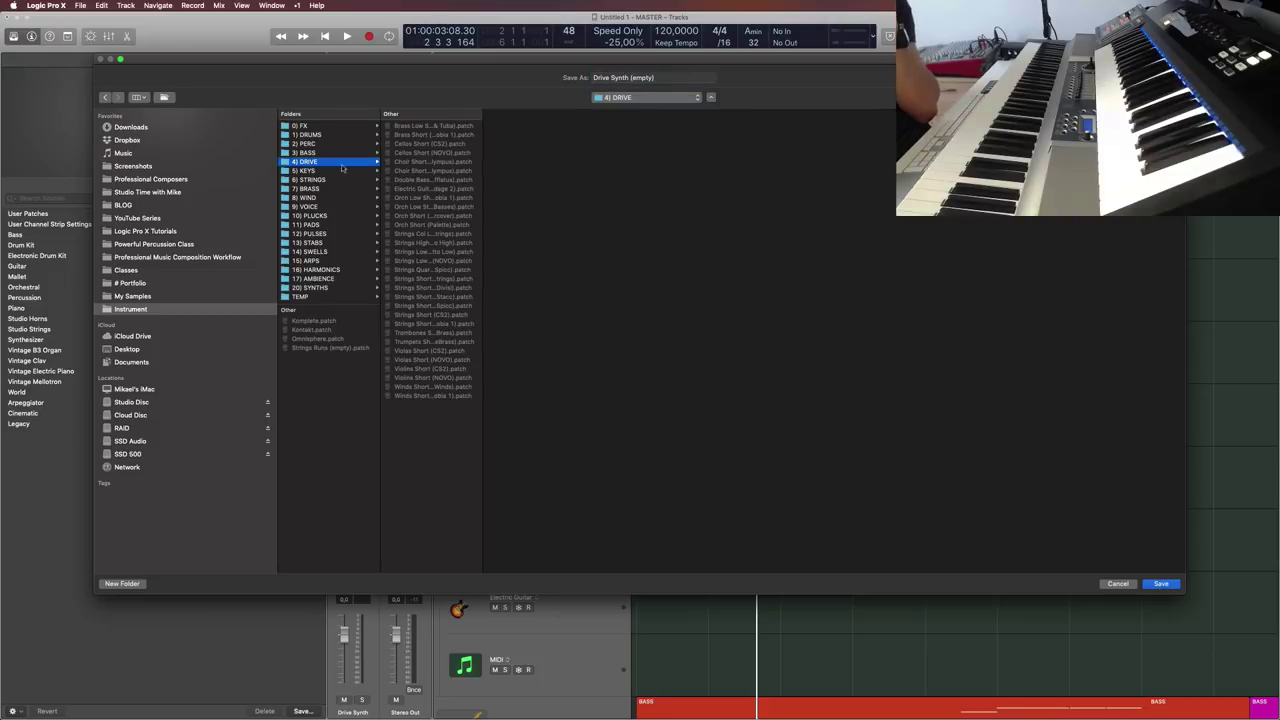
left_click_drag(481, 403, 646, 393)
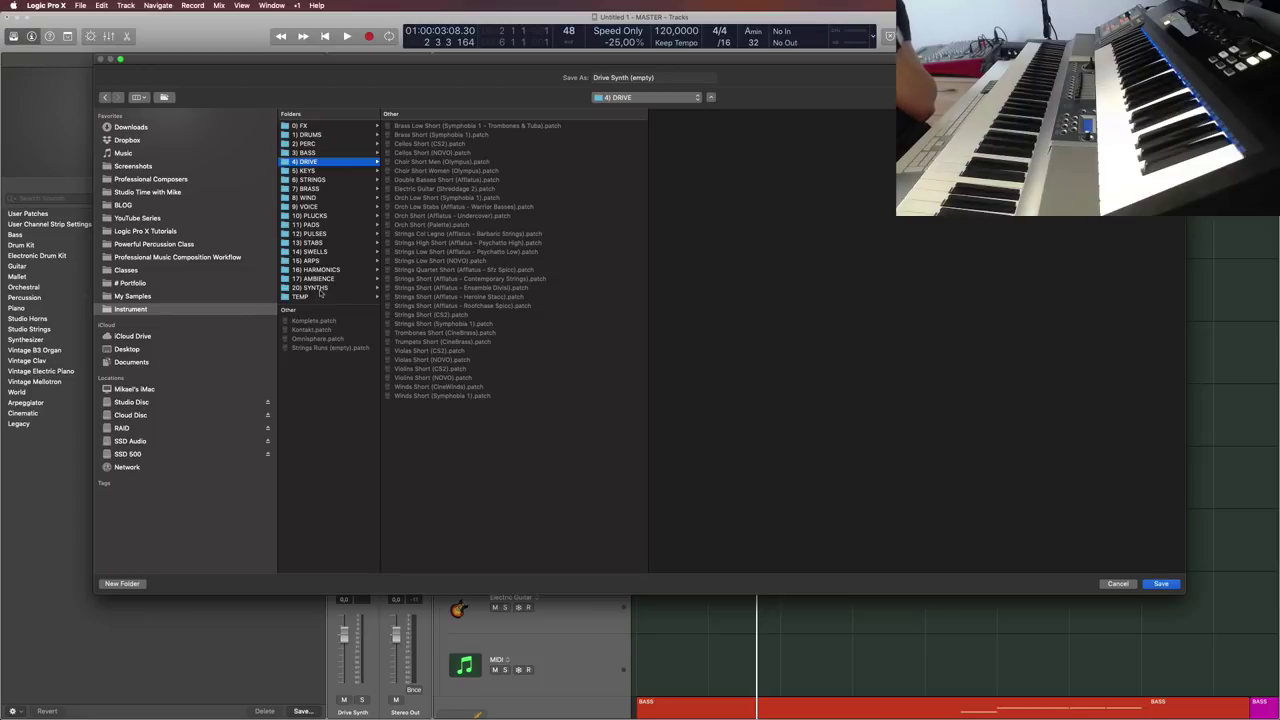
left_click(320, 288)
key("Tab")
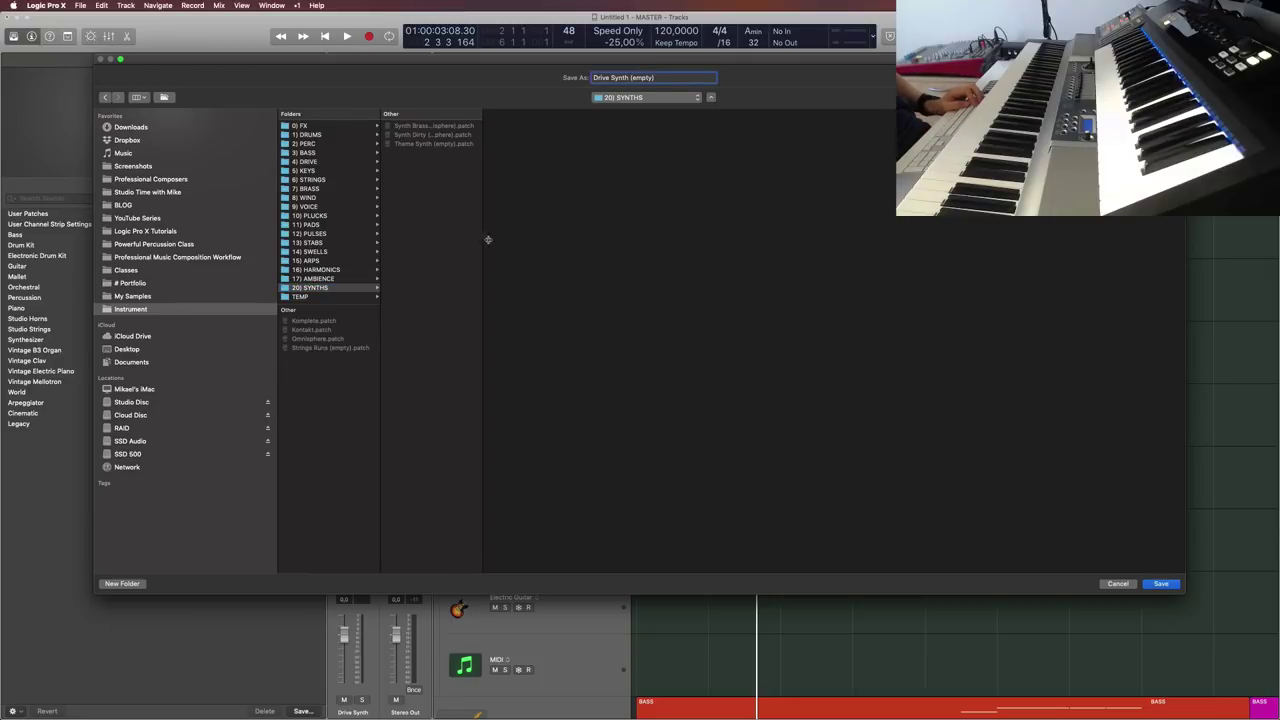
left_click_drag(483, 239, 586, 238)
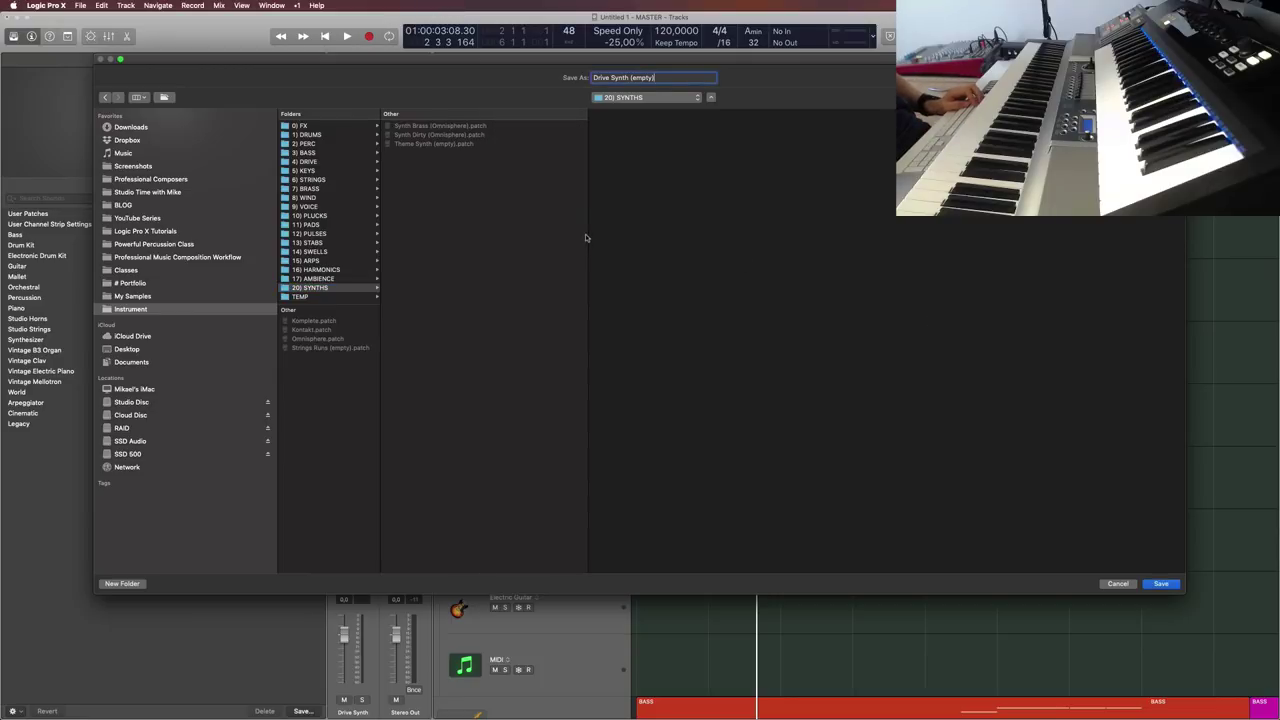
left_click(310, 224)
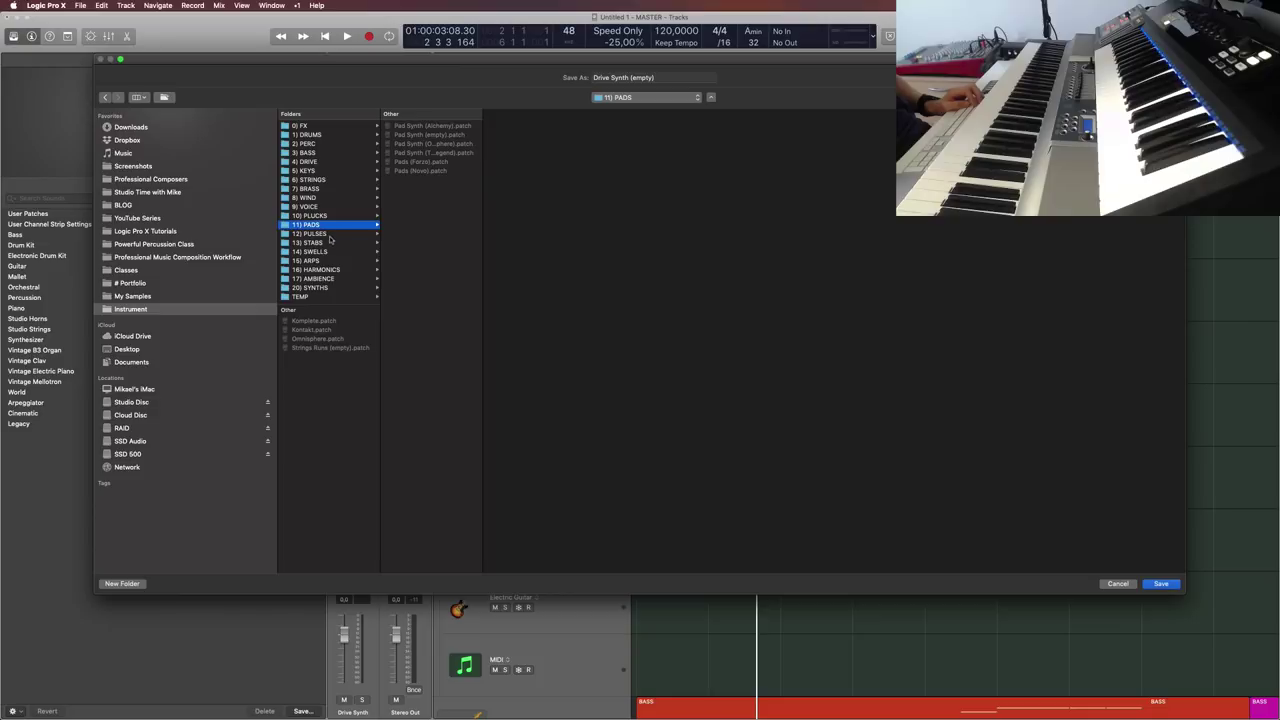
left_click(332, 234)
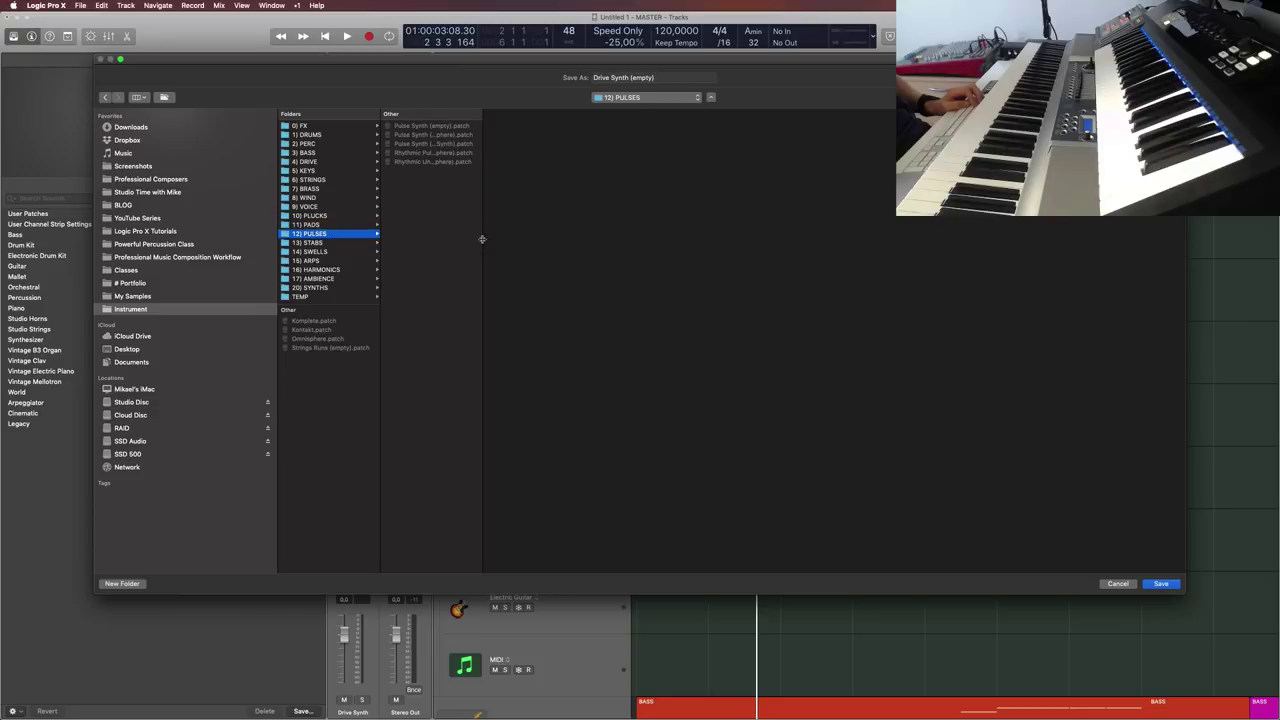
double_click(482, 239)
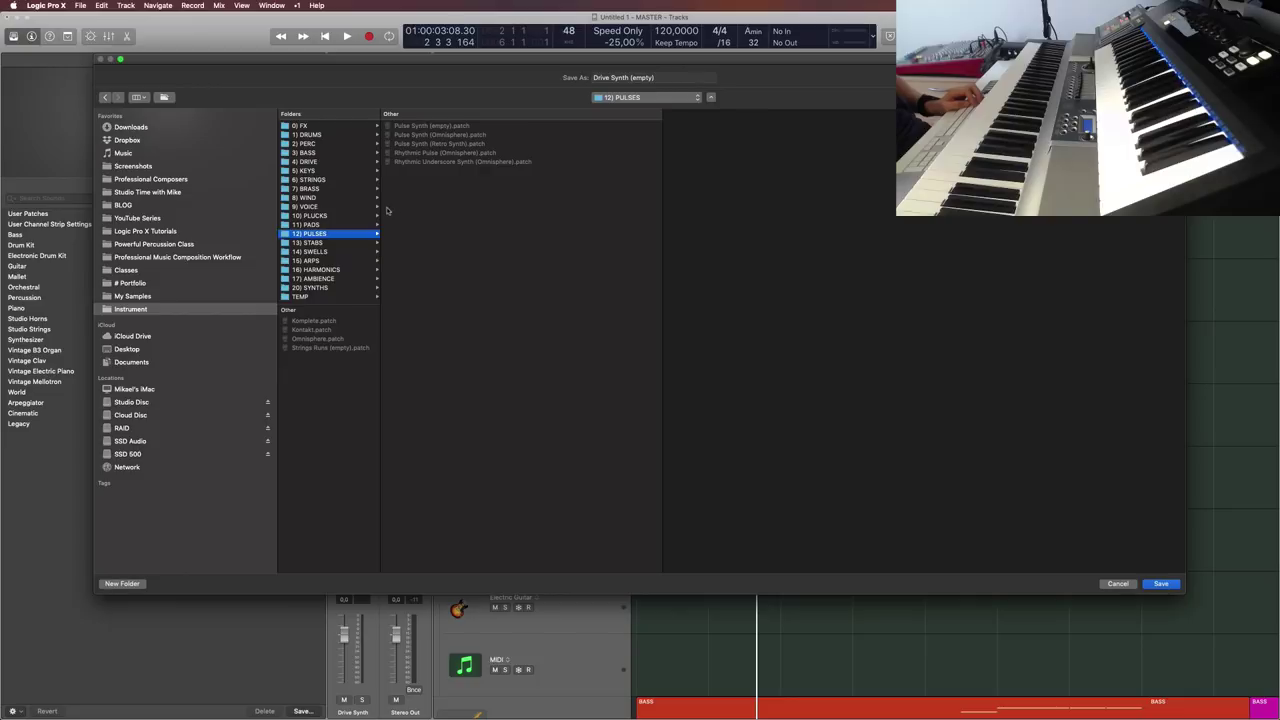
left_click(680, 78)
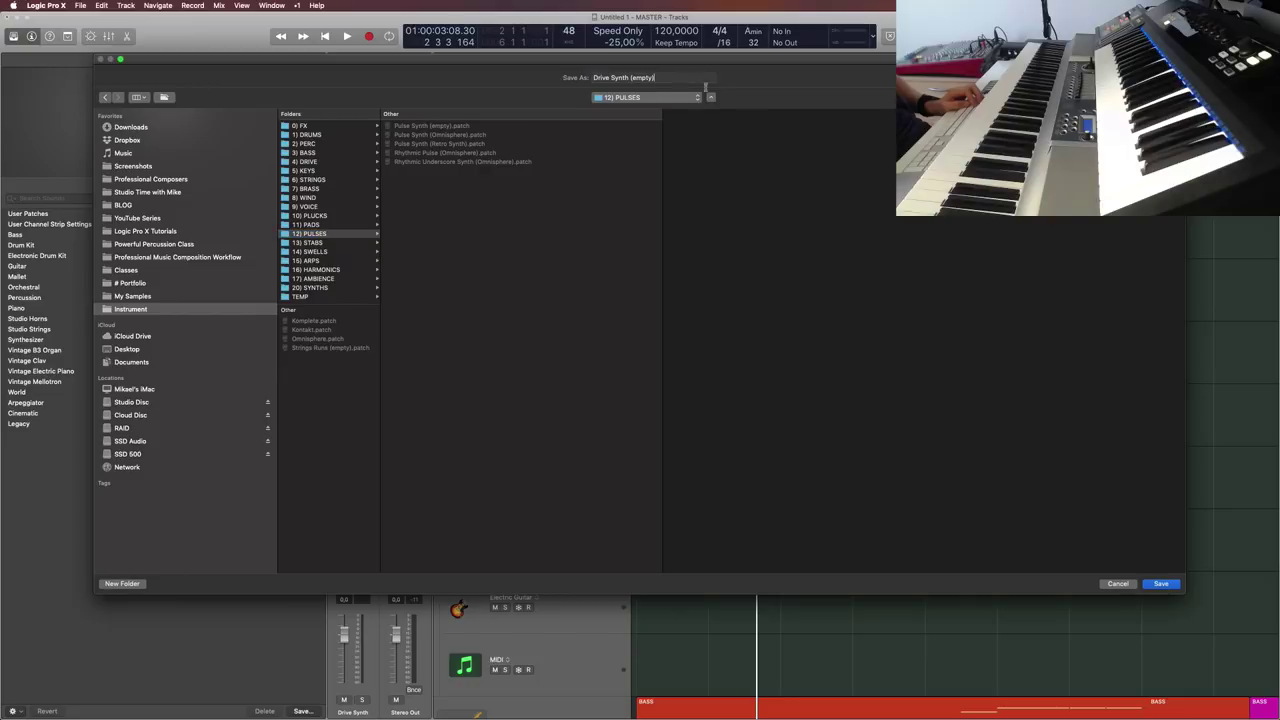
left_click(1161, 584)
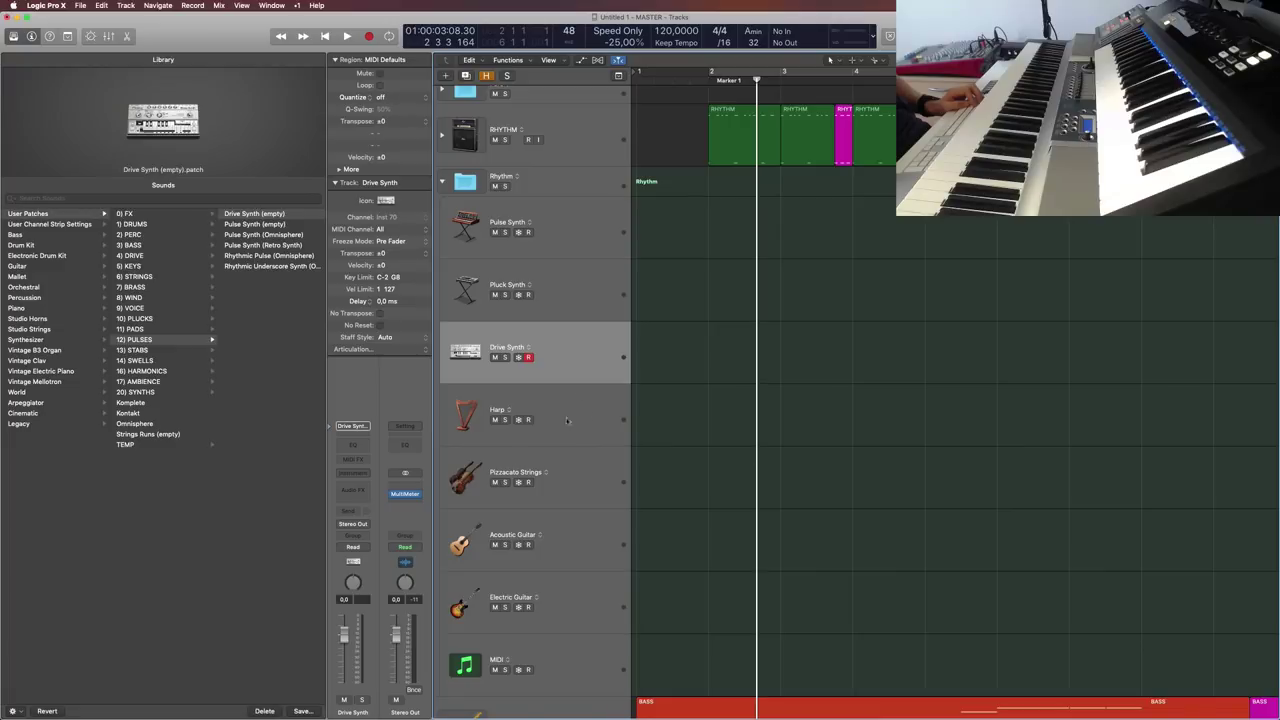
Step: Save the Harp track in the Rhythm folder as the patch Harp (empty) in the 10) PLUCKS folder
key("Down")
left_click(298, 711)
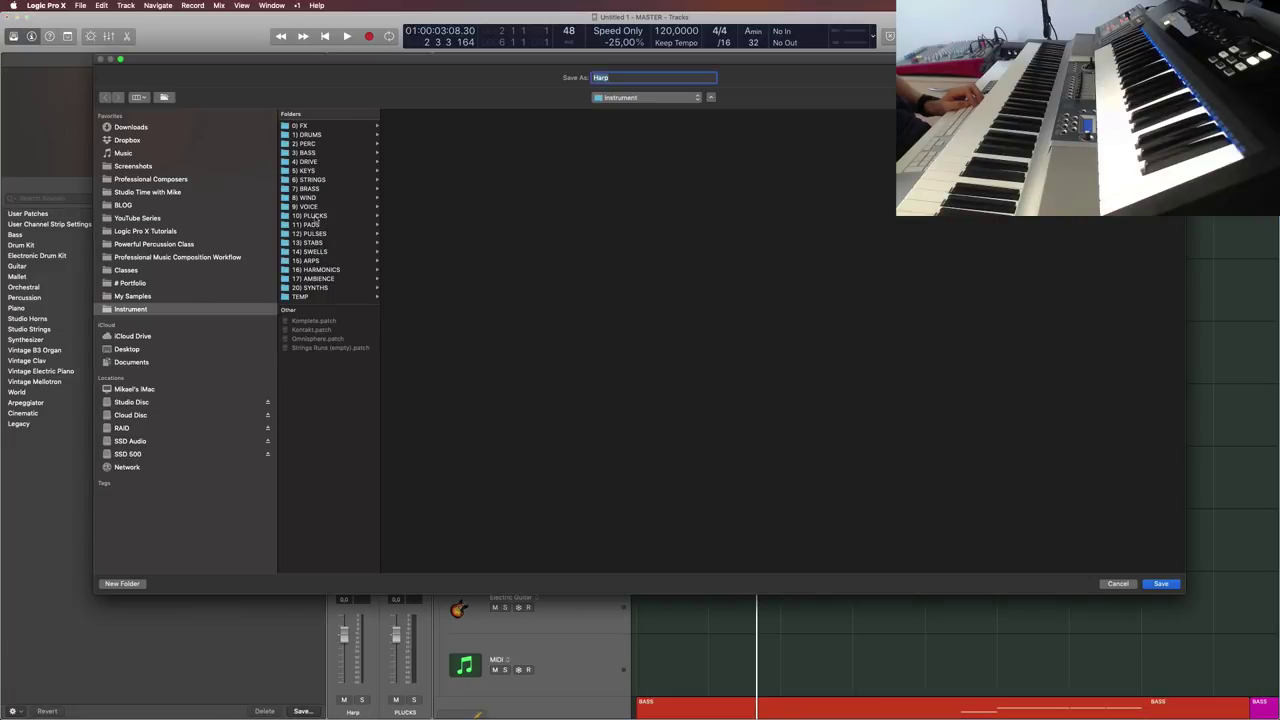
left_click(318, 215)
left_click(620, 77)
type("(empty)")
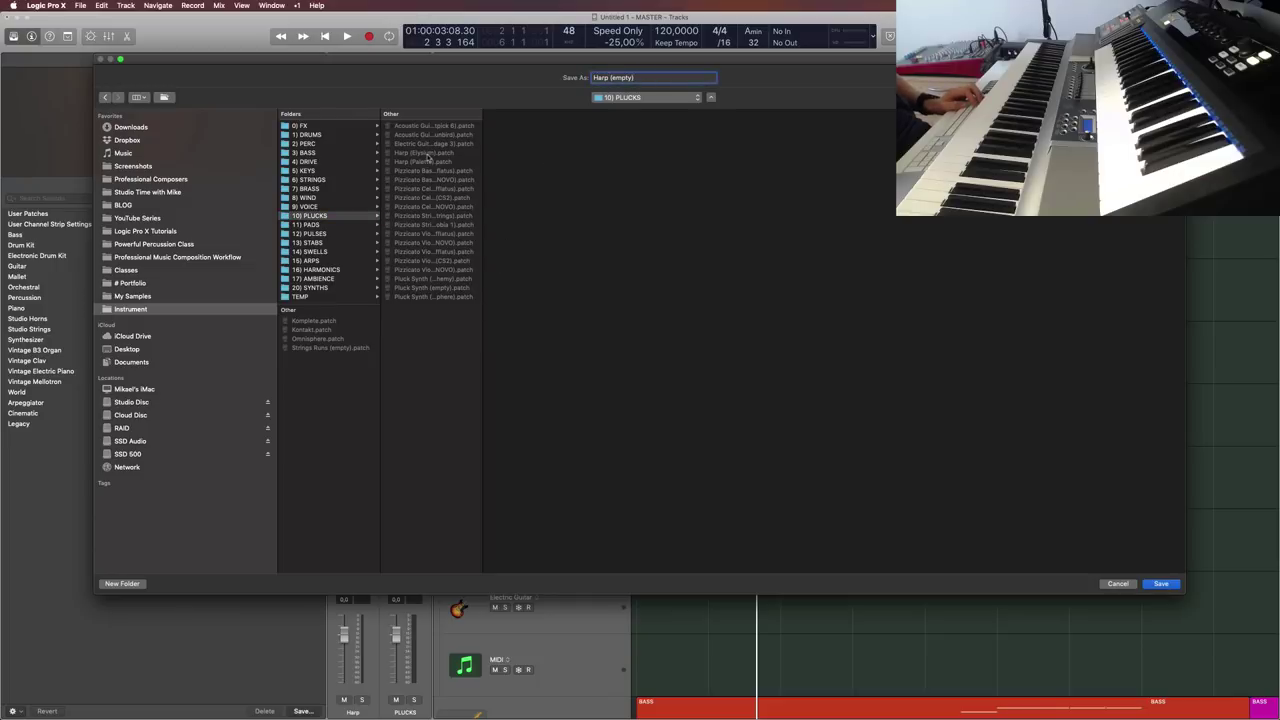
left_click(1164, 585)
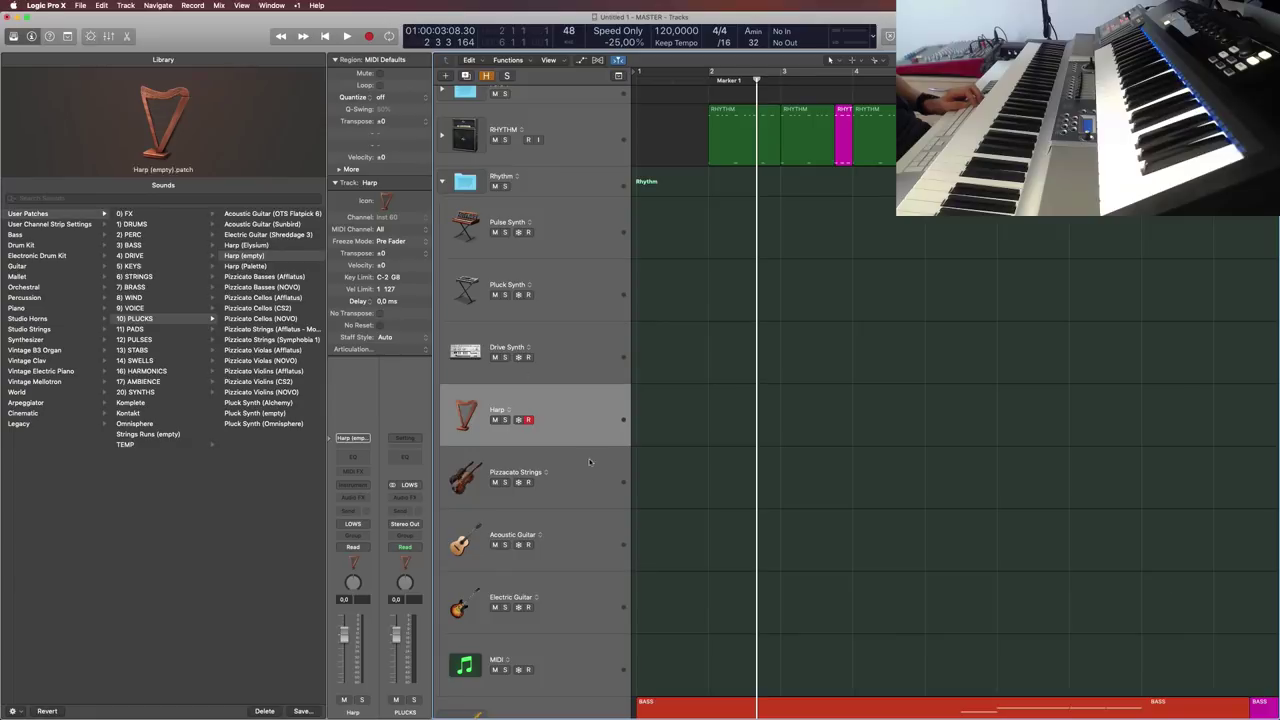
Step: Save the Pizzacato Strings track as the patch Pizzacato Strings (empty) in the 10) PLUCKS folder
key("Down")
key("super+alt+s")
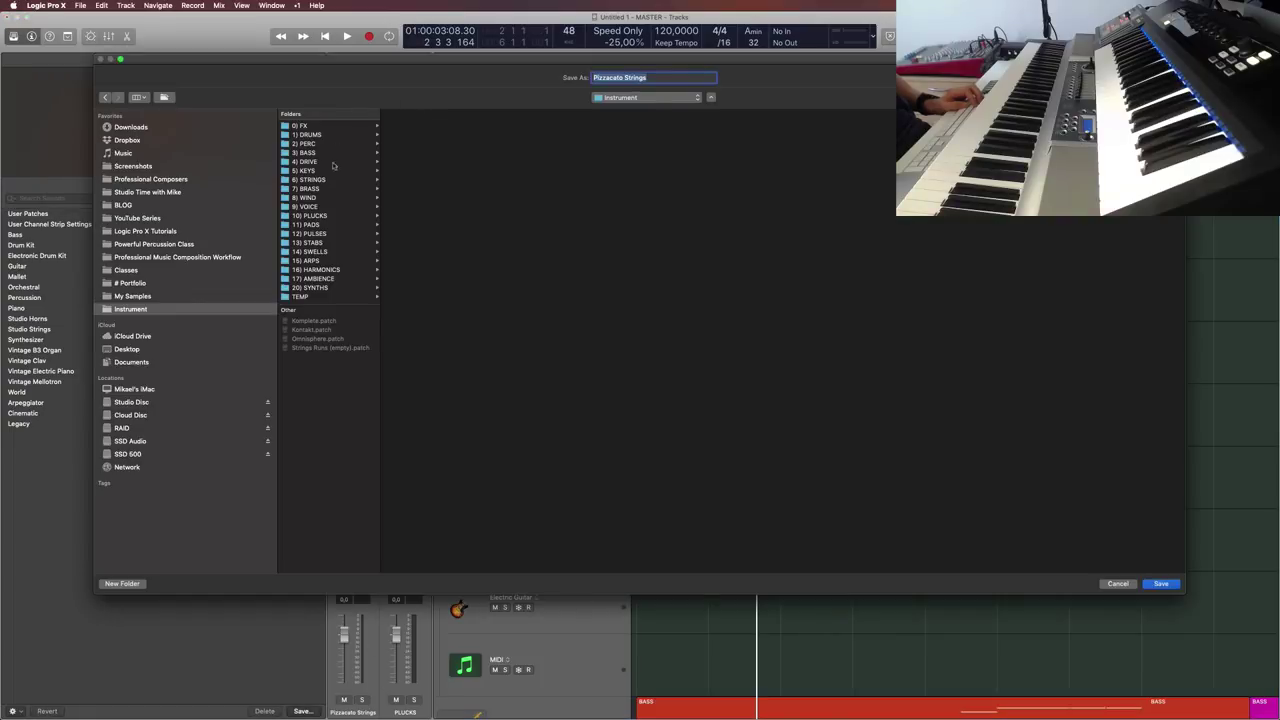
left_click(657, 78)
type("(empty)")
left_click(1160, 584)
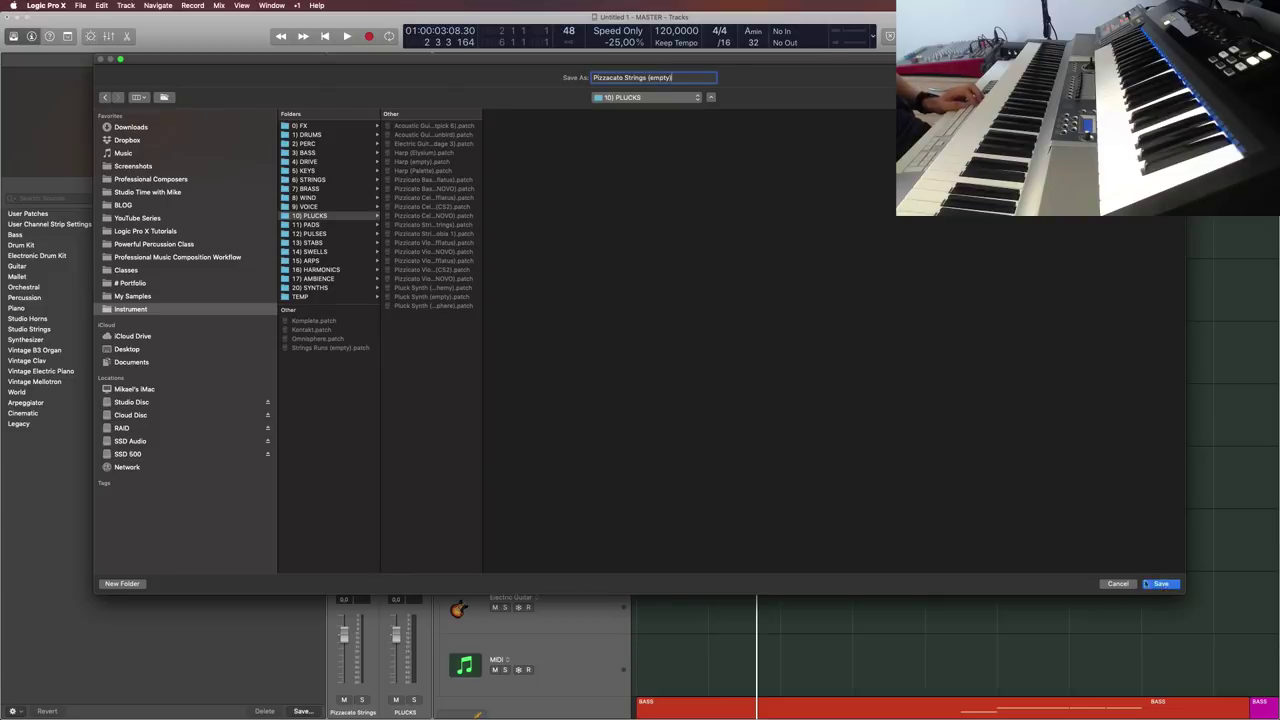
Step: Save the Acoustic Guitar track as the patch Acoustic Guitar (empty) in the 10) PLUCKS folder
key("Down")
key("super+shift+s")
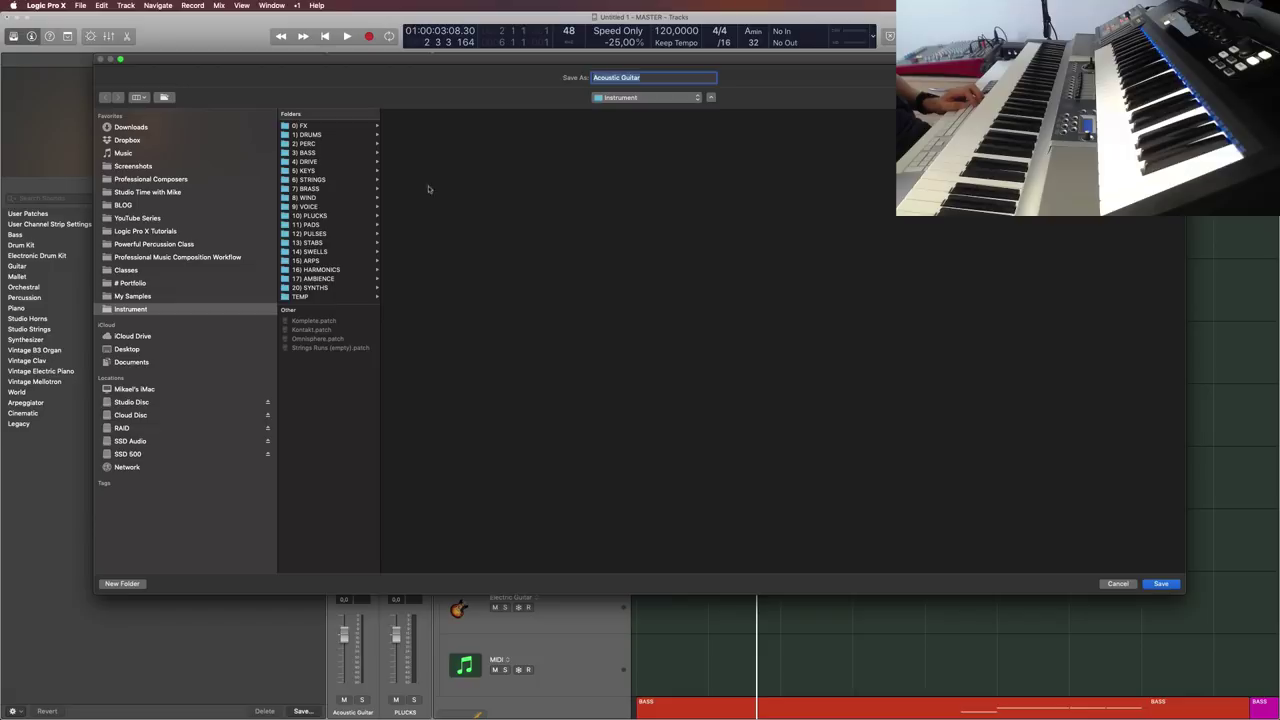
left_click(315, 216)
left_click(660, 78)
type("(empty)")
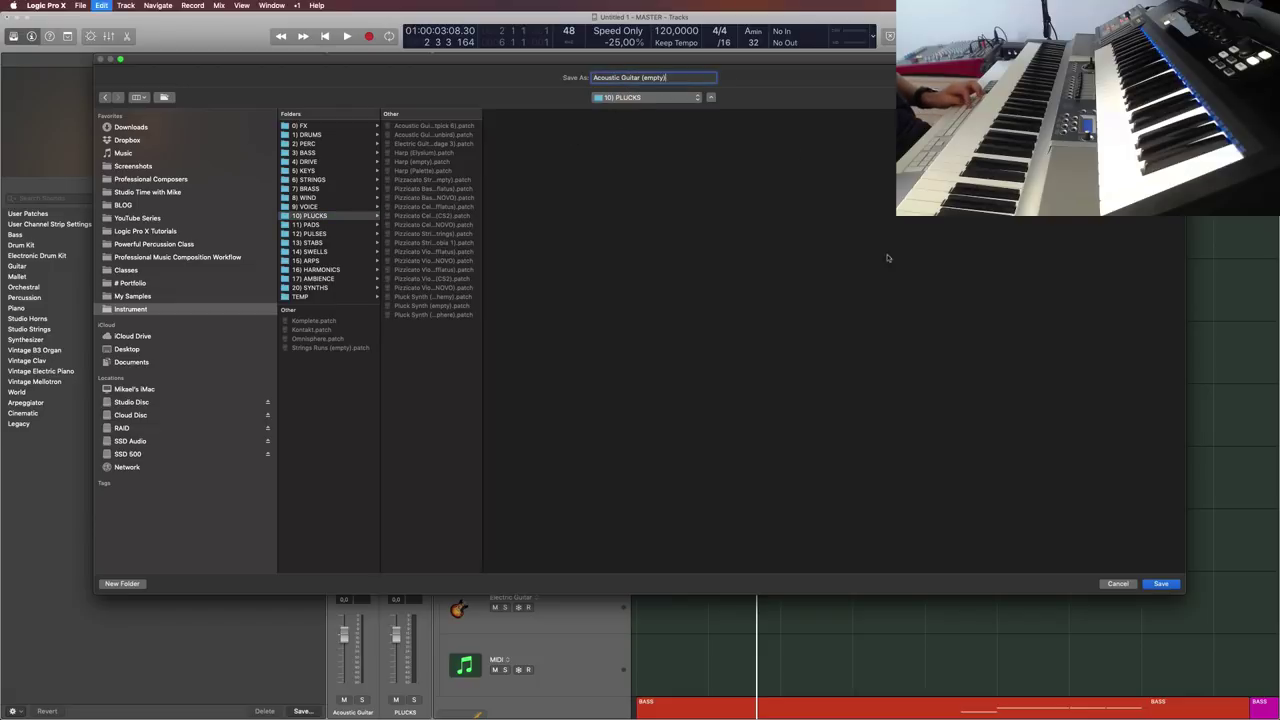
left_click(1160, 584)
Step: Save the Electric Guitar track as the patch Electric Guitar (empty) in the 10) PLUCKS folder
left_click(574, 608)
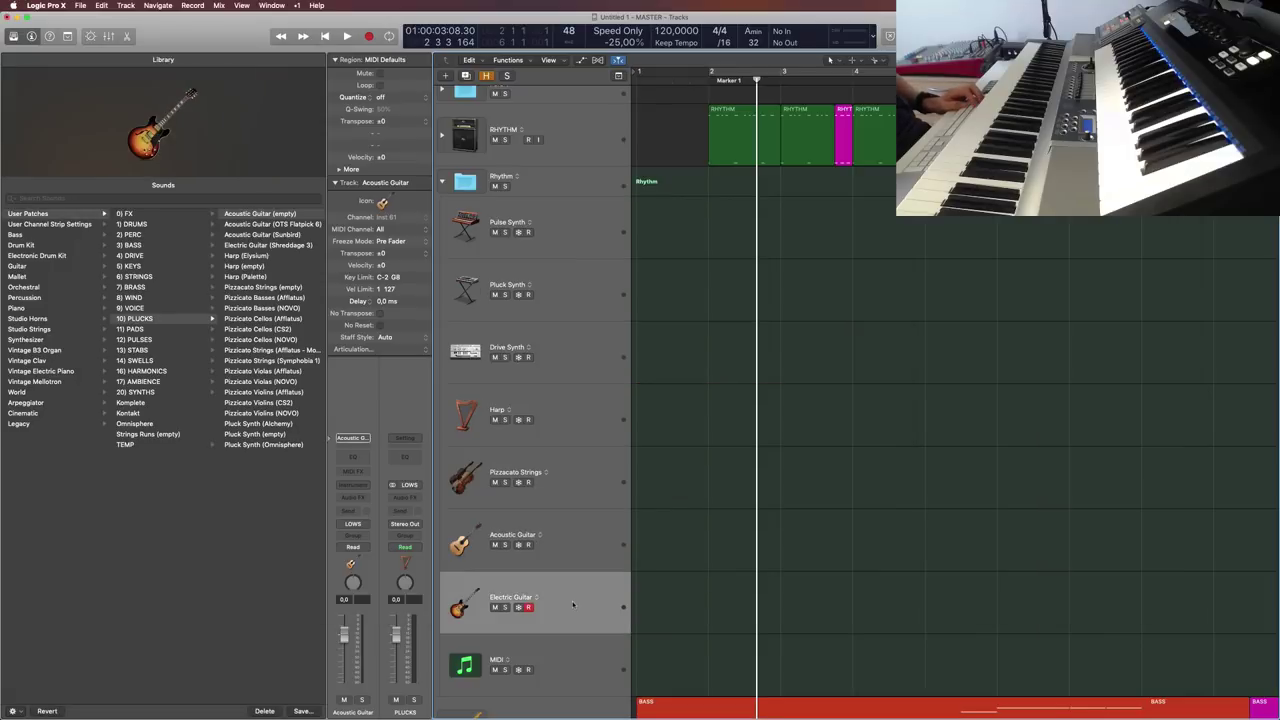
left_click(305, 711)
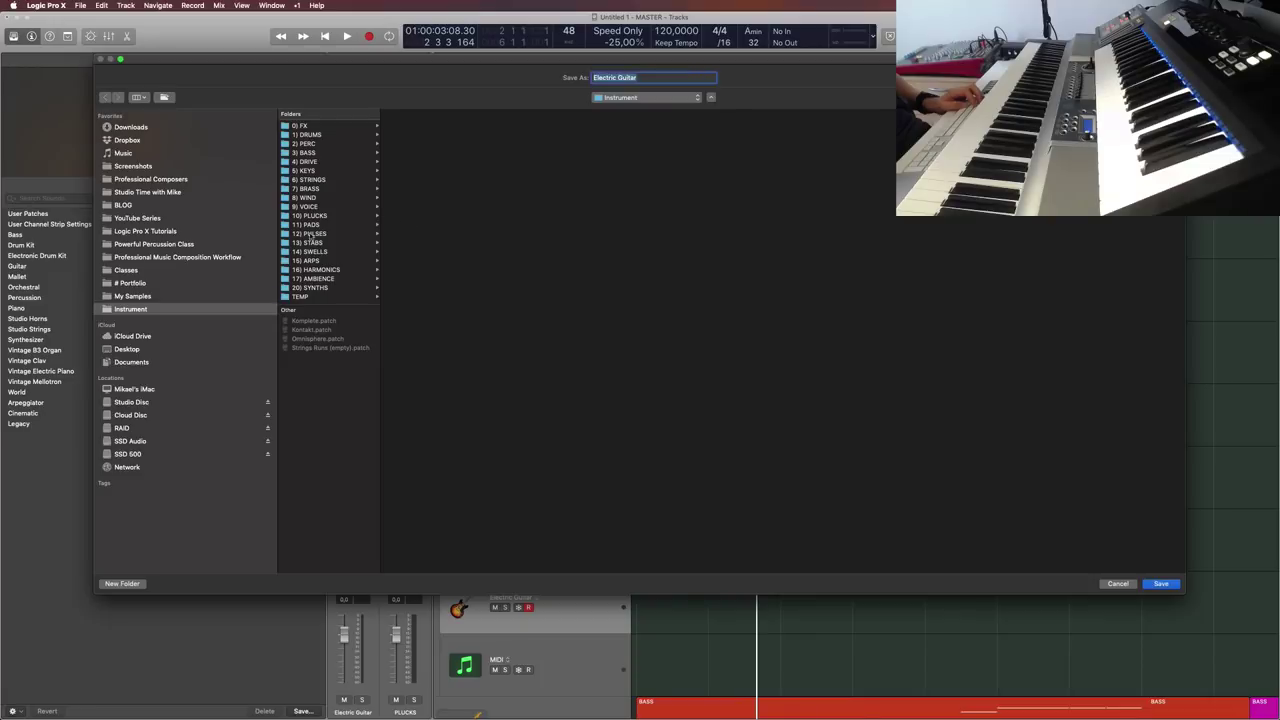
left_click(320, 216)
left_click(671, 79)
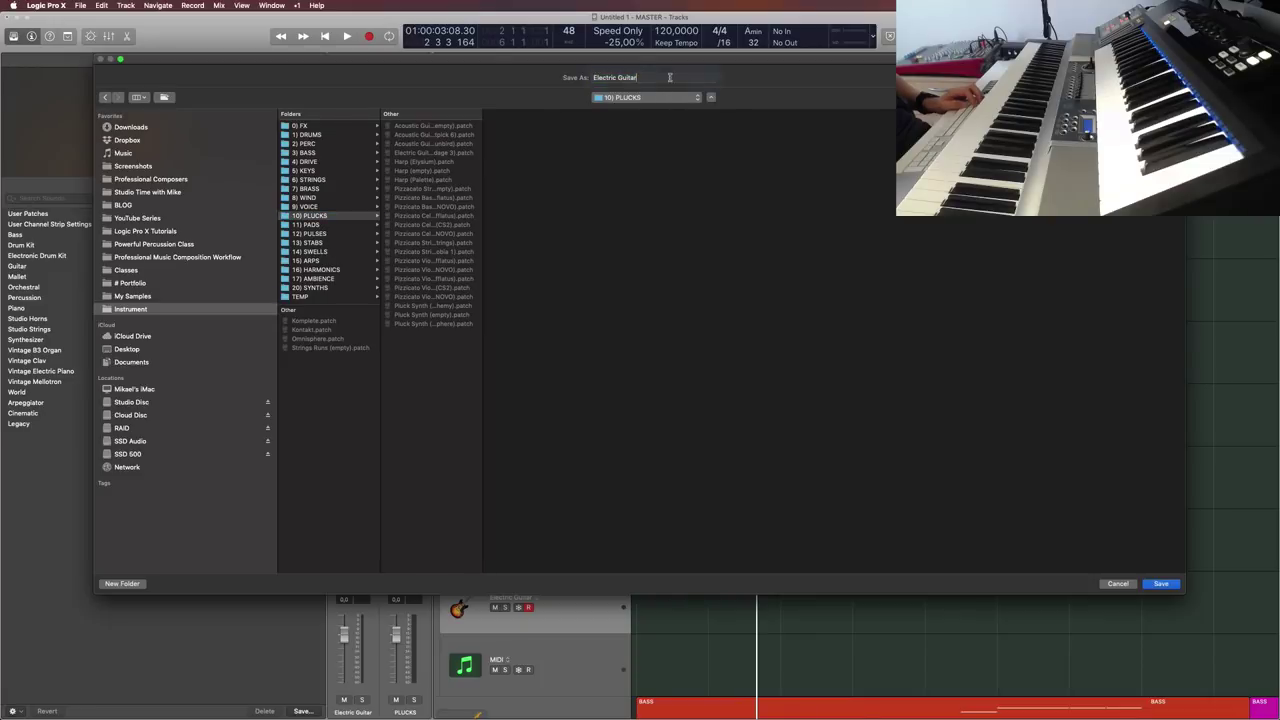
type("(empty)")
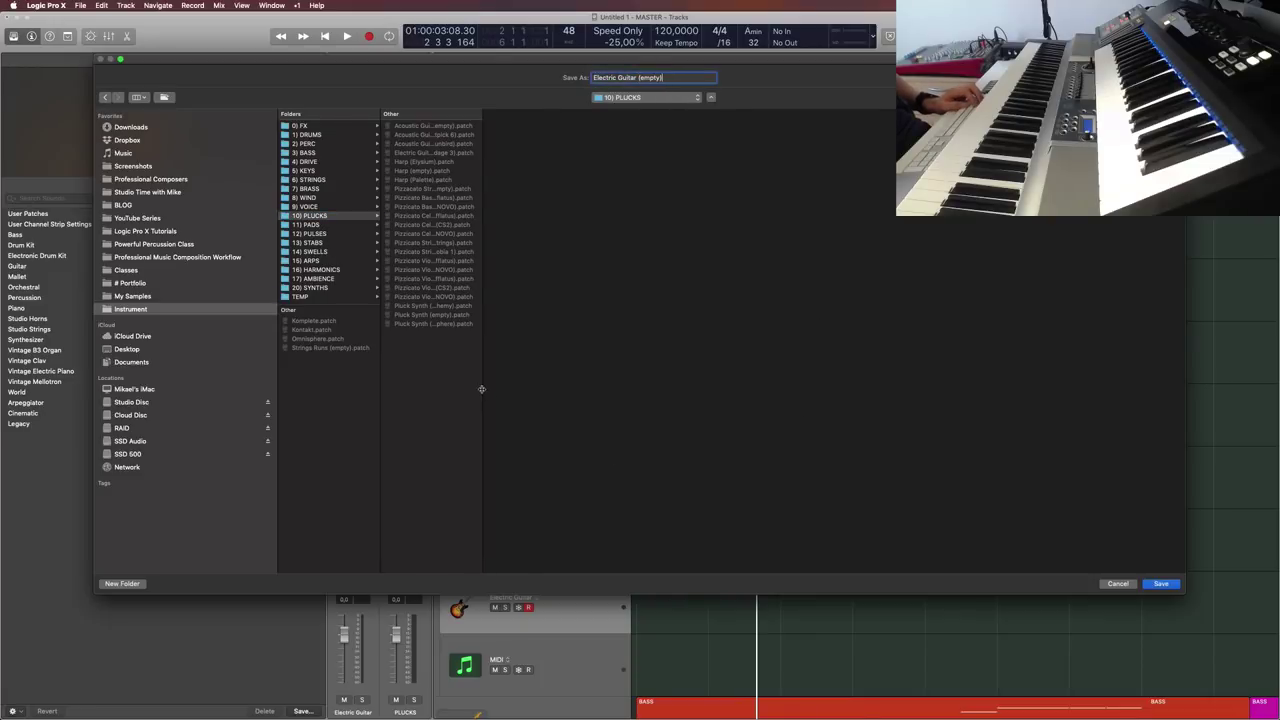
left_click_drag(480, 394, 599, 263)
left_click(1158, 583)
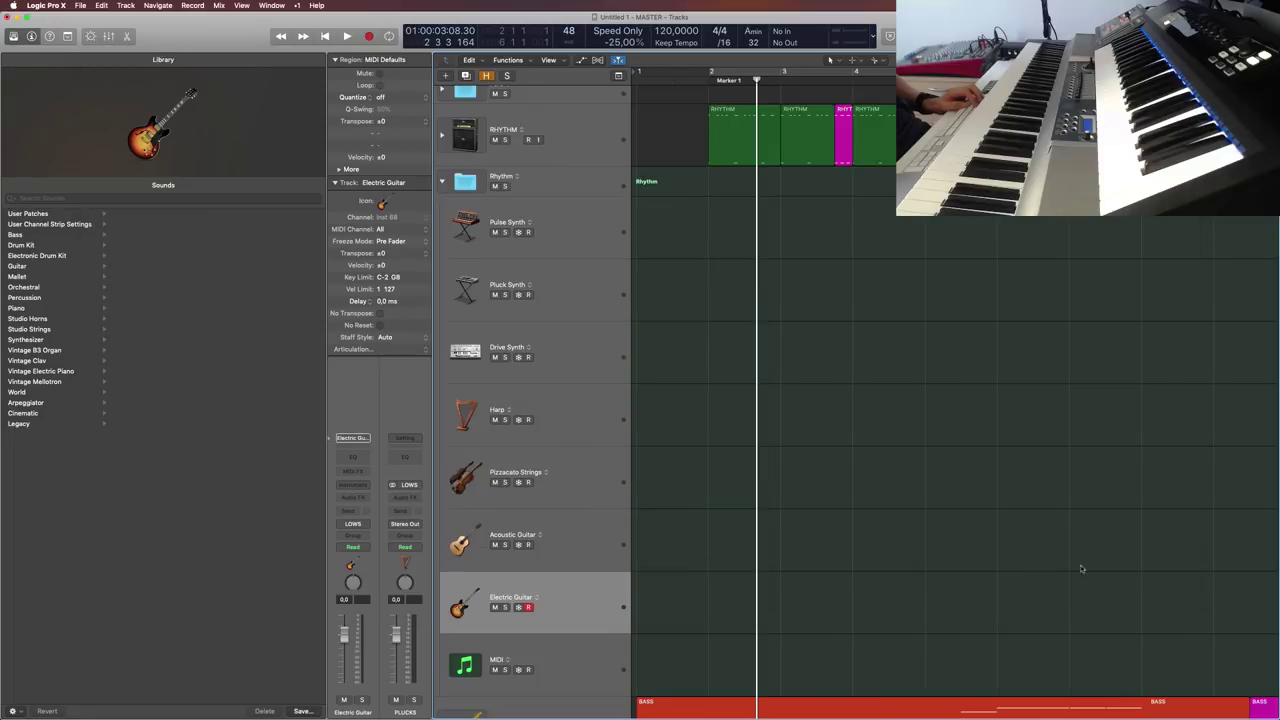
Step: Collapse the Rhythm and Harmony folders and select the Harp Arpeggios track in the FILLS stack
left_click(441, 181)
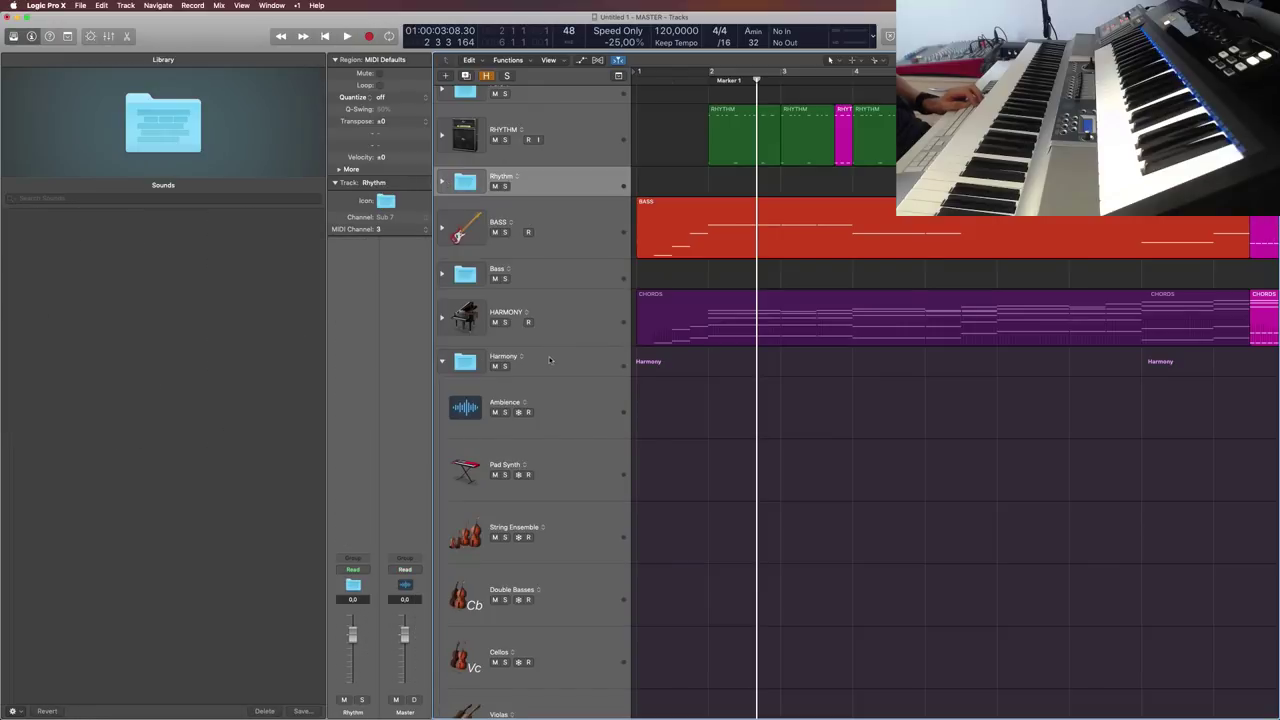
scroll(549, 358, "down", 10)
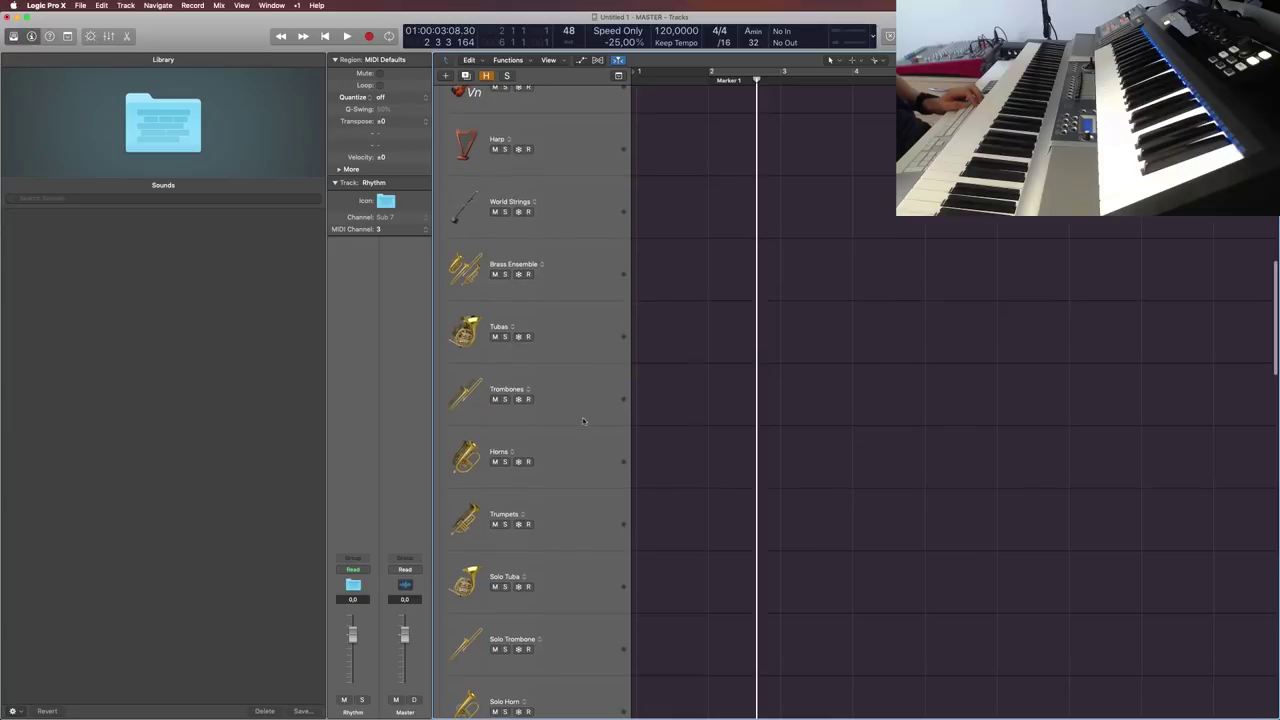
scroll(583, 418, "up", 15)
left_click(441, 497)
scroll(580, 421, "down", 6)
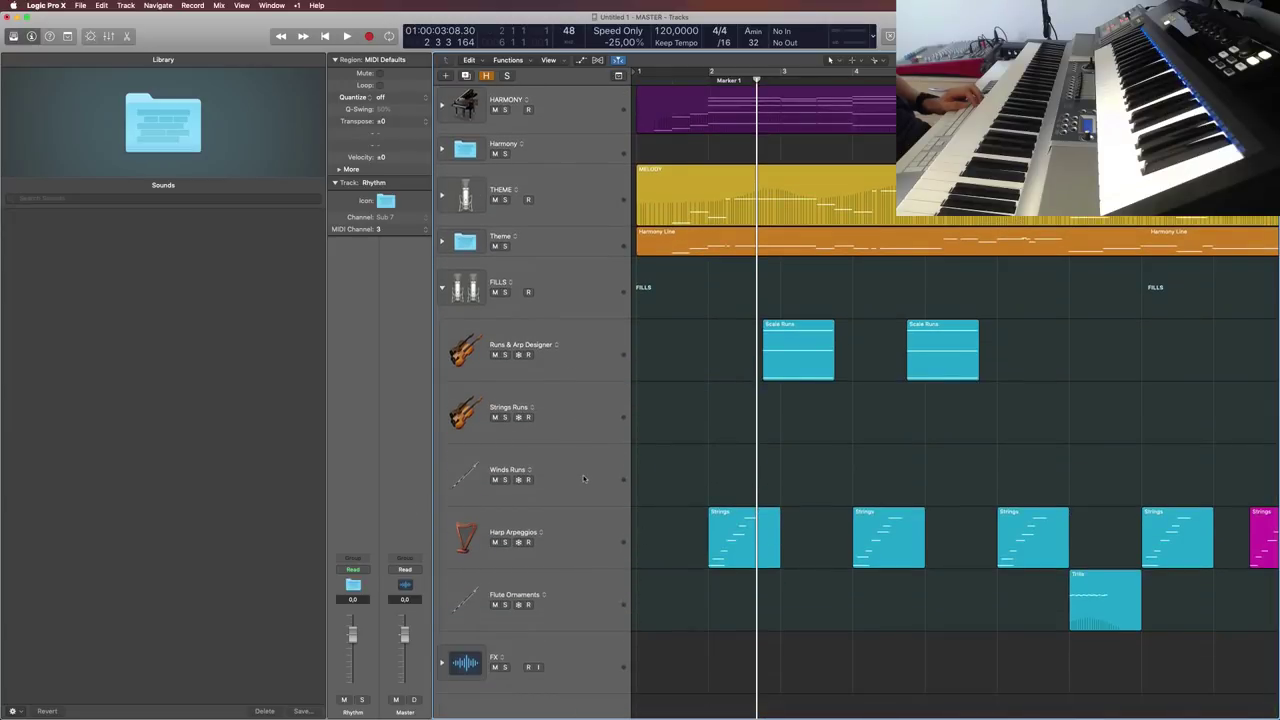
left_click(584, 479)
left_click(587, 541)
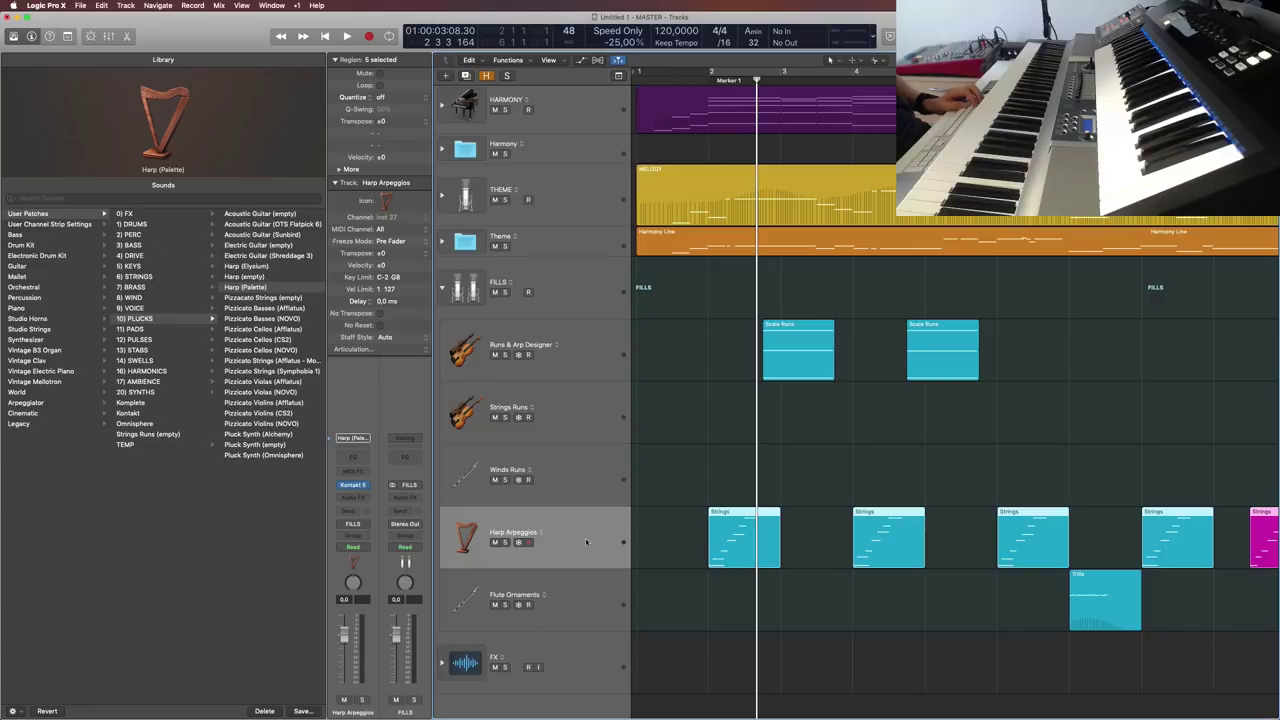
double_click(519, 534)
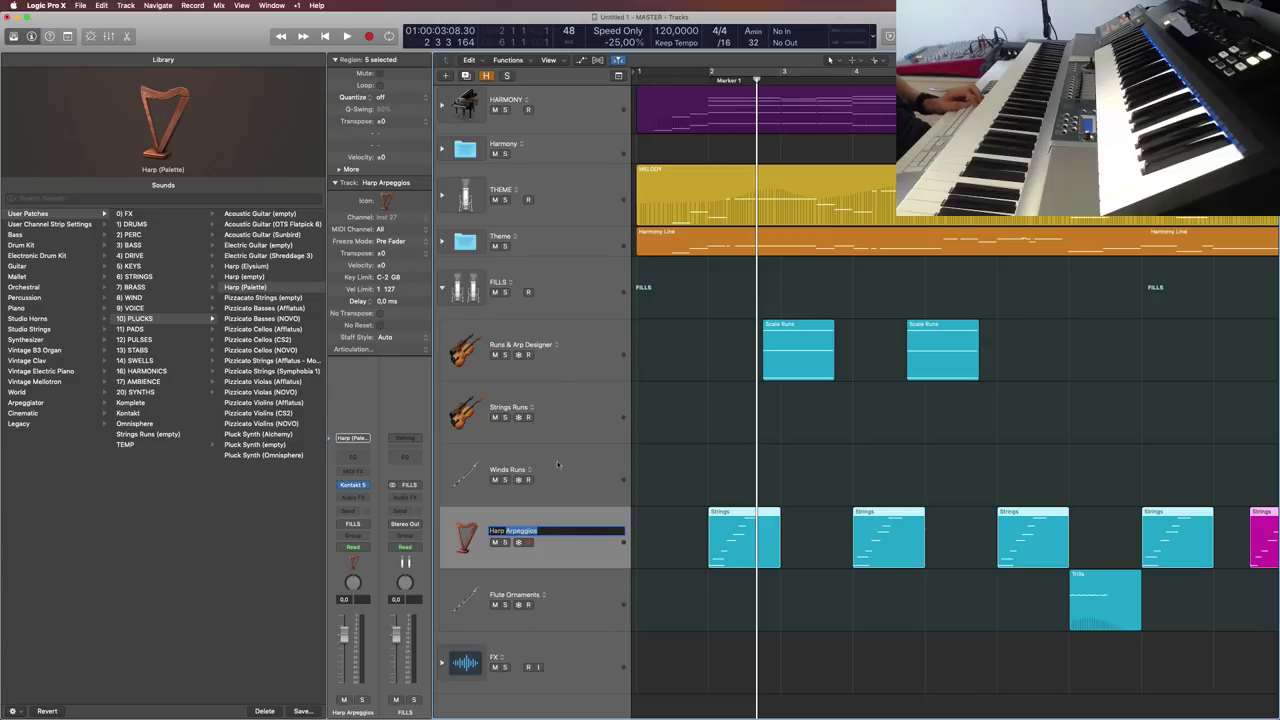
left_click(572, 553)
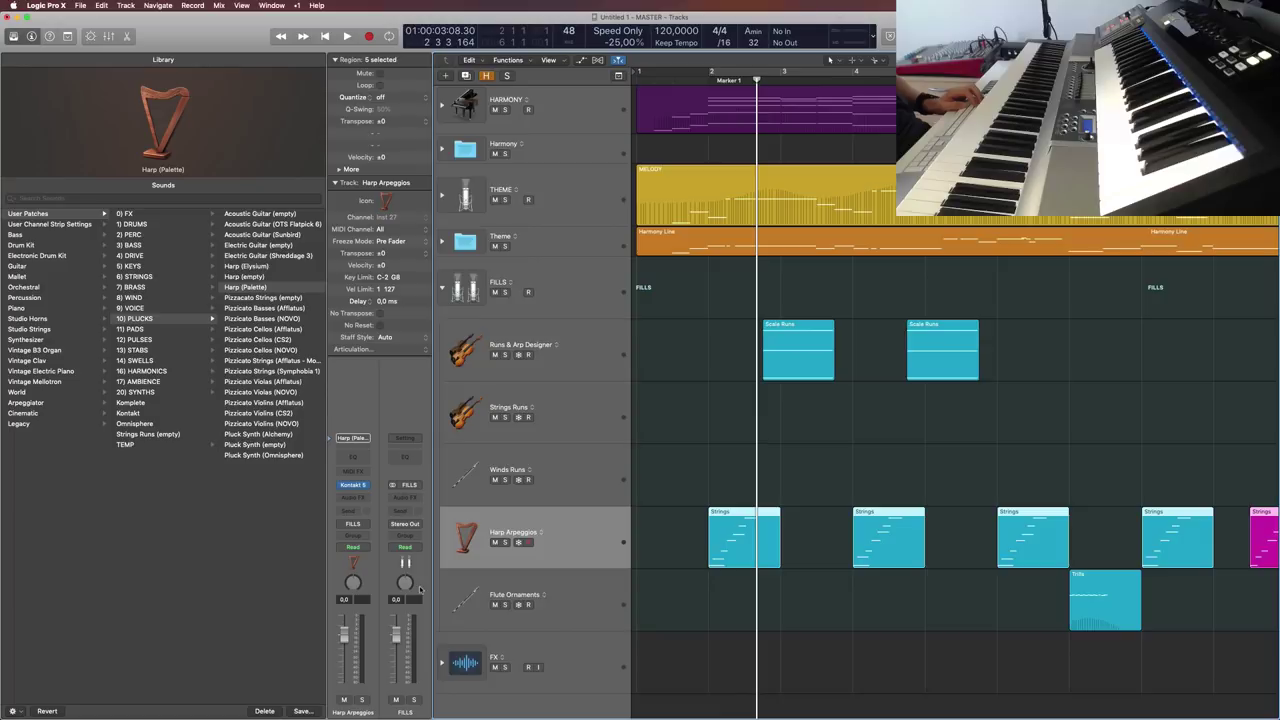
left_click(302, 711)
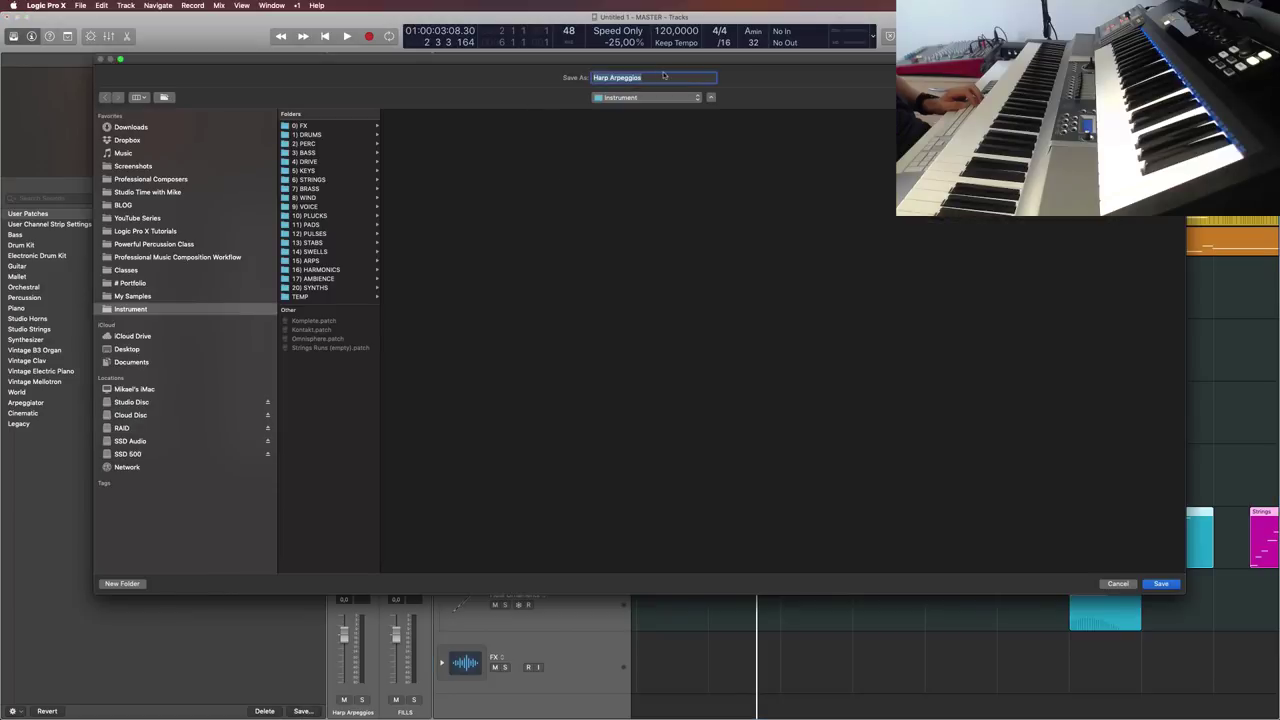
left_click(325, 219)
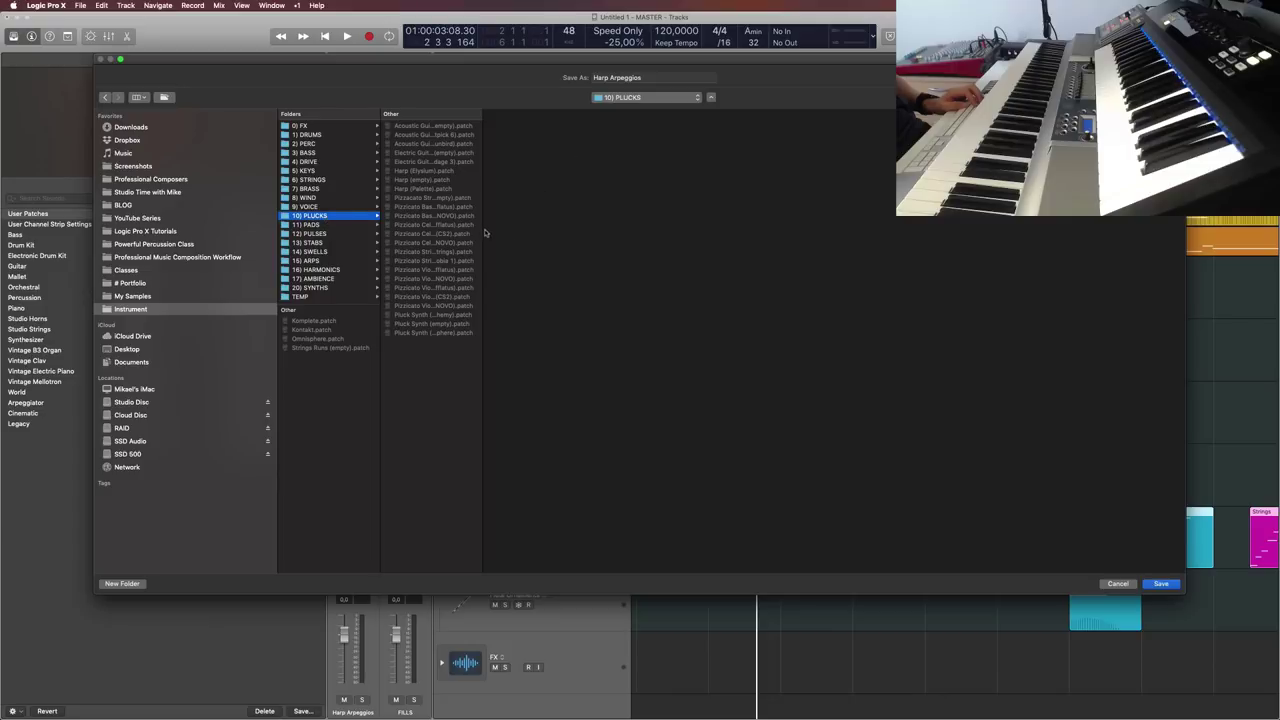
left_click_drag(483, 229, 615, 223)
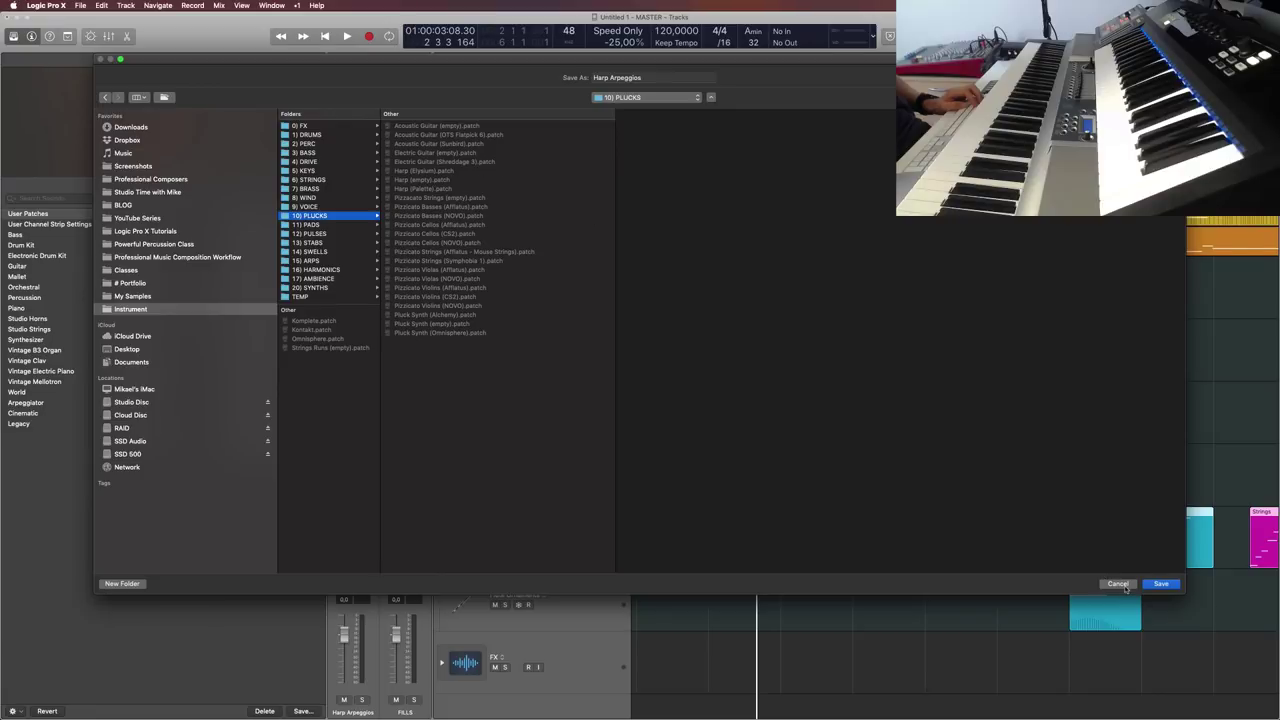
left_click(1117, 583)
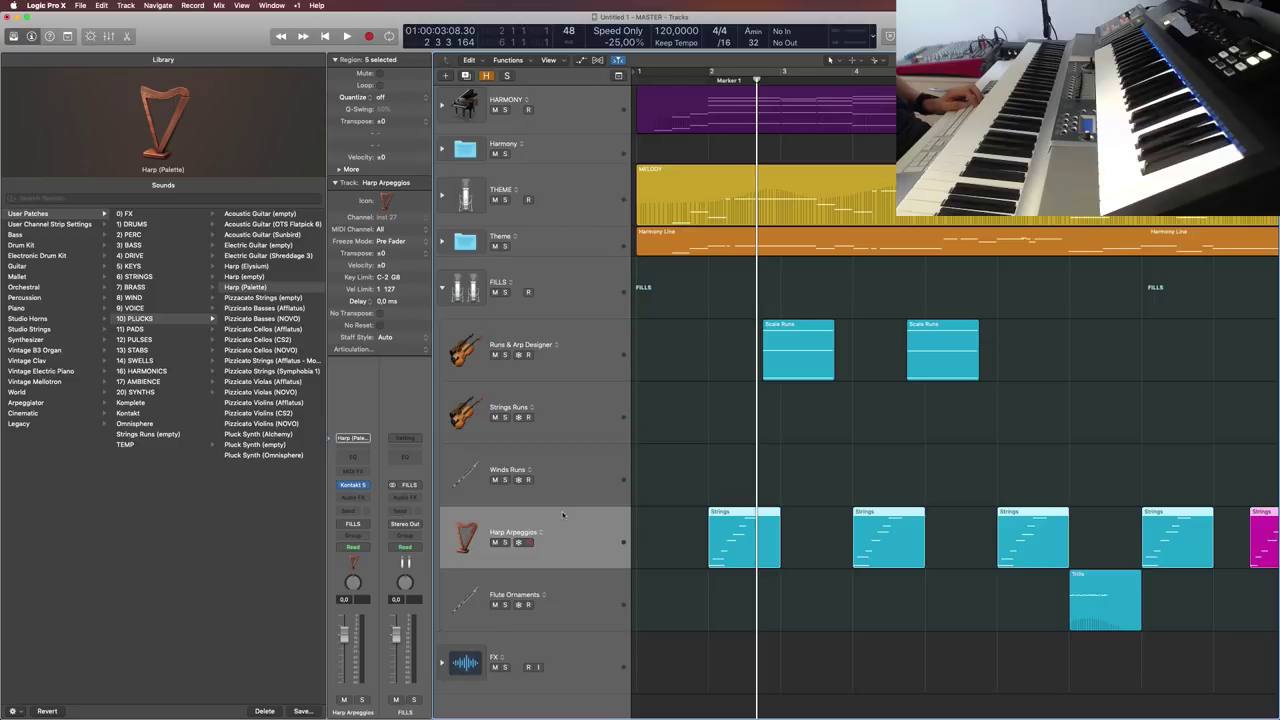
Step: Expand the Rhythm folder and delete its Harp track
scroll(566, 520, "up", 5)
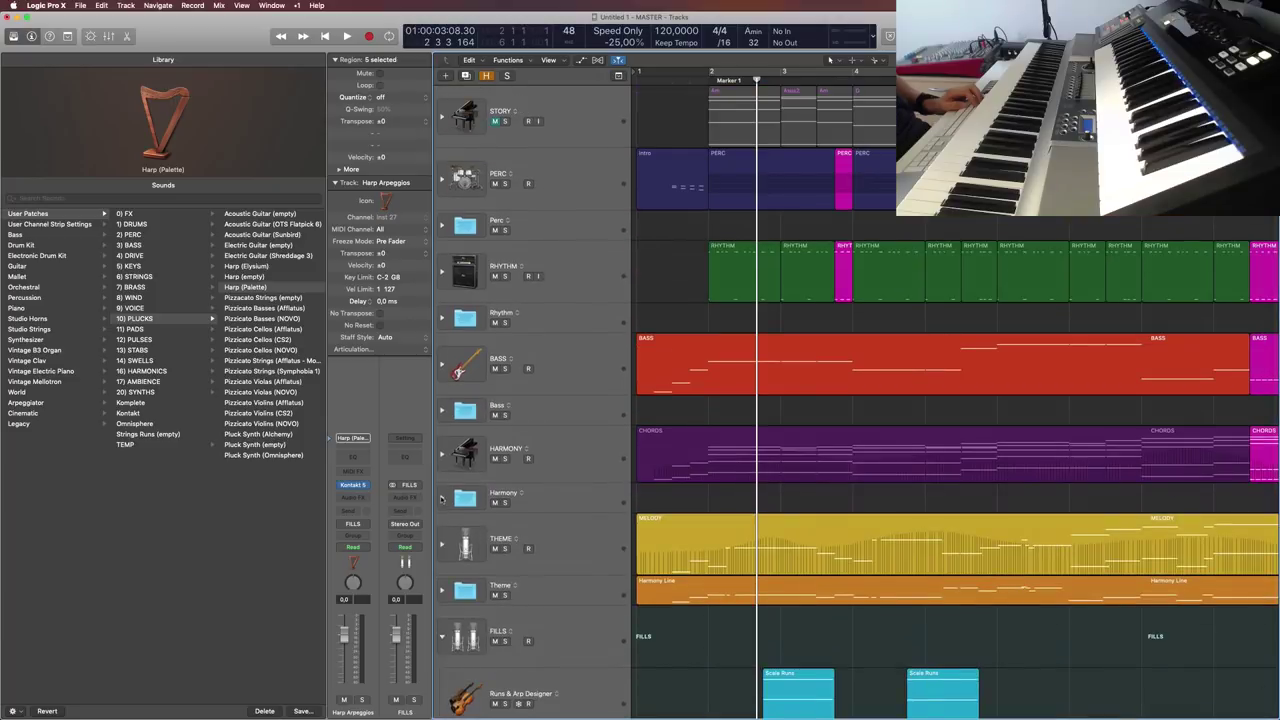
scroll(543, 500, "down", 5)
left_click(442, 243)
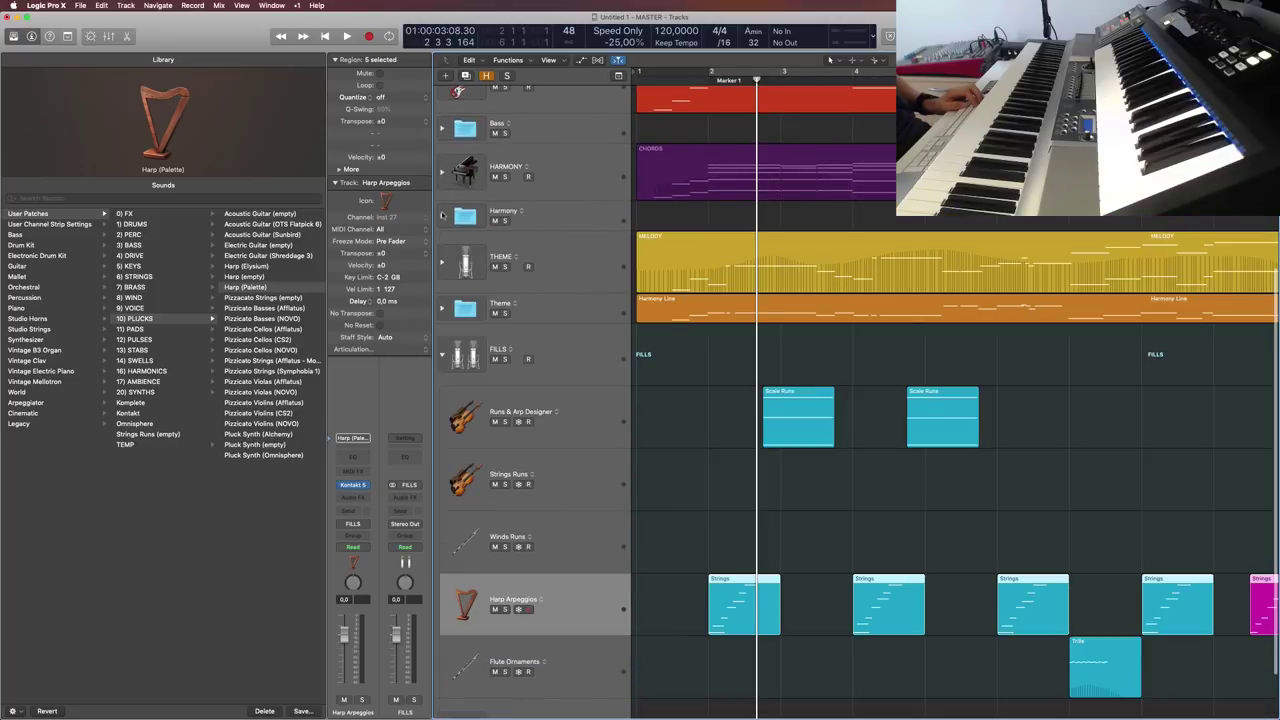
scroll(470, 280, "up", 5)
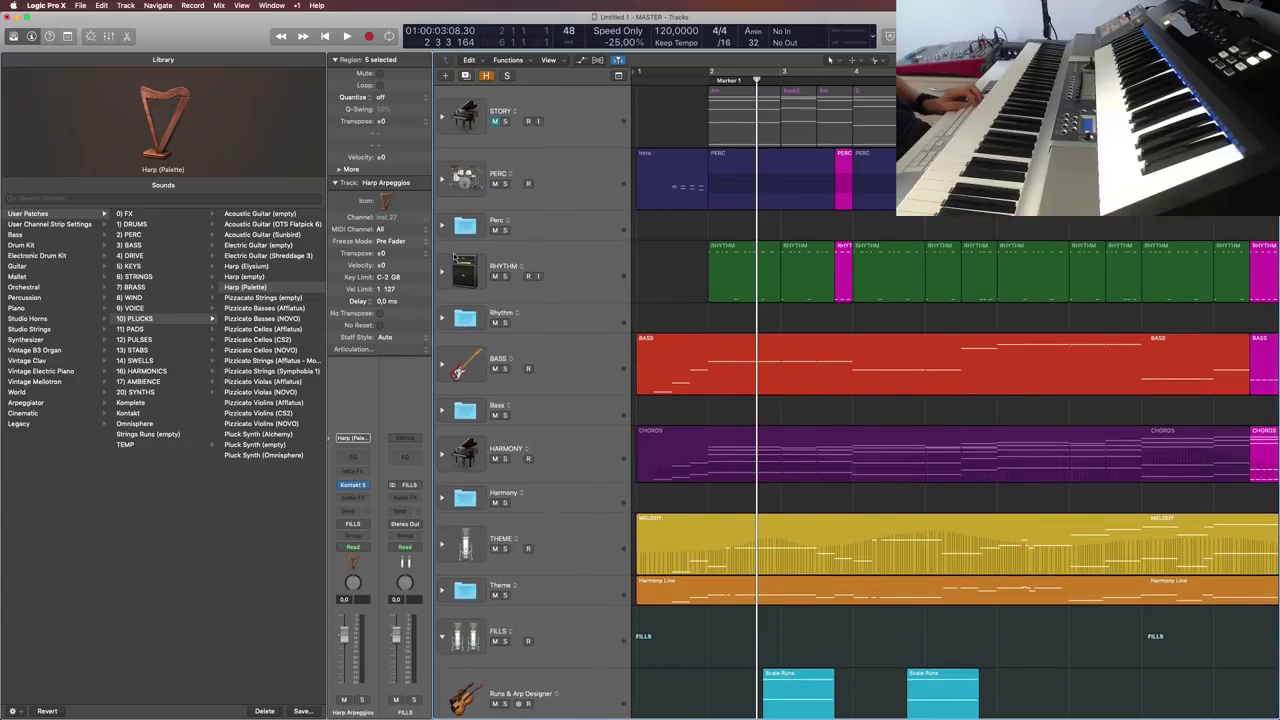
left_click(441, 318)
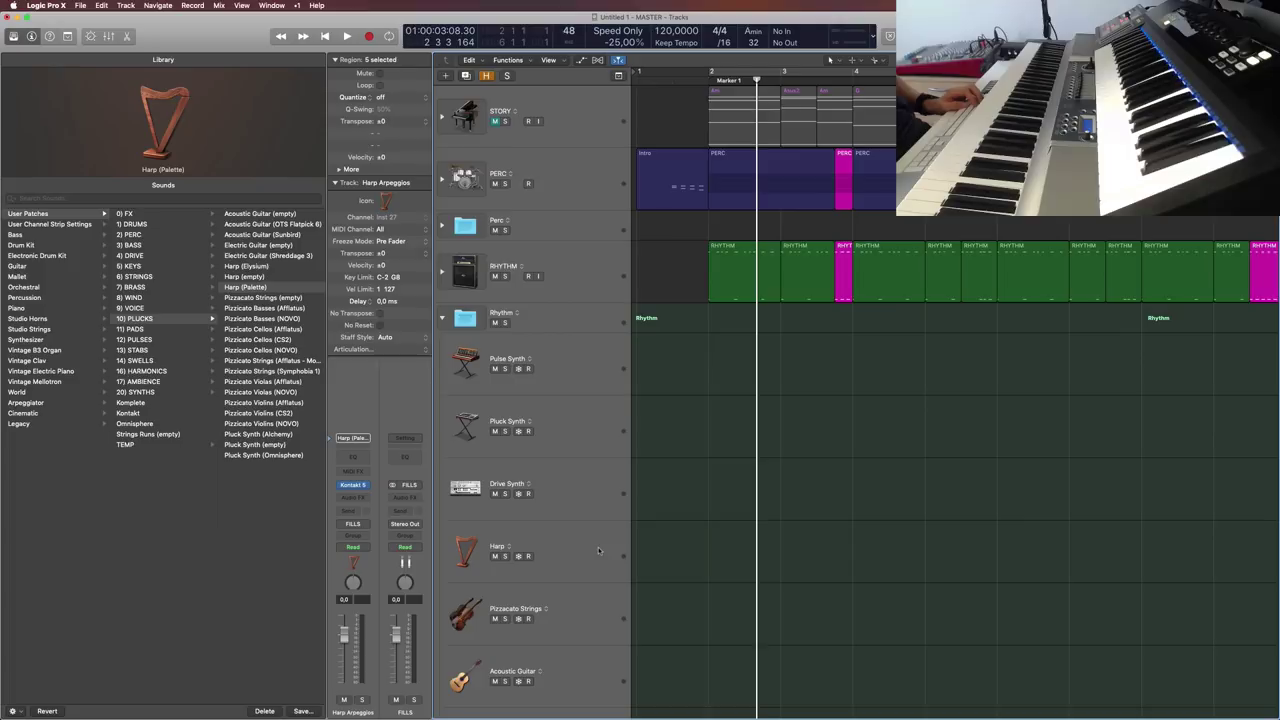
scroll(598, 550, "down", 5)
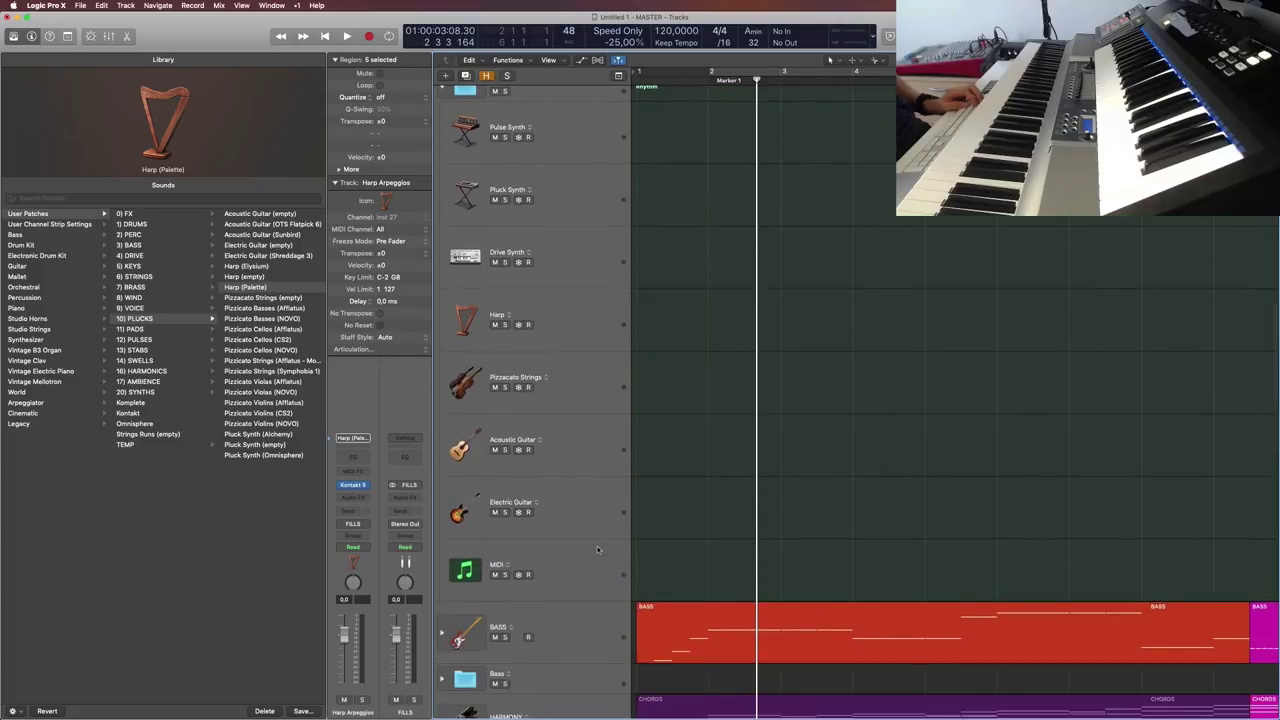
scroll(590, 450, "up", 3)
left_click(565, 400)
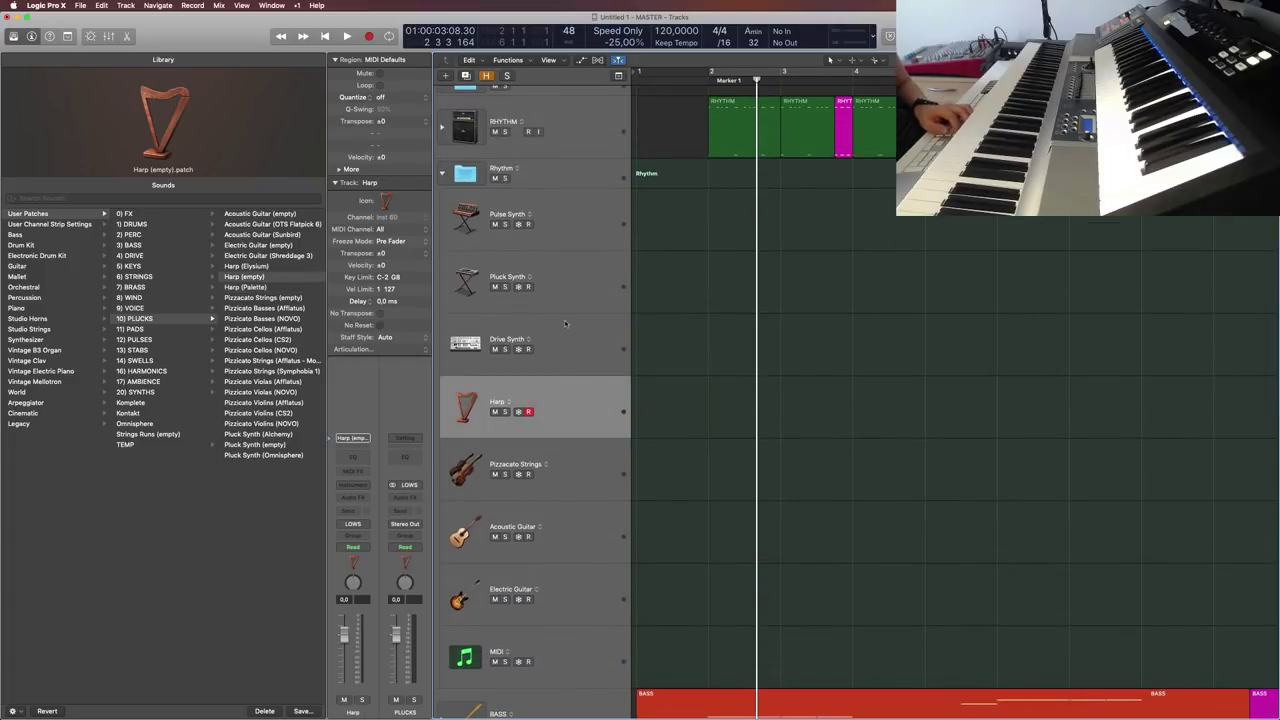
key("super+BackSpace")
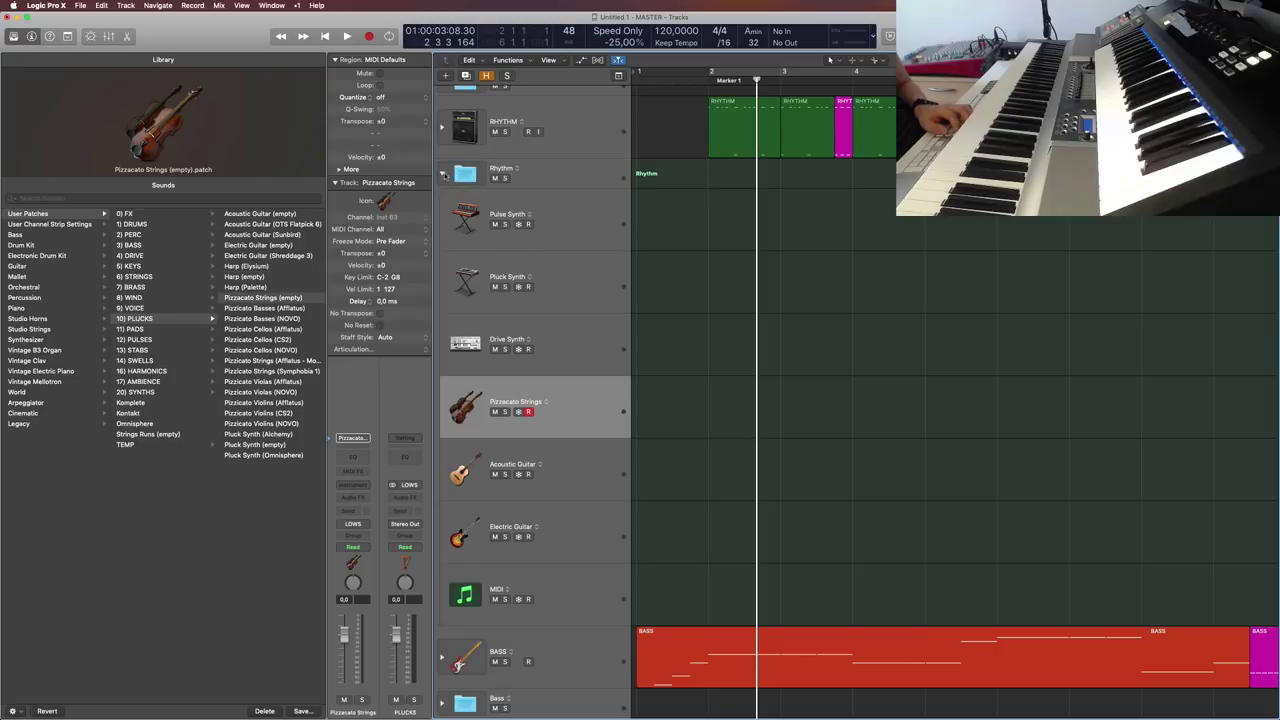
Step: Collapse the Rhythm folder and rename the Harp Arpeggios track in the FILLS stack to Harp
left_click(443, 175)
scroll(573, 430, "down", 5)
scroll(574, 438, "up", 5)
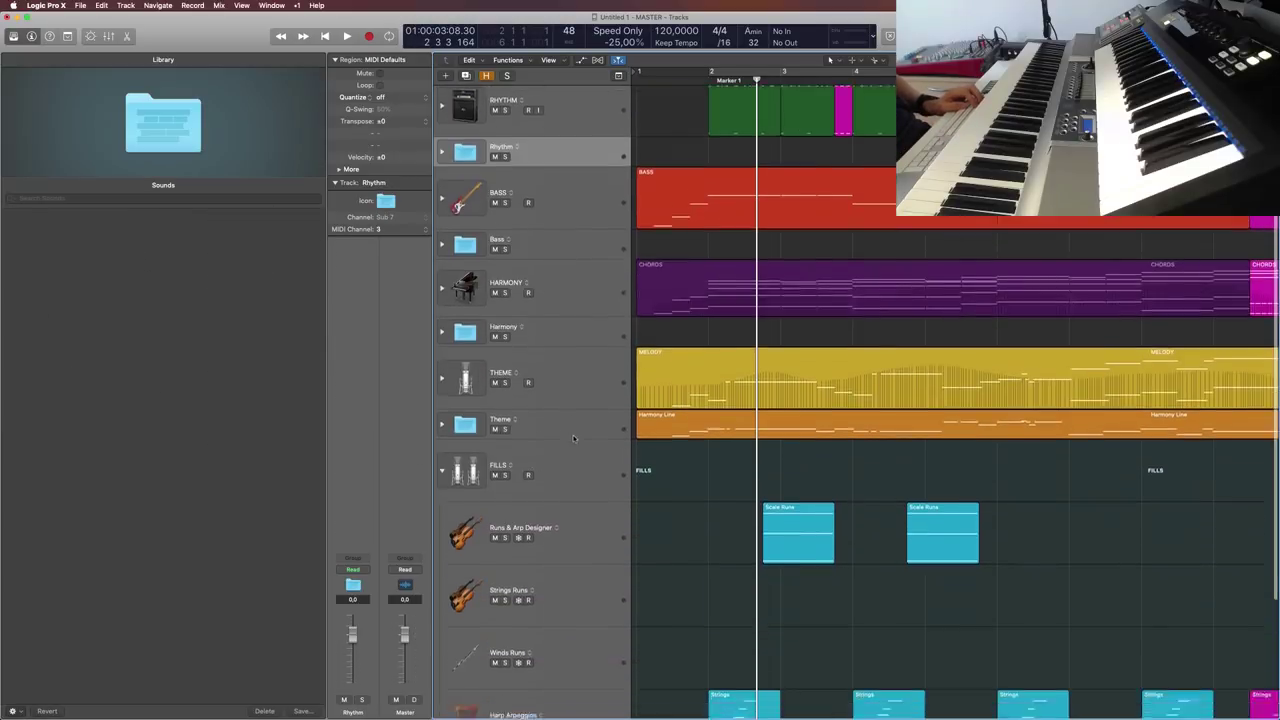
scroll(573, 438, "down", 4)
scroll(538, 446, "down", 2)
left_click(575, 541)
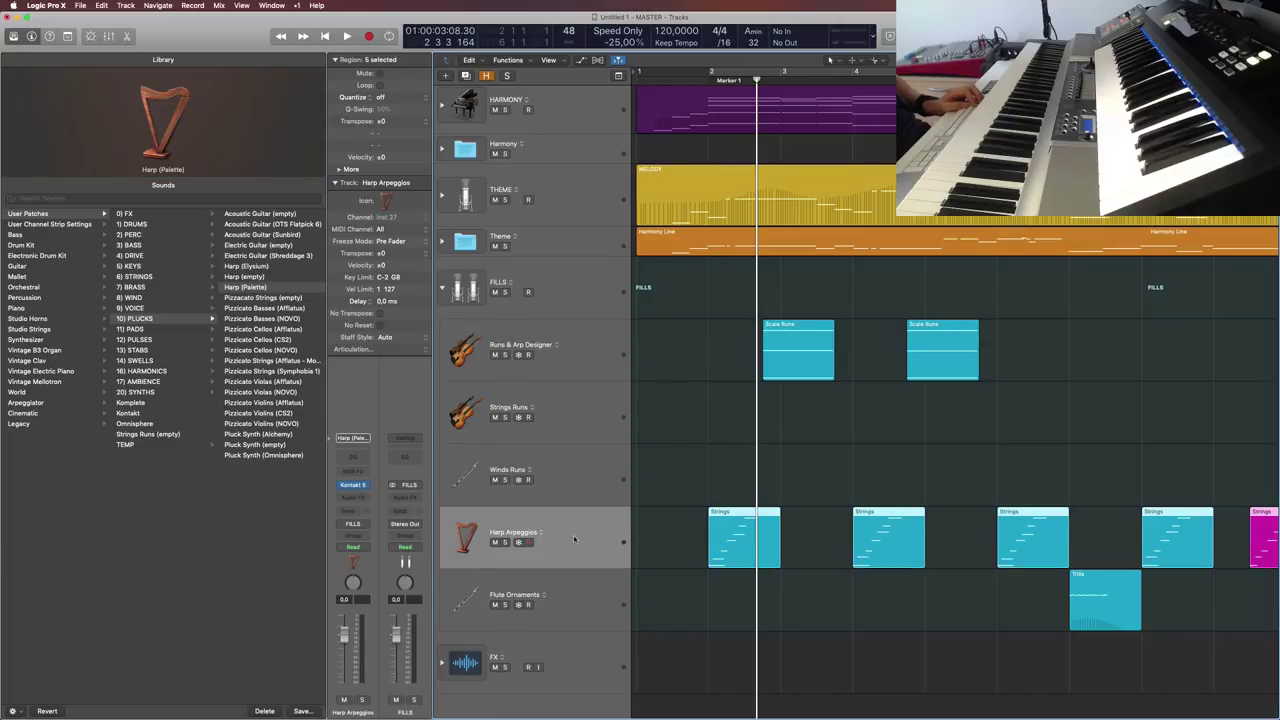
double_click(504, 534)
type("Harp")
key("Return")
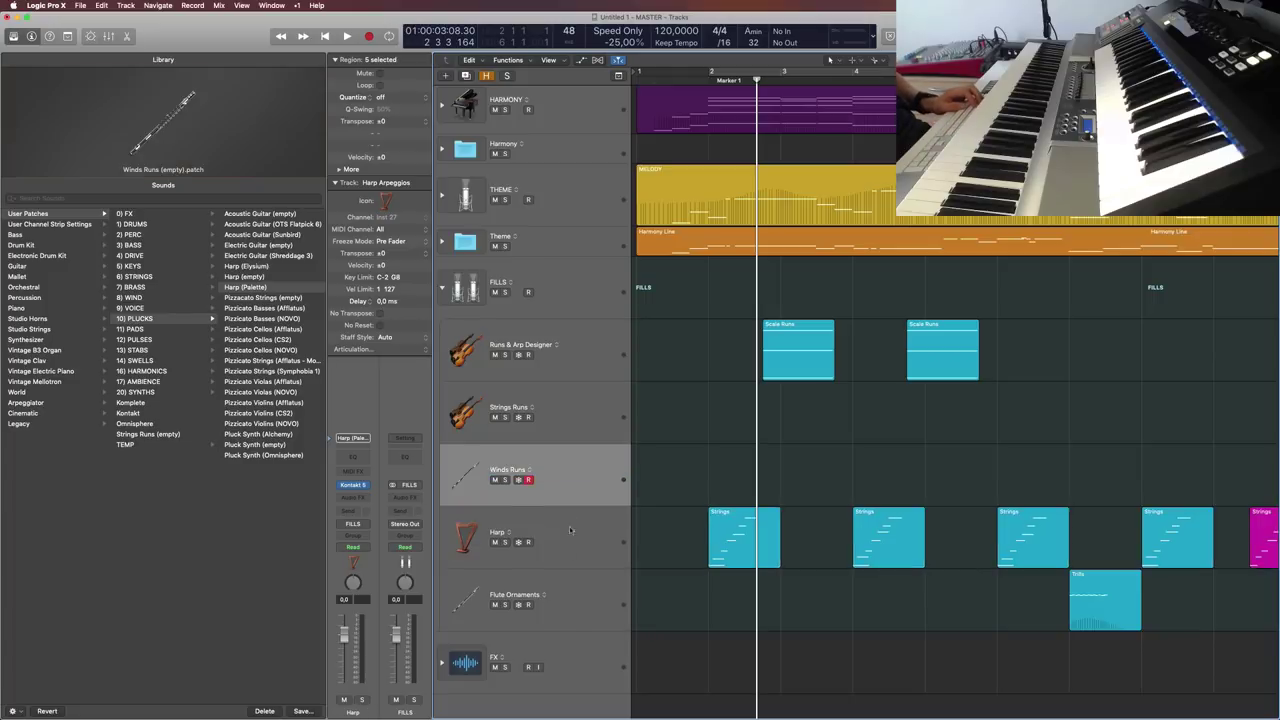
Step: Save the FILLS stack's Harp track as a patch in 10) PLUCKS, replacing the existing Harp (empty) patch
left_click(303, 711)
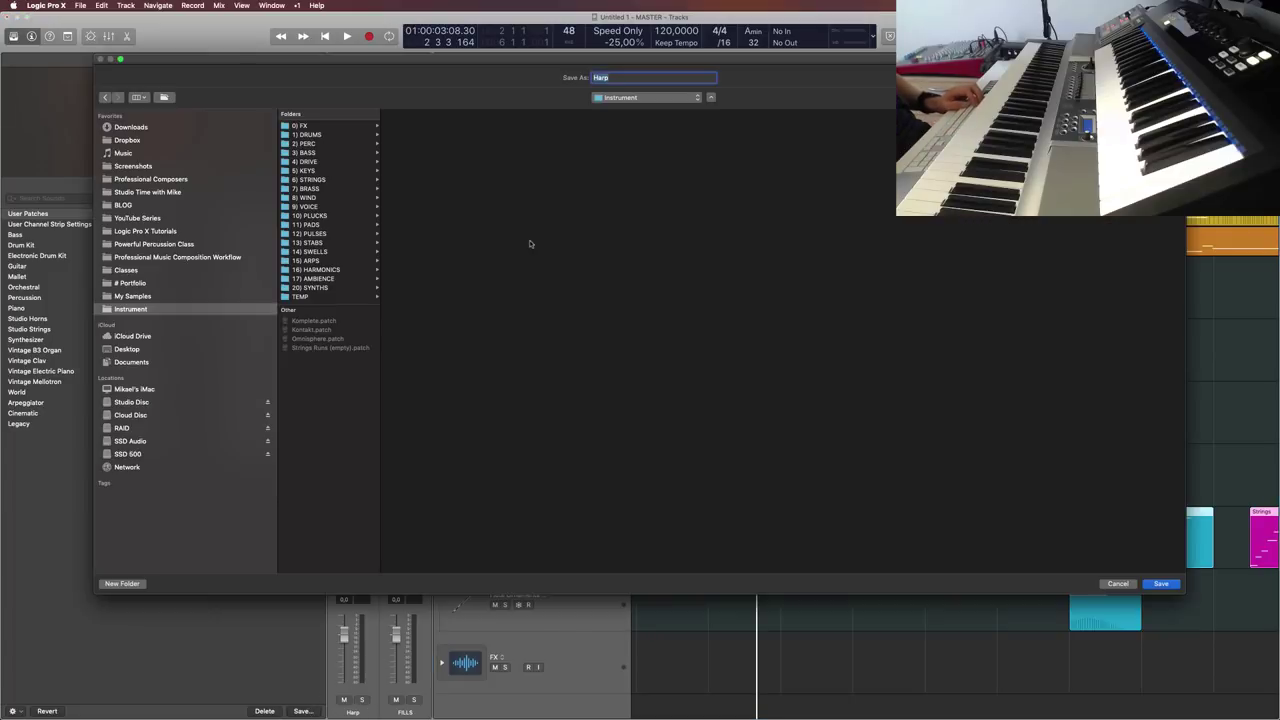
left_click(325, 216)
left_click(430, 180)
left_click(1163, 584)
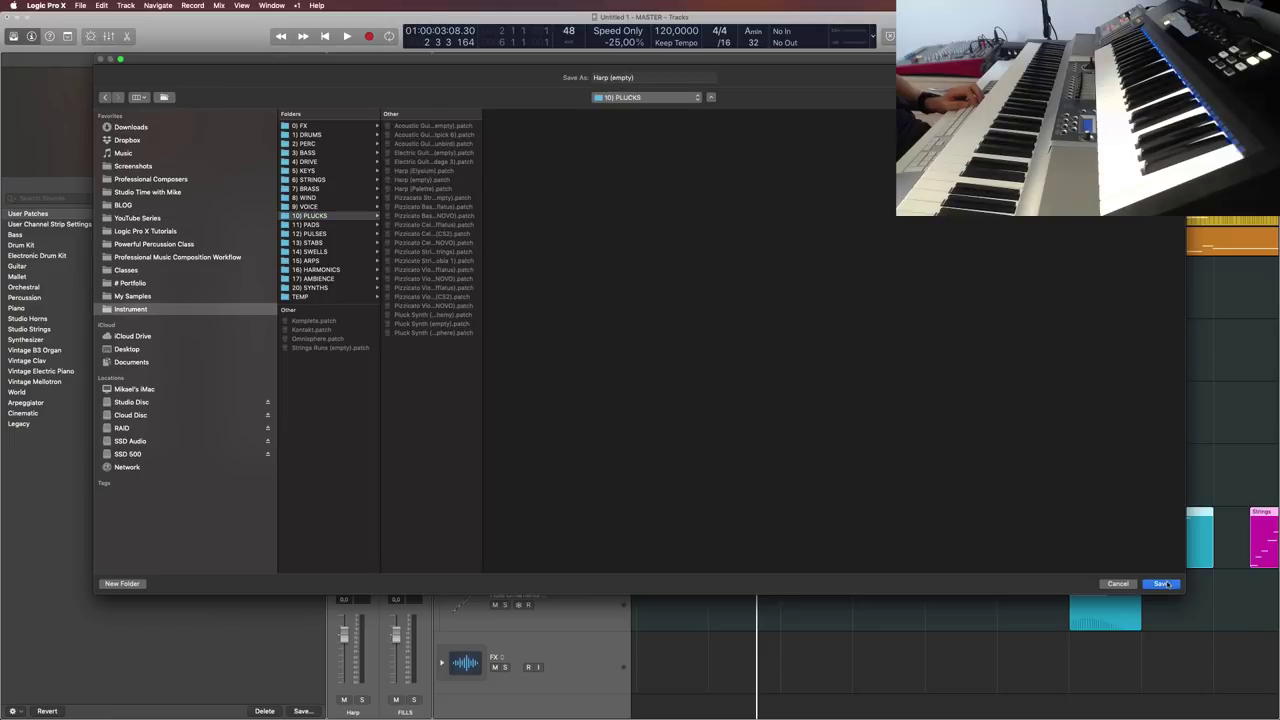
left_click(711, 124)
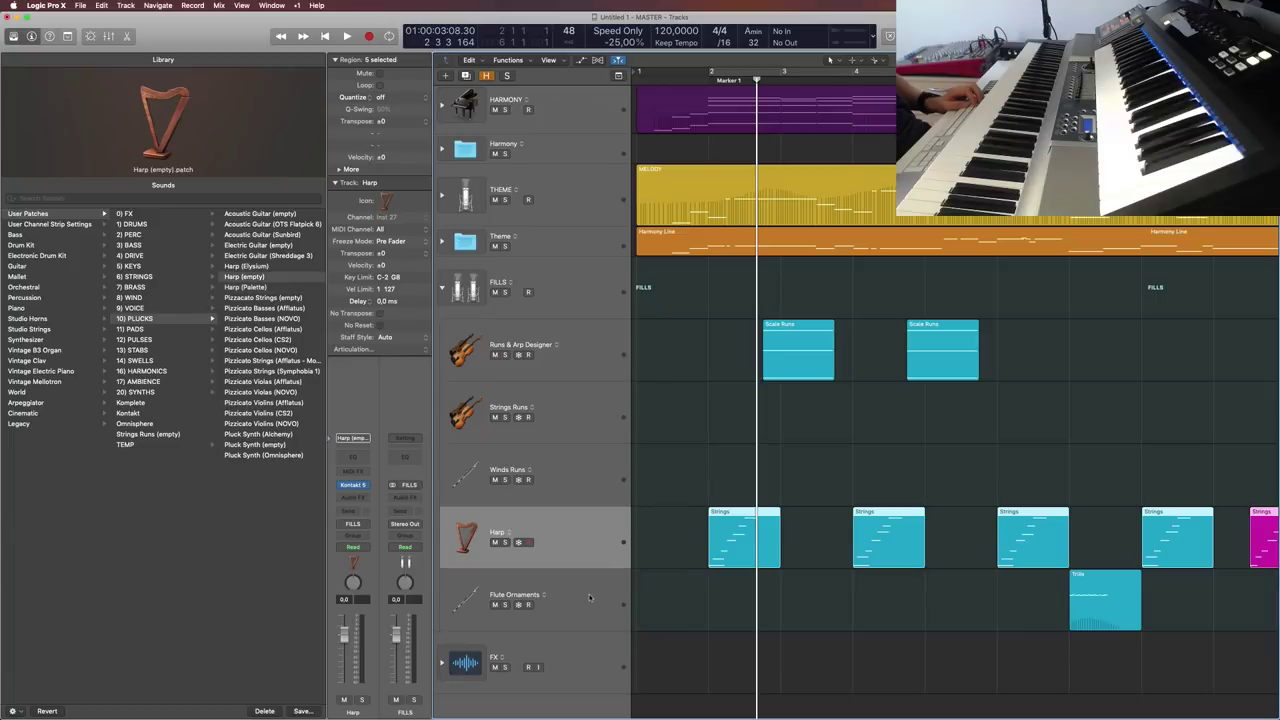
Step: Select the Flute Ornaments track and look through the 0) FX patch folder, including its Orchestral FX subfolder
key("Up")
key("Down")
left_click(588, 595)
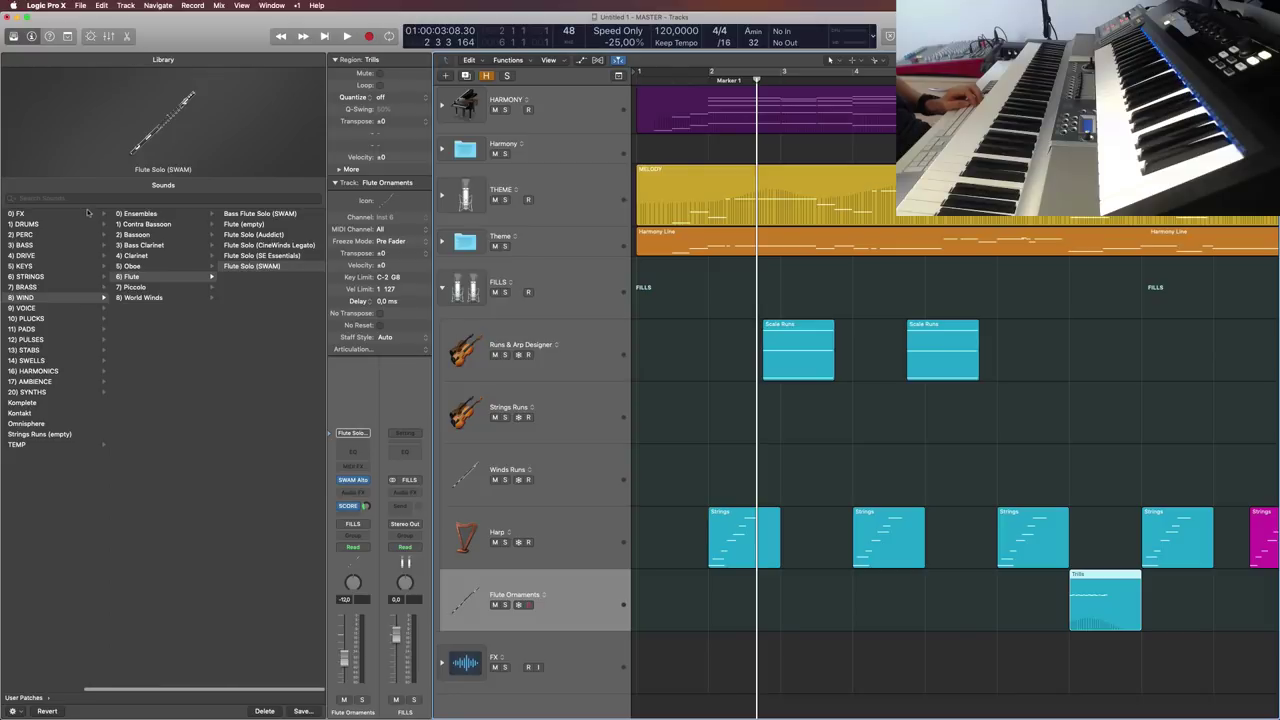
left_click(37, 215)
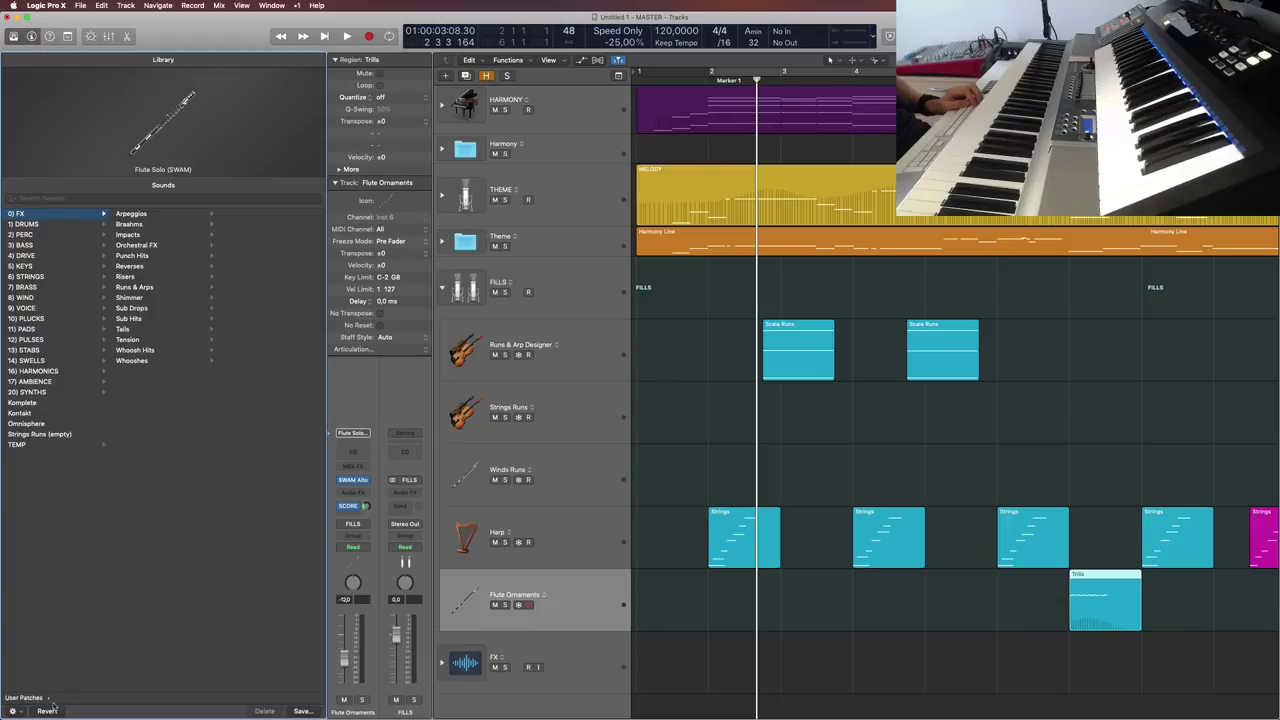
left_click(150, 245)
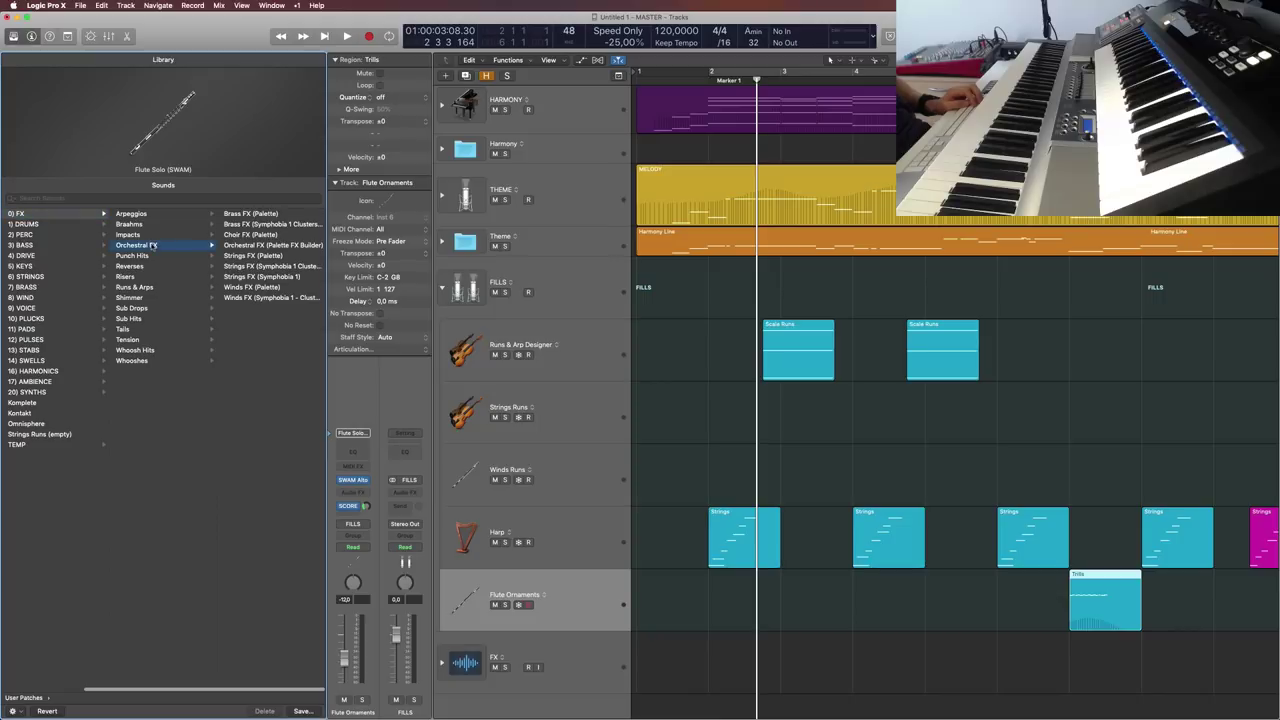
left_click(43, 214)
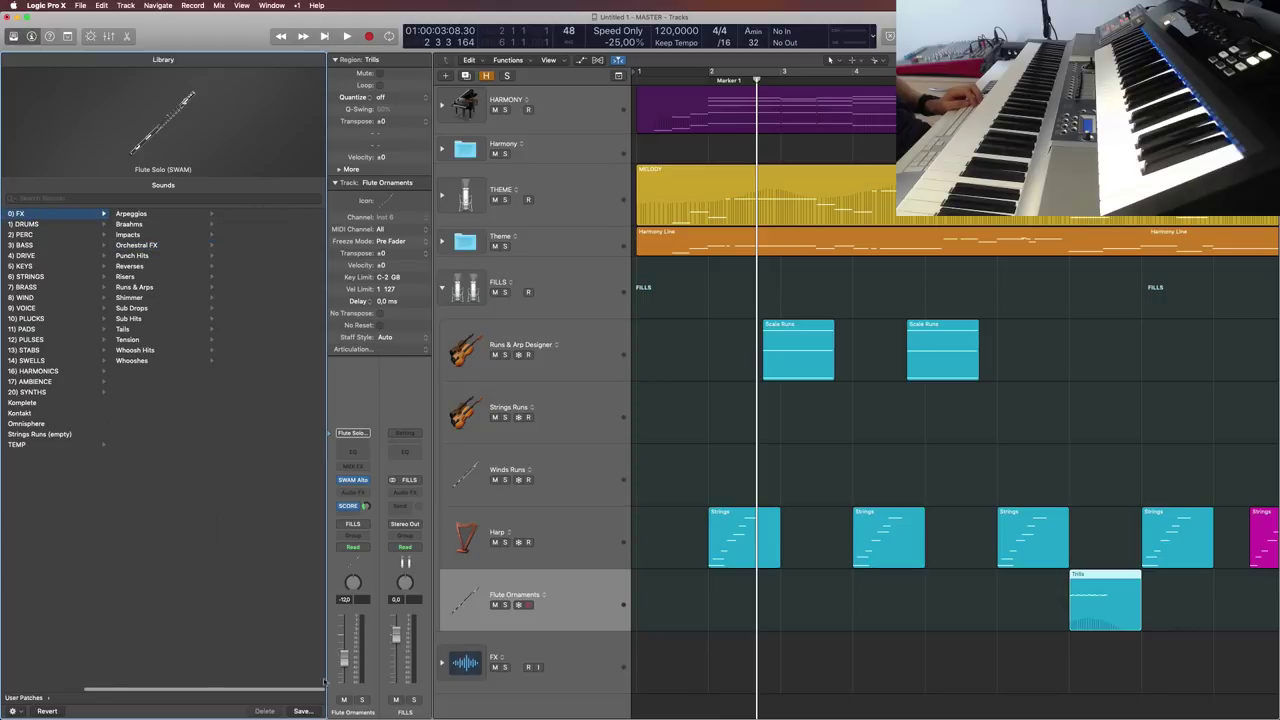
double_click(528, 595)
double_click(519, 593)
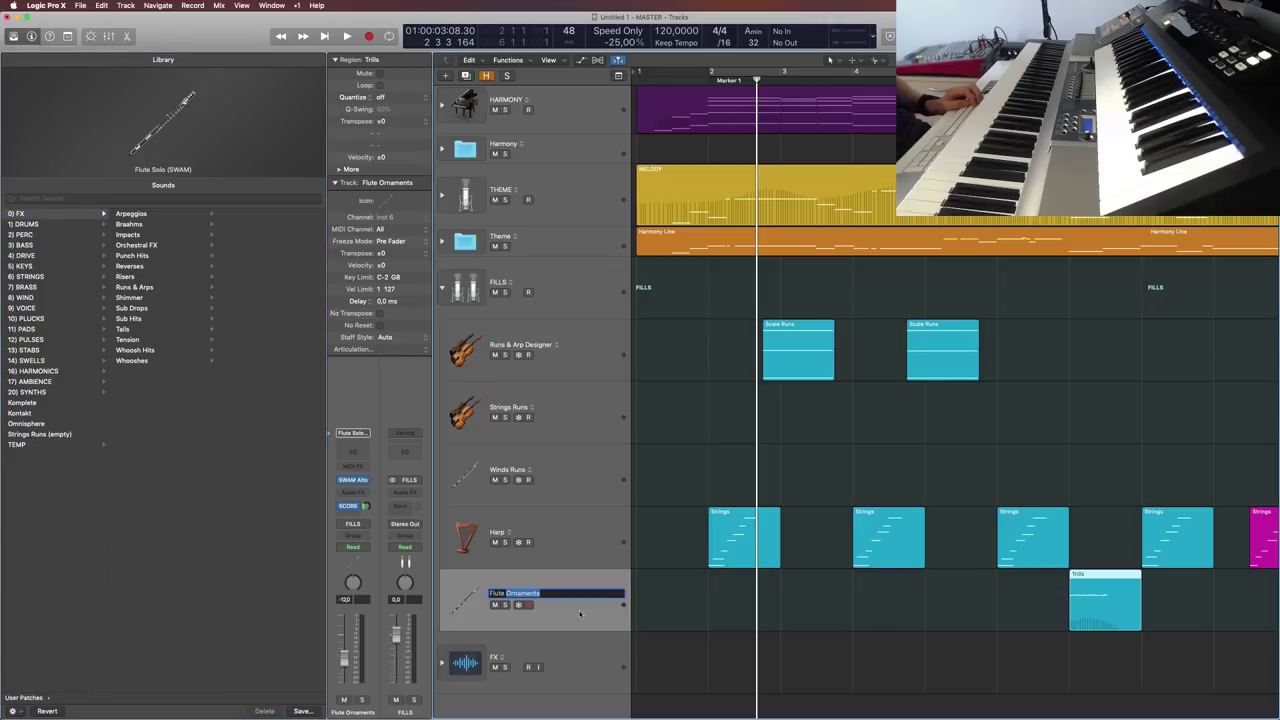
left_click(582, 665)
left_click(524, 596)
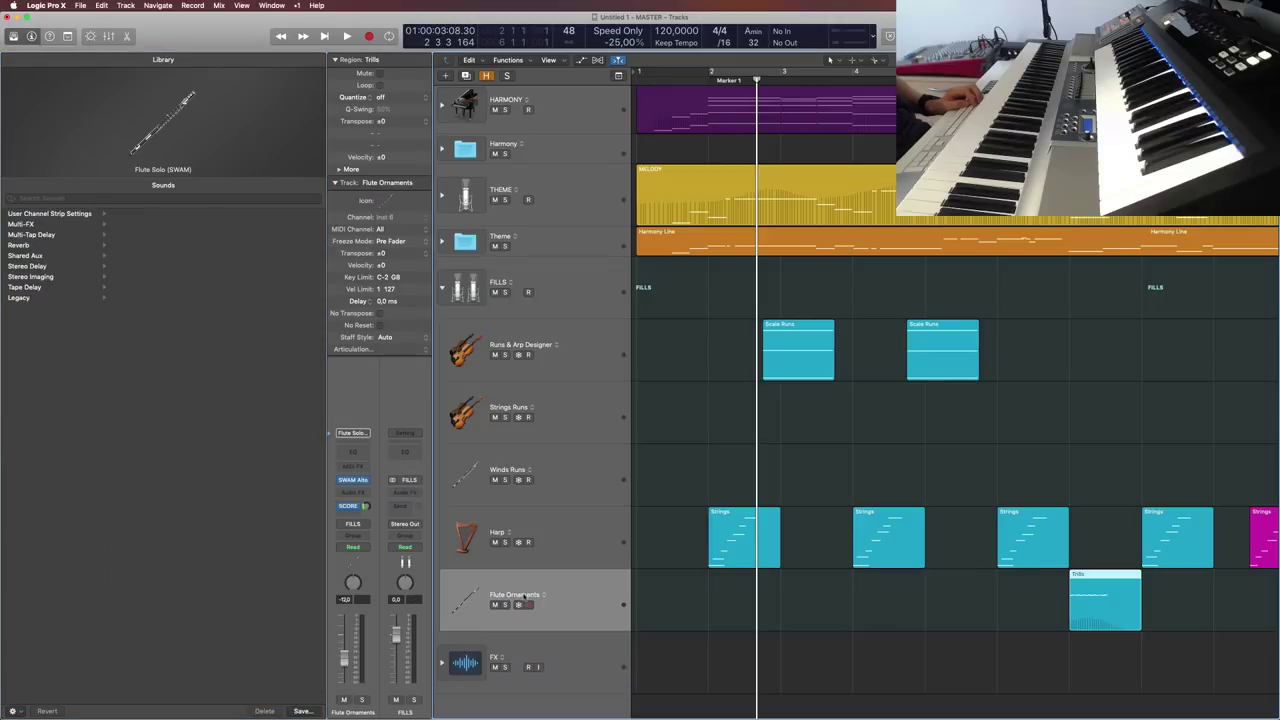
double_click(524, 594)
left_click(582, 615)
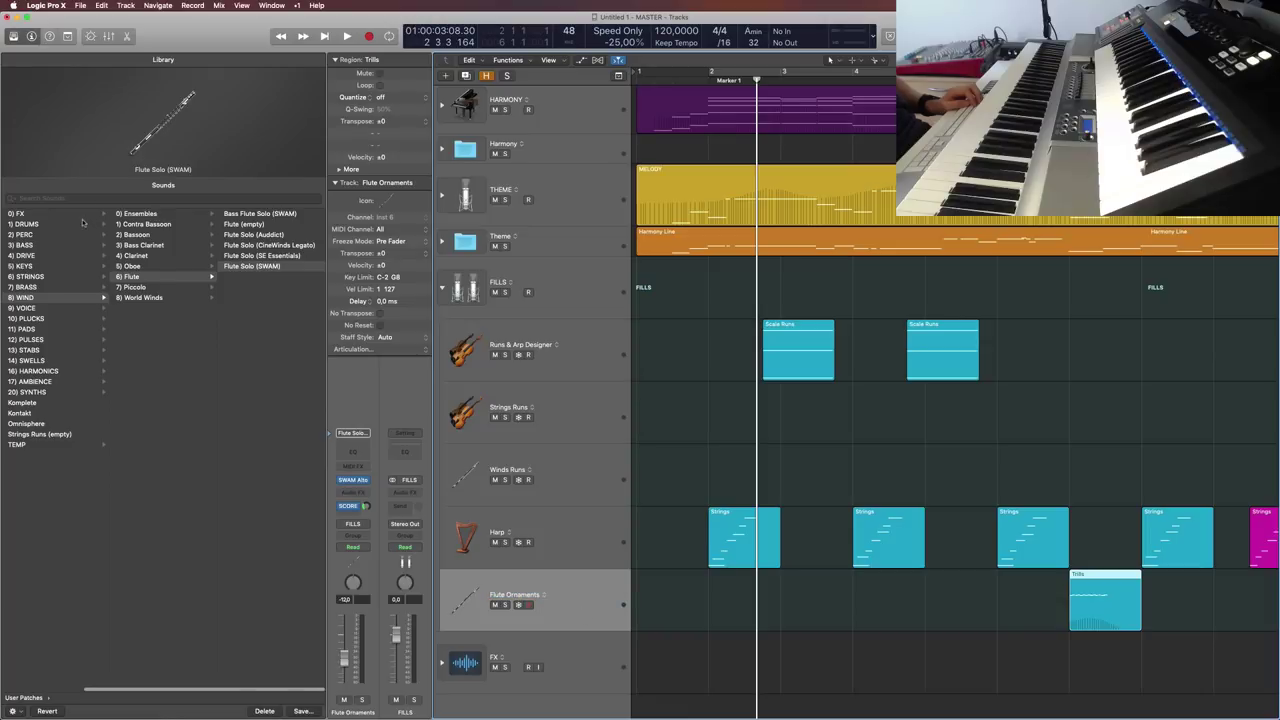
left_click(223, 317)
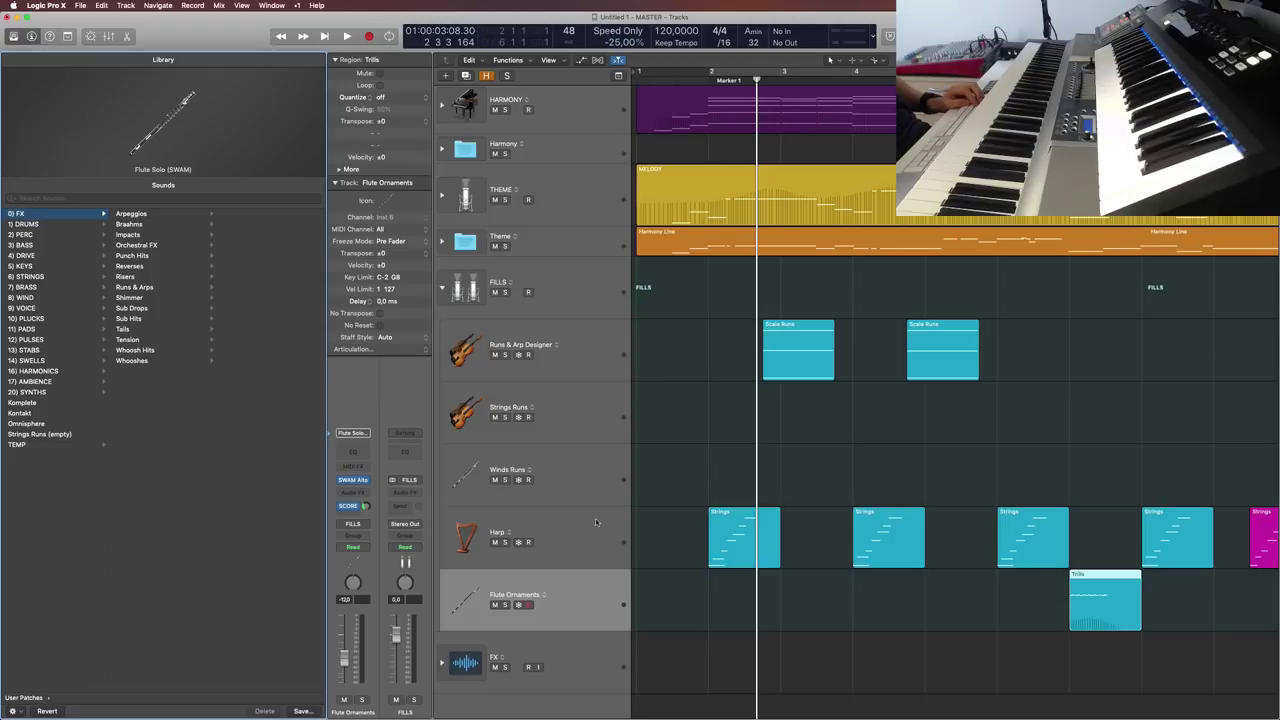
Step: Duplicate the FILLS stack's Harp track, remove the copy's Kontakt instrument and place the copy above the original Harp track
left_click(596, 522)
left_click(598, 499)
left_click(600, 420)
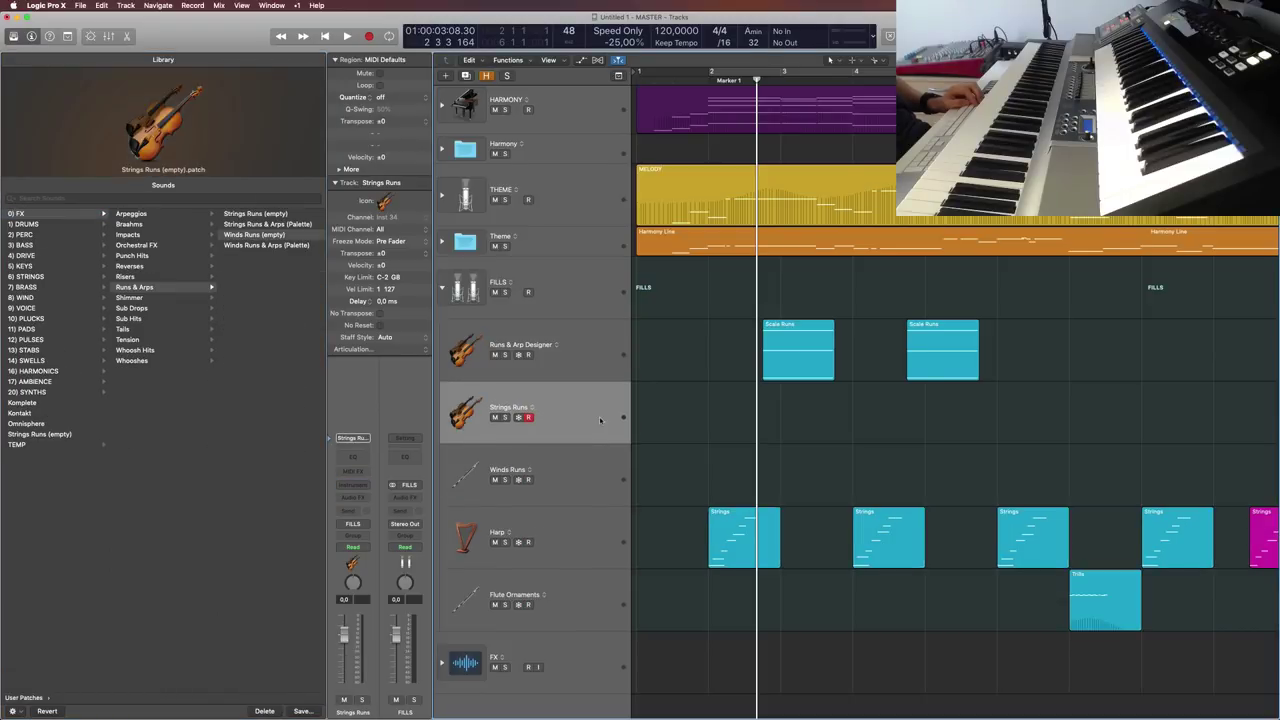
left_click(599, 522)
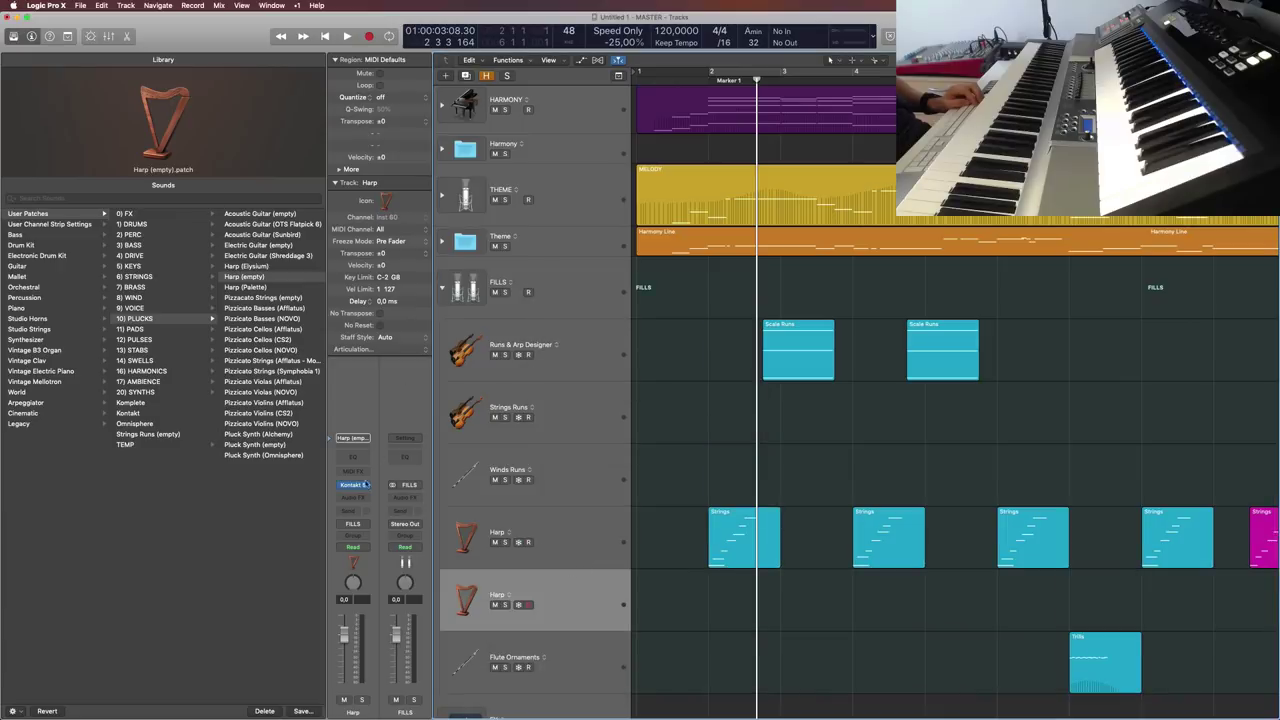
left_click(368, 481)
left_click(370, 476)
left_click_drag(564, 606, 568, 535)
Step: Save the Harp track without instrument as a patch in 10) PLUCKS, replacing the existing Harp (empty) patch
left_click(302, 712)
left_click(322, 216)
left_click(435, 180)
left_click(1160, 583)
left_click(711, 123)
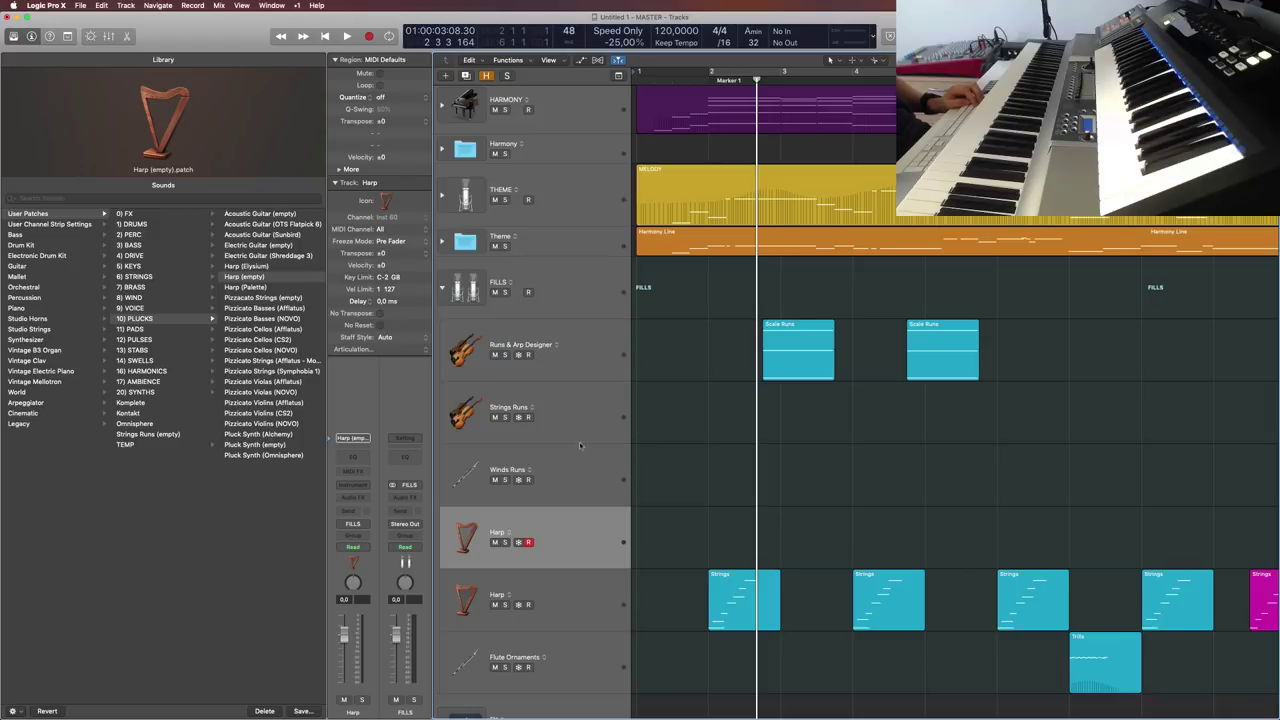
Step: Rename the Flute Ornaments track in the FILLS stack to Winds Trills
scroll(577, 516, "down", 2)
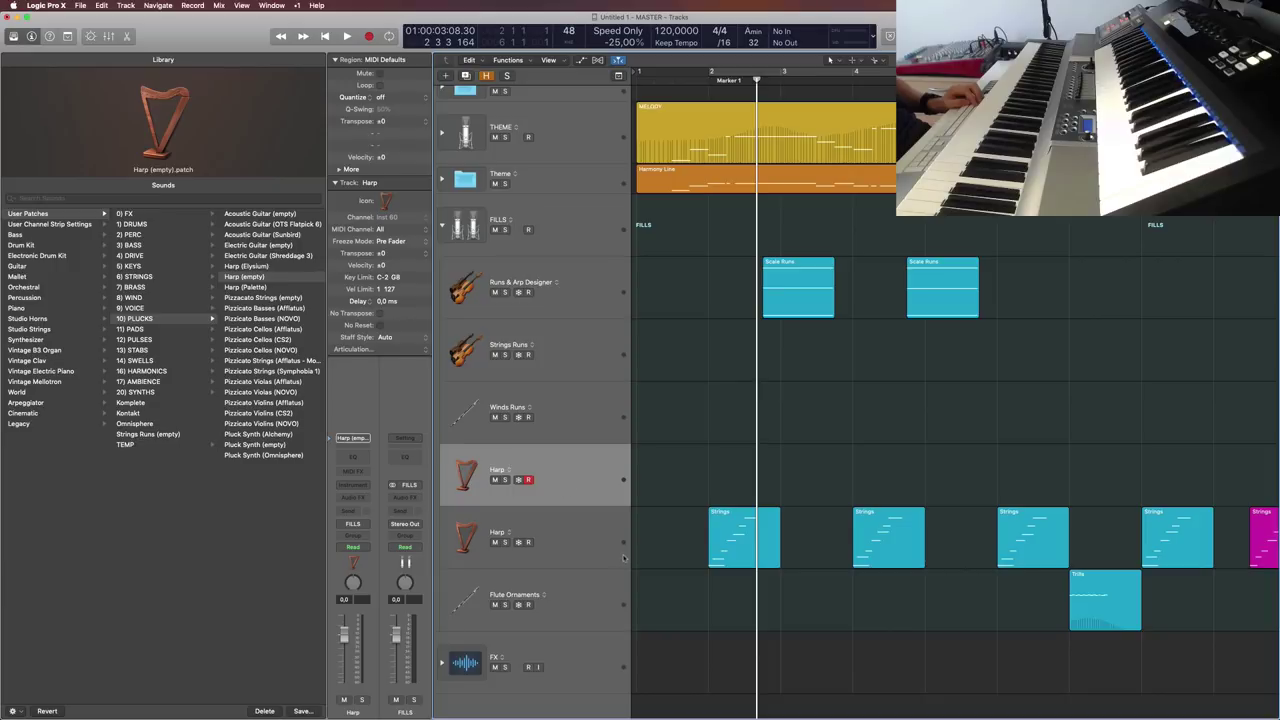
left_click(565, 551)
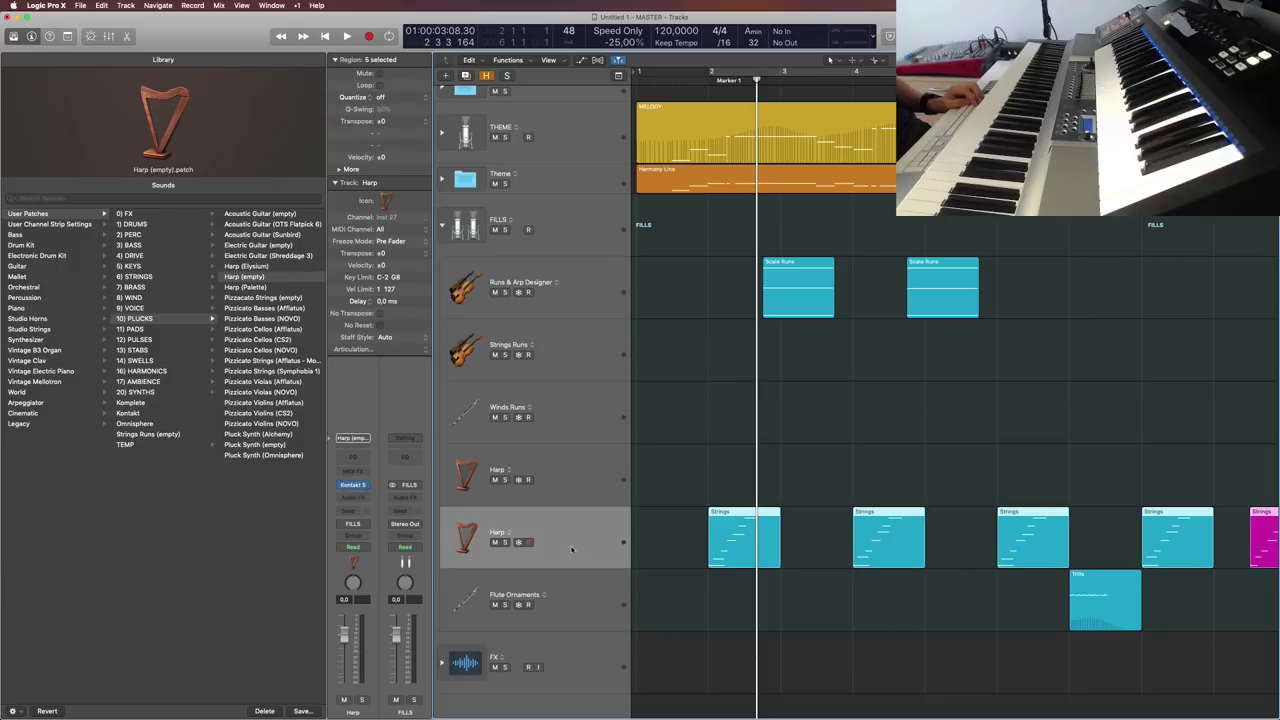
left_click(575, 600)
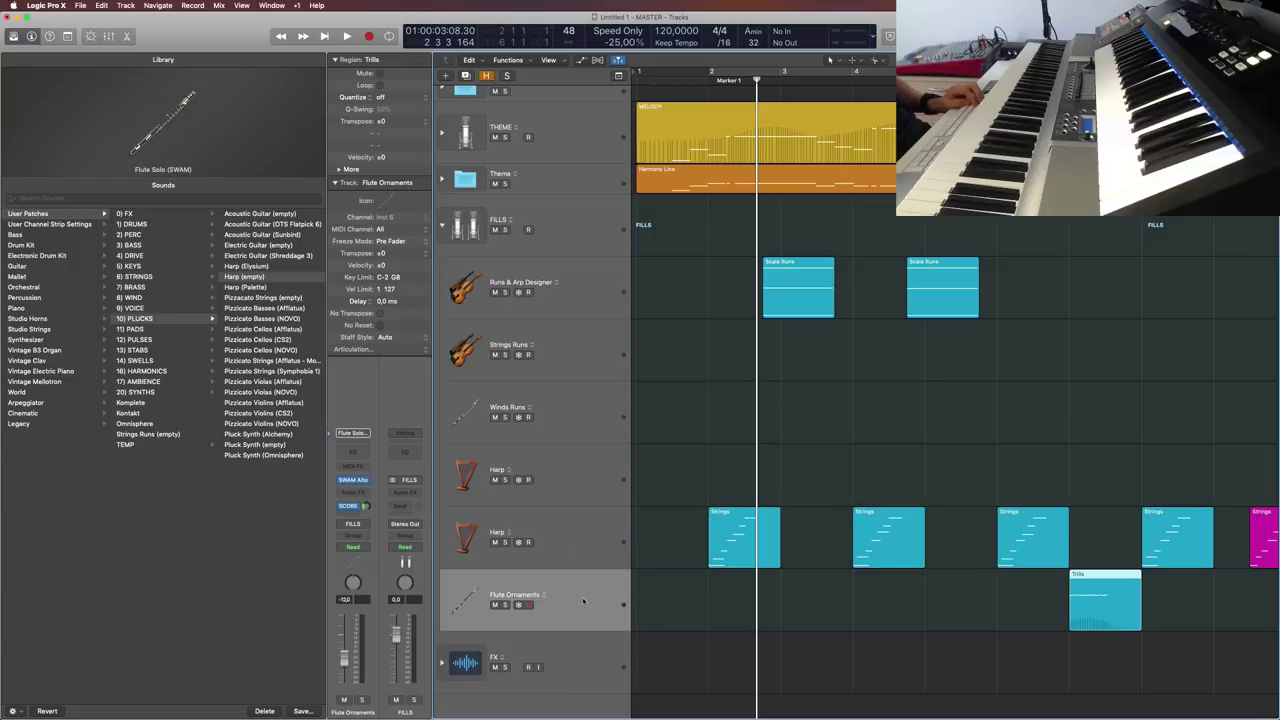
double_click(529, 597)
type("Flu")
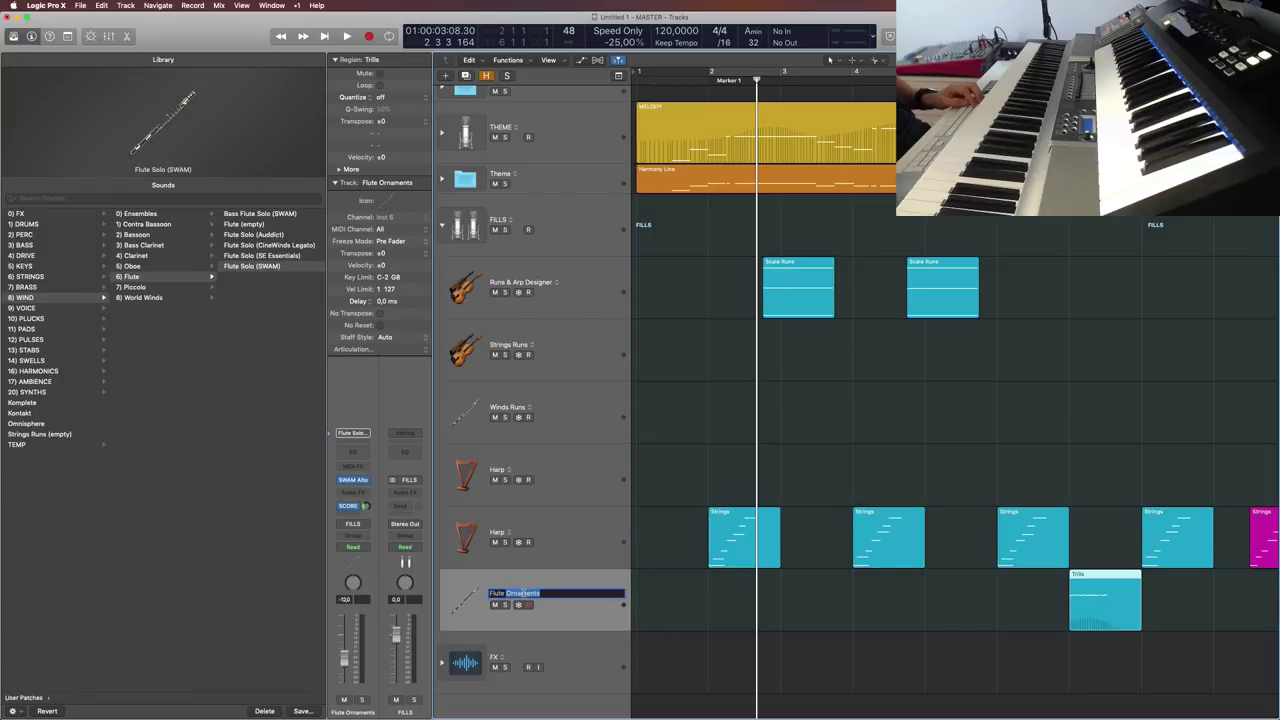
key("BackSpace")
key("BackSpace")
key("BackSpace")
type("Trill")
key("BackSpace")
key("BackSpace")
key("BackSpace")
key("BackSpace")
key("BackSpace")
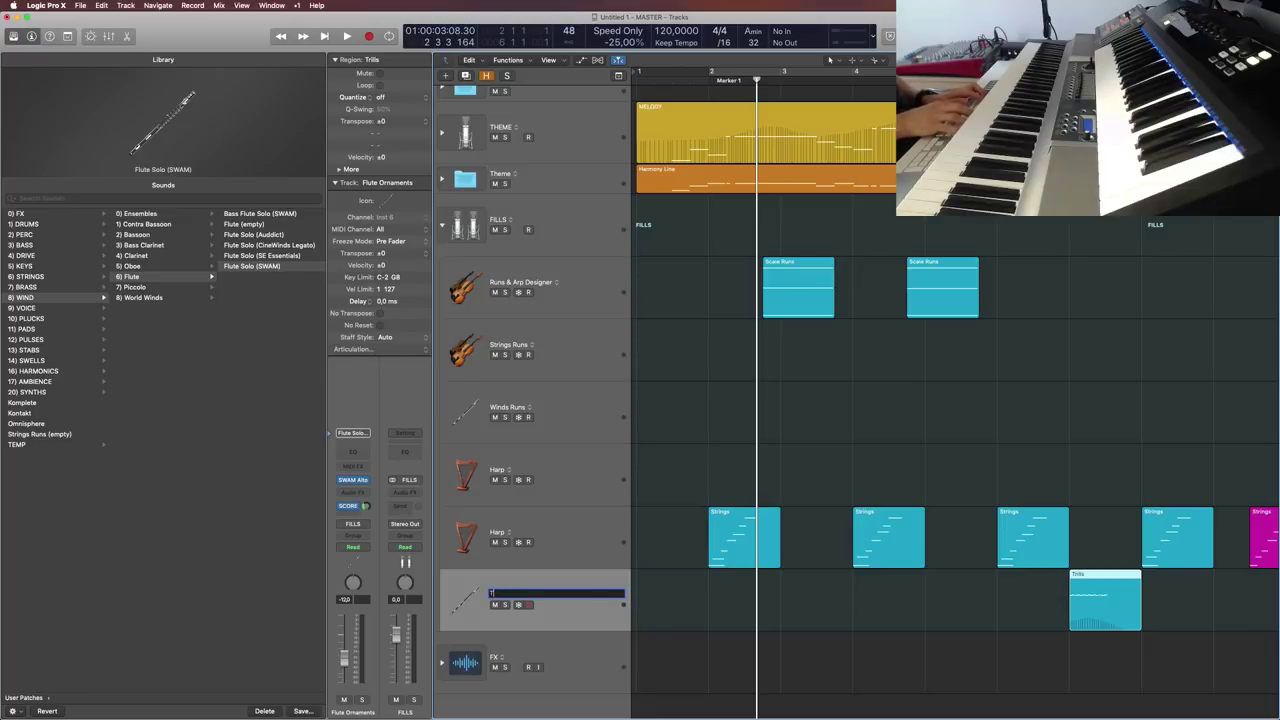
type("W")
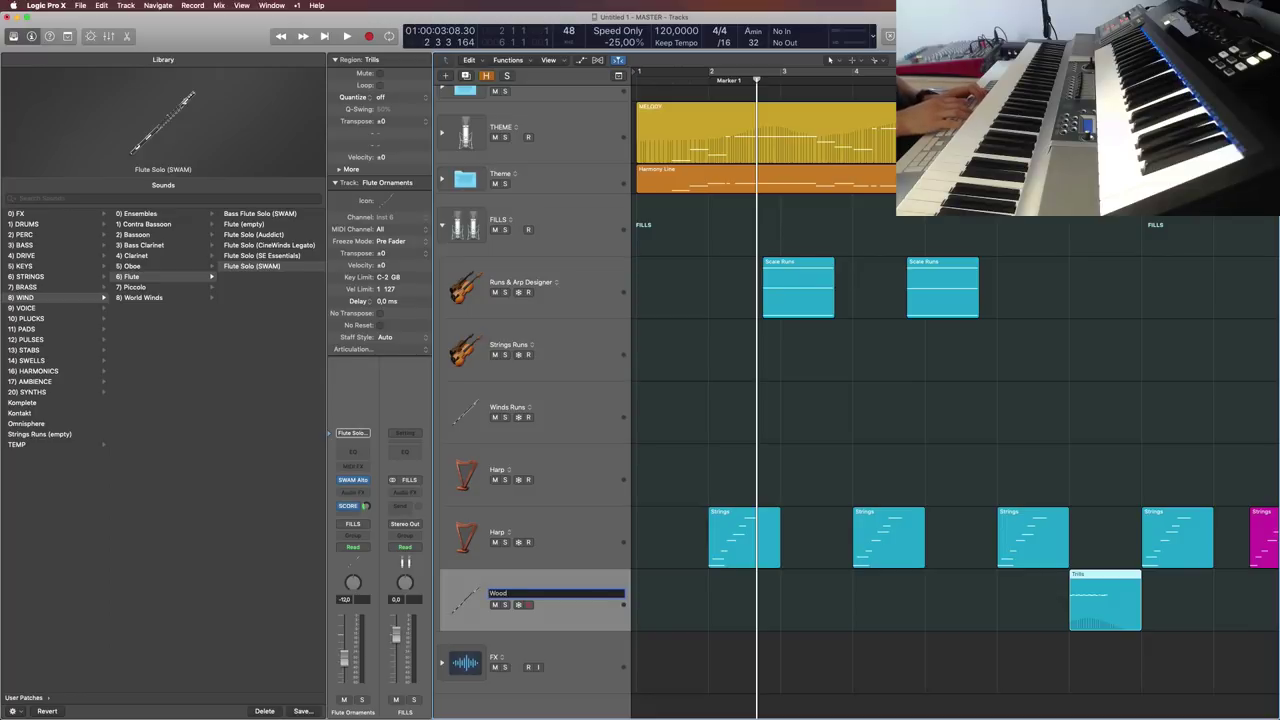
type("inds Trills")
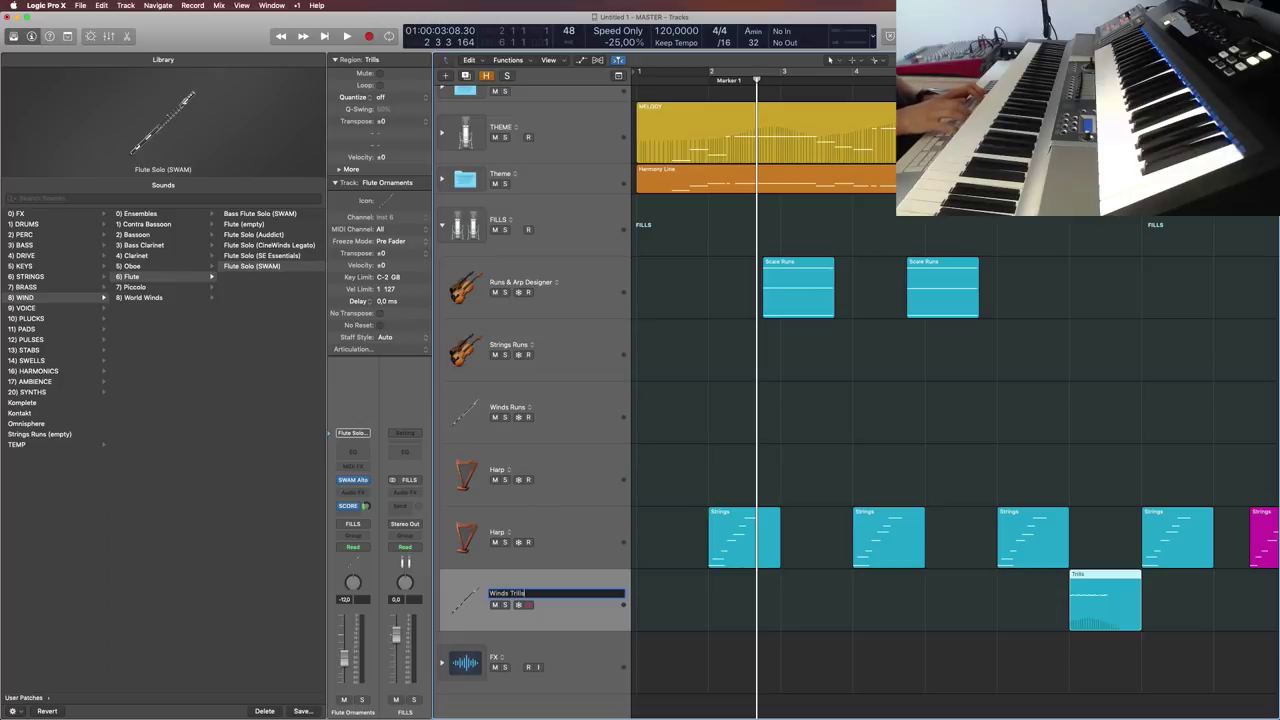
key("Return")
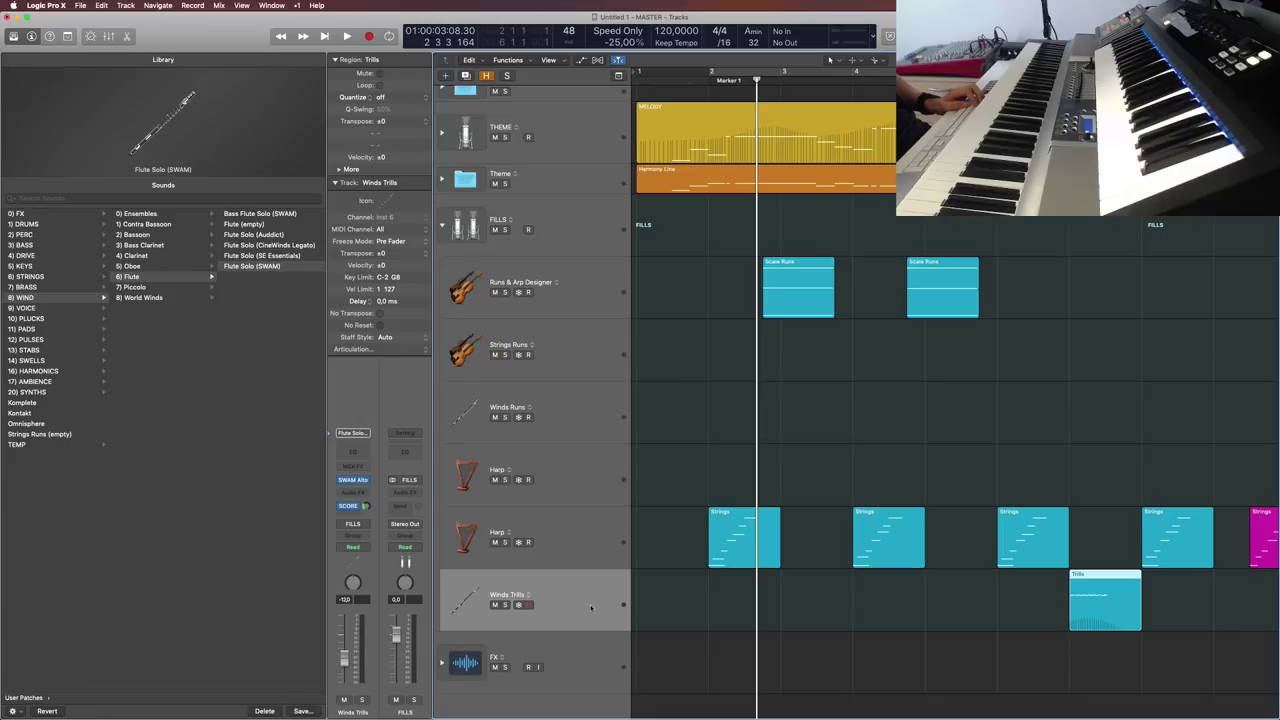
Step: Duplicate the Winds Trills track, place the copy below Winds Runs and remove its SWAM instrument
left_click(595, 505)
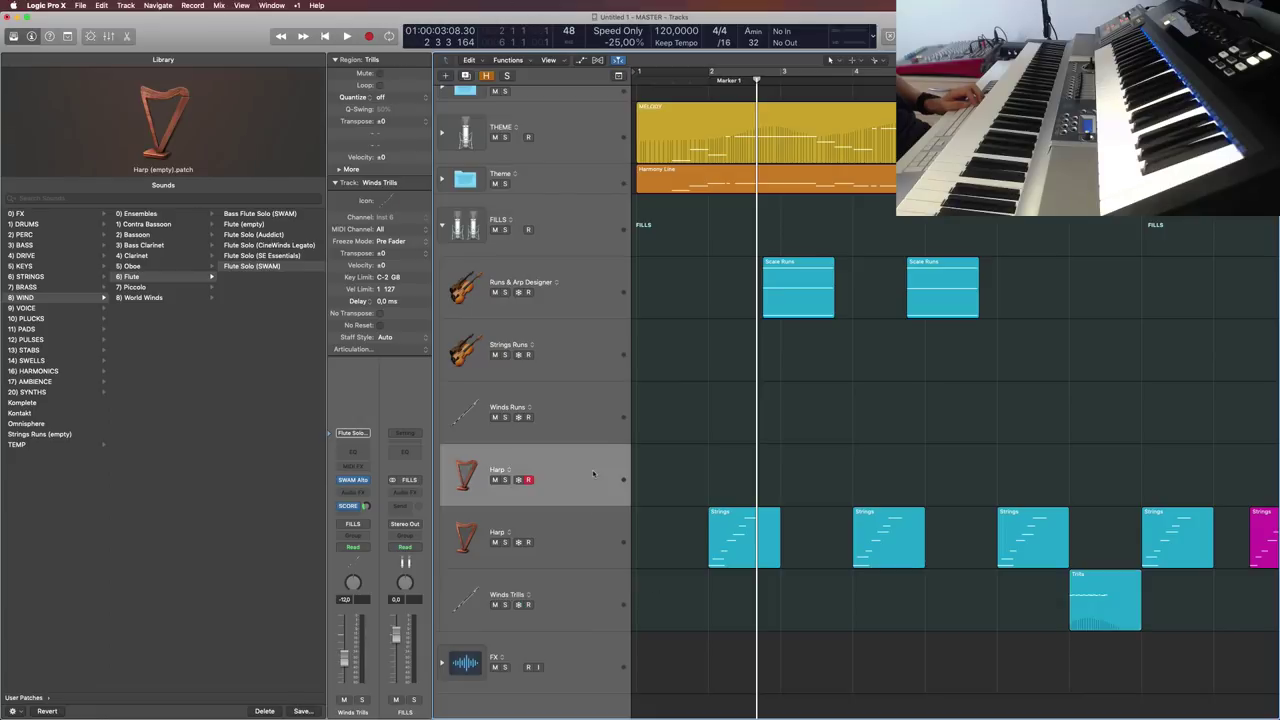
left_click(551, 604)
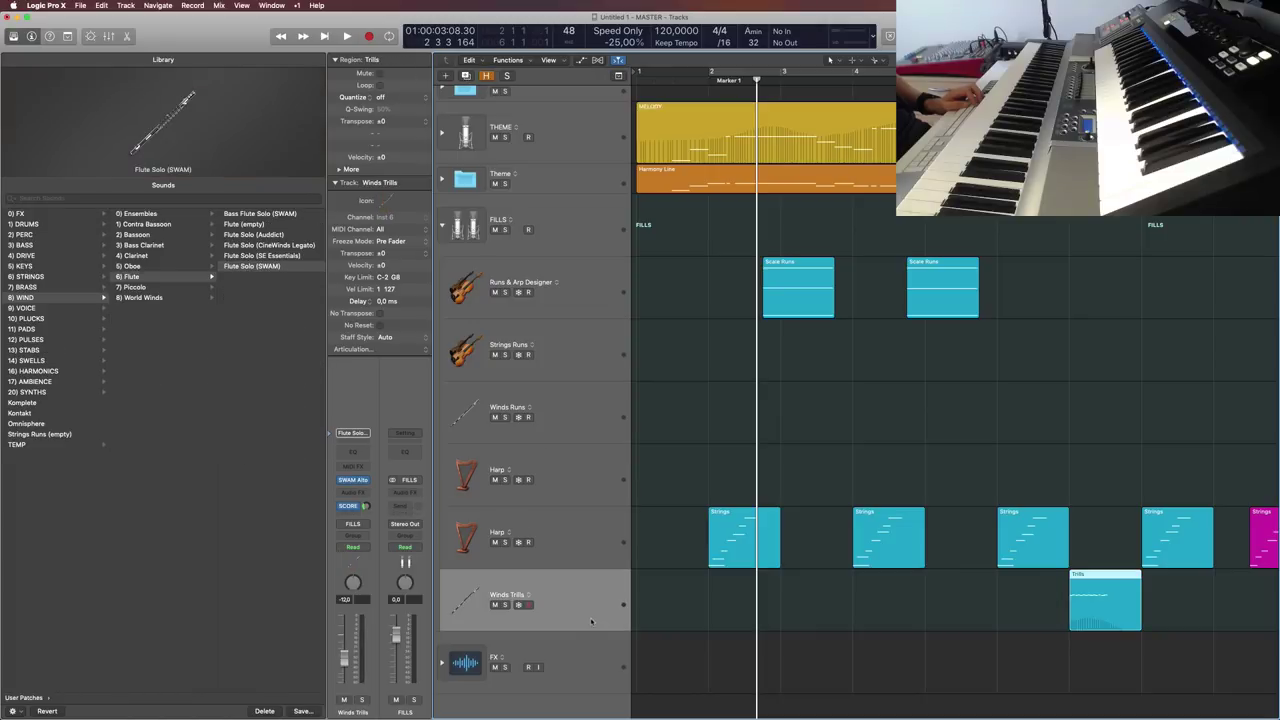
key("super+d")
left_click_drag(592, 658, 591, 459)
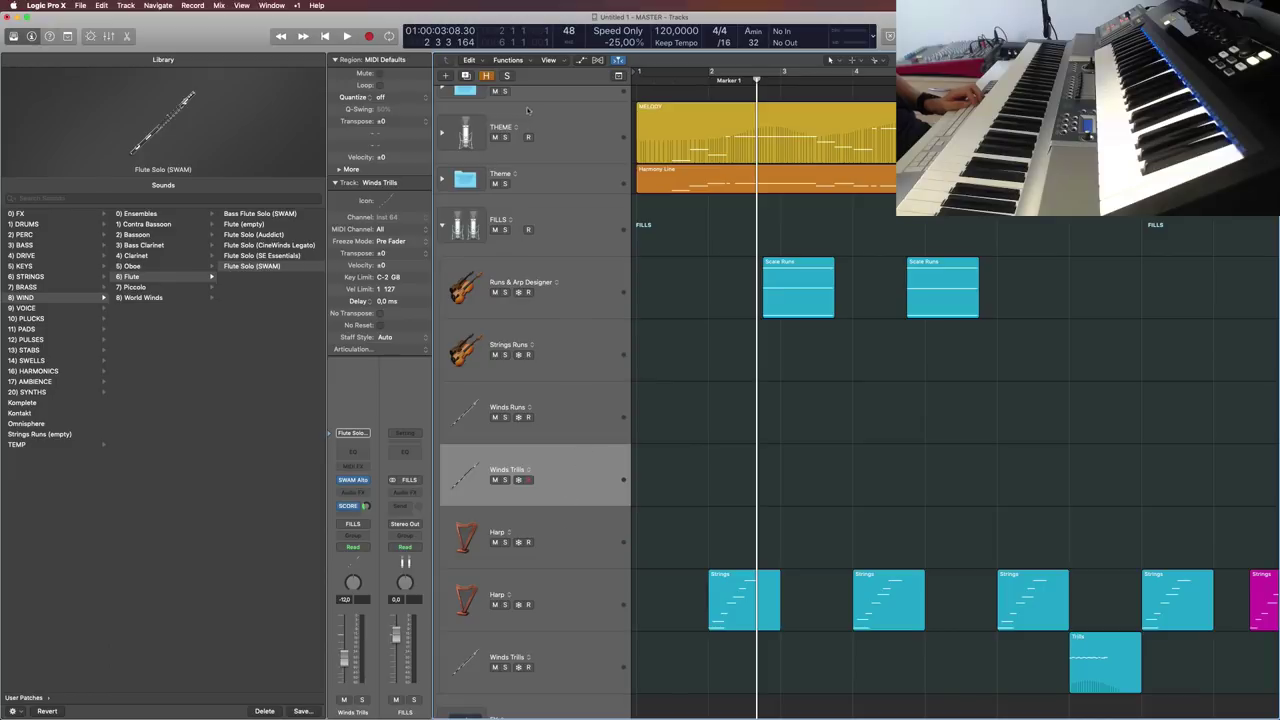
left_click(368, 481)
left_click(370, 475)
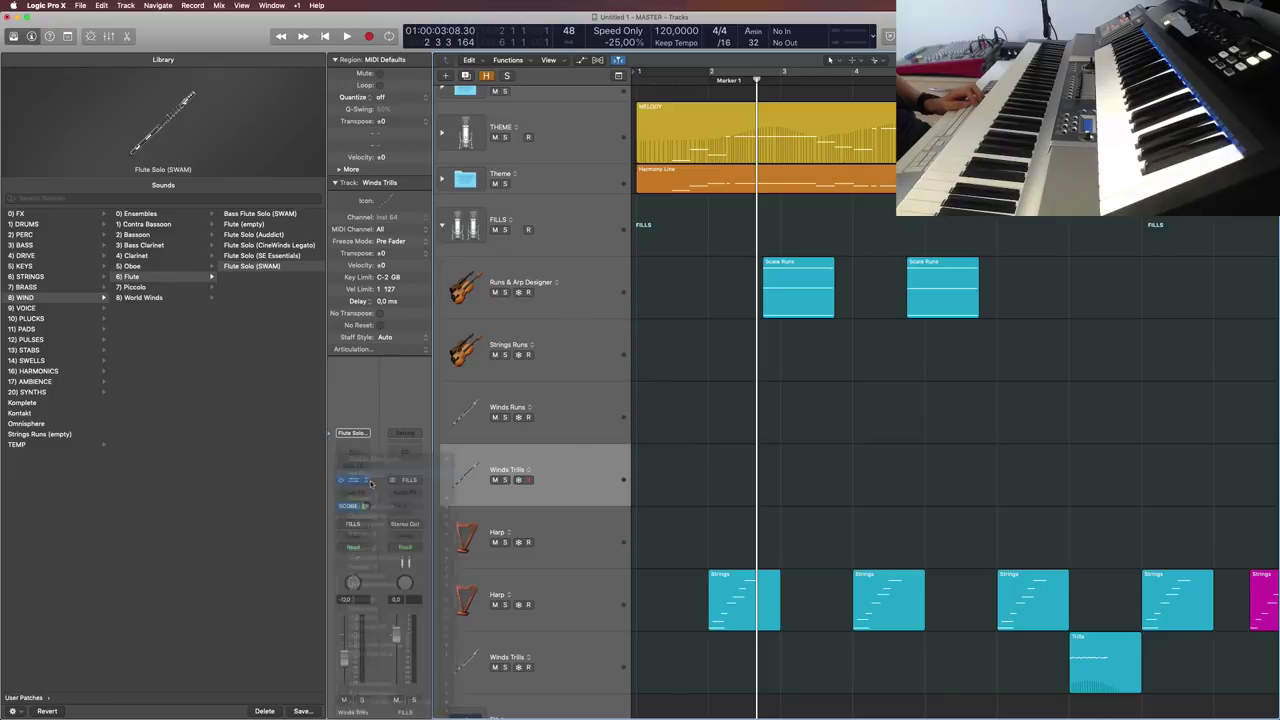
left_click(571, 437)
Step: Add a new software instrument track below Winds Runs and delete the duplicated Winds Trills track there
key("super+alt+s")
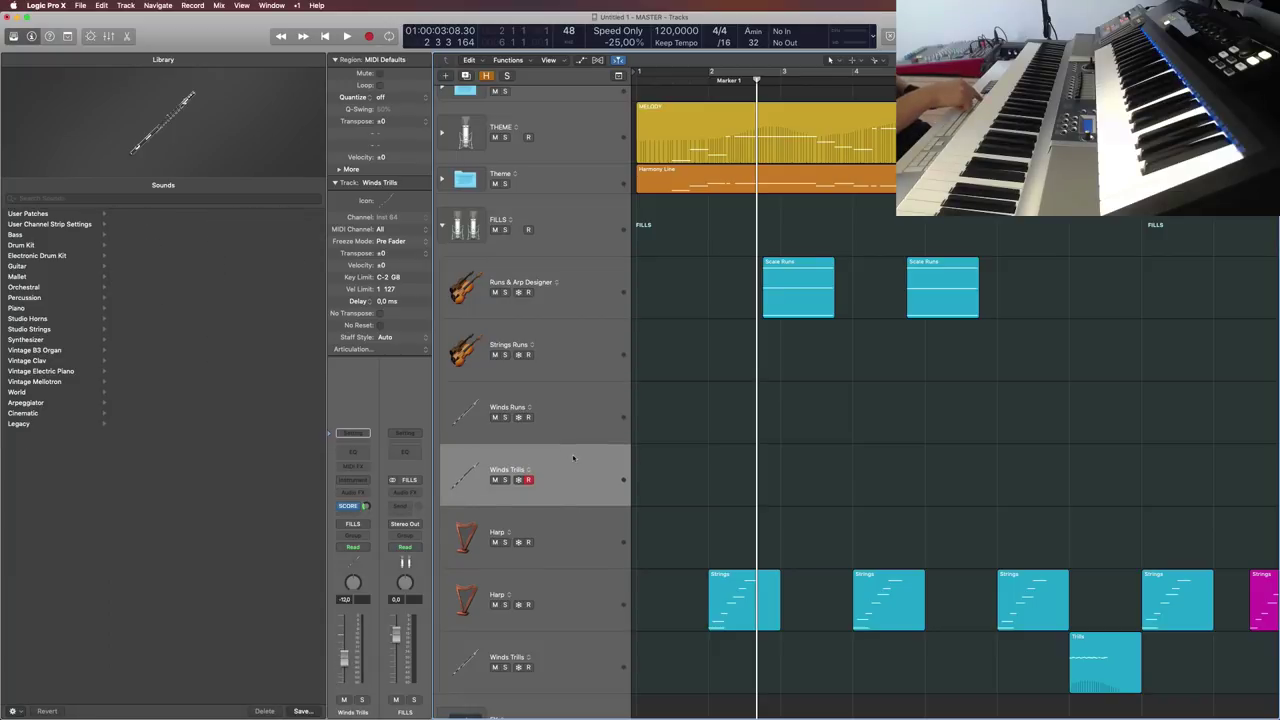
left_click_drag(592, 670, 610, 425)
left_click(600, 496)
key("super+BackSpace")
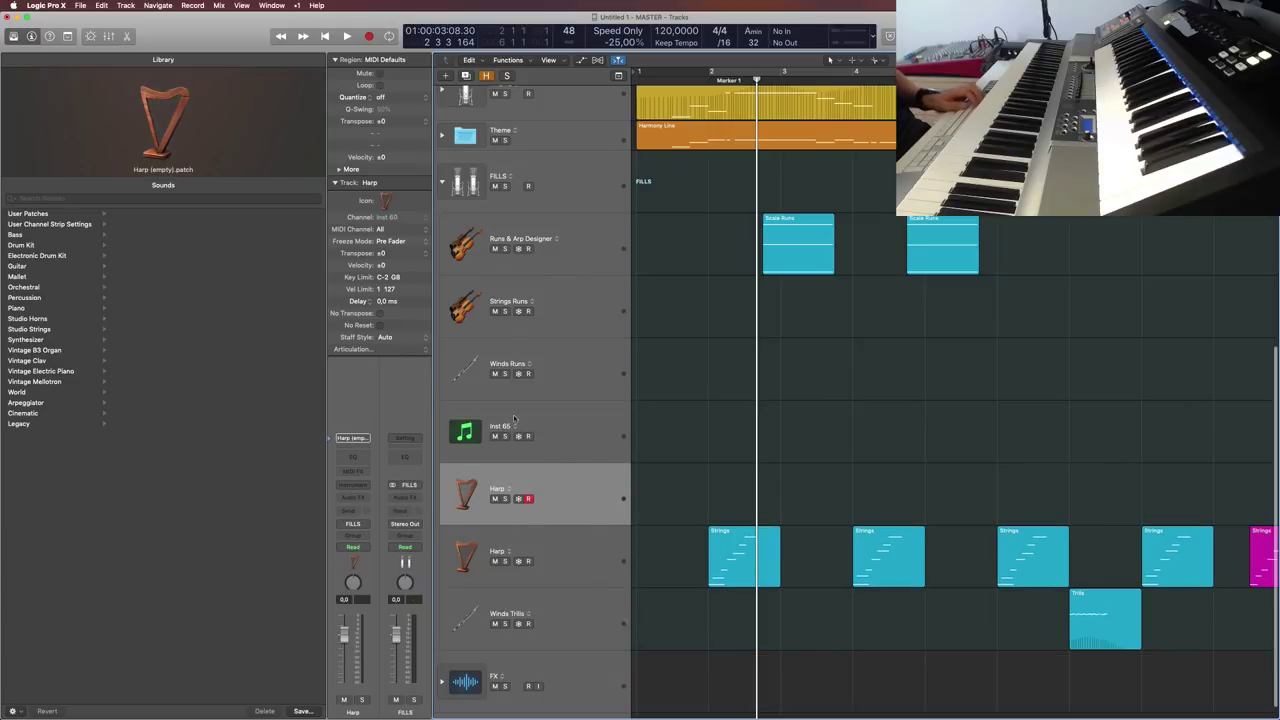
Step: Give the new instrument track a wind instrument icon and name it Winds Trills
left_click(466, 432)
left_click(466, 432)
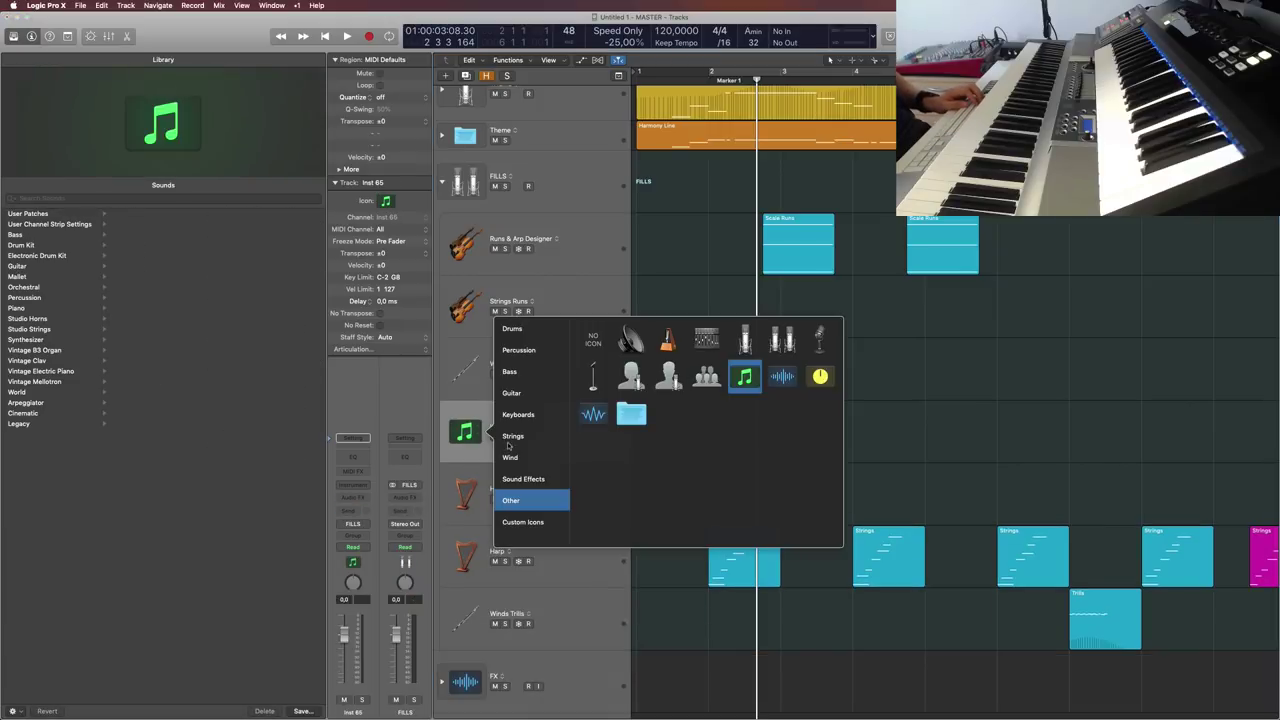
left_click(511, 457)
left_click(747, 415)
double_click(502, 427)
type("Winds Trills")
key("Return")
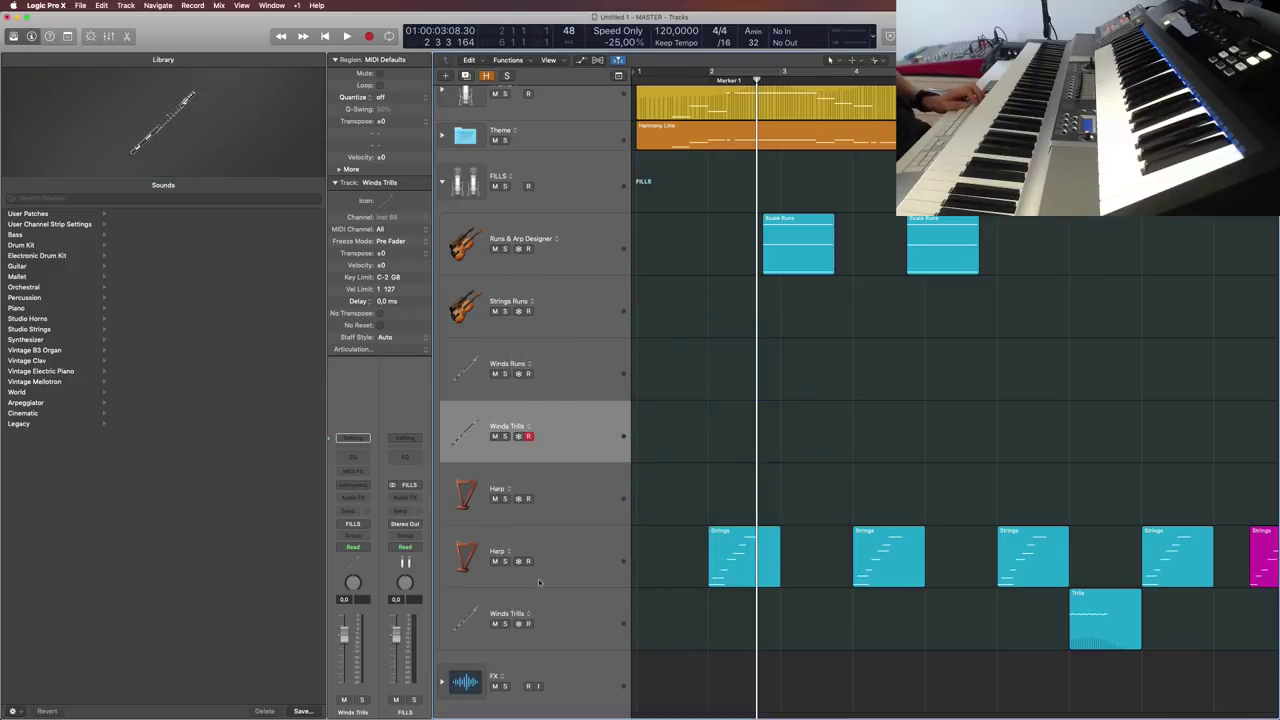
Step: Duplicate the Strings Runs track, place the copy between Winds Runs and Winds Trills, and rename it Strings Trills
left_click(582, 296)
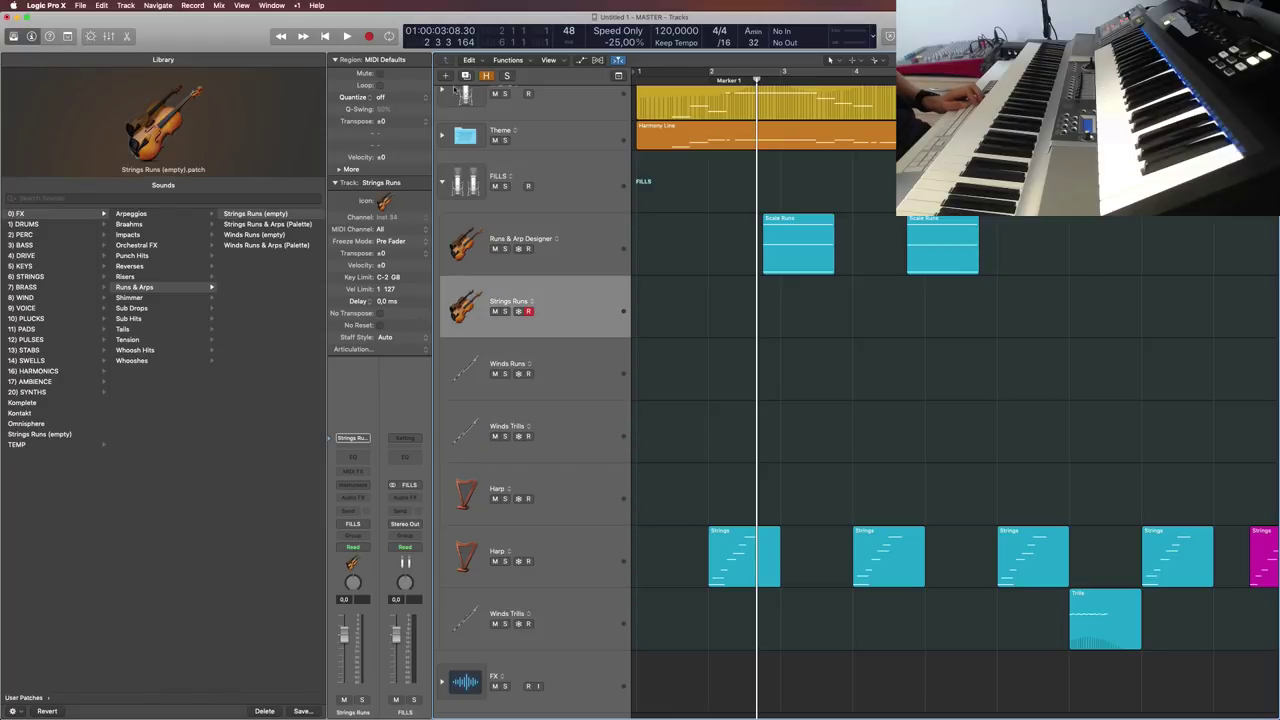
left_click(465, 75)
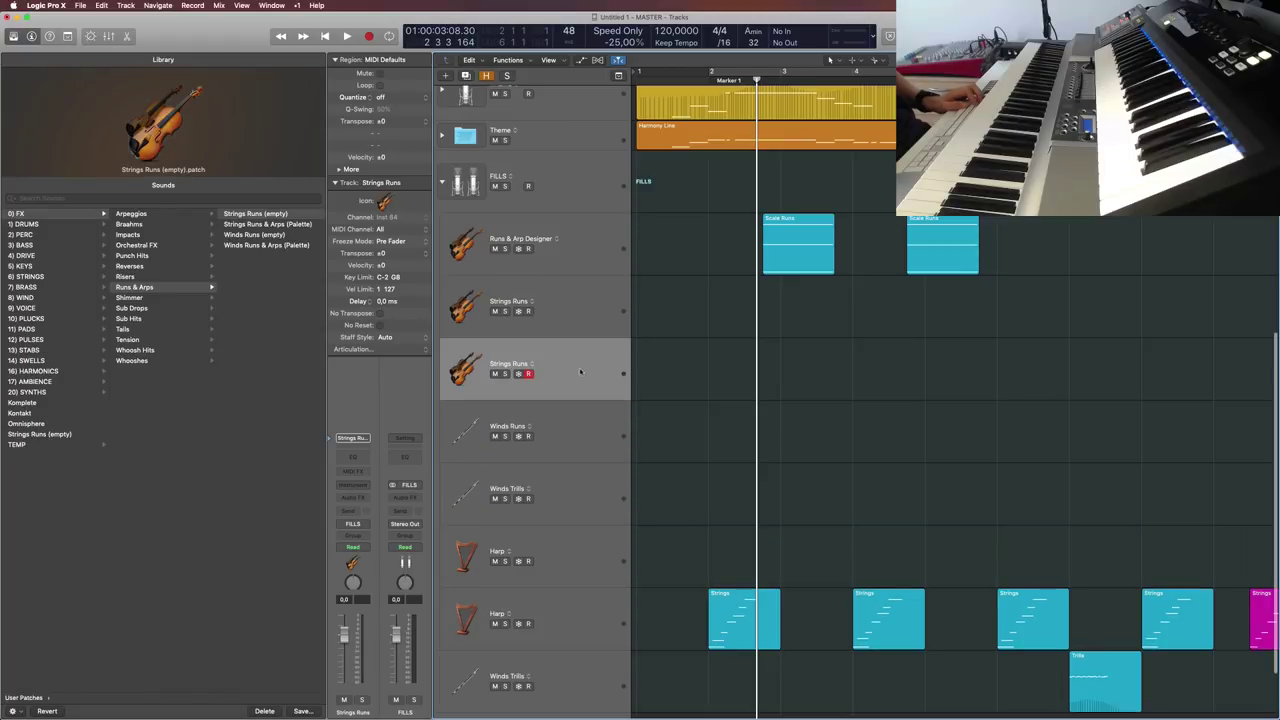
left_click_drag(580, 368, 500, 450)
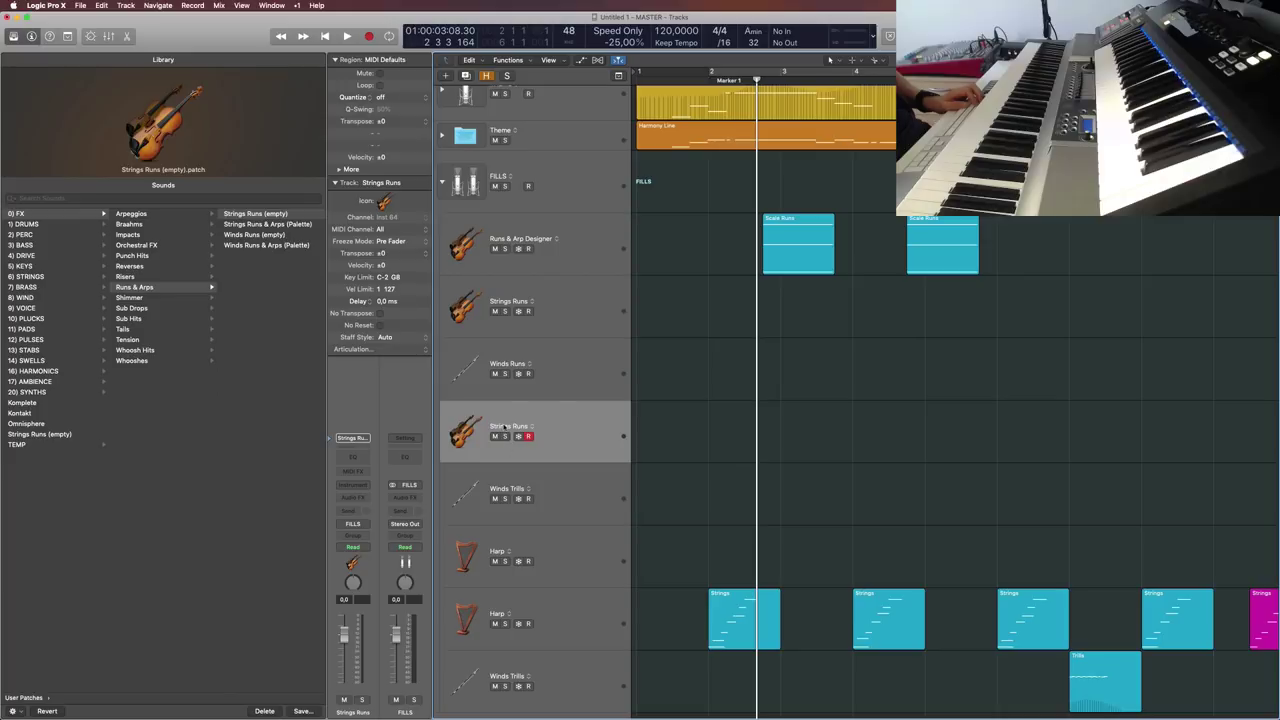
double_click(505, 427)
type("Strings Trill")
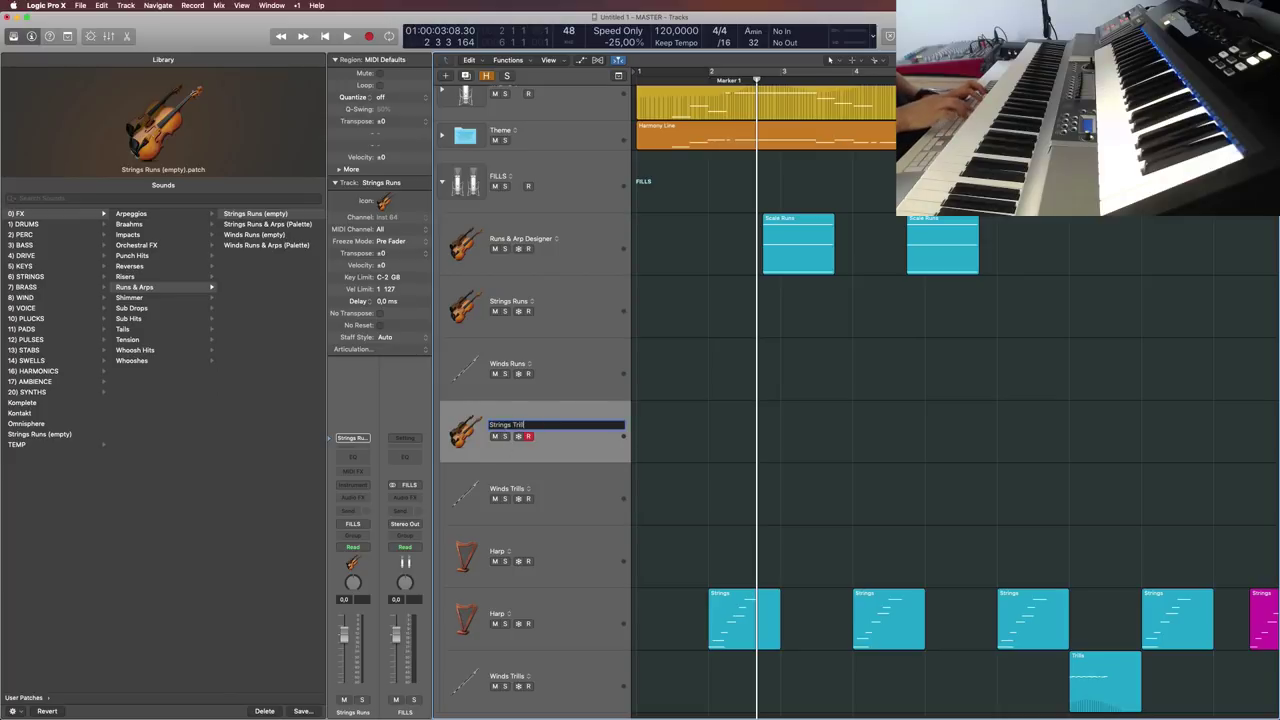
type("s")
key("Return")
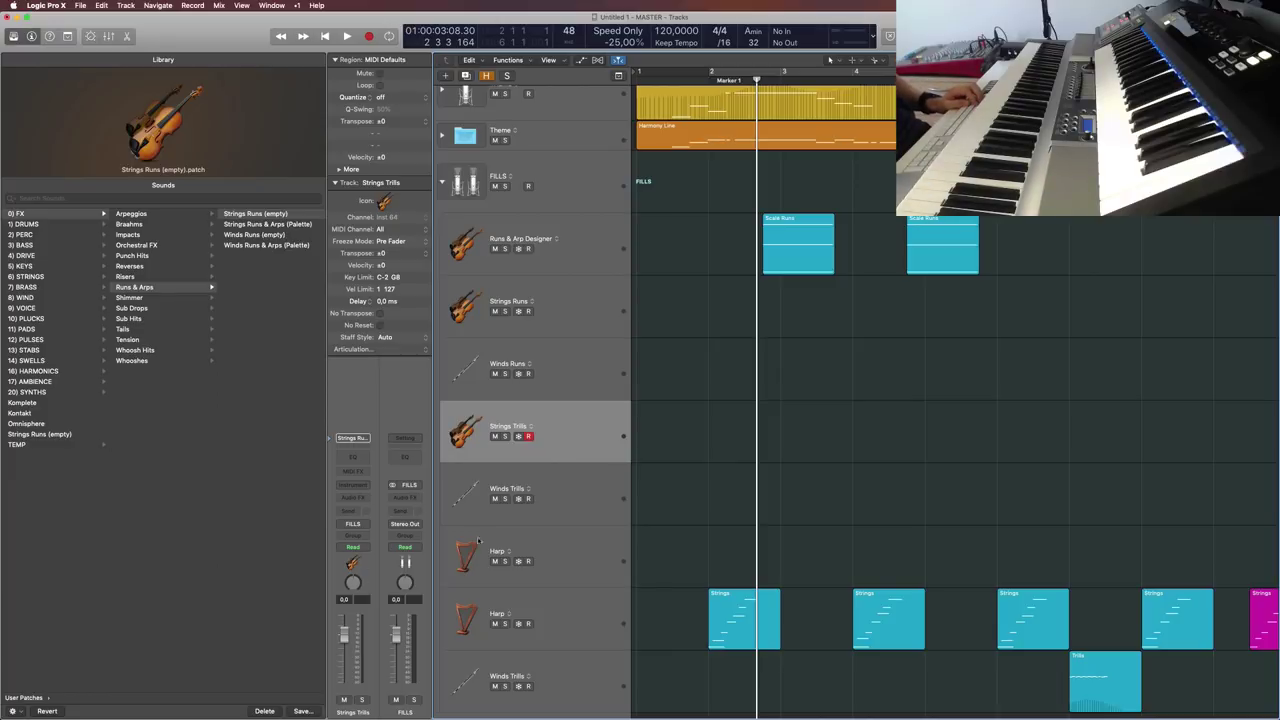
Step: Create a folder named Trills inside the 0) FX patch folder and leave the save dialog without saving a patch
left_click(302, 711)
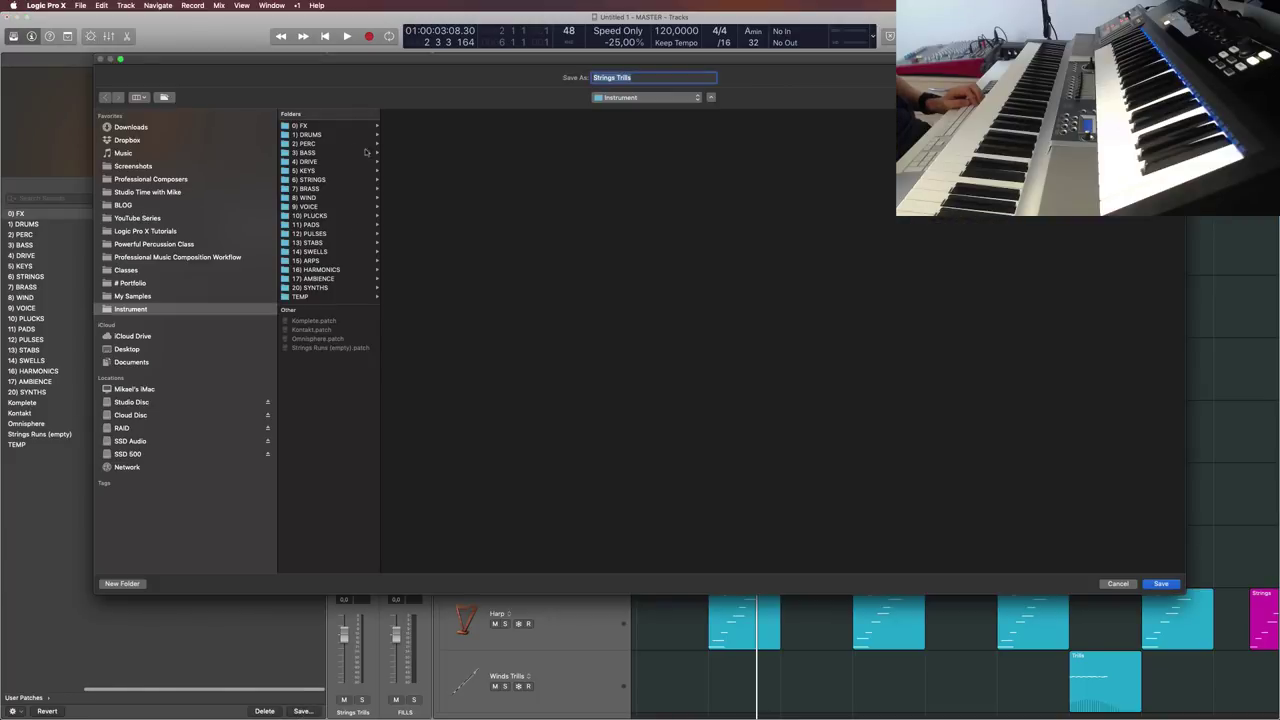
left_click(310, 128)
left_click(112, 583)
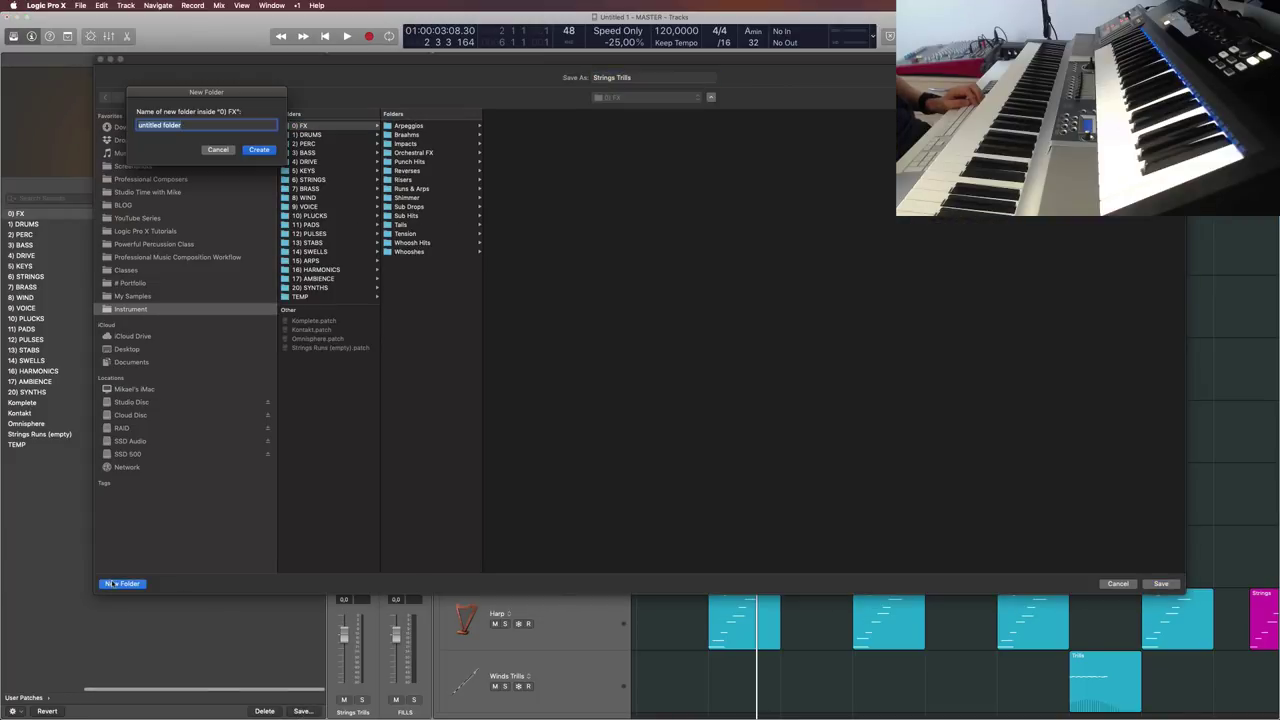
type("Trills")
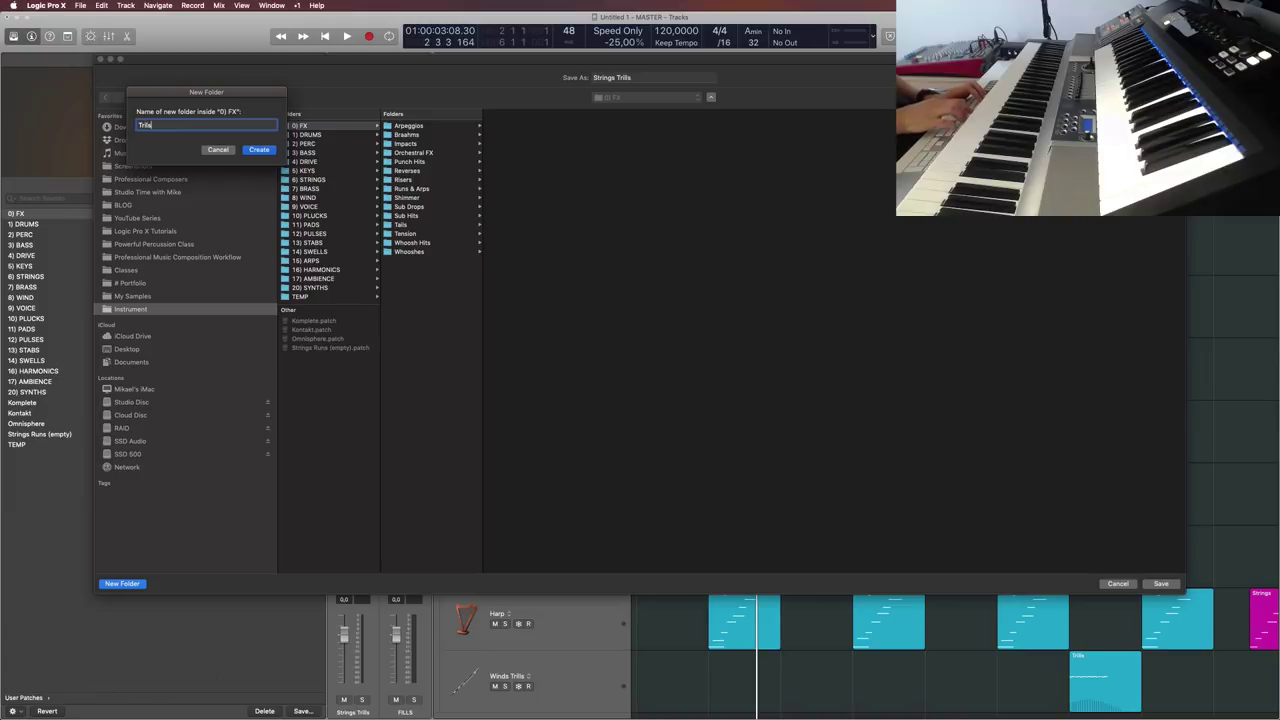
key("Return")
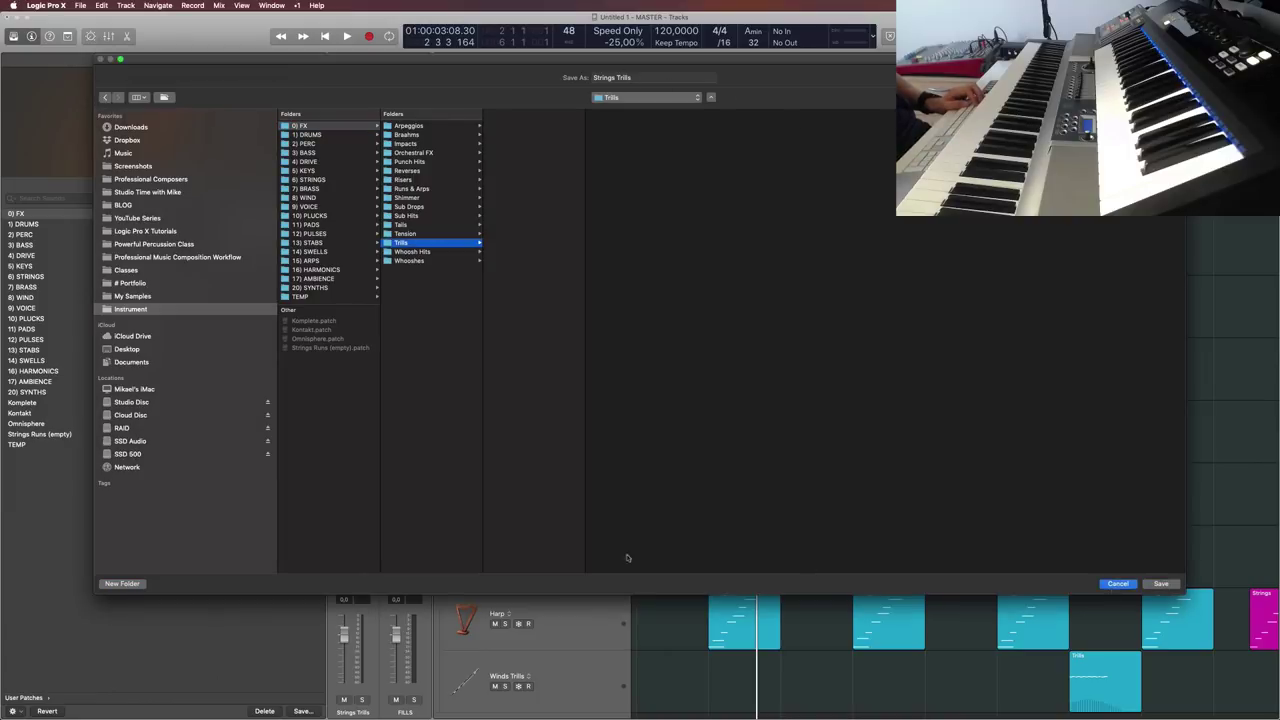
left_click(1117, 585)
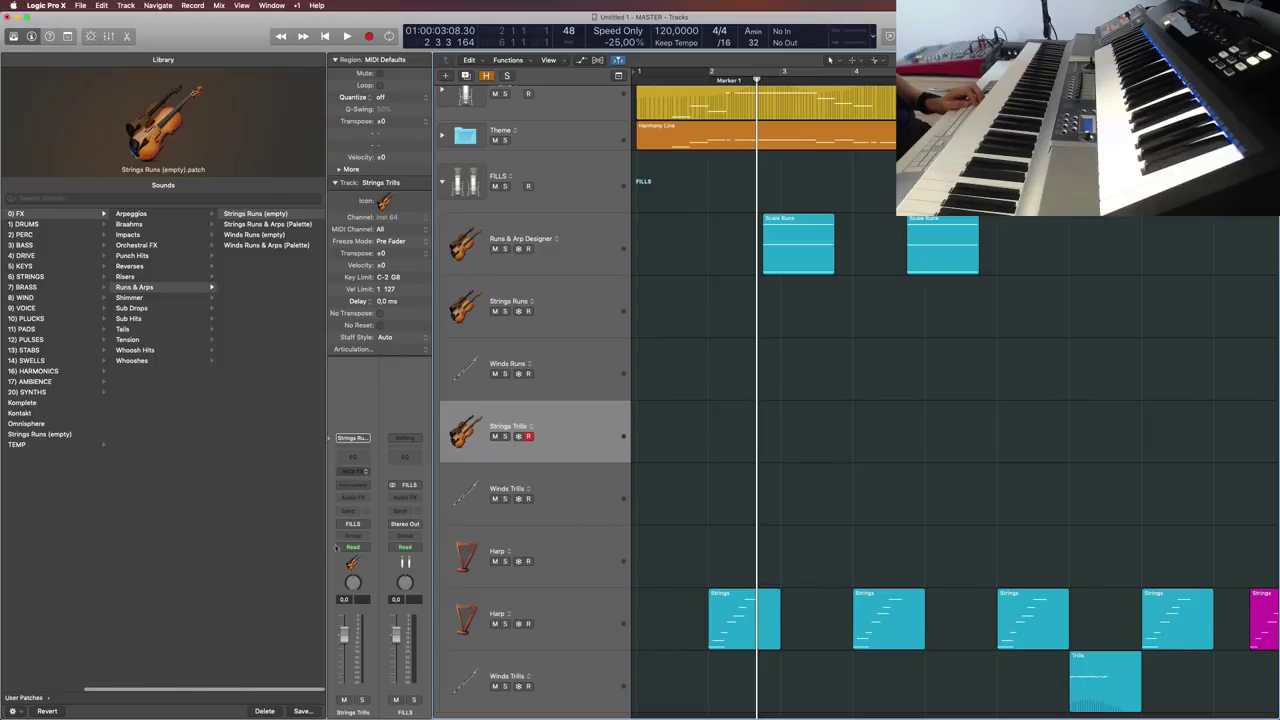
Step: Save the Strings Trills track as the patch "Strings Trills (empty)" in the 0) FX > Trills folder
left_click(302, 711)
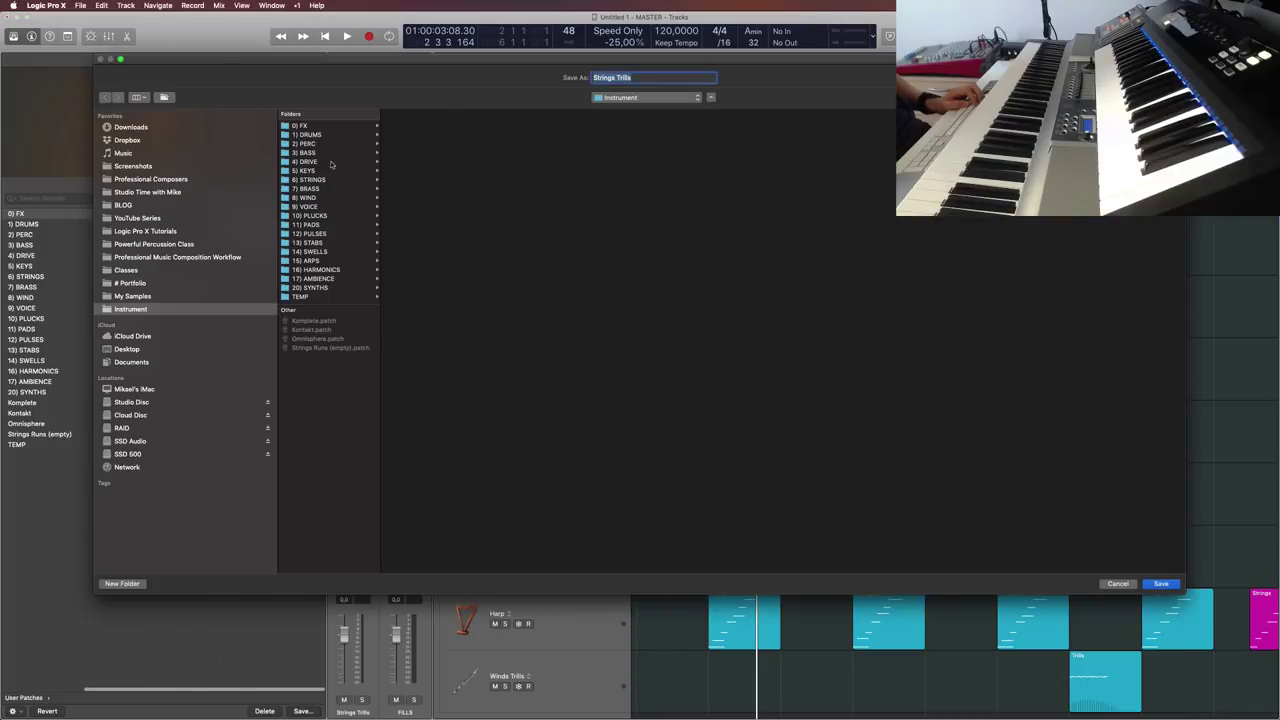
left_click(306, 127)
left_click(409, 245)
left_click(646, 79)
type("(empty)")
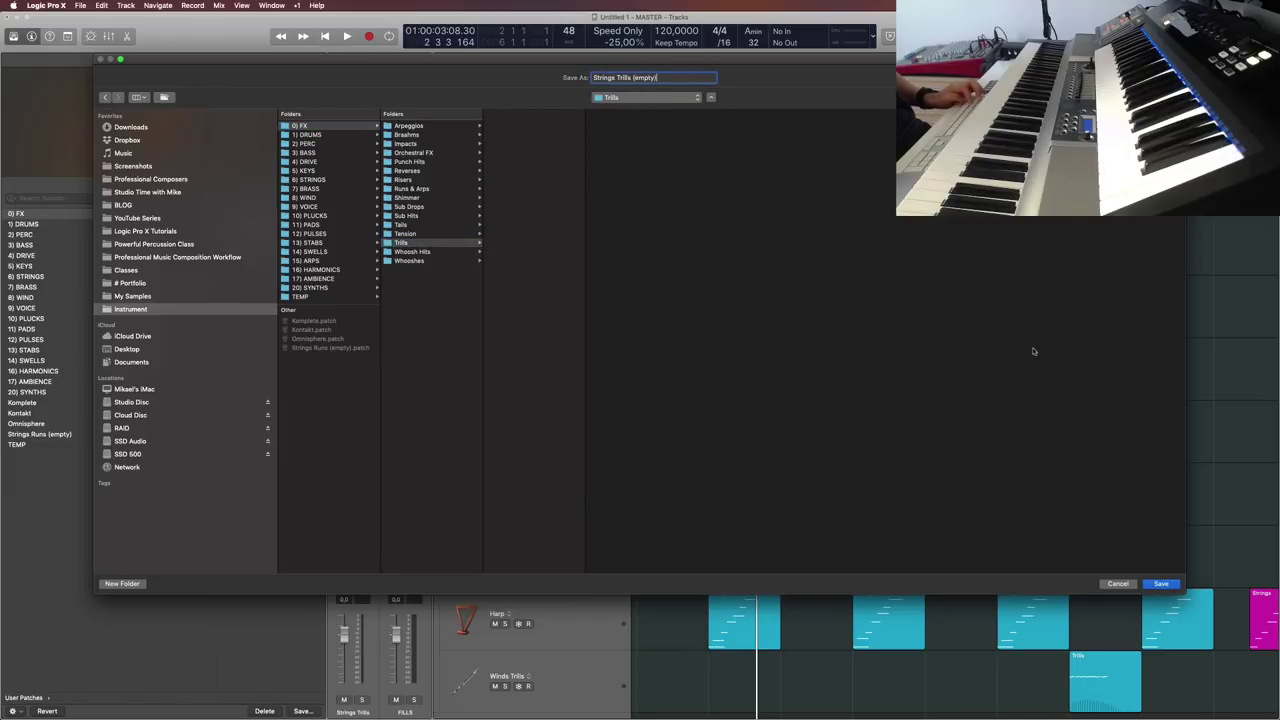
left_click(1160, 583)
Step: Save the Winds Trills track above the Harp tracks as the patch "Winds Trills (empty)" in 0) FX > Trills
left_click(588, 500)
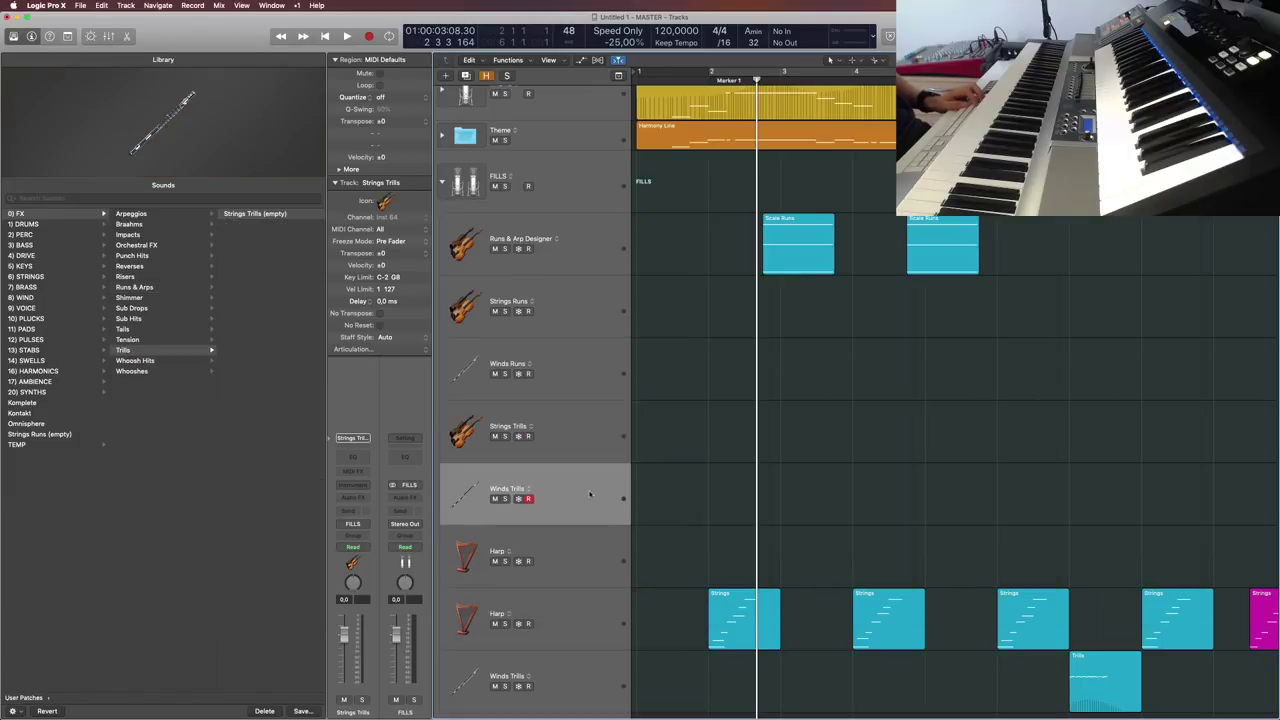
left_click(302, 711)
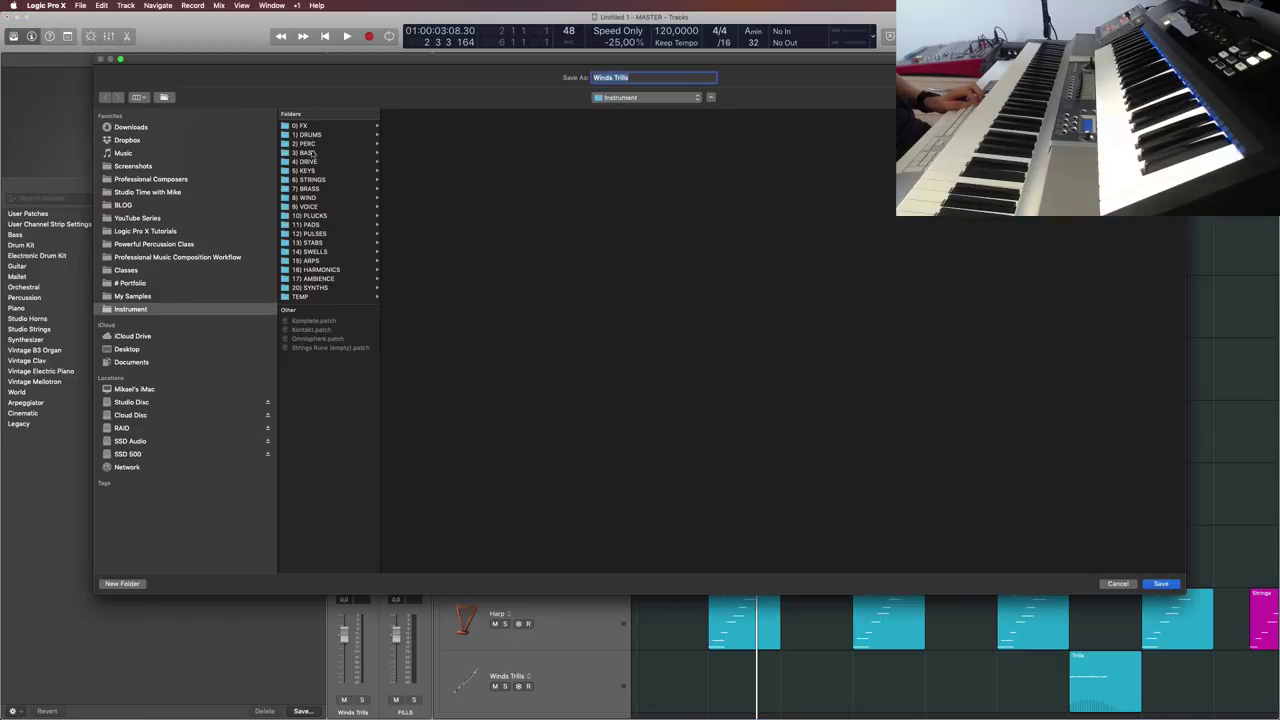
left_click(320, 179)
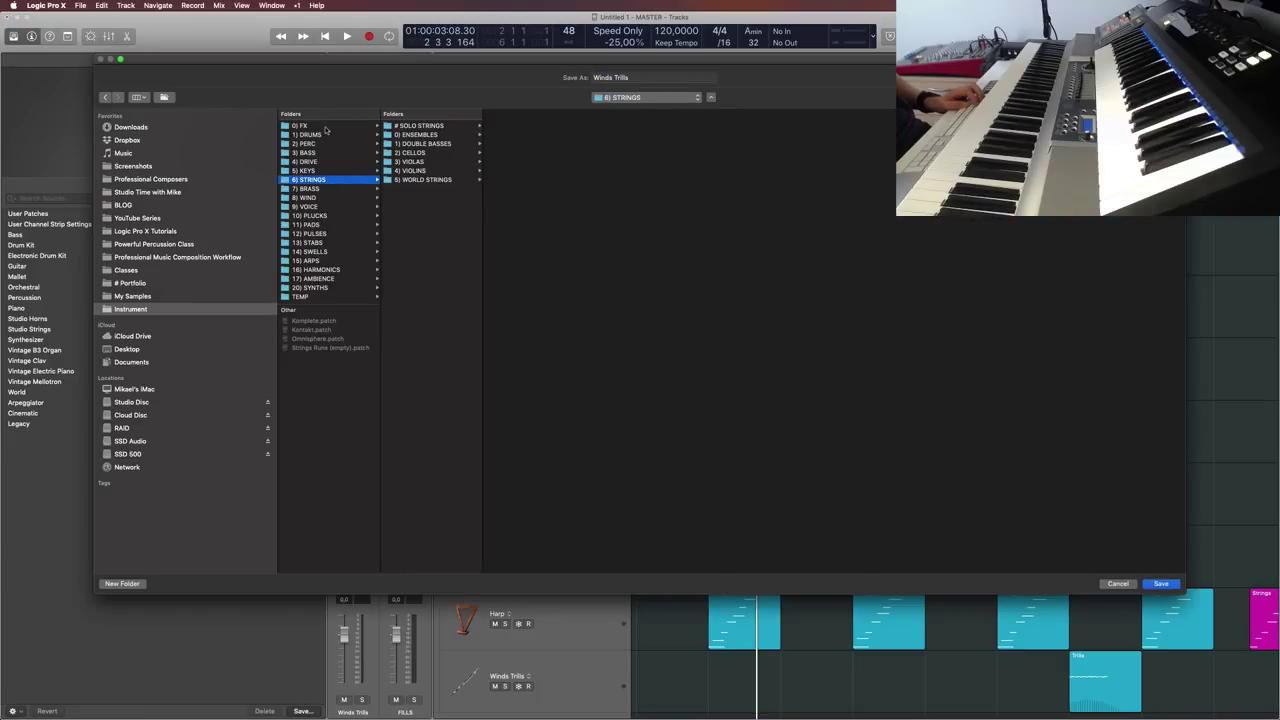
left_click(350, 126)
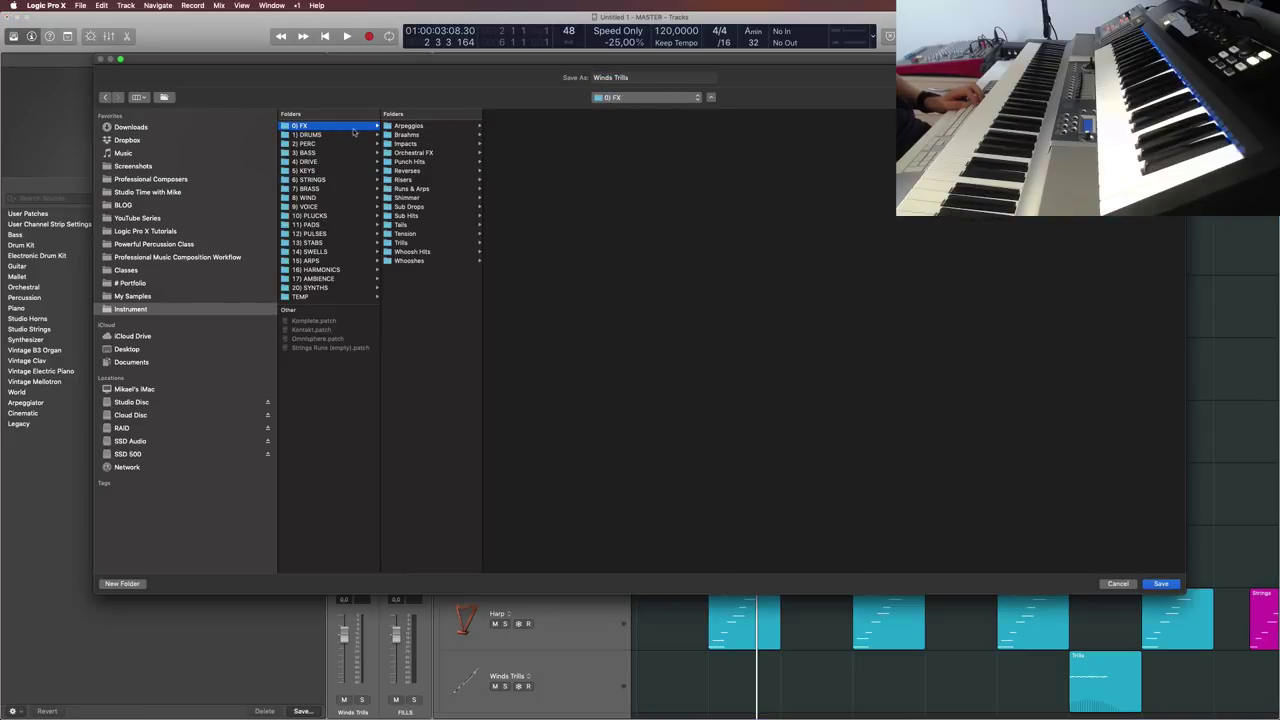
left_click(410, 233)
left_click(405, 242)
left_click(654, 77)
type("(empty)")
left_click(1163, 584)
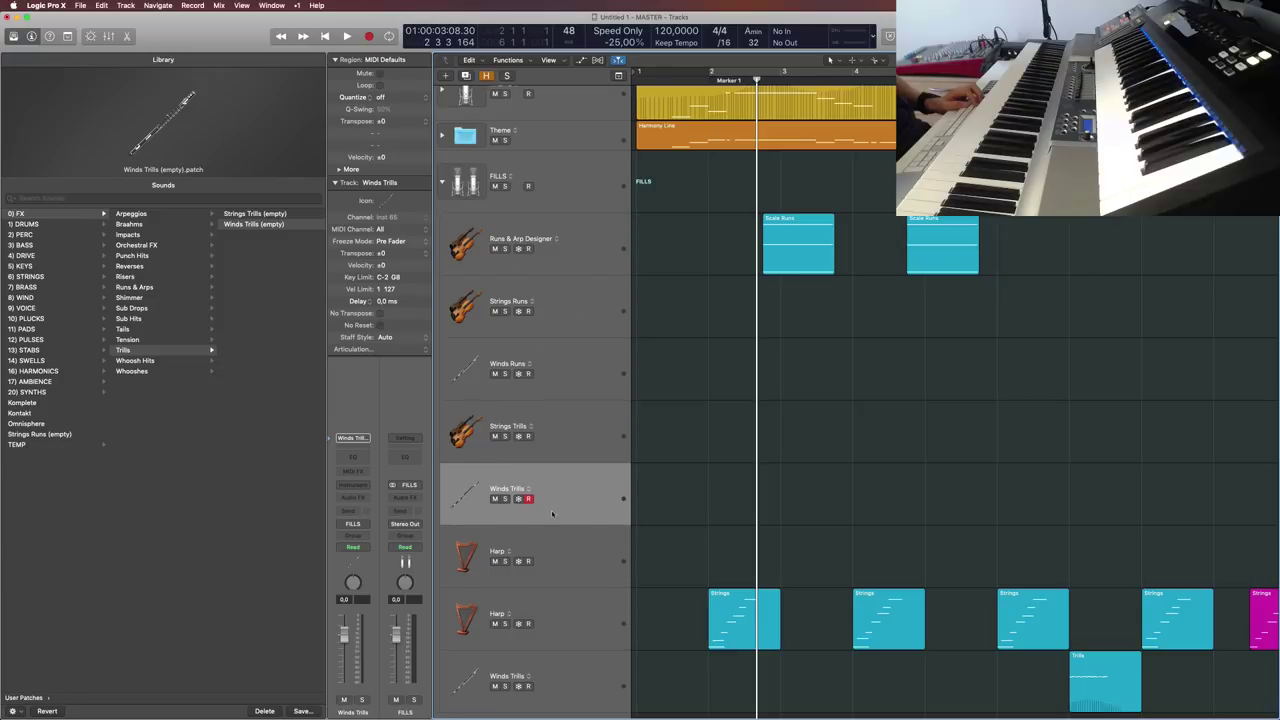
Step: Collapse the FILLS track stack and hide the Library
scroll(553, 514, "down", 3)
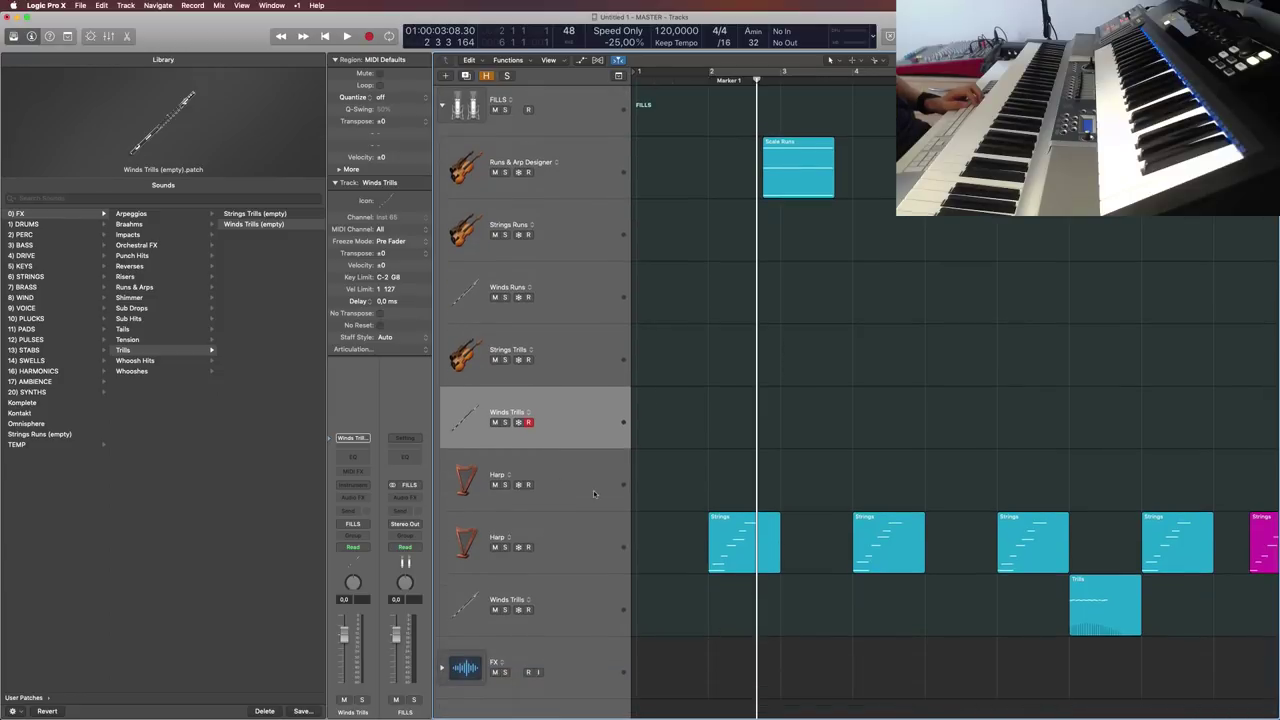
left_click(590, 480)
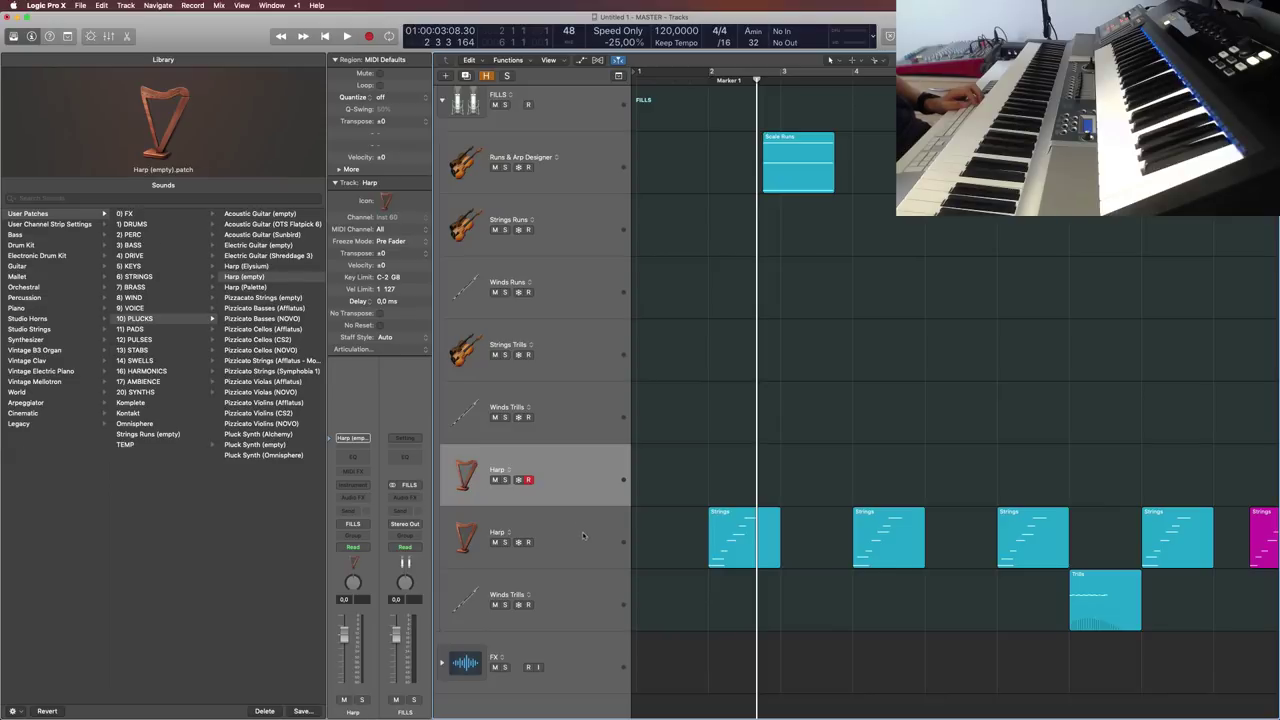
scroll(582, 532, "up", 1)
left_click(442, 135)
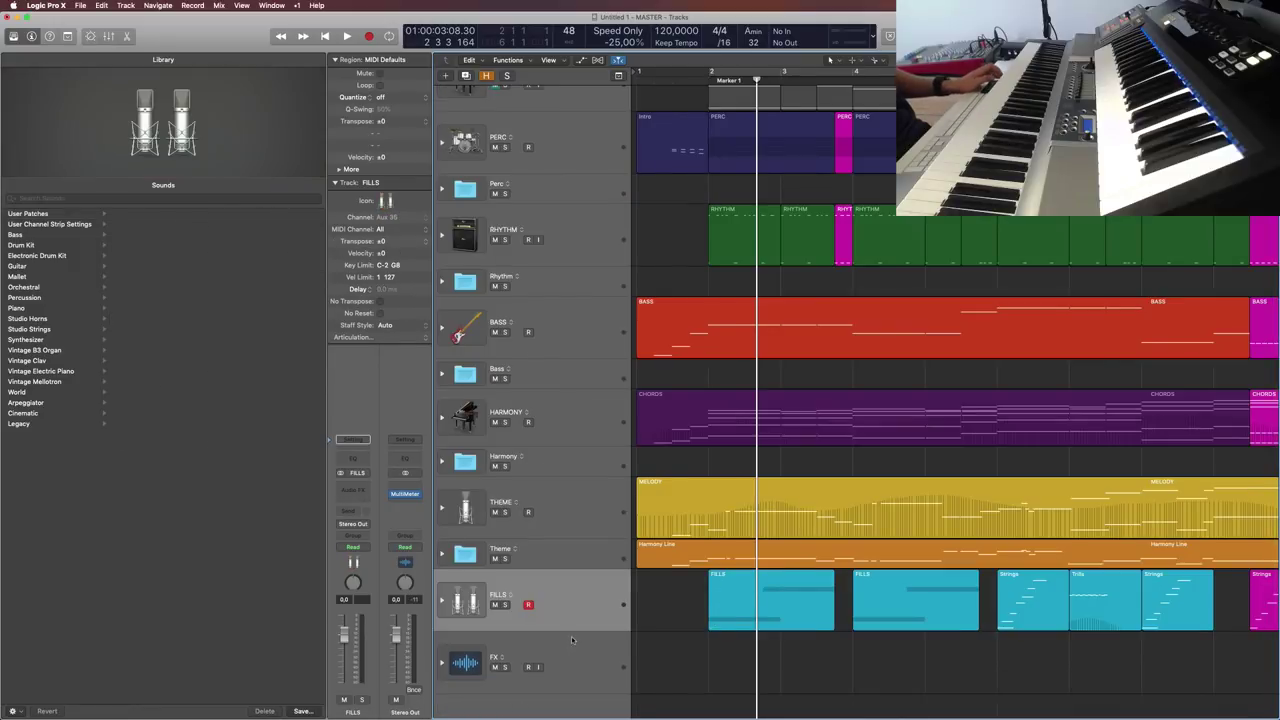
key("y")
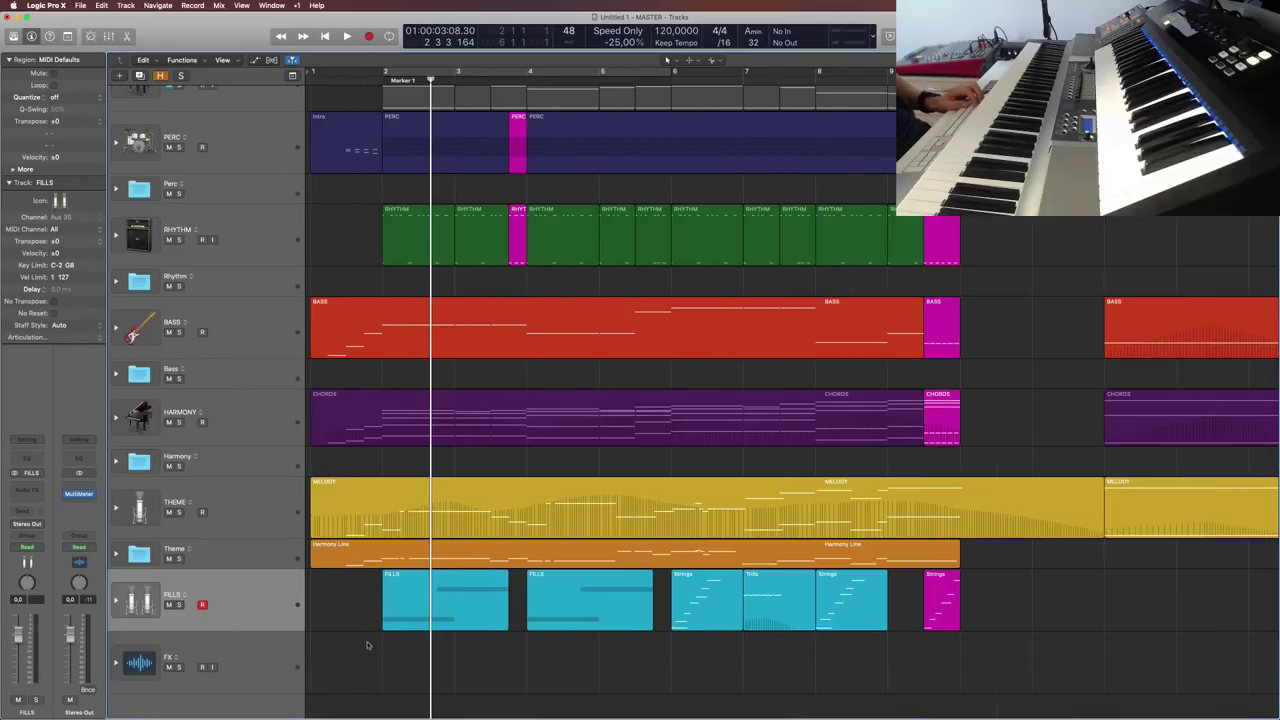
Step: Go through the PERC, RHYTHM, BASS, HARMONY, THEME, FILLS and FX main tracks to review the template's stack layout
left_click(270, 139)
scroll(270, 139, "up", 1)
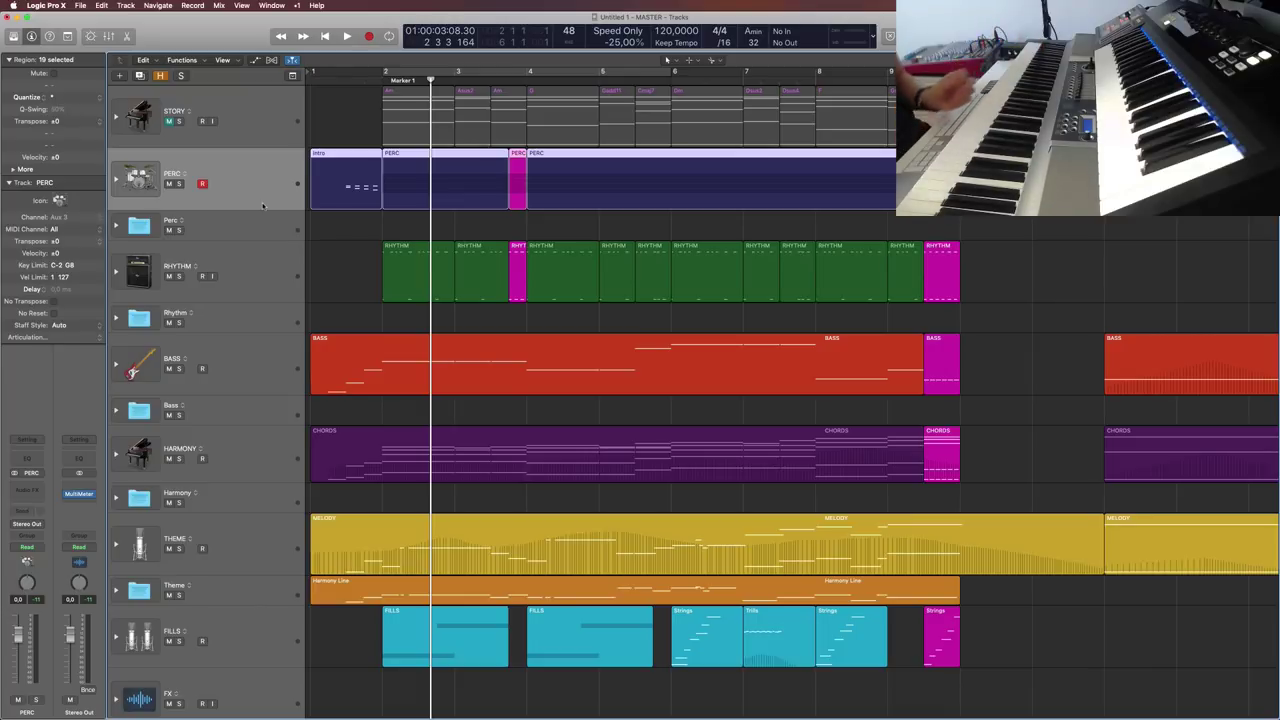
left_click(268, 276)
left_click(265, 198)
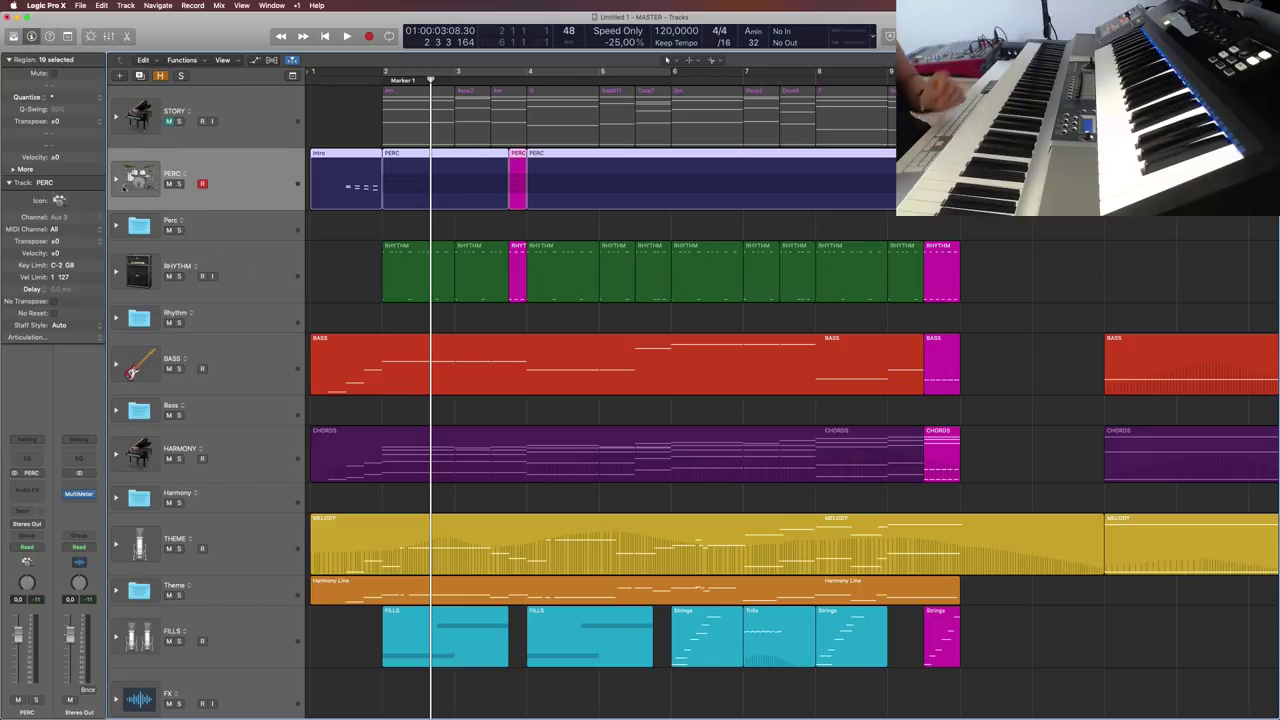
left_click(117, 181)
left_click(117, 181)
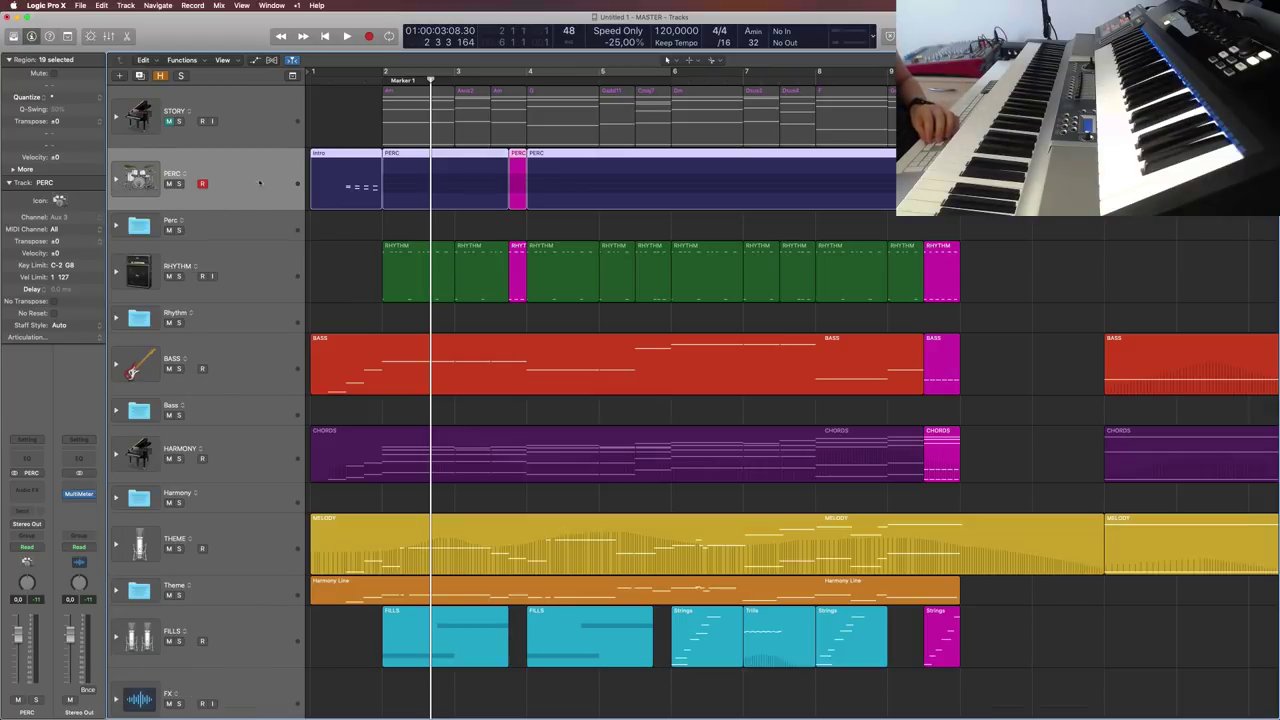
left_click(276, 278)
left_click(272, 372)
left_click(268, 456)
left_click(265, 545)
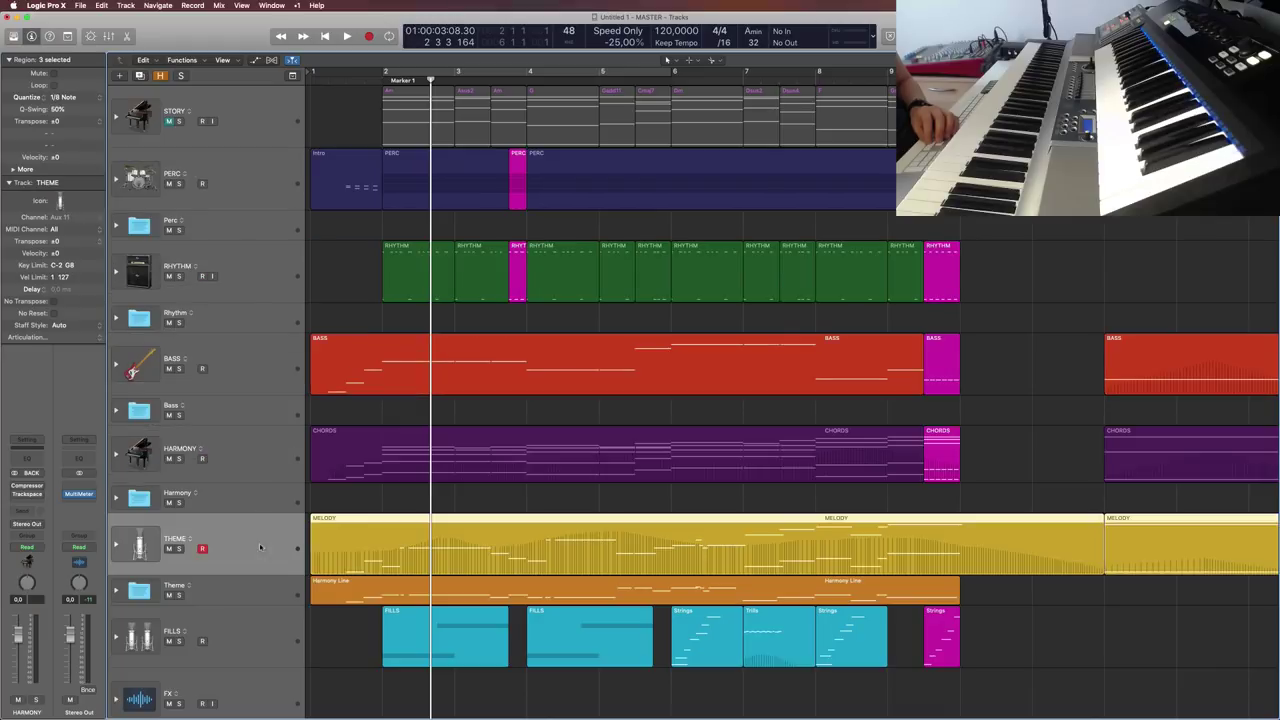
left_click(261, 618)
scroll(260, 610, "down", 2)
left_click(268, 653)
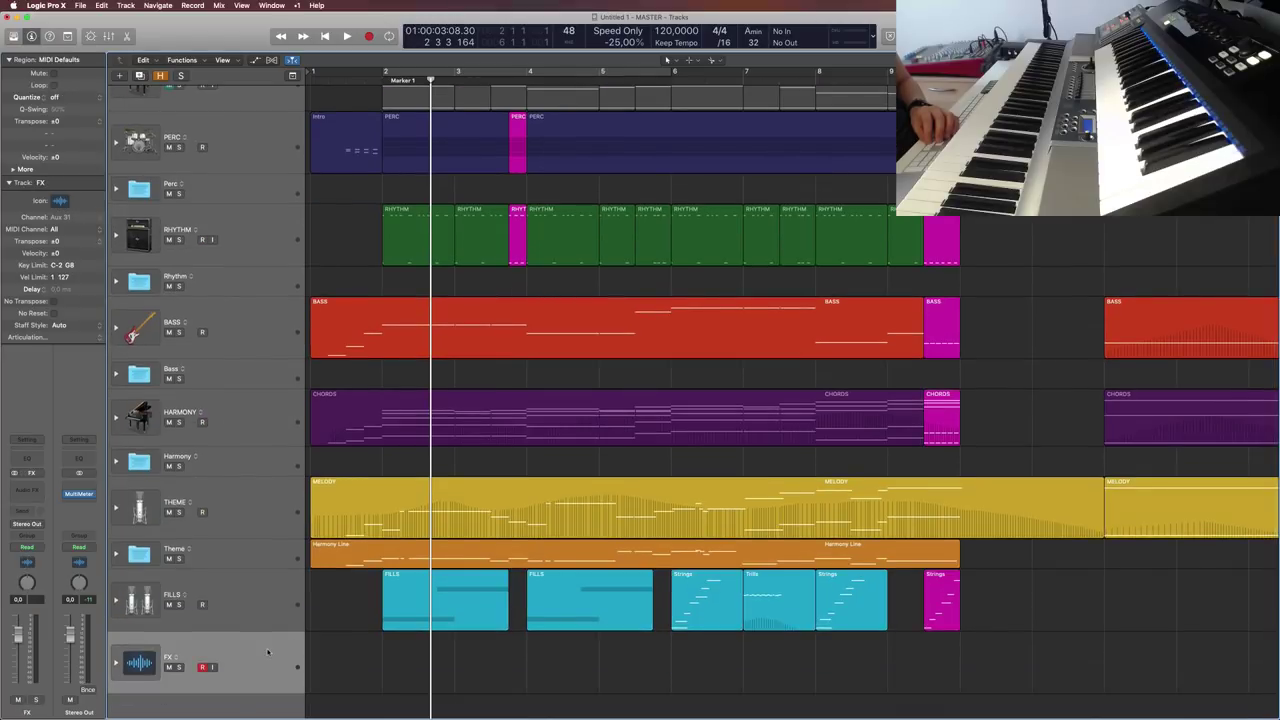
Step: Expand the Perc folder to examine its Drum Kit, Bass Drum and Taikos tracks, and collapse the folder again
scroll(267, 486, "up", 2)
left_click(116, 225)
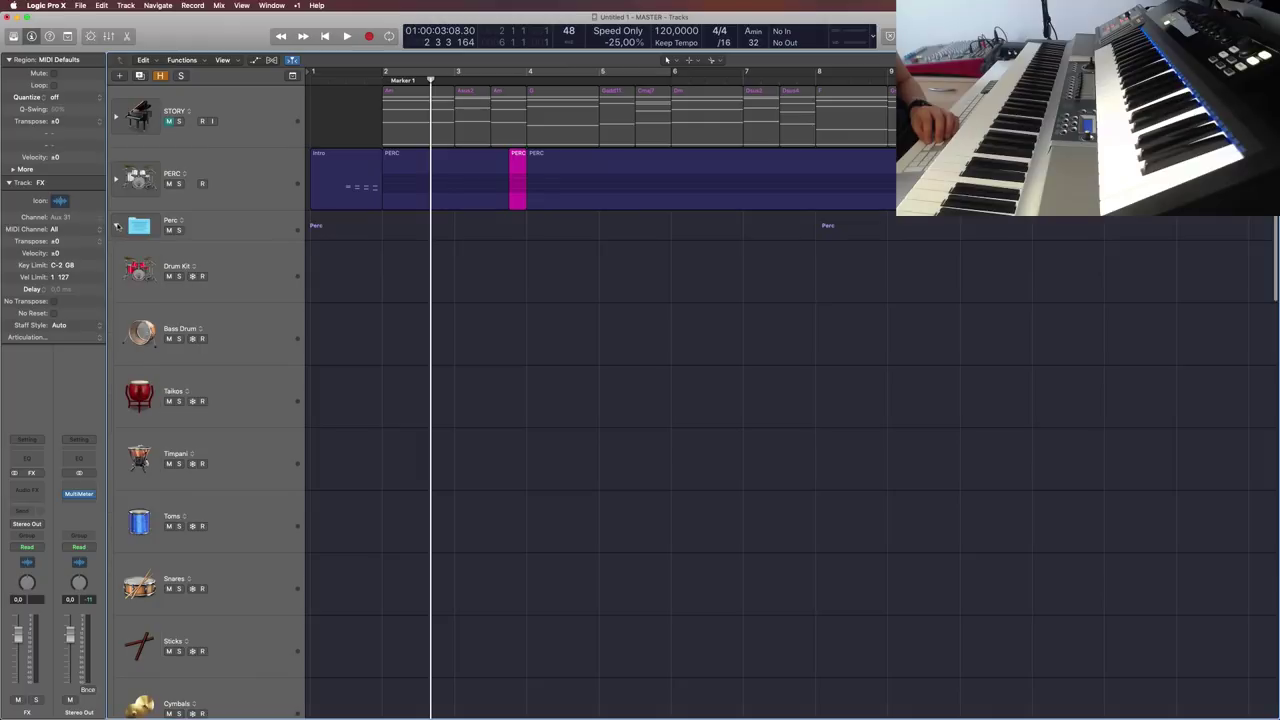
left_click(237, 274)
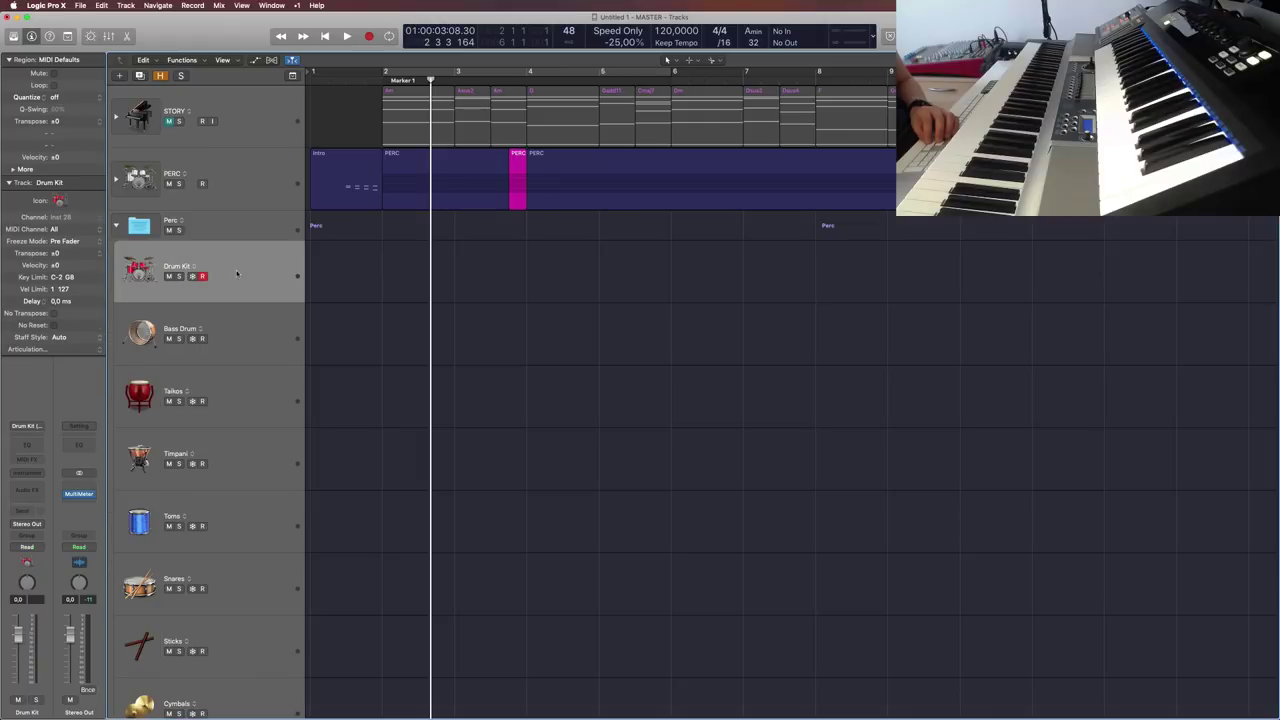
left_click(257, 340)
left_click(250, 403)
key("Left")
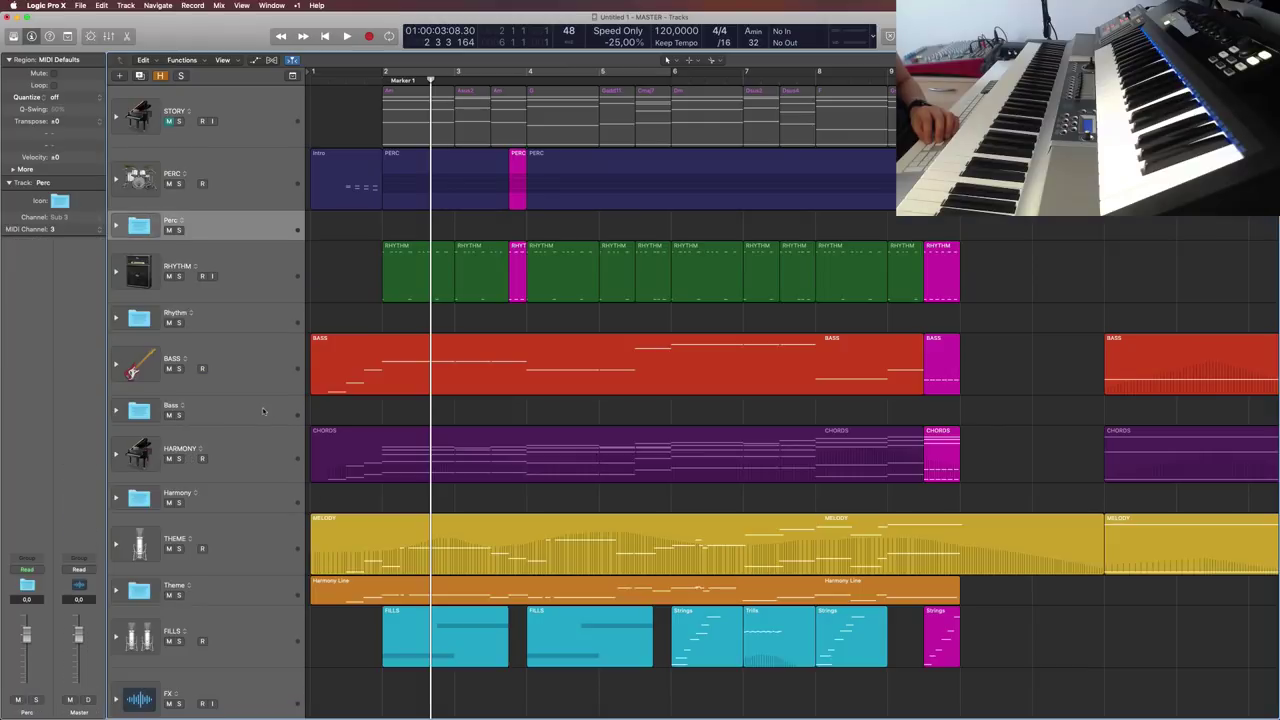
Step: Select the PERC track, deselect its regions and return the playhead to the start of the project
left_click(244, 180)
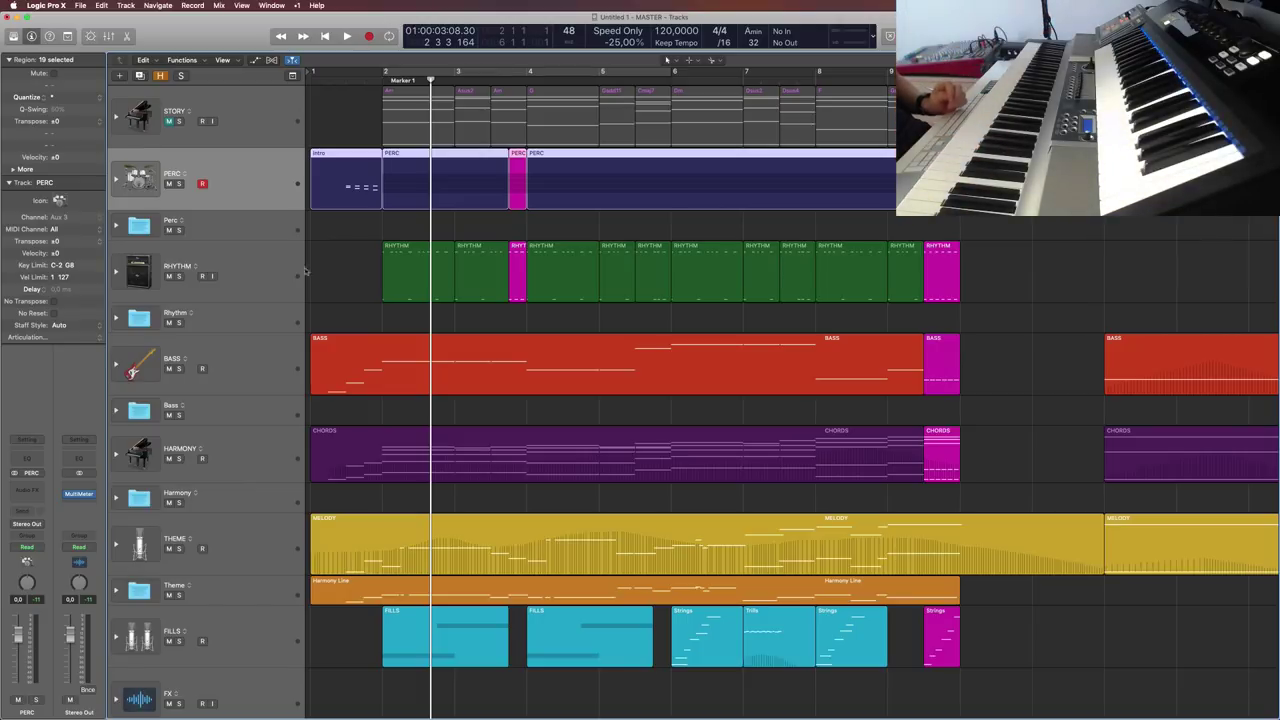
left_click(333, 270)
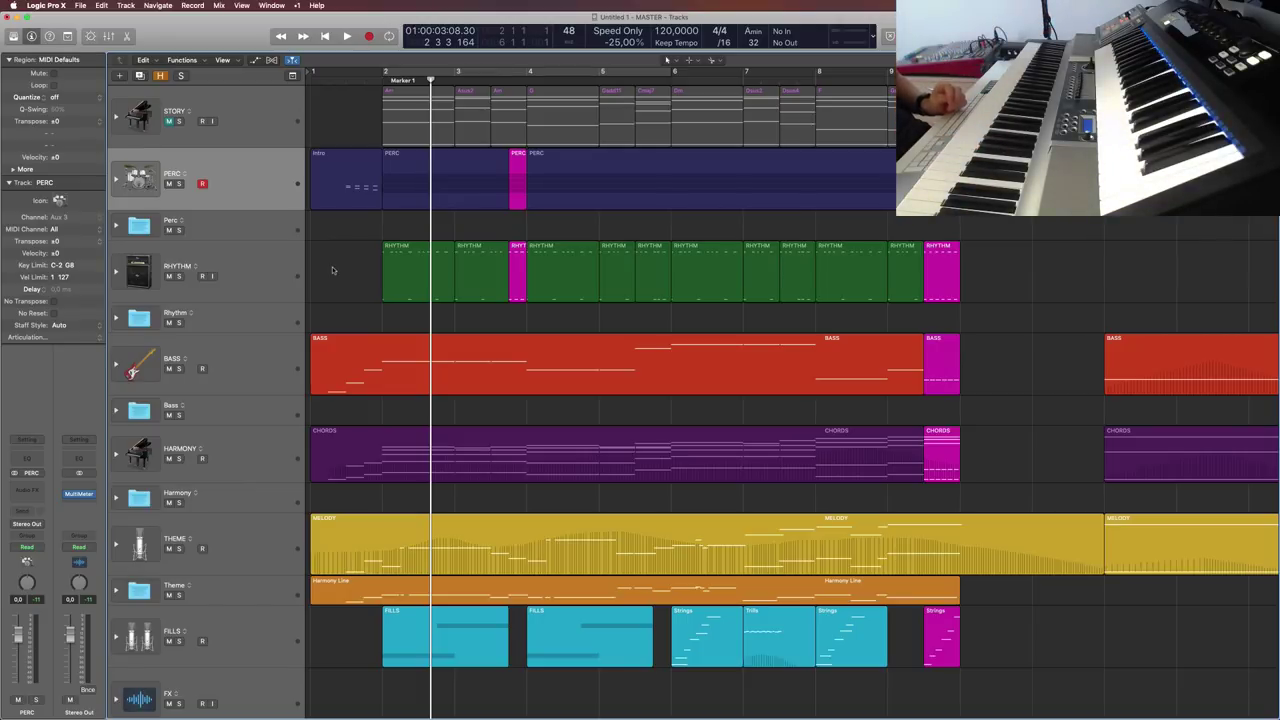
key("Return")
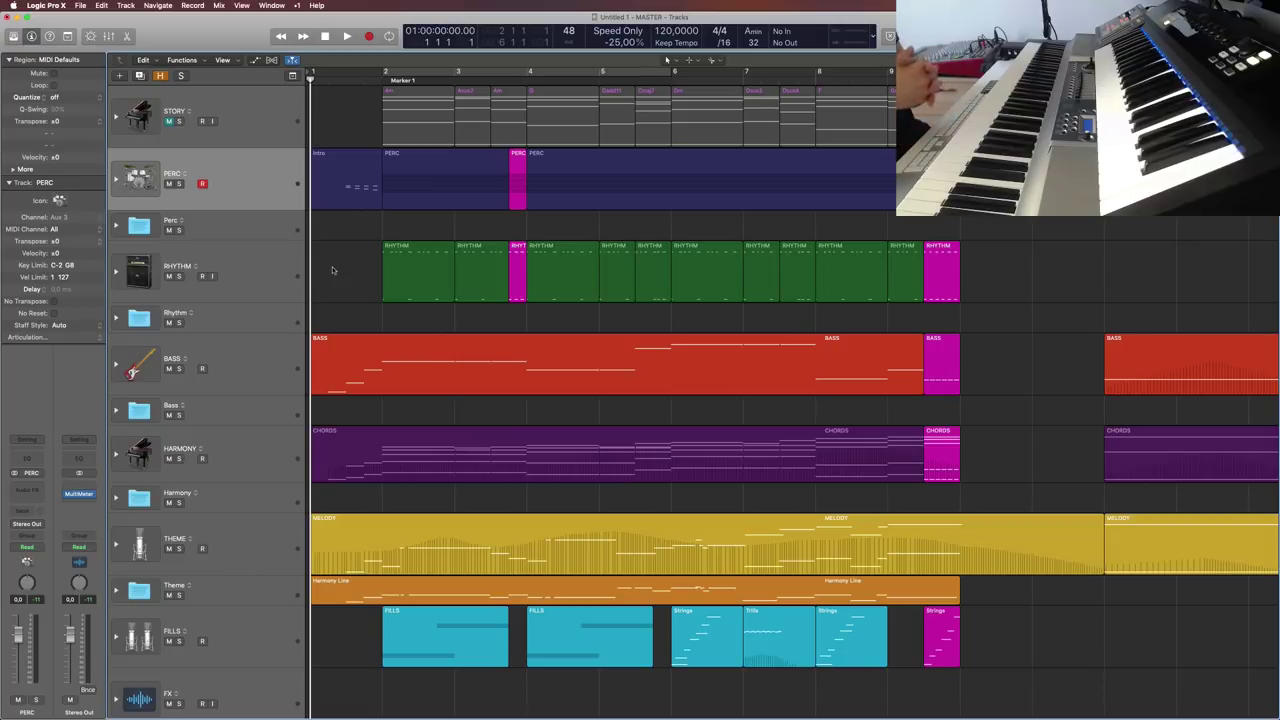